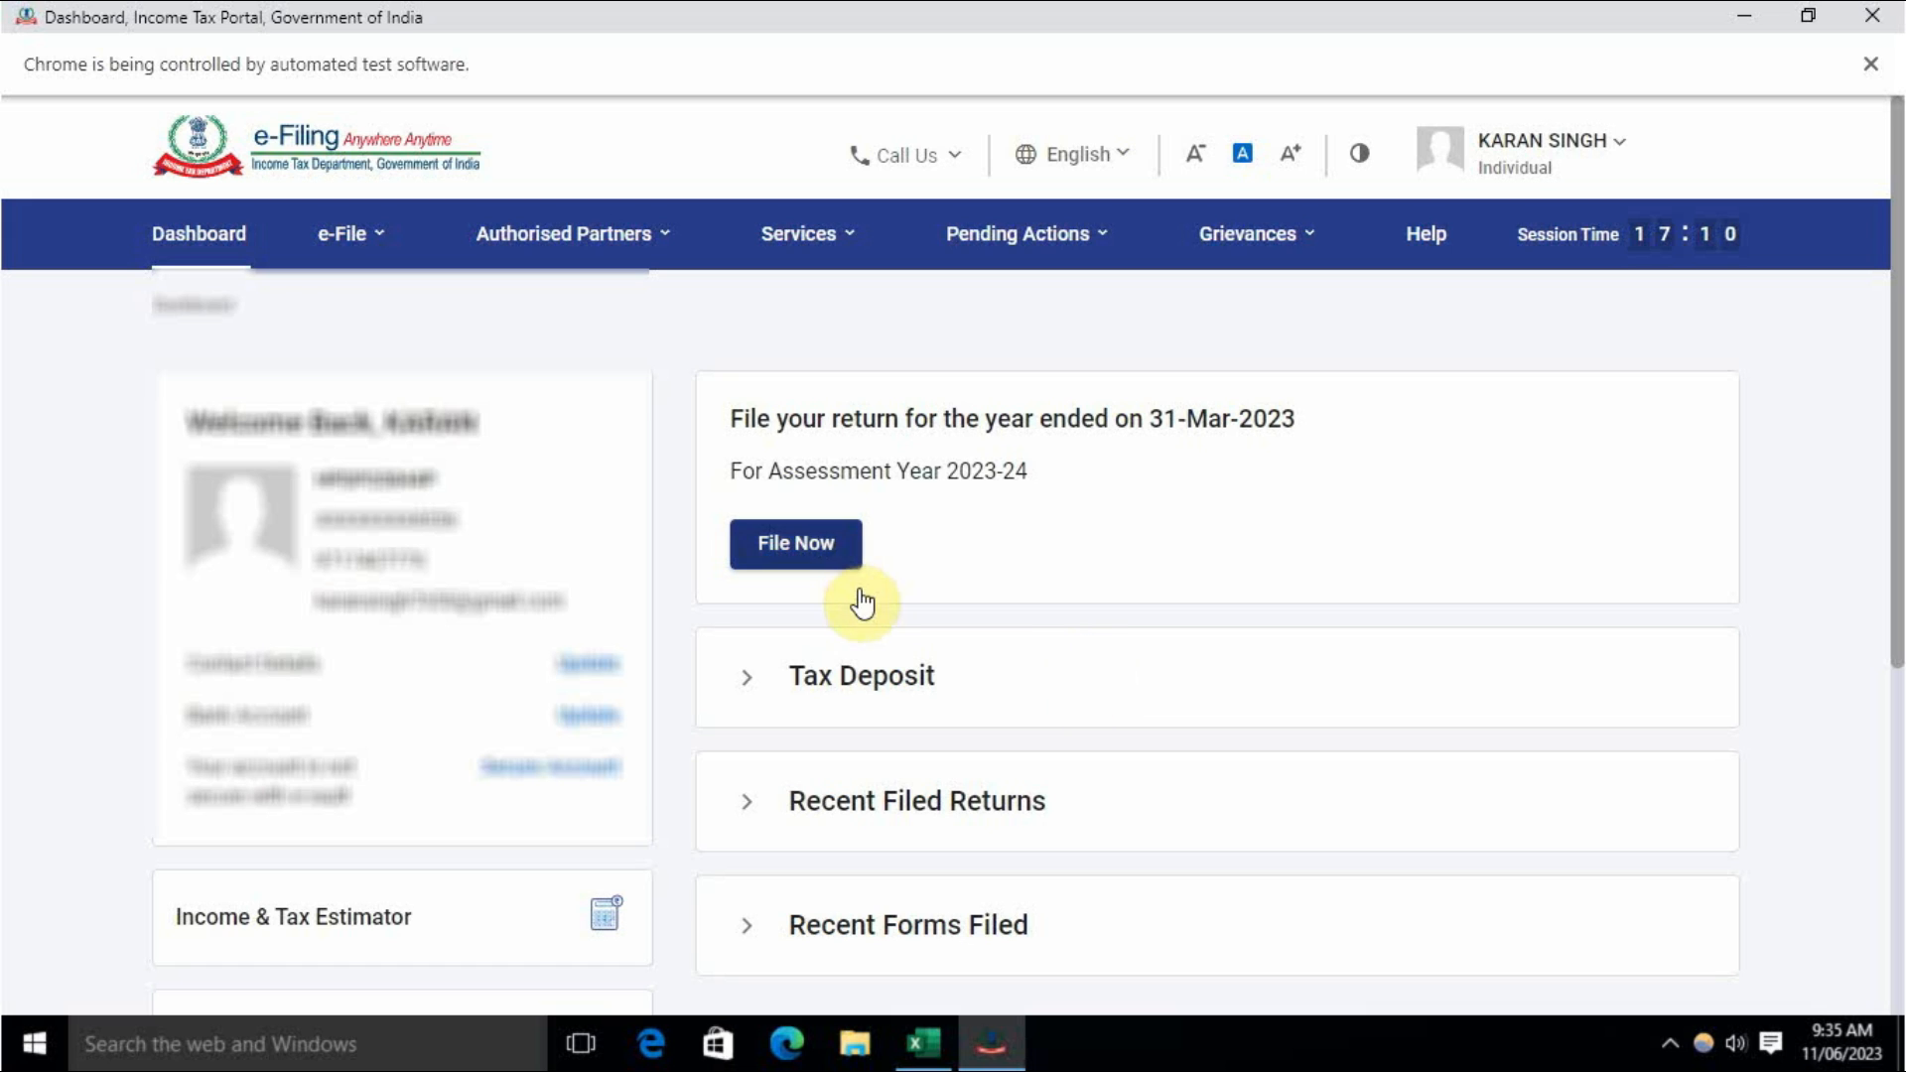
# Step: Start filing the income tax return for assessment year 2023-24 (Current A.Y.) in online mode
pyautogui.click(839, 556)
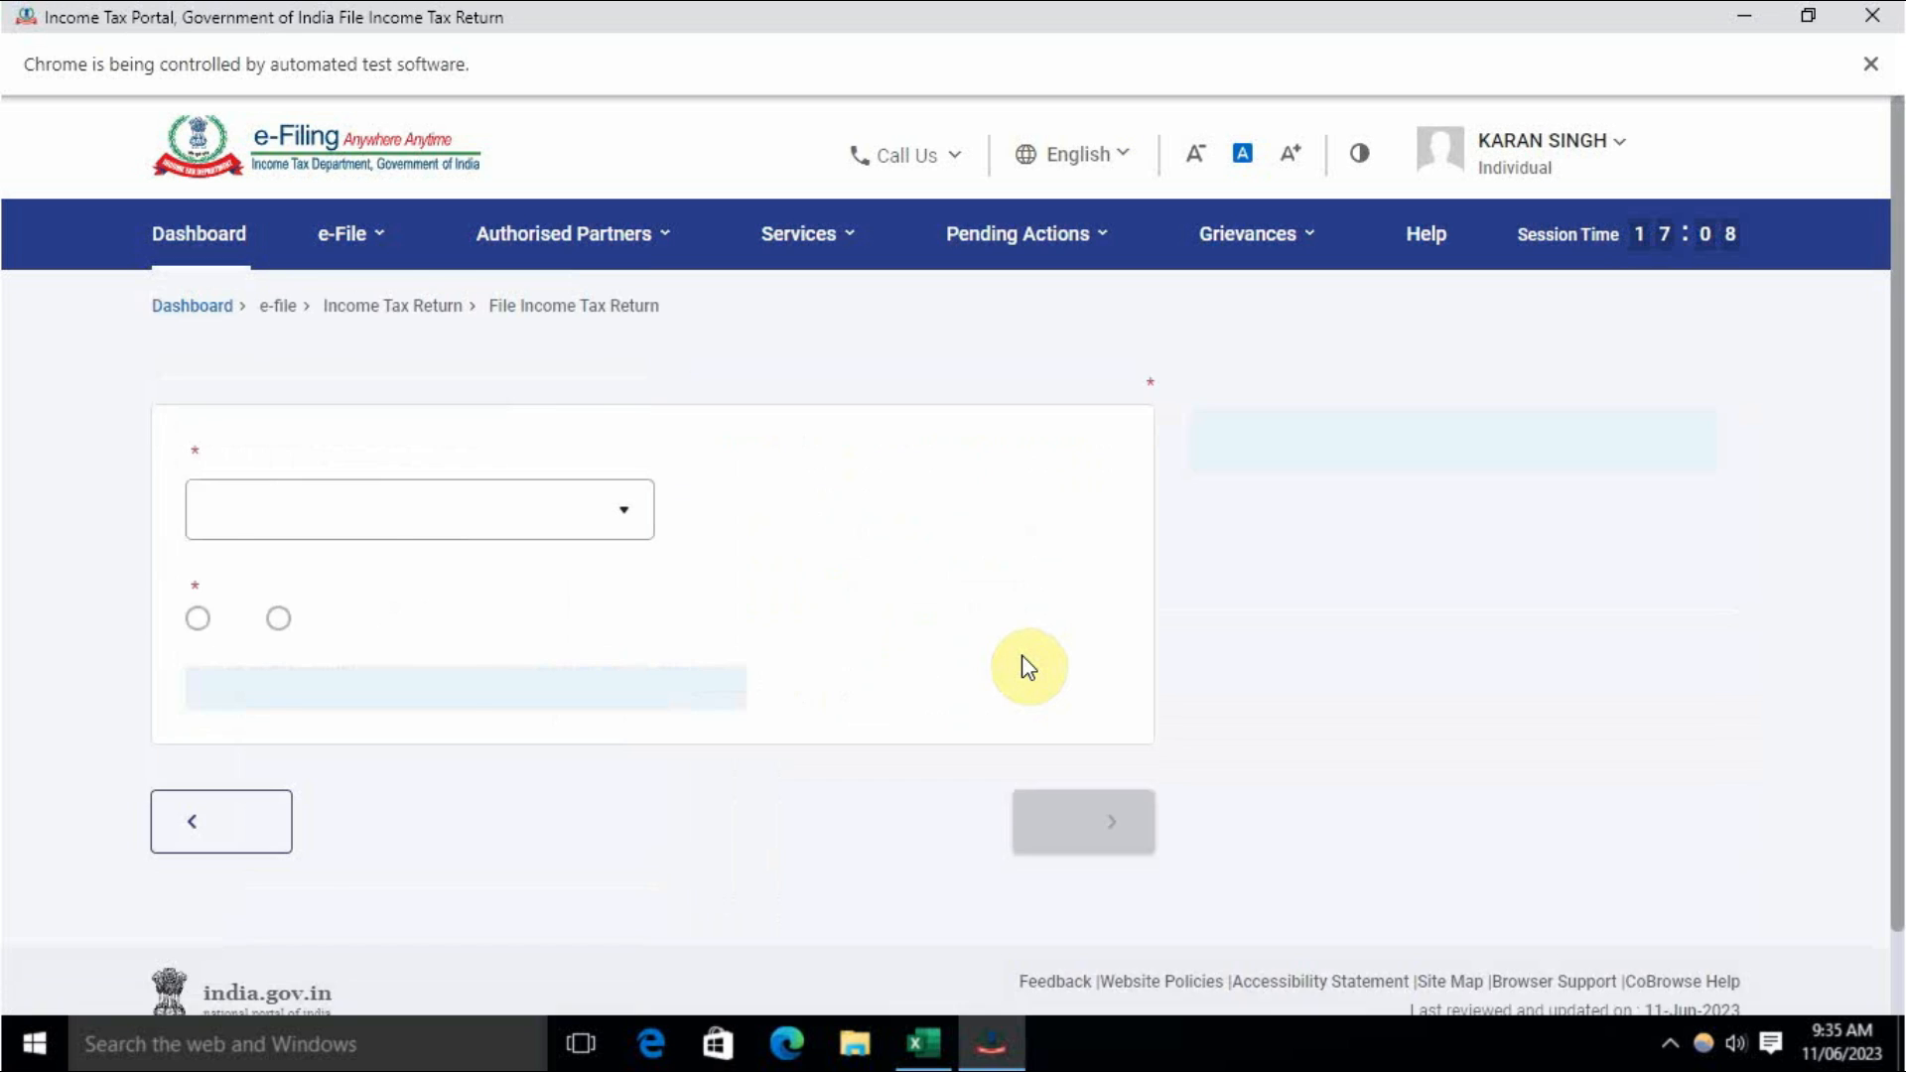
pyautogui.click(331, 571)
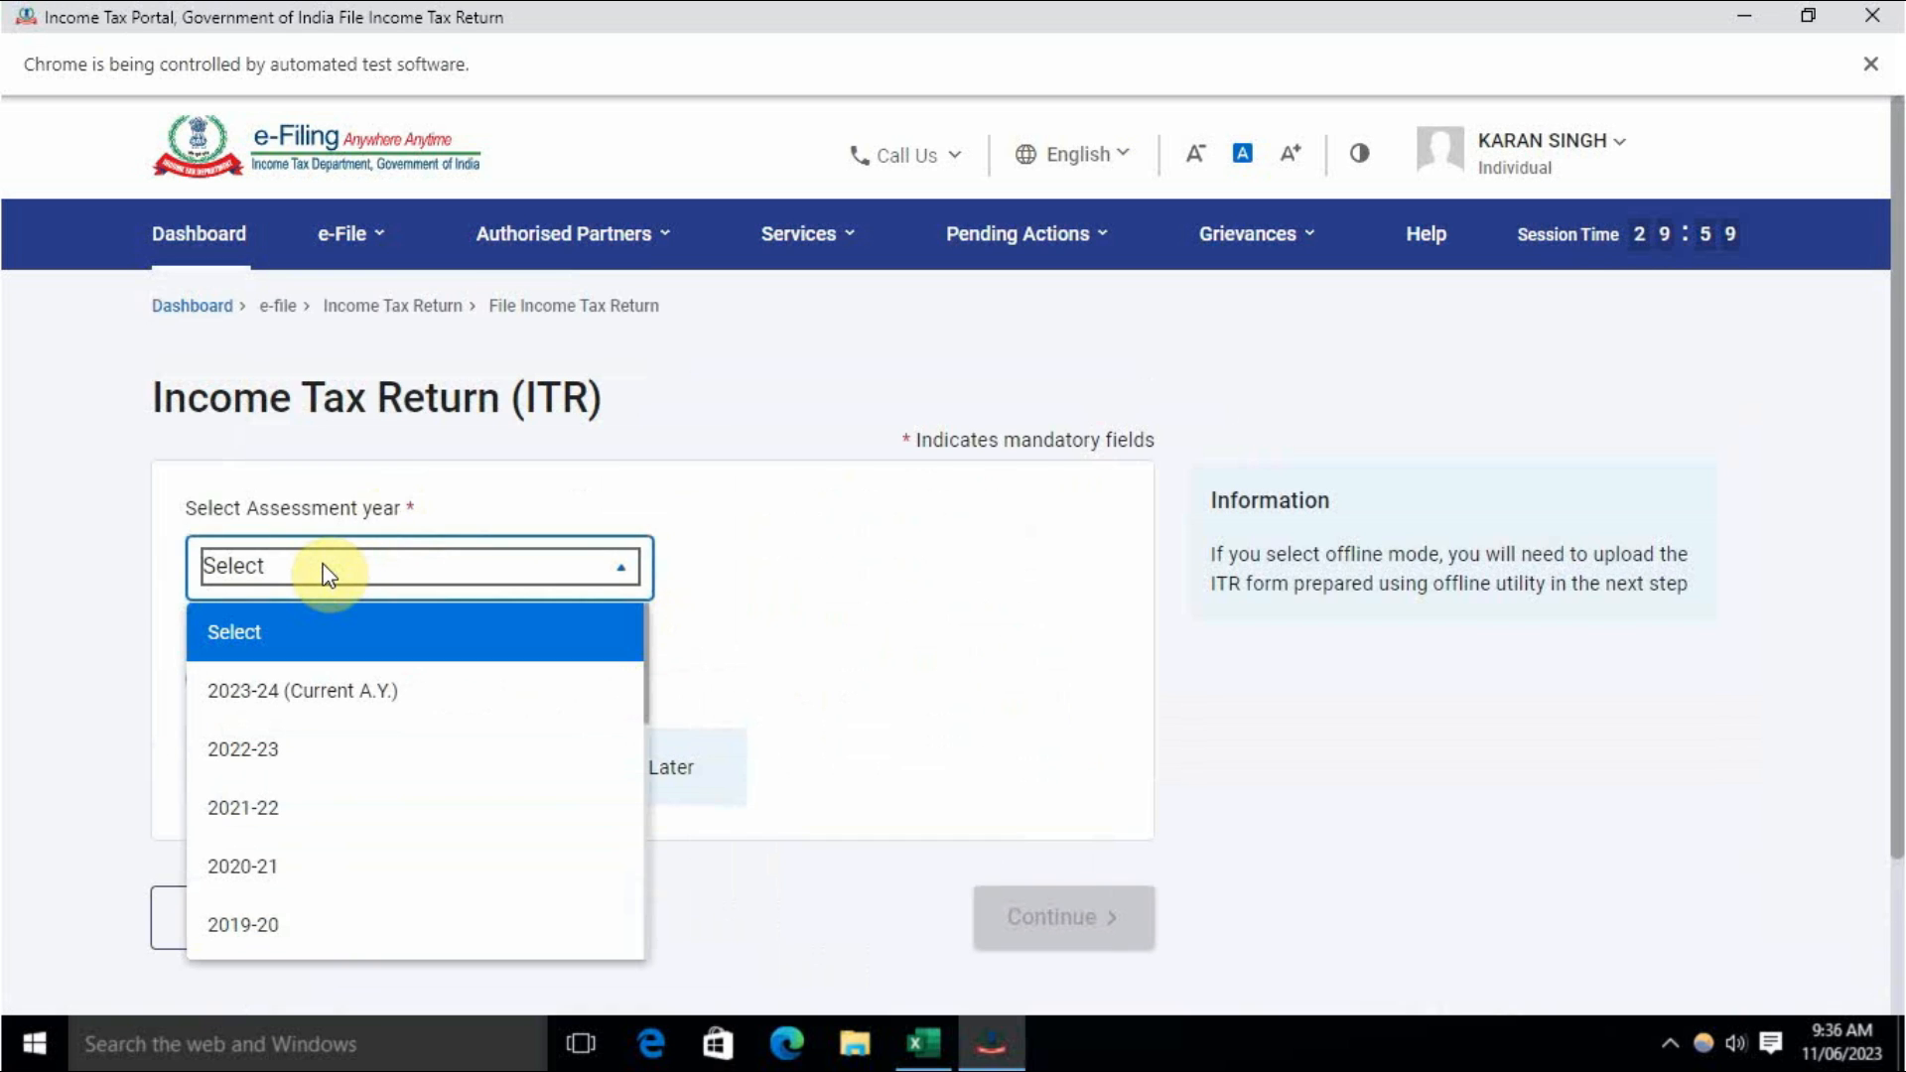
pyautogui.click(327, 694)
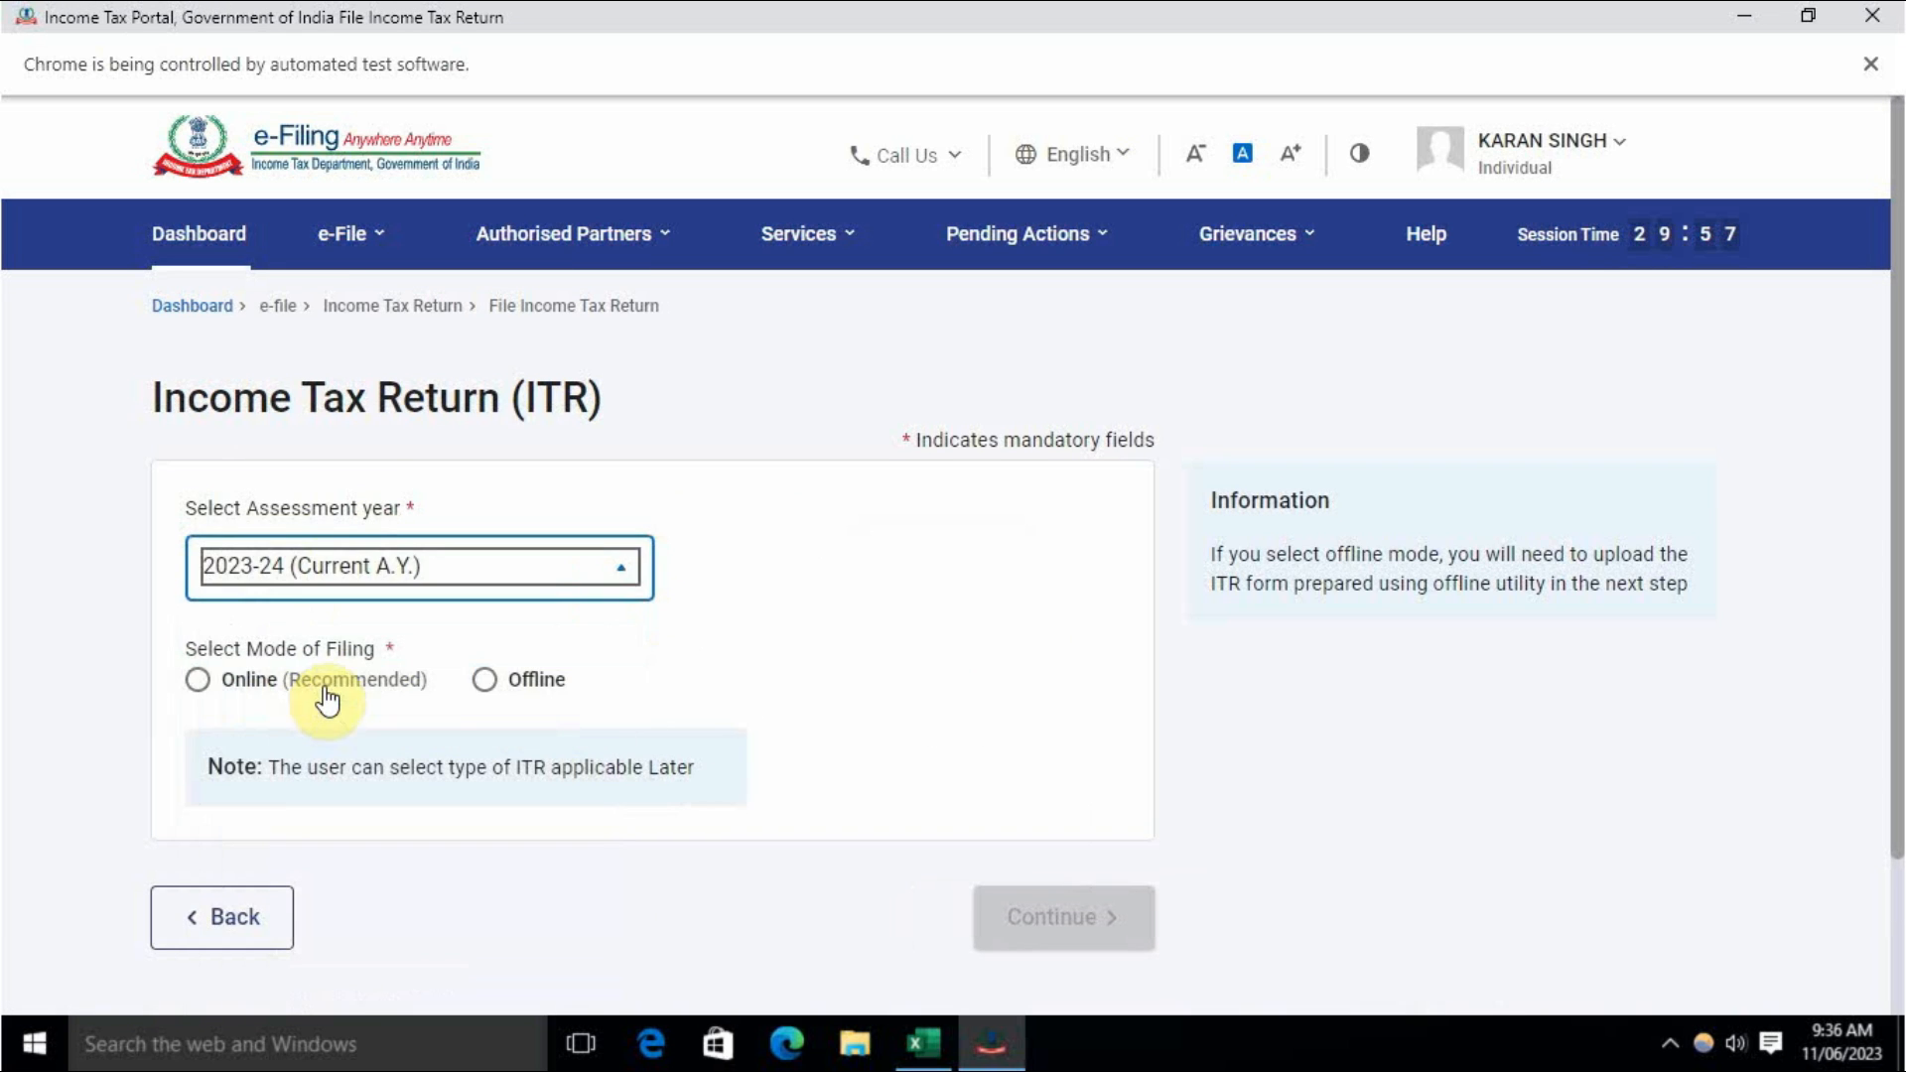
pyautogui.click(1666, 1039)
pyautogui.click(1423, 809)
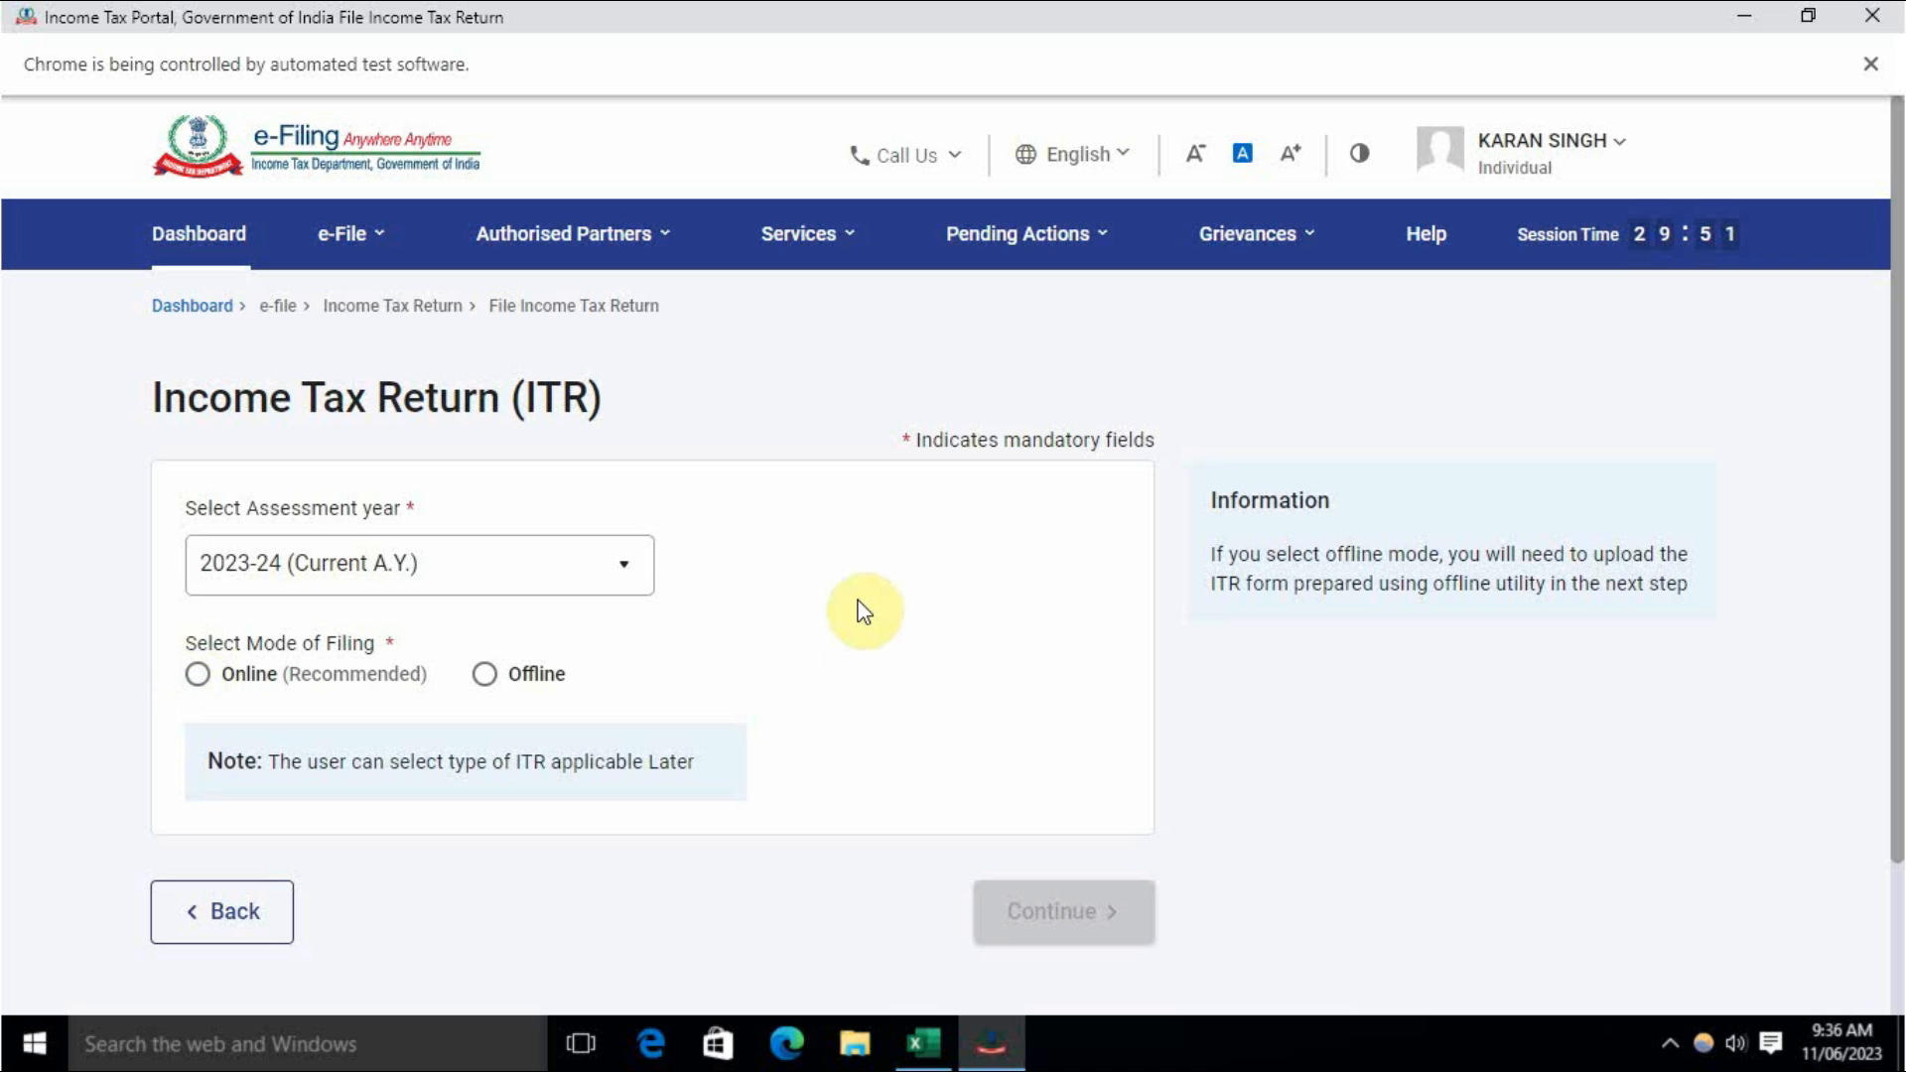
pyautogui.click(199, 675)
pyautogui.click(1013, 914)
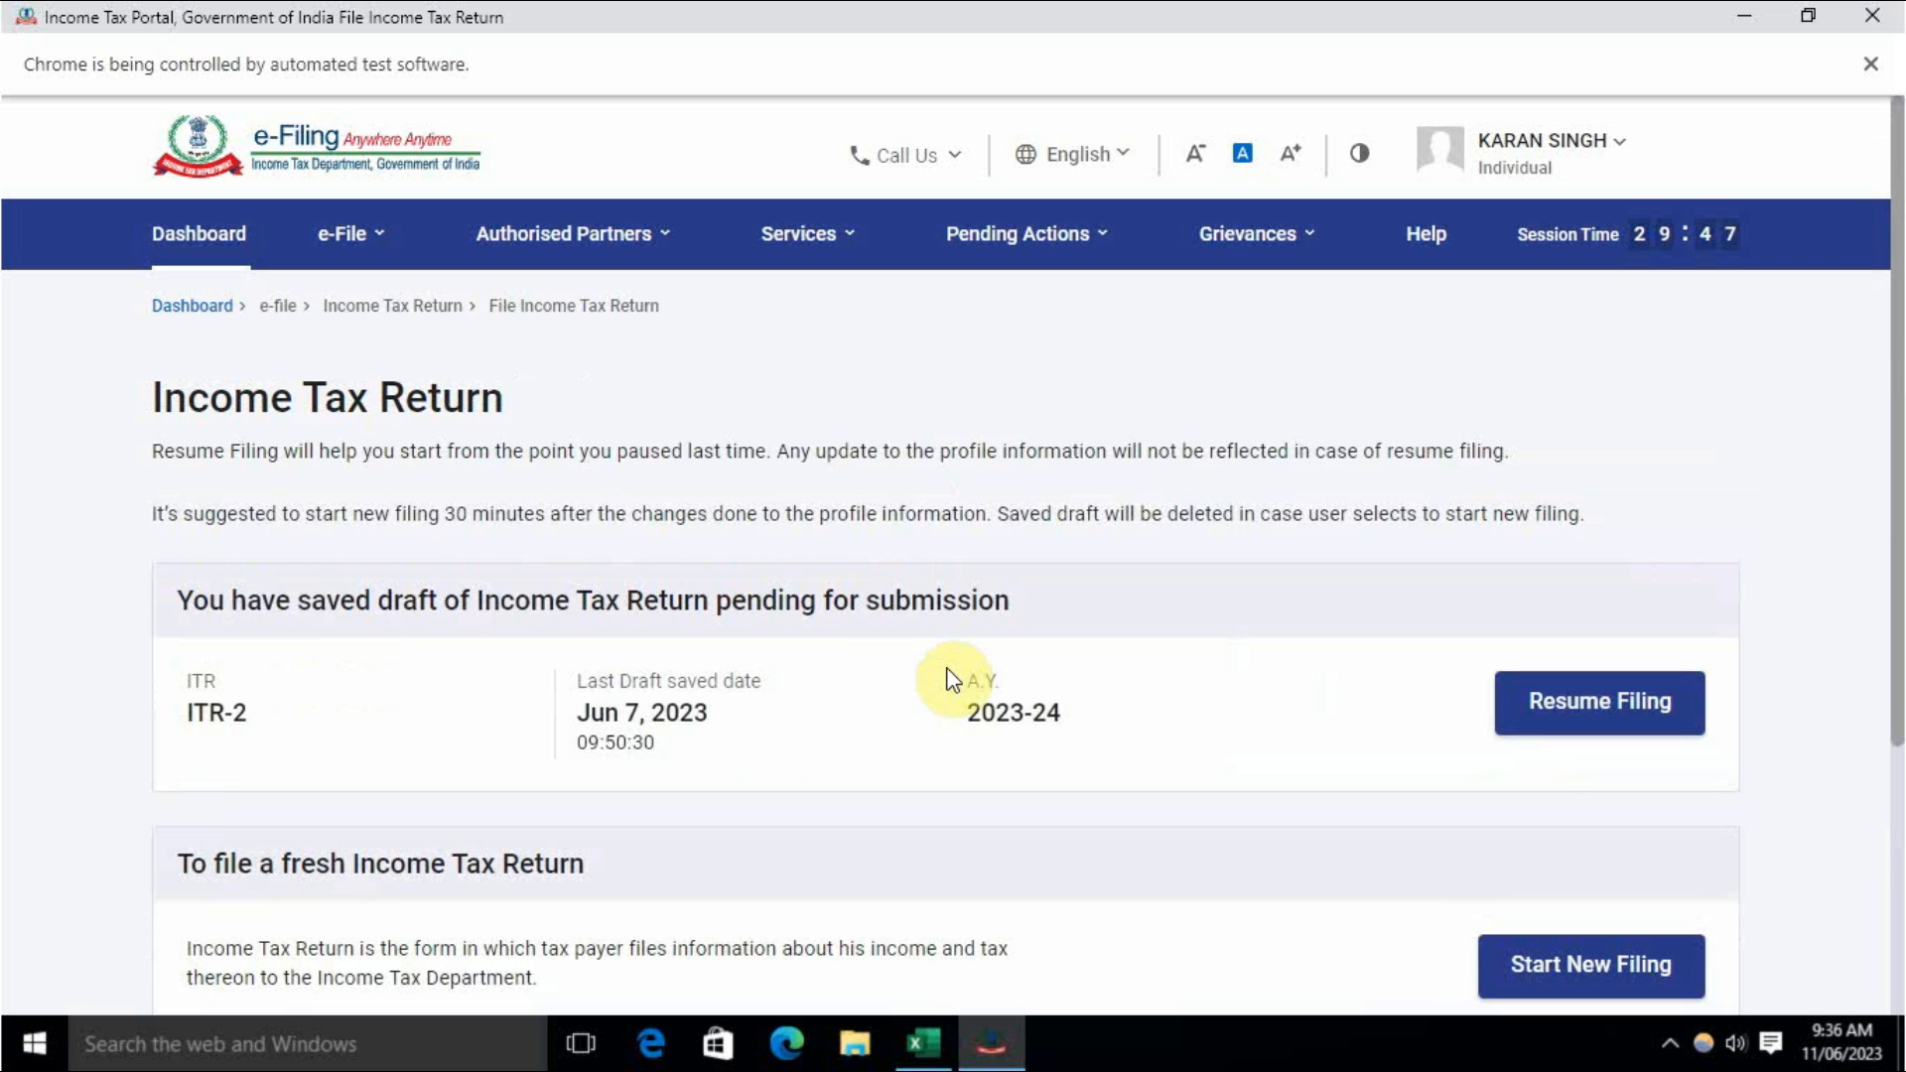
# Step: Start a new filing instead of resuming the saved draft, and continue with Individual status
pyautogui.scroll(-3, 953, 675)
pyautogui.click(1588, 615)
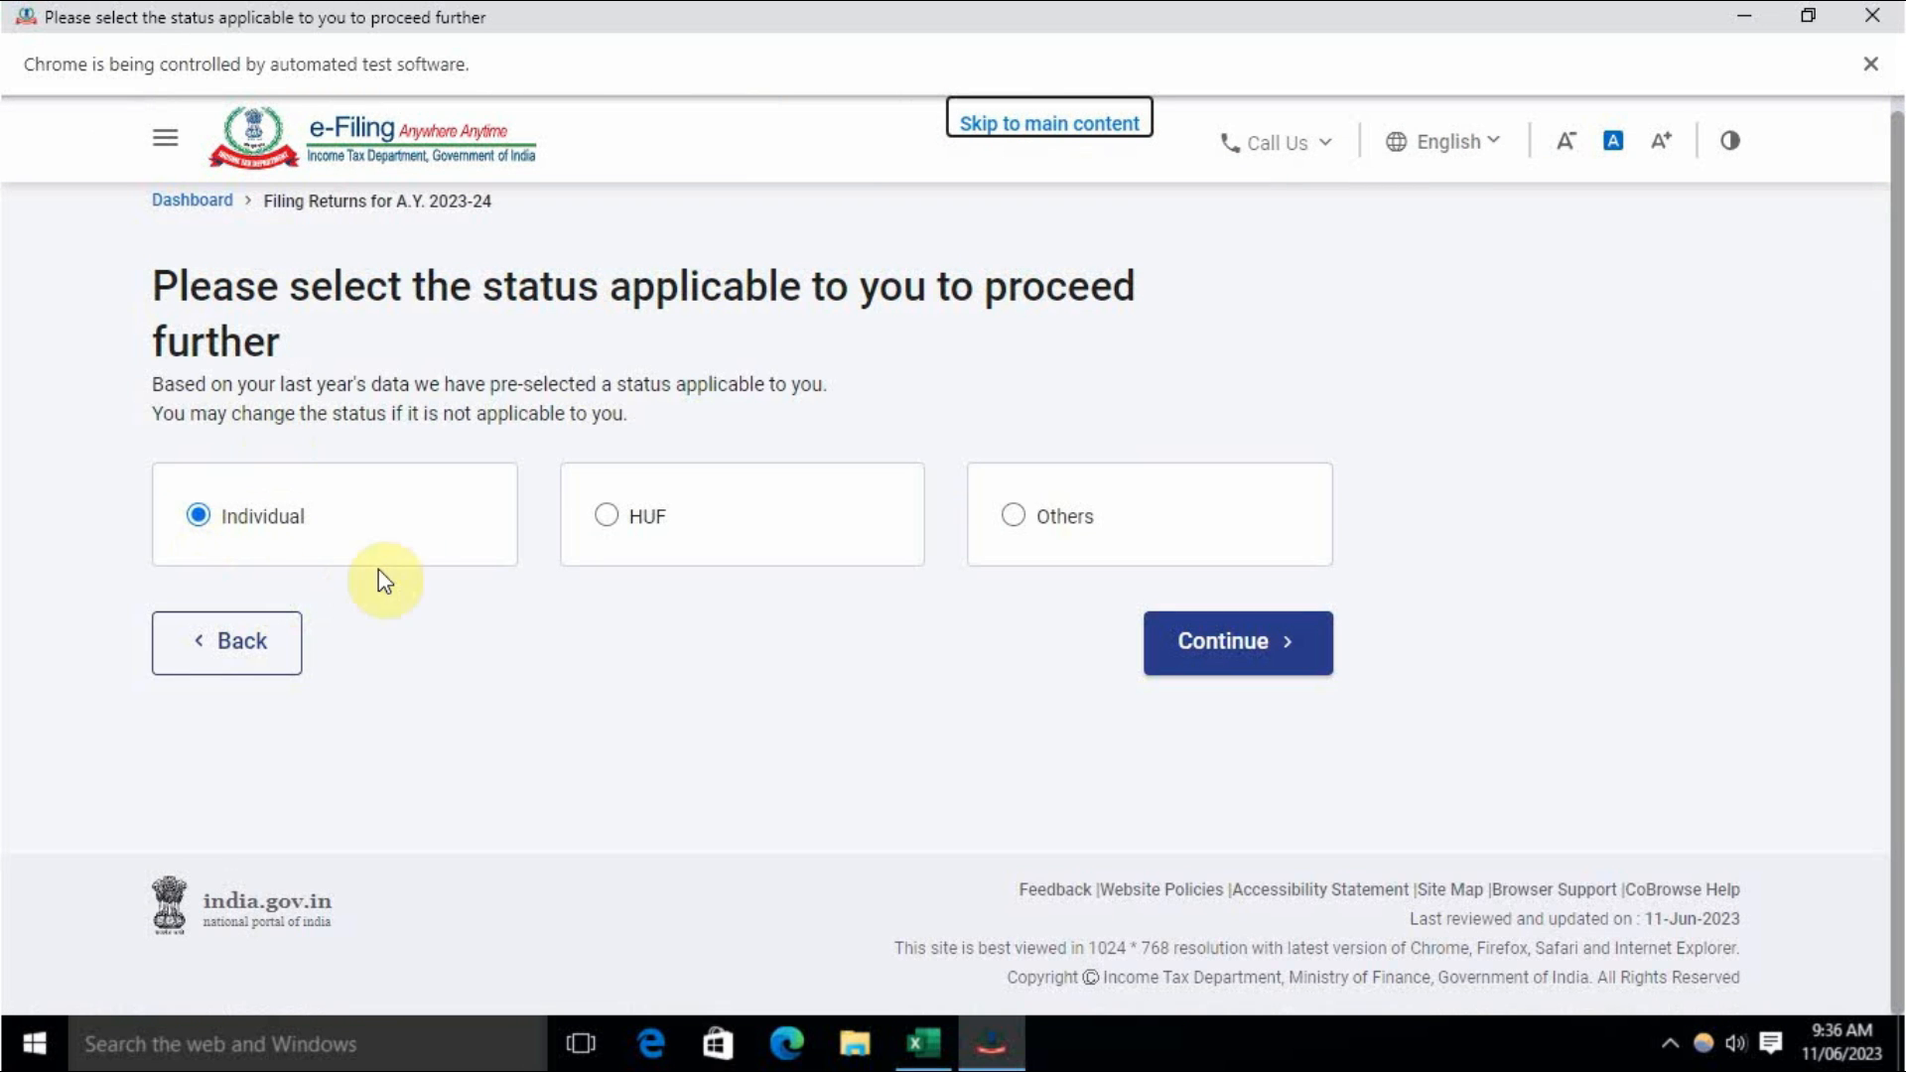
pyautogui.click(1235, 640)
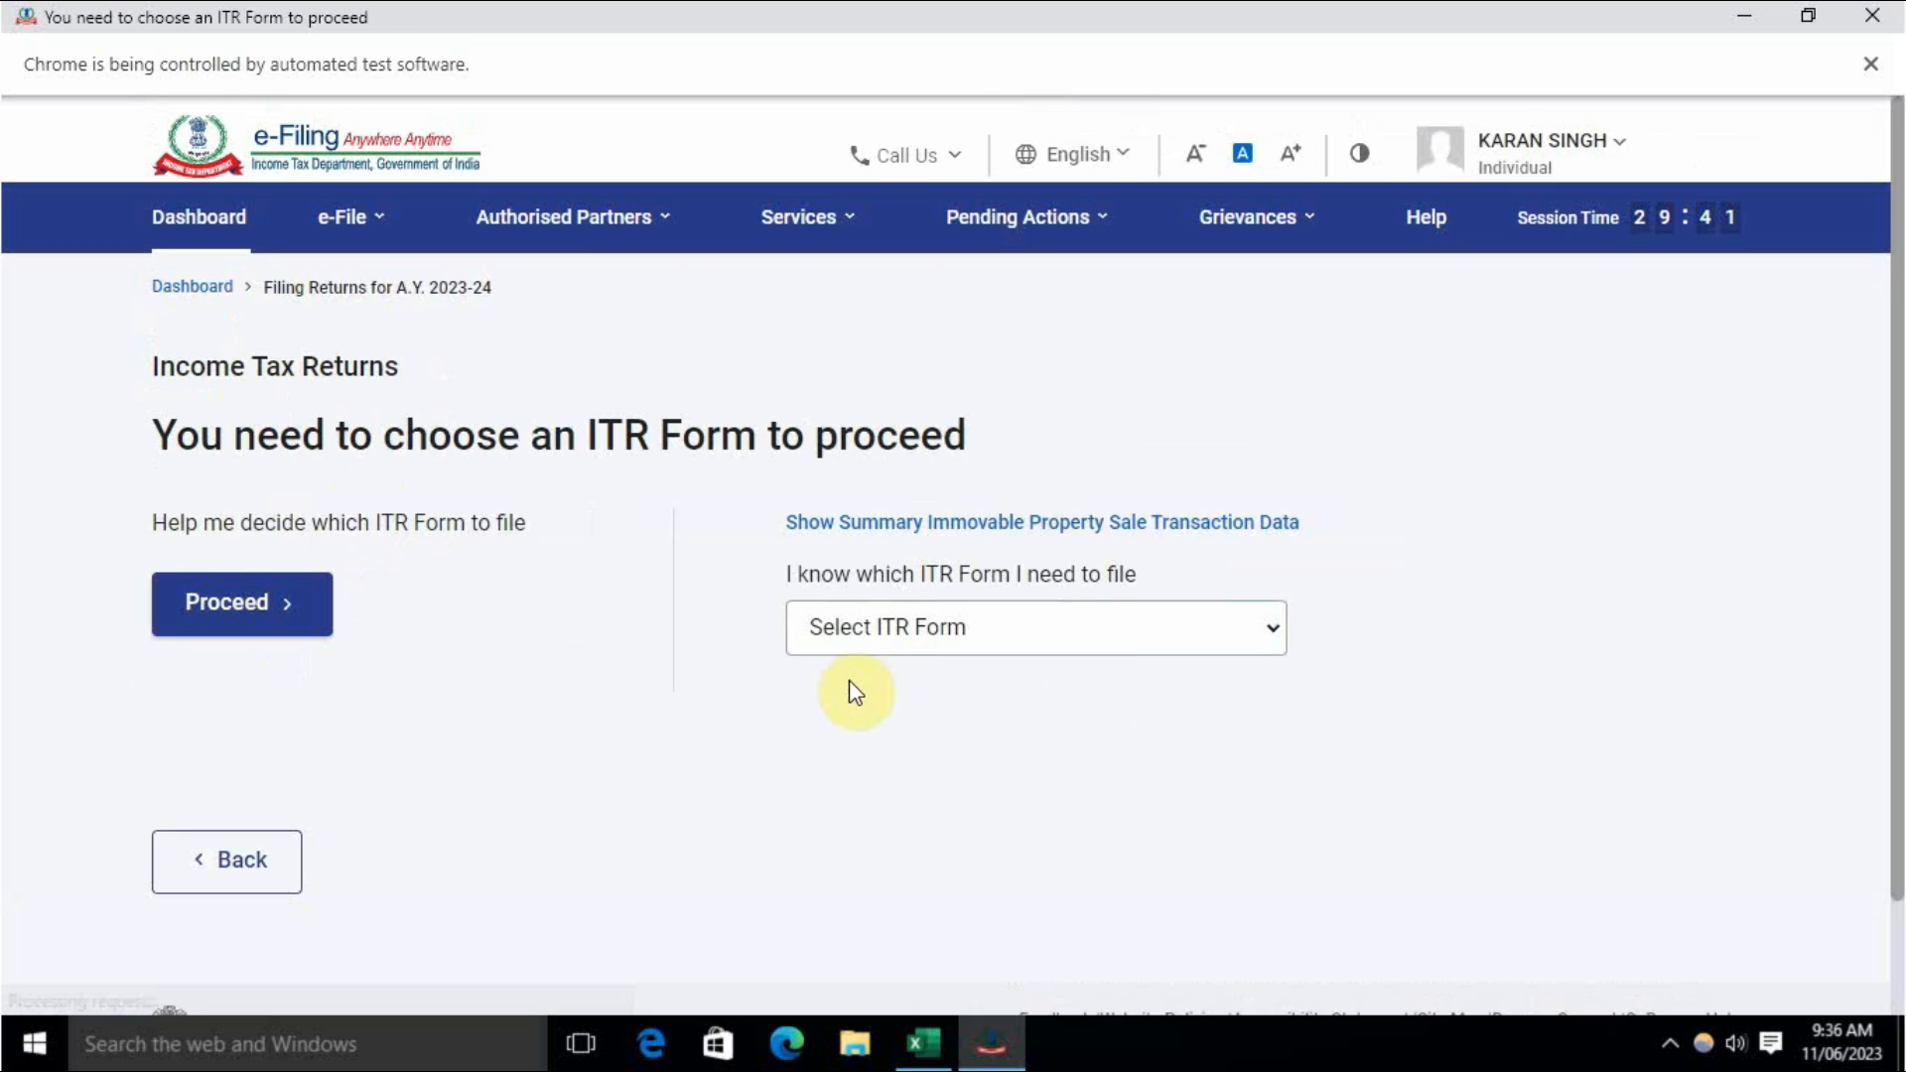
# Step: Choose the ITR - 3 form, proceed with it and get the return started
pyautogui.click(966, 647)
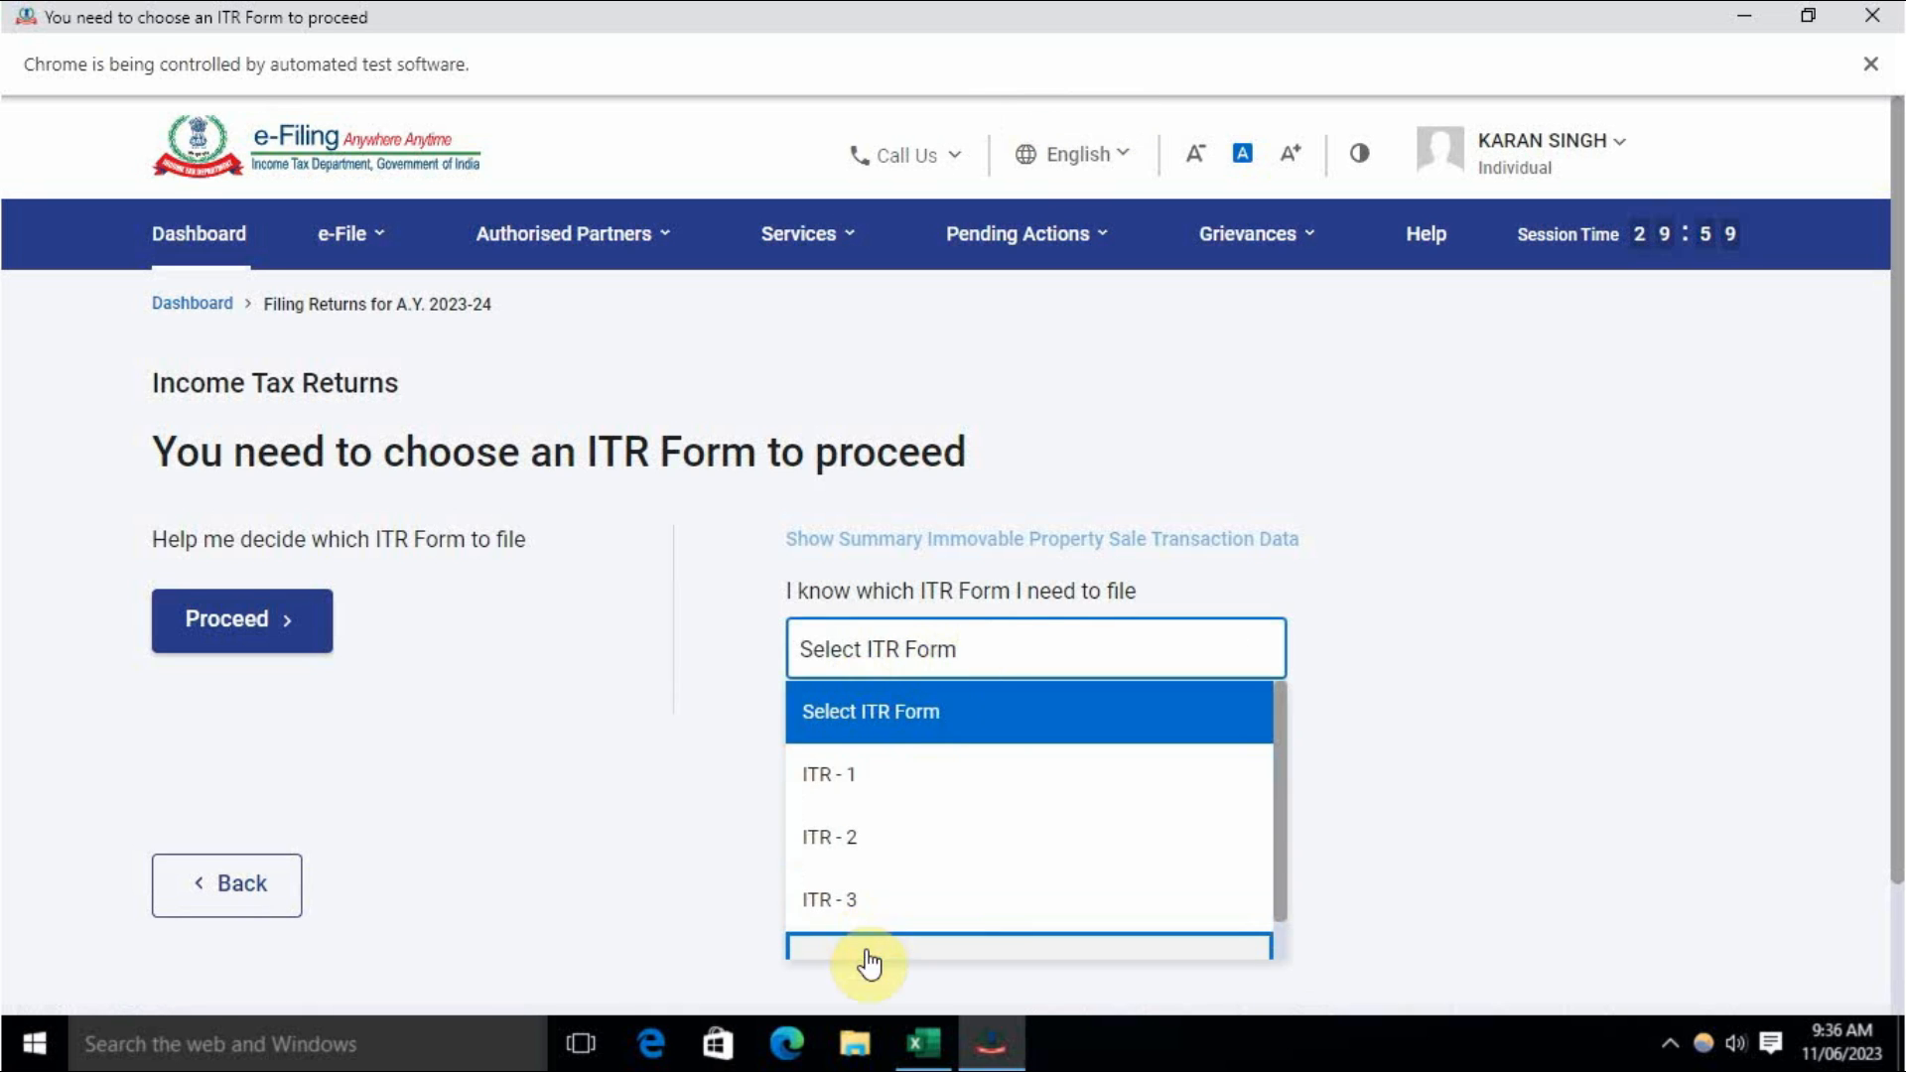
pyautogui.scroll(-3, 869, 963)
pyautogui.click(873, 717)
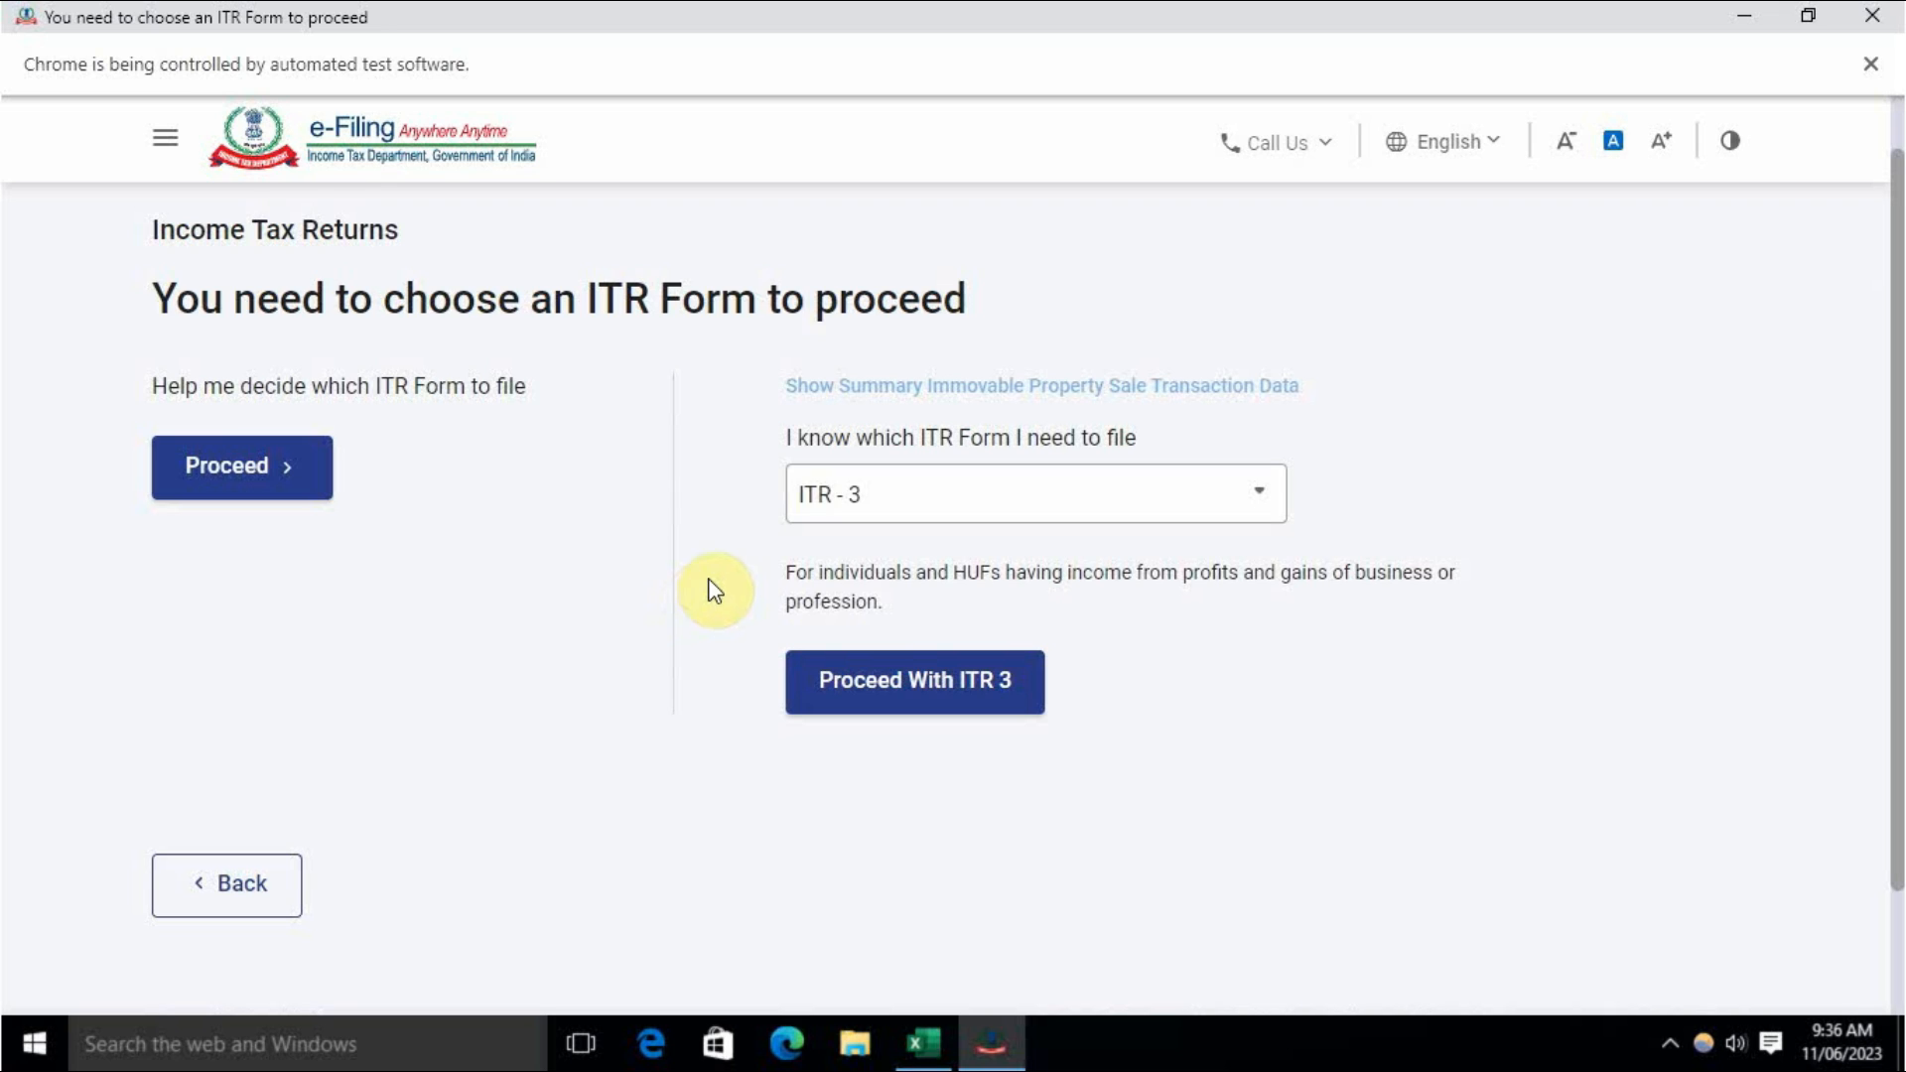
pyautogui.click(941, 698)
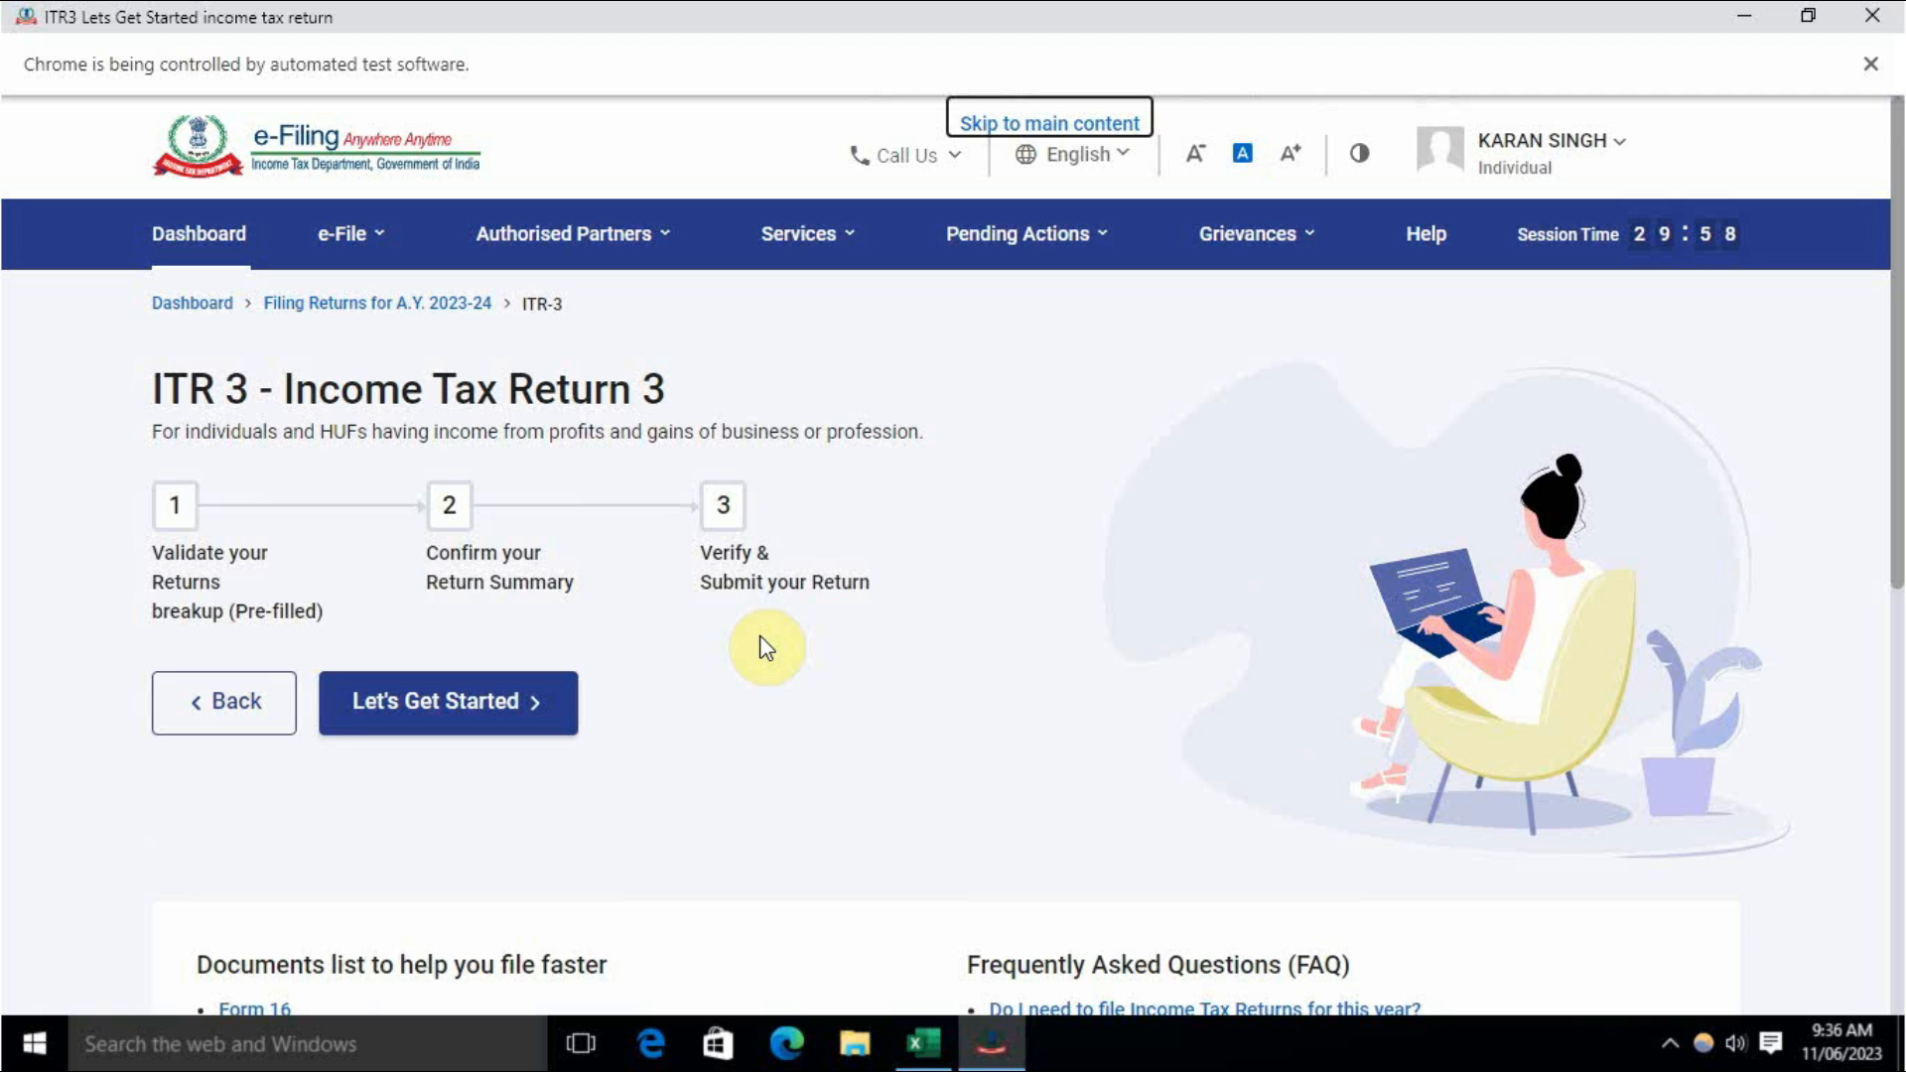
pyautogui.click(481, 701)
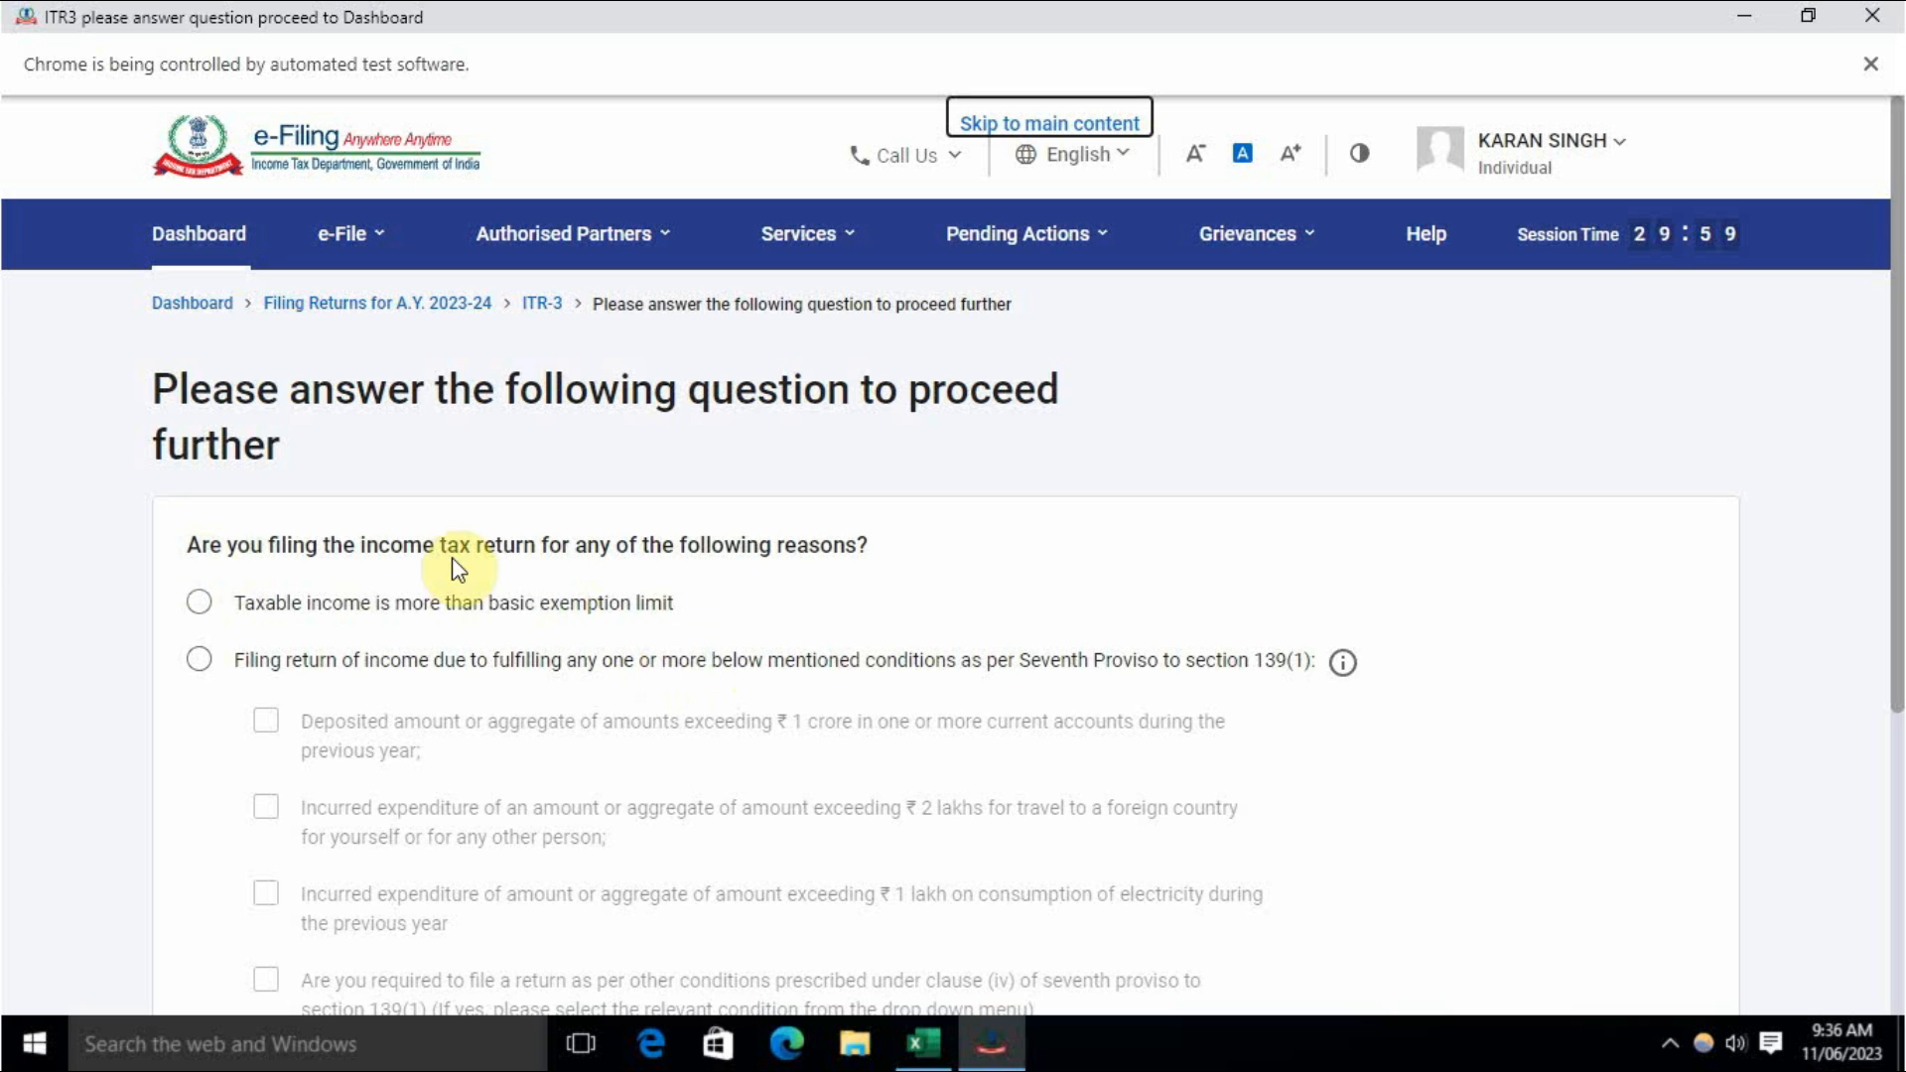
# Step: Give "Taxable income is more than basic exemption limit" as the reason for filing and continue
pyautogui.scroll(-5, 820, 675)
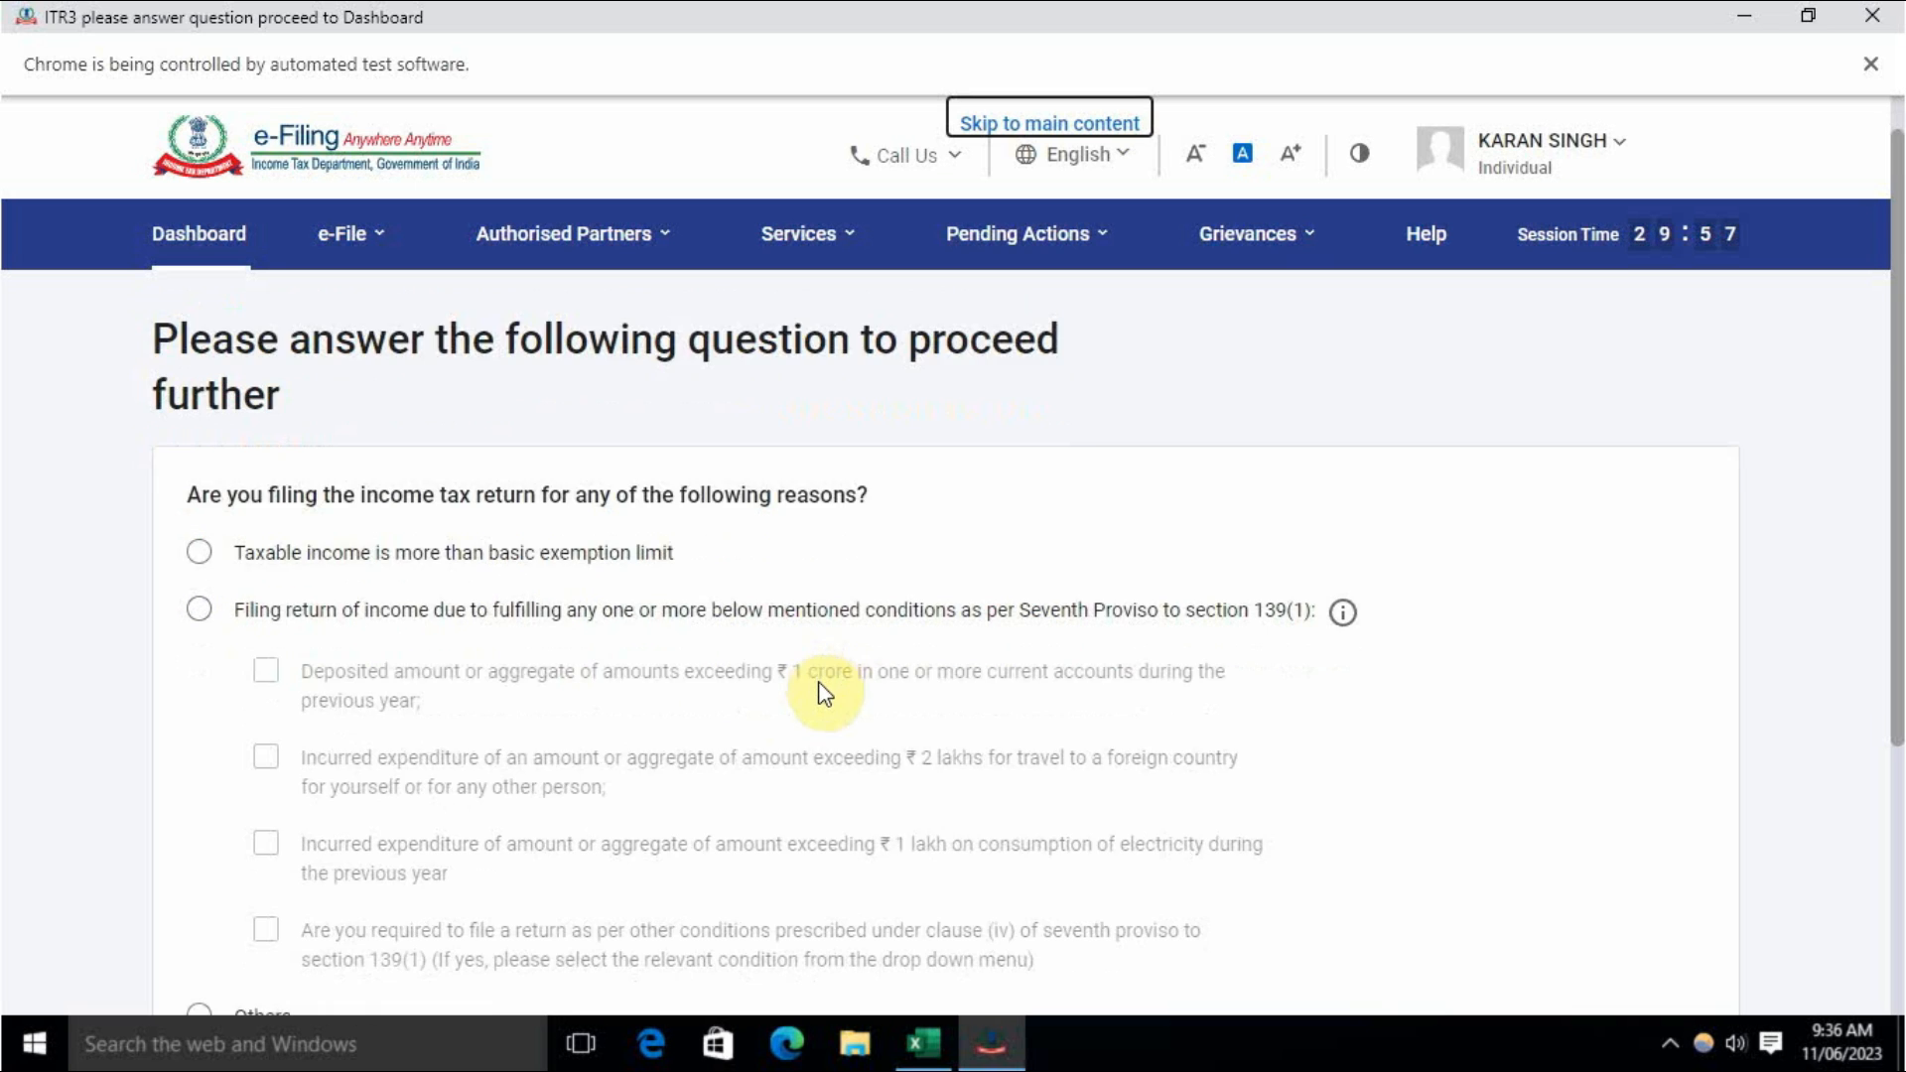
pyautogui.scroll(5, 821, 681)
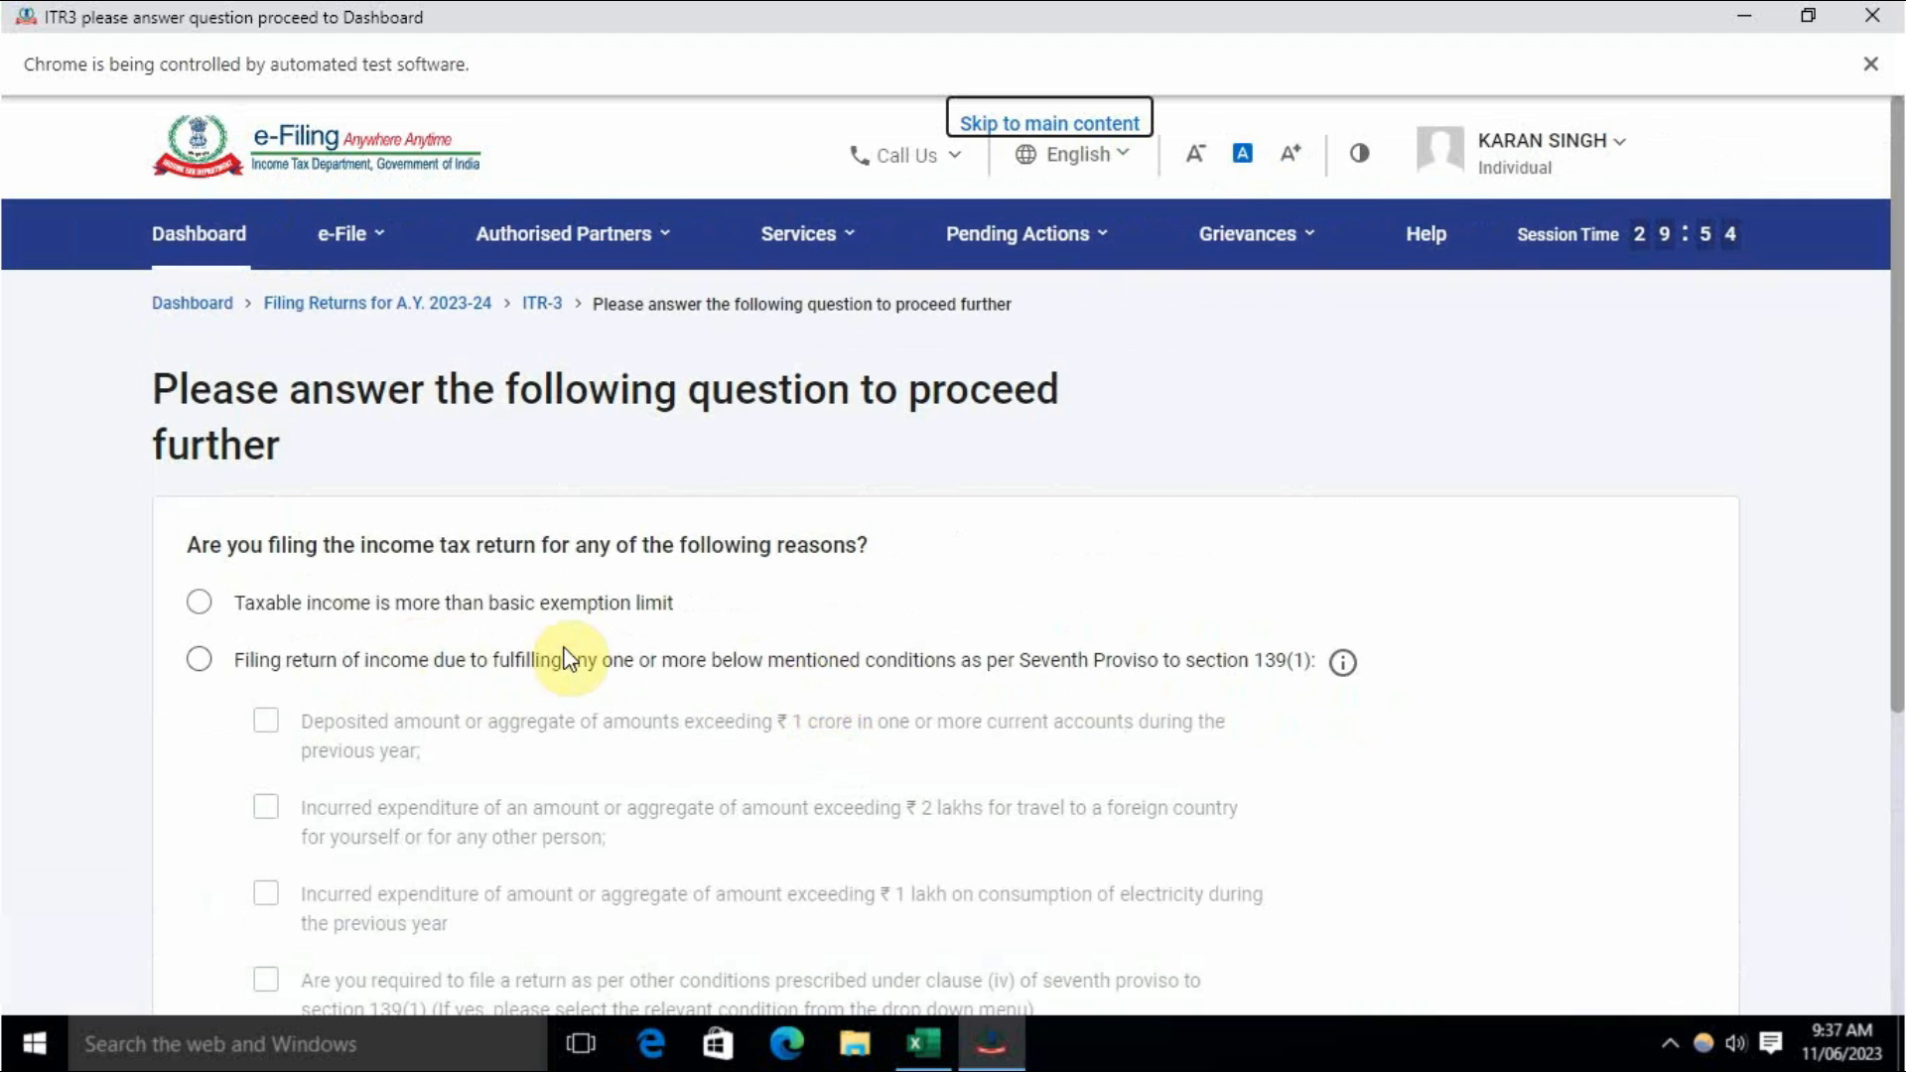
pyautogui.click(220, 596)
pyautogui.scroll(-5, 483, 618)
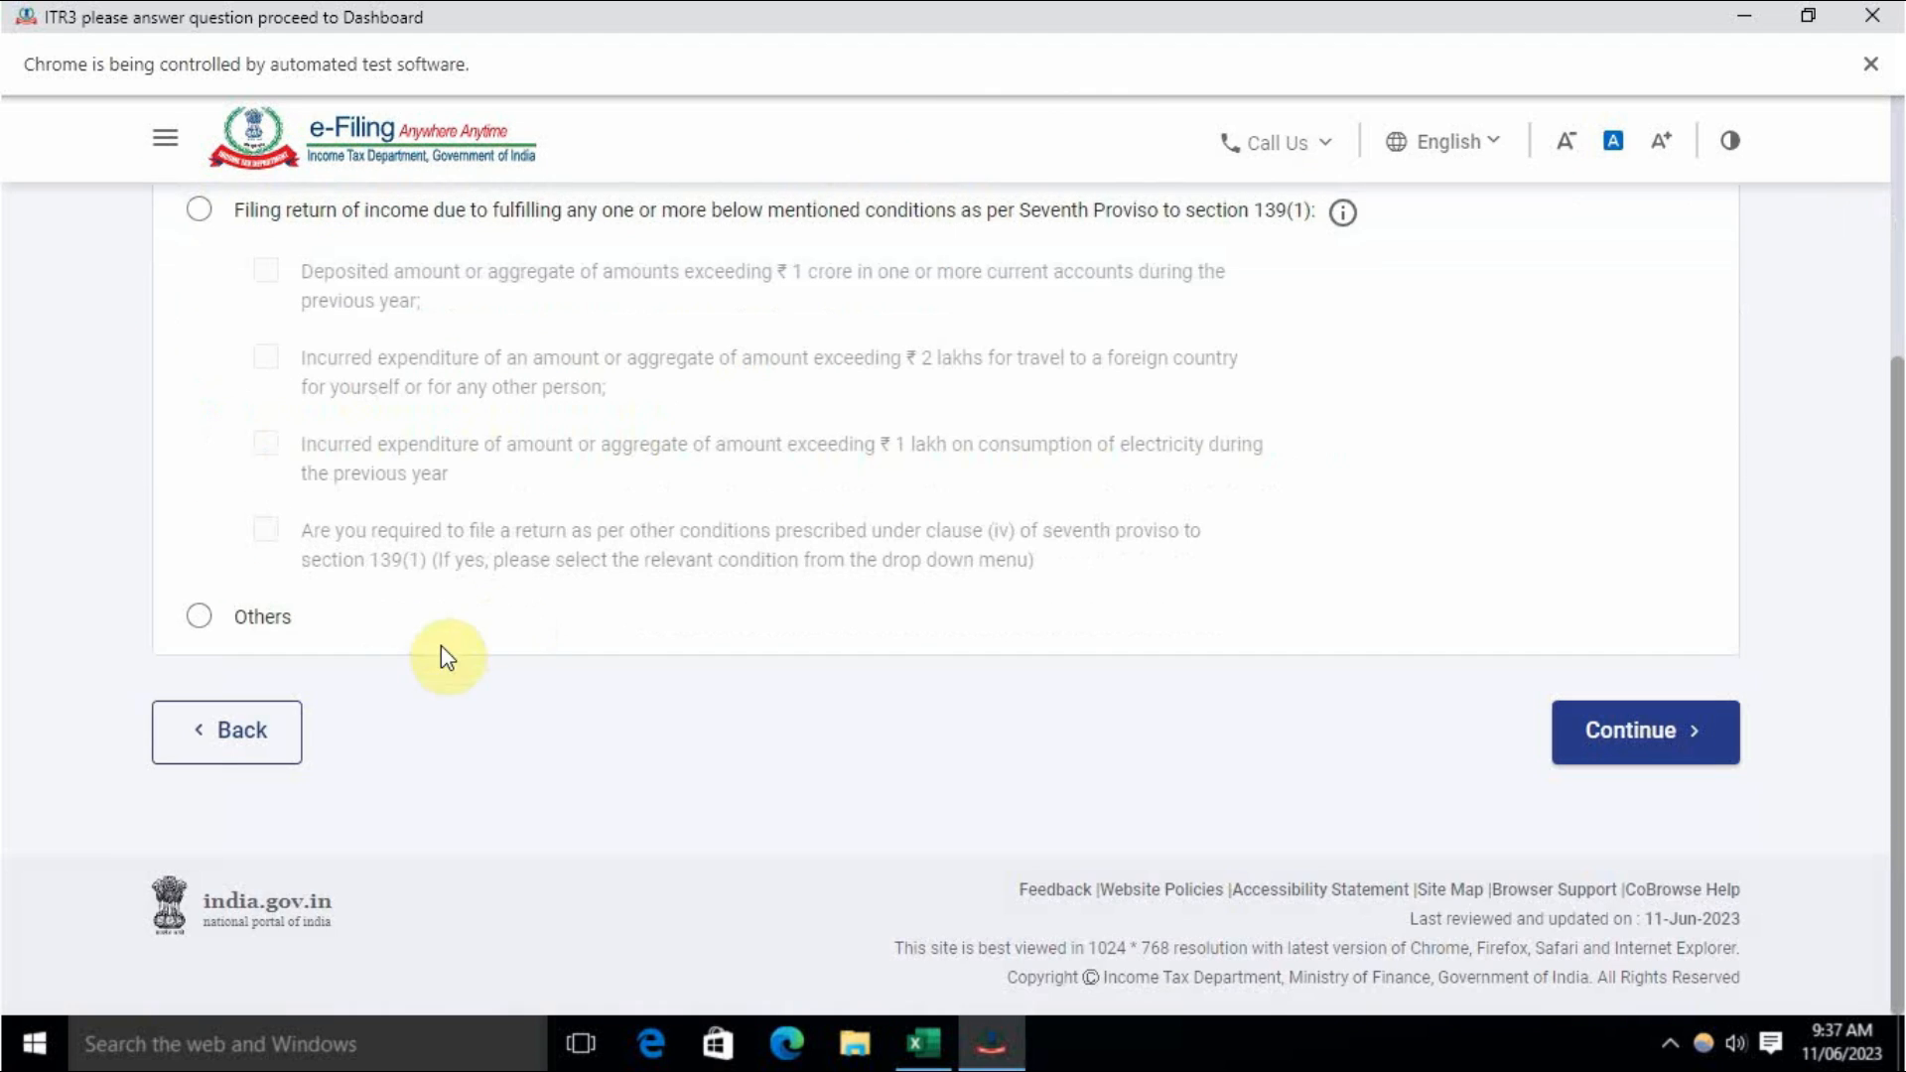
pyautogui.scroll(1, 503, 625)
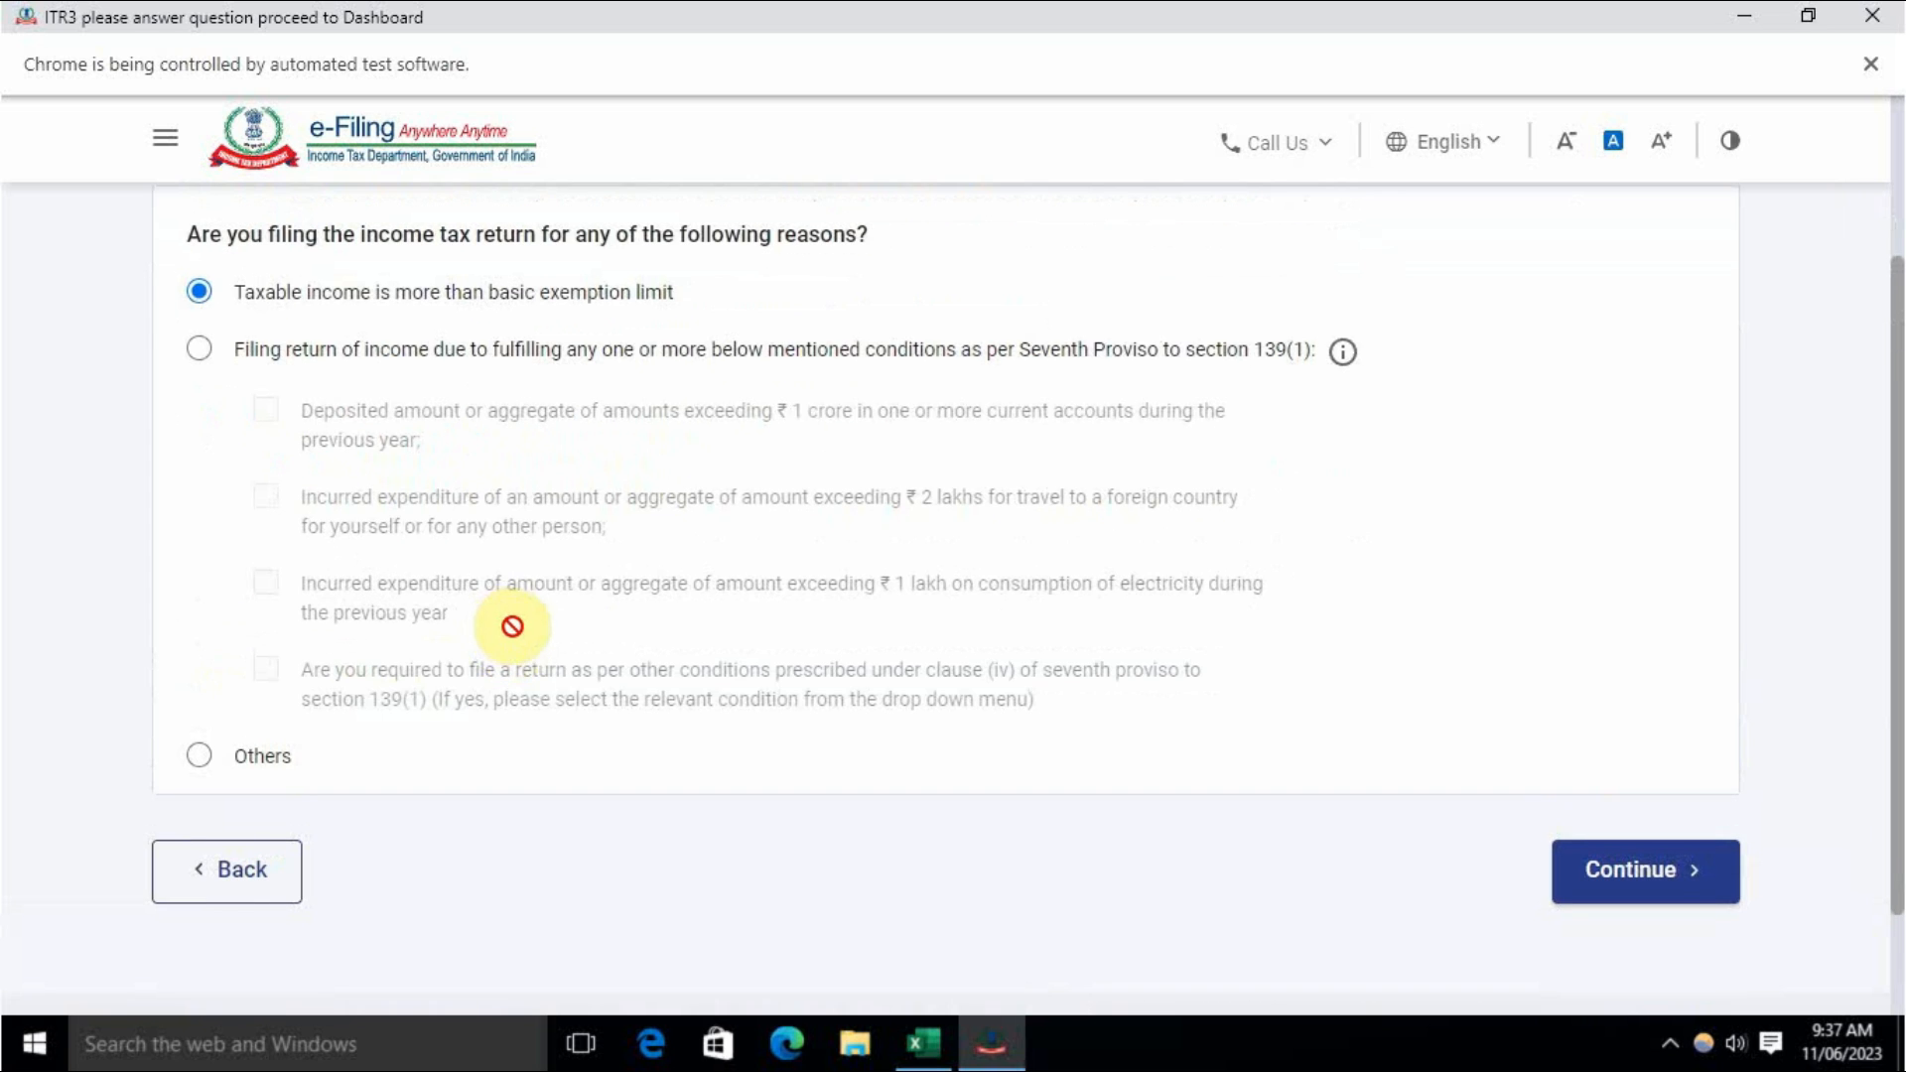
pyautogui.scroll(1, 512, 625)
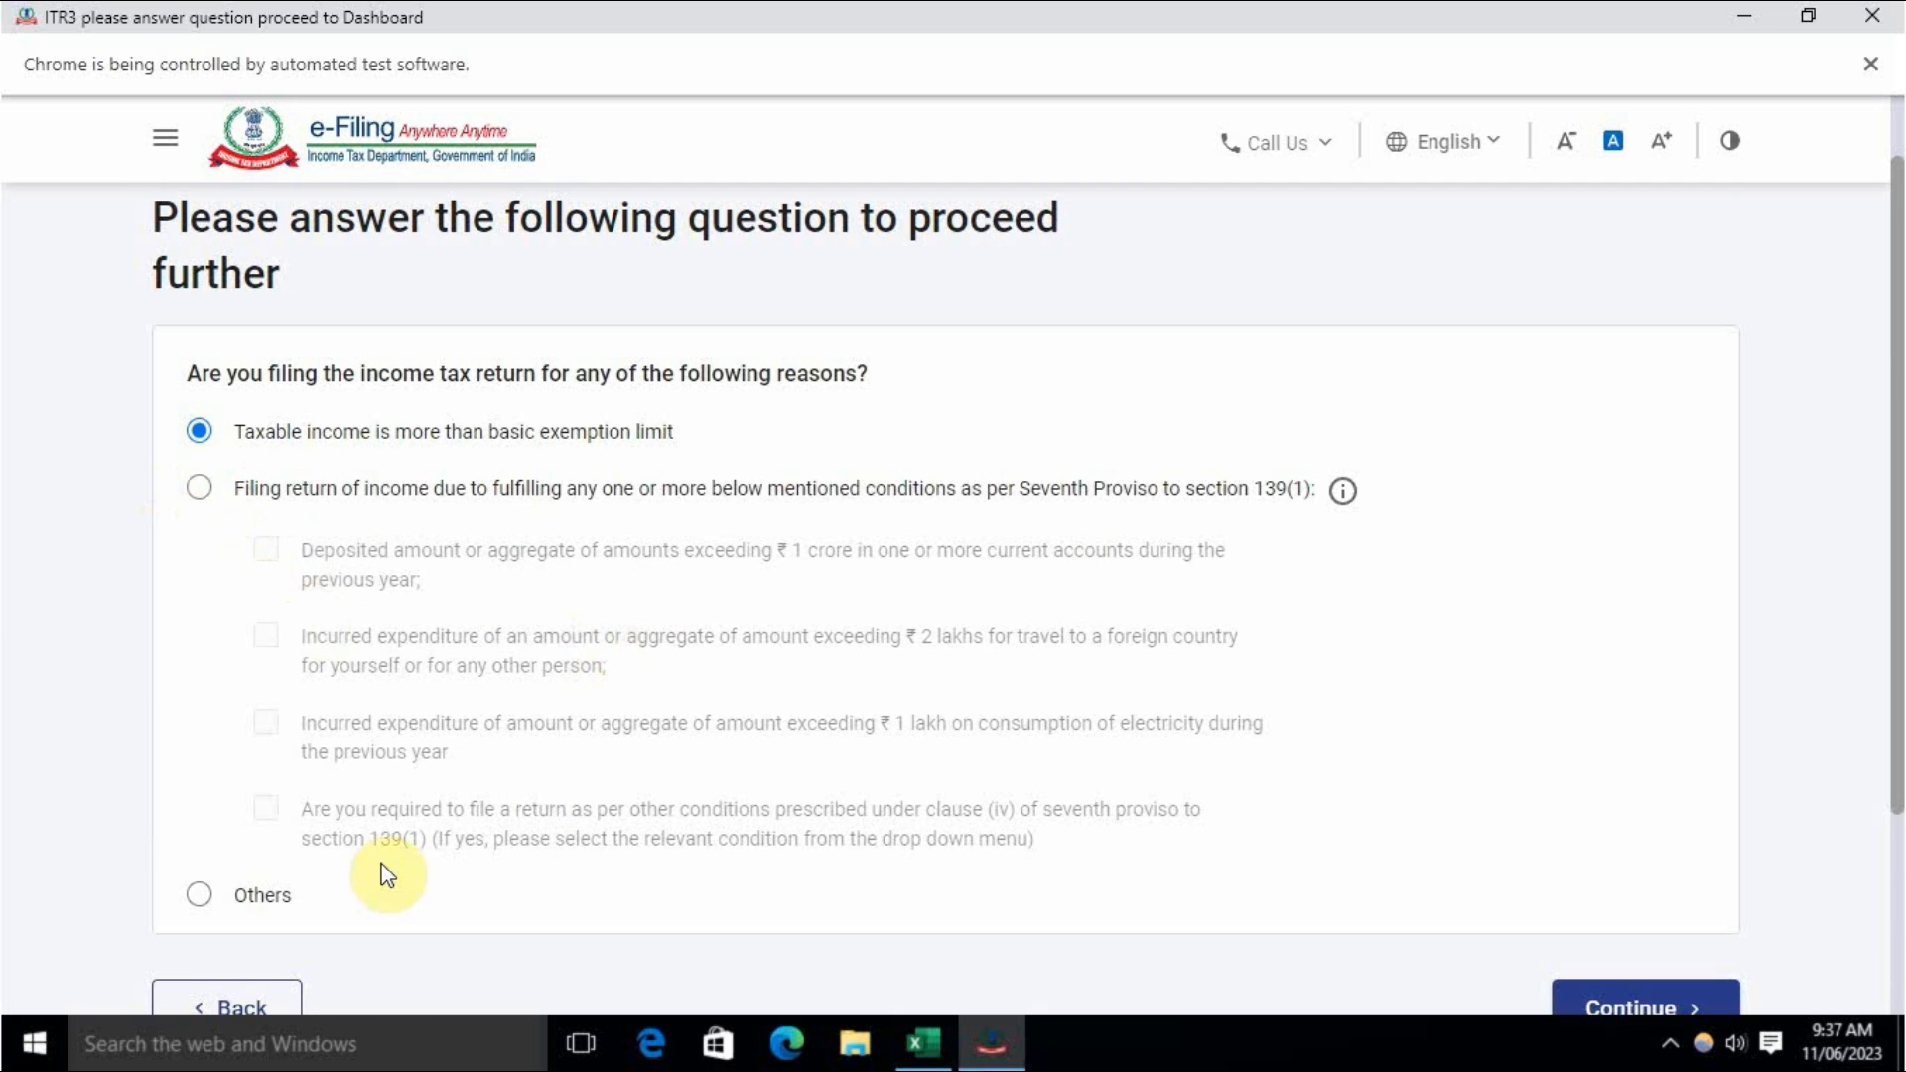
pyautogui.scroll(-3, 1005, 700)
pyautogui.click(1688, 765)
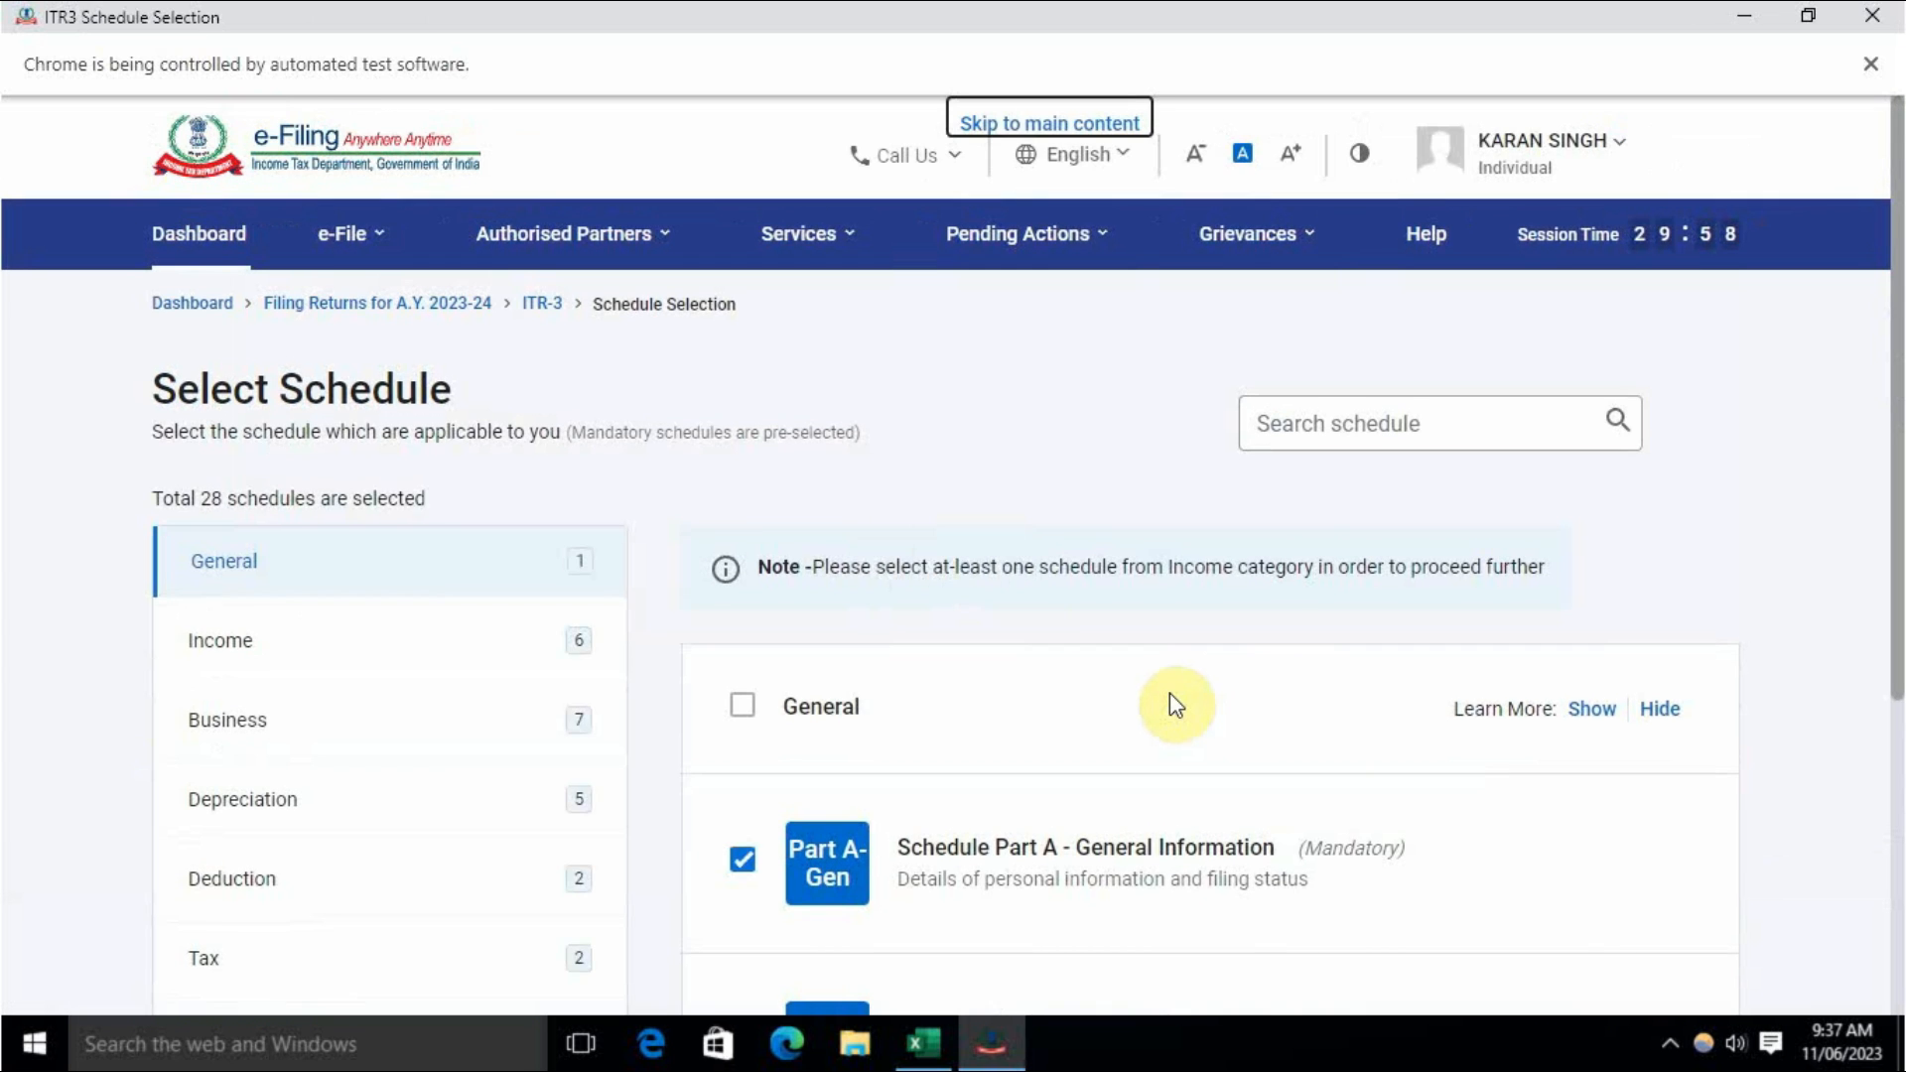
# Step: Review the schedule categories, keep the pre-selected schedules and continue to the schedule questions
pyautogui.scroll(-2, 1170, 693)
pyautogui.scroll(2, 519, 566)
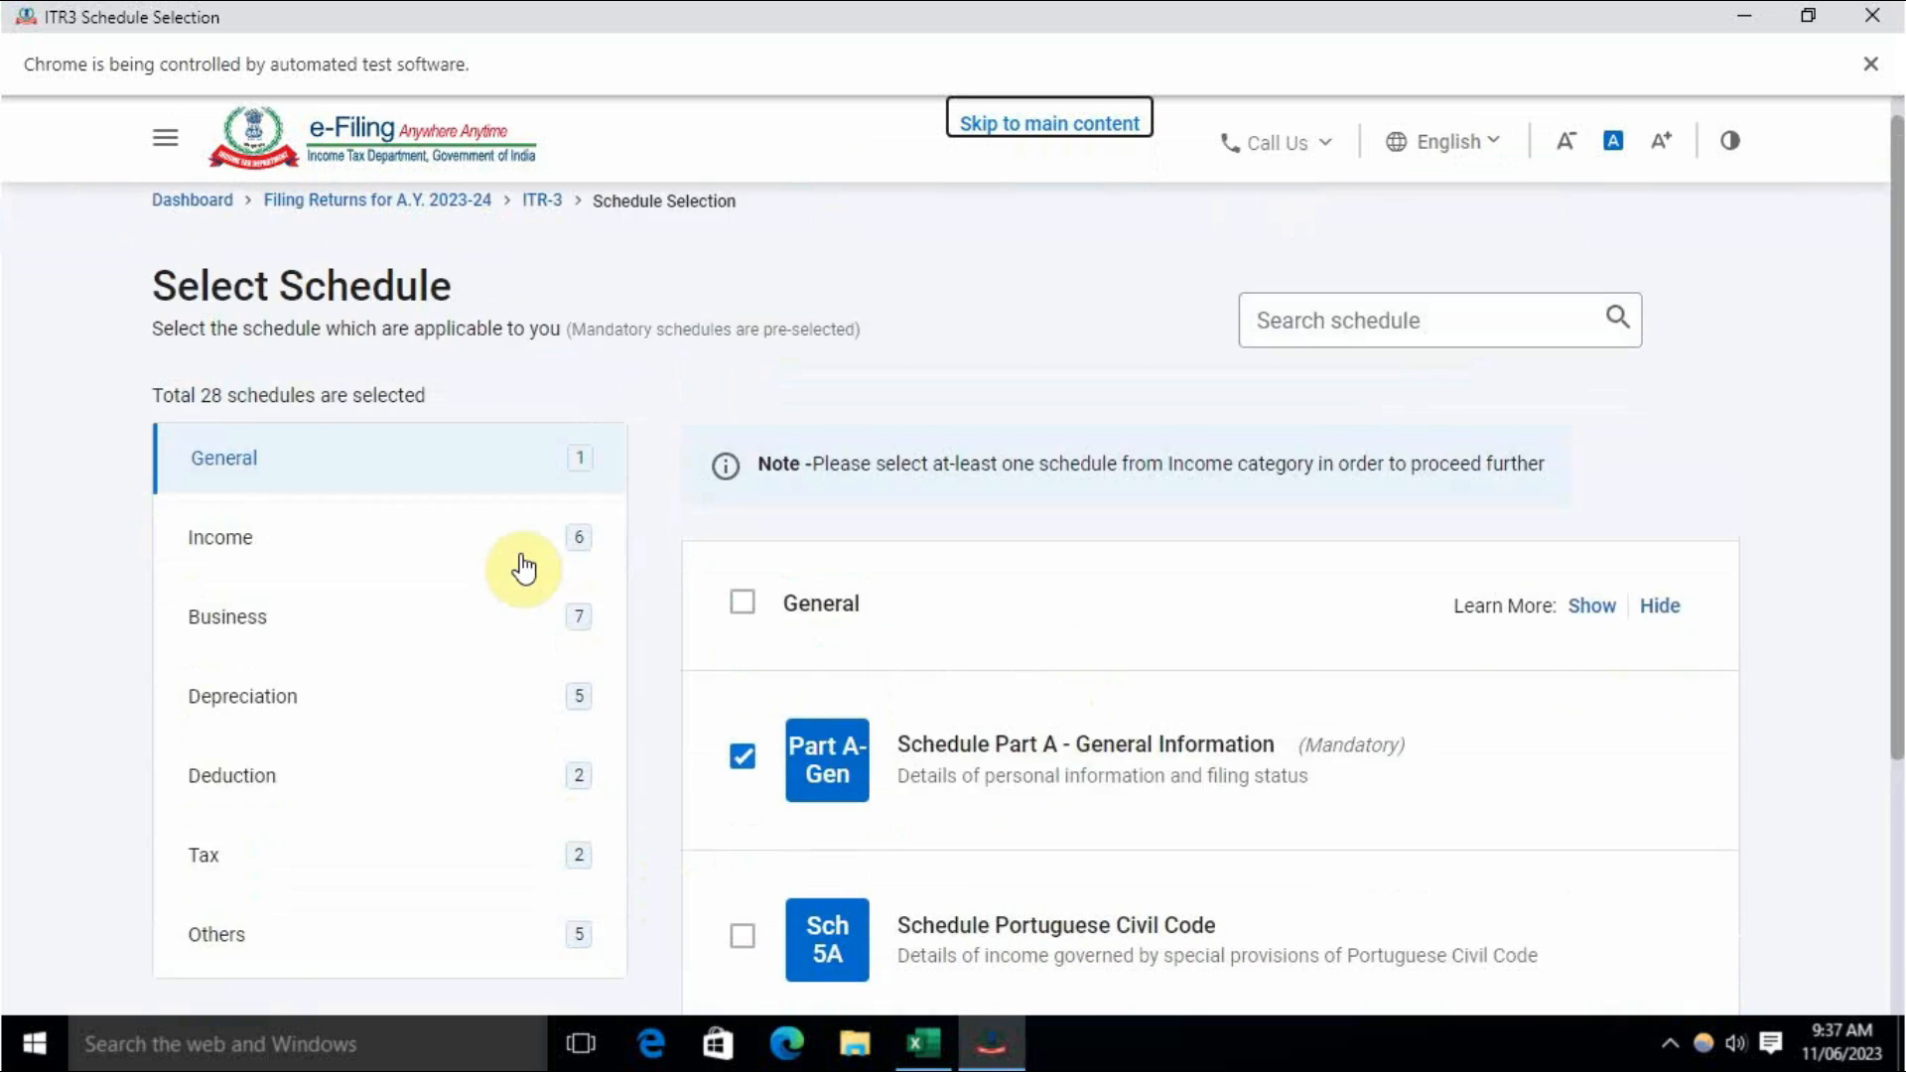
pyautogui.scroll(-5, 544, 723)
pyautogui.scroll(5, 536, 762)
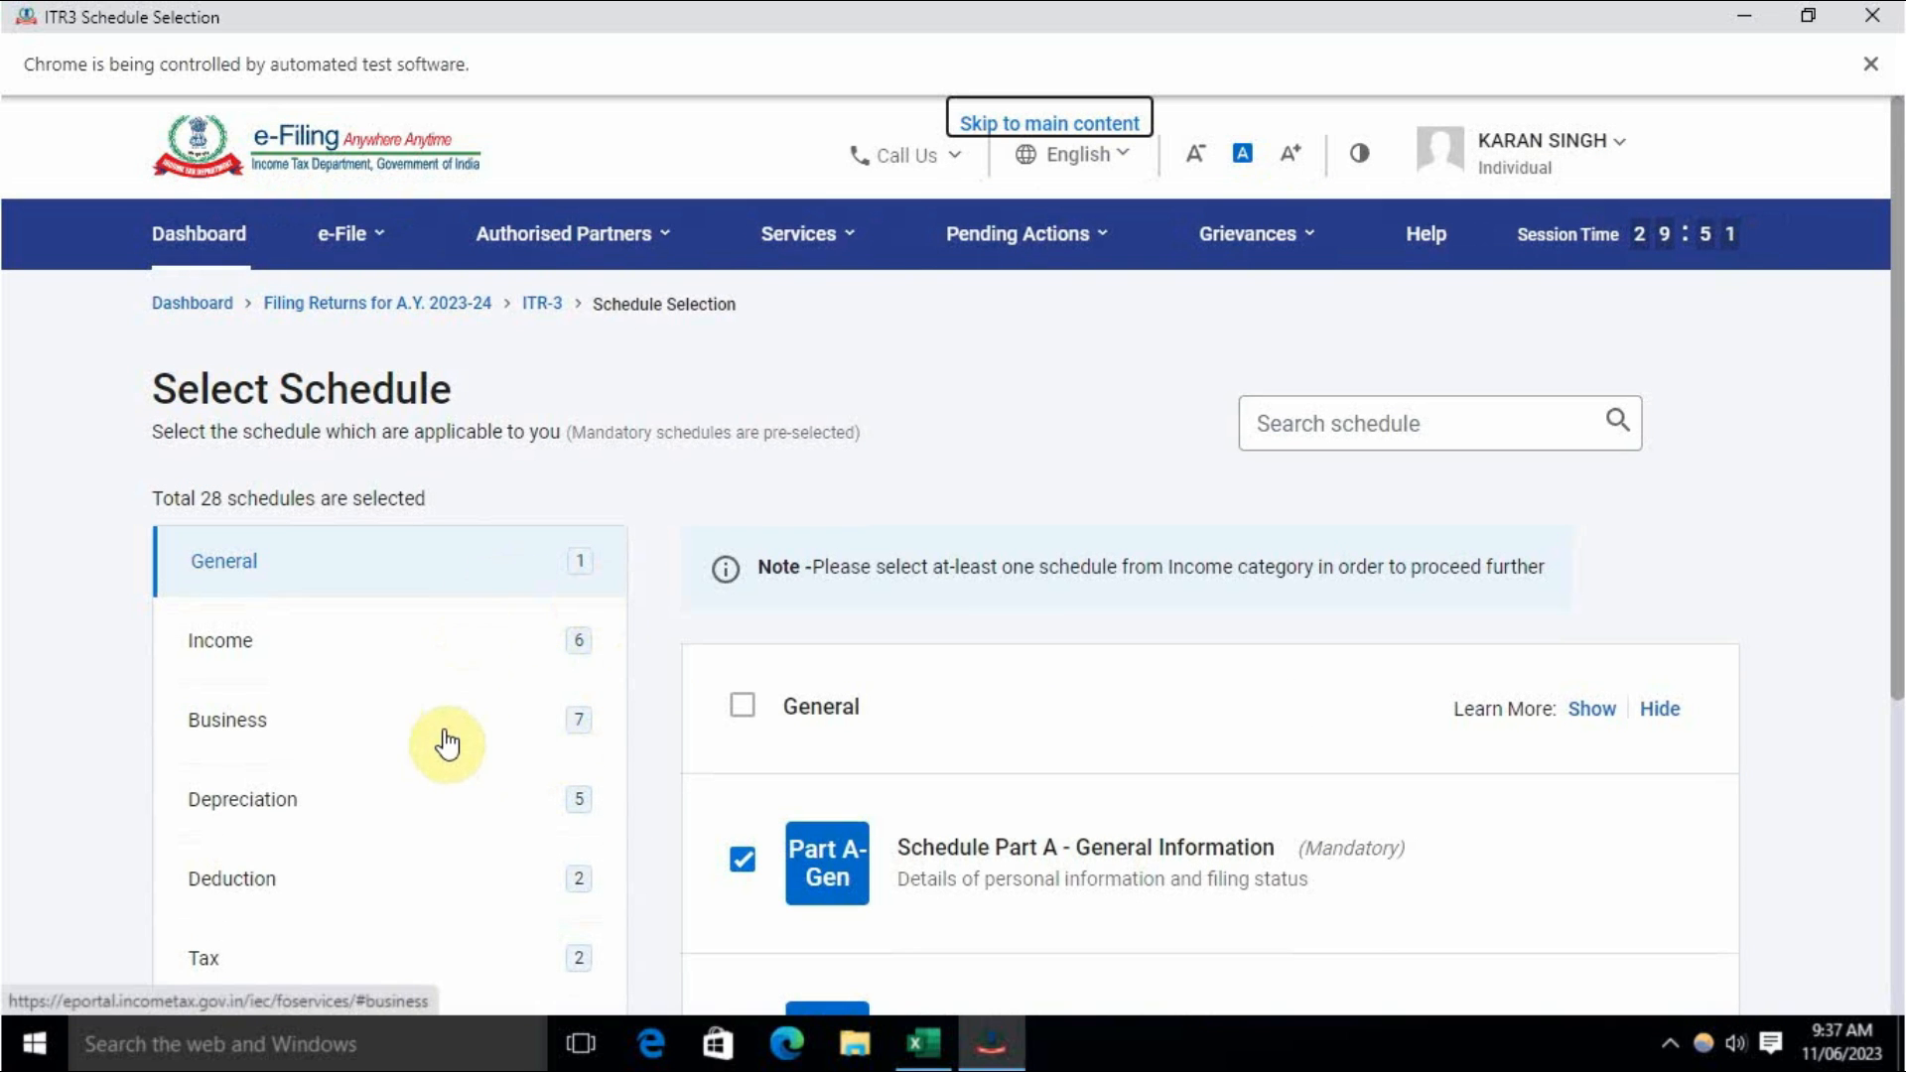
pyautogui.scroll(-2, 441, 745)
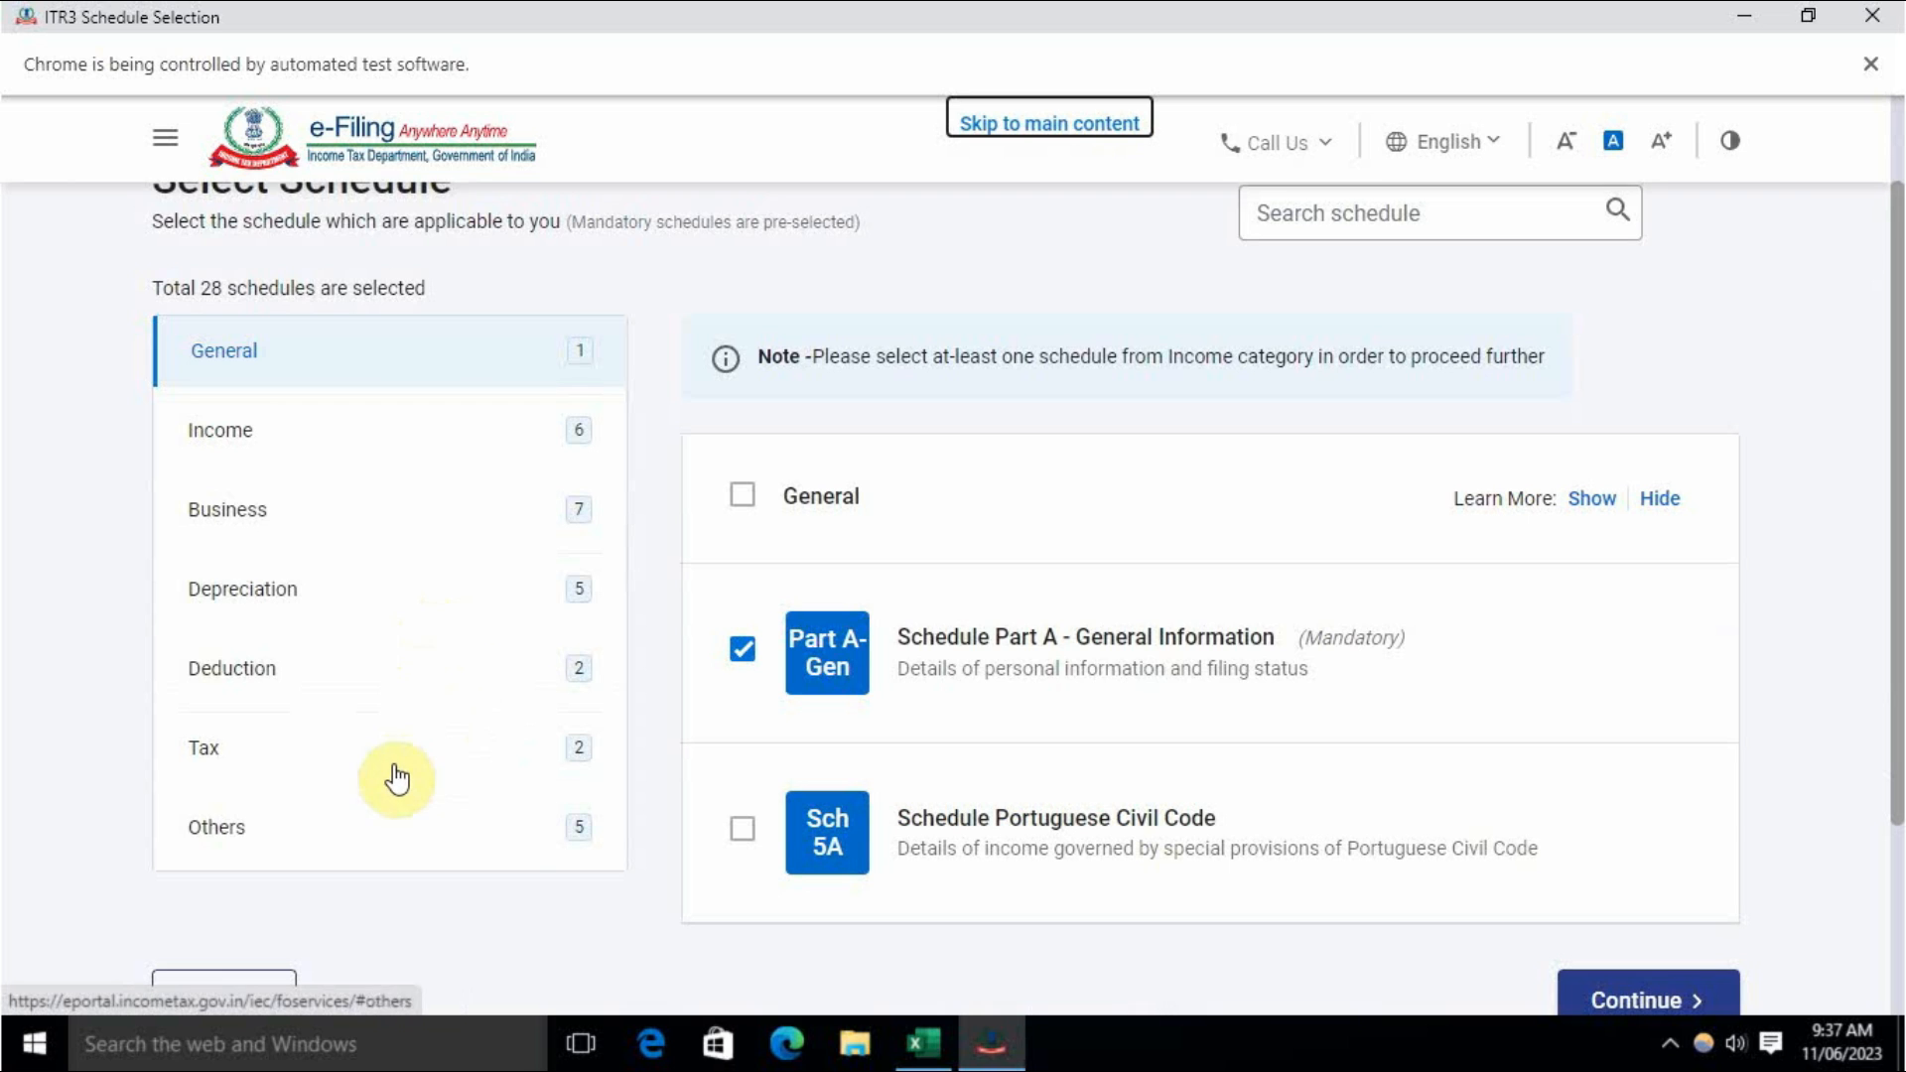
pyautogui.scroll(2, 618, 841)
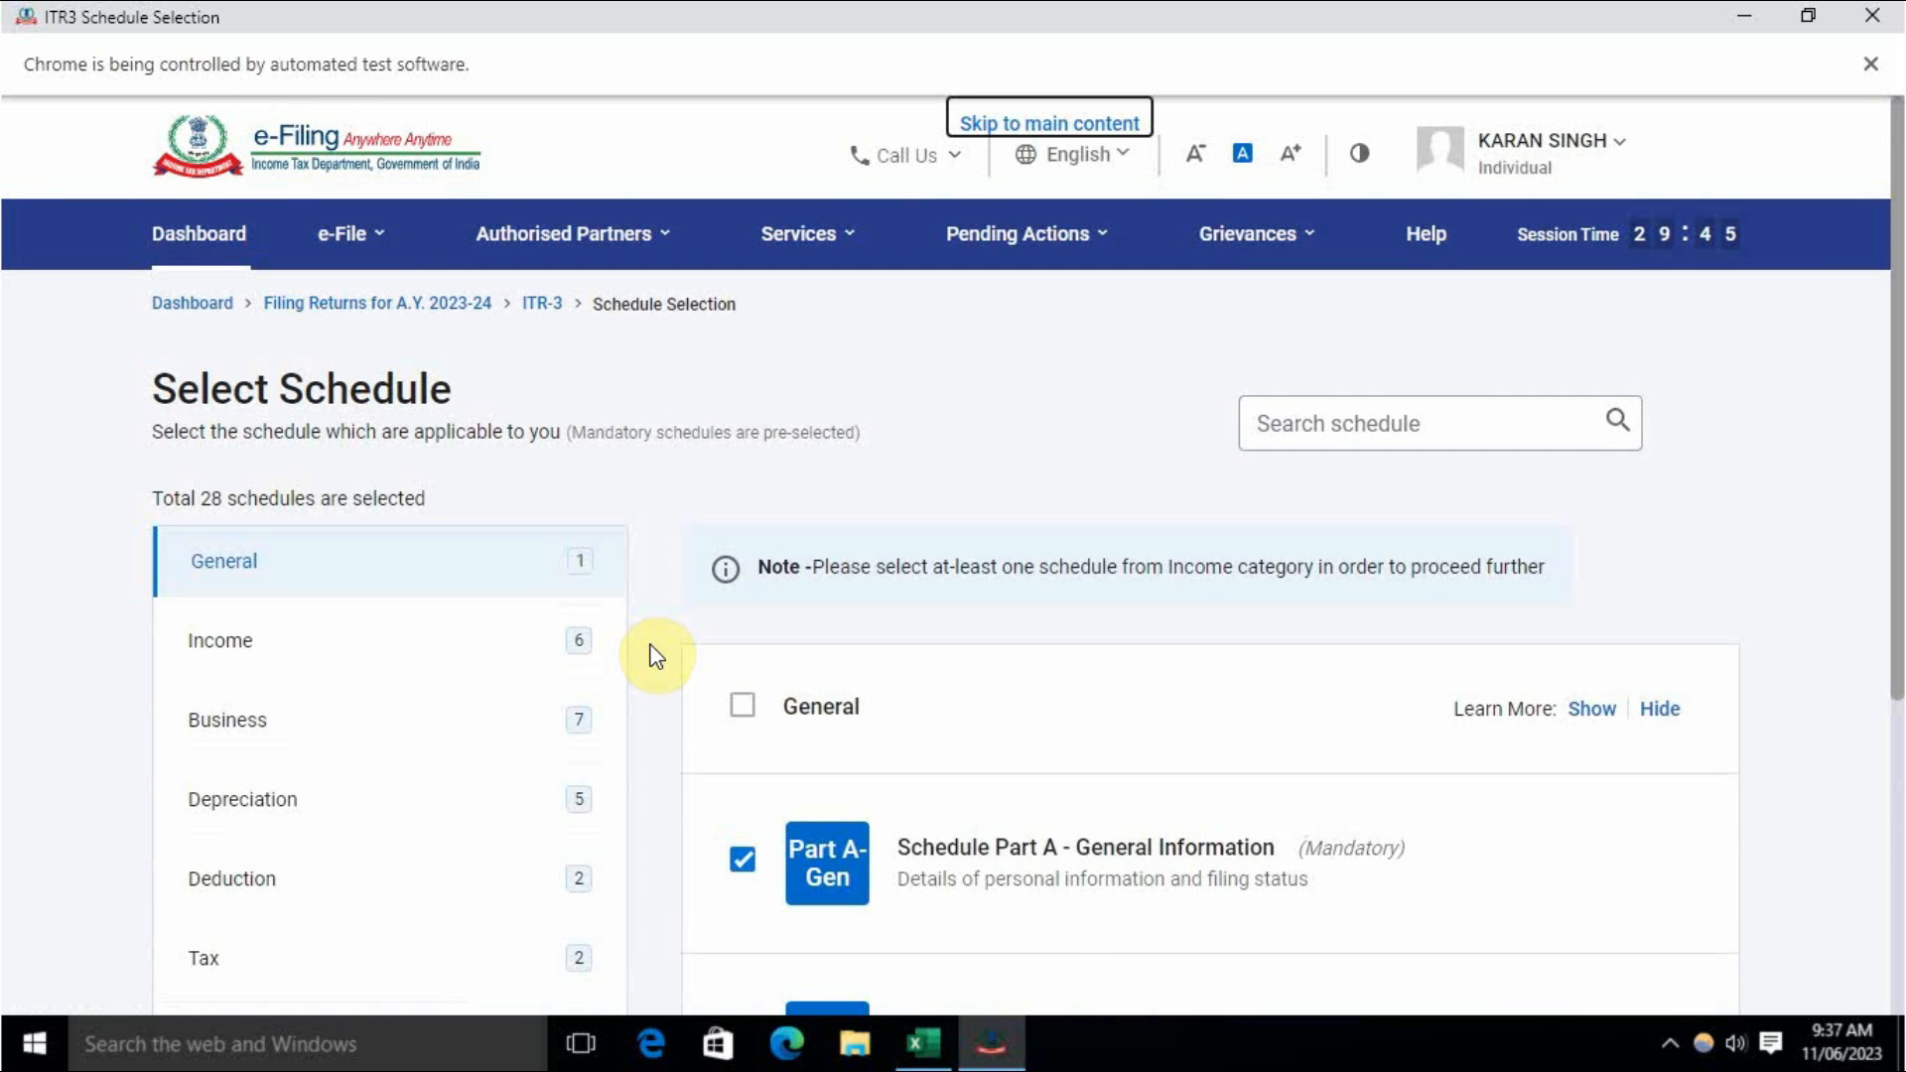
pyautogui.click(1010, 302)
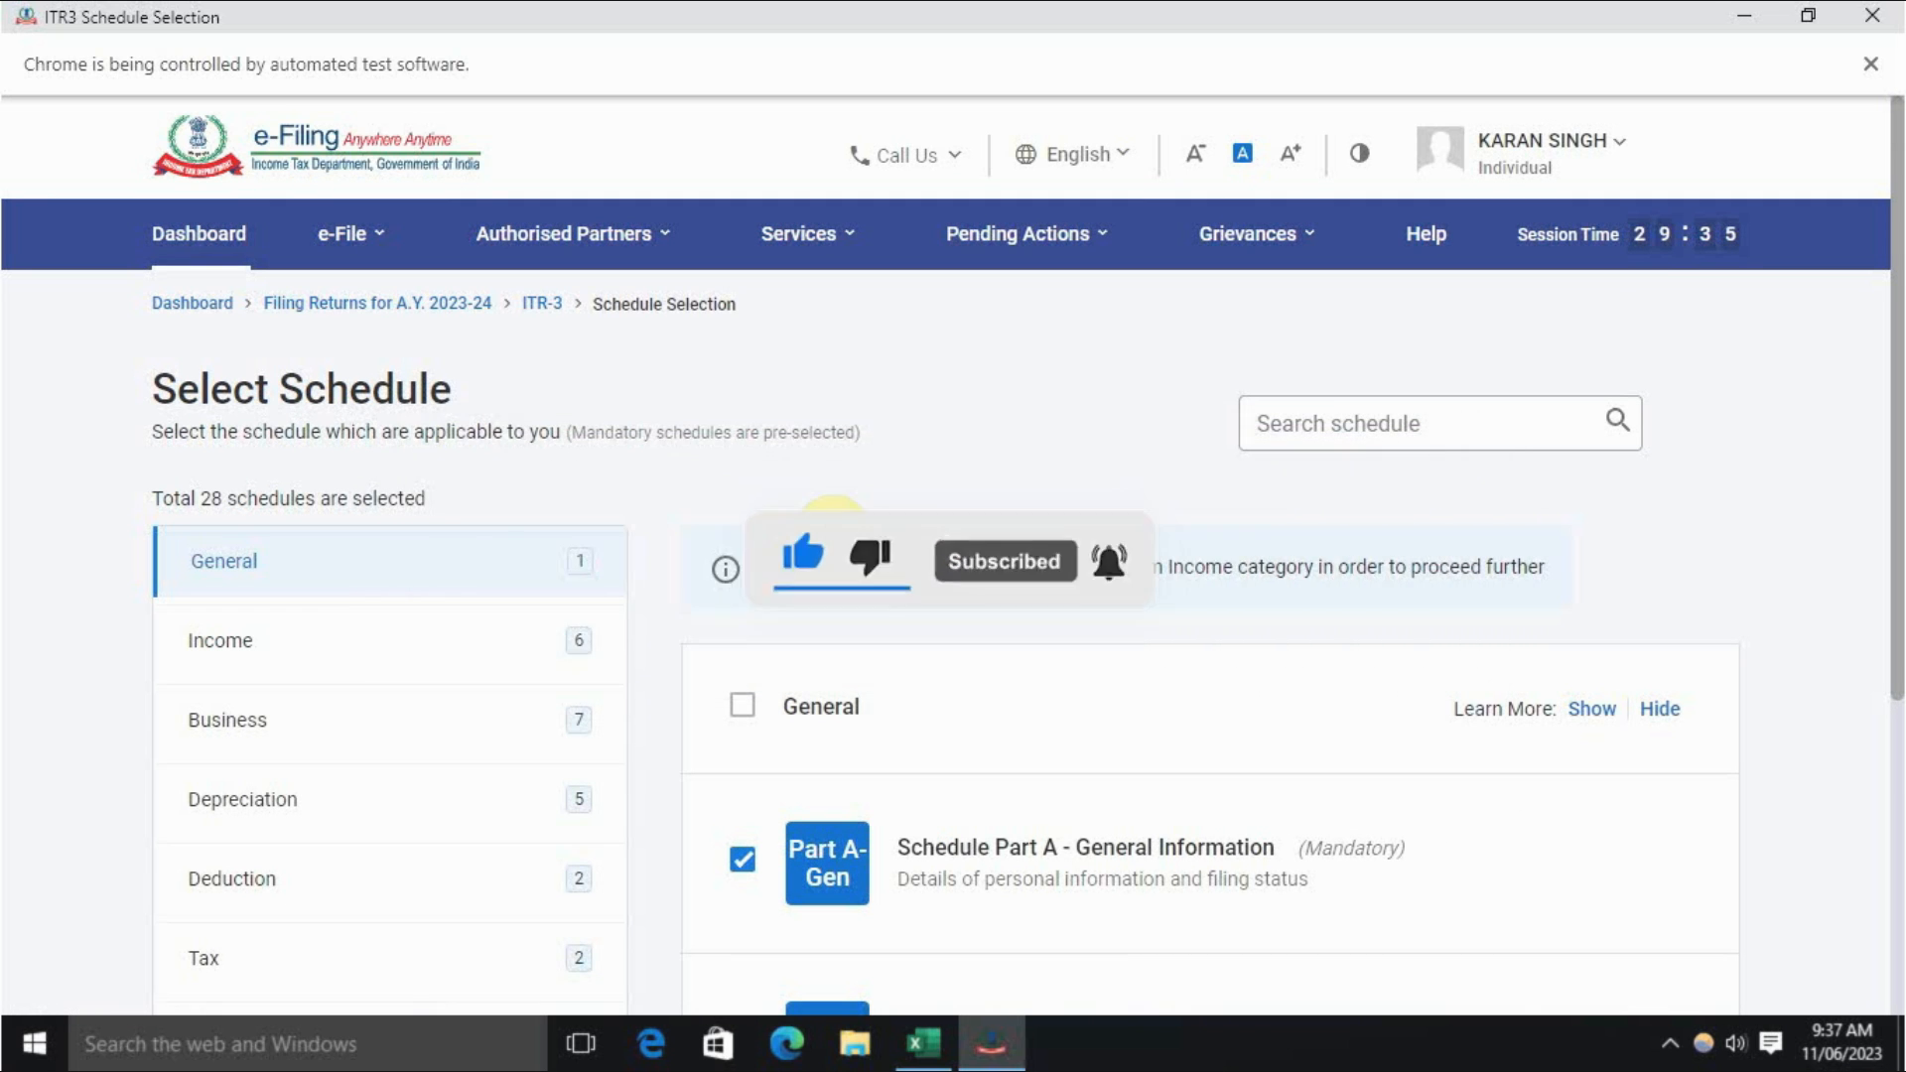
pyautogui.scroll(-3, 832, 533)
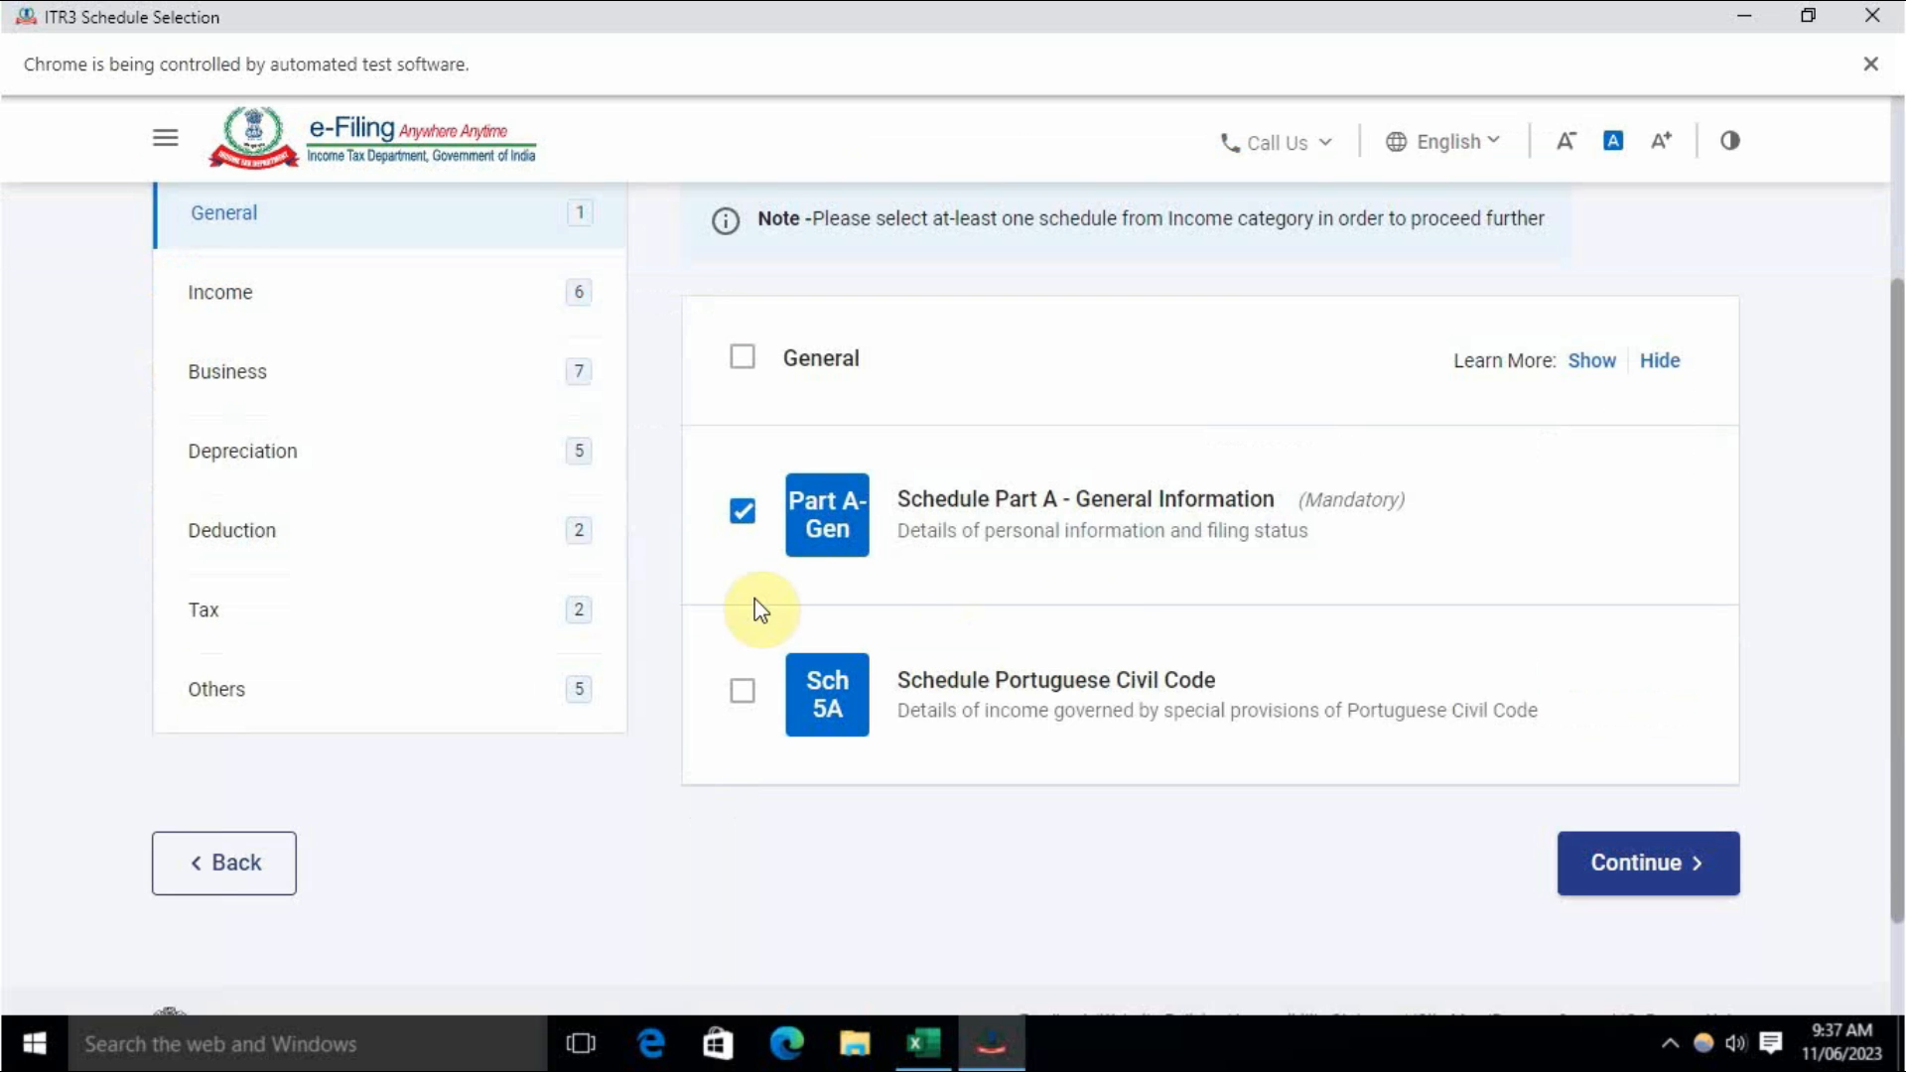
pyautogui.click(1623, 861)
pyautogui.click(1239, 715)
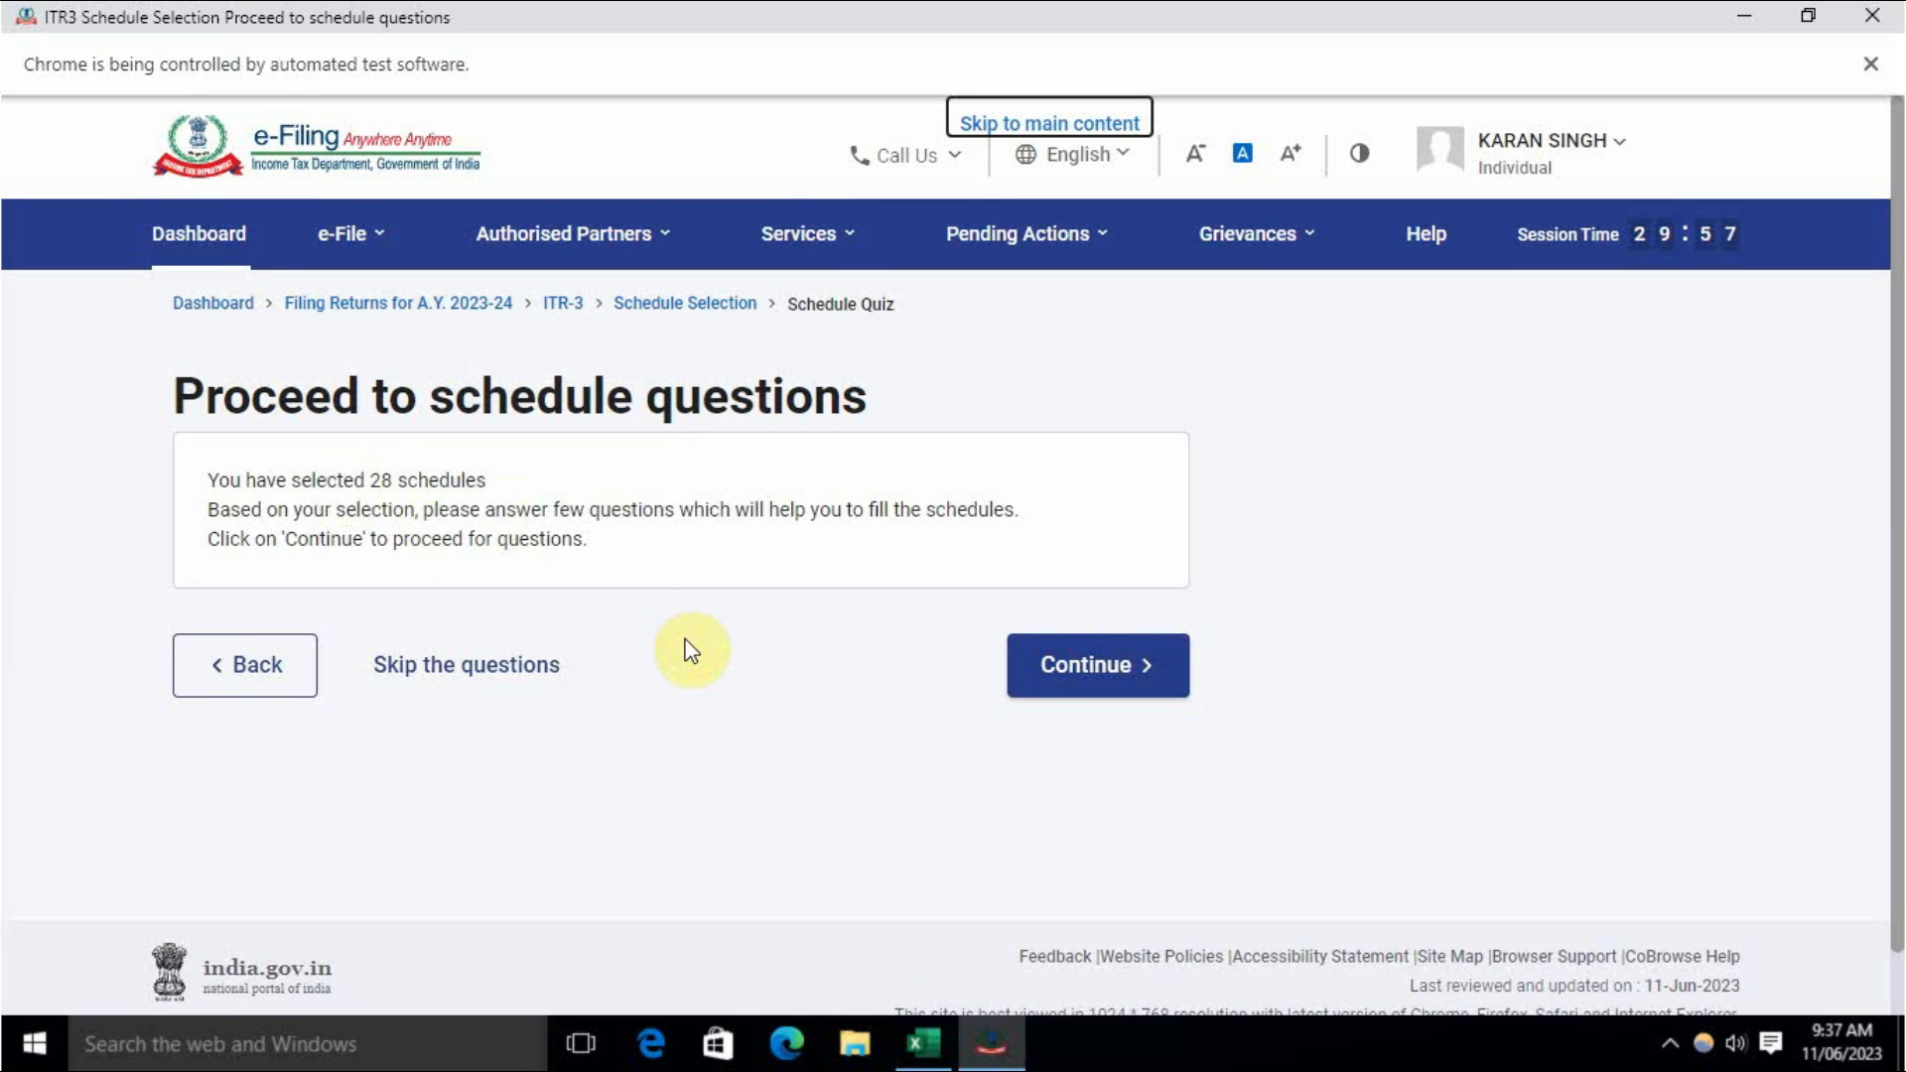
pyautogui.click(1097, 670)
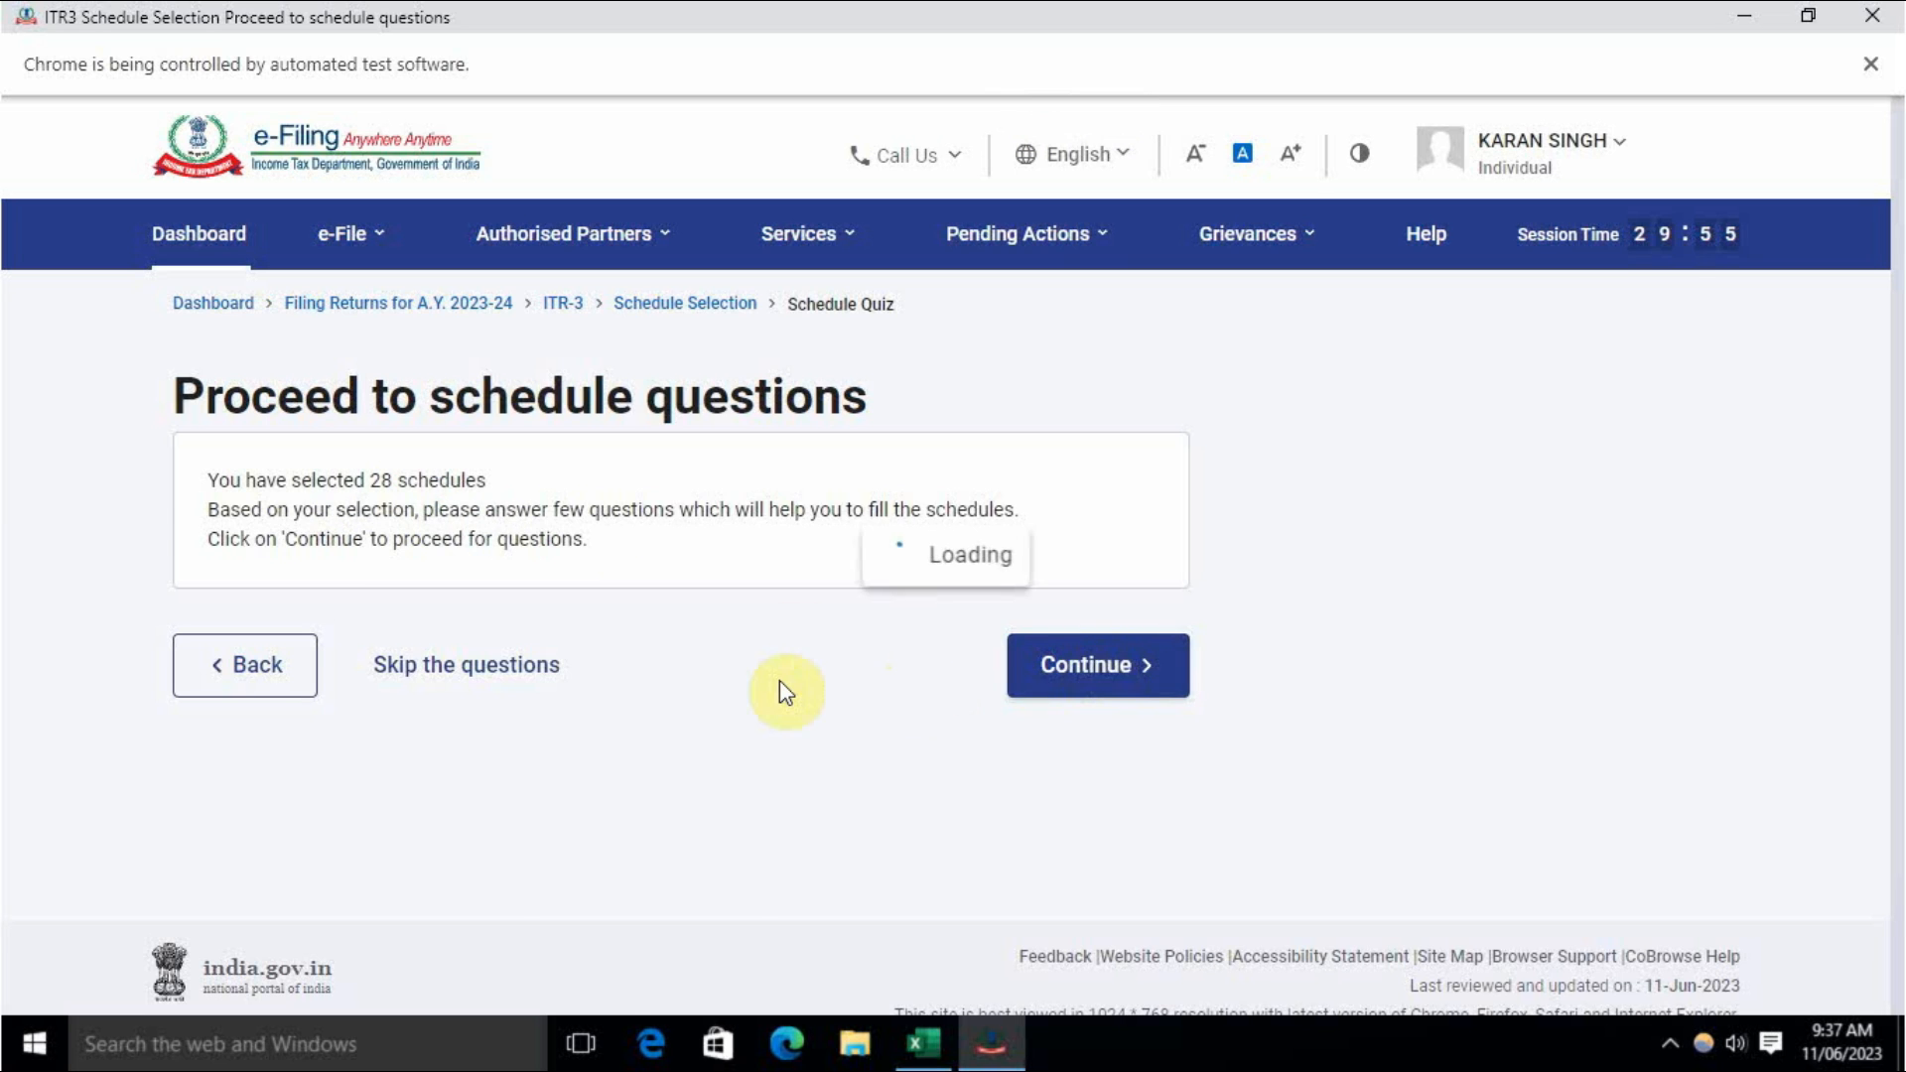
# Step: Answer No to having opted for the new tax regime earlier, choose Not opting for the current assessment year, and continue
pyautogui.scroll(-4, 784, 684)
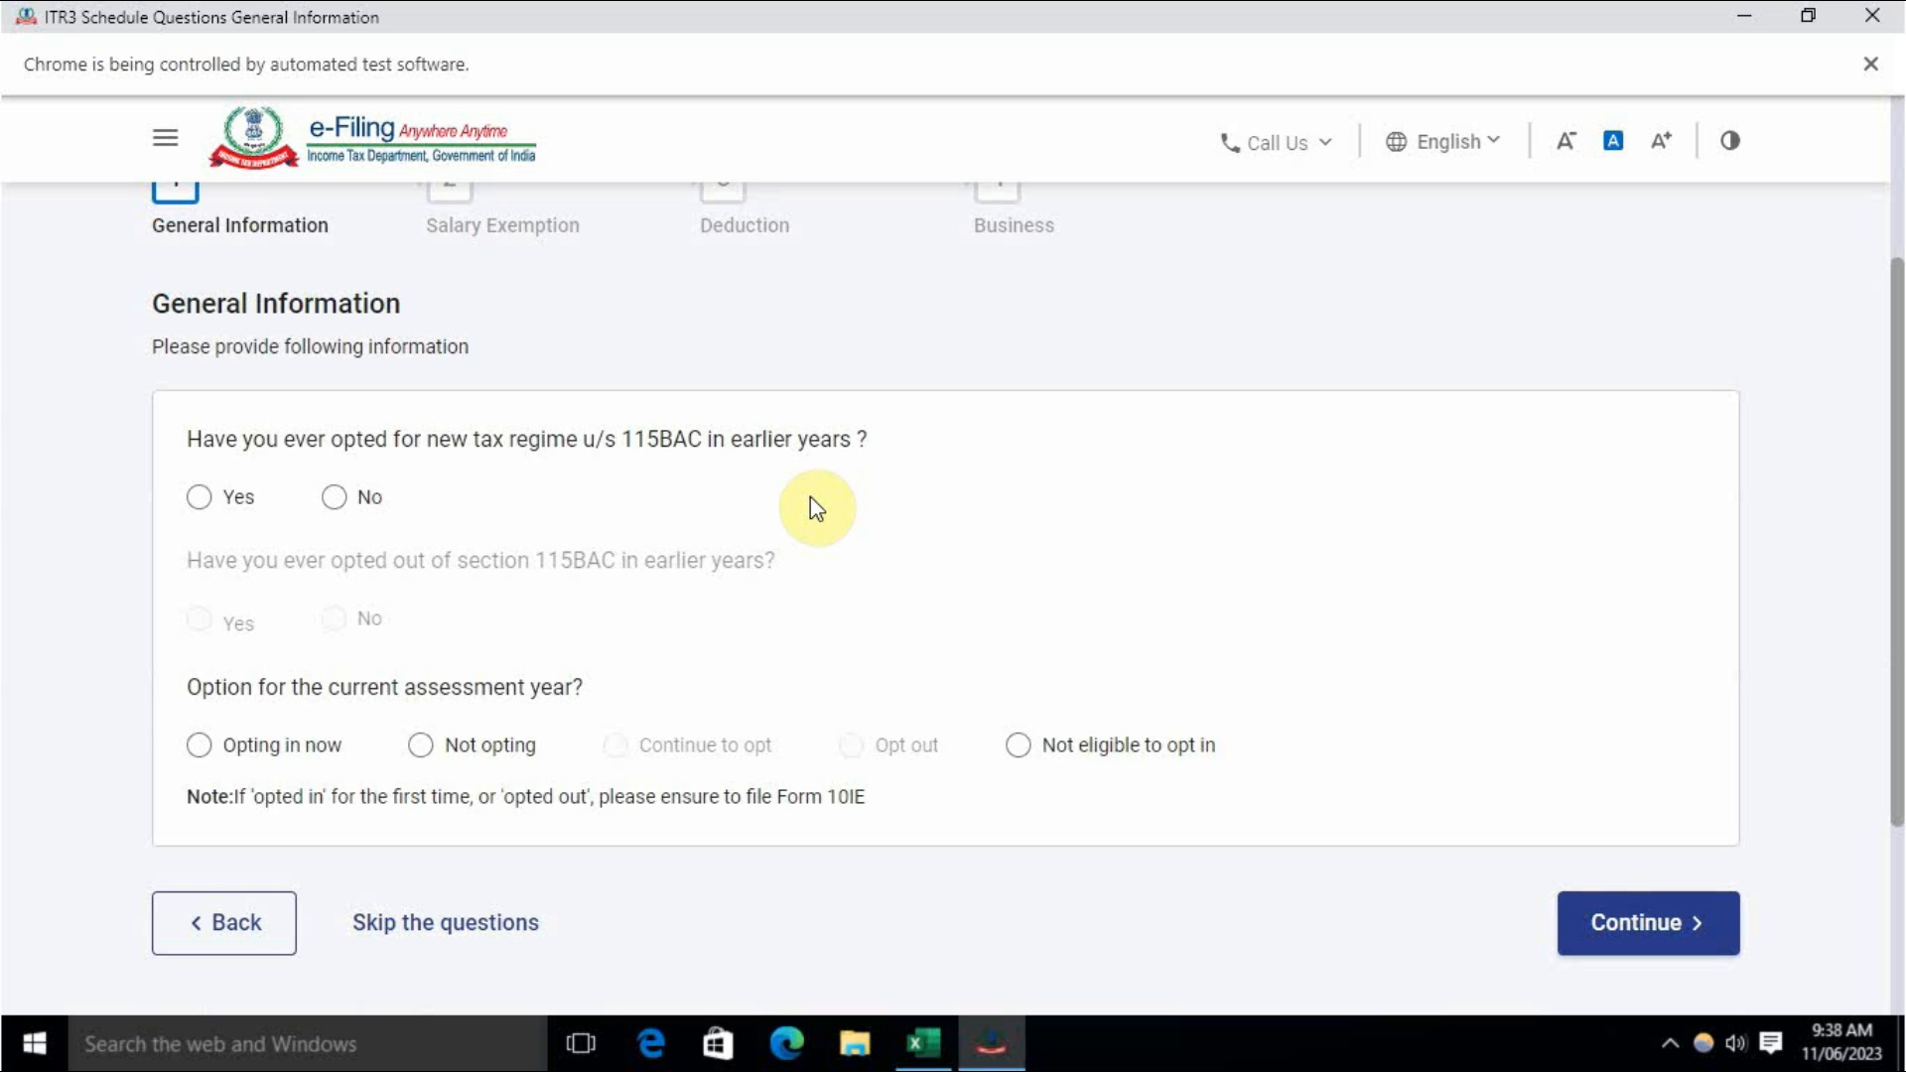
pyautogui.click(335, 498)
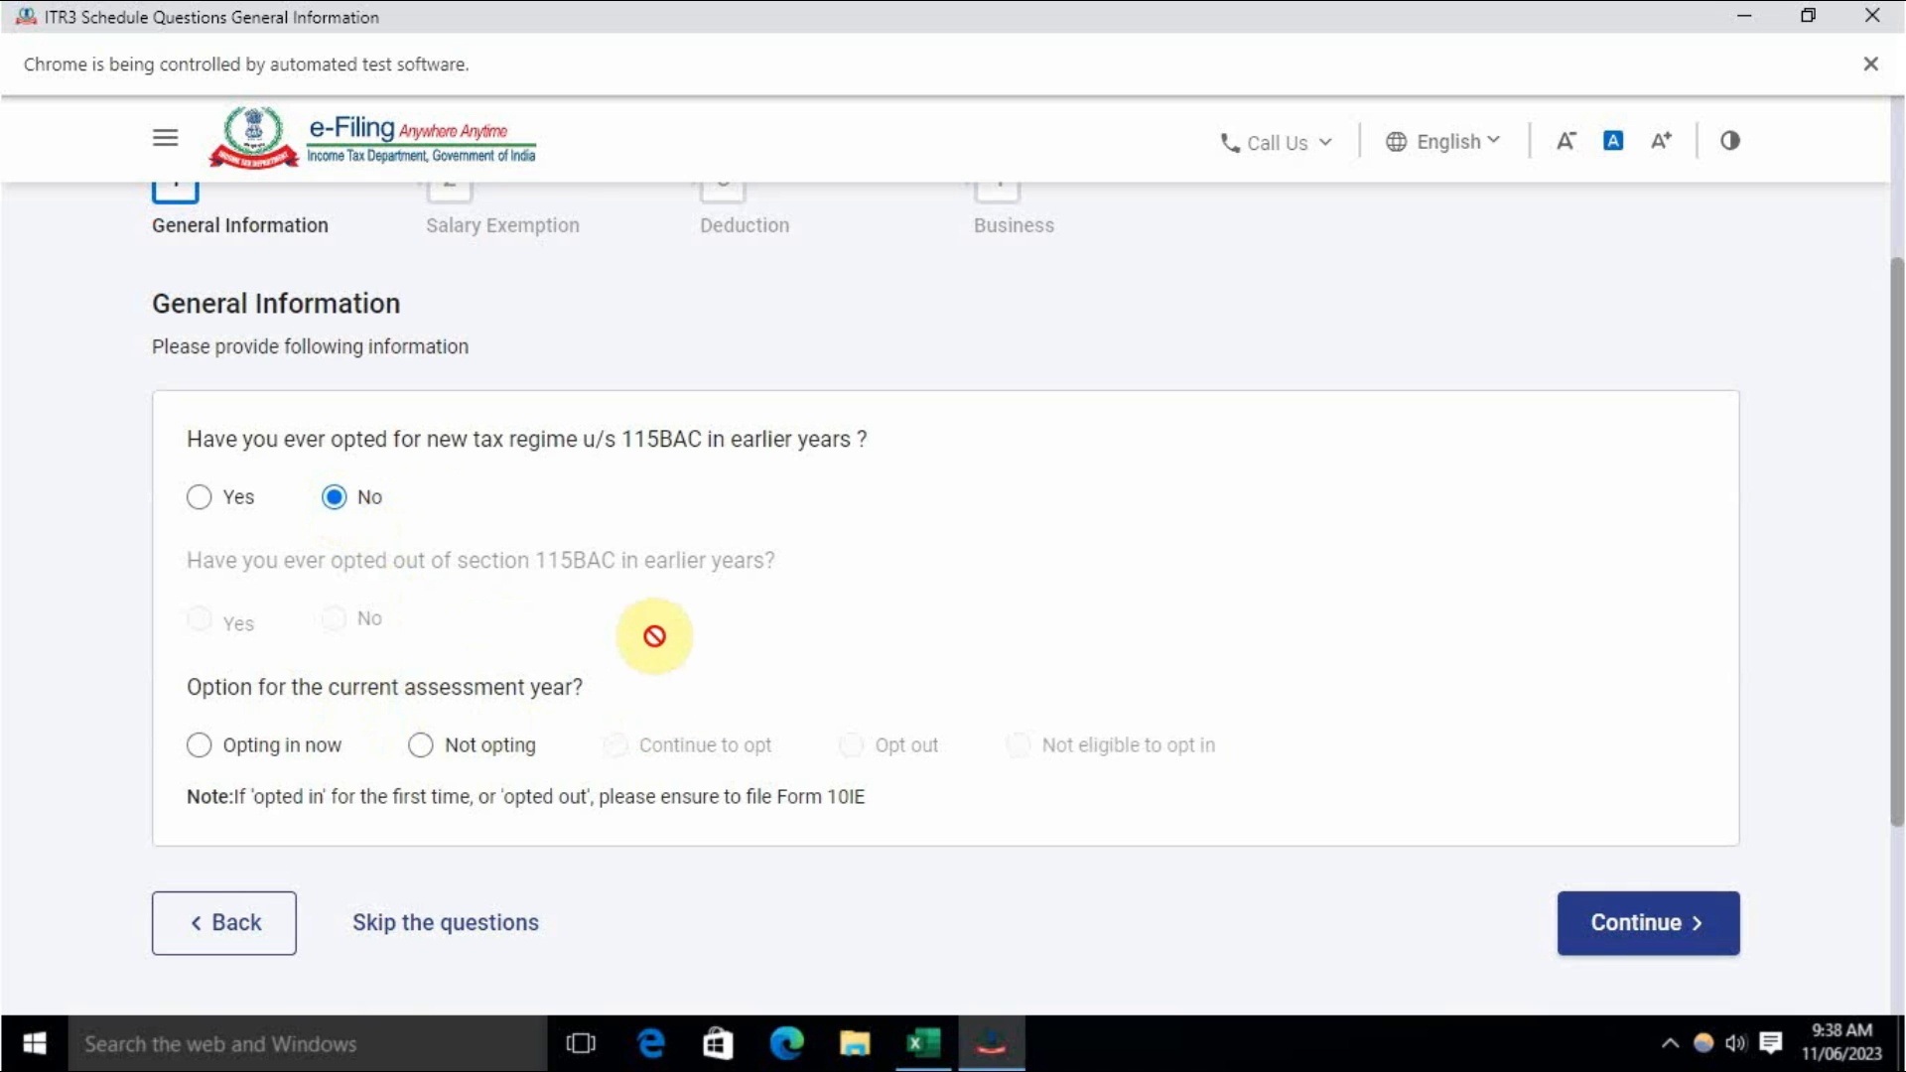
pyautogui.click(423, 747)
pyautogui.click(1655, 941)
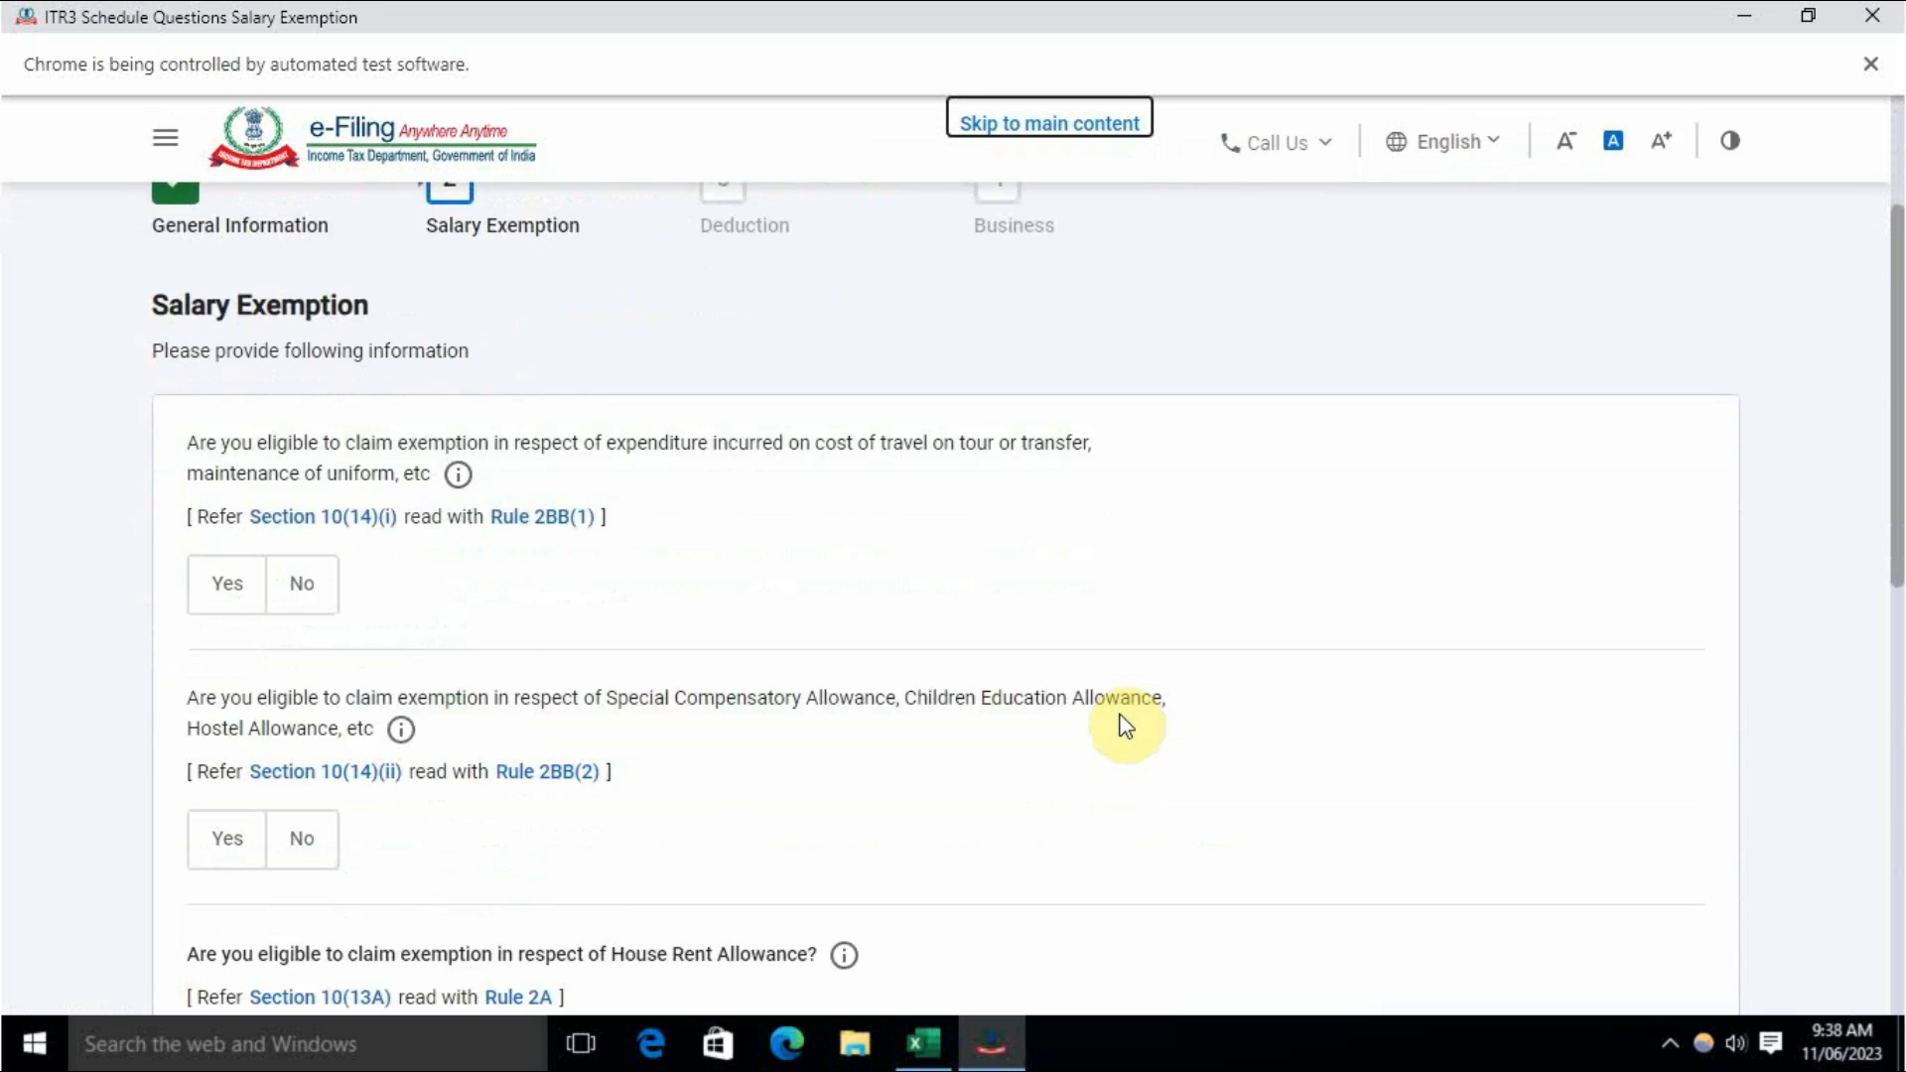
# Step: Review the Salary Exemption questions, leave them unanswered and continue to the Deduction questions
pyautogui.scroll(3, 533, 605)
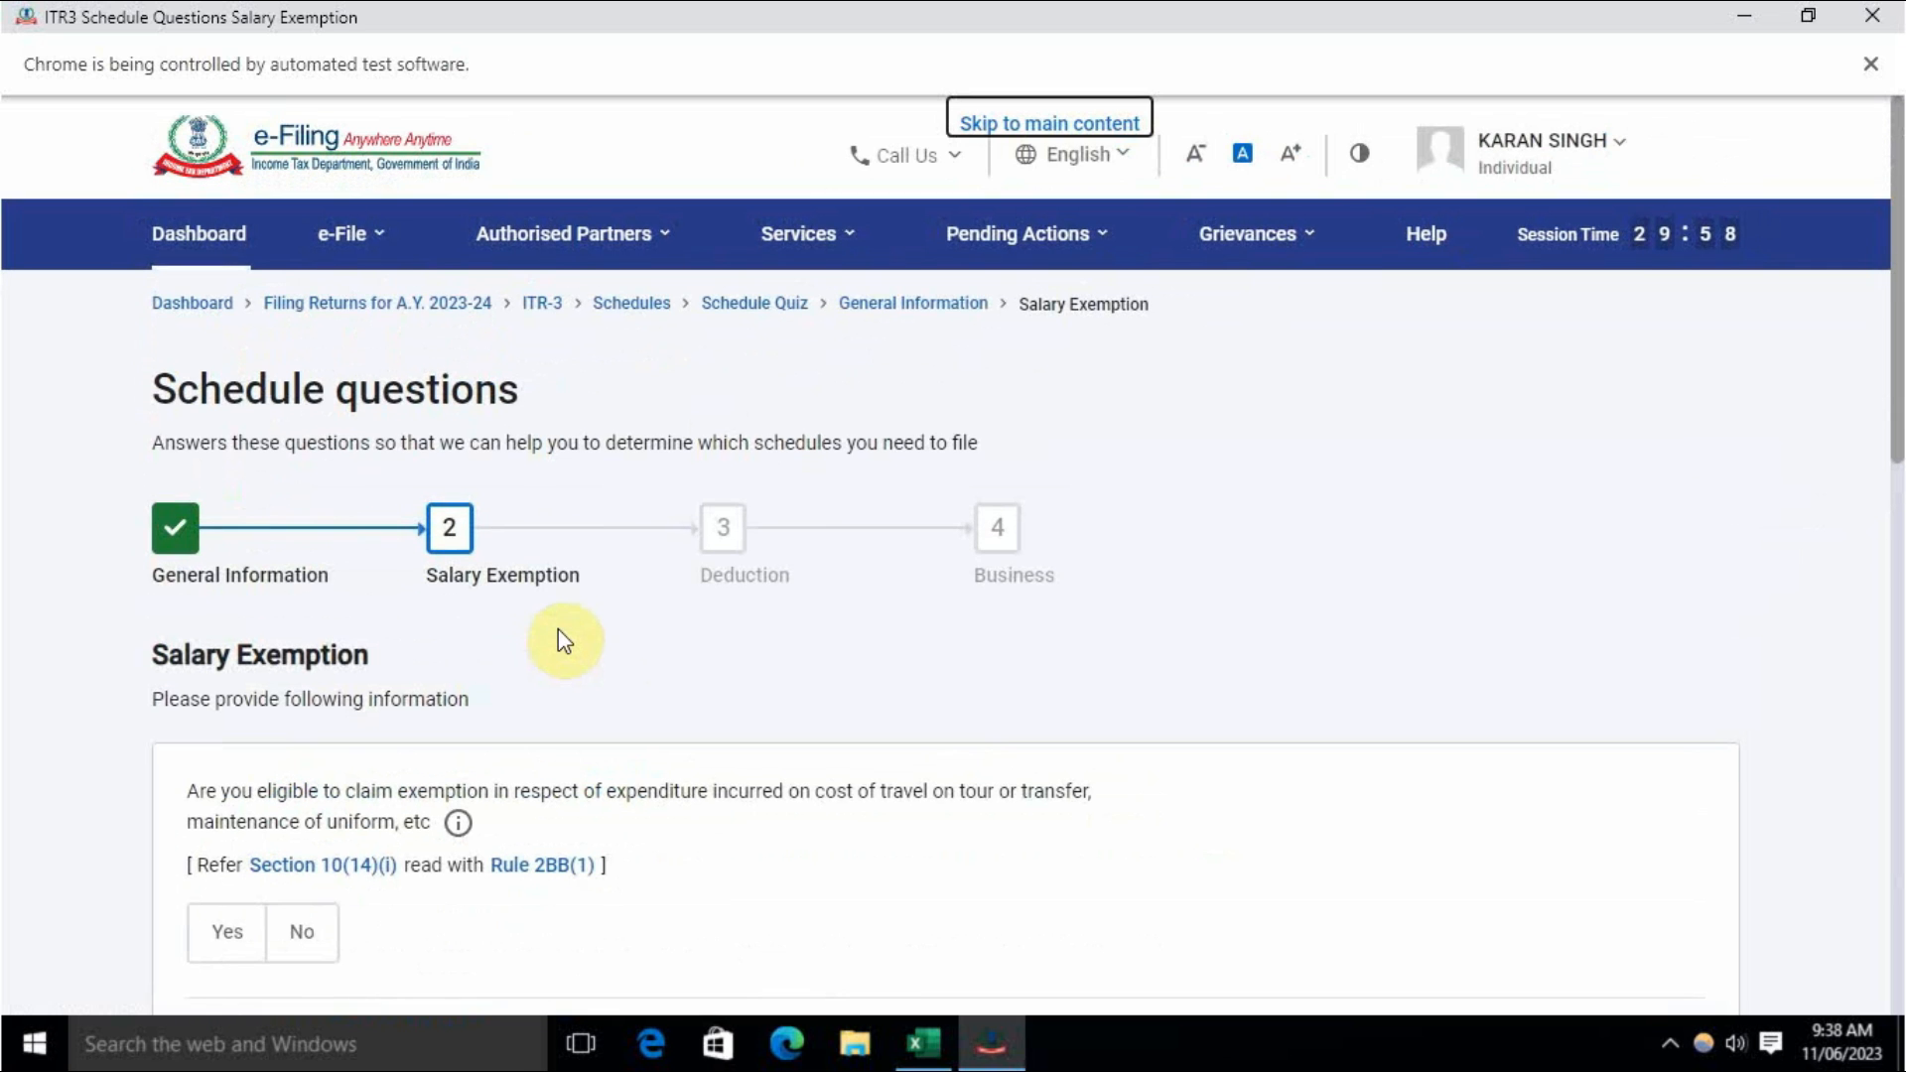
pyautogui.scroll(-5, 646, 642)
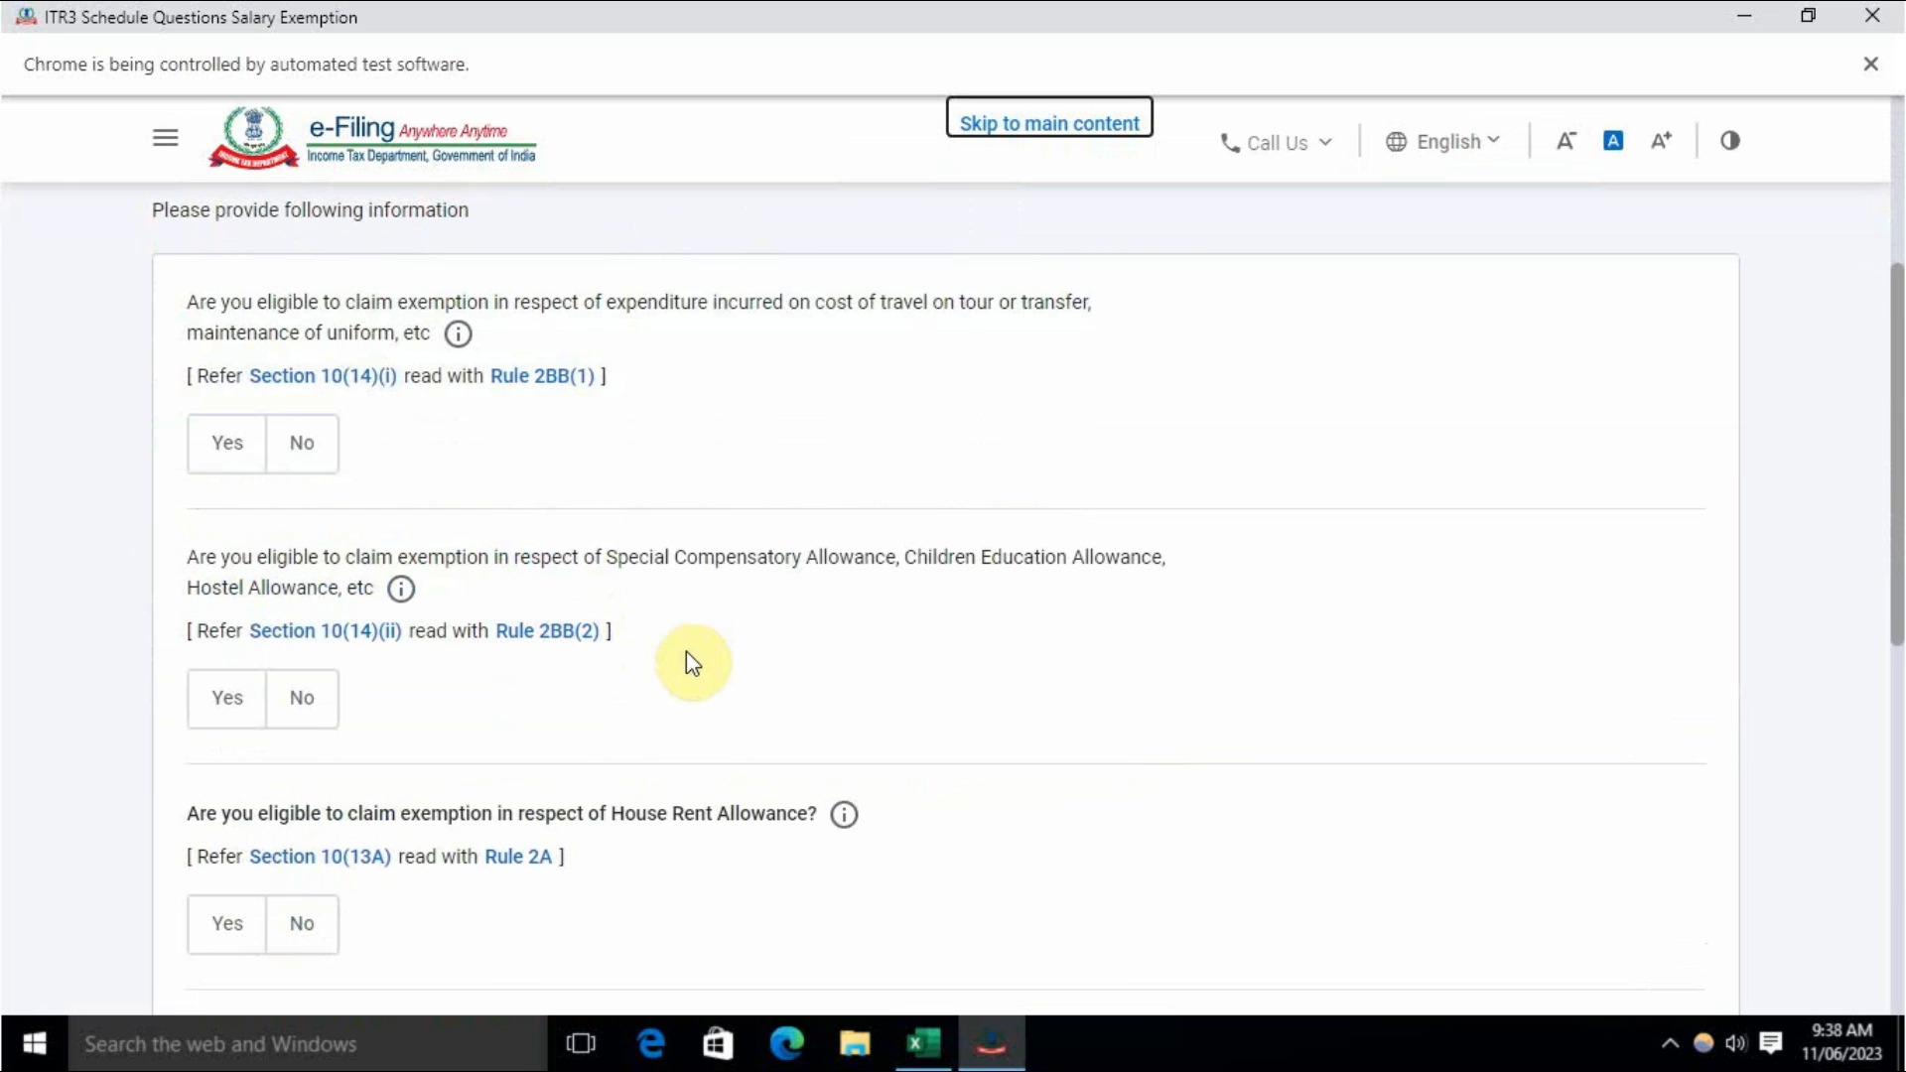
pyautogui.scroll(5, 692, 663)
pyautogui.scroll(-5, 692, 663)
pyautogui.scroll(-4, 691, 663)
pyautogui.scroll(6, 693, 668)
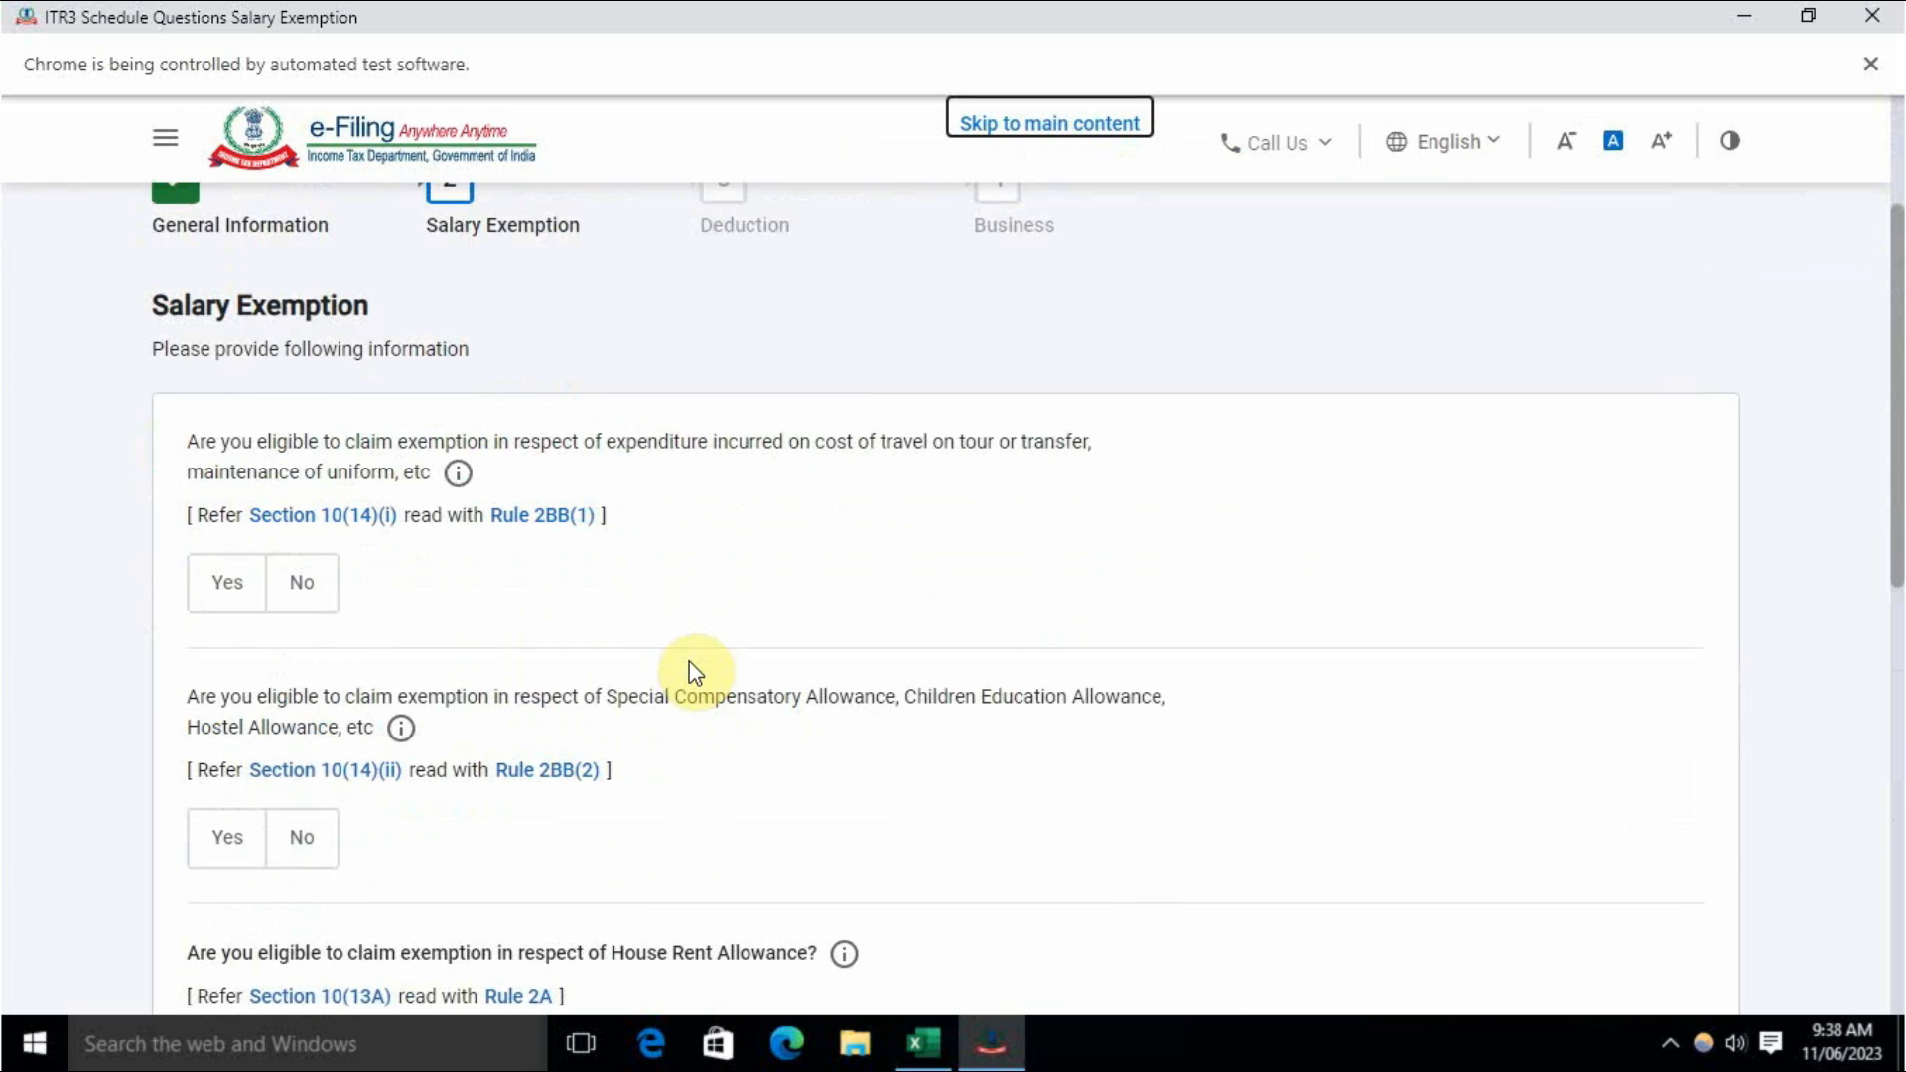
pyautogui.scroll(-8, 689, 661)
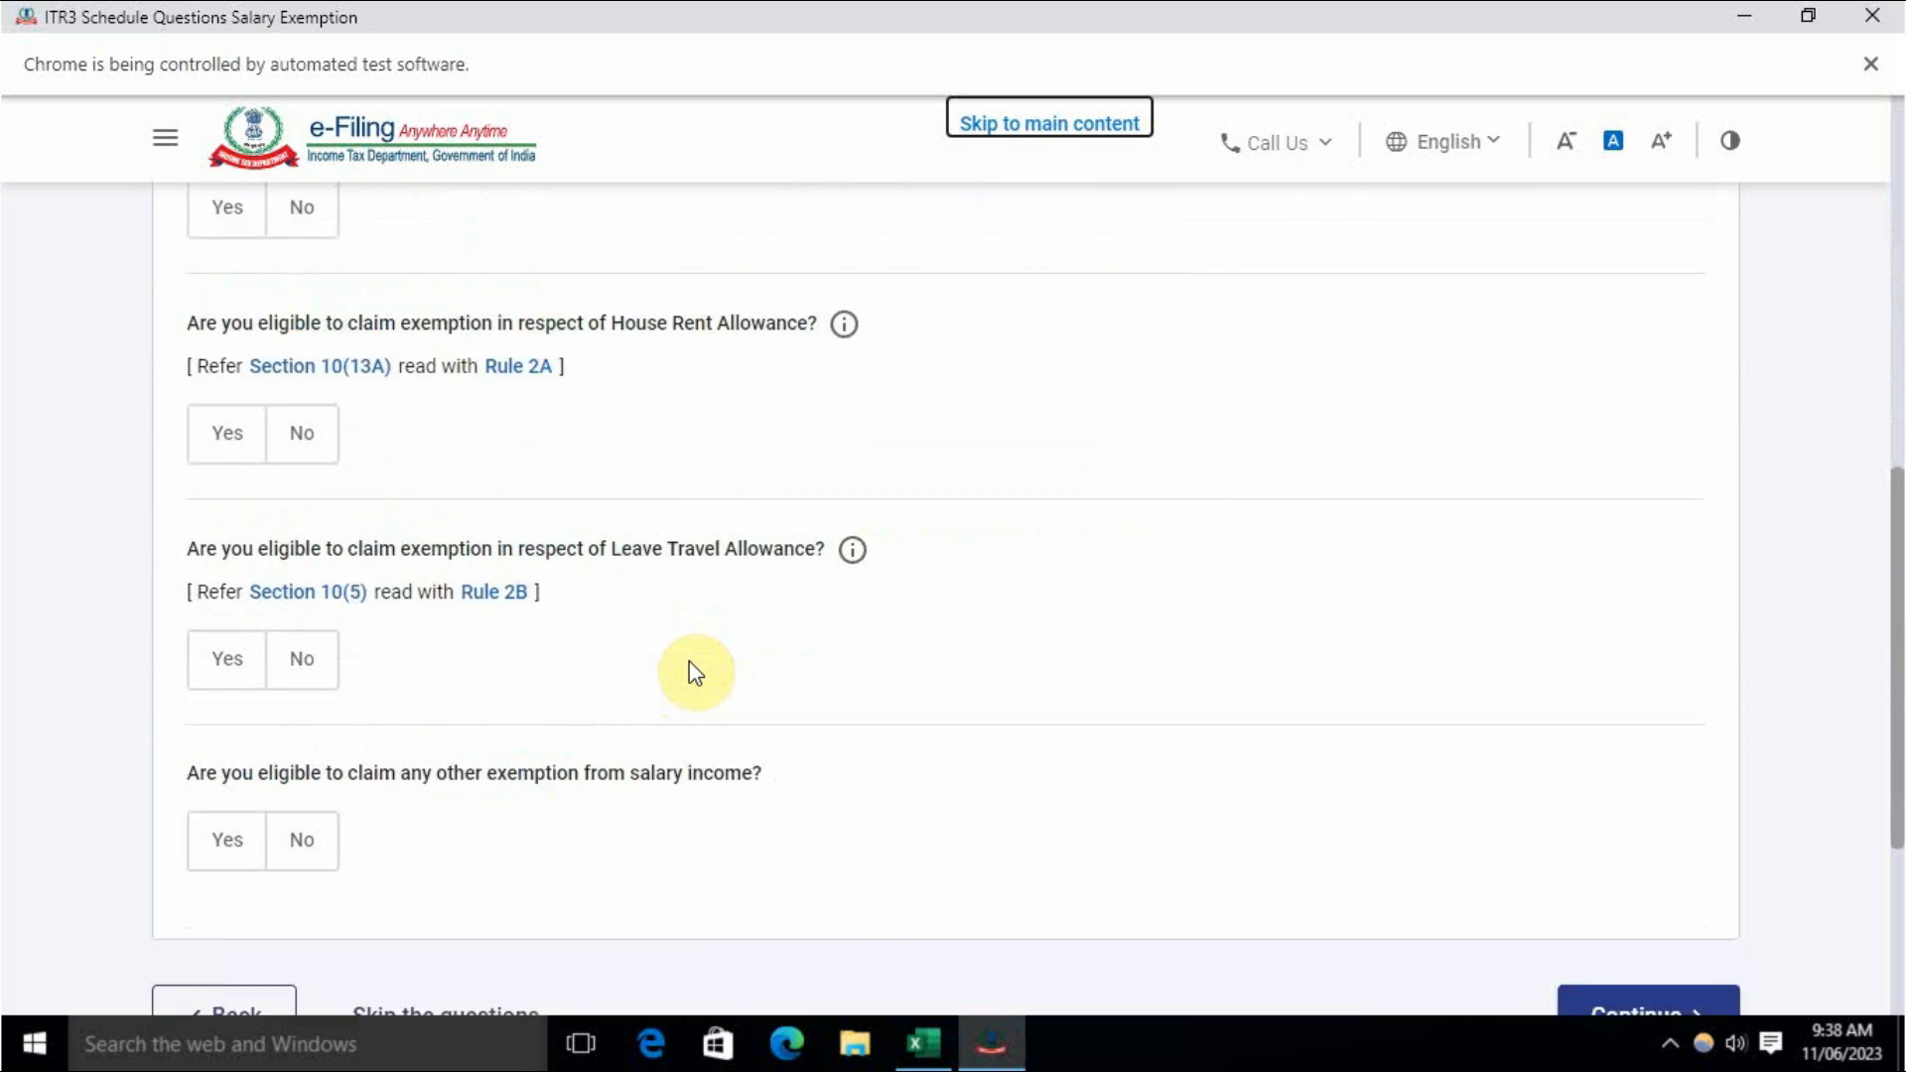
pyautogui.scroll(4, 689, 661)
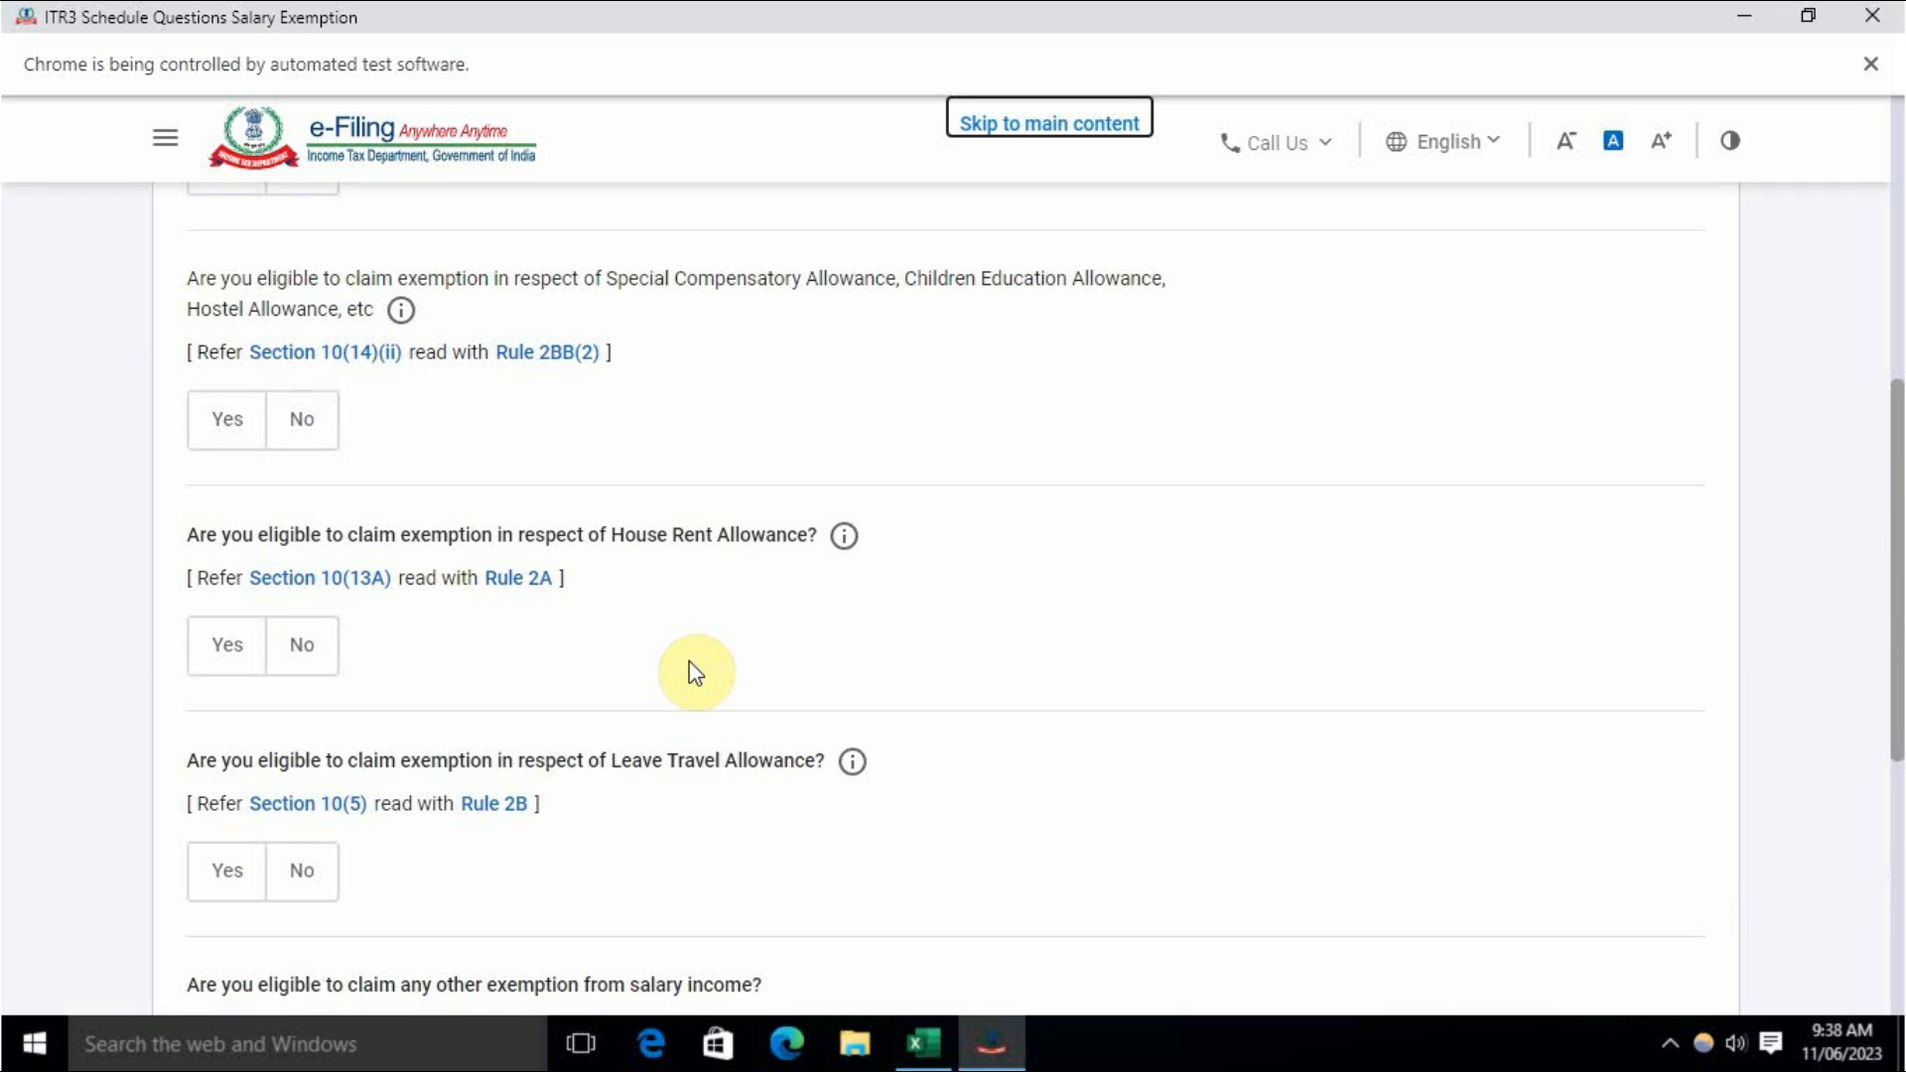
pyautogui.scroll(-4, 689, 659)
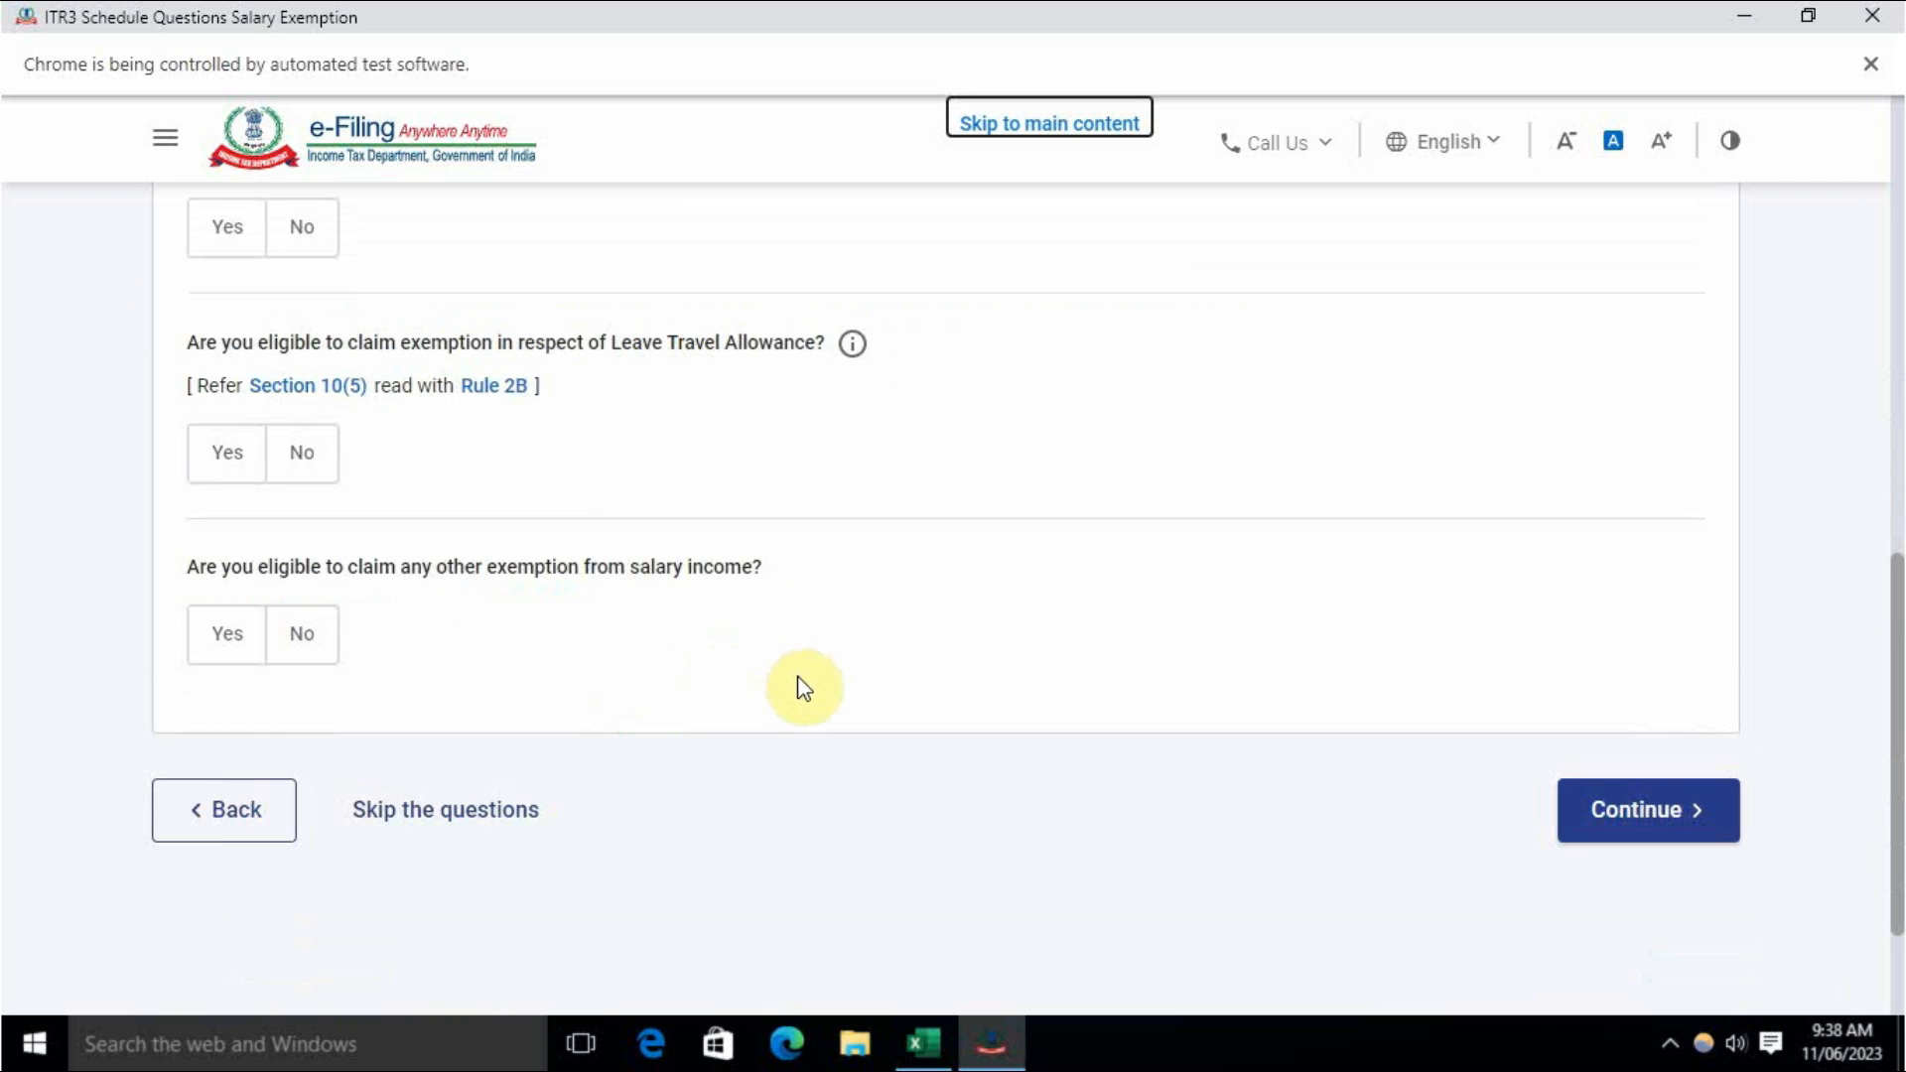
pyautogui.click(1621, 790)
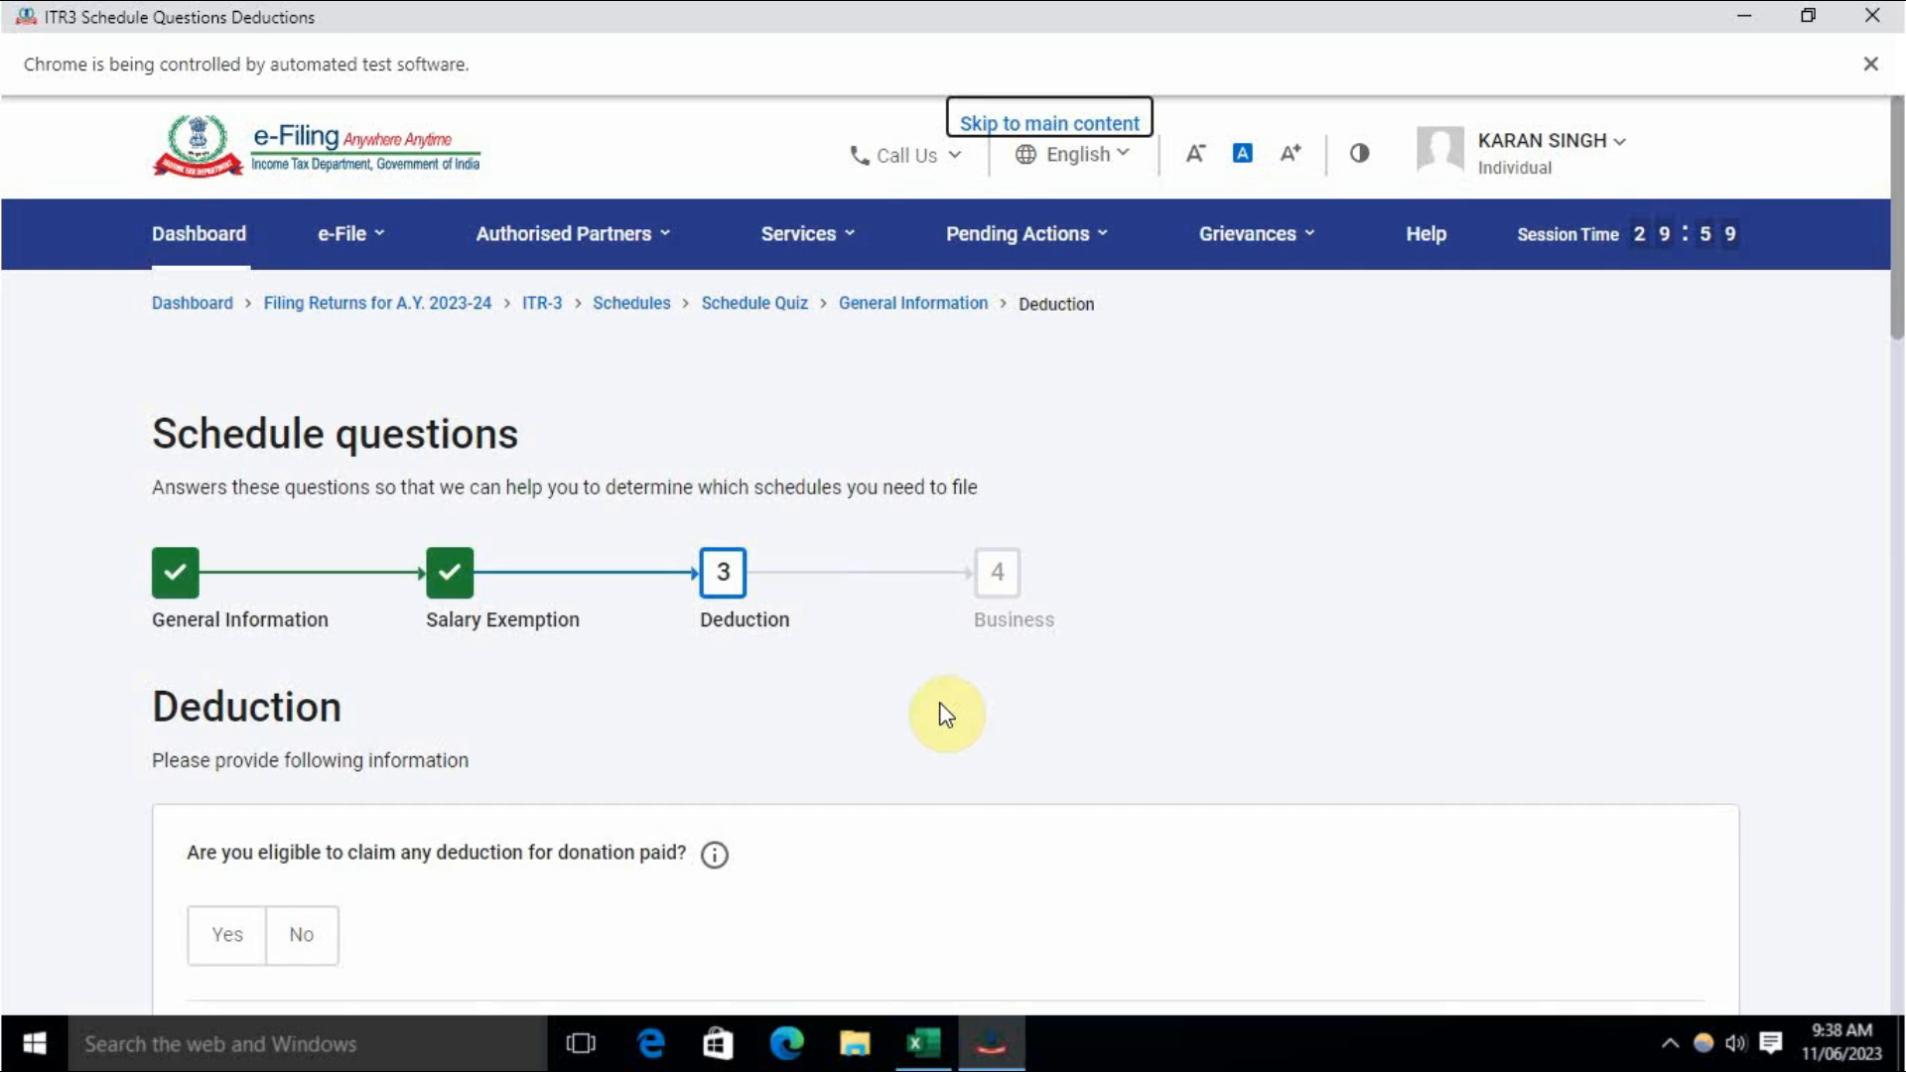
# Step: Review the Deduction questions, leave the answers as they are and continue to the Business questions
pyautogui.scroll(-5, 944, 715)
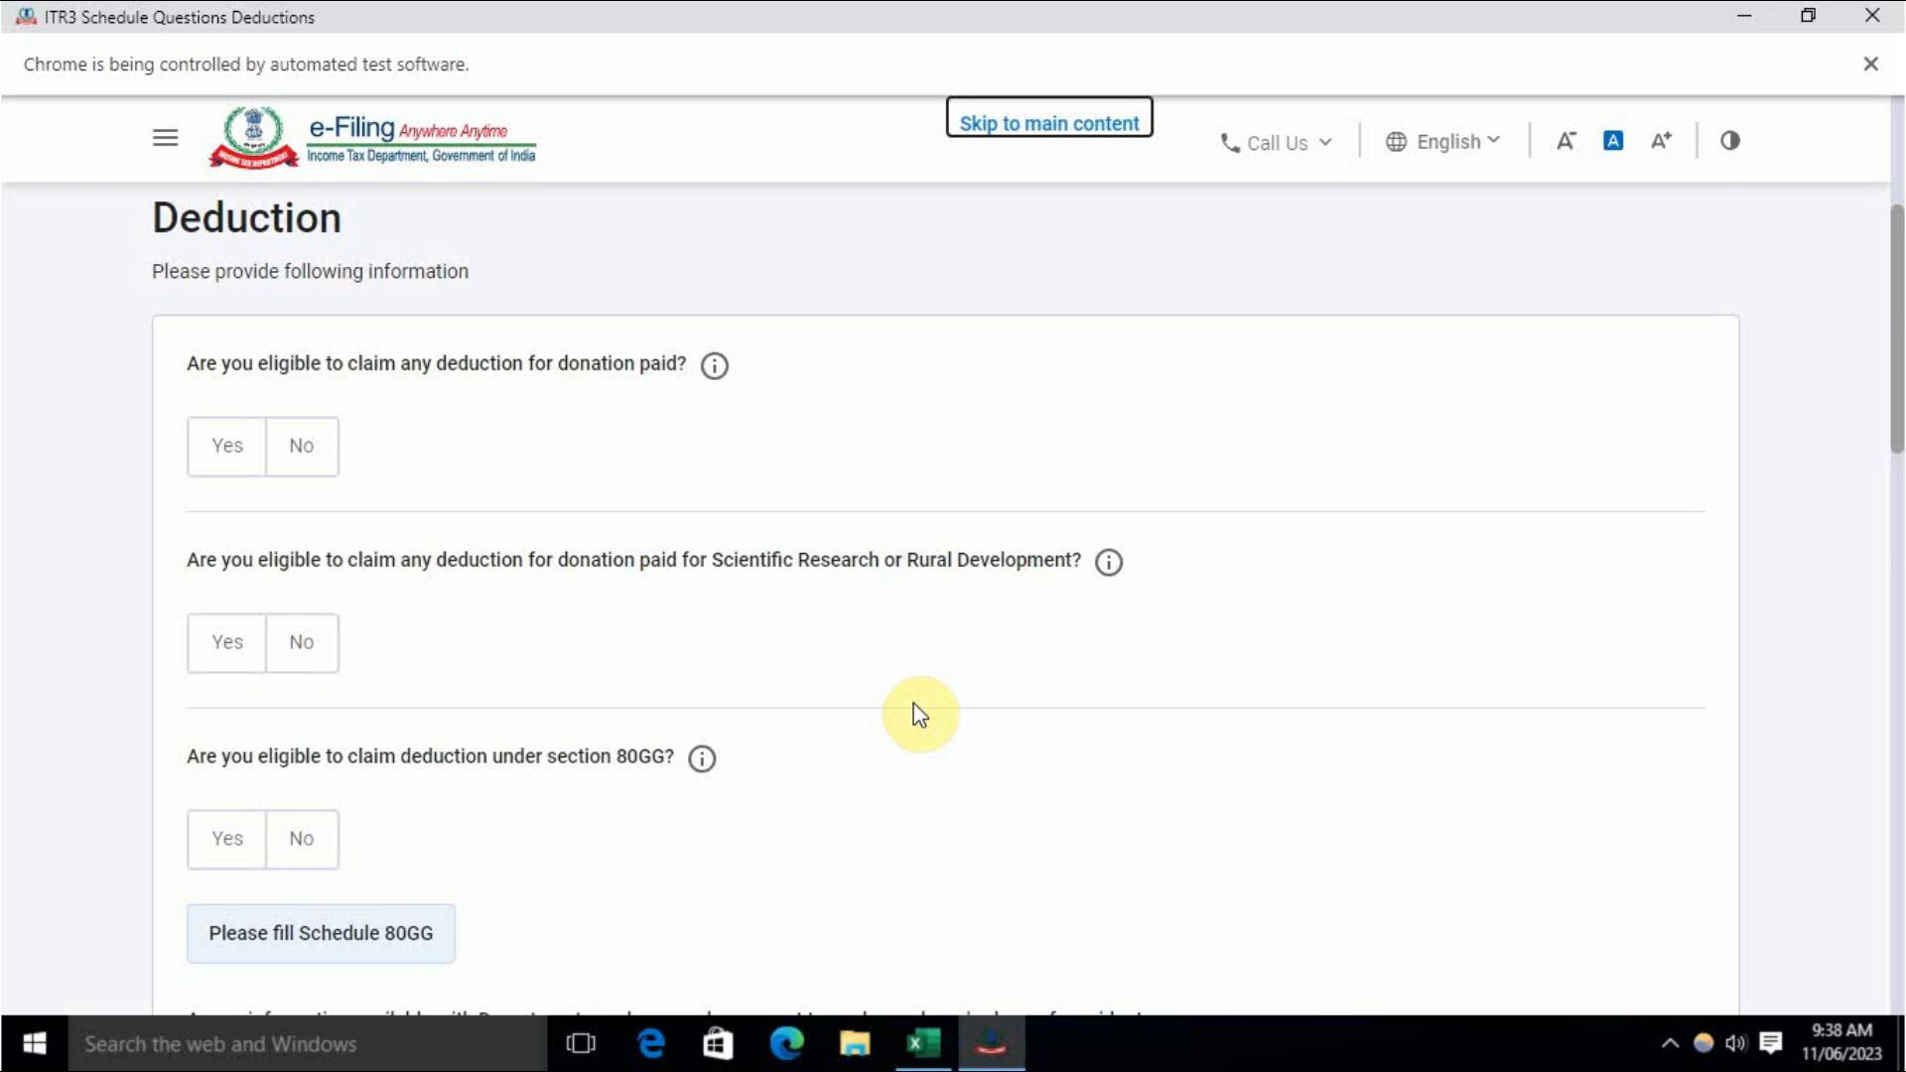
pyautogui.scroll(-4, 914, 703)
pyautogui.scroll(-2, 913, 703)
pyautogui.scroll(4, 553, 660)
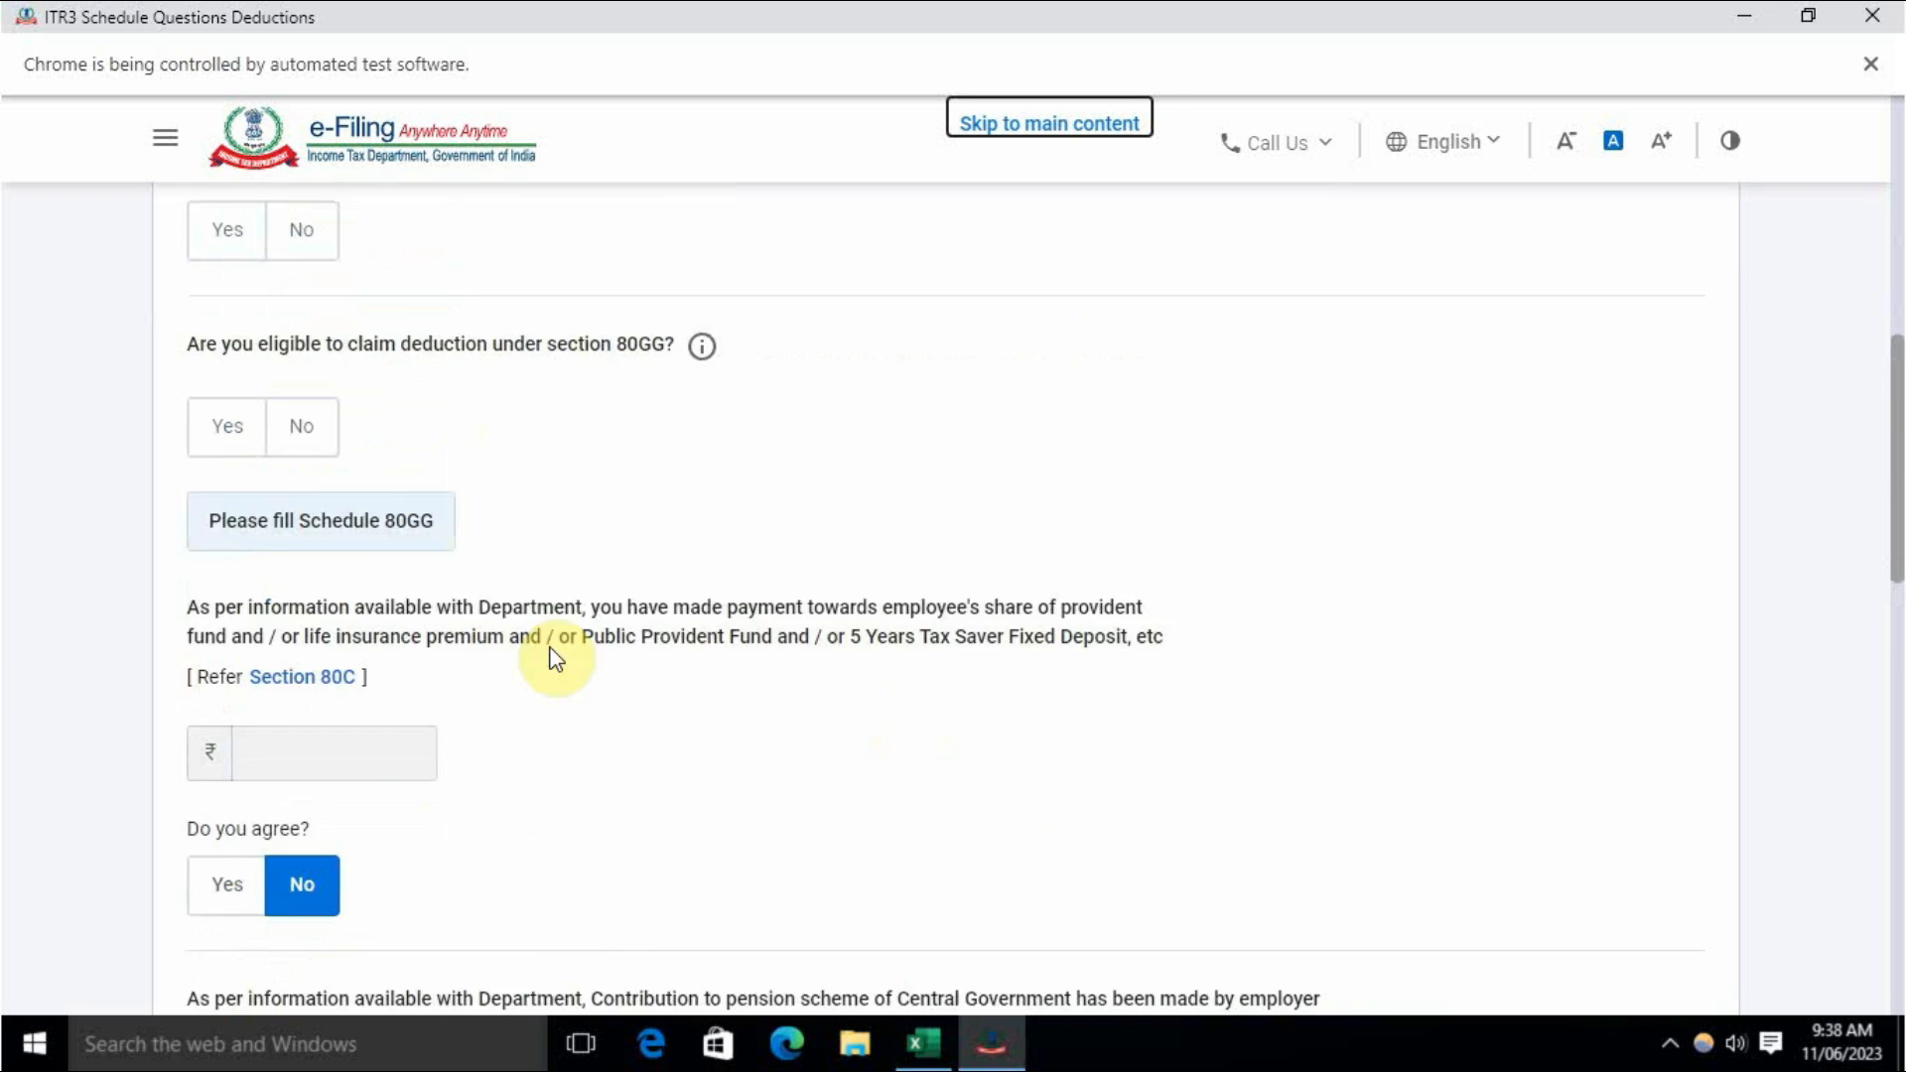
pyautogui.scroll(-18, 754, 727)
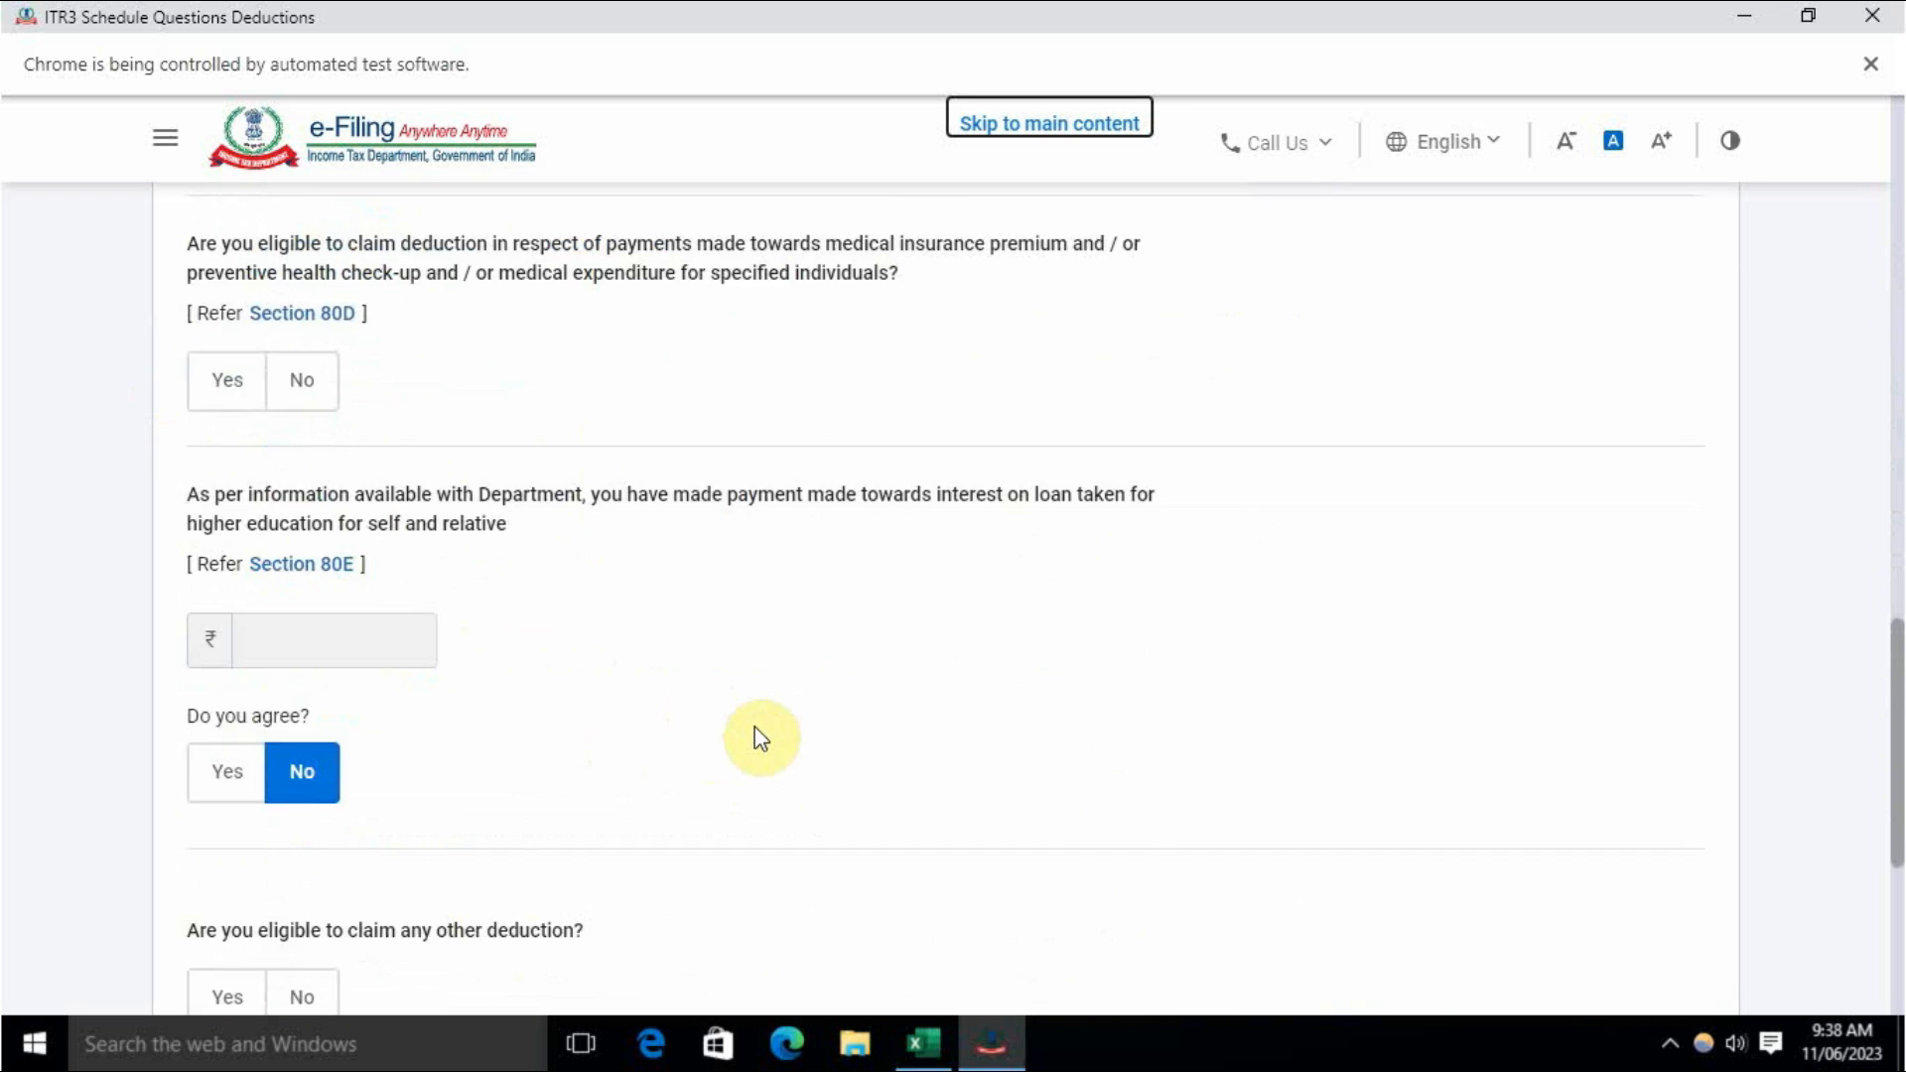
pyautogui.click(1612, 660)
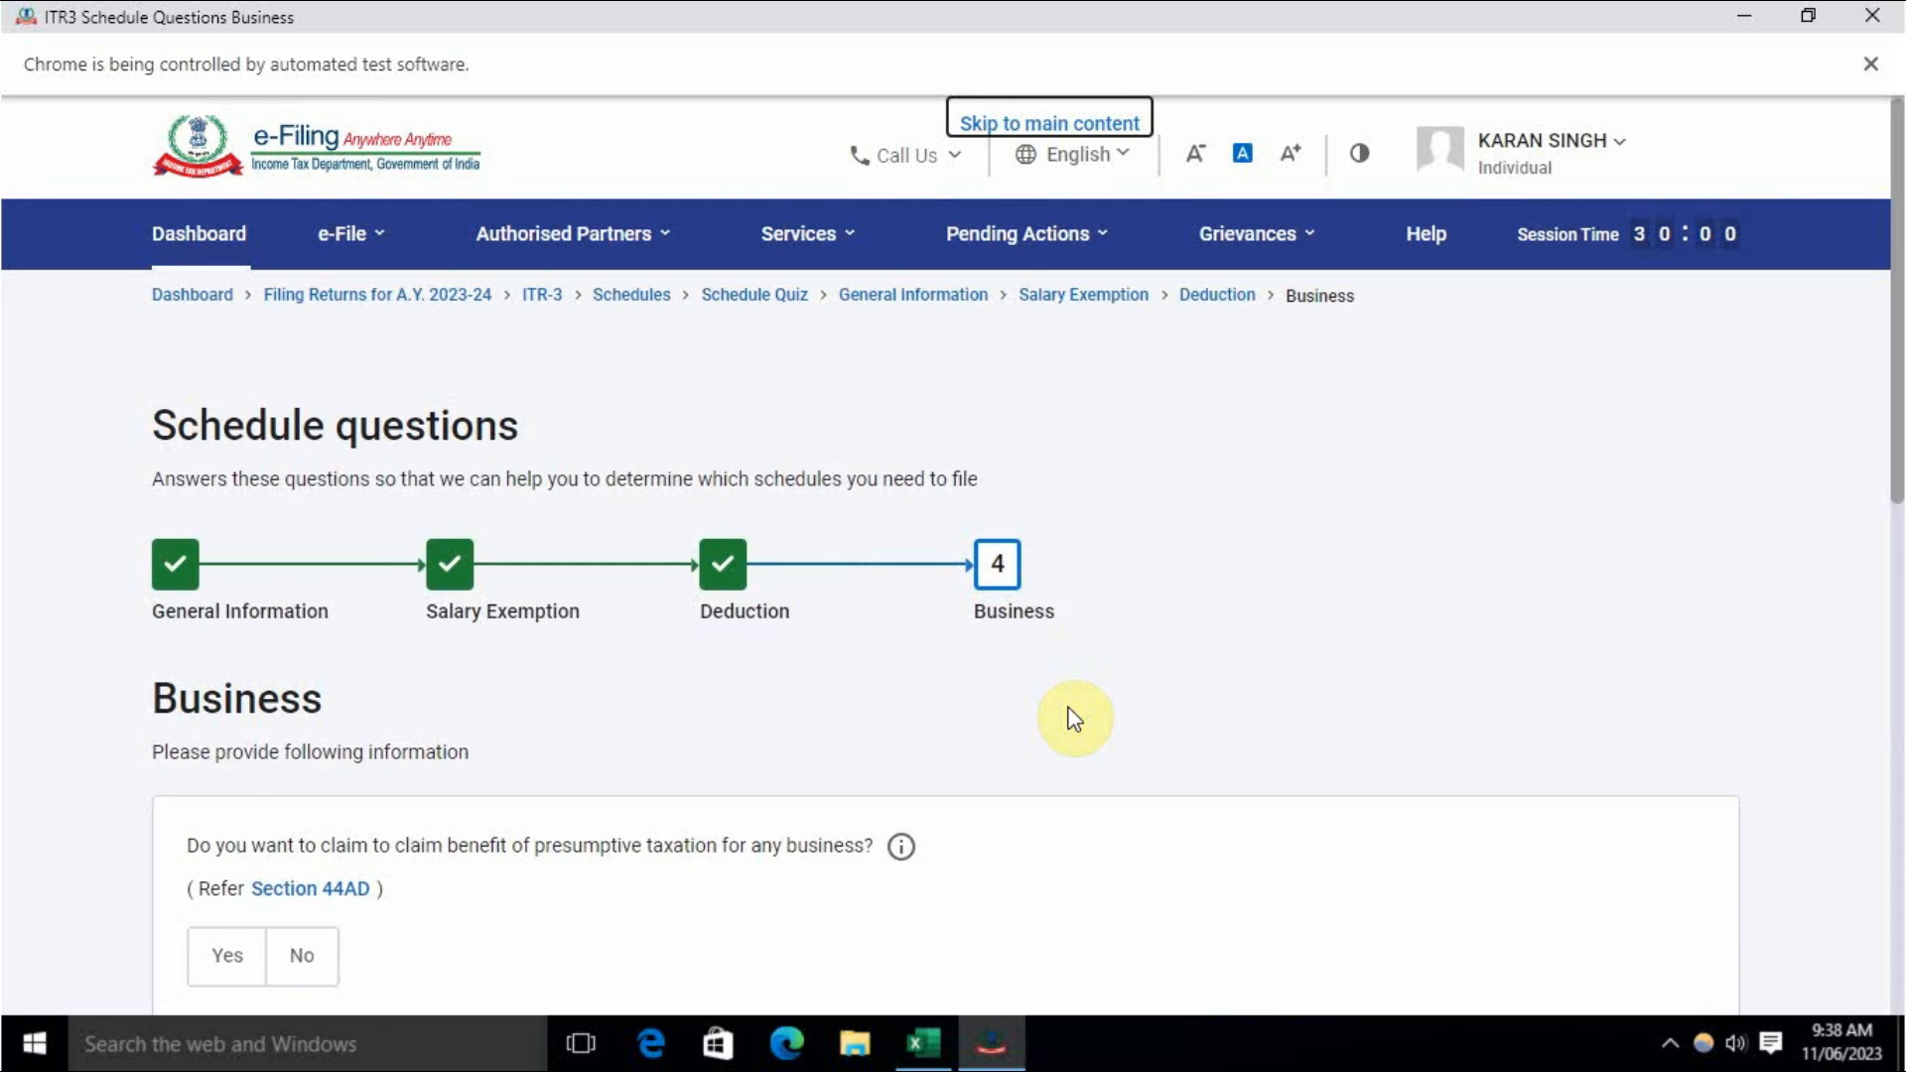
# Step: Answer No to the Business questions on sections 44AD, 44ADA, 44AE and 35AD, and continue to the schedules summary
pyautogui.scroll(-3, 1072, 719)
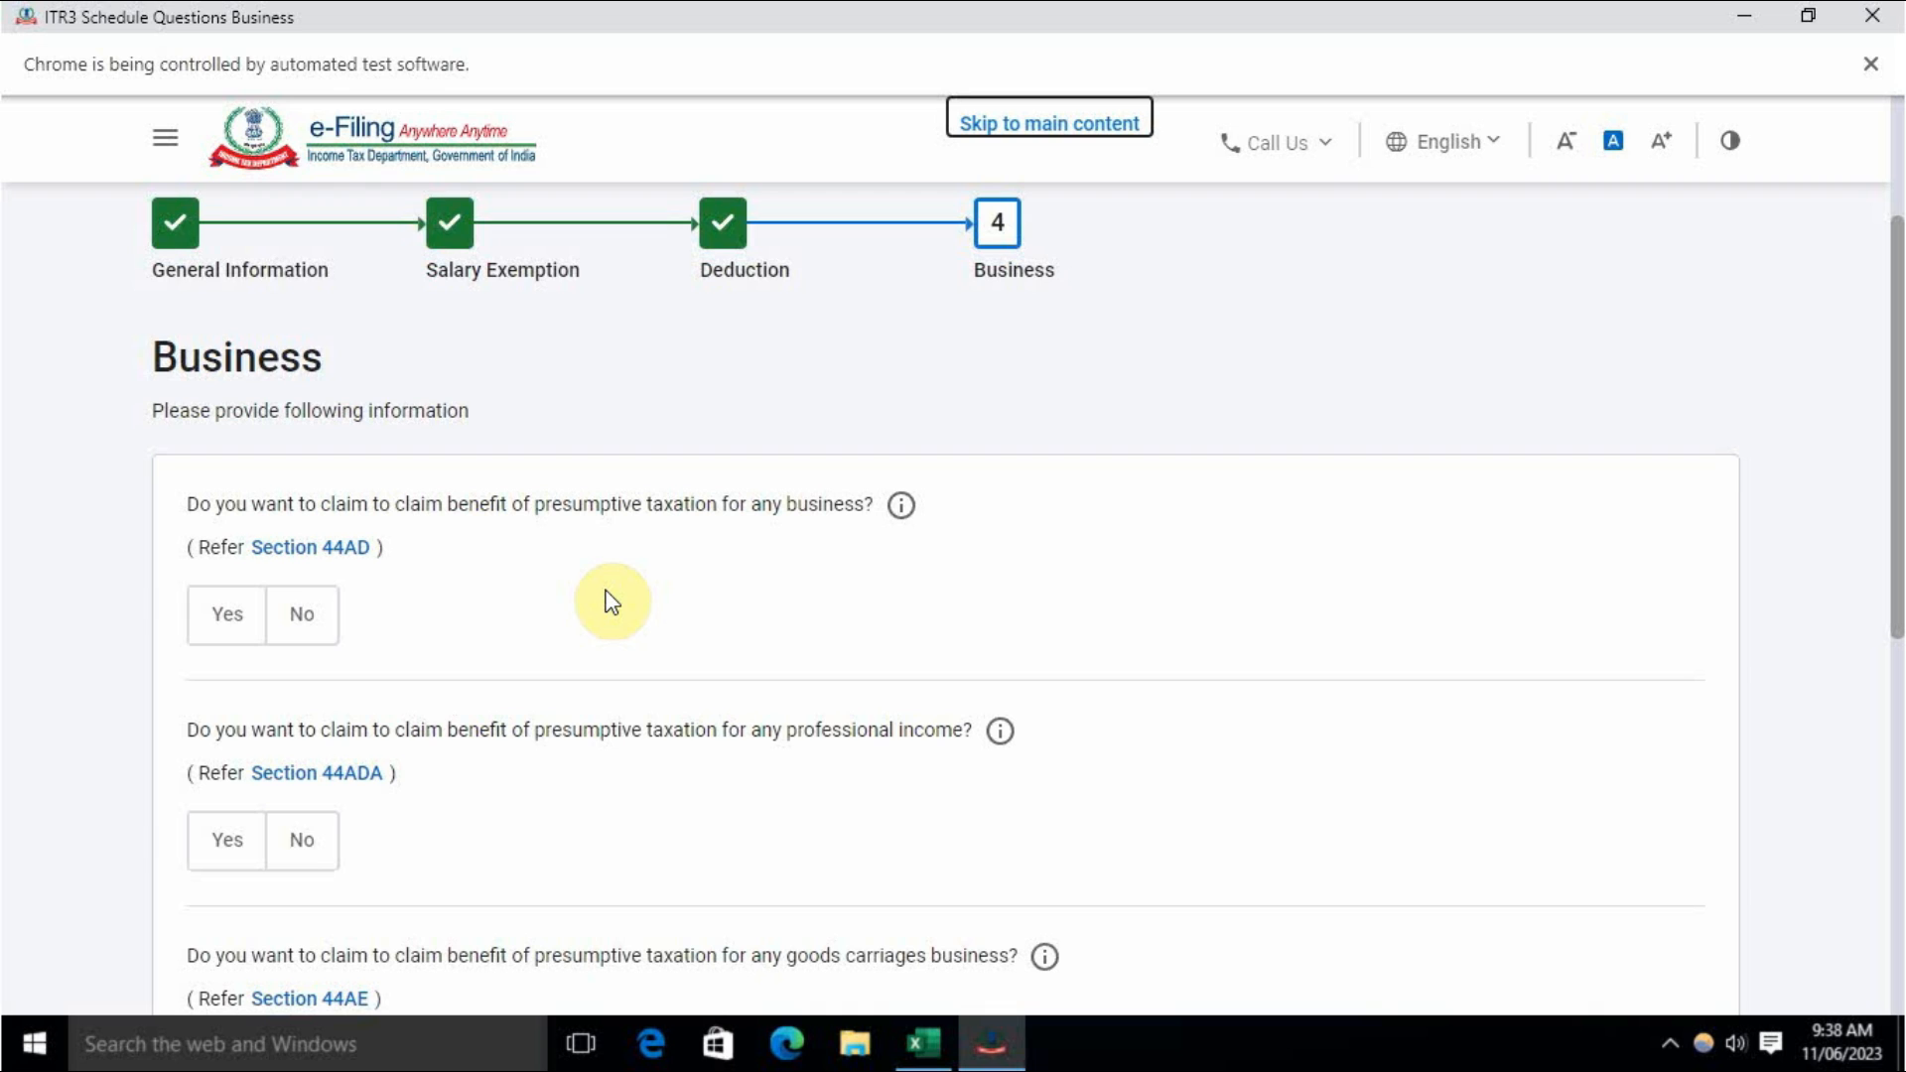
pyautogui.click(320, 627)
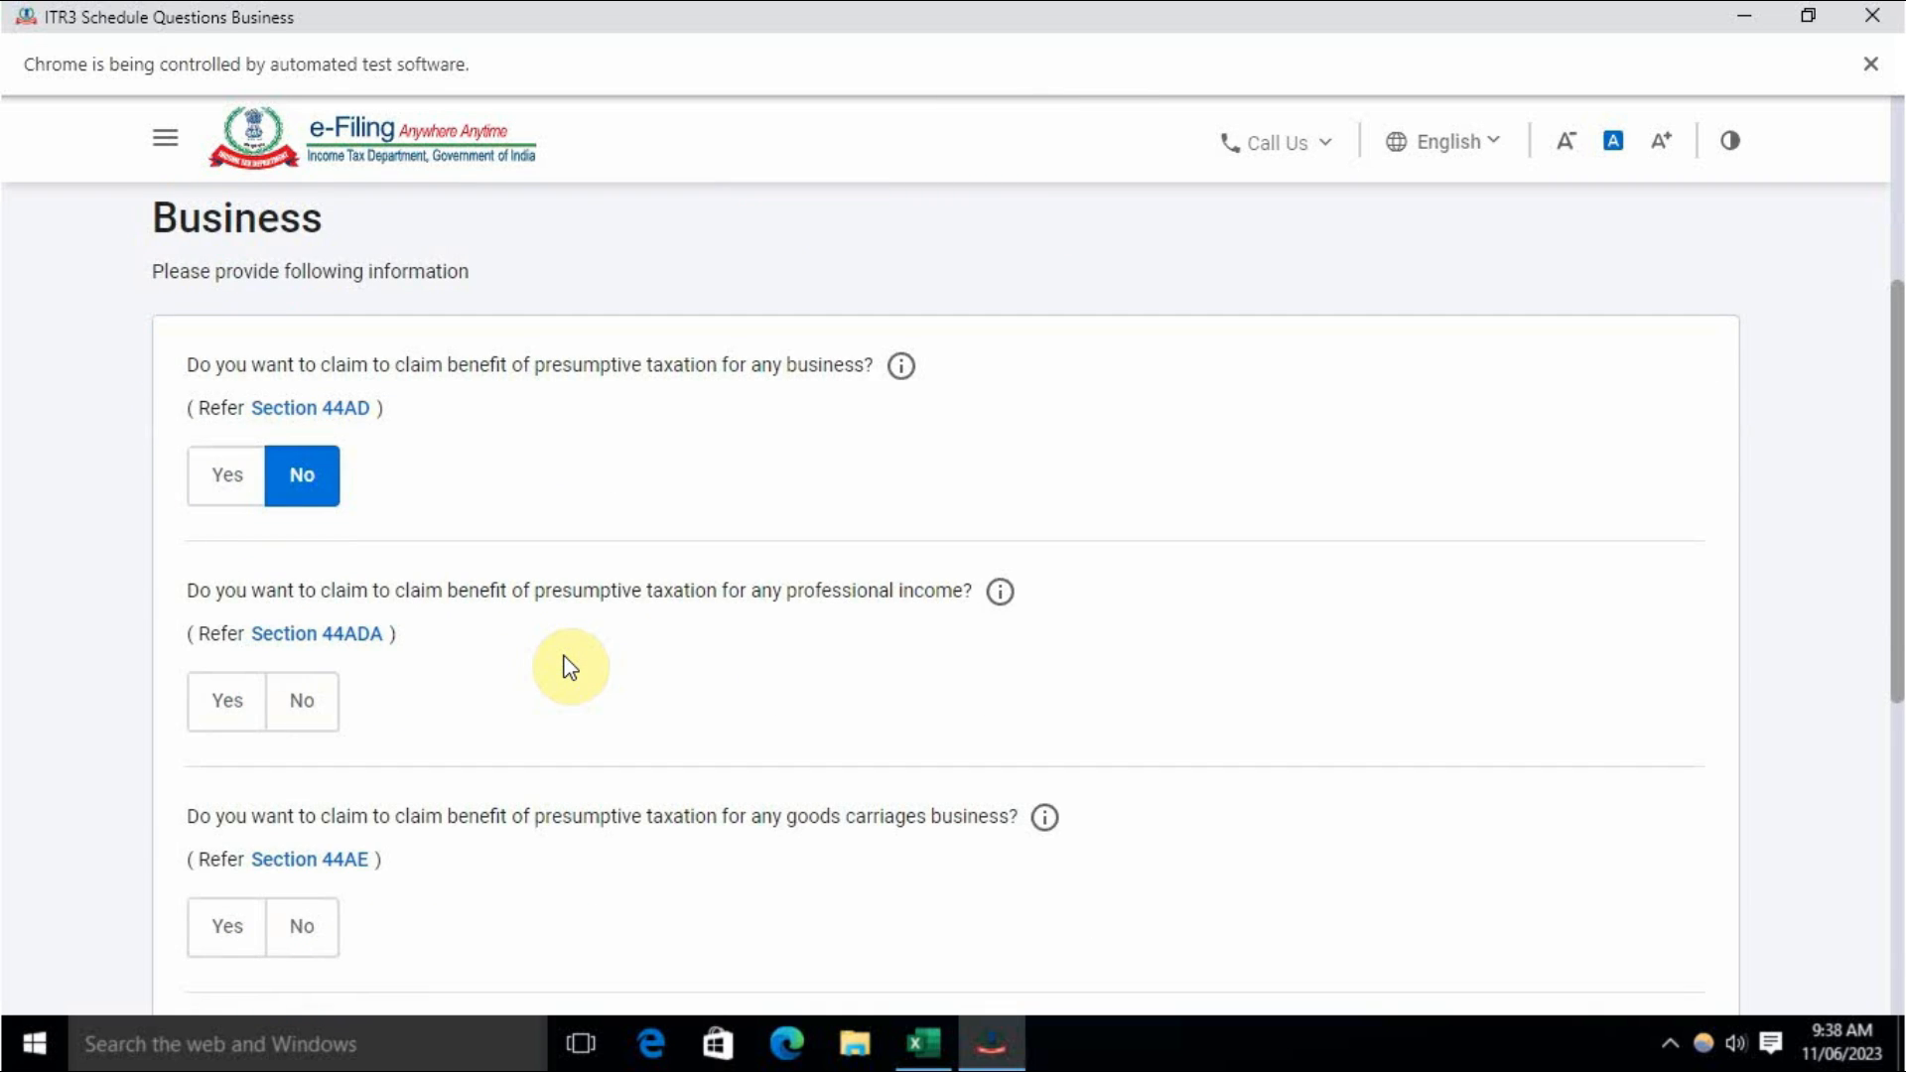
pyautogui.click(301, 707)
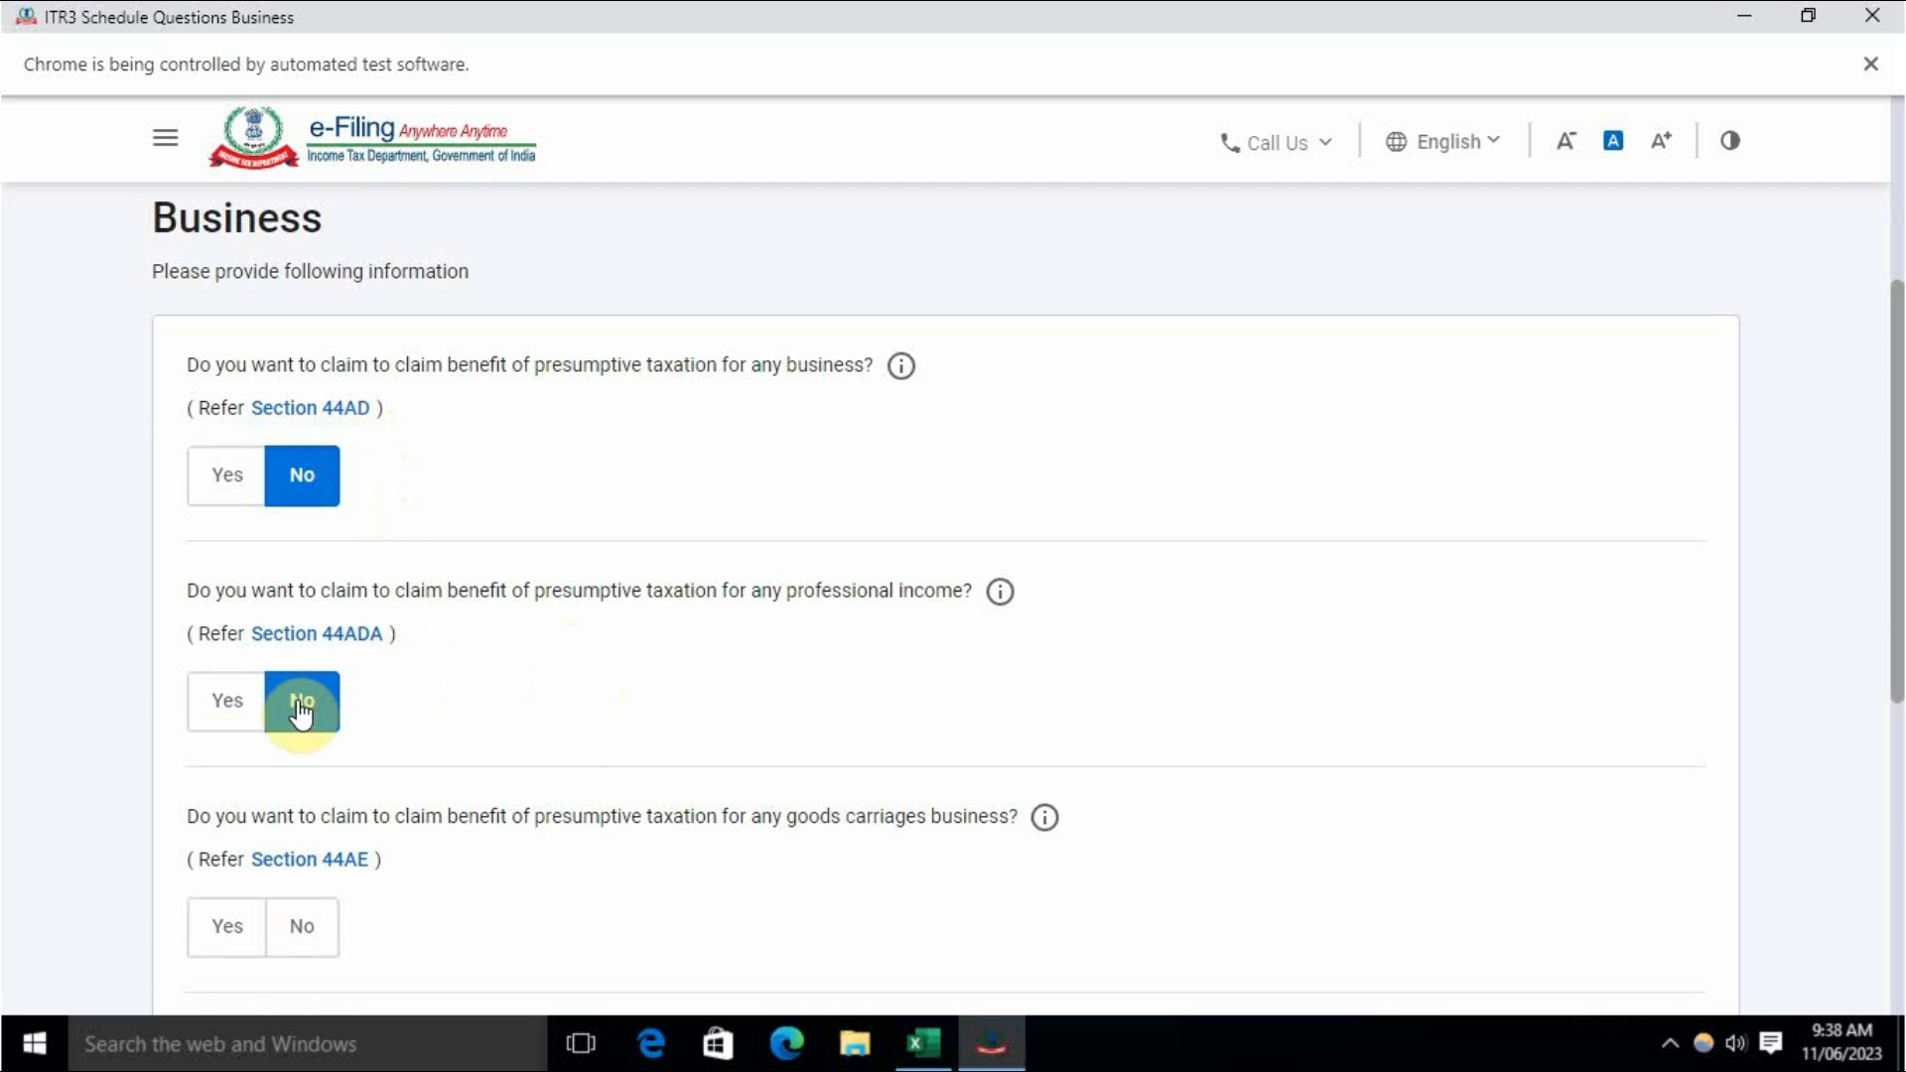
pyautogui.click(300, 654)
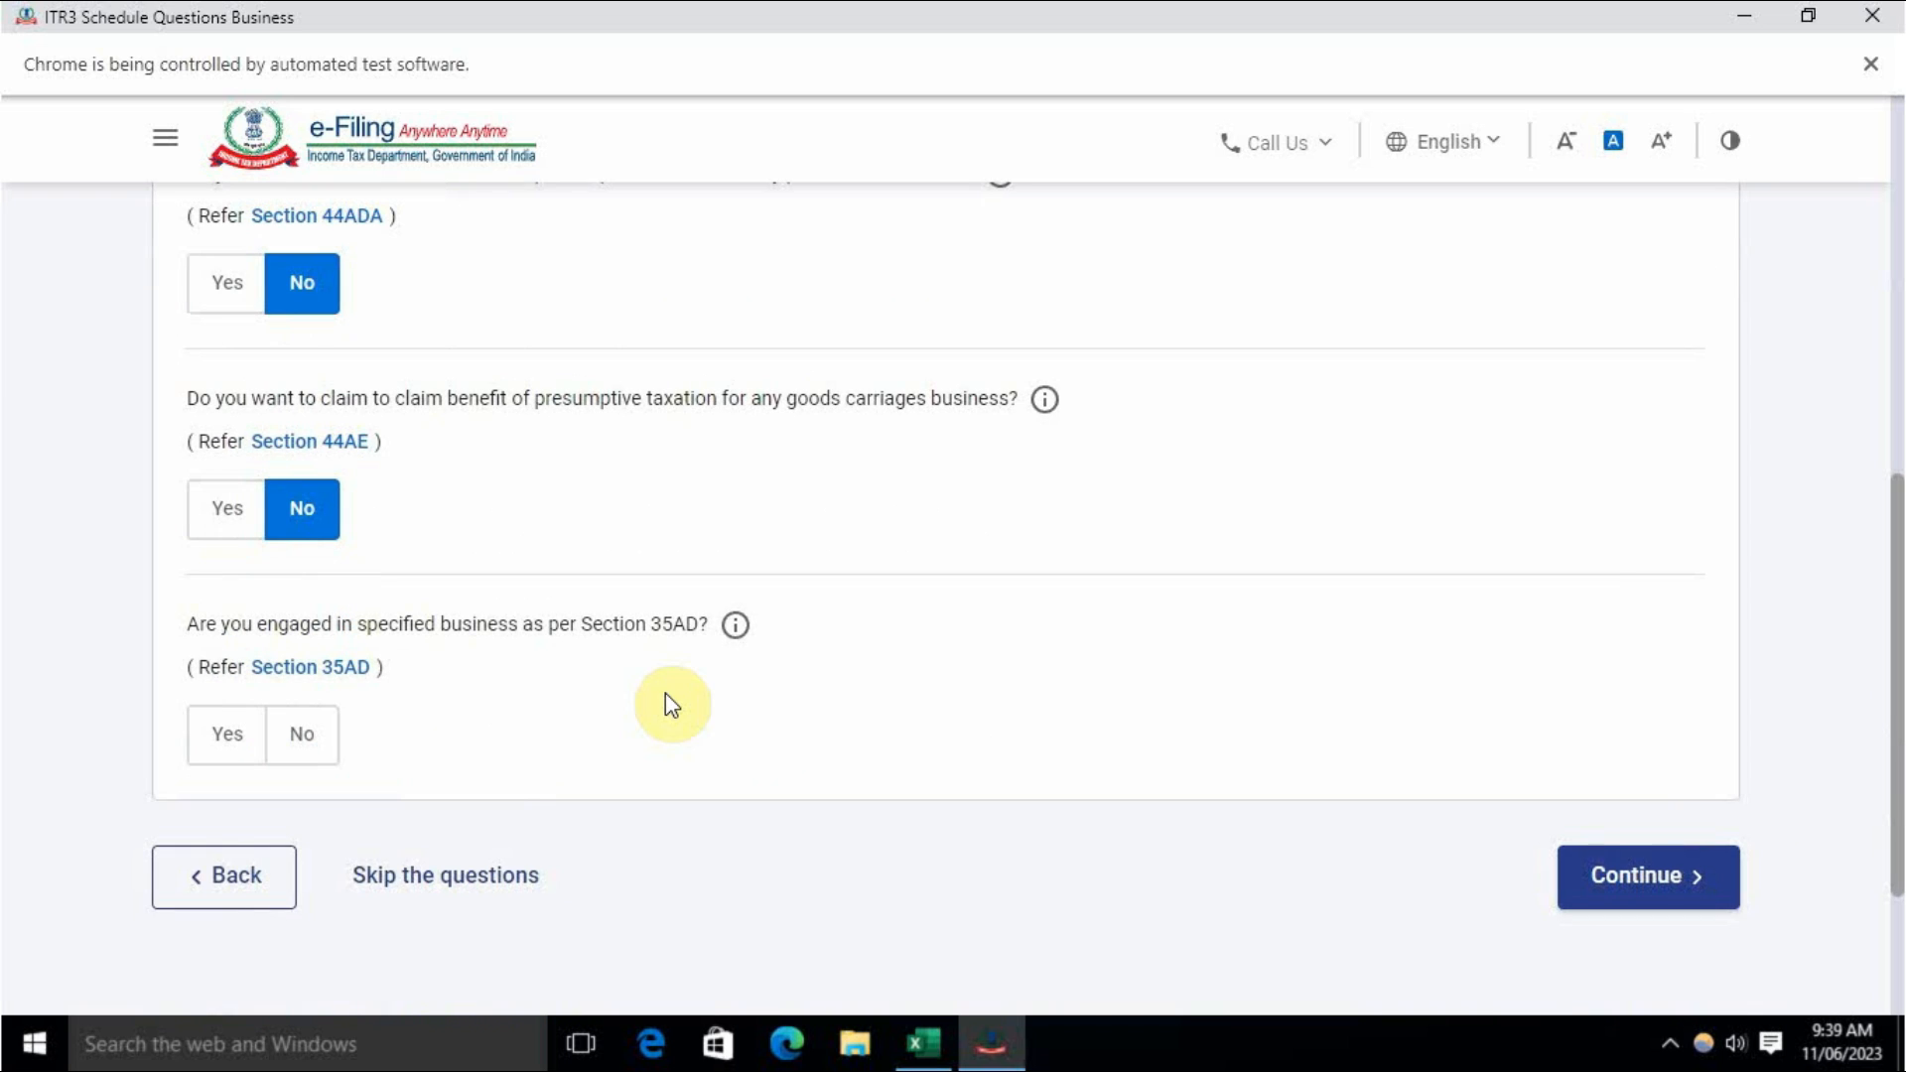
pyautogui.click(302, 736)
pyautogui.click(1639, 889)
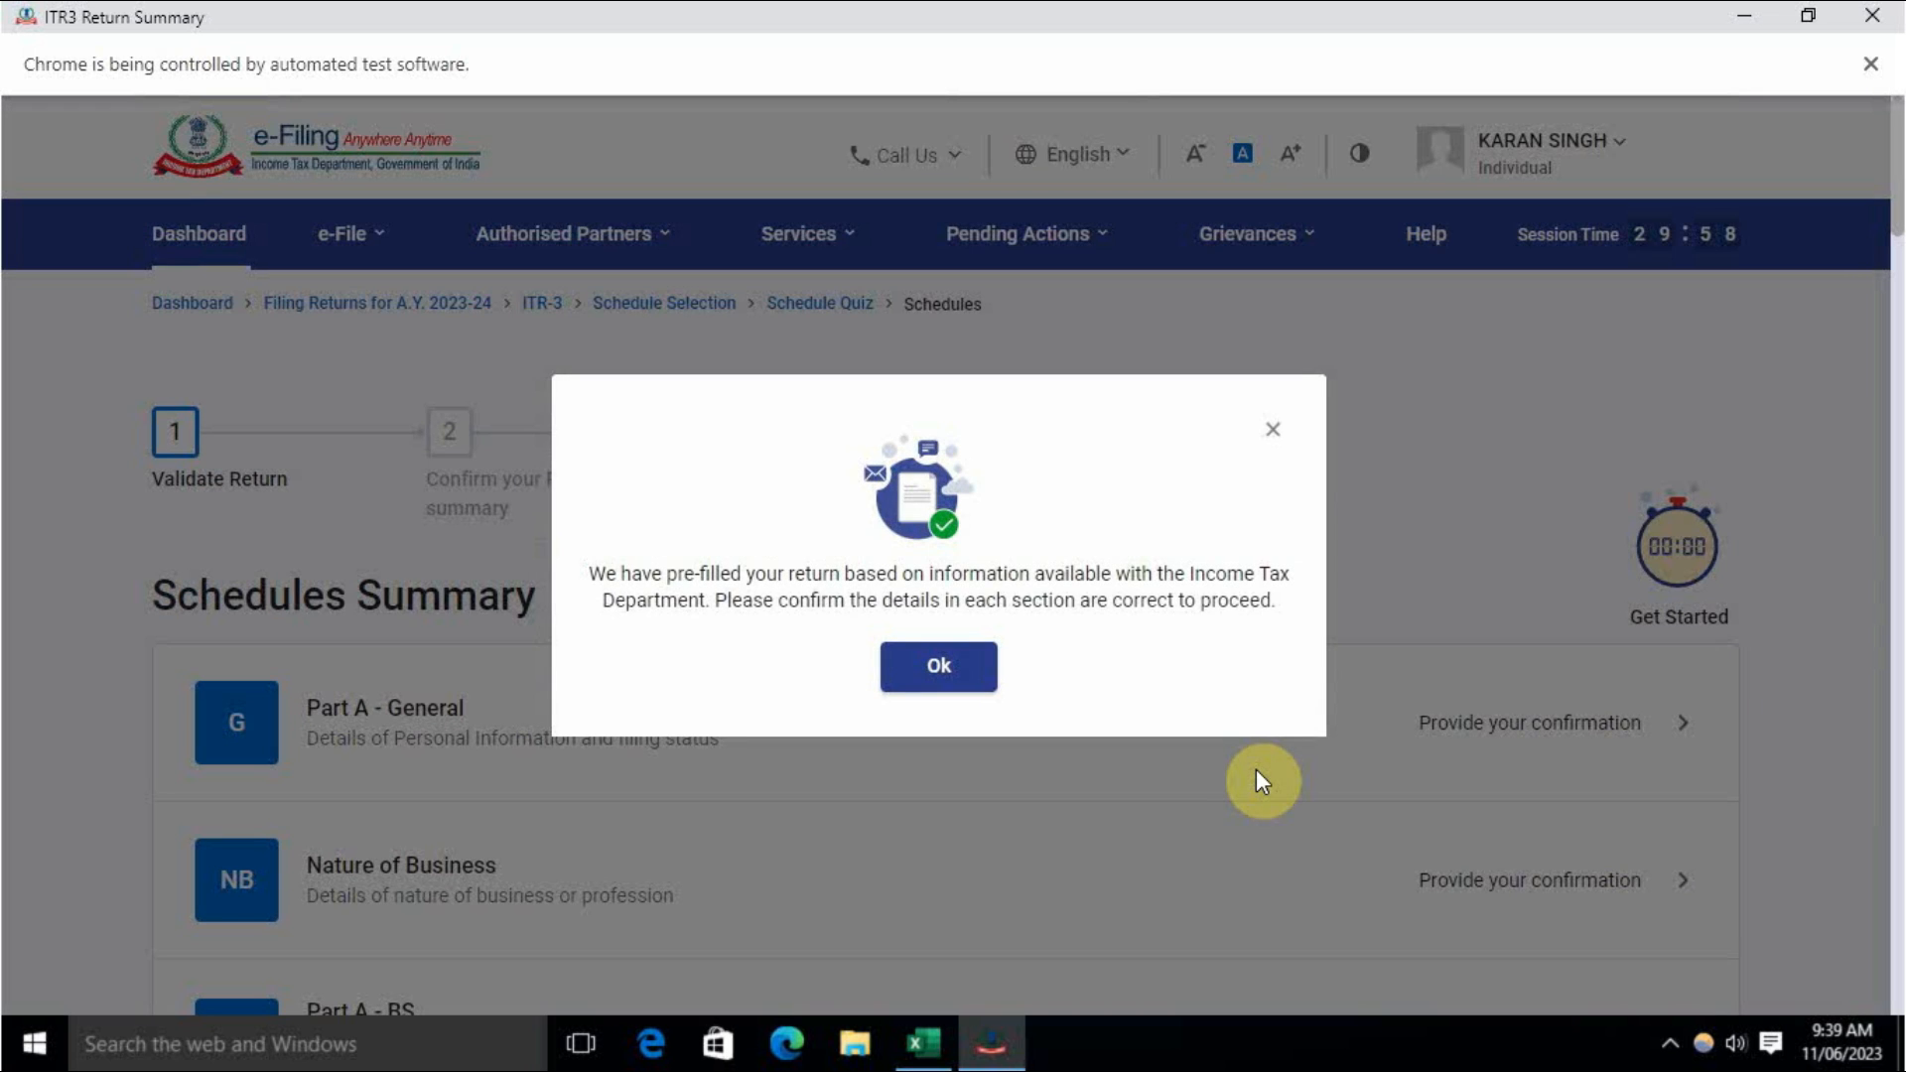
# Step: Acknowledge the pre-filled return notice and look through all the schedules listed in the Schedules Summary
pyautogui.click(967, 679)
pyautogui.scroll(-10, 913, 685)
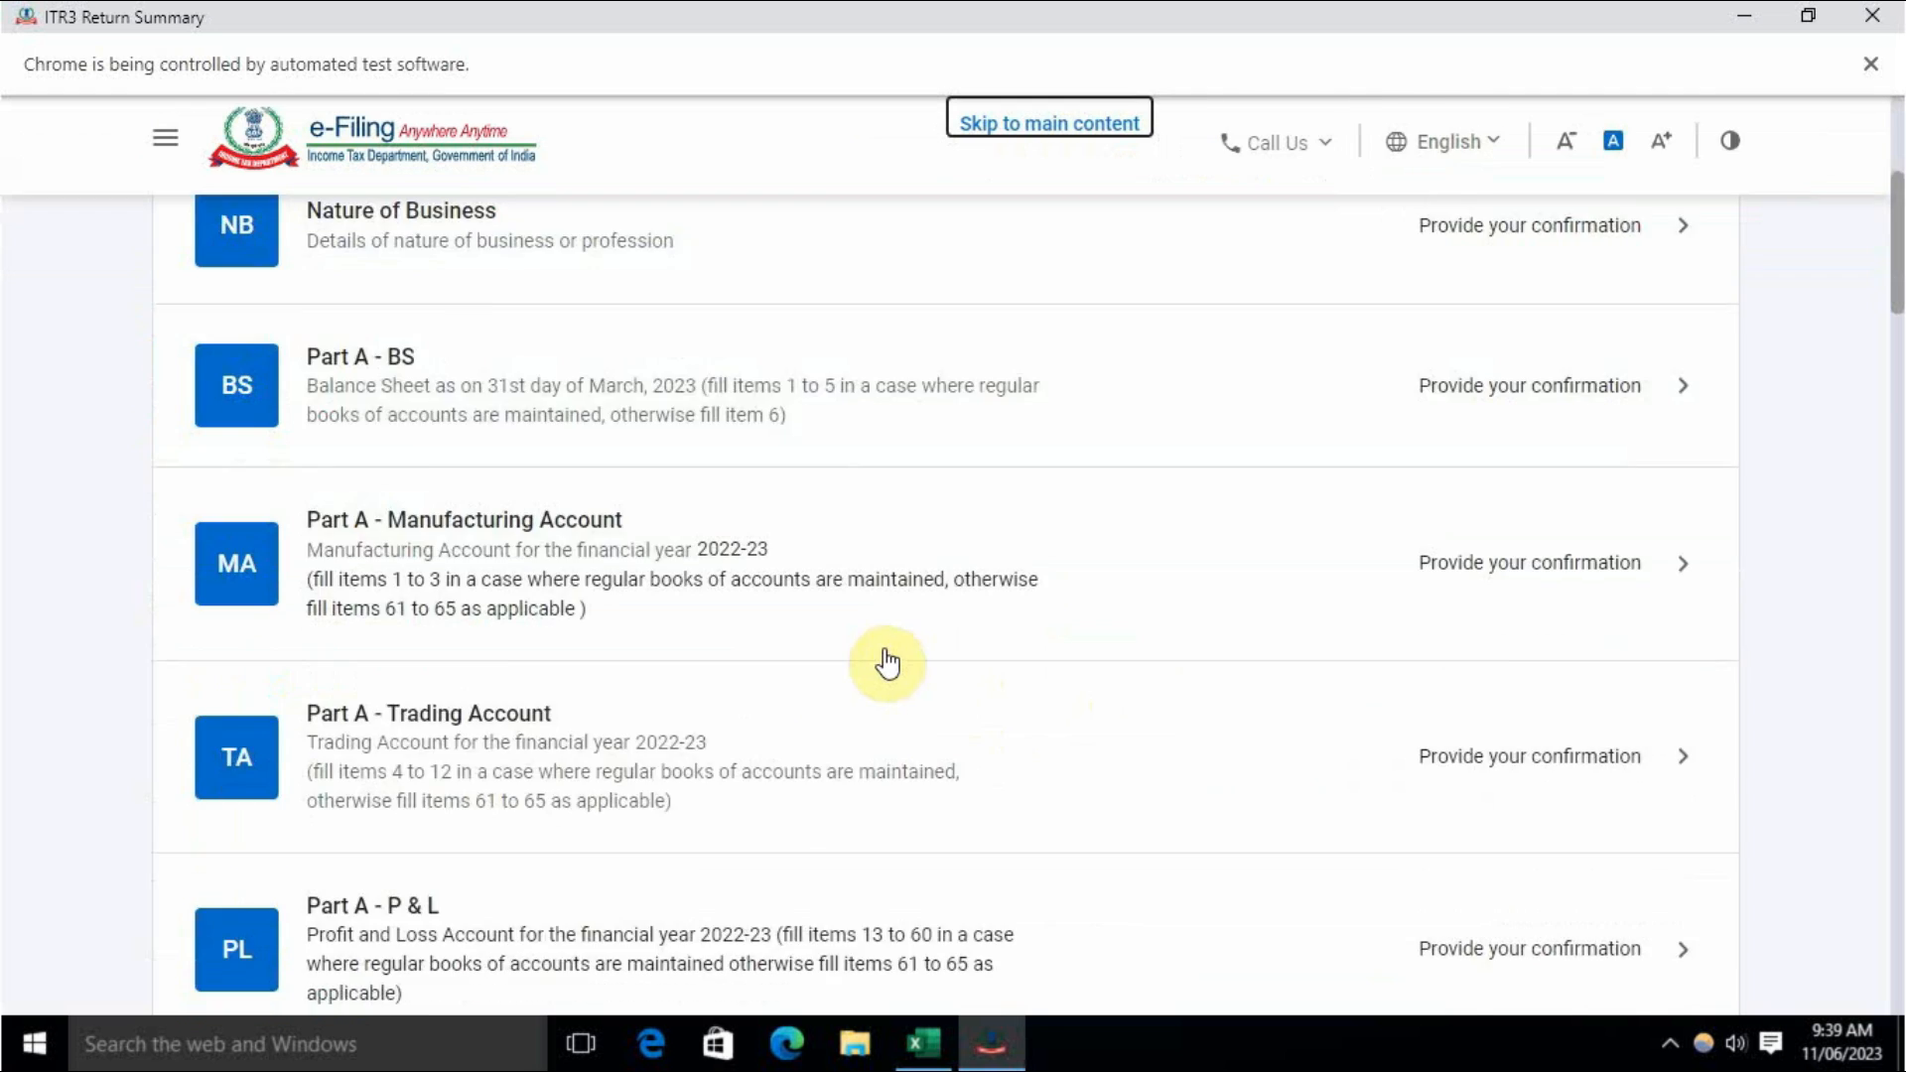
pyautogui.scroll(-20, 896, 662)
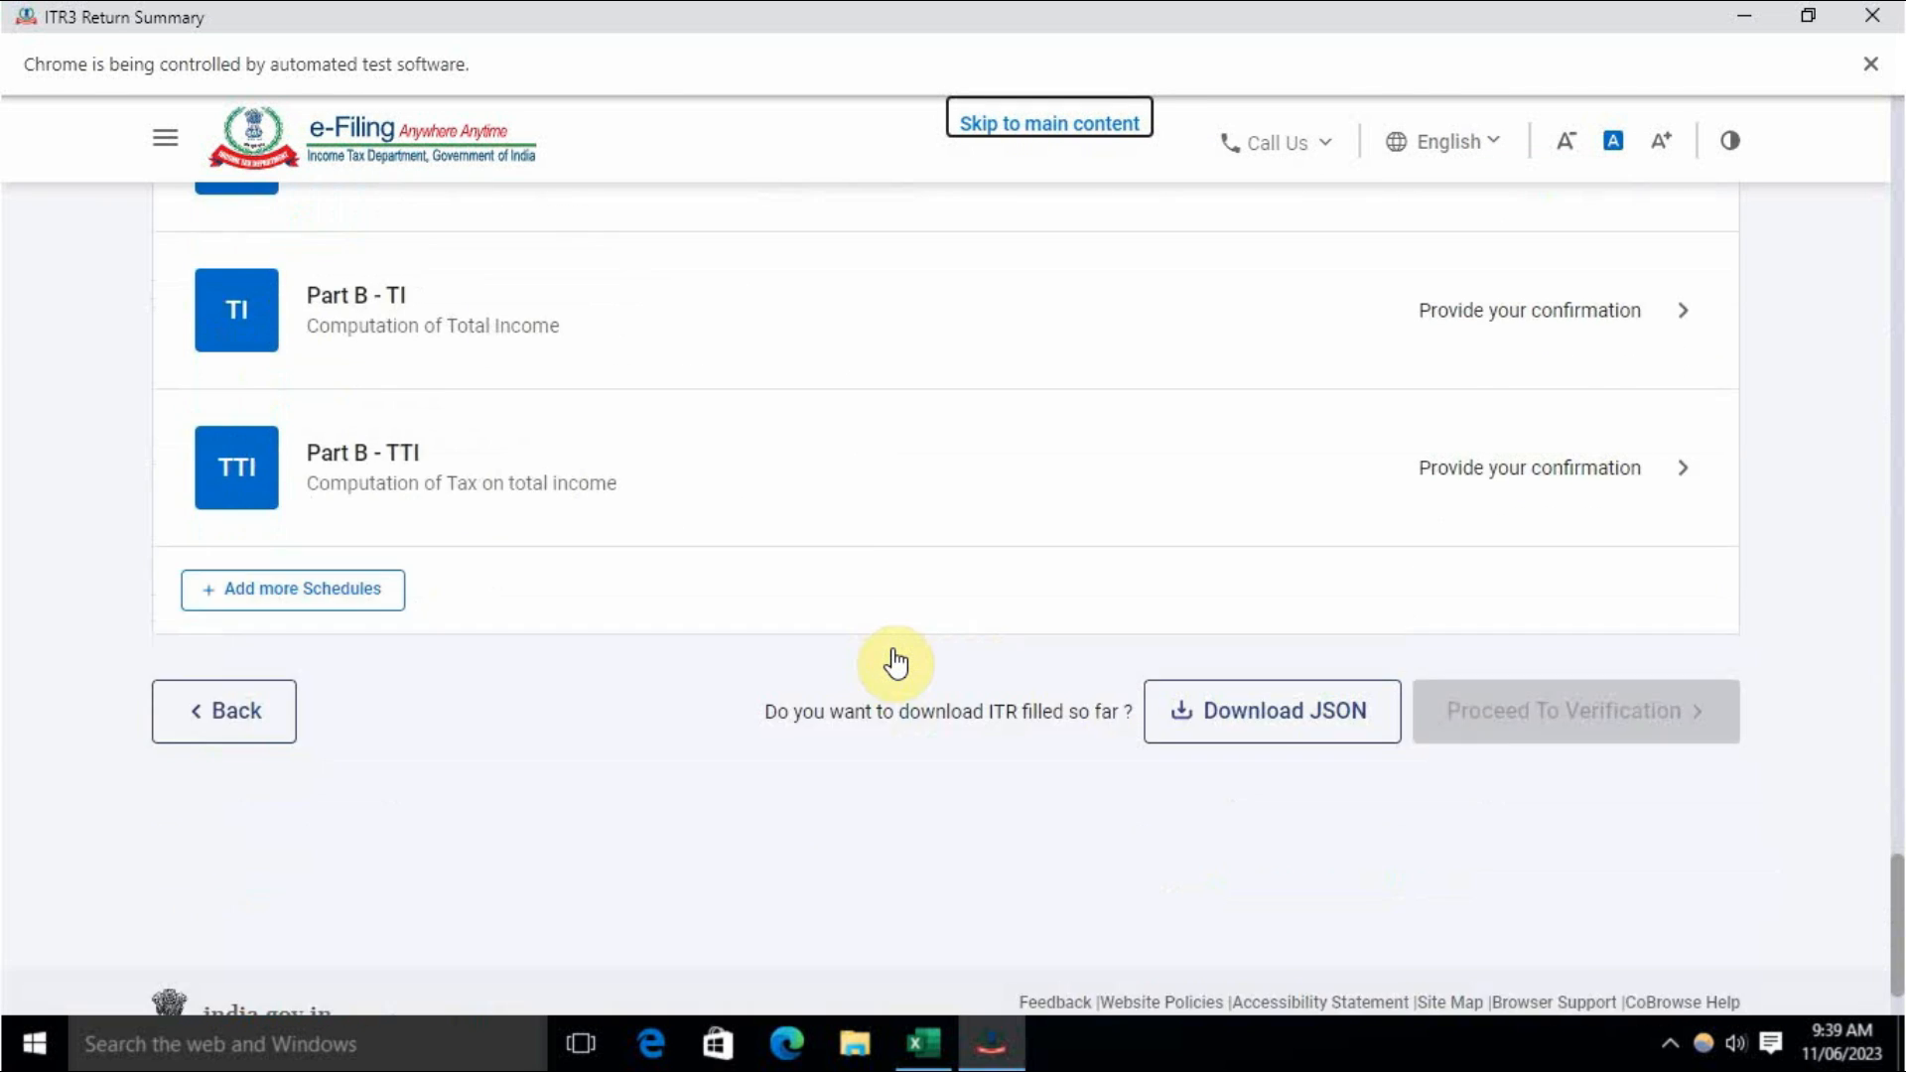
pyautogui.scroll(20, 895, 662)
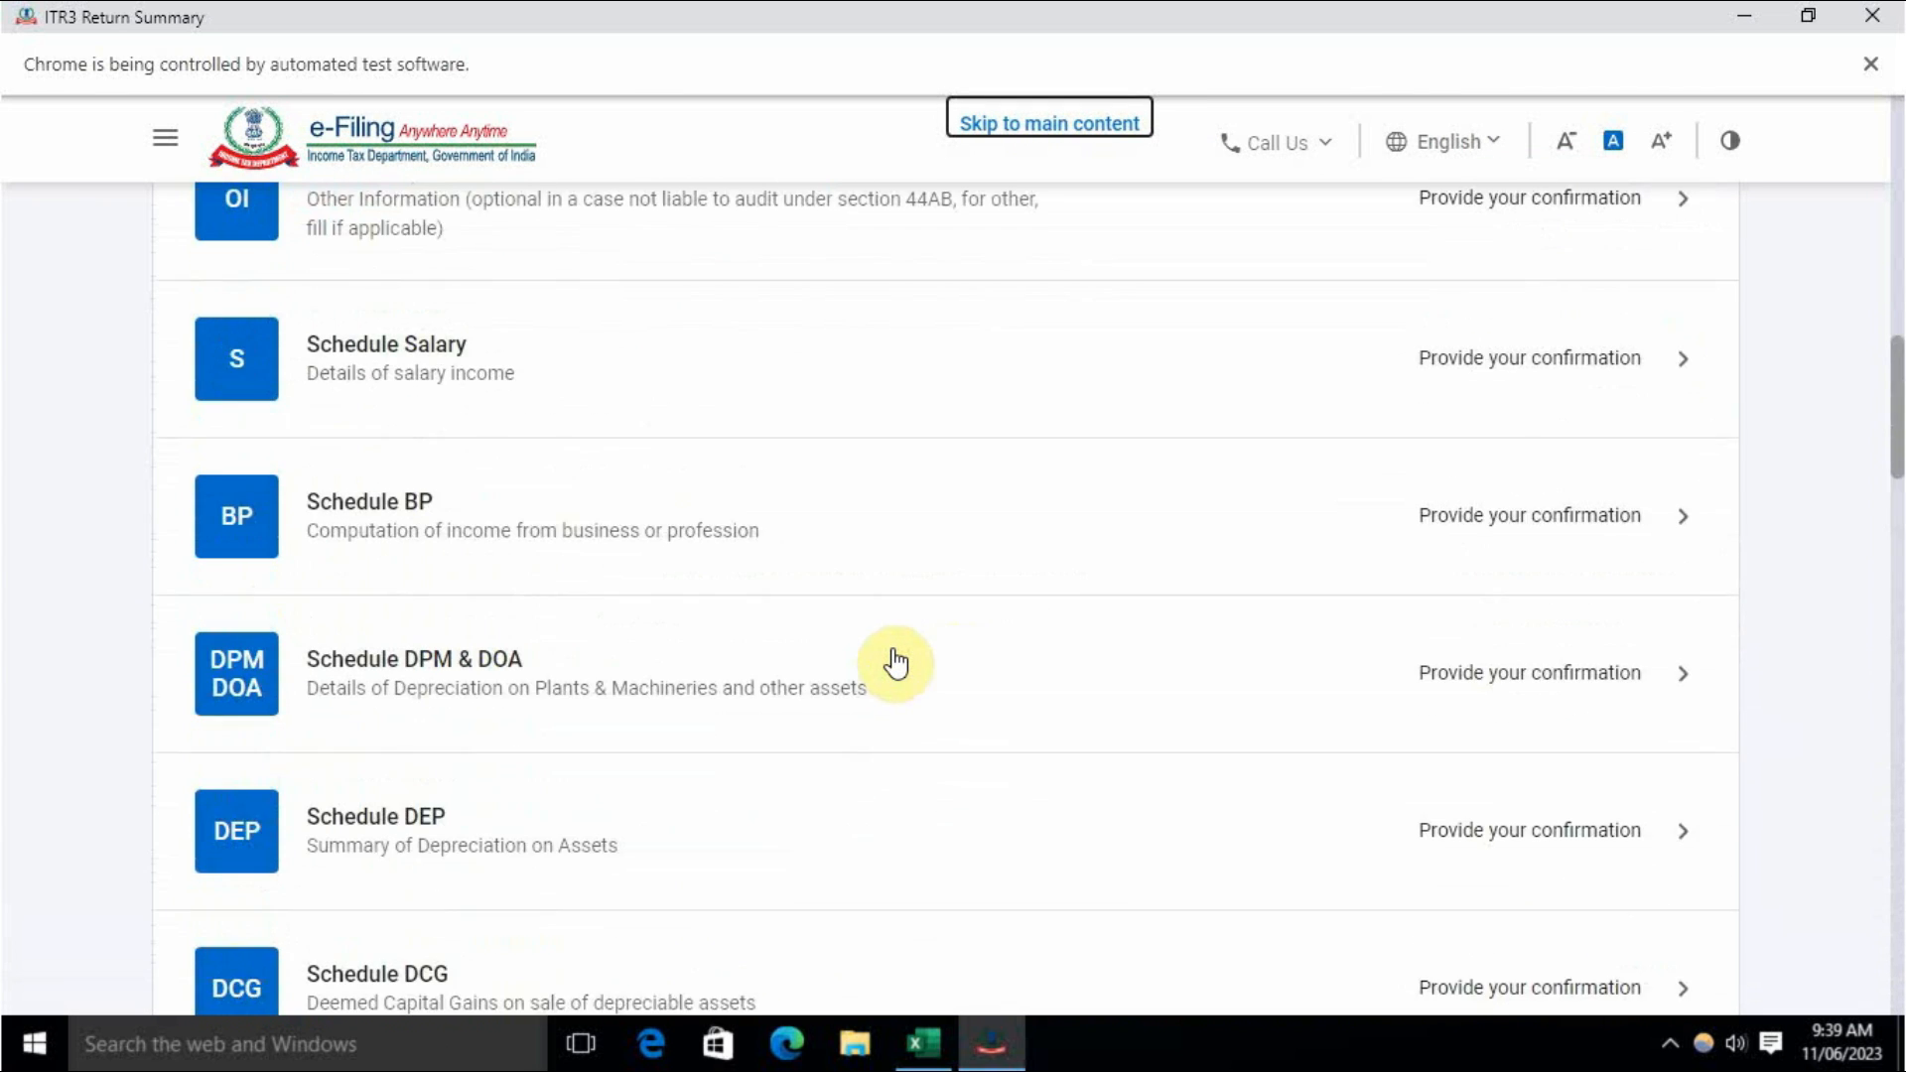
pyautogui.scroll(7, 895, 662)
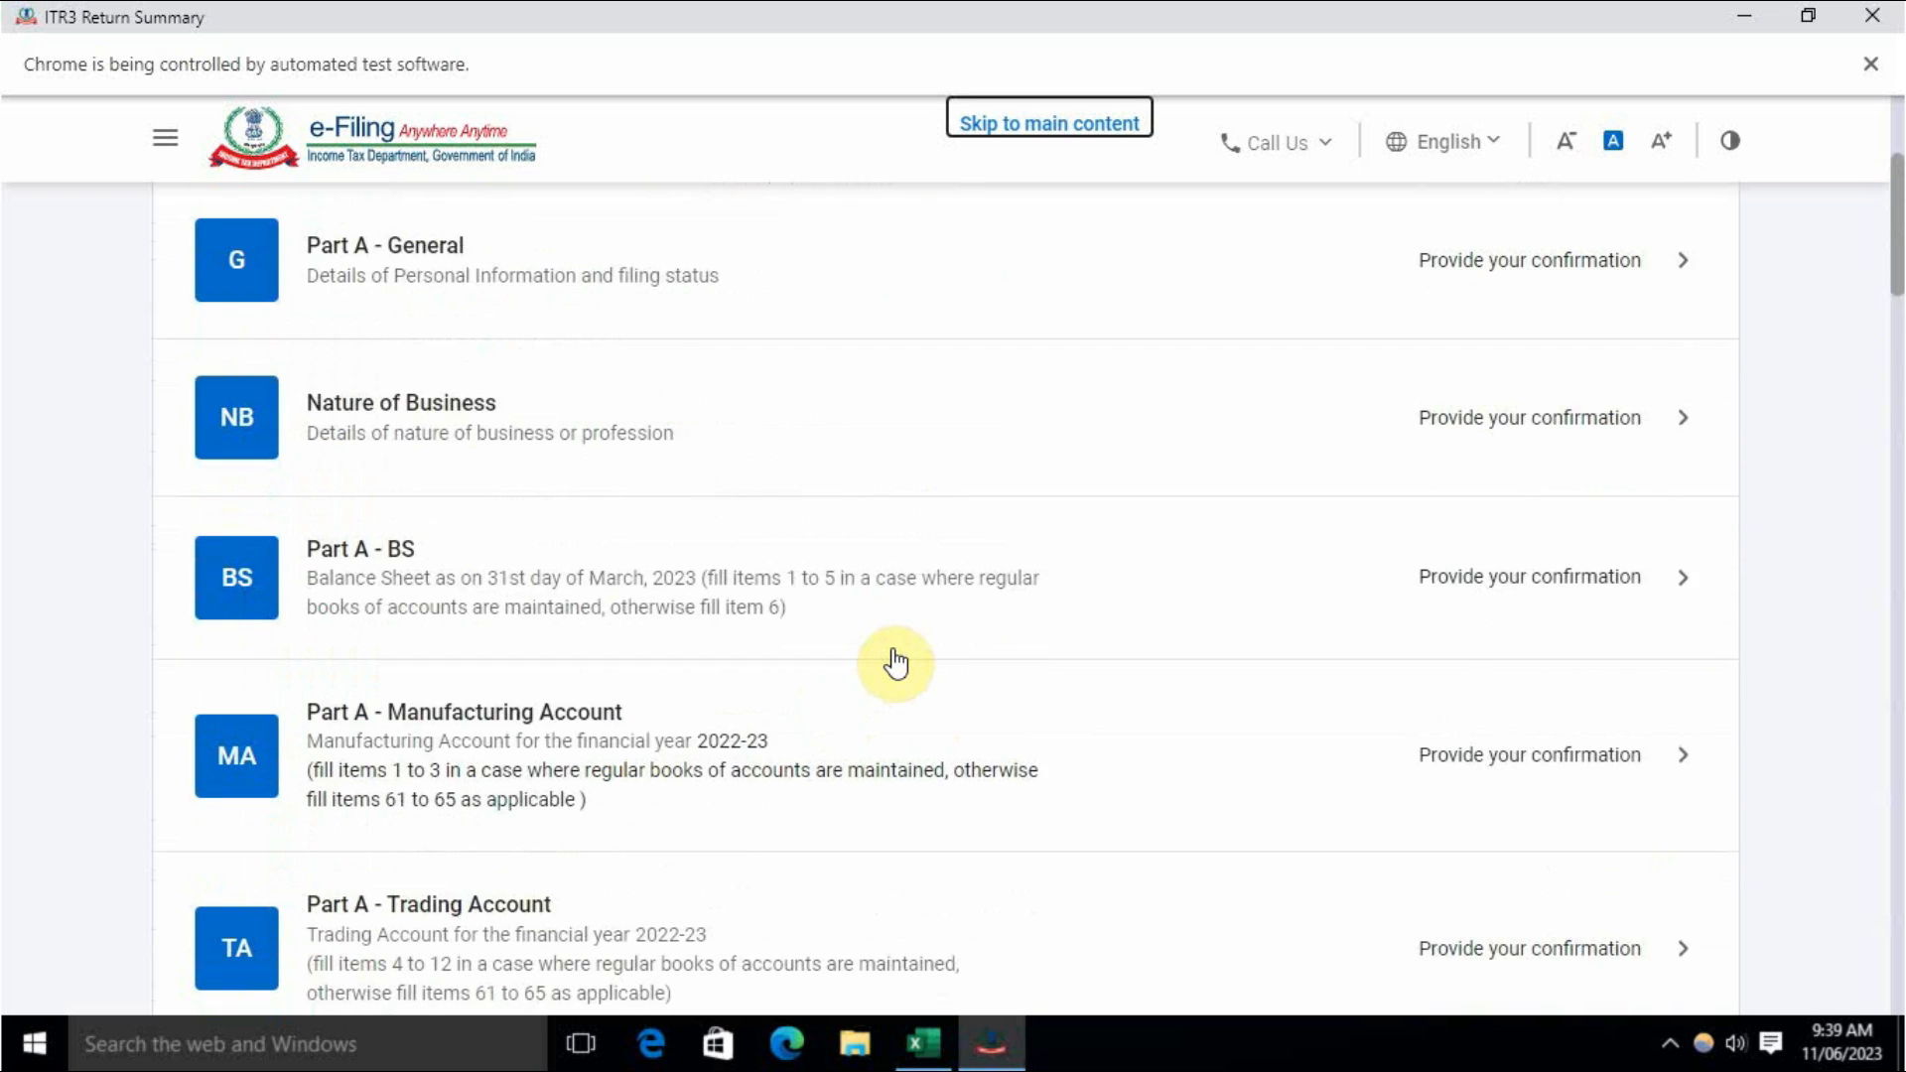
pyautogui.scroll(5, 895, 662)
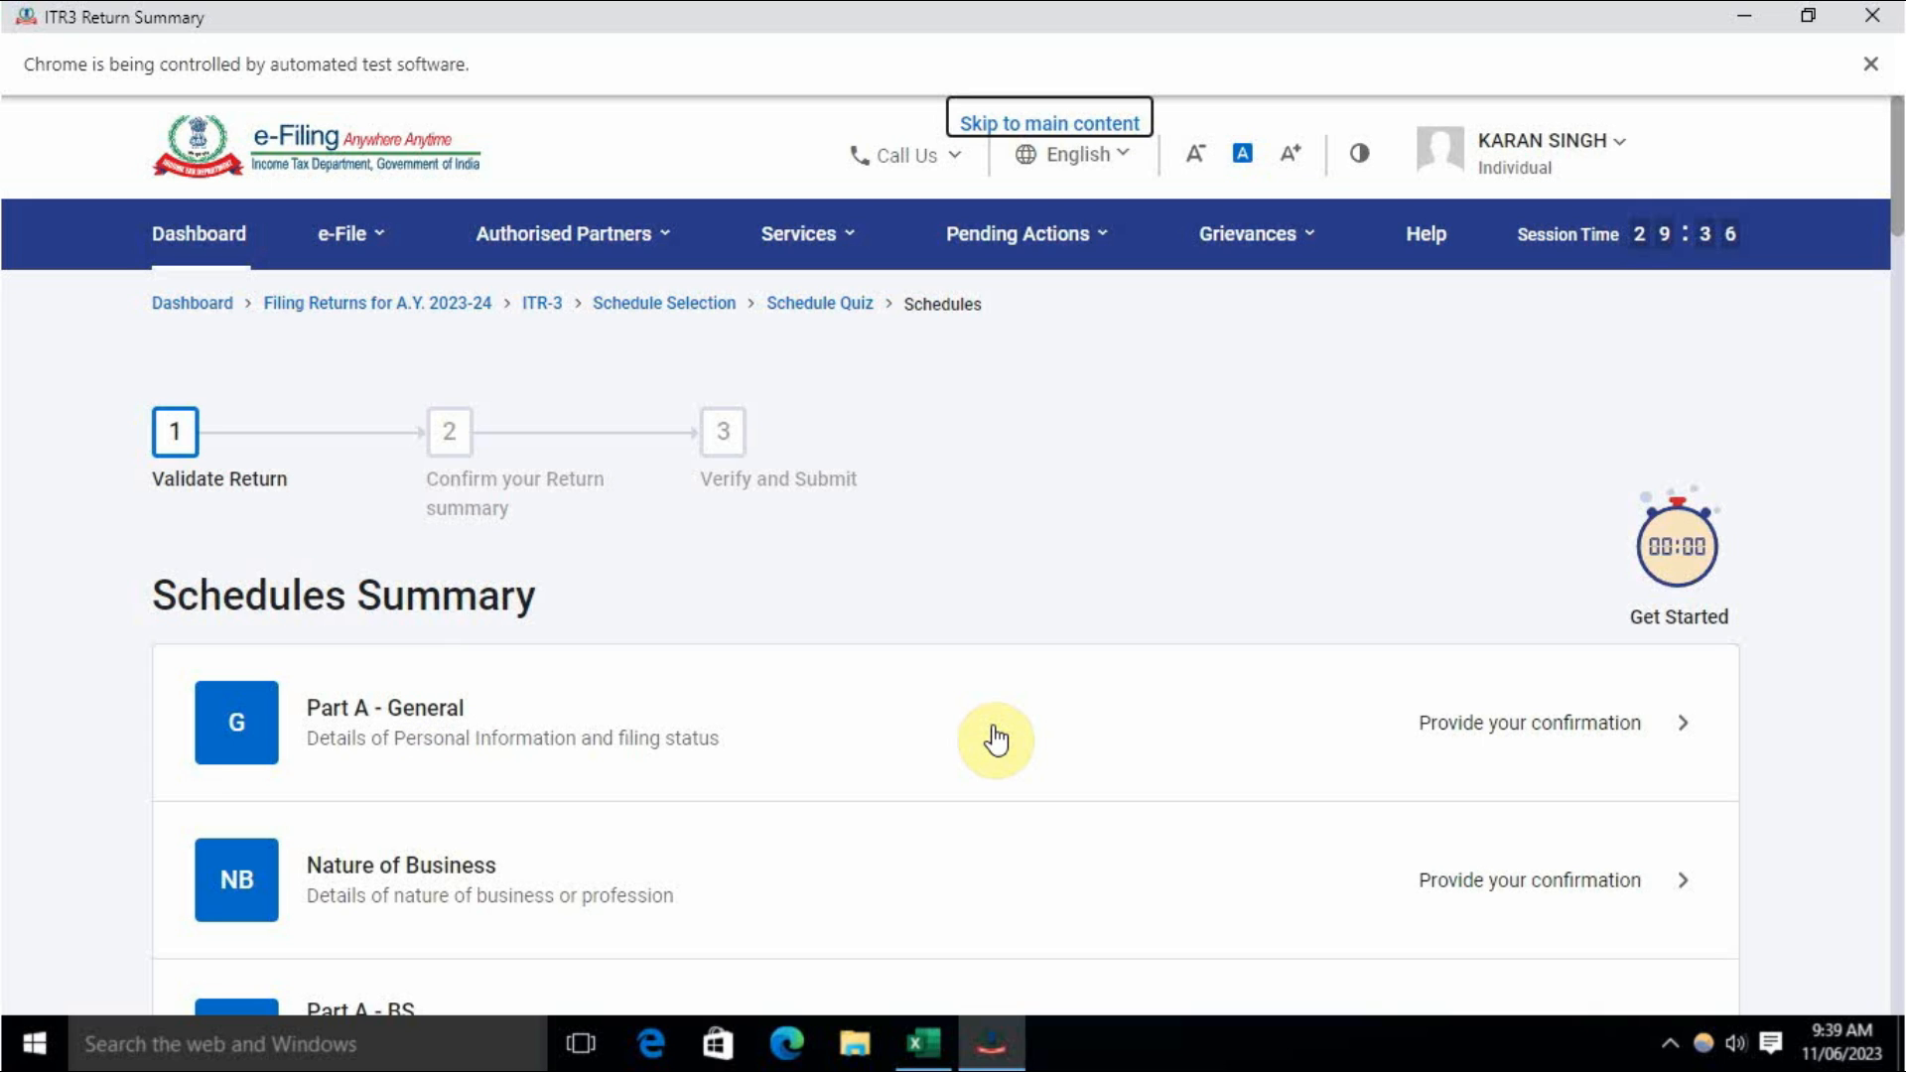
# Step: Open the Filing Section of Part A - General and review the filed-under section and the tax regime answers
pyautogui.click(1149, 741)
pyautogui.click(362, 581)
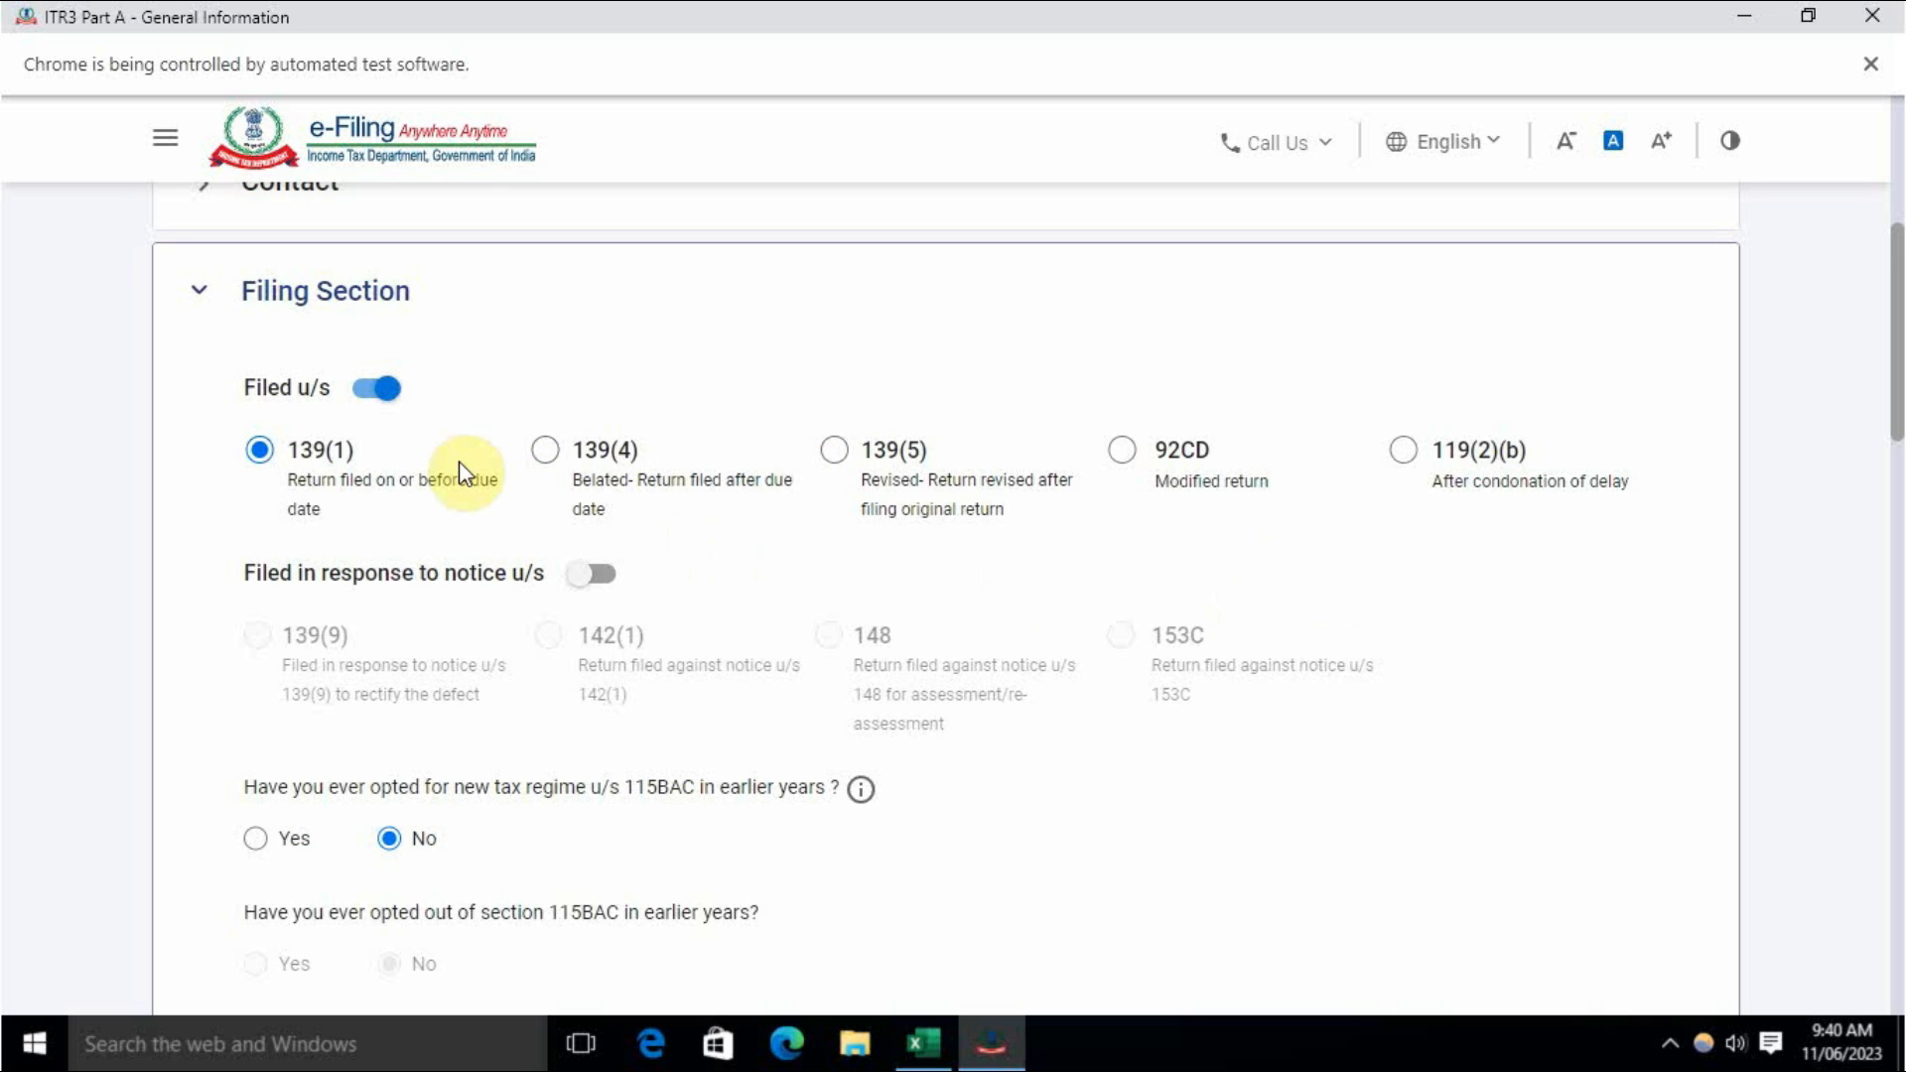
pyautogui.scroll(-4, 893, 576)
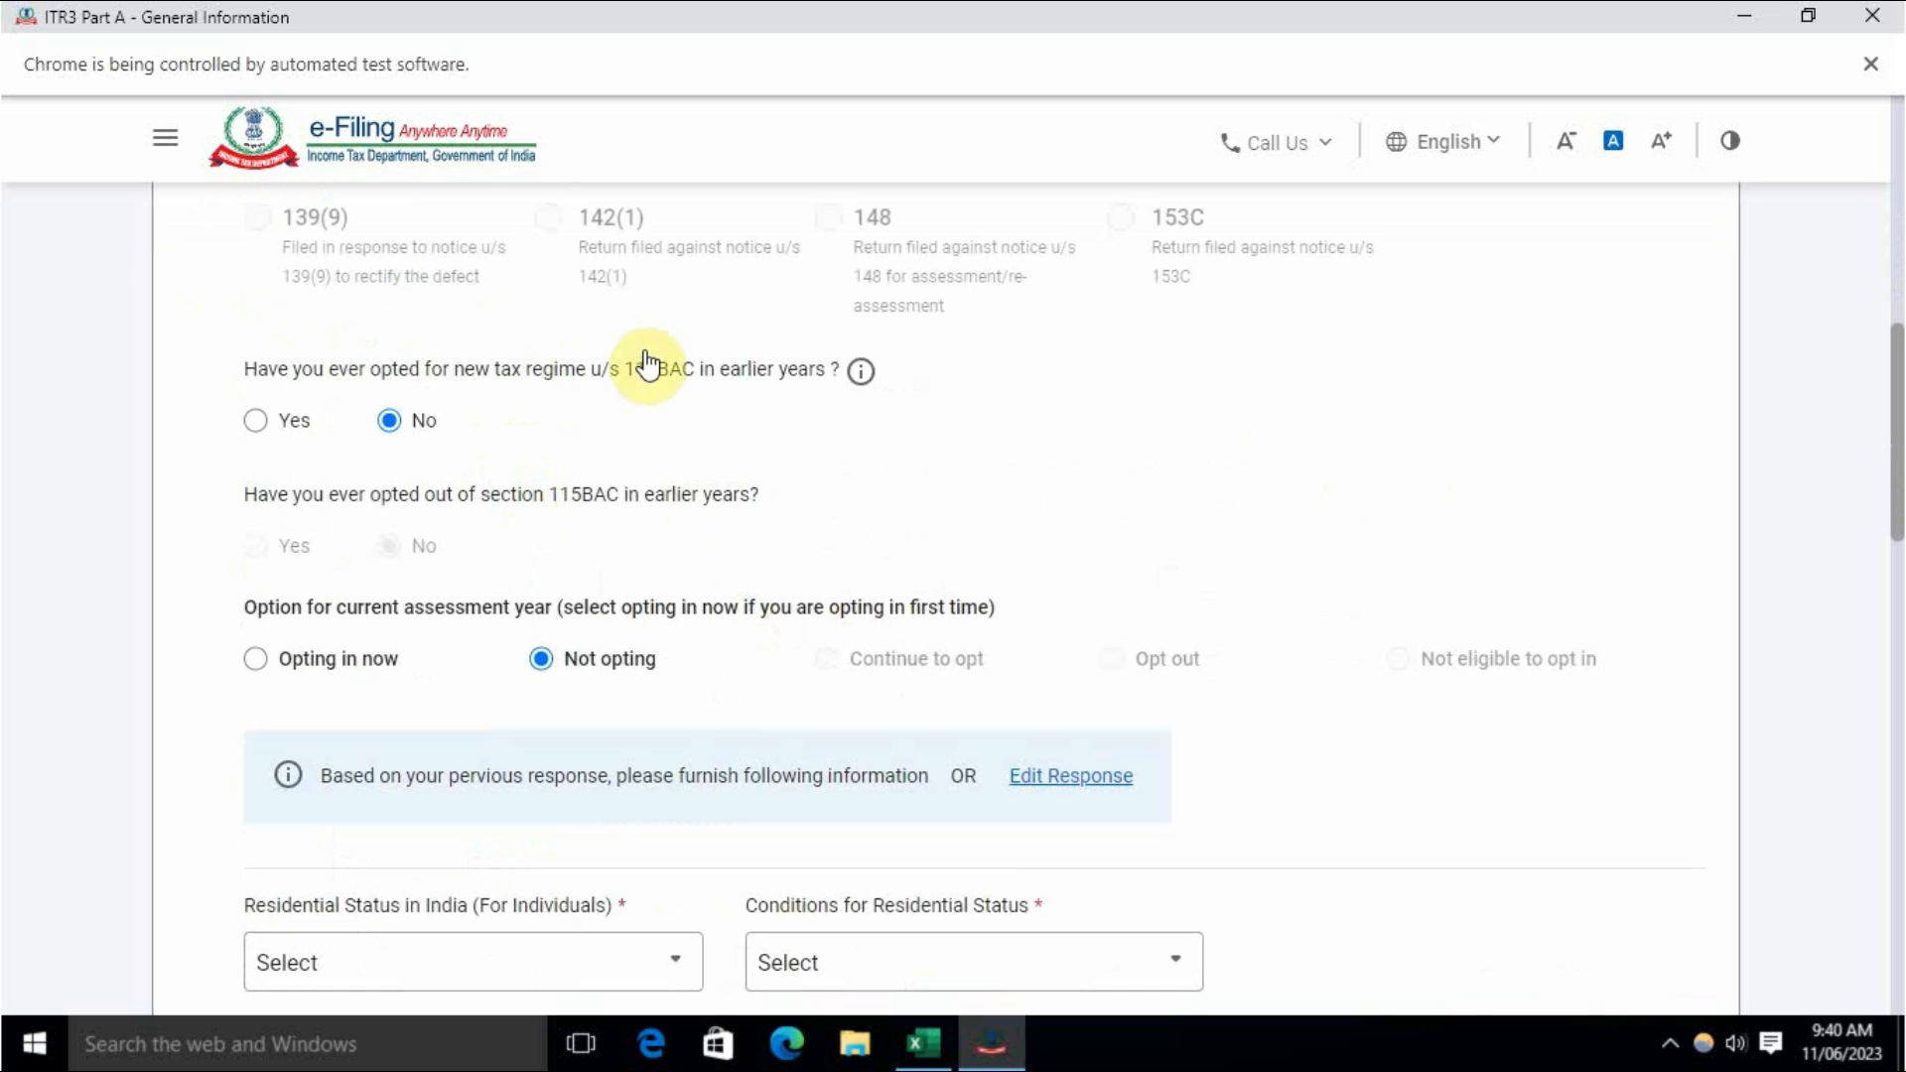
pyautogui.scroll(-3, 640, 526)
pyautogui.scroll(3, 605, 496)
pyautogui.scroll(-4, 615, 517)
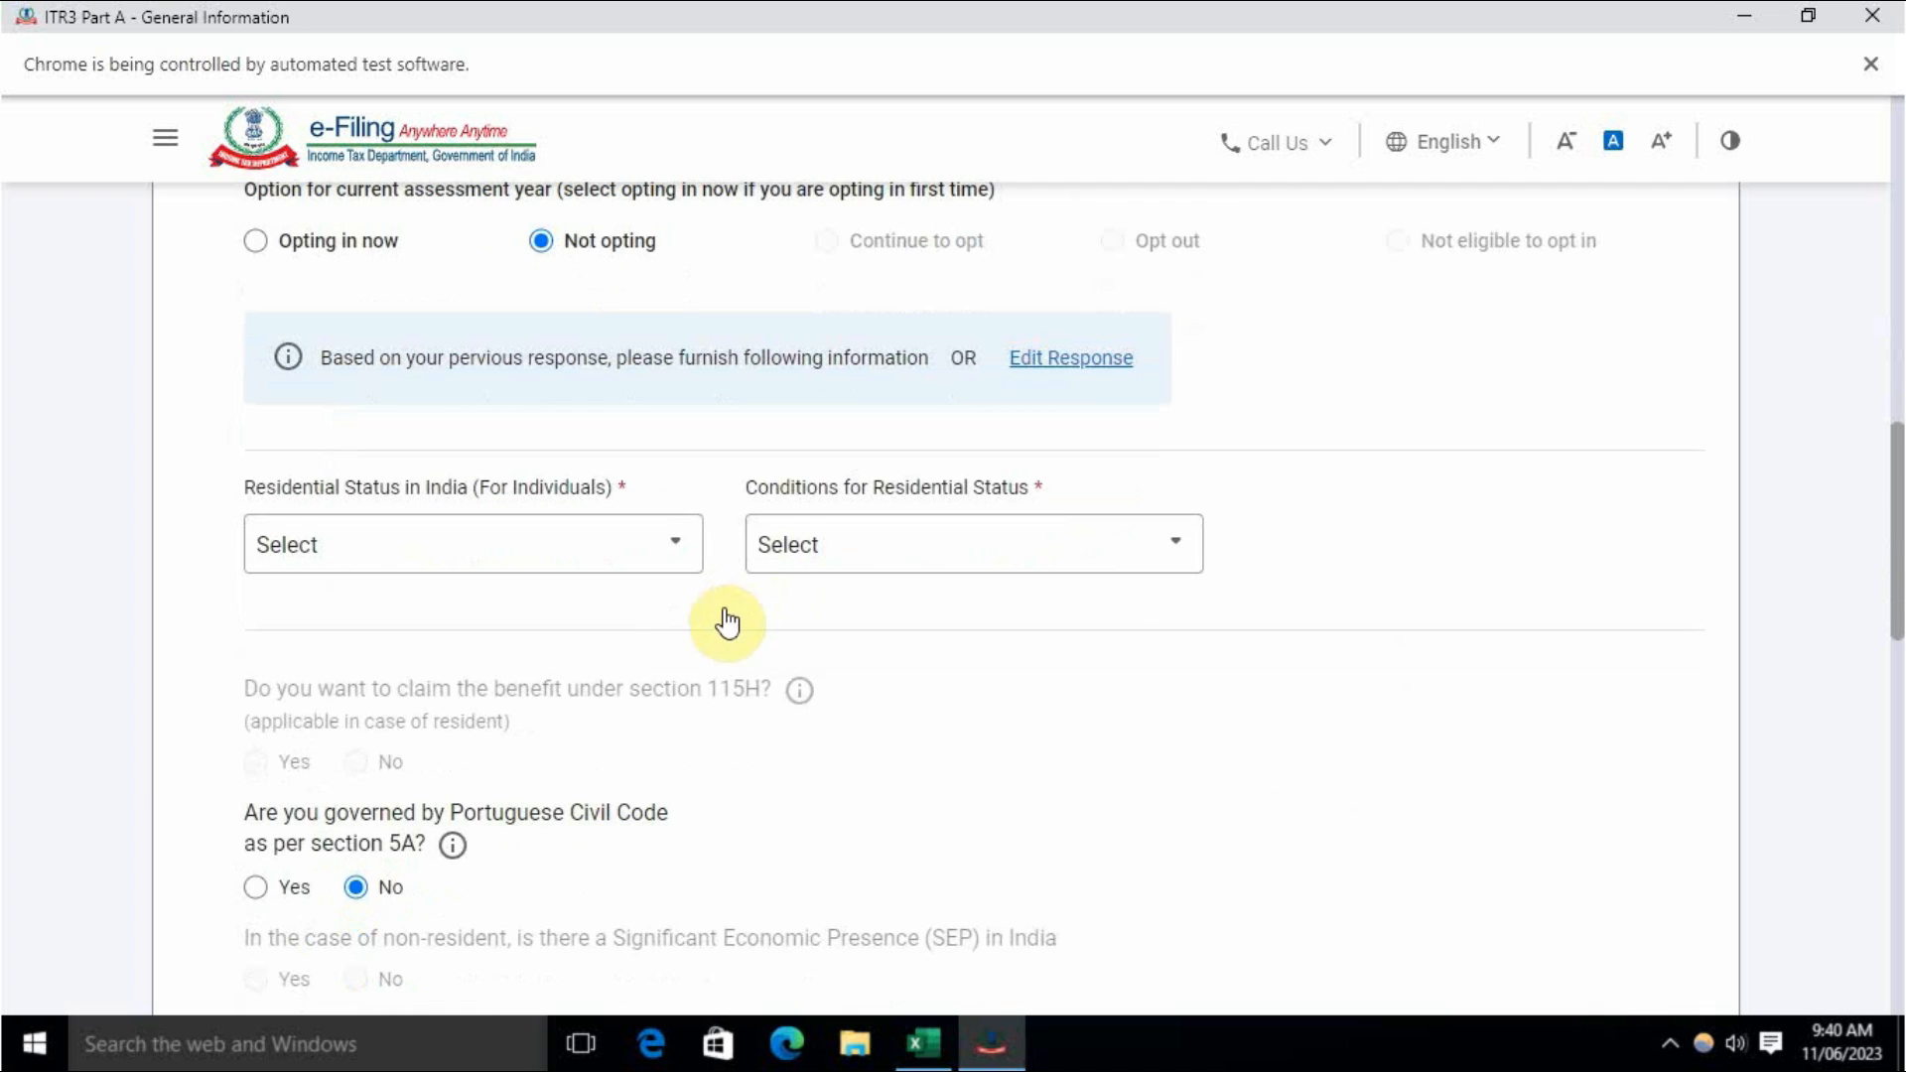
# Step: Set the residential status to Resident, with the condition of being in India for 182 days or more during the previous year
pyautogui.click(419, 564)
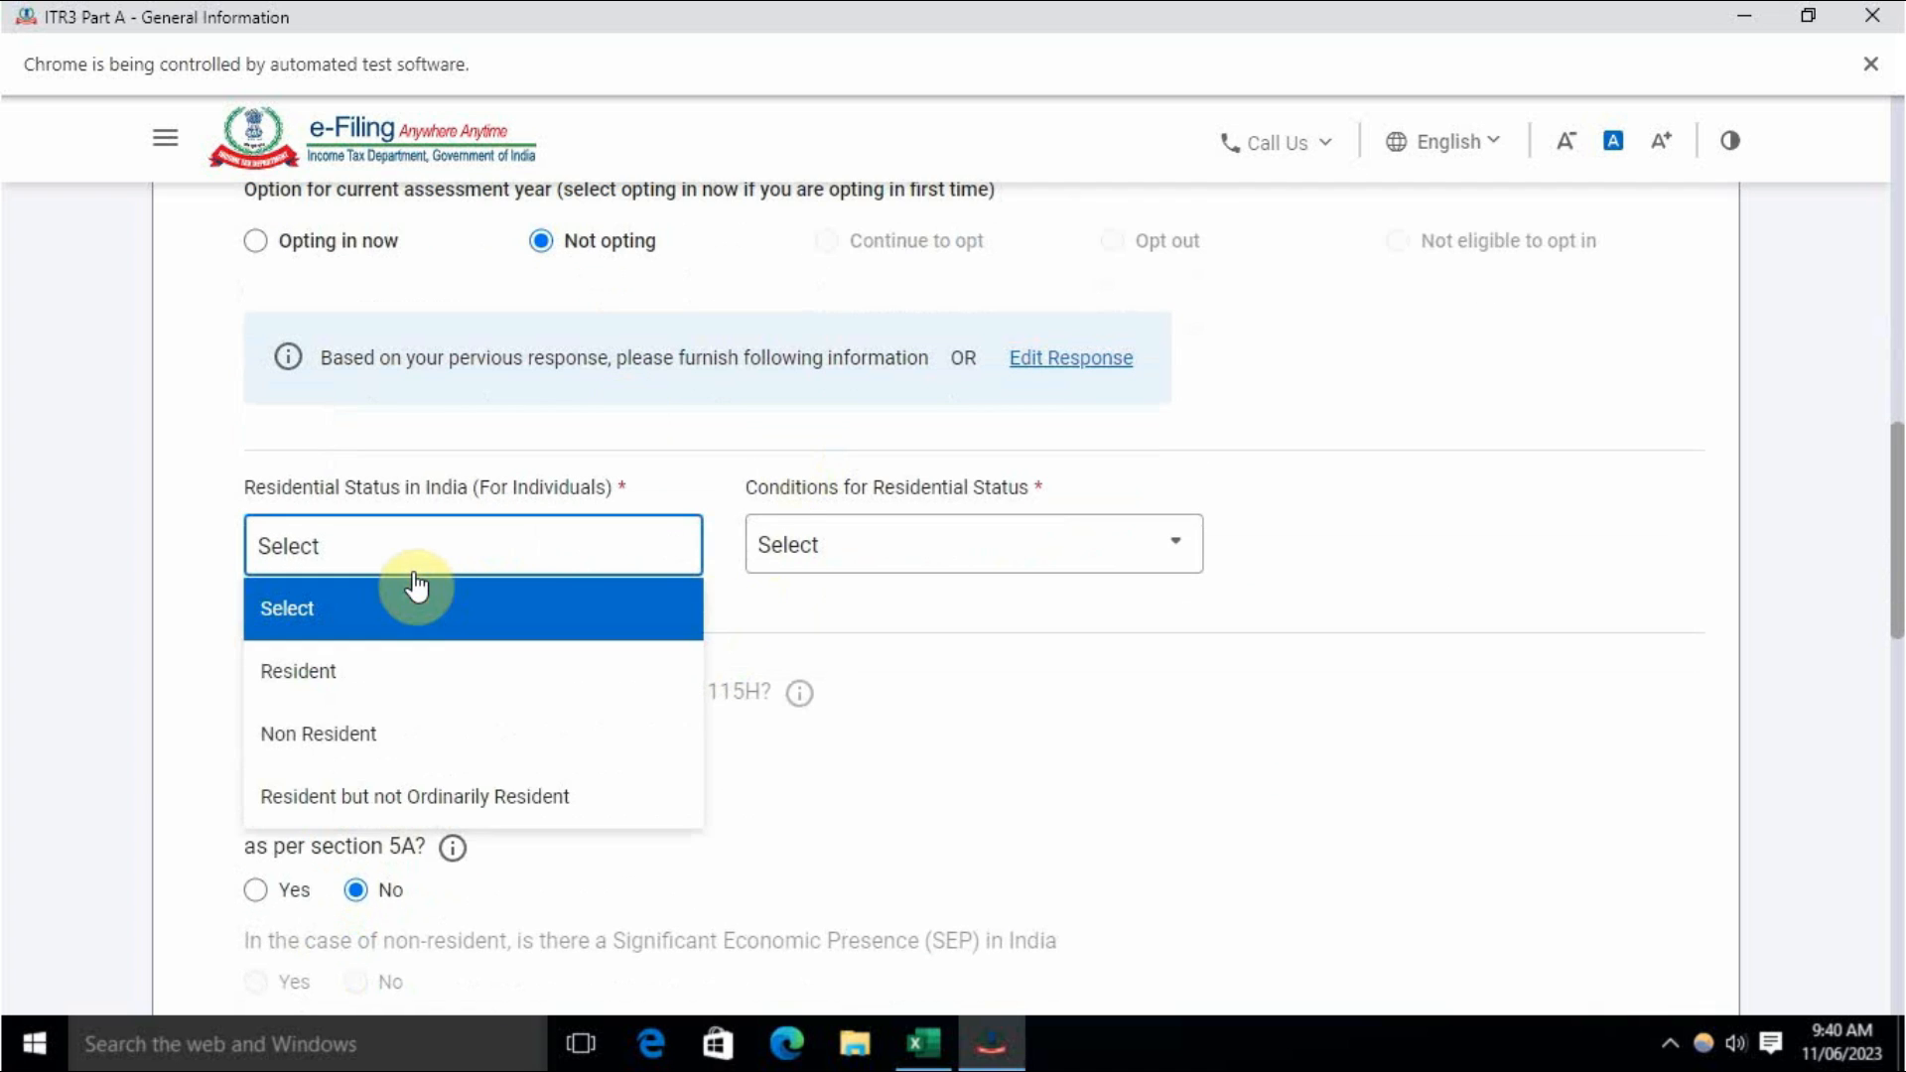
pyautogui.click(348, 675)
pyautogui.click(905, 556)
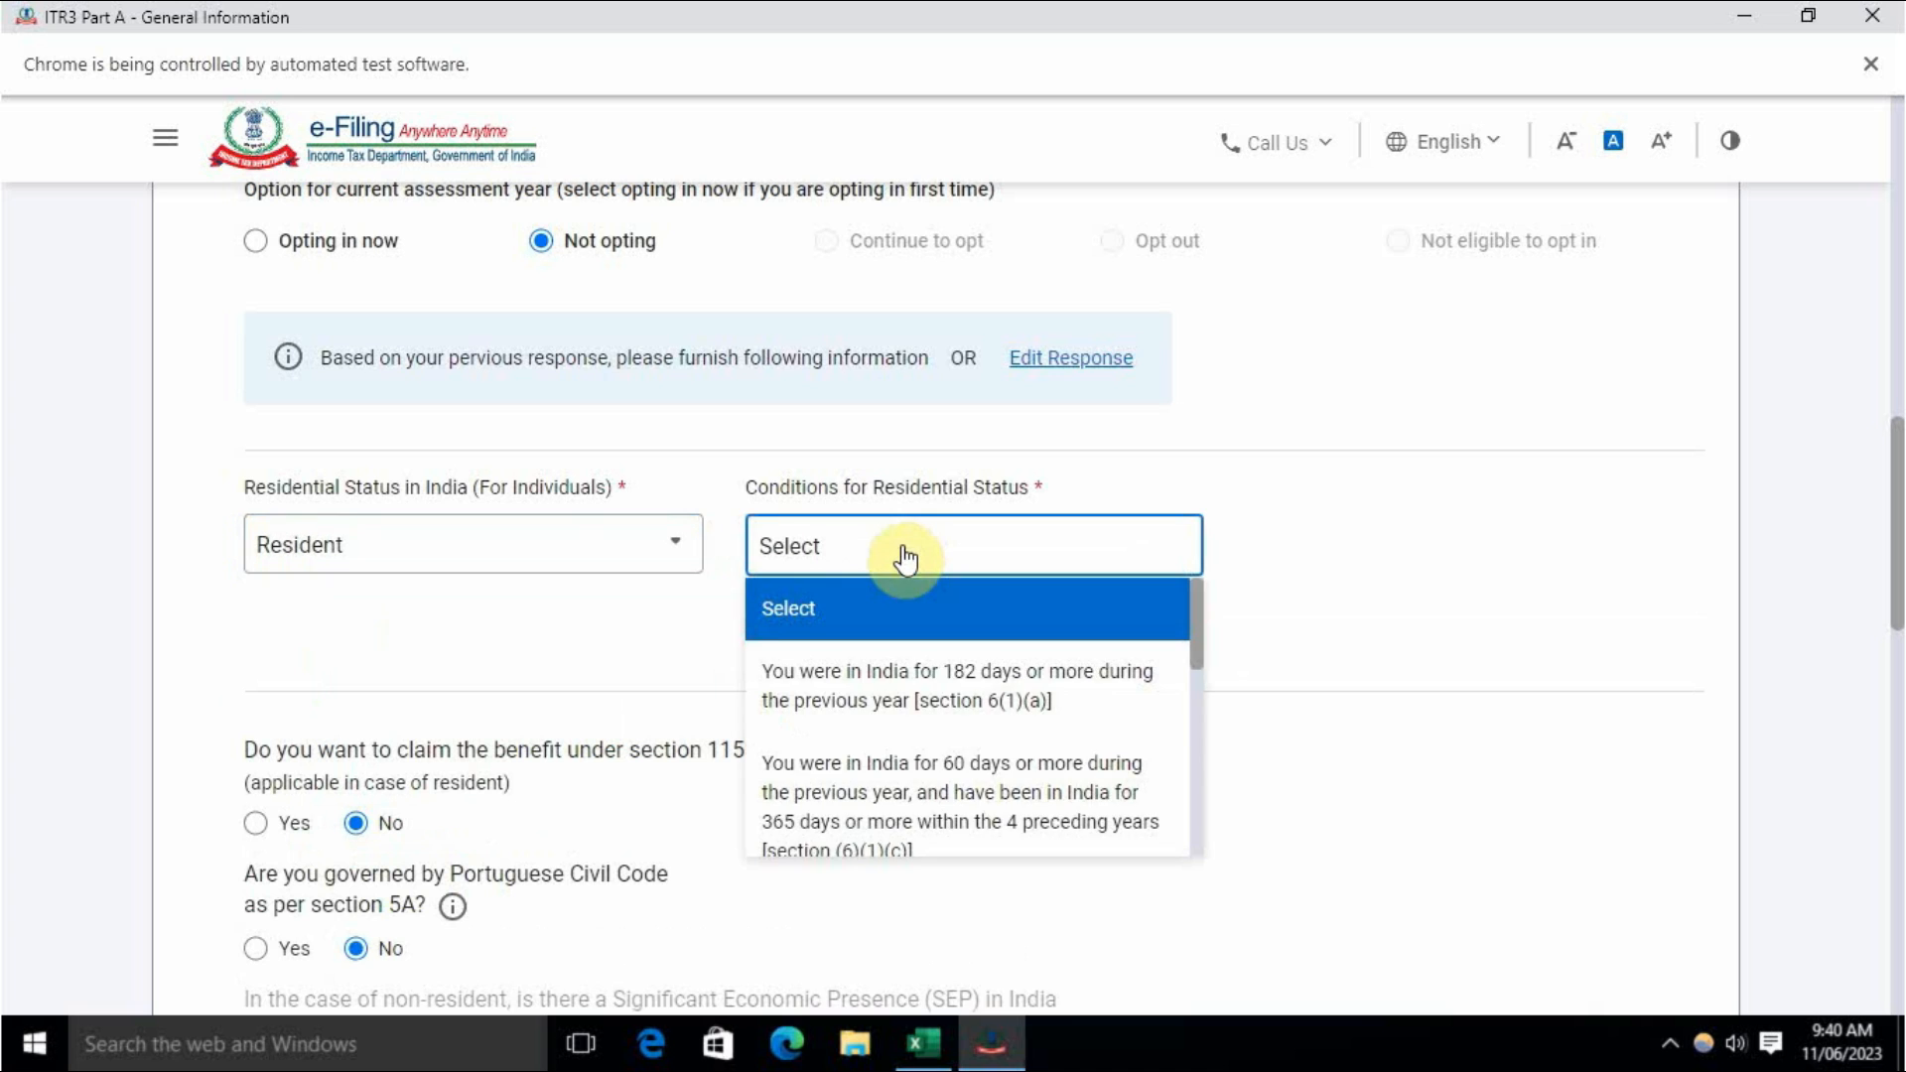
pyautogui.click(1007, 695)
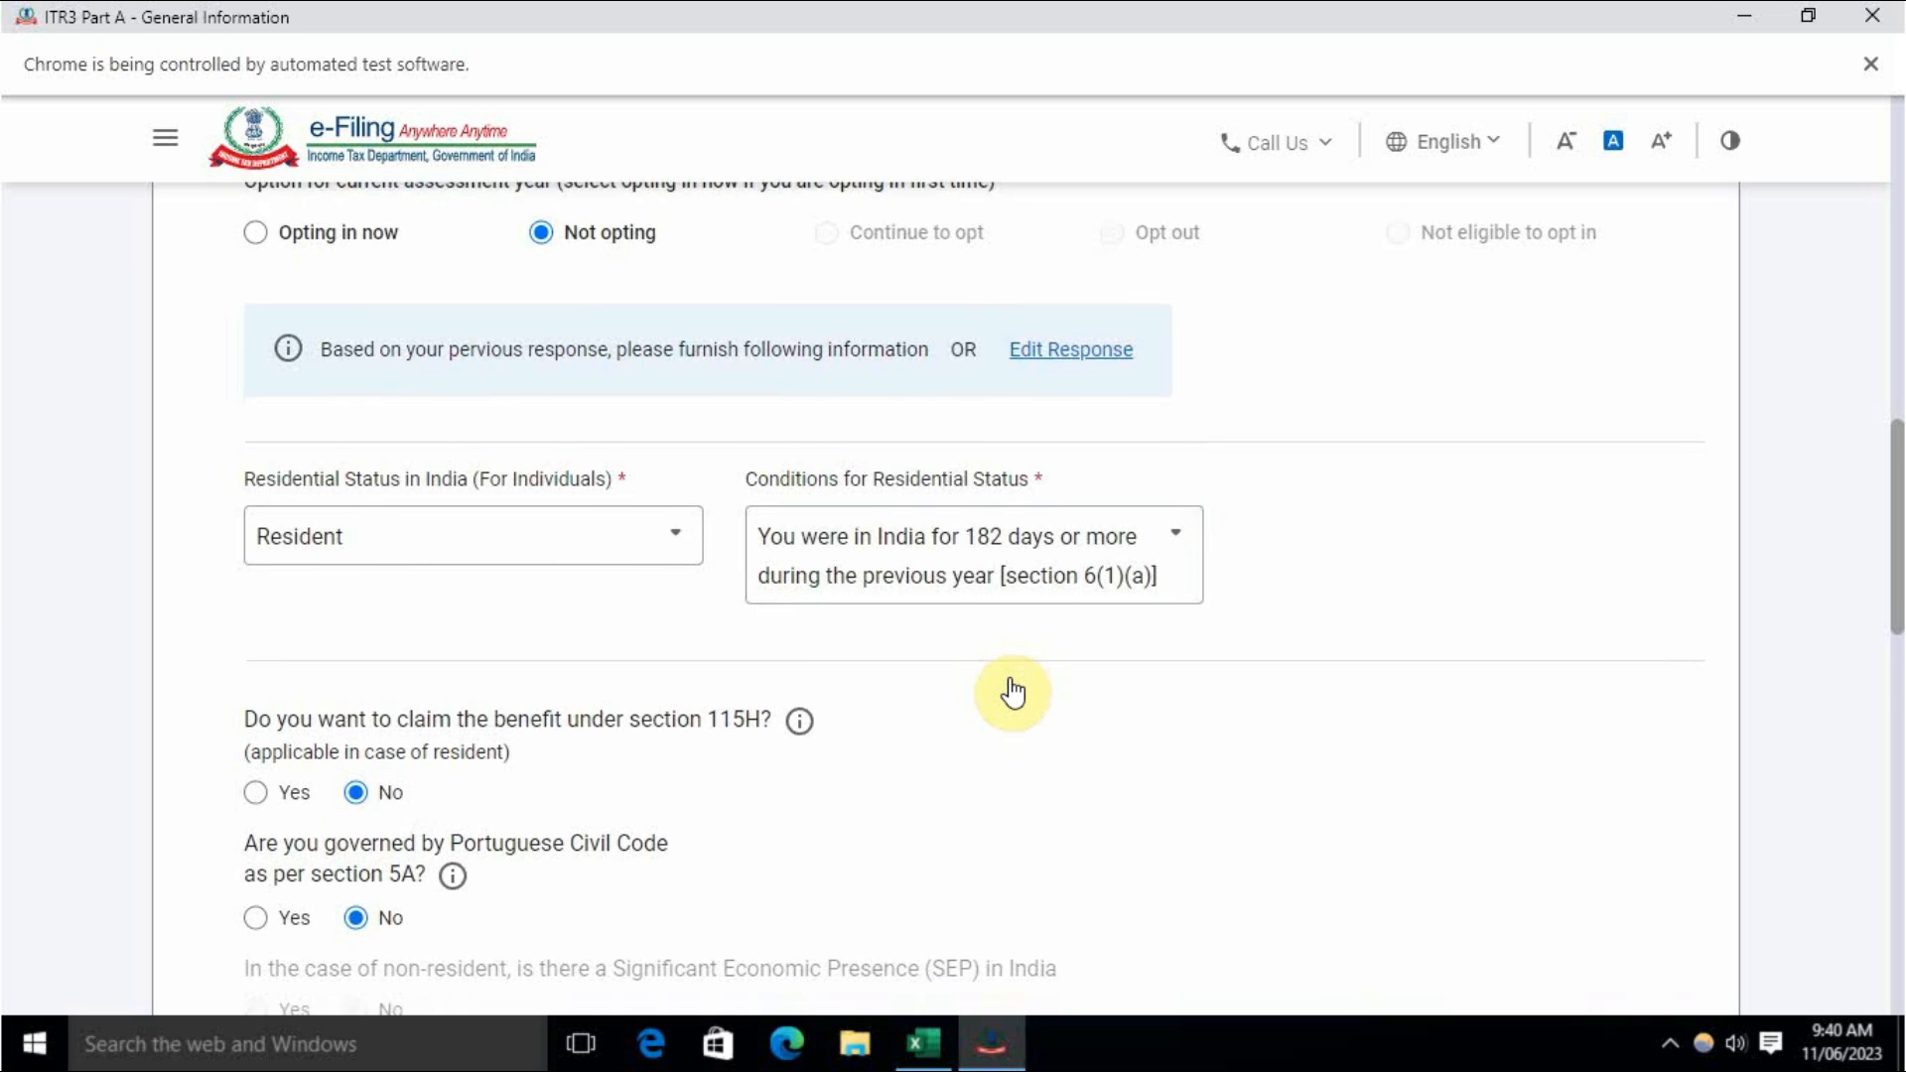
# Step: Answer No for FII/FPI, company directorship, partnership in a firm and unlisted equity shares, and save the Filing Section
pyautogui.scroll(-3, 1010, 692)
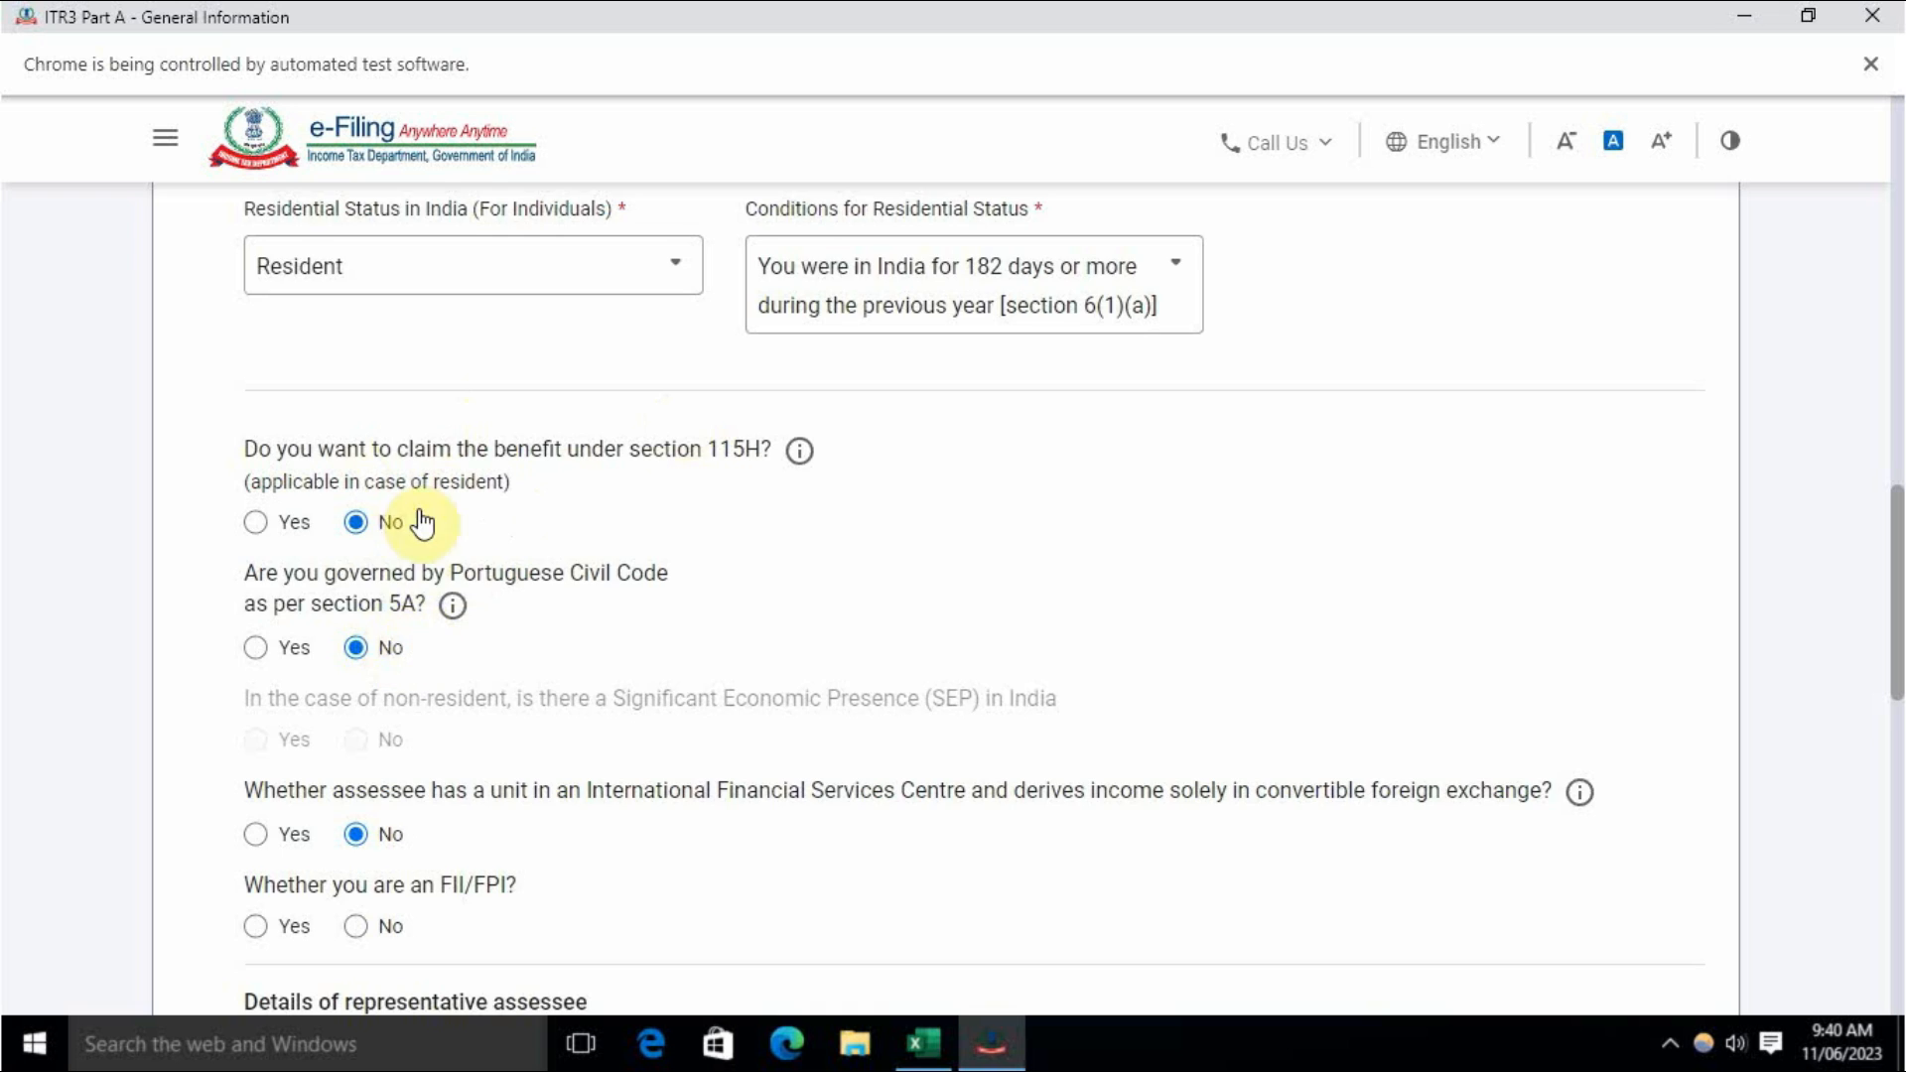
pyautogui.scroll(-4, 617, 378)
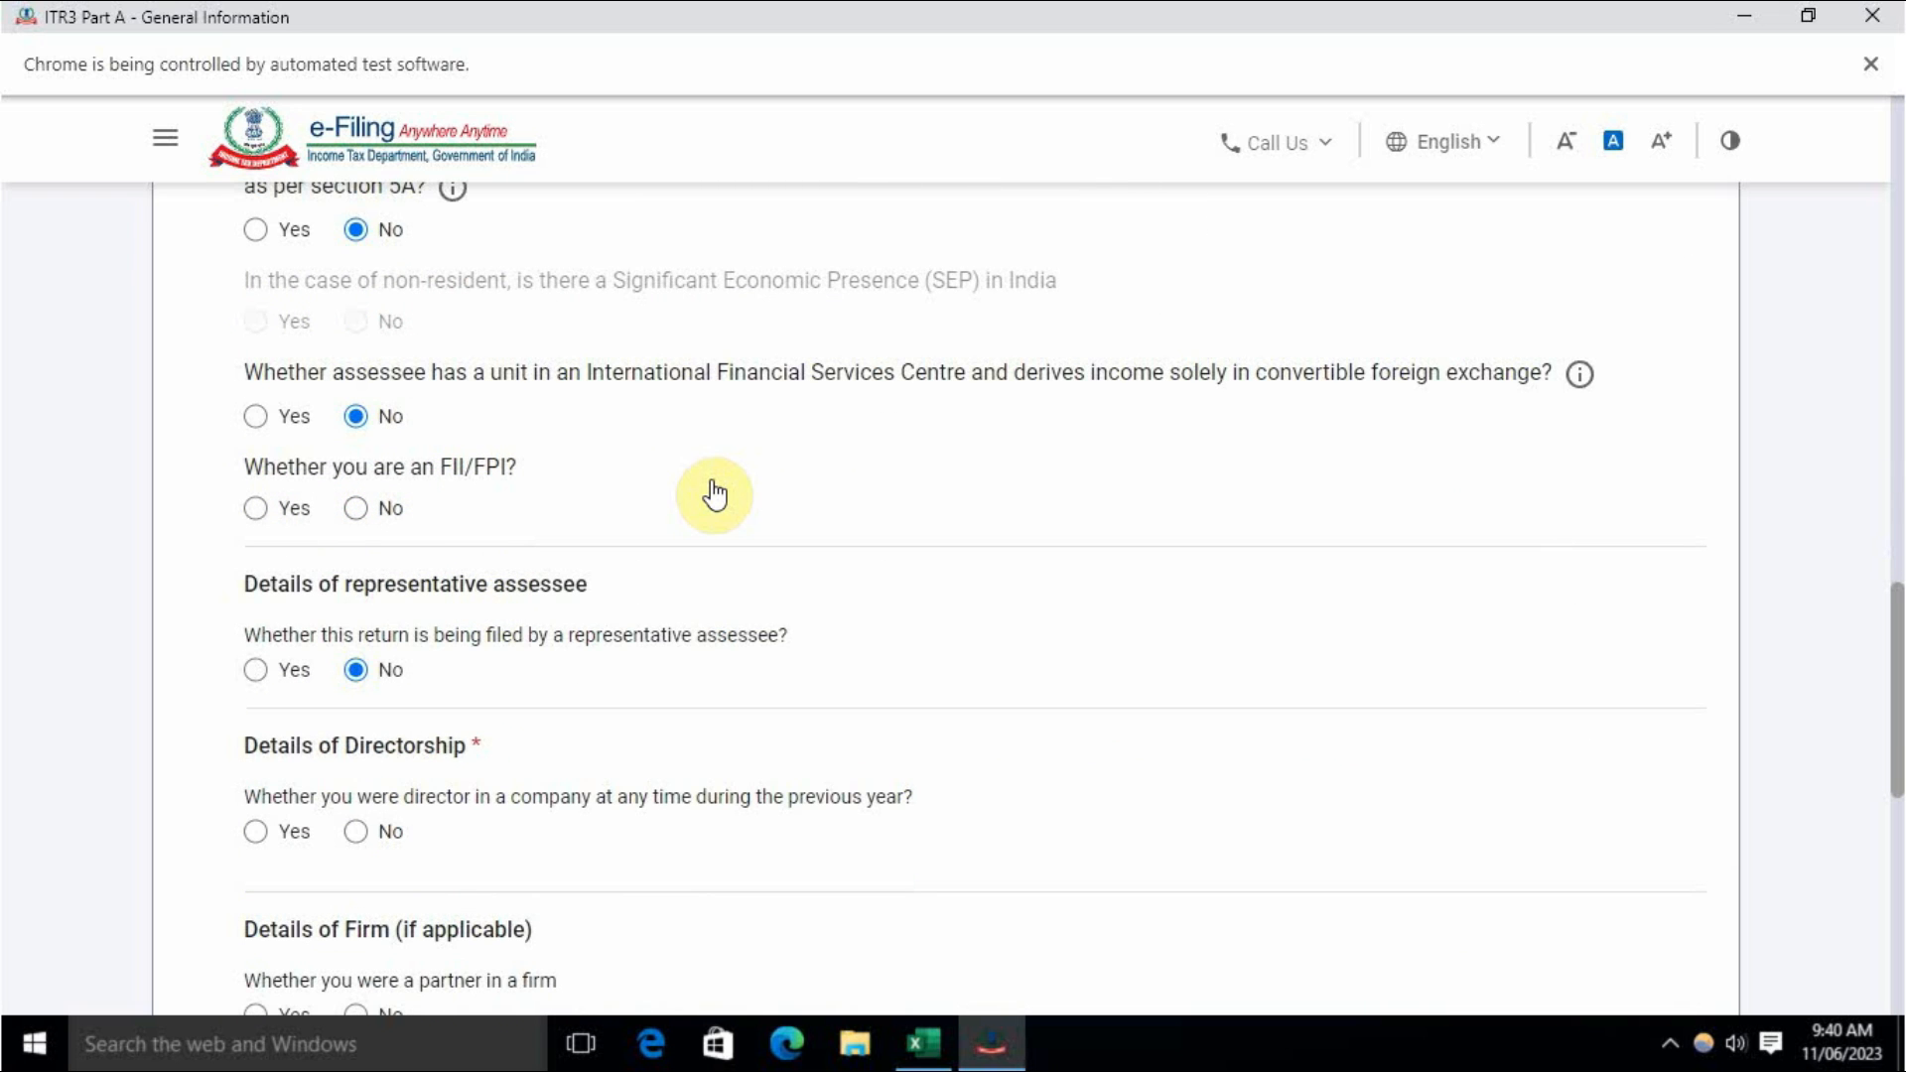
pyautogui.click(357, 509)
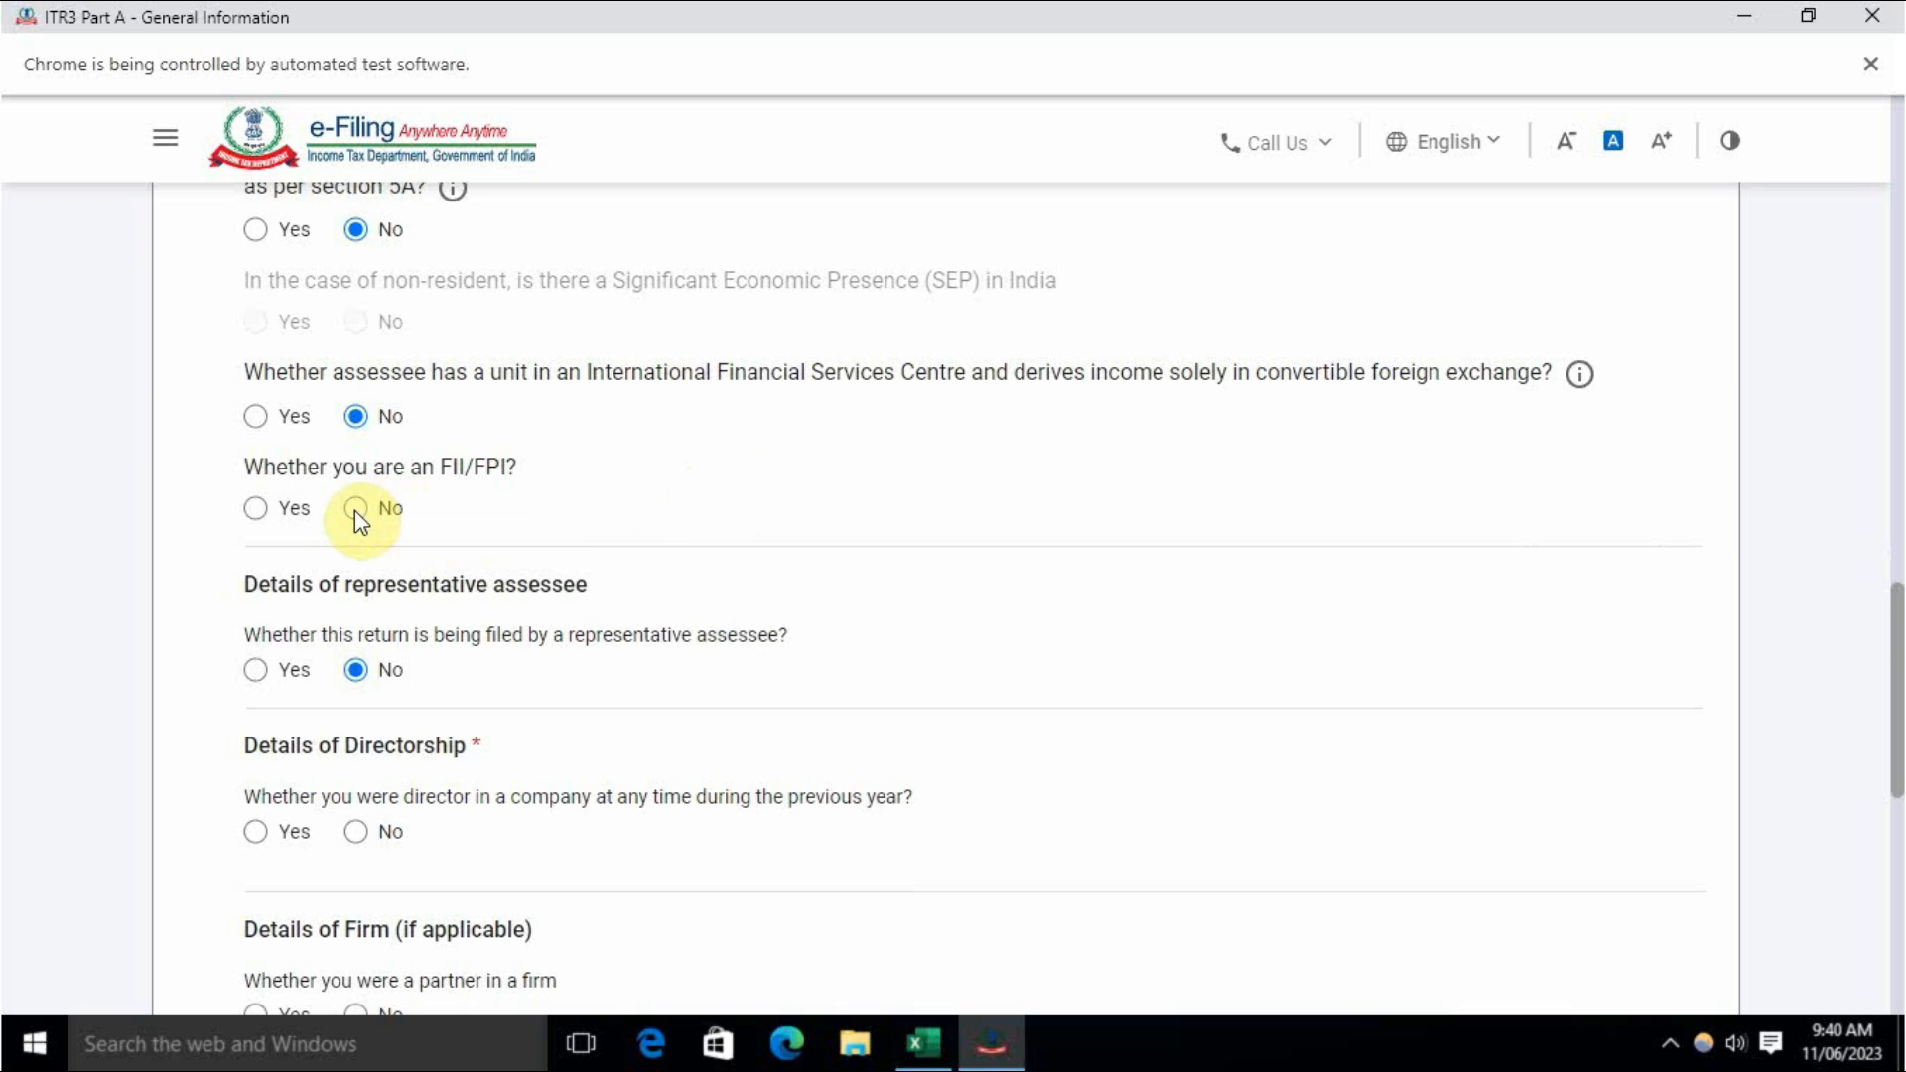
pyautogui.scroll(-3, 498, 706)
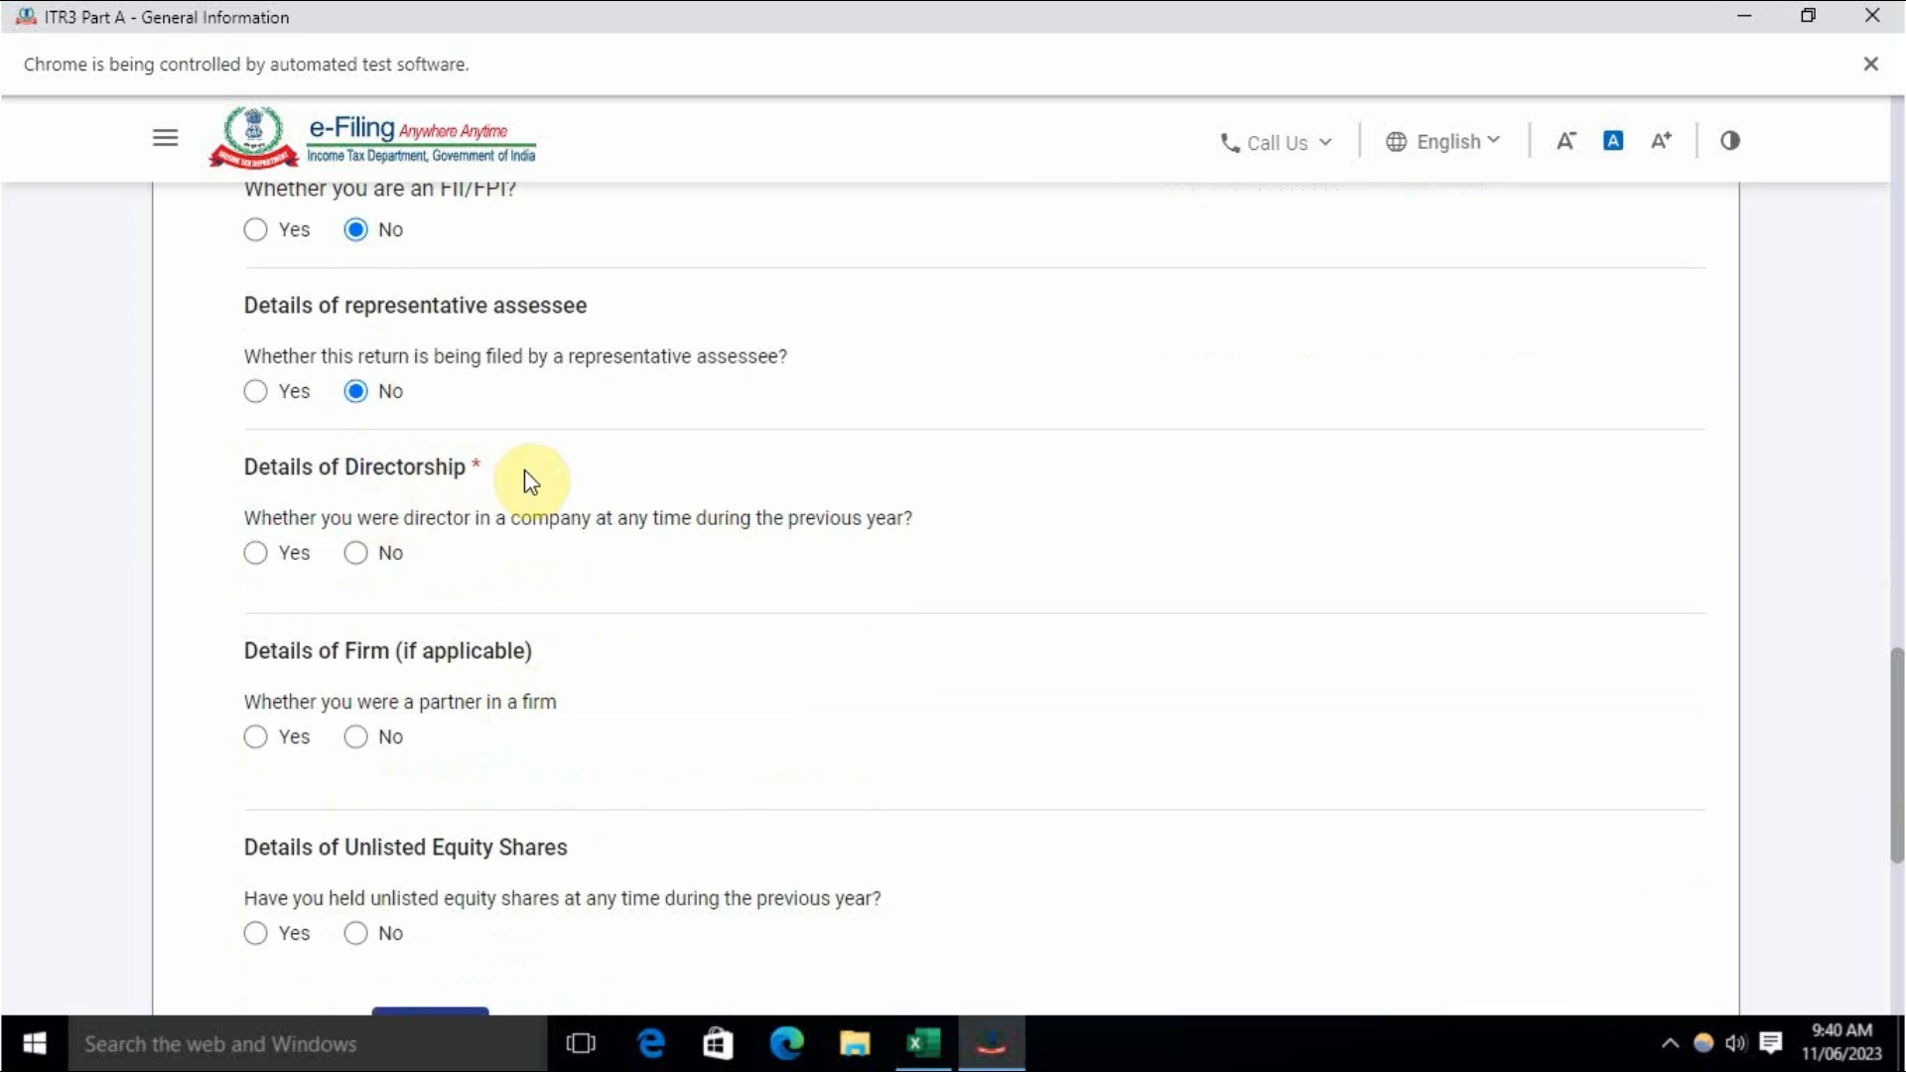
pyautogui.click(357, 552)
pyautogui.scroll(-3, 368, 556)
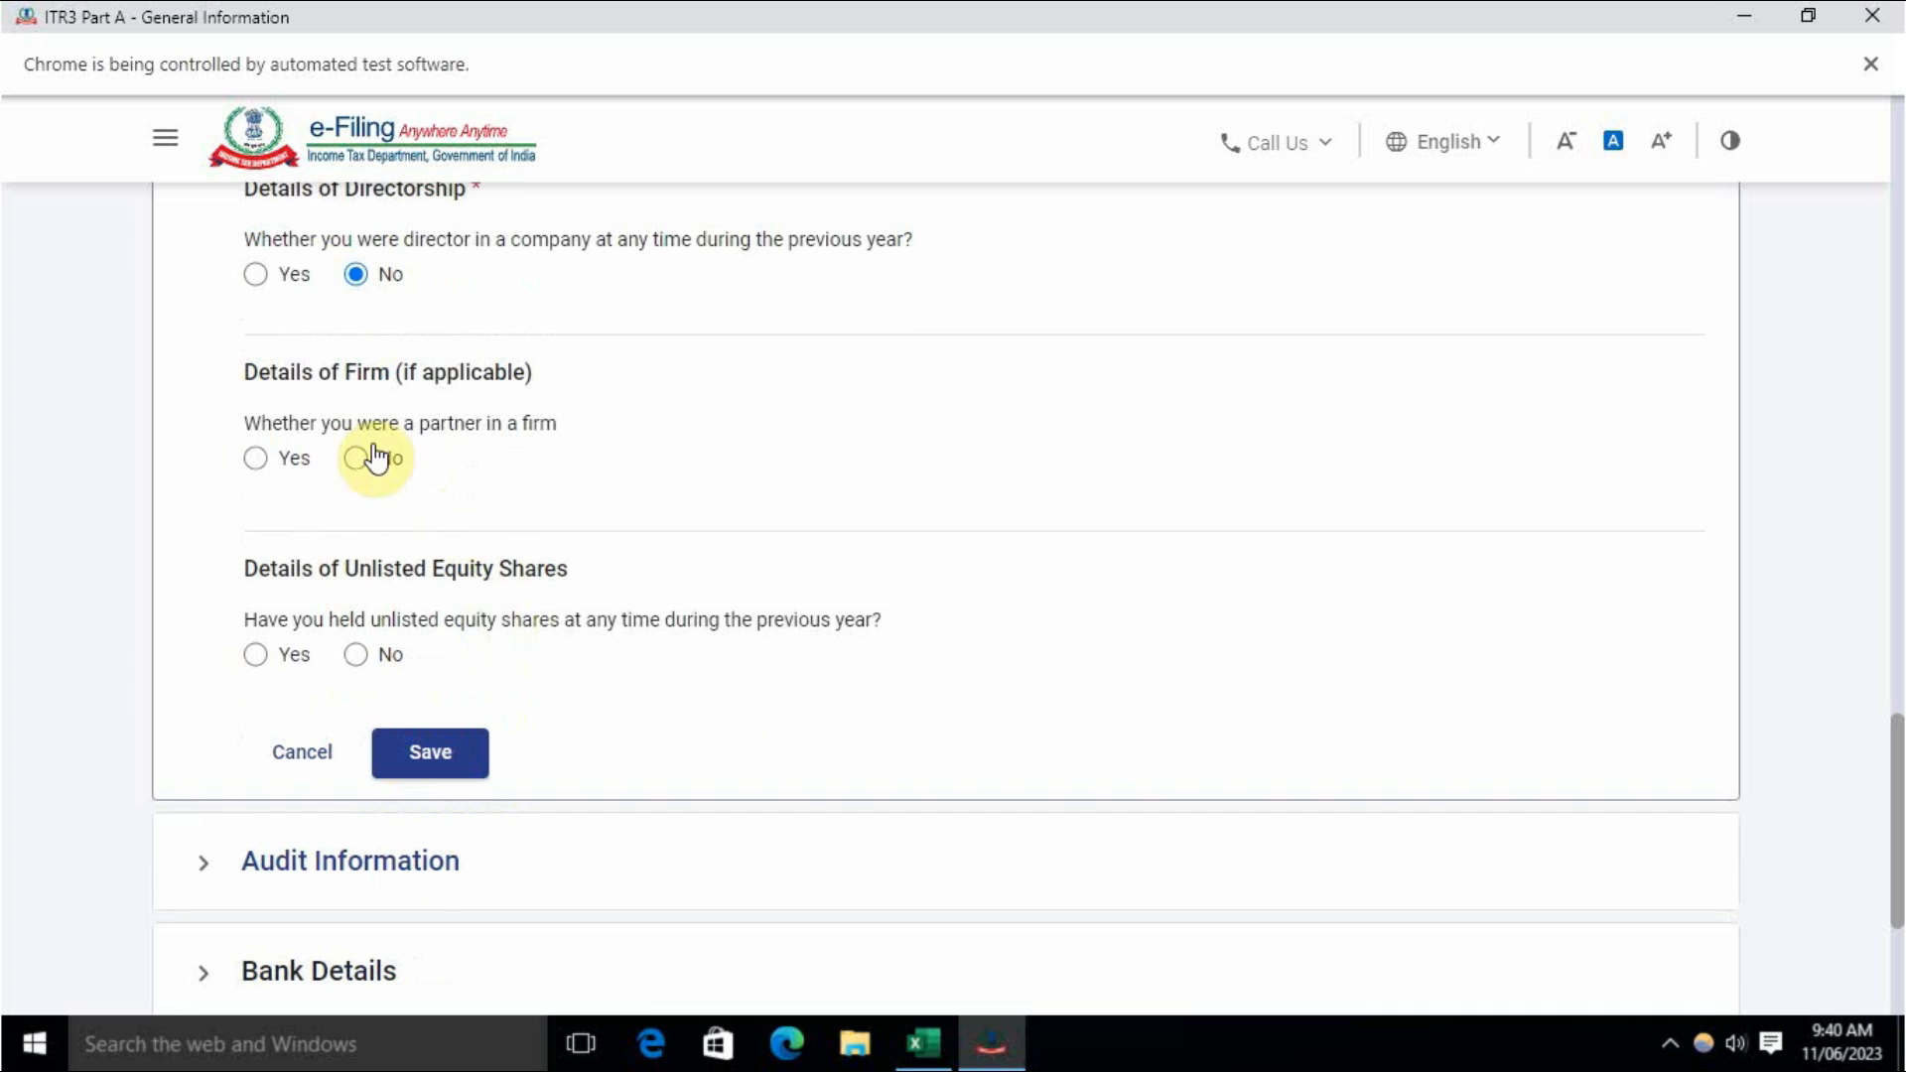
pyautogui.click(357, 458)
pyautogui.click(355, 655)
pyautogui.click(430, 760)
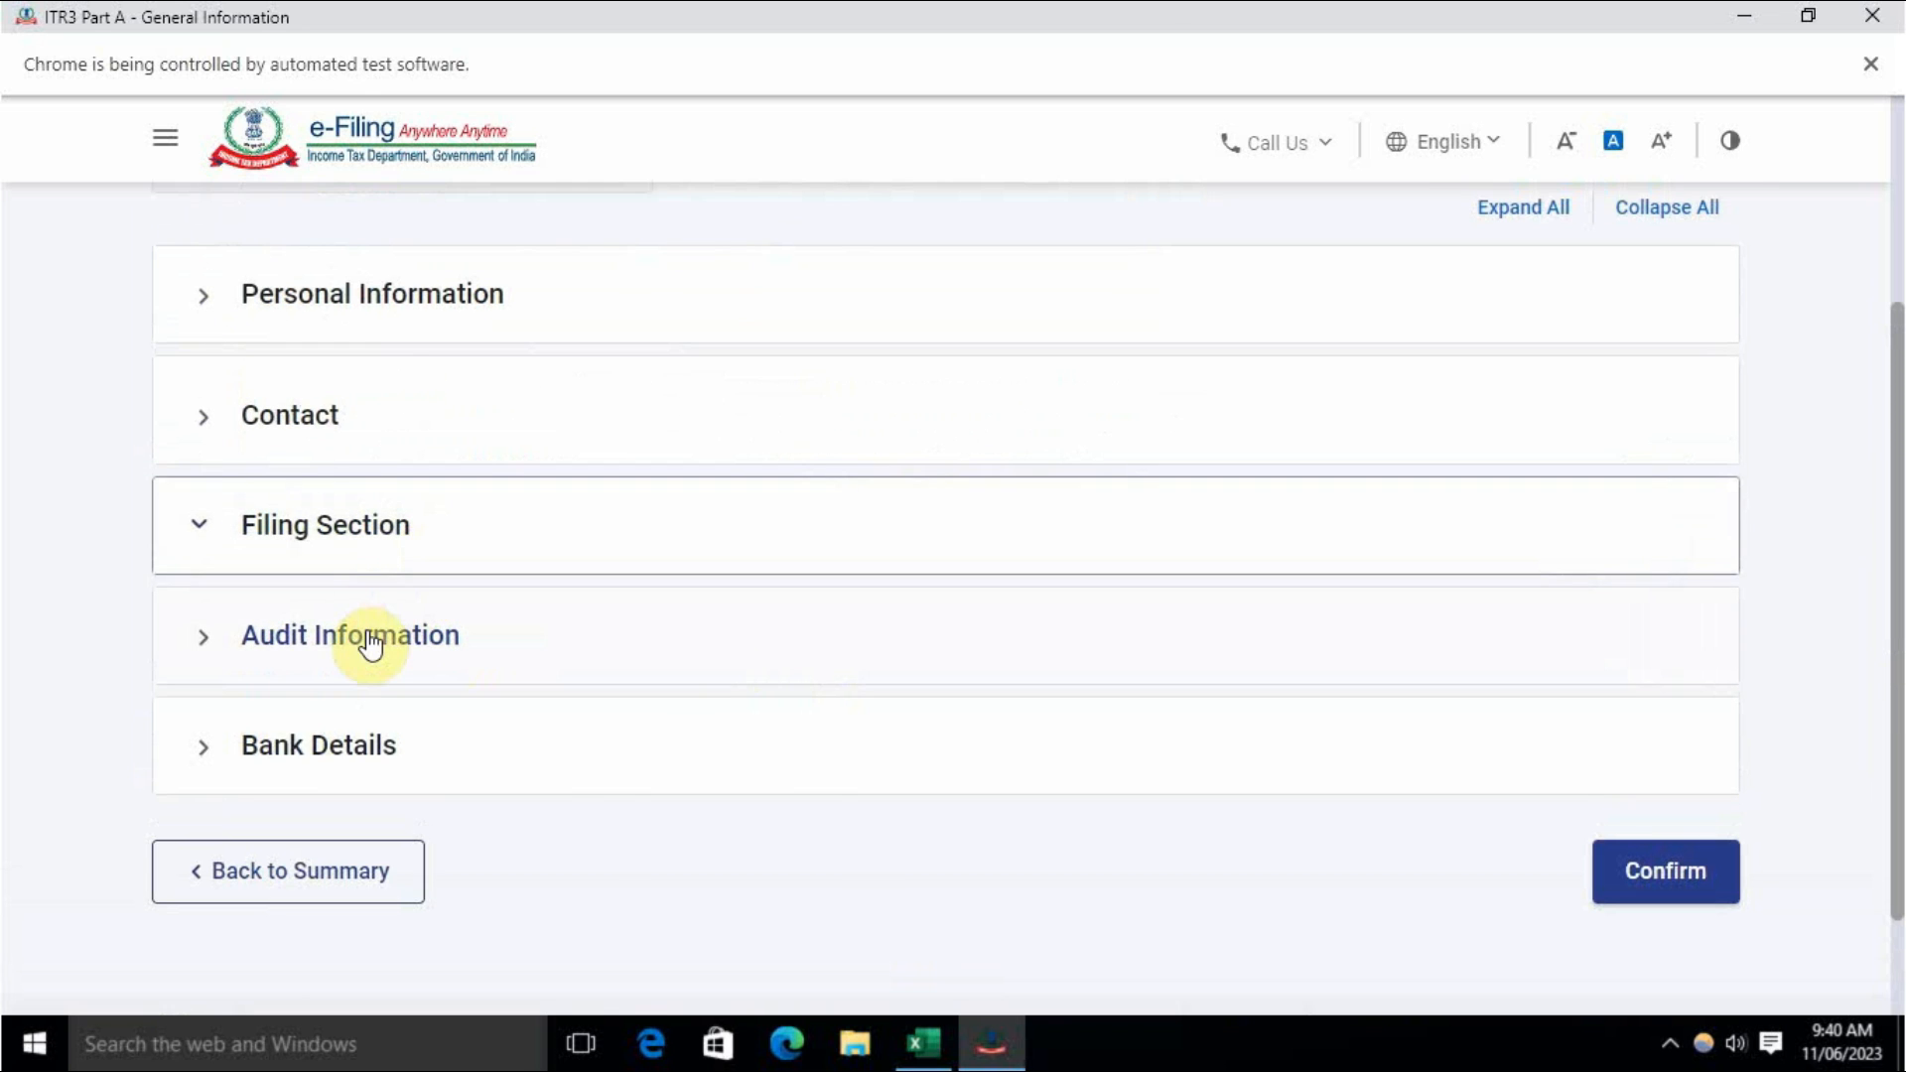
# Step: Expand the Audit Information section, and switch to the Balance sheet stock workbook in Excel to view the balance sheet
pyautogui.click(370, 635)
pyautogui.scroll(-3, 596, 700)
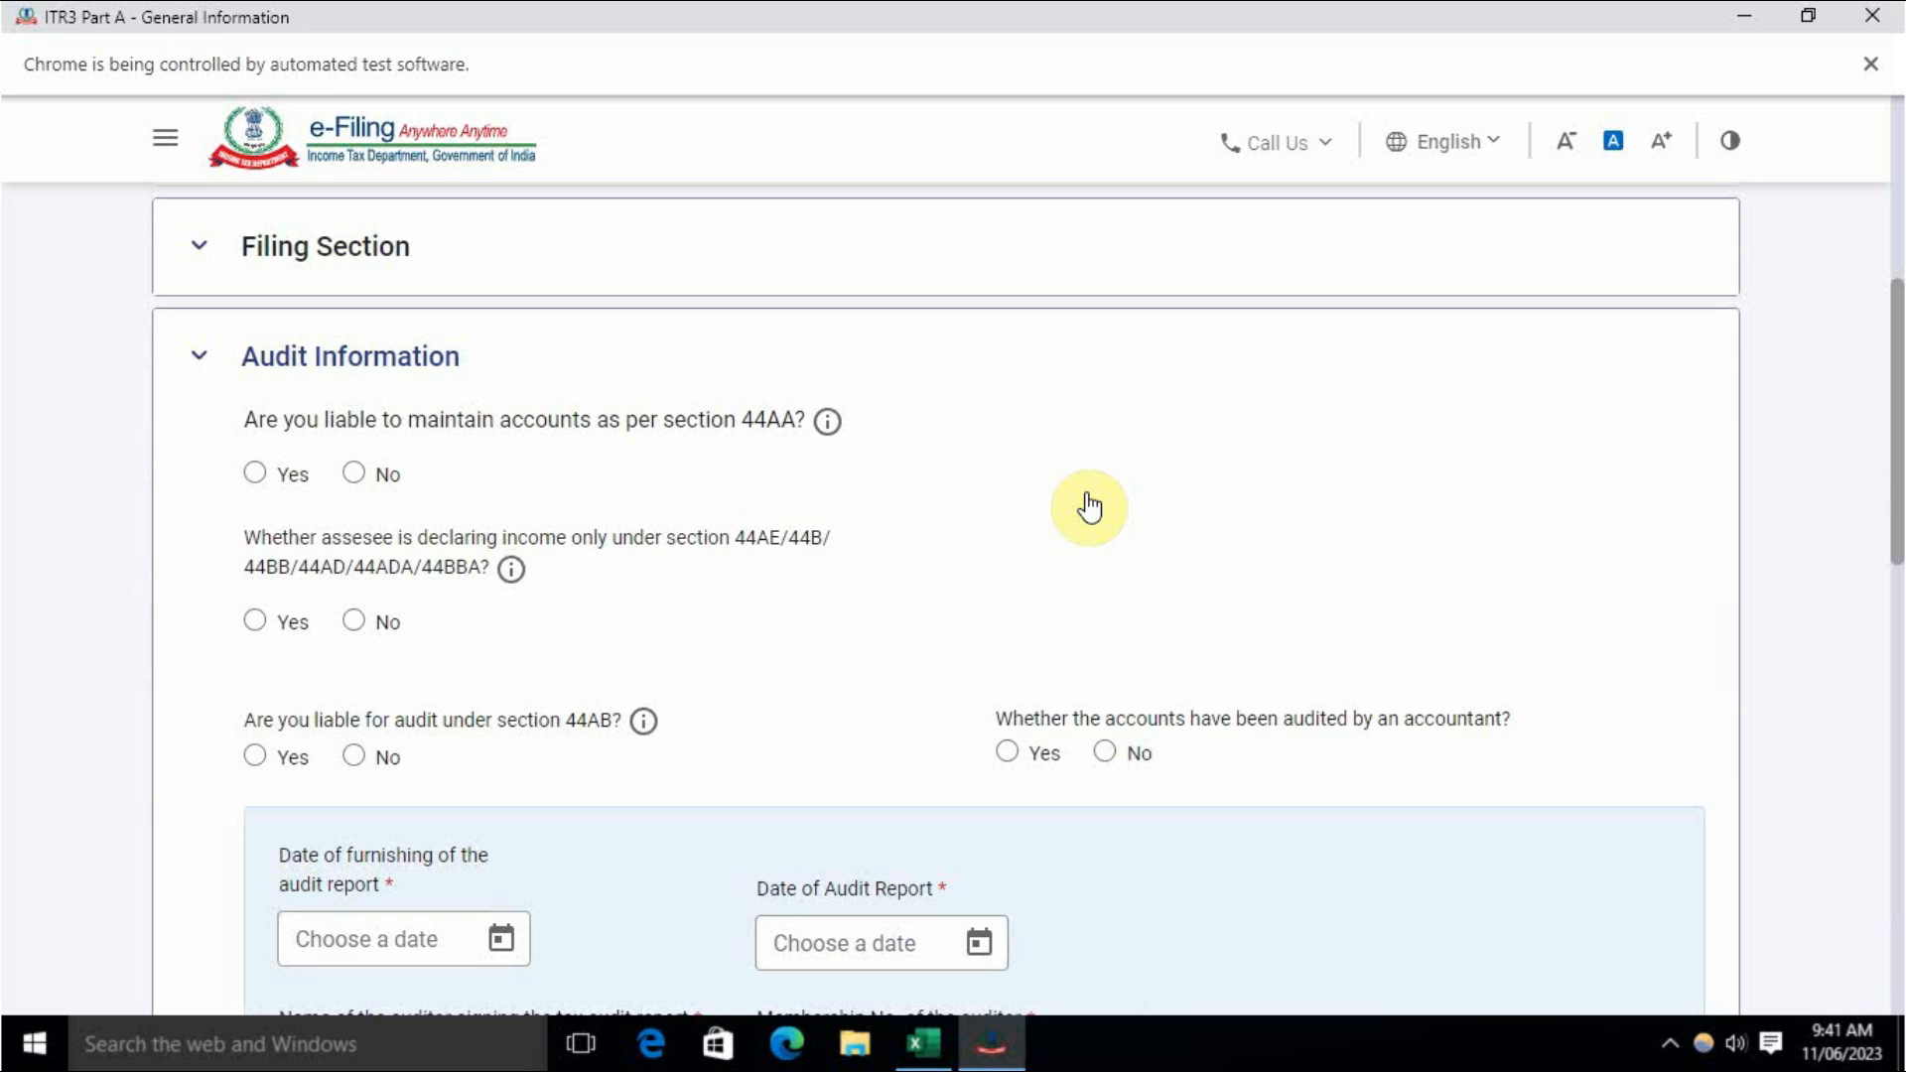
pyautogui.click(923, 1042)
pyautogui.click(789, 760)
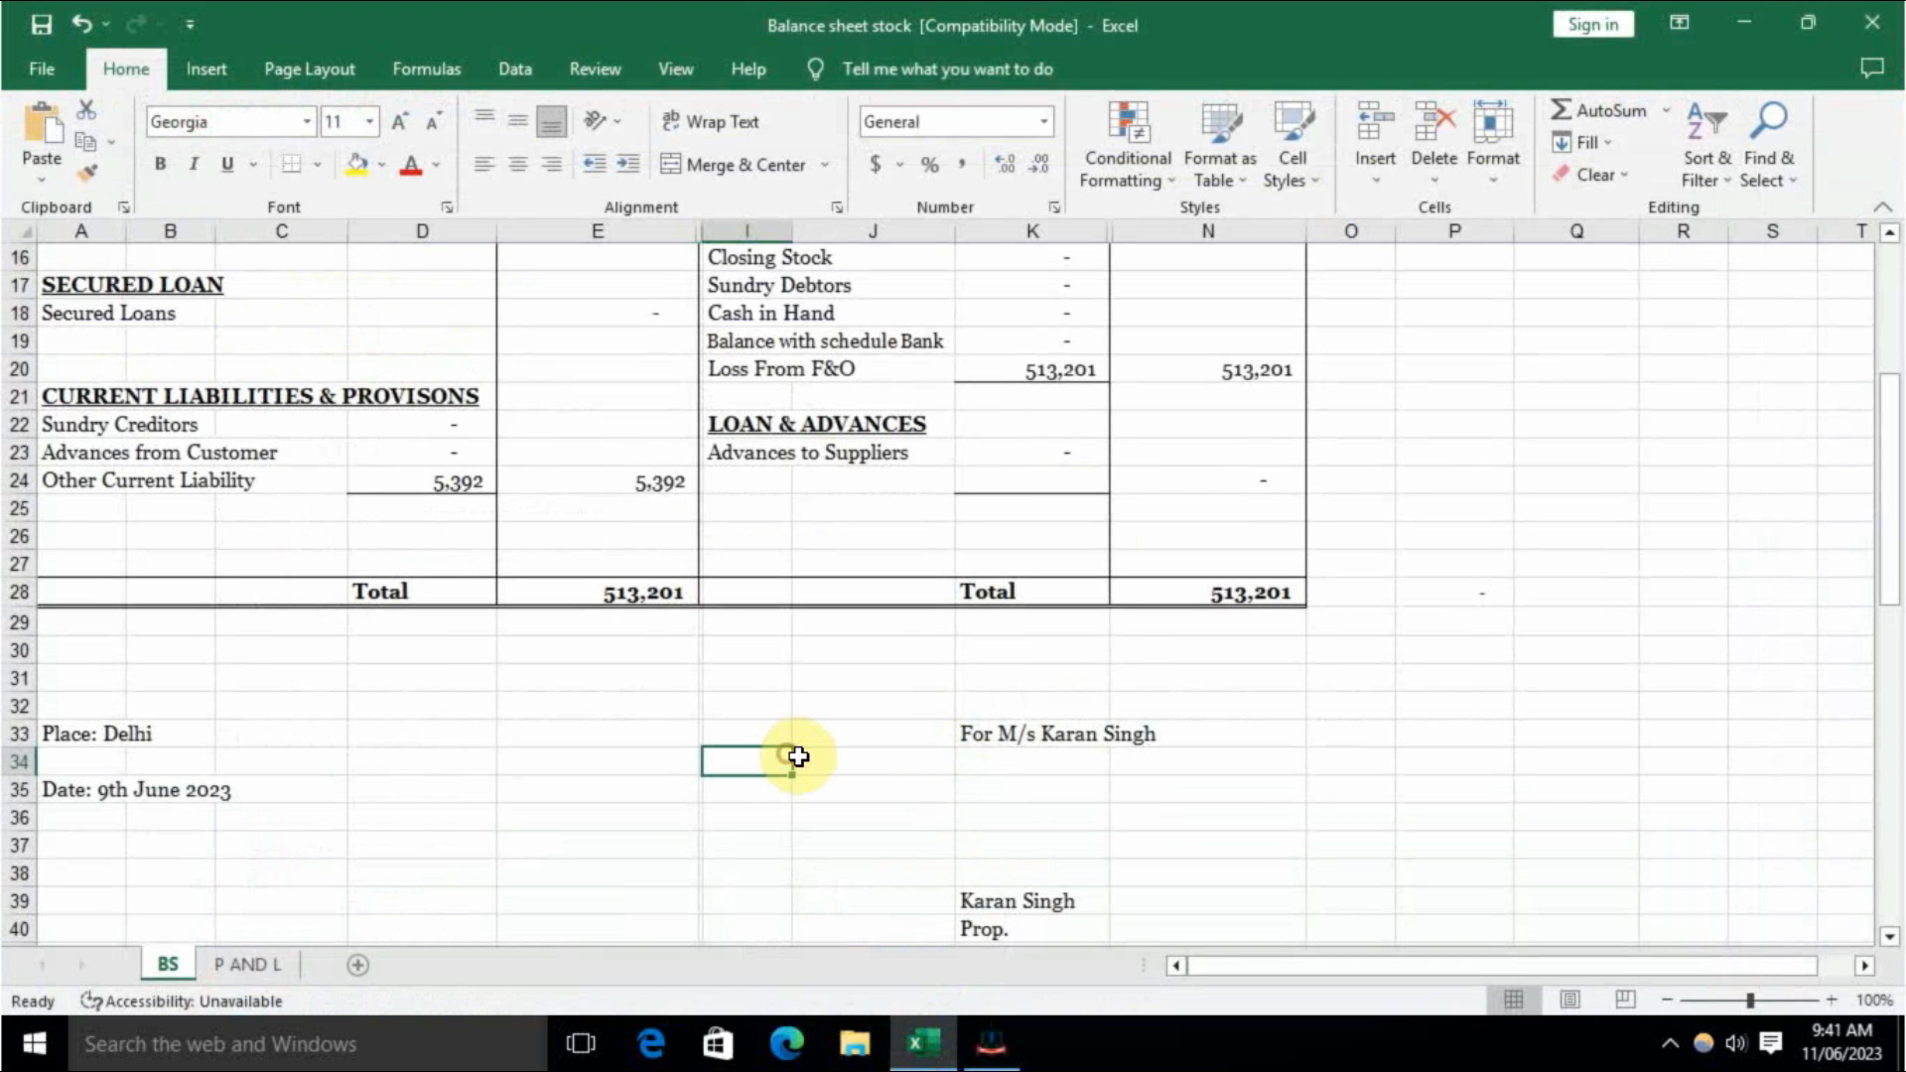
pyautogui.scroll(5, 798, 756)
pyautogui.click(1444, 497)
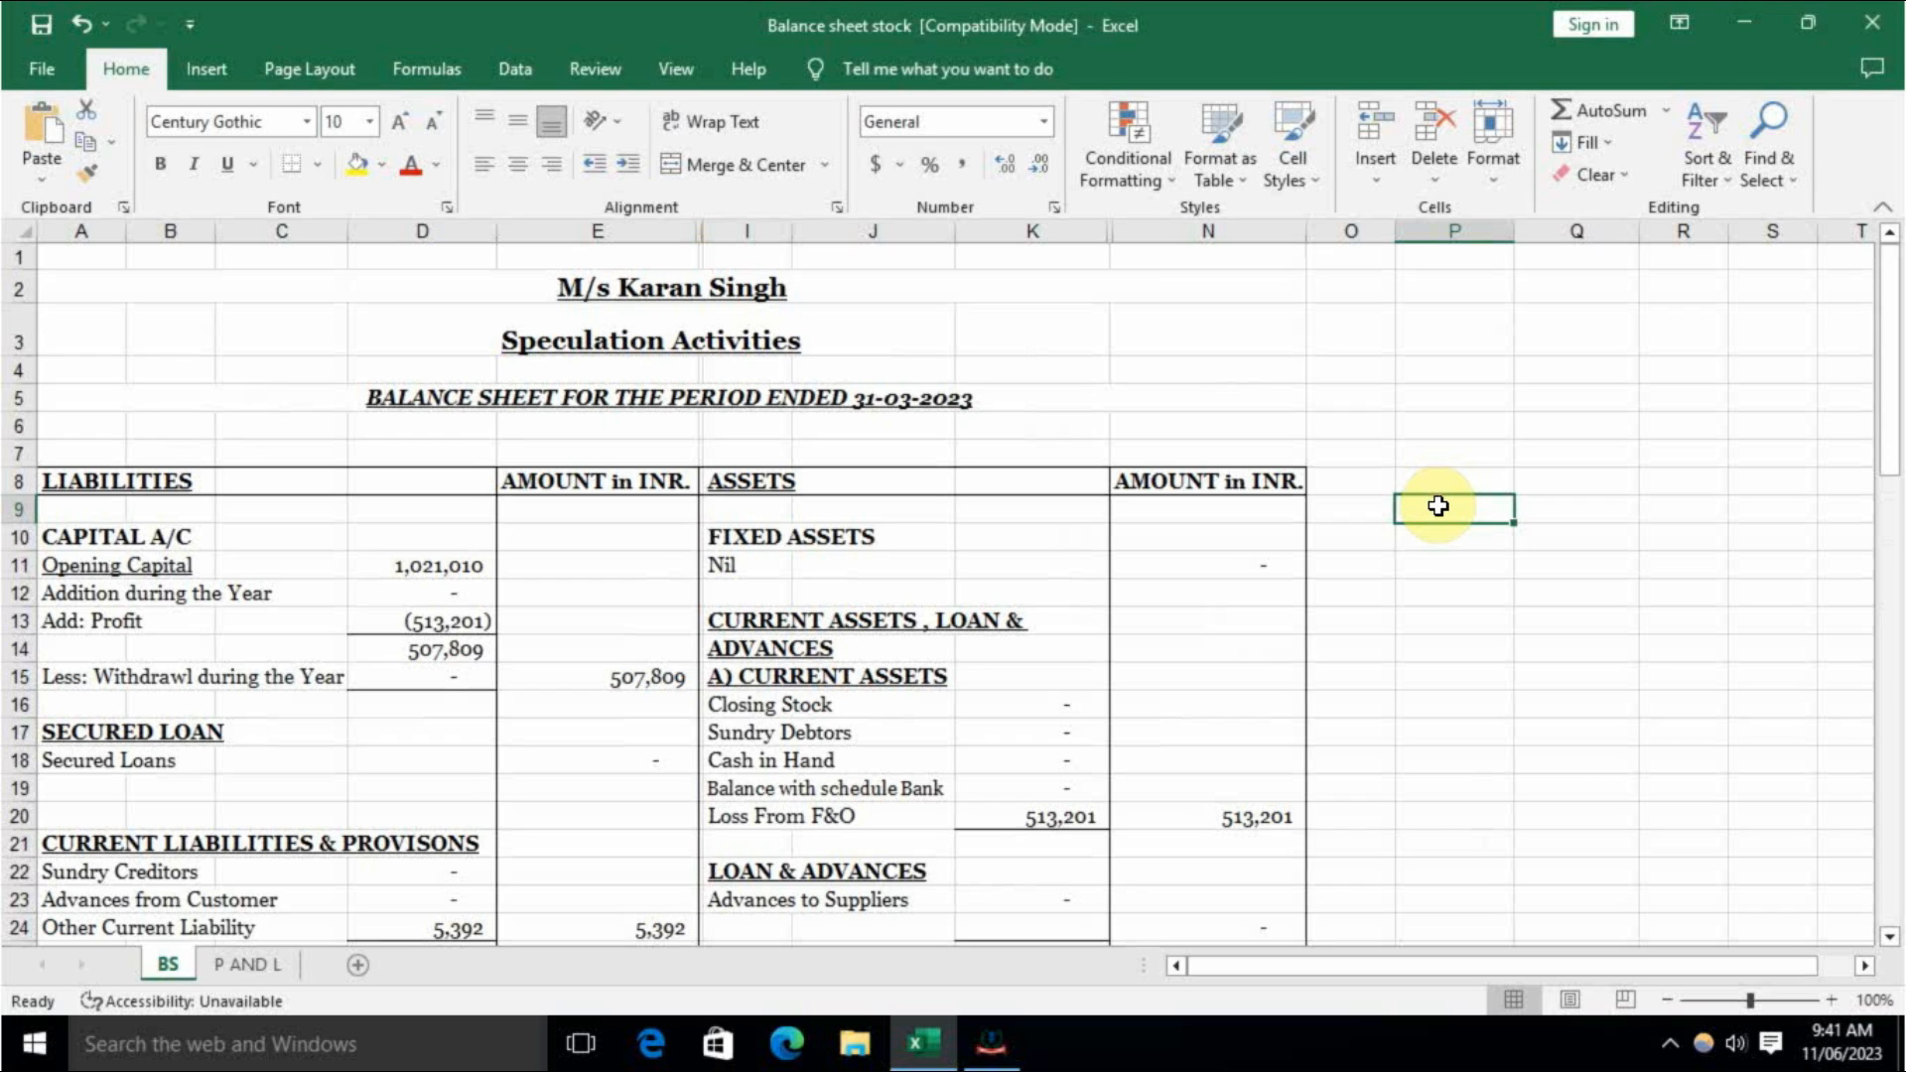
# Step: Examine the profit and loss account on the P AND L sheet alongside the balance sheet, and select the intraday turnover amount
pyautogui.click(248, 964)
pyautogui.click(967, 625)
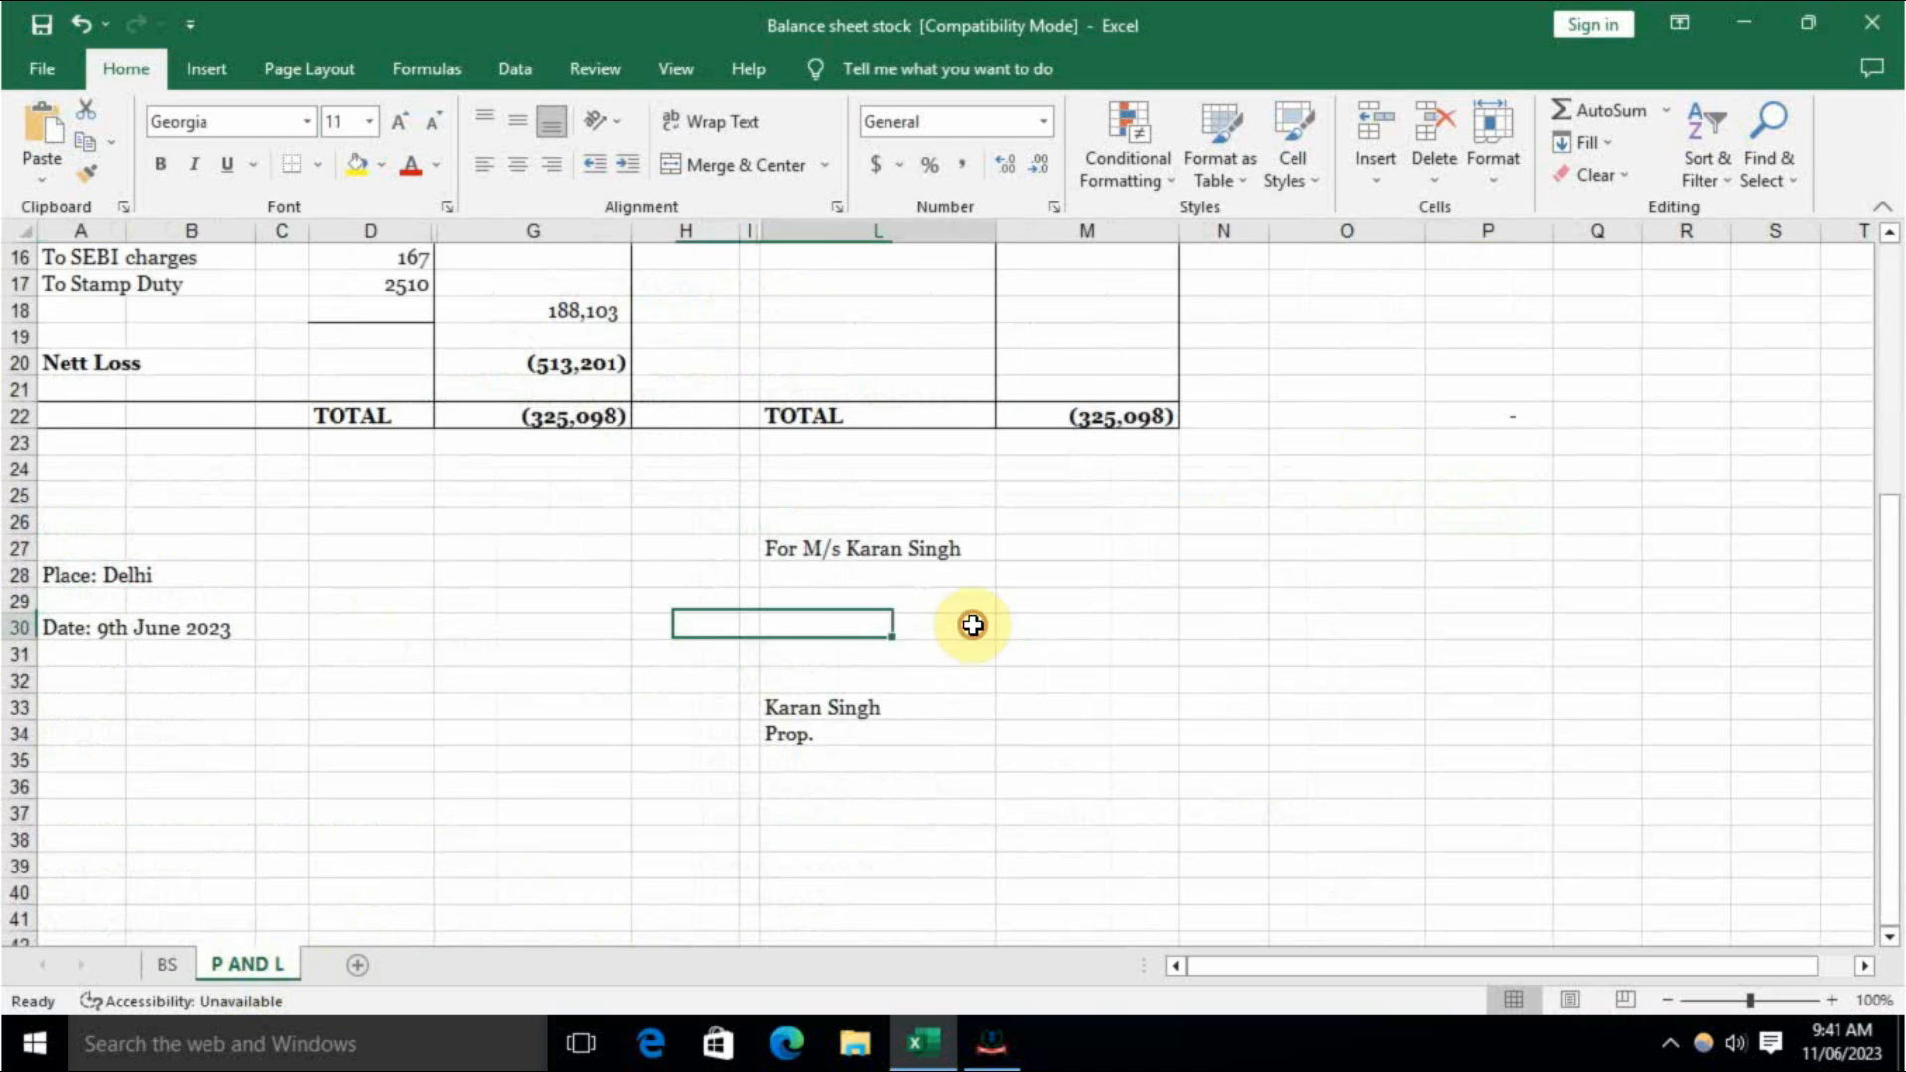
pyautogui.scroll(5, 1201, 625)
pyautogui.click(1236, 554)
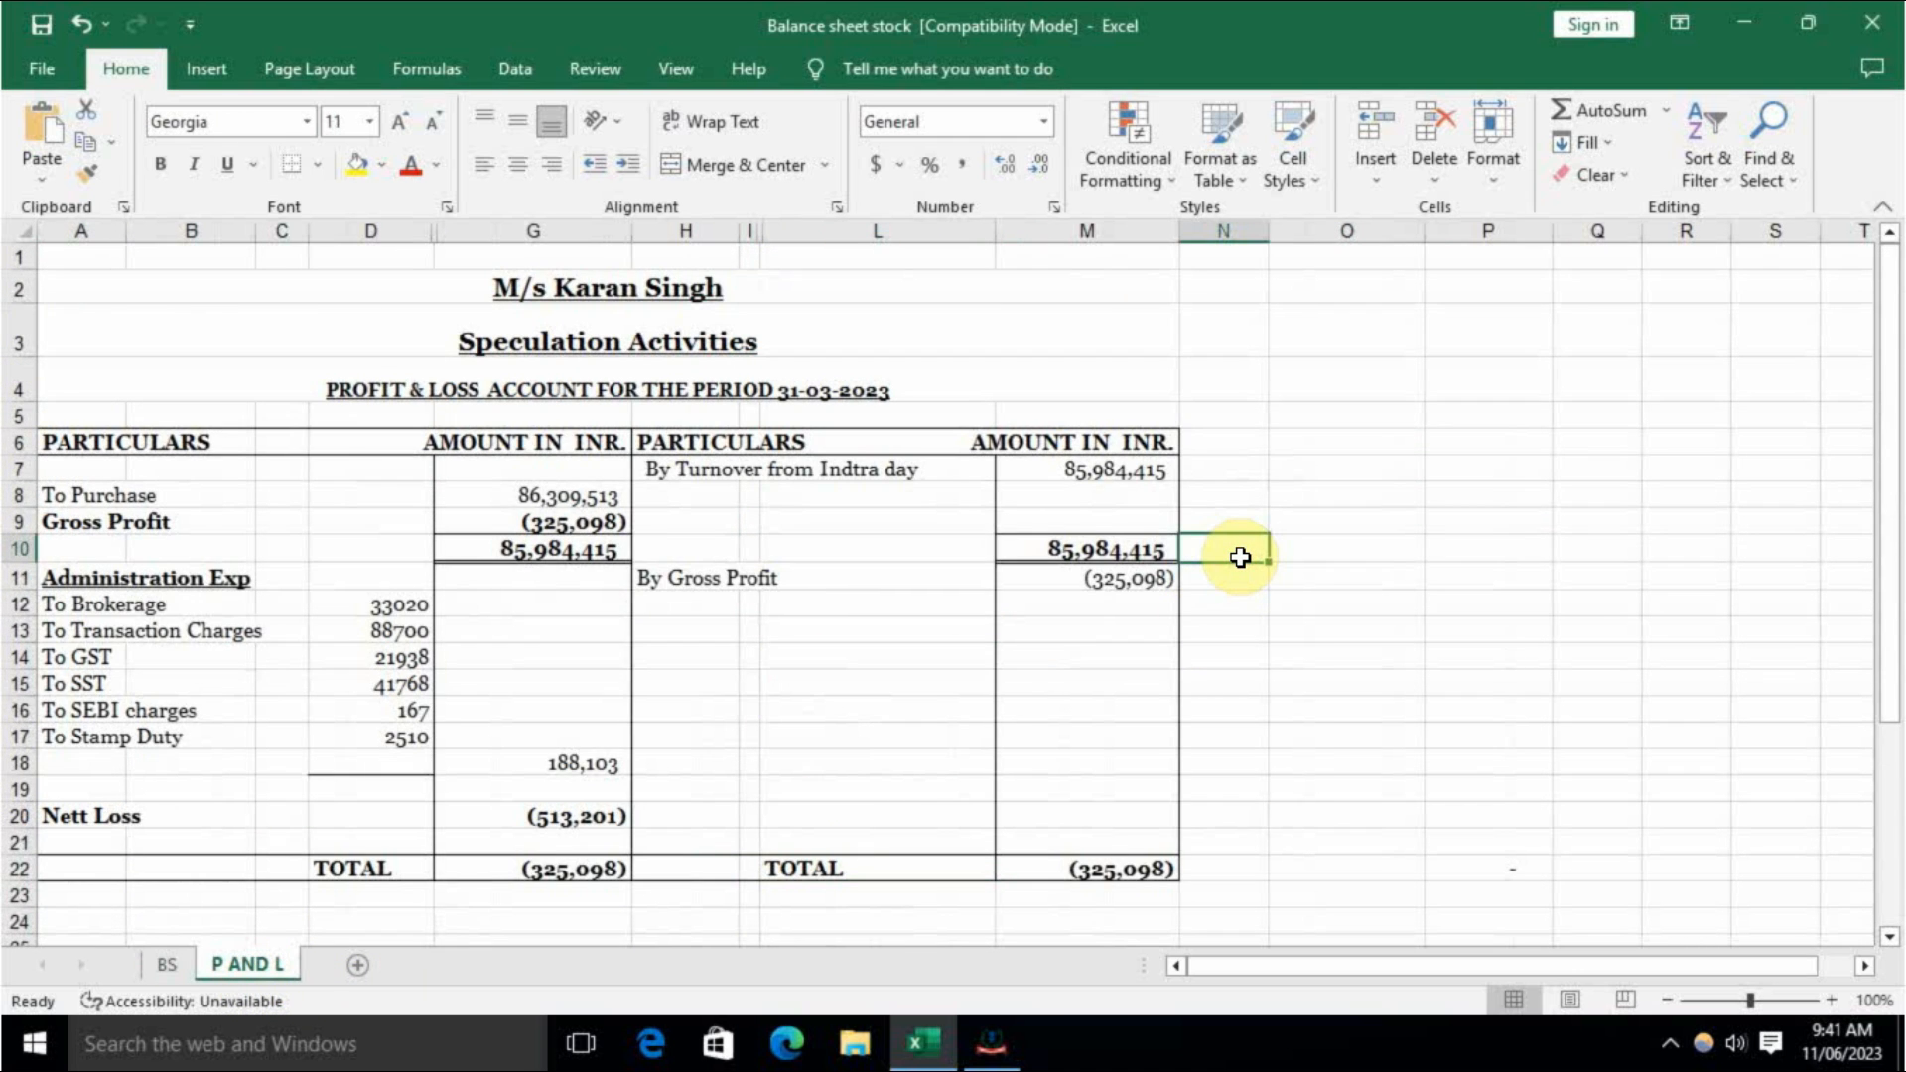
pyautogui.click(1301, 441)
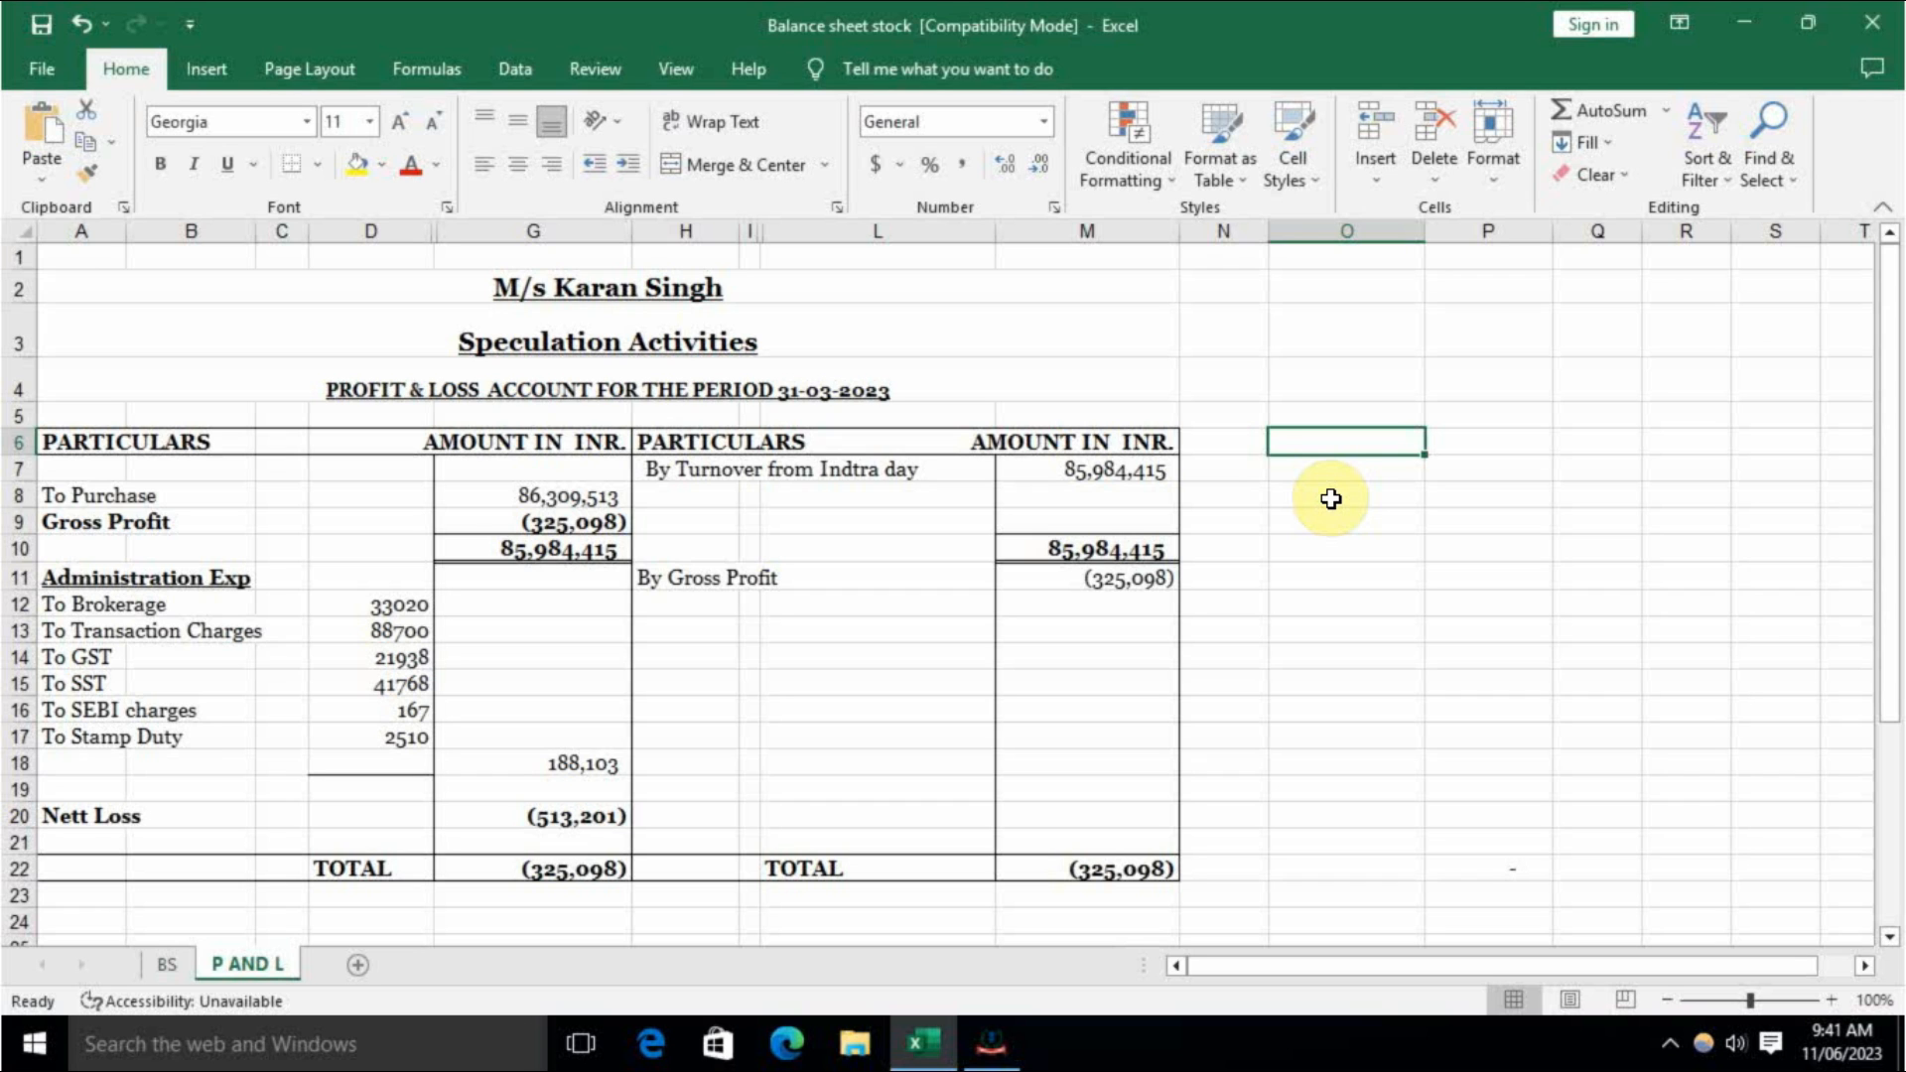
pyautogui.click(165, 964)
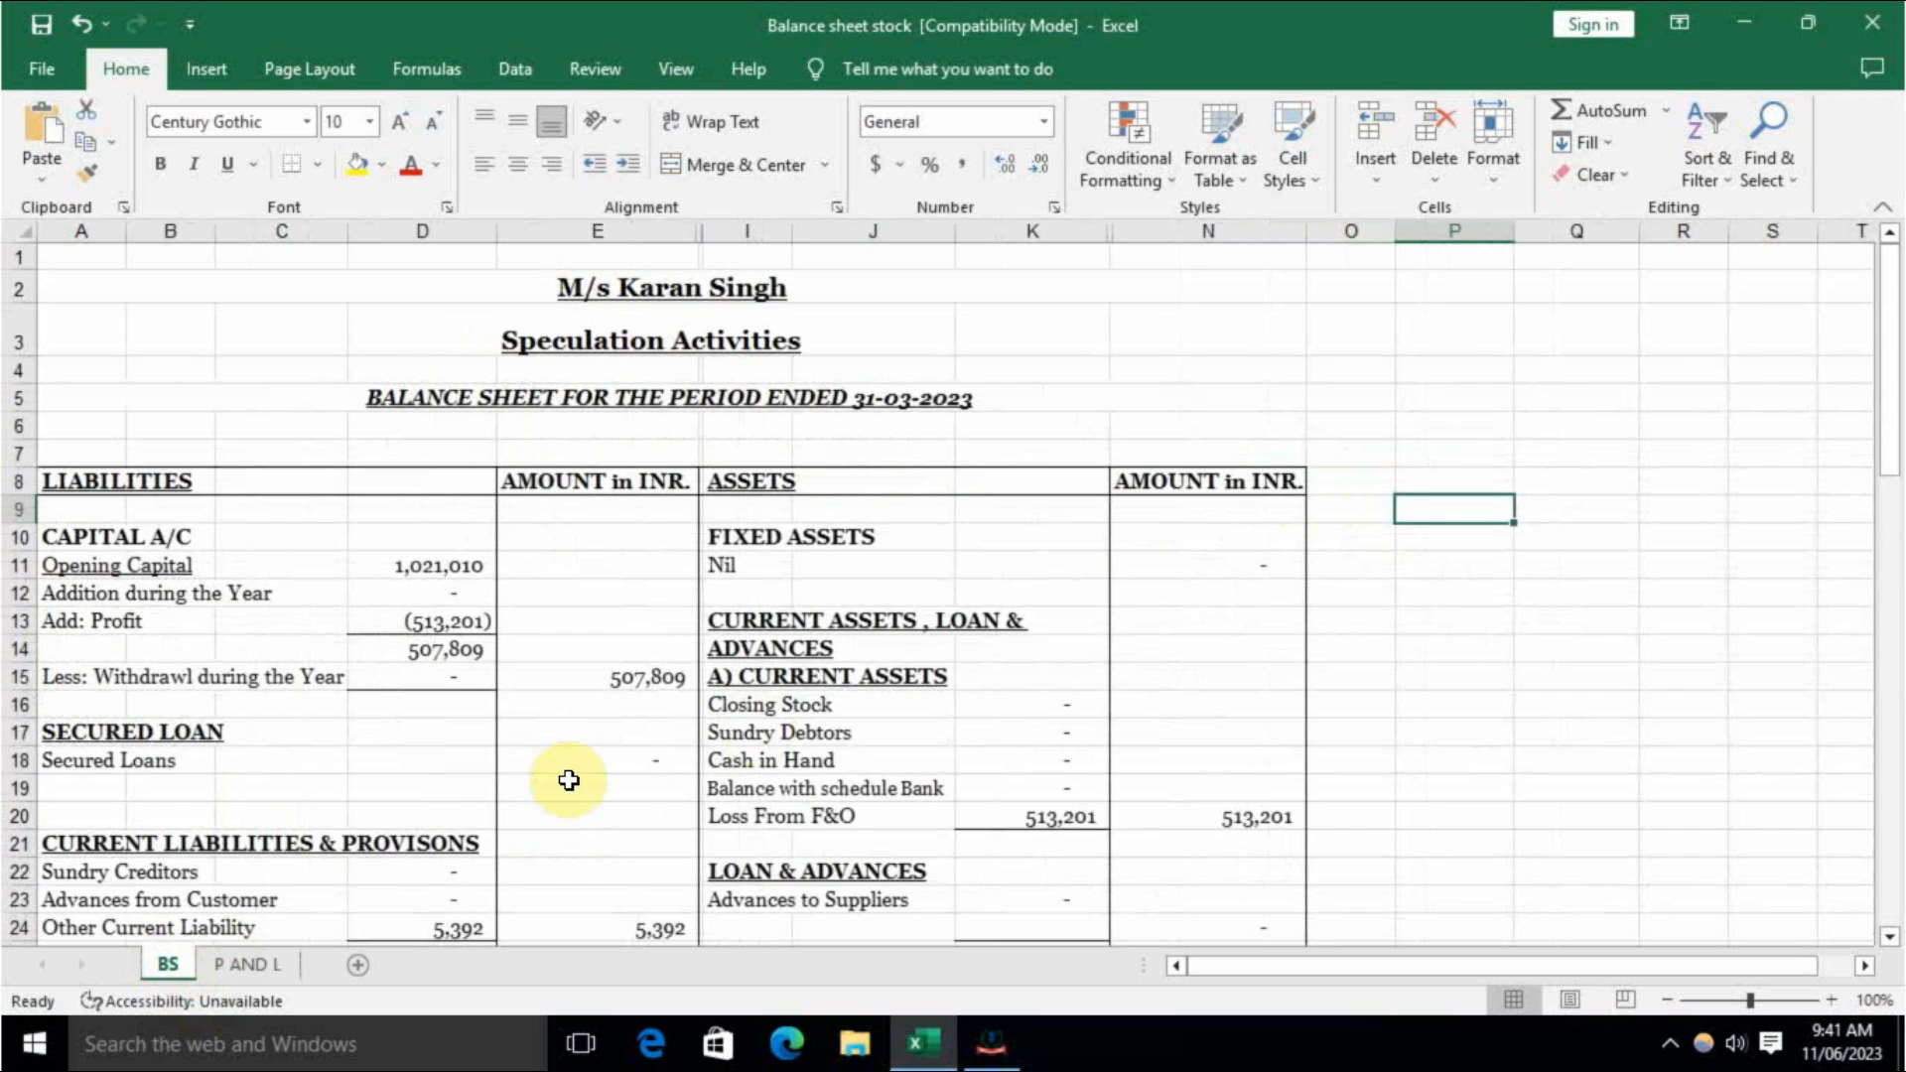
pyautogui.click(250, 965)
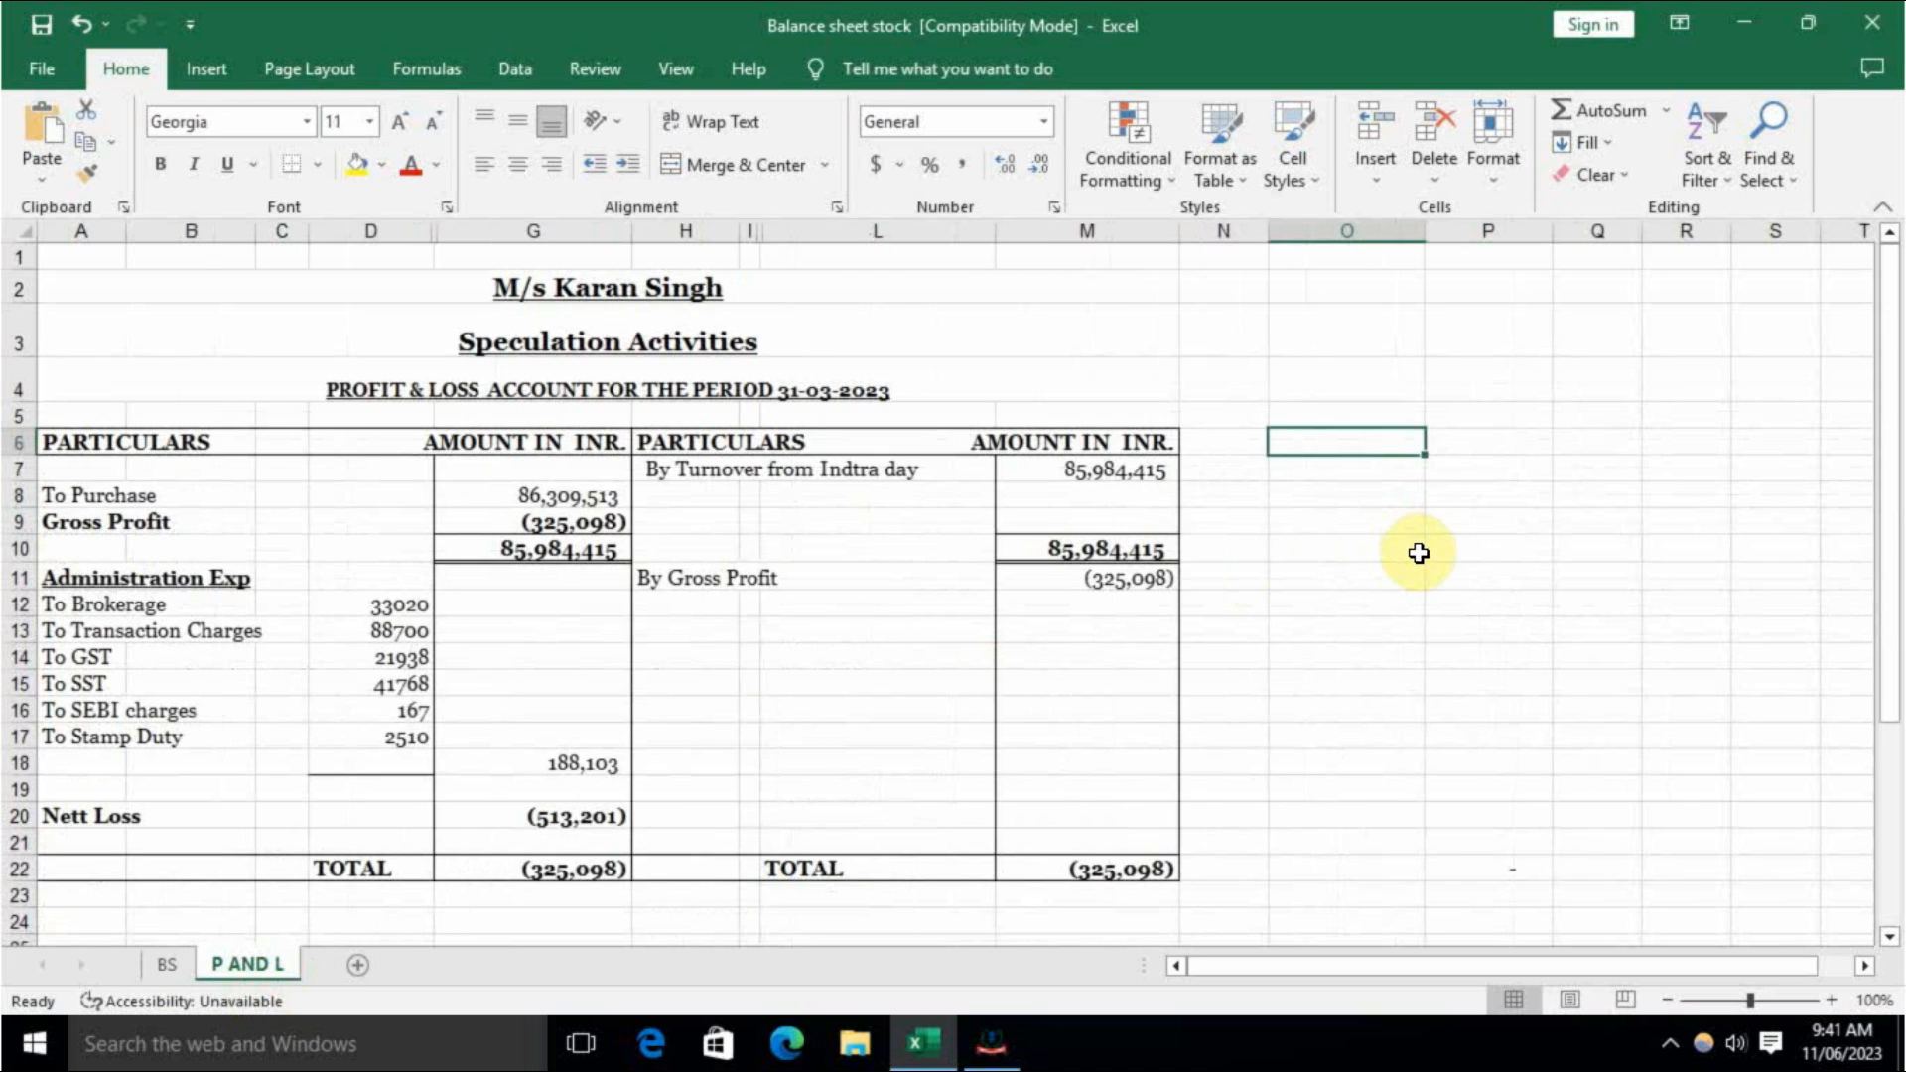
pyautogui.click(1087, 470)
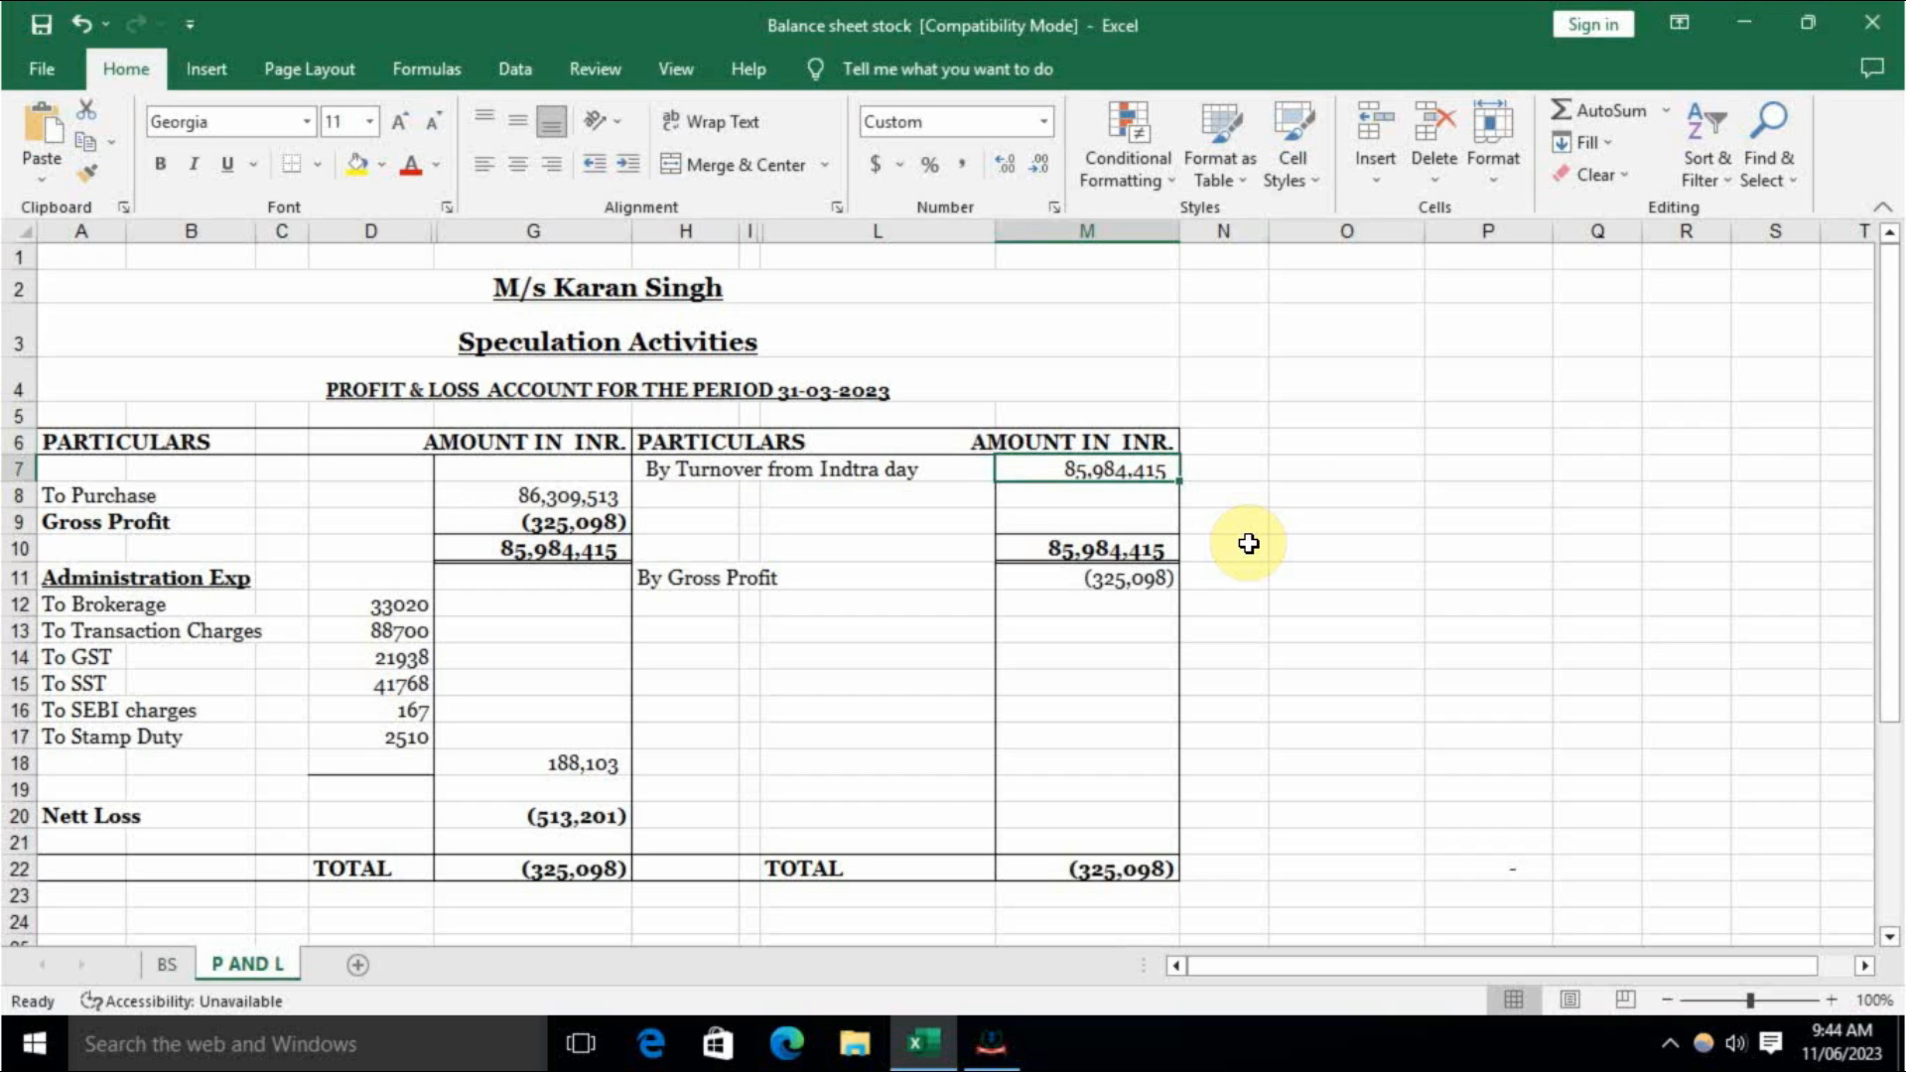
# Step: Examine the gross profit, each administration expense from brokerage to stamp duty, and the net loss in the profit and loss account
pyautogui.click(518, 526)
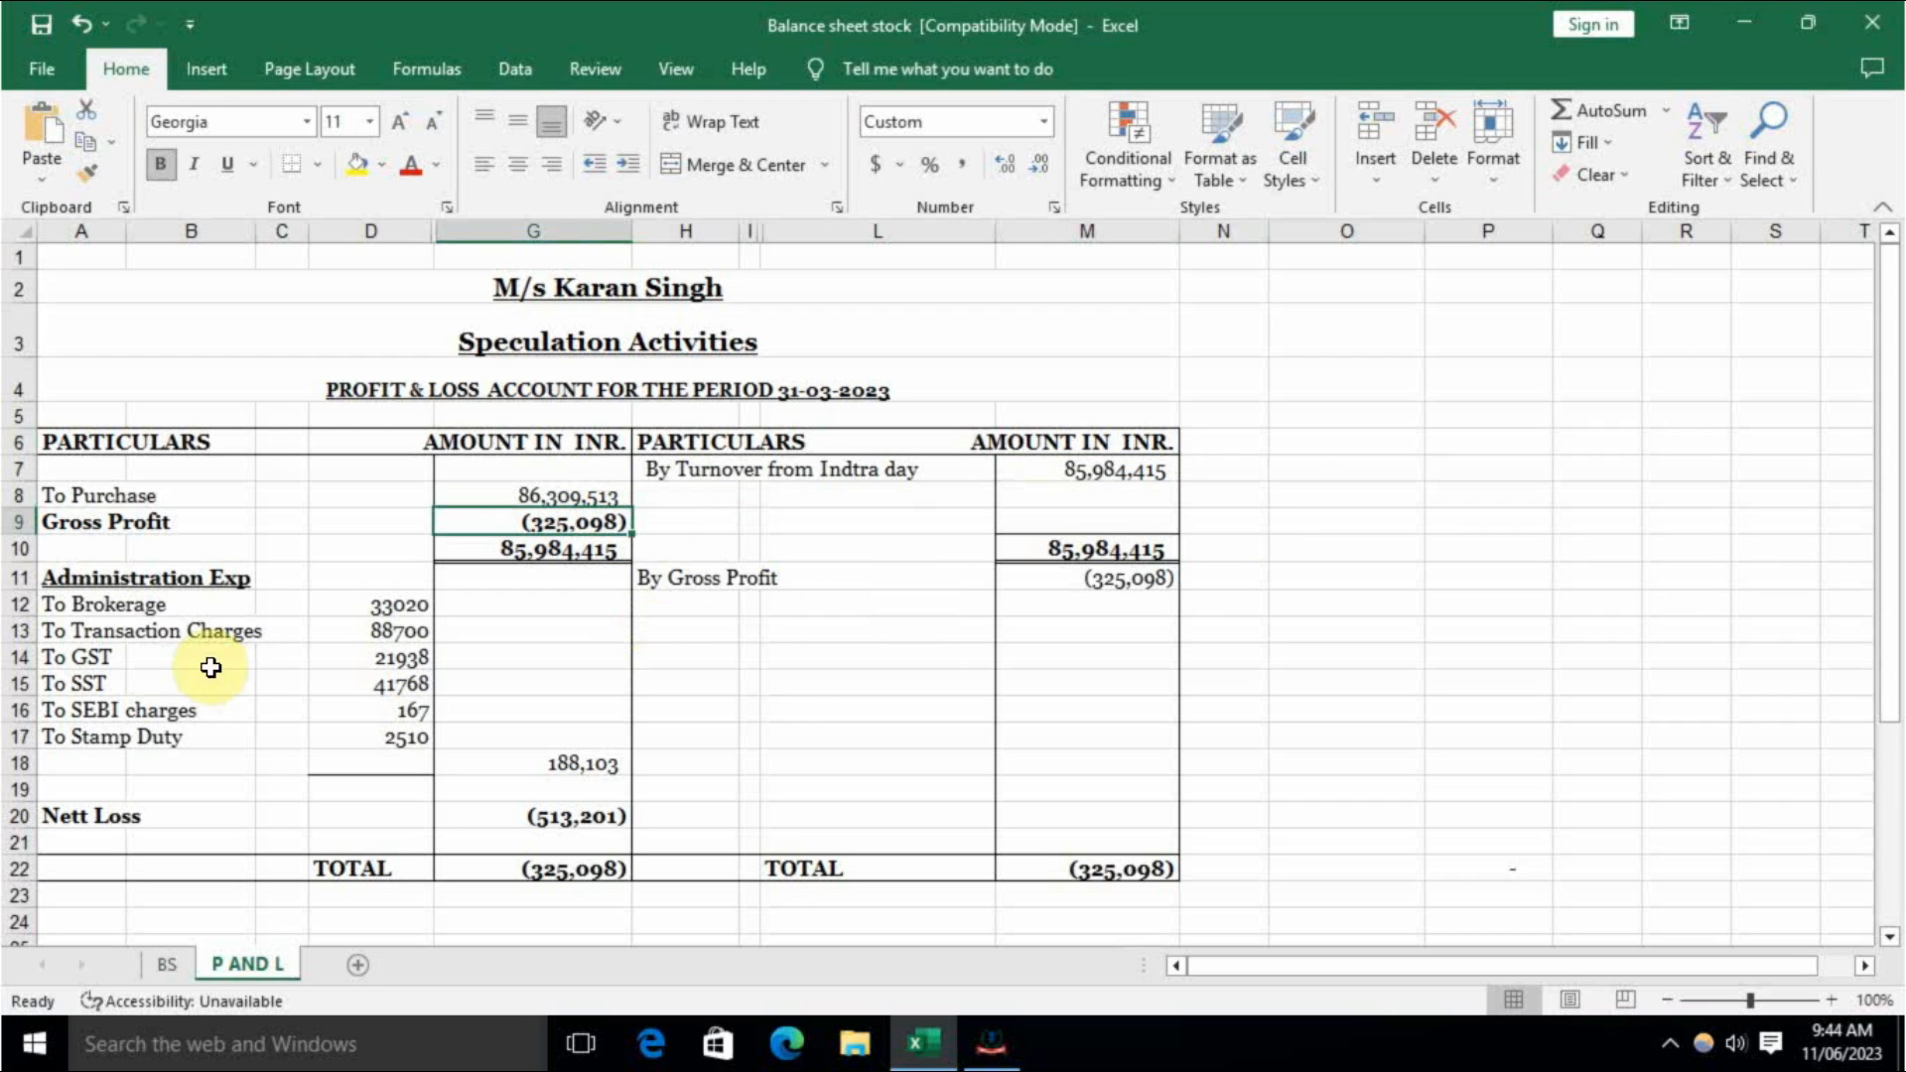
pyautogui.click(377, 594)
pyautogui.click(395, 629)
pyautogui.click(398, 658)
pyautogui.click(392, 681)
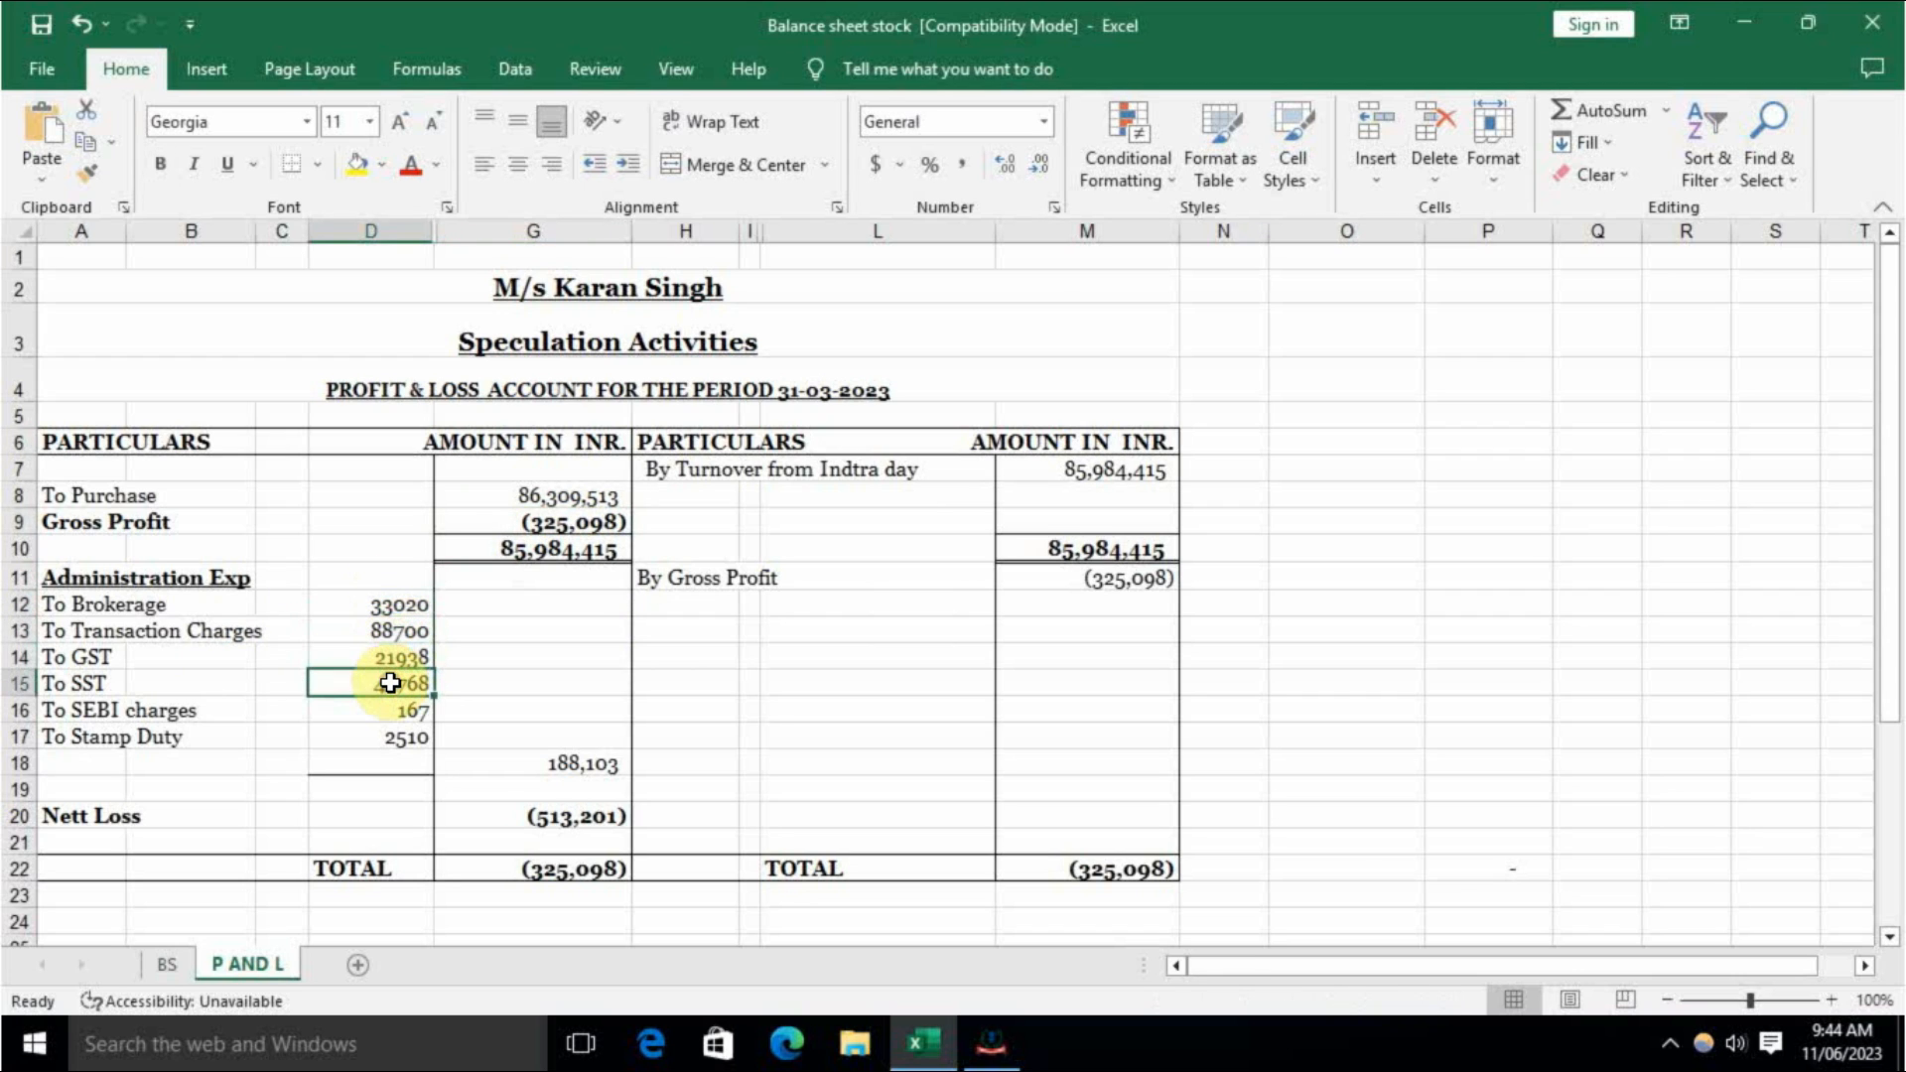
pyautogui.click(401, 710)
pyautogui.click(402, 736)
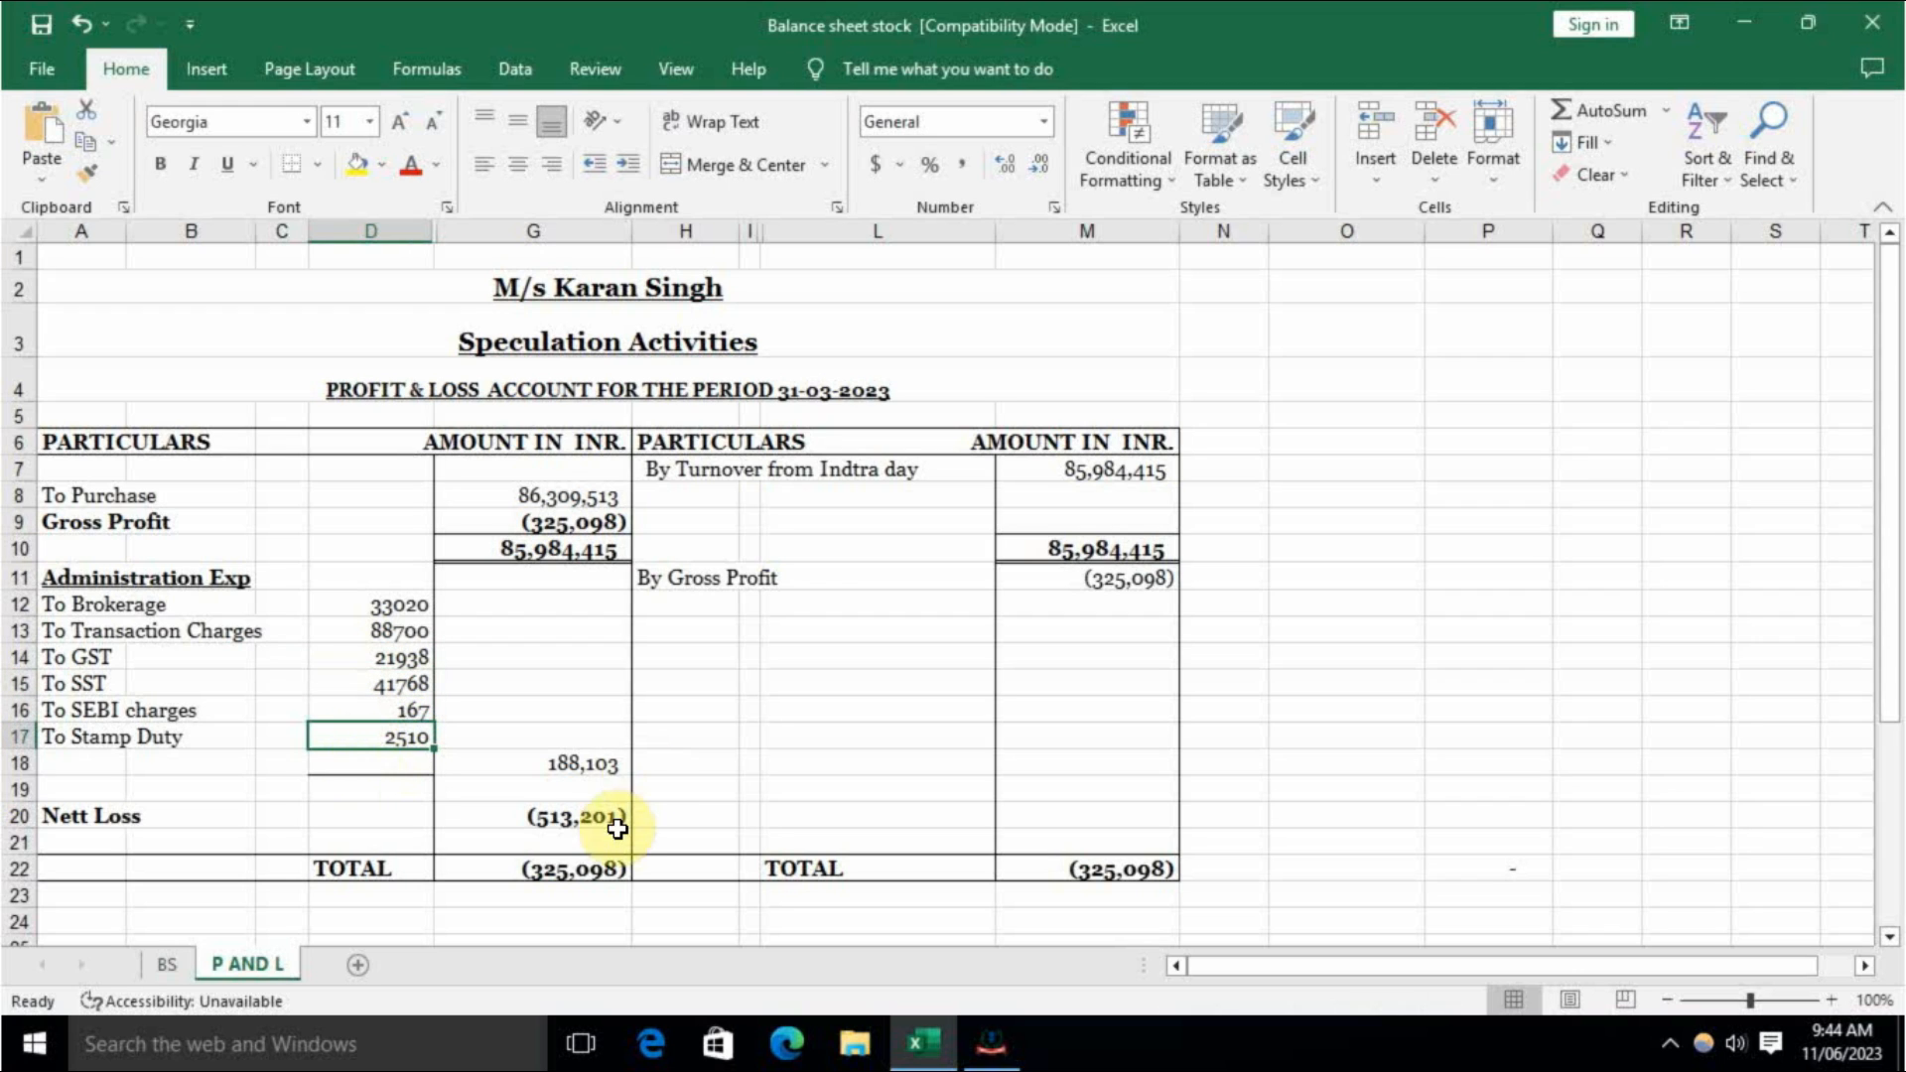
pyautogui.click(563, 817)
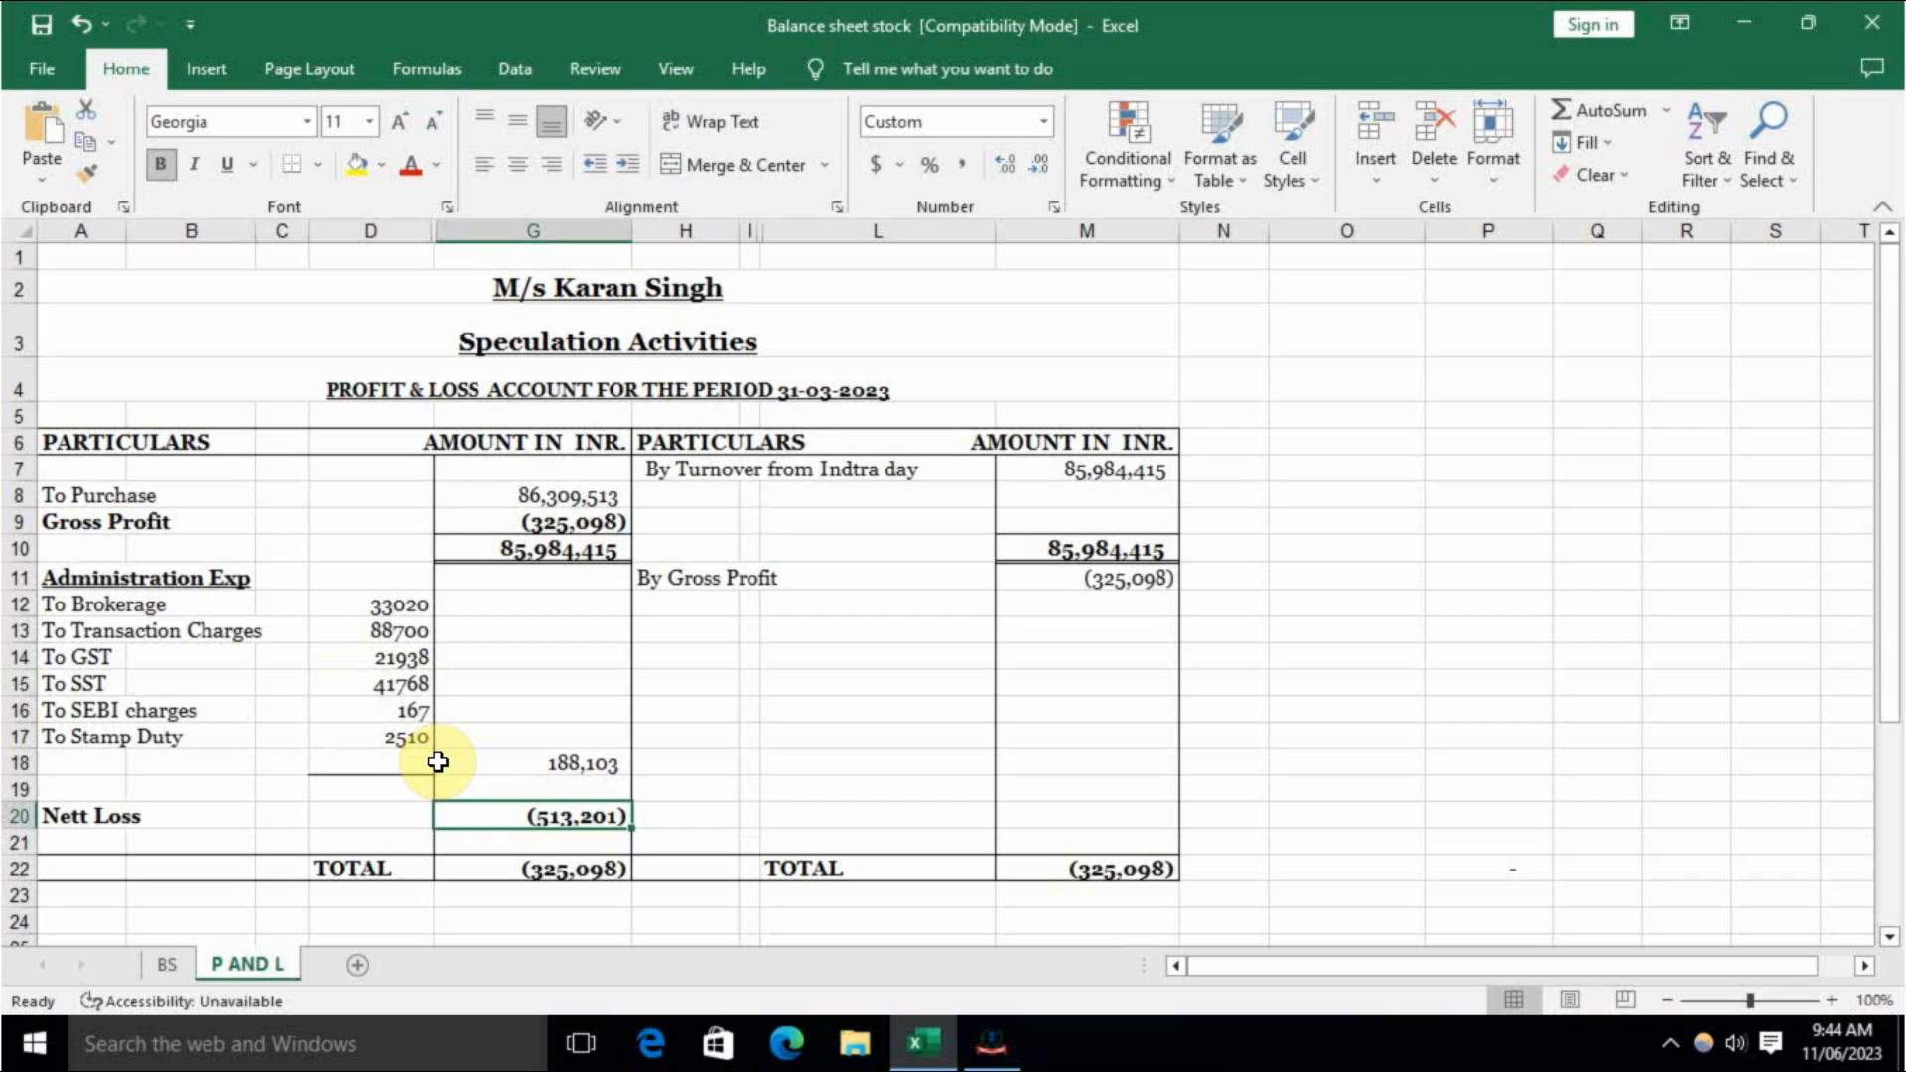
# Step: Review the balance sheet on the BS sheet and the P AND L sheet against the Audit Information questions in the return
pyautogui.click(167, 965)
pyautogui.scroll(-4, 645, 596)
pyautogui.scroll(3, 659, 565)
pyautogui.scroll(-3, 680, 658)
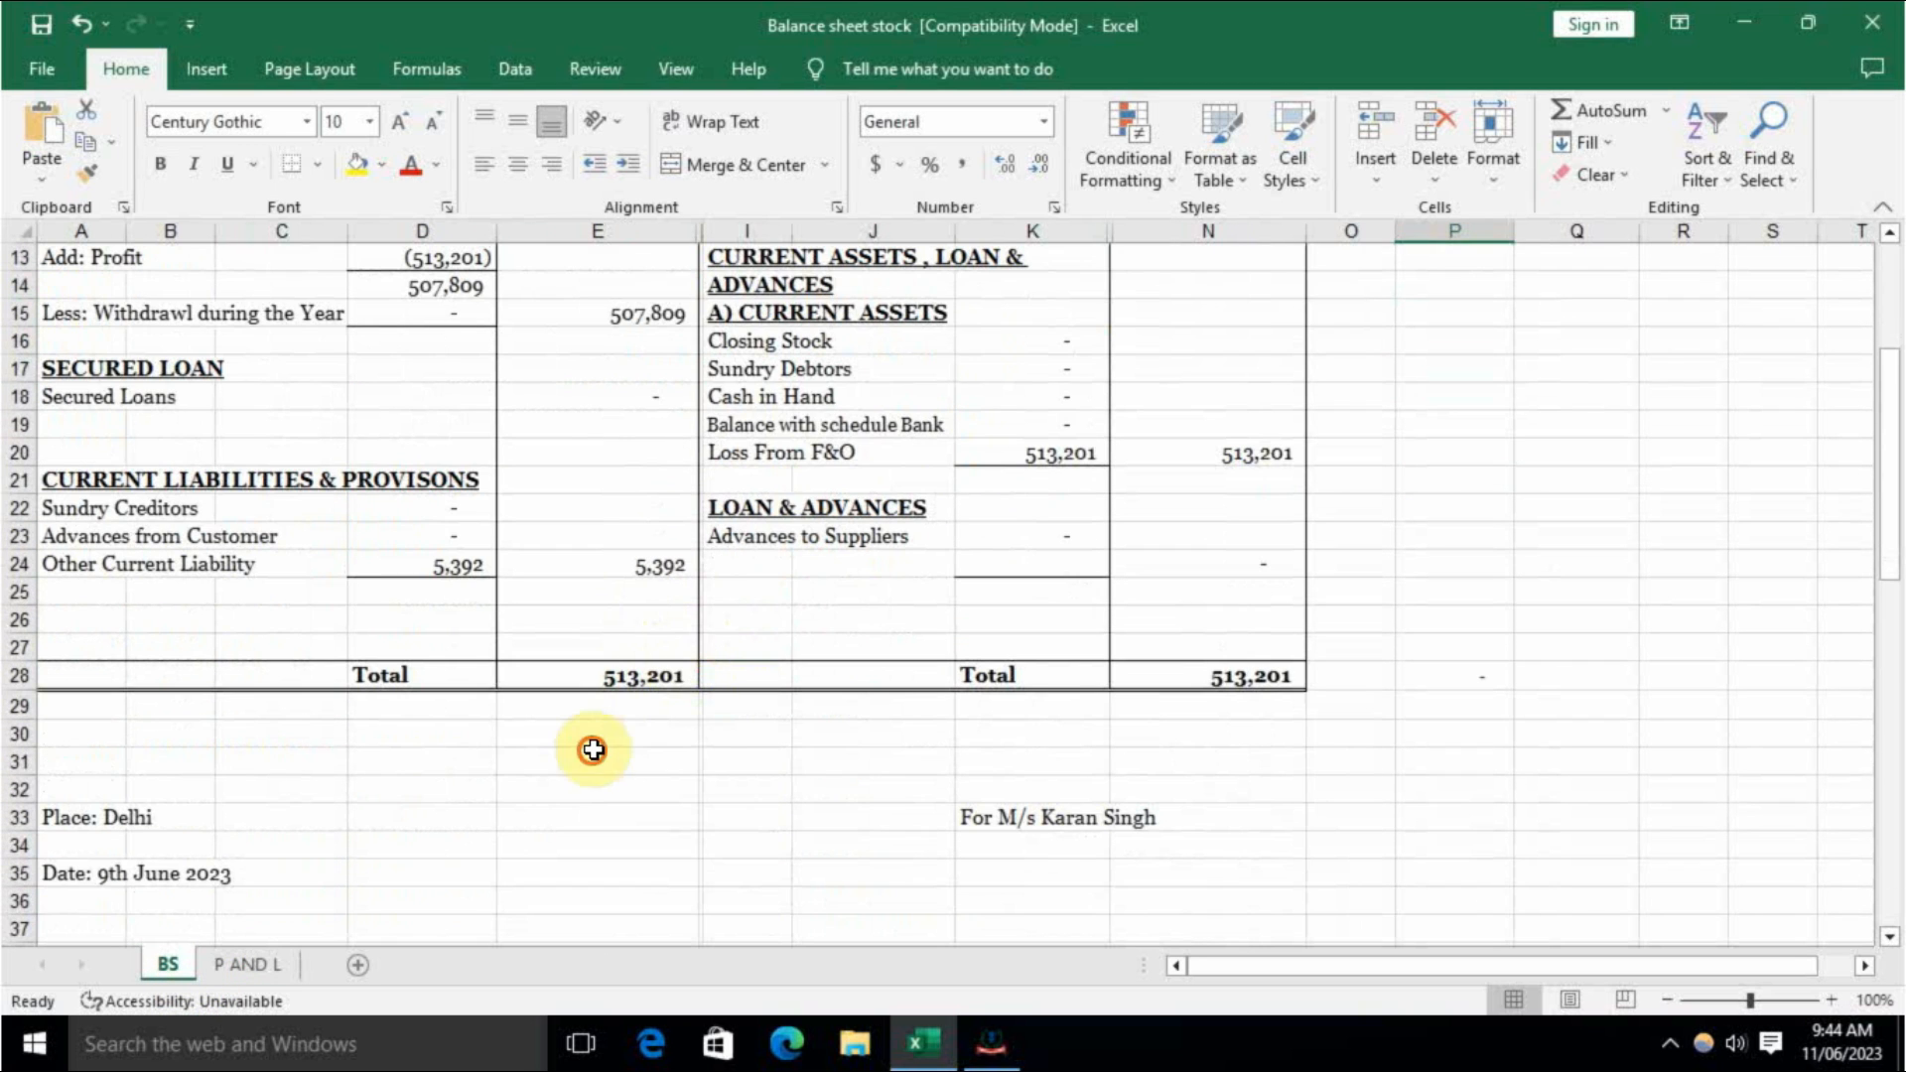
pyautogui.click(675, 769)
pyautogui.click(266, 963)
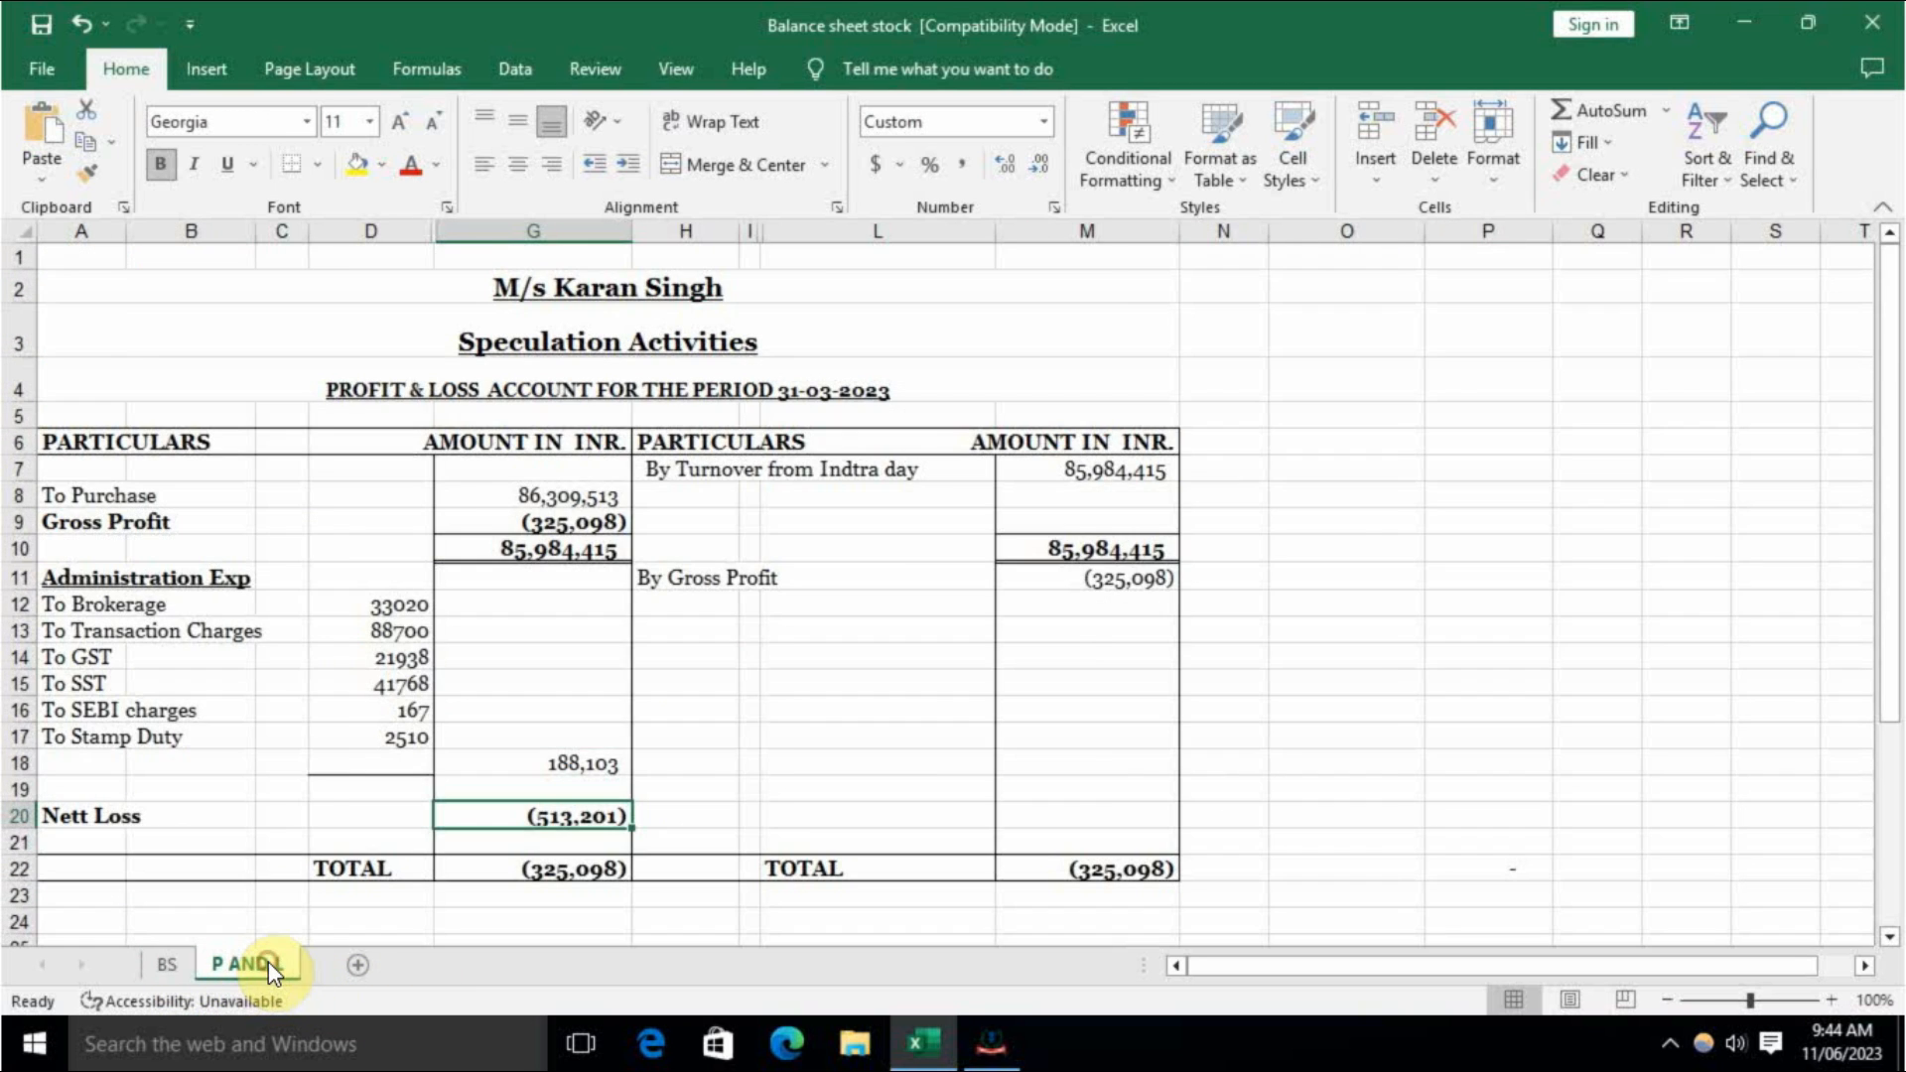
pyautogui.click(174, 968)
pyautogui.click(1012, 1017)
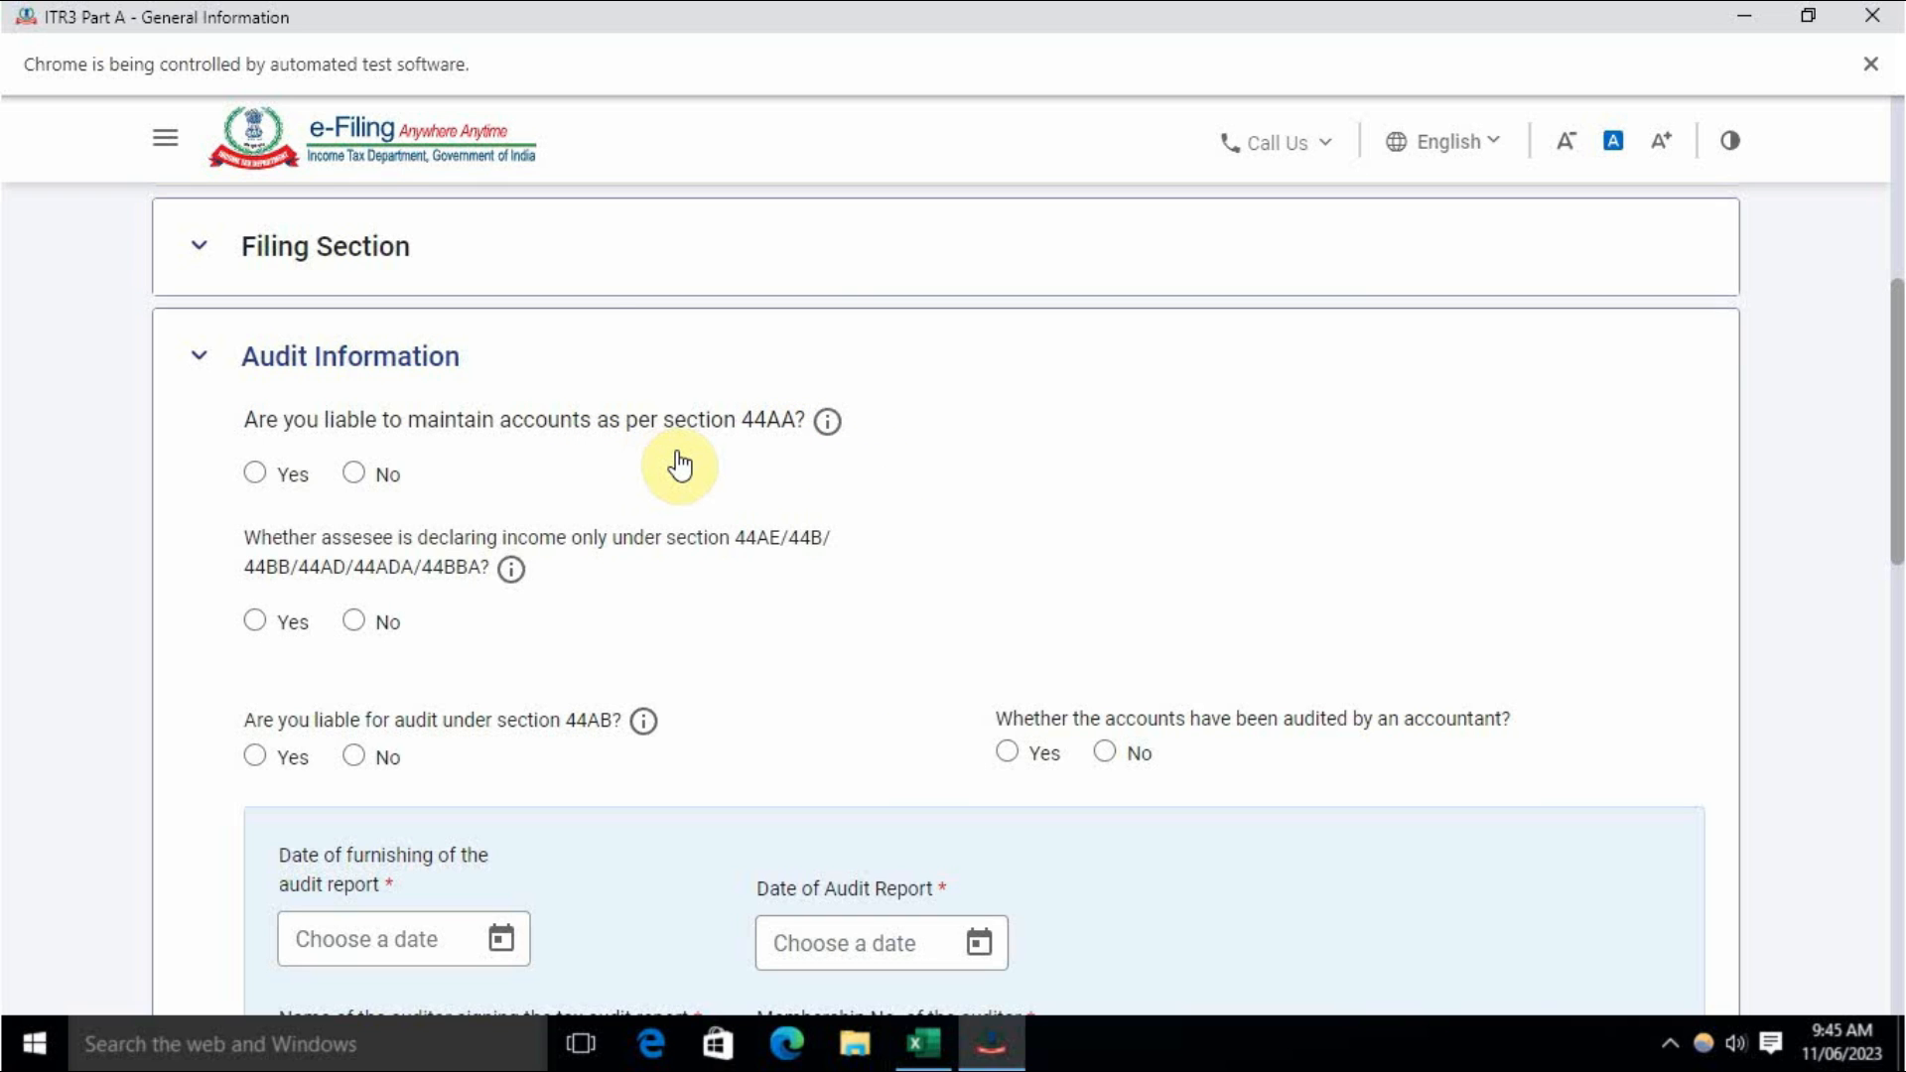
pyautogui.click(923, 1042)
pyautogui.scroll(4, 1087, 731)
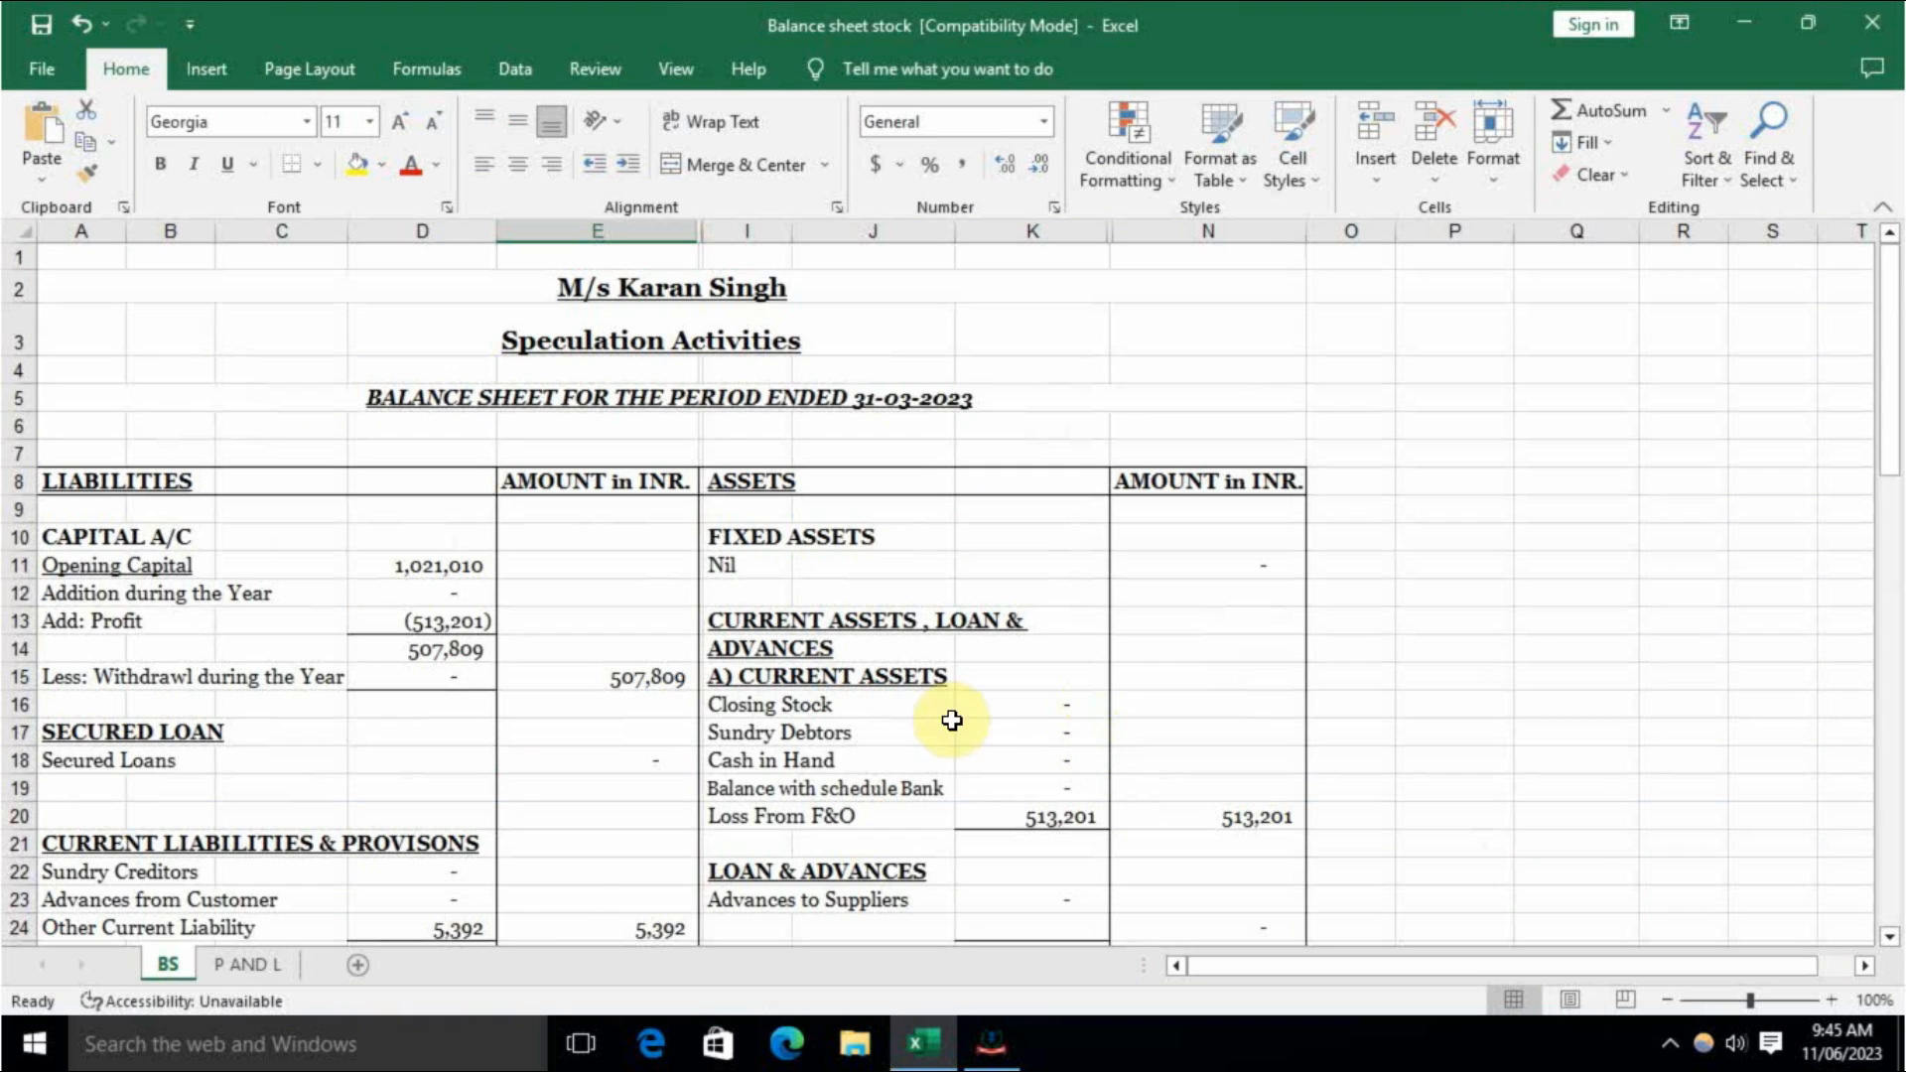
pyautogui.click(248, 964)
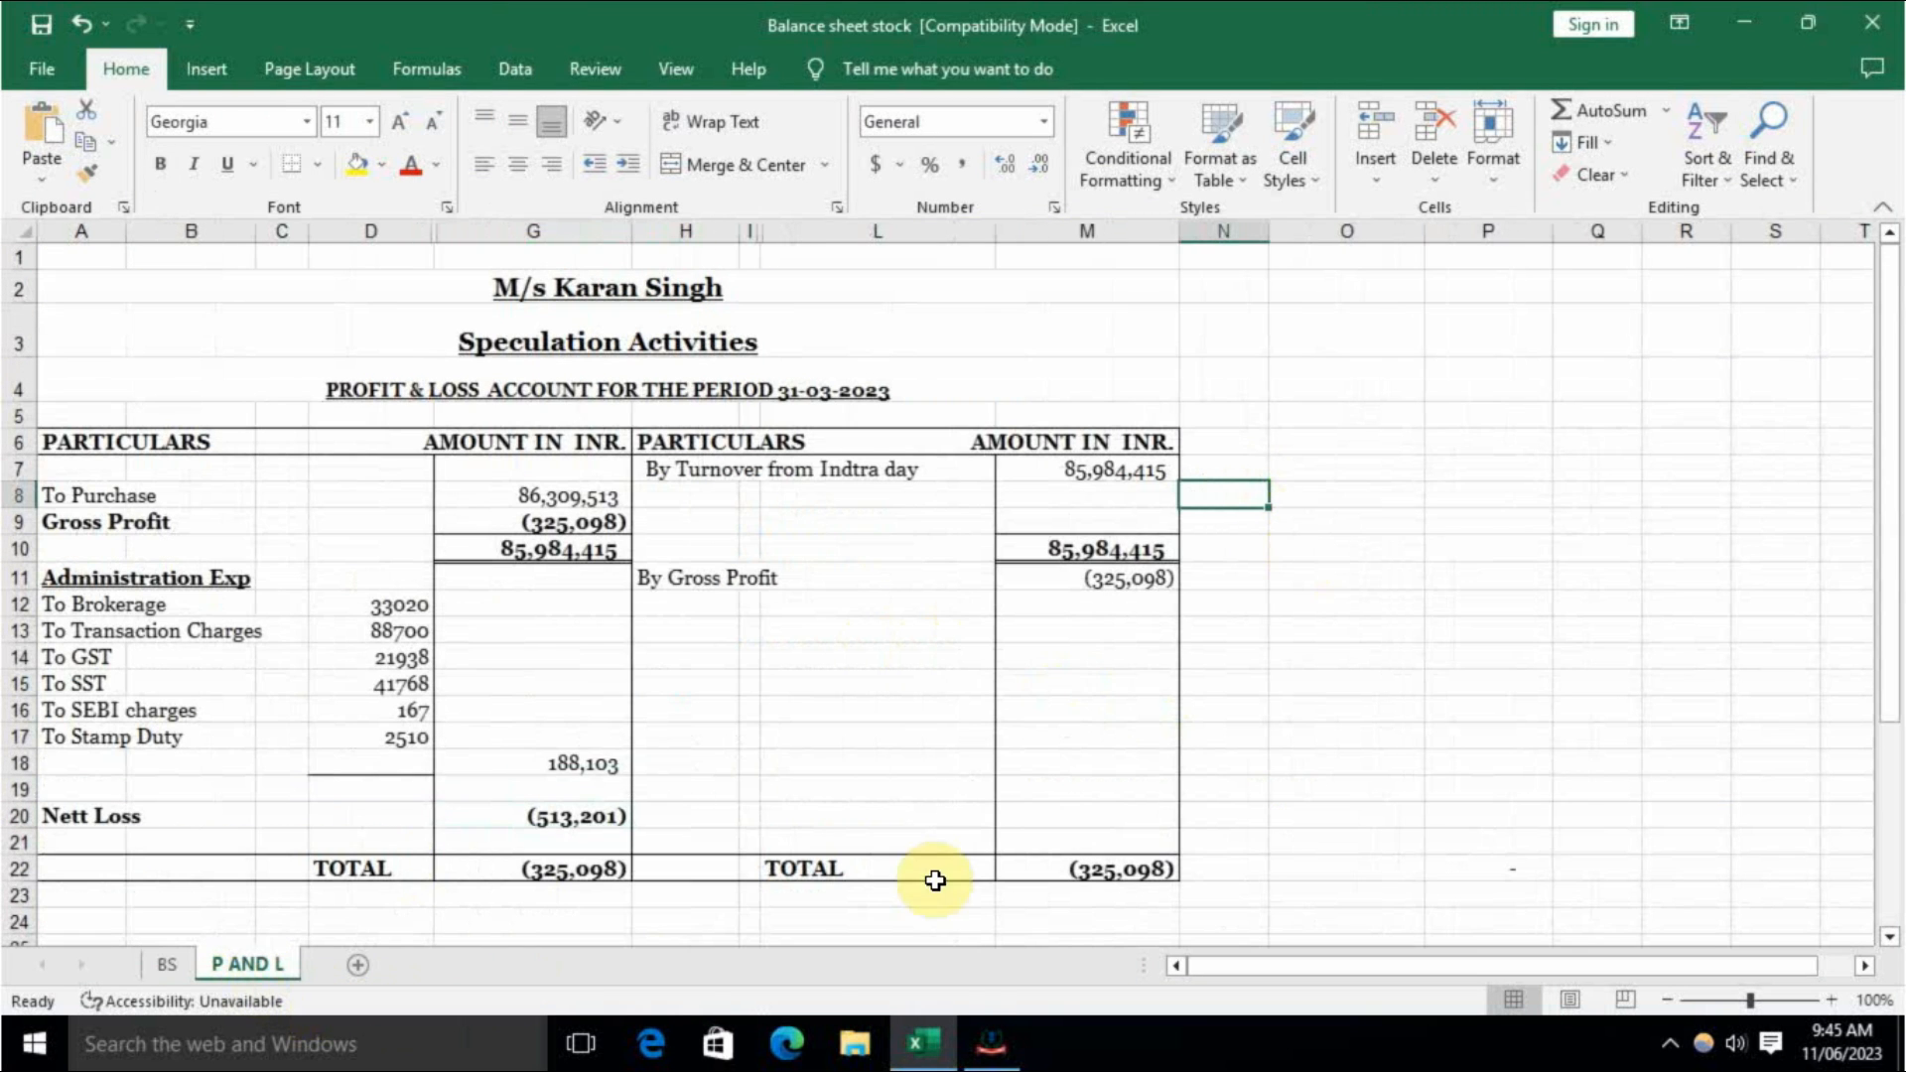
# Step: Switch to the ITR-3 form, answer Yes to maintaining accounts under section 44AA and No to declaring income only under 44AE/44B/44BB/44AD/44ADA/44BBA
pyautogui.click(992, 1042)
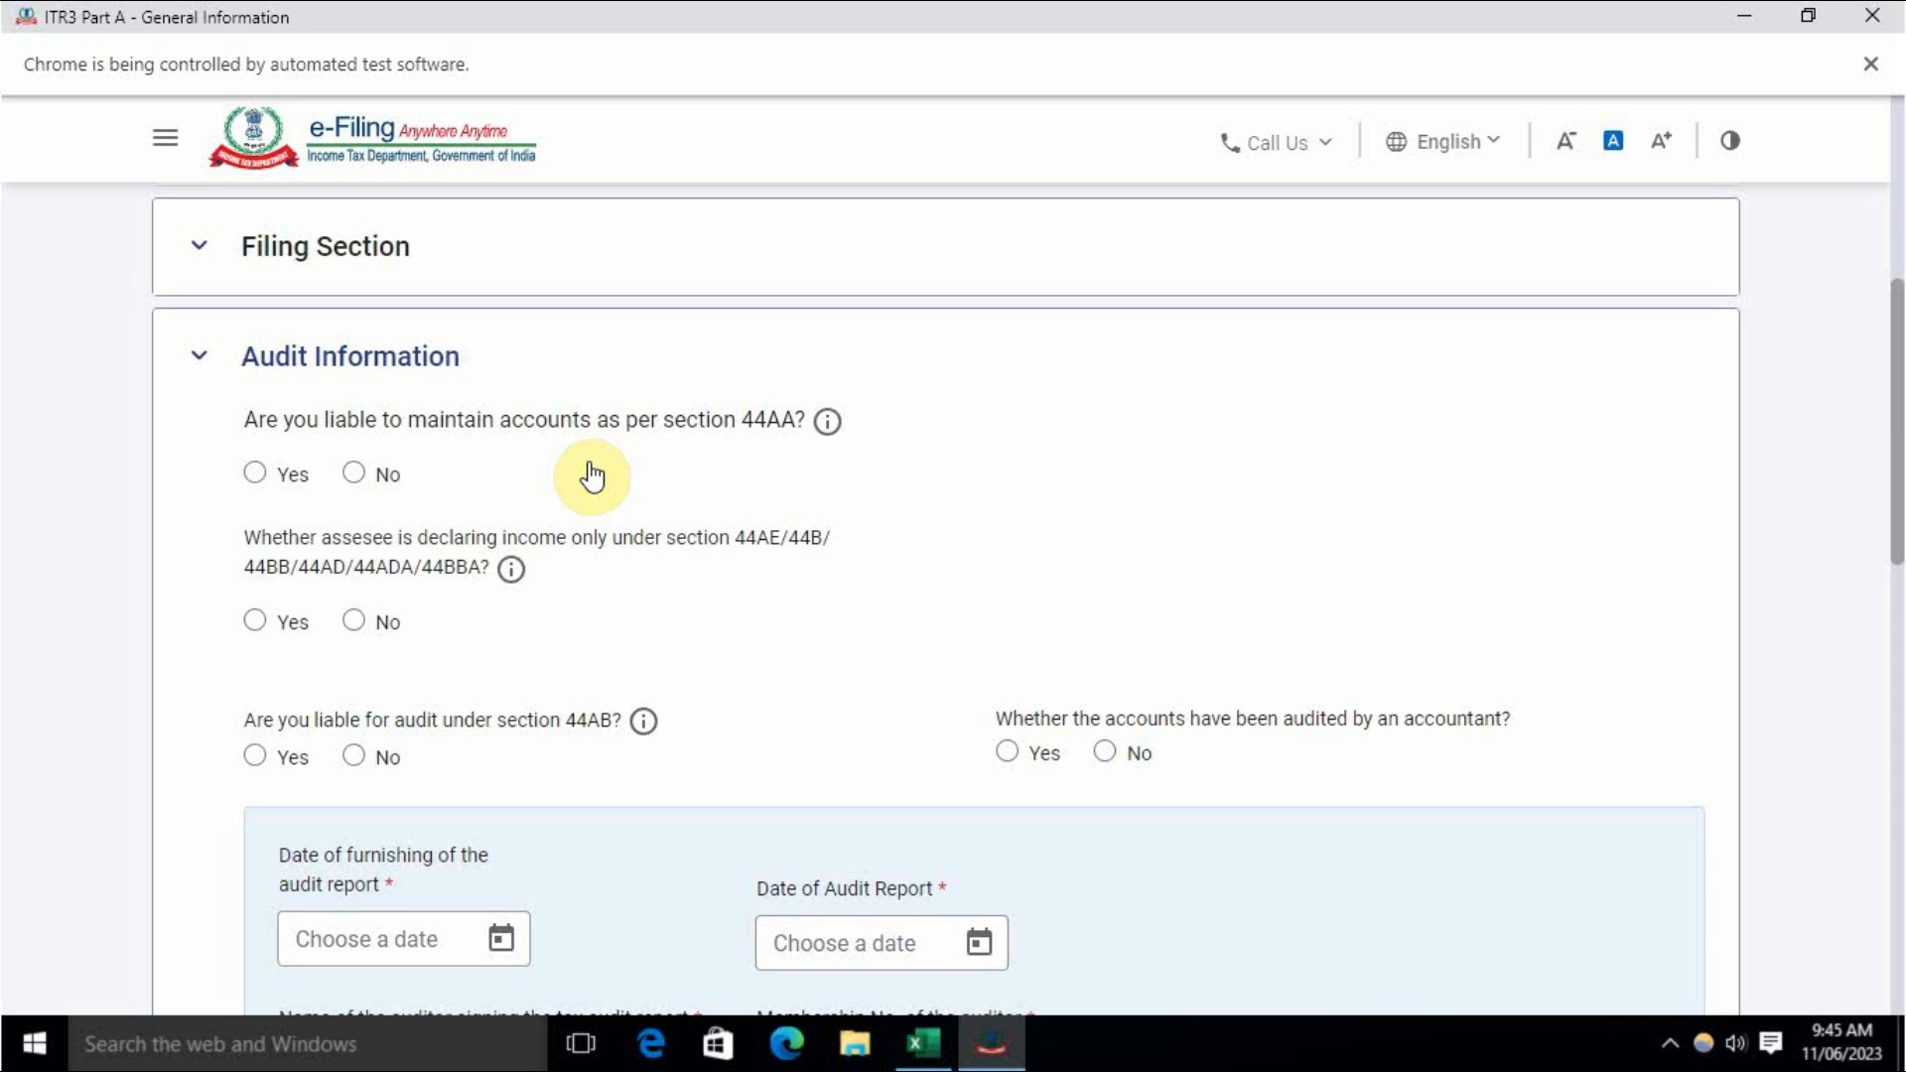
pyautogui.click(254, 475)
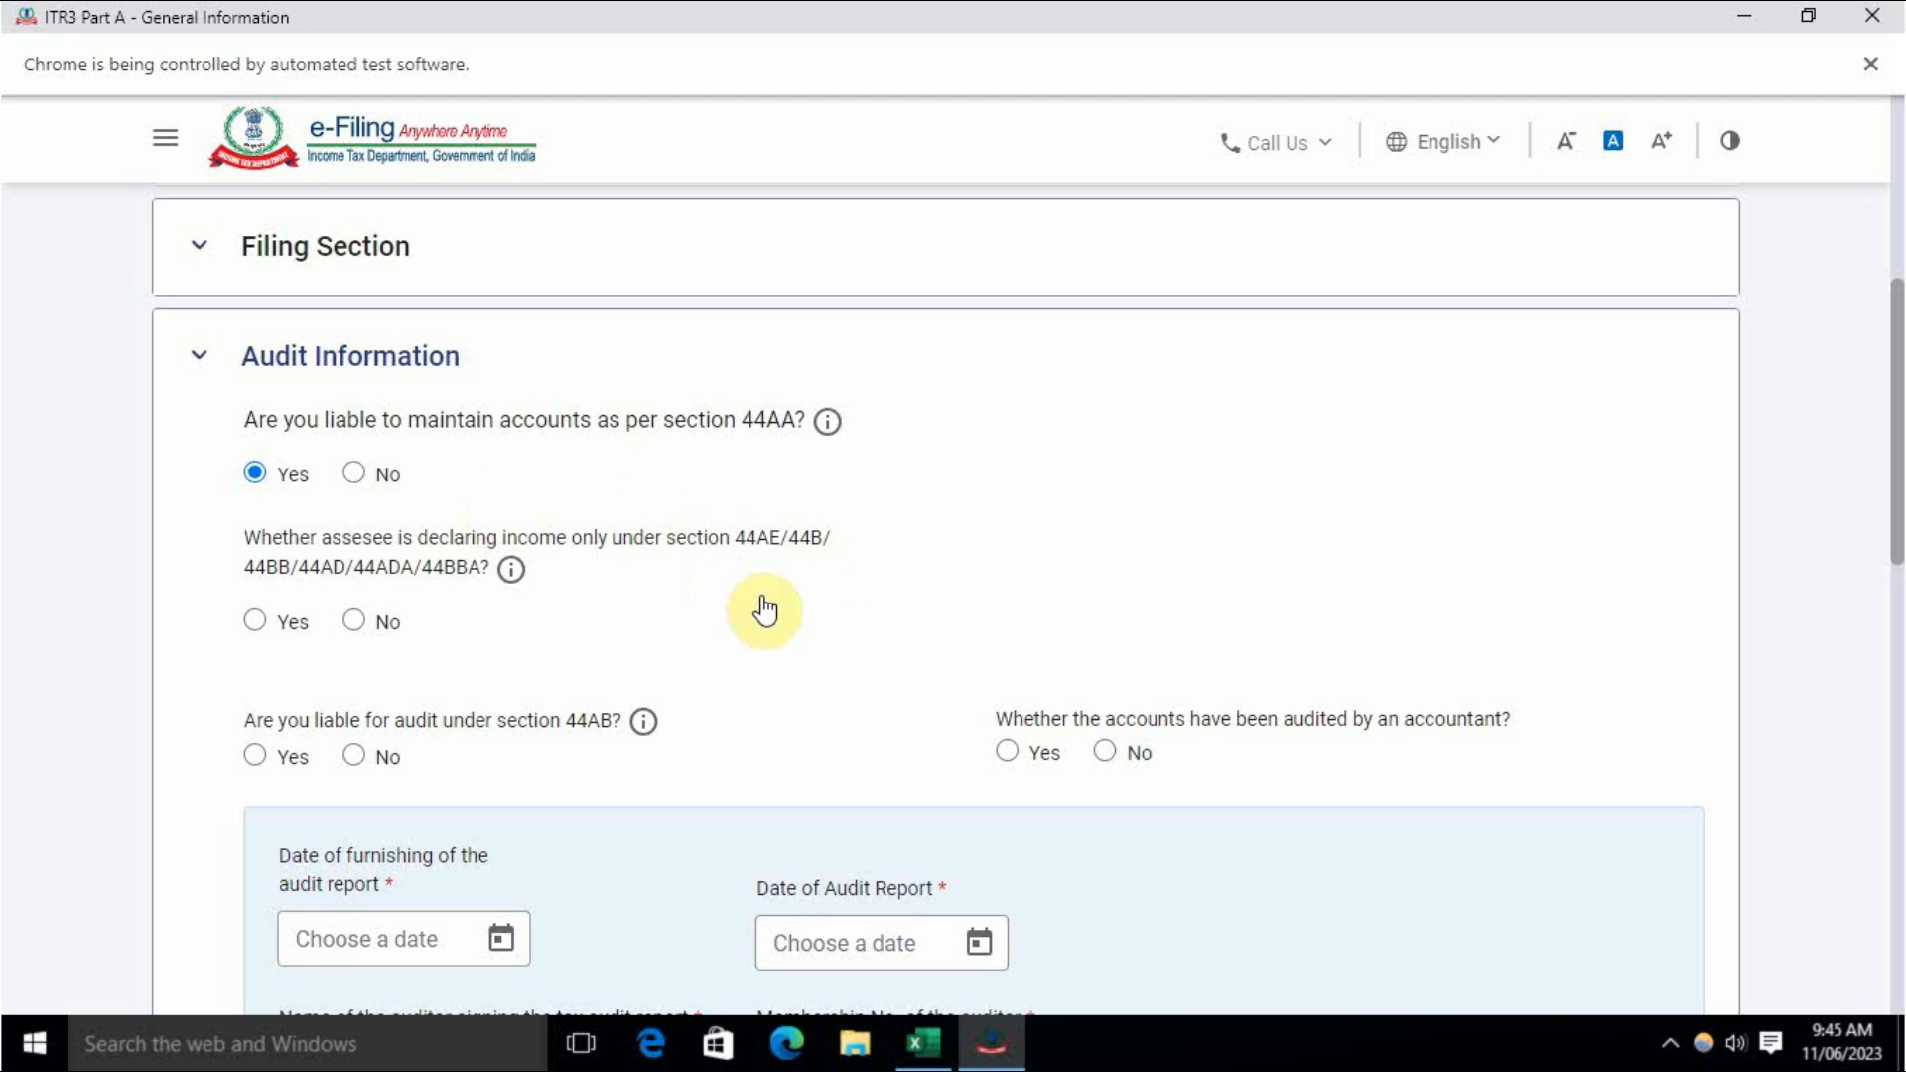
pyautogui.click(354, 623)
pyautogui.scroll(-1, 521, 680)
pyautogui.scroll(-2, 521, 679)
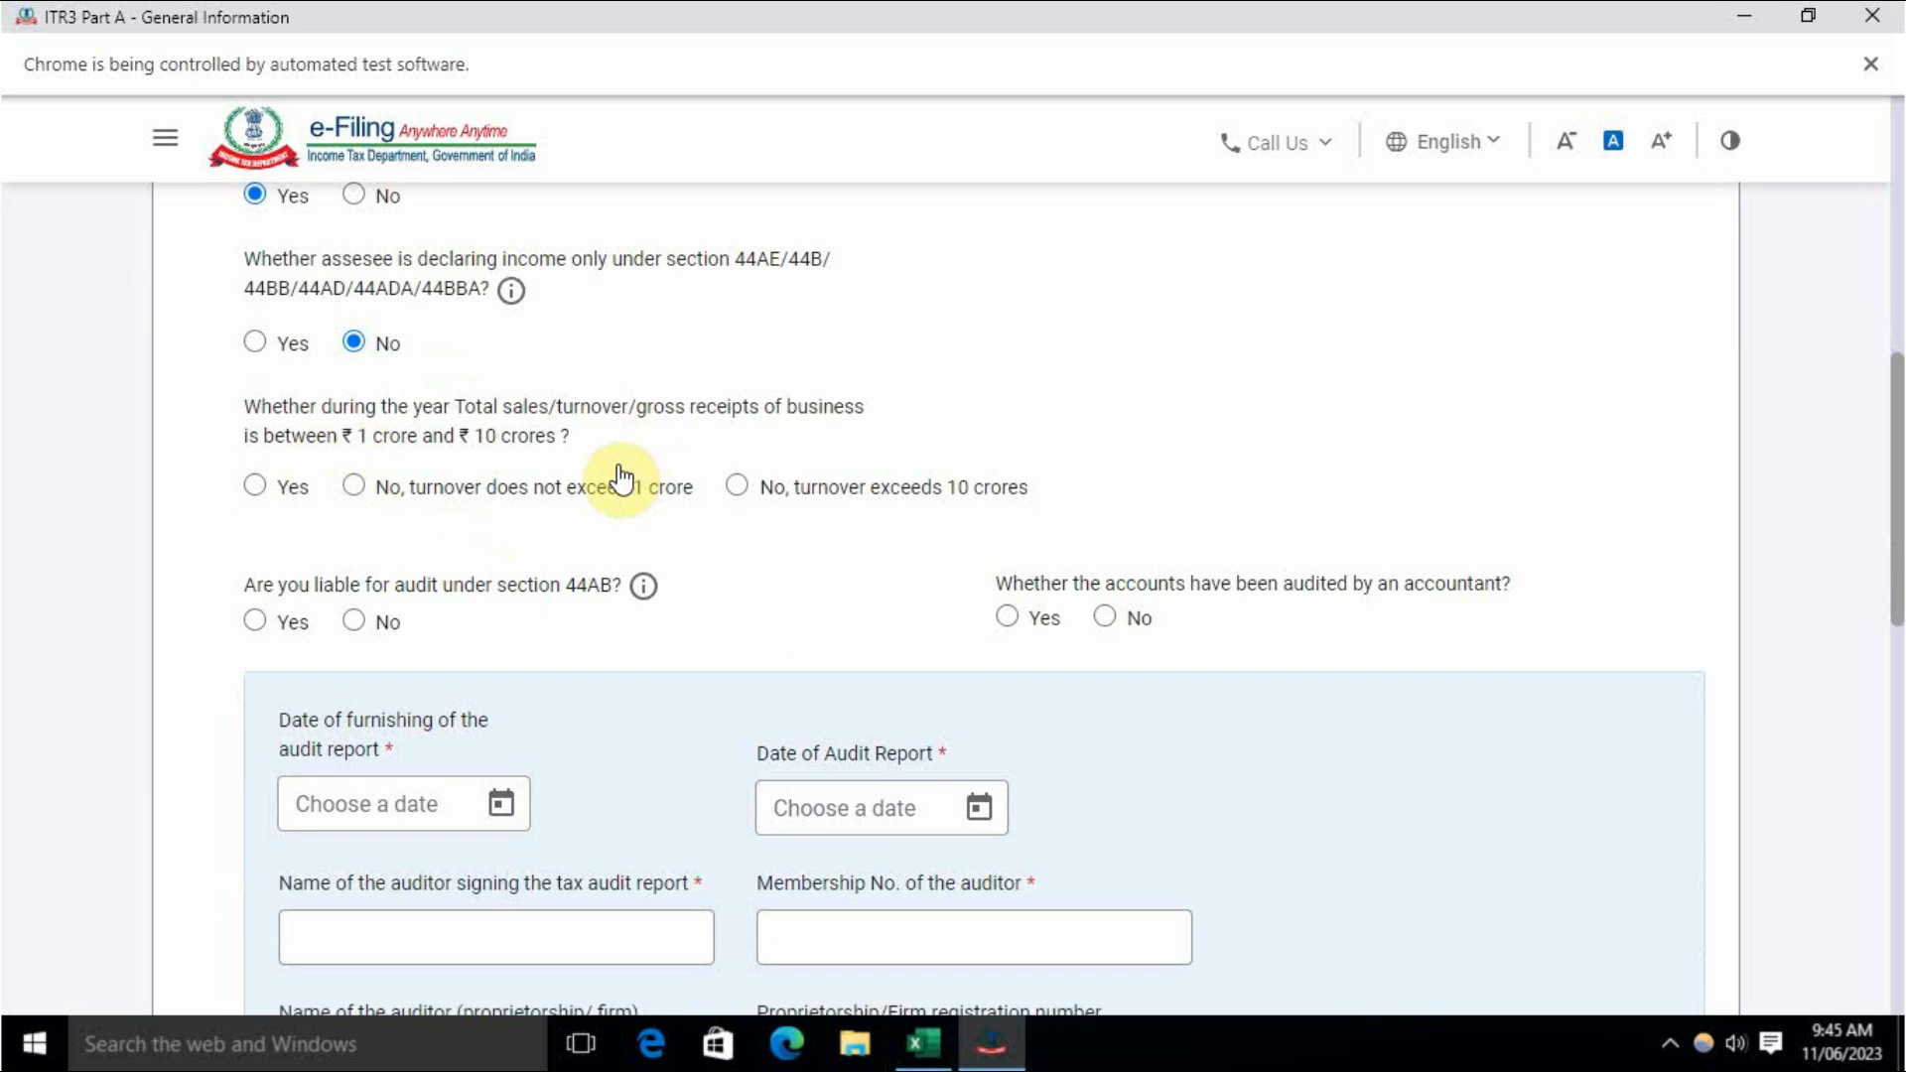
# Step: Answer Yes to turnover between ₹1 crore and ₹10 crores, and Yes to both five per cent limits on cash receipts and payments
pyautogui.click(256, 487)
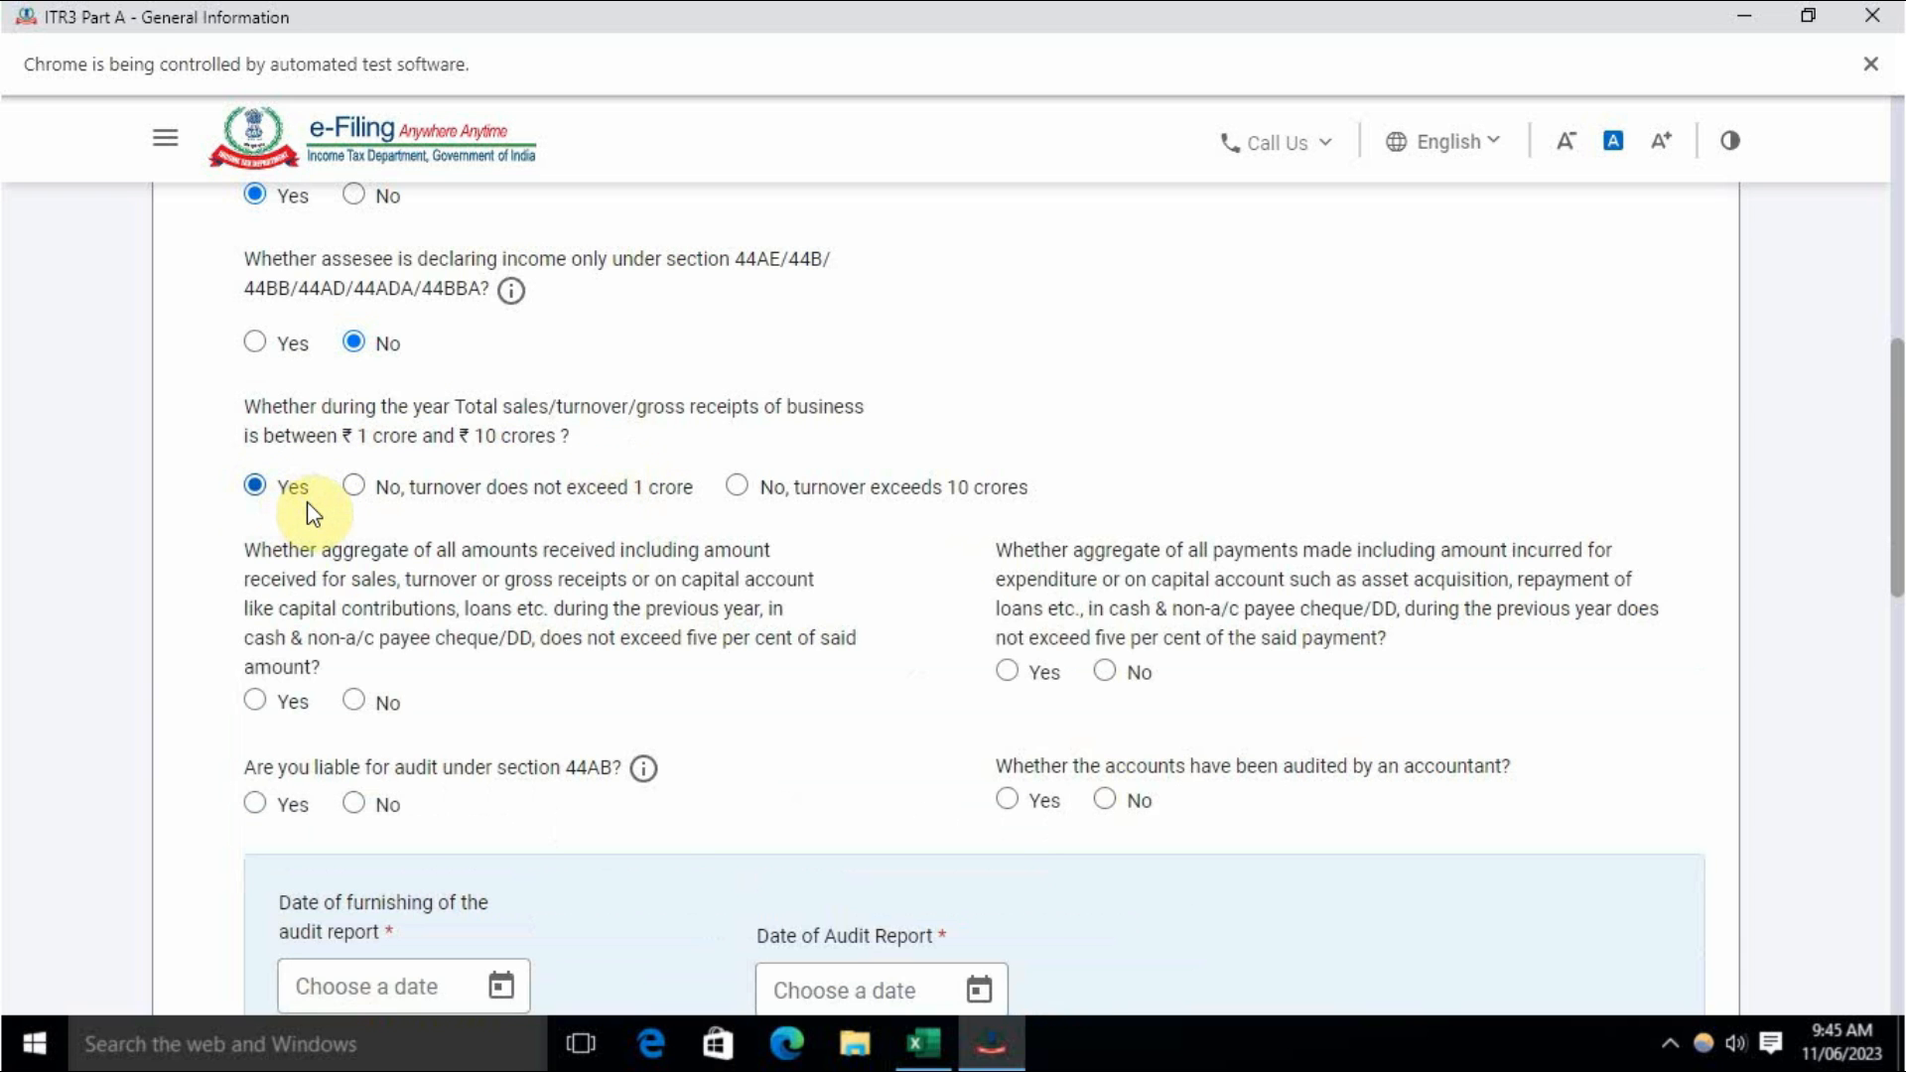
pyautogui.scroll(-1, 307, 502)
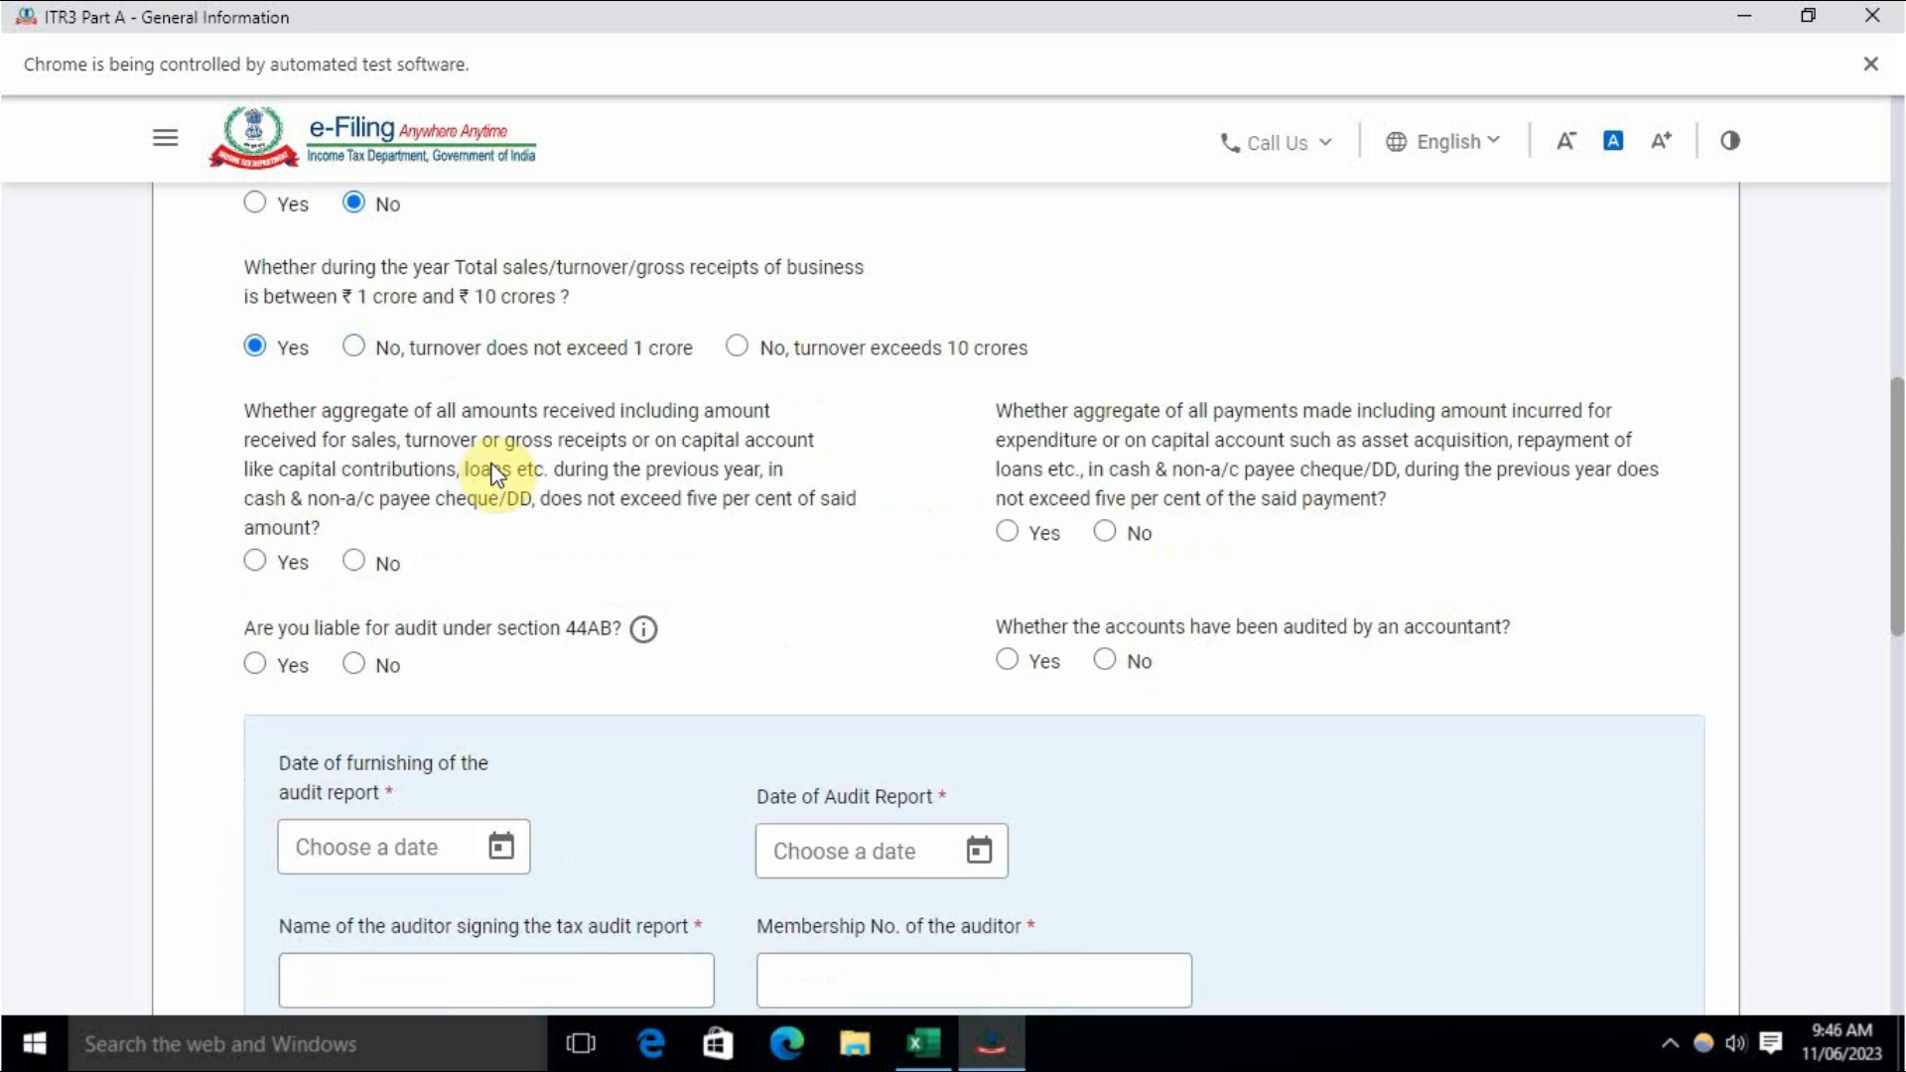
pyautogui.click(255, 562)
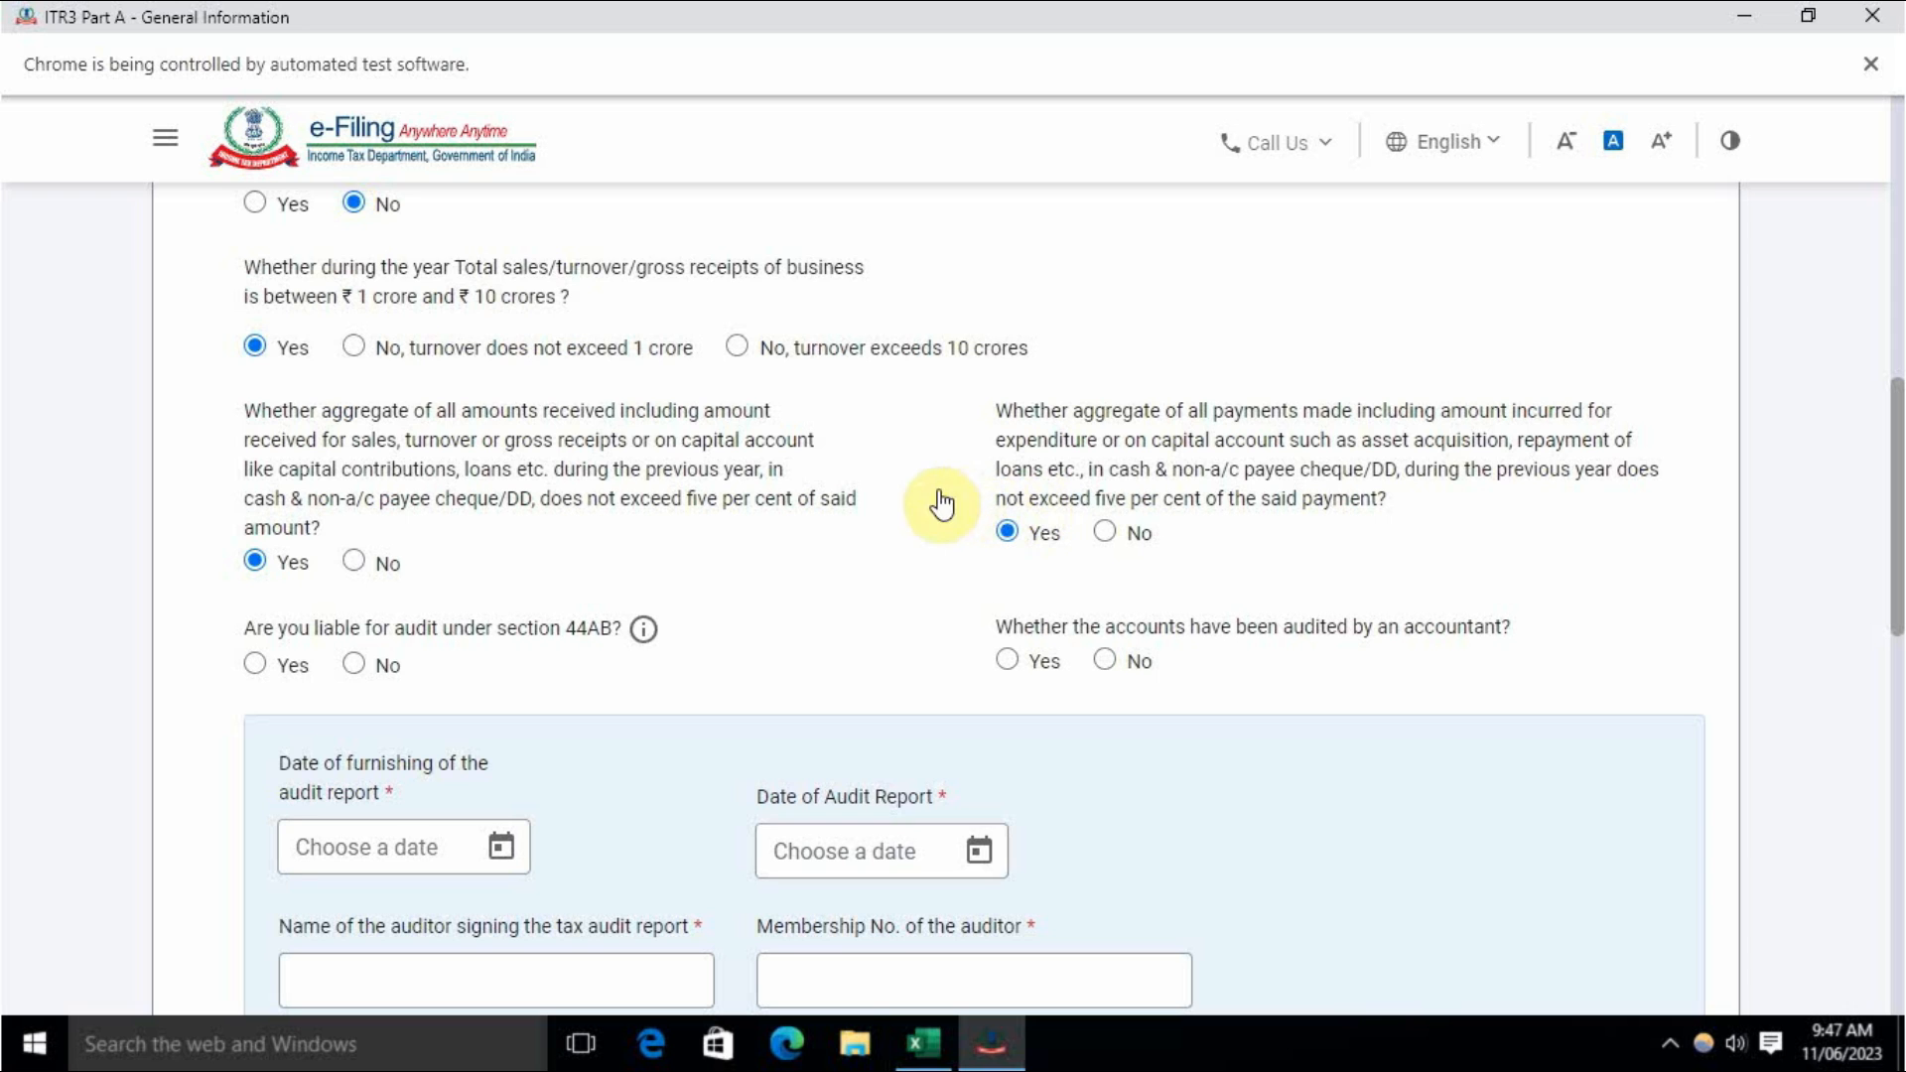
# Step: Switch to the Excel workbook, calculate 5% of the intraday turnover in N7 with +M7*5%, and clear the cell
pyautogui.click(922, 1042)
pyautogui.click(1236, 471)
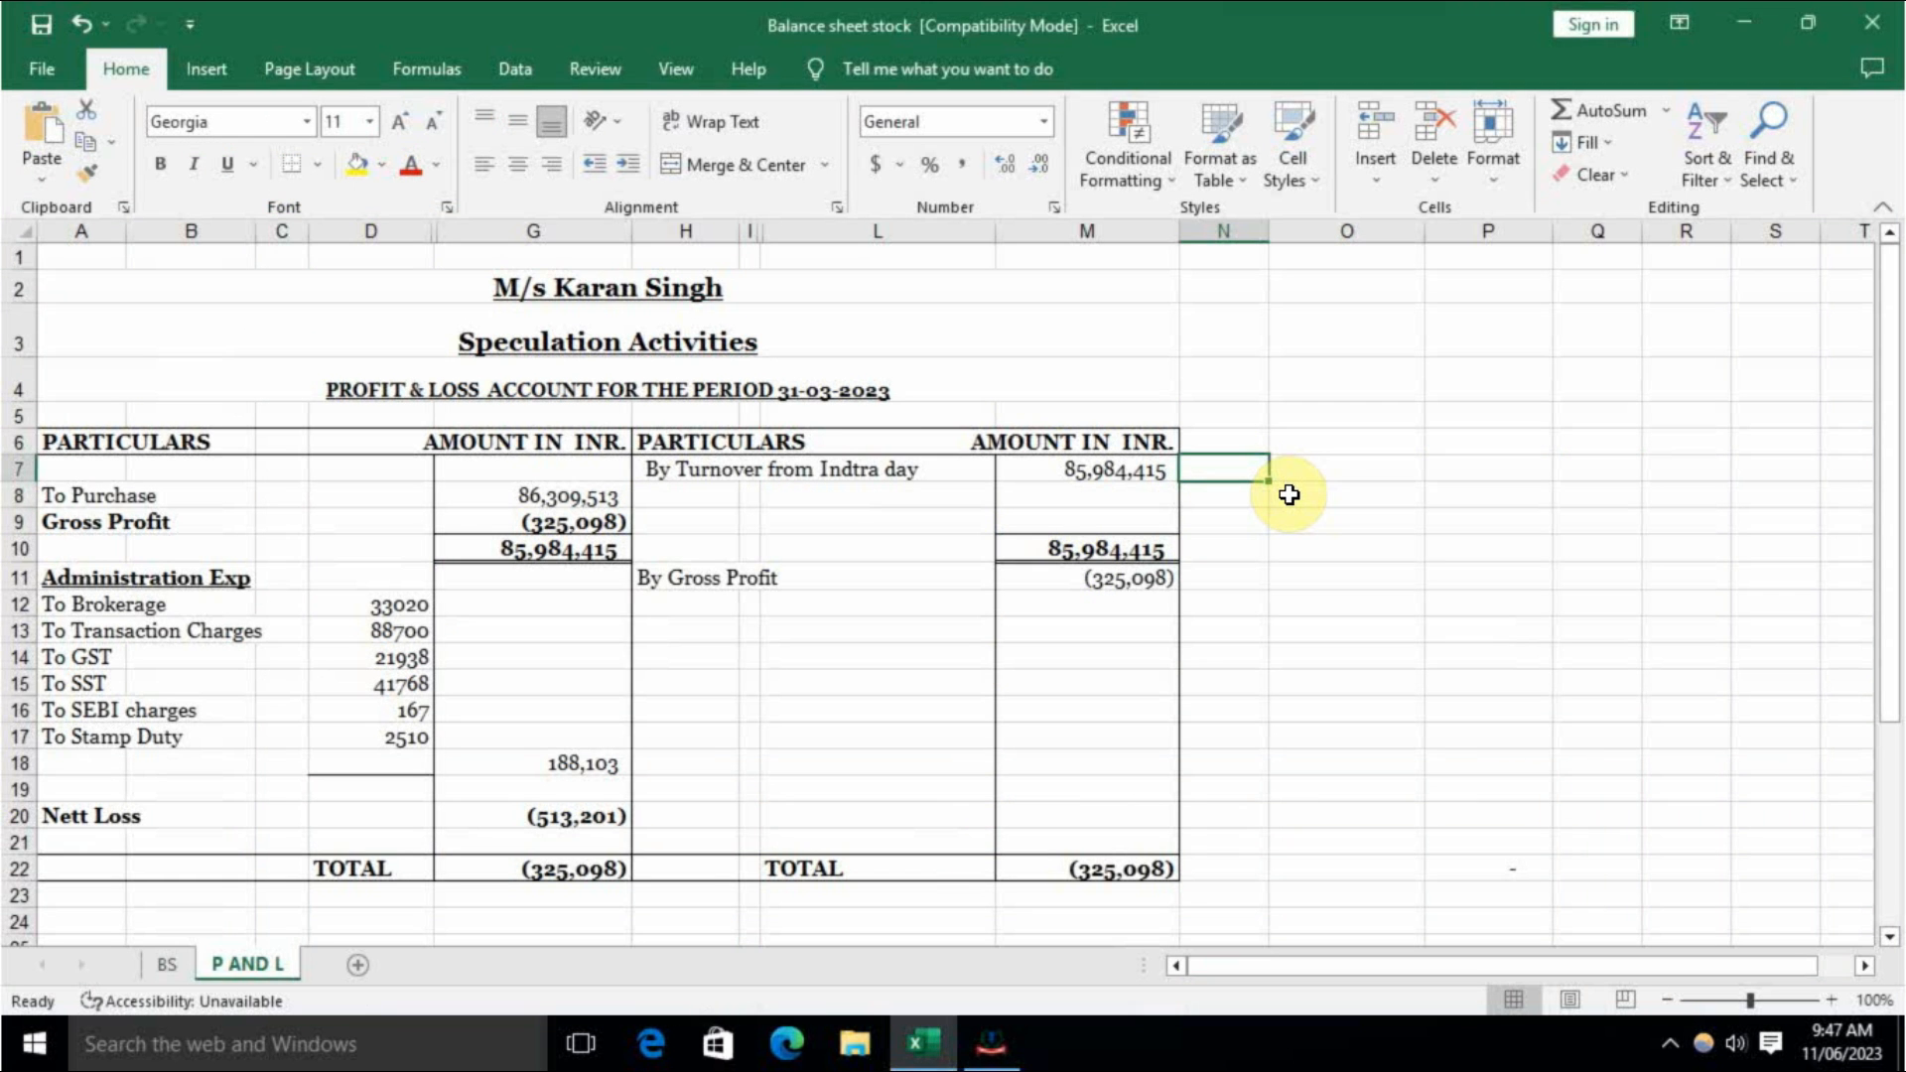
pyautogui.write('+M7')
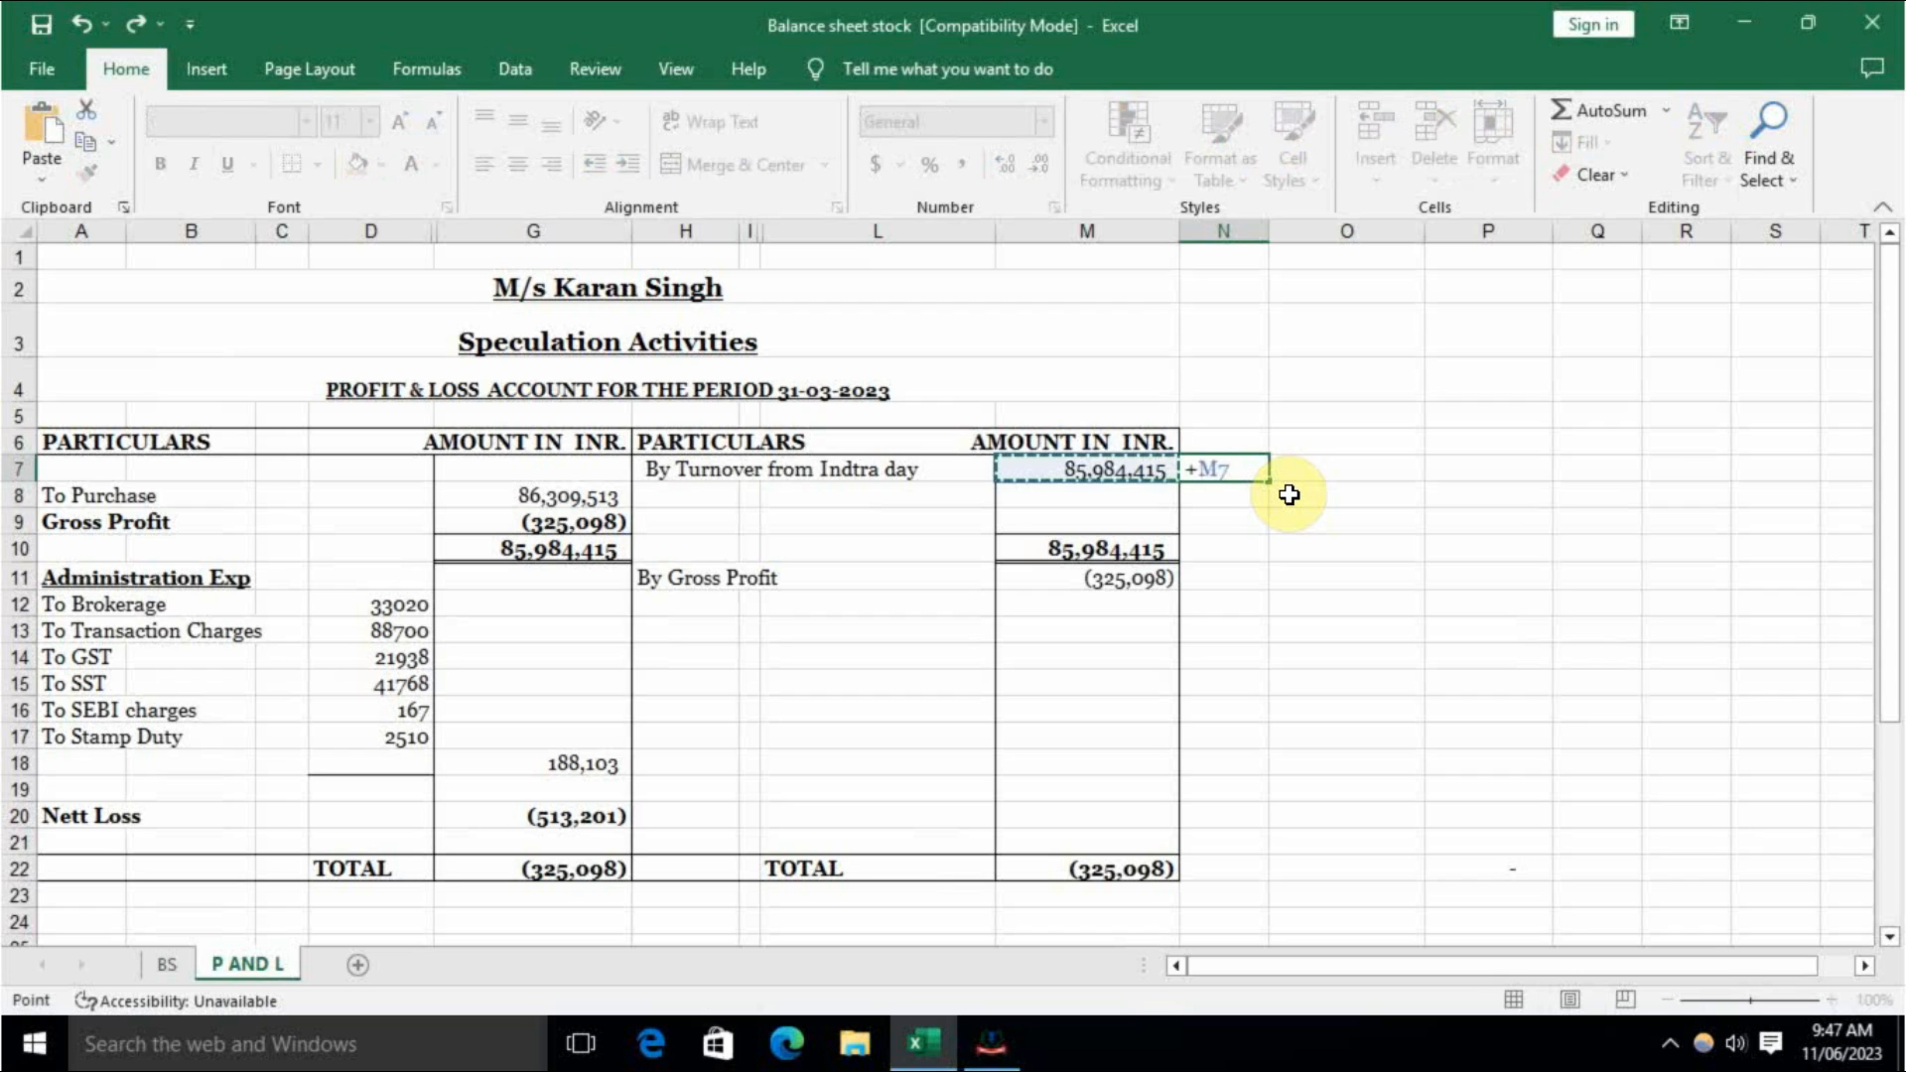
pyautogui.write('*5')
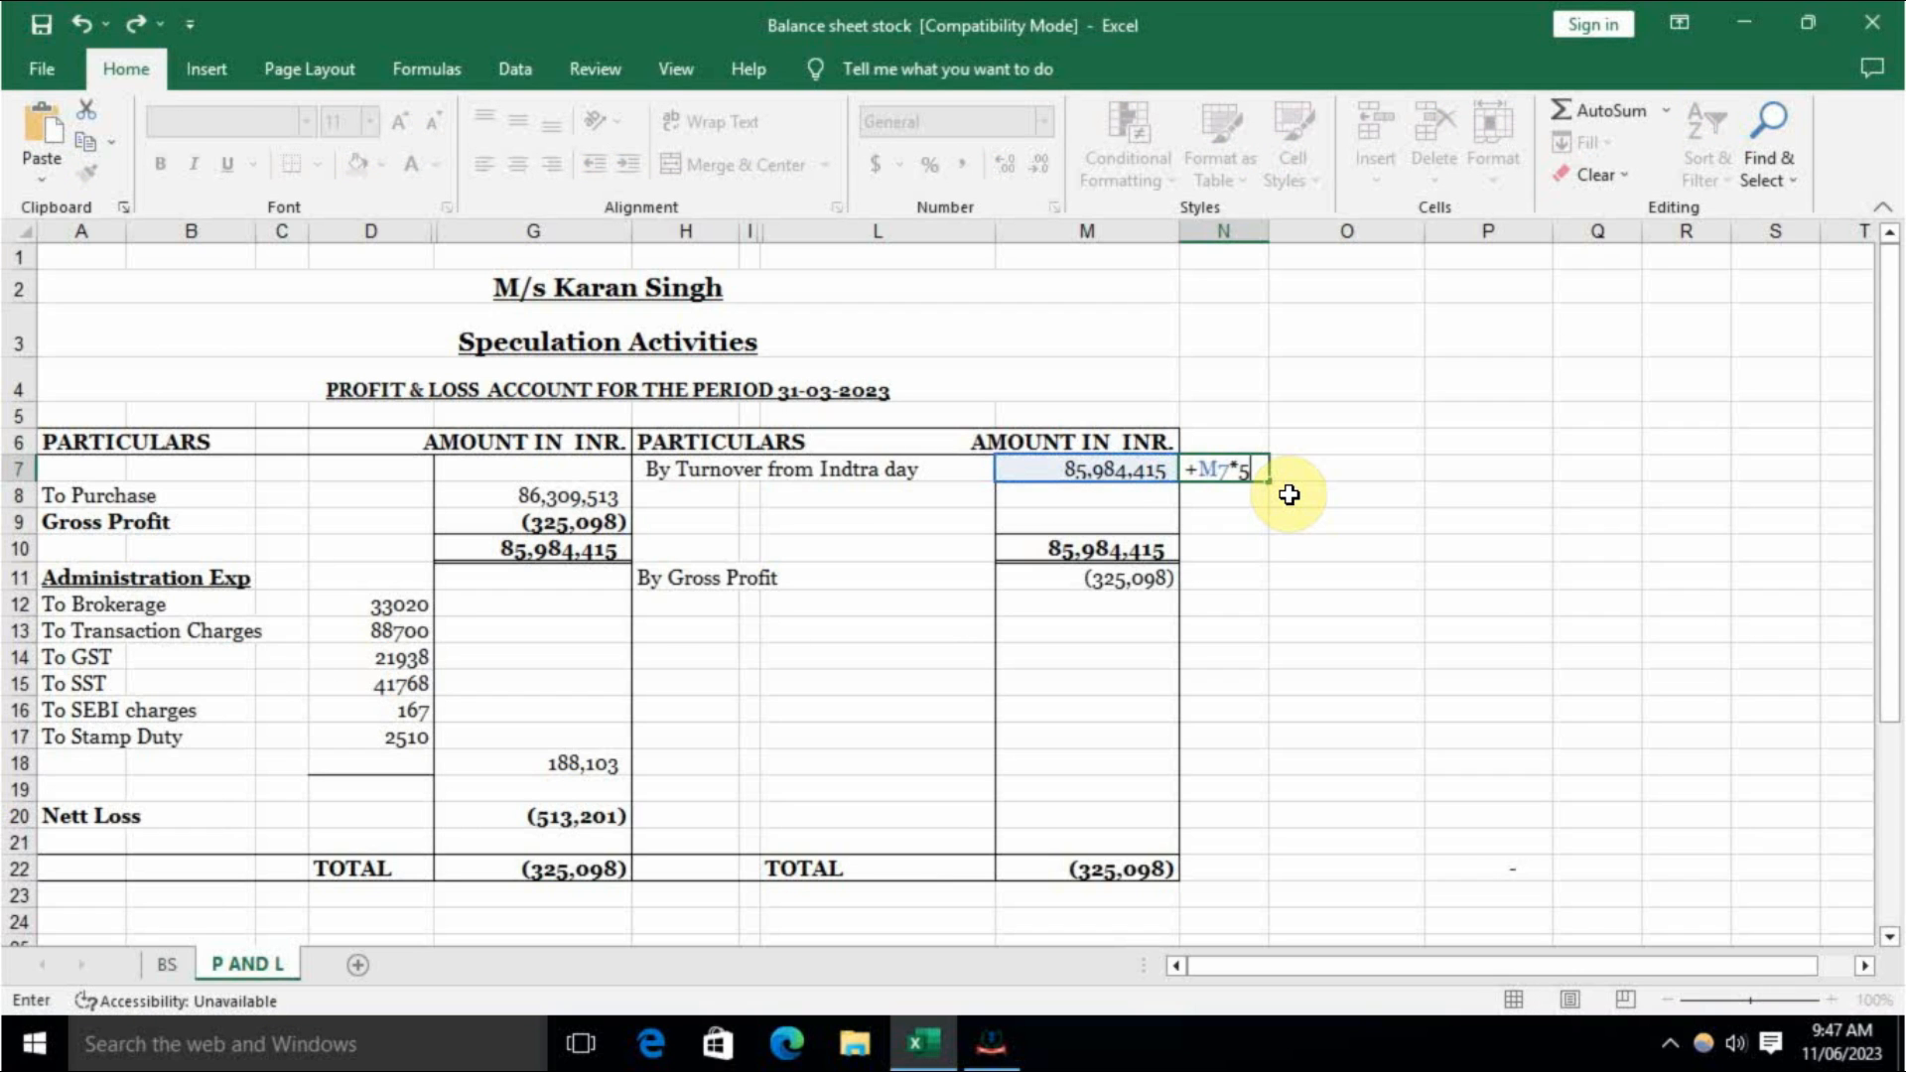
pyautogui.write('%')
pyautogui.press('Return')
pyautogui.press('Up')
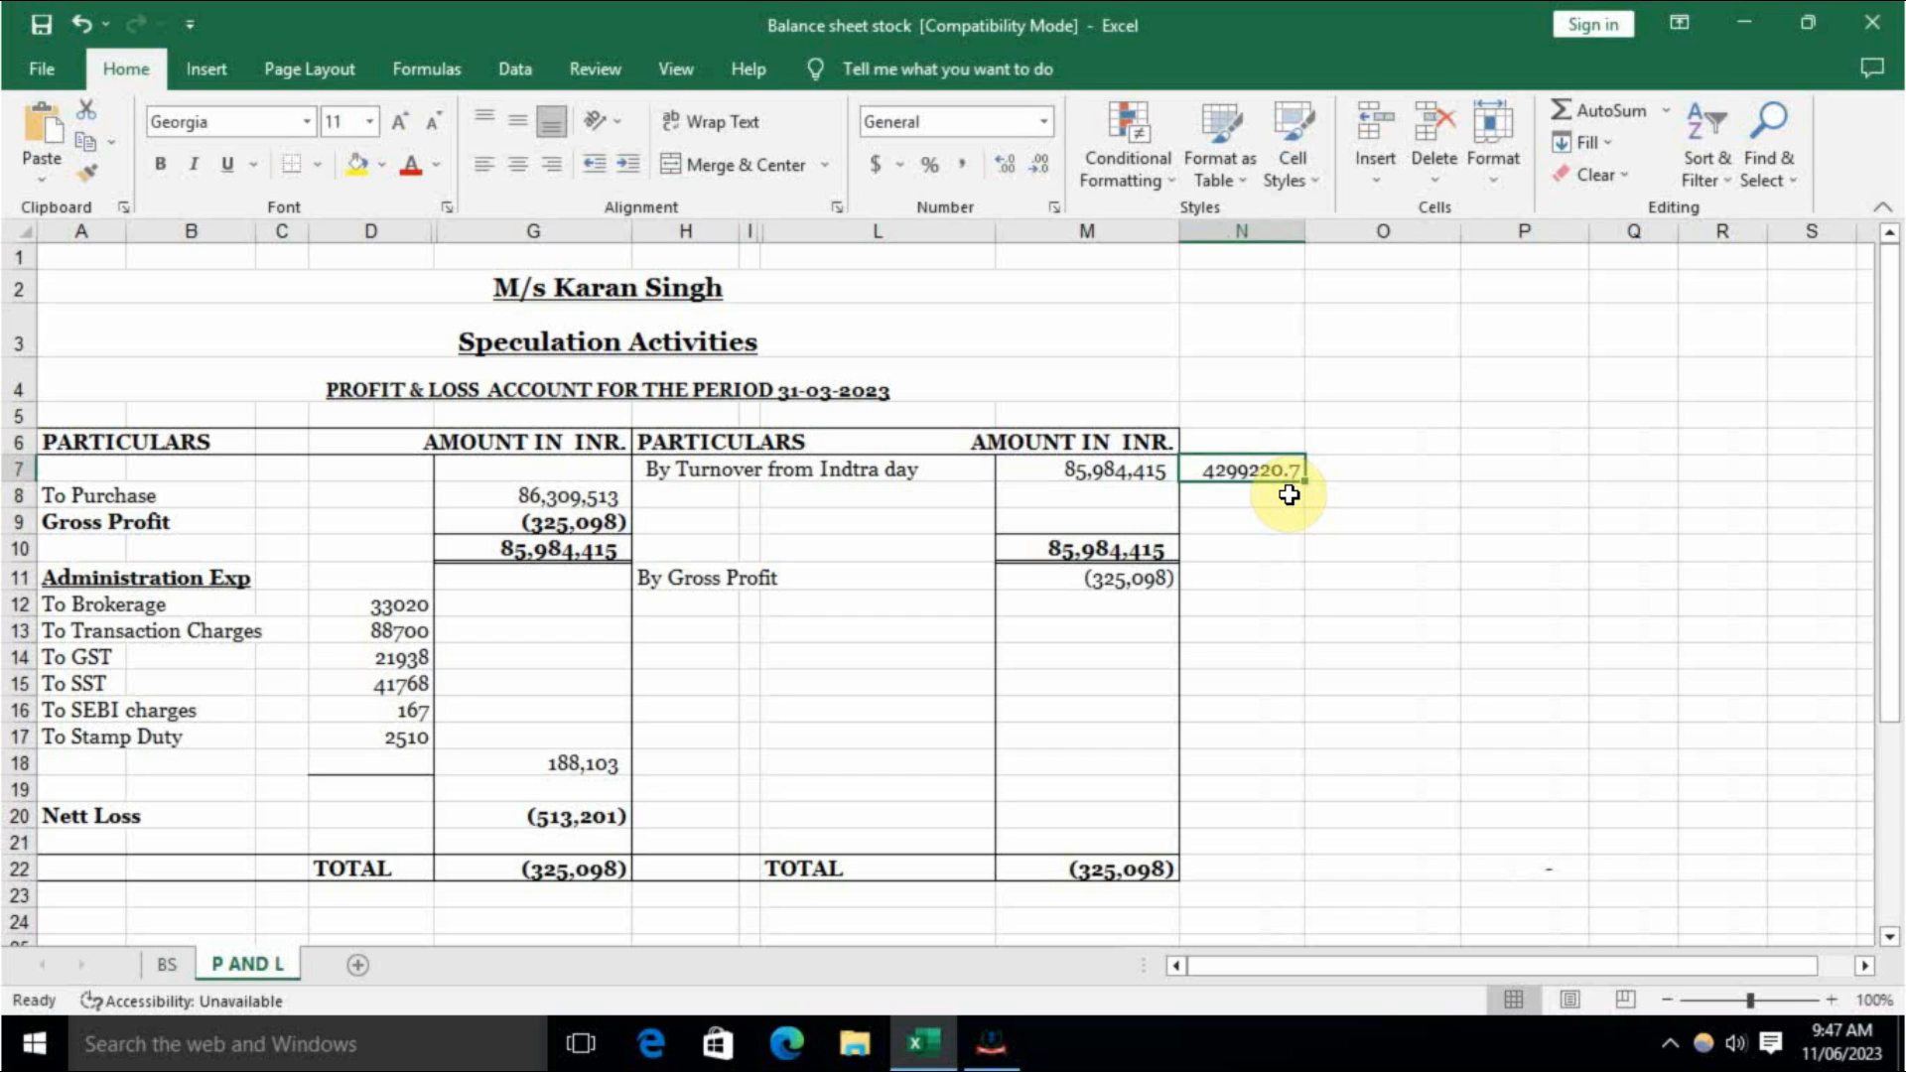
pyautogui.press('Delete')
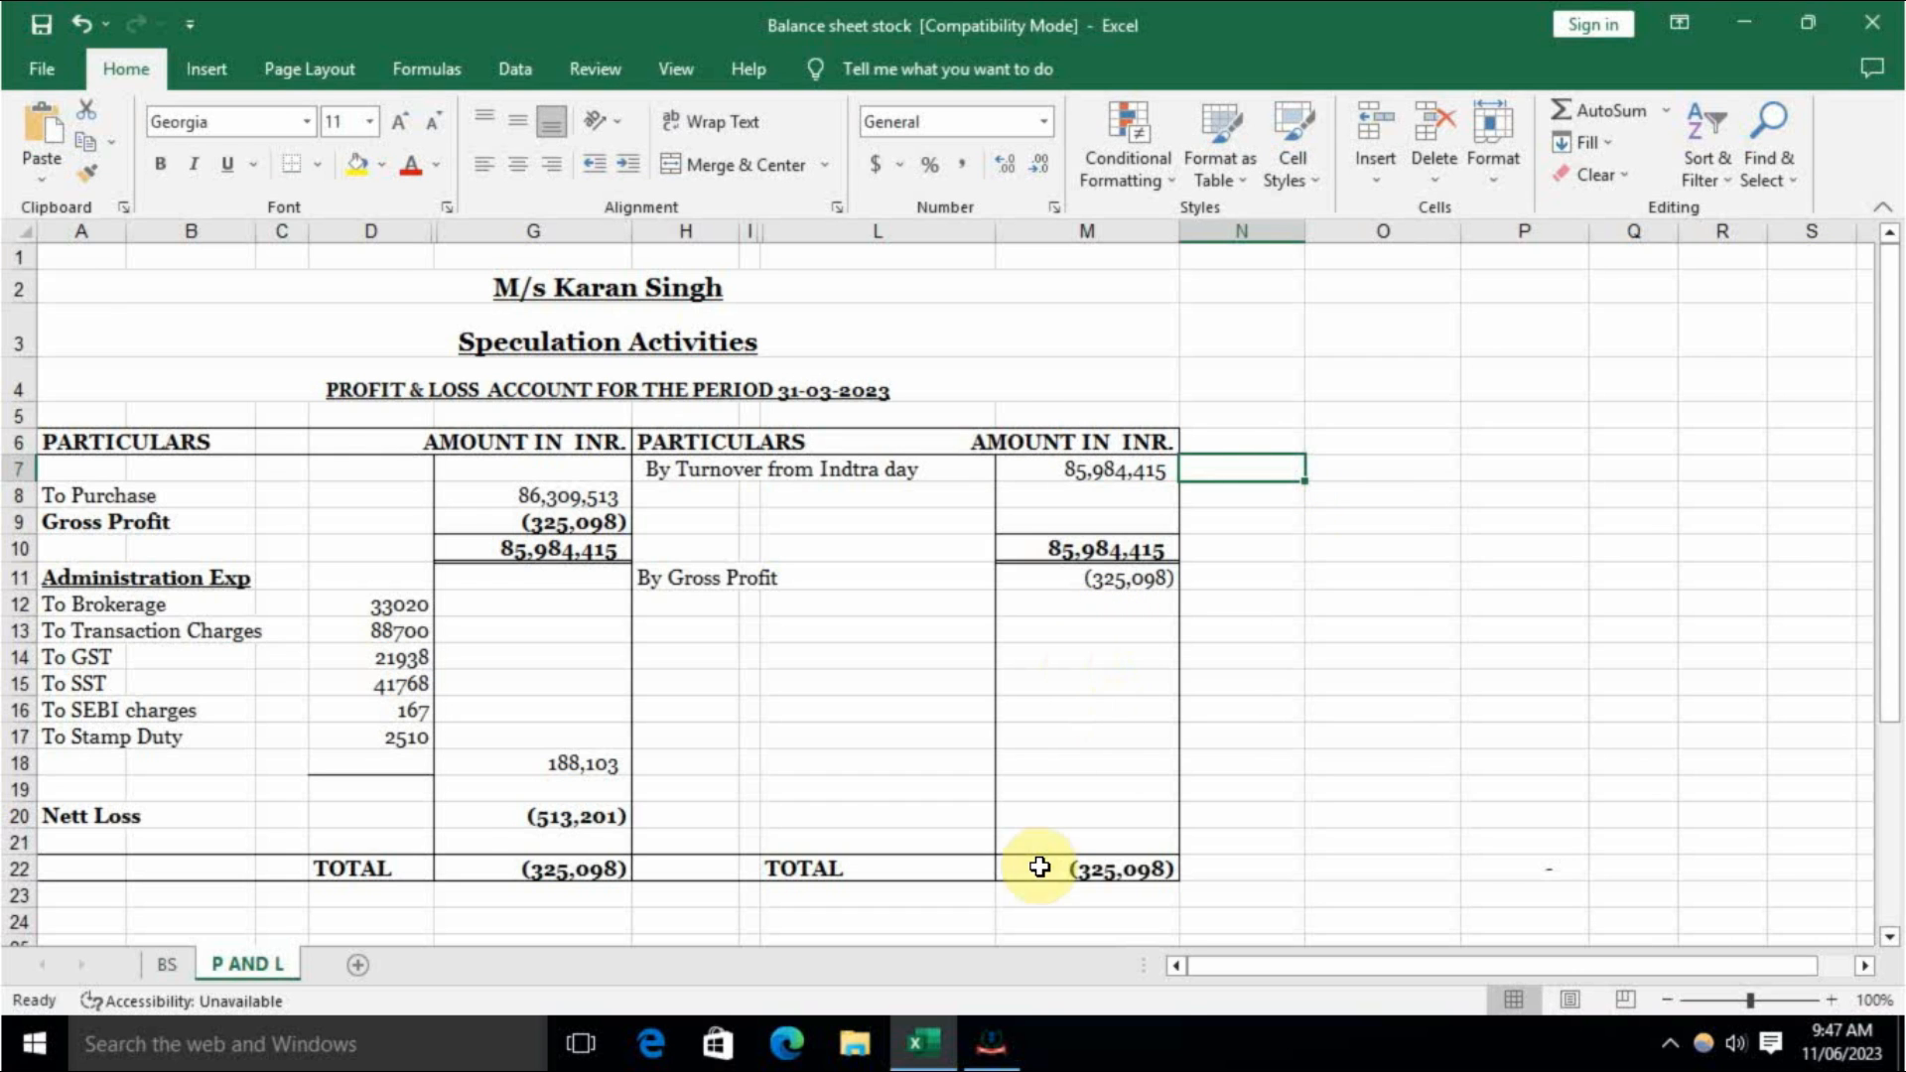
# Step: Return to the ITR-3 form, answer No for audit under section 44AB and for other audit reports, and save the Audit Information
pyautogui.click(993, 1050)
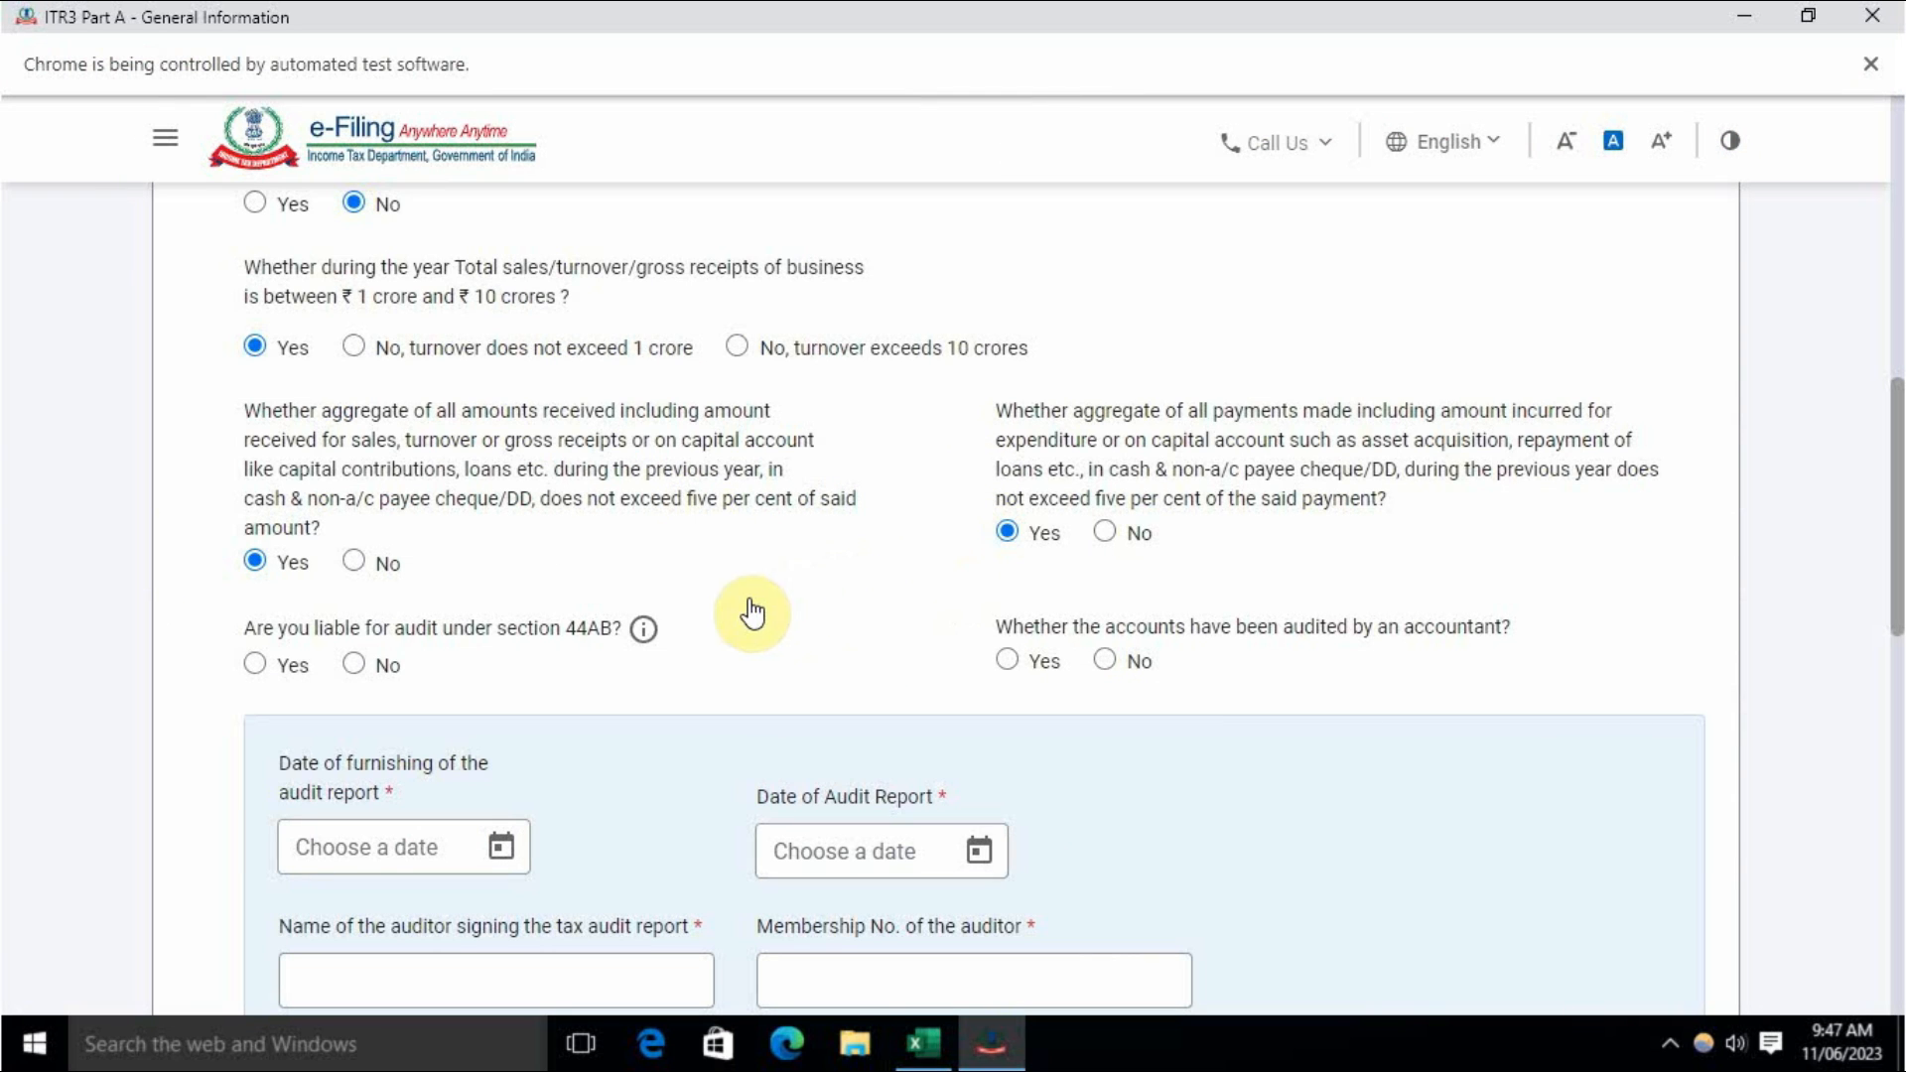
pyautogui.click(355, 667)
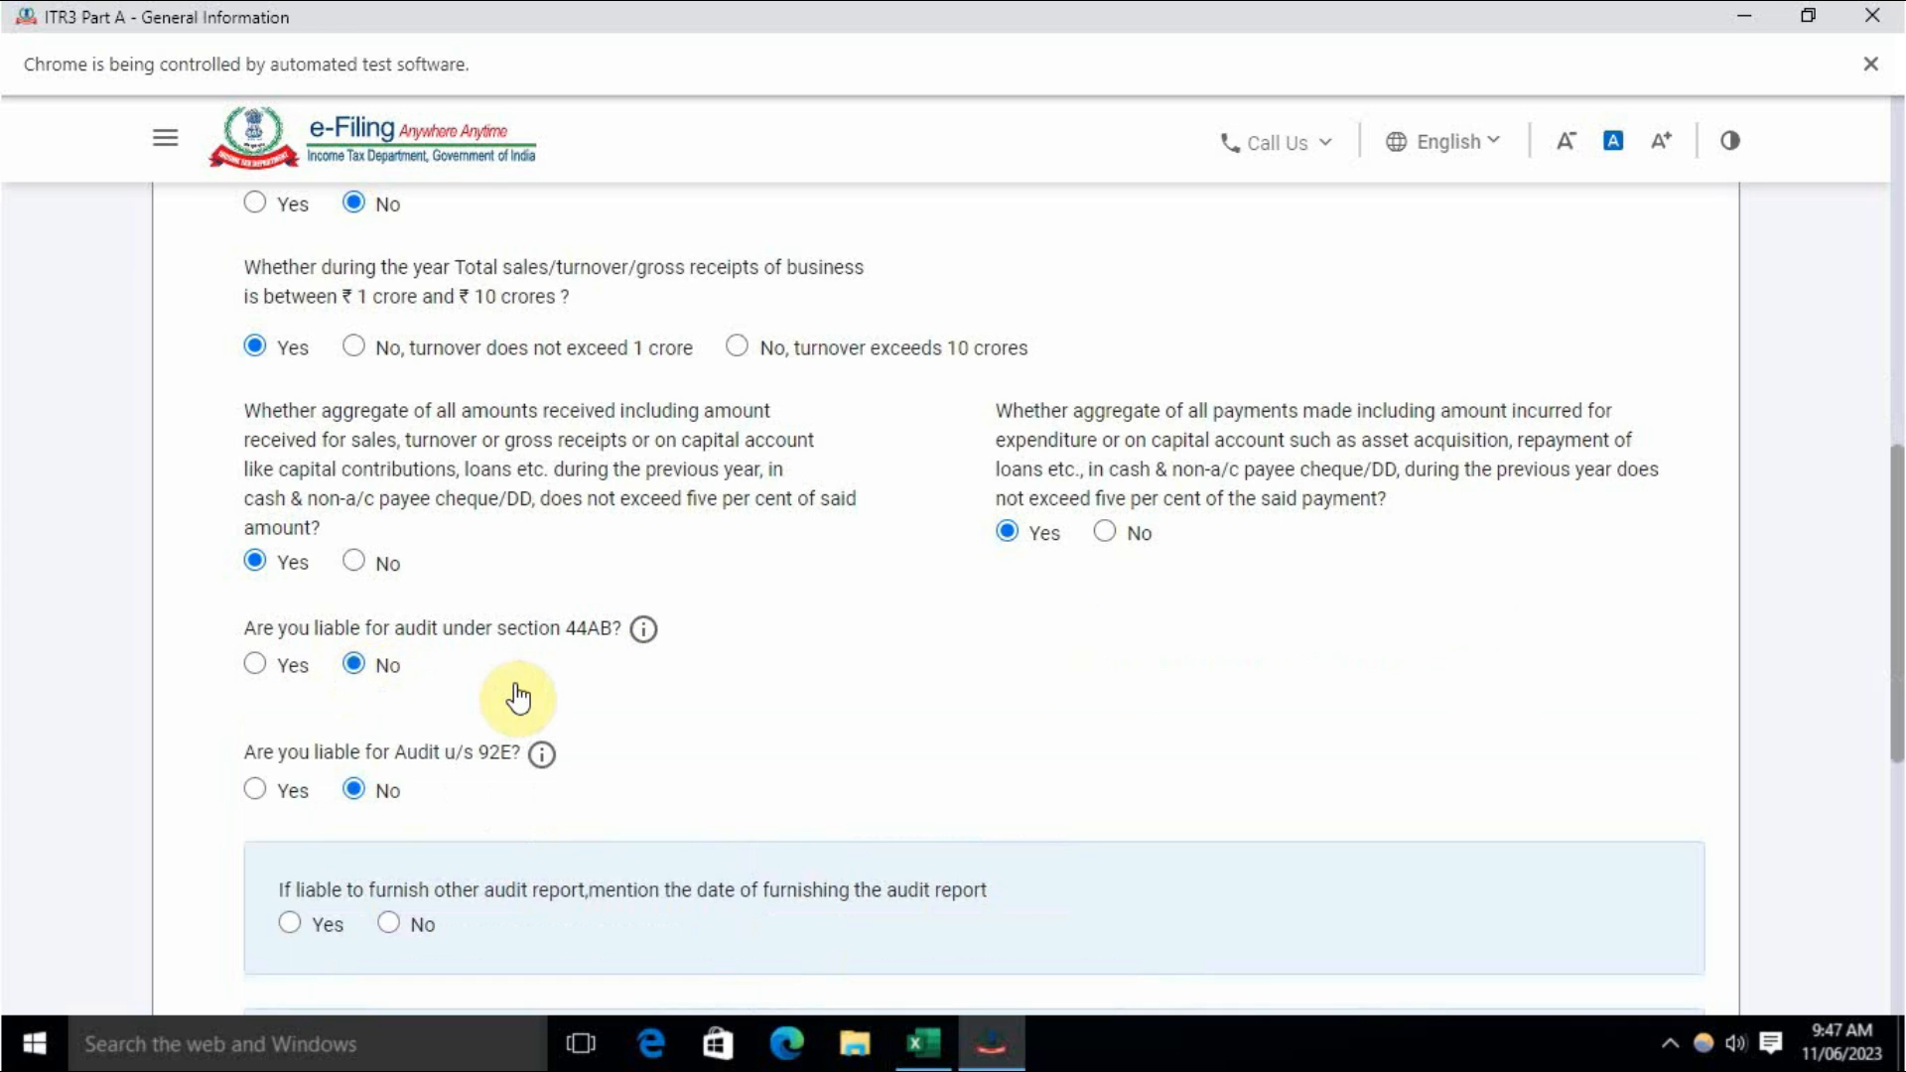
pyautogui.scroll(-4, 615, 724)
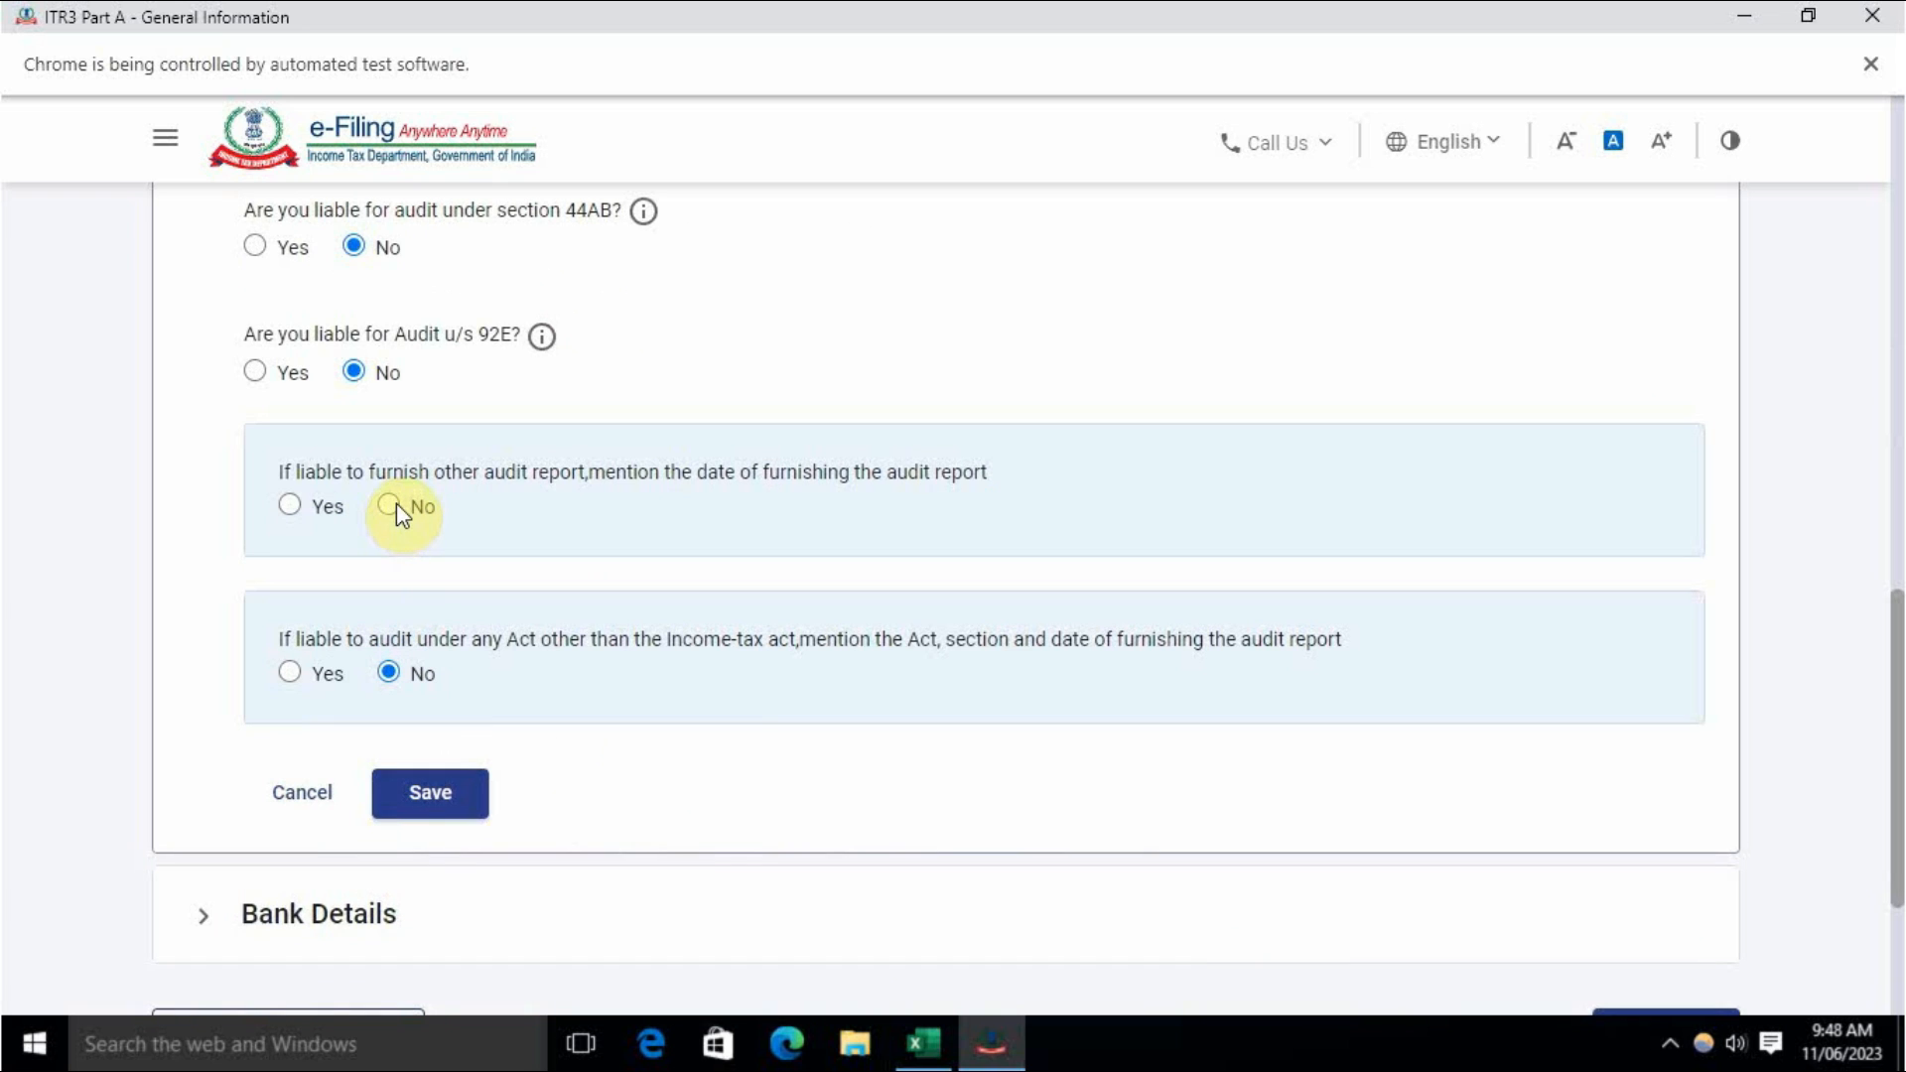
pyautogui.click(393, 503)
pyautogui.scroll(3, 462, 415)
pyautogui.scroll(-6, 446, 585)
pyautogui.click(433, 526)
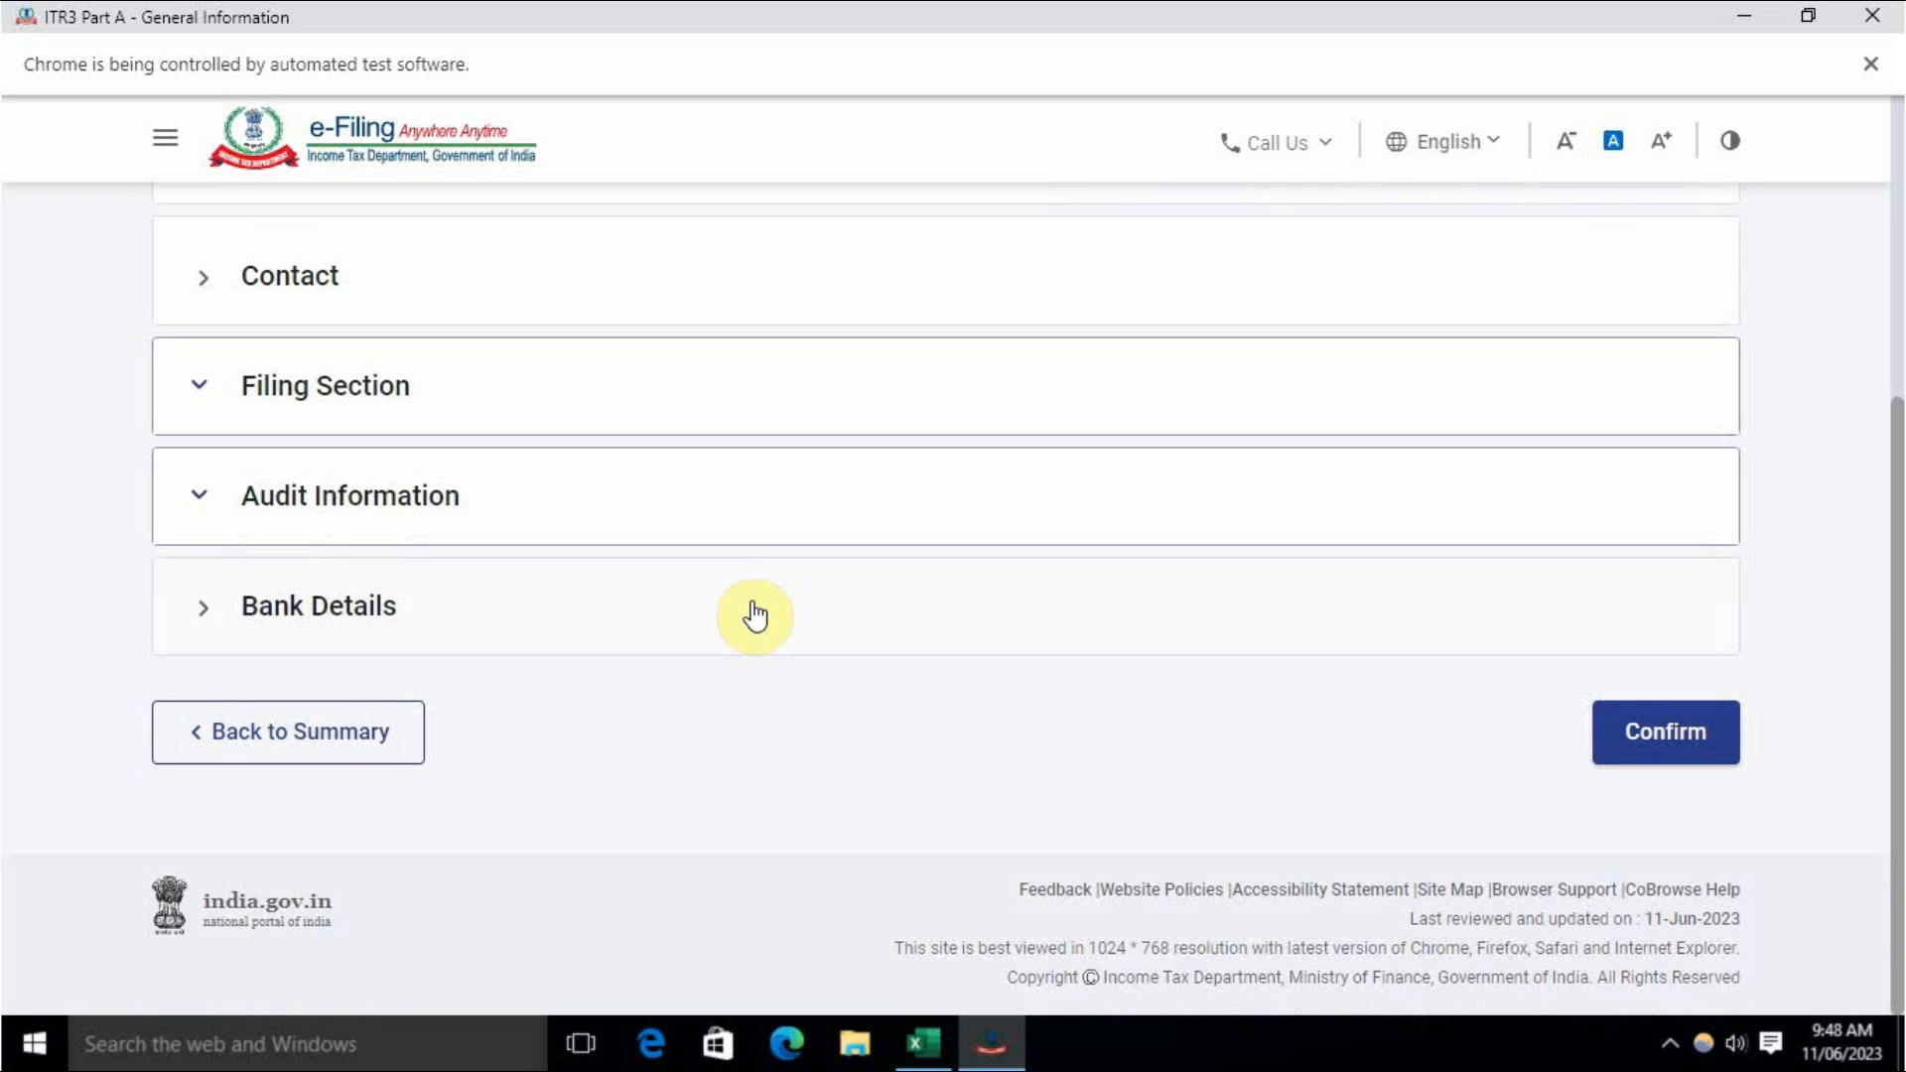
# Step: Review the Bank Details section with the account nominated for refund, and confirm Part A - General
pyautogui.click(434, 621)
pyautogui.scroll(-5, 477, 695)
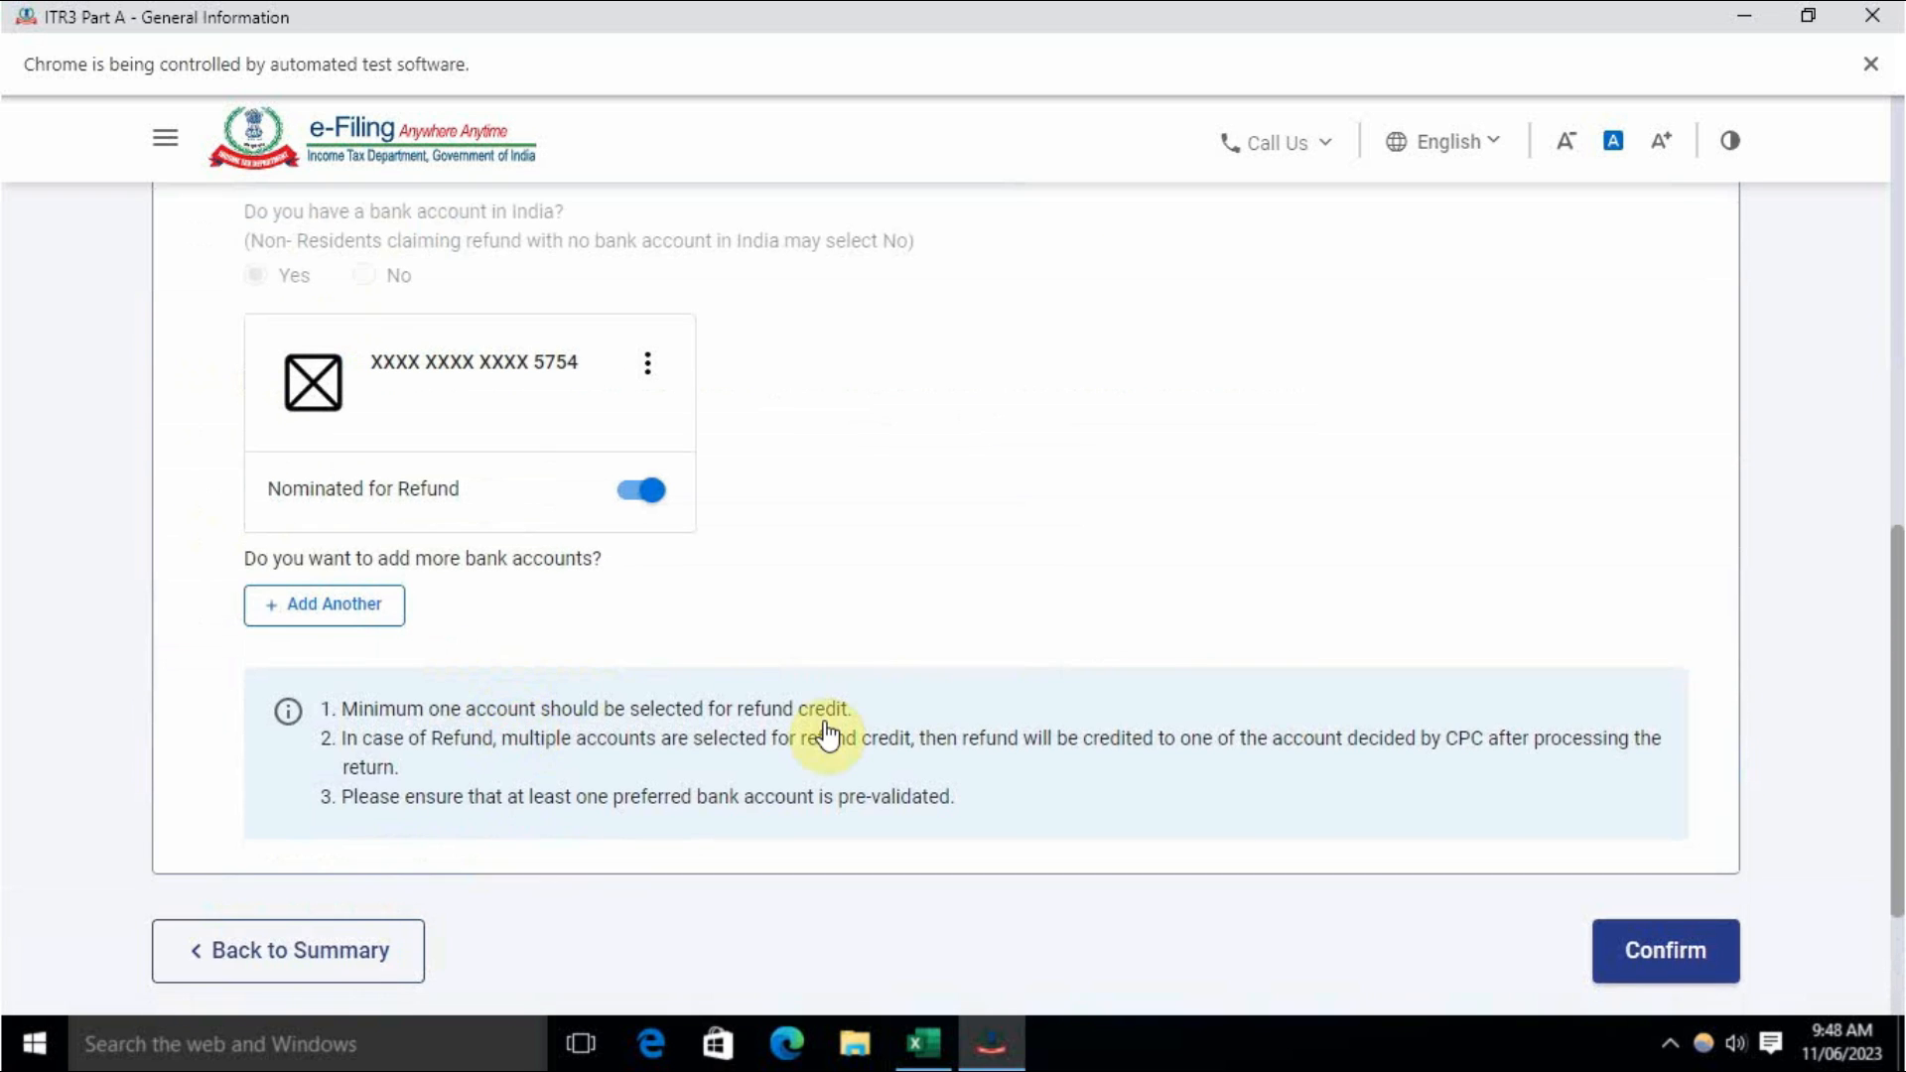
pyautogui.scroll(-2, 827, 735)
pyautogui.click(1617, 821)
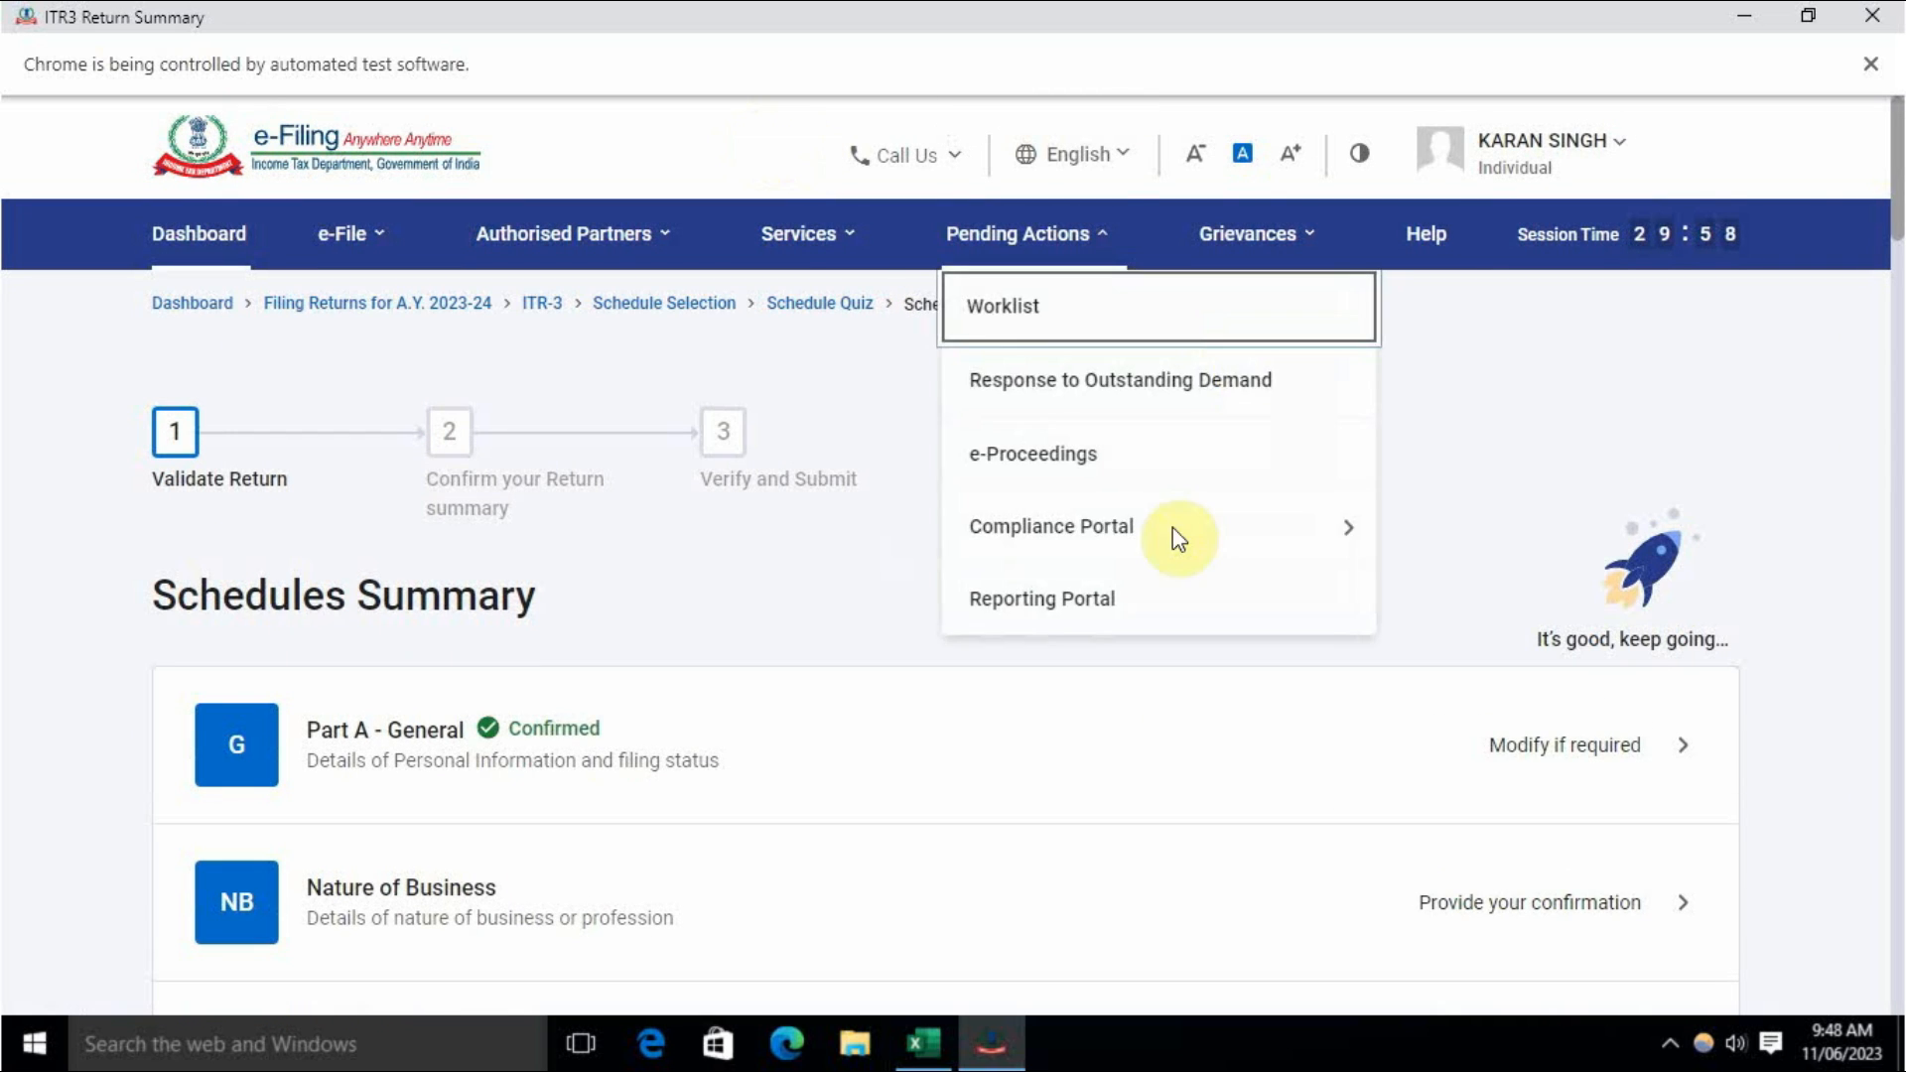
# Step: Open the Nature of Business schedule from the Schedules Summary and start adding business details
pyautogui.scroll(-2, 1042, 655)
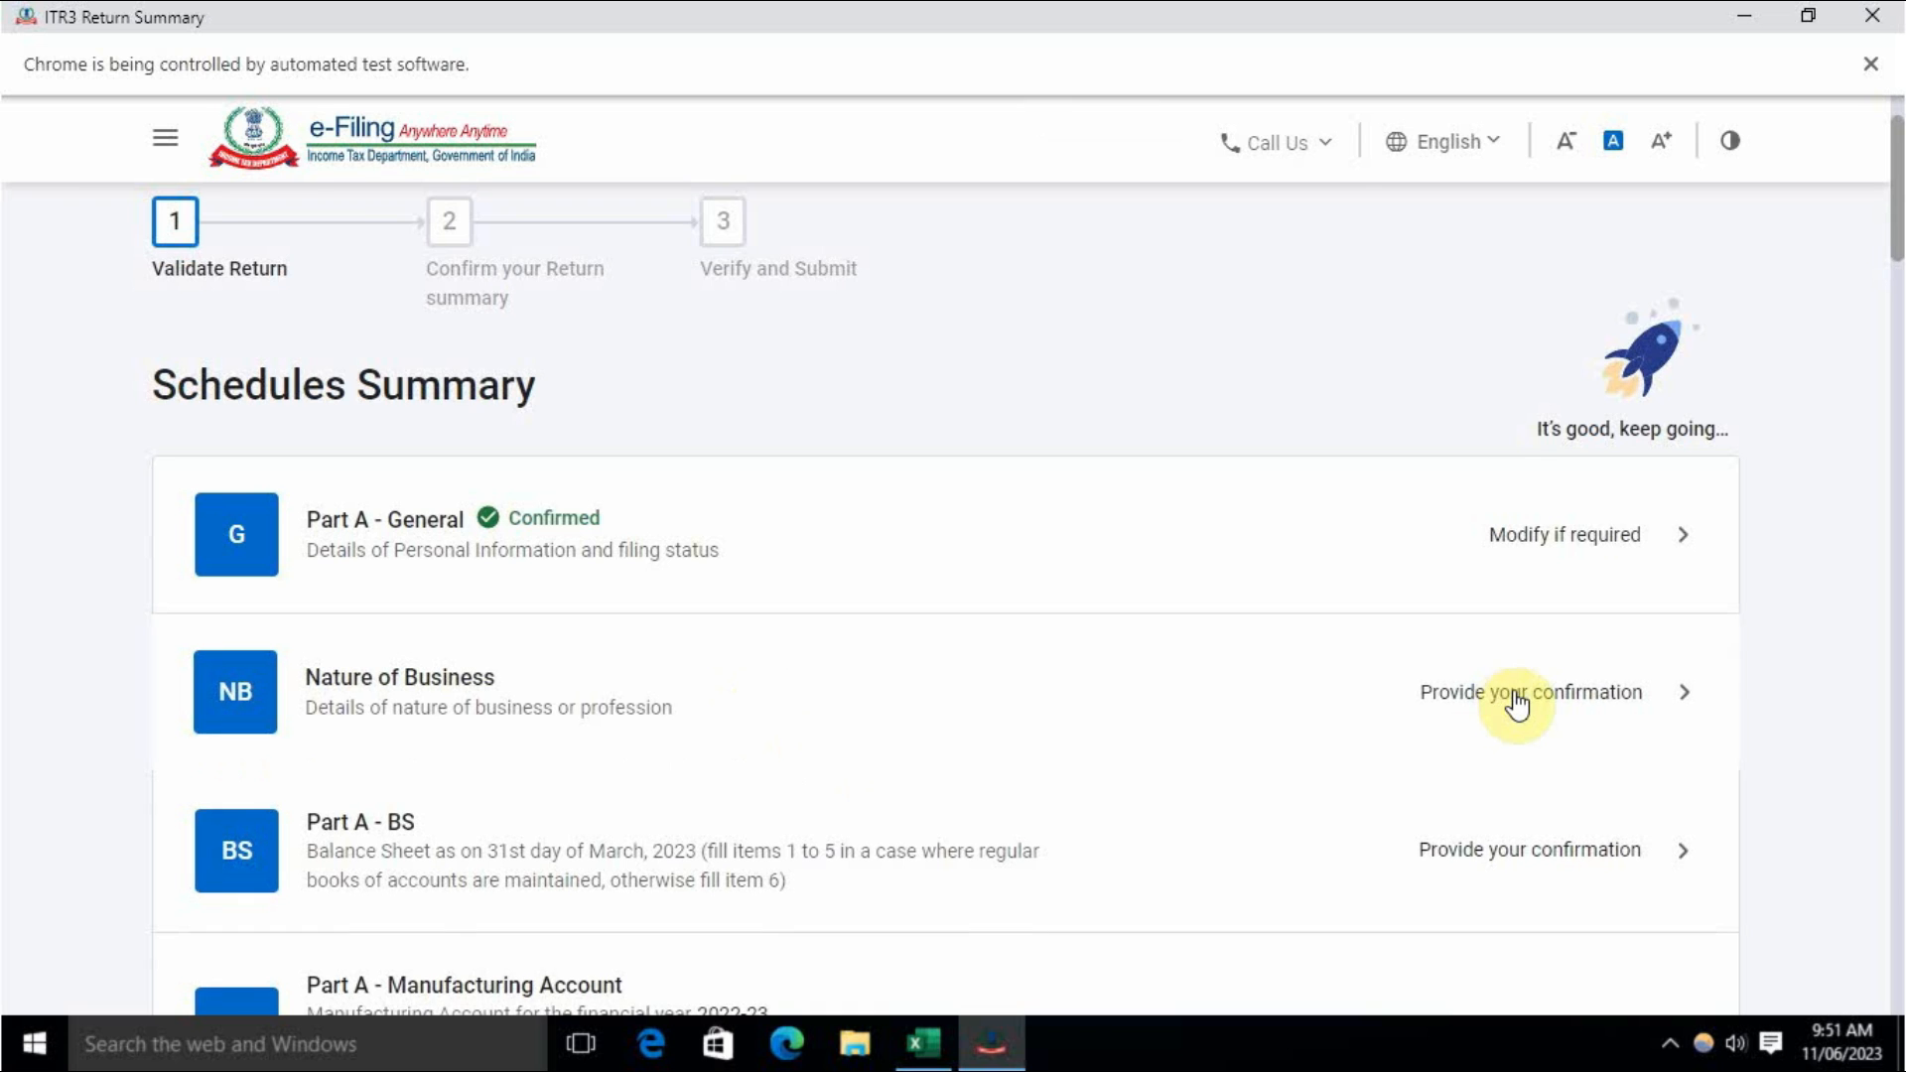
pyautogui.click(1499, 694)
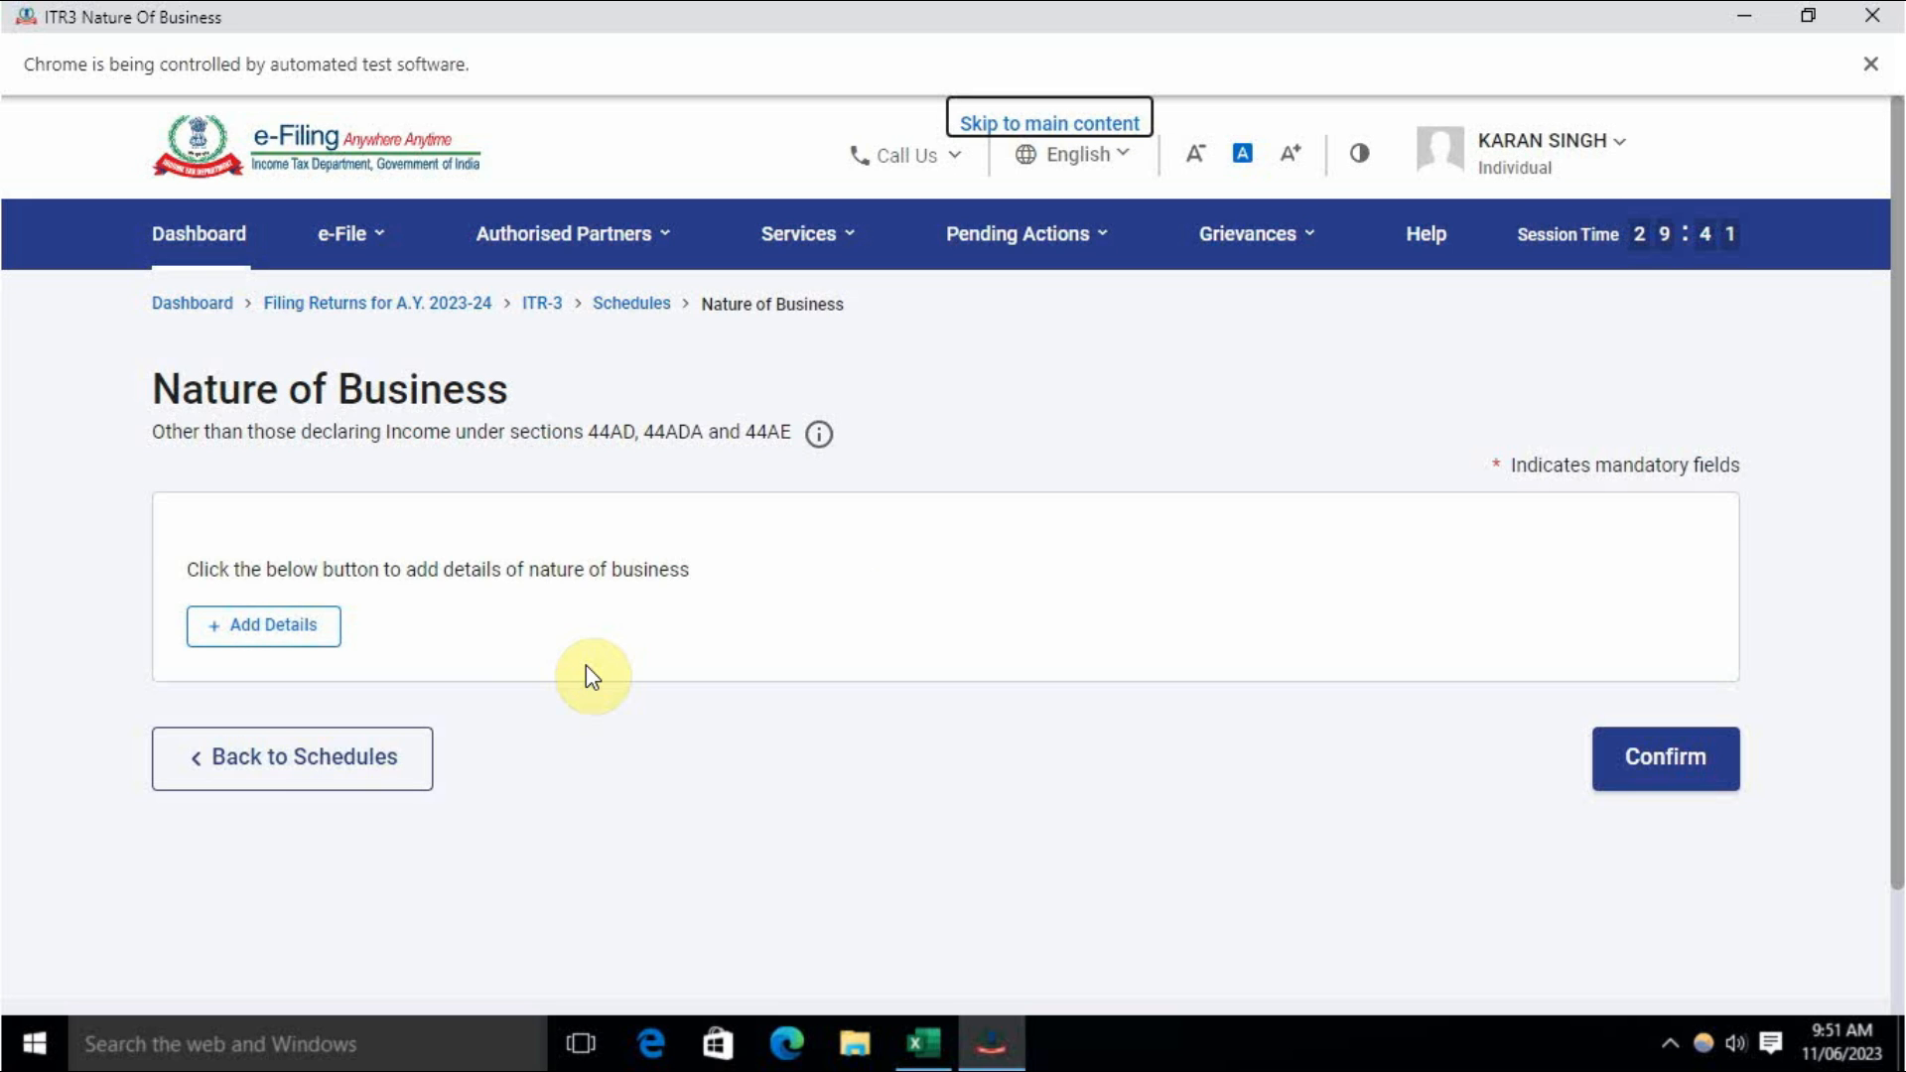
pyautogui.click(243, 633)
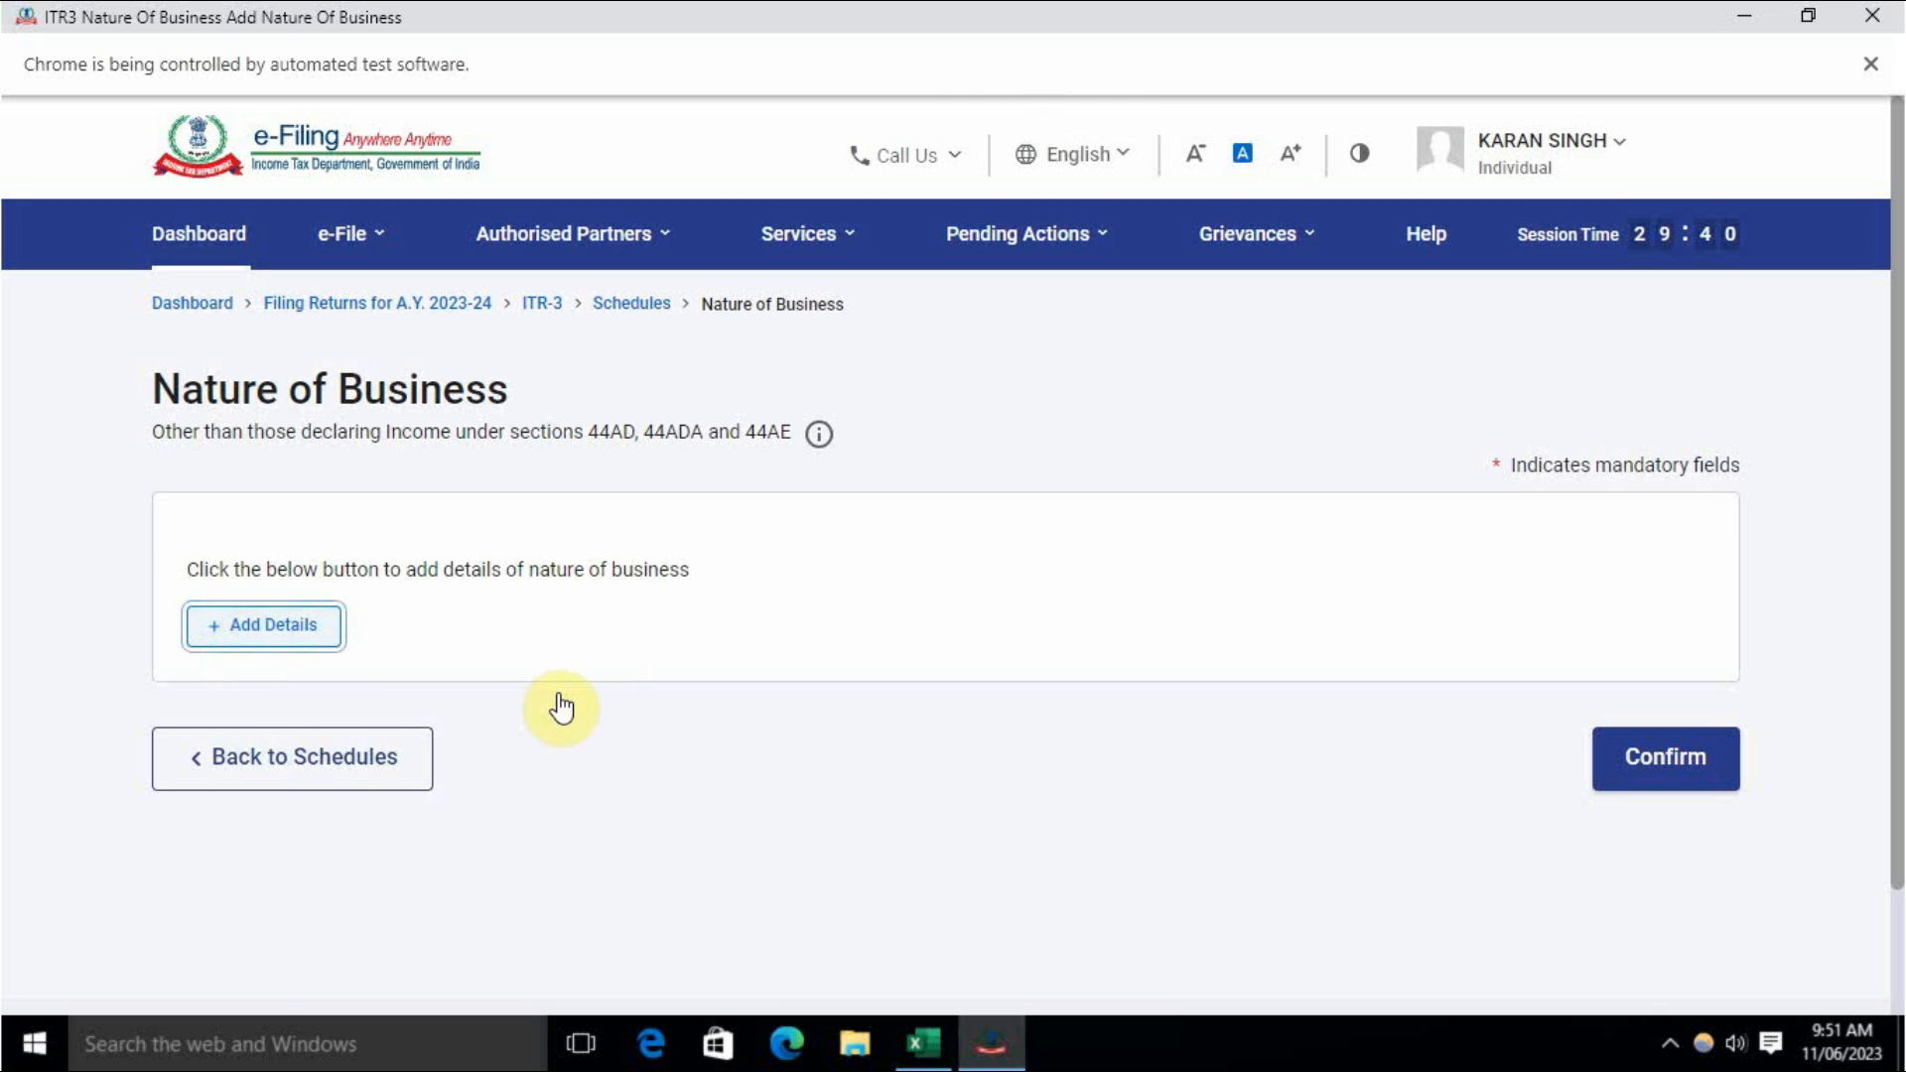
# Step: Search the business codes for "other" and select 09028 - Retail sale of other products n.e.c
pyautogui.click(413, 598)
pyautogui.write('other')
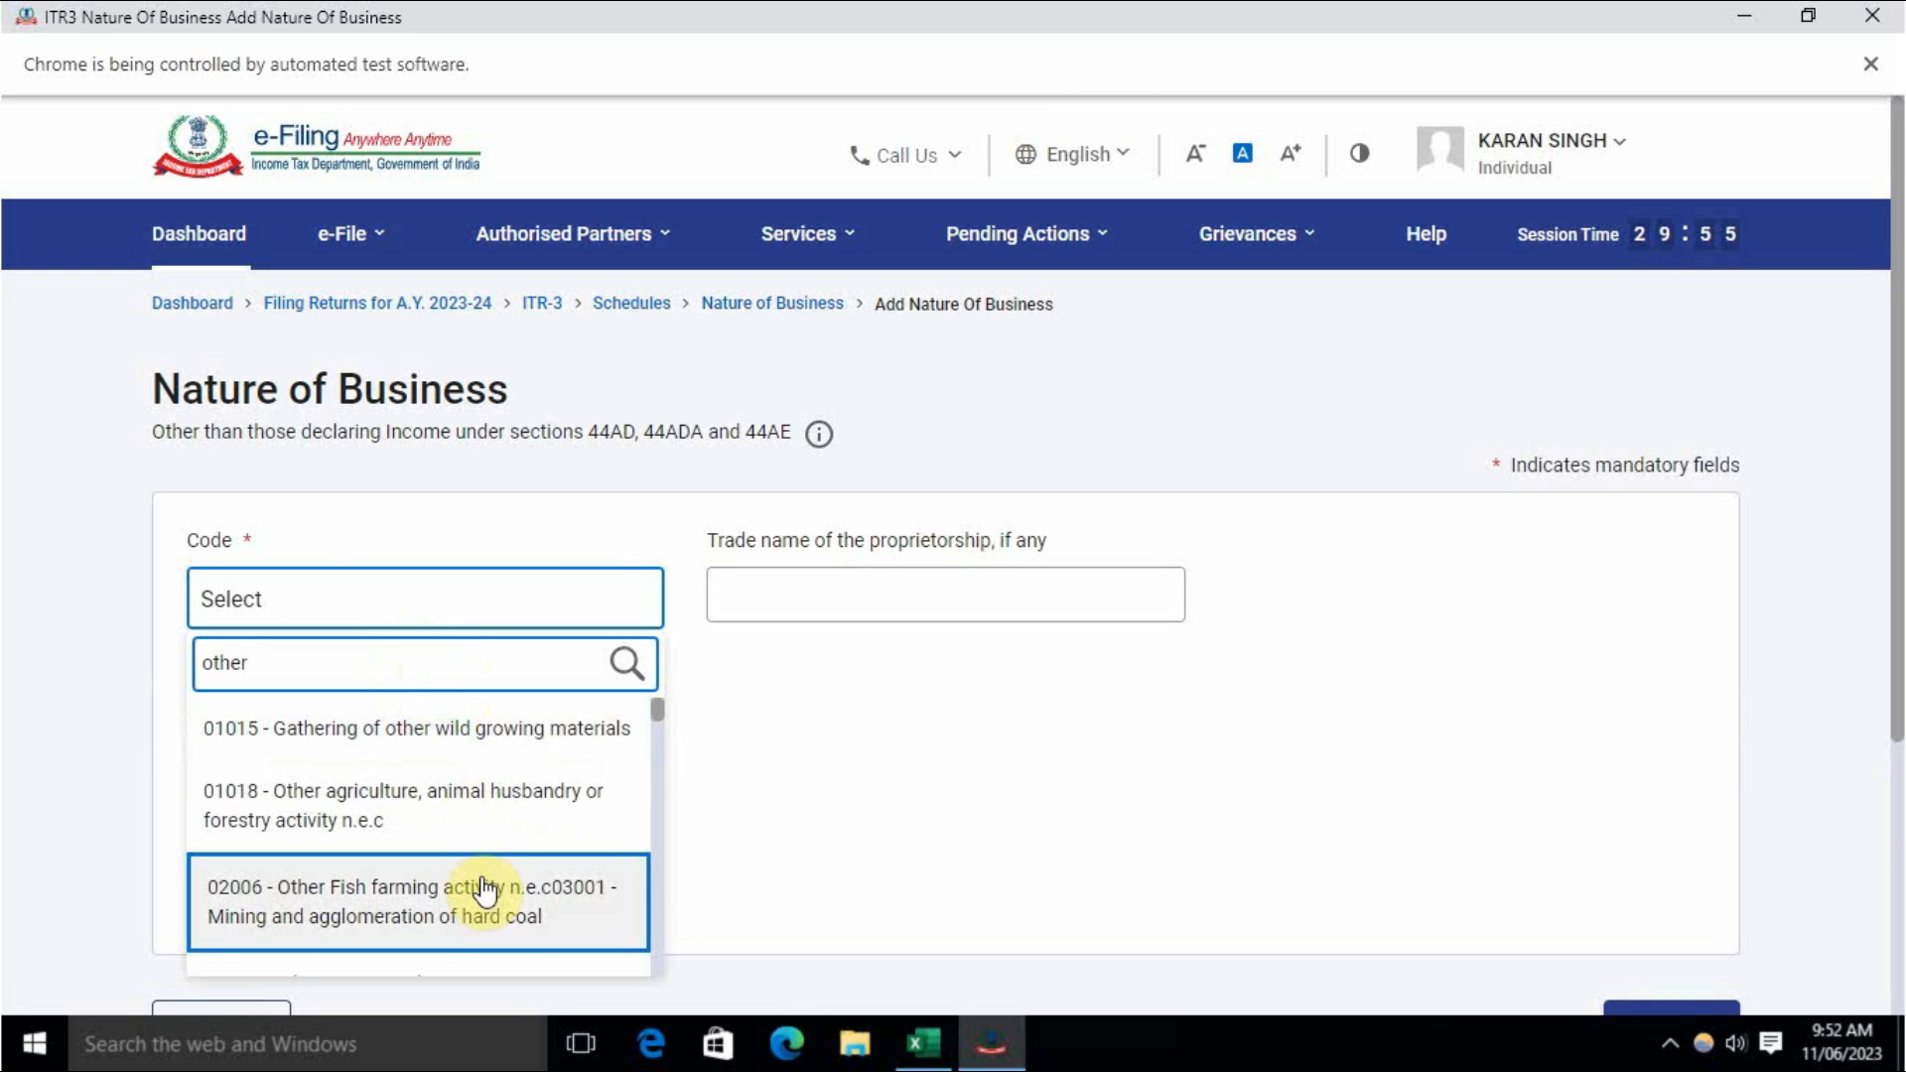
pyautogui.scroll(-1, 515, 809)
pyautogui.scroll(-6, 515, 809)
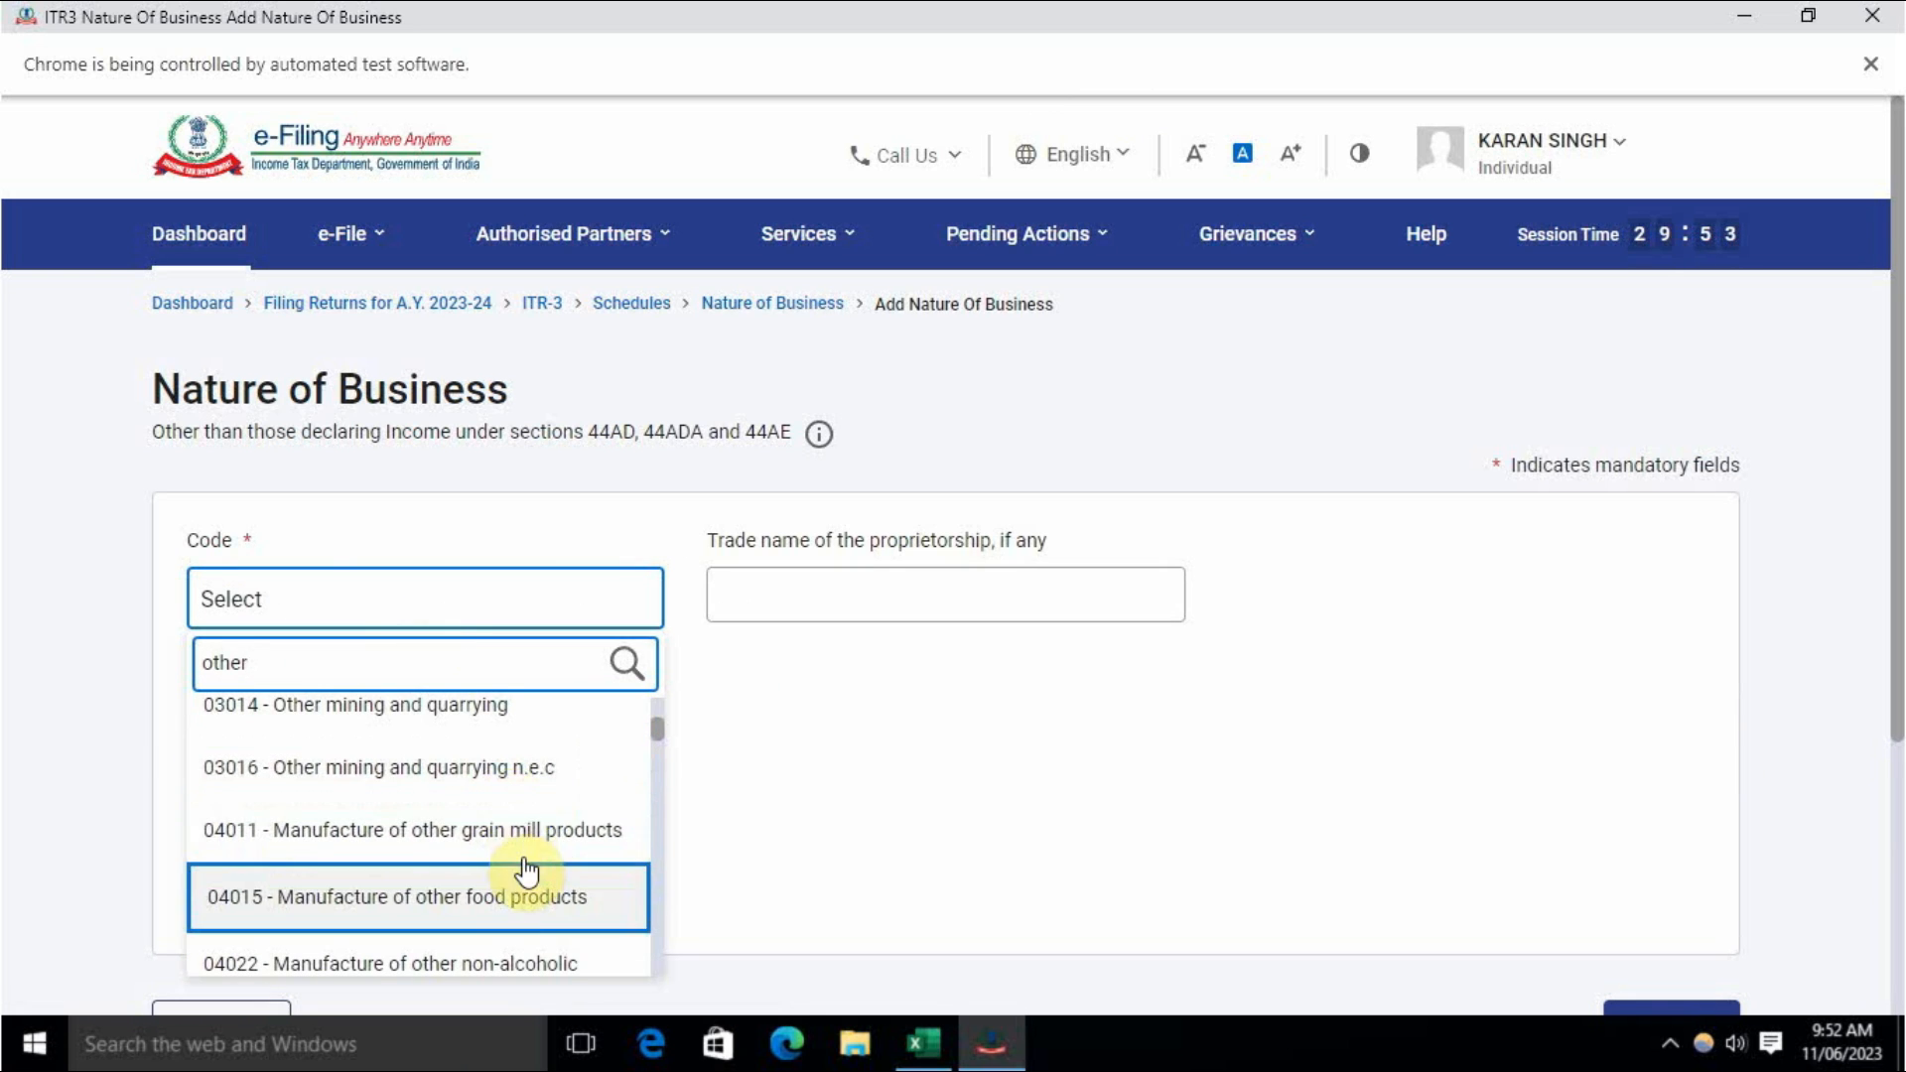
pyautogui.scroll(-5, 519, 830)
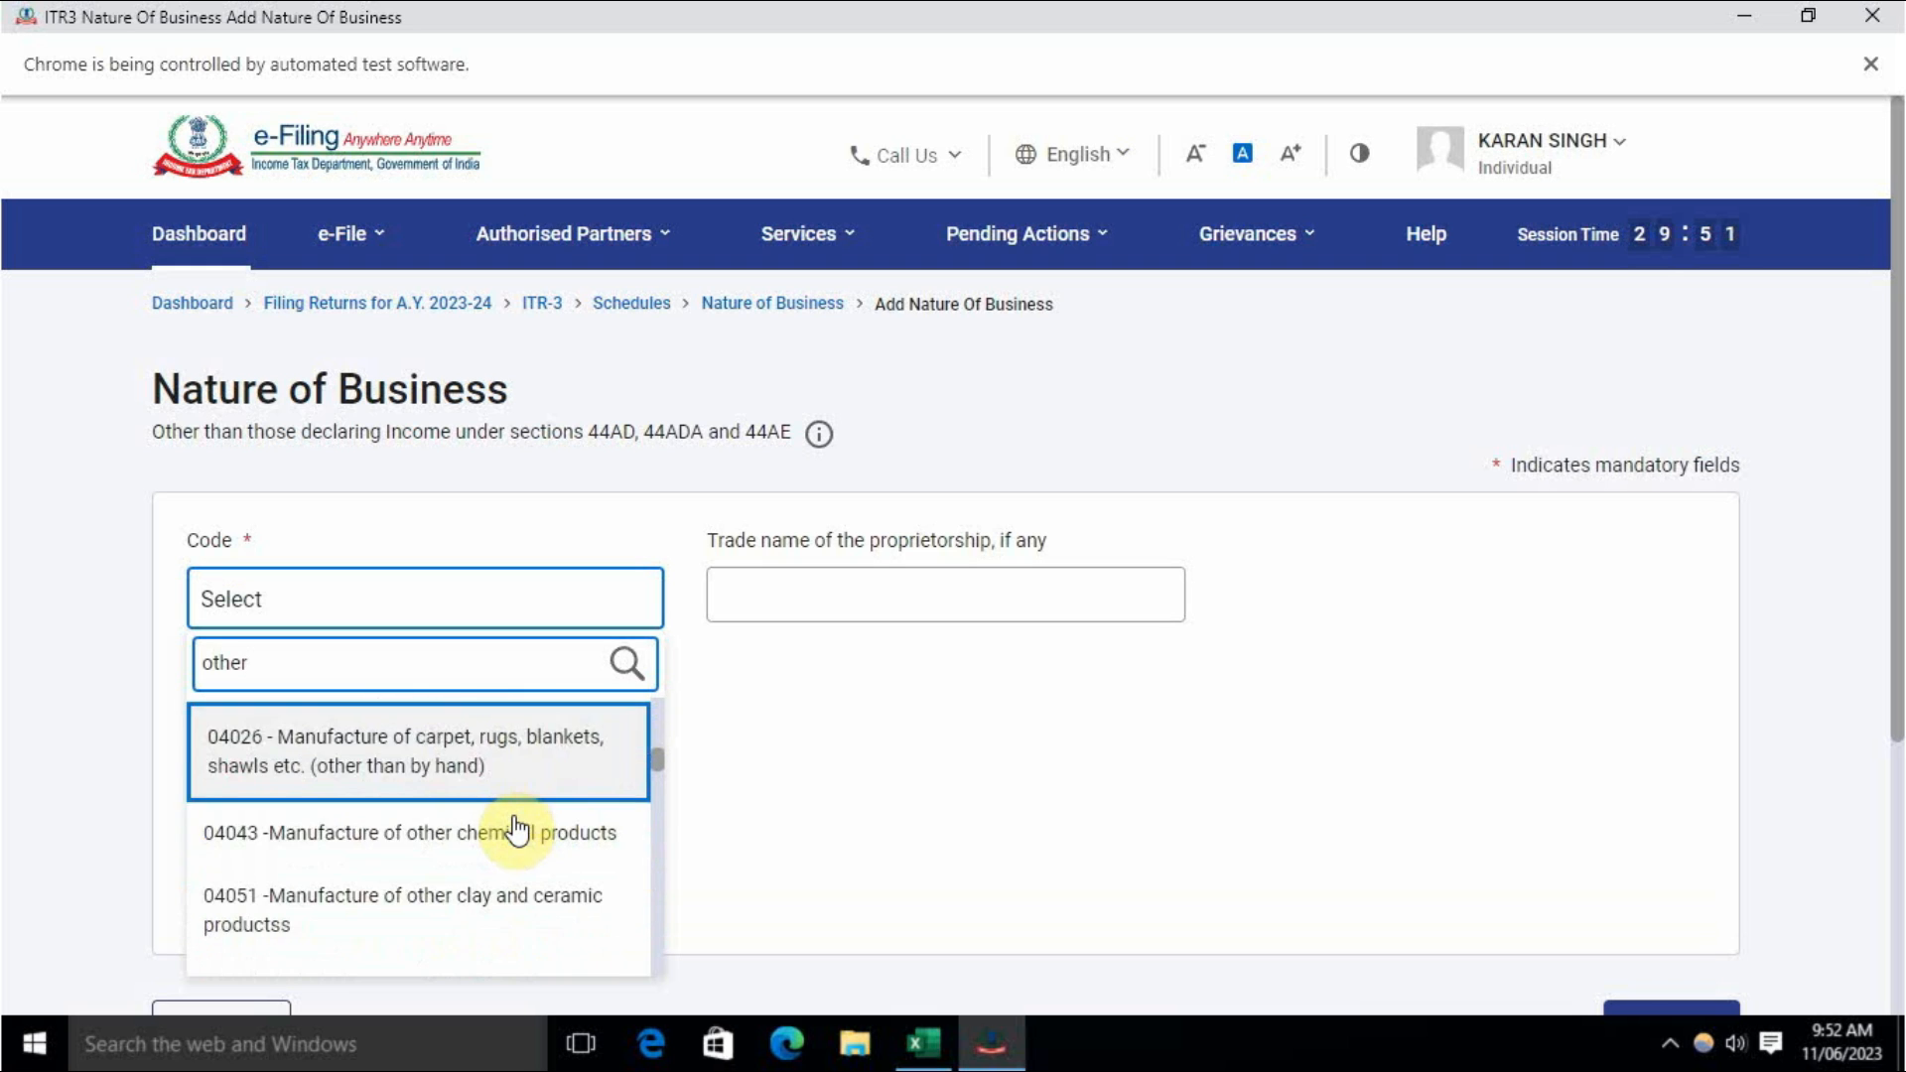
pyautogui.scroll(-6, 501, 856)
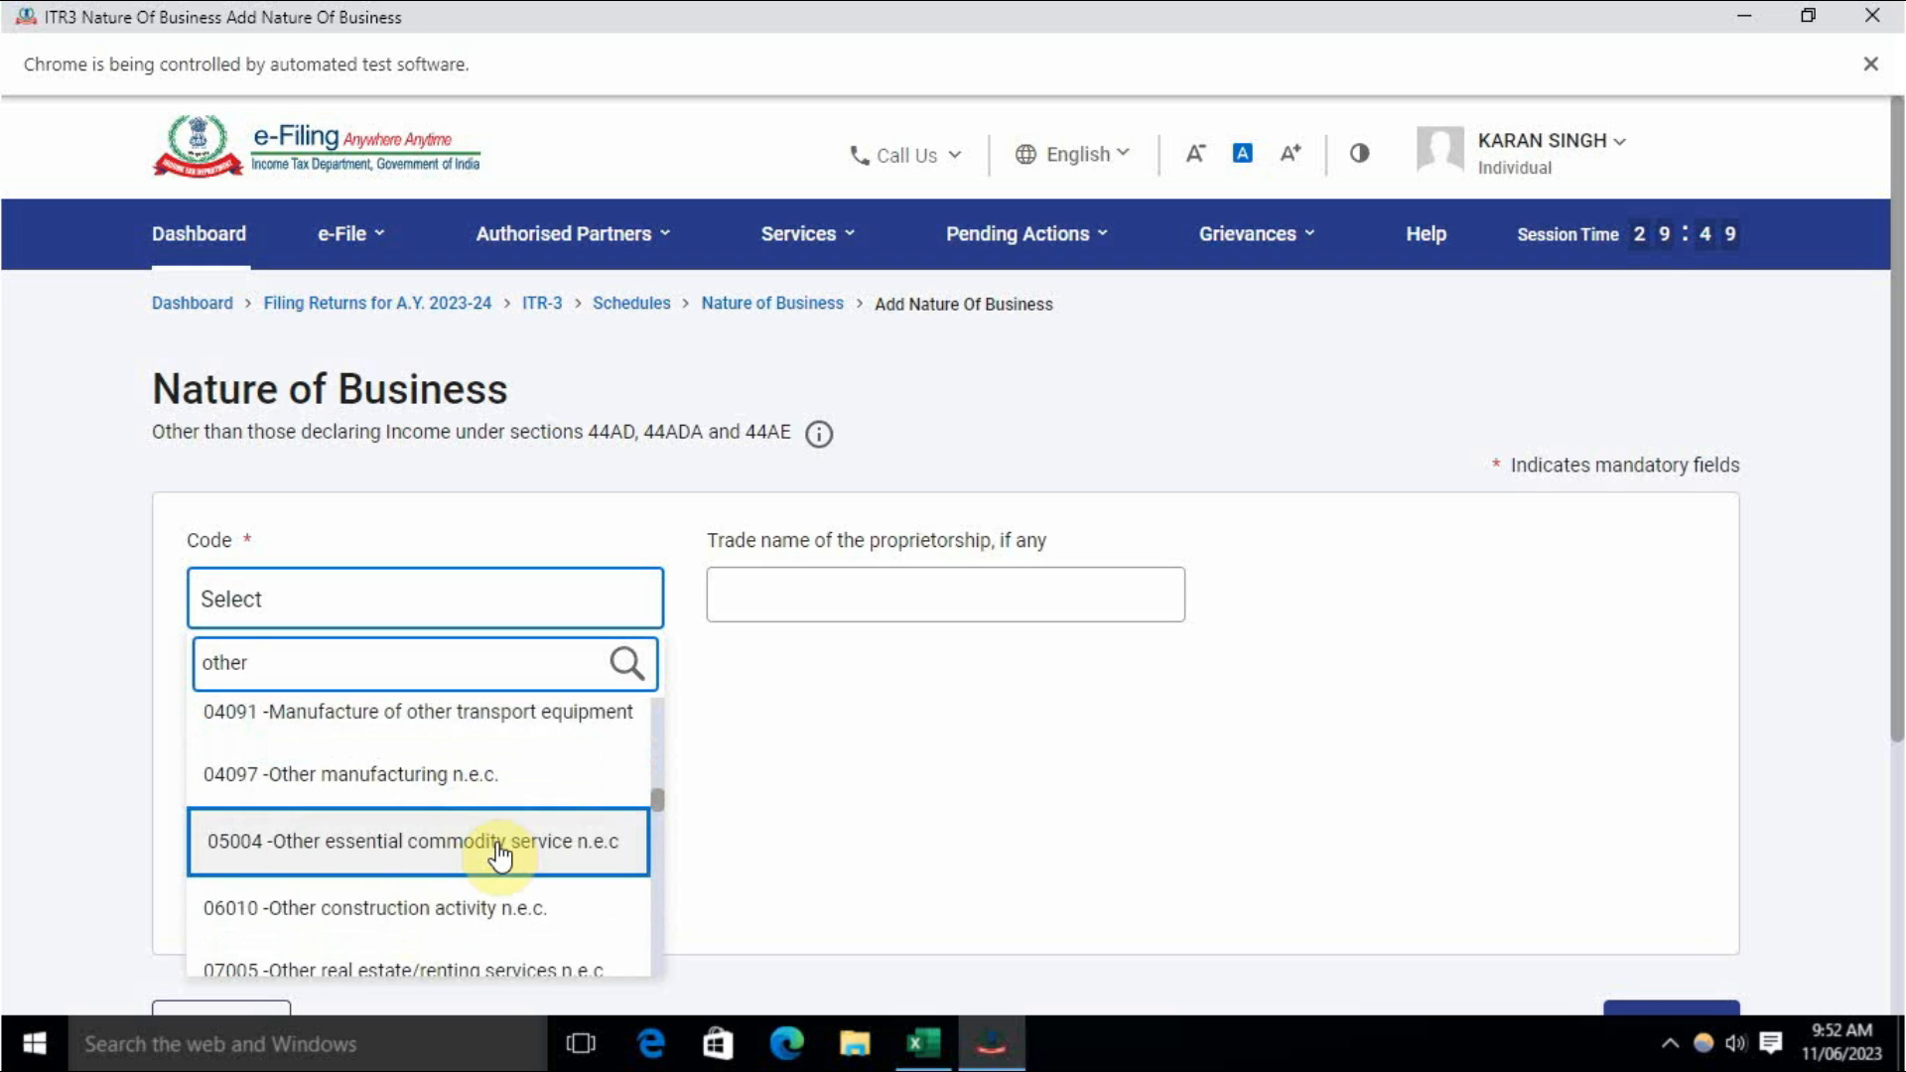
pyautogui.scroll(-1, 502, 854)
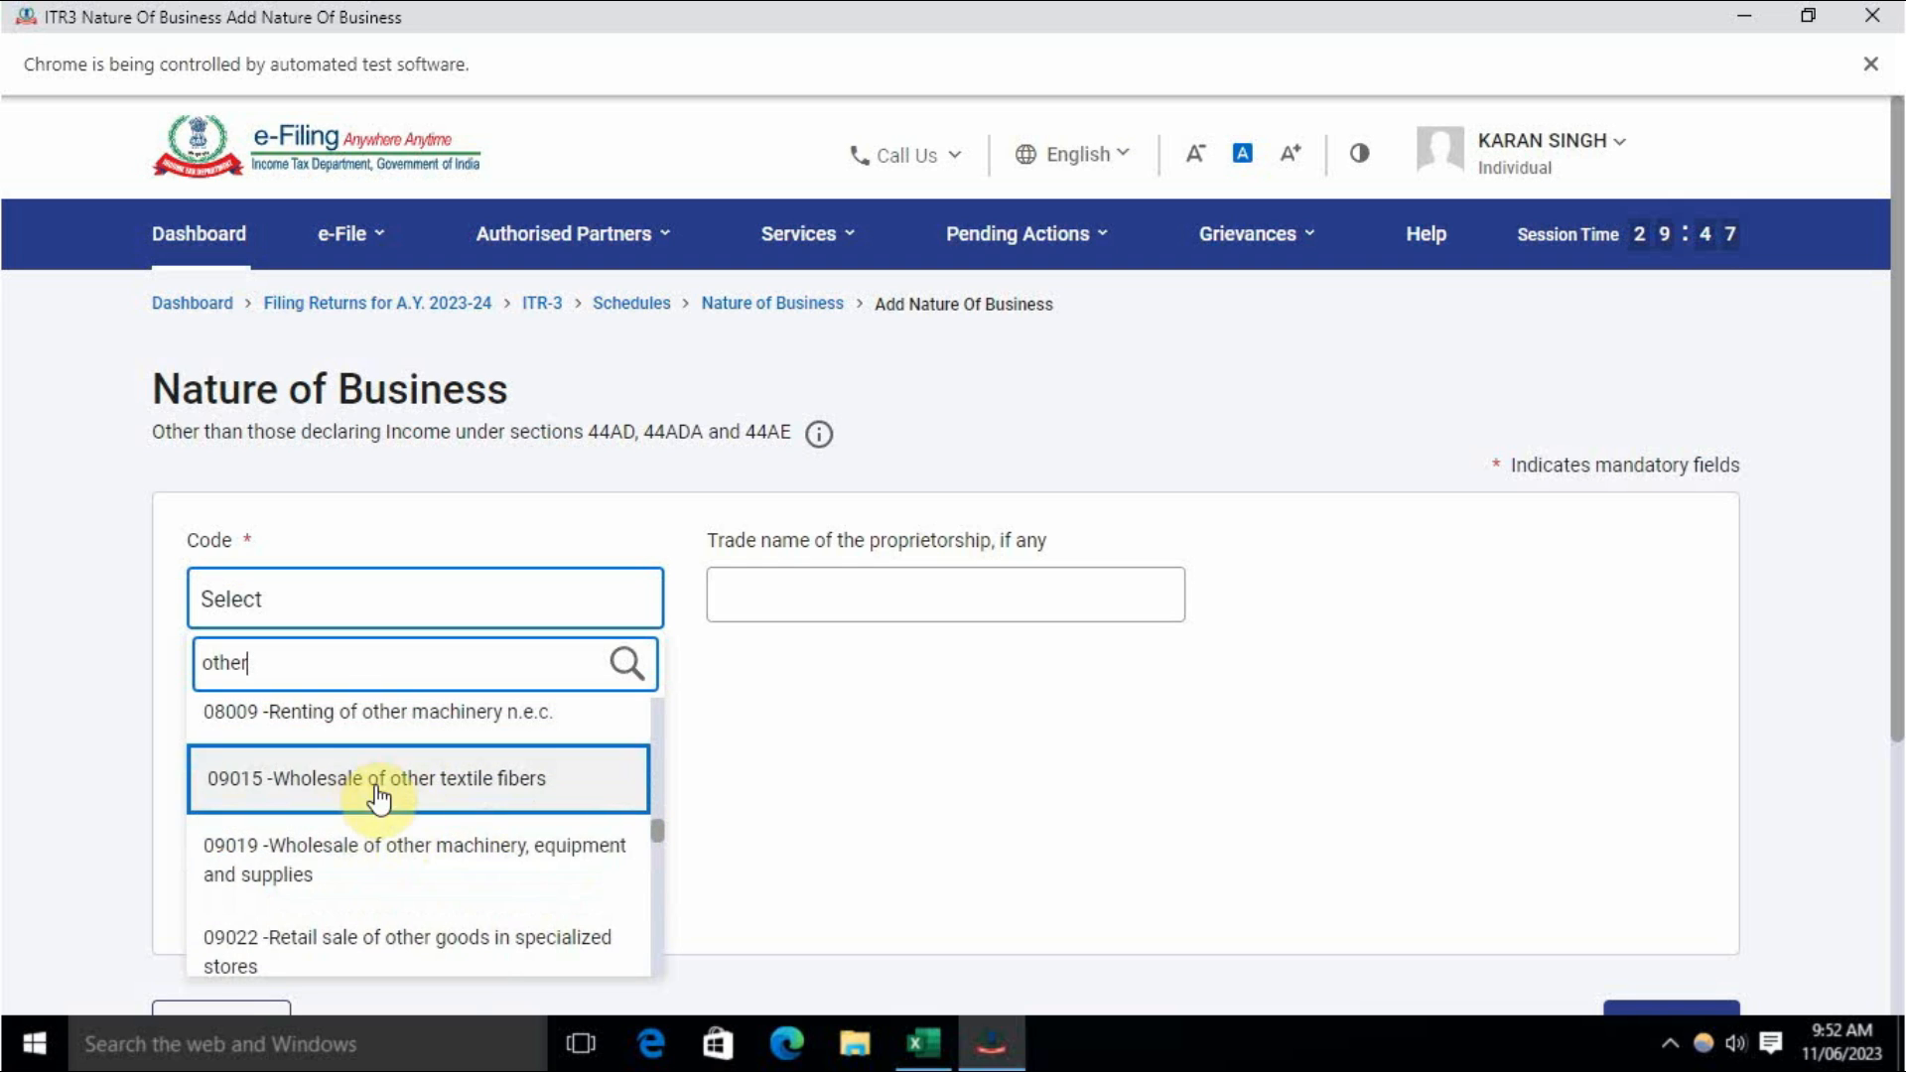
pyautogui.scroll(-1, 467, 828)
pyautogui.scroll(-1, 414, 846)
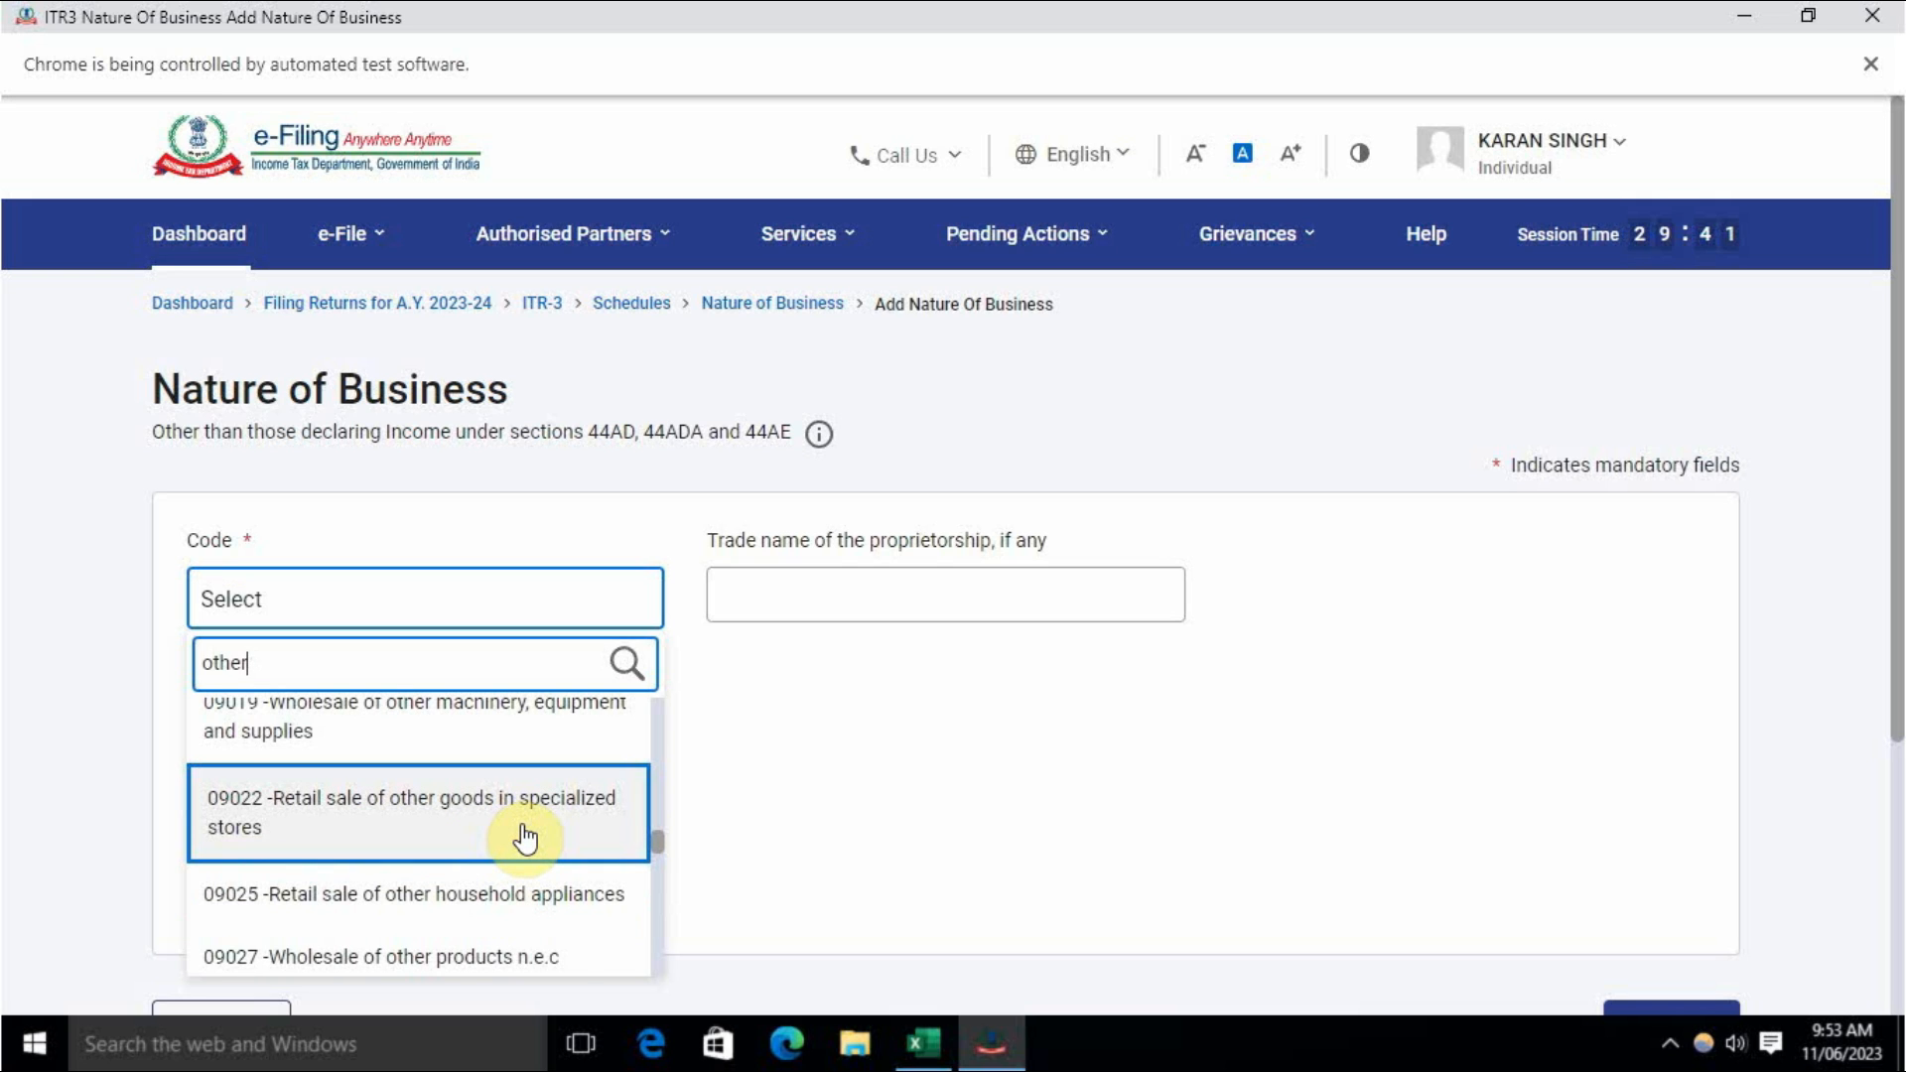
pyautogui.scroll(-3, 524, 839)
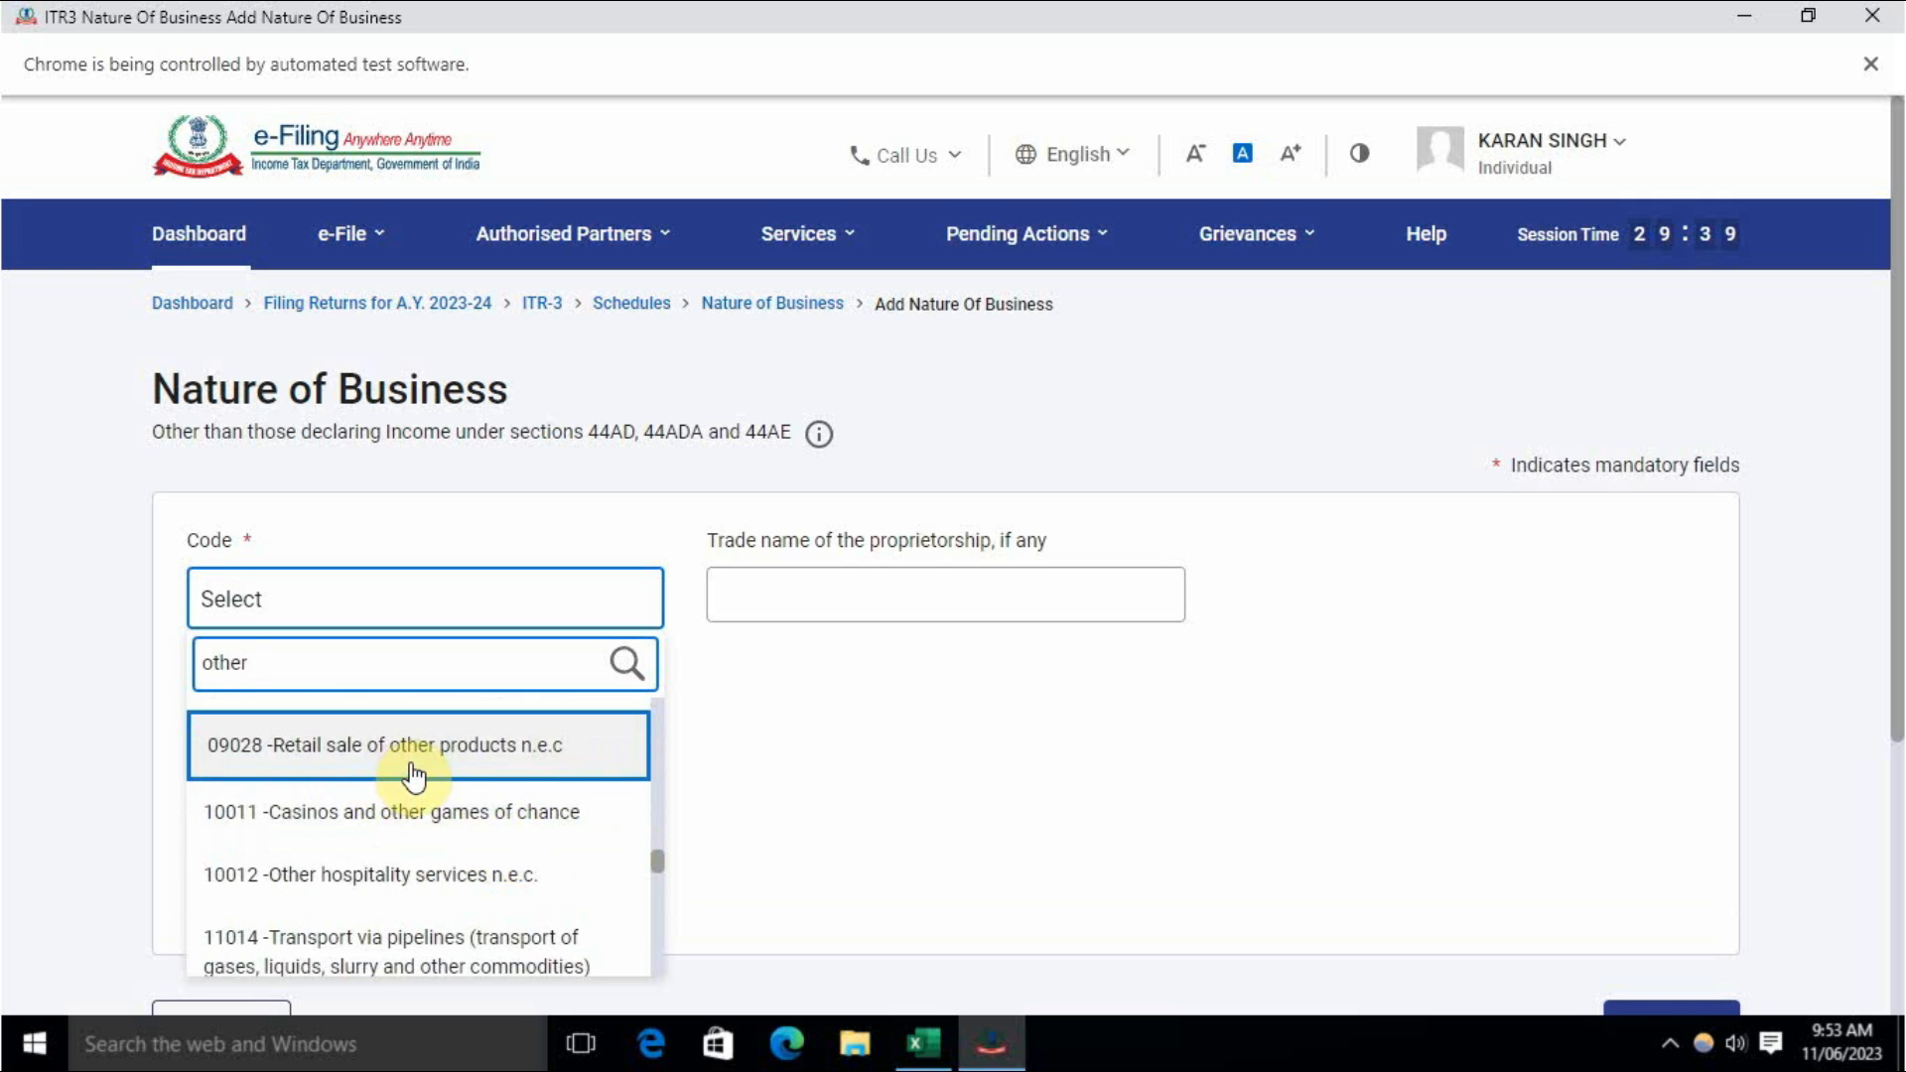
pyautogui.click(526, 771)
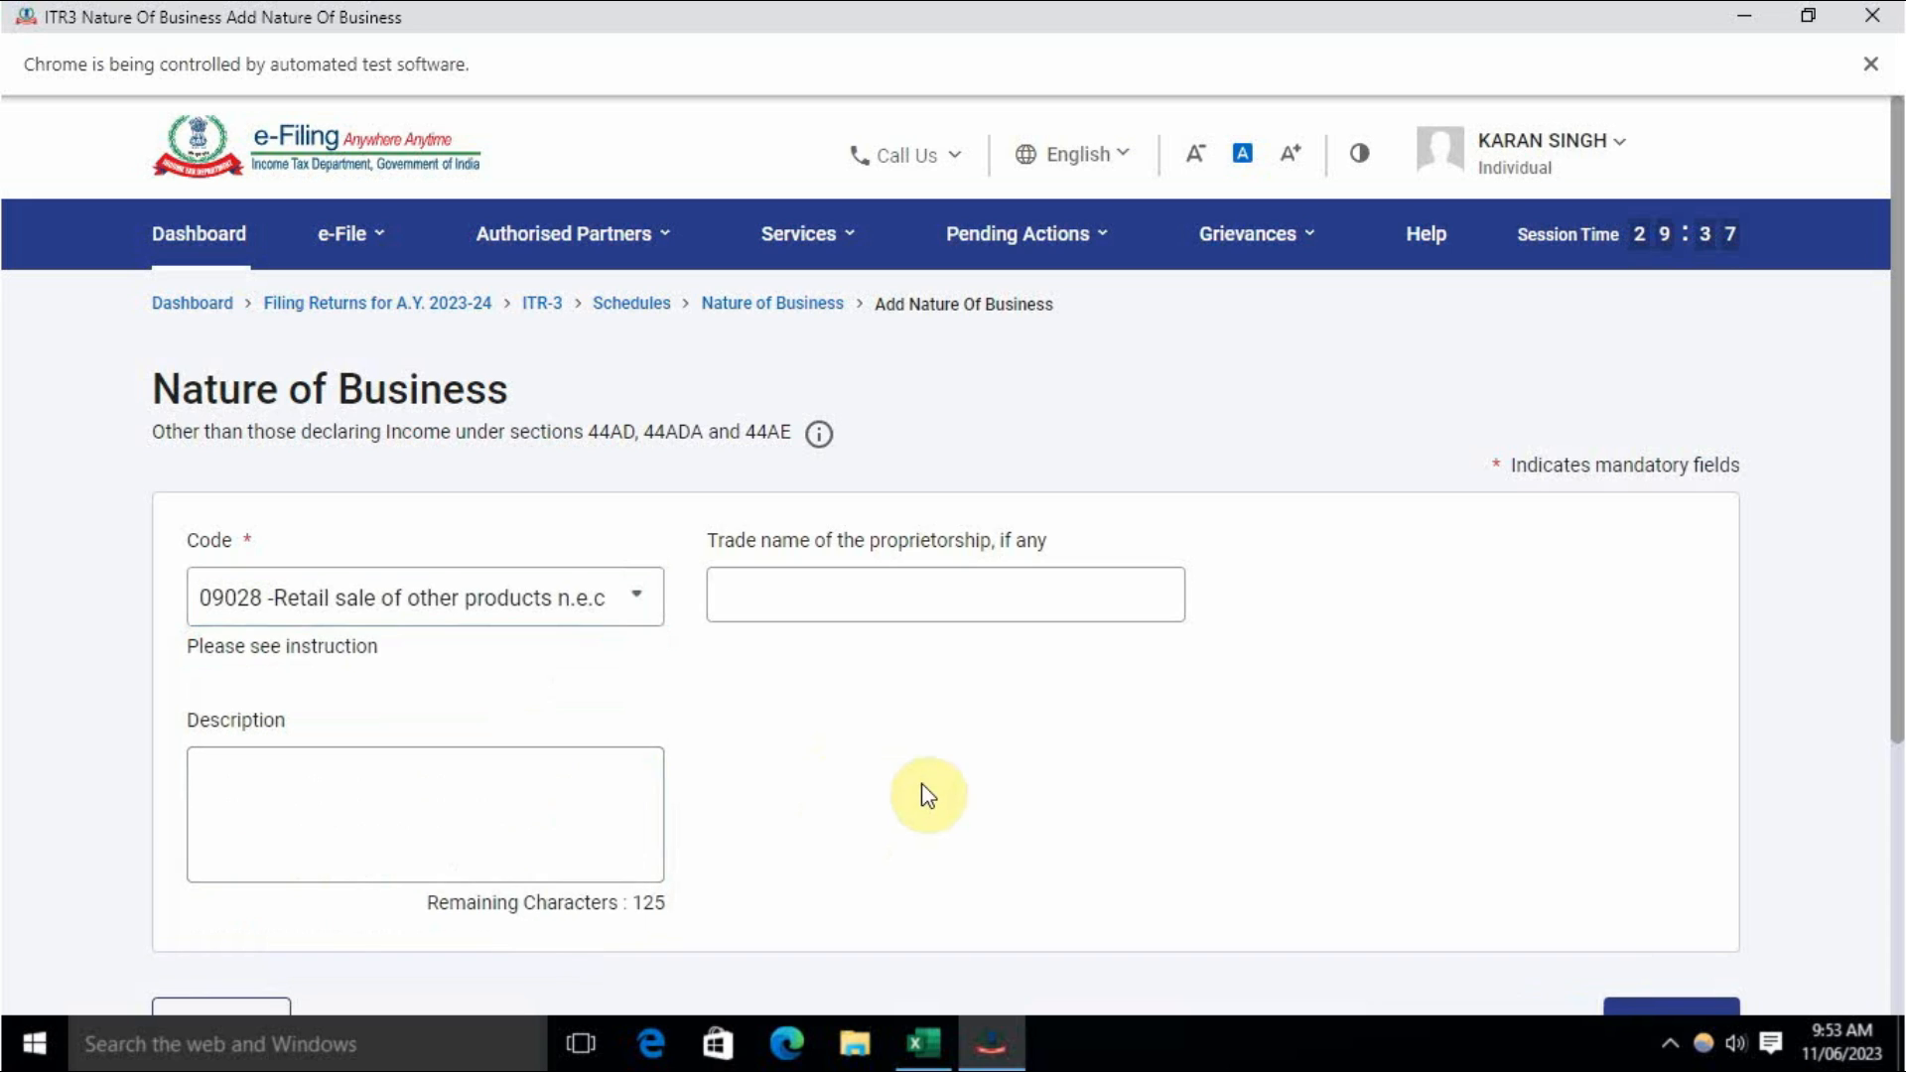
# Step: Copy the proprietor's trade name from the P AND L sheet heading in Excel into the trade name of the proprietorship
pyautogui.click(856, 612)
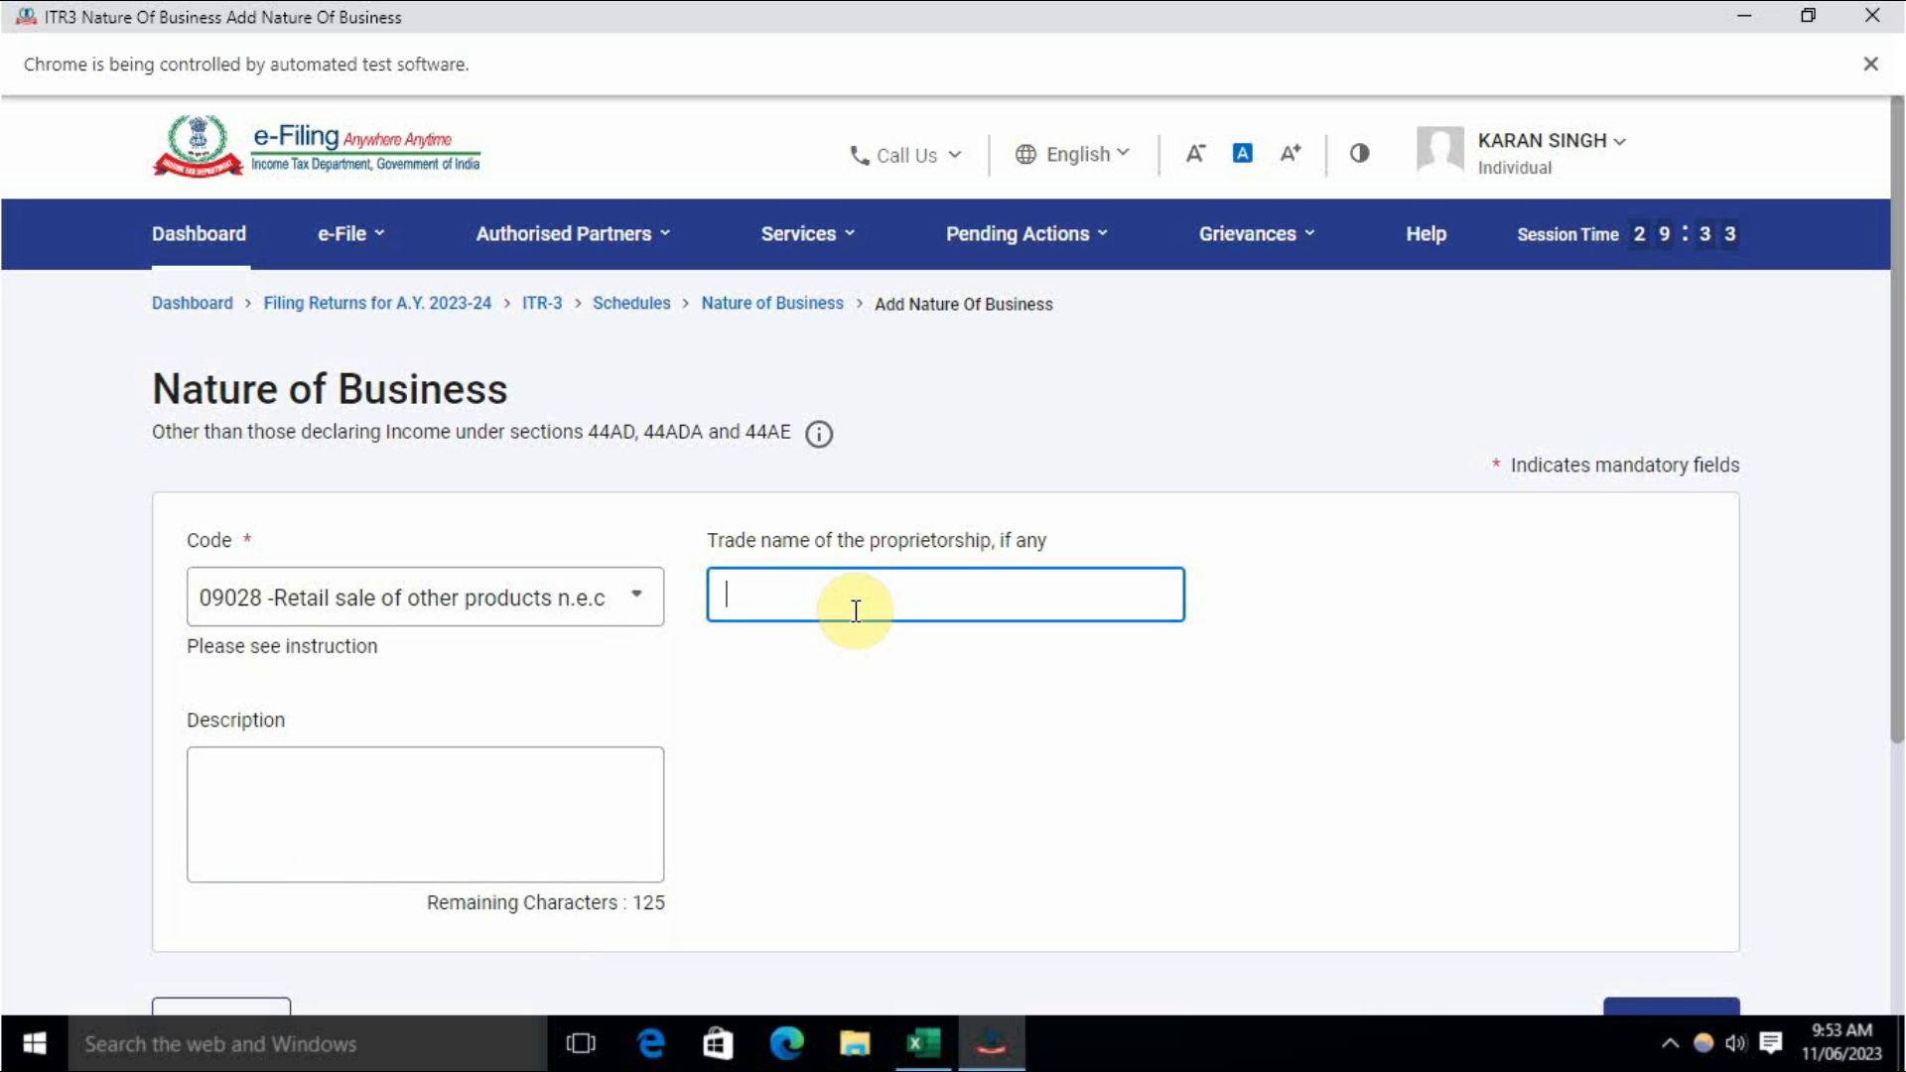
pyautogui.hotkey('alt', 'Tab')
pyautogui.click(906, 286)
pyautogui.doubleClick(715, 275)
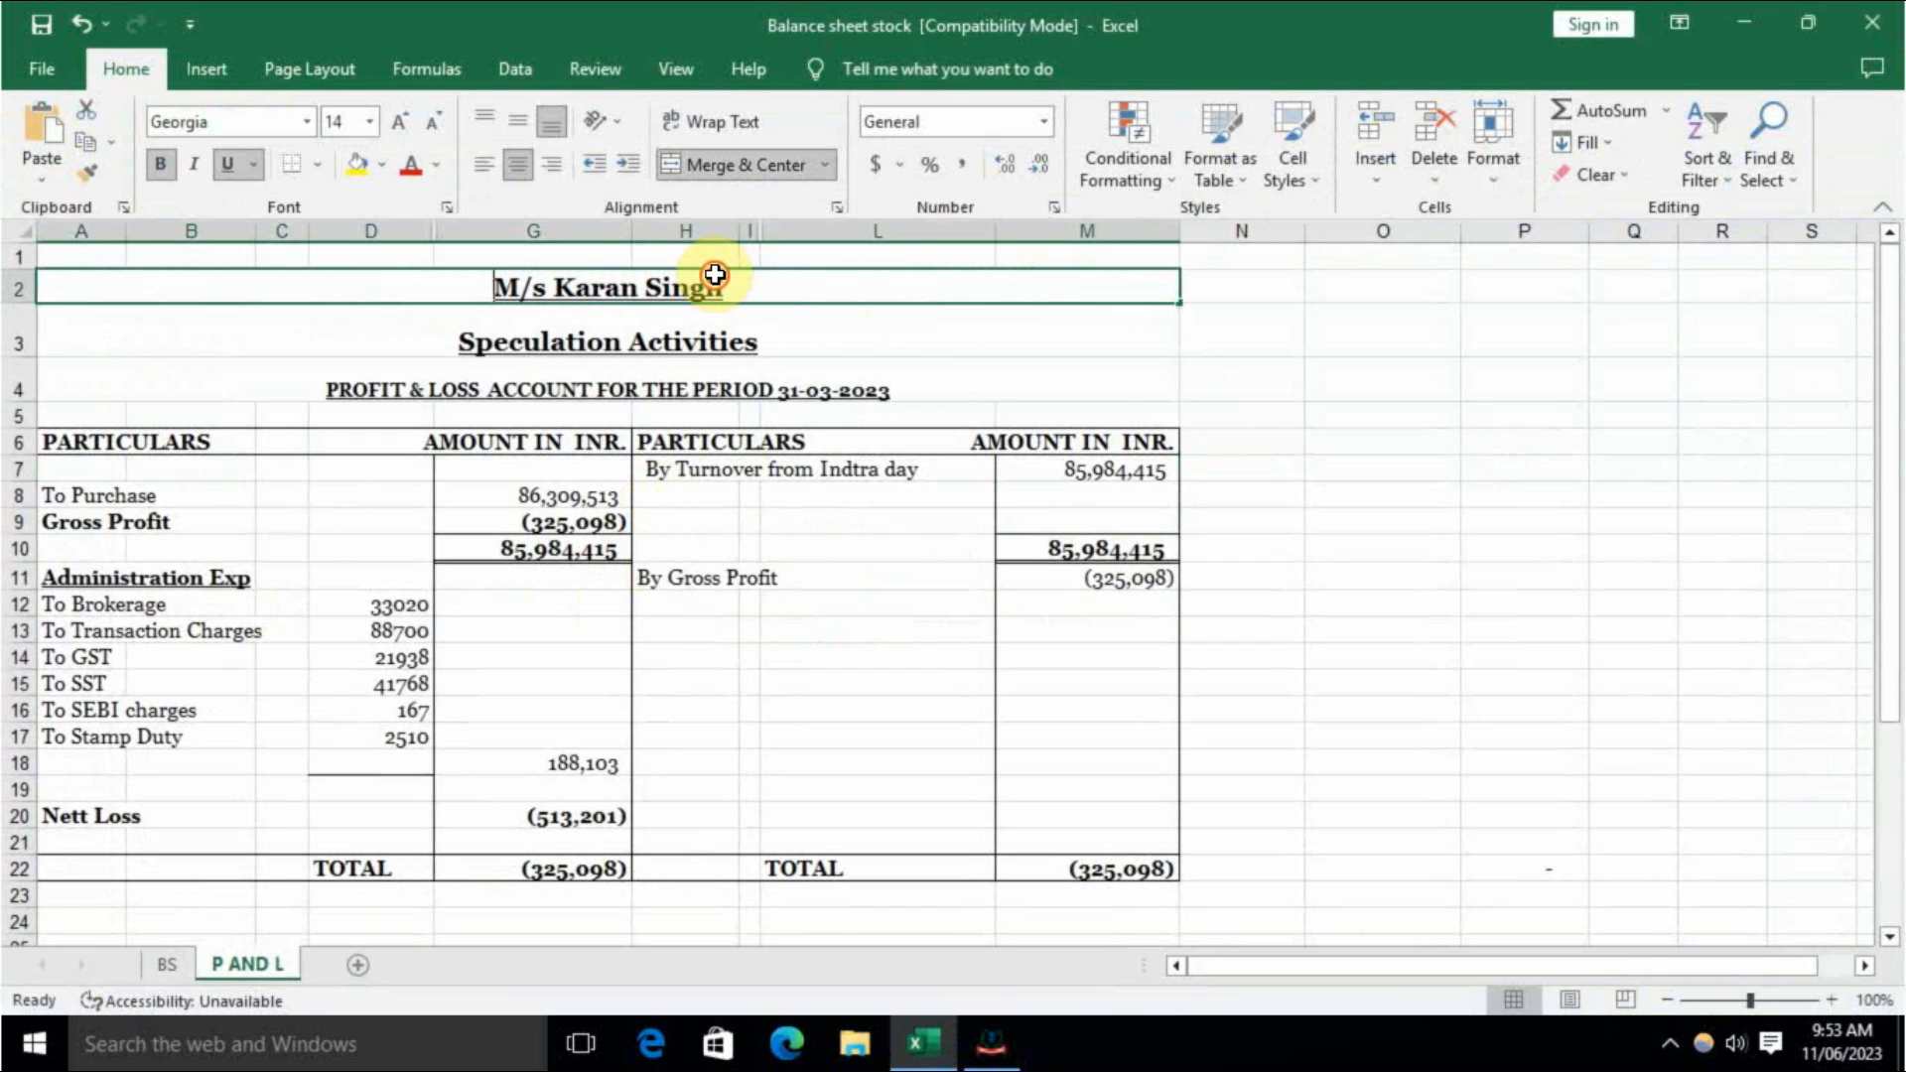
pyautogui.moveTo(792, 284); pyautogui.dragTo(300, 237)
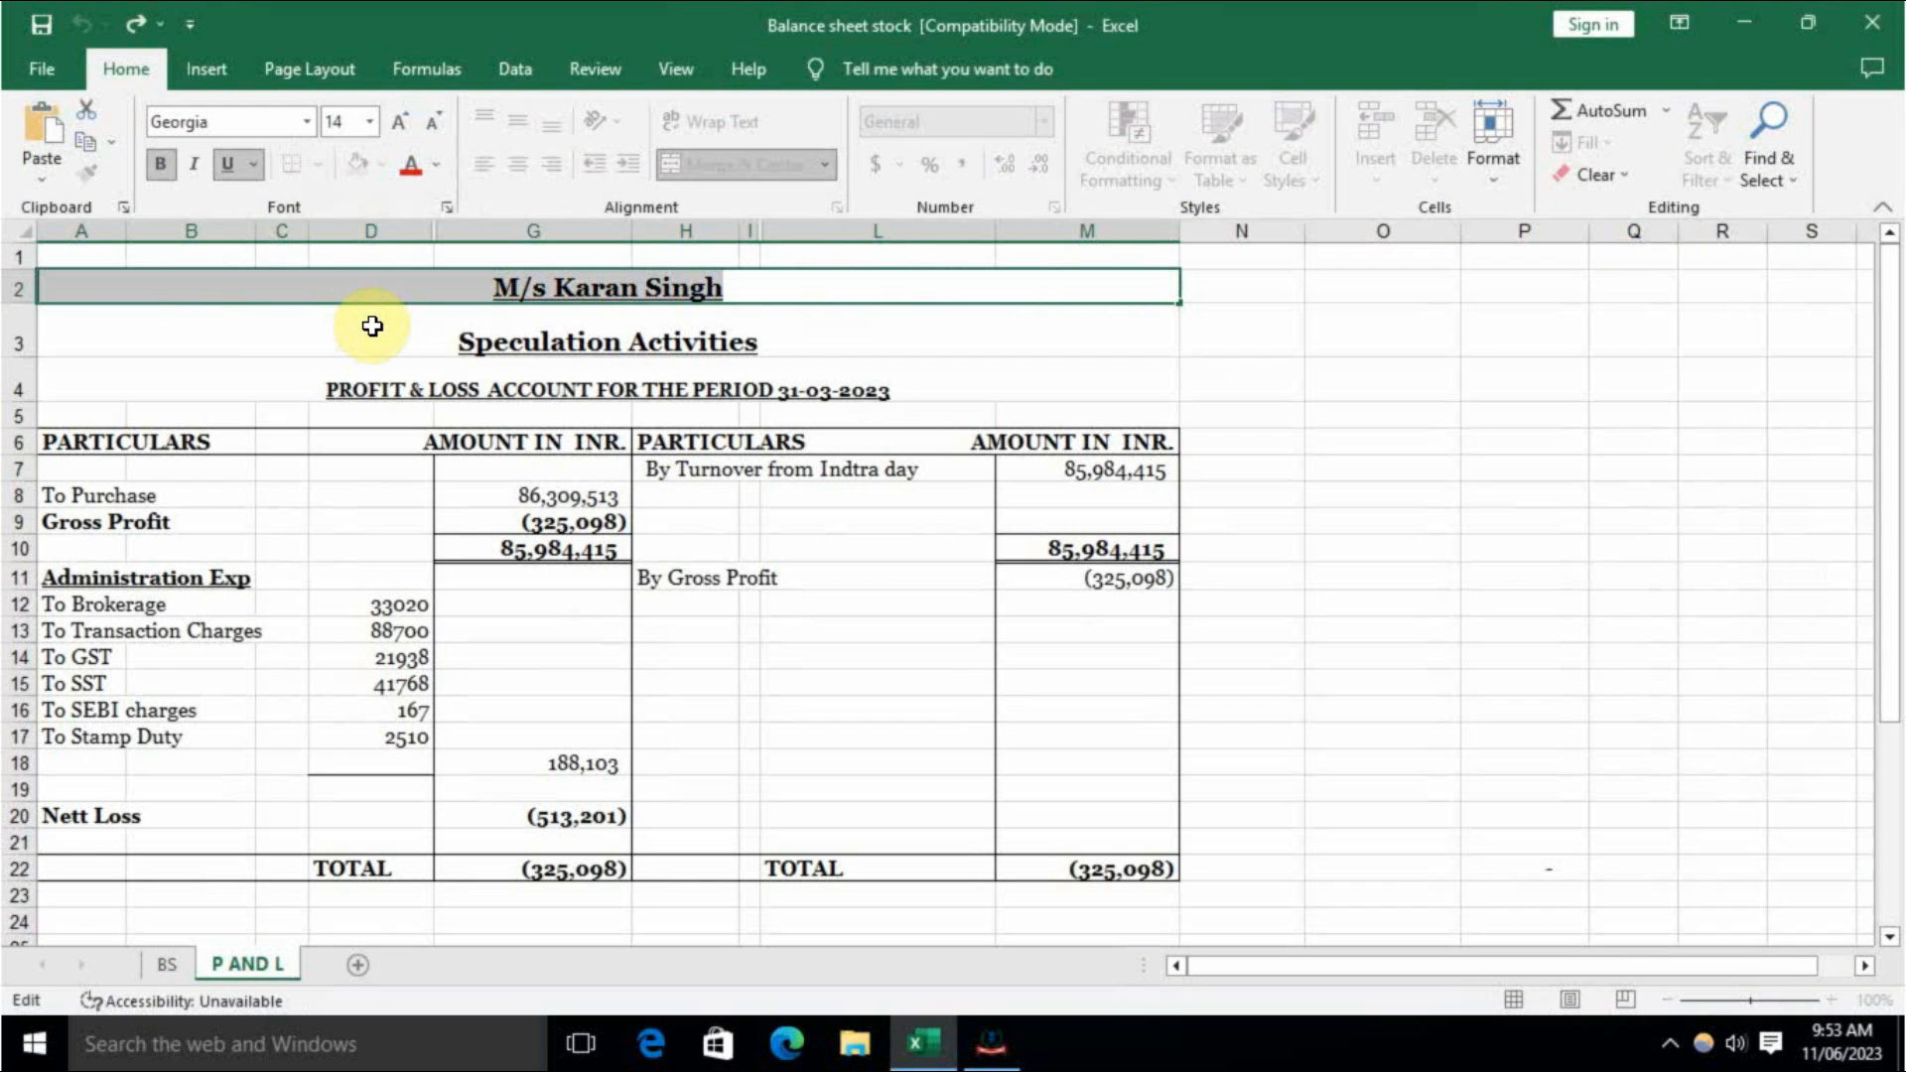
pyautogui.hotkey('ctrl', 'c')
pyautogui.hotkey('alt', 'Tab')
pyautogui.click(894, 592)
pyautogui.hotkey('ctrl', 'v')
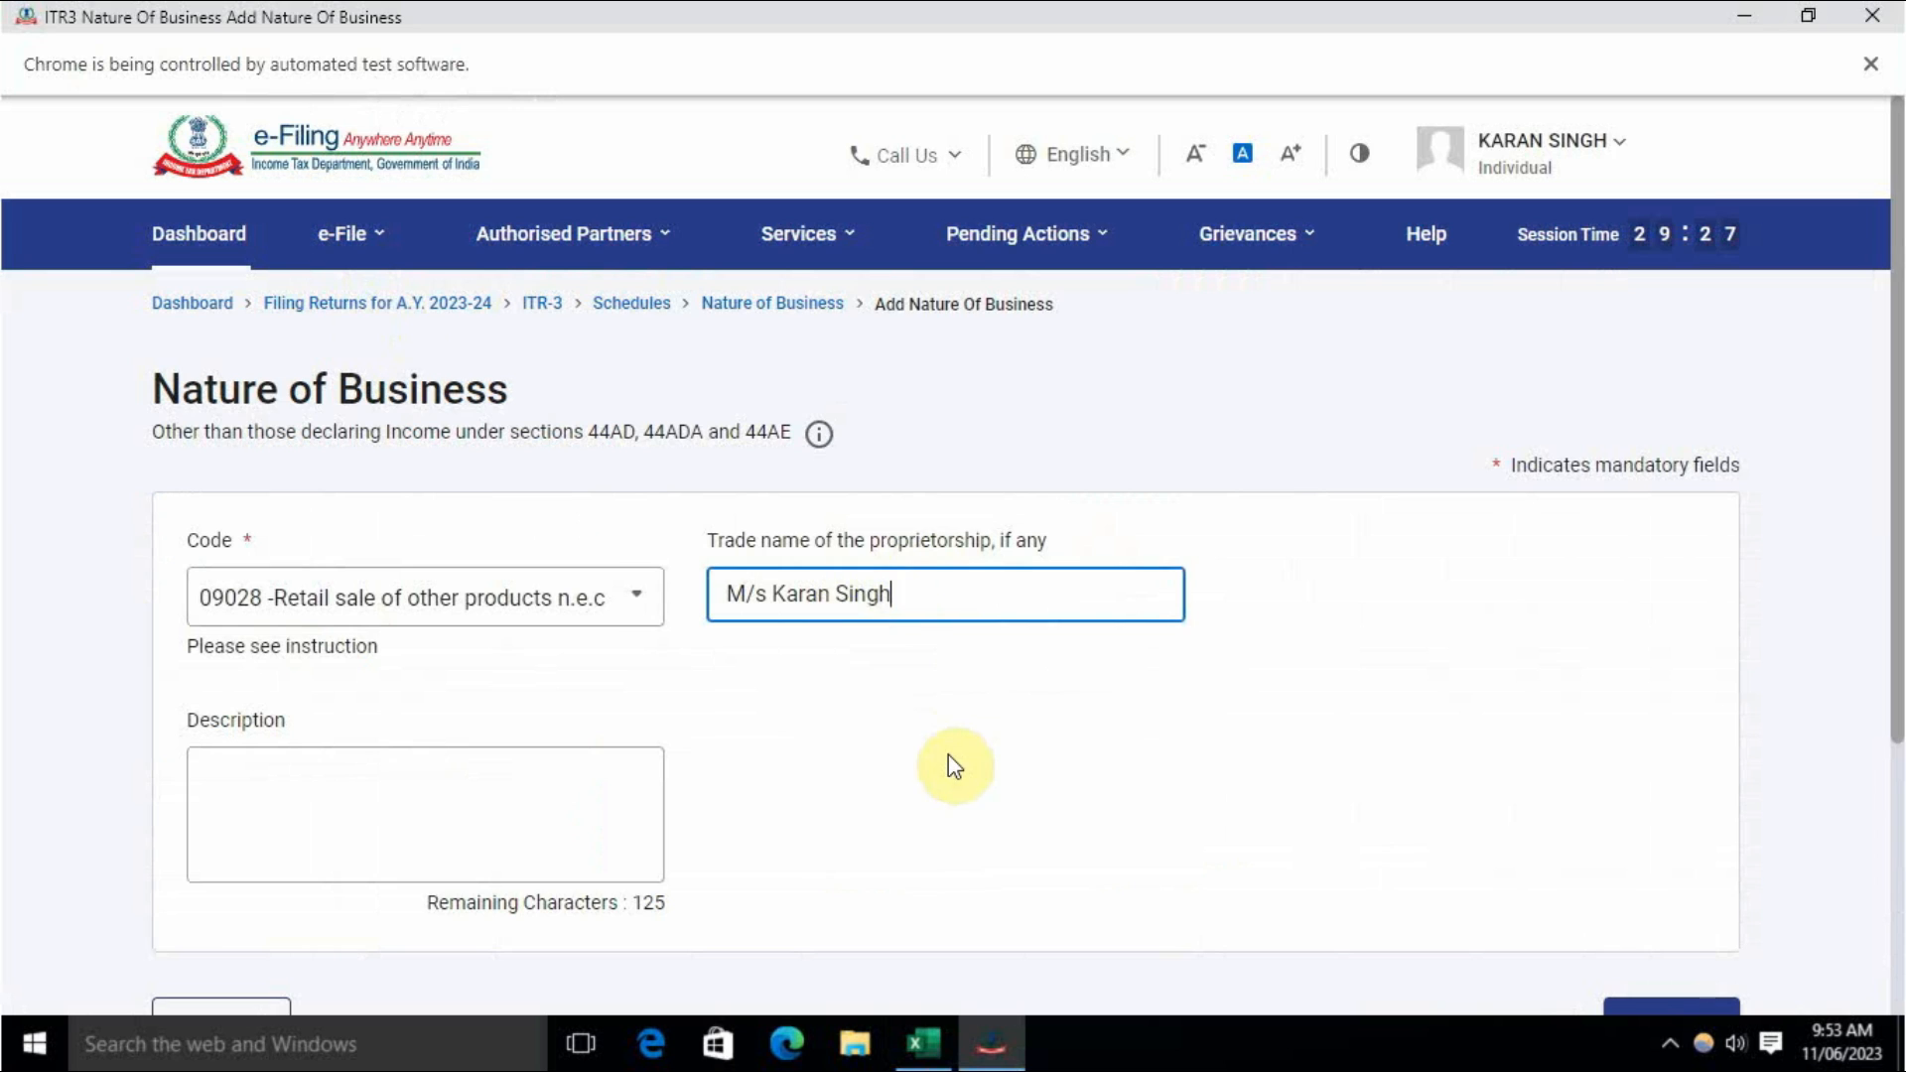
# Step: Copy "Speculation Activities" from row 3 of the Excel P AND L sheet into the business description
pyautogui.click(485, 794)
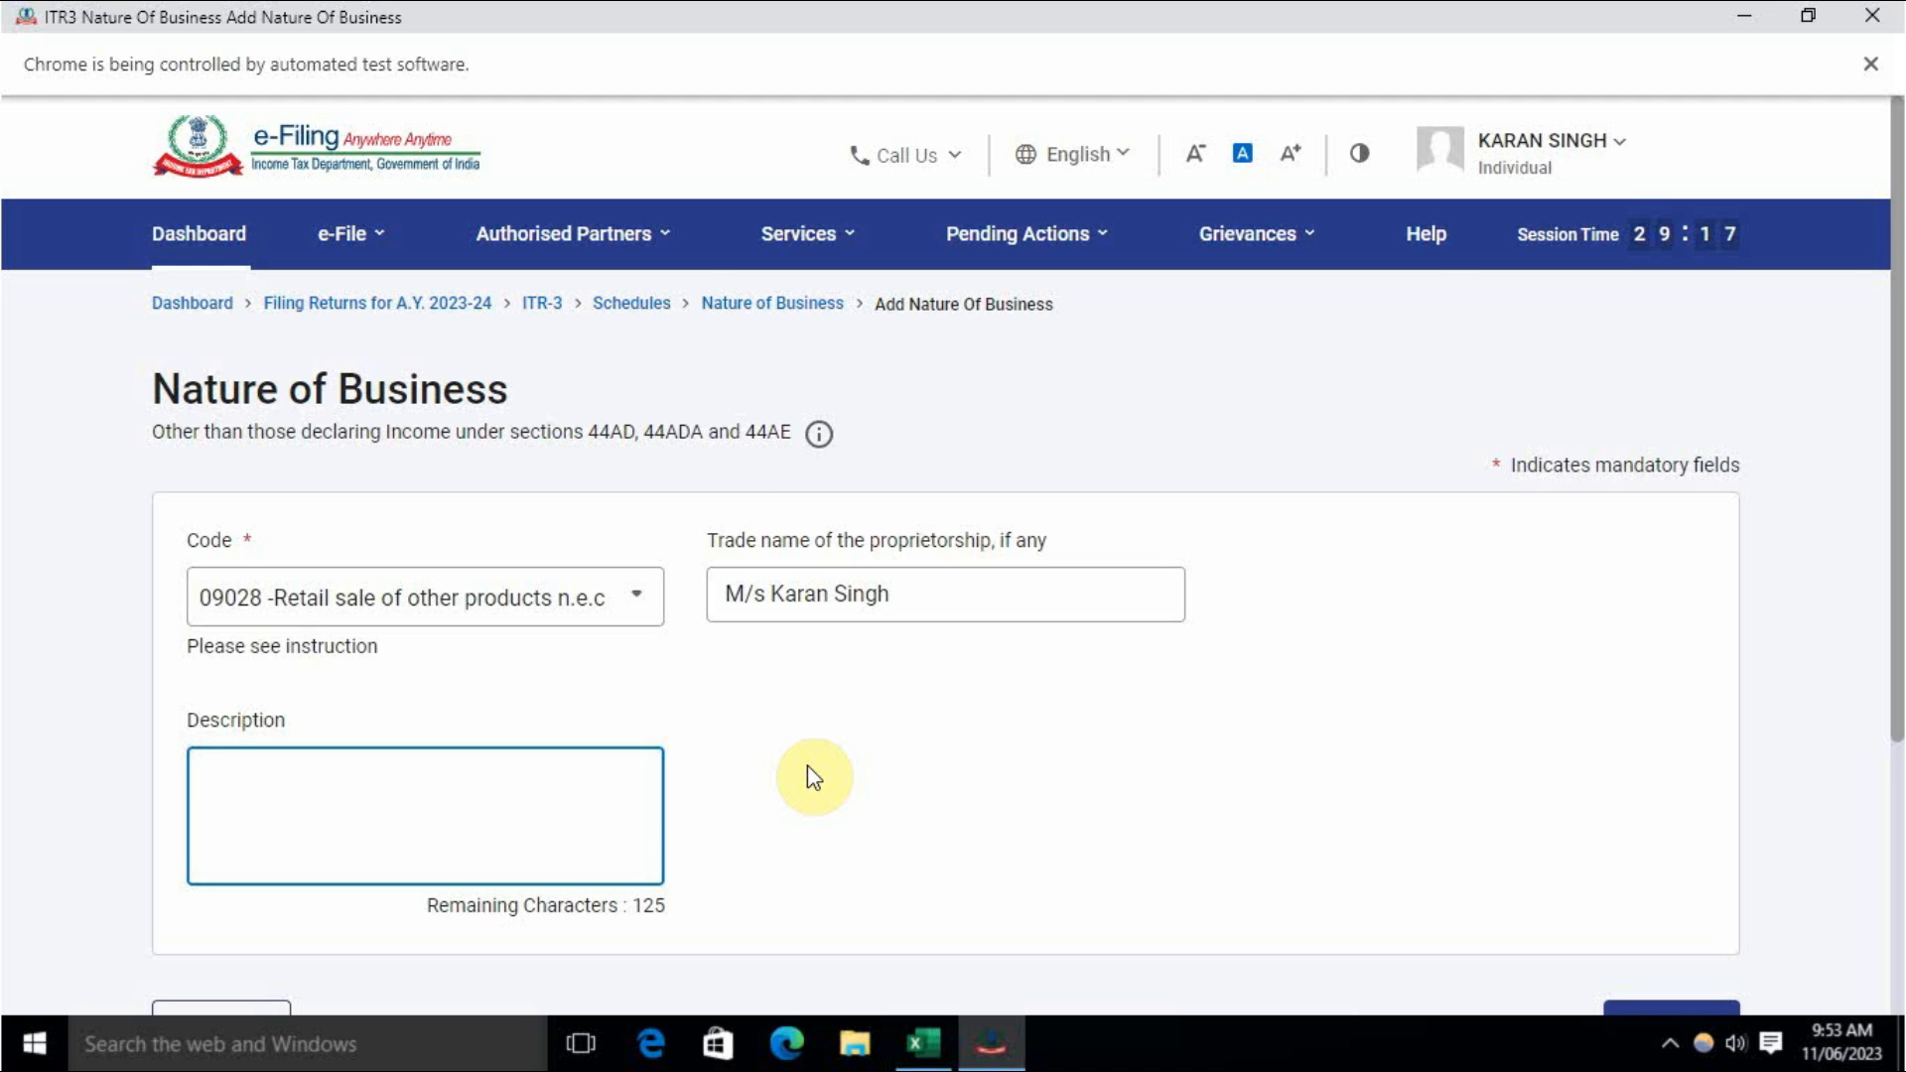
pyautogui.hotkey('alt', 'Tab')
pyautogui.click(779, 380)
pyautogui.click(807, 350)
pyautogui.doubleClick(807, 350)
pyautogui.moveTo(807, 350); pyautogui.dragTo(393, 349)
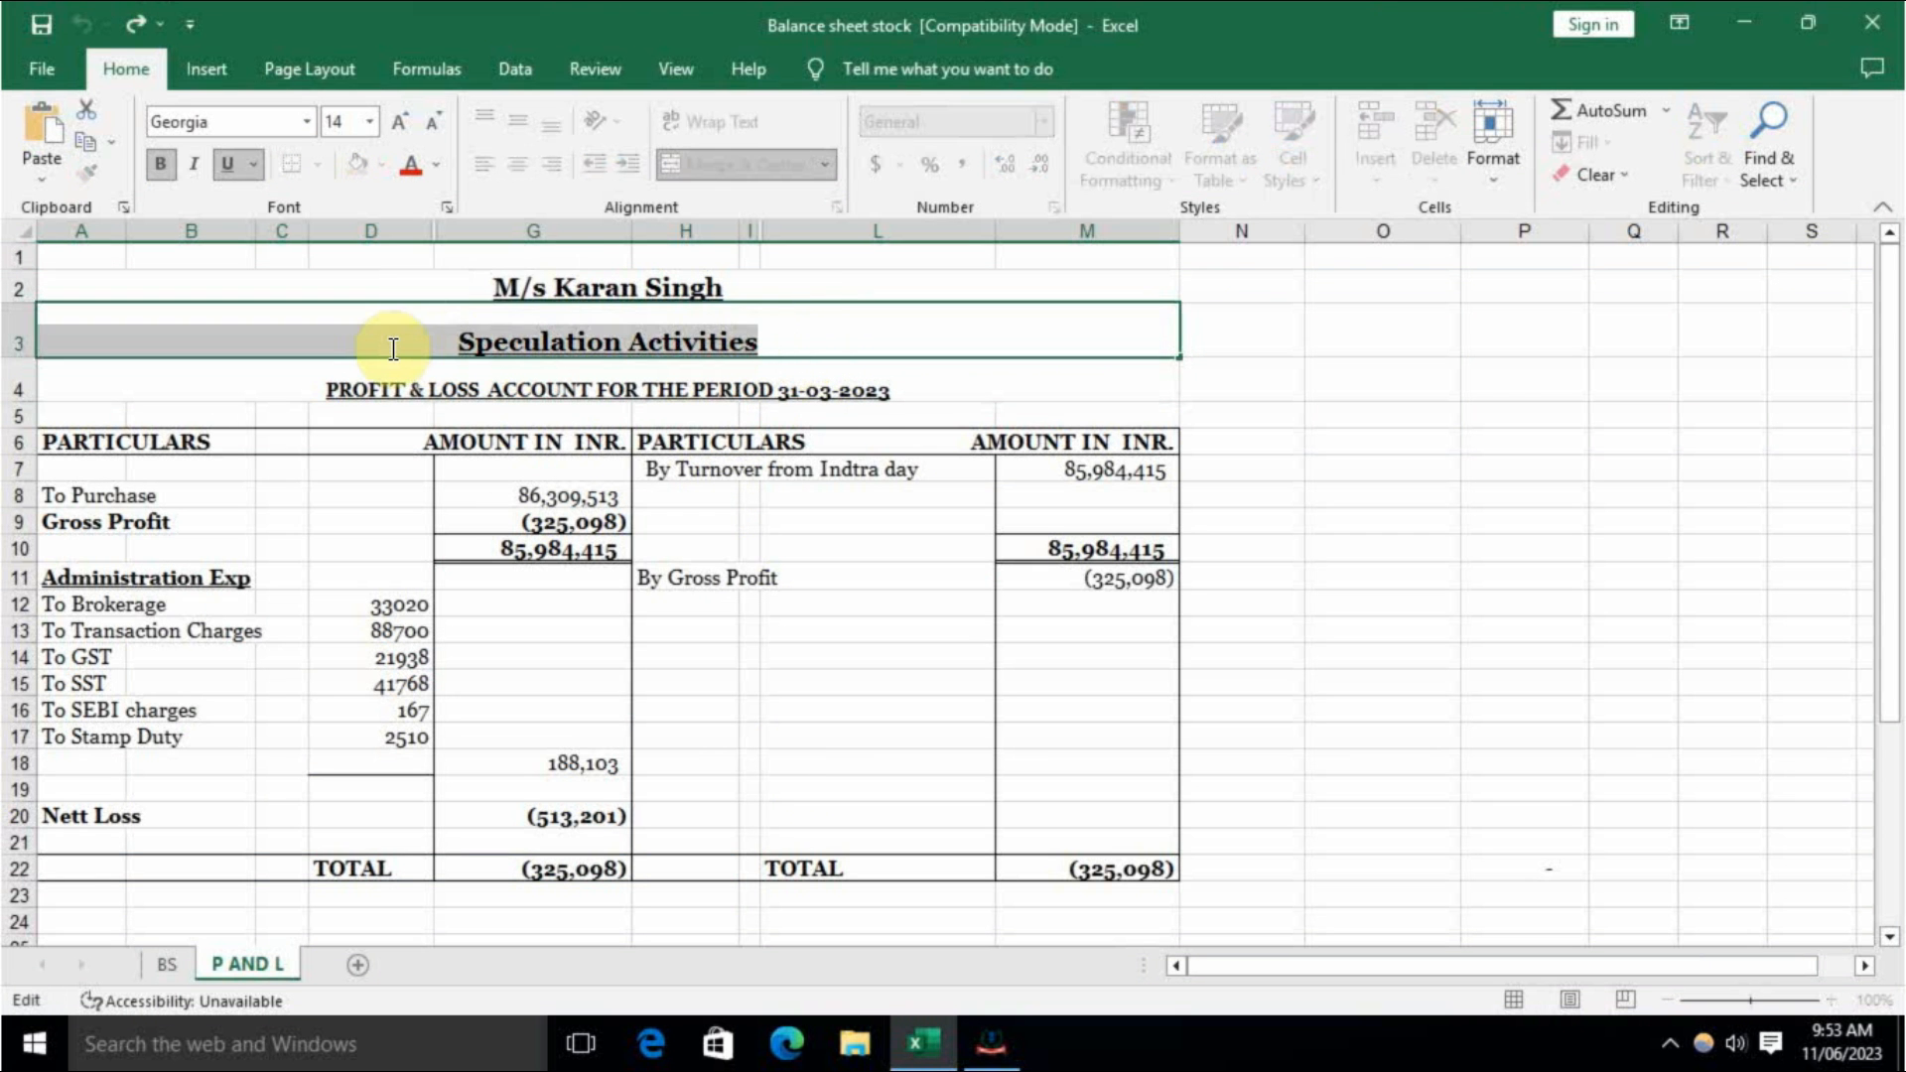
pyautogui.hotkey('ctrl', 'c')
pyautogui.hotkey('alt', 'Tab')
pyautogui.click(448, 730)
pyautogui.hotkey('ctrl', 'v')
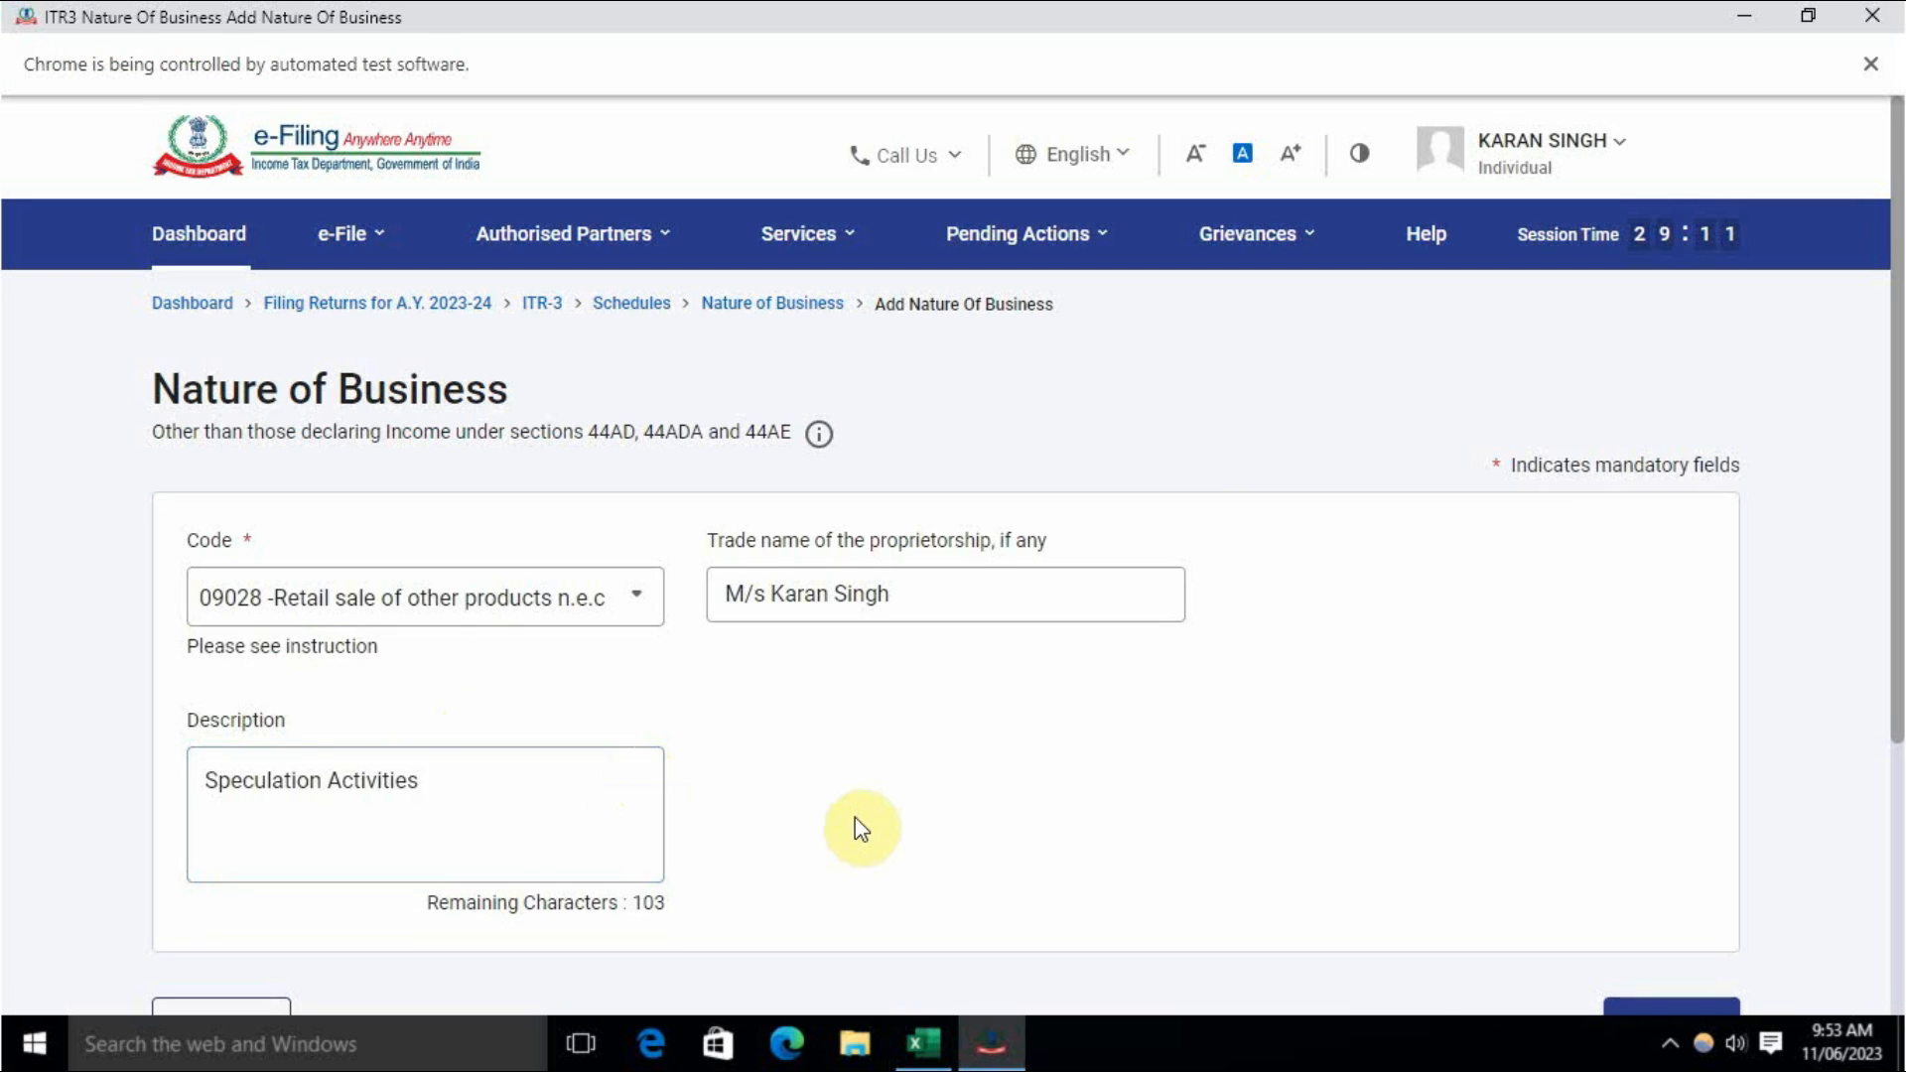
# Step: Add the completed business entry and confirm the Nature of Business schedule
pyautogui.scroll(-5, 855, 818)
pyautogui.click(1669, 683)
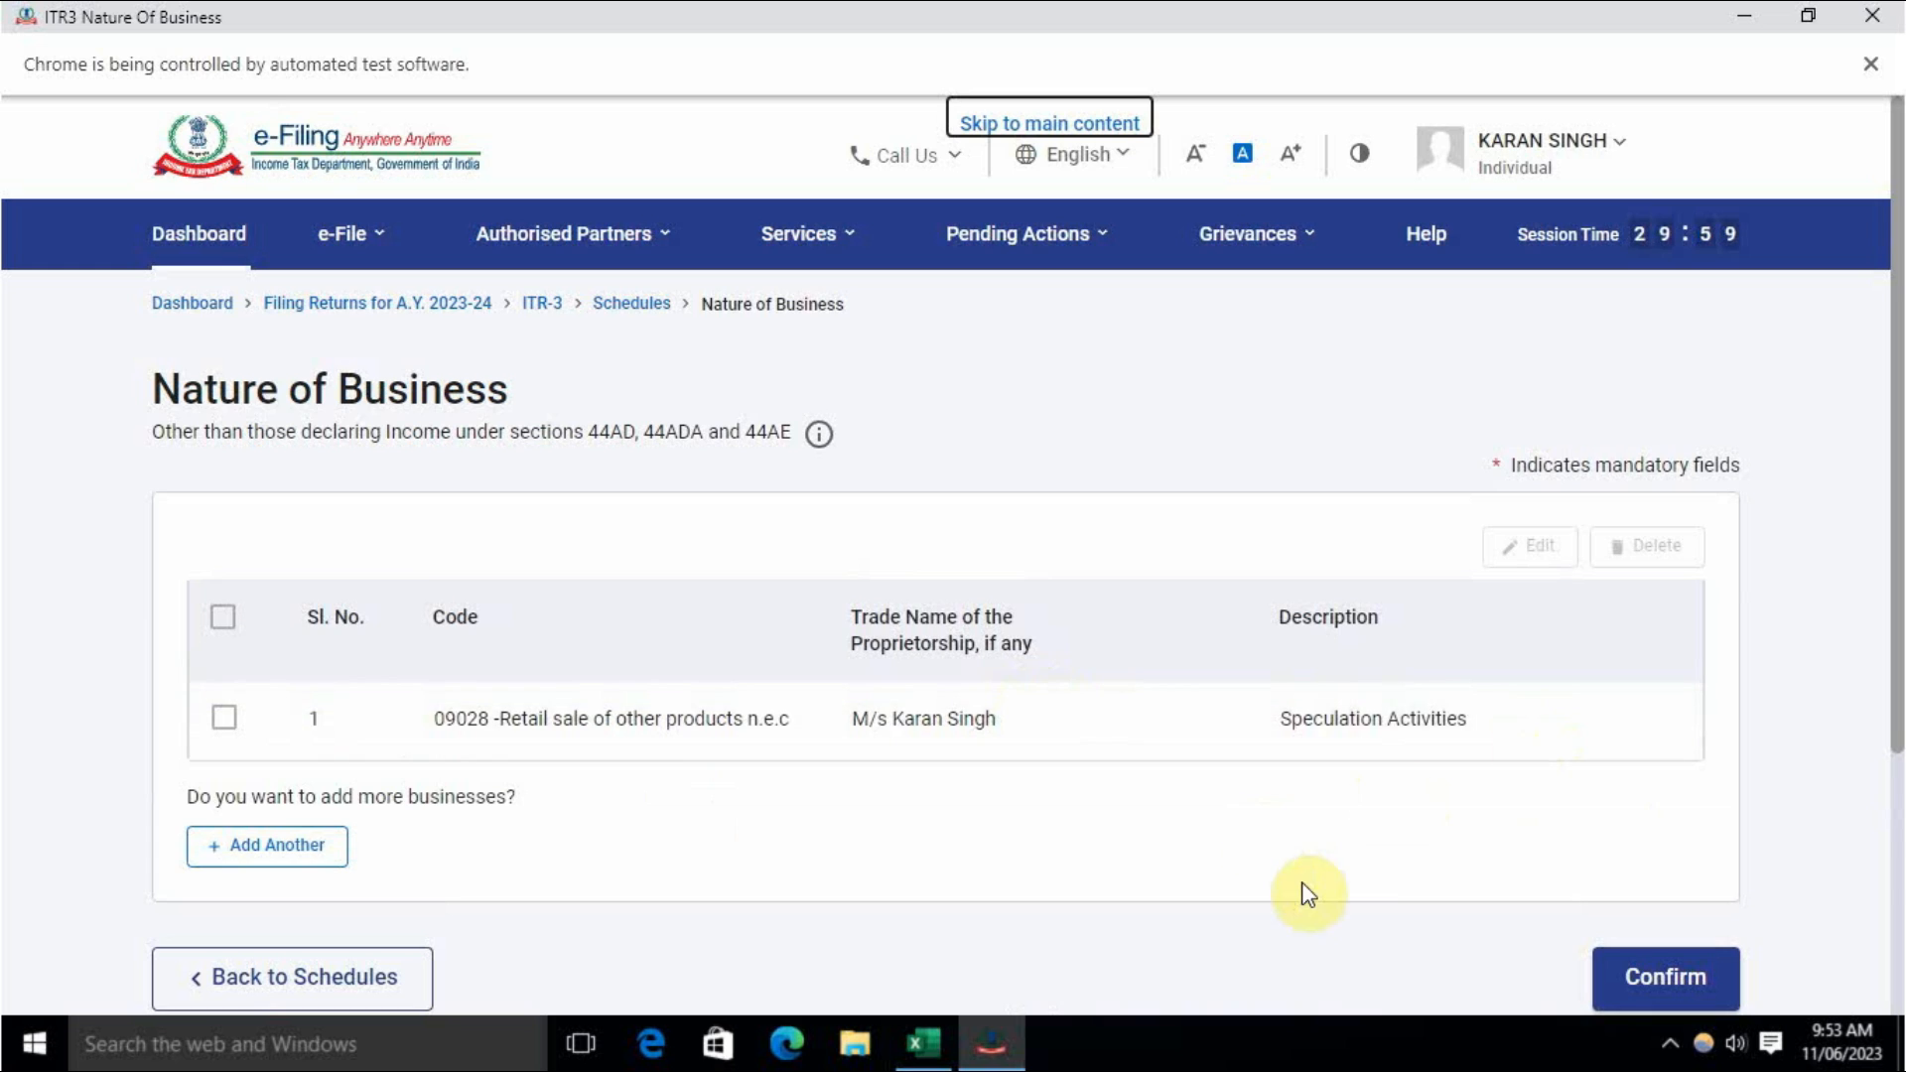
pyautogui.scroll(-2, 1308, 893)
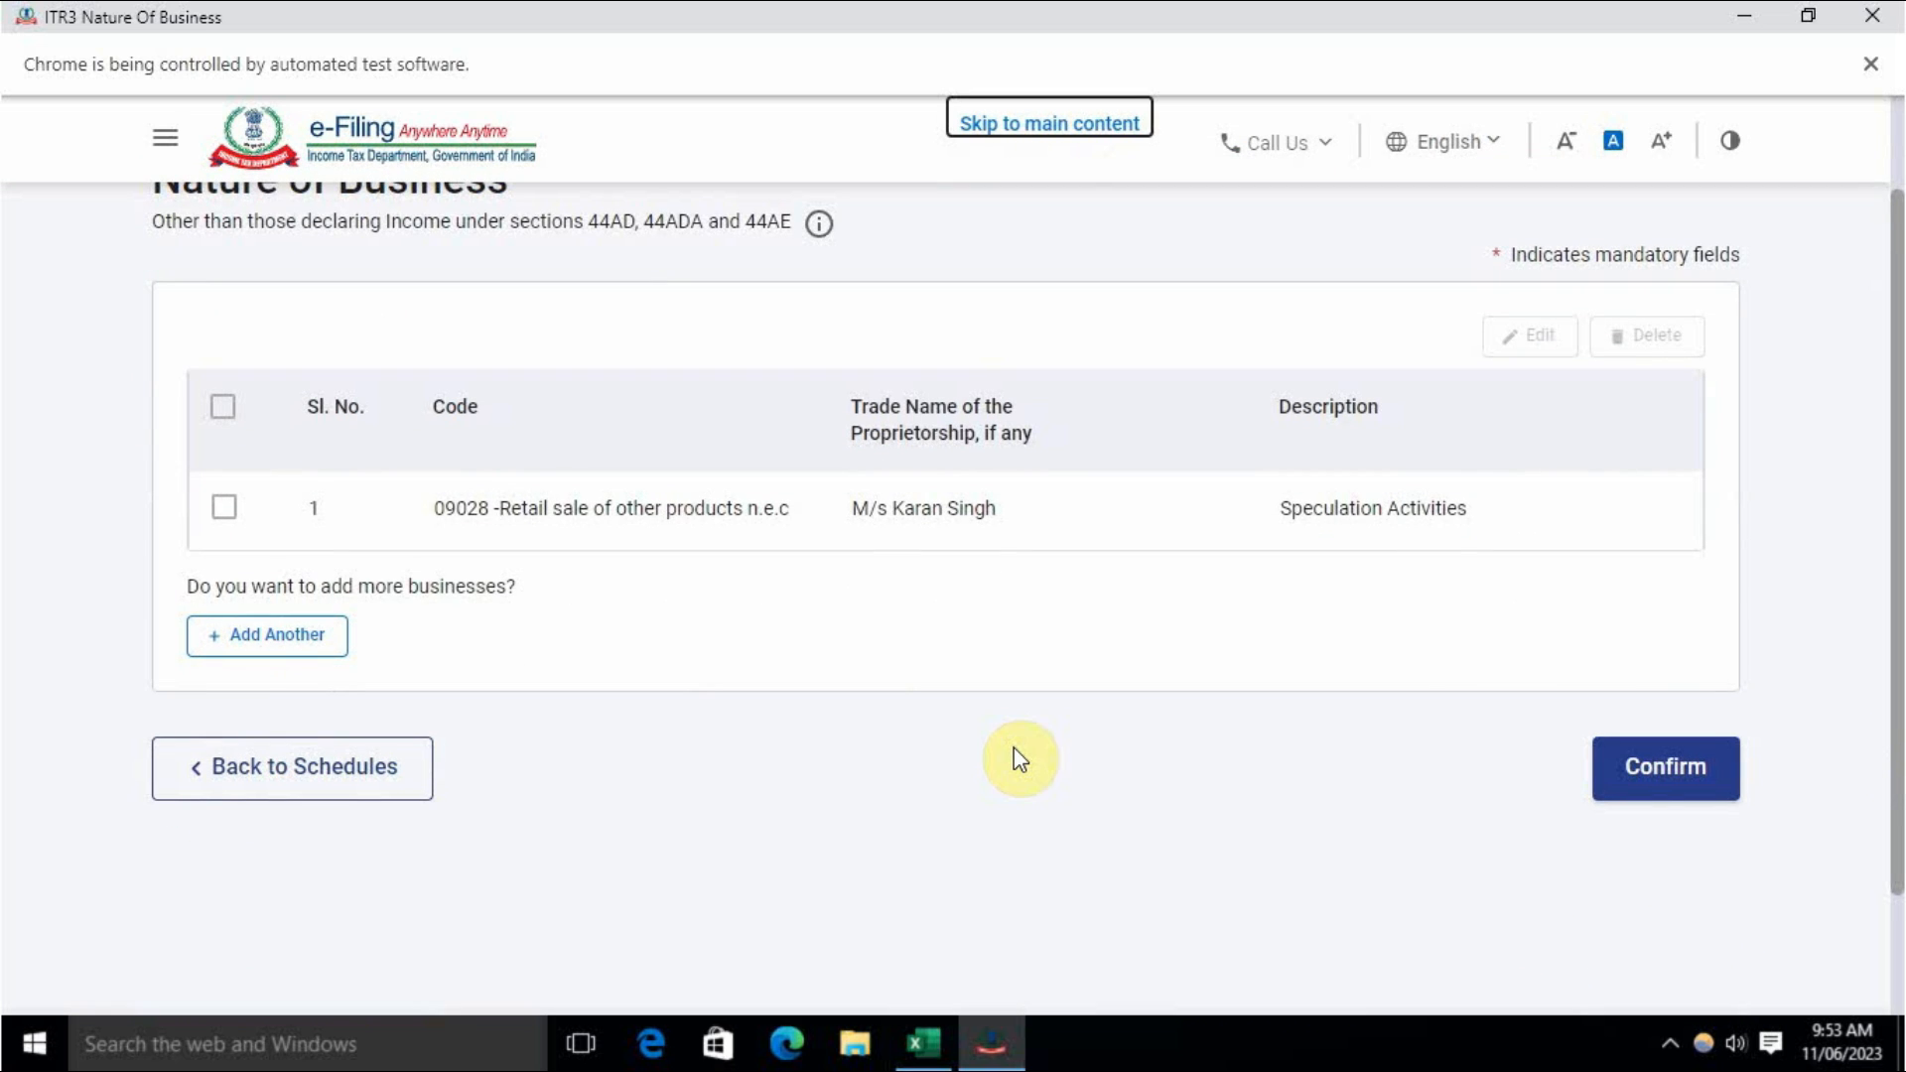
pyautogui.click(1691, 770)
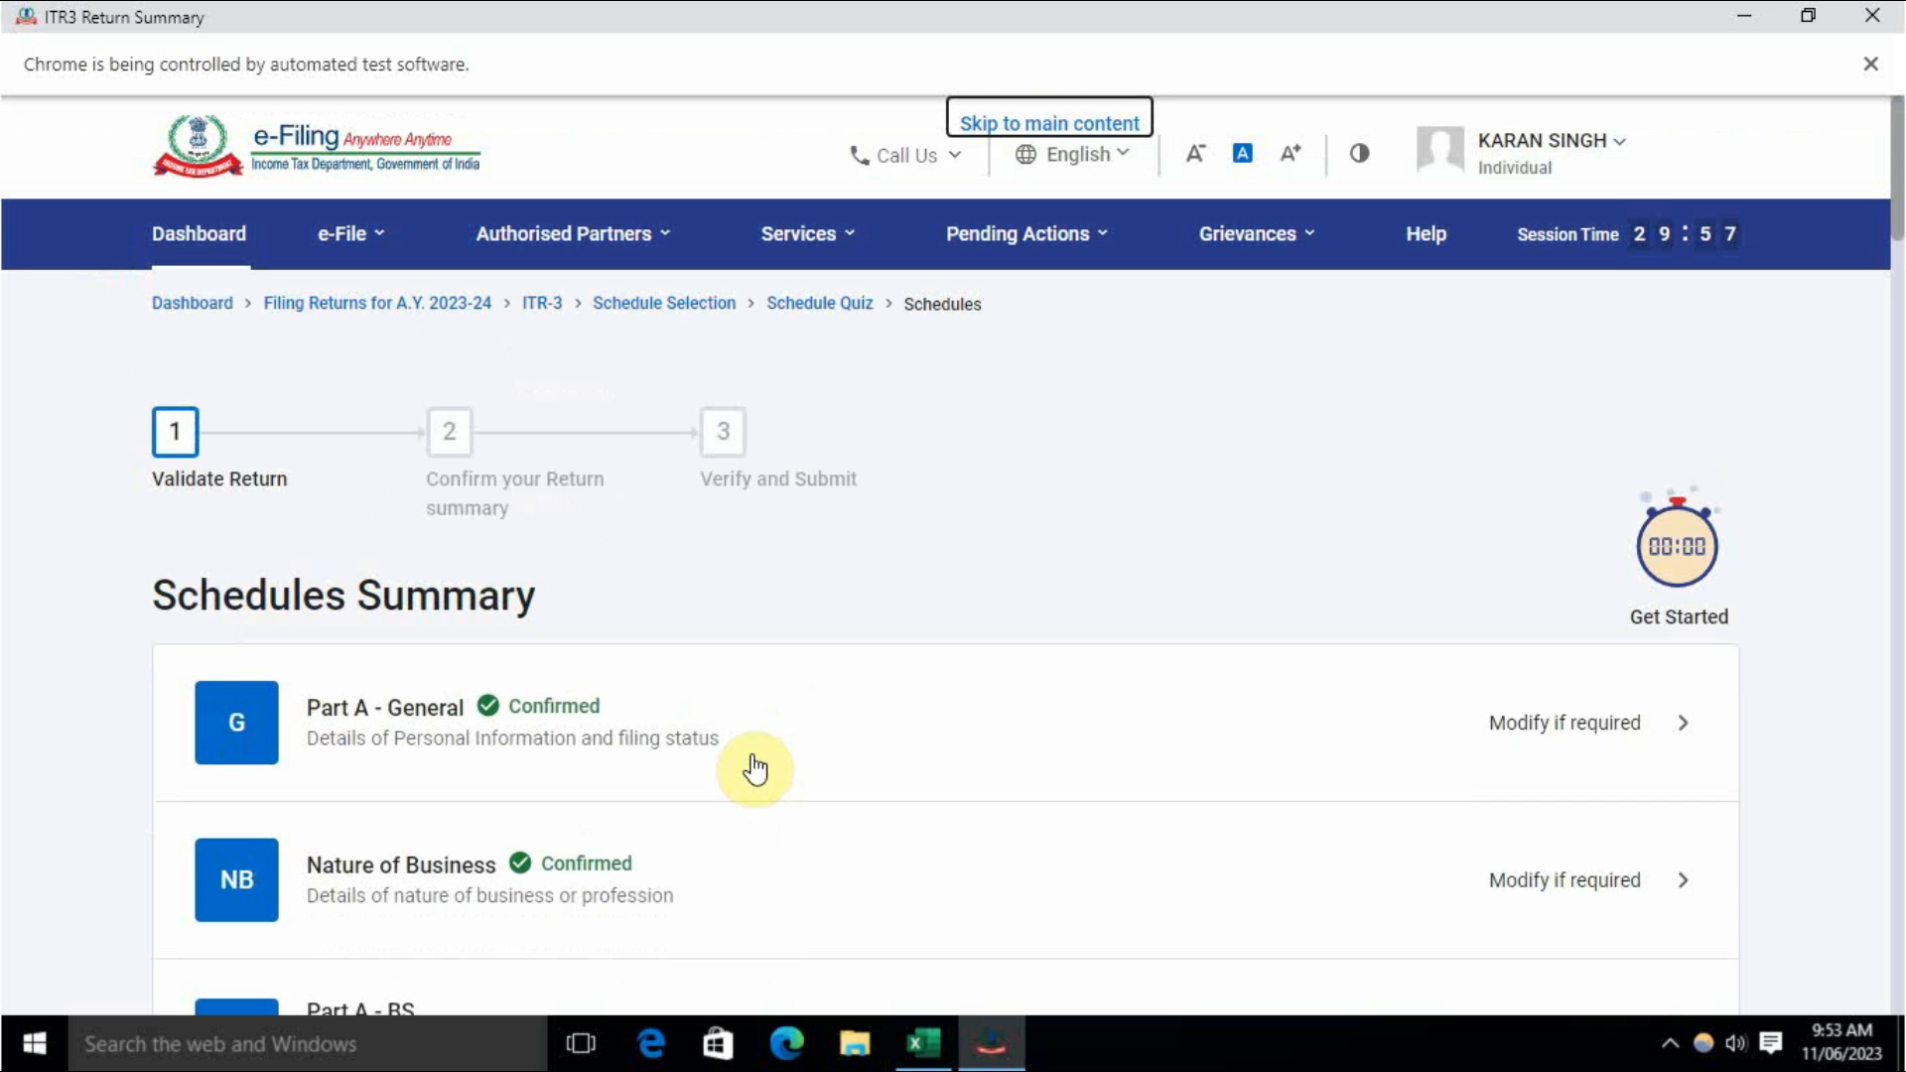
# Step: Look through the Schedules Summary and open the Part A - BS balance sheet schedule
pyautogui.scroll(-2, 754, 769)
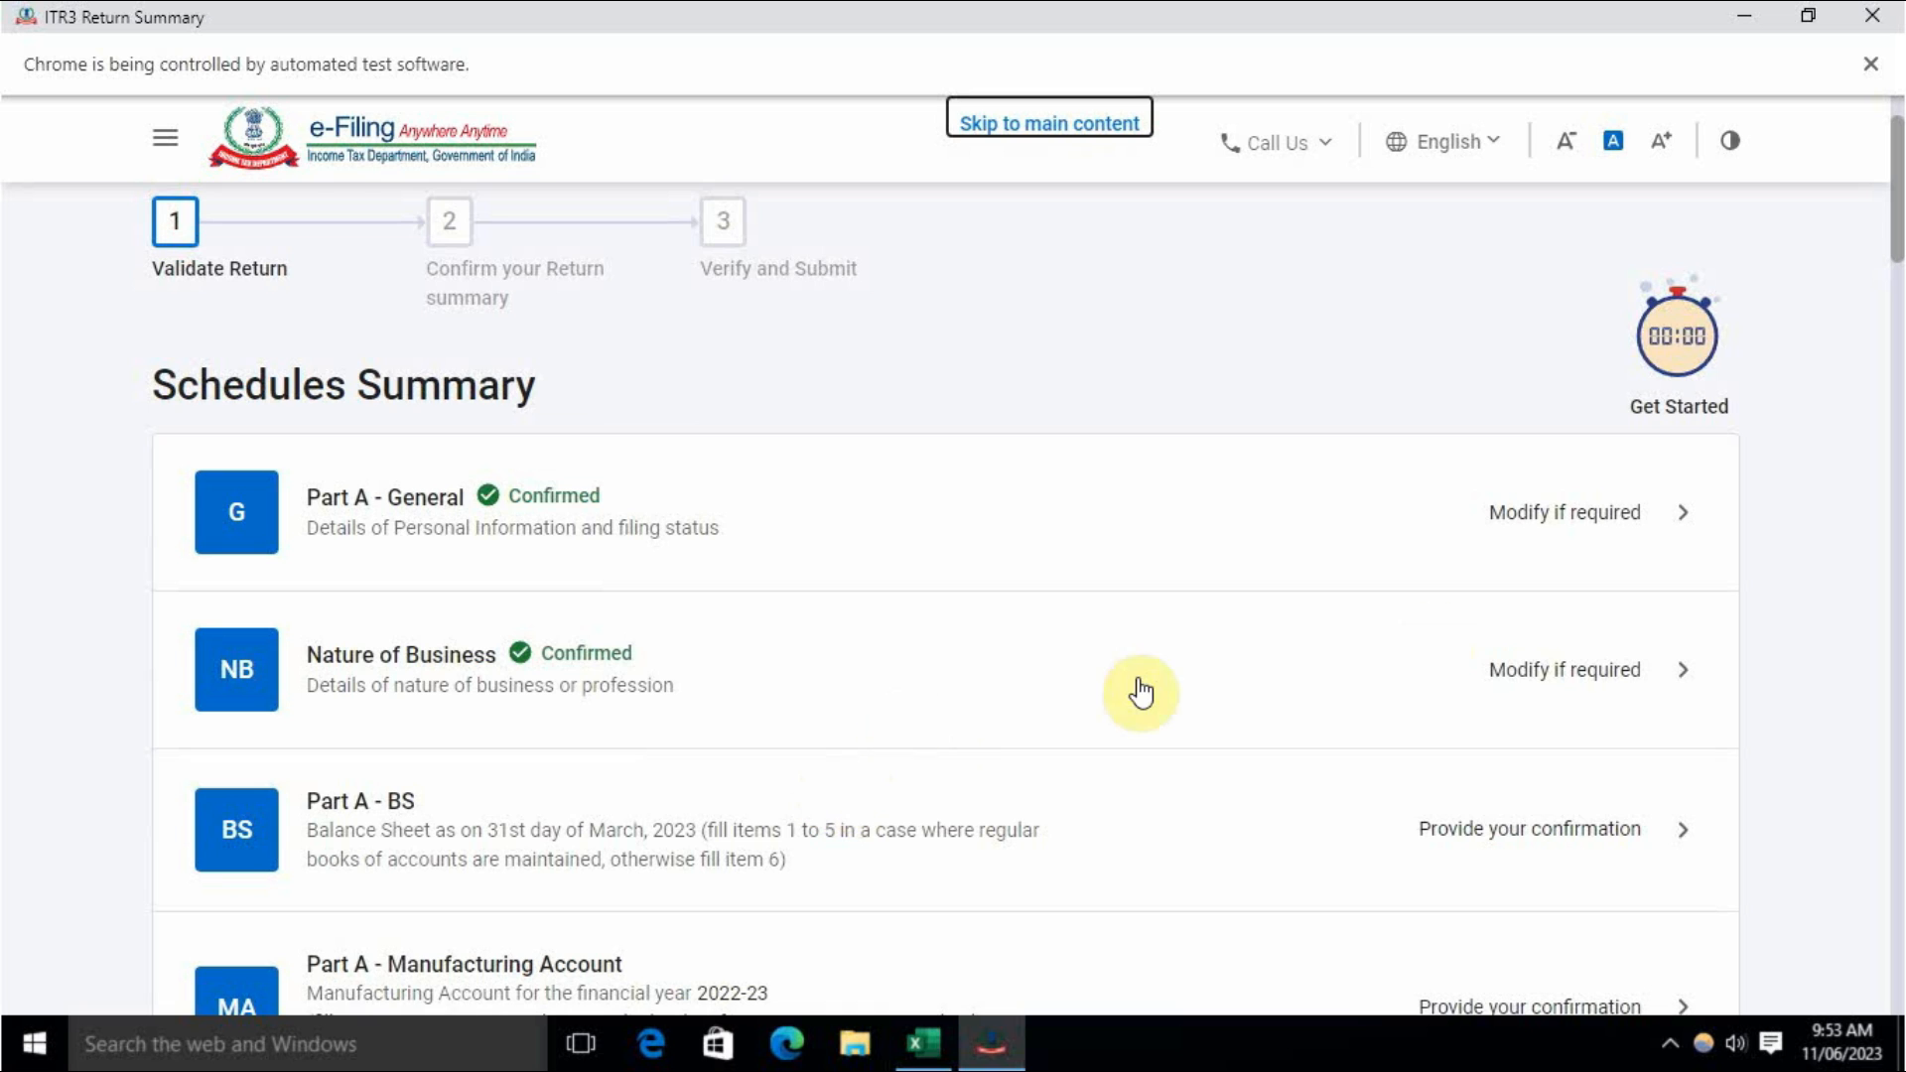
pyautogui.scroll(-3, 953, 745)
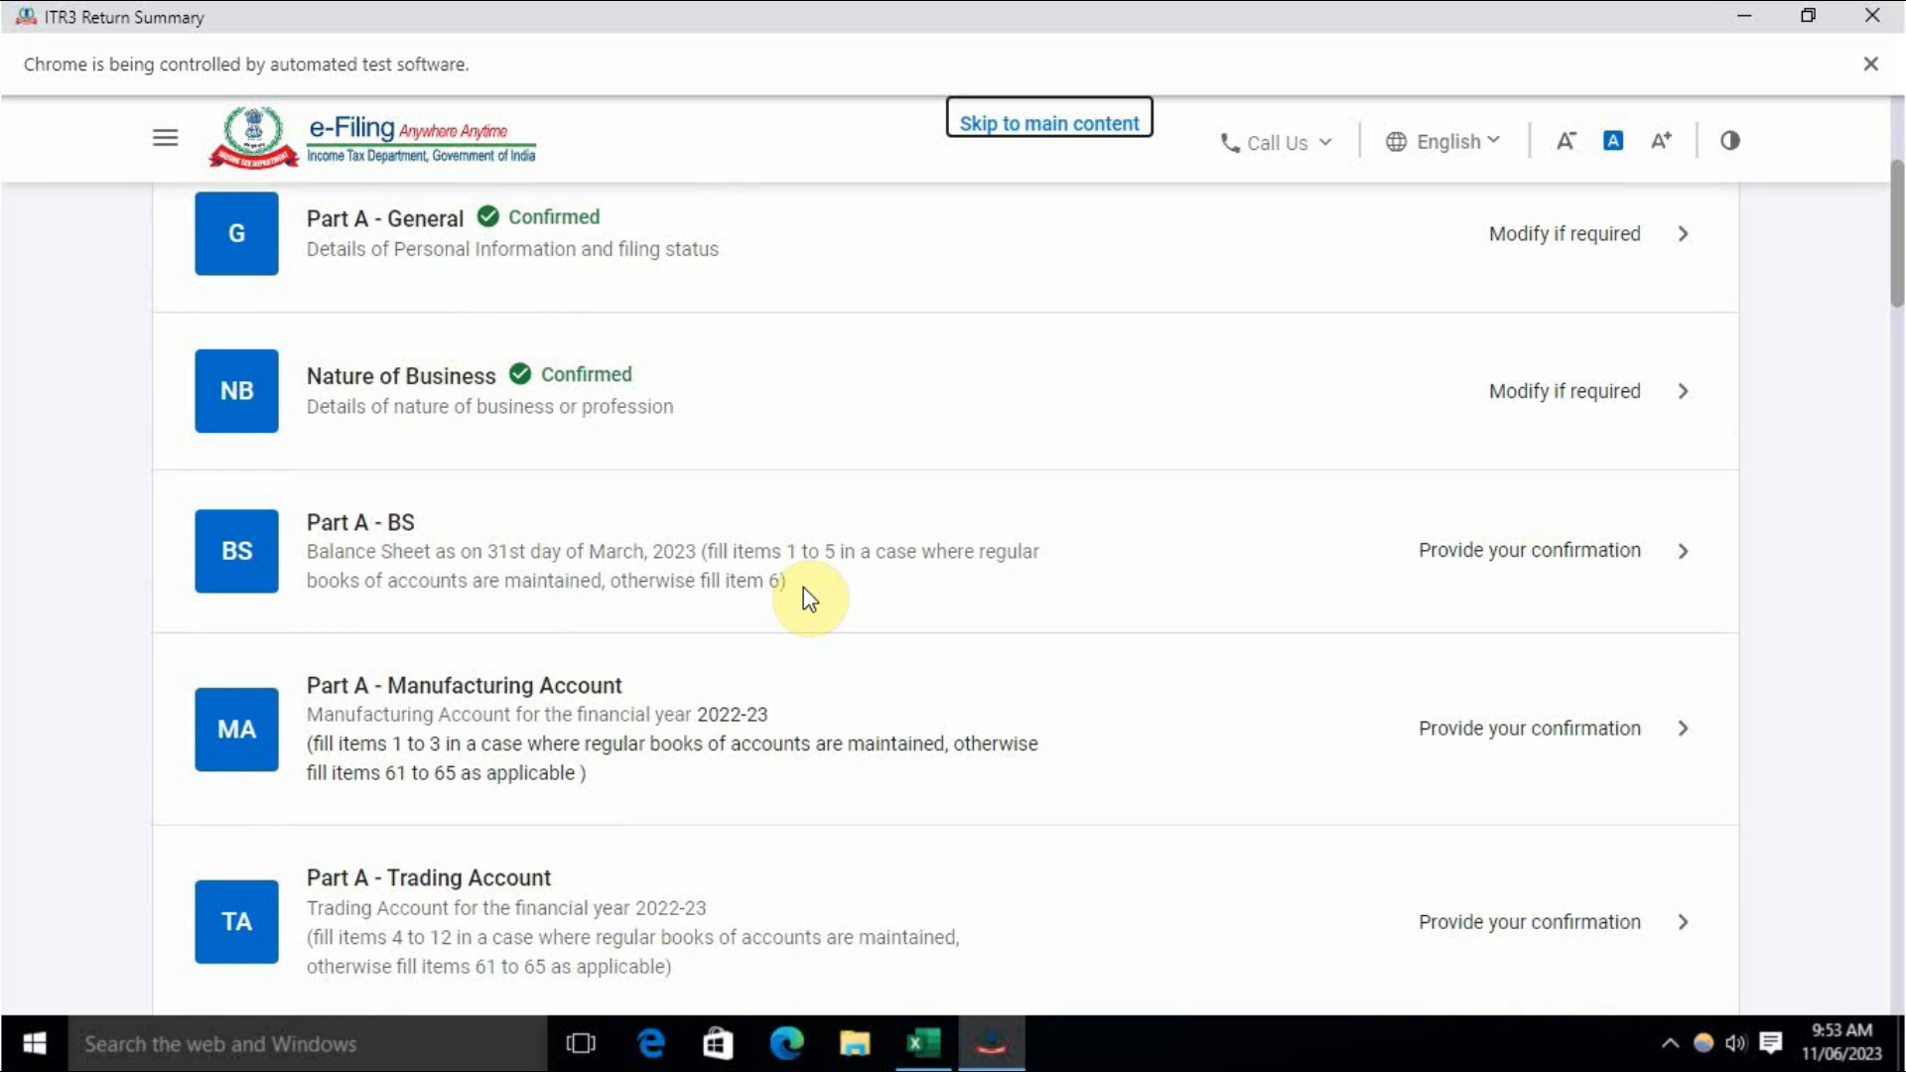
pyautogui.scroll(-5, 647, 775)
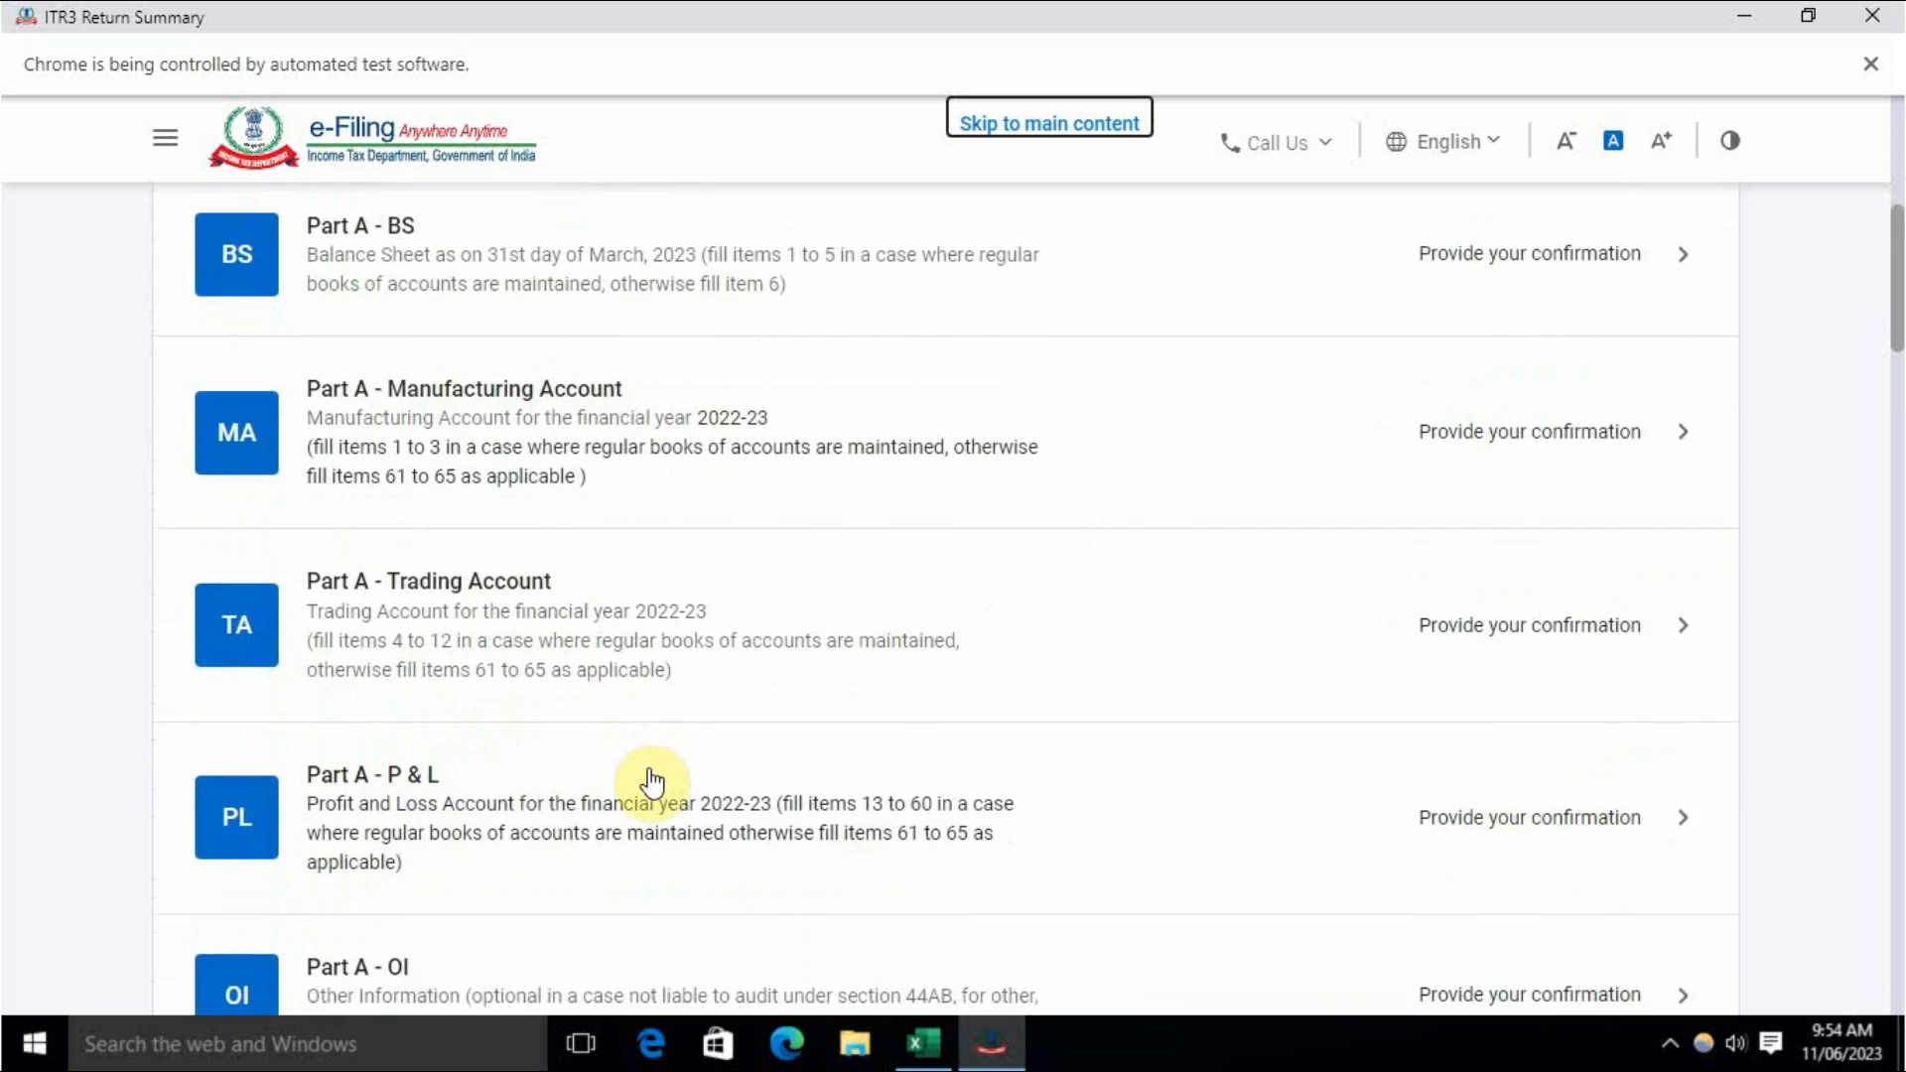
pyautogui.scroll(-1, 647, 787)
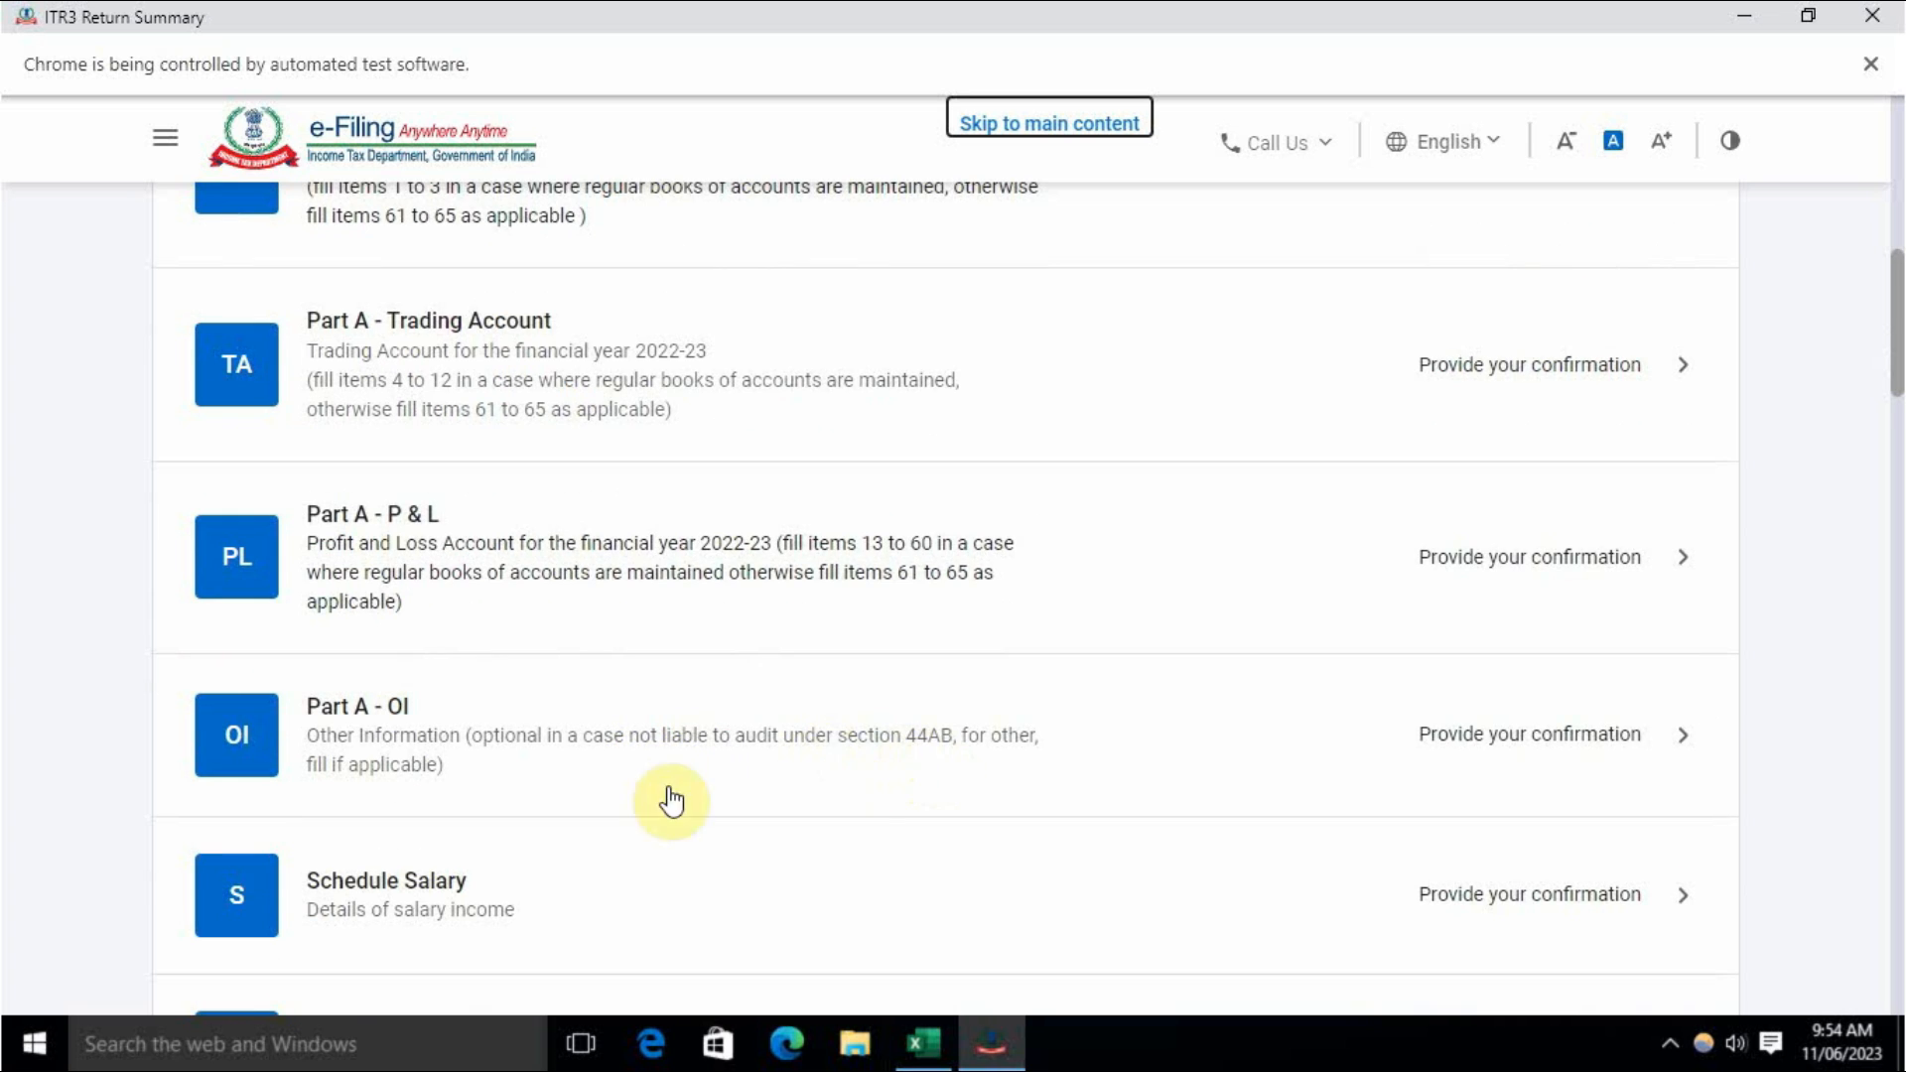
pyautogui.scroll(-2, 635, 796)
pyautogui.scroll(7, 615, 781)
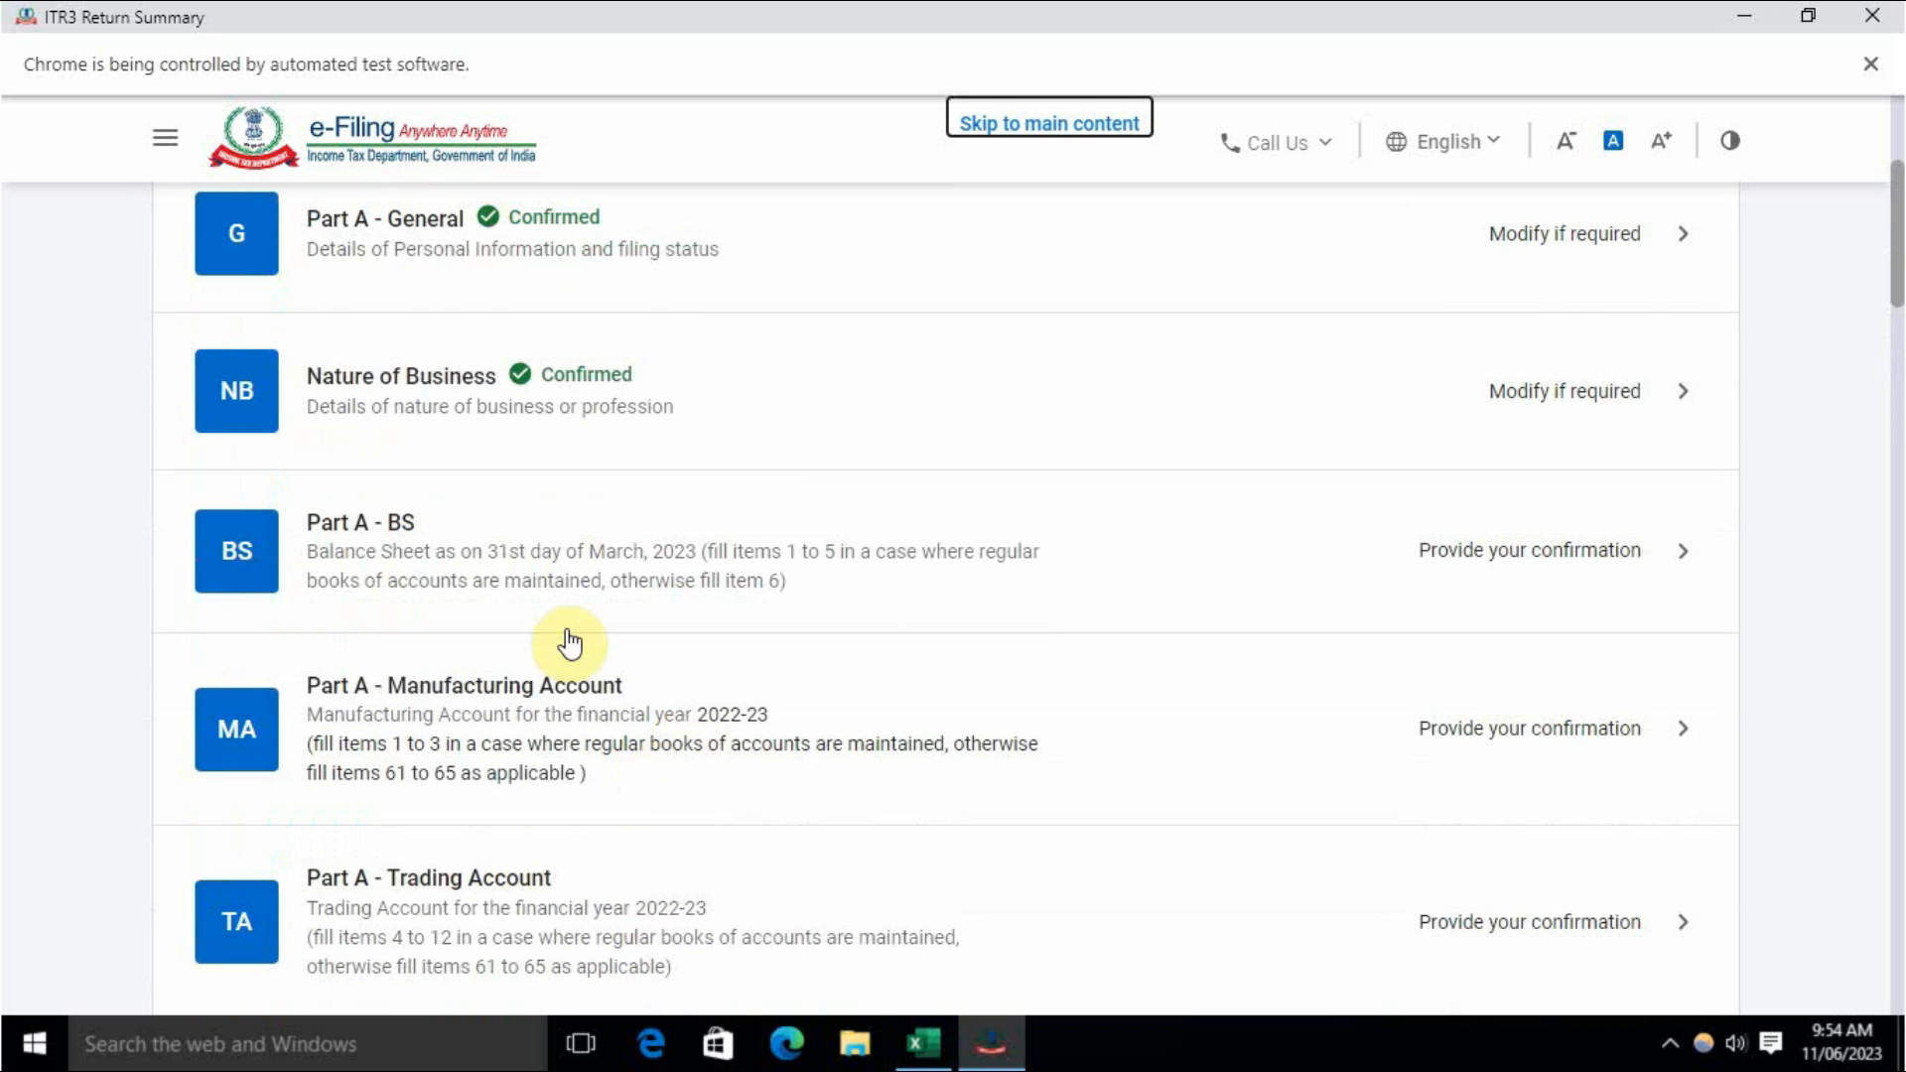
pyautogui.click(1477, 558)
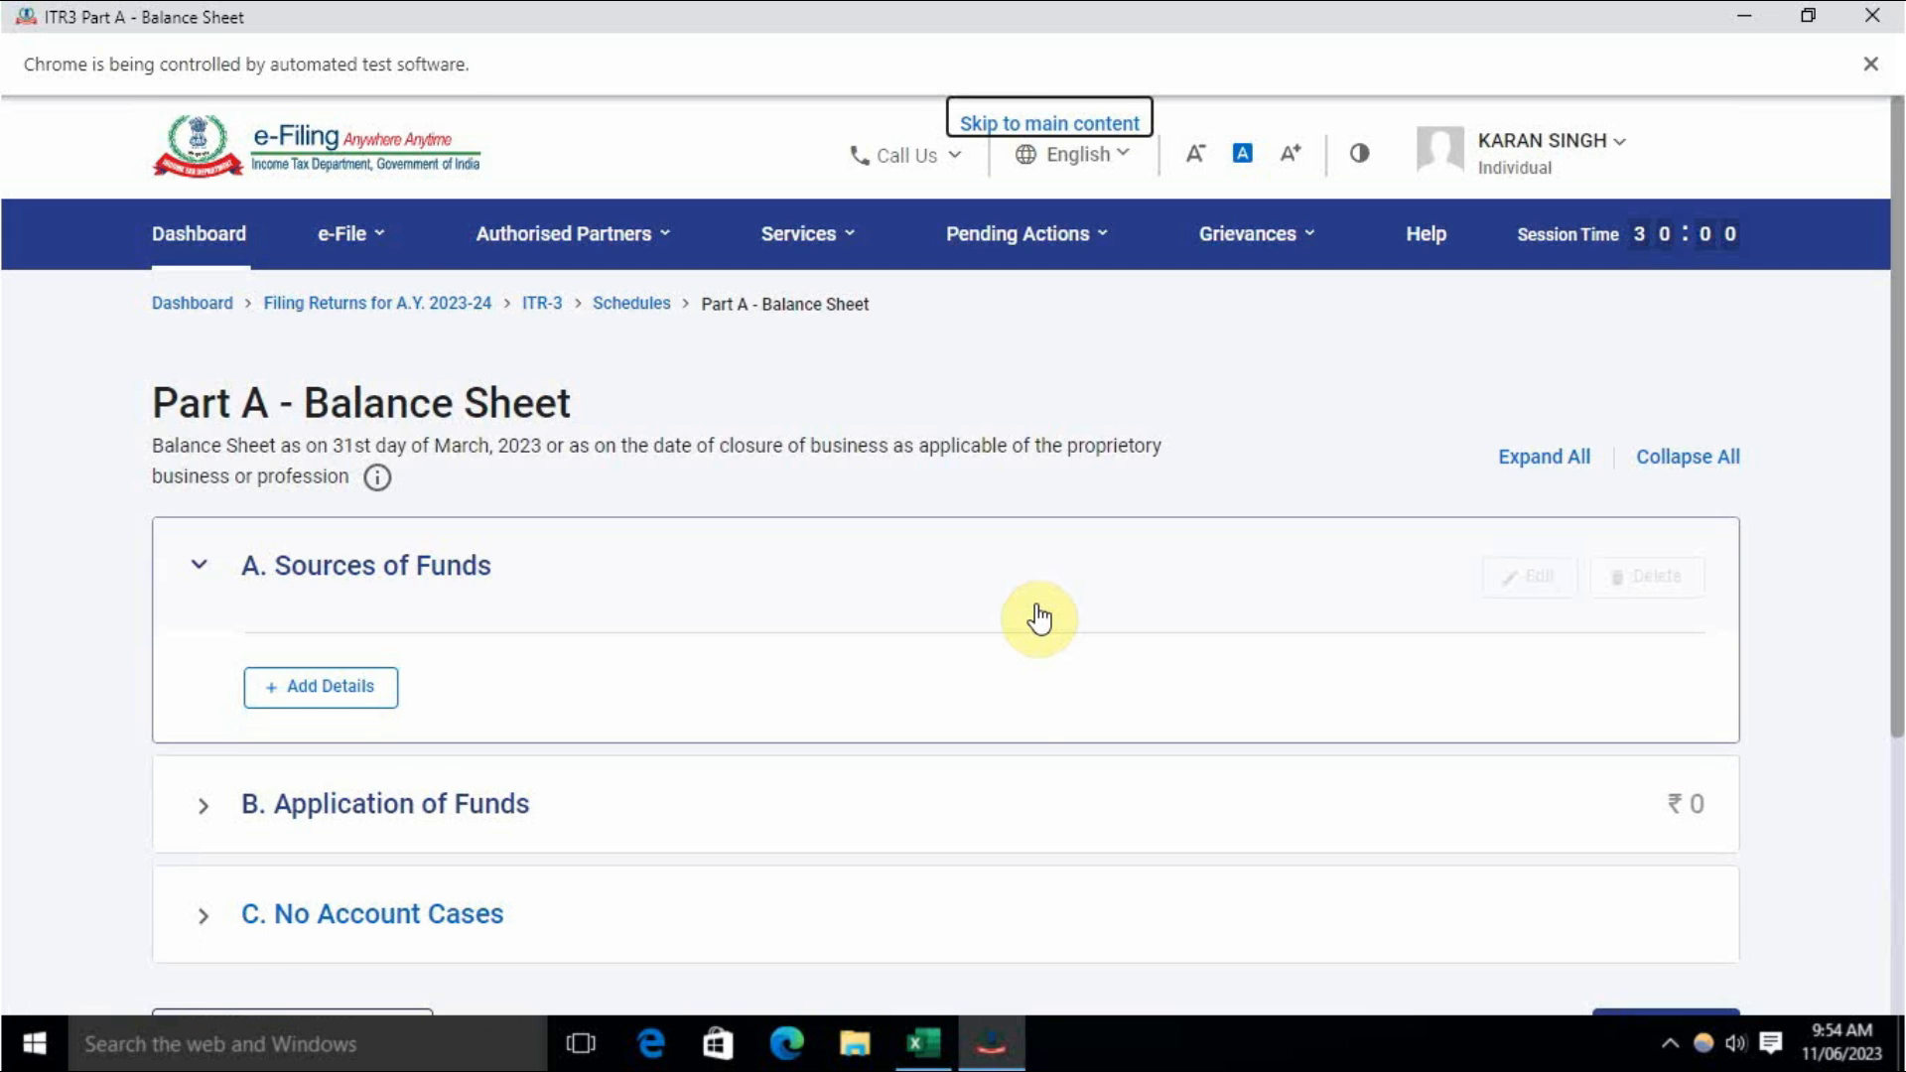
pyautogui.scroll(-4, 1033, 616)
pyautogui.scroll(1, 928, 627)
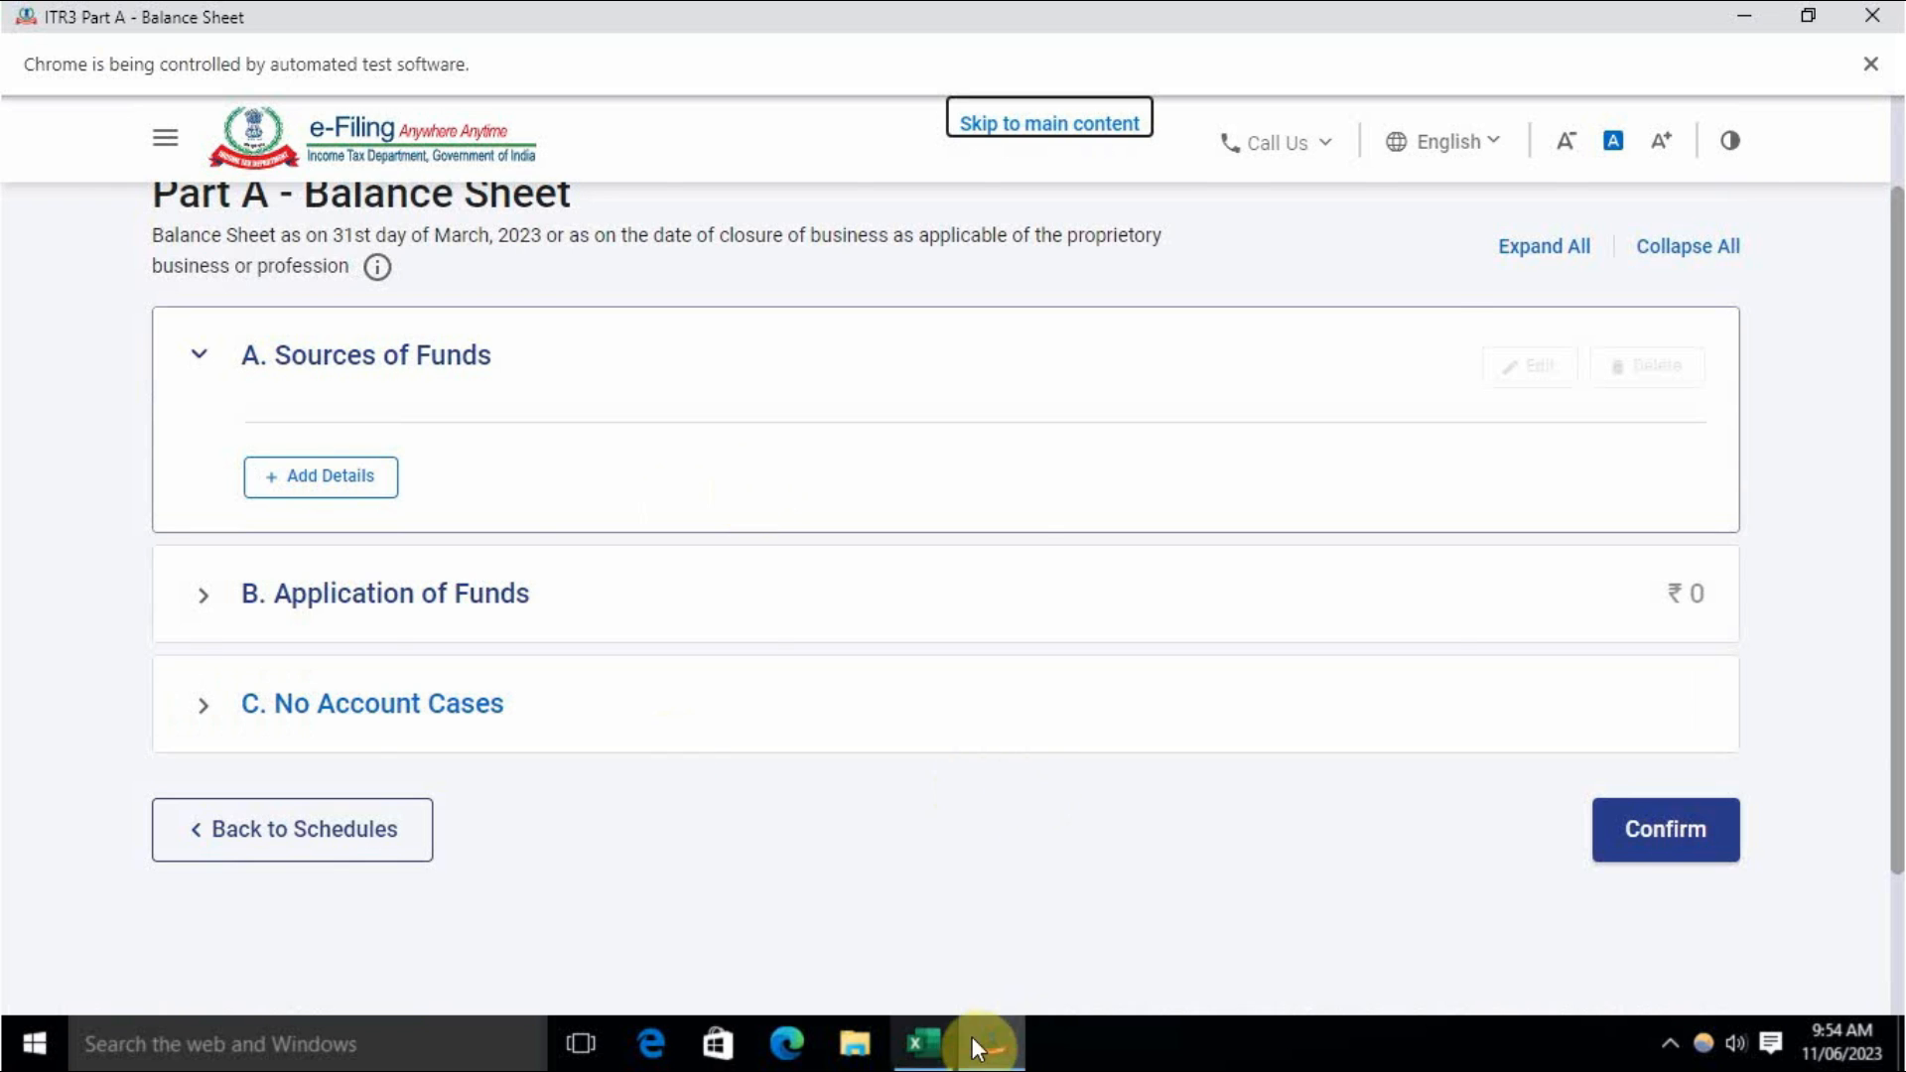
# Step: Switch to the Excel workbook and examine the BS and P AND L sheets for the balance sheet figures
pyautogui.click(923, 1042)
pyautogui.click(168, 964)
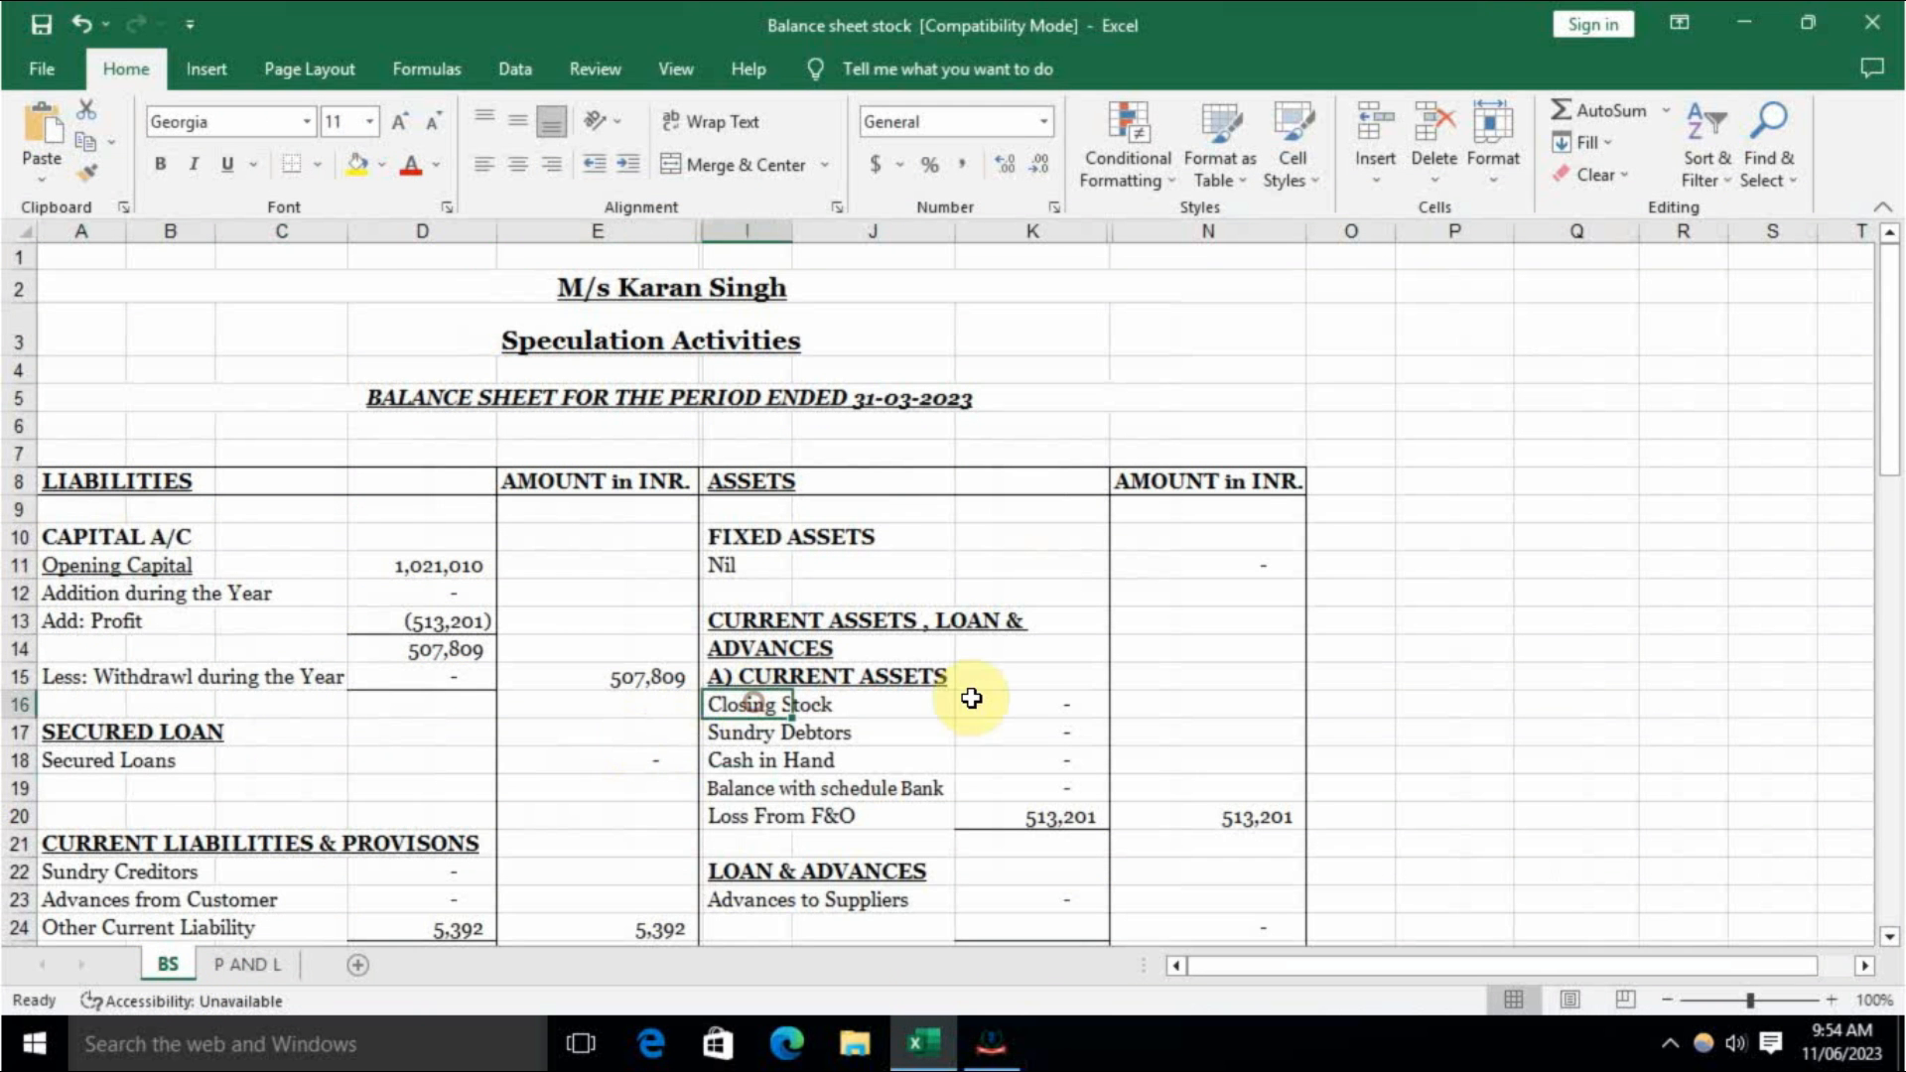
pyautogui.click(248, 964)
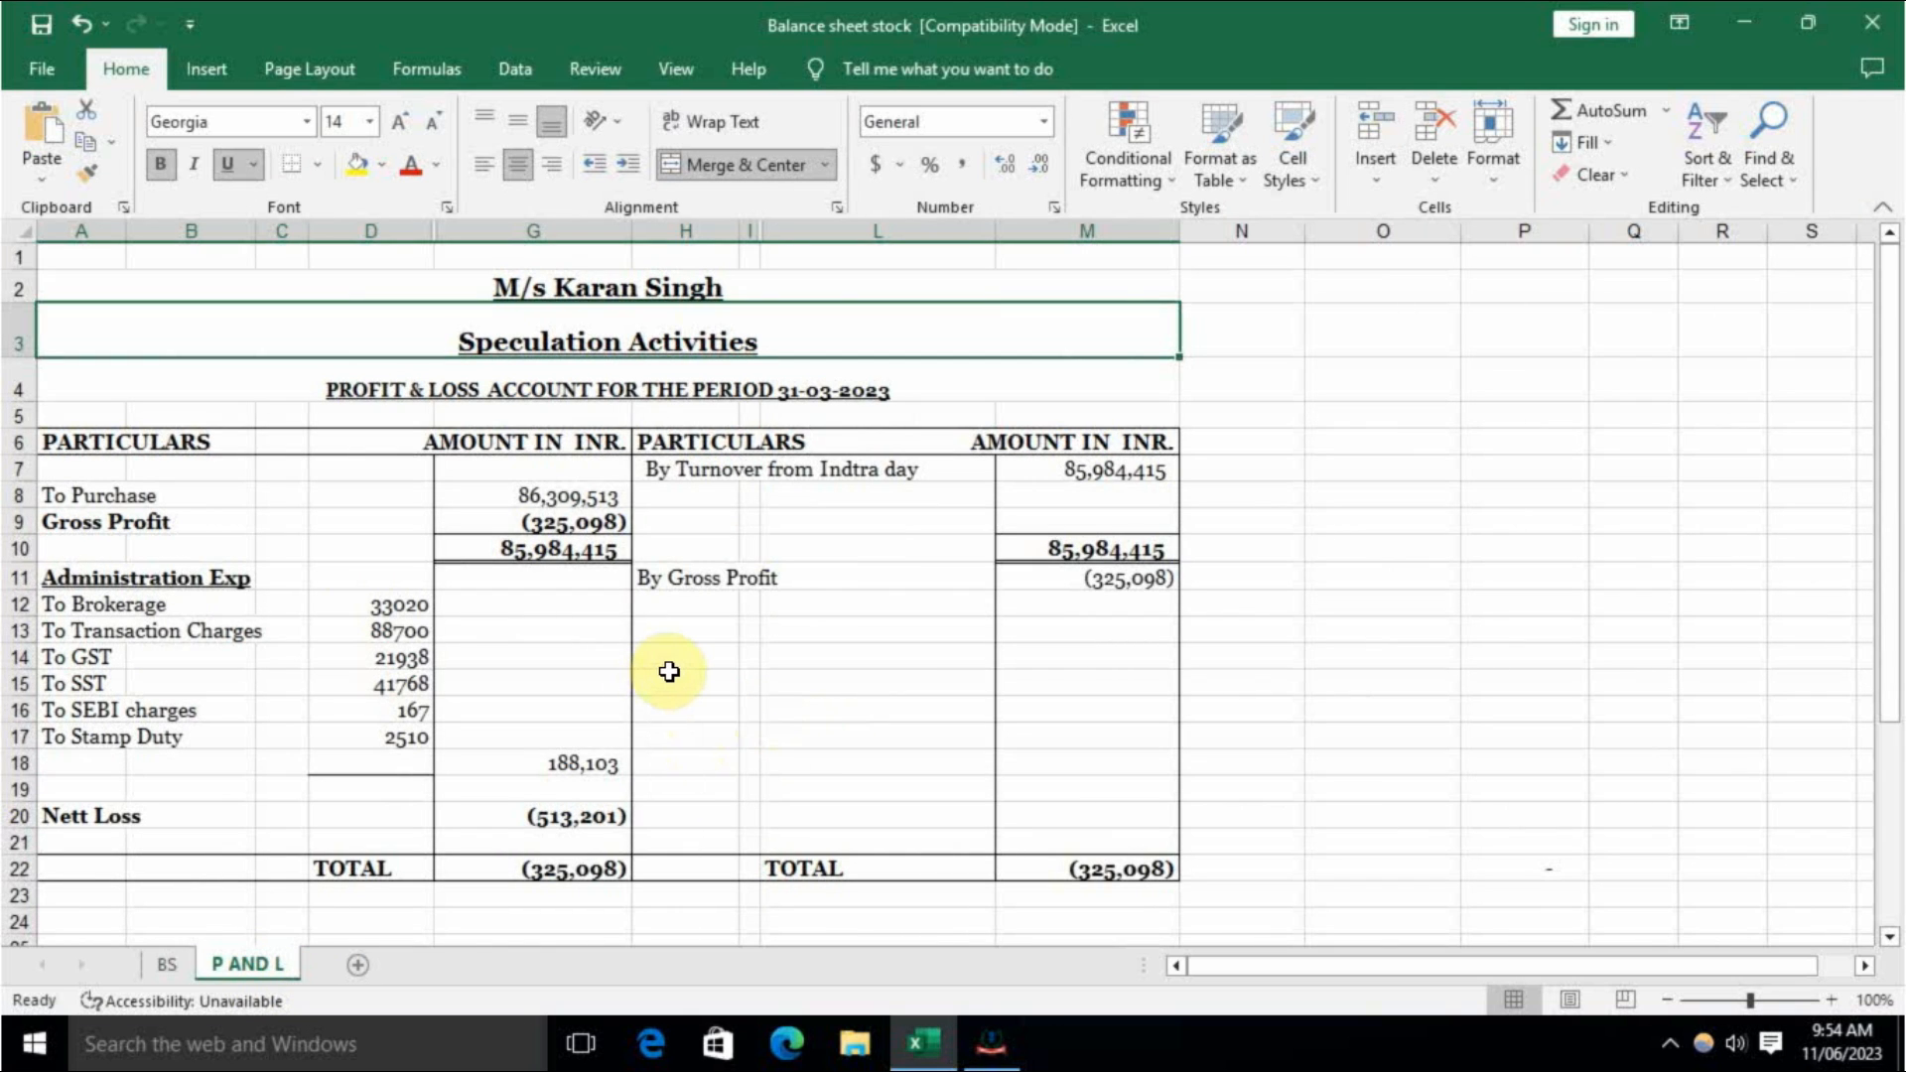
pyautogui.click(168, 963)
pyautogui.click(515, 811)
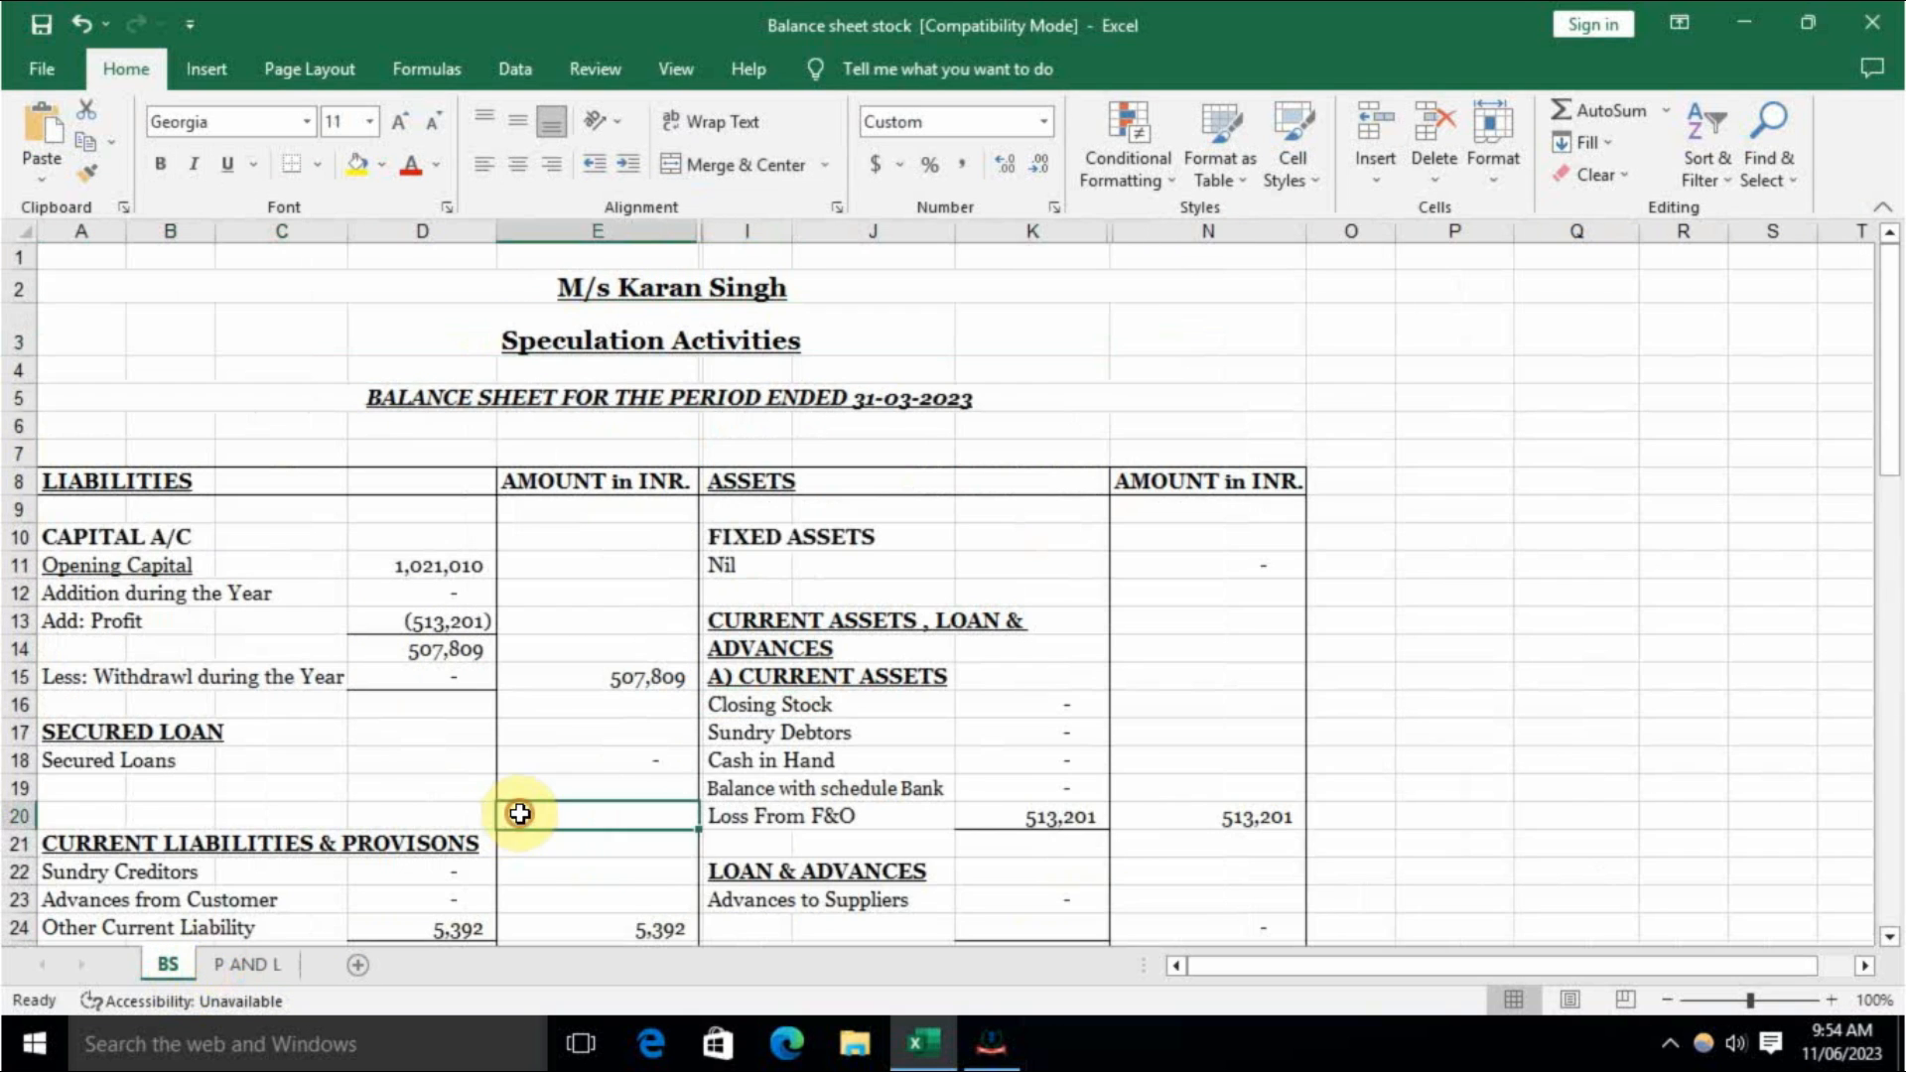
# Step: Return to the ITR-3 form, start adding Sources of Funds details, and enter 507809 from the Excel balance sheet as Proprietor's capital
pyautogui.hotkey('alt', 'Tab')
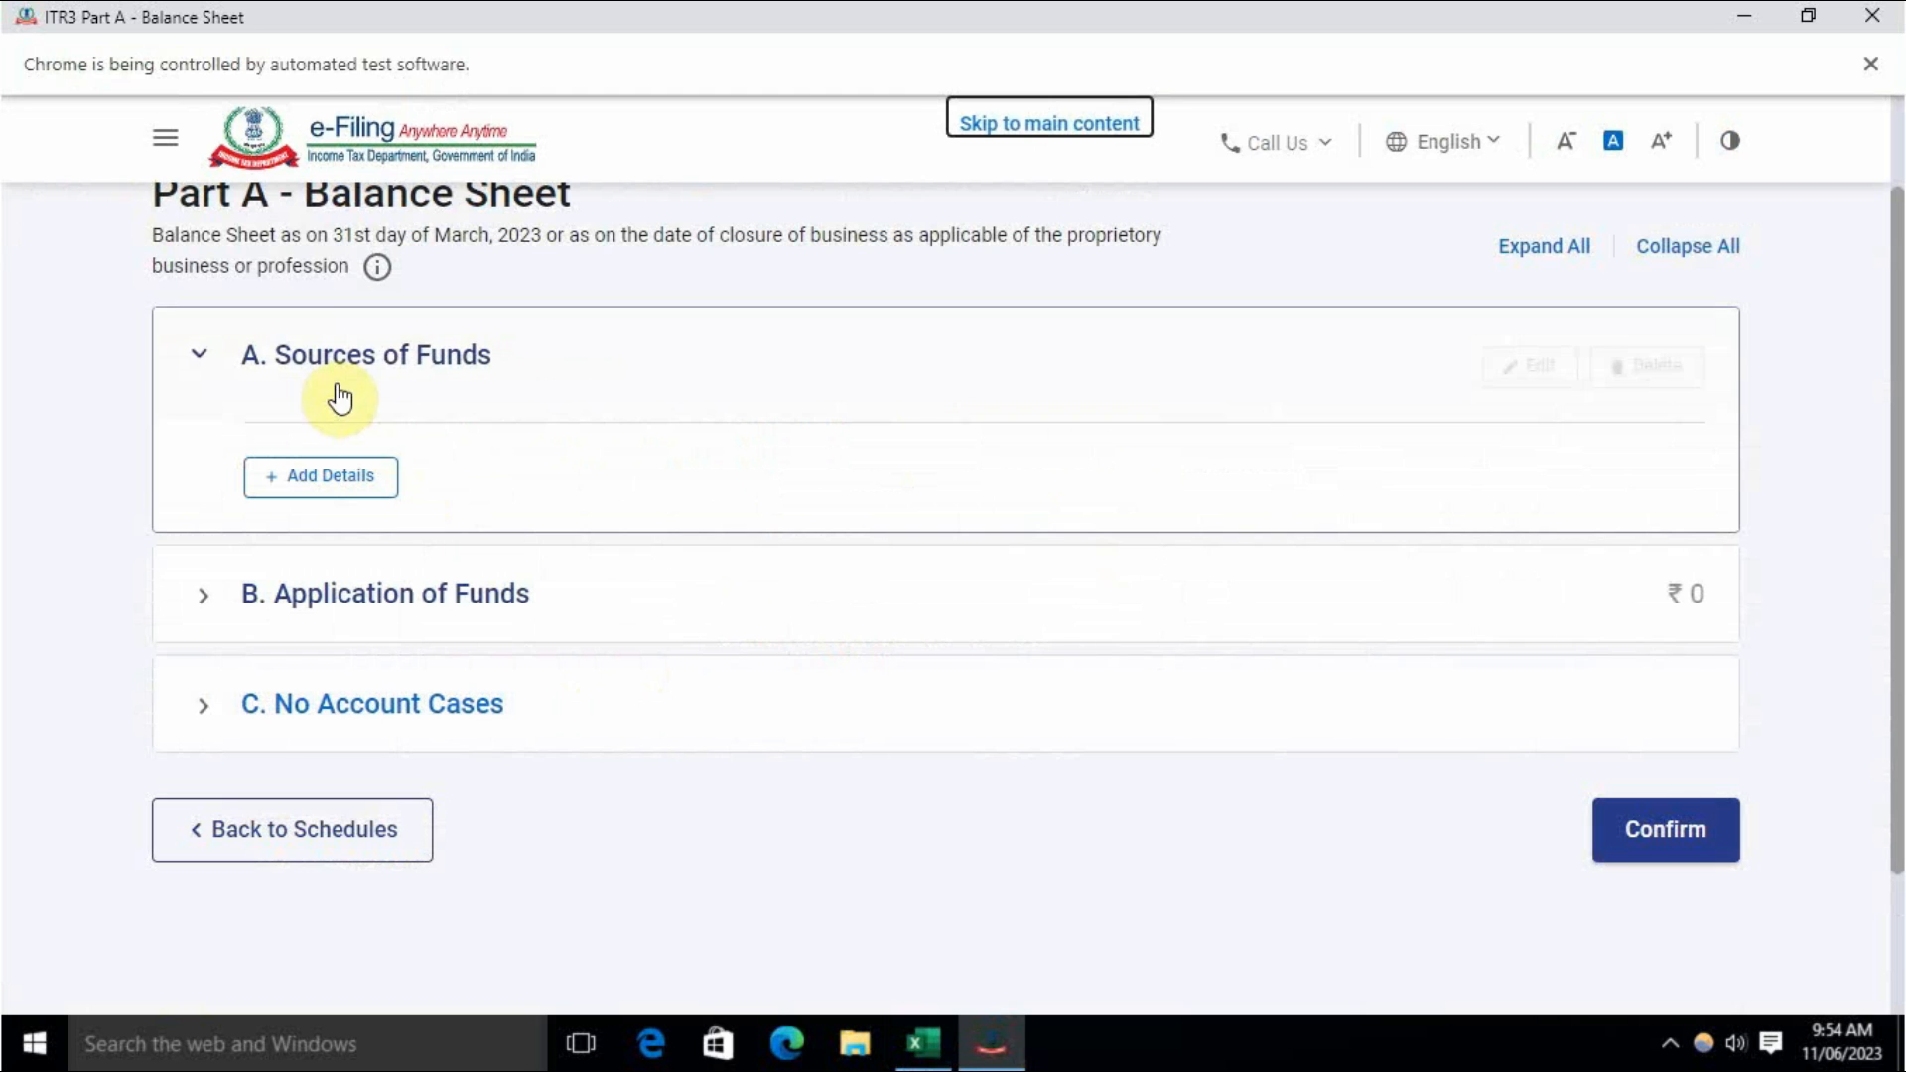
pyautogui.click(332, 476)
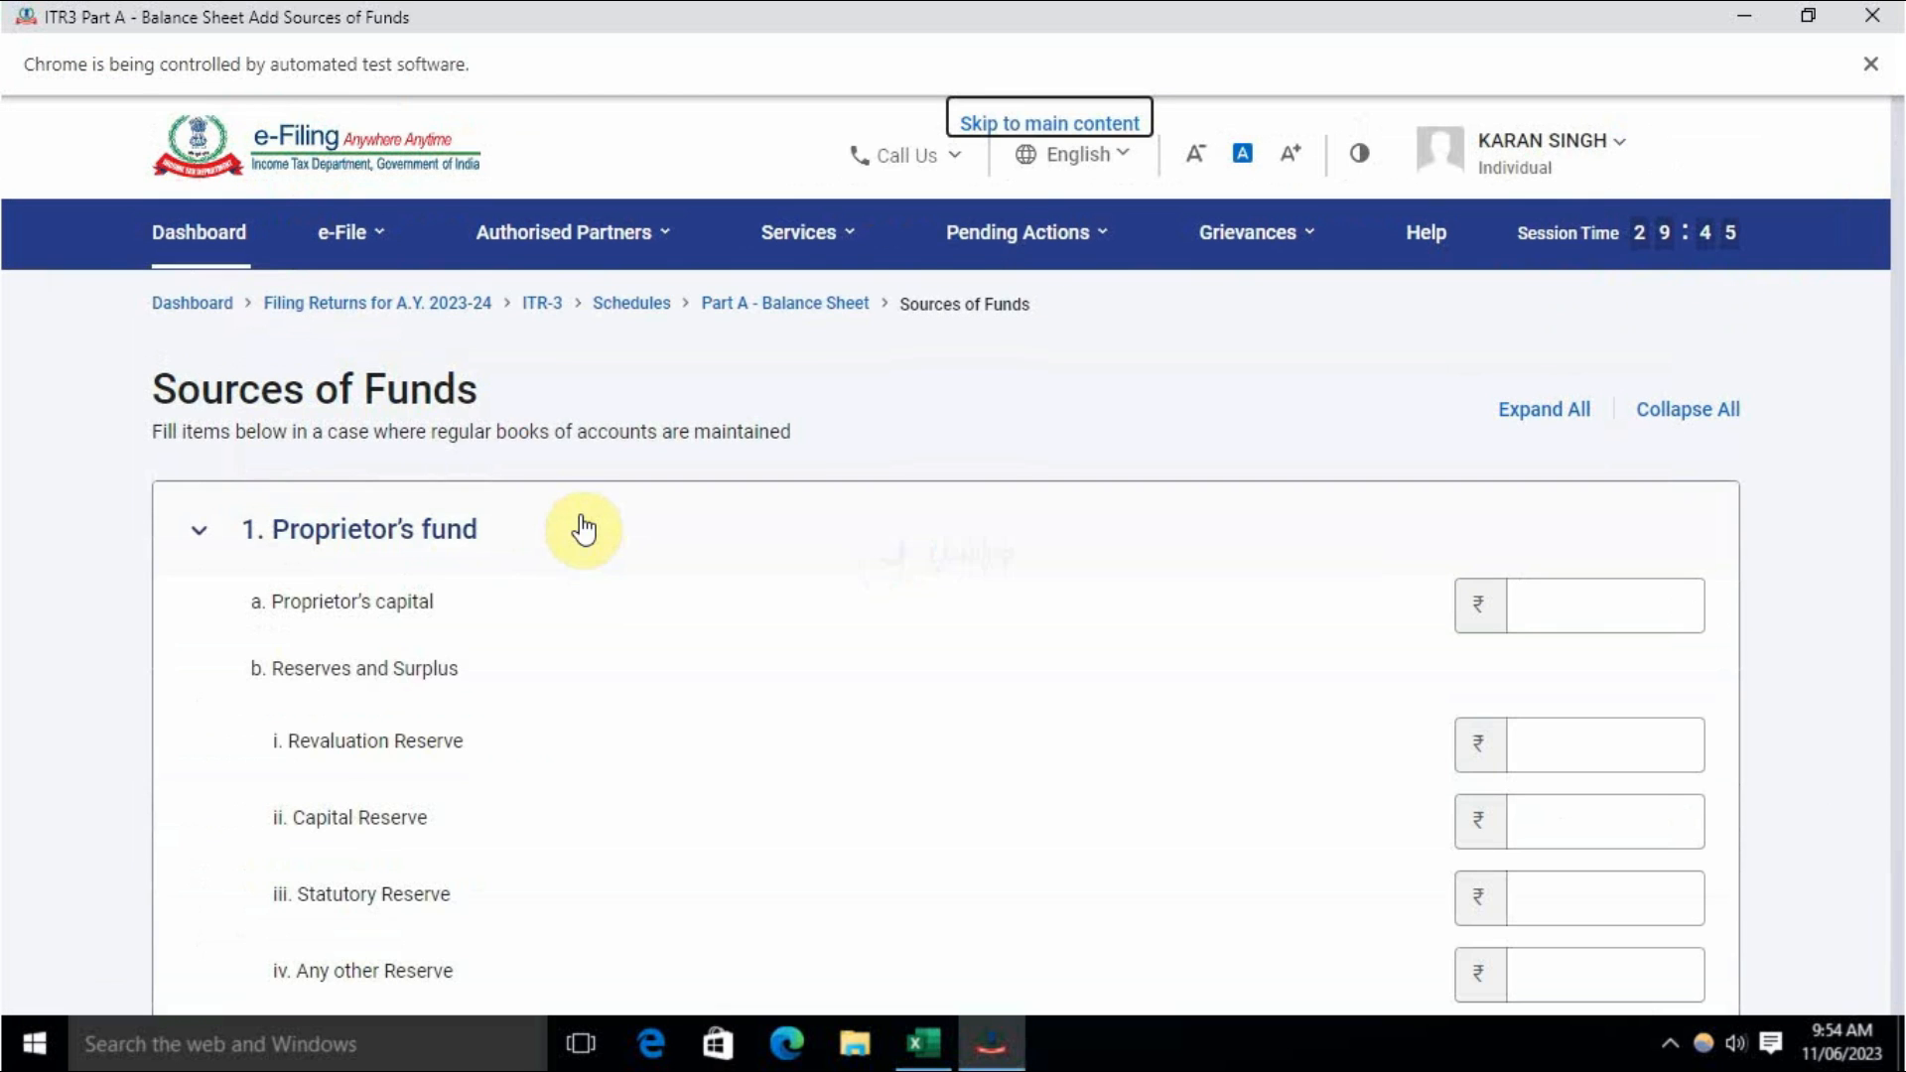
pyautogui.hotkey('alt', 'Tab')
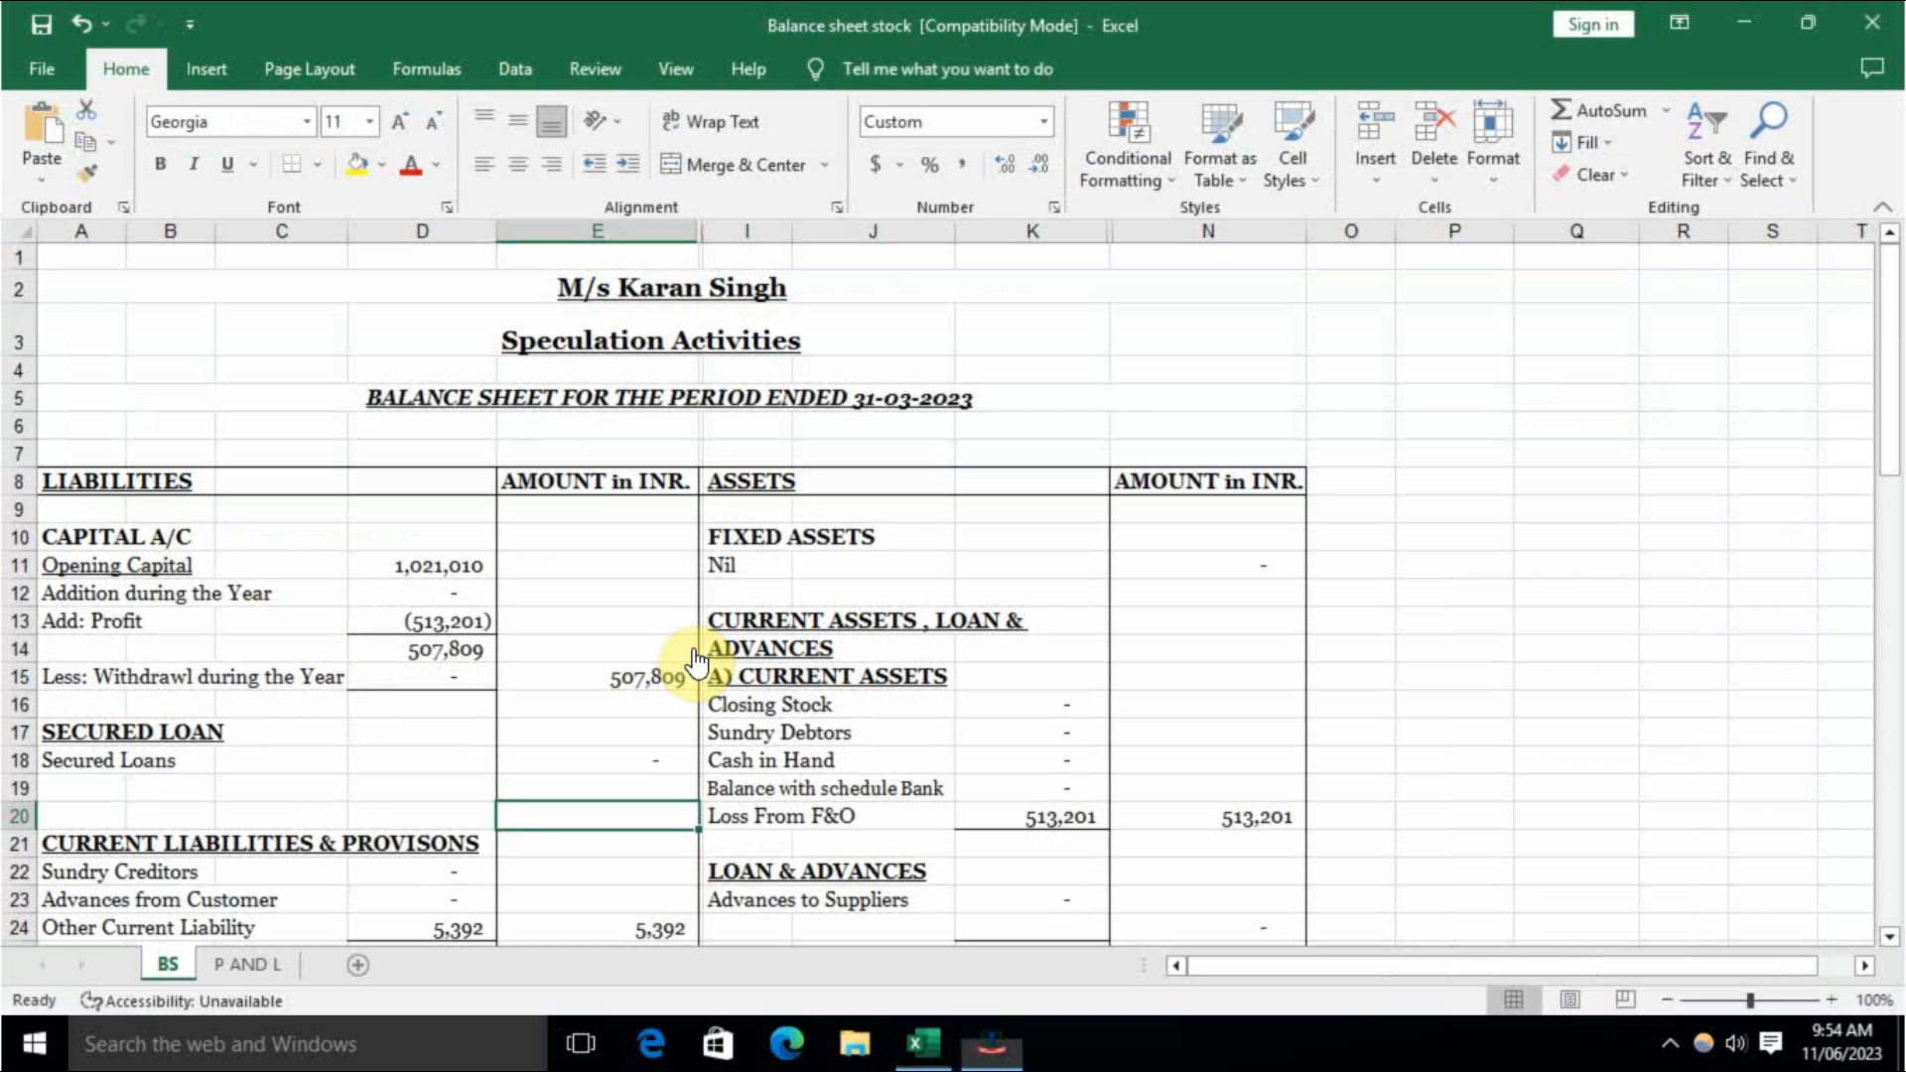
pyautogui.hotkey('ctrl', 'c')
pyautogui.hotkey('alt', 'Tab')
pyautogui.click(1578, 605)
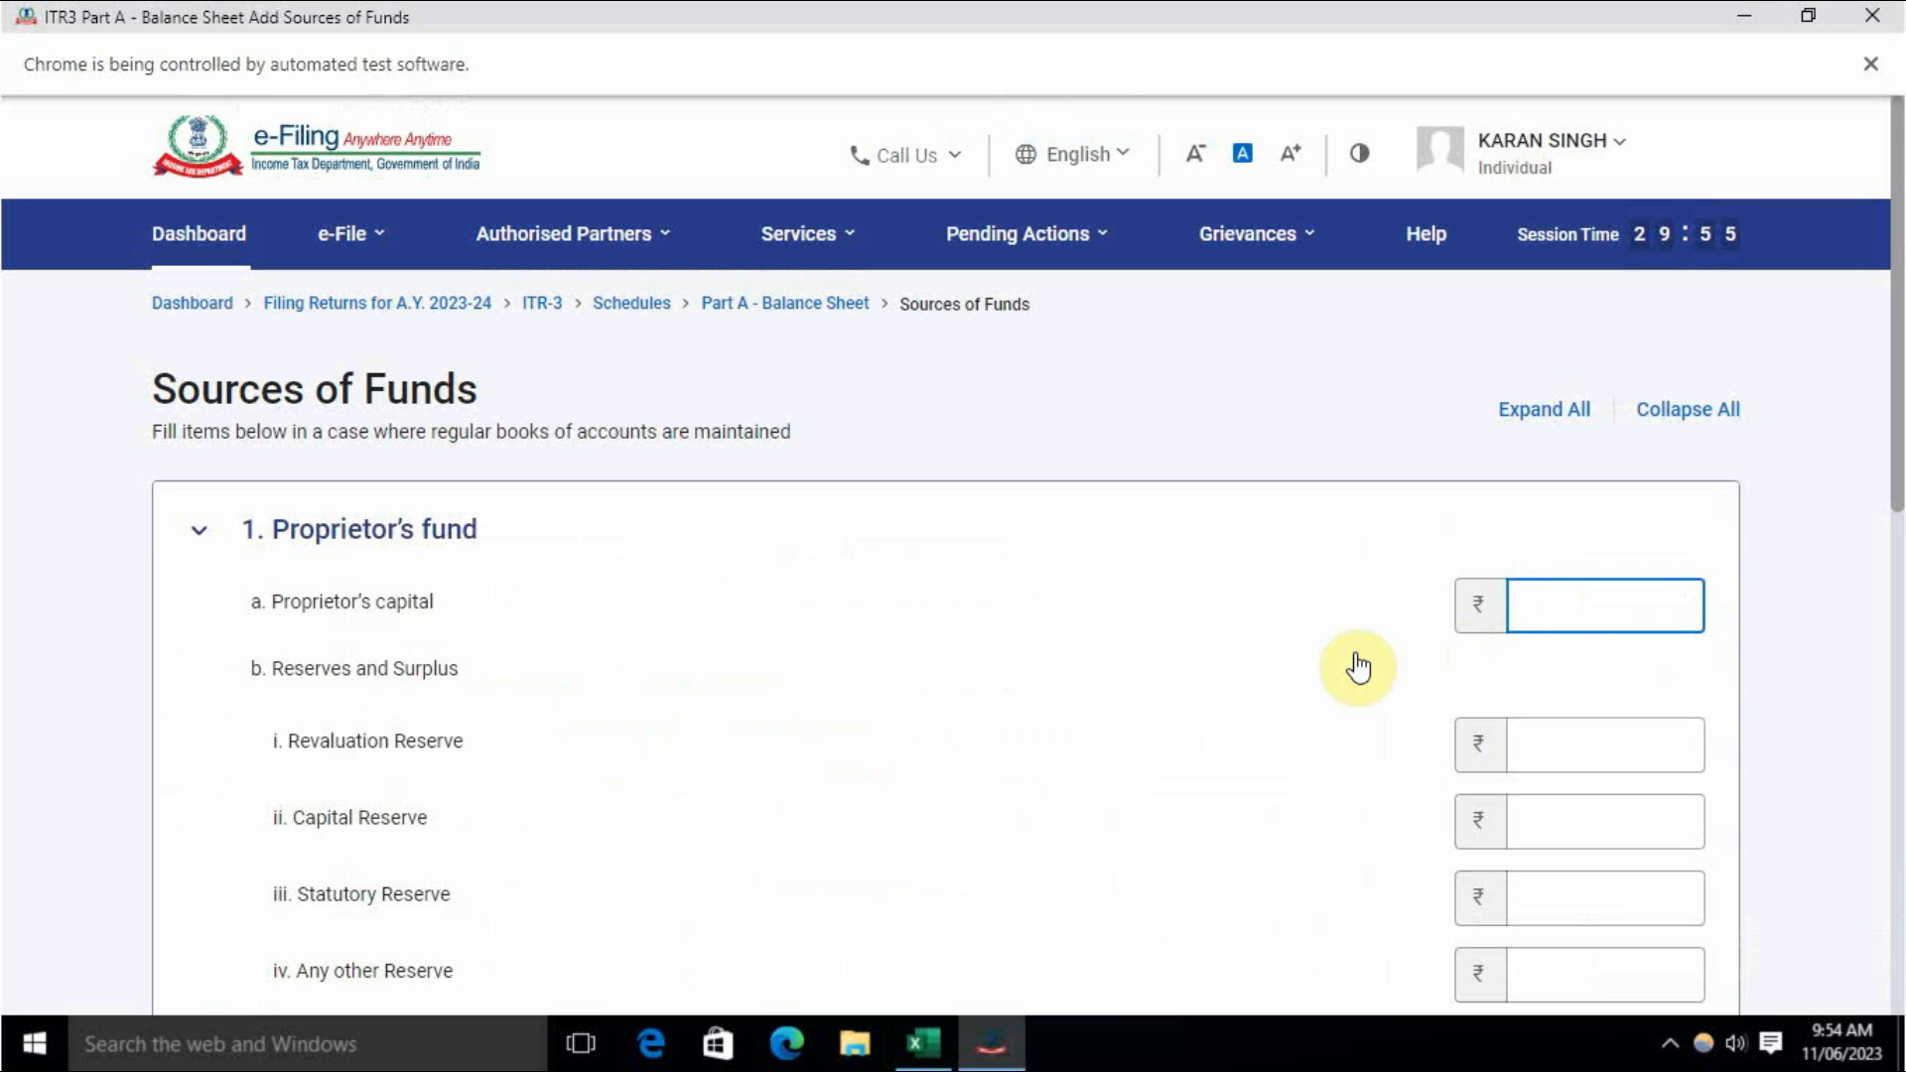
pyautogui.hotkey('alt', 'Tab')
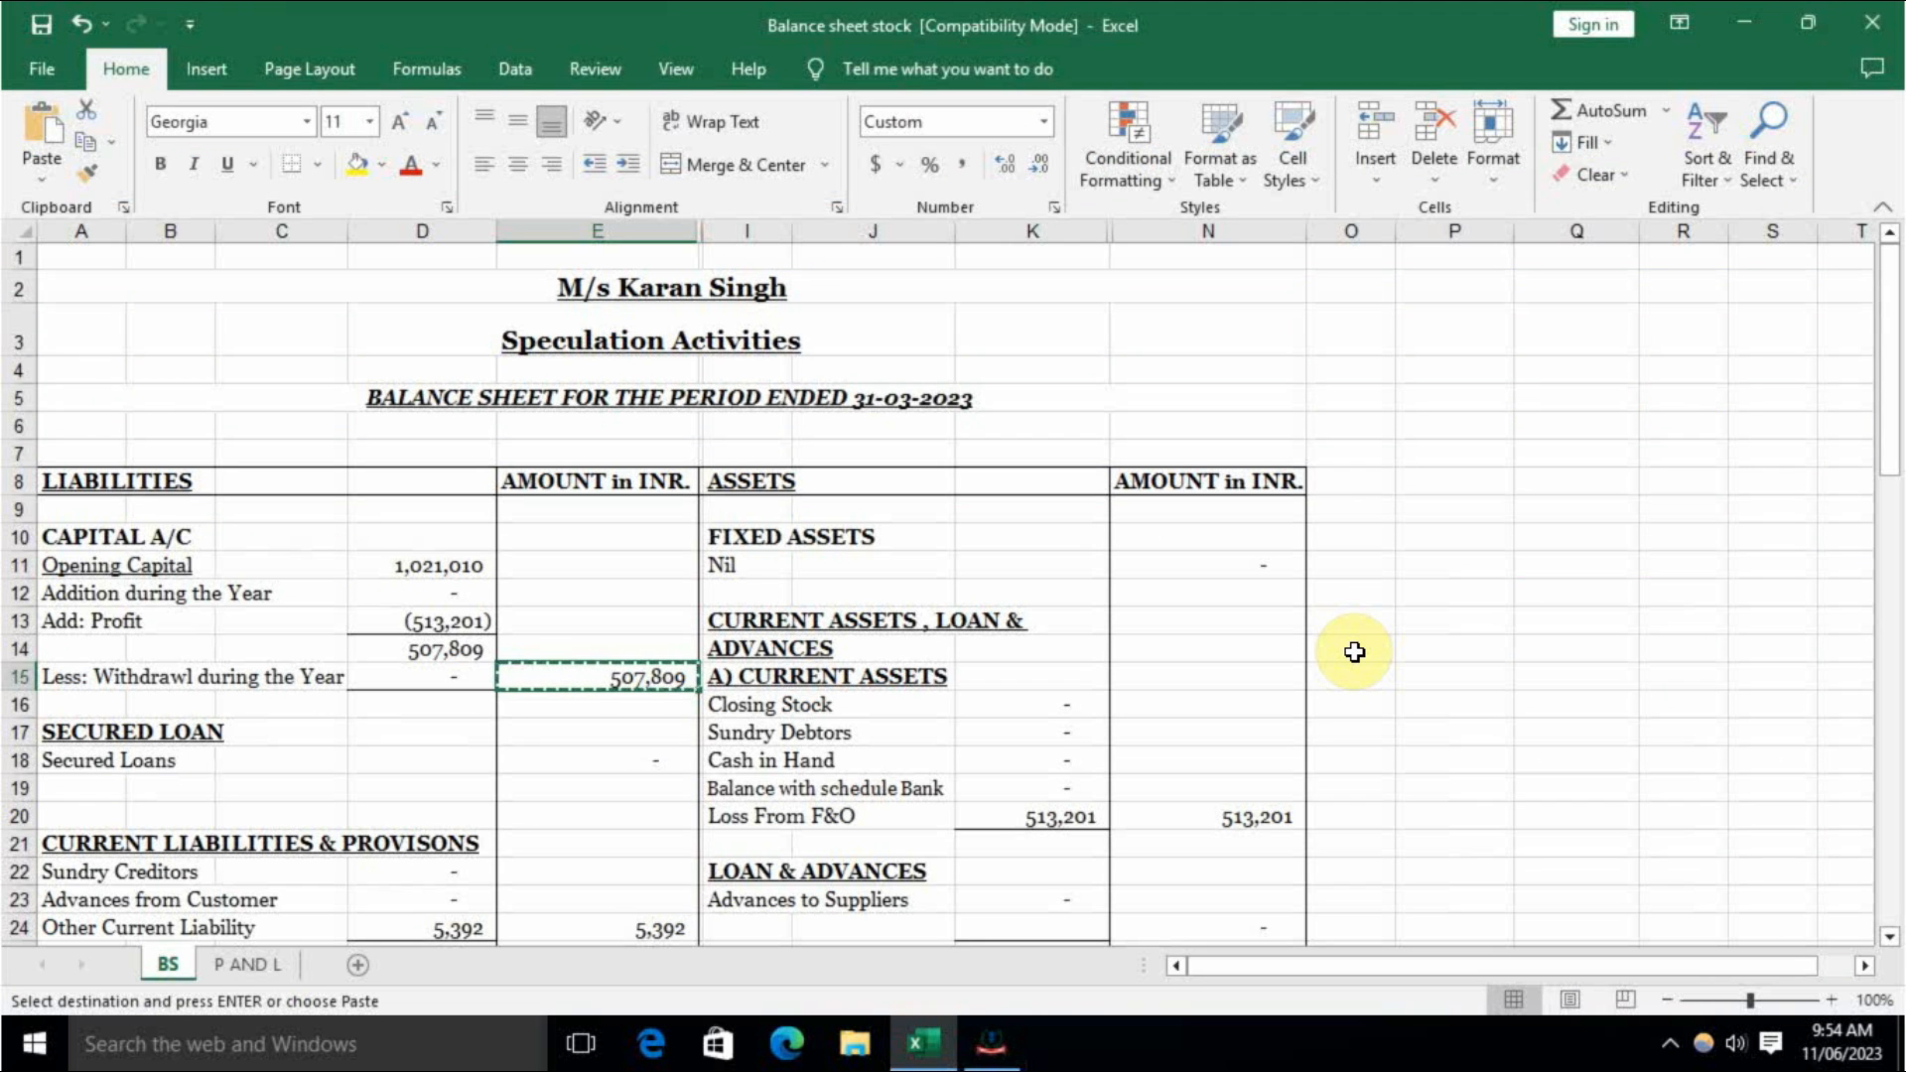
pyautogui.hotkey('alt', 'Tab')
pyautogui.write('5')
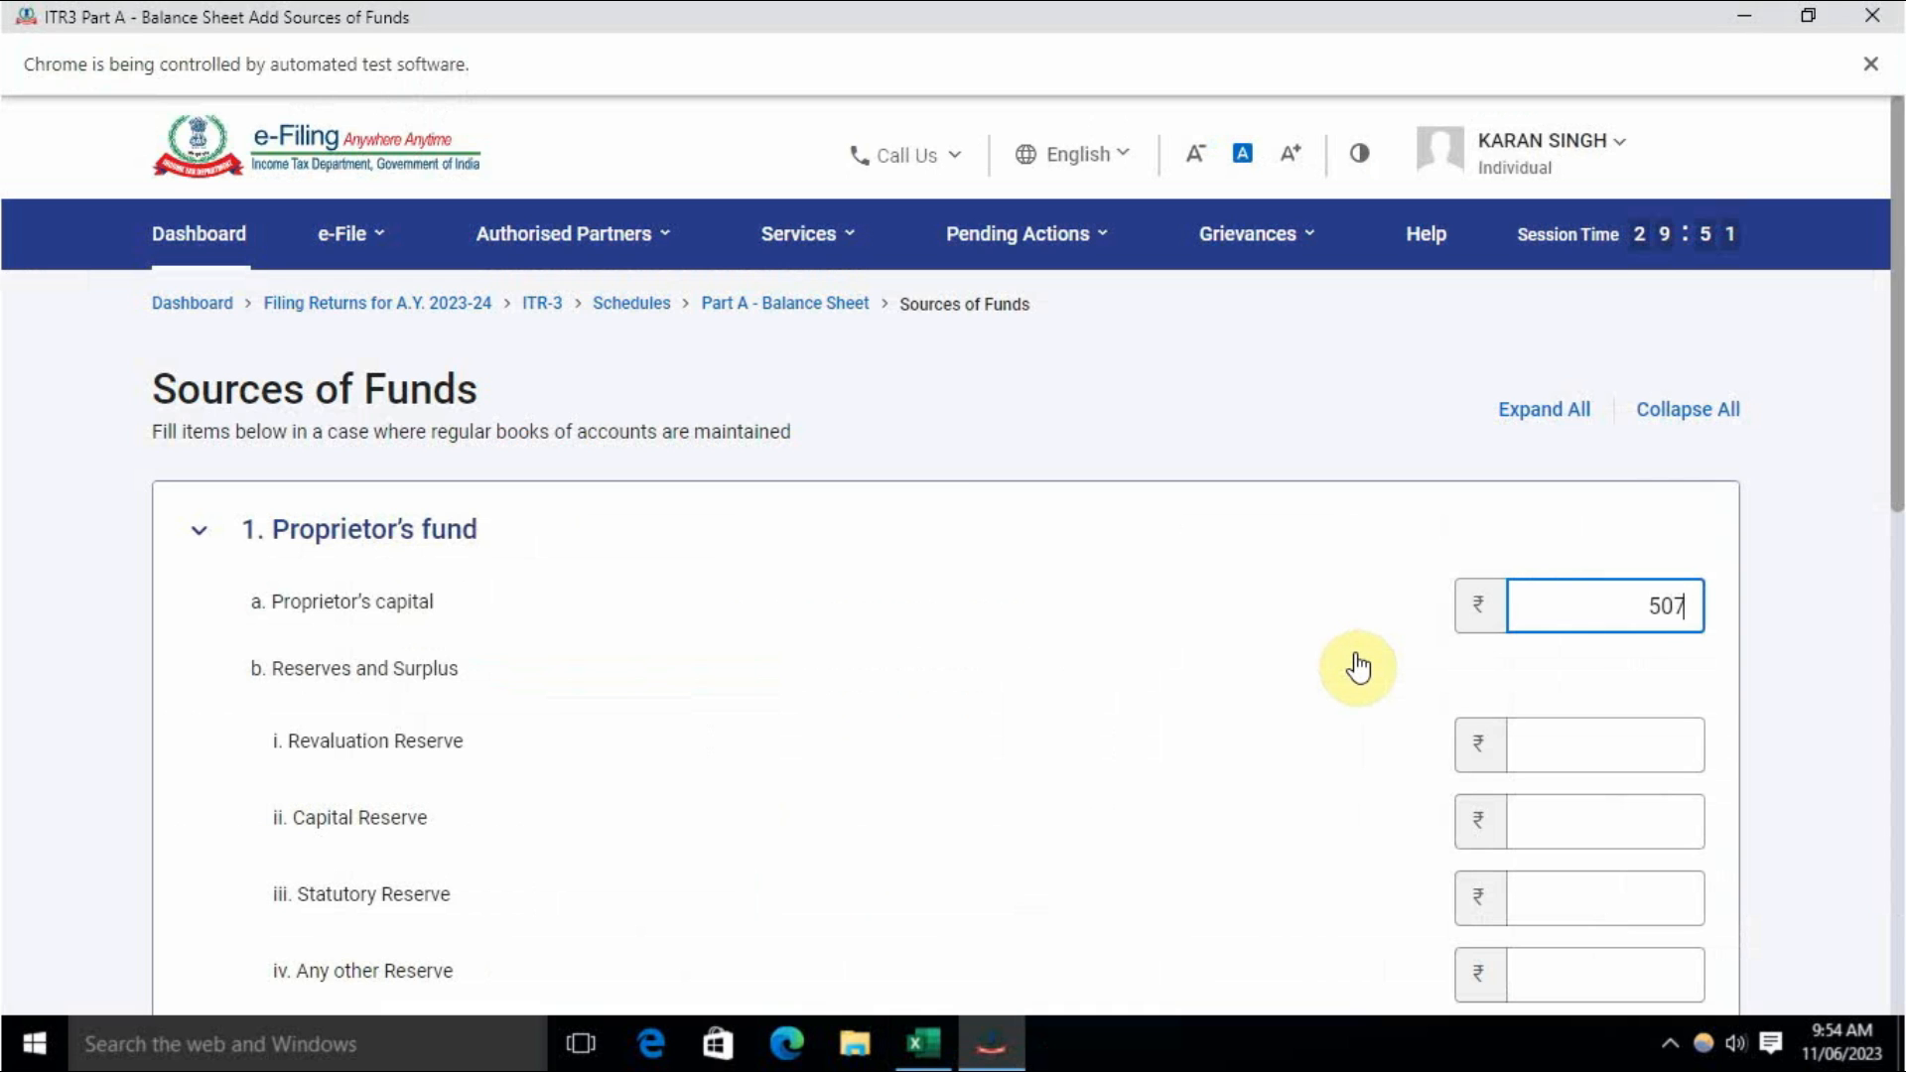
pyautogui.click(1357, 667)
pyautogui.scroll(-5, 1356, 695)
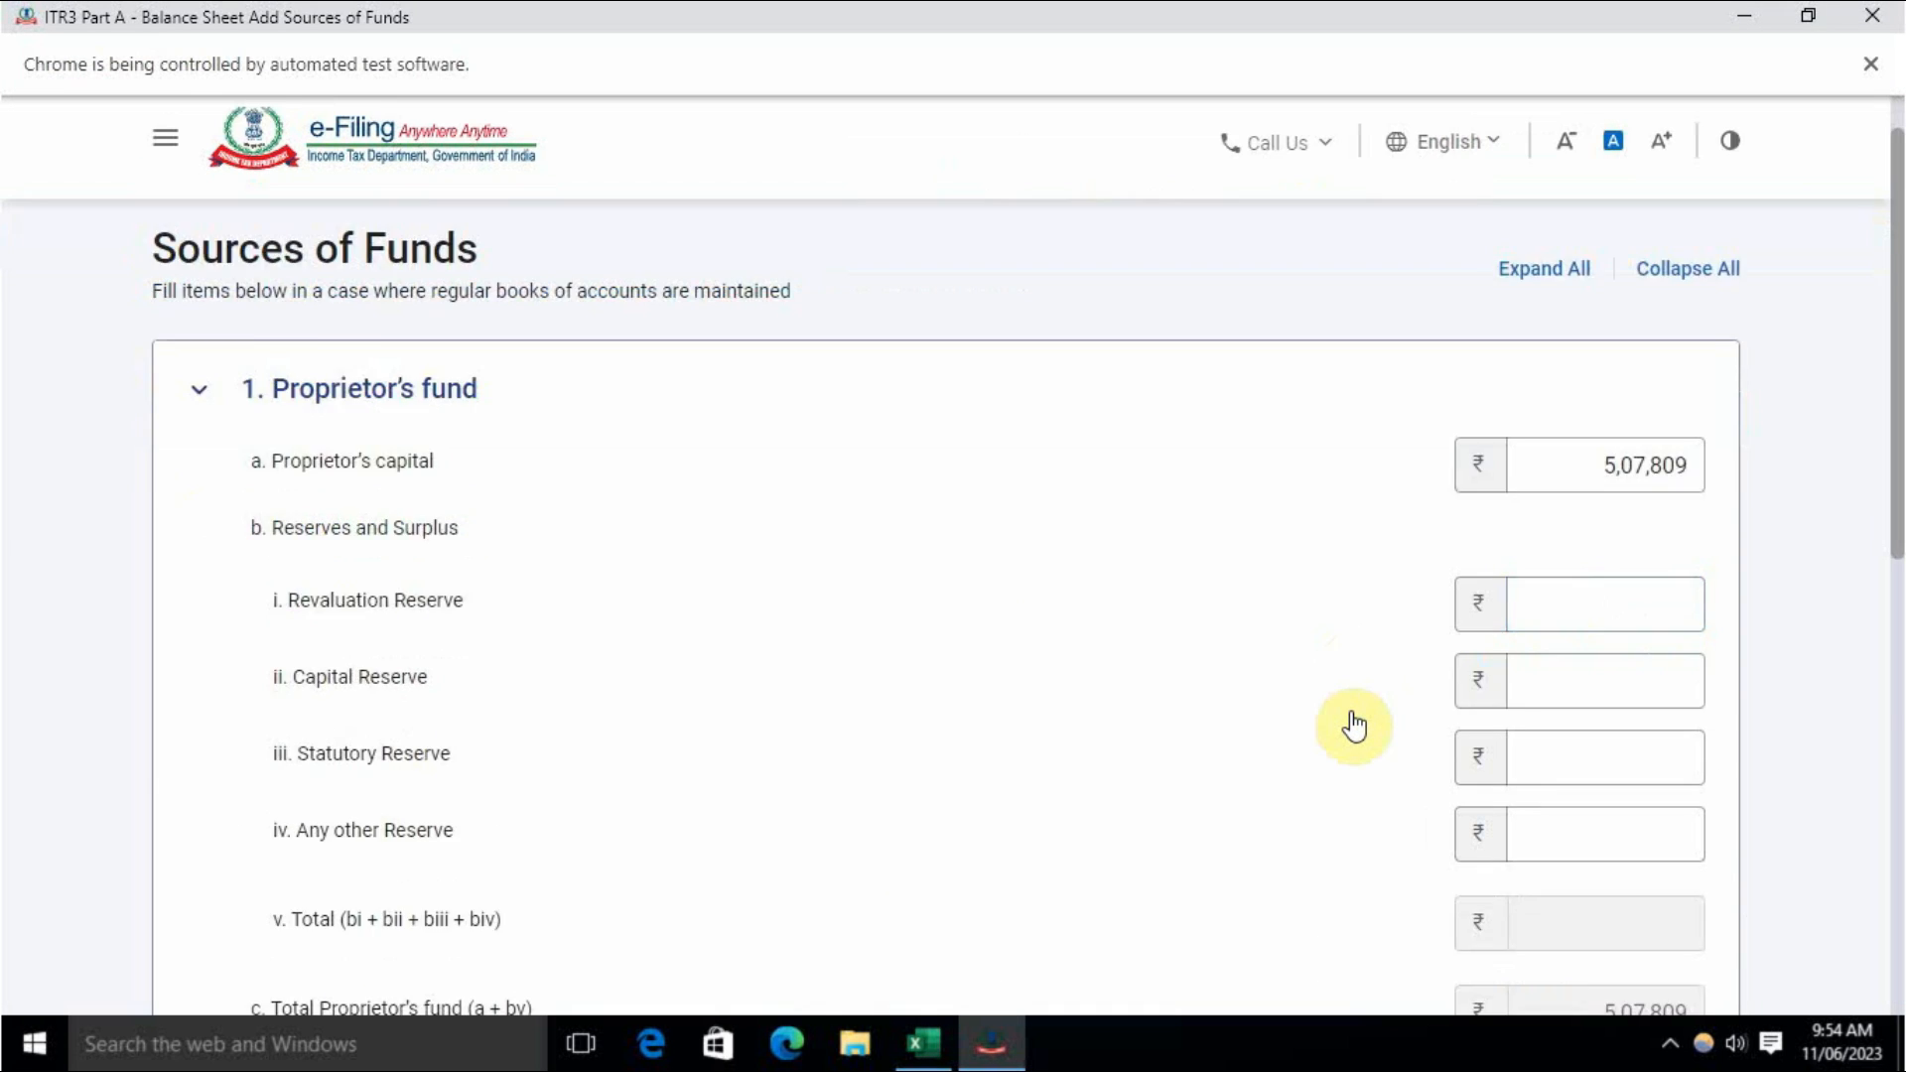
# Step: Add the completed Sources of Funds details to the balance sheet schedule and open the Application of Funds entry form
pyautogui.scroll(-5, 1315, 723)
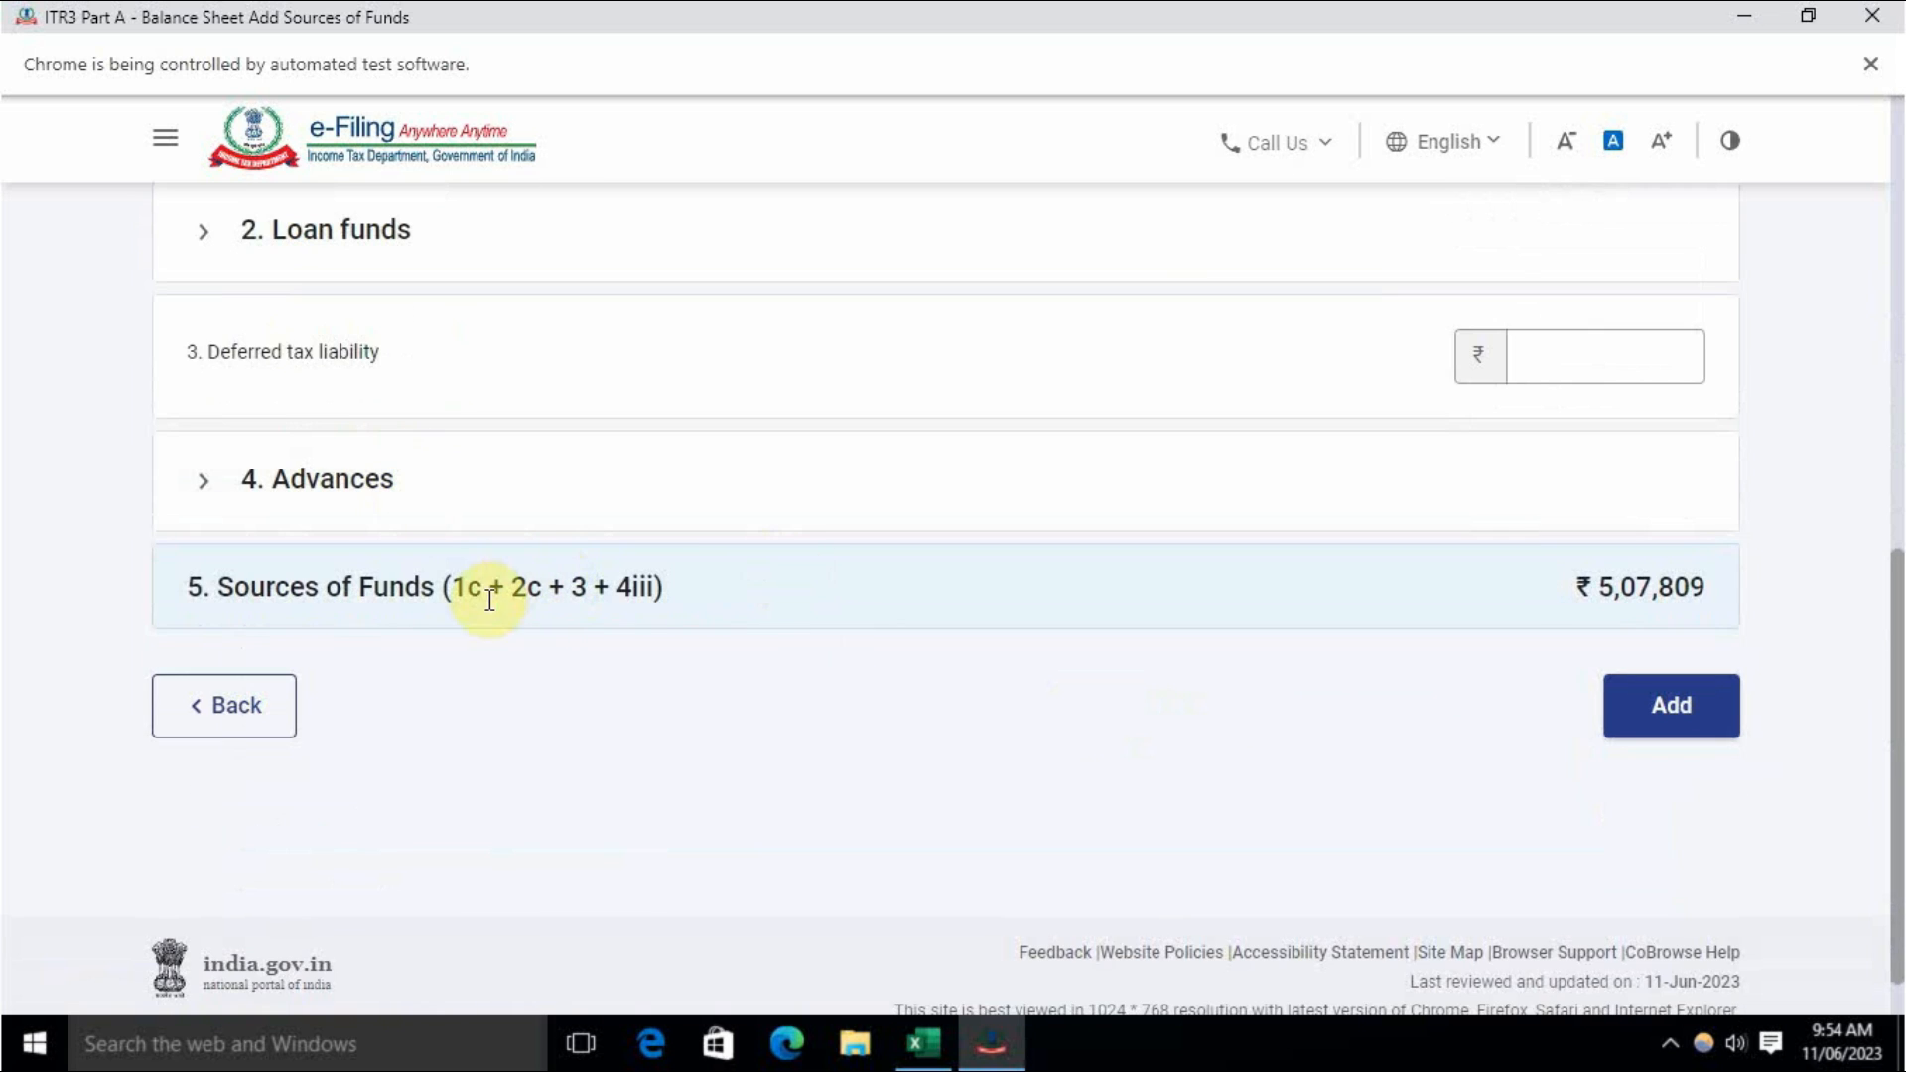
pyautogui.click(1658, 712)
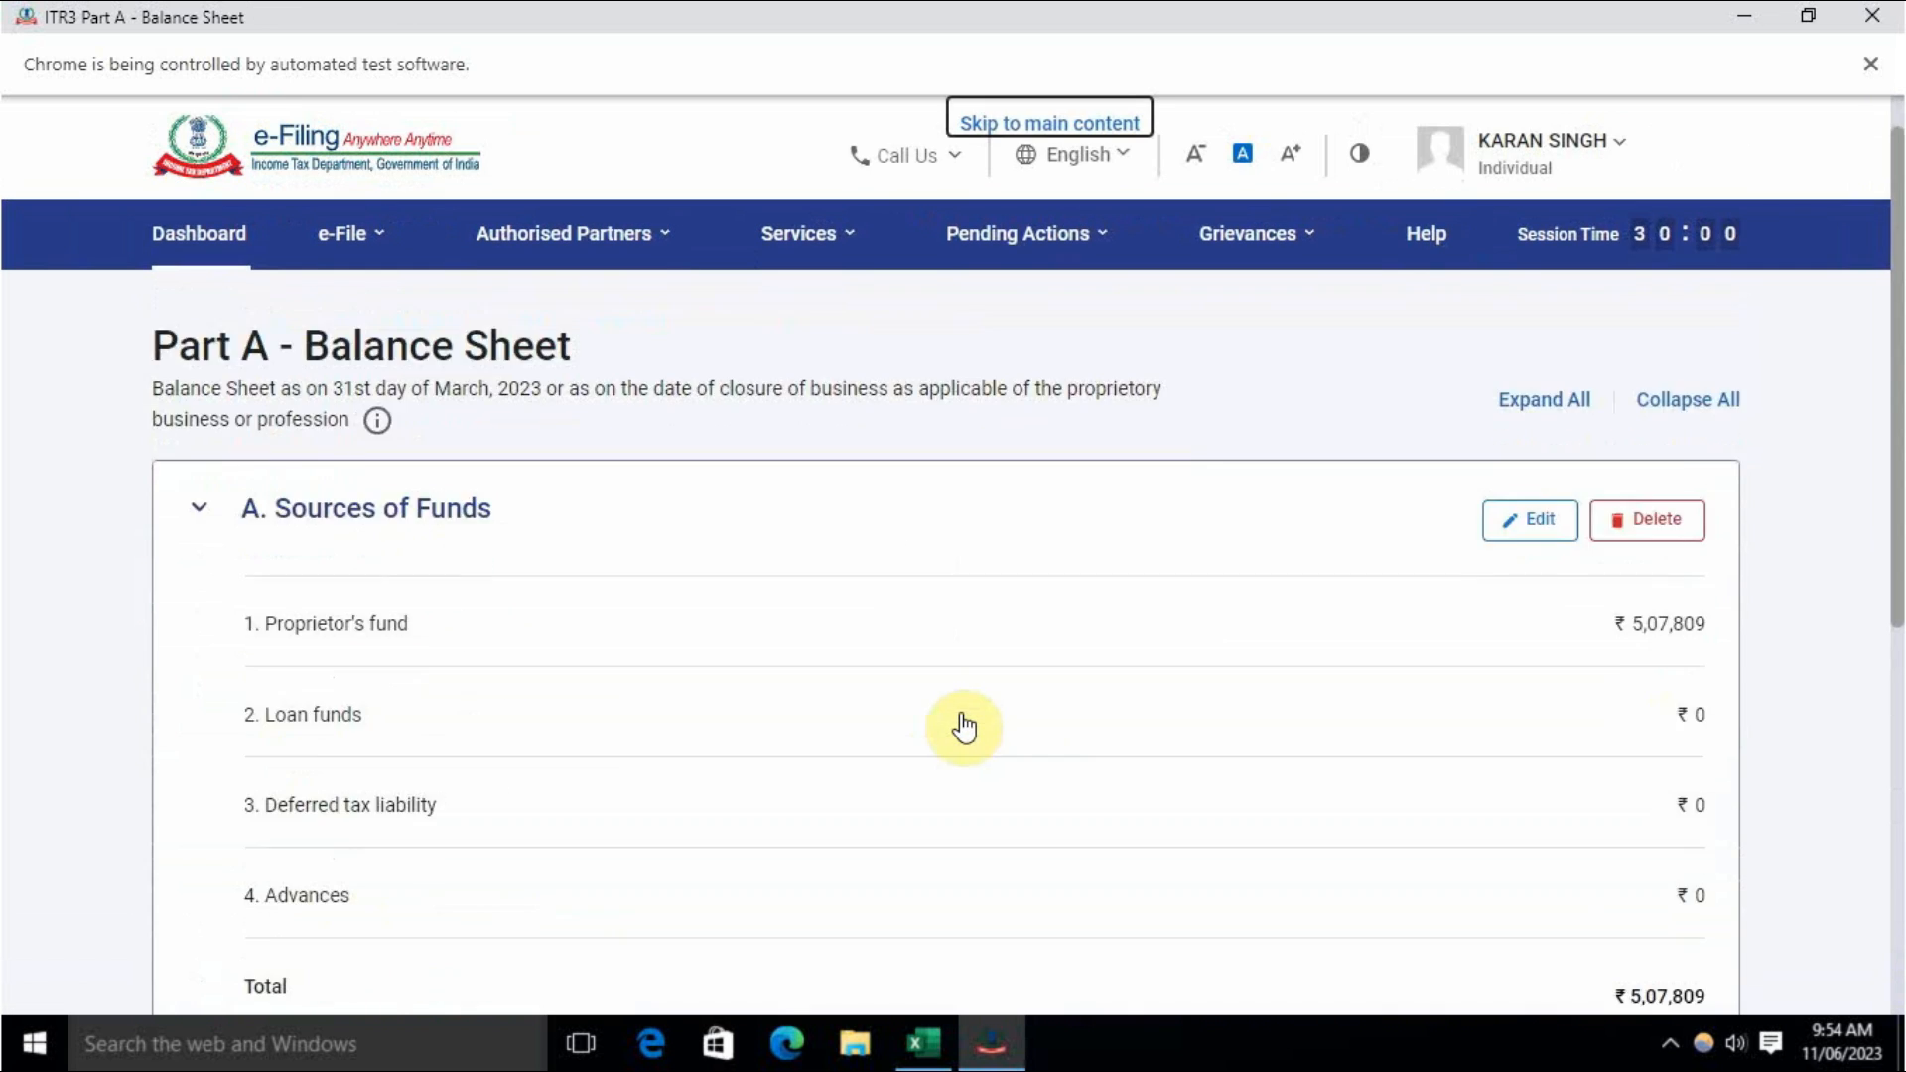
pyautogui.scroll(-8, 963, 728)
pyautogui.click(510, 413)
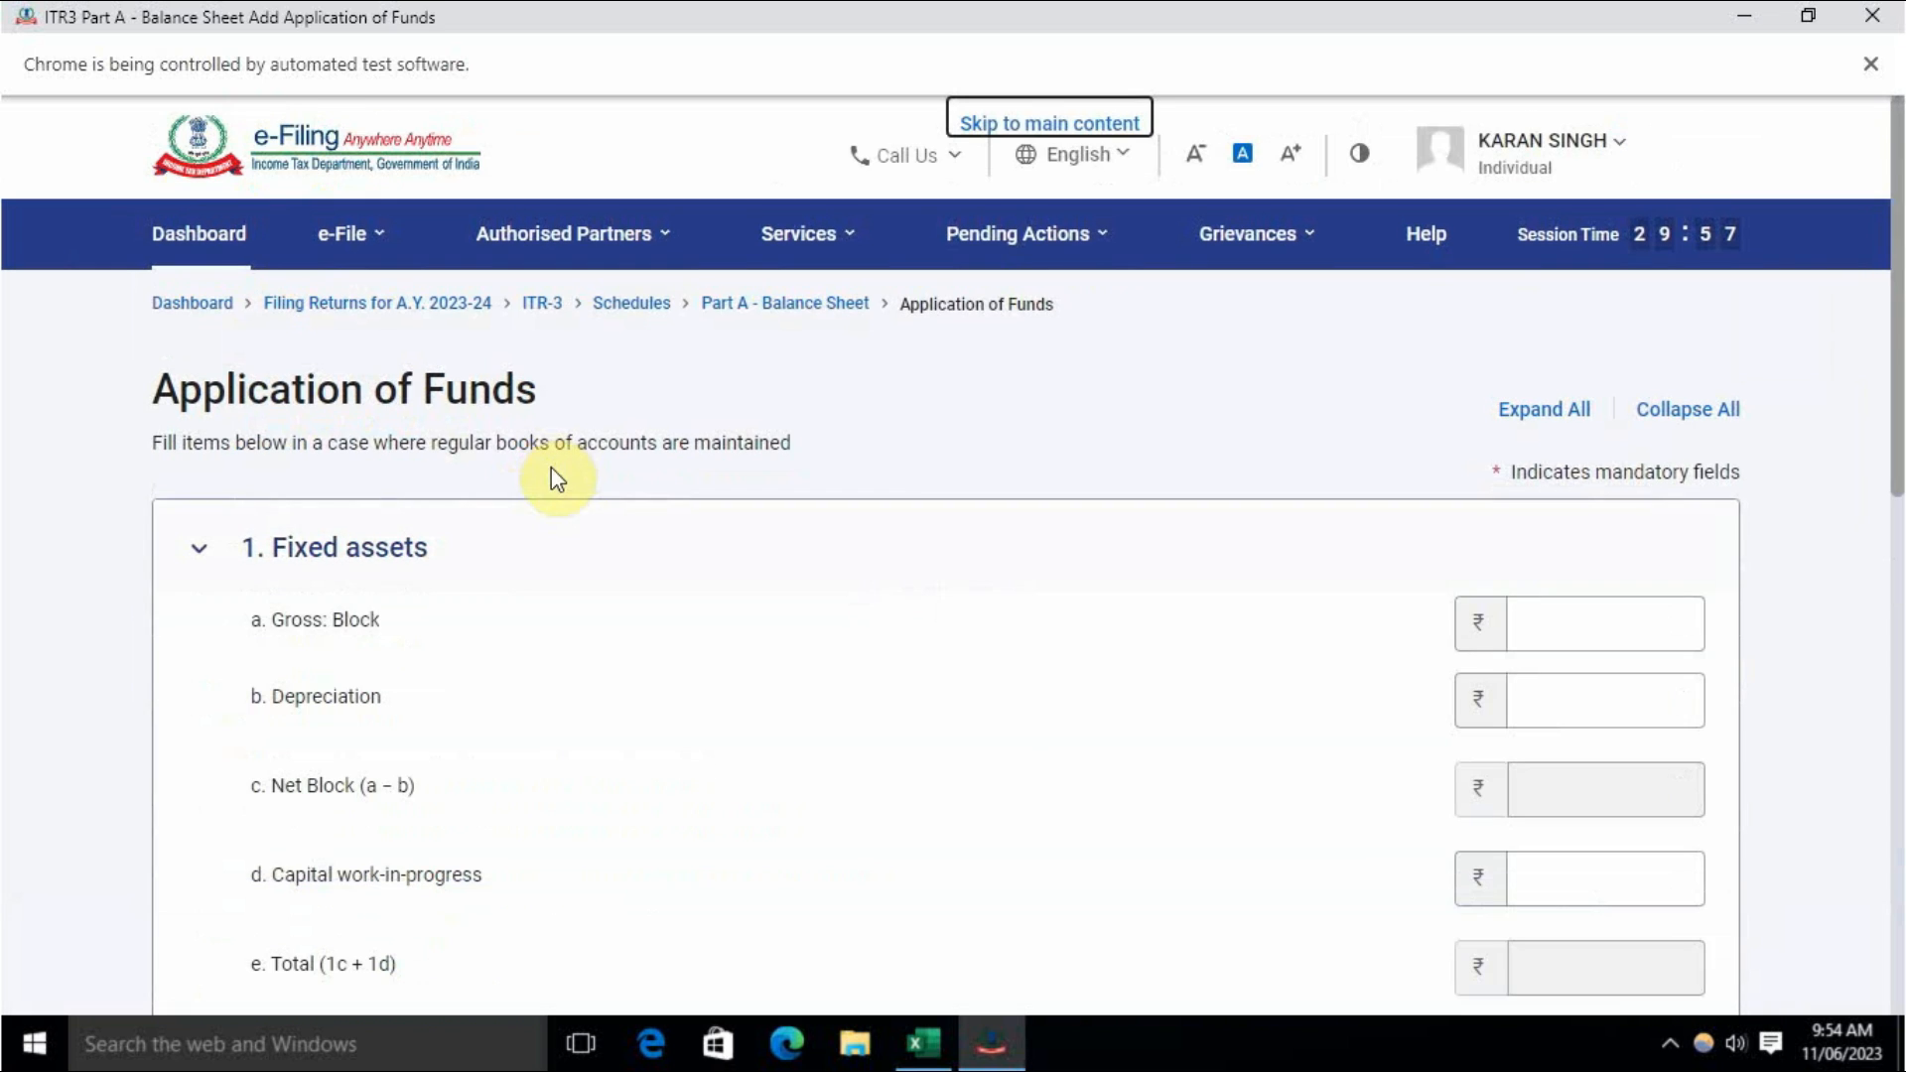
# Step: Compare the Application of Funds sections with the fixed and current asset rows of the Excel balance sheet
pyautogui.scroll(-5, 562, 667)
pyautogui.scroll(-3, 448, 592)
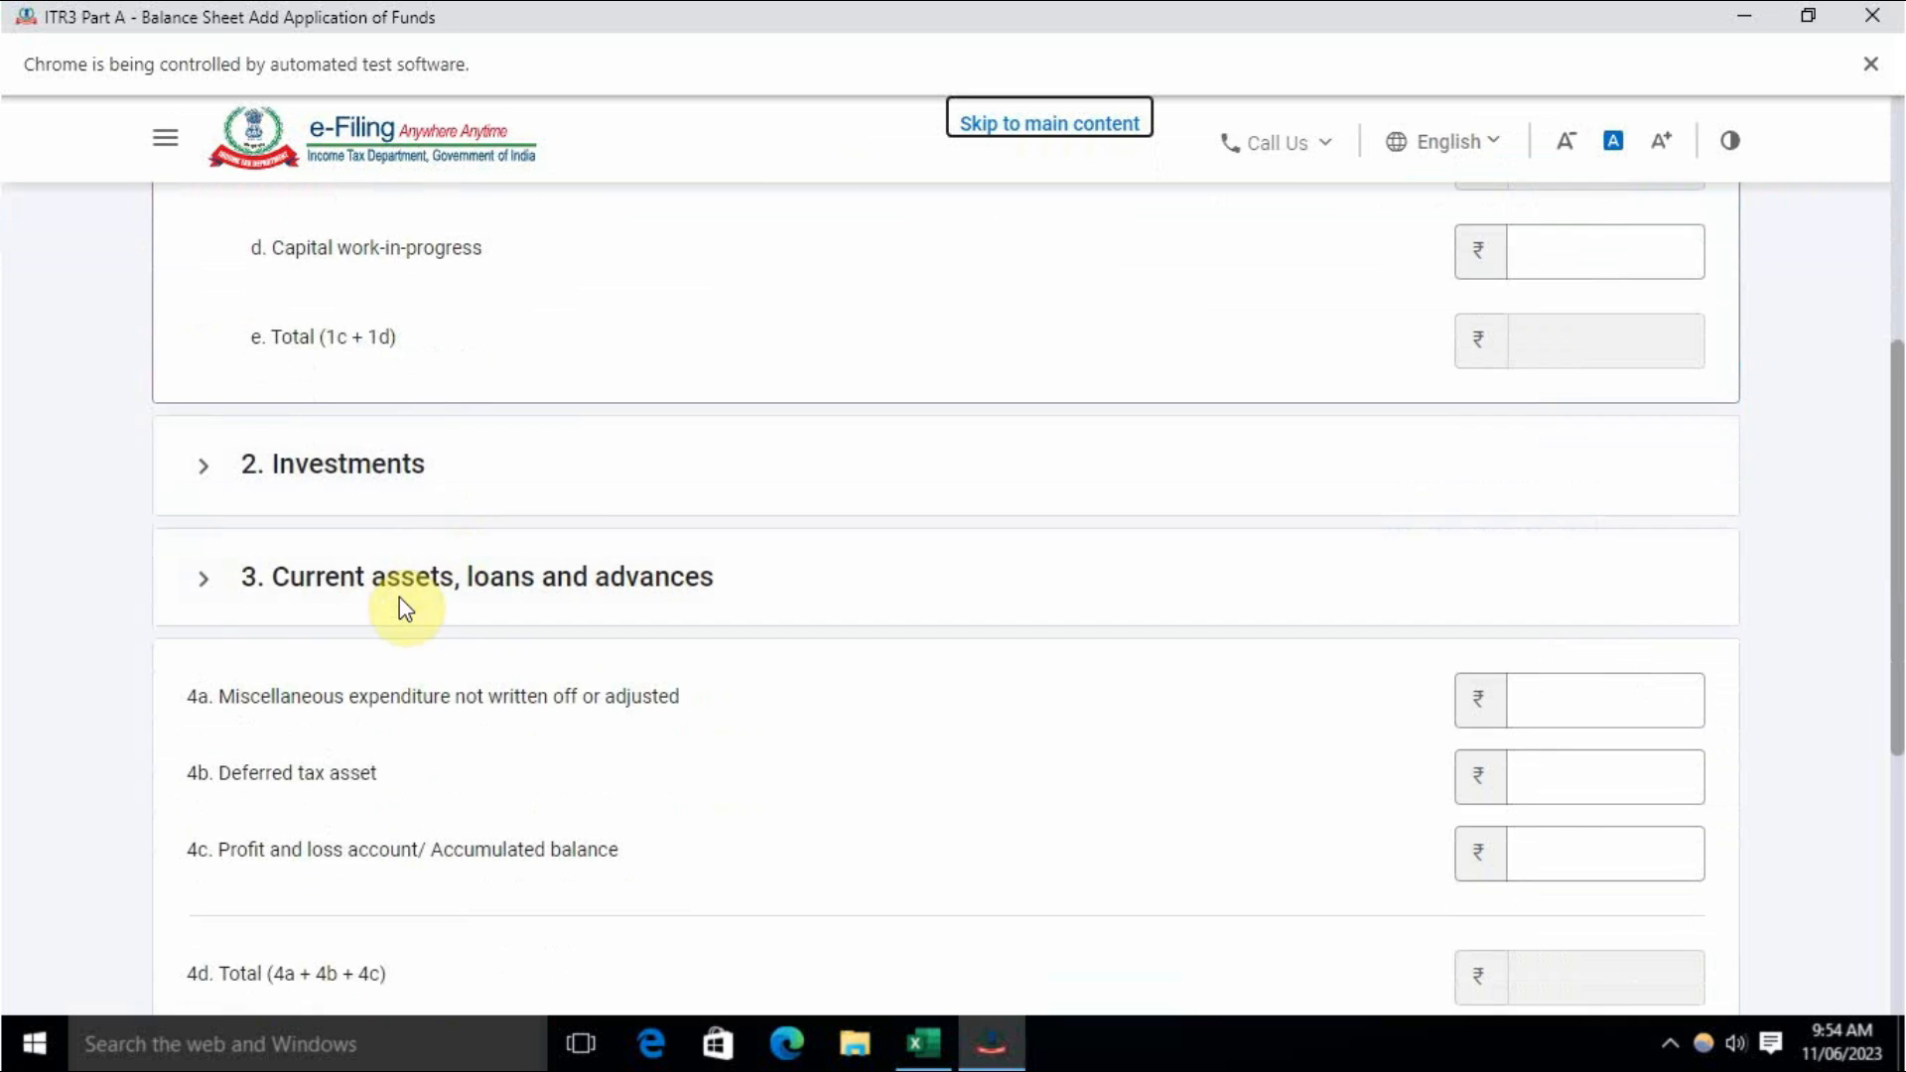
pyautogui.hotkey('alt', 'Tab')
pyautogui.click(829, 562)
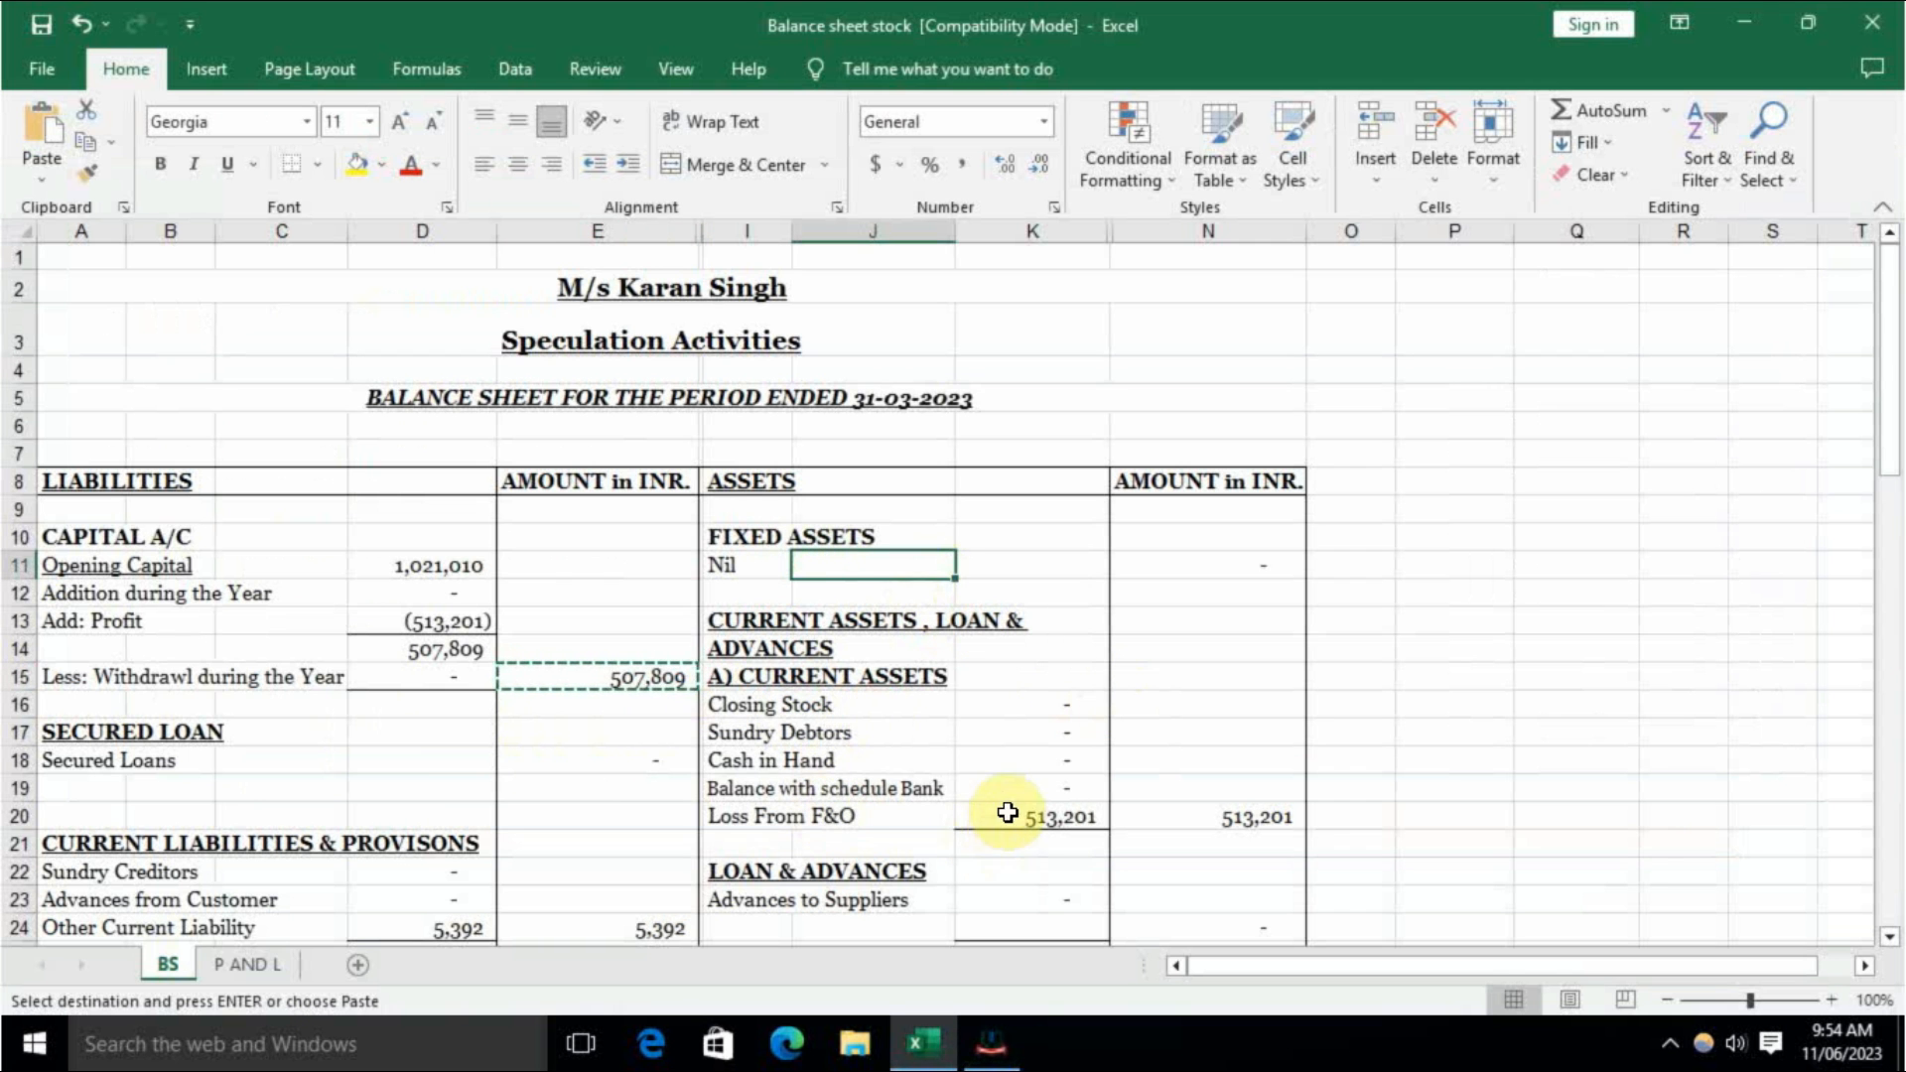
pyautogui.click(734, 806)
pyautogui.hotkey('alt', 'Tab')
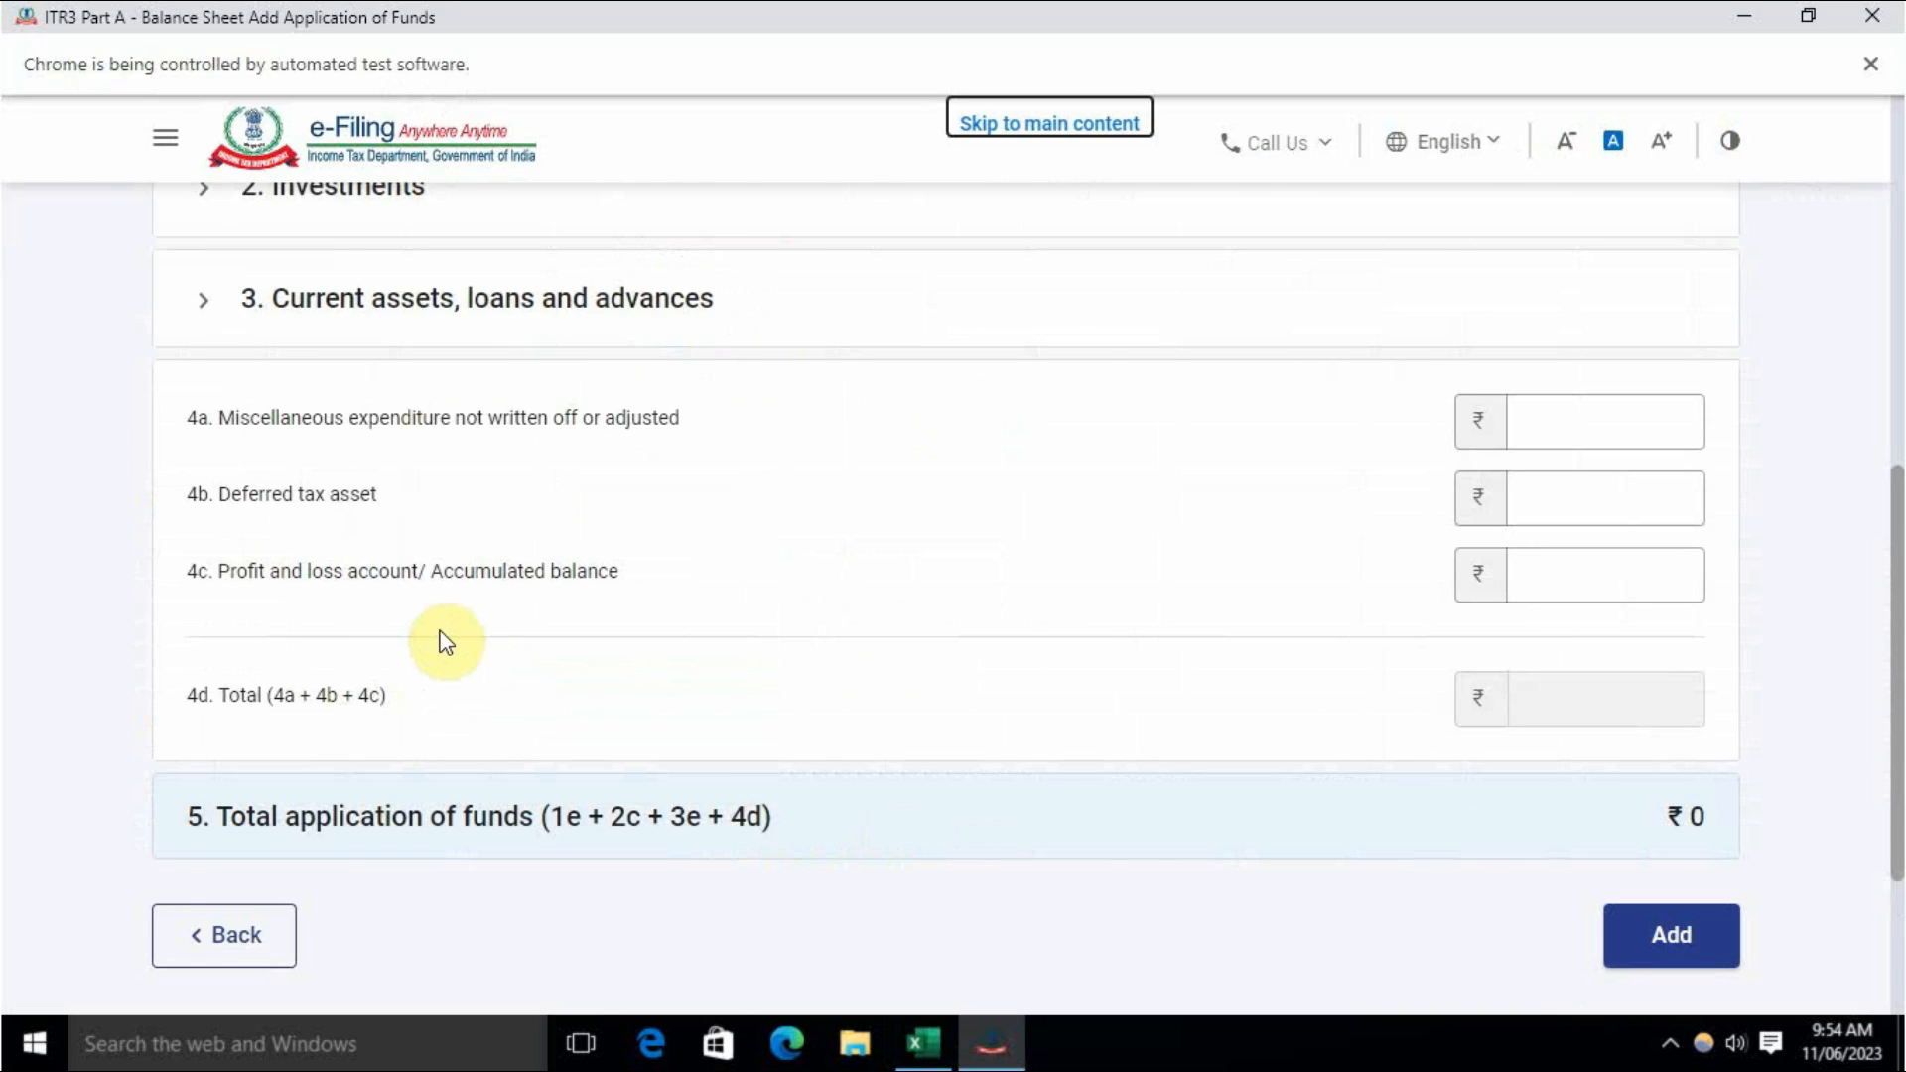
# Step: Switch to the Excel workbook and change the loss row label in cell I20 of the BS sheet to "Loss From Indraday"
pyautogui.hotkey('alt', 'Tab')
pyautogui.doubleClick(830, 819)
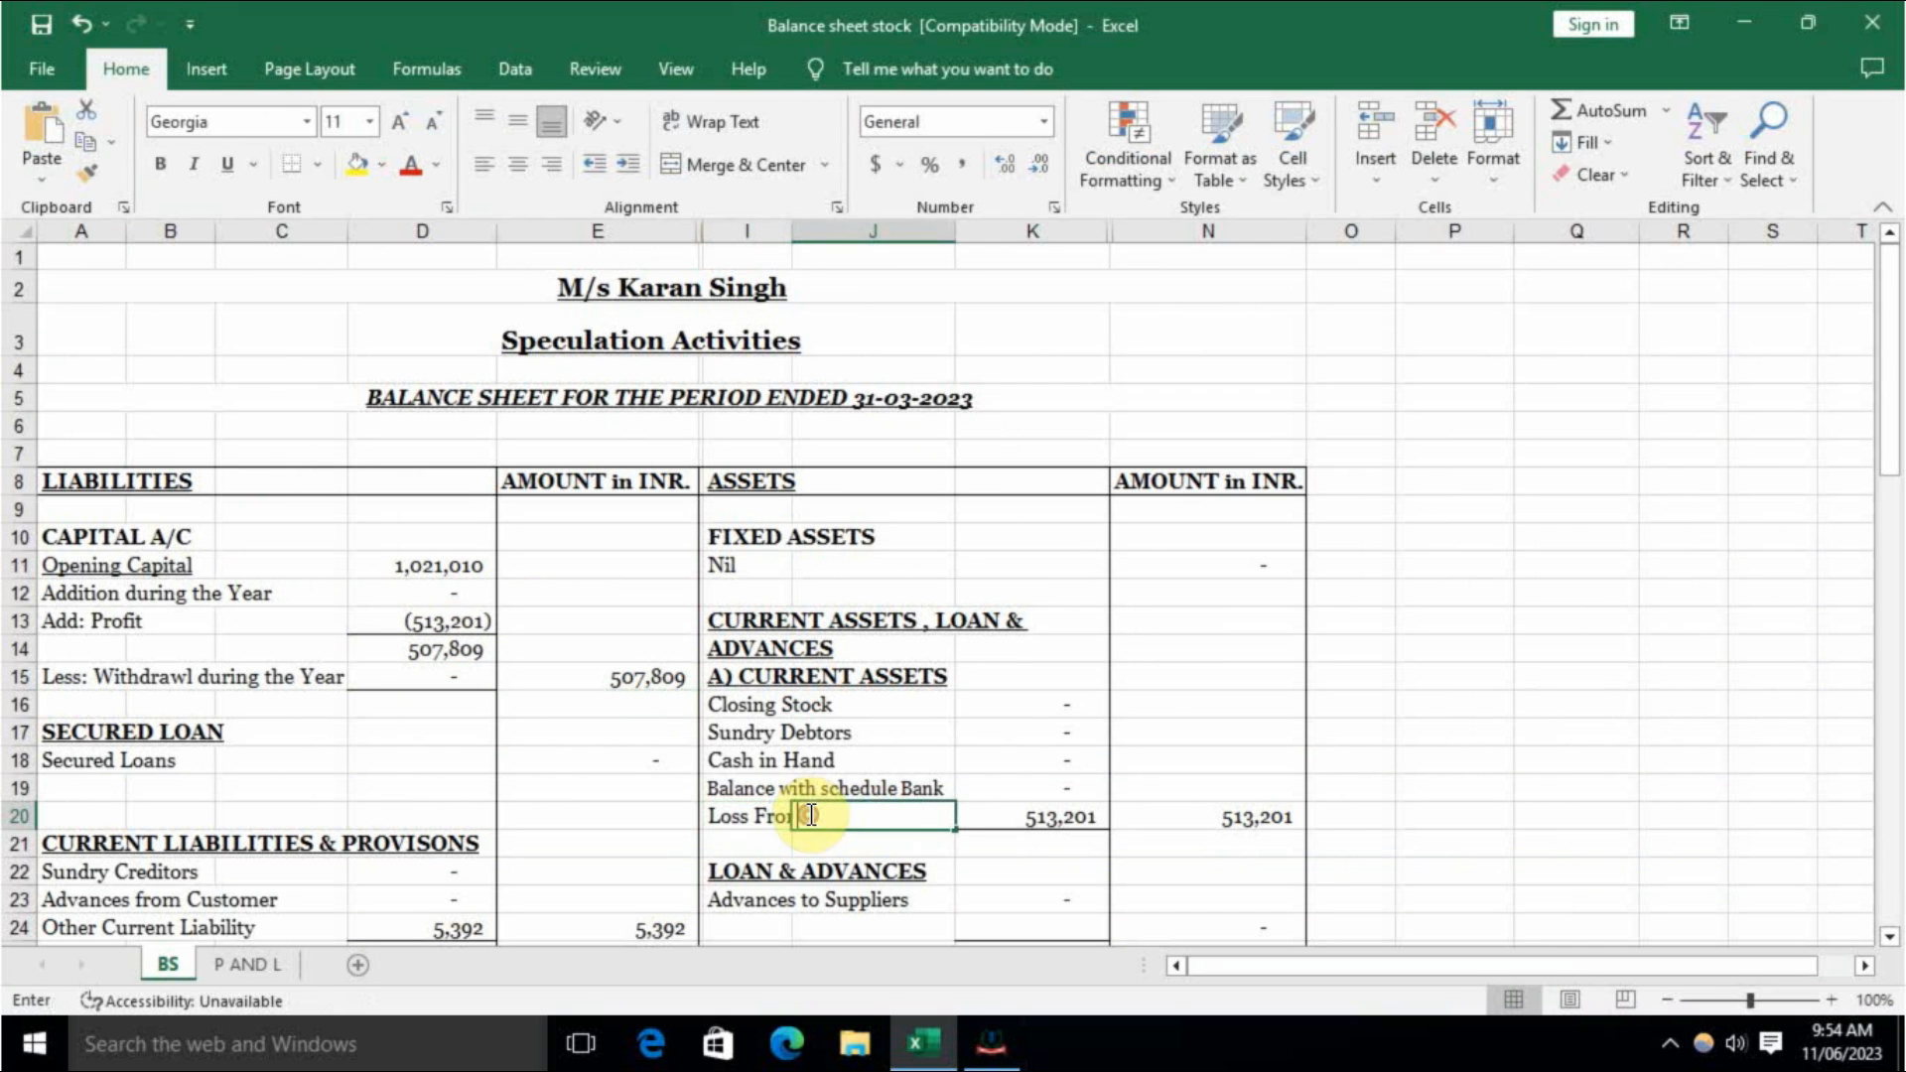
pyautogui.doubleClick(754, 819)
pyautogui.moveTo(810, 816); pyautogui.dragTo(898, 815)
pyautogui.press('BackSpace')
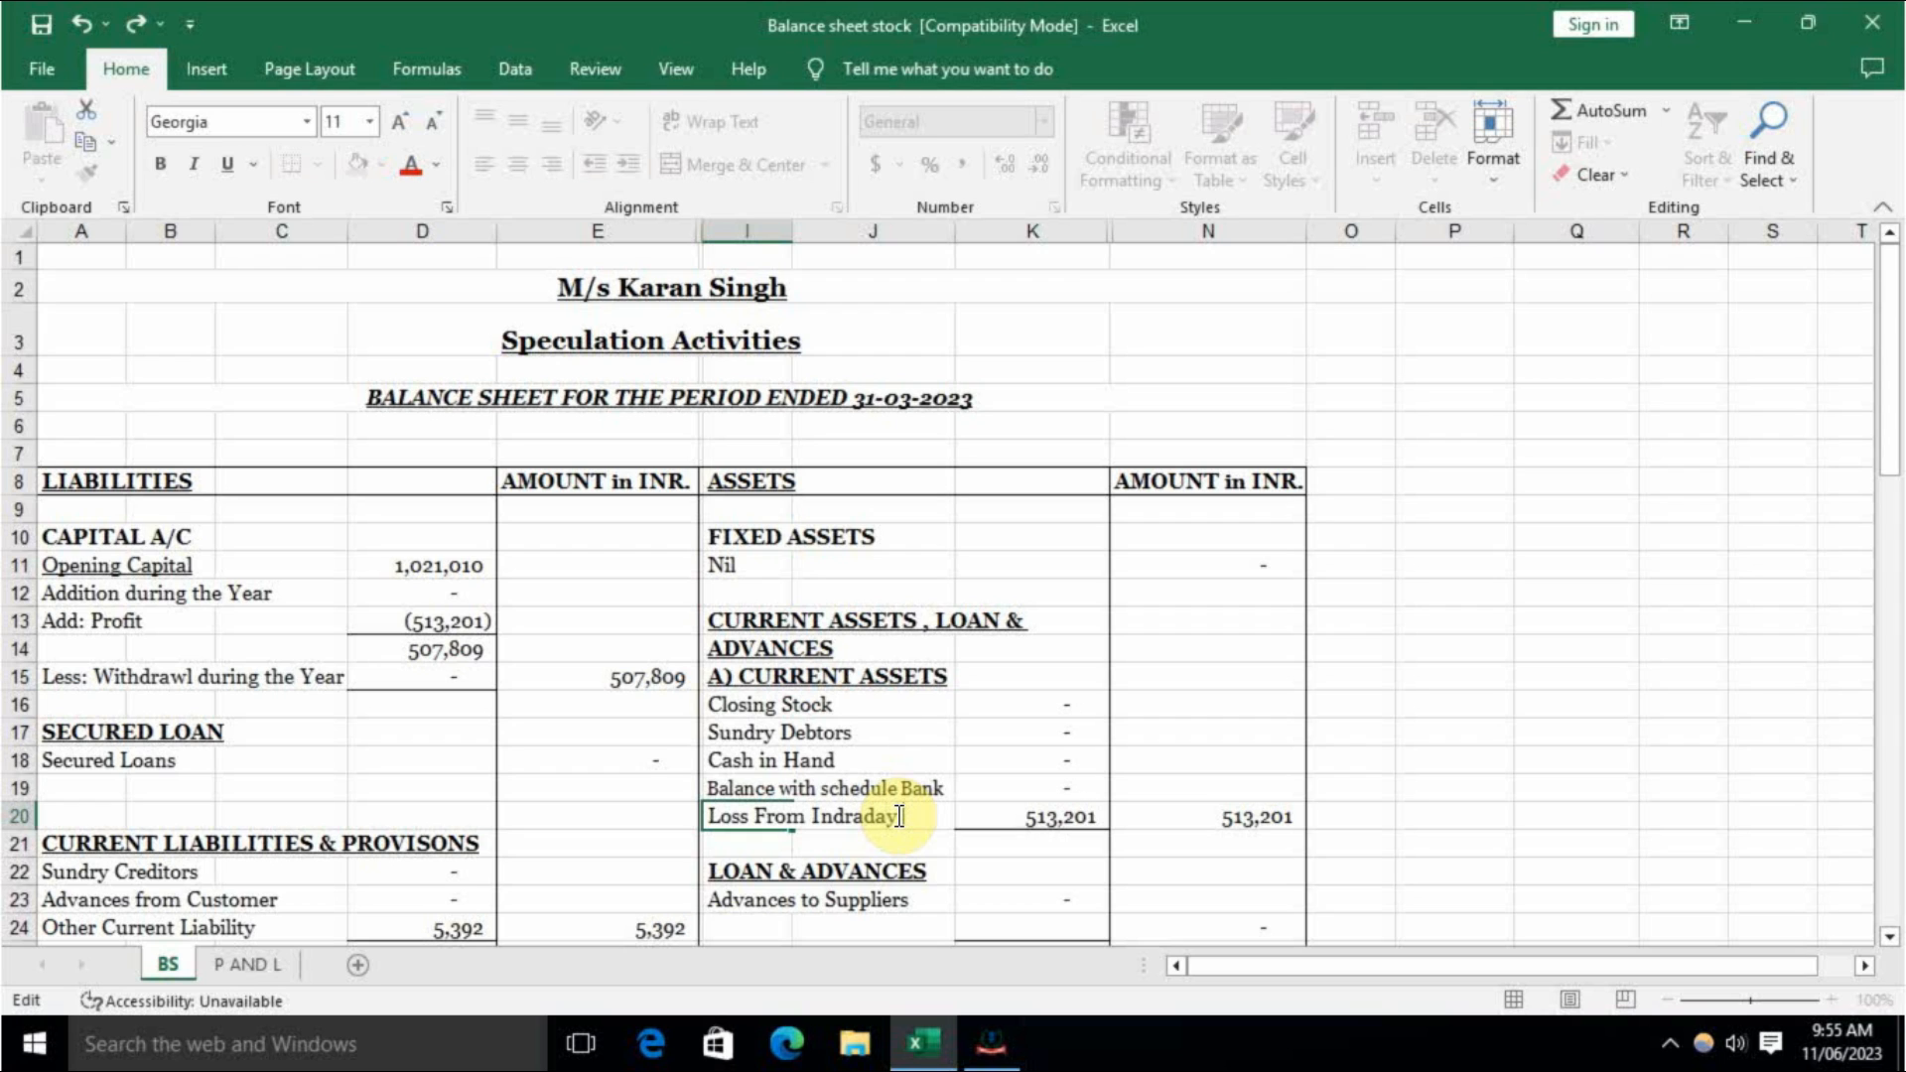
pyautogui.press('Return')
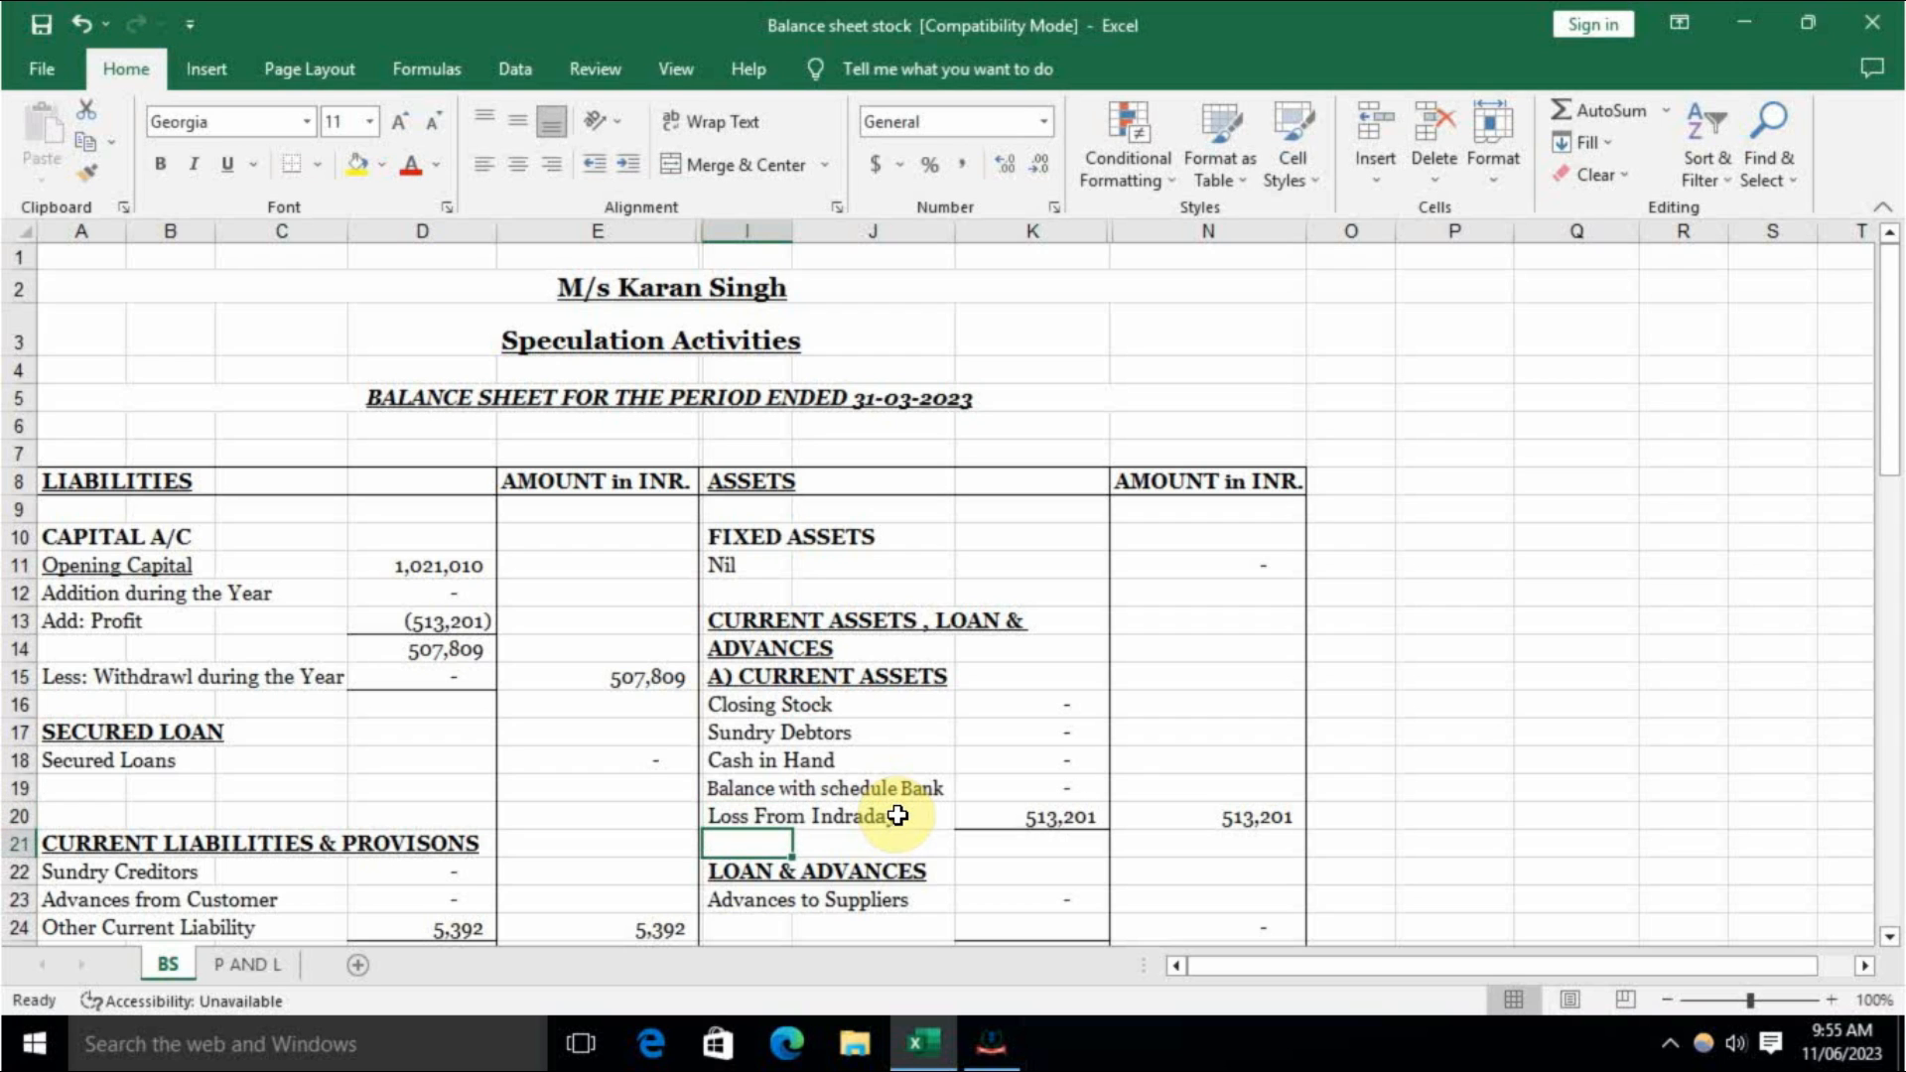
# Step: Check the loss amount in the BS sheet's assets against the P AND L sheet's net loss and the capital account's profit row
pyautogui.click(1057, 818)
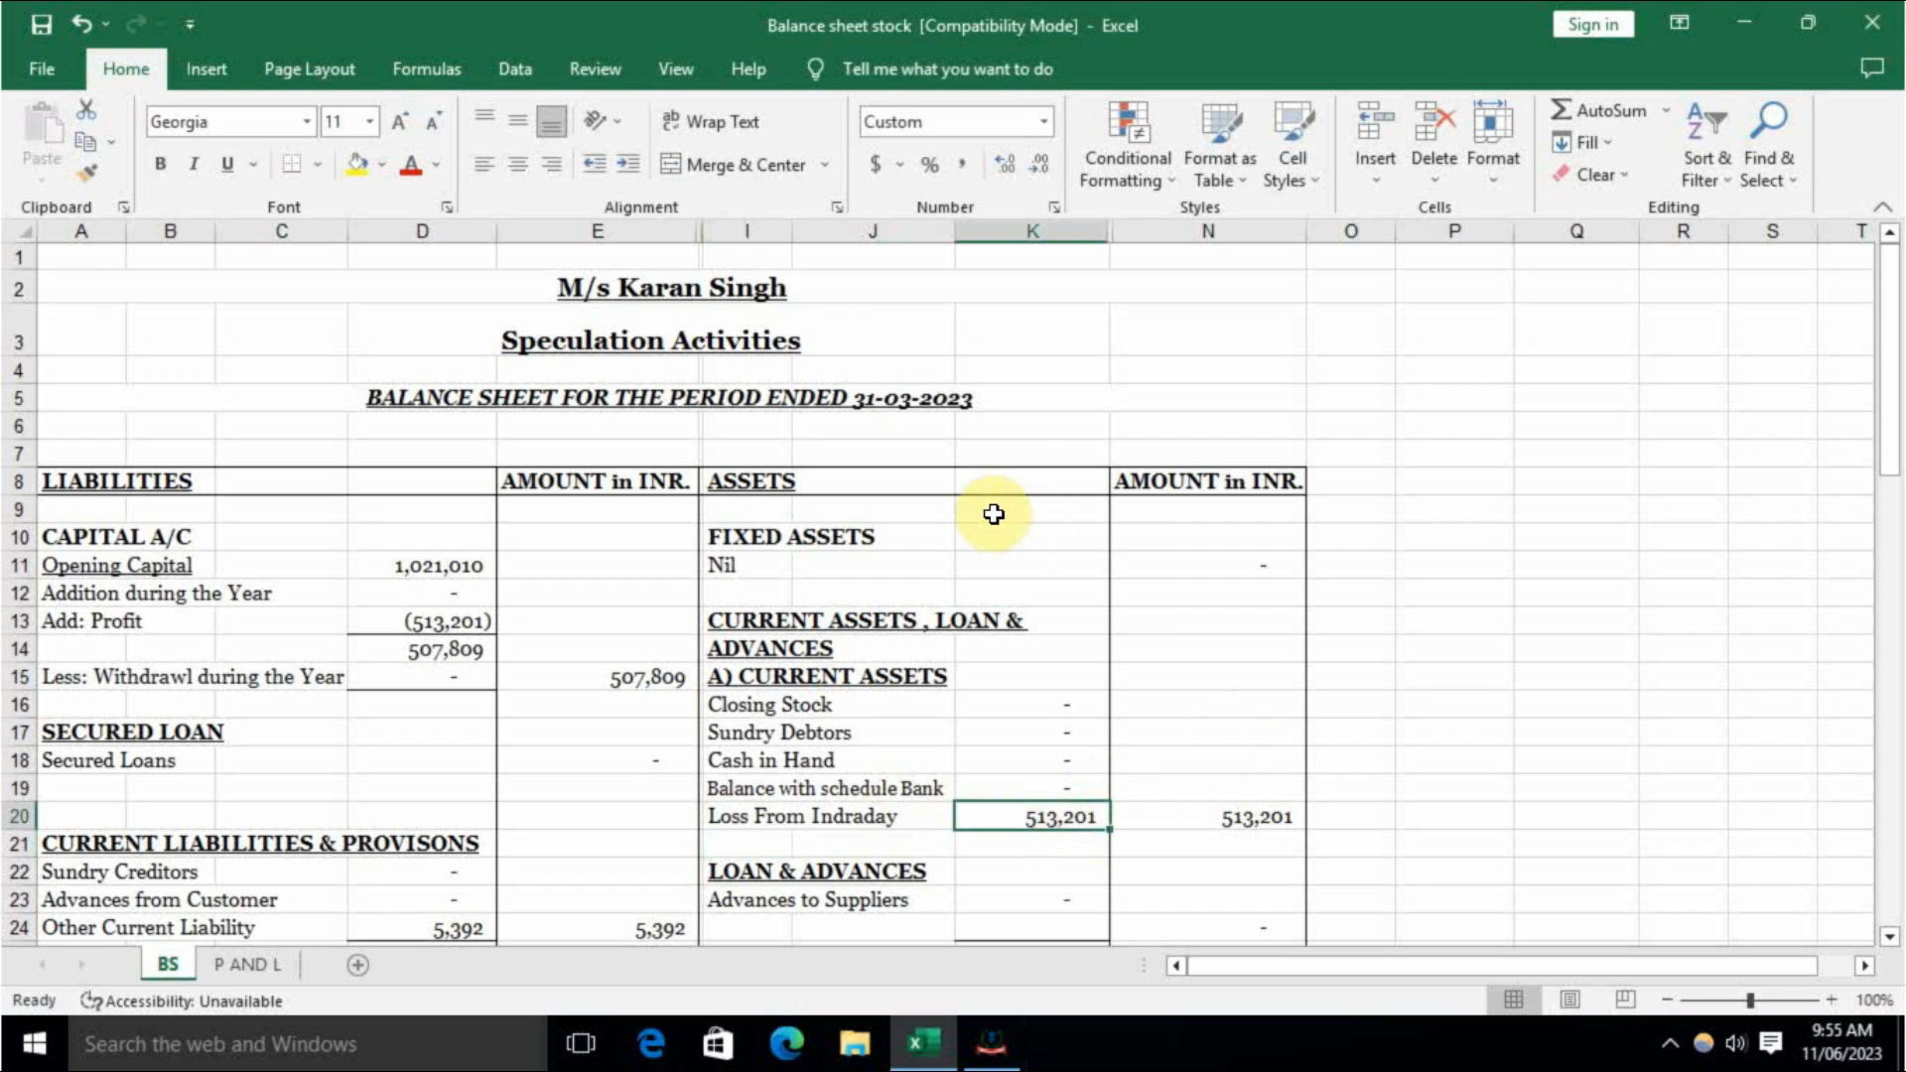
pyautogui.click(247, 963)
pyautogui.scroll(-1, 481, 736)
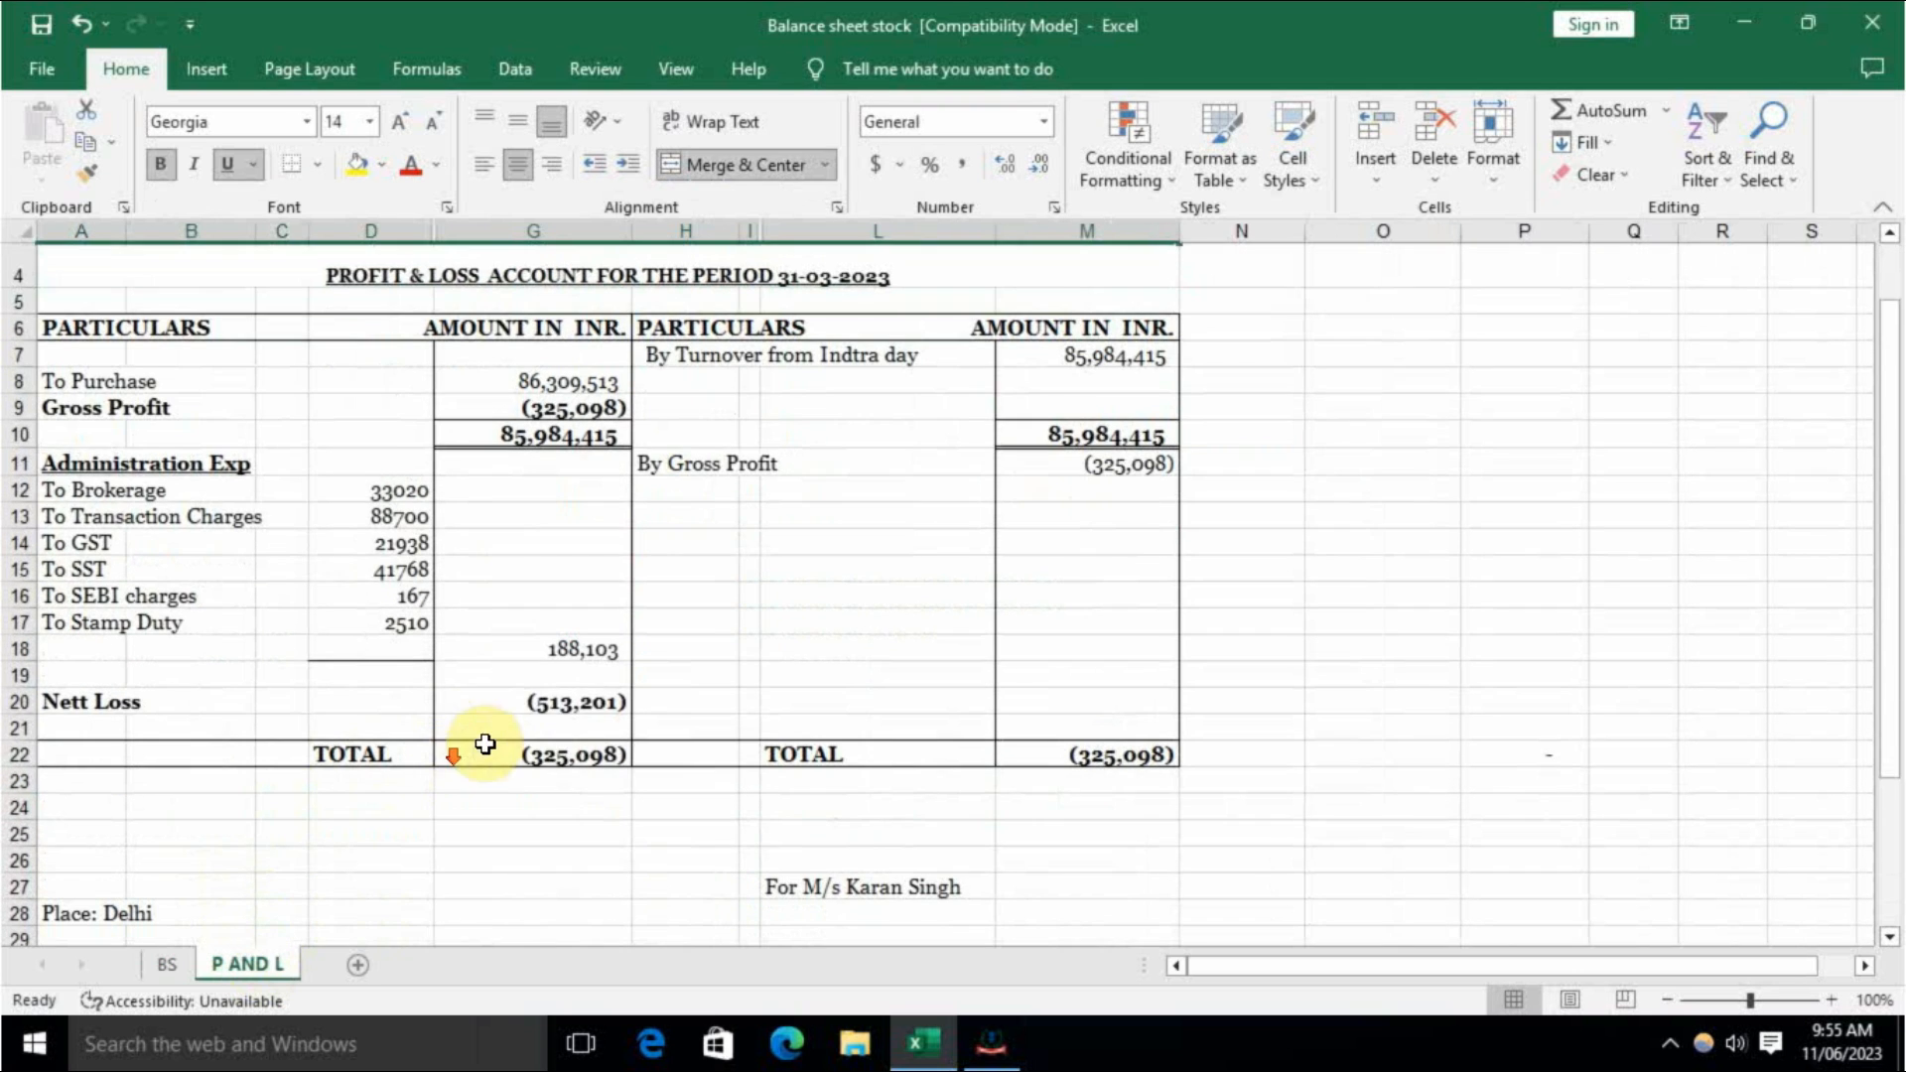
pyautogui.click(563, 706)
pyautogui.click(167, 975)
pyautogui.click(1071, 839)
pyautogui.click(1046, 809)
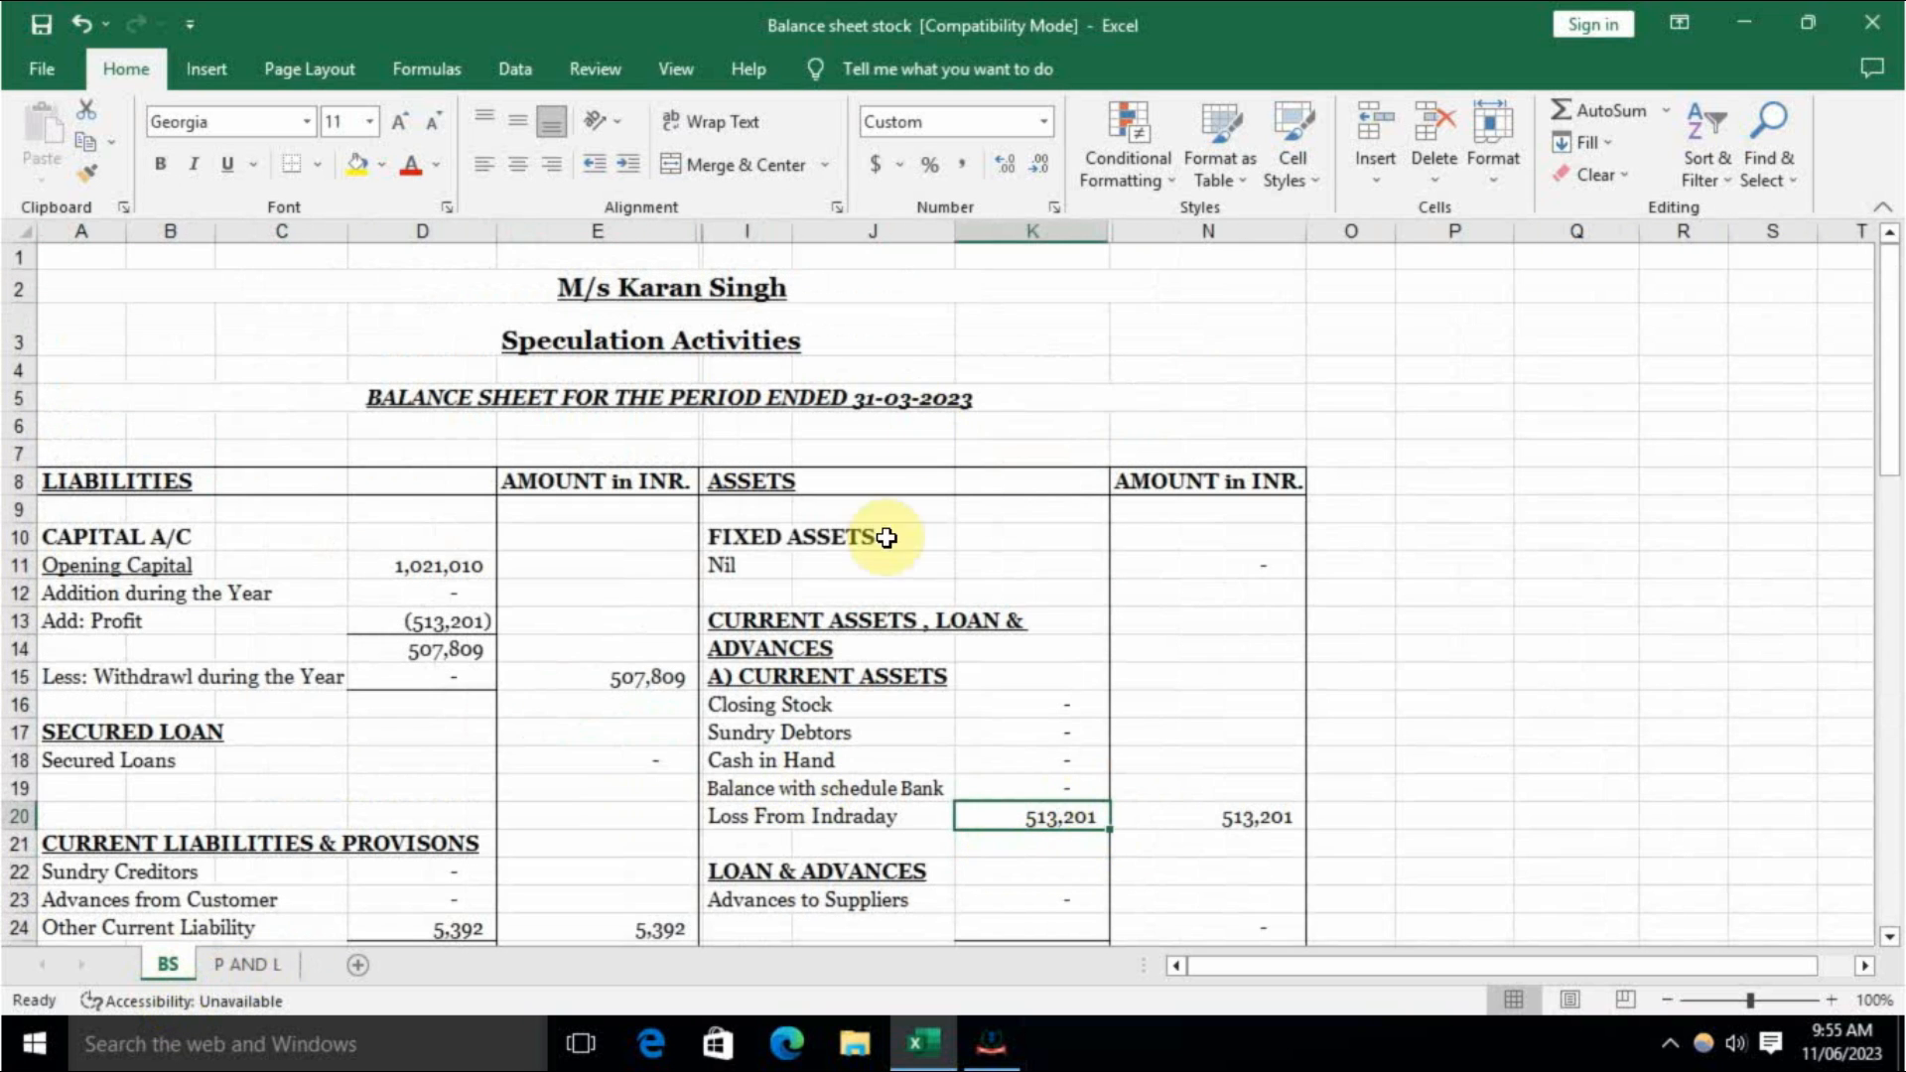
pyautogui.scroll(-1, 759, 649)
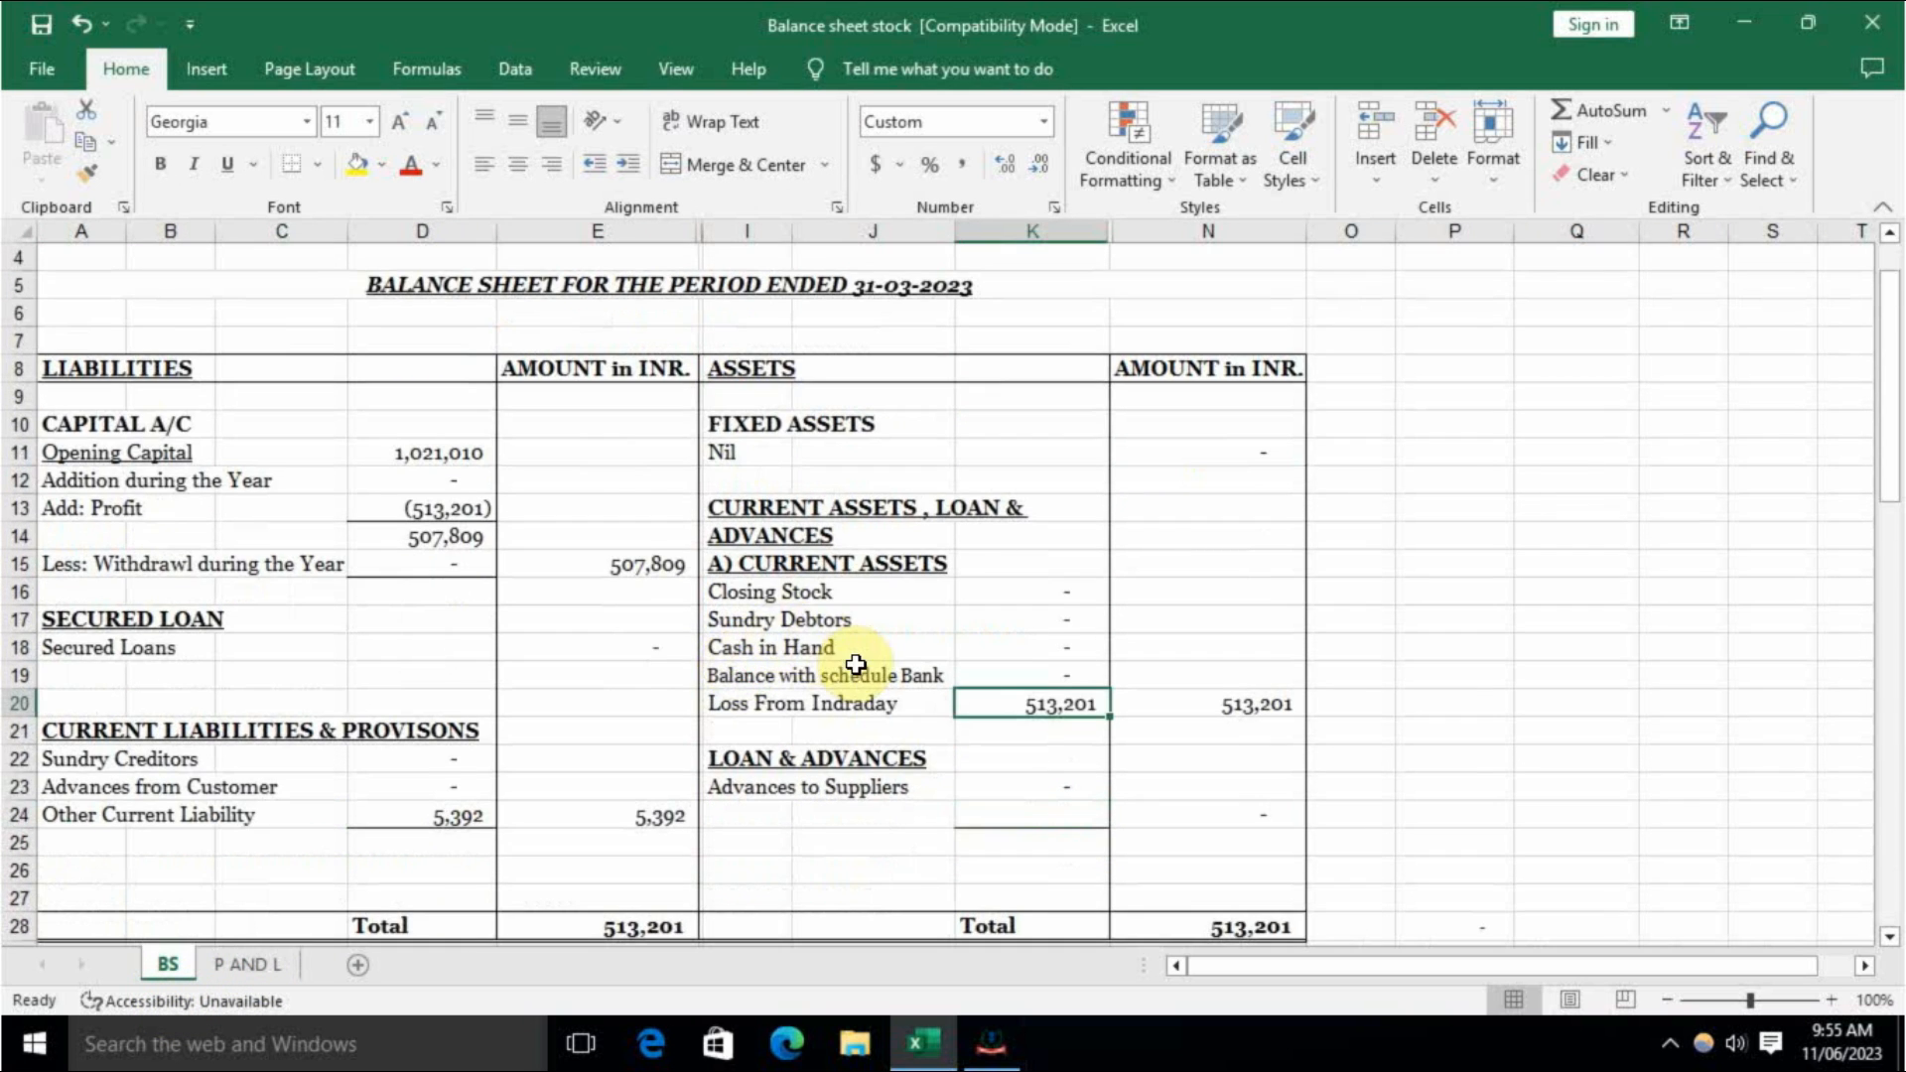
pyautogui.click(446, 508)
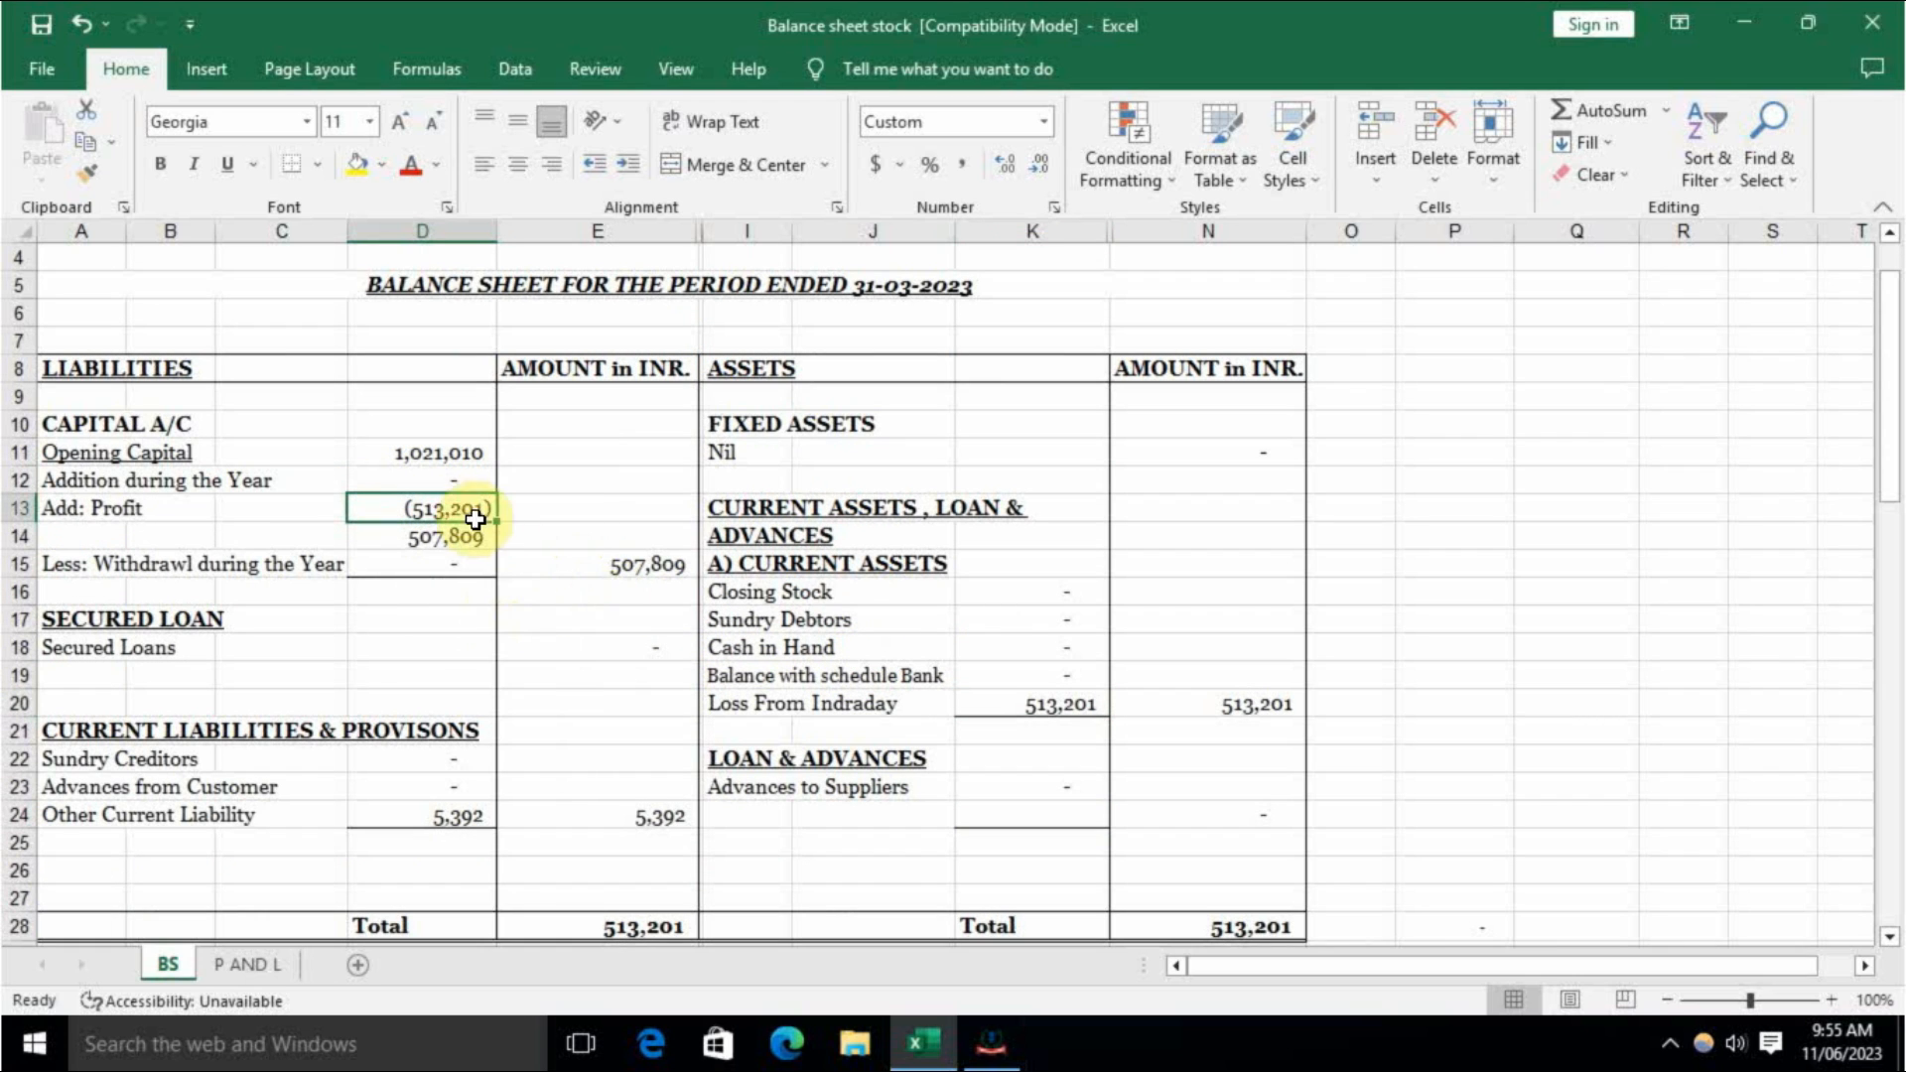
pyautogui.click(1055, 703)
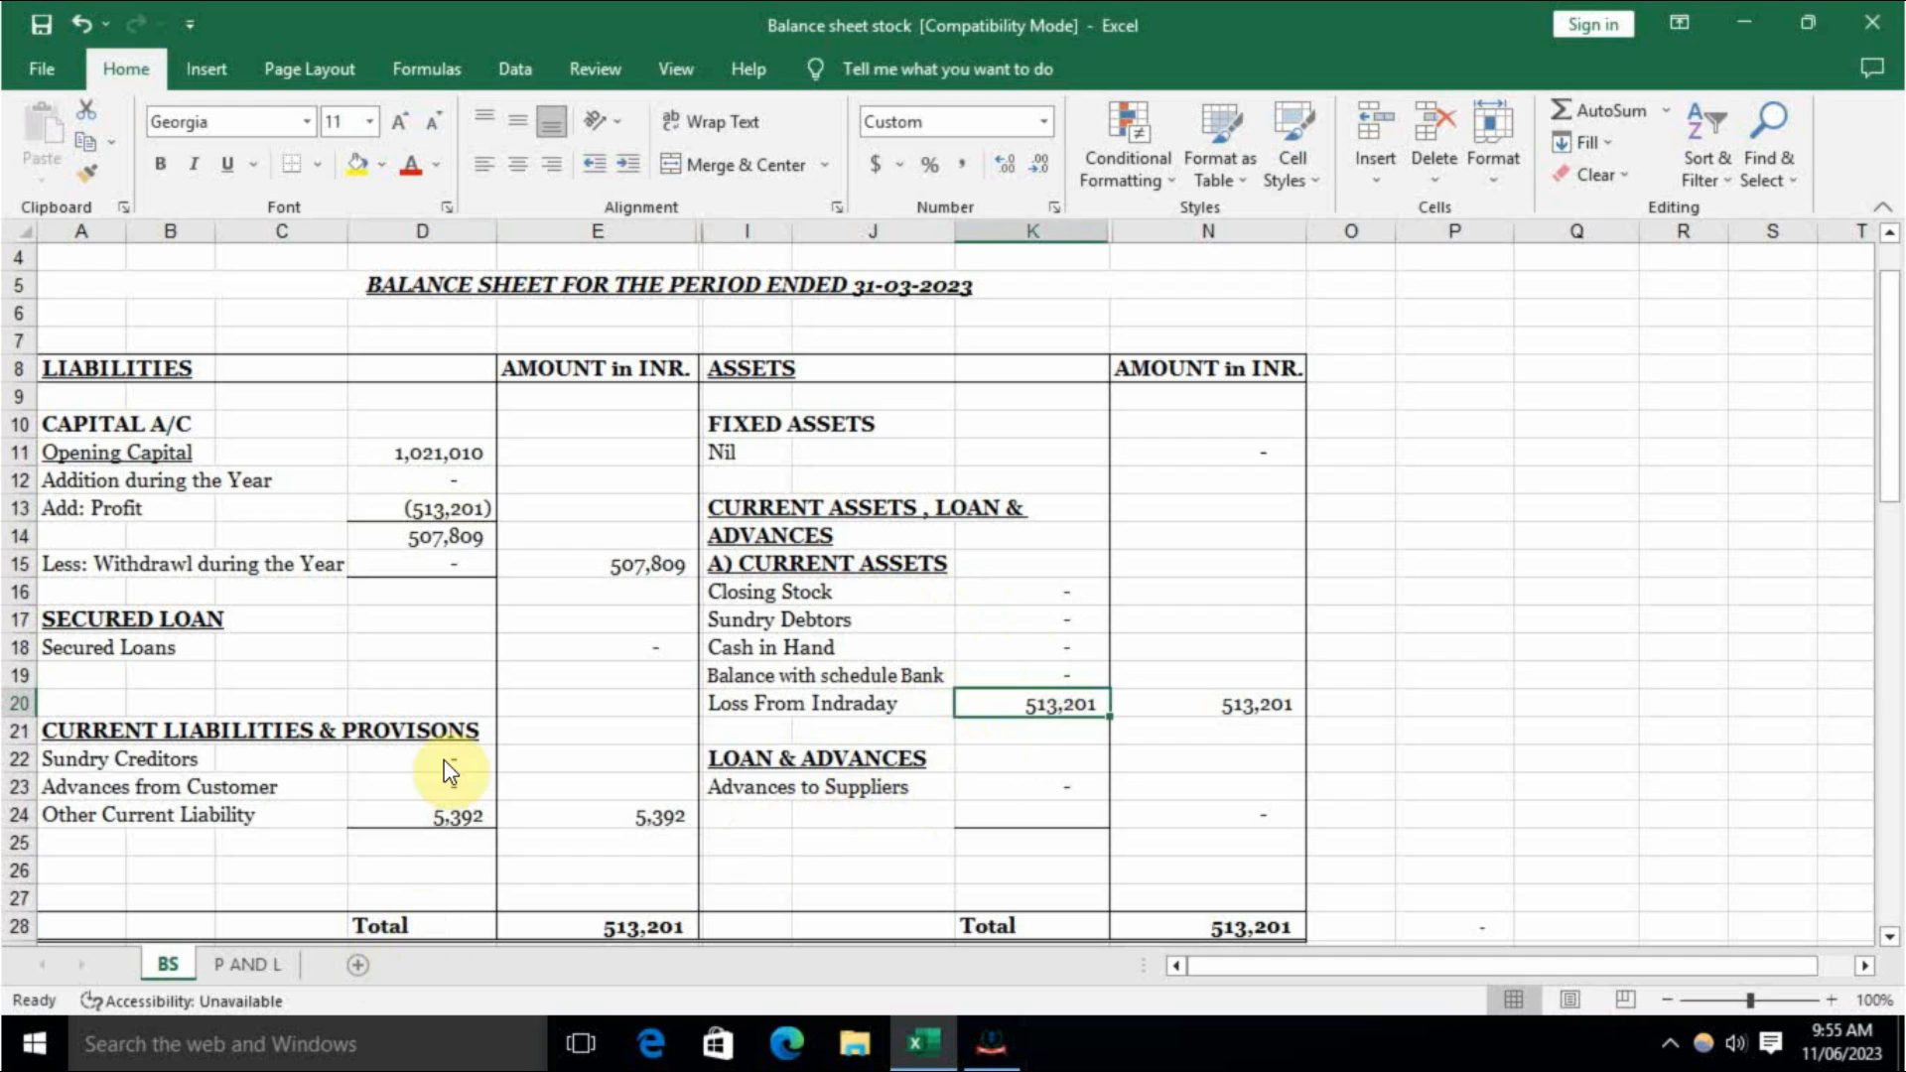
# Step: Return to the ITR-3 form, expand Current assets, loans and advances, and enter 513201 from the Excel balance sheet as Other Current Assets
pyautogui.hotkey('alt', 'Tab')
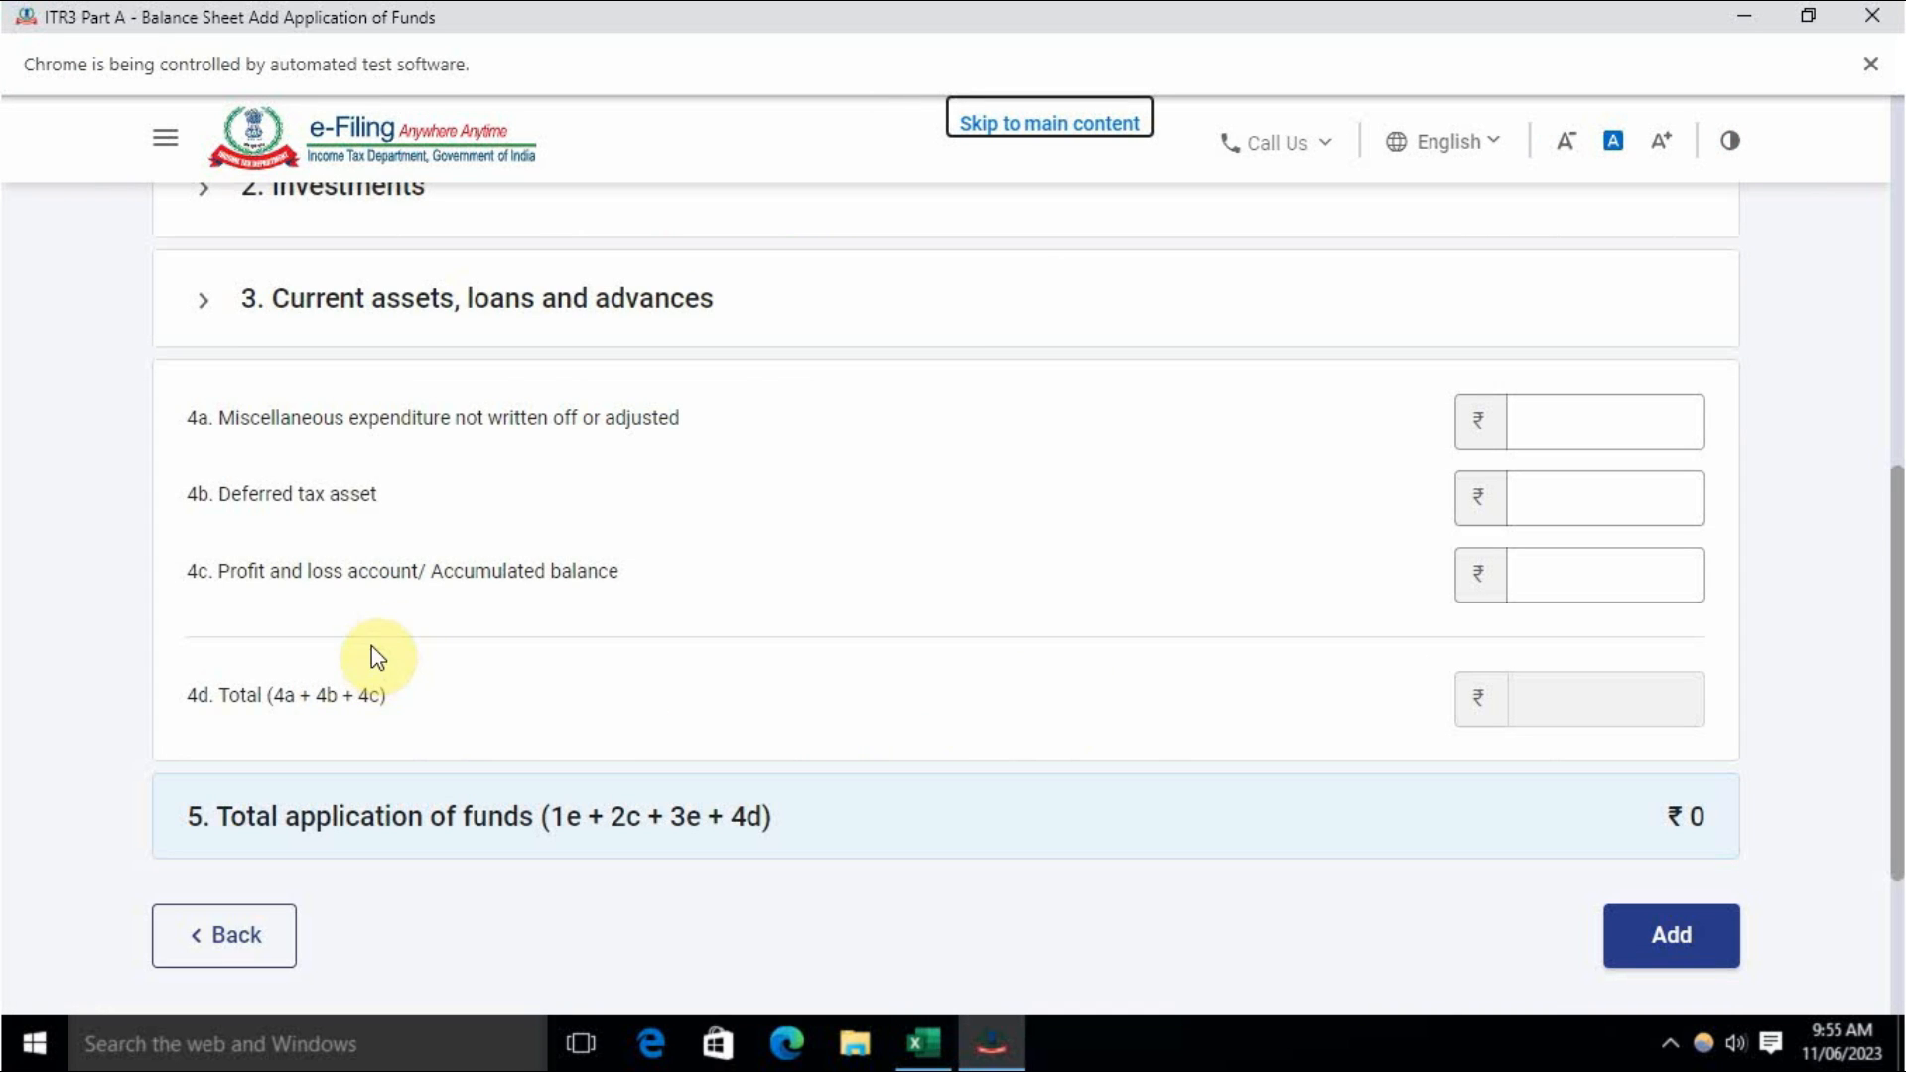
pyautogui.scroll(2, 416, 675)
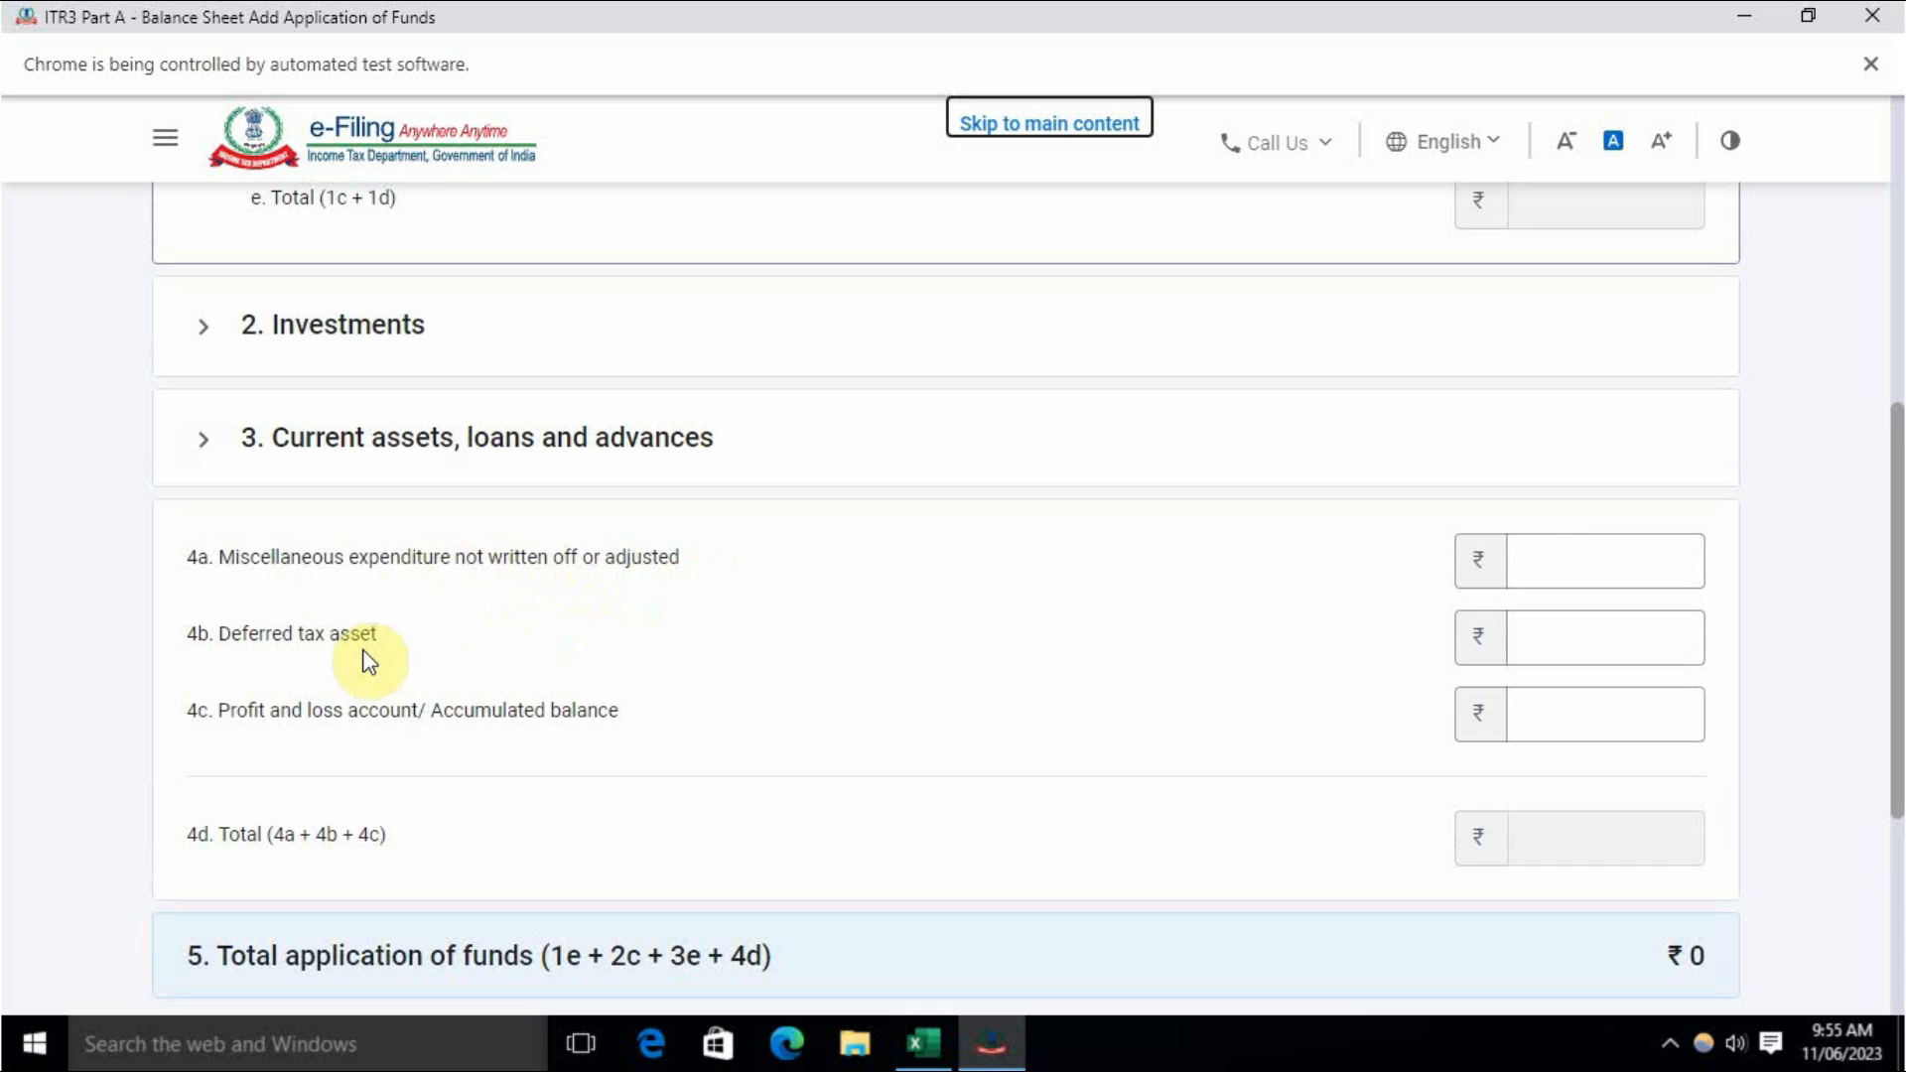
pyautogui.scroll(-2, 510, 762)
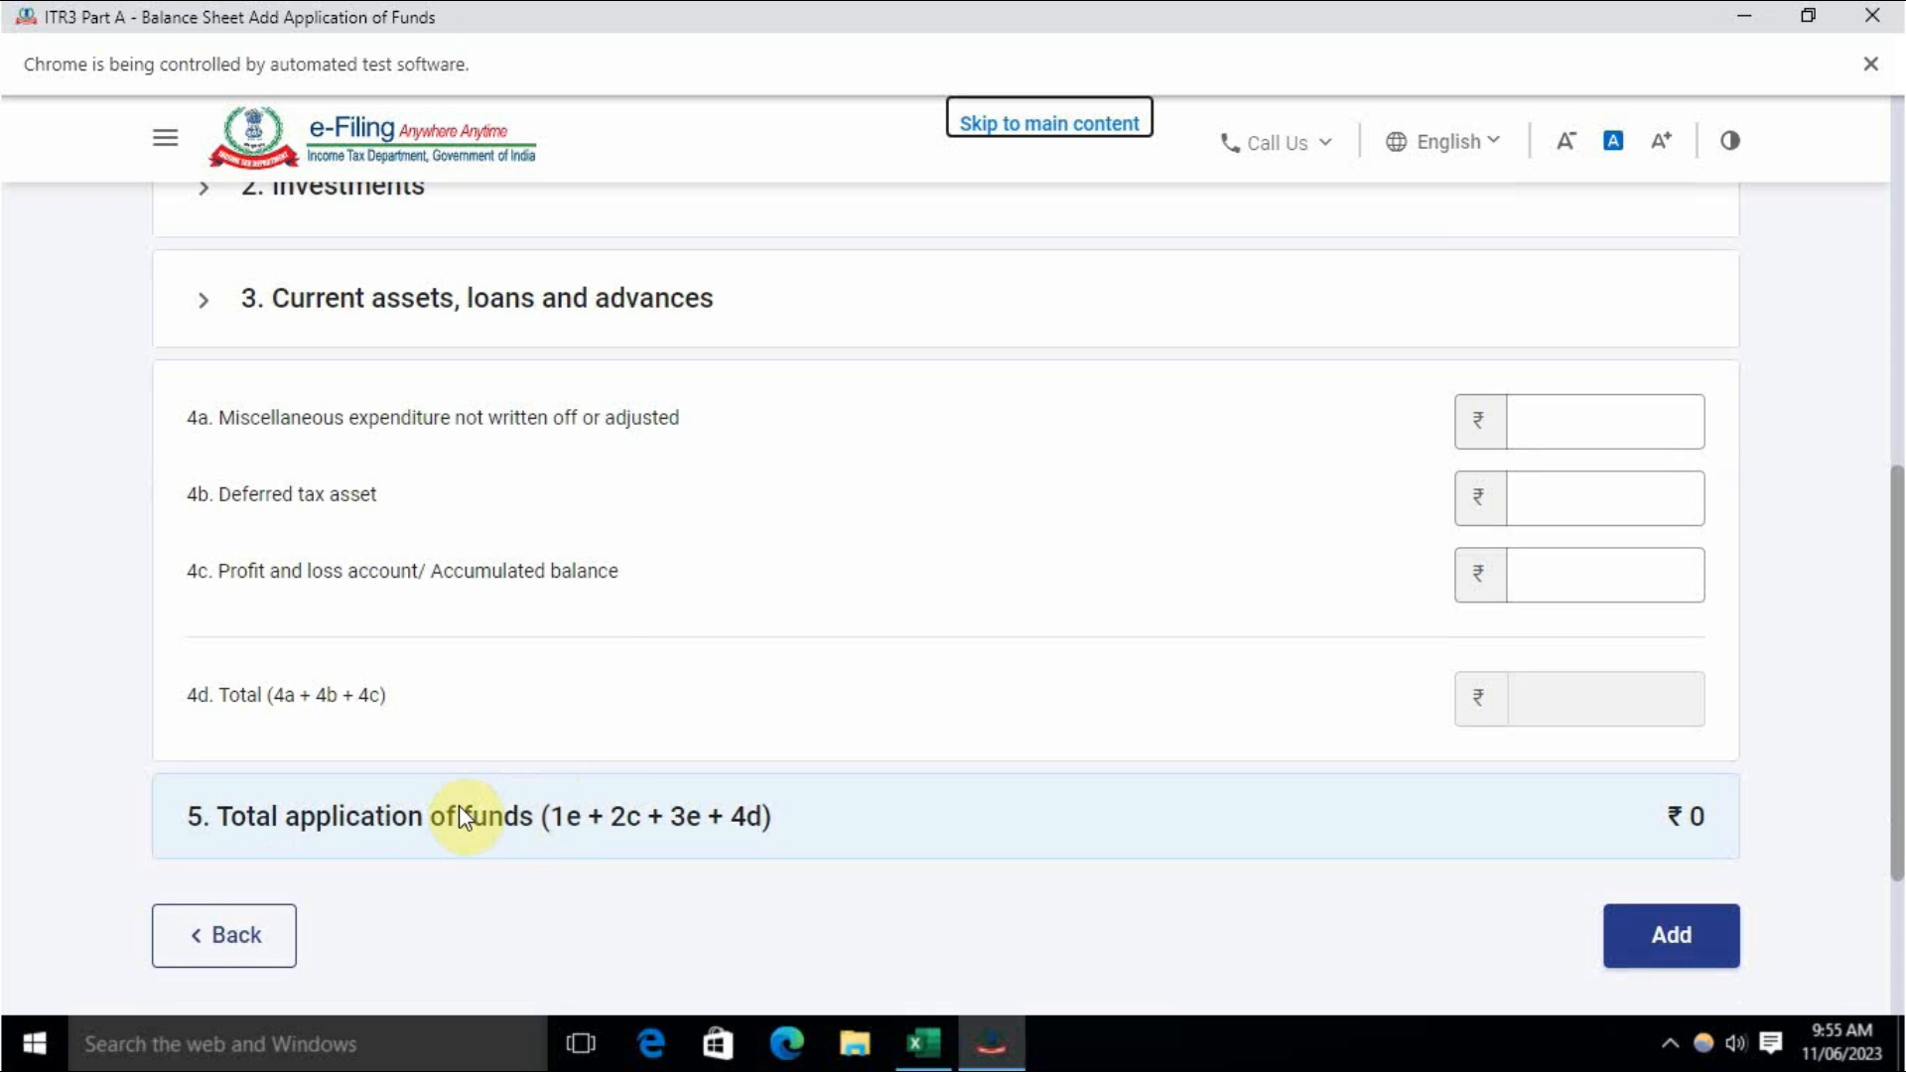
pyautogui.scroll(2, 582, 788)
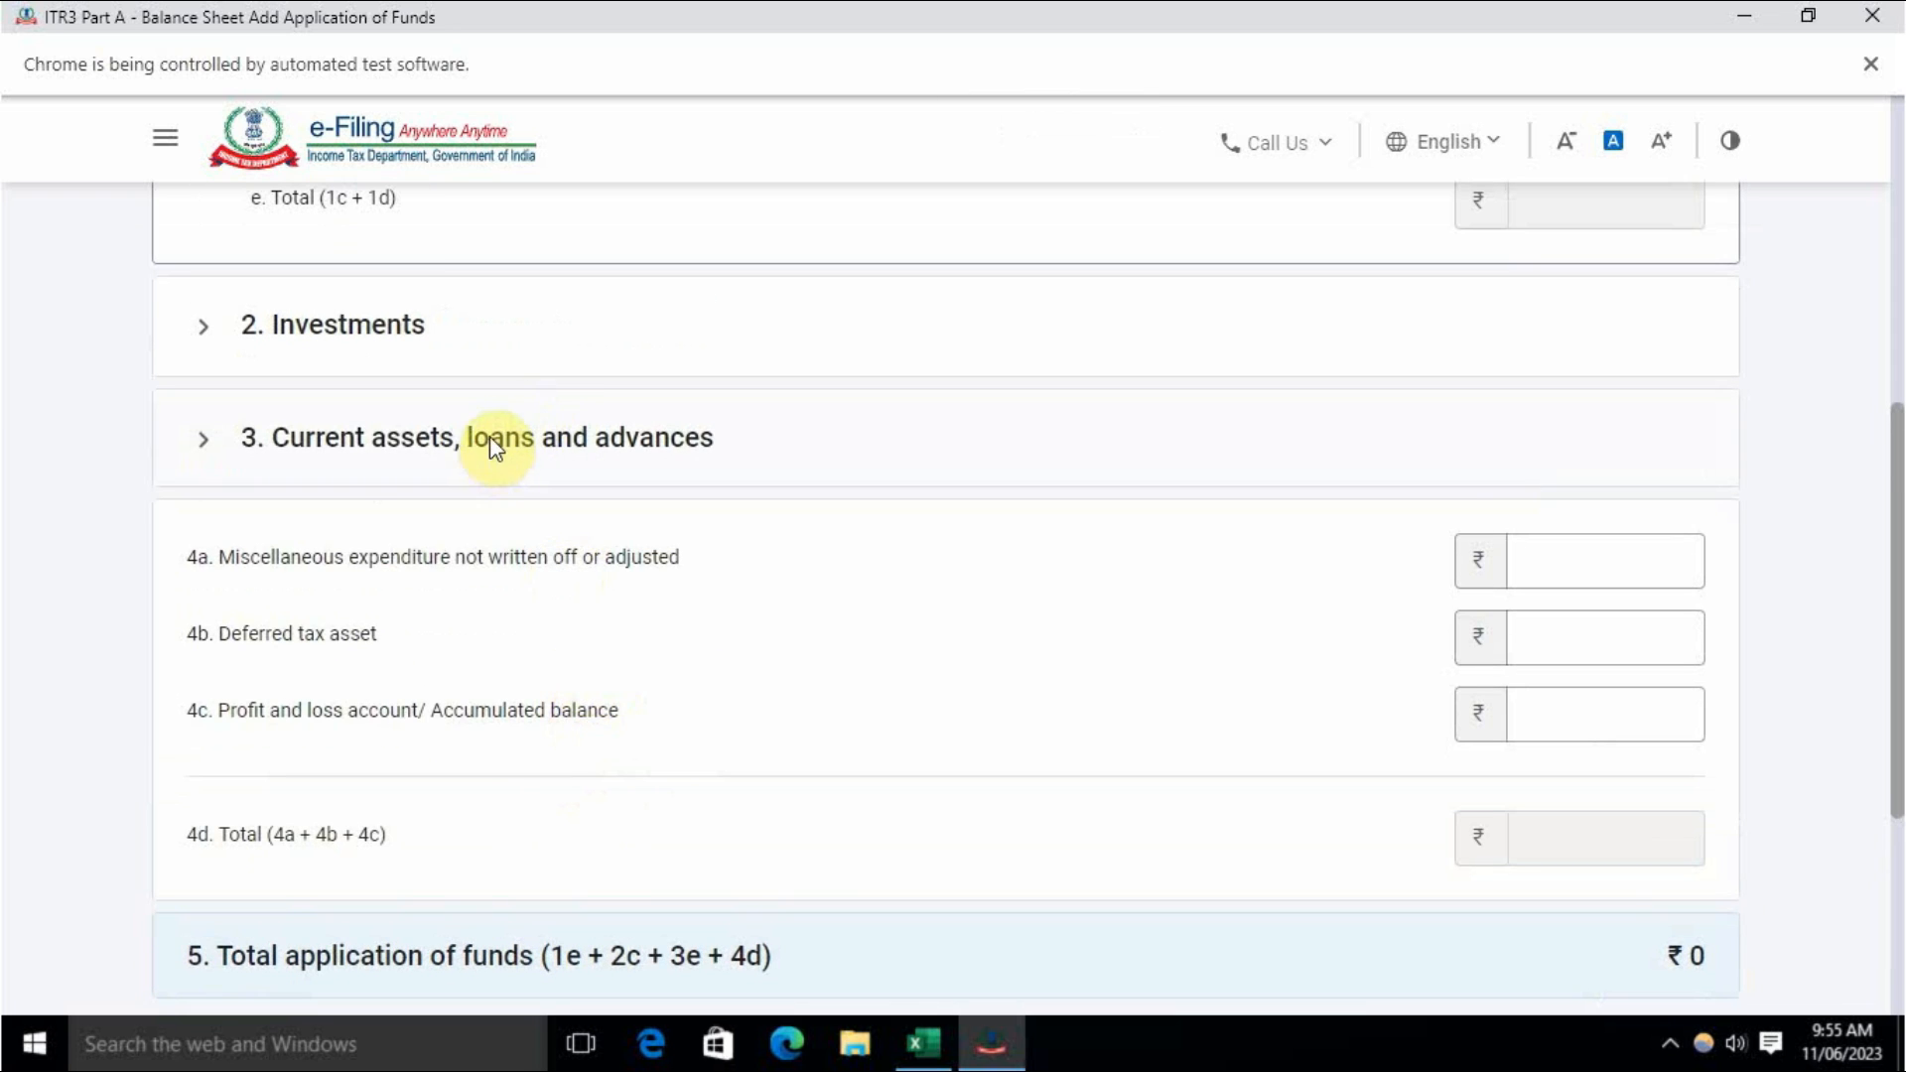
pyautogui.click(490, 437)
pyautogui.scroll(2, 695, 615)
pyautogui.scroll(-2, 566, 615)
pyautogui.scroll(4, 715, 675)
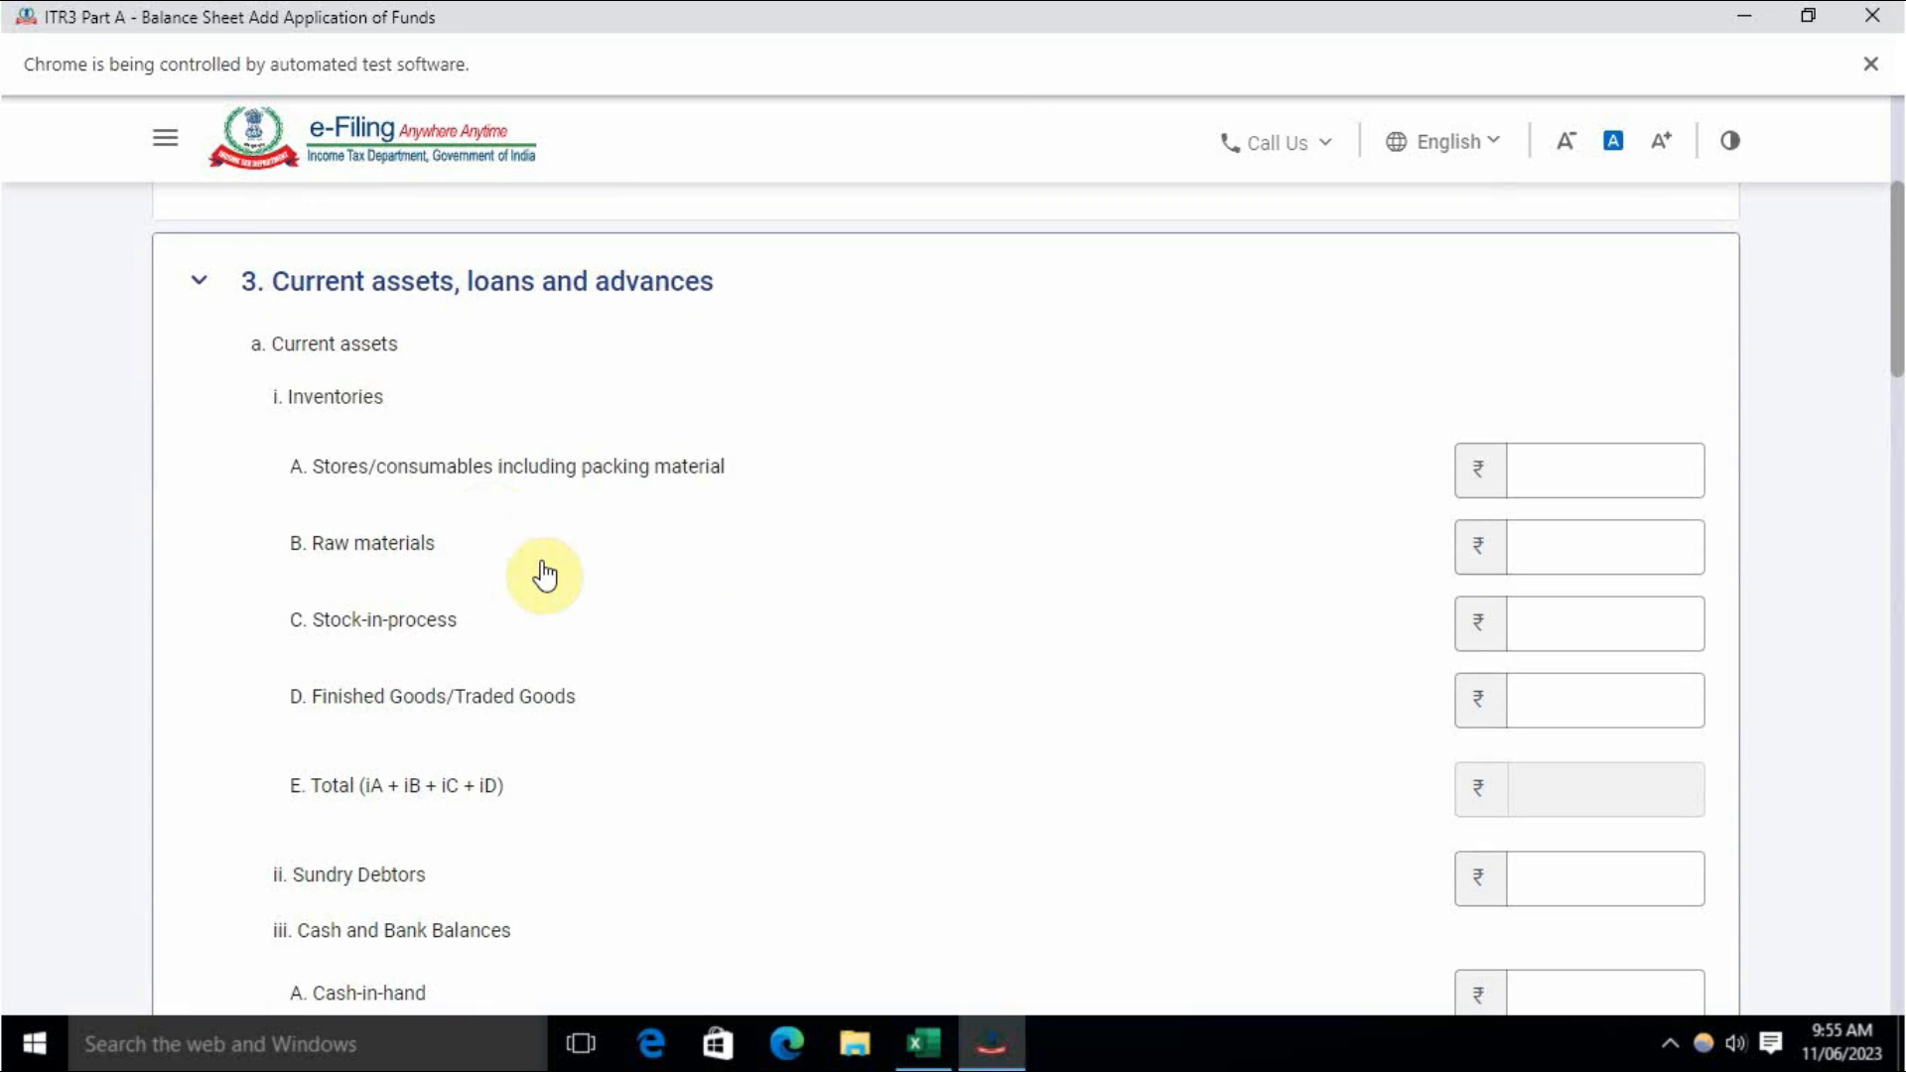
pyautogui.scroll(-6, 544, 574)
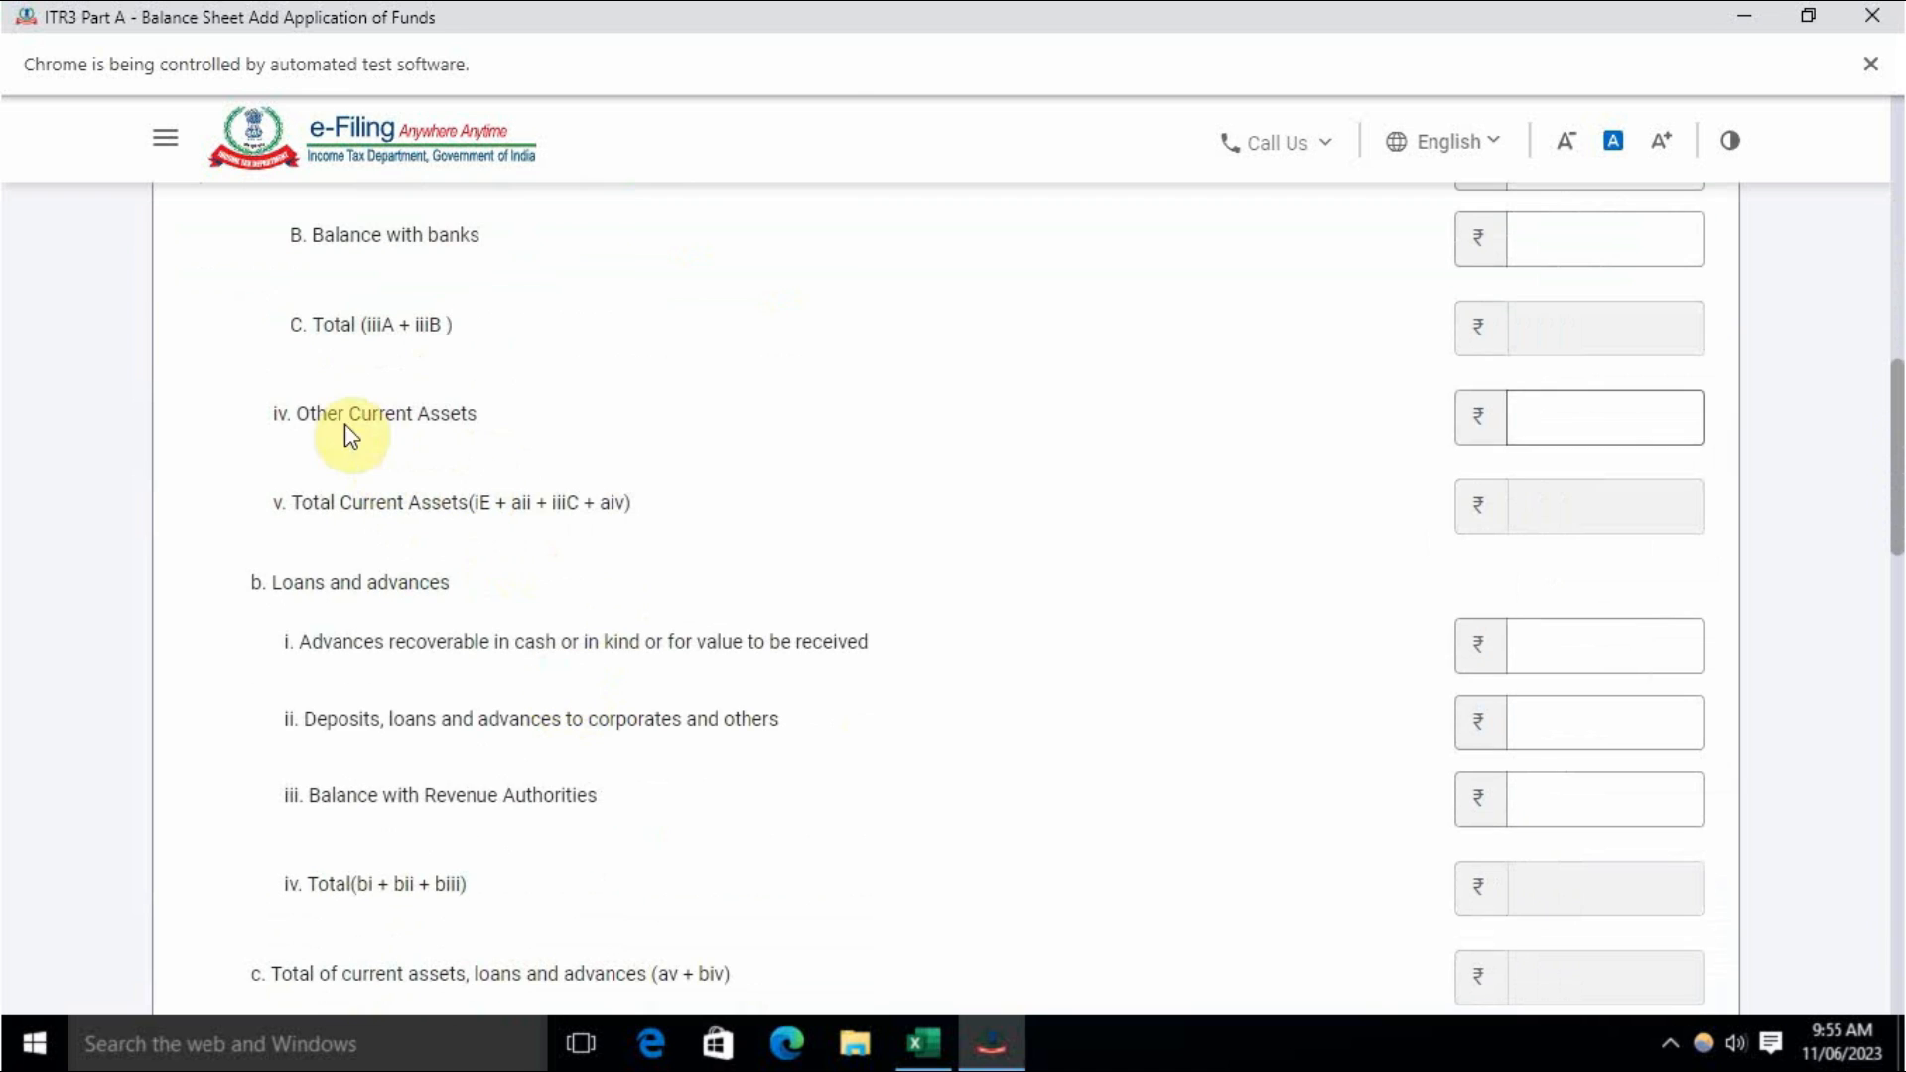
pyautogui.hotkey('alt', 'Tab')
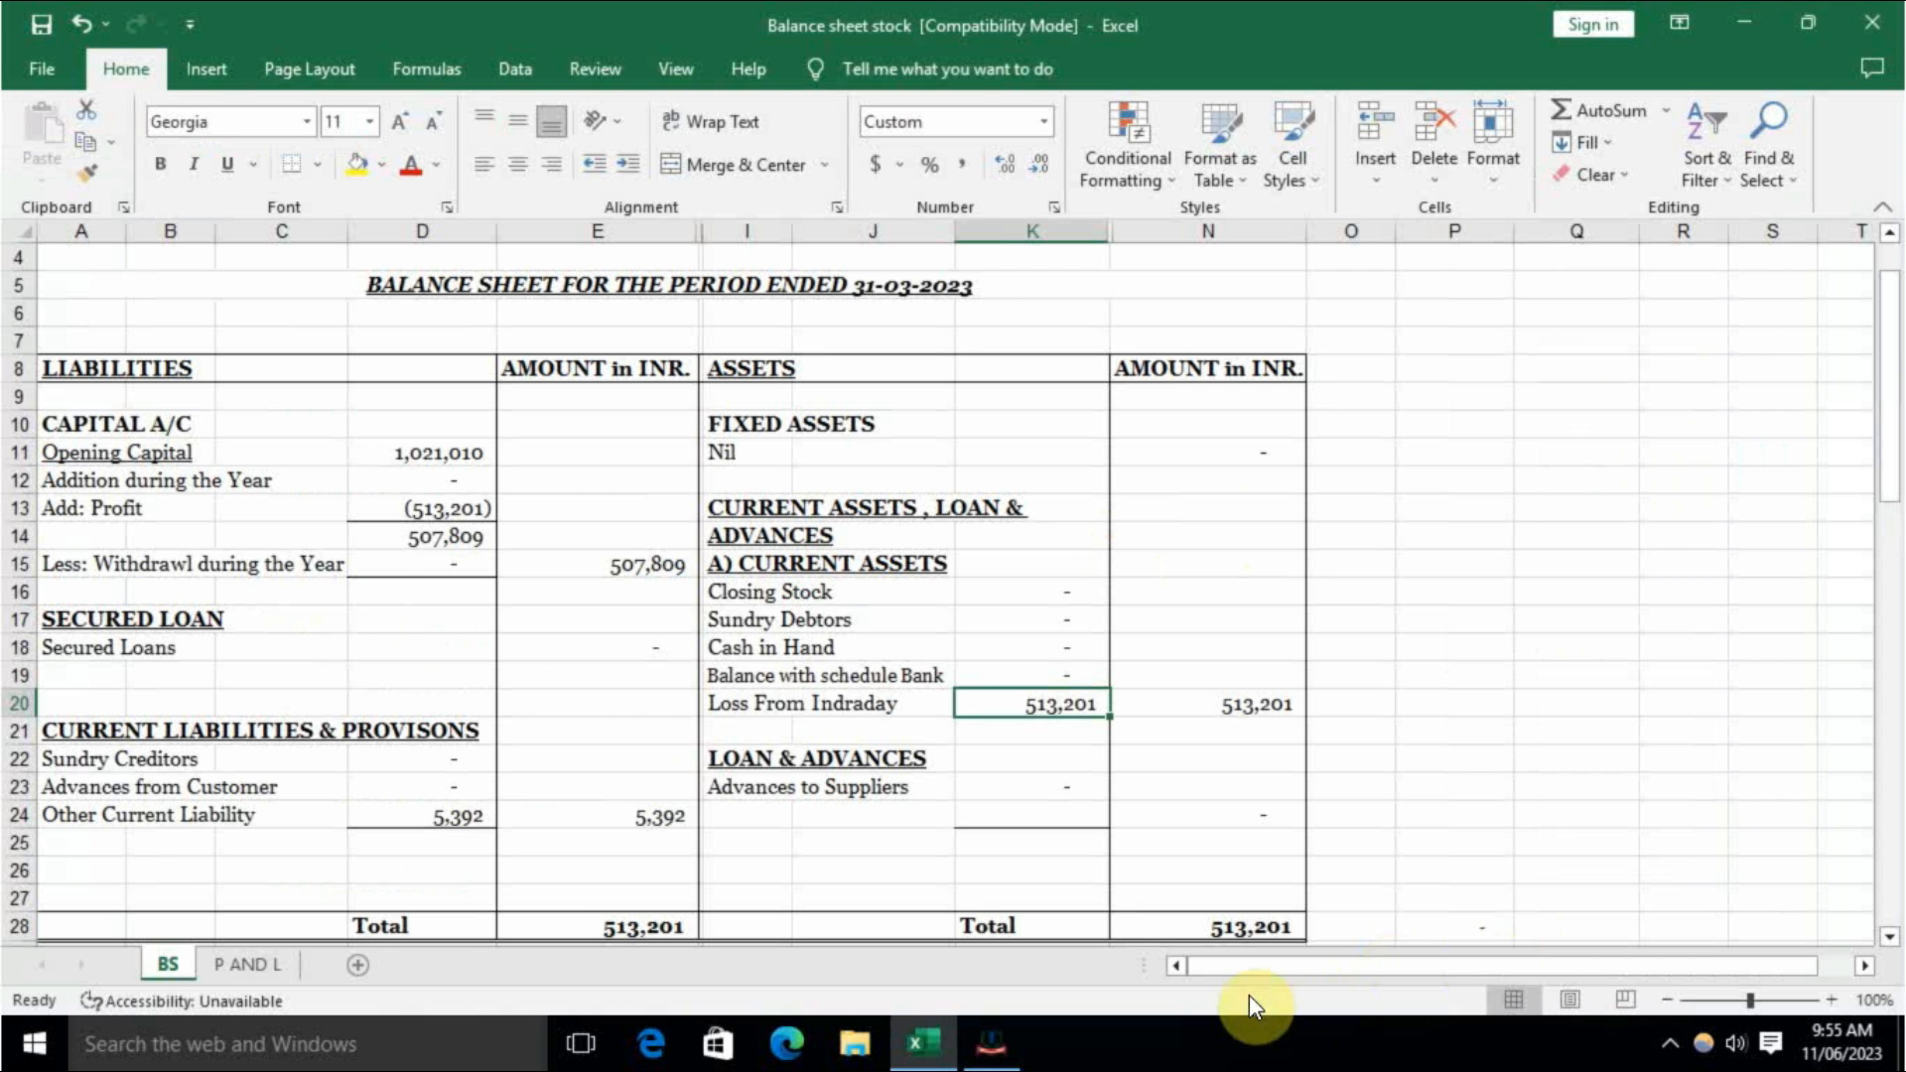
pyautogui.hotkey('alt', 'Tab')
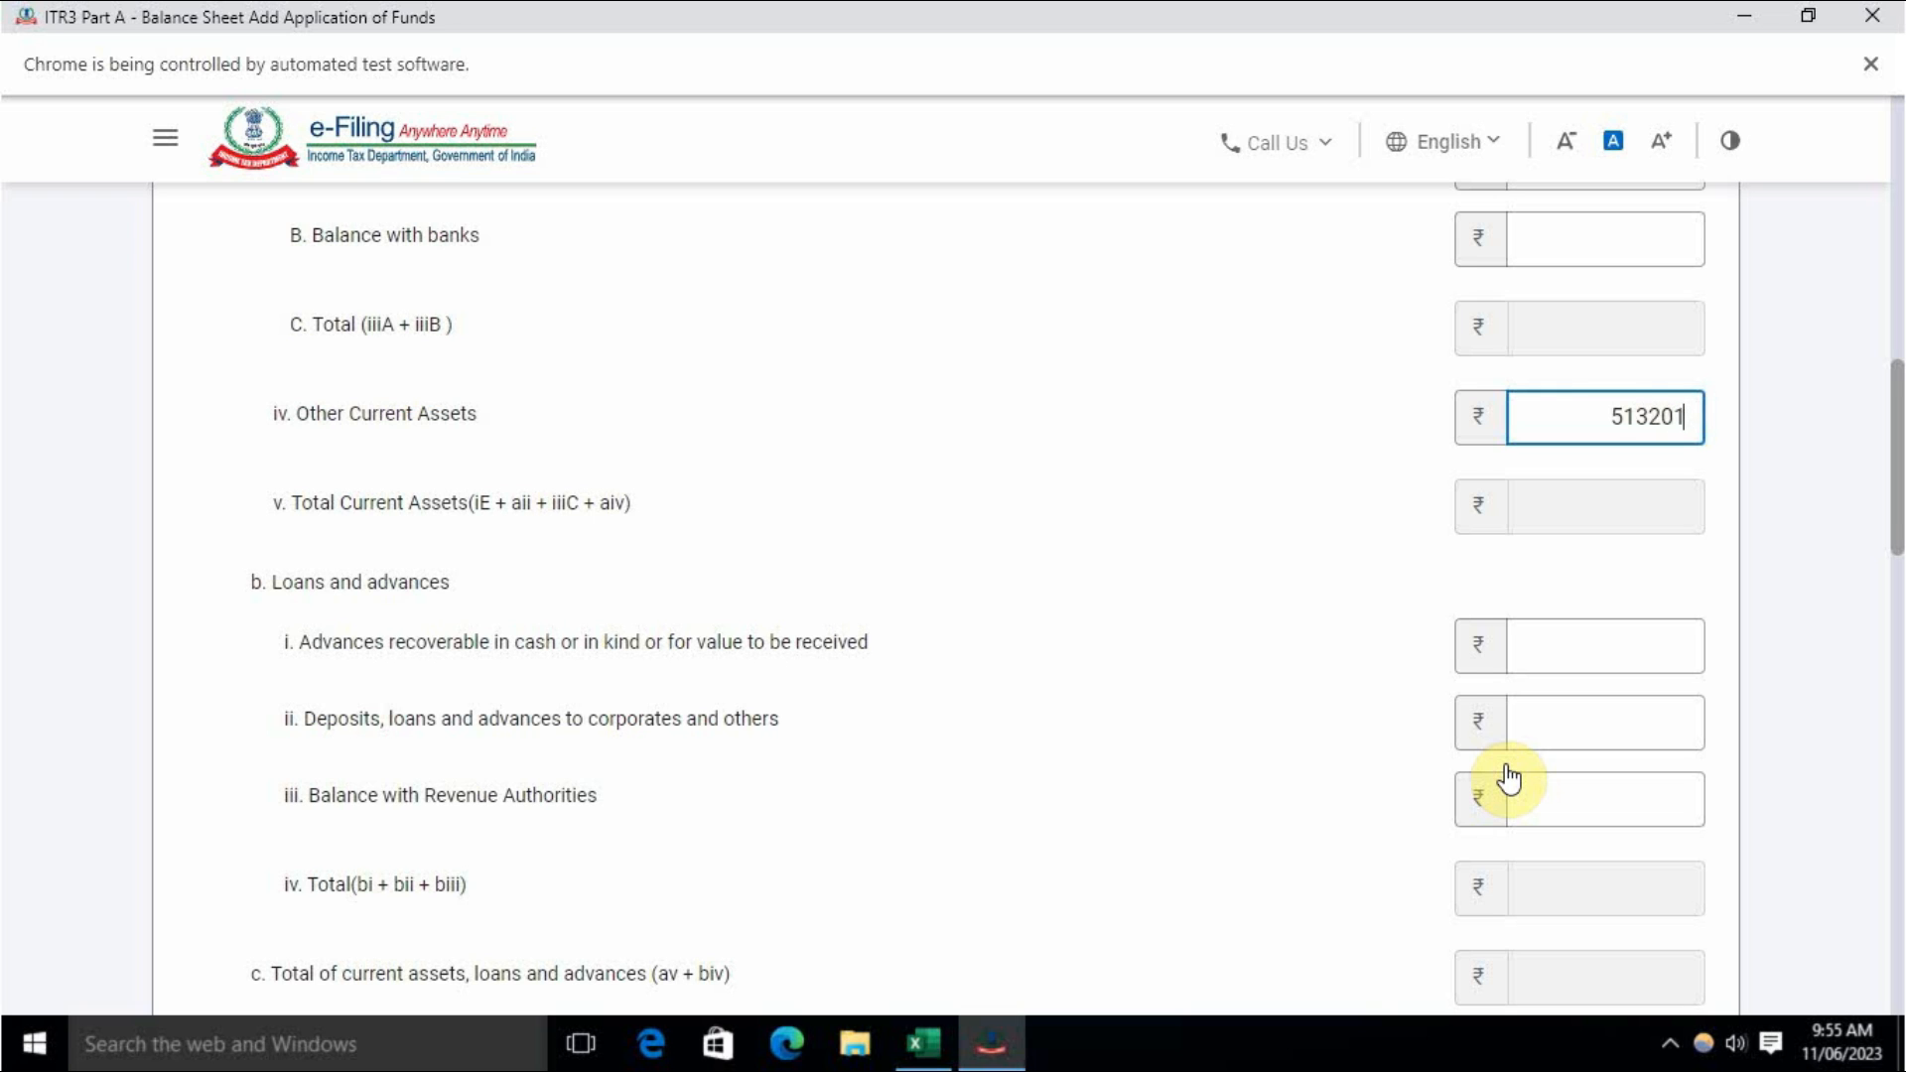
pyautogui.click(888, 557)
# Step: Enter the Other Current Liability amount from the Excel balance sheet, 5392, as Other Provisions under Current liabilities and provisions
pyautogui.scroll(-3, 1016, 582)
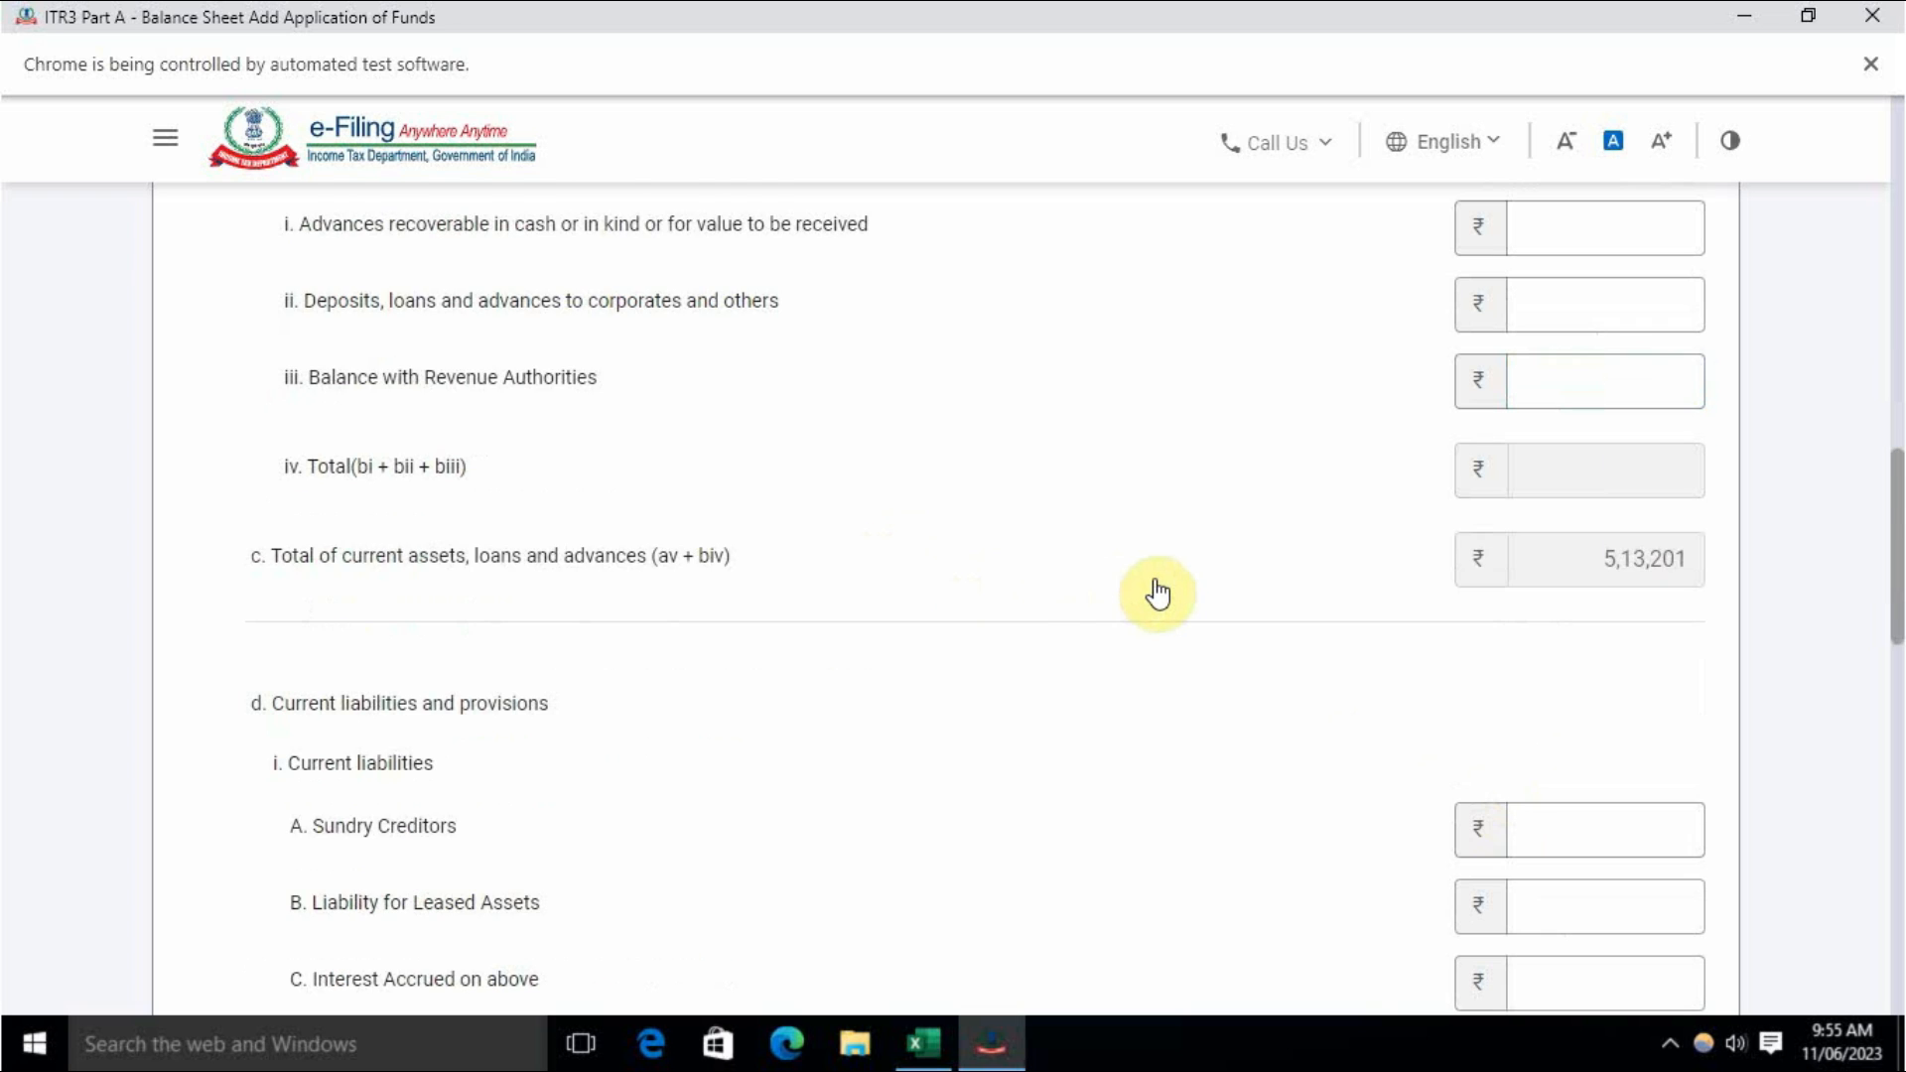
pyautogui.scroll(-2, 1154, 595)
pyautogui.scroll(-3, 1157, 593)
pyautogui.scroll(3, 1158, 593)
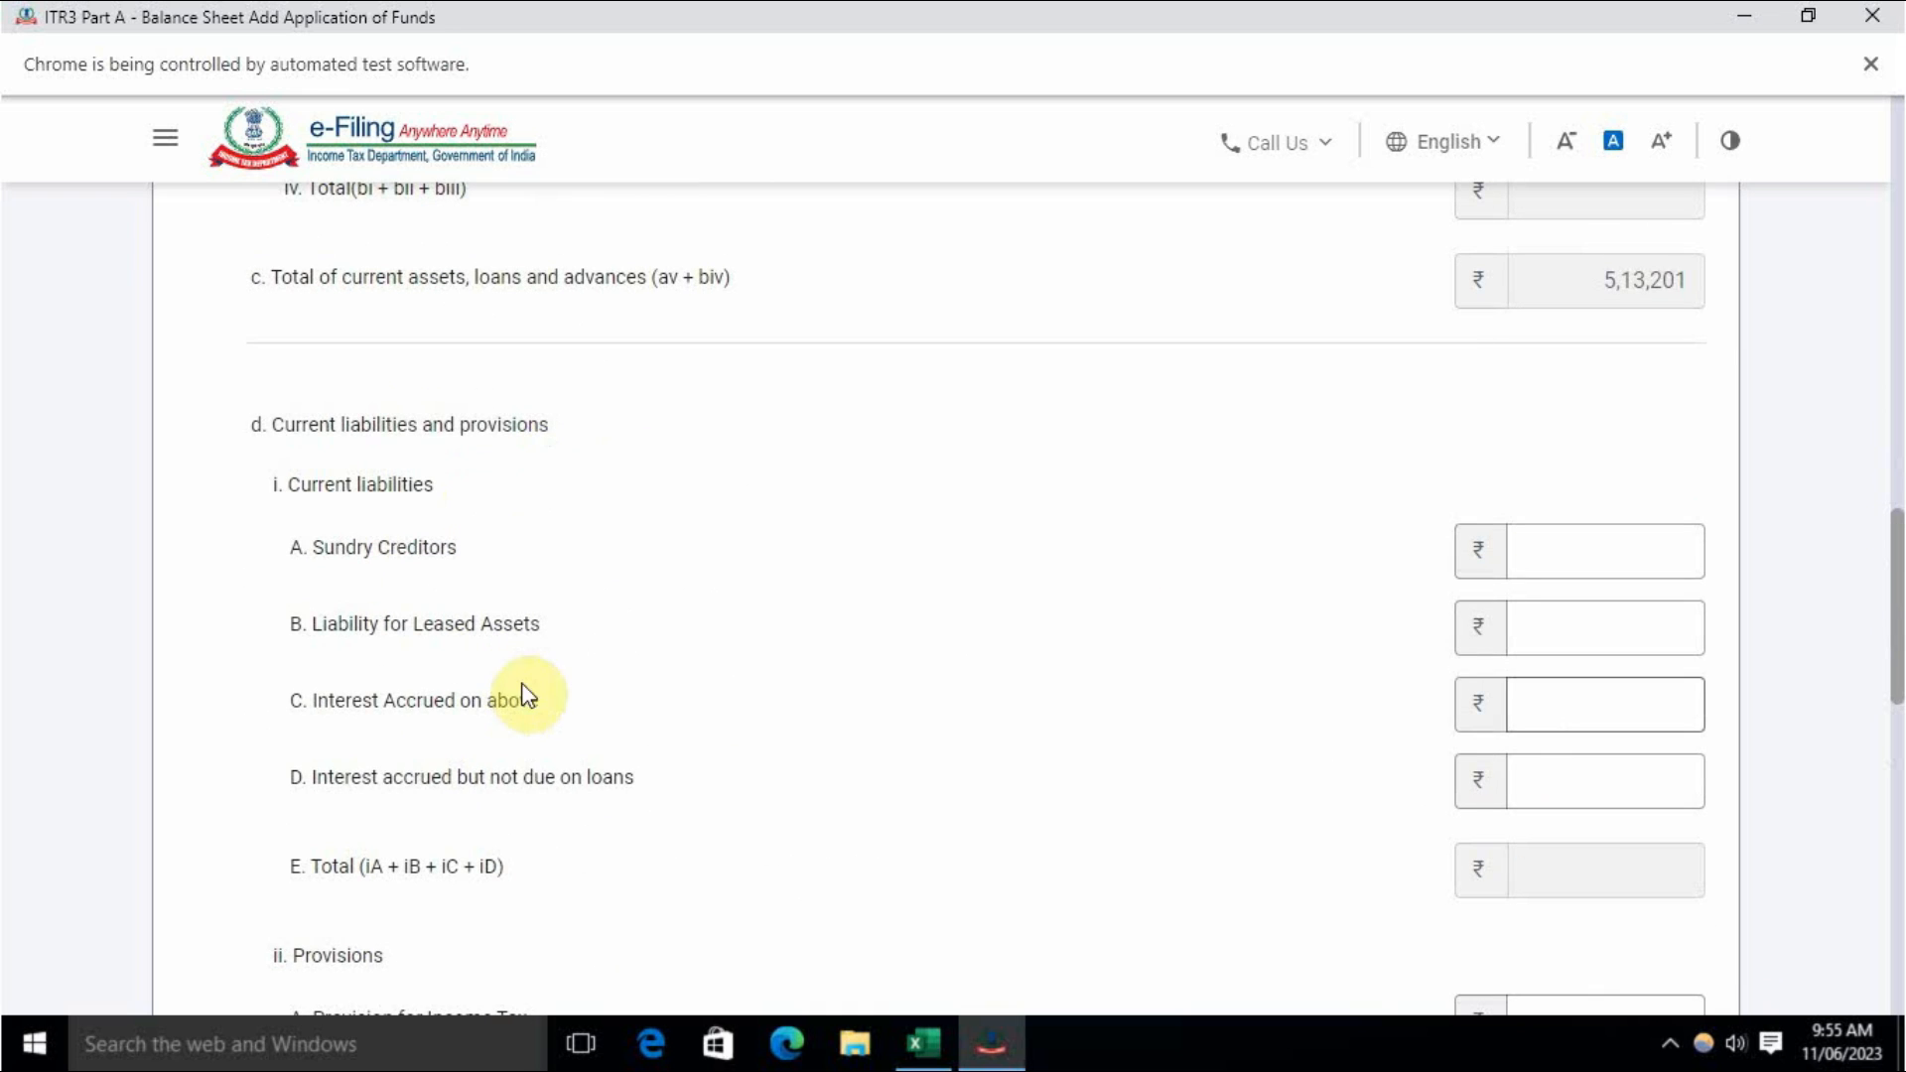
pyautogui.hotkey('alt', 'Tab')
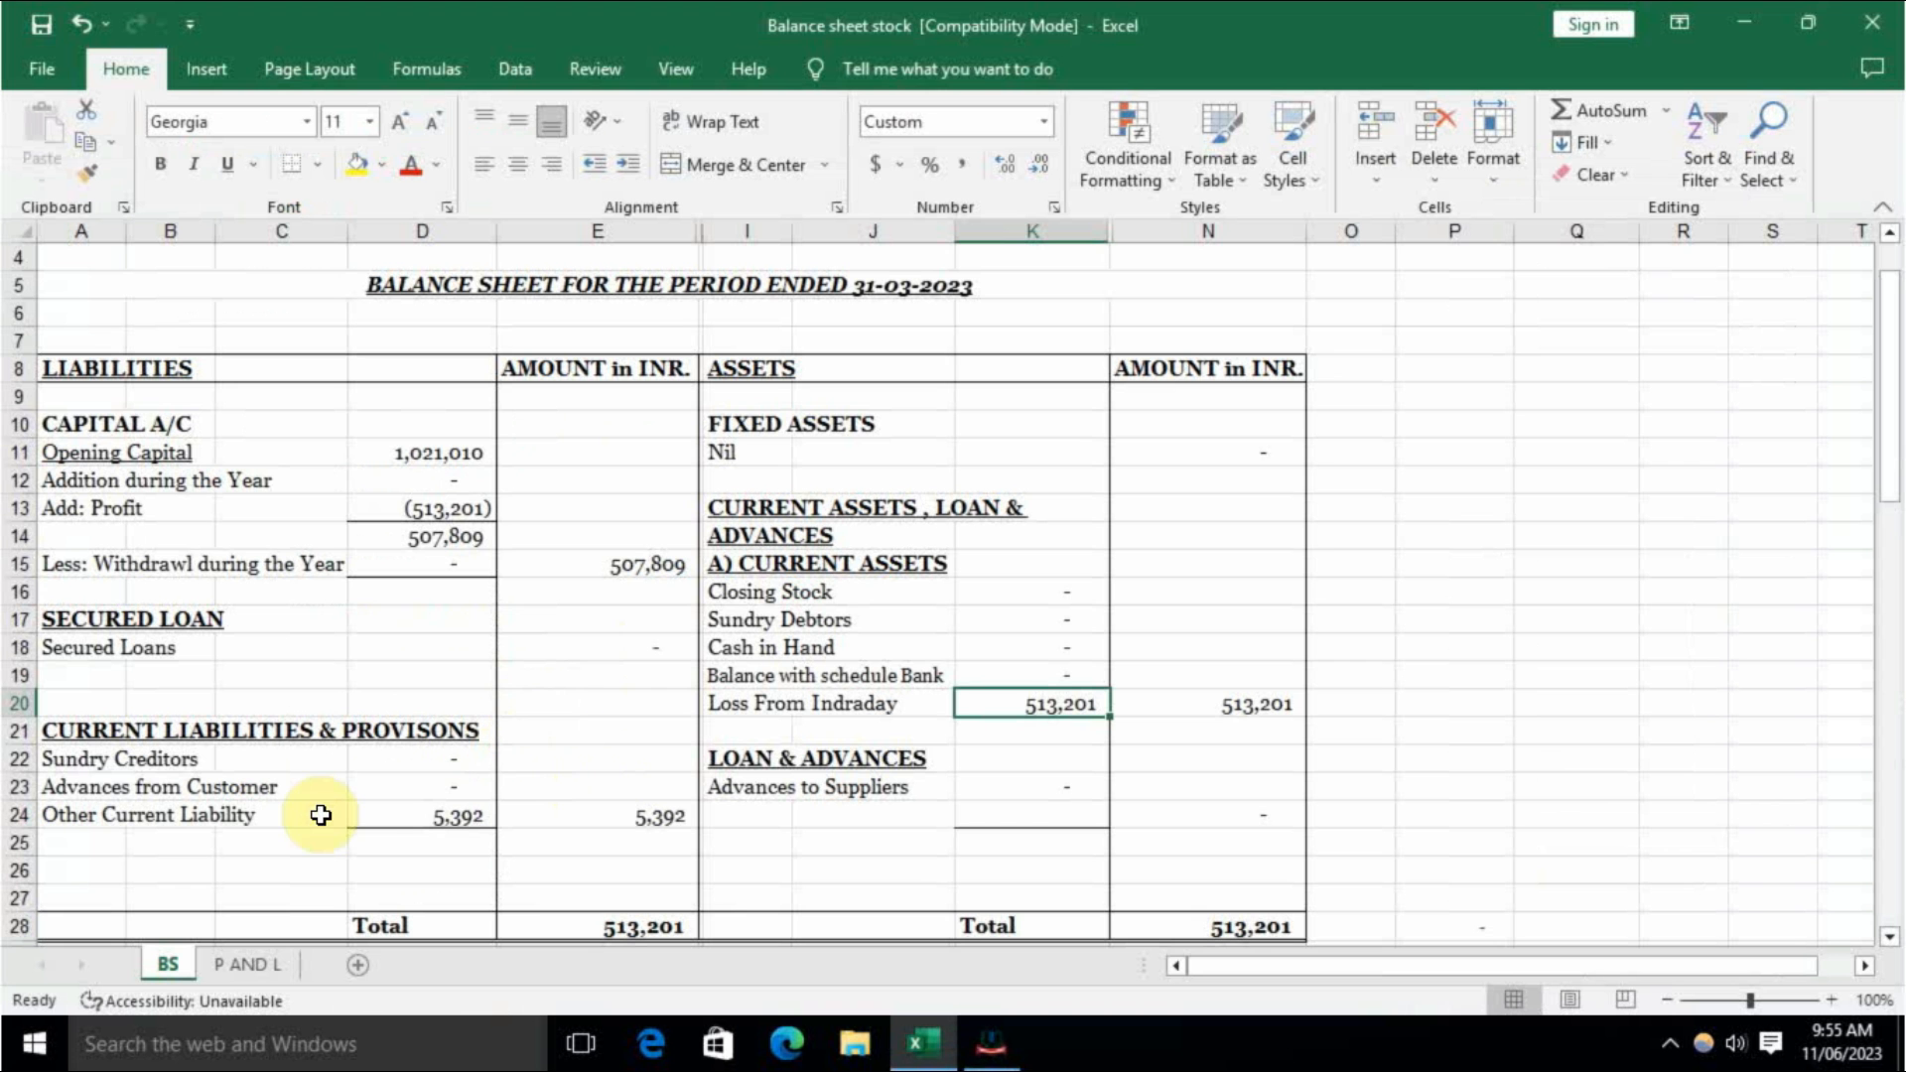
pyautogui.click(472, 814)
pyautogui.hotkey('alt', 'Tab')
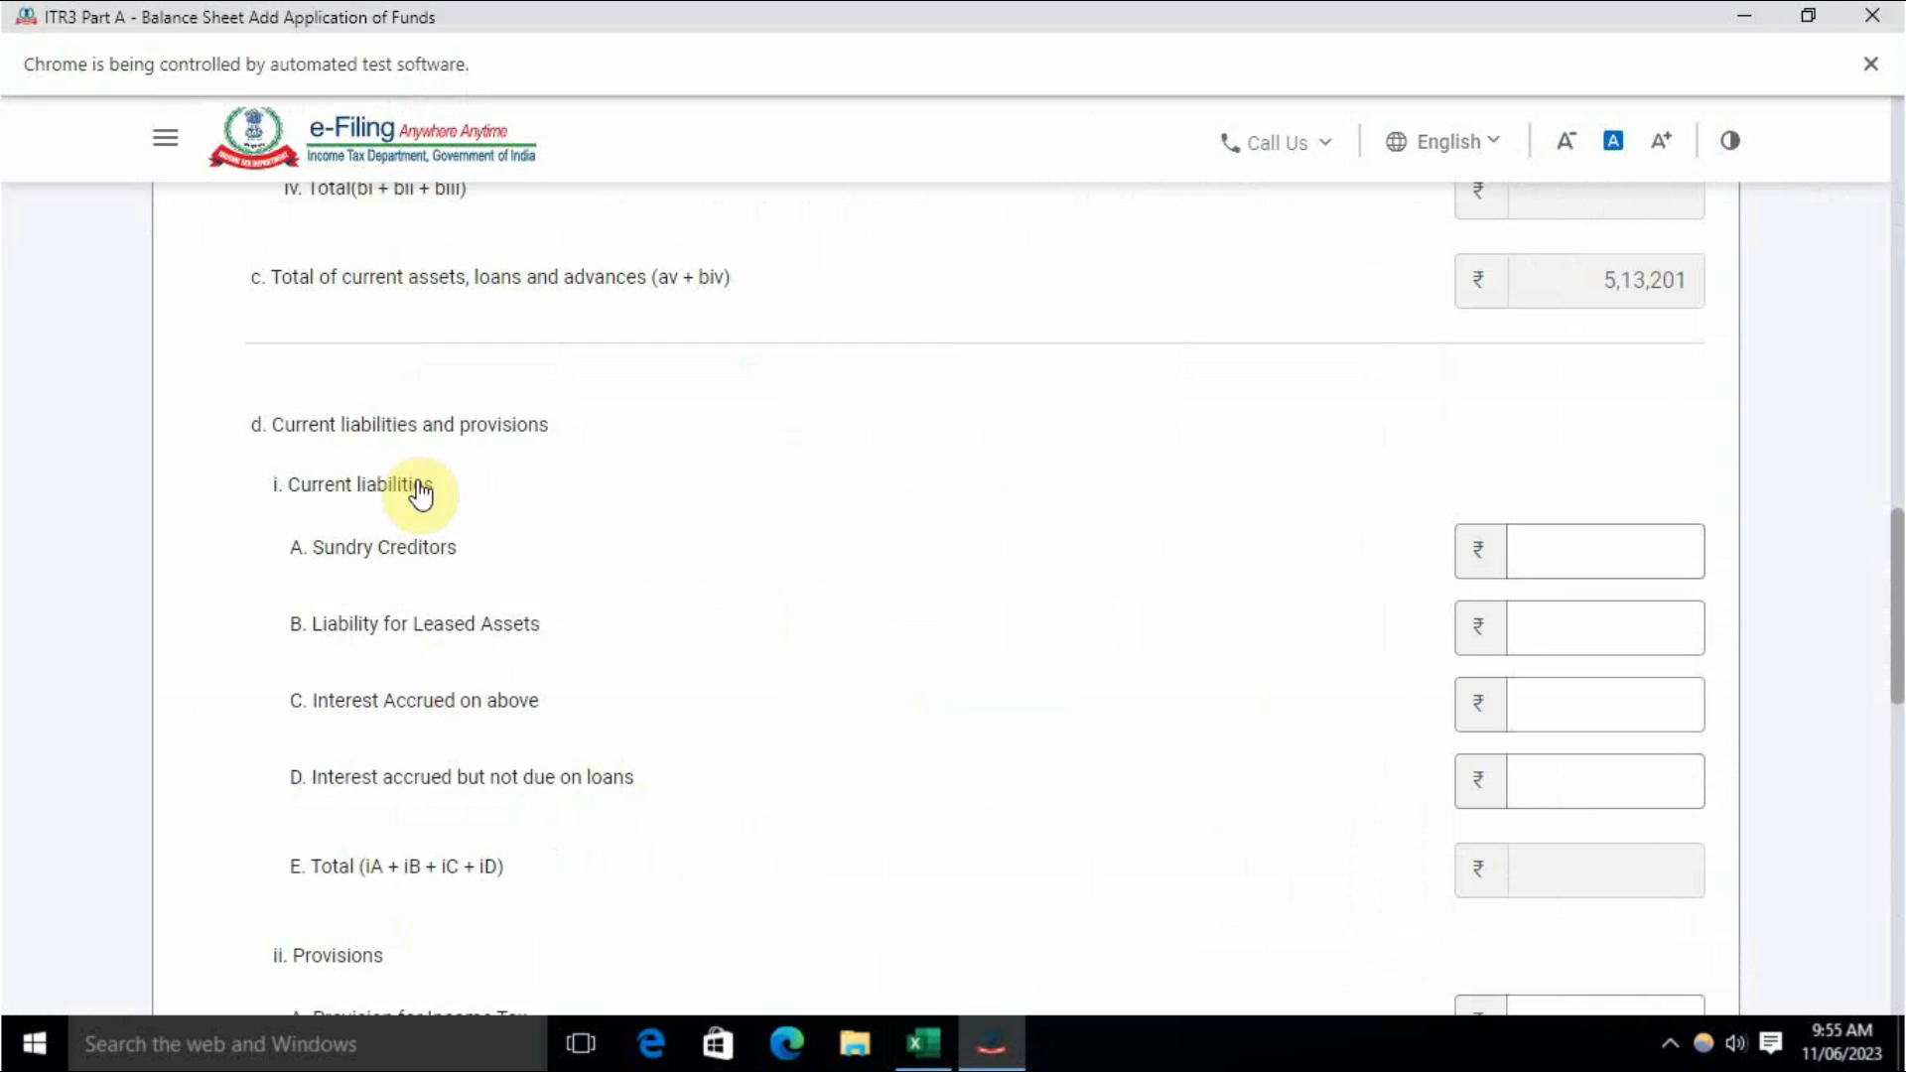
pyautogui.scroll(-4, 427, 794)
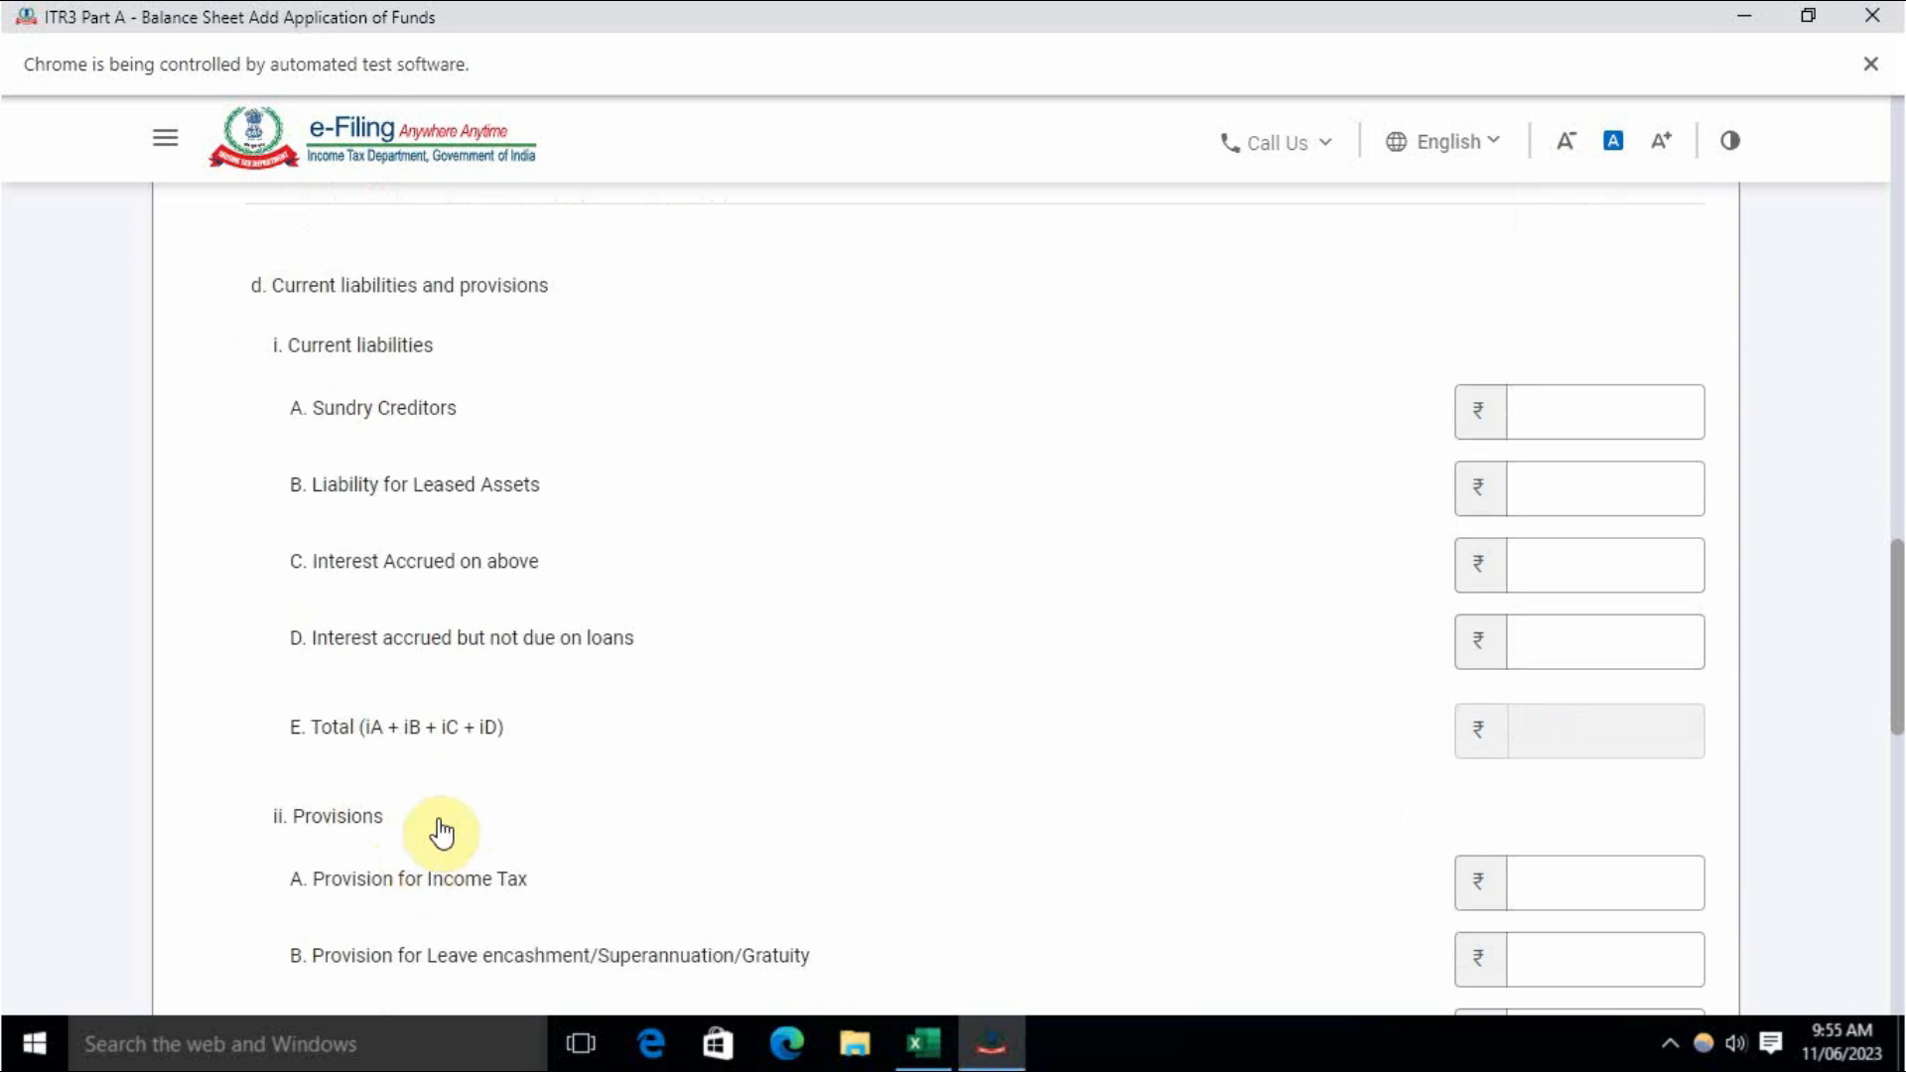
pyautogui.scroll(-1, 436, 789)
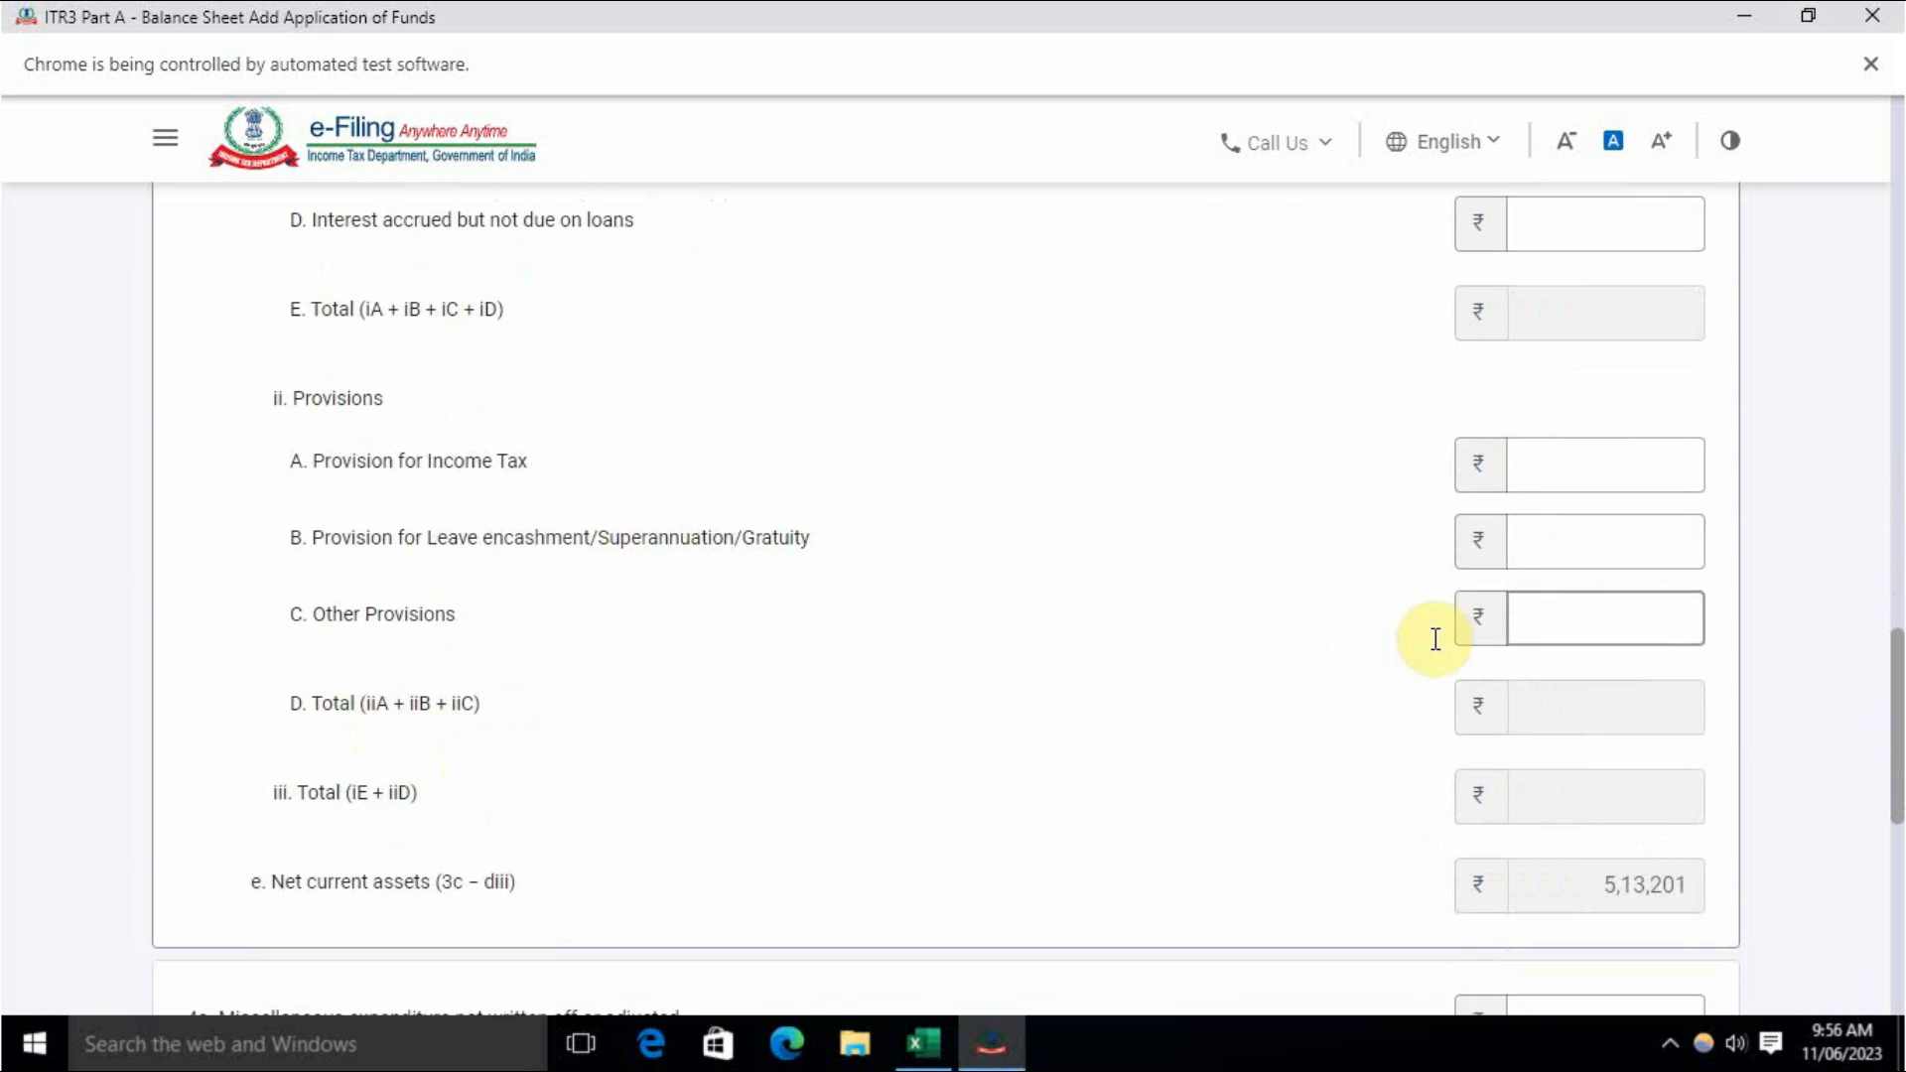
pyautogui.hotkey('alt', 'Tab')
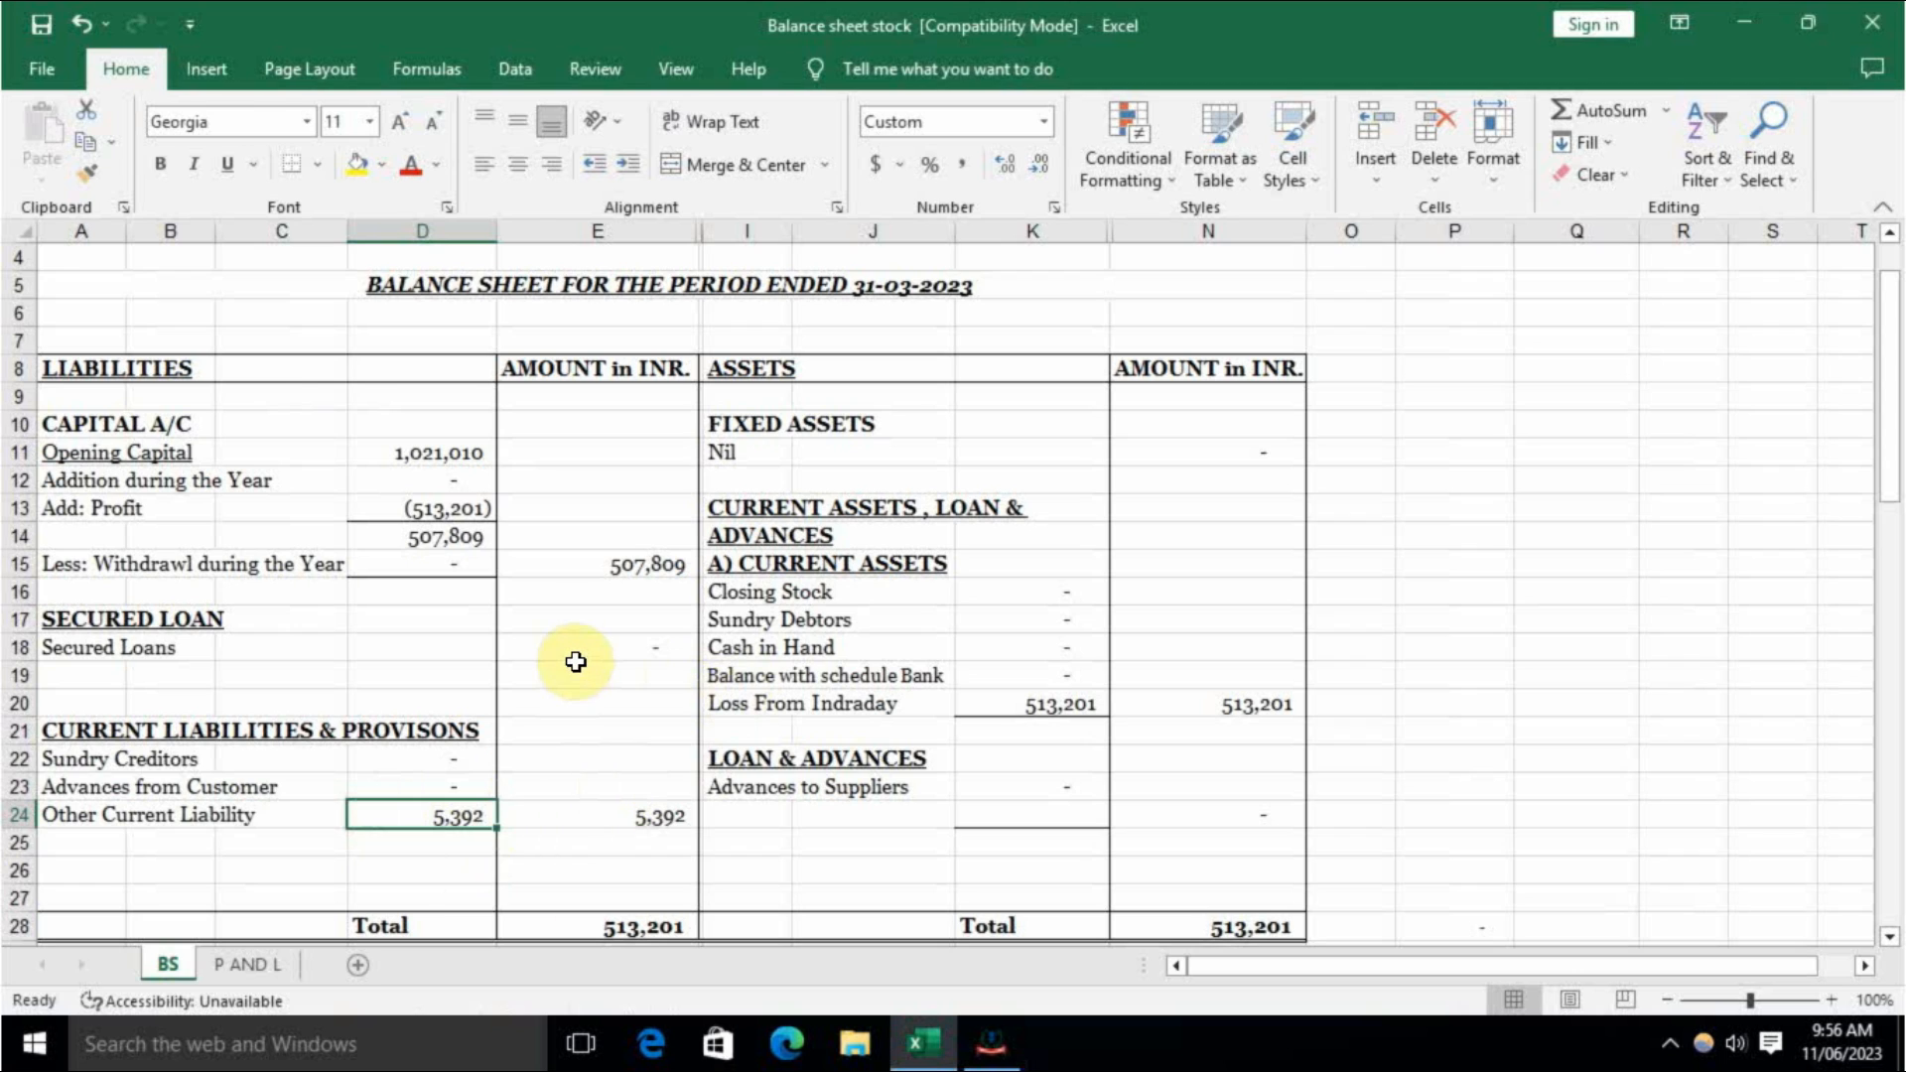
pyautogui.hotkey('alt', 'Tab')
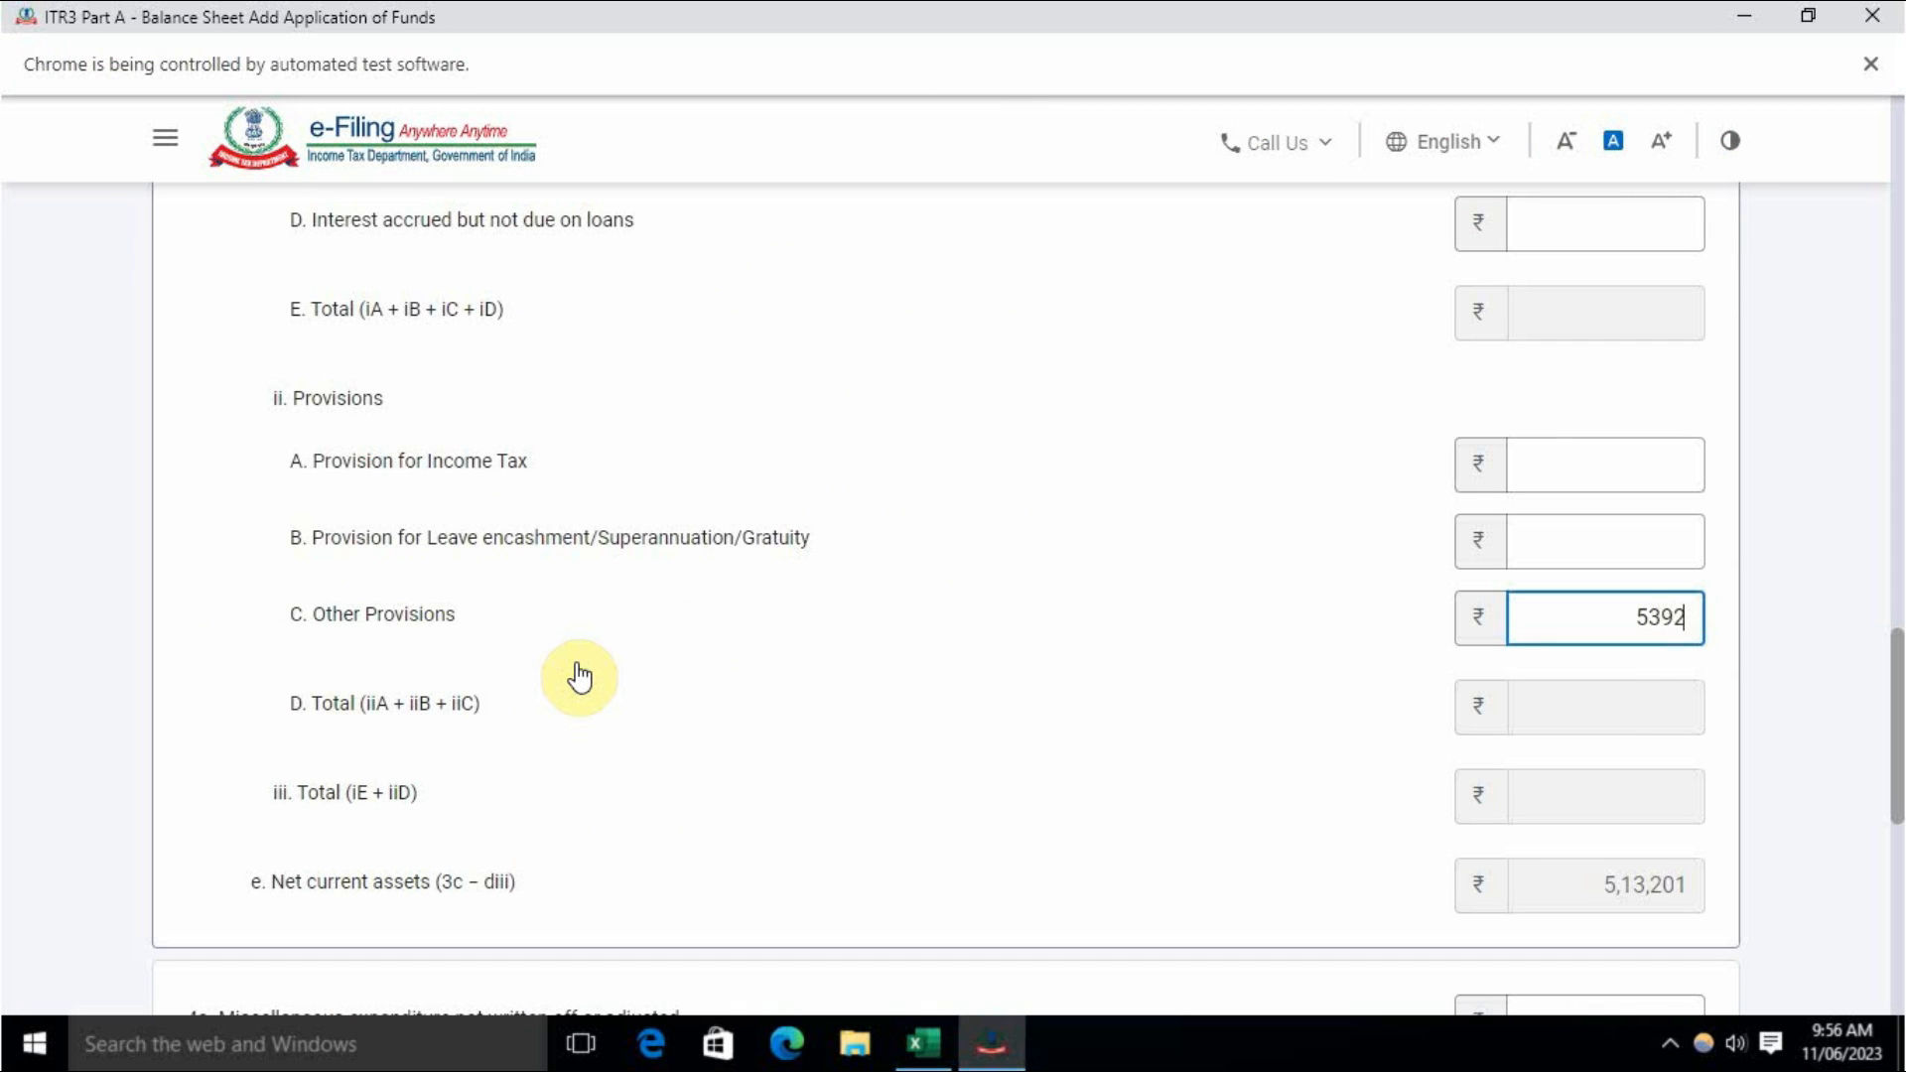
pyautogui.click(667, 715)
# Step: Add the Application of Funds details and review the Part A - Balance Sheet summary of sources and application of funds
pyautogui.scroll(-9, 1089, 612)
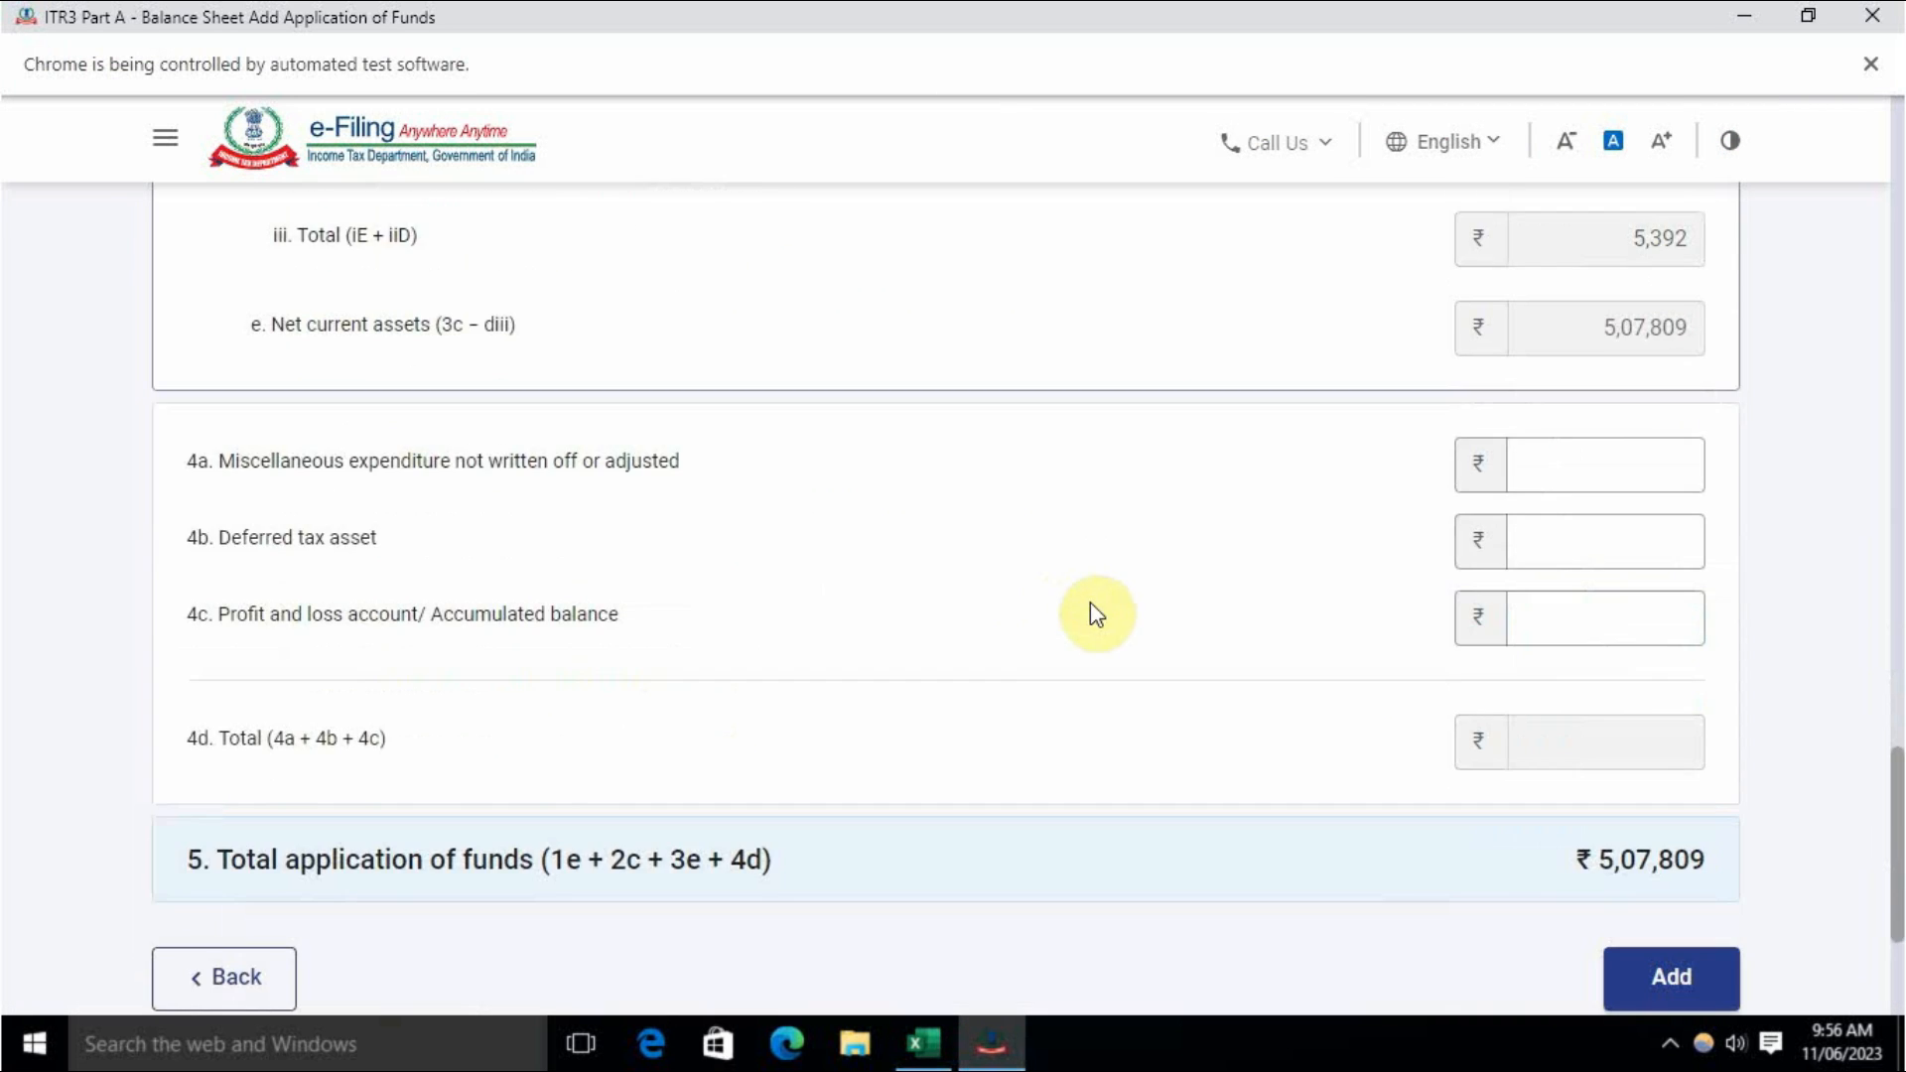
pyautogui.click(1691, 643)
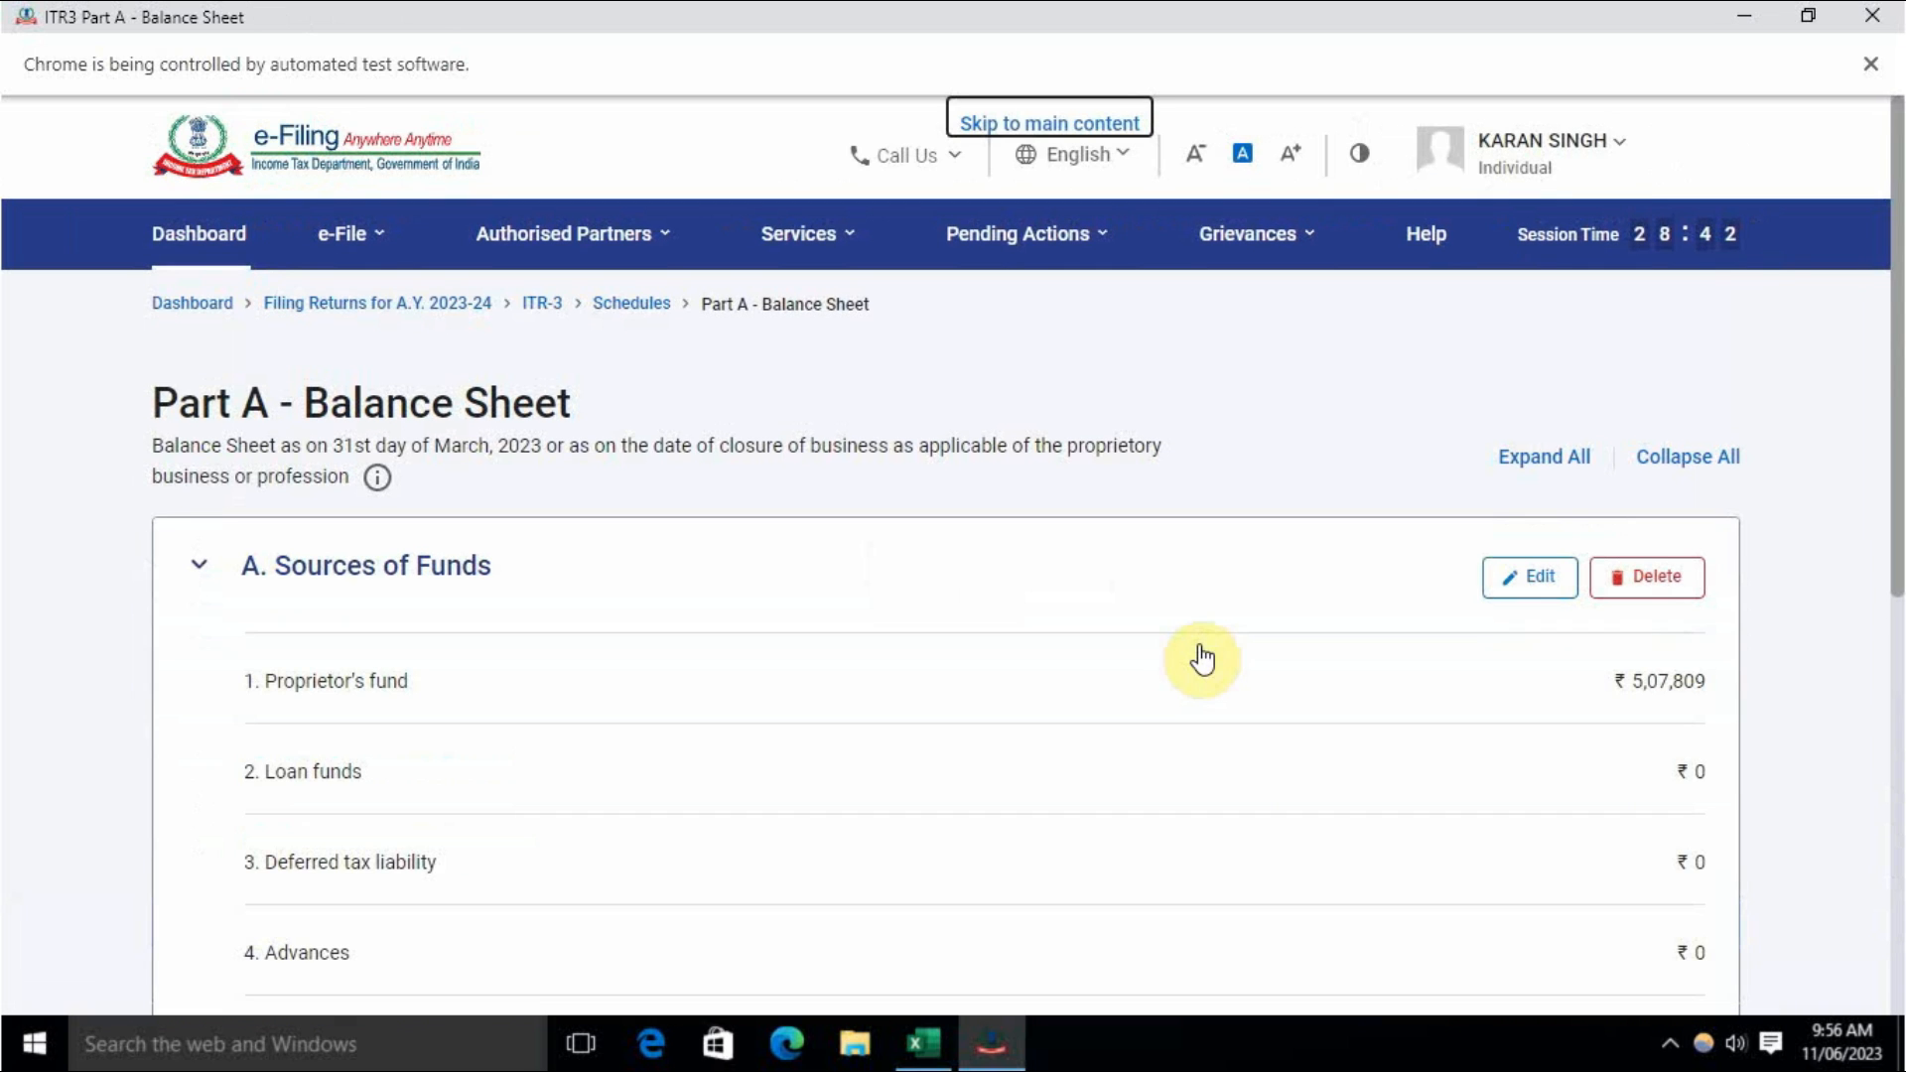
pyautogui.scroll(-2, 1290, 720)
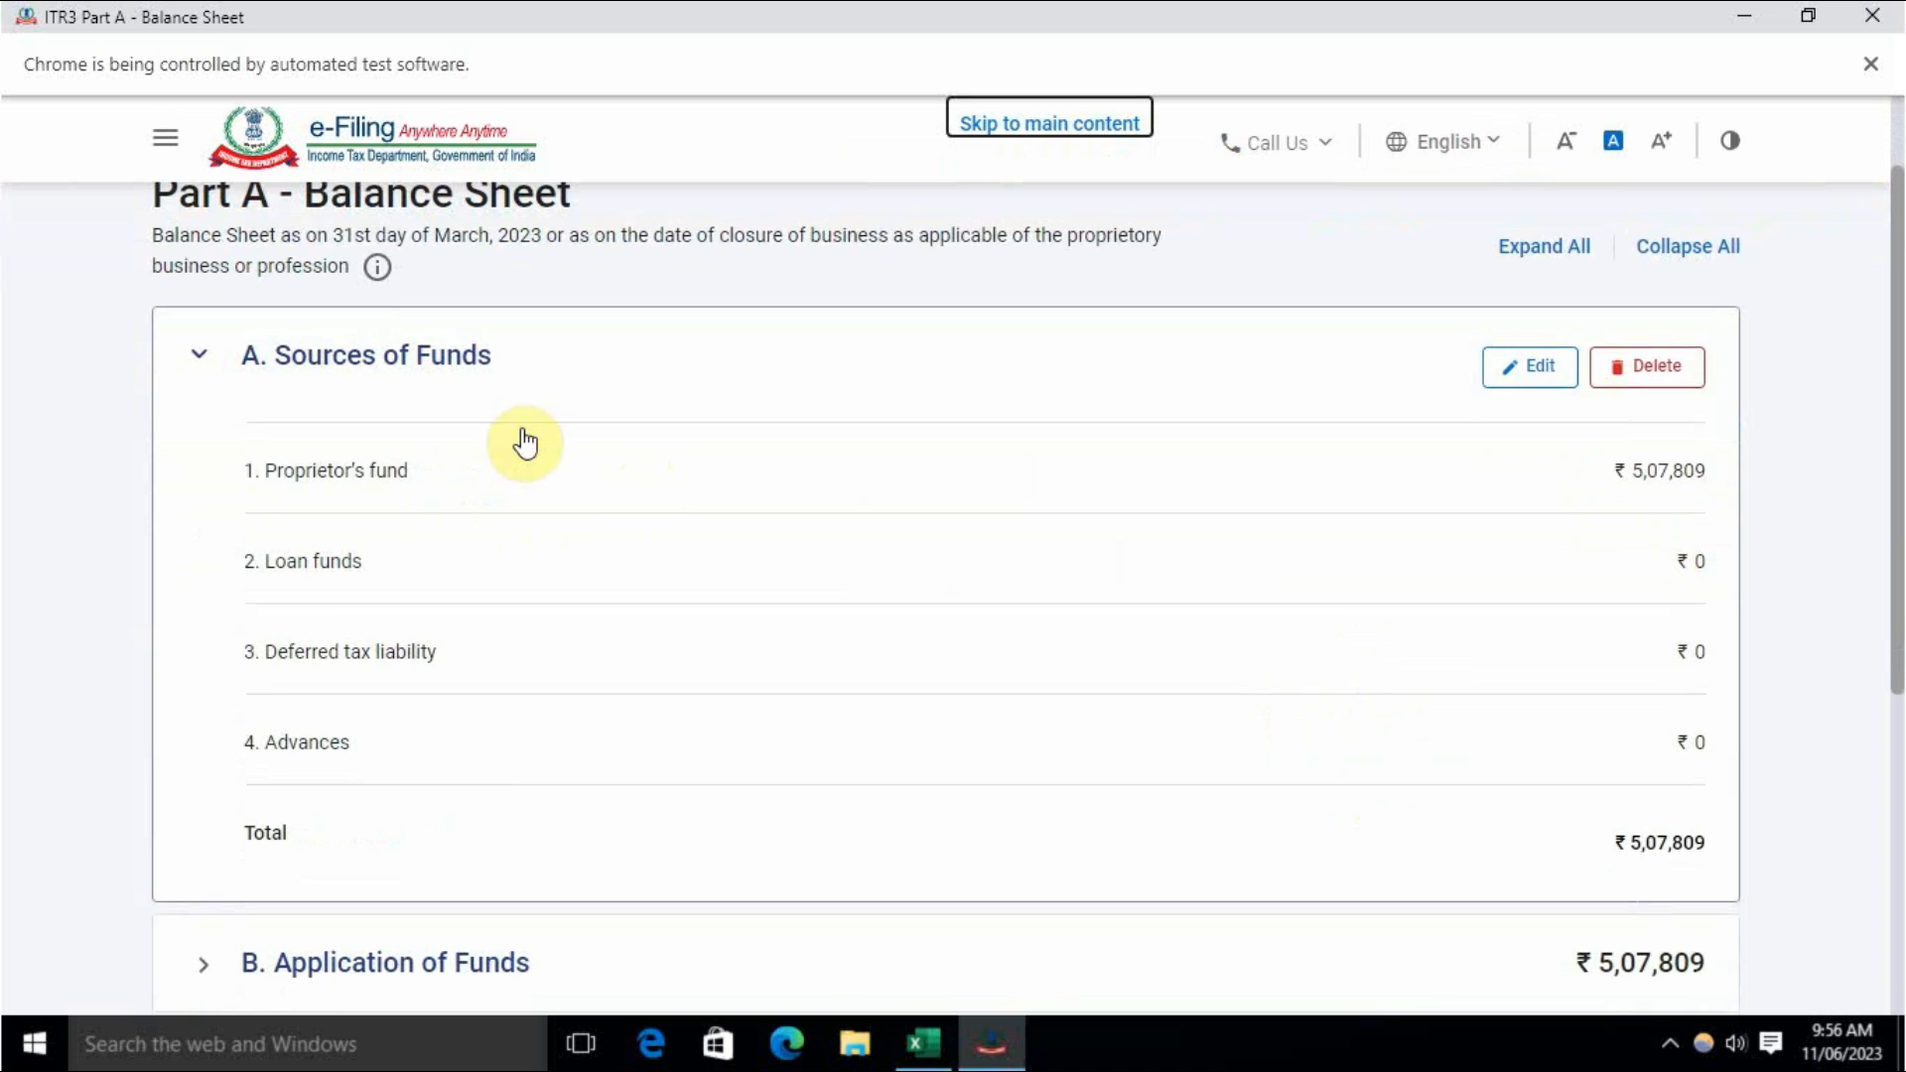
pyautogui.scroll(-3, 711, 724)
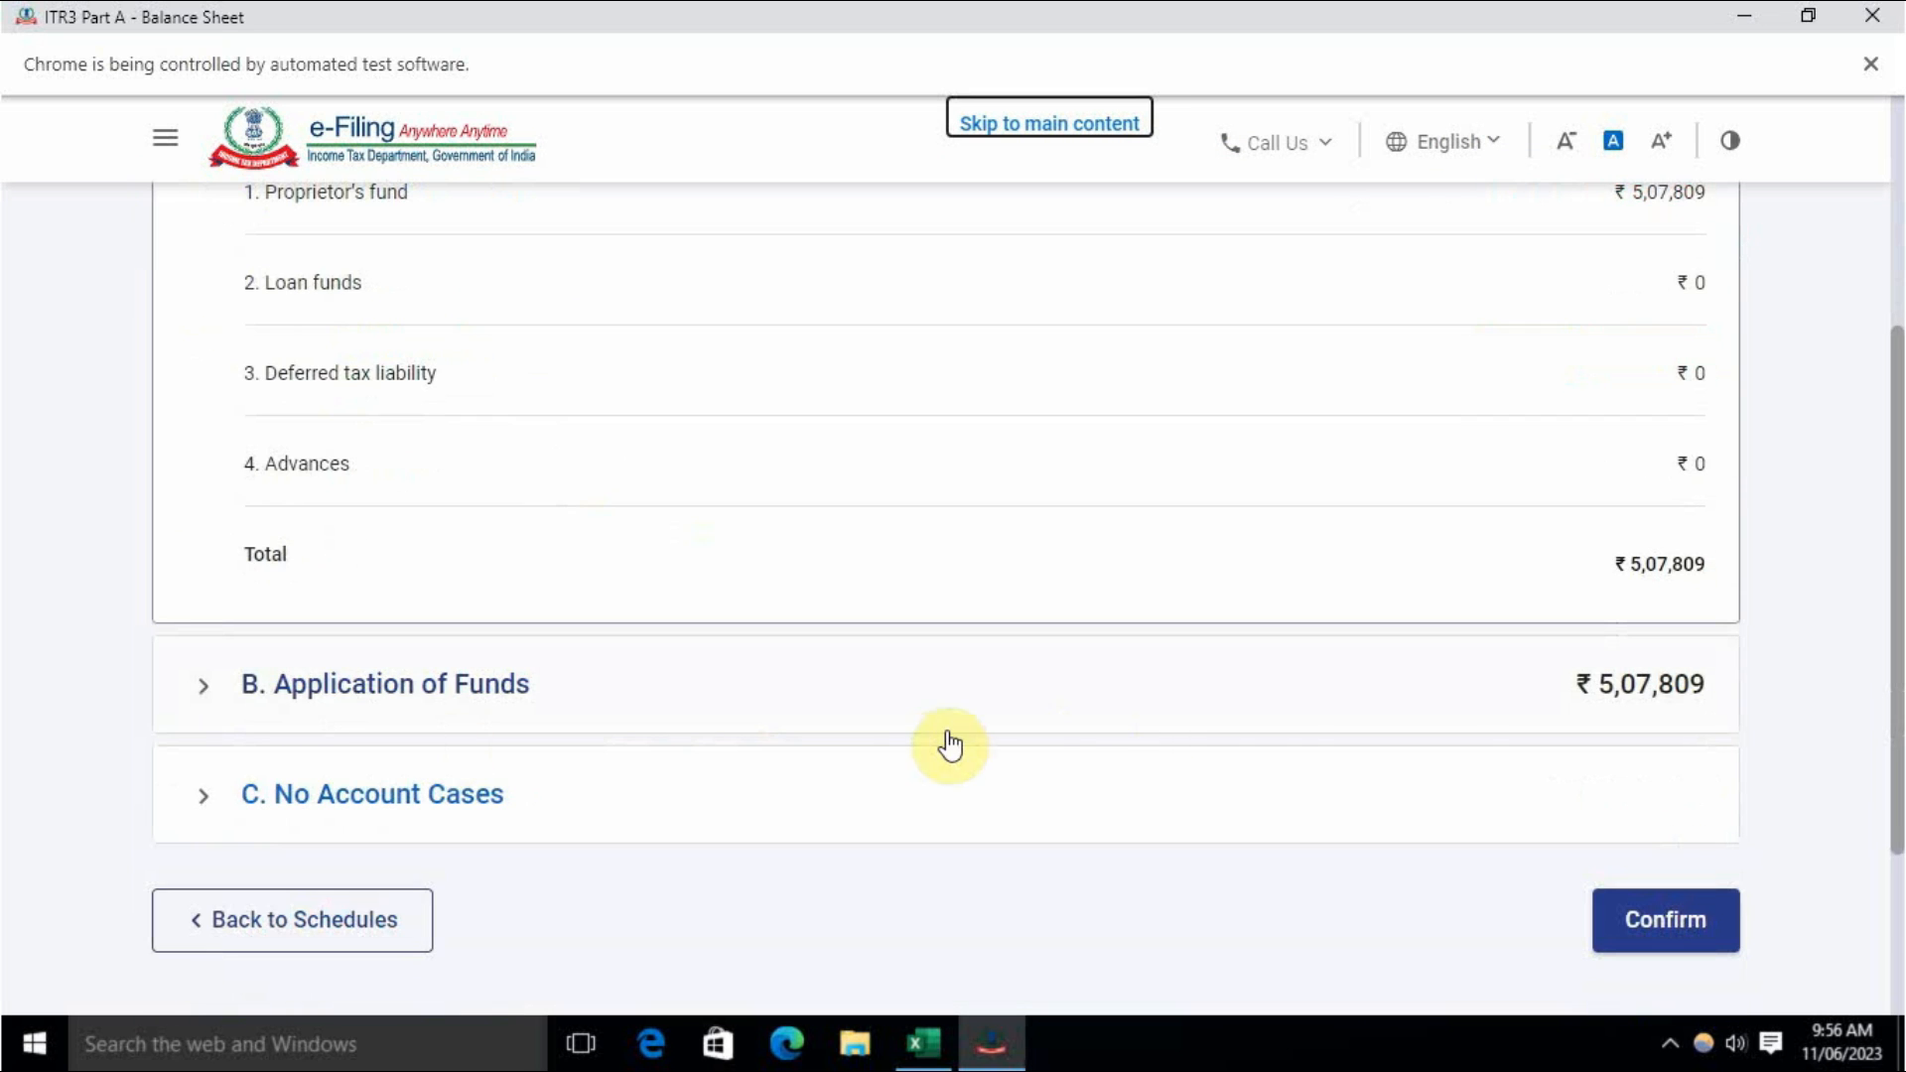
# Step: Review the sources and application of funds totals, confirm the Part A - Balance Sheet schedule and accept the Section 44AA notice
pyautogui.scroll(-1, 1453, 727)
pyautogui.scroll(2, 1542, 706)
pyautogui.scroll(4, 1541, 706)
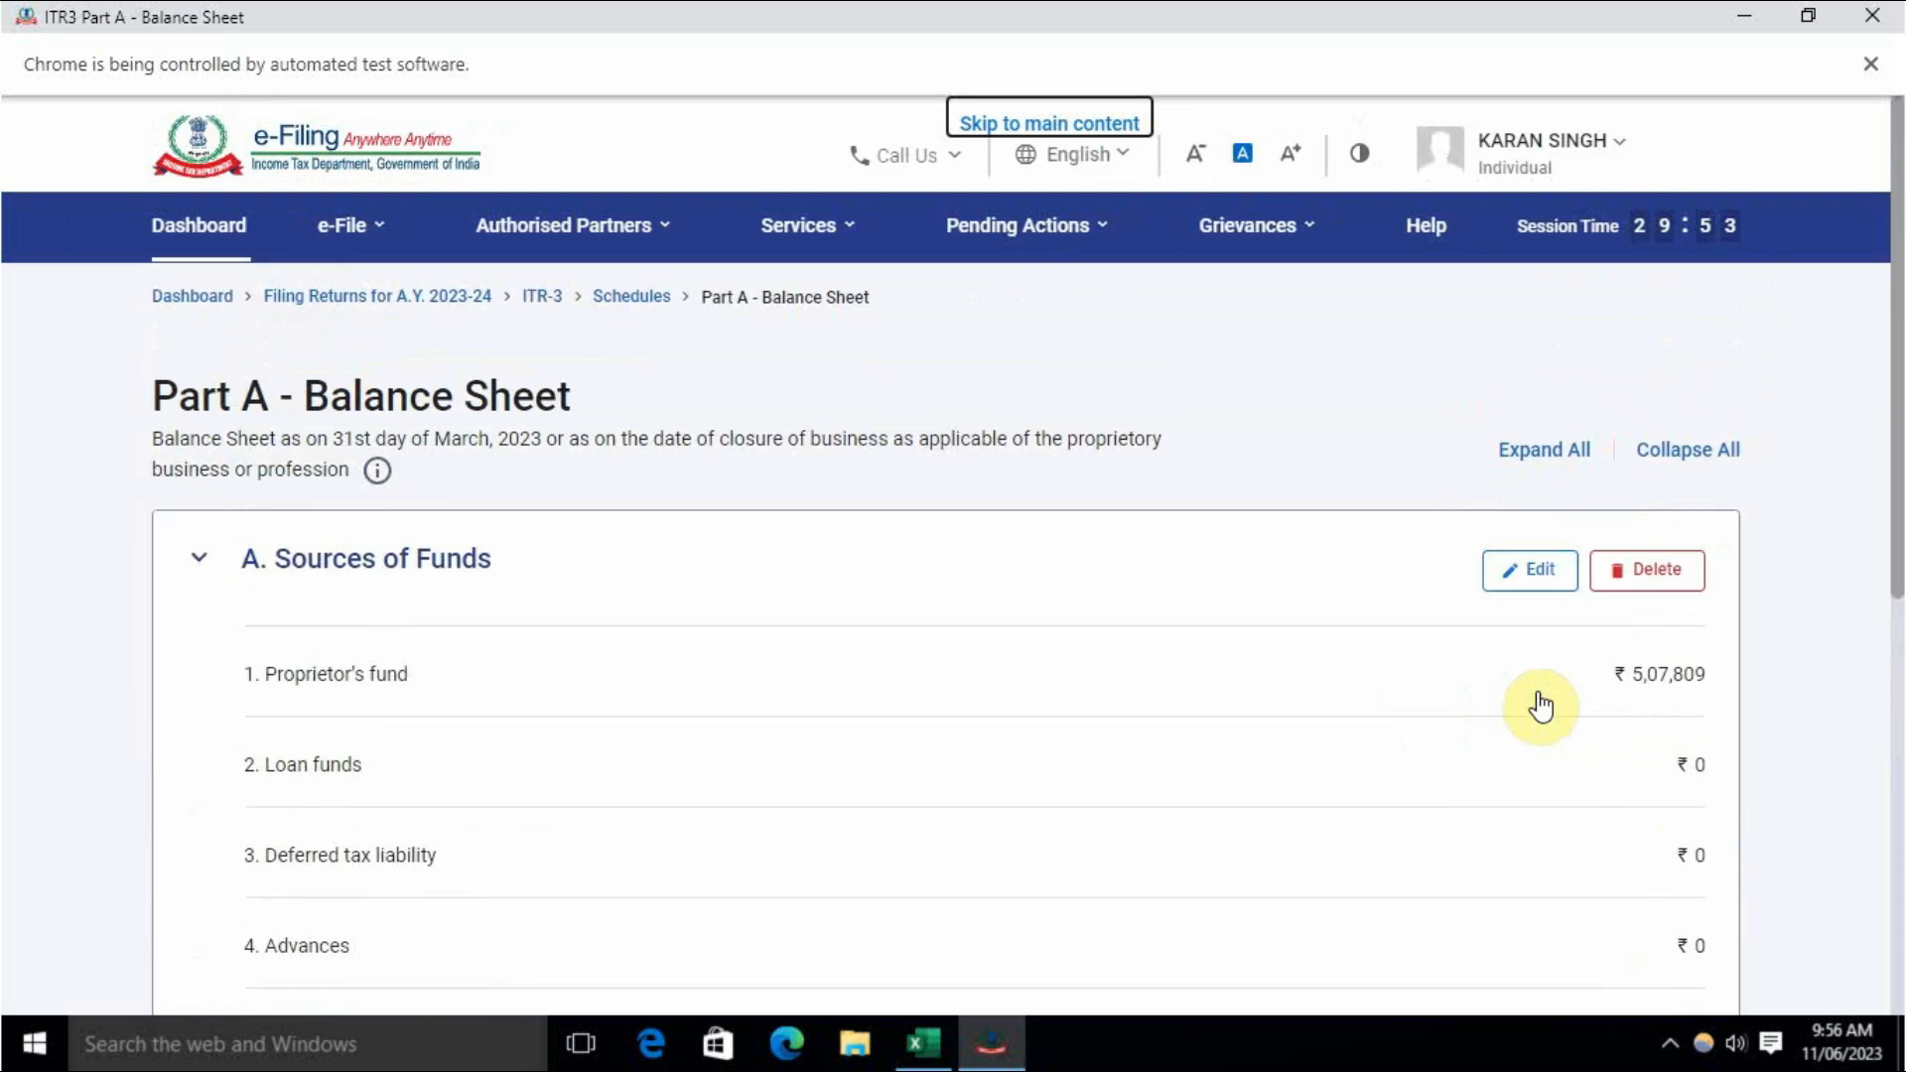
pyautogui.scroll(-5, 1542, 706)
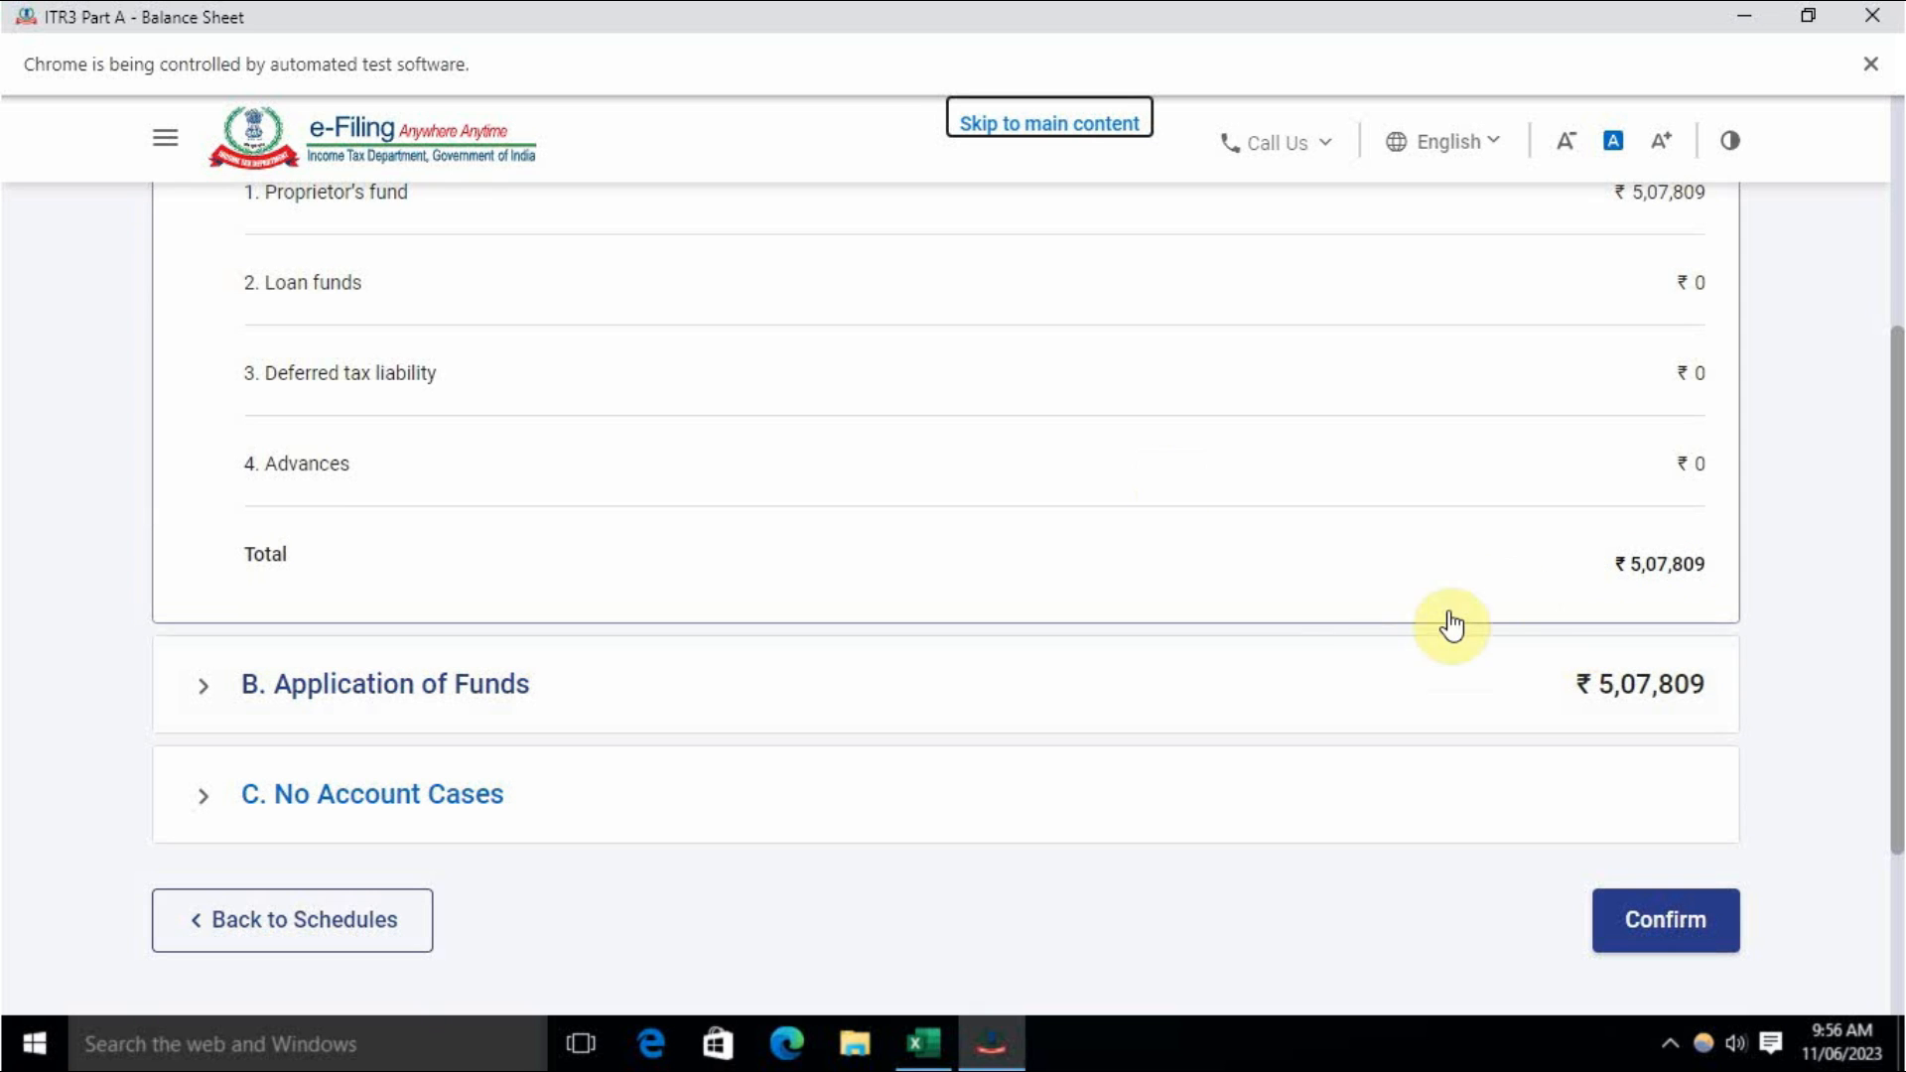
pyautogui.click(1712, 936)
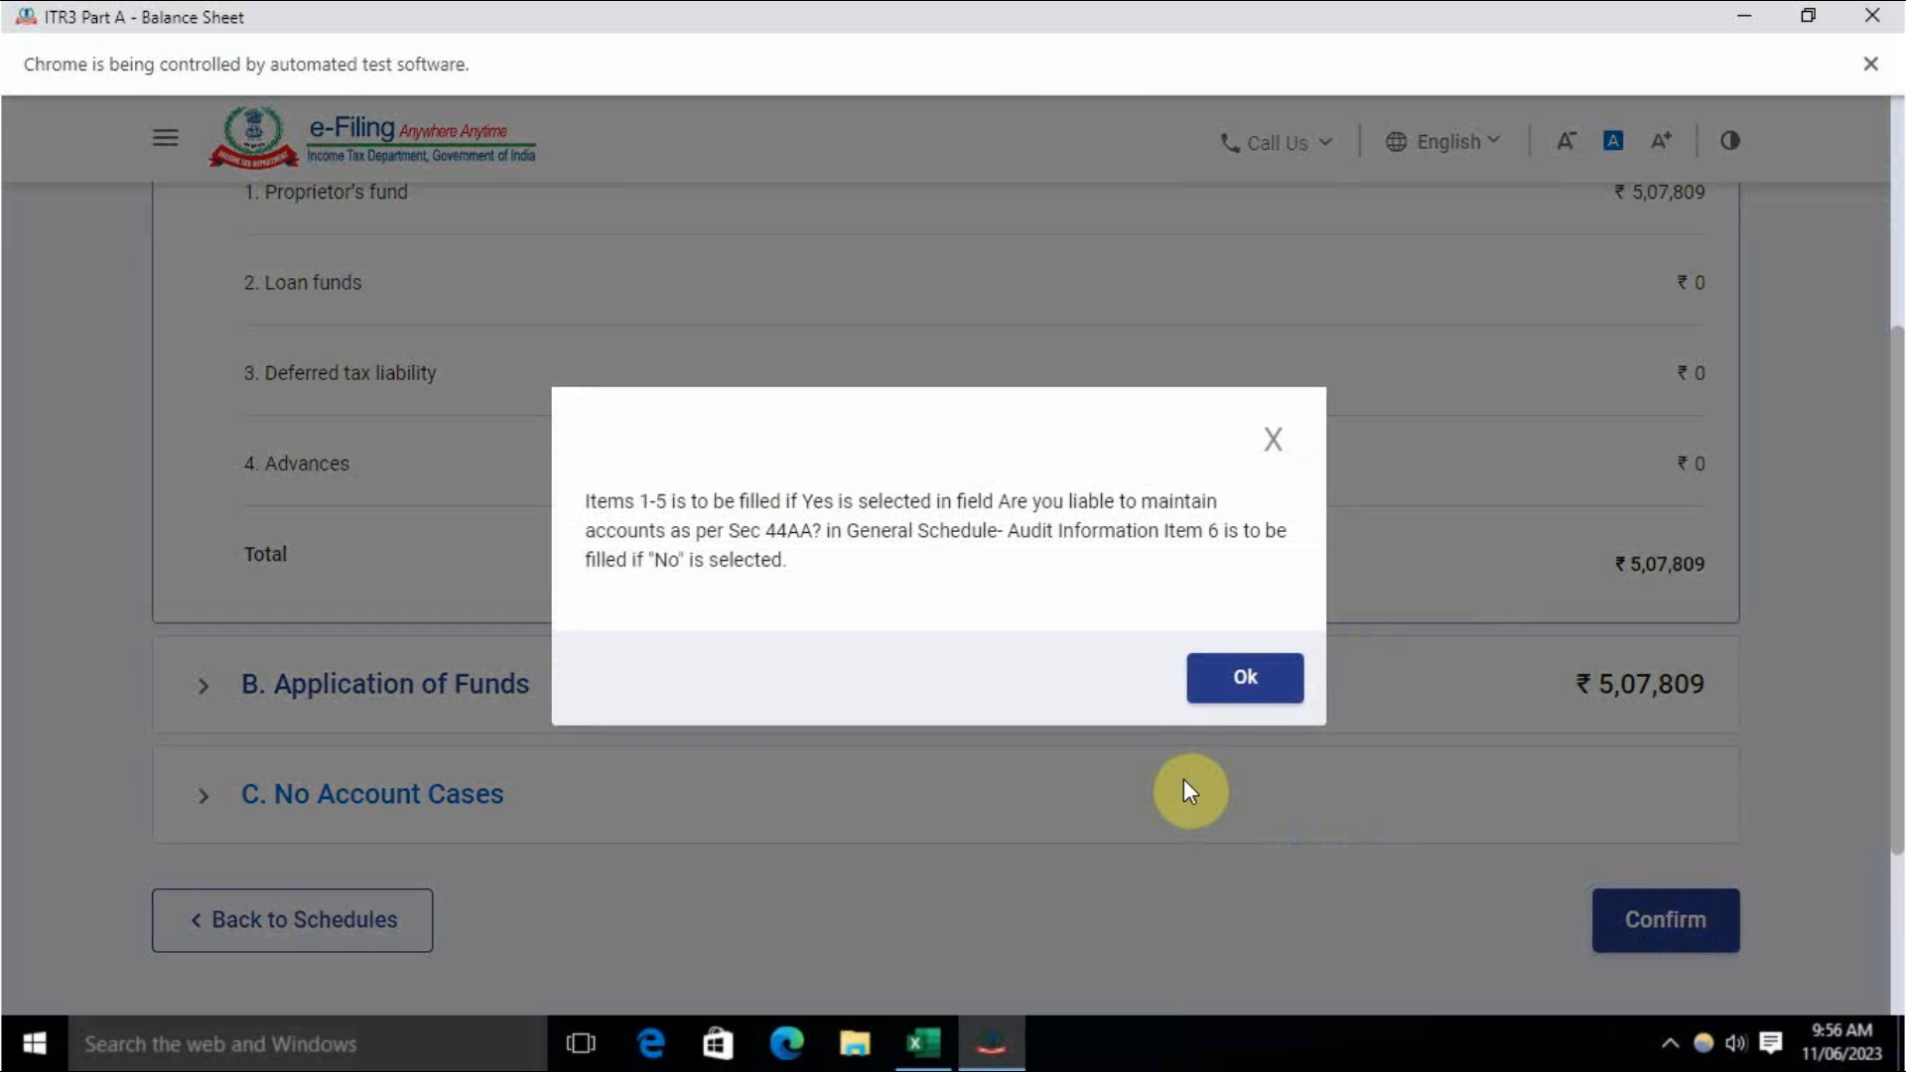
pyautogui.click(1223, 690)
# Step: Reopen the Part A - BS schedule, recheck that sources and application of funds agree, and confirm it again
pyautogui.scroll(-5, 1216, 667)
pyautogui.scroll(3, 1200, 668)
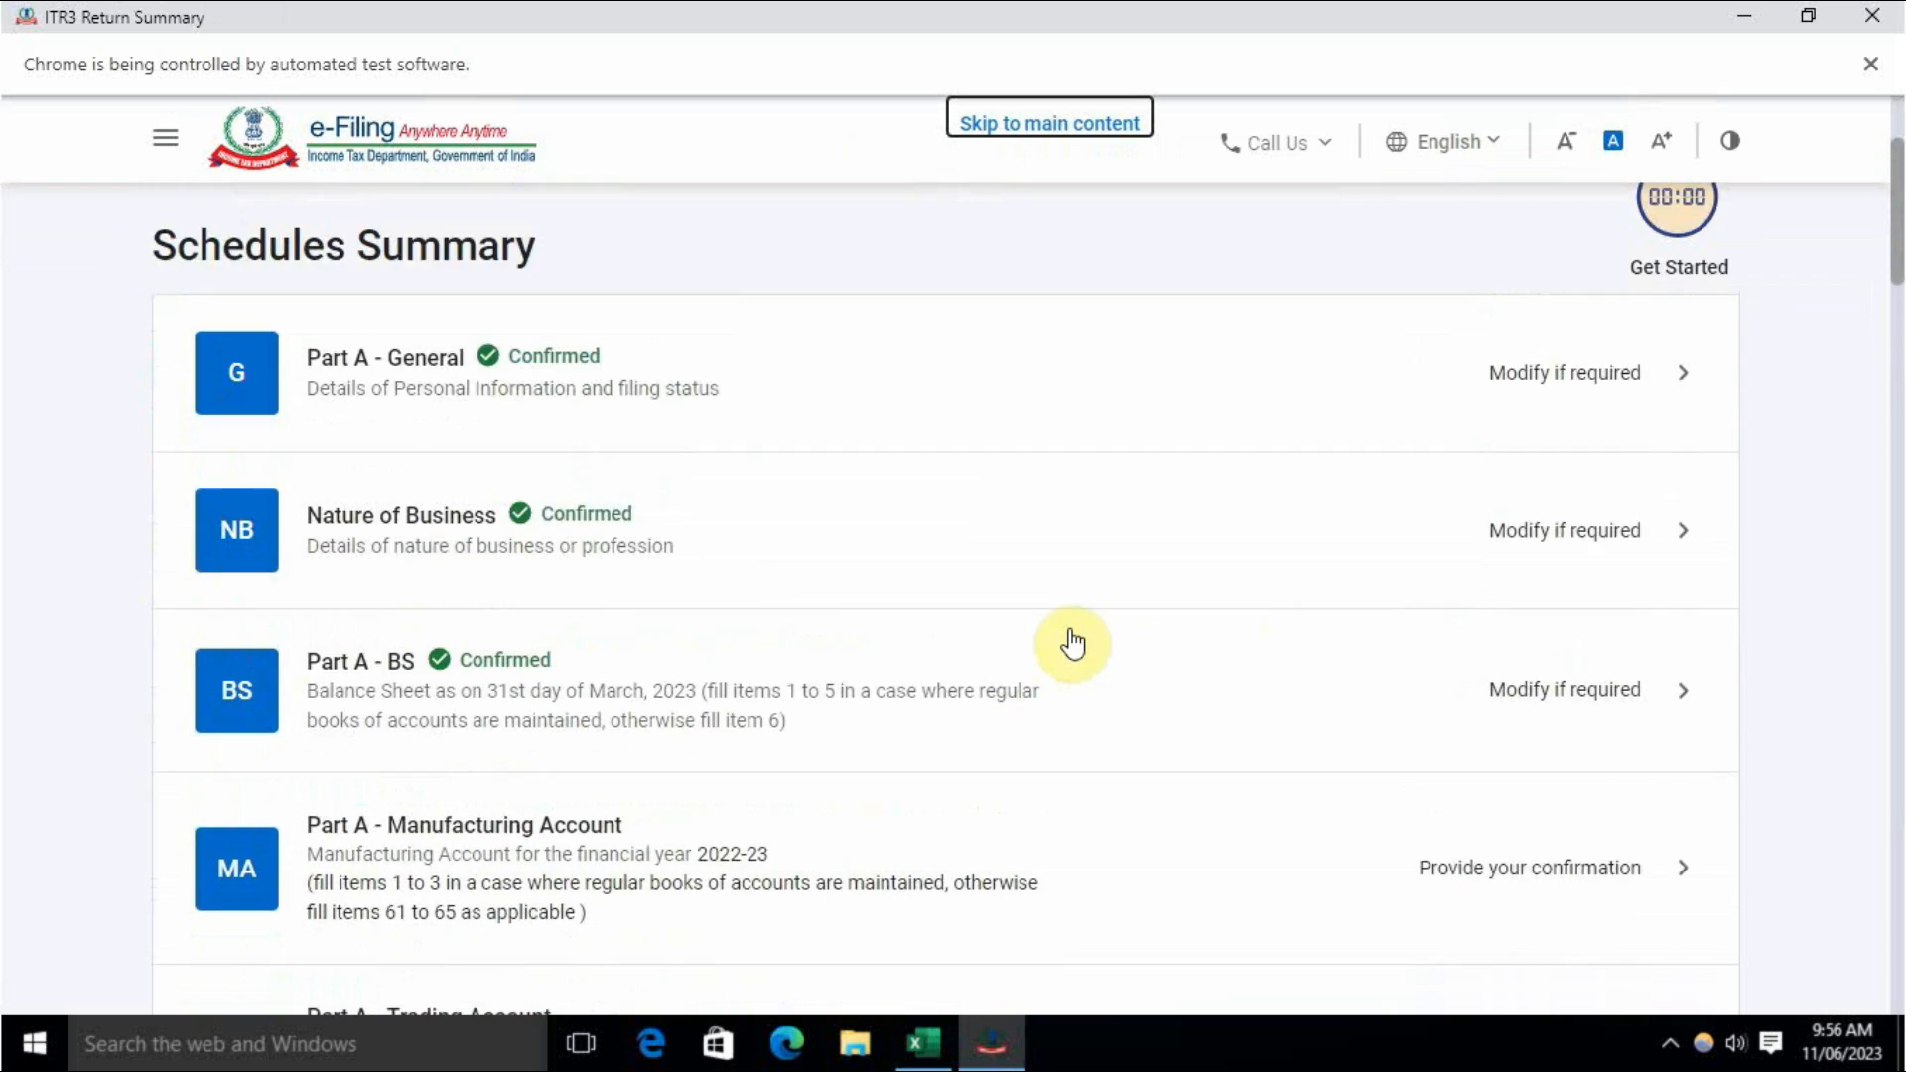
pyautogui.click(1072, 742)
pyautogui.scroll(-6, 1069, 715)
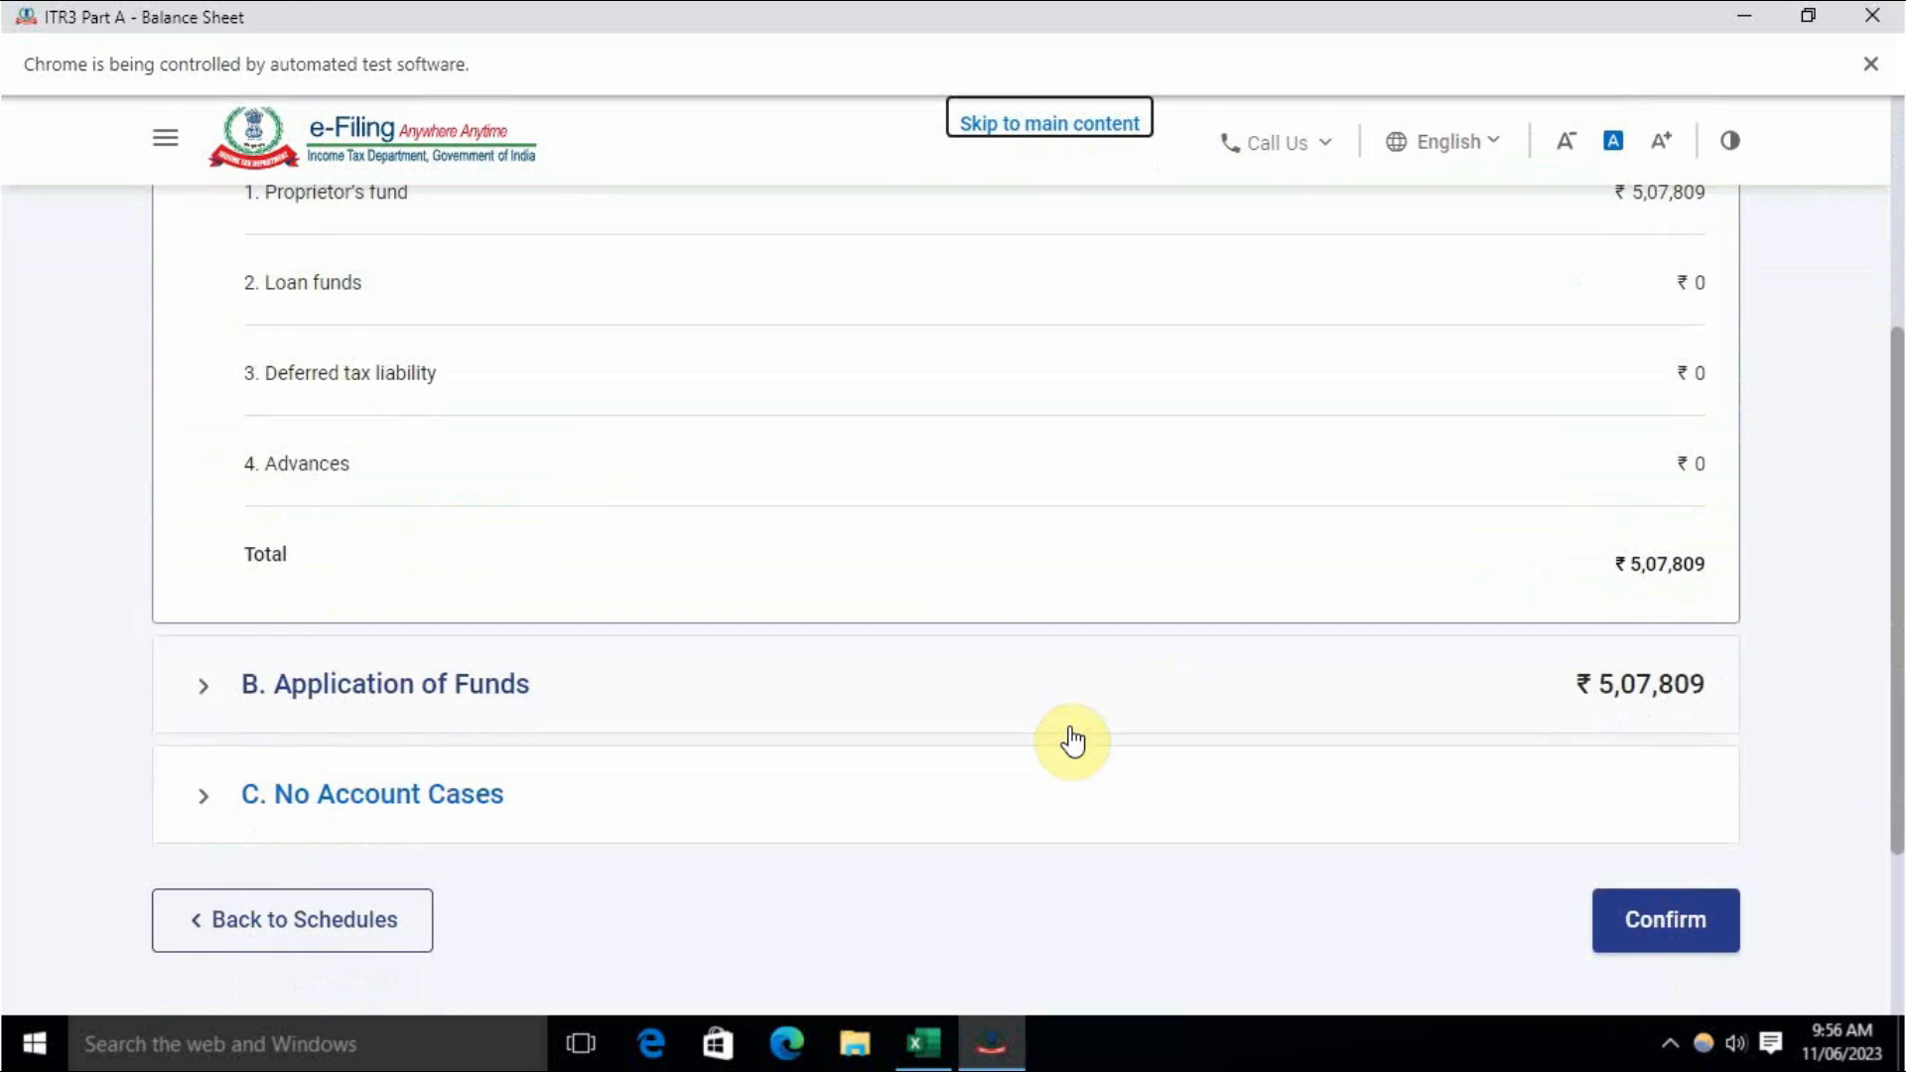
pyautogui.scroll(3, 1069, 710)
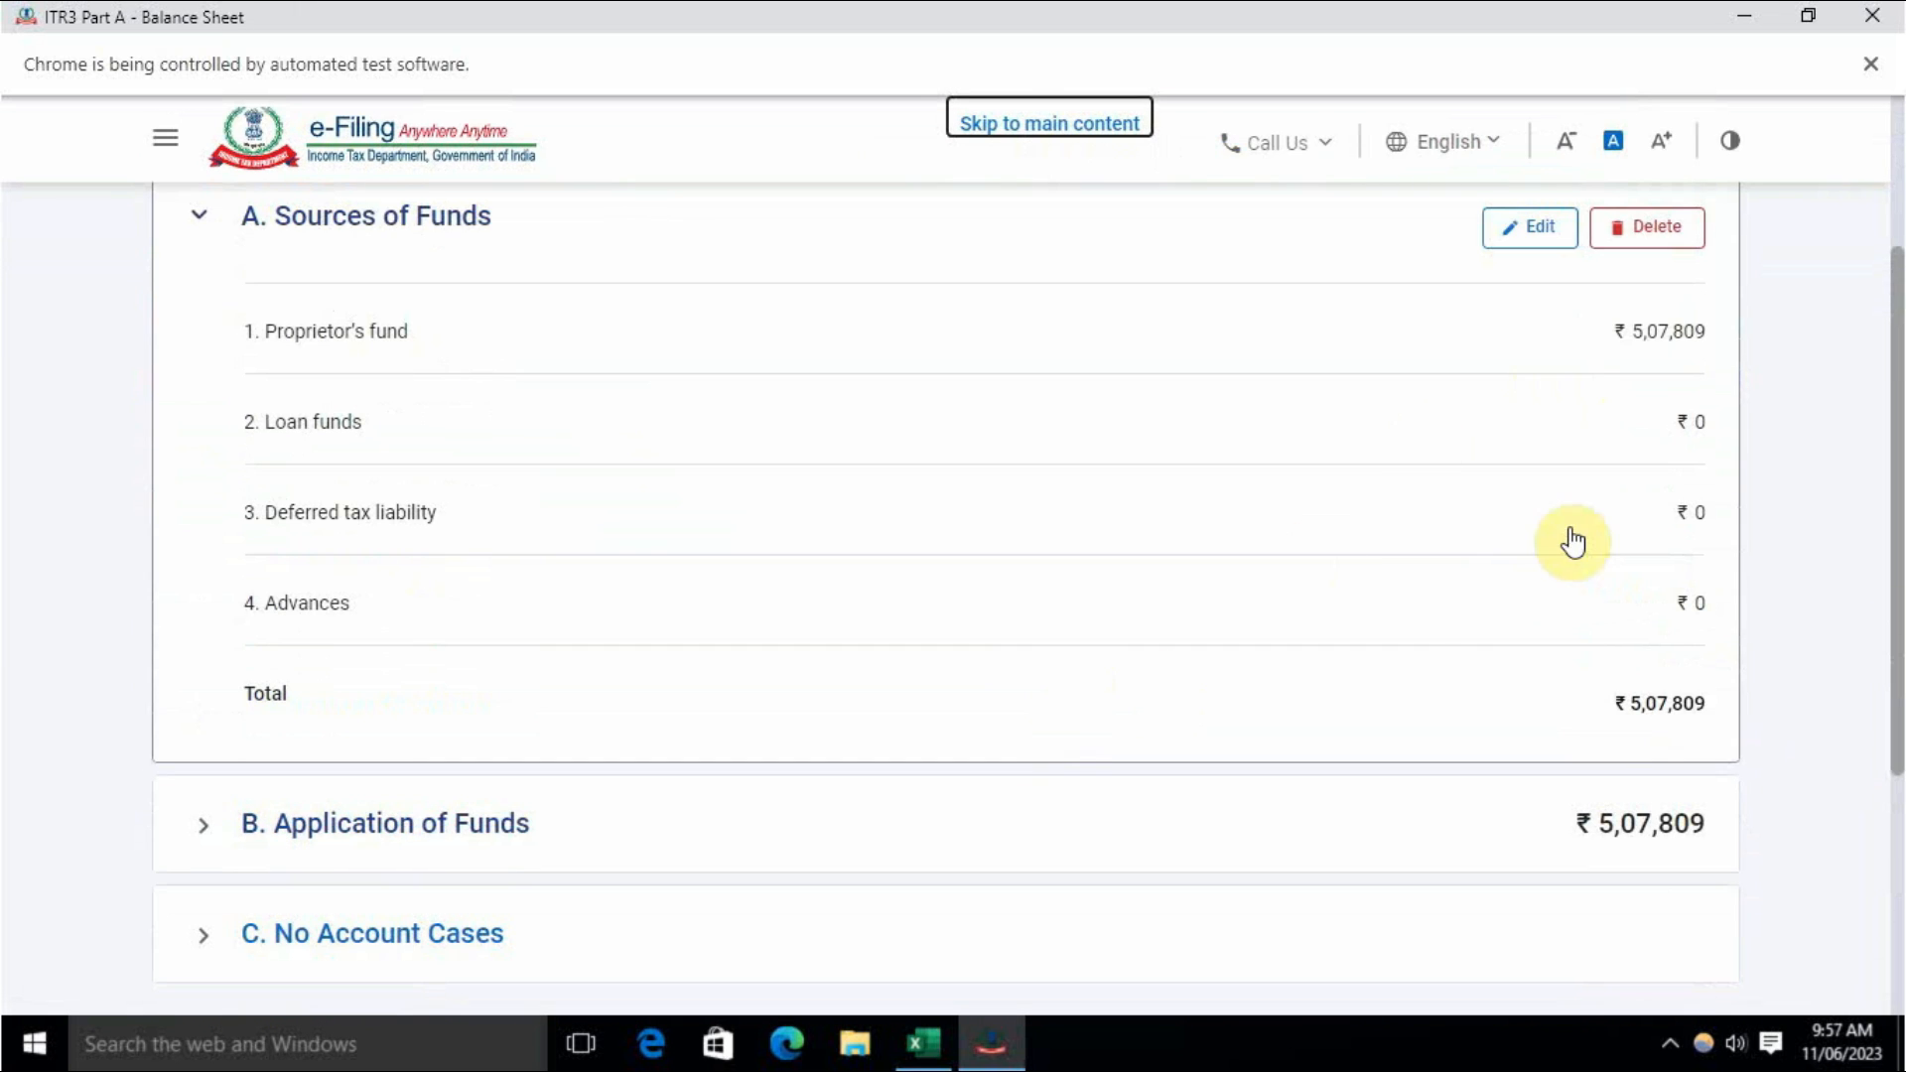
pyautogui.scroll(2, 1446, 635)
pyautogui.scroll(-4, 1446, 647)
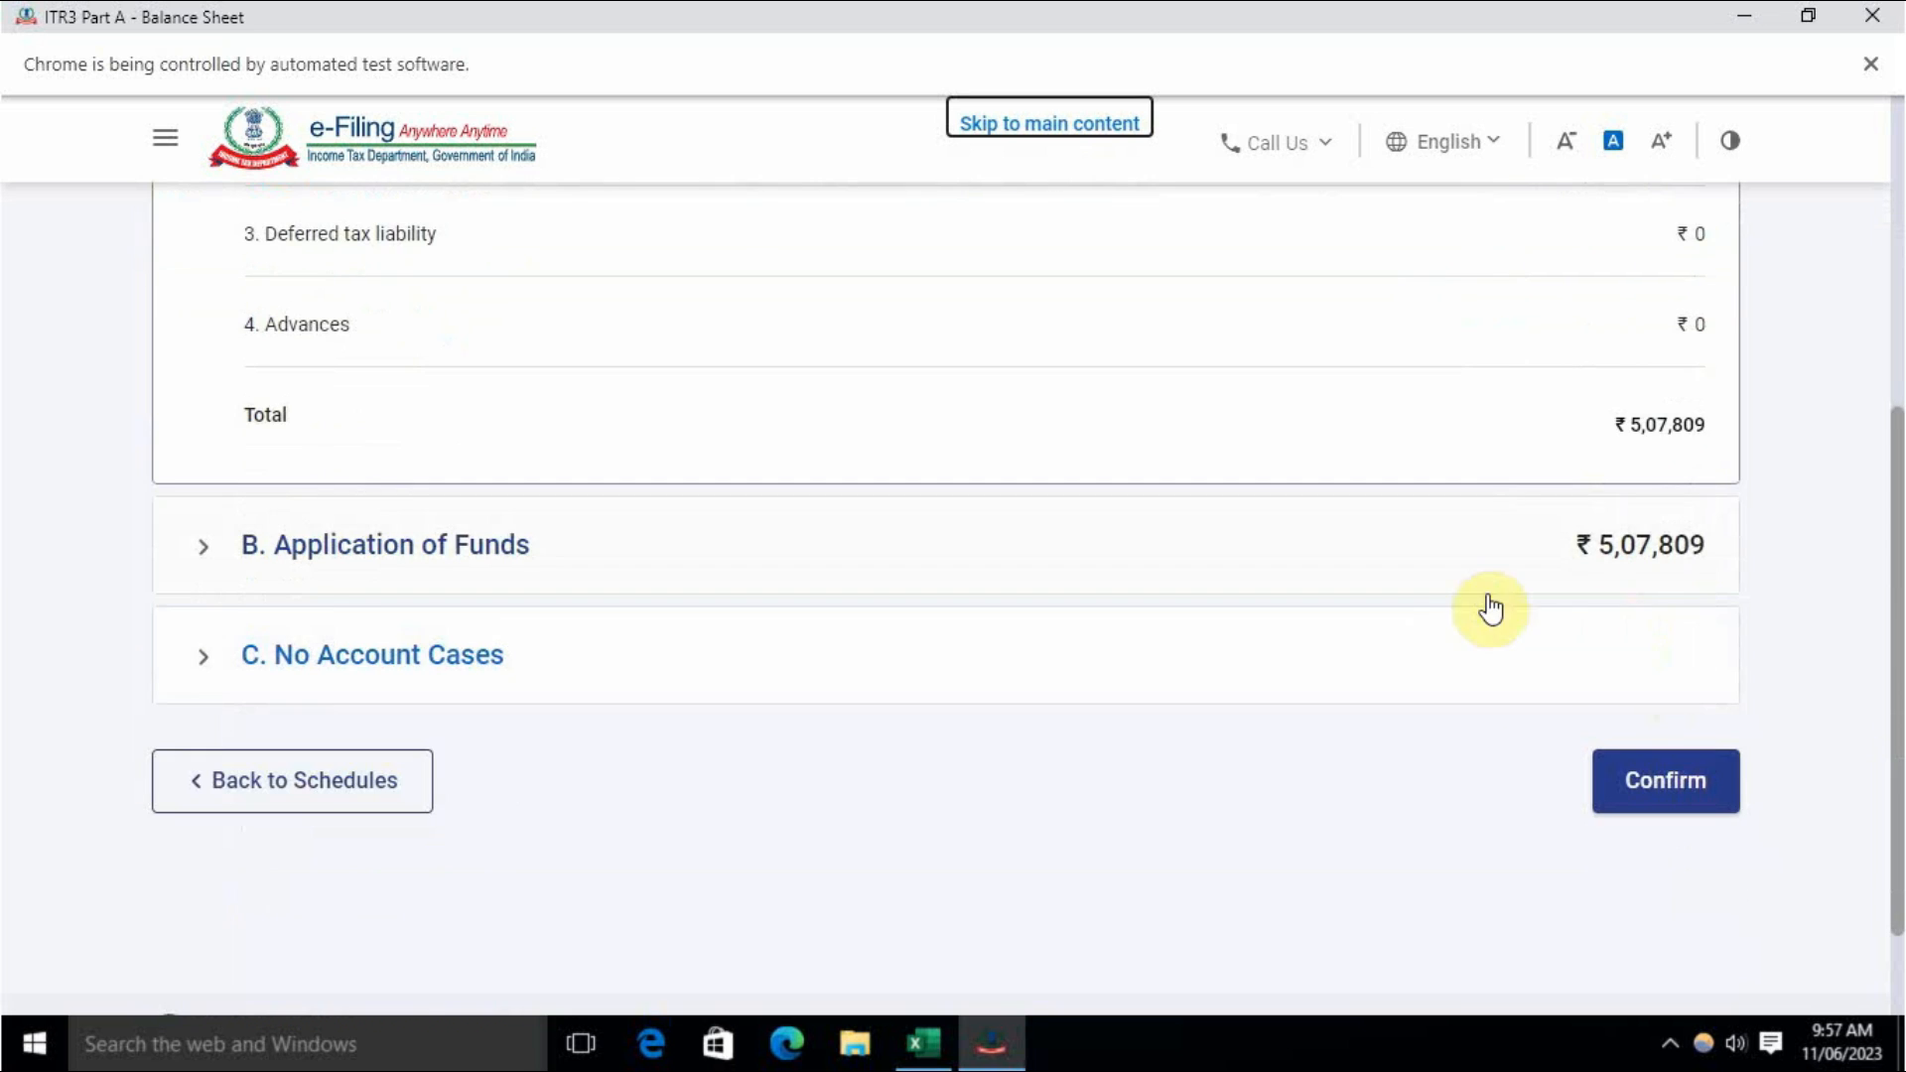
pyautogui.click(1667, 782)
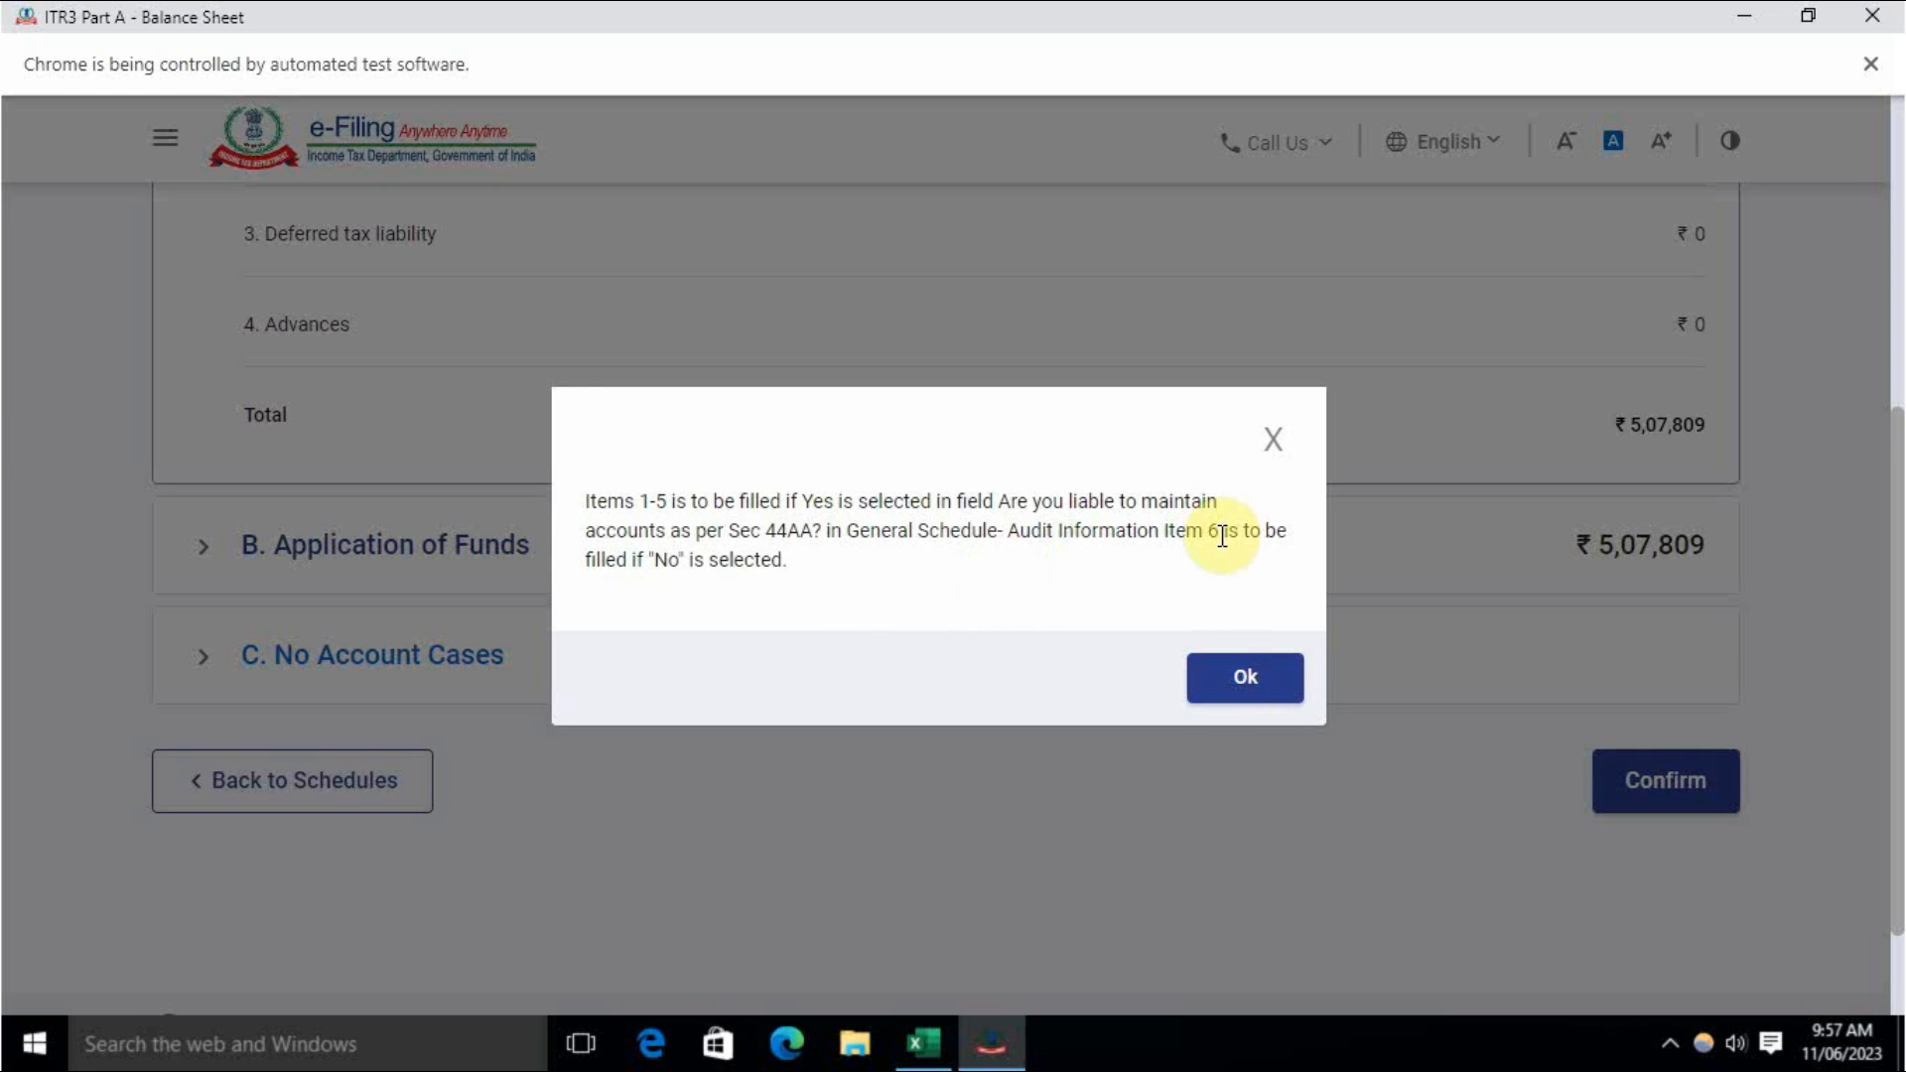
pyautogui.click(1246, 679)
# Step: Open the Part A - Manufacturing Account schedule and confirm it without entering any amounts
pyautogui.scroll(-1, 1265, 695)
pyautogui.scroll(-10, 1450, 697)
pyautogui.click(1604, 723)
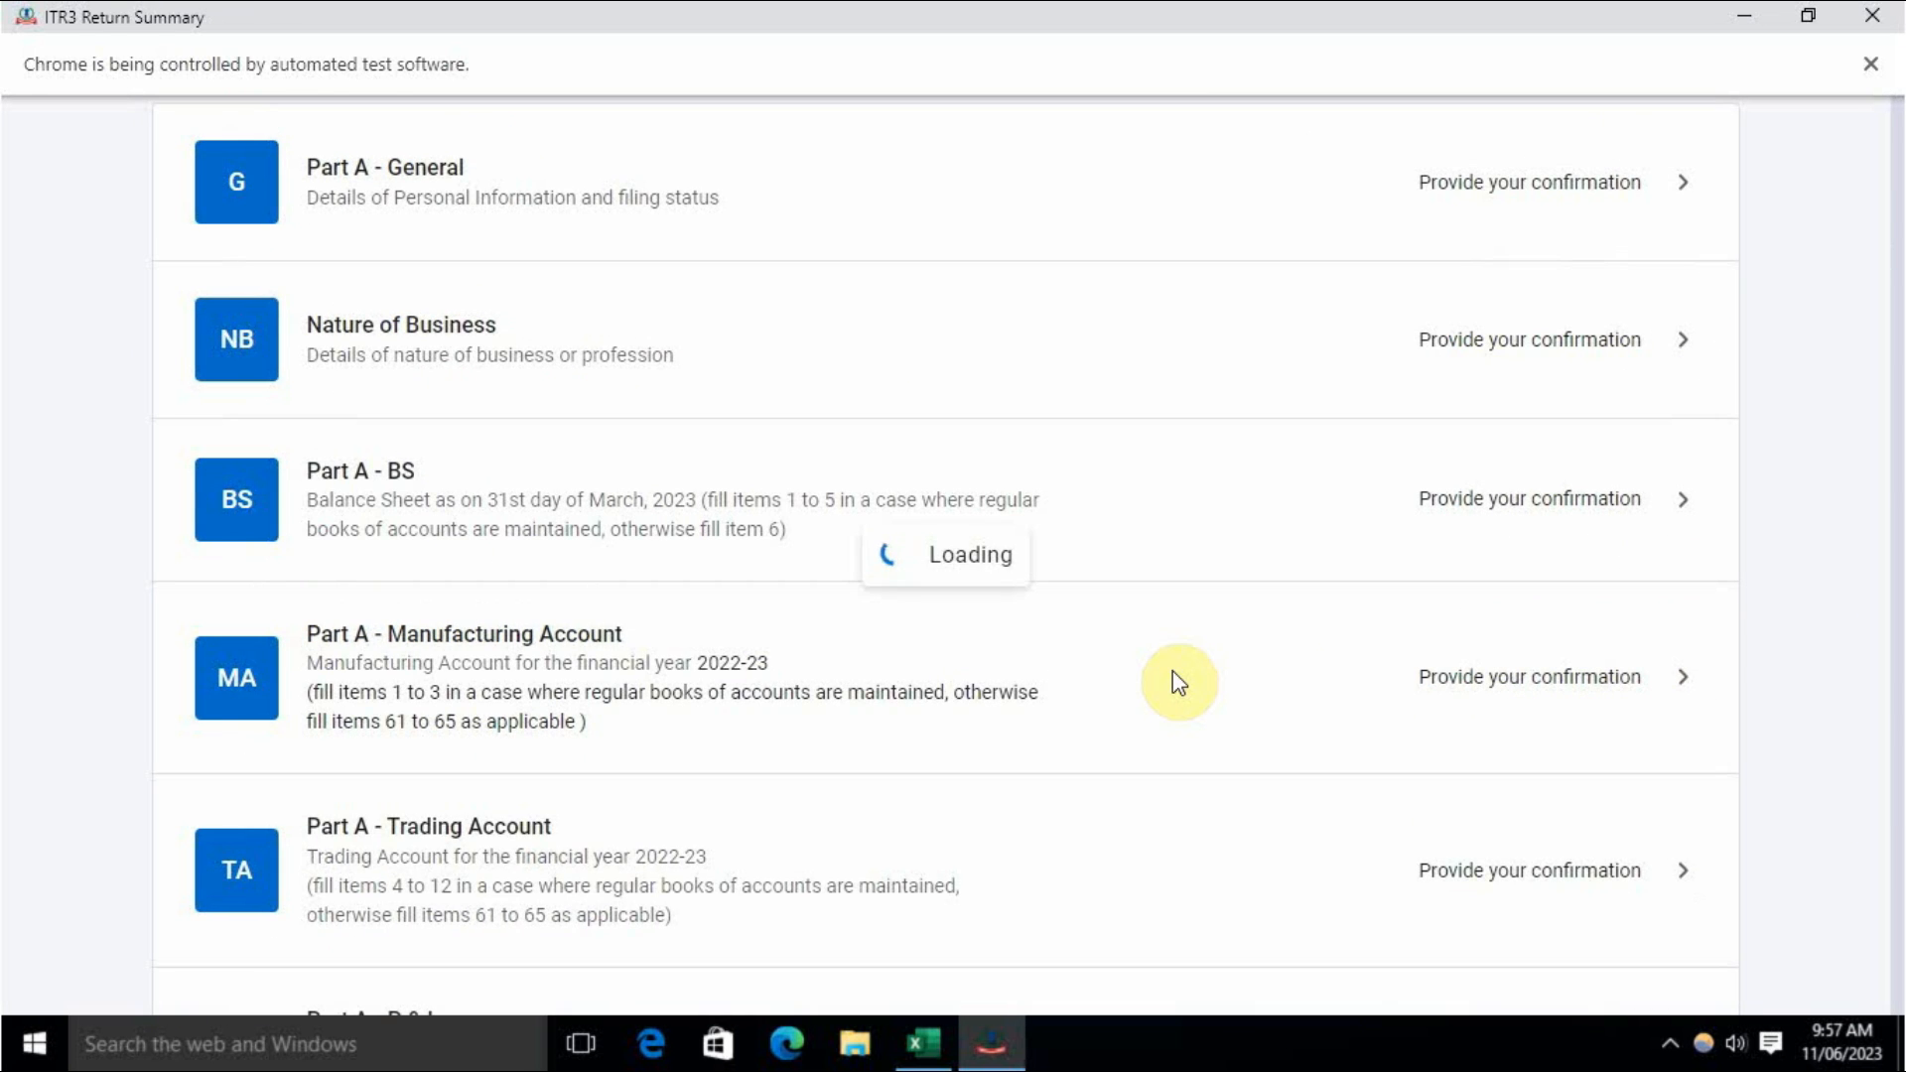
pyautogui.scroll(-4, 893, 728)
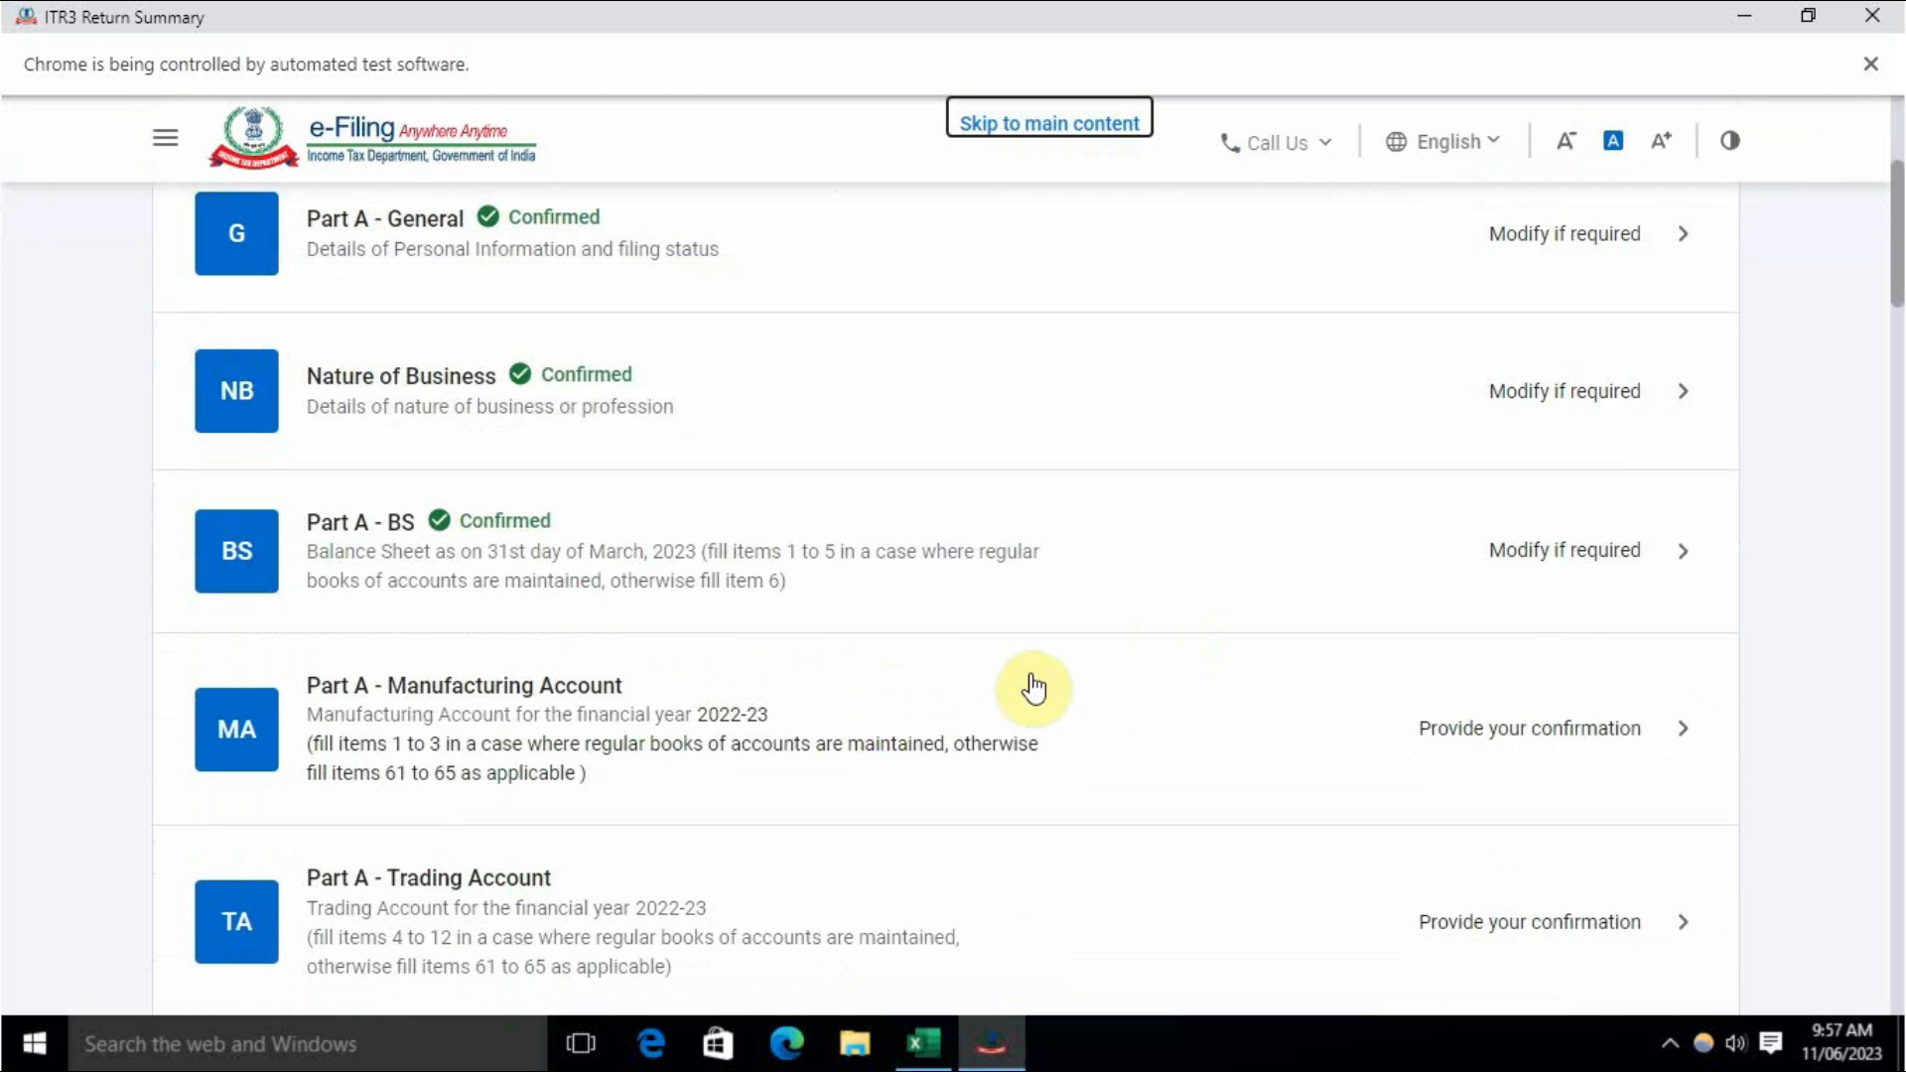
pyautogui.scroll(-1, 1033, 634)
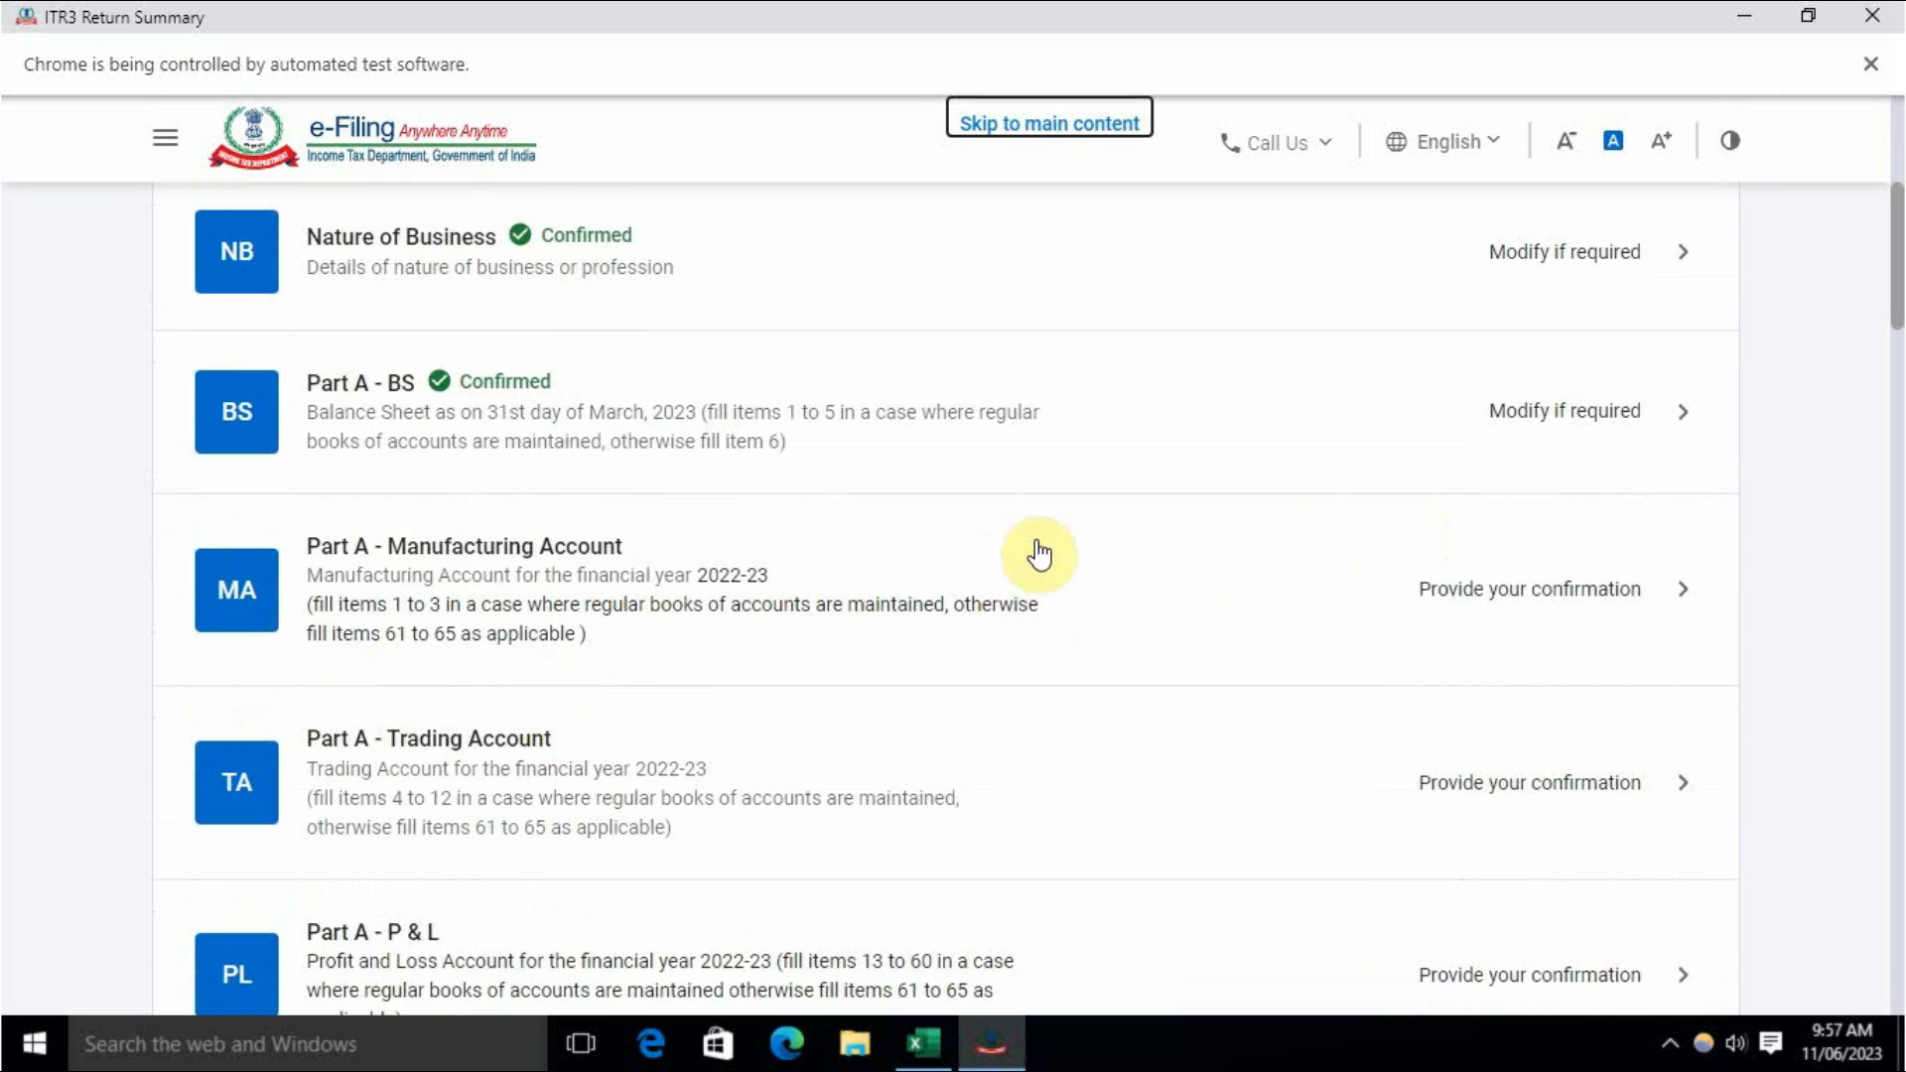
pyautogui.click(1450, 592)
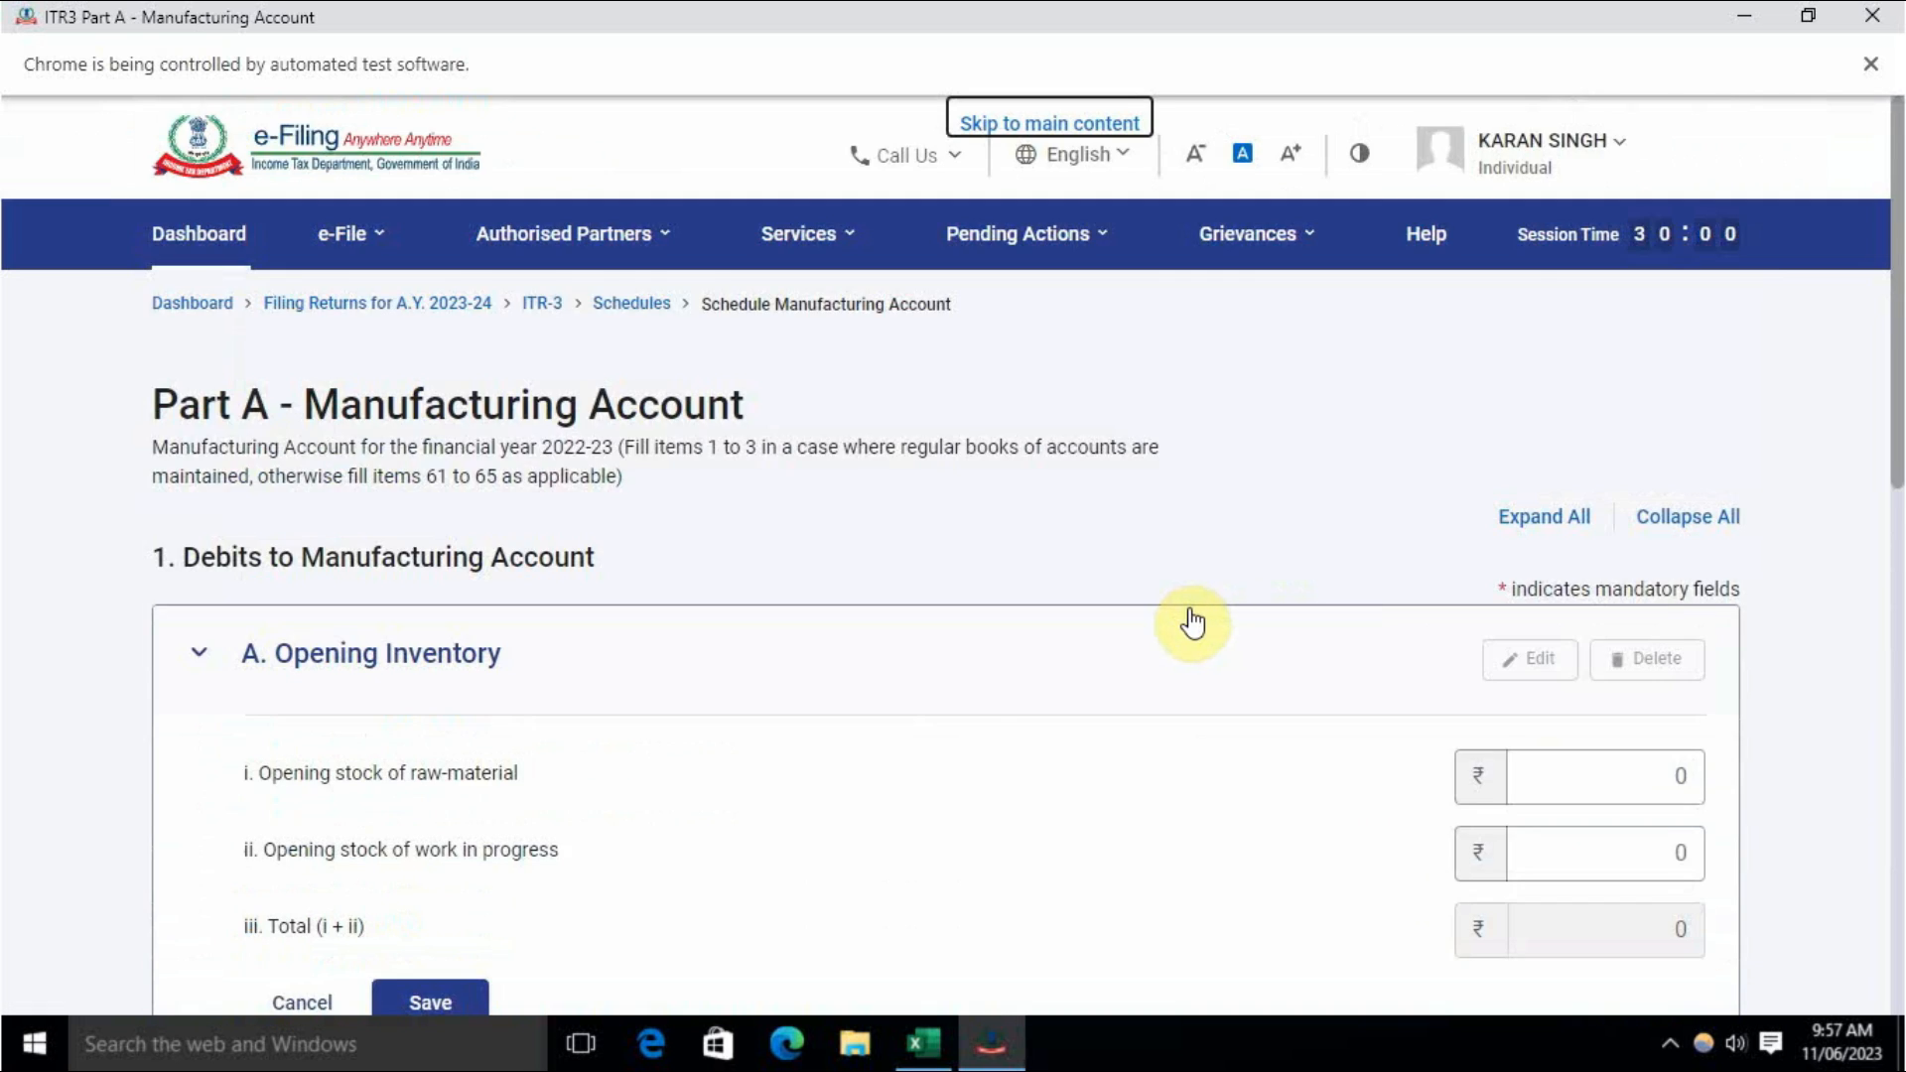
pyautogui.scroll(-5, 1201, 636)
pyautogui.click(1628, 649)
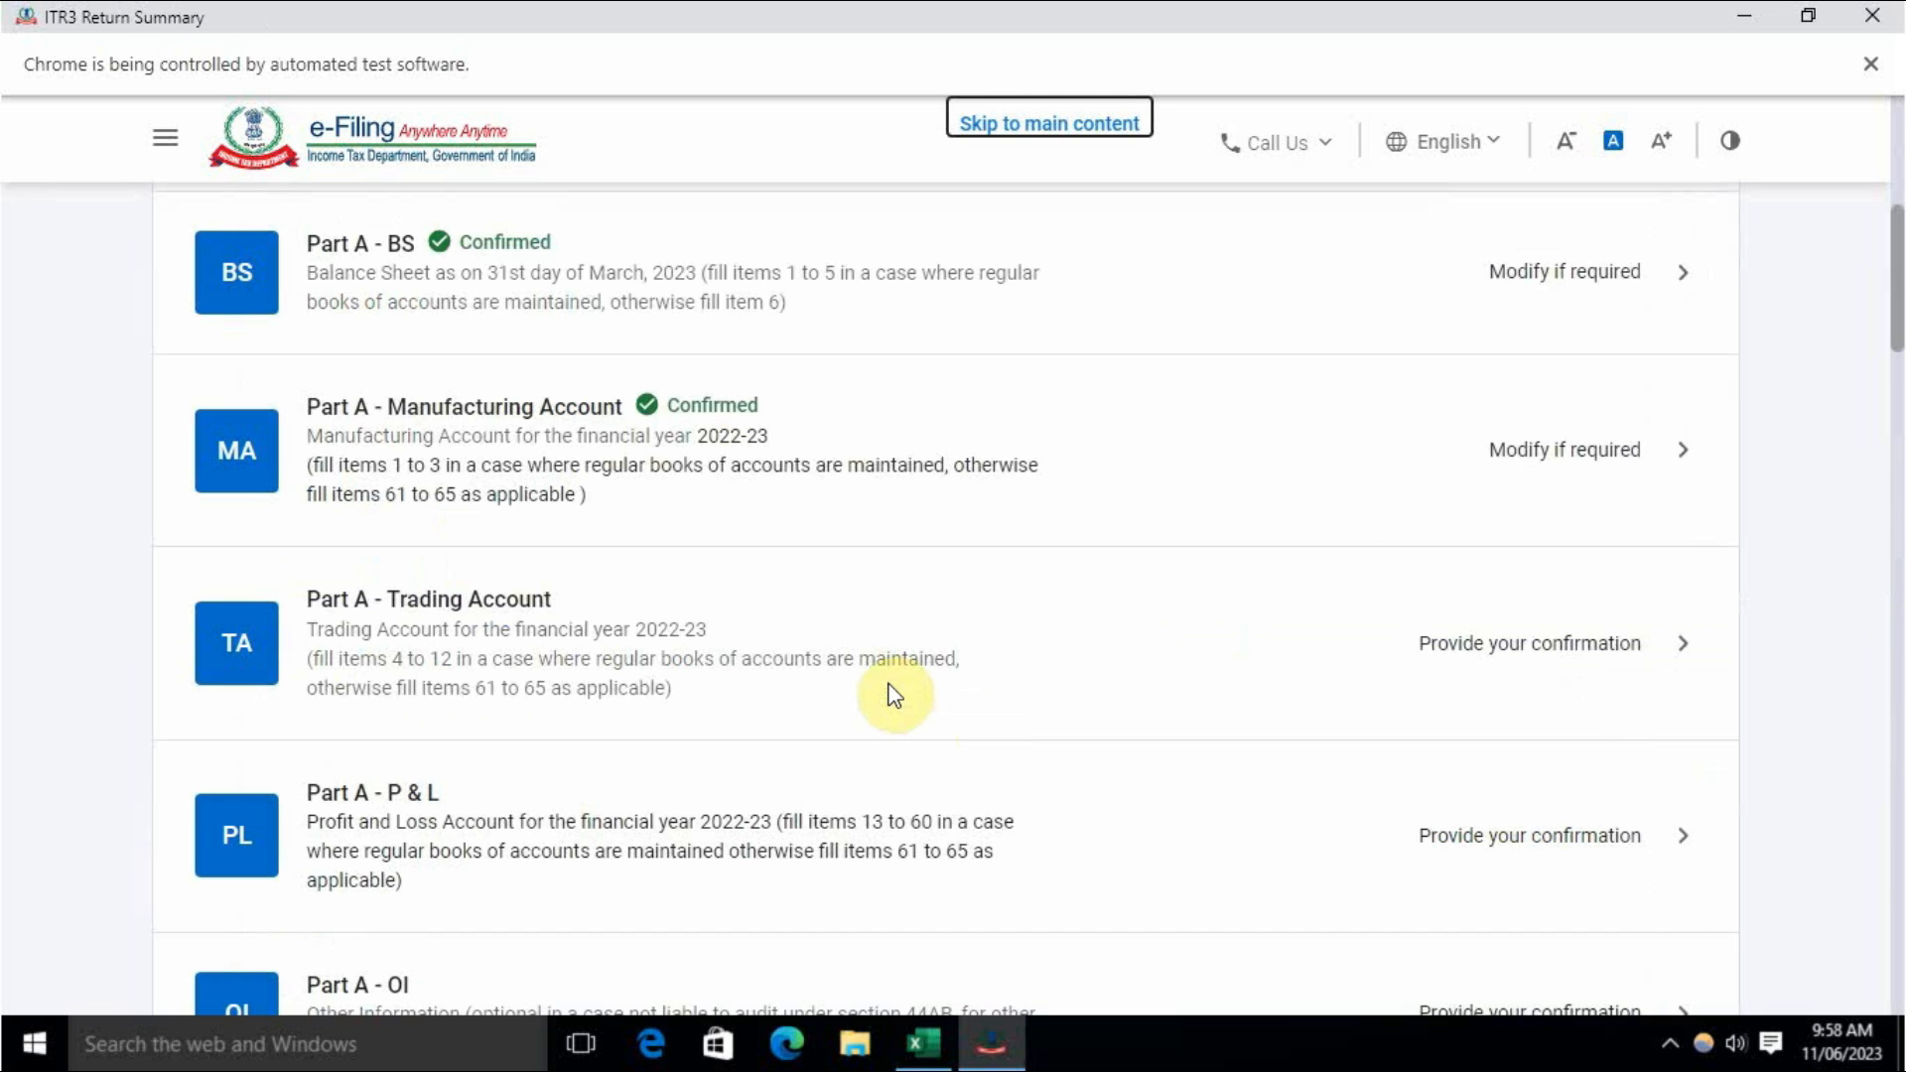
# Step: Open the Part A - Trading Account schedule and expand item 12, Gross Profit / Loss, for the intraday turnover and income fields
pyautogui.click(1546, 653)
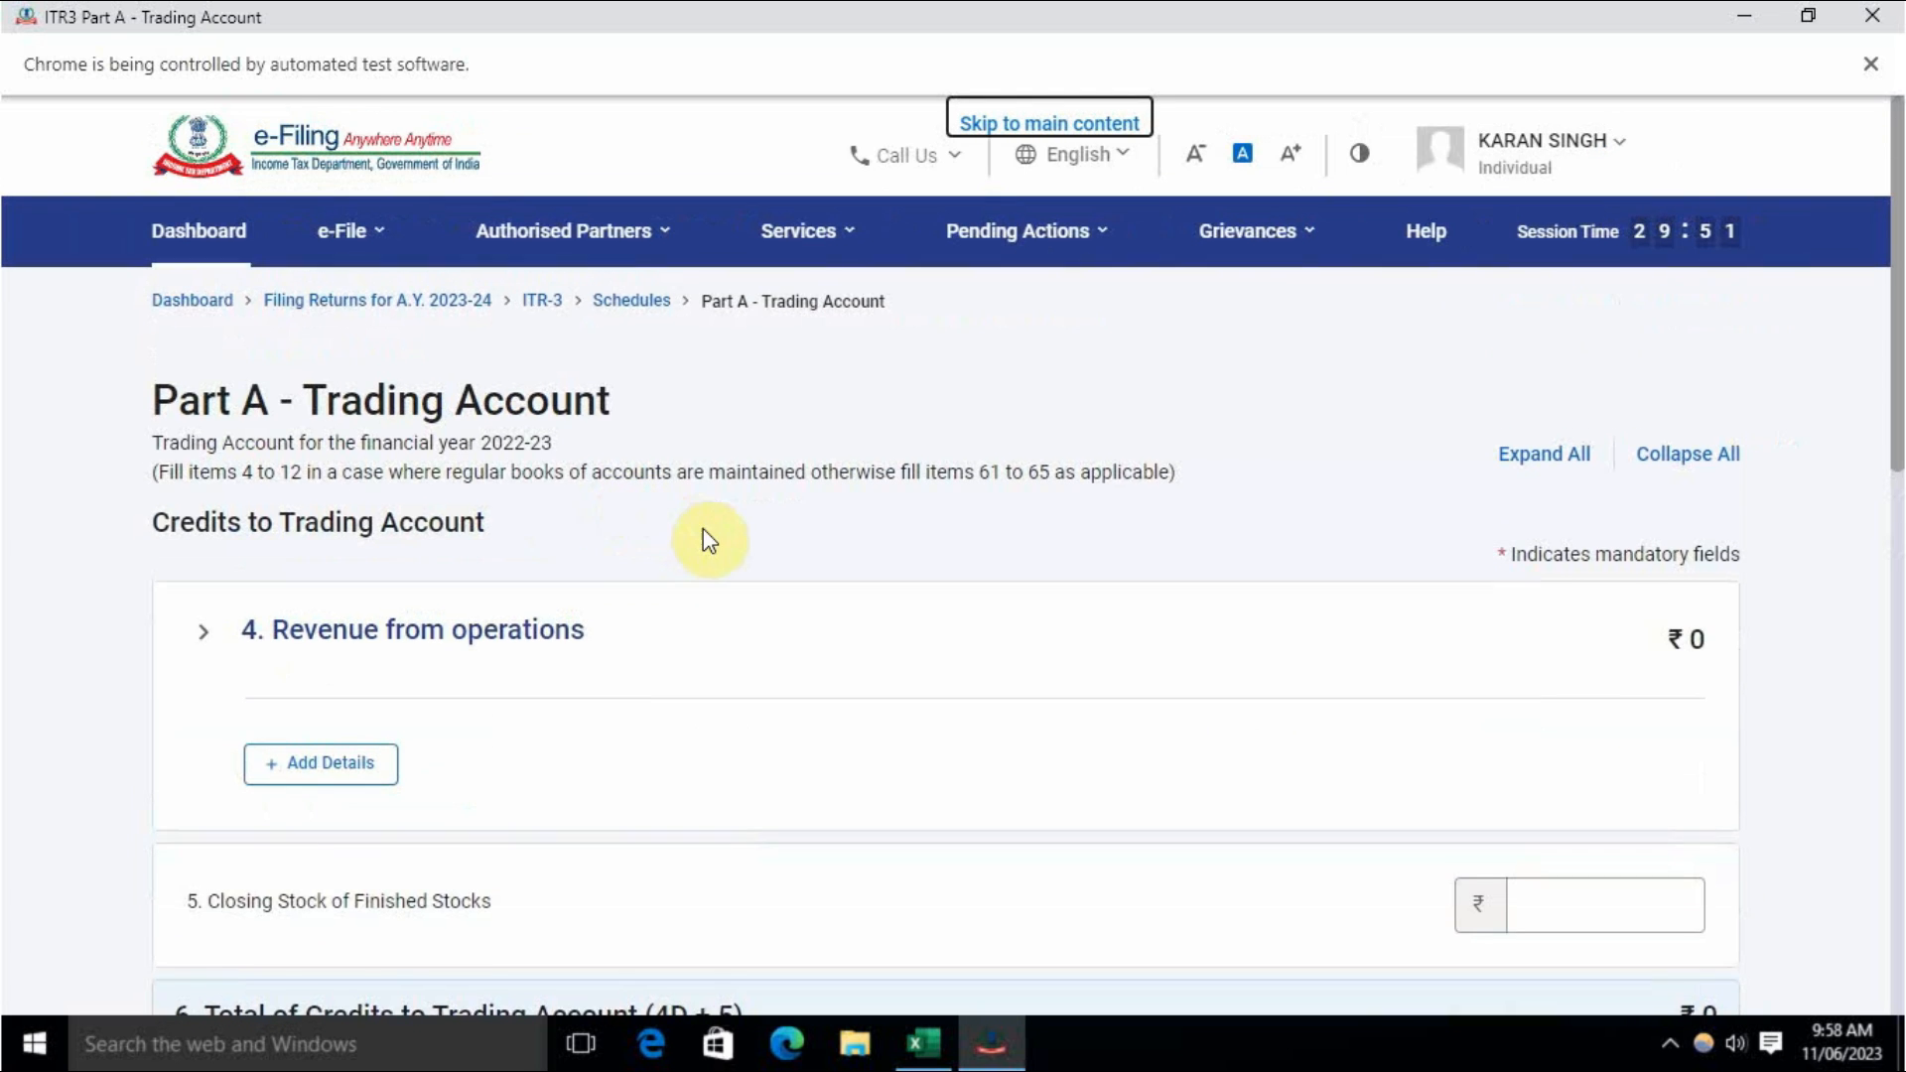
pyautogui.scroll(-10, 923, 714)
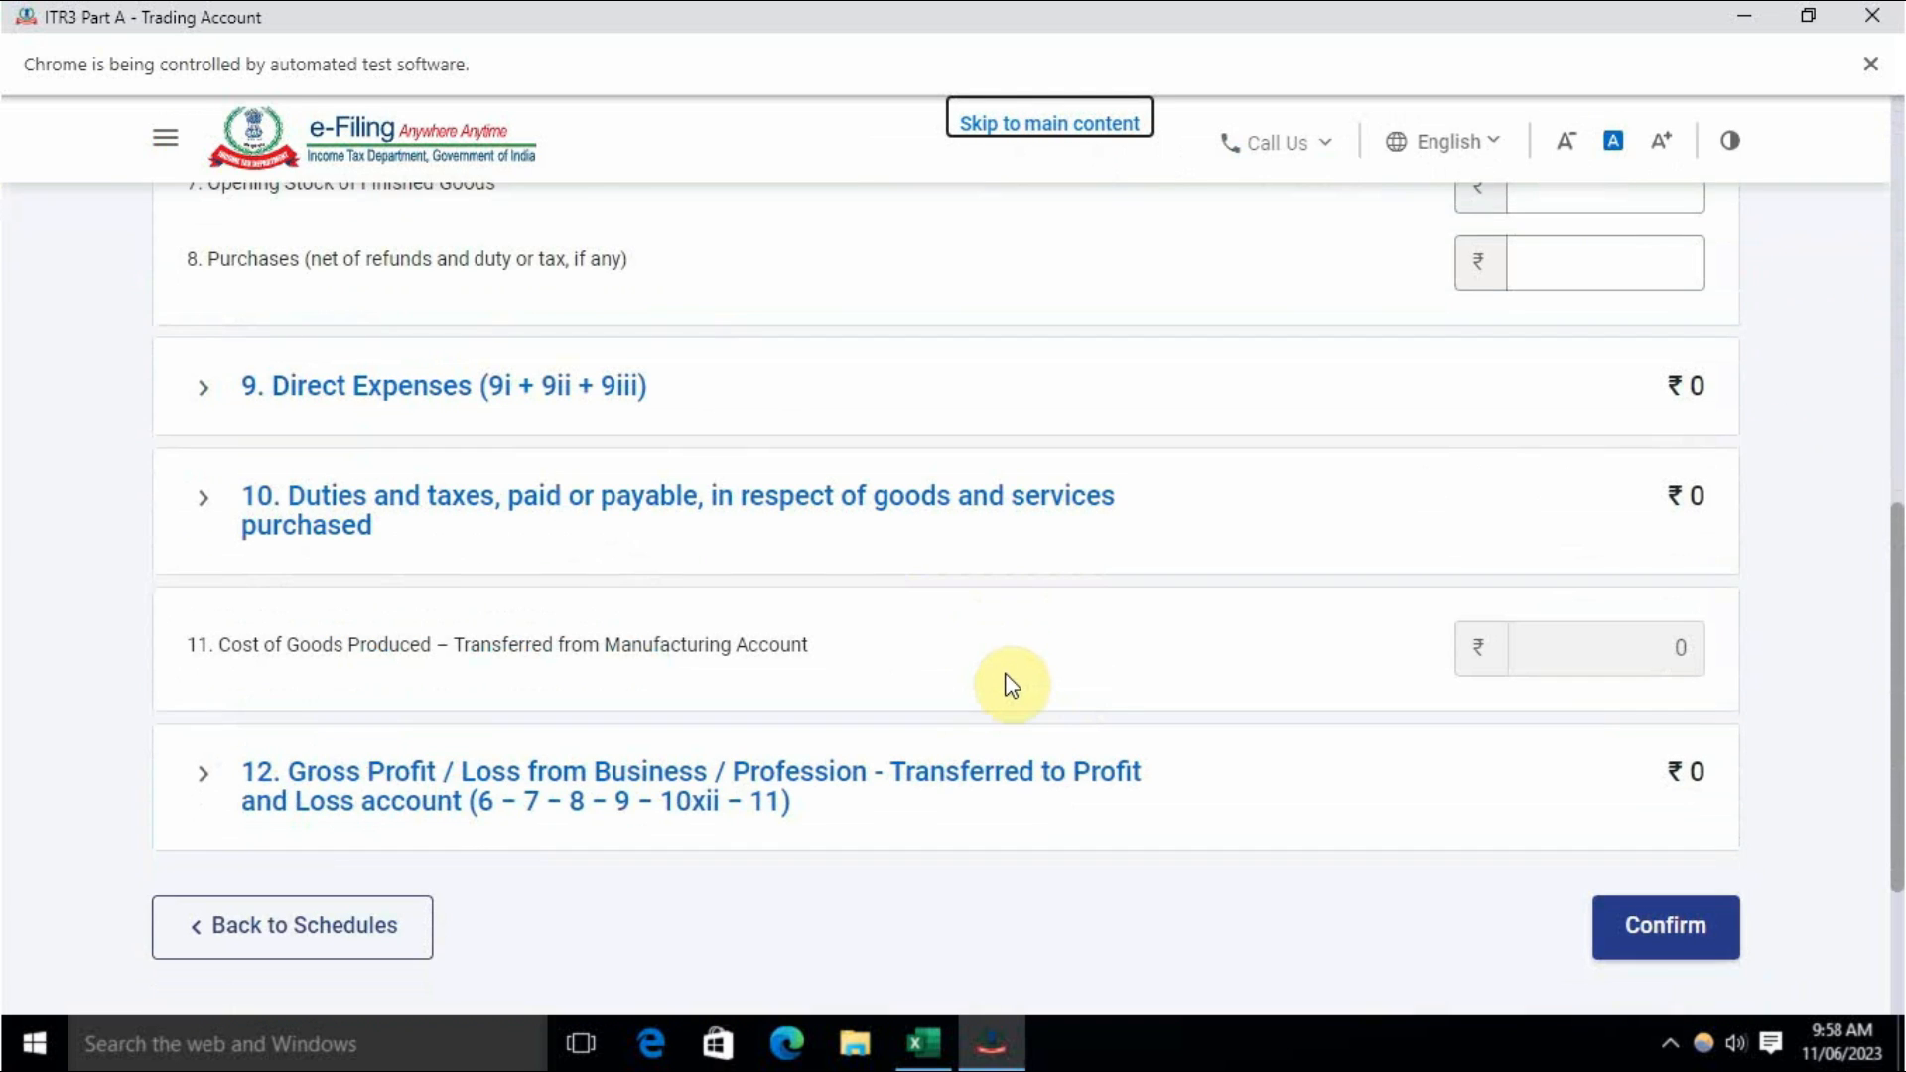
pyautogui.scroll(-3, 1010, 685)
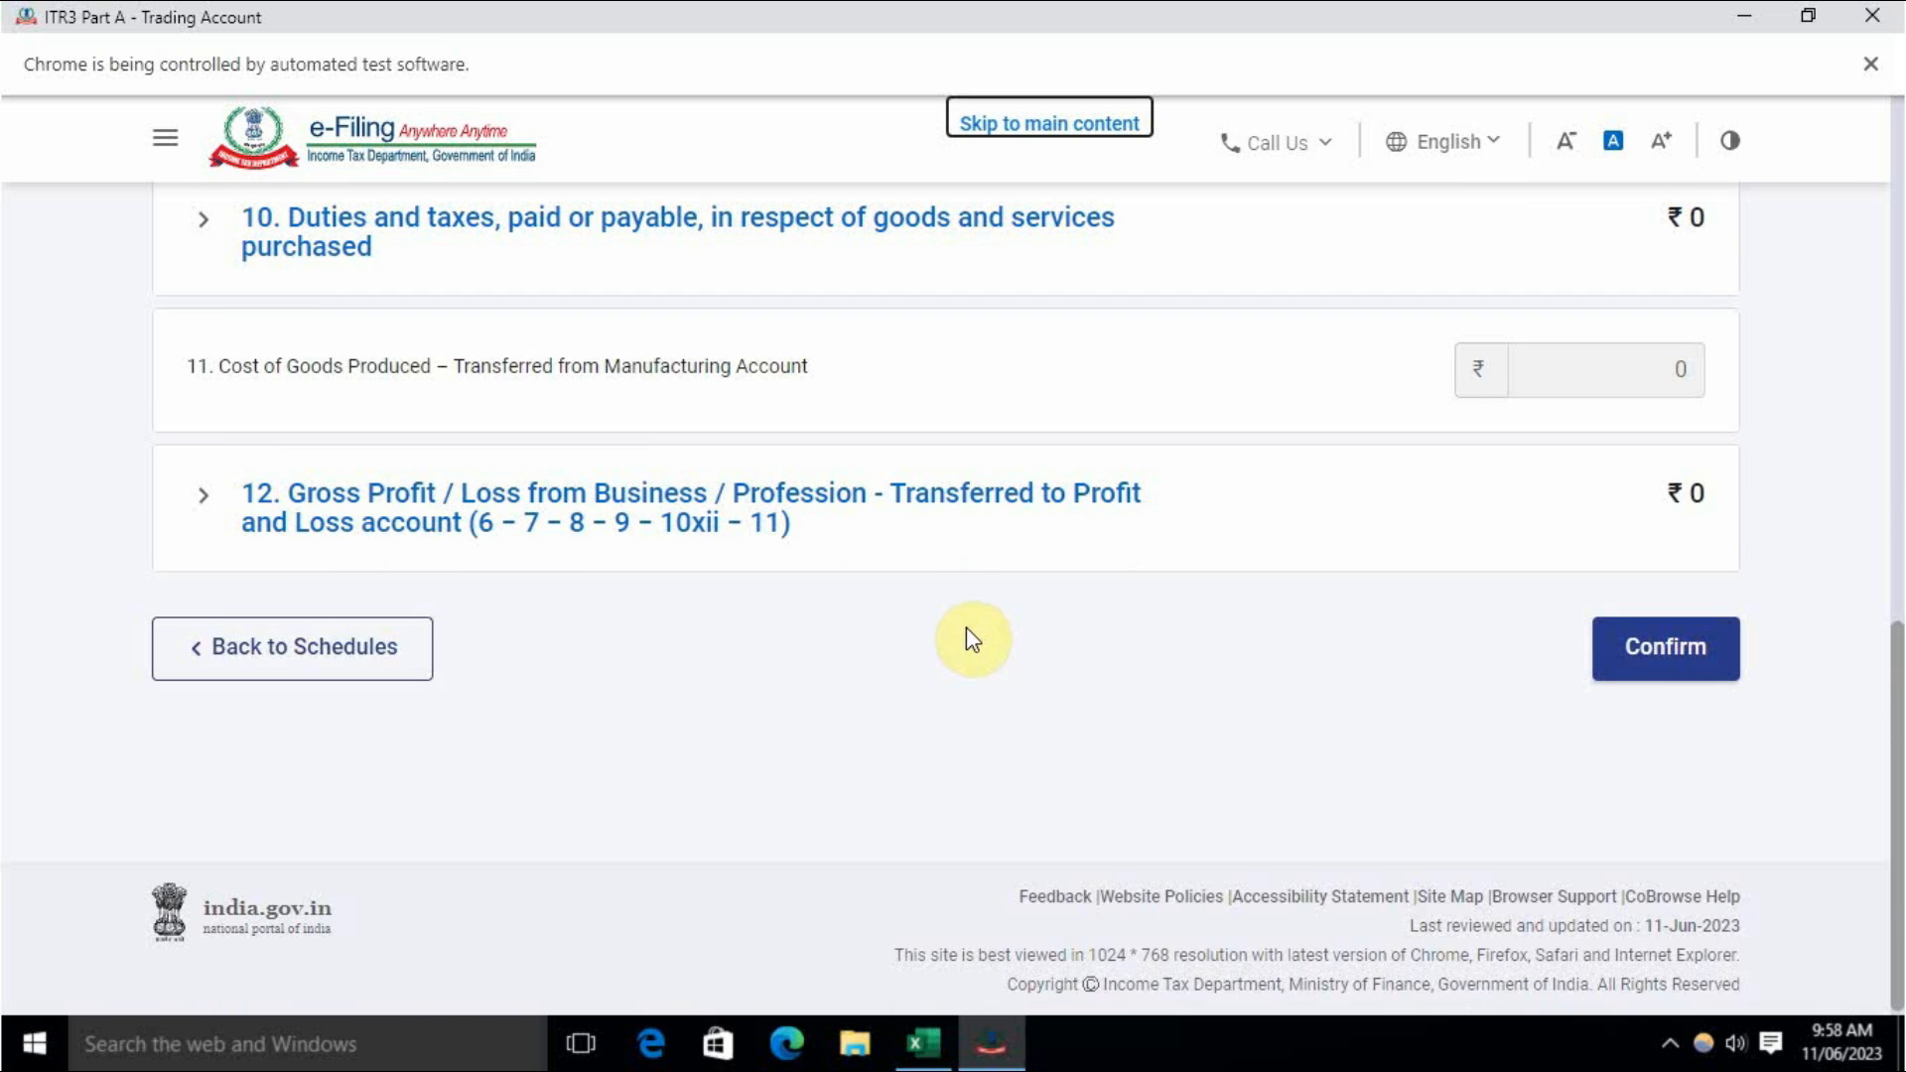
pyautogui.click(856, 526)
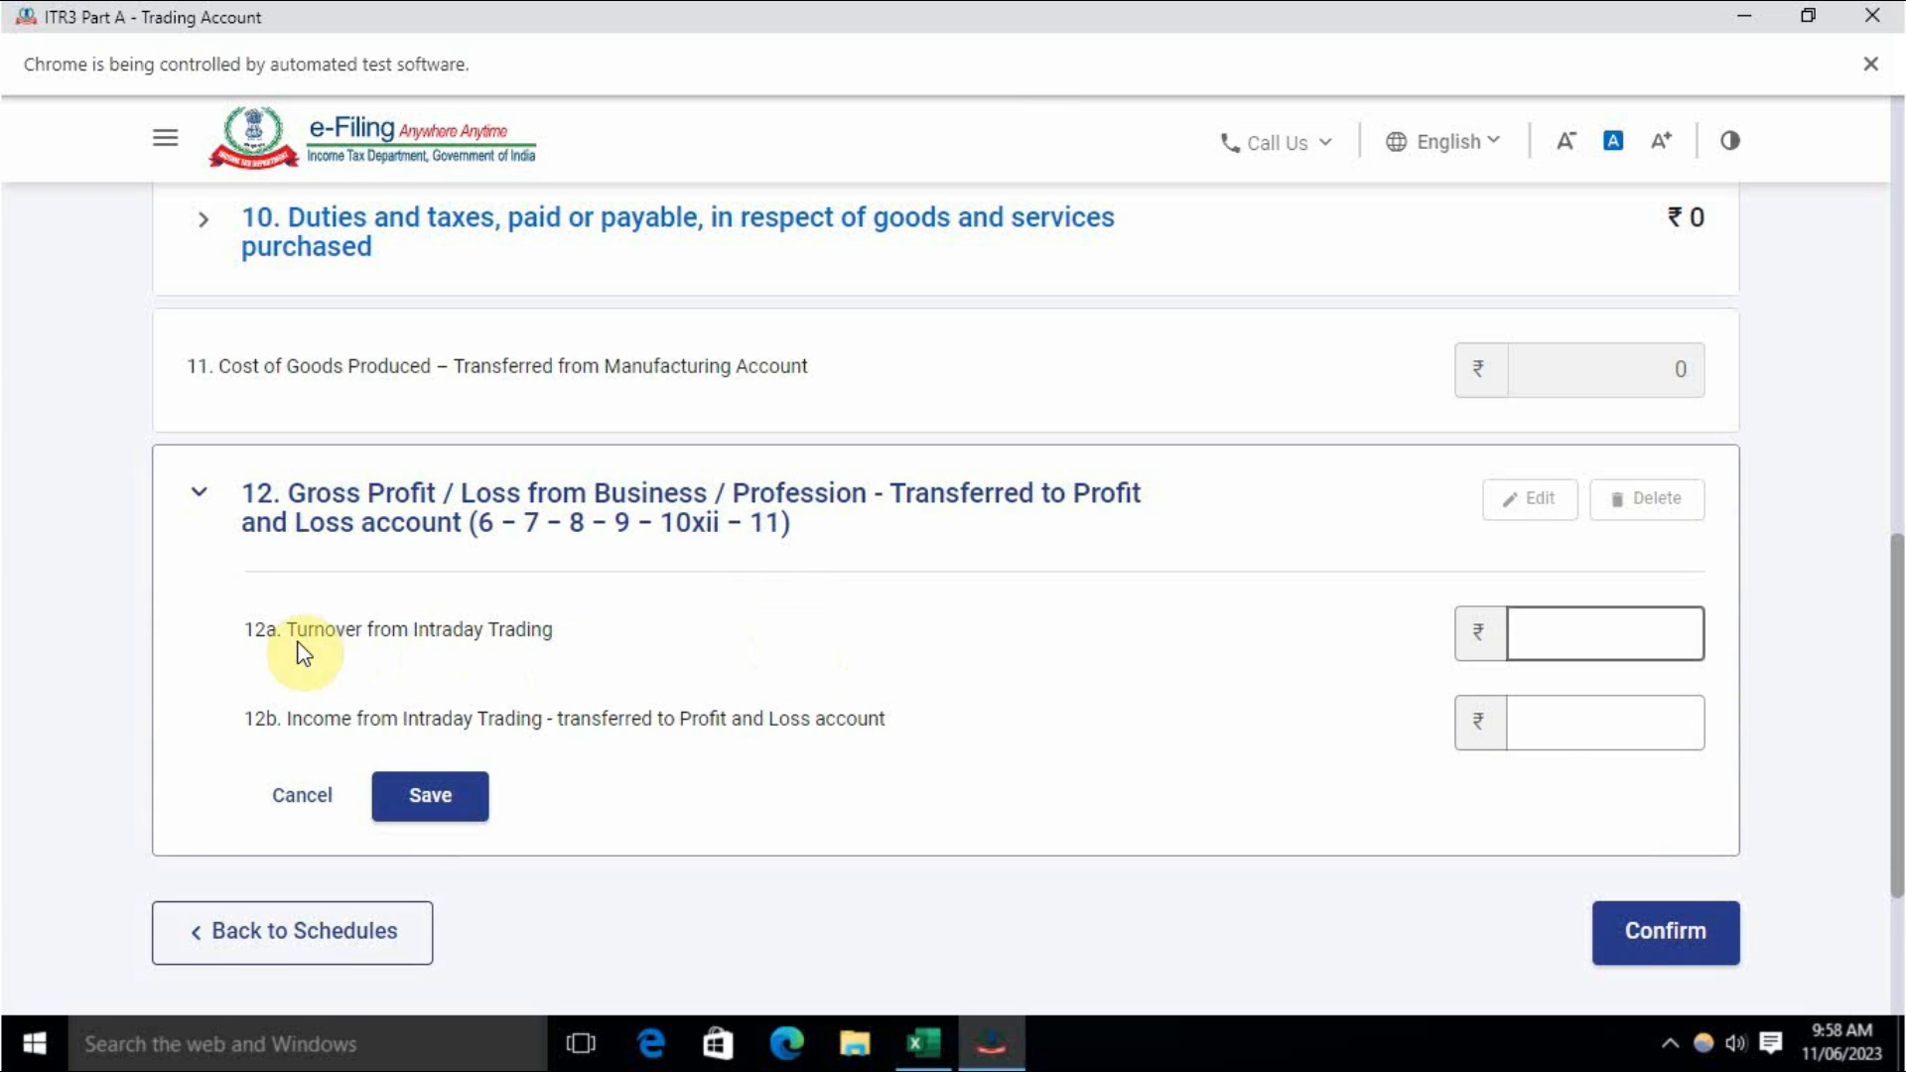
pyautogui.moveTo(469, 638); pyautogui.dragTo(557, 642)
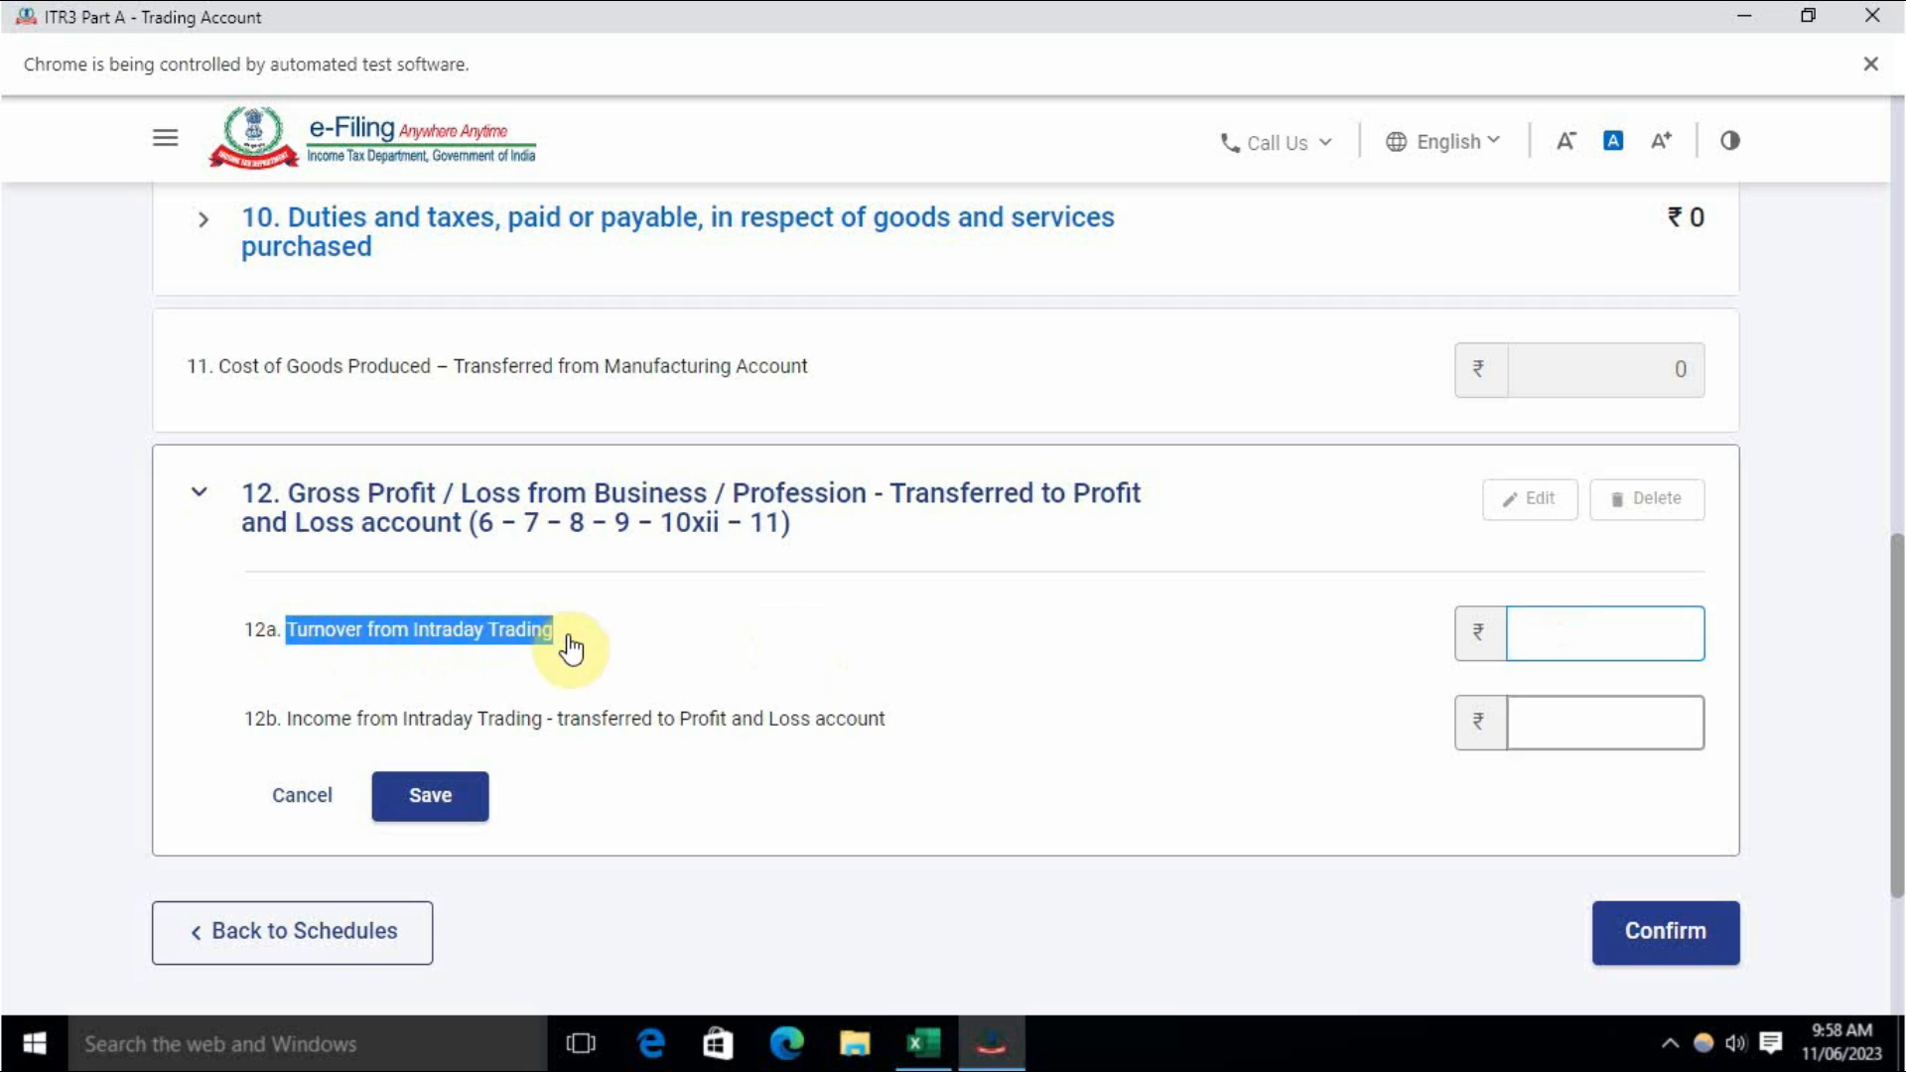
pyautogui.moveTo(291, 718); pyautogui.dragTo(461, 723)
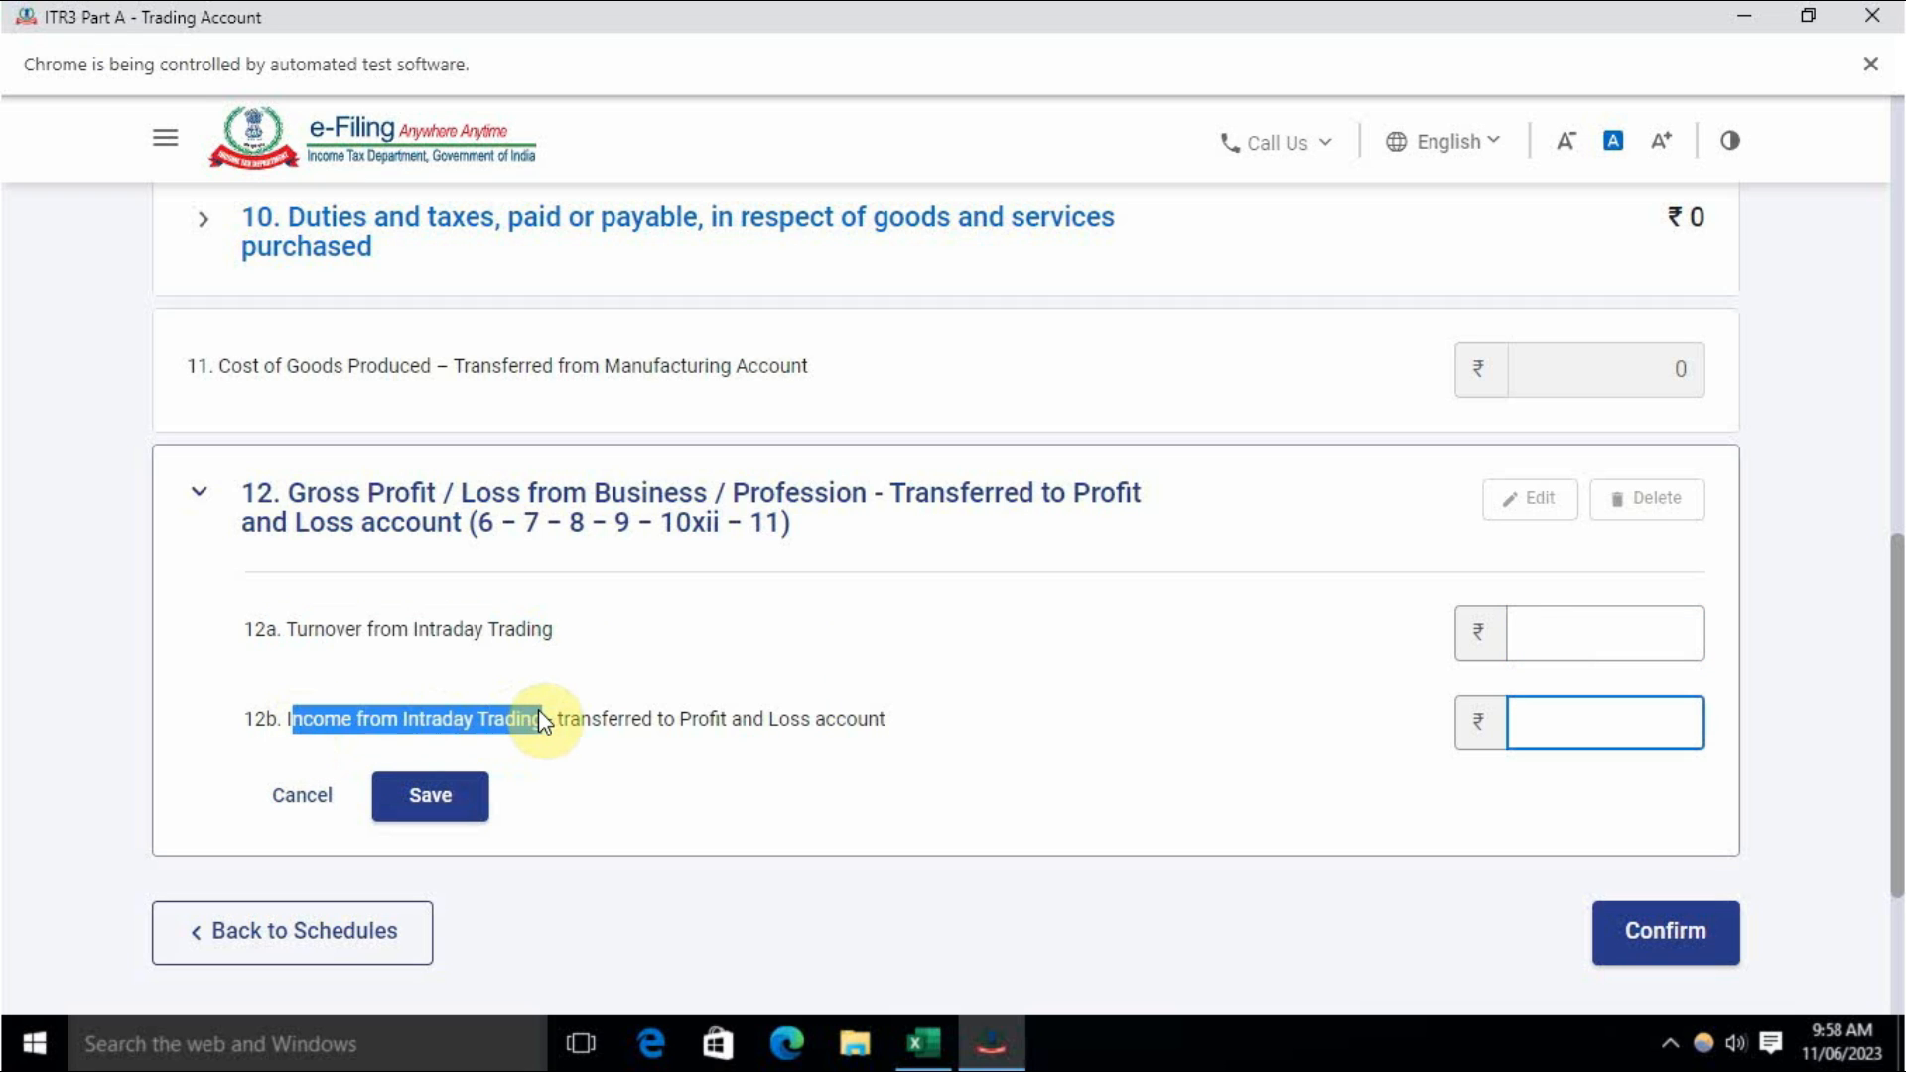
pyautogui.moveTo(557, 719); pyautogui.dragTo(918, 730)
pyautogui.click(1263, 690)
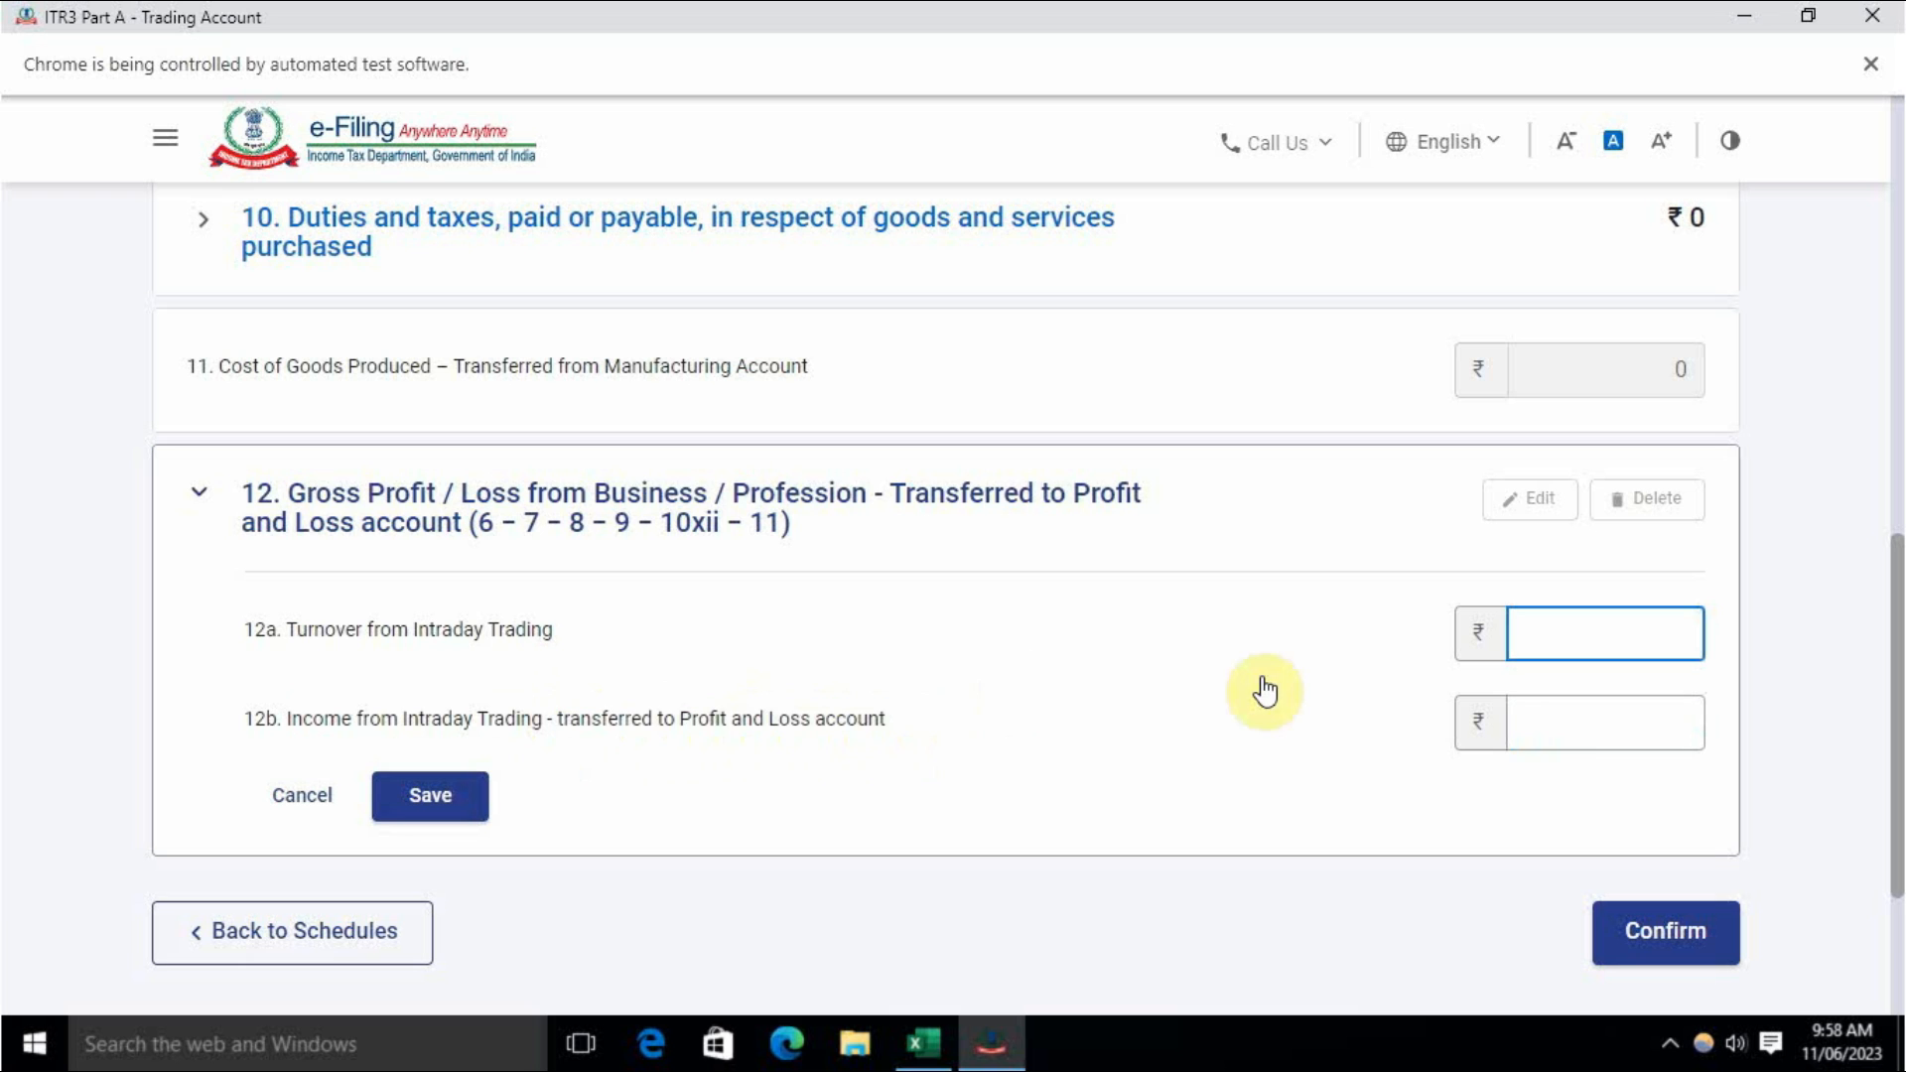
# Step: Enter 85984415 in cell N7 of the Excel P AND L sheet and copy it into 12a Turnover from Intraday Trading on the form
pyautogui.click(950, 1060)
pyautogui.click(260, 968)
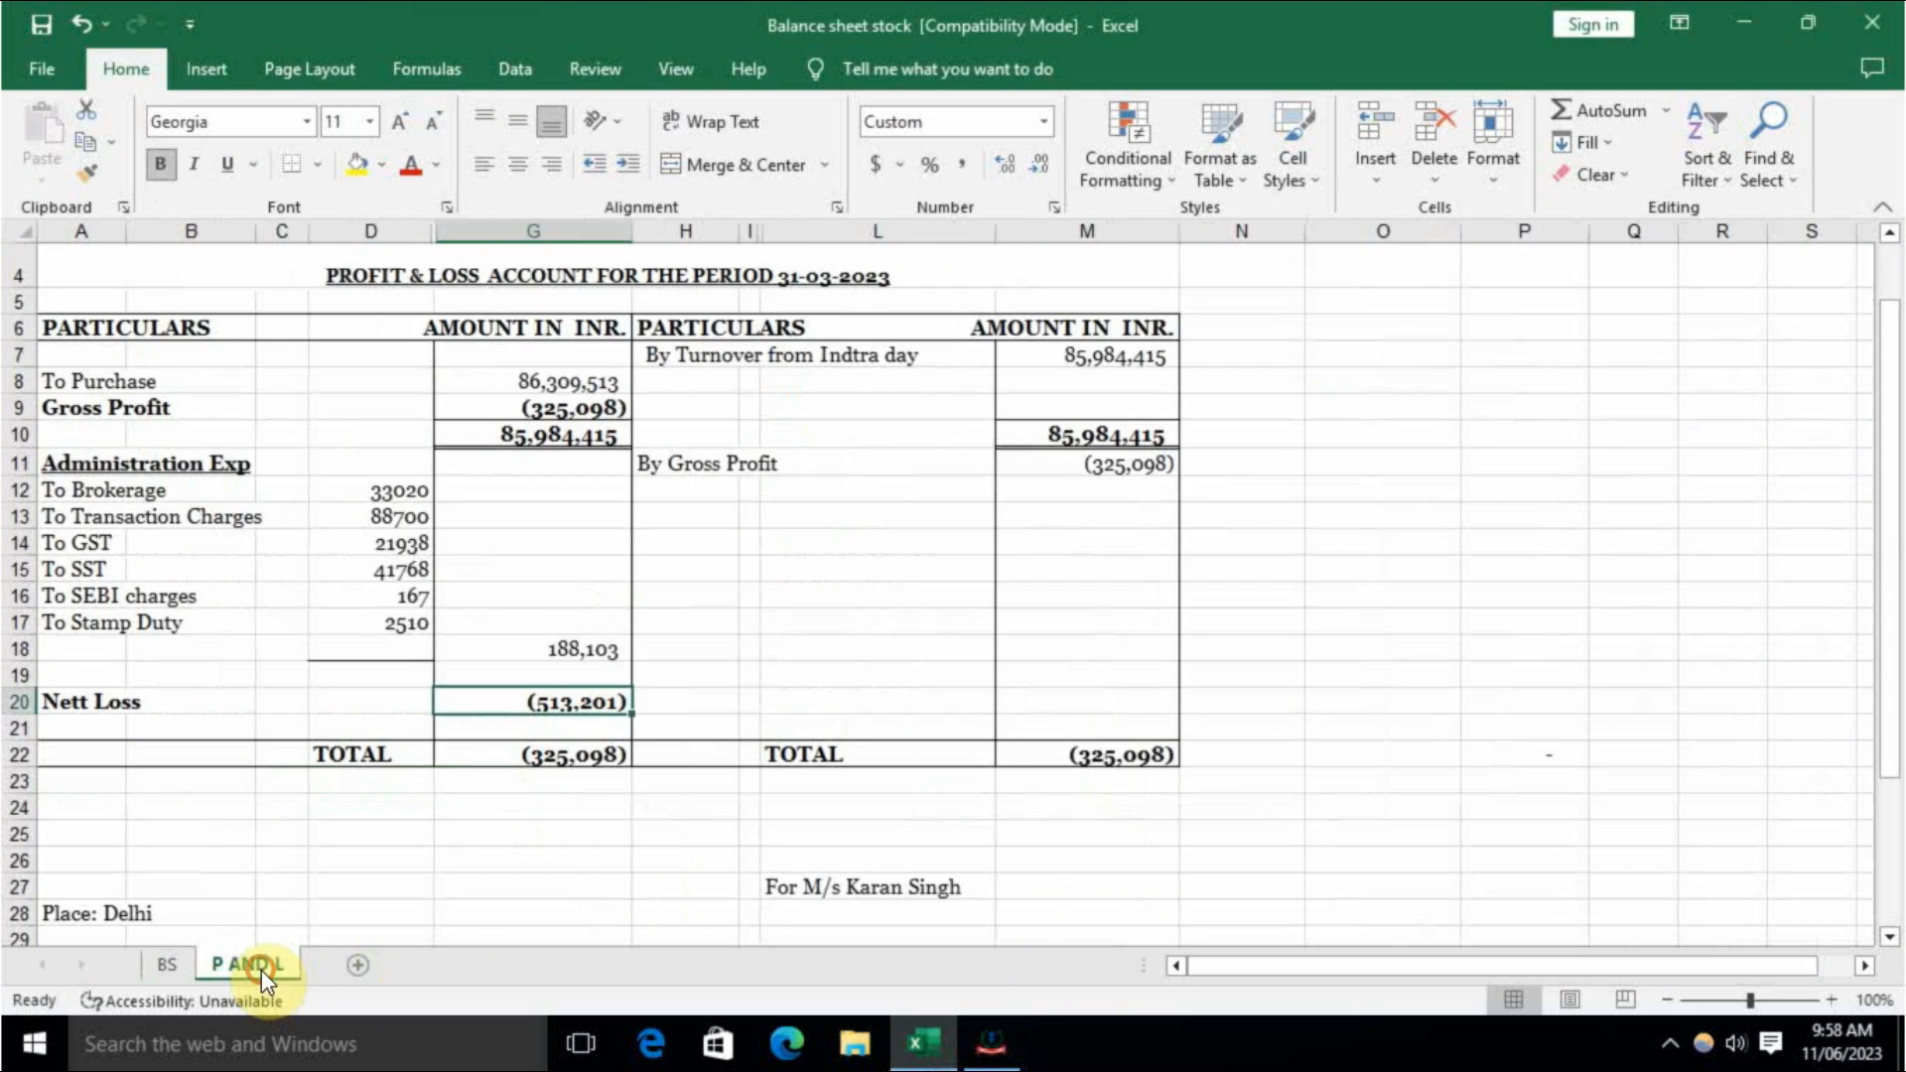
pyautogui.scroll(1, 1008, 638)
pyautogui.click(1241, 469)
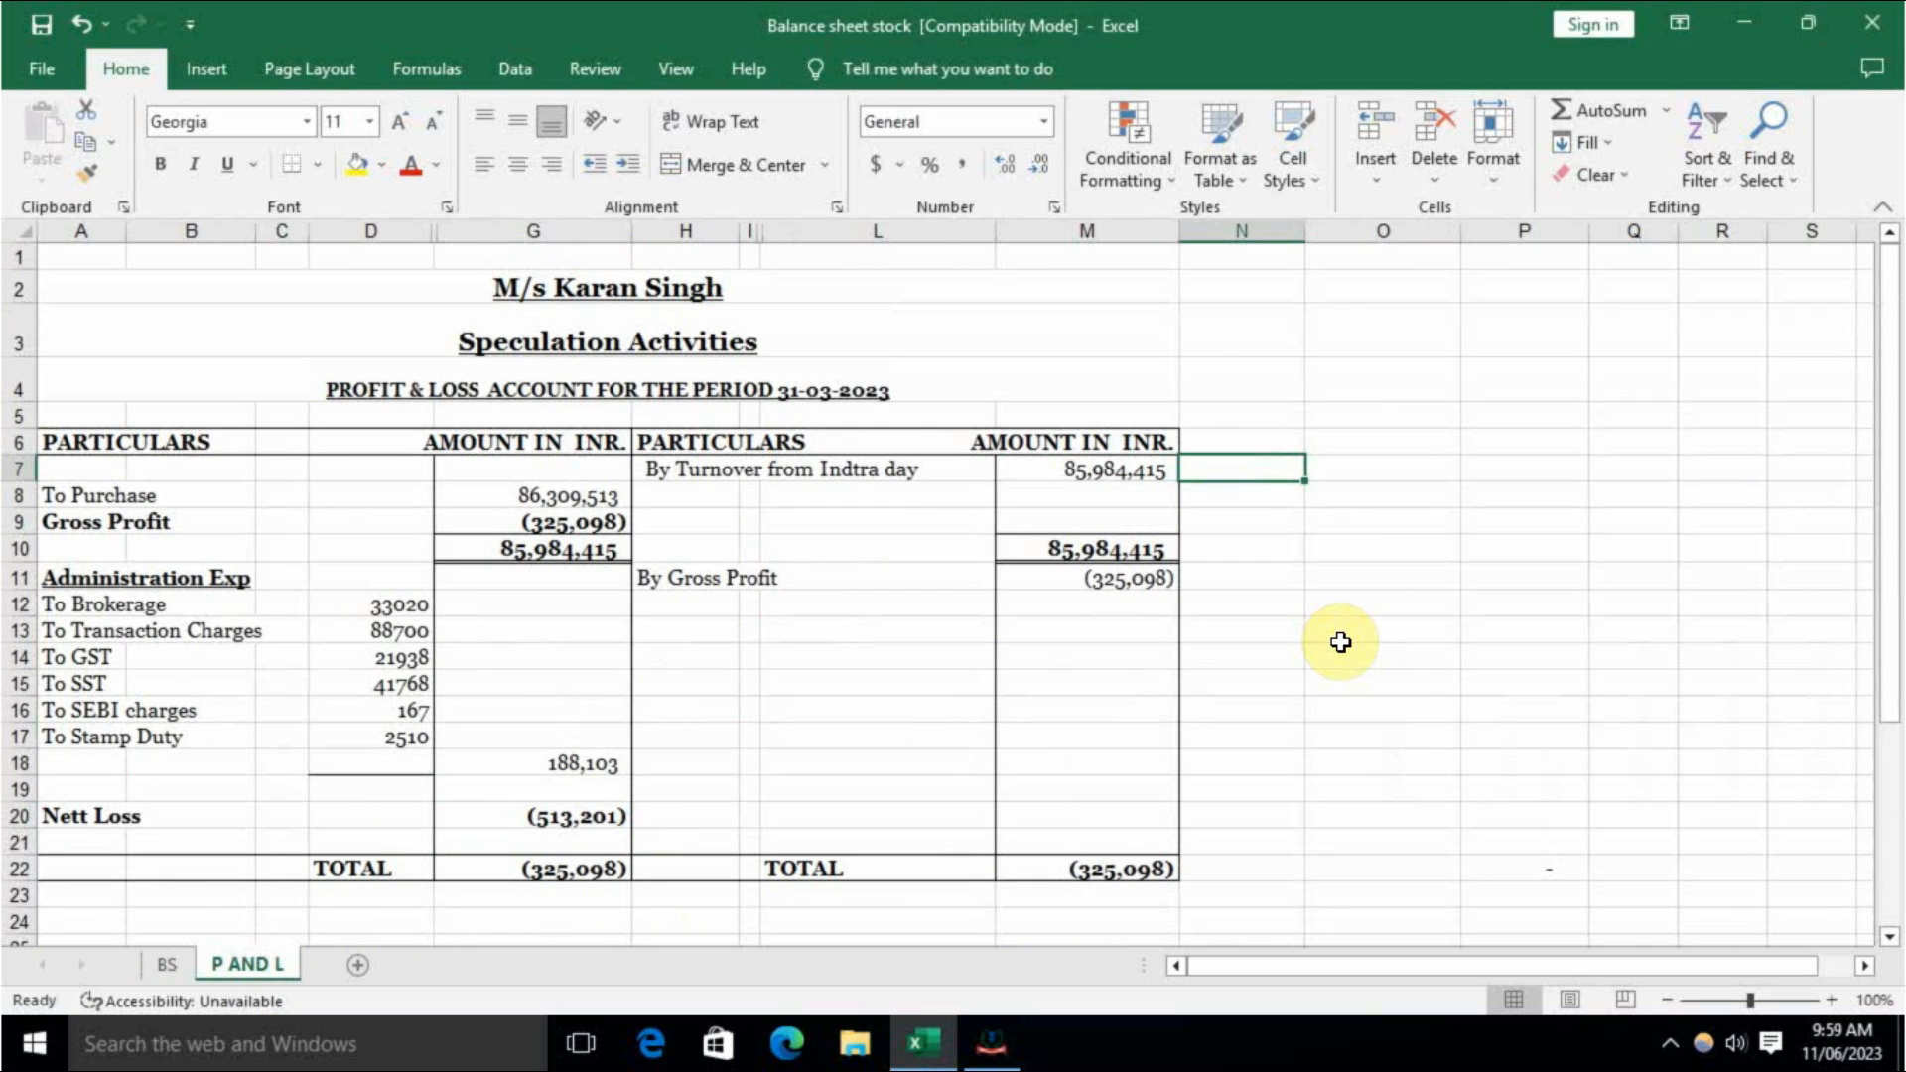
pyautogui.write('859844')
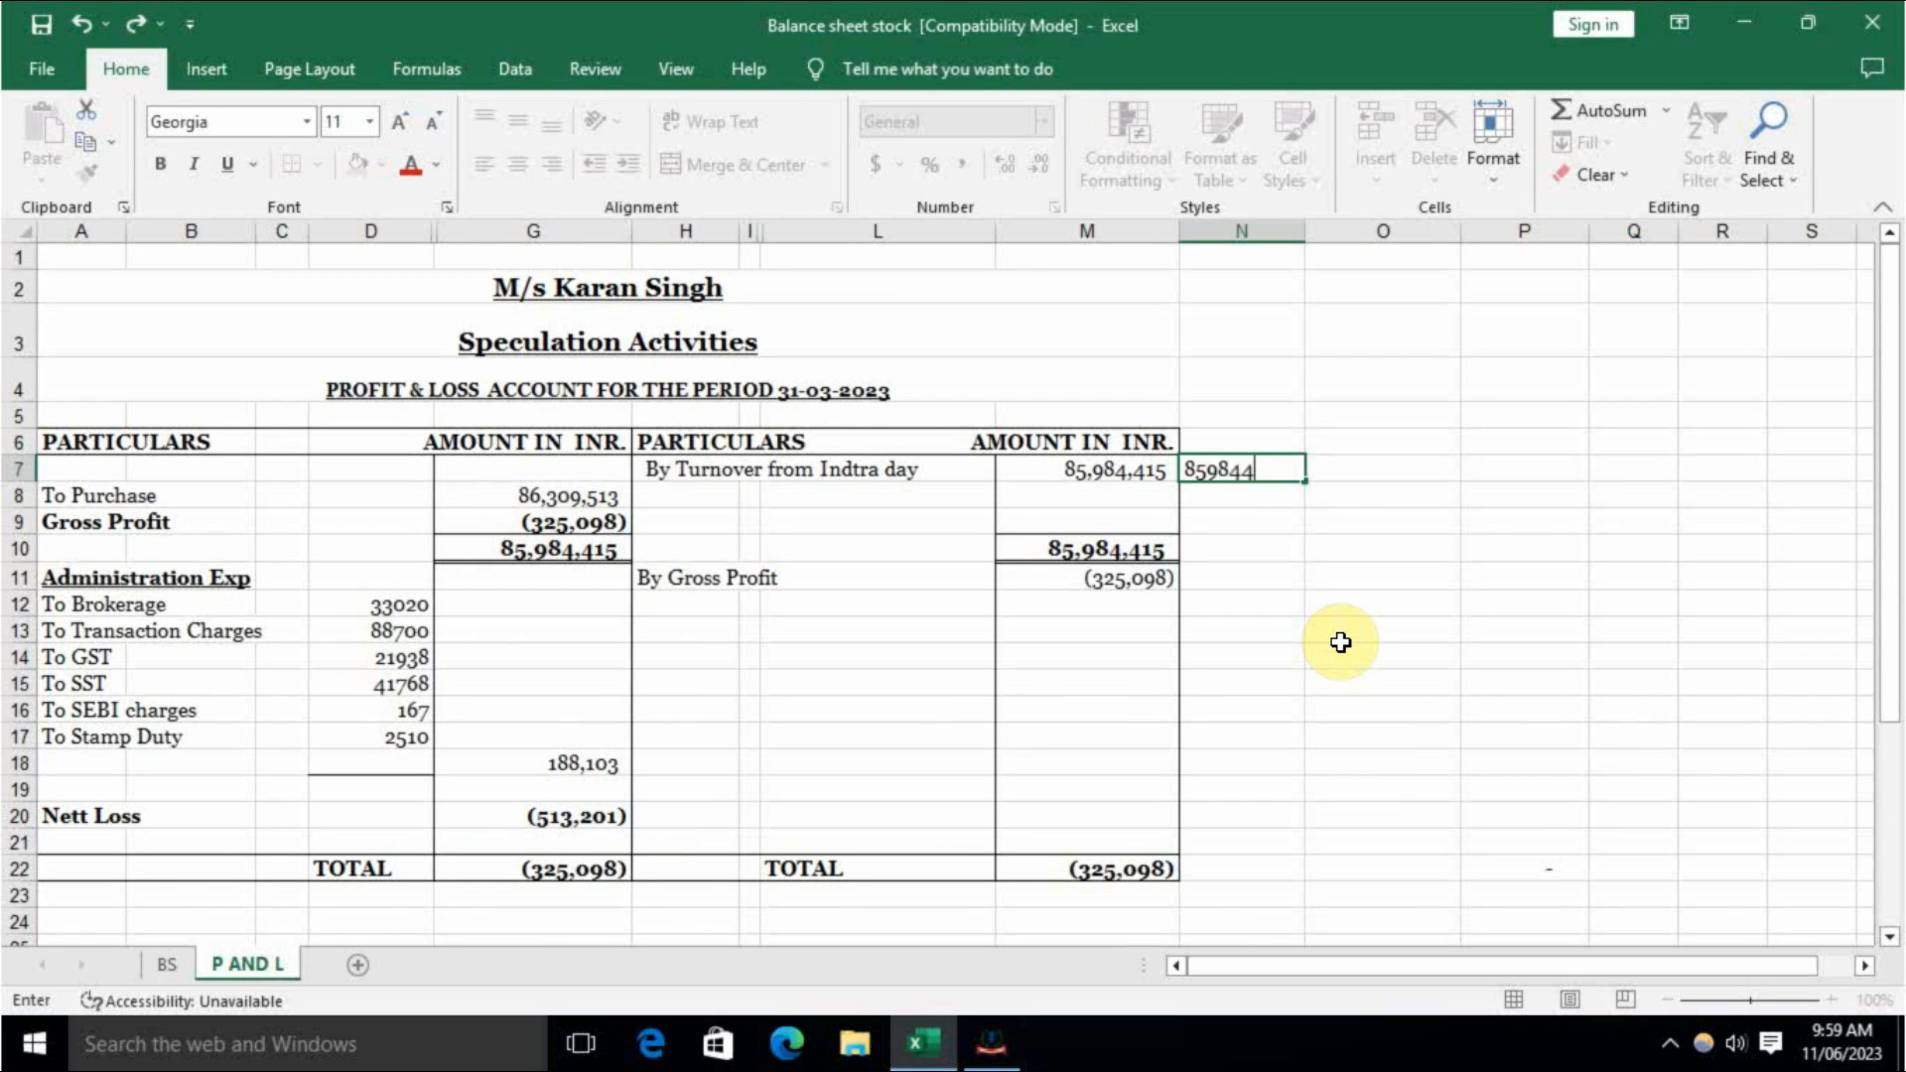
pyautogui.press('Return')
pyautogui.press('Up')
pyautogui.hotkey('ctrl', 'c')
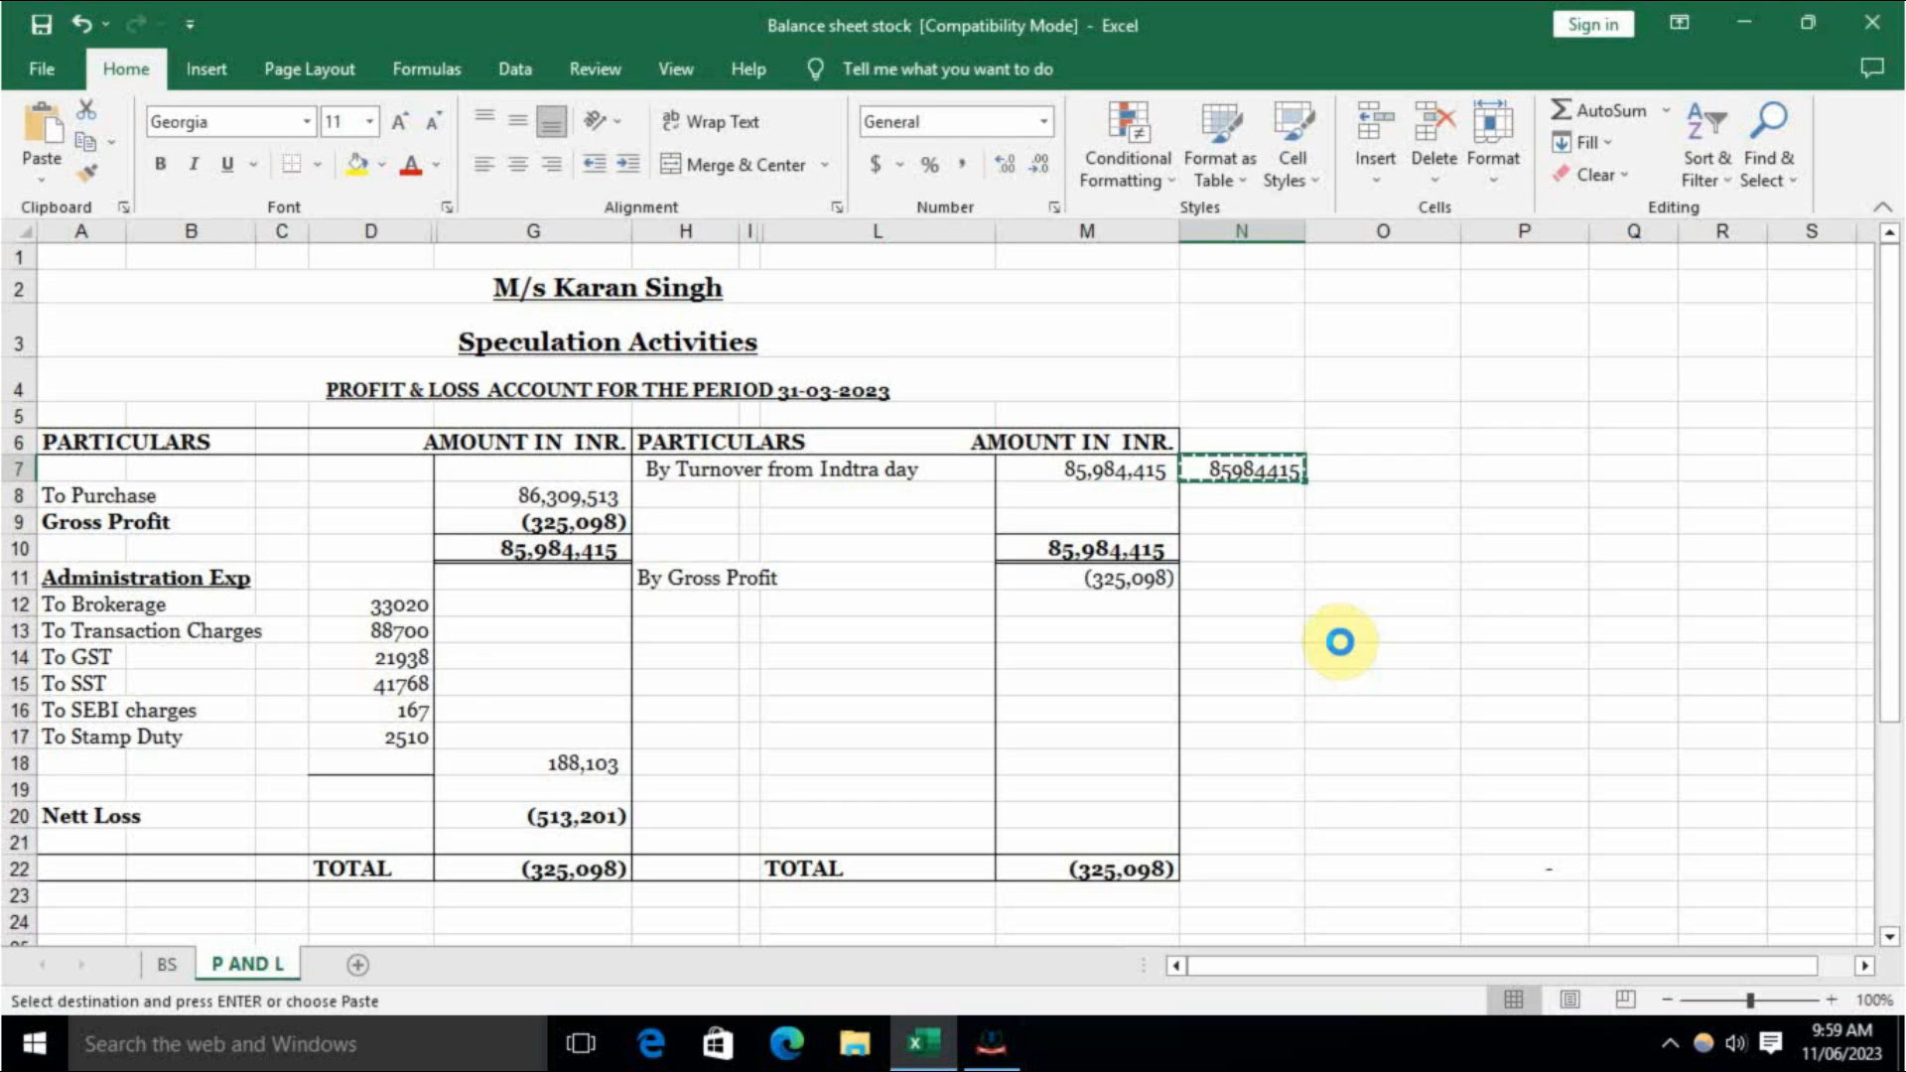
pyautogui.hotkey('alt', 'Tab')
pyautogui.hotkey('ctrl', 'v')
# Step: Enter the Excel P AND L sheet's net loss as -513201 in 12b Income from Intraday Trading and confirm the Trading Account
pyautogui.click(1587, 726)
pyautogui.hotkey('alt', 'Tab')
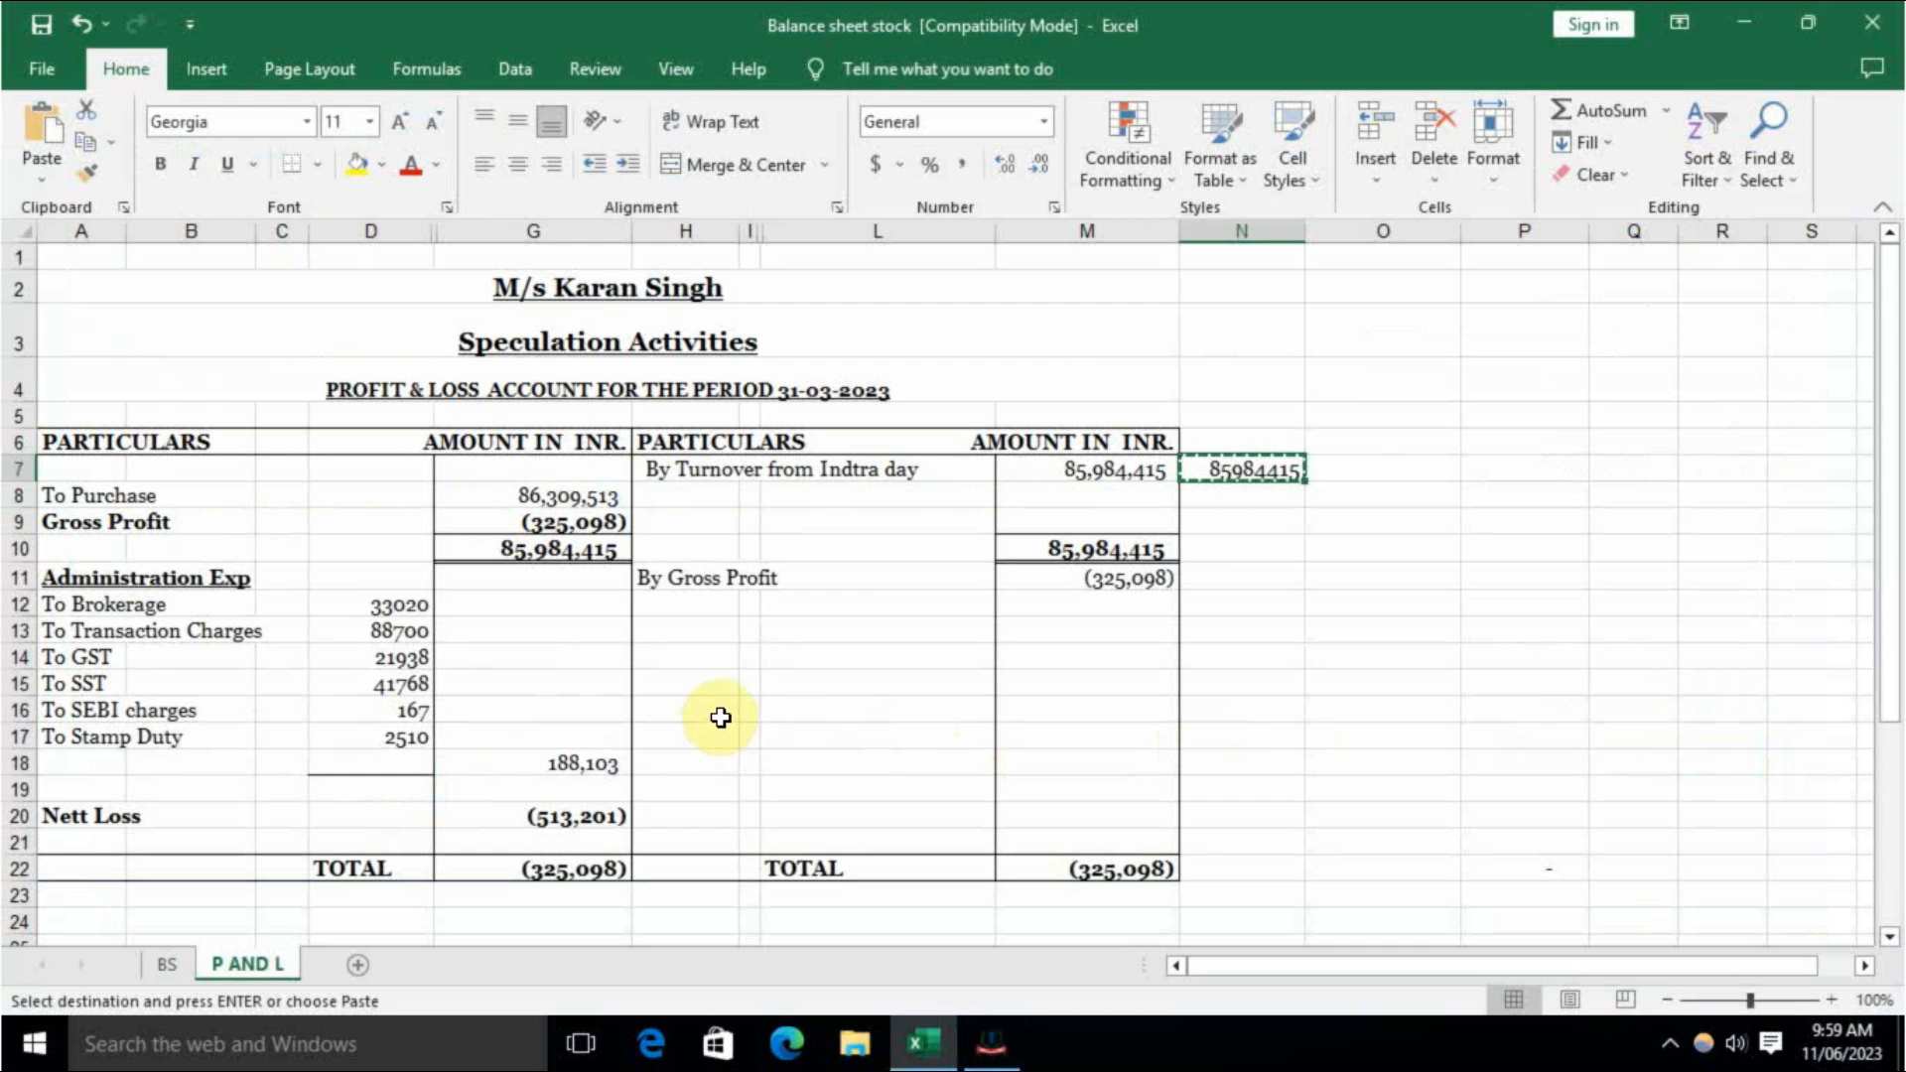
pyautogui.click(596, 819)
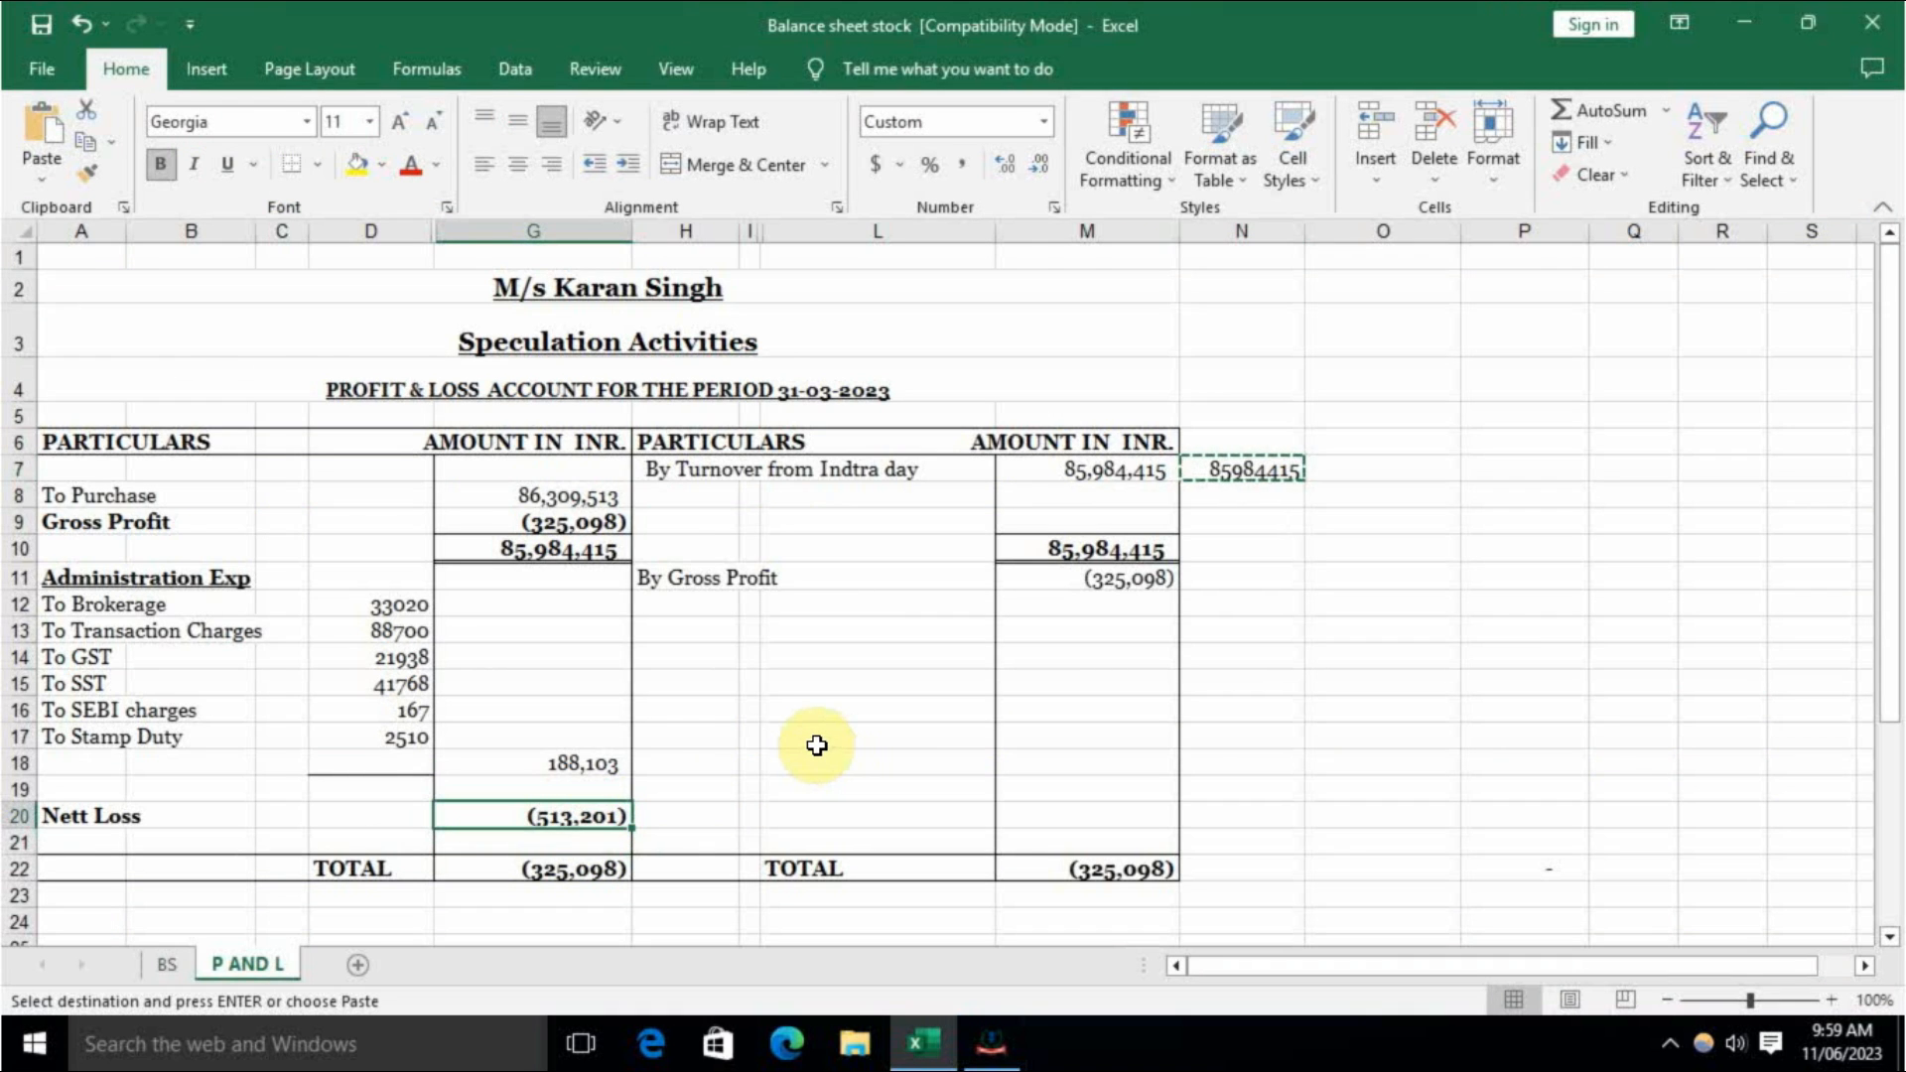
pyautogui.hotkey('alt', 'Tab')
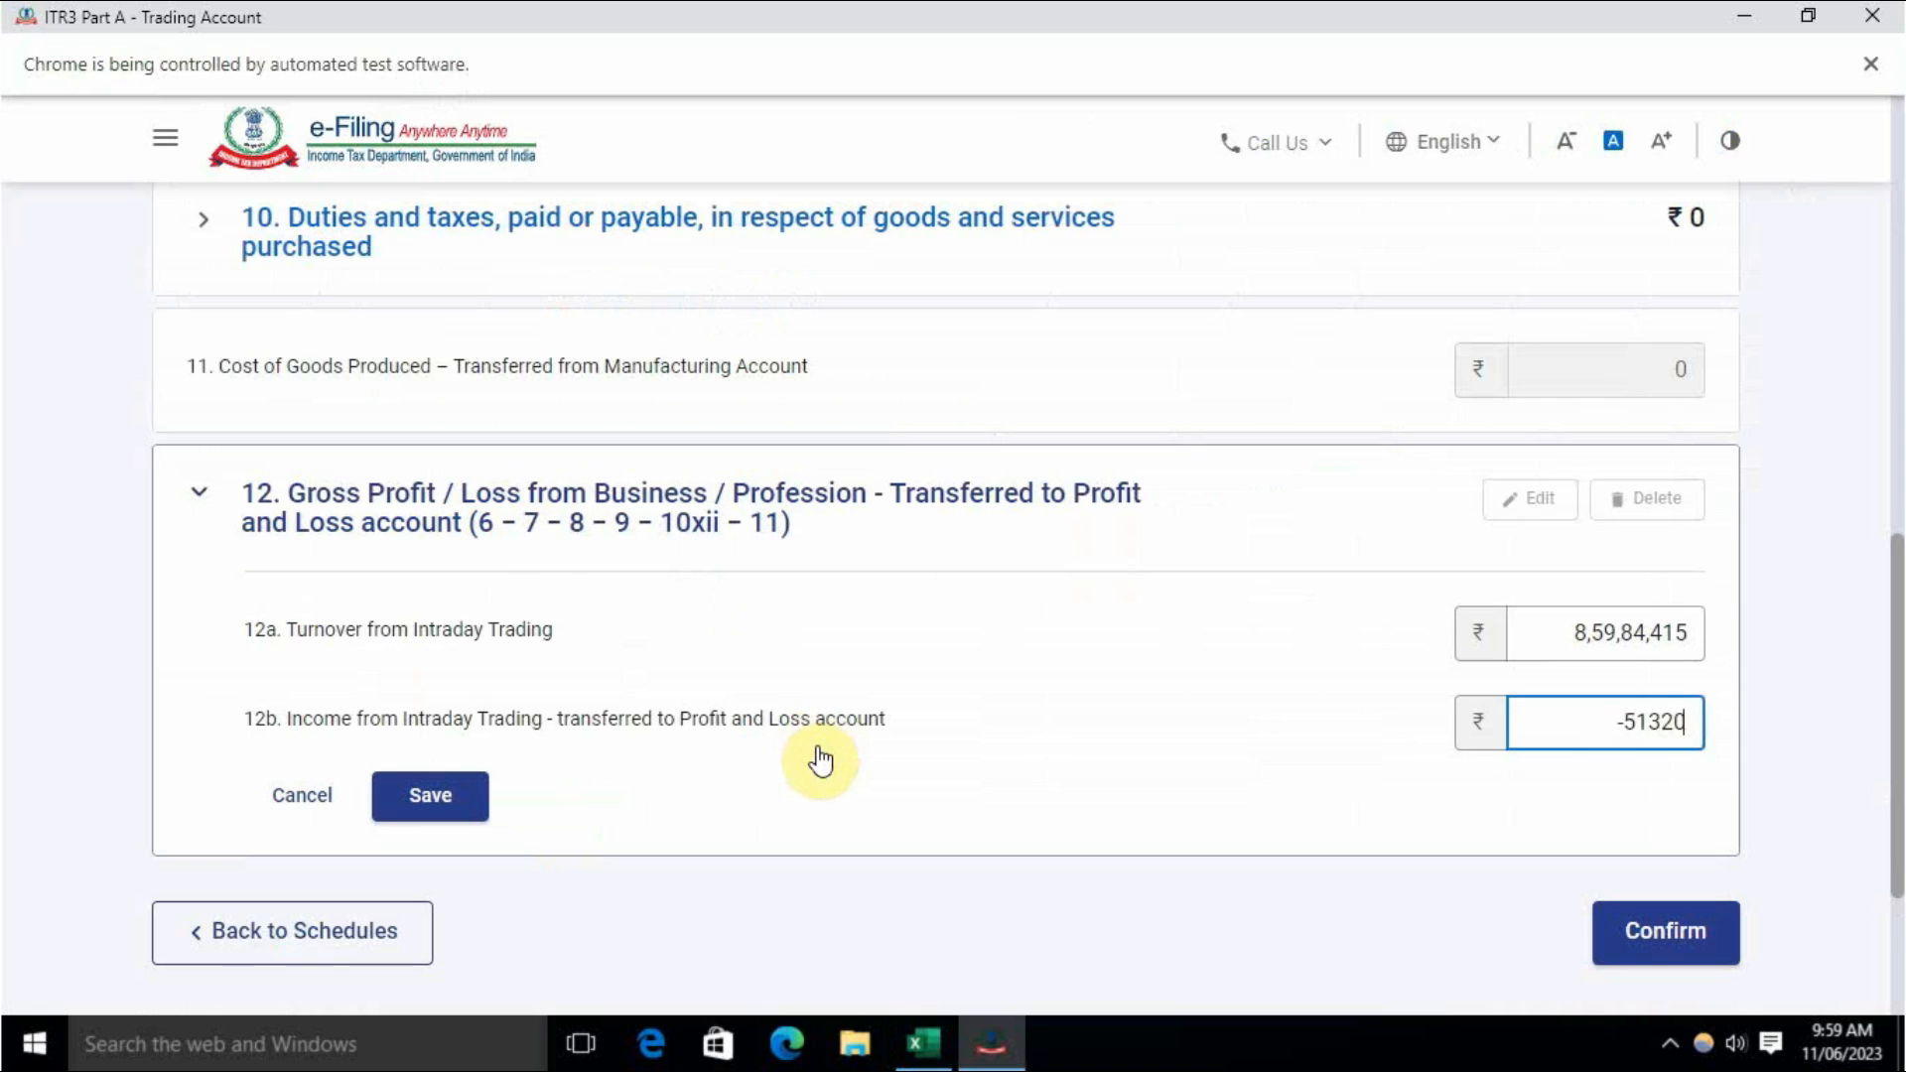
pyautogui.write('-513201')
pyautogui.click(1254, 683)
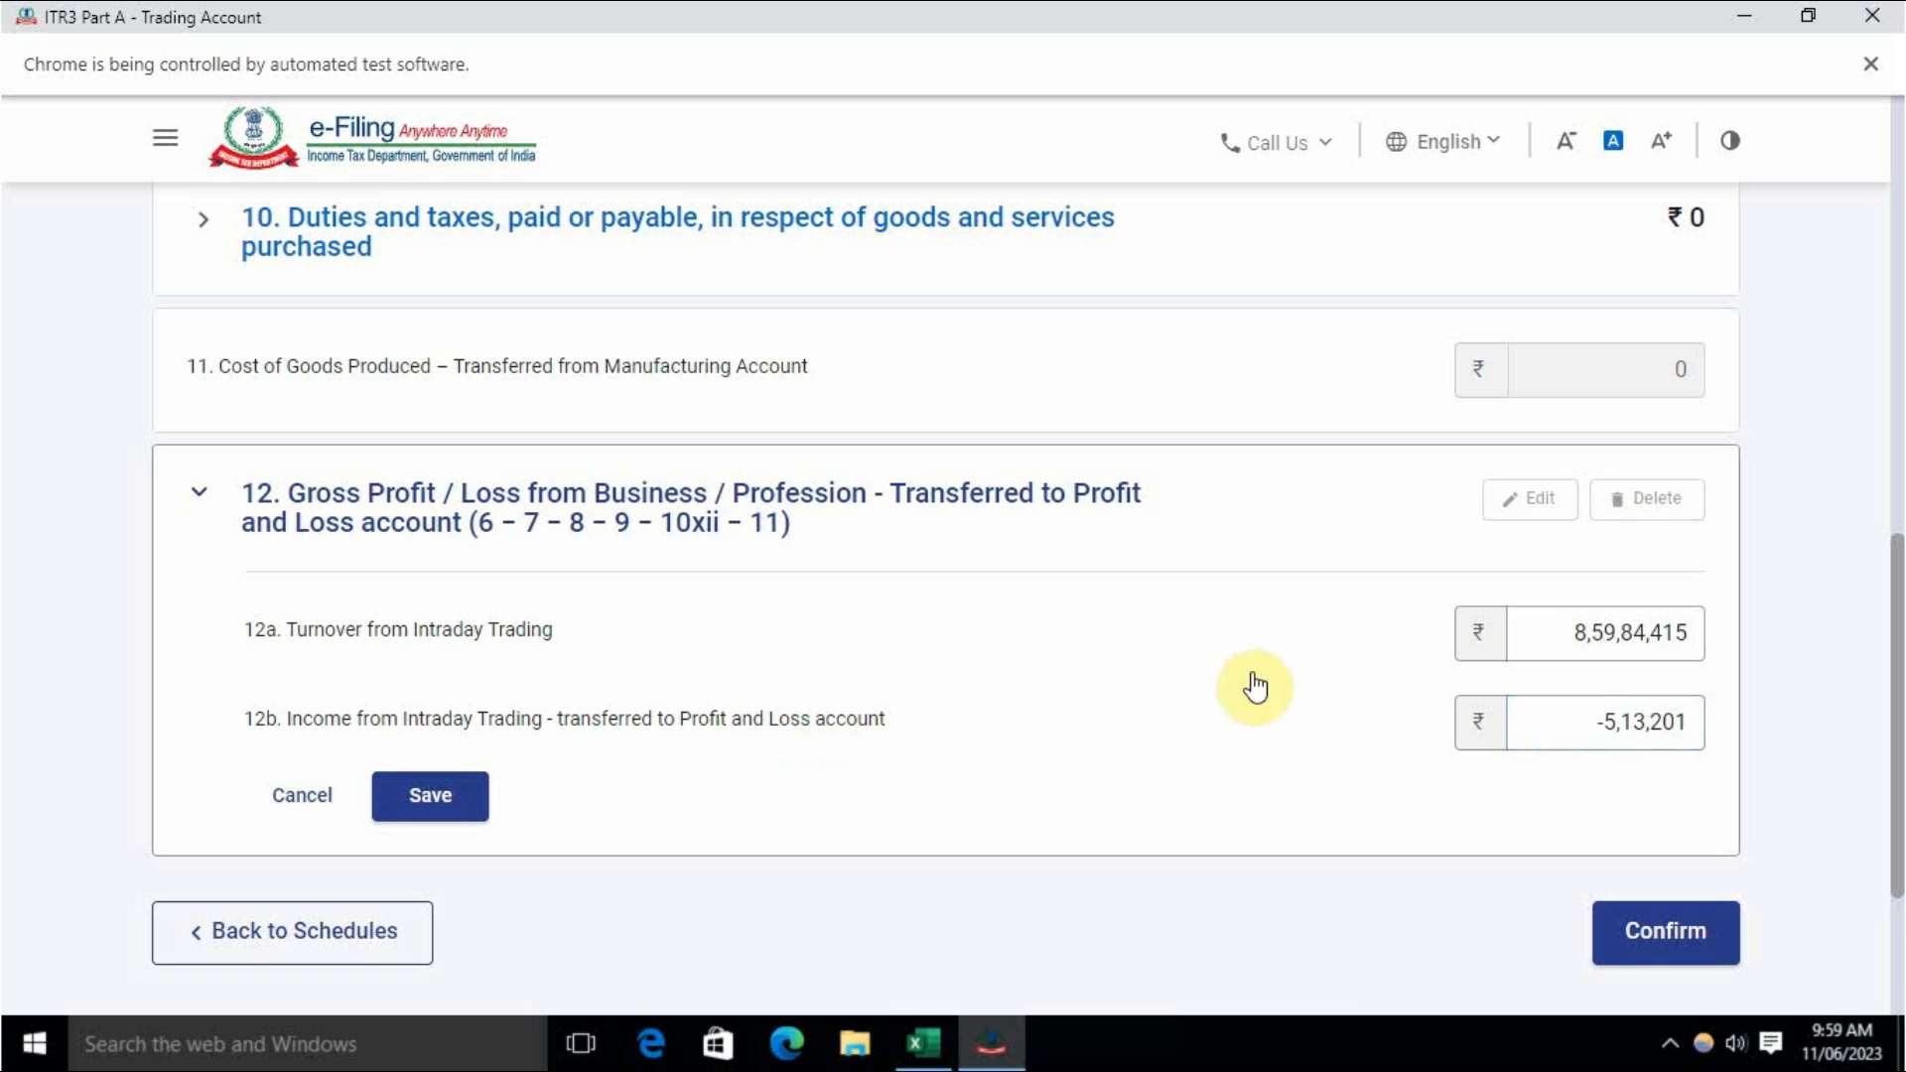
pyautogui.click(1659, 937)
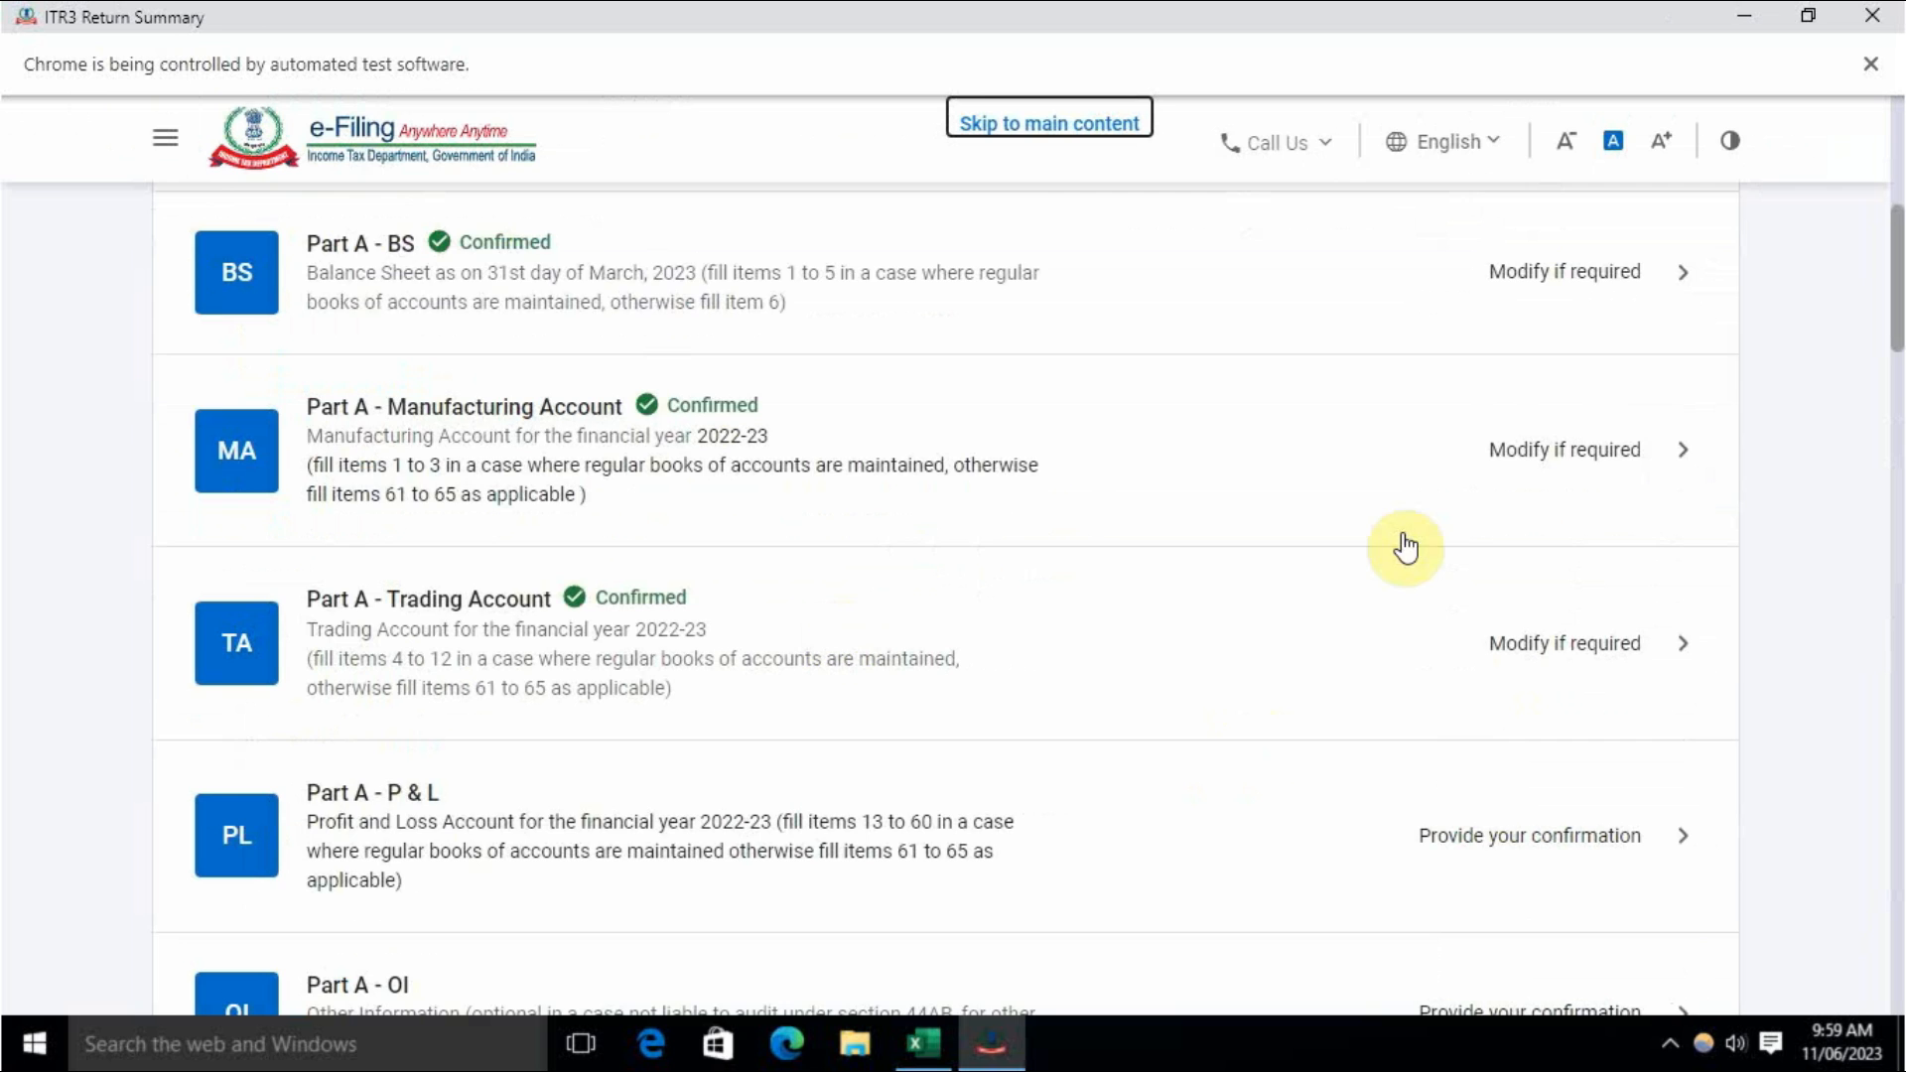
# Step: Reopen the Trading Account, check the intraday turnover and income under item 12, and confirm the schedule again
pyautogui.scroll(-5, 781, 746)
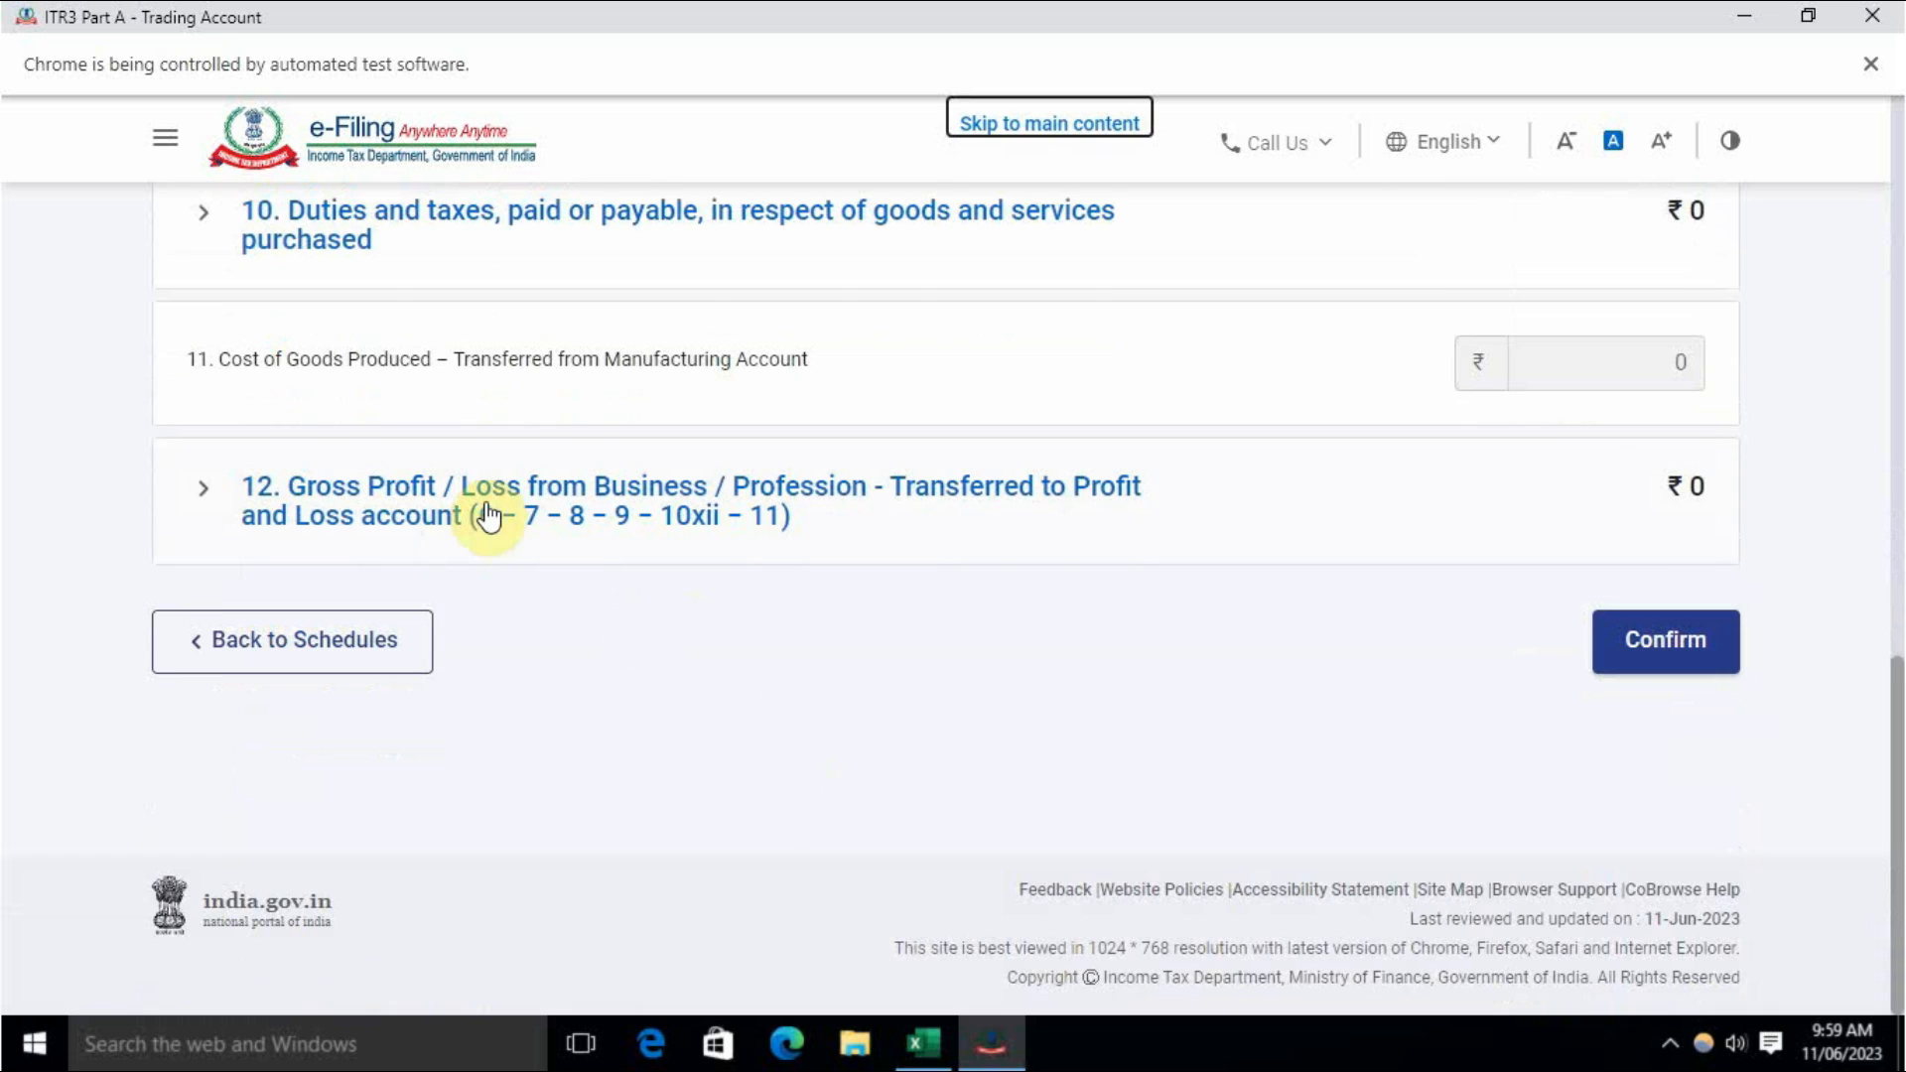
pyautogui.click(487, 516)
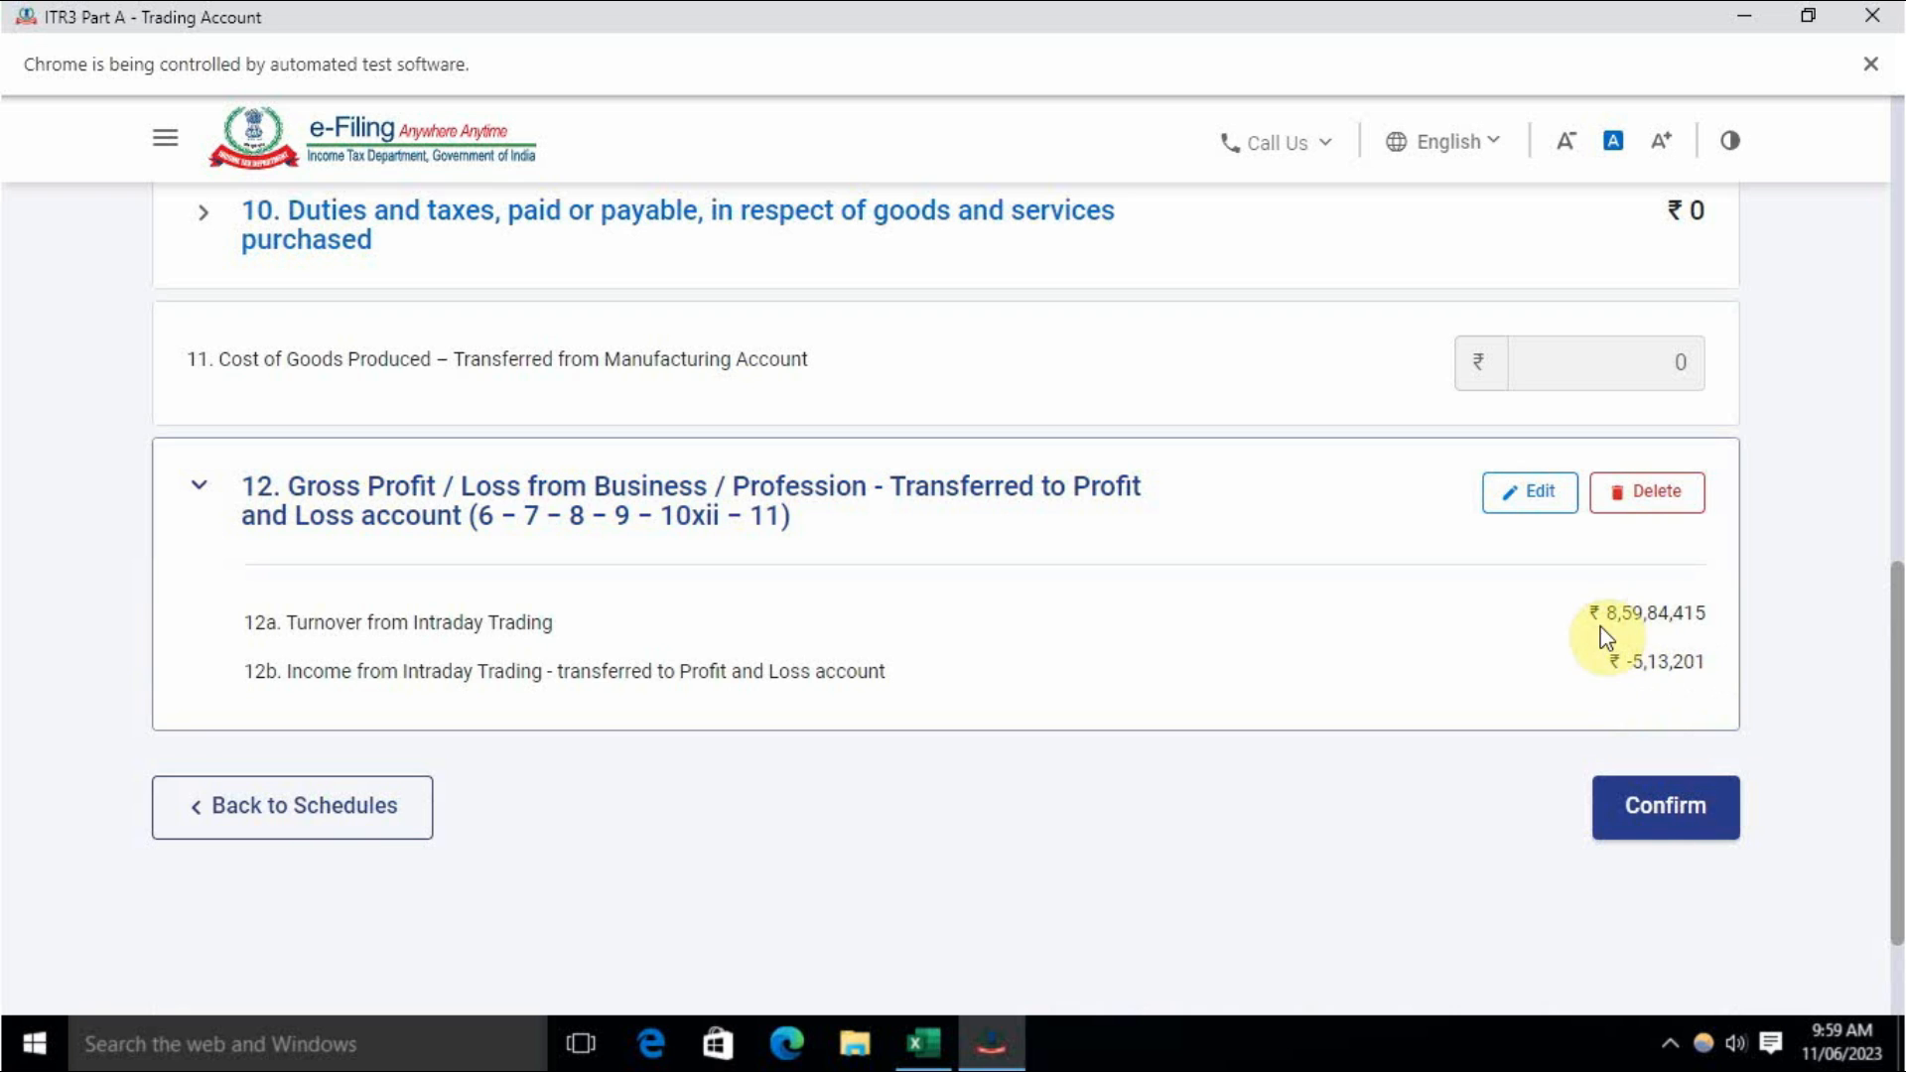
pyautogui.click(1663, 809)
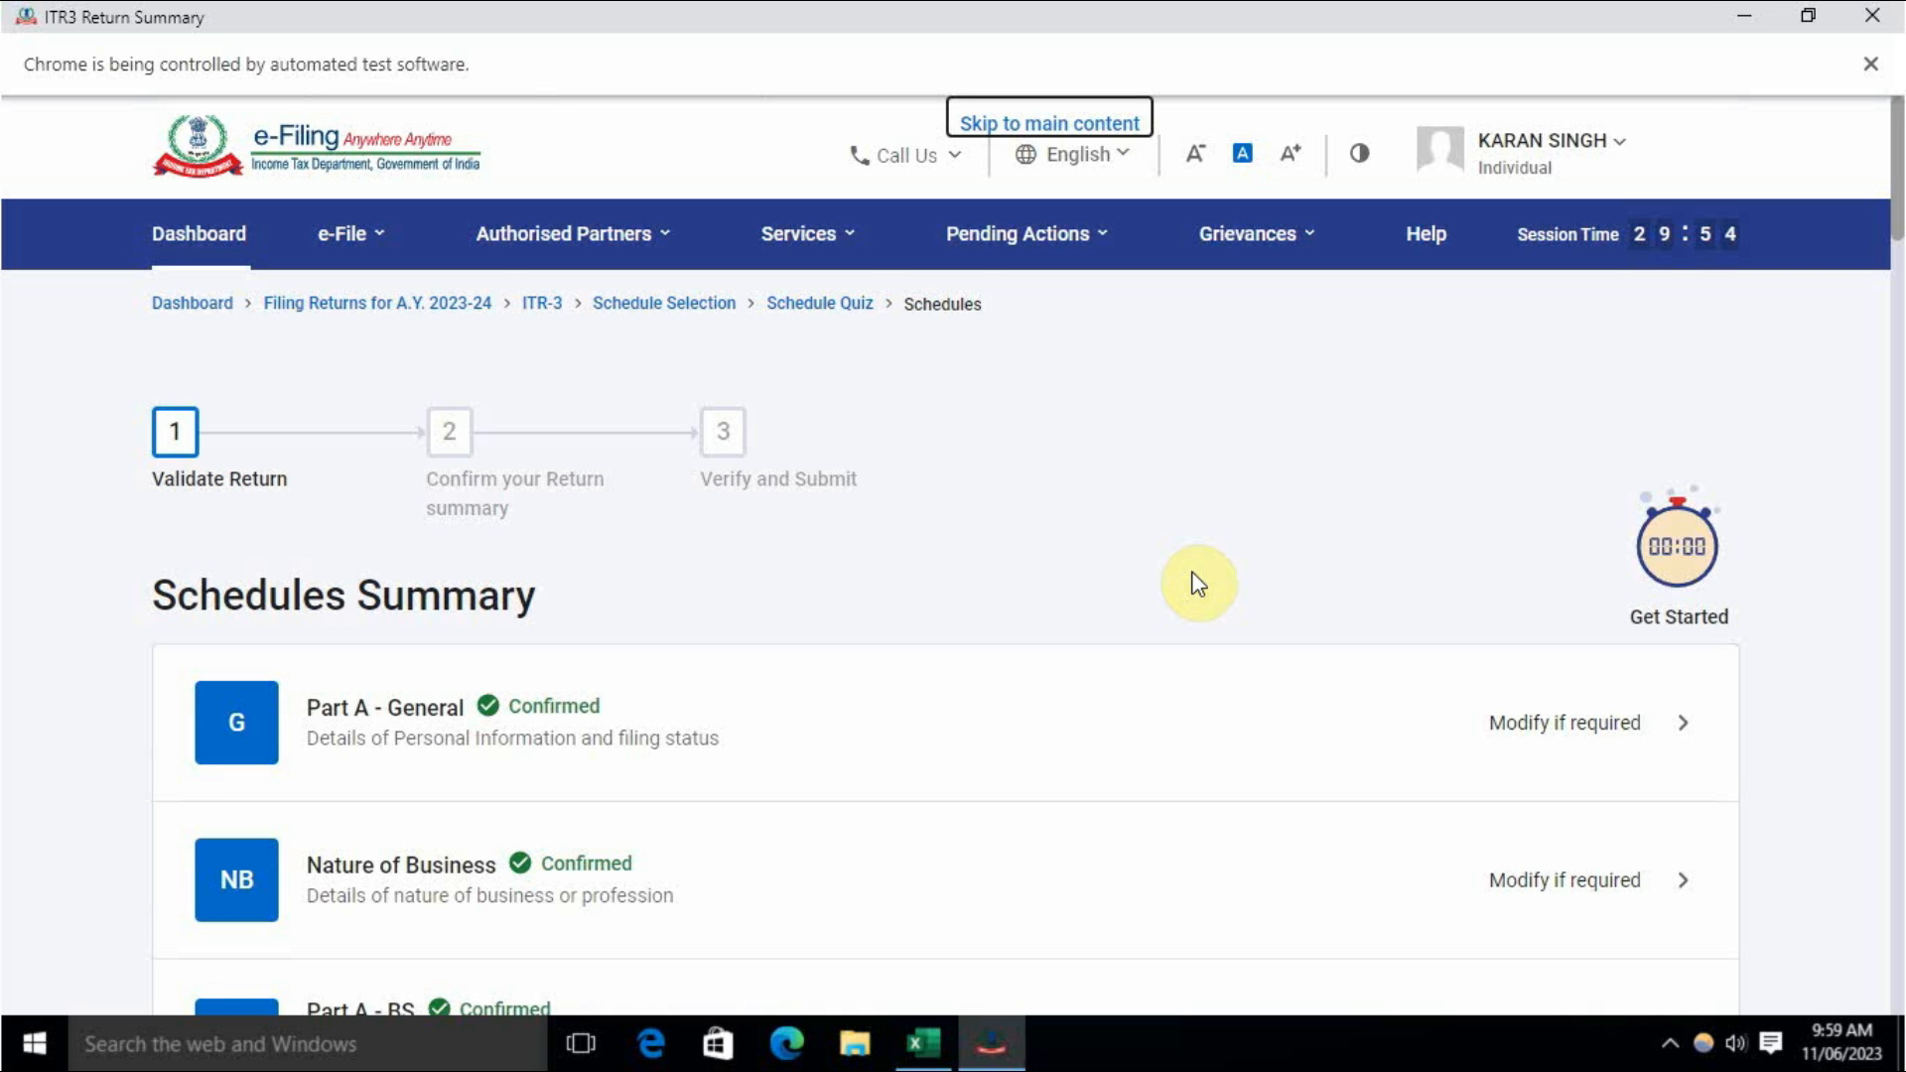
# Step: Open the Part A - P & L schedule from the Schedules Summary and look over its credit and debit sections
pyautogui.scroll(-10, 1198, 584)
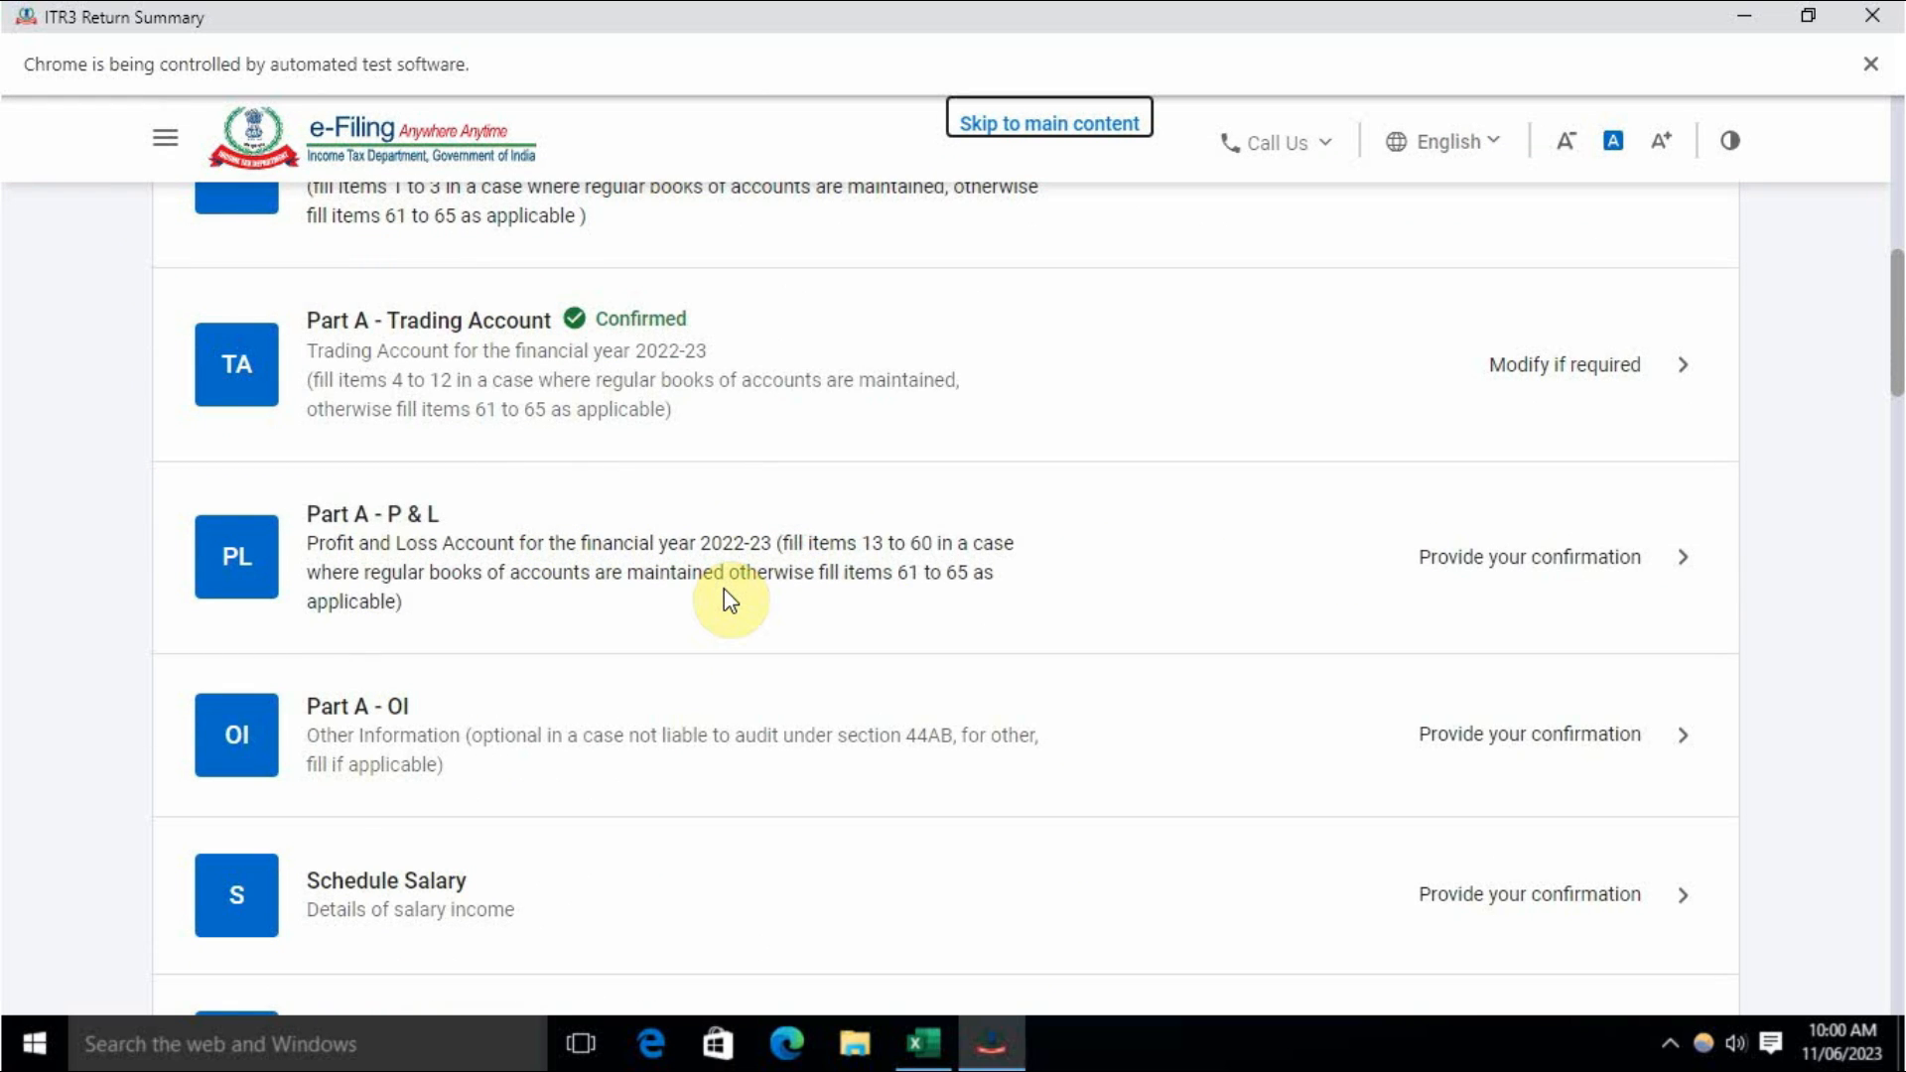
pyautogui.click(1395, 579)
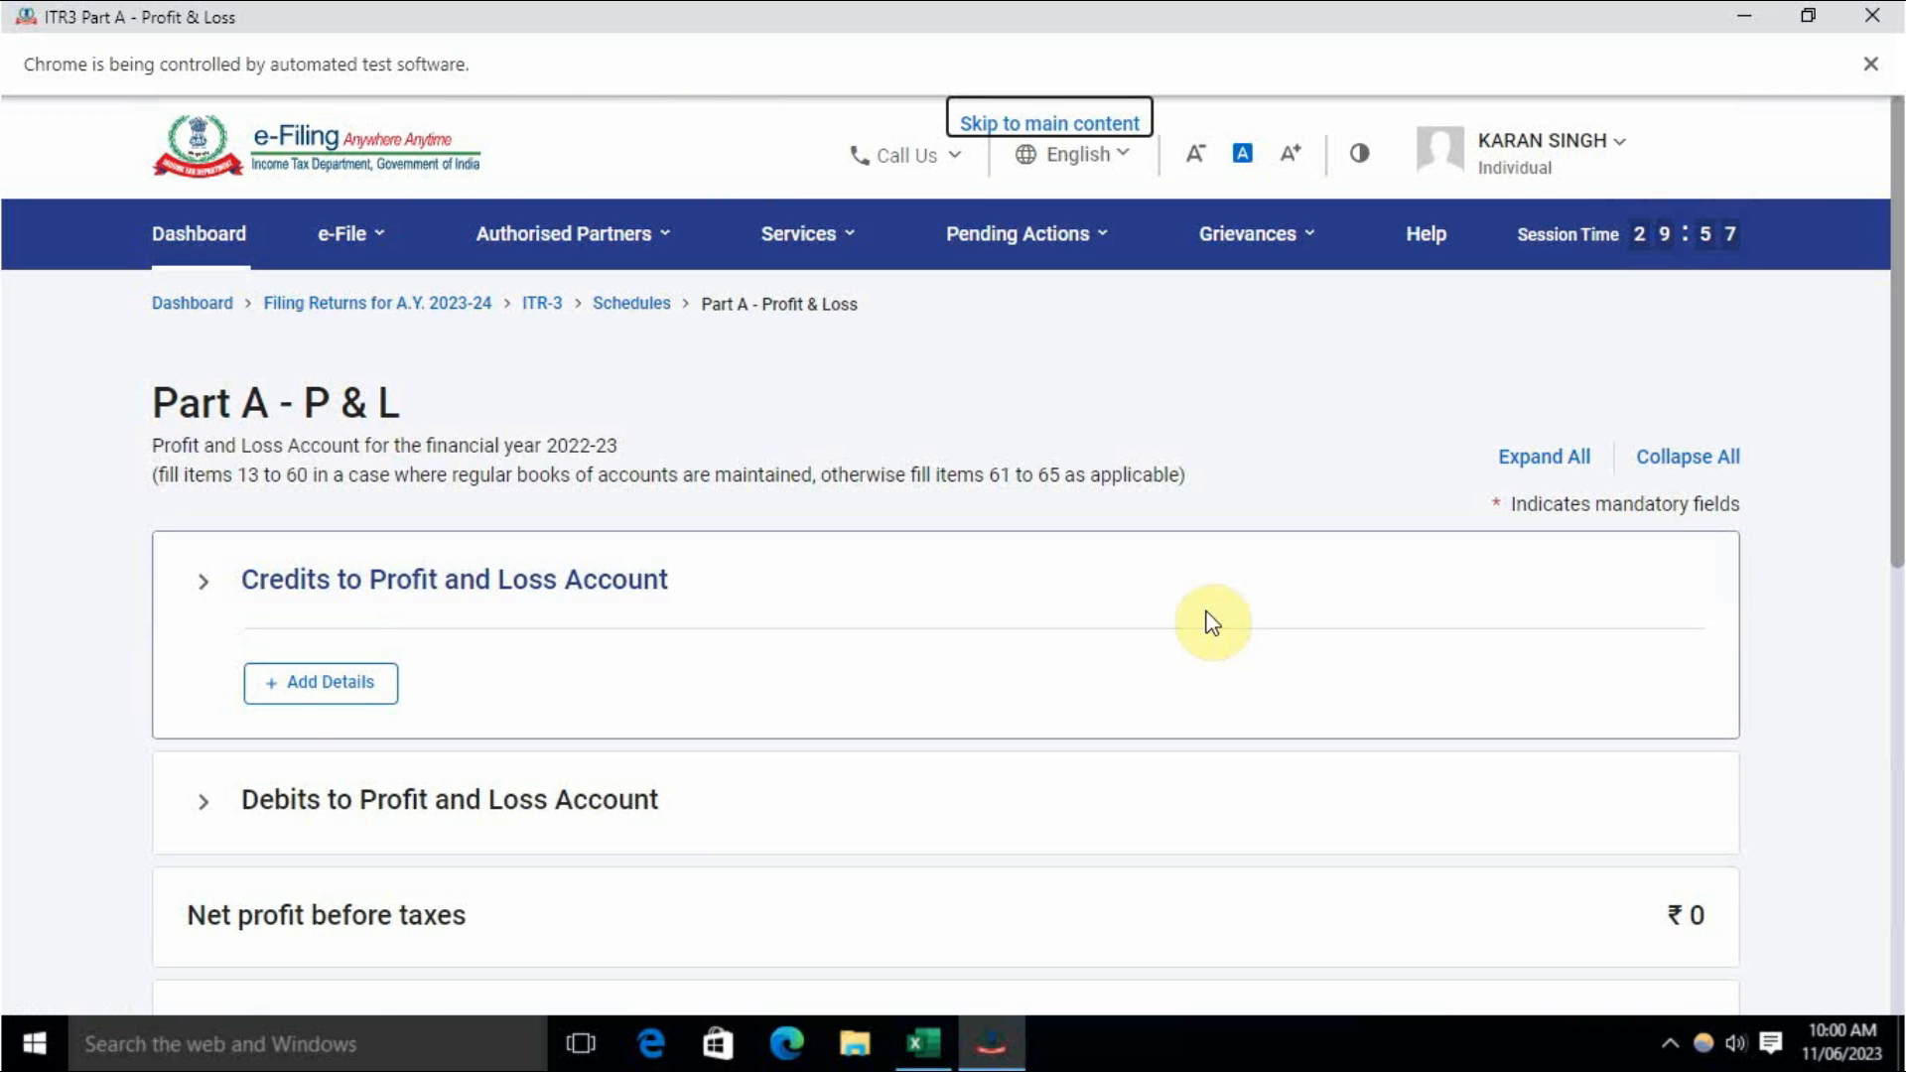
pyautogui.scroll(-3, 615, 660)
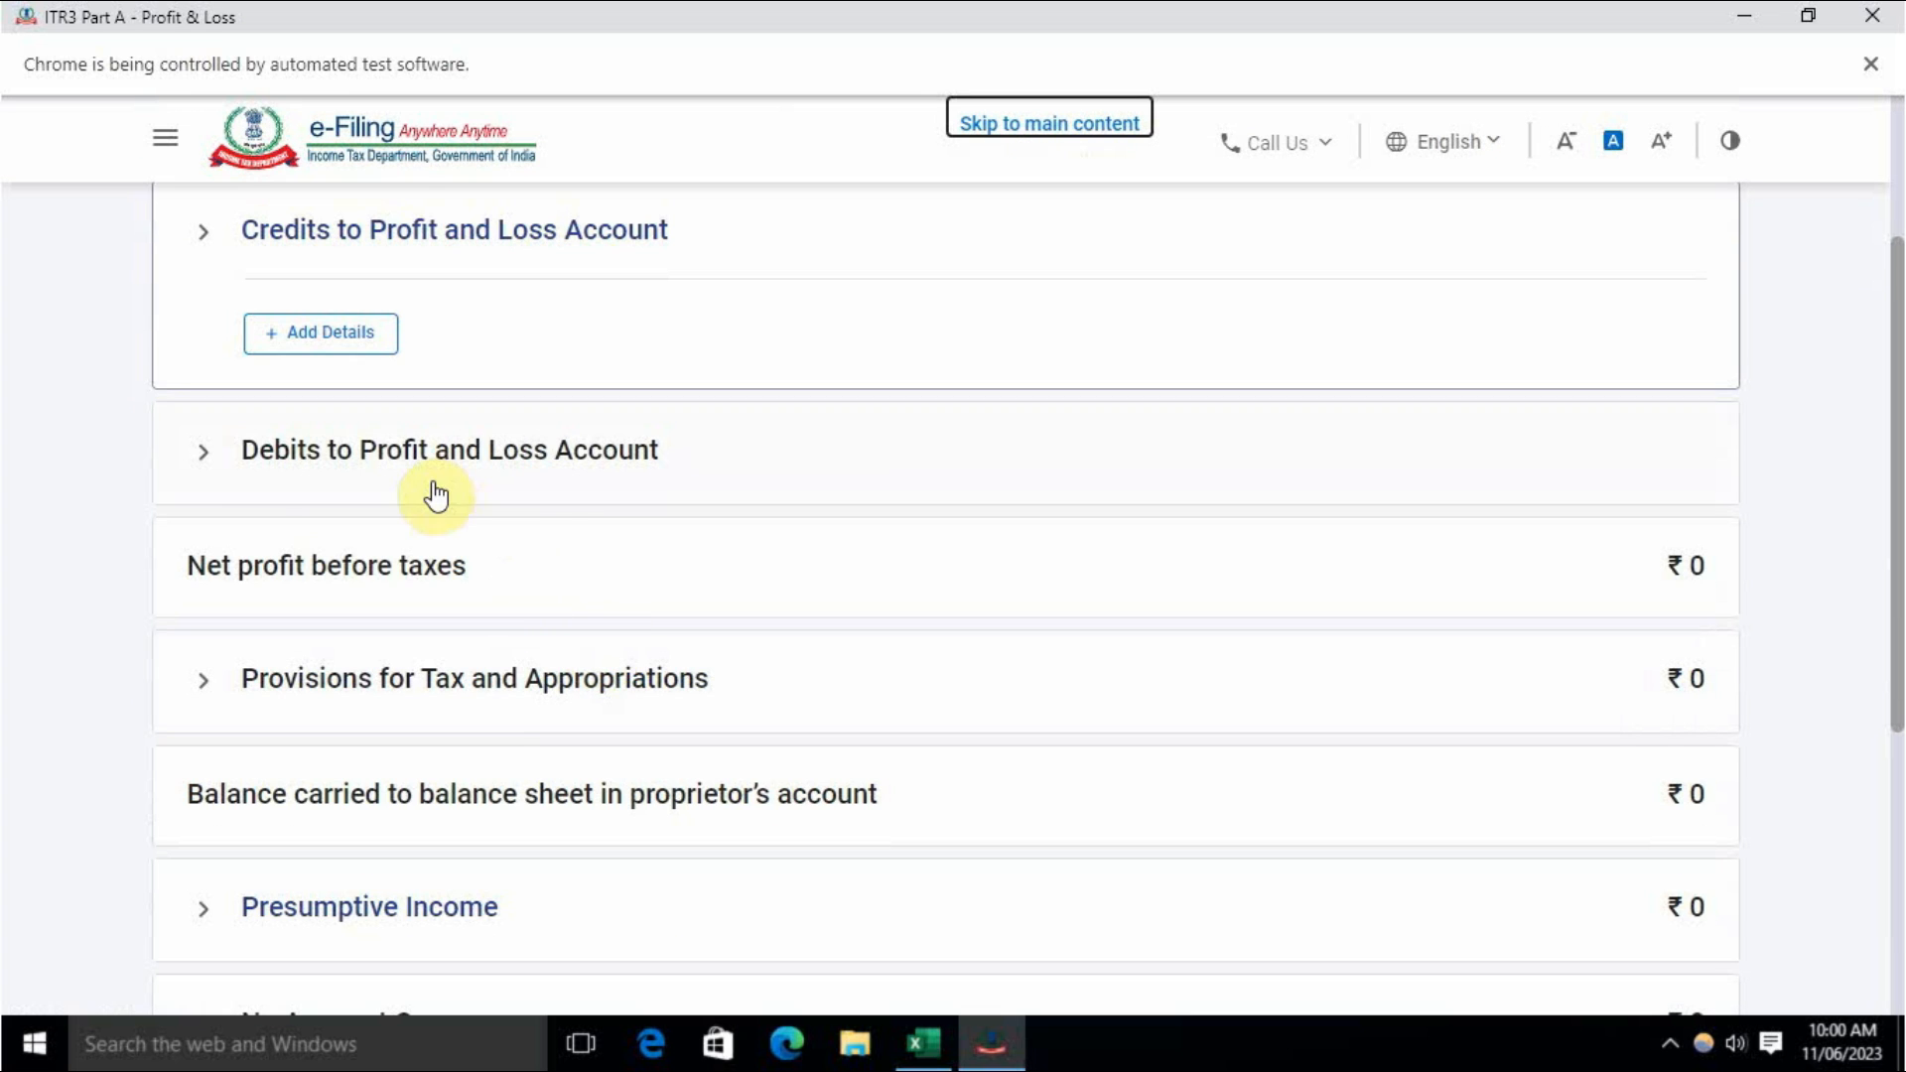
# Step: Confirm the Part A - P & L schedule and the Part A - OI schedule without adding any details
pyautogui.scroll(-4, 477, 699)
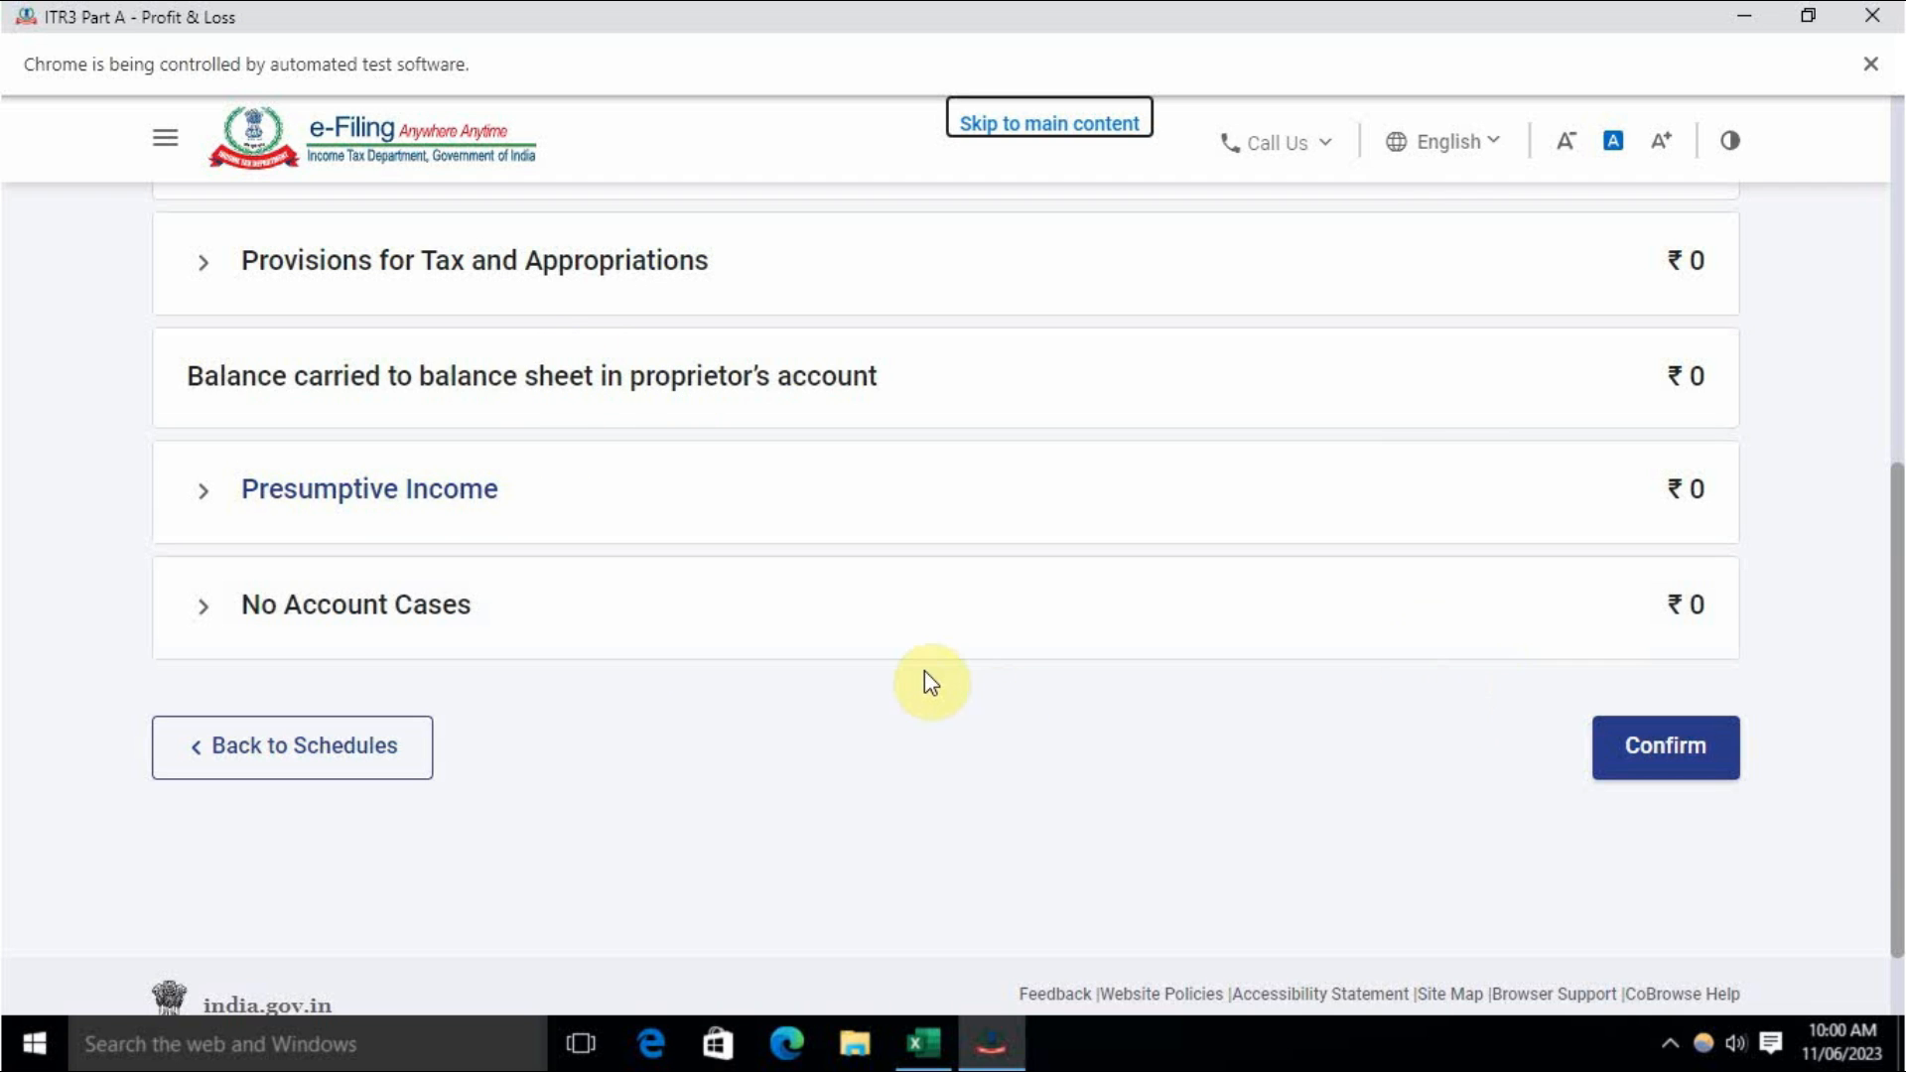
pyautogui.click(1664, 752)
pyautogui.scroll(-4, 808, 706)
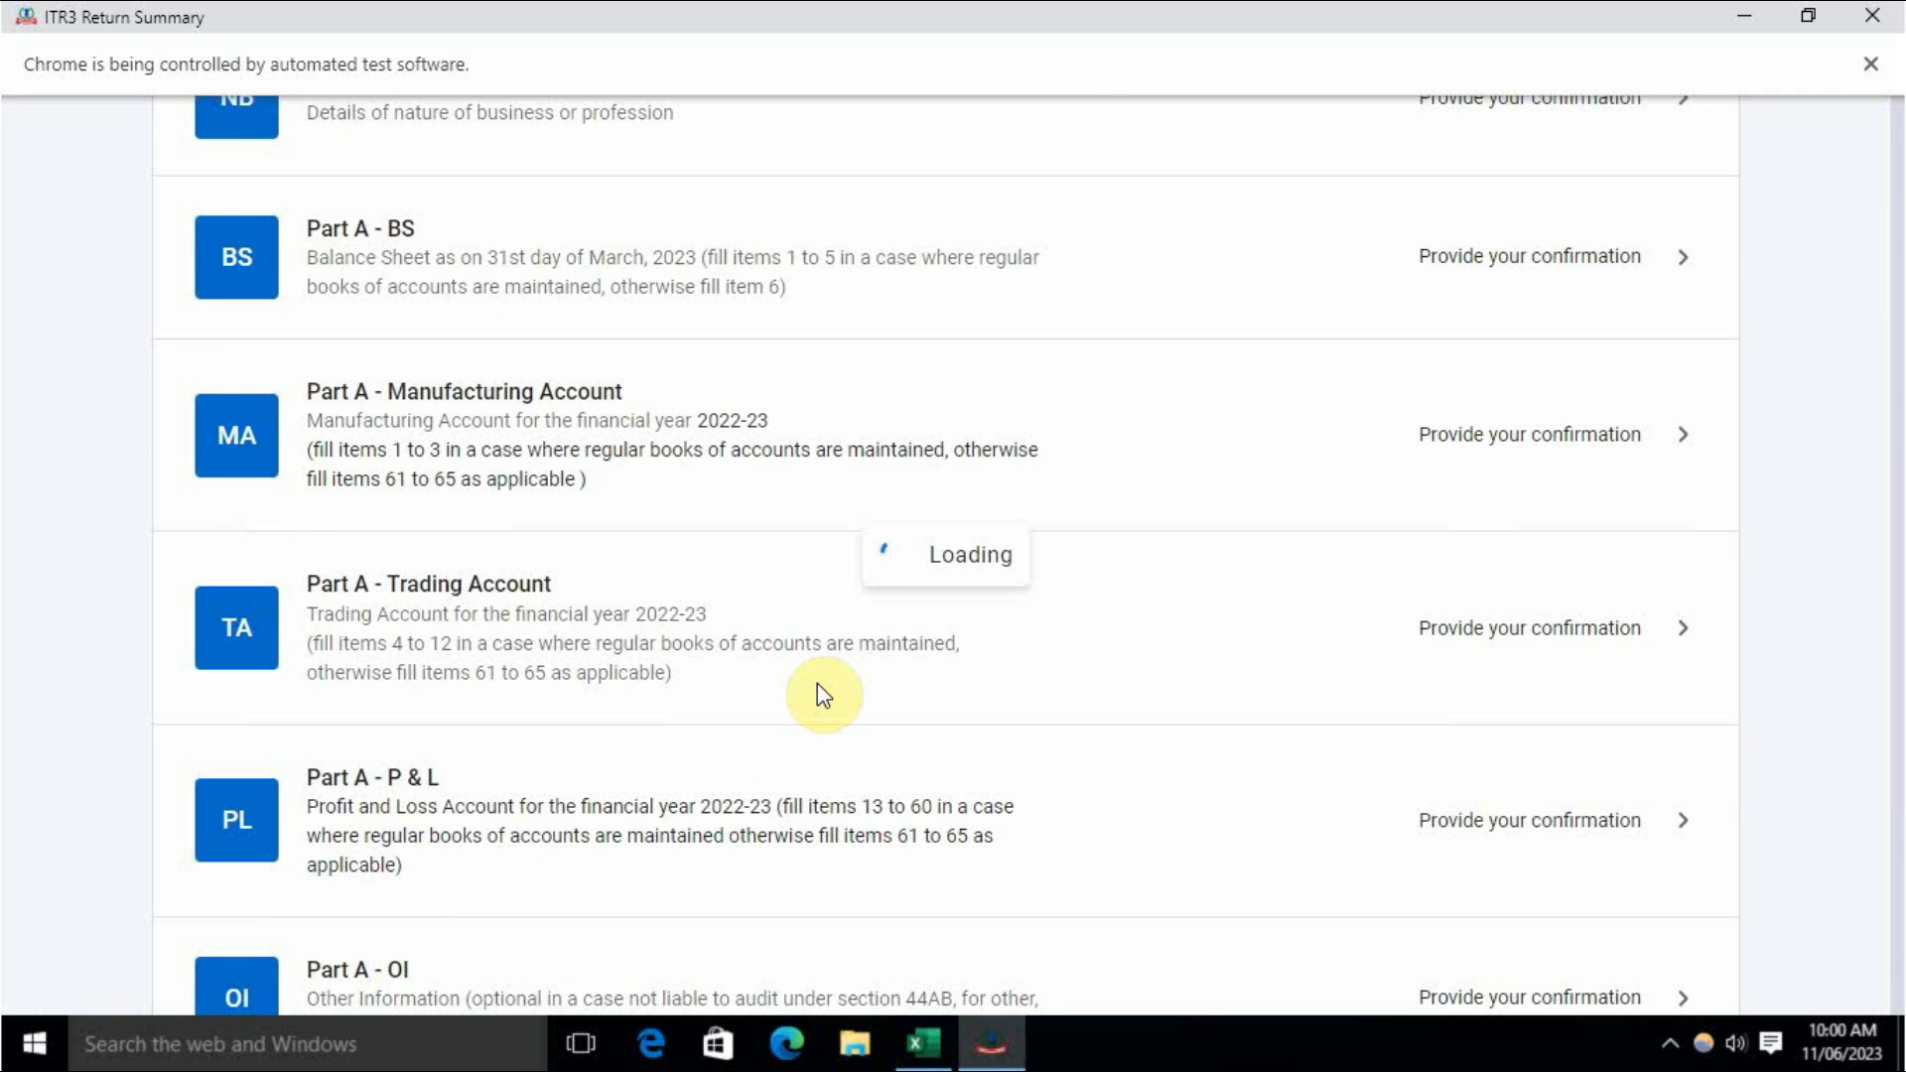
pyautogui.scroll(-2, 819, 686)
pyautogui.scroll(-9, 819, 694)
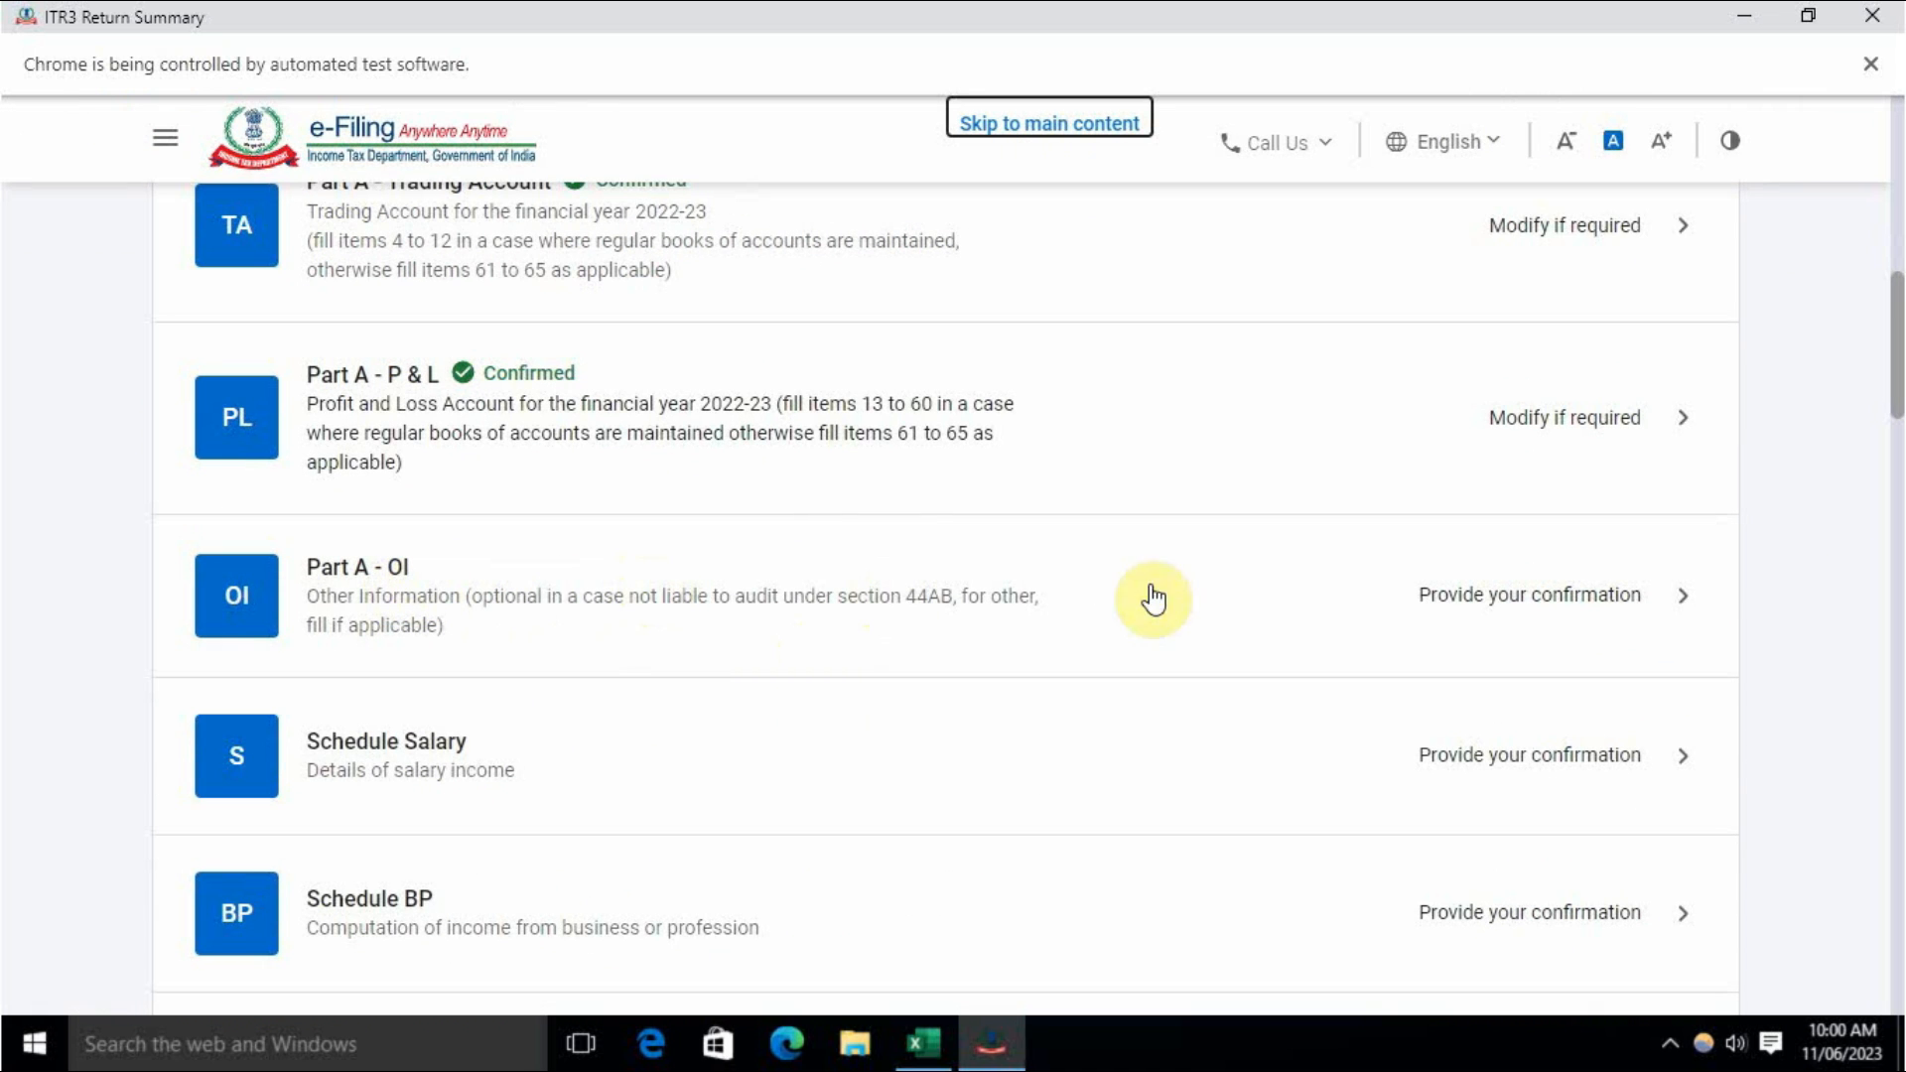
pyautogui.click(1539, 597)
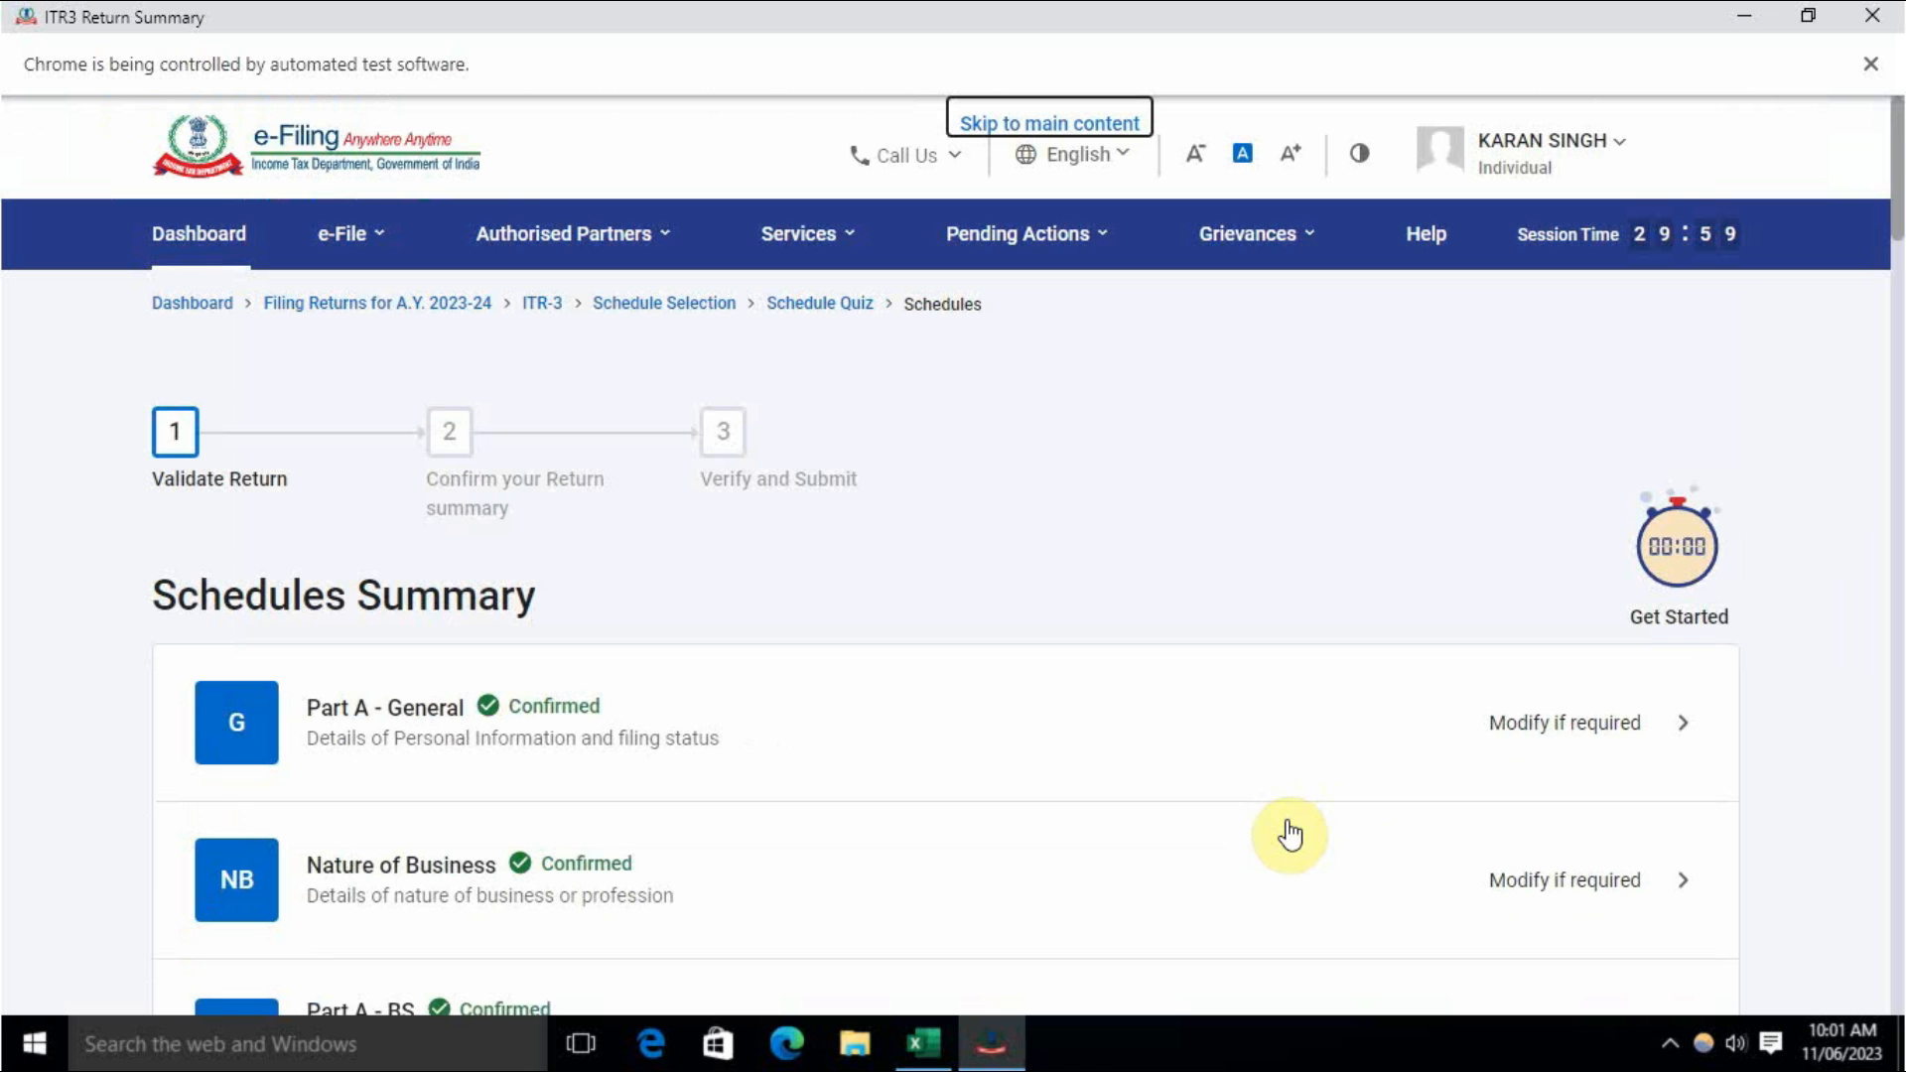
# Step: Open Schedule Salary from the Schedules Summary and confirm it without adding an employer
pyautogui.scroll(-4, 1223, 844)
pyautogui.scroll(-5, 906, 777)
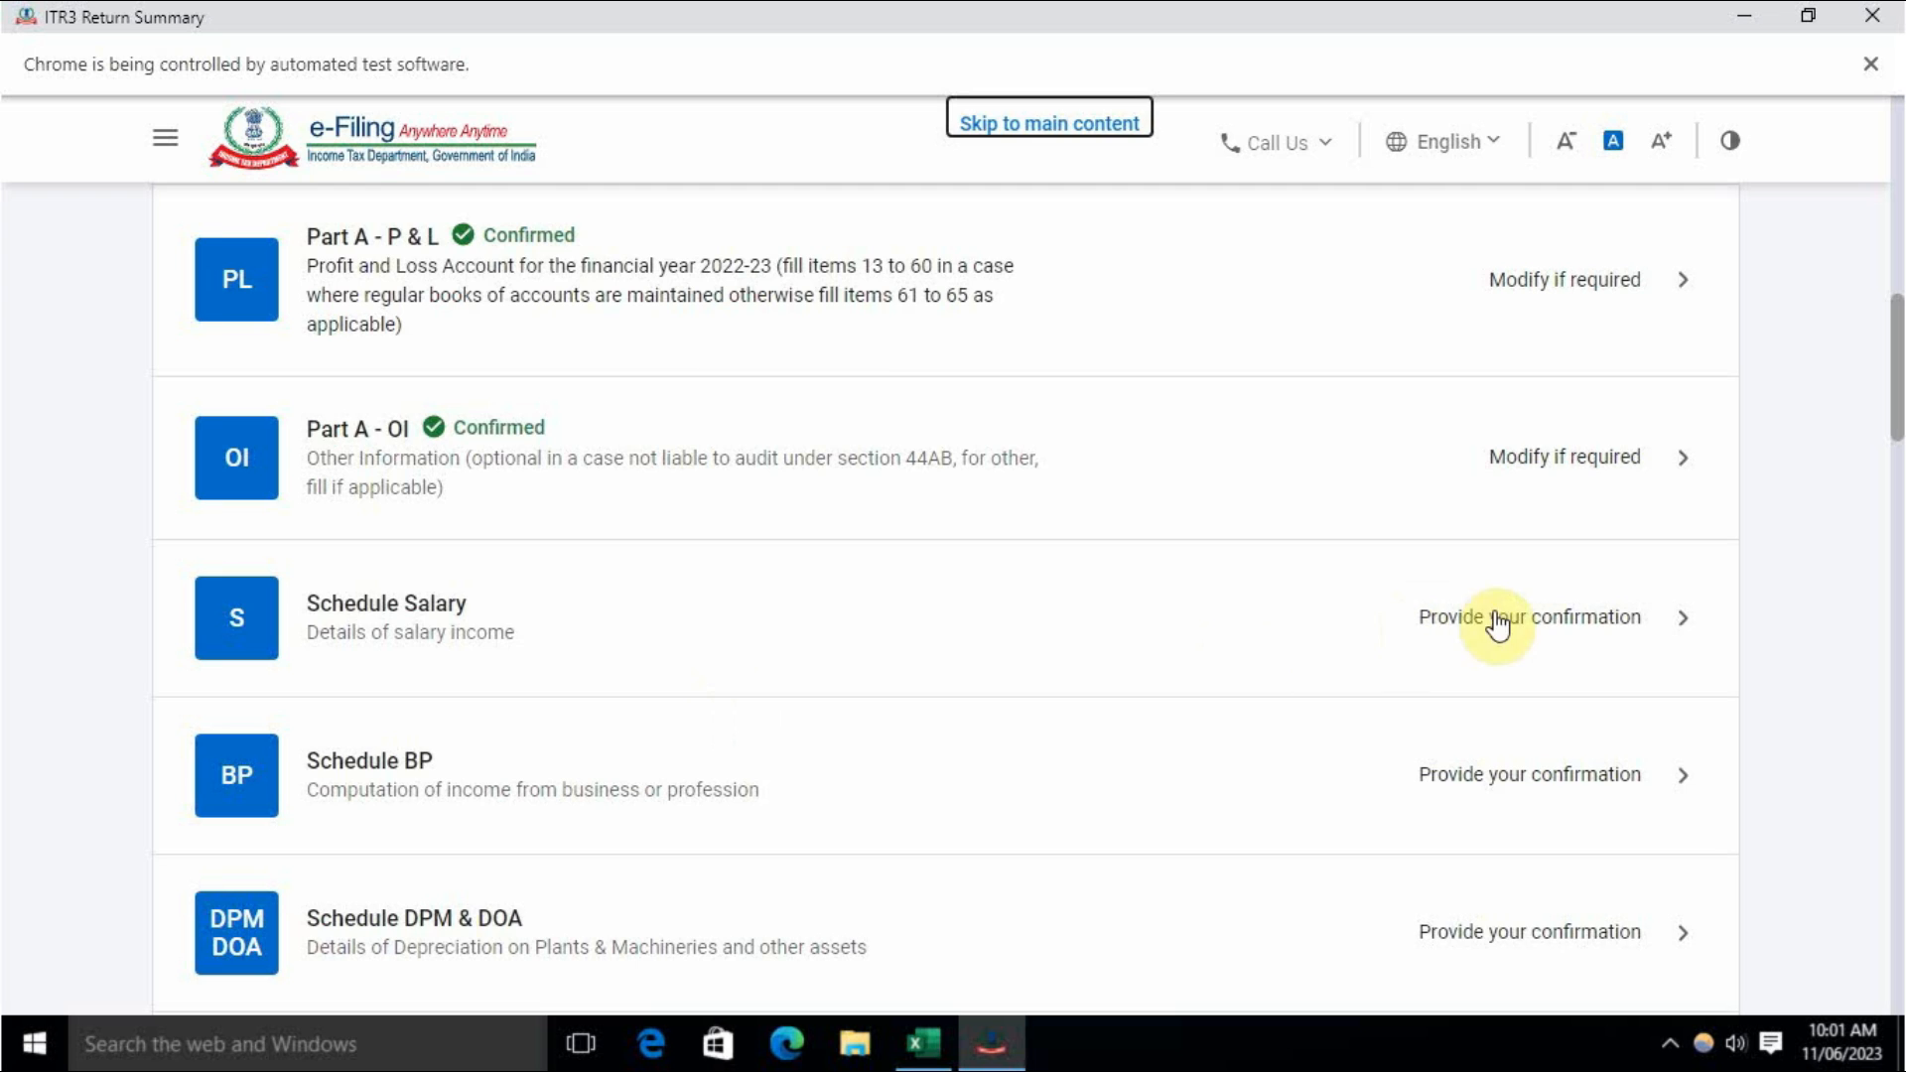
pyautogui.click(1562, 616)
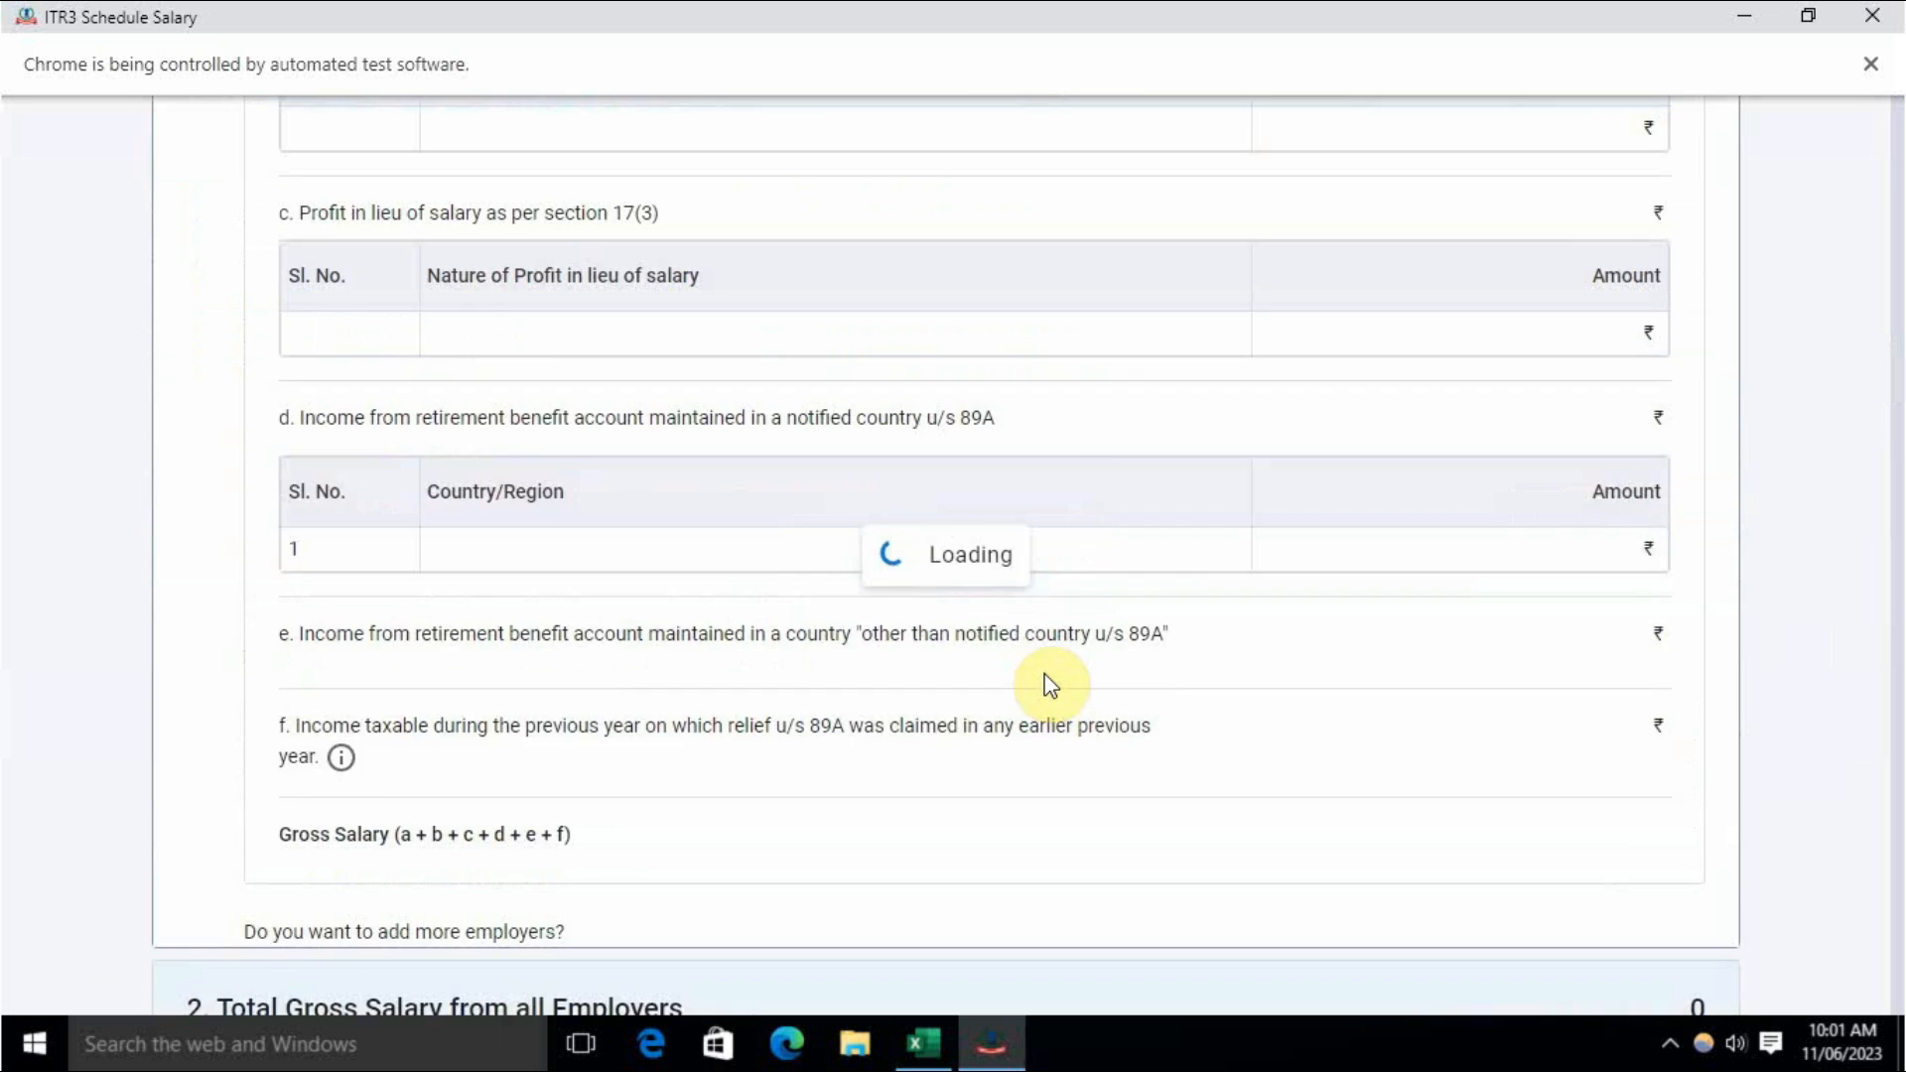
pyautogui.scroll(-3, 893, 596)
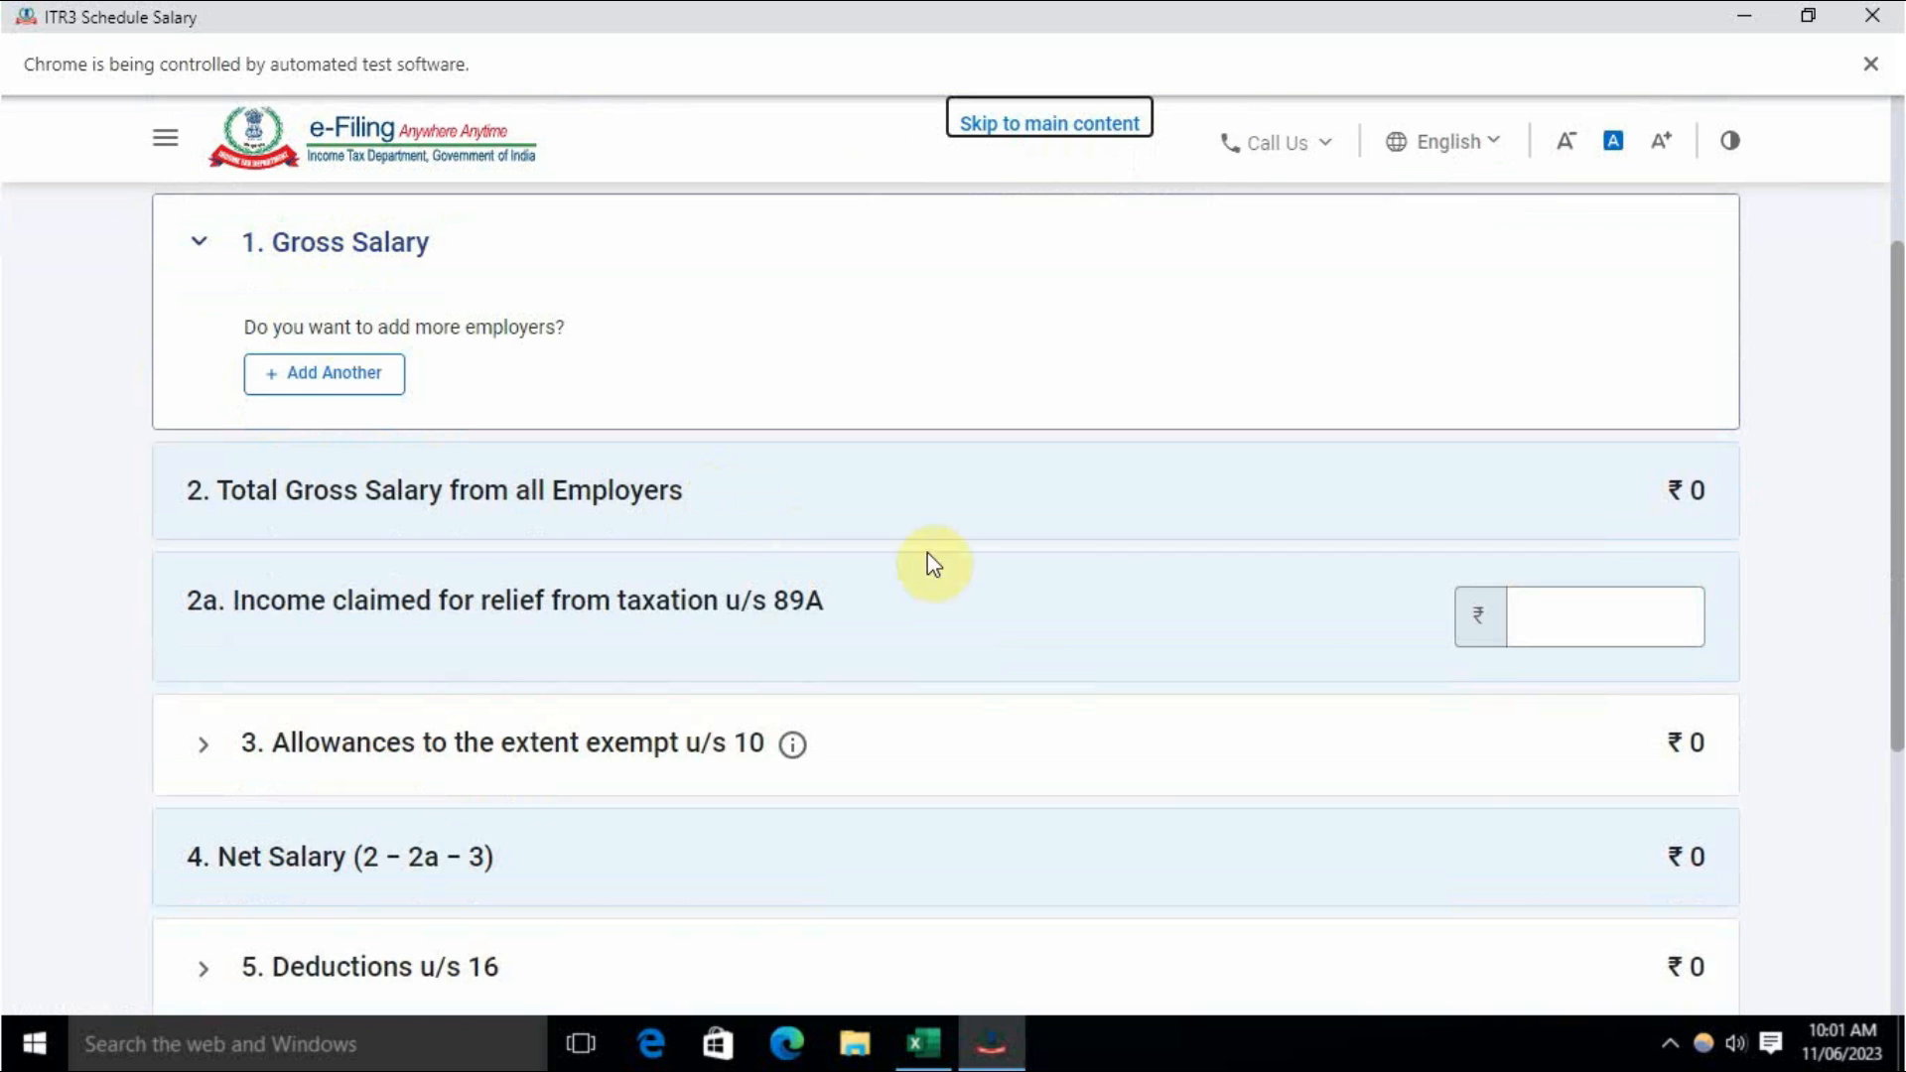
pyautogui.scroll(-5, 1121, 580)
pyautogui.click(1662, 739)
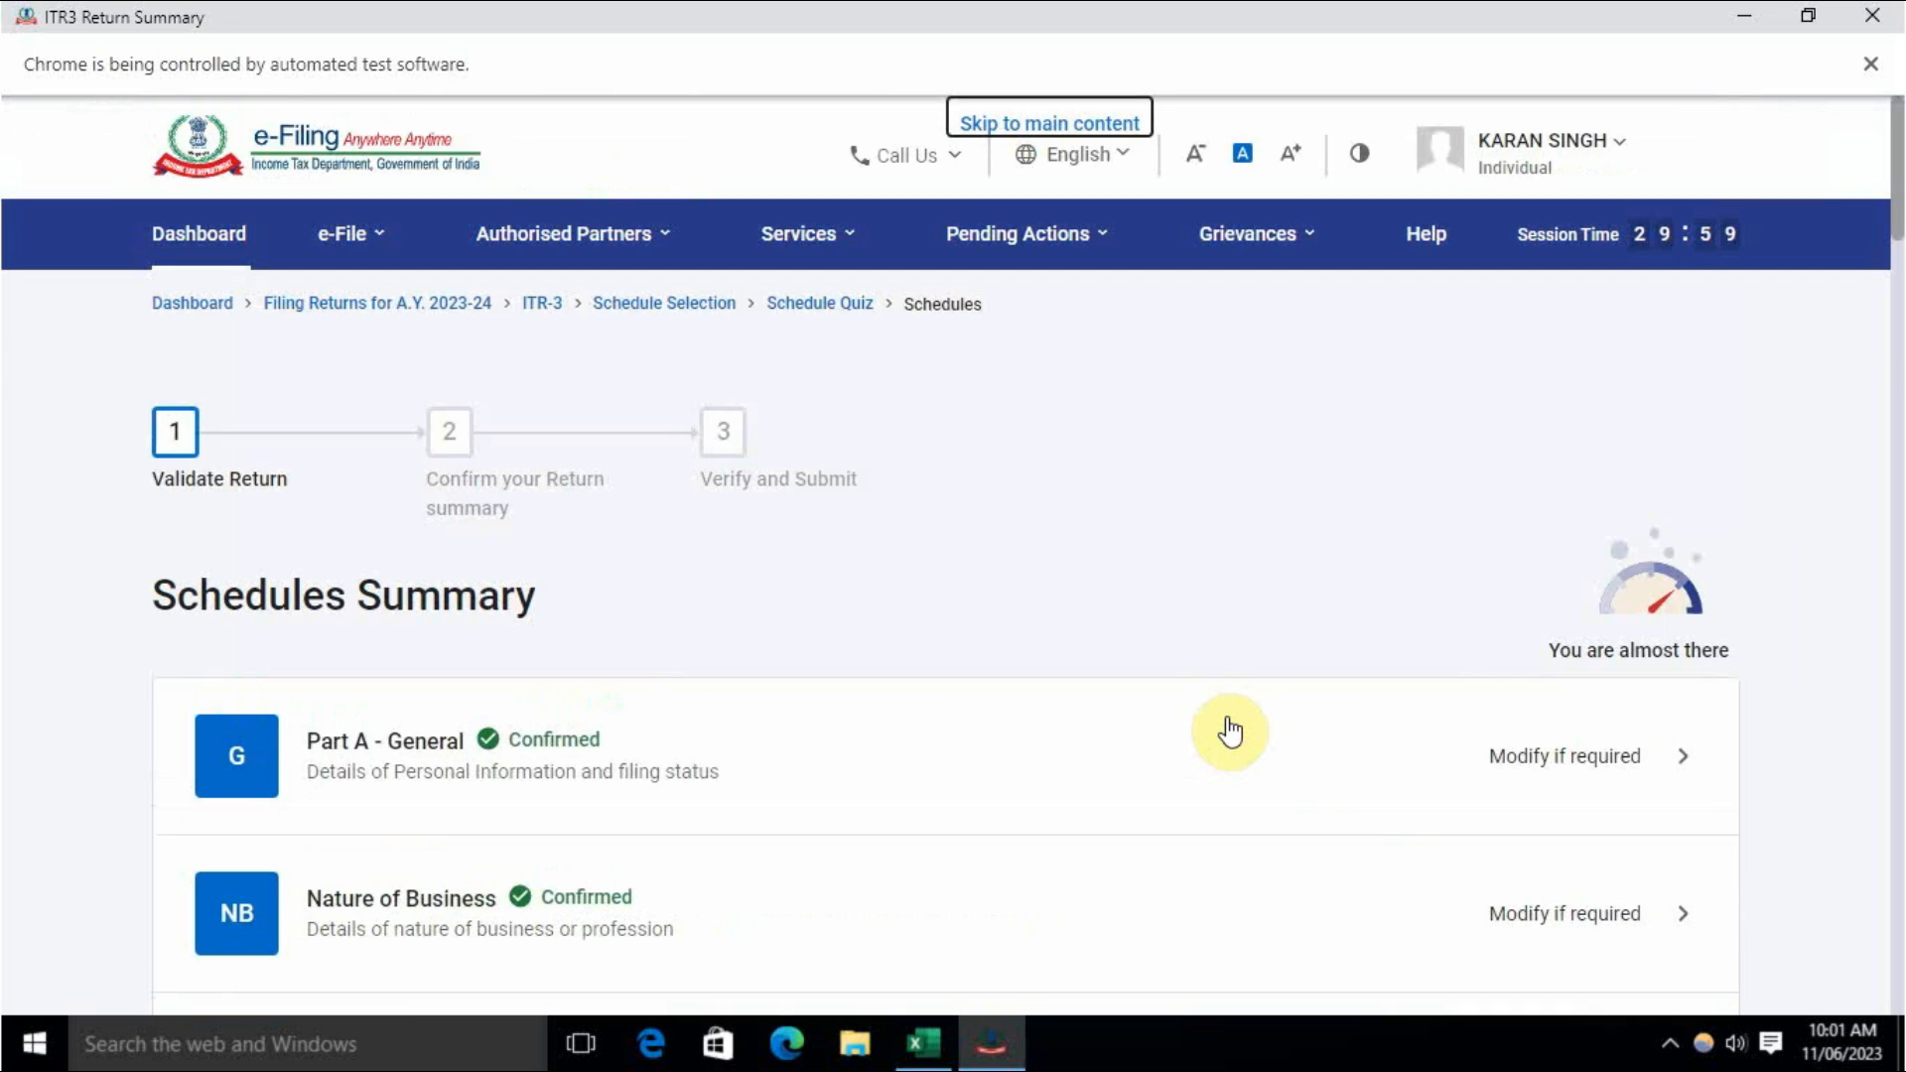
# Step: Open Schedule BP and save section B, Speculative business, leaving its additions and deductions at 0
pyautogui.scroll(-15, 1106, 757)
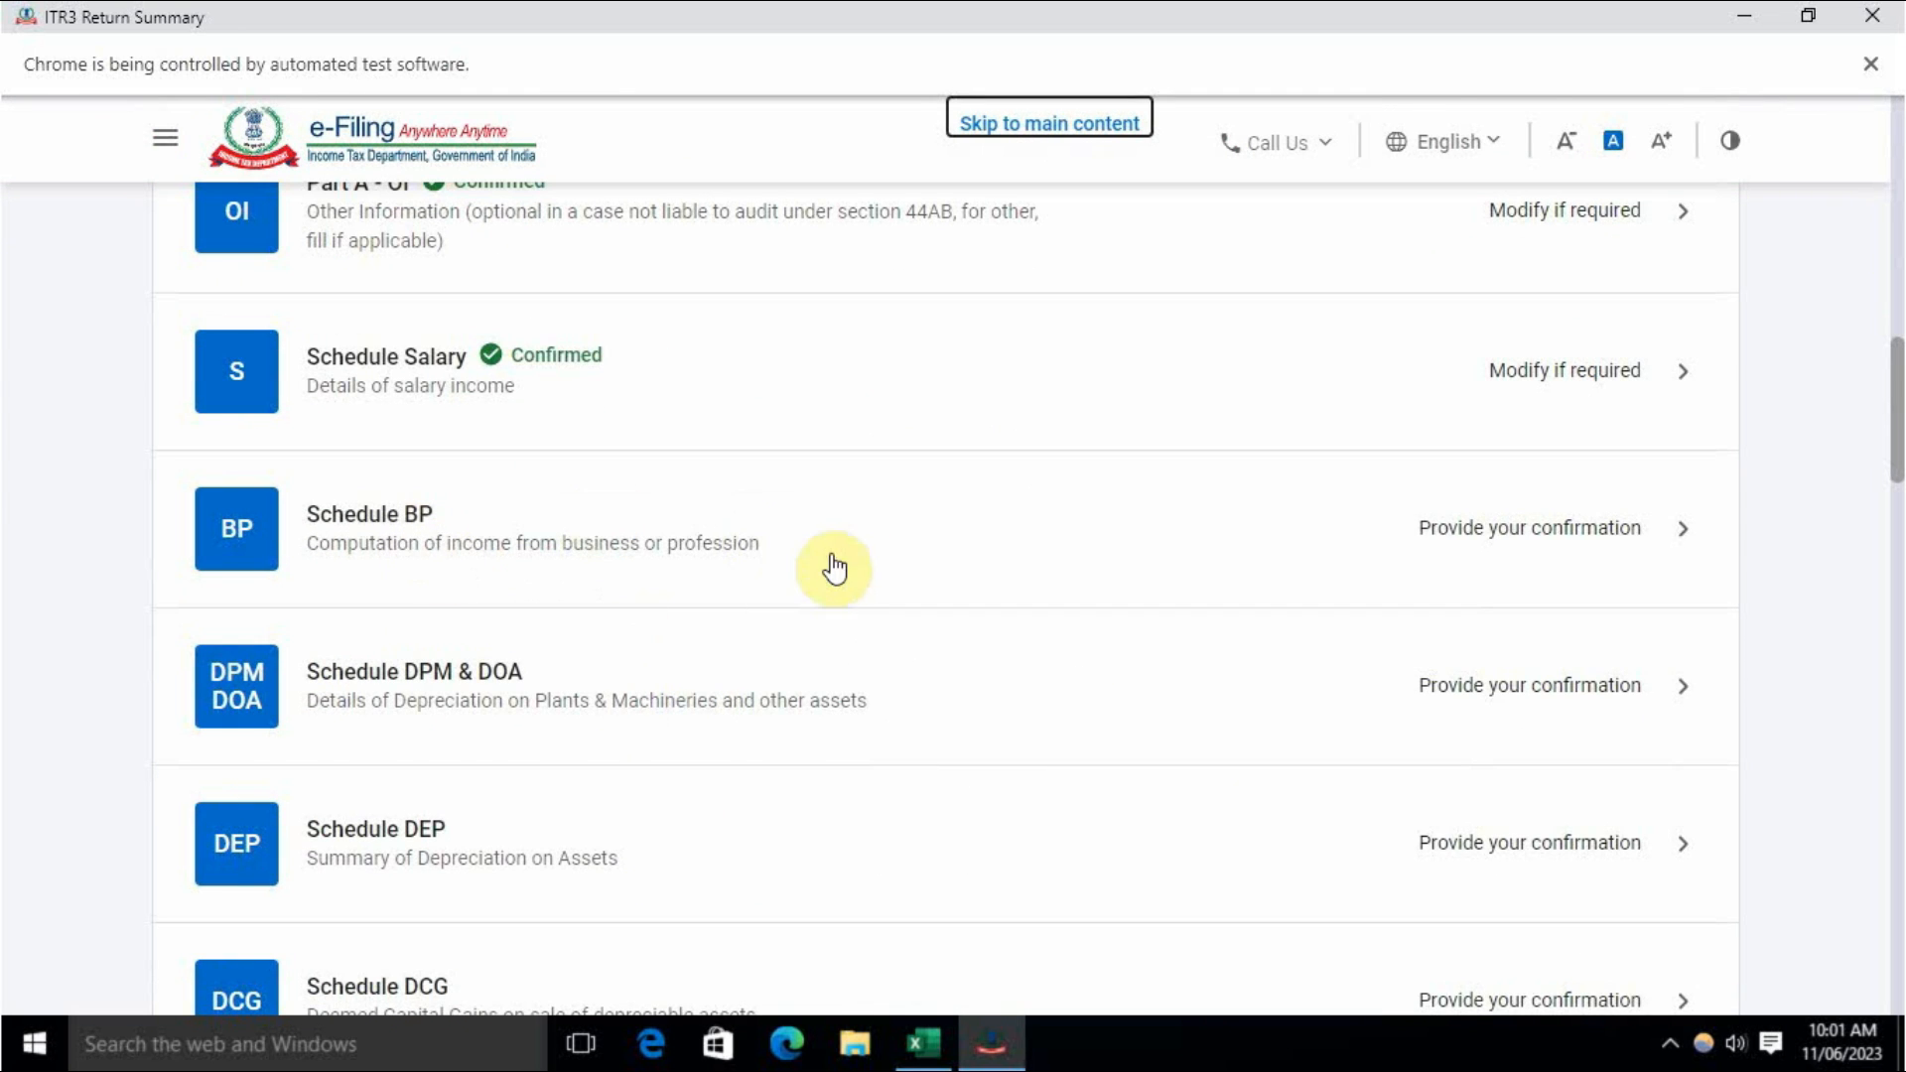
pyautogui.click(1426, 541)
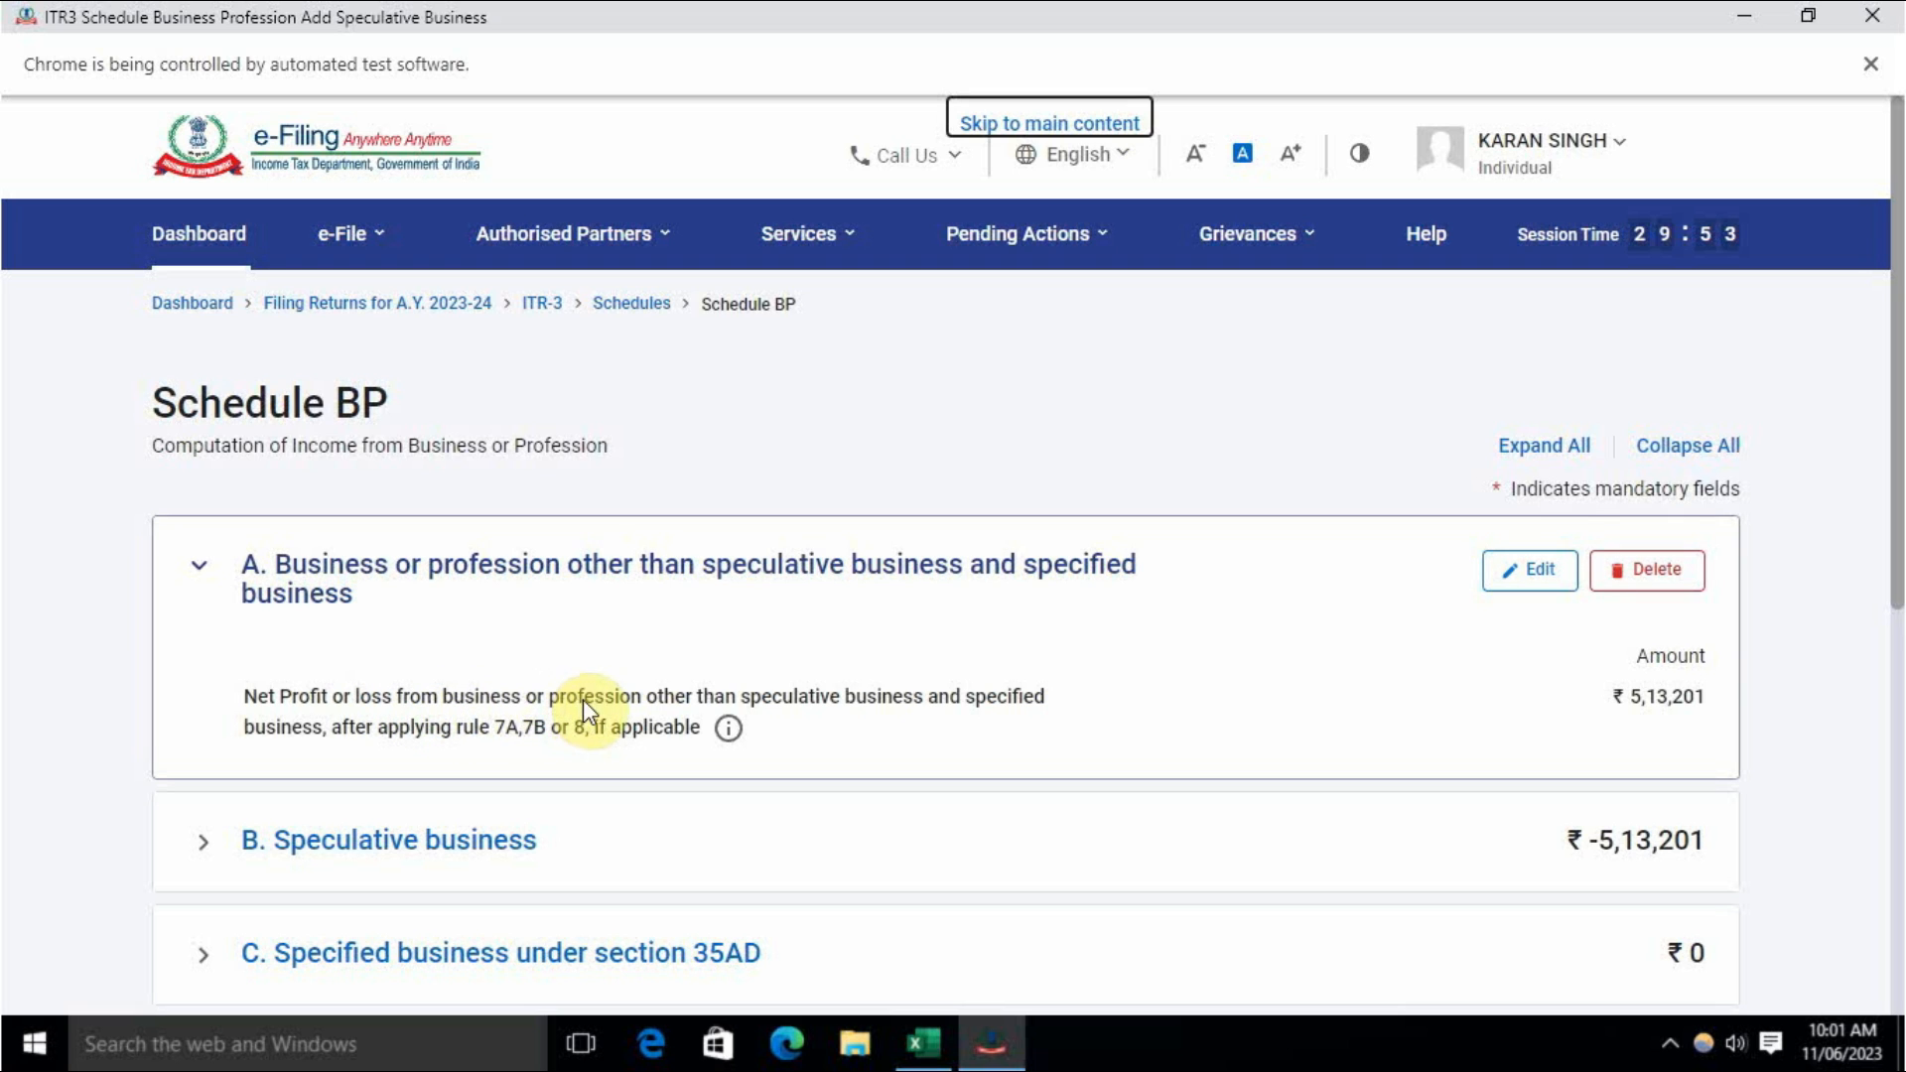
pyautogui.scroll(-2, 1327, 812)
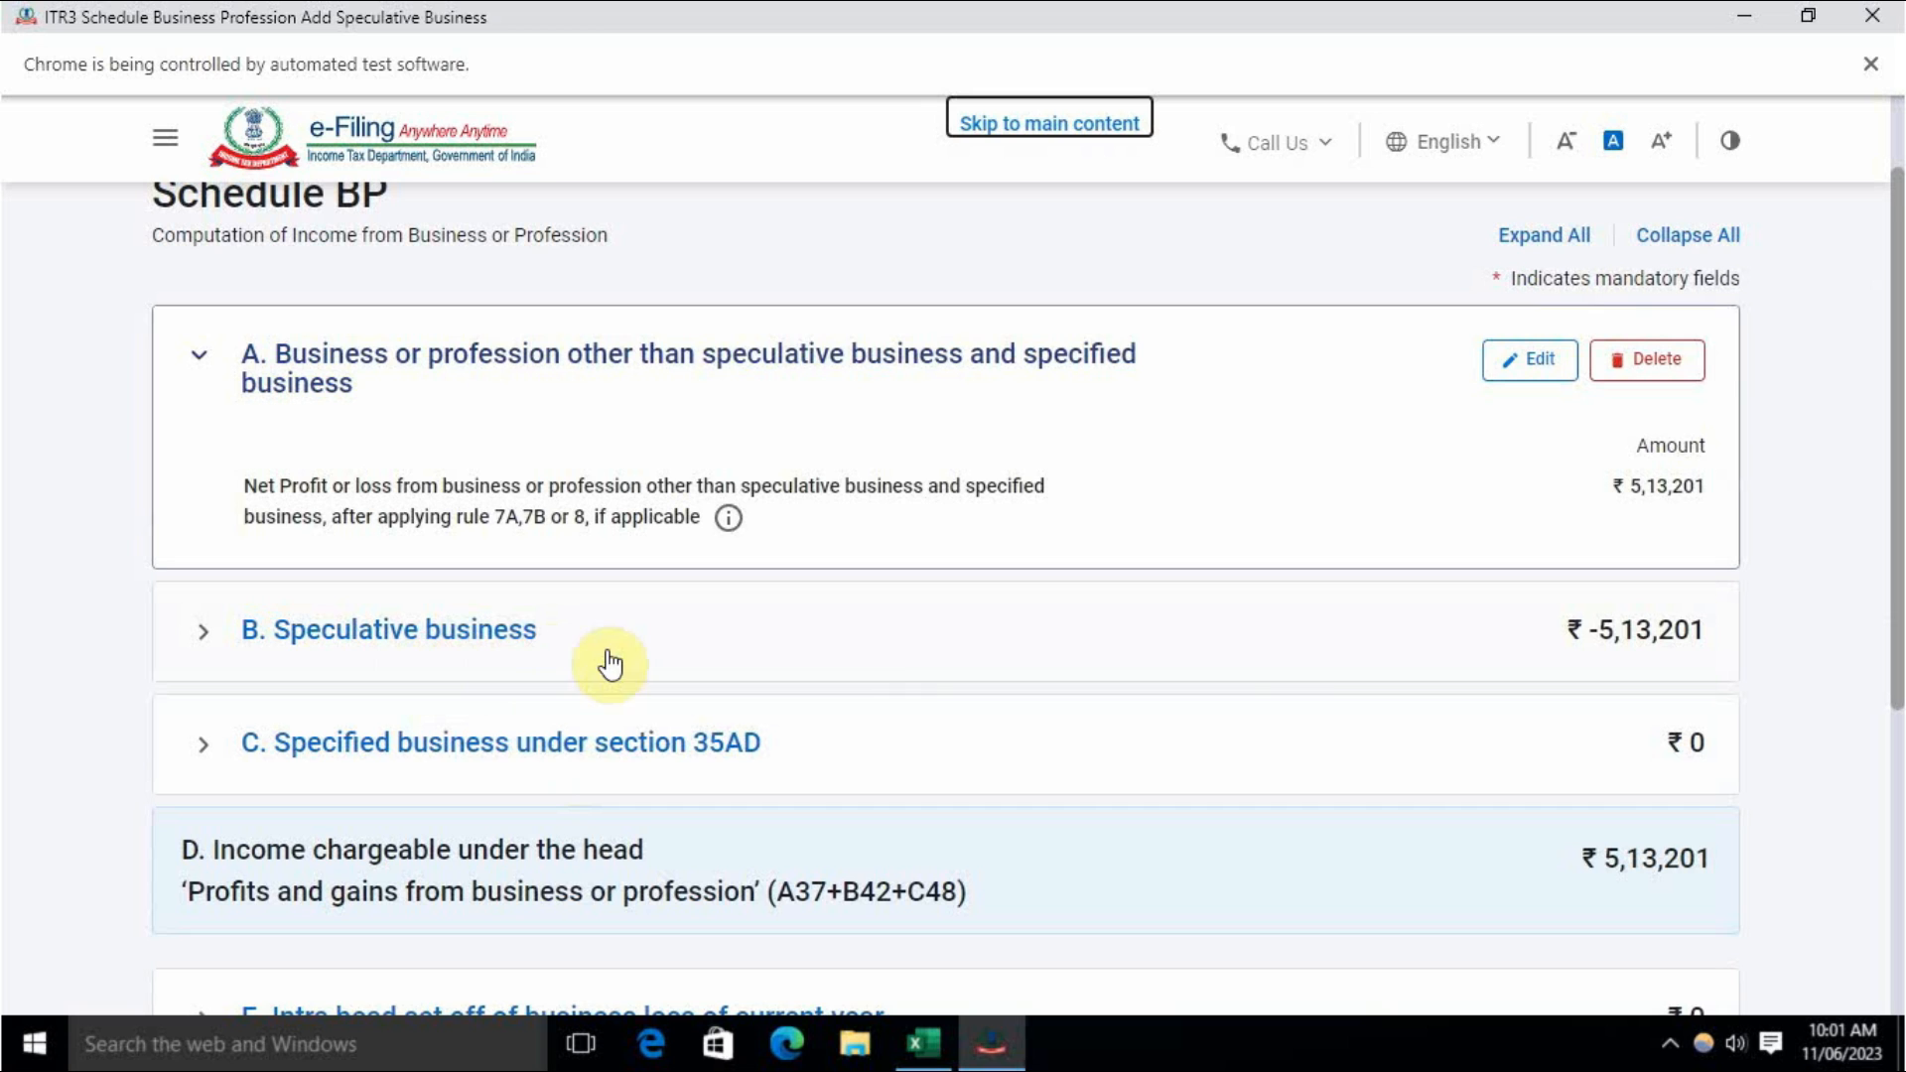
pyautogui.click(1070, 655)
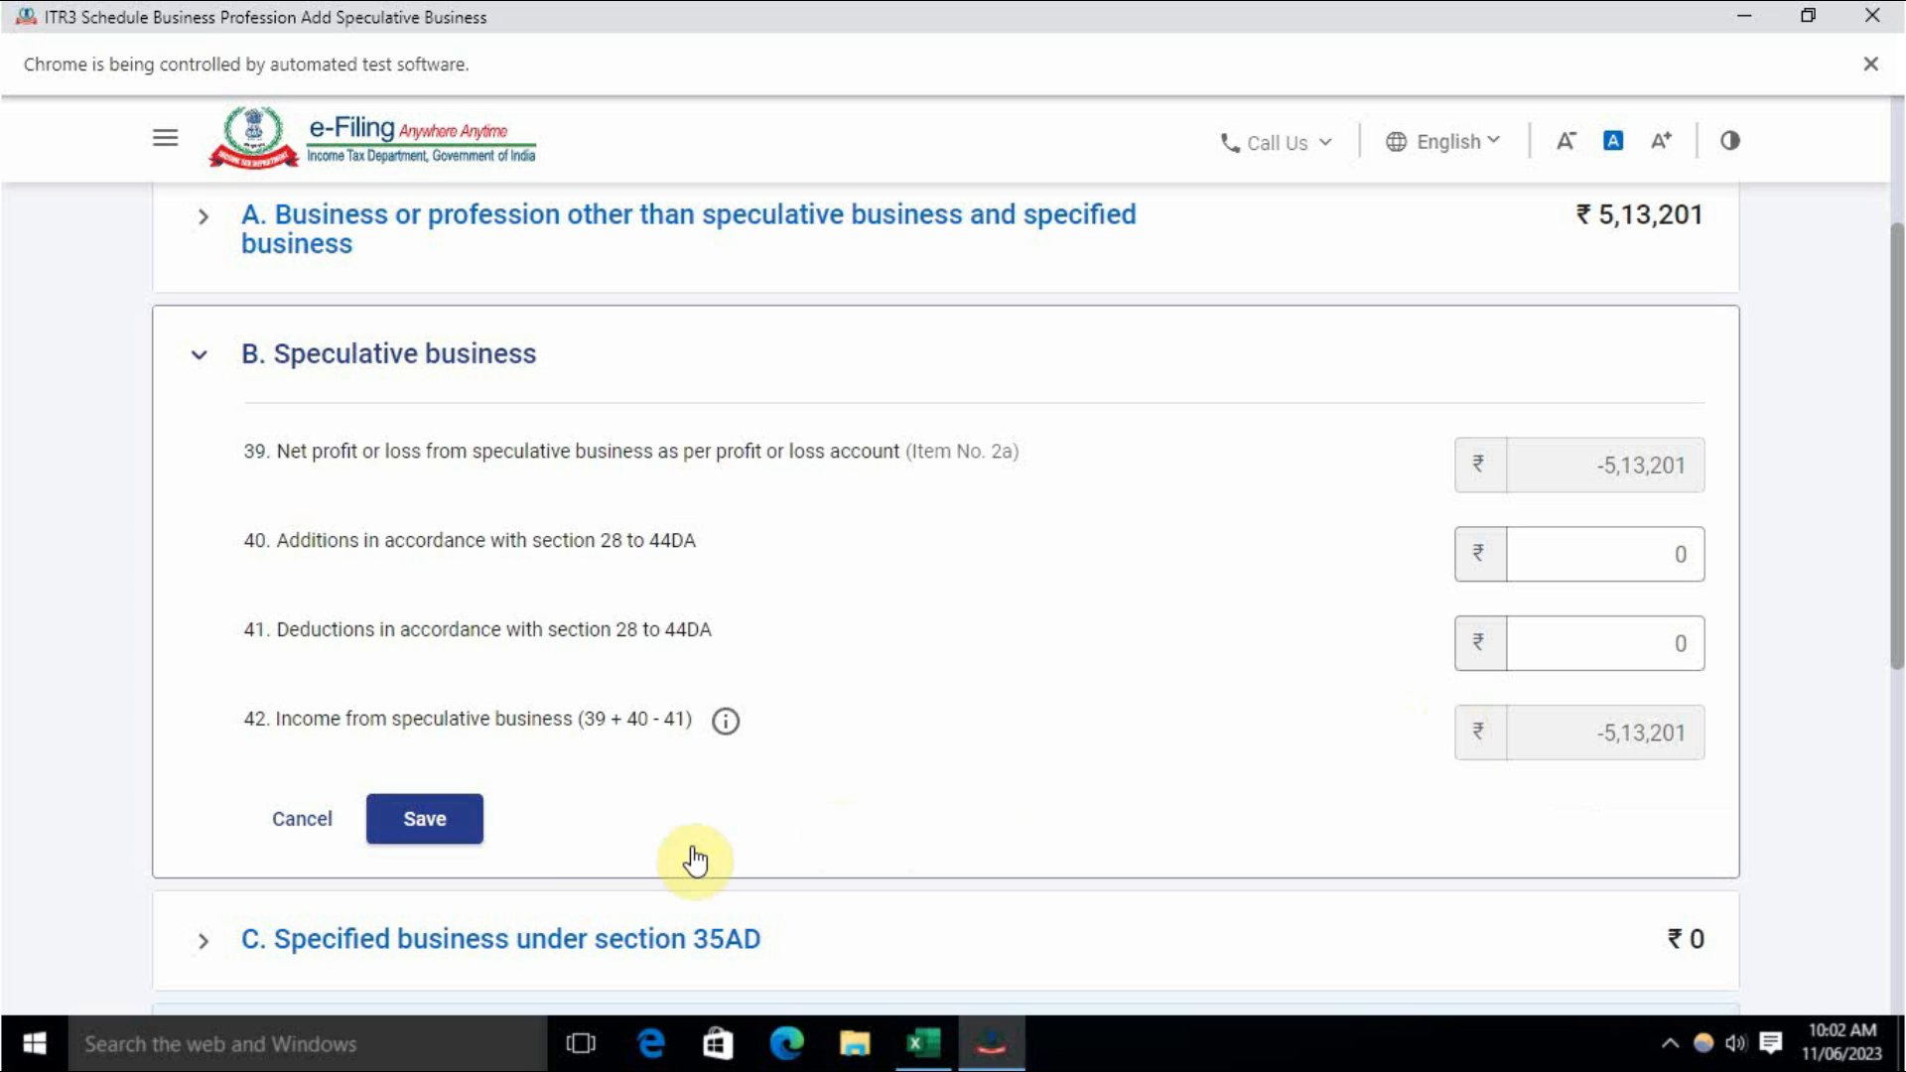
pyautogui.click(459, 835)
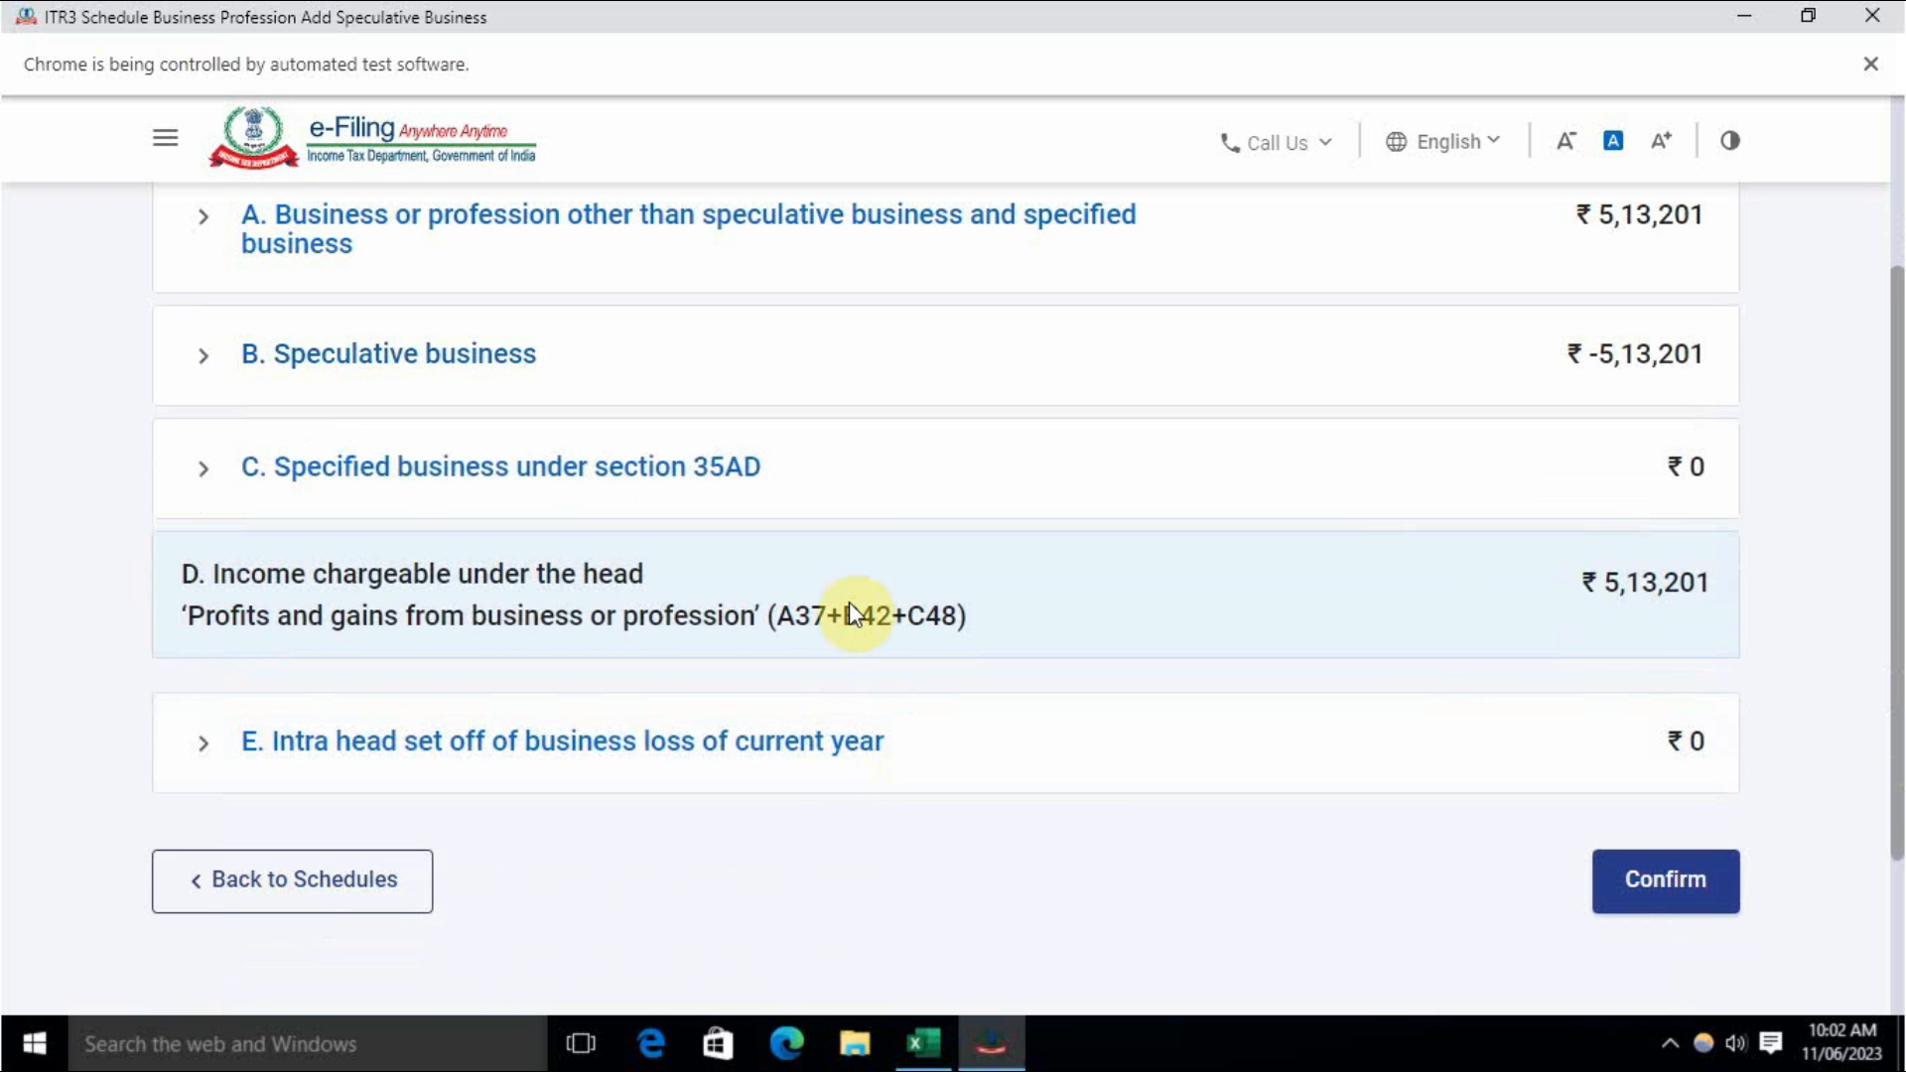
# Step: Review Schedule BP's intra head set off and speculative business sections and confirm the schedule
pyautogui.click(744, 740)
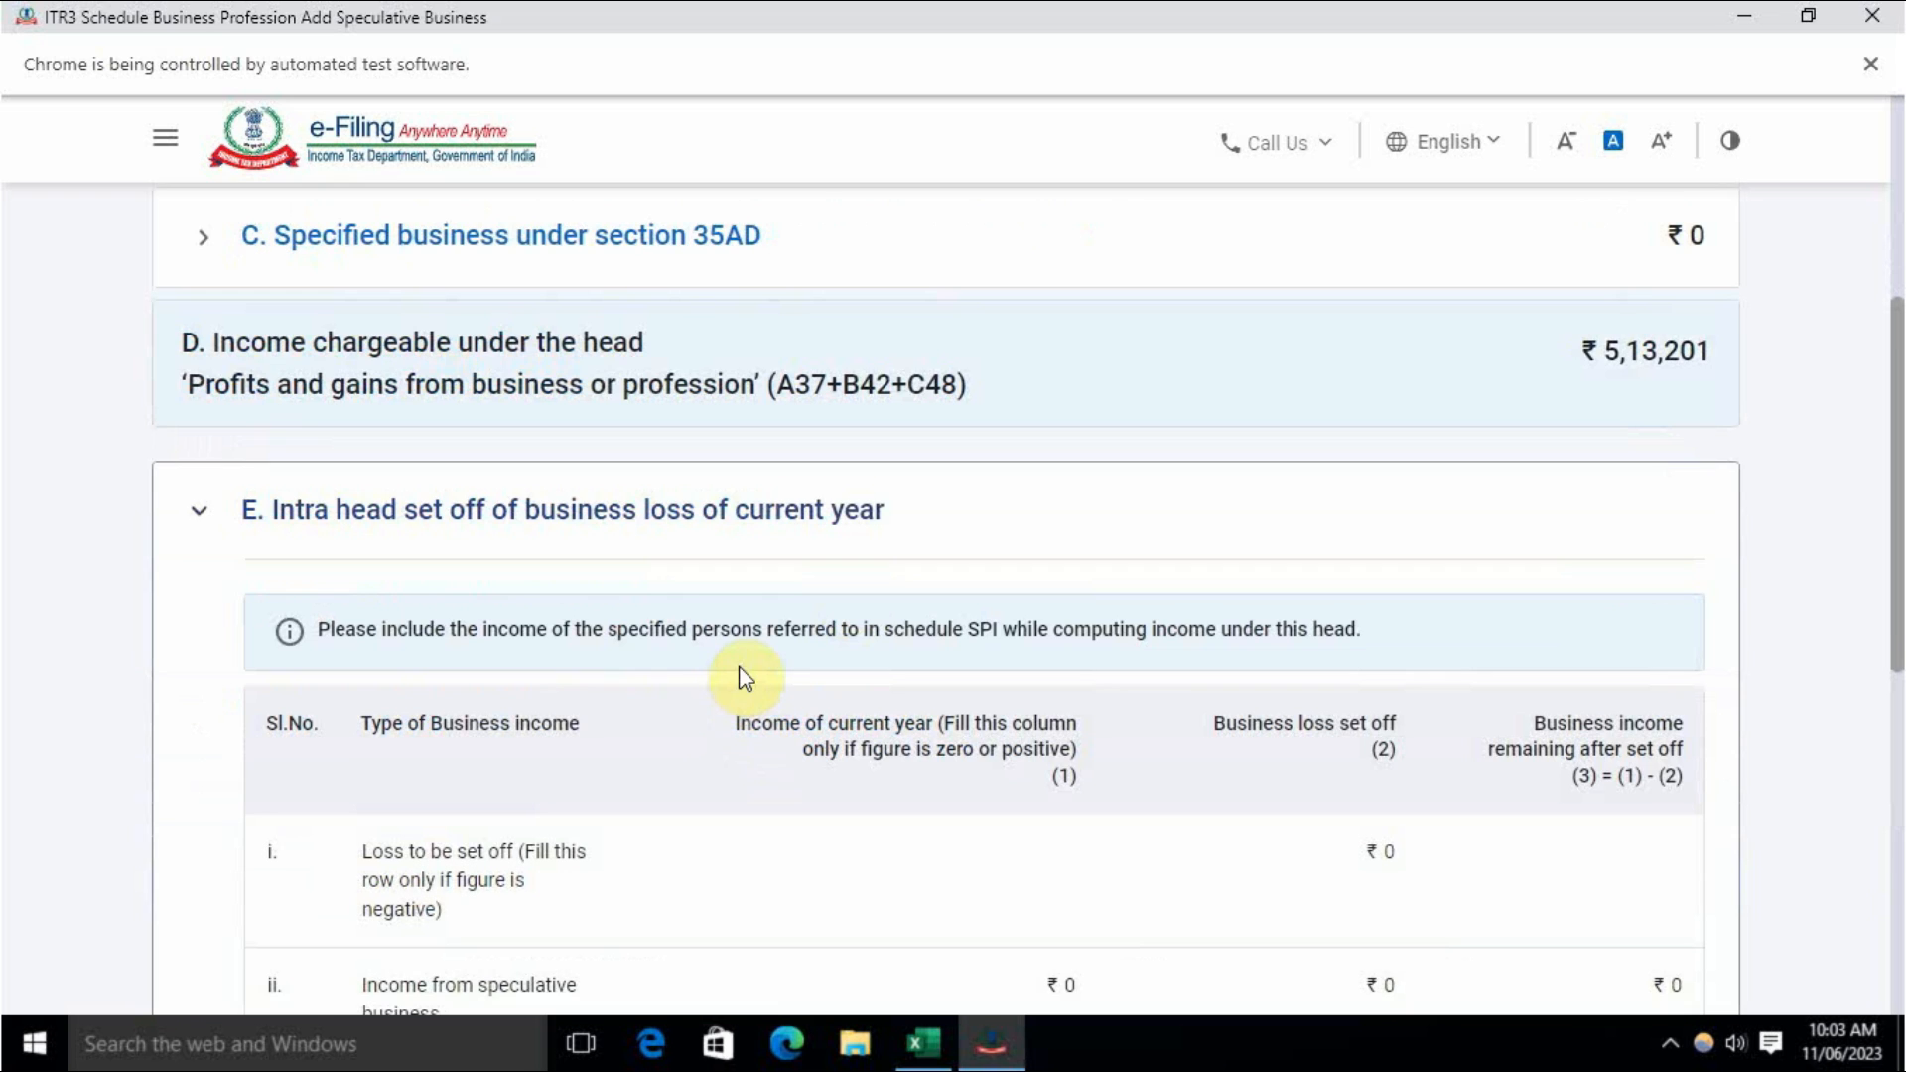
pyautogui.scroll(5, 746, 683)
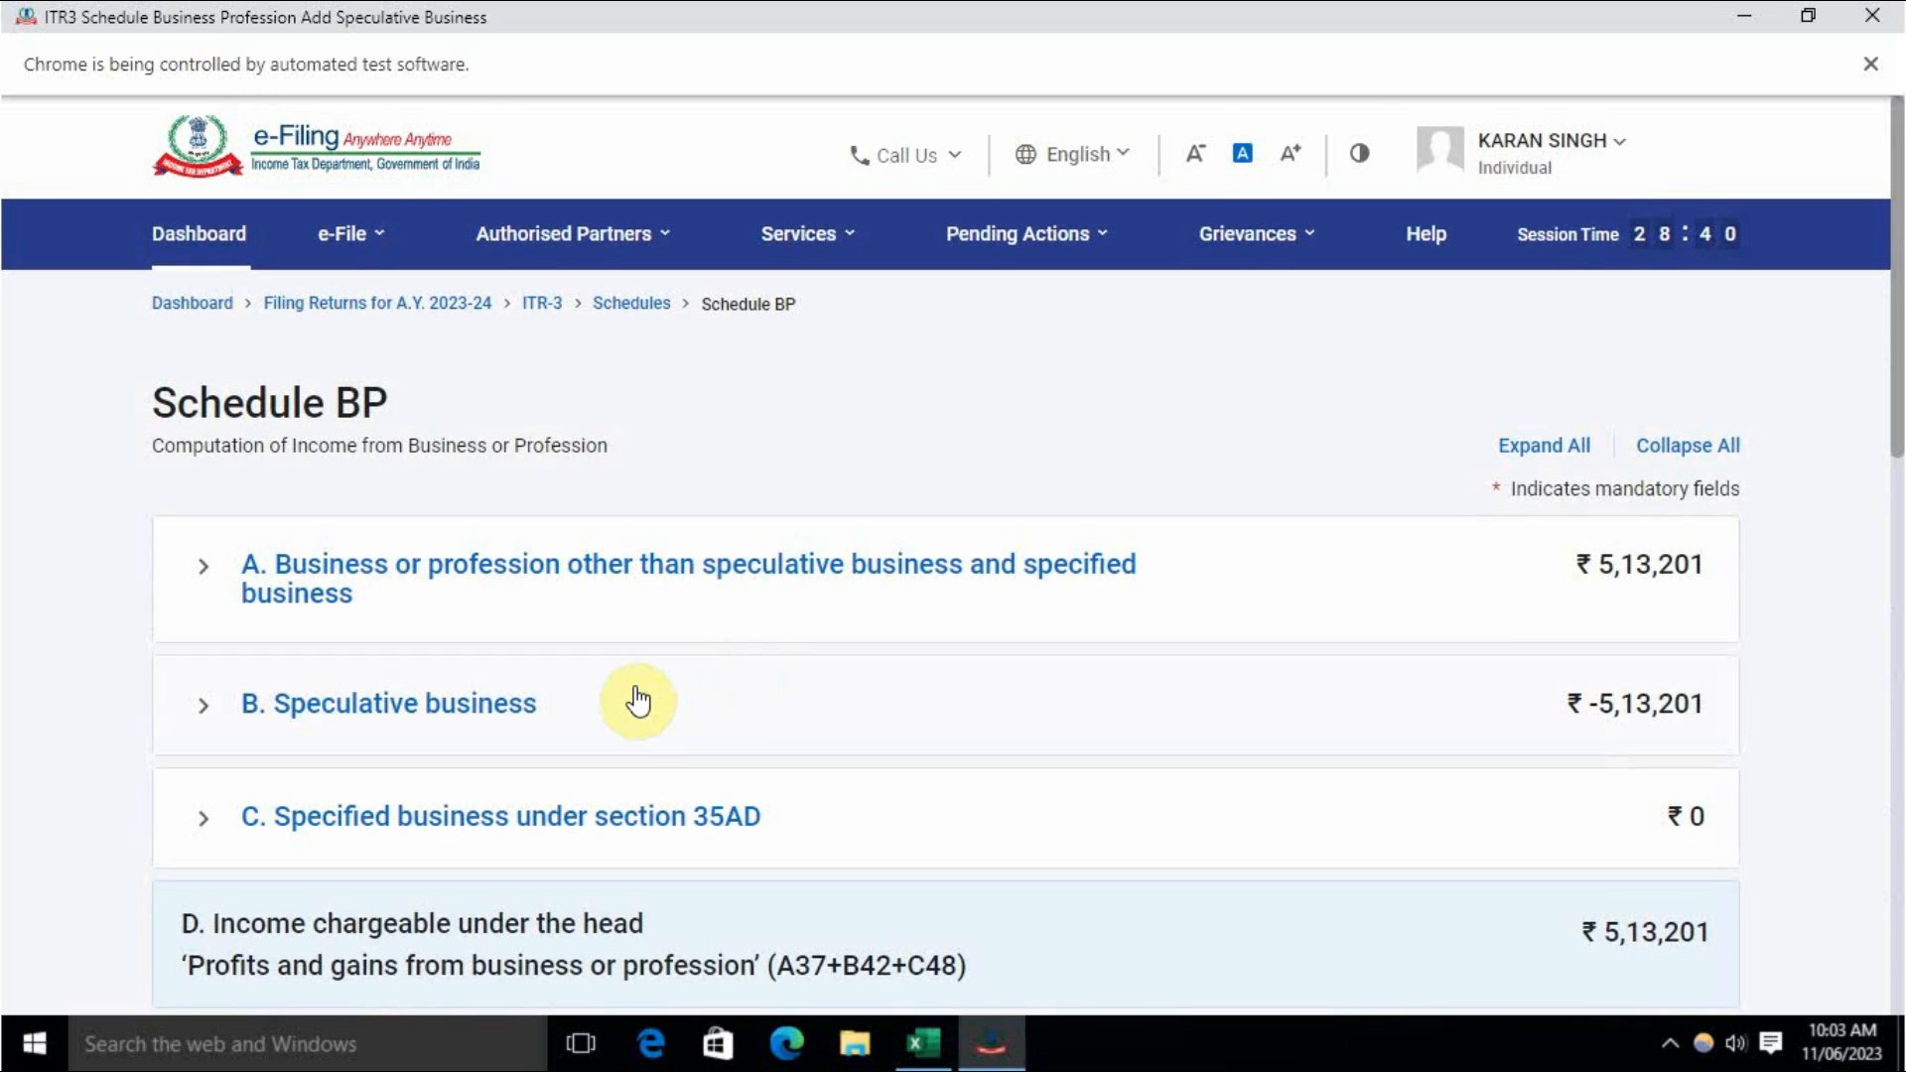
pyautogui.click(629, 702)
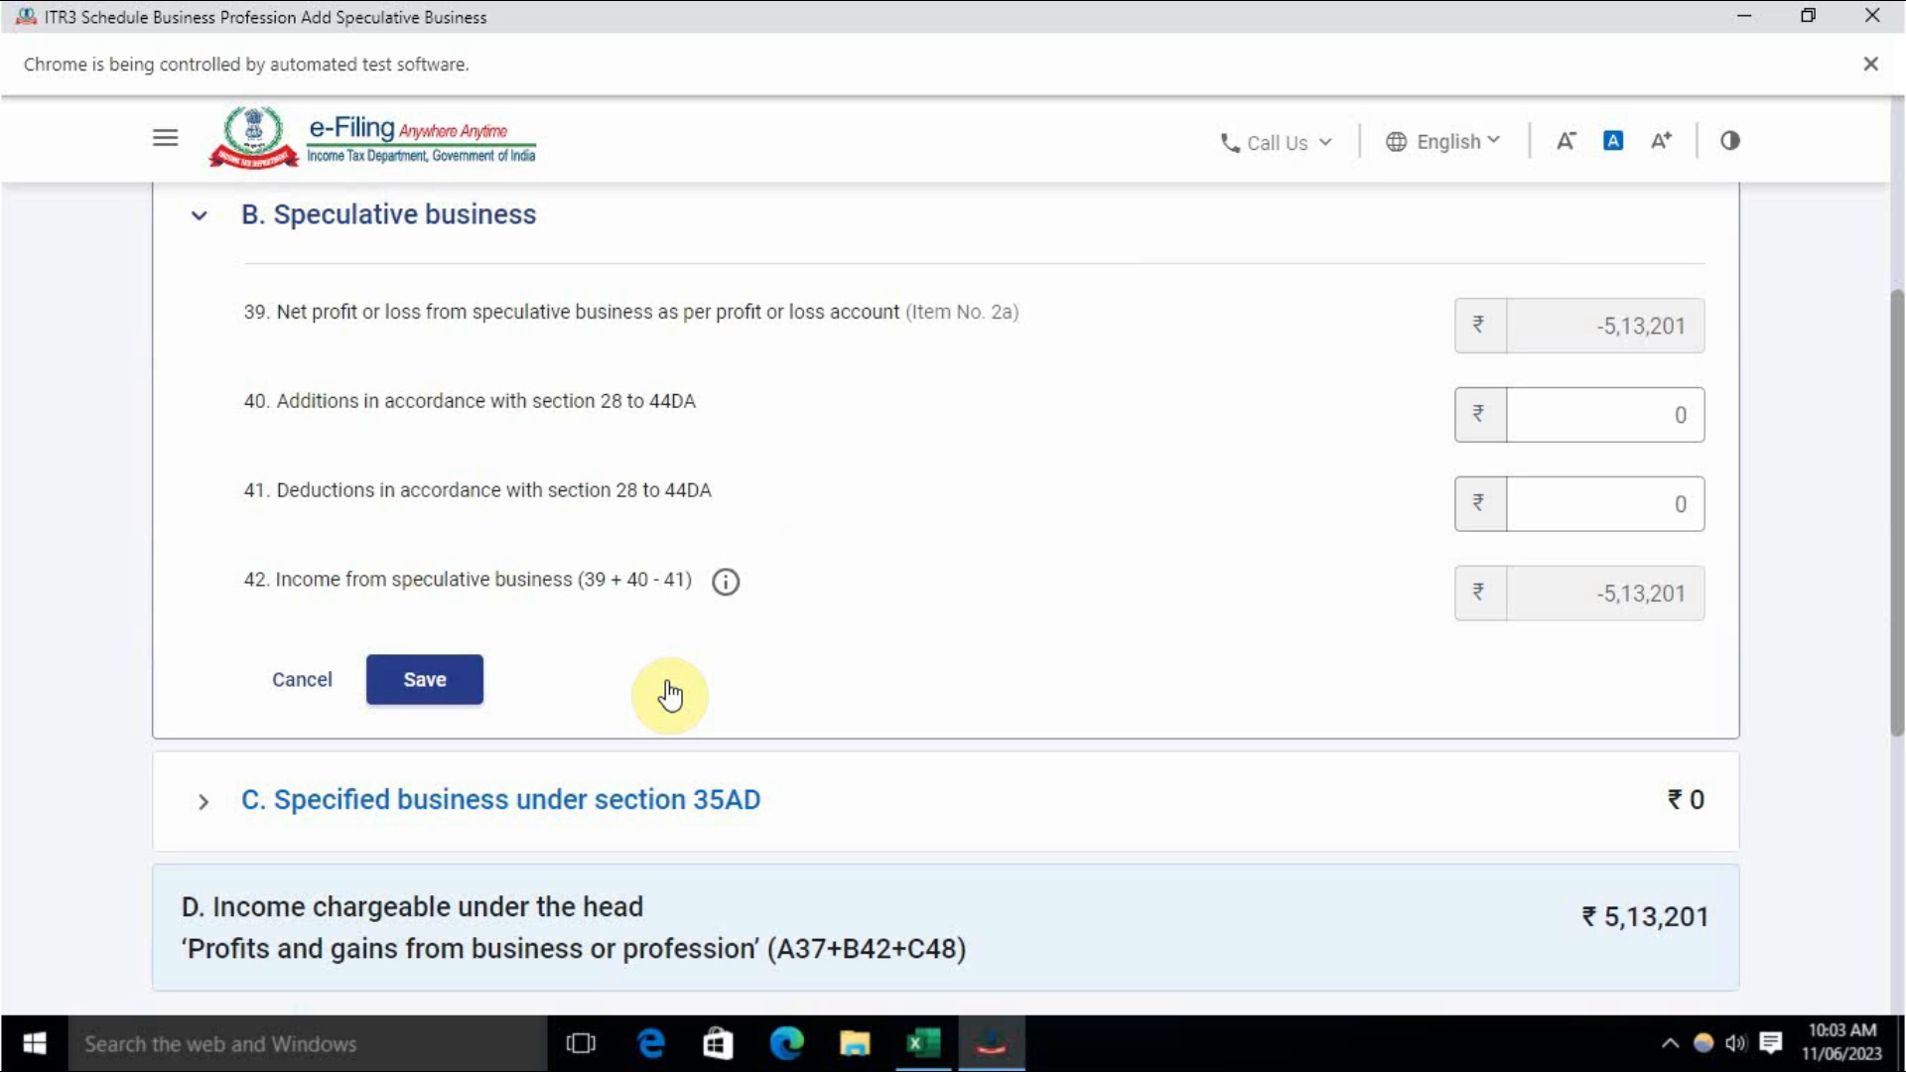
pyautogui.scroll(3, 723, 676)
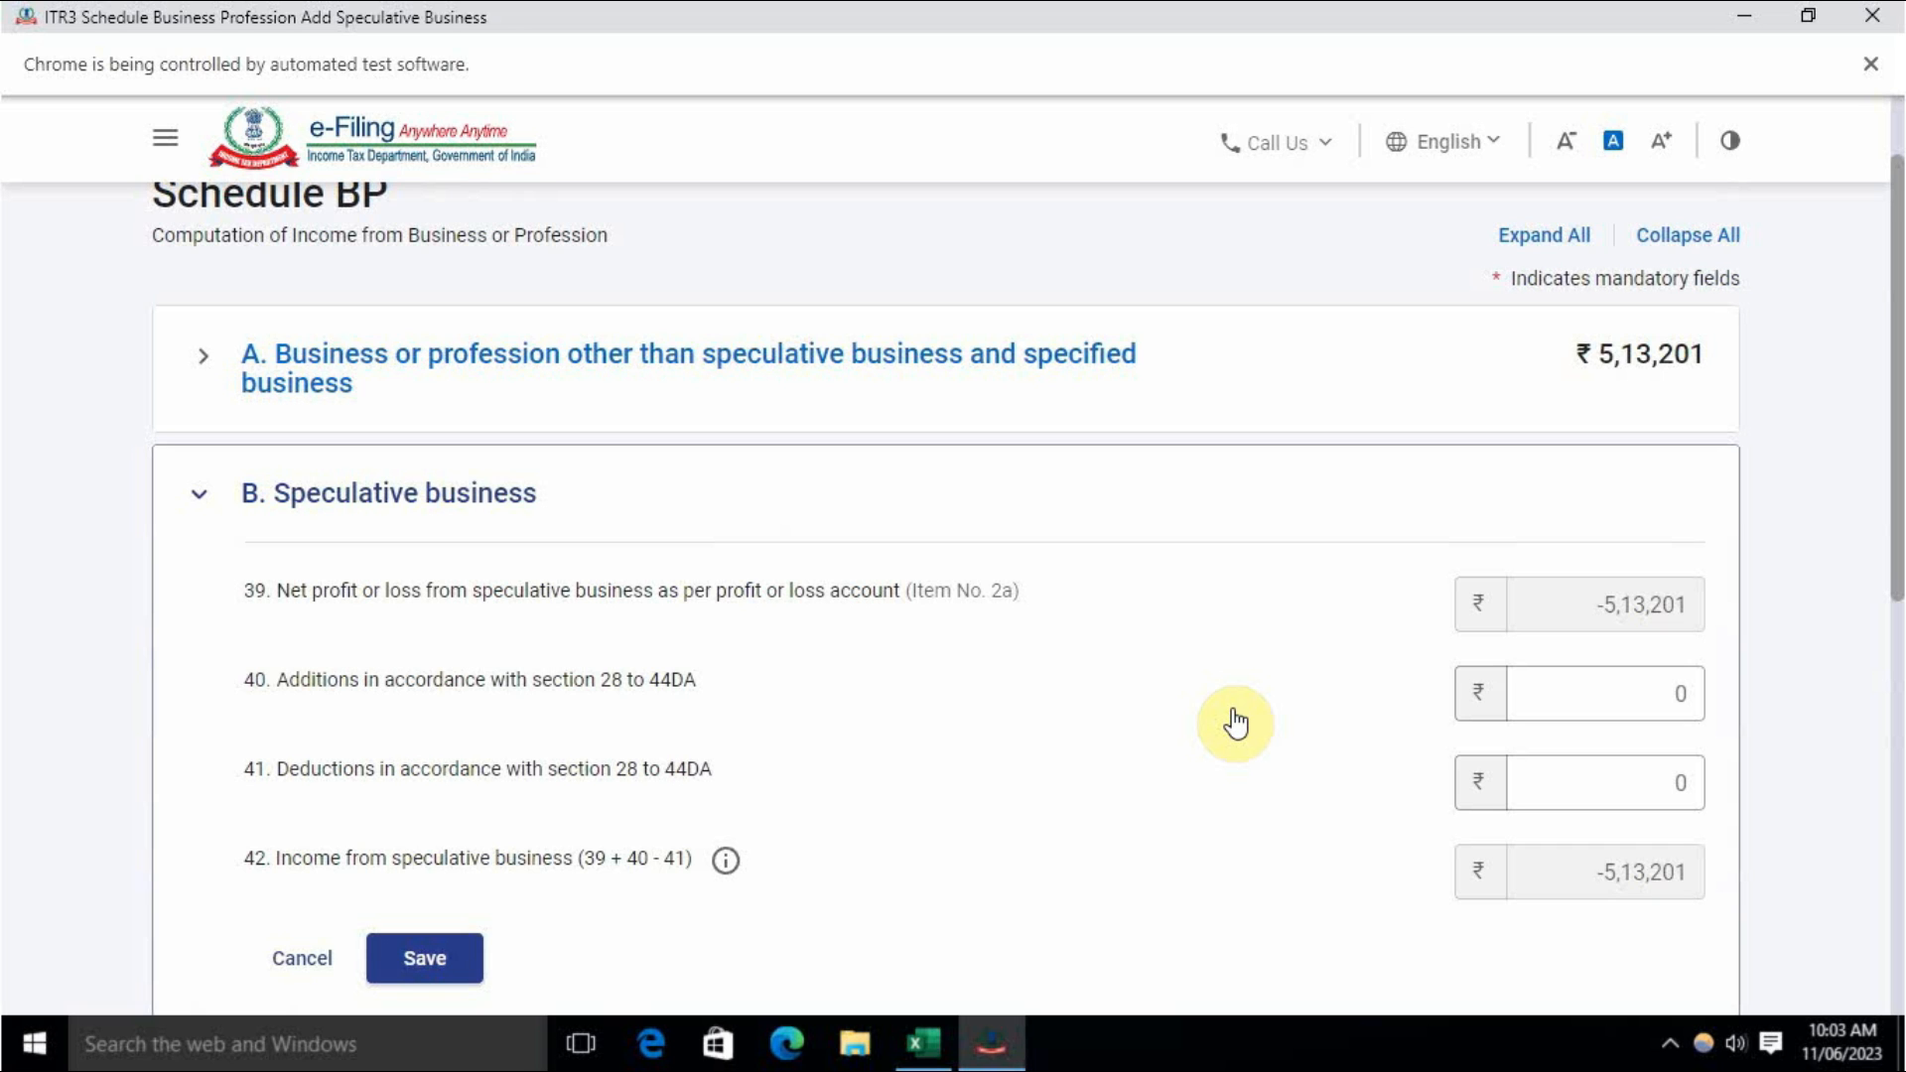
pyautogui.scroll(-3, 1236, 724)
pyautogui.scroll(2, 1236, 724)
pyautogui.scroll(-6, 1236, 724)
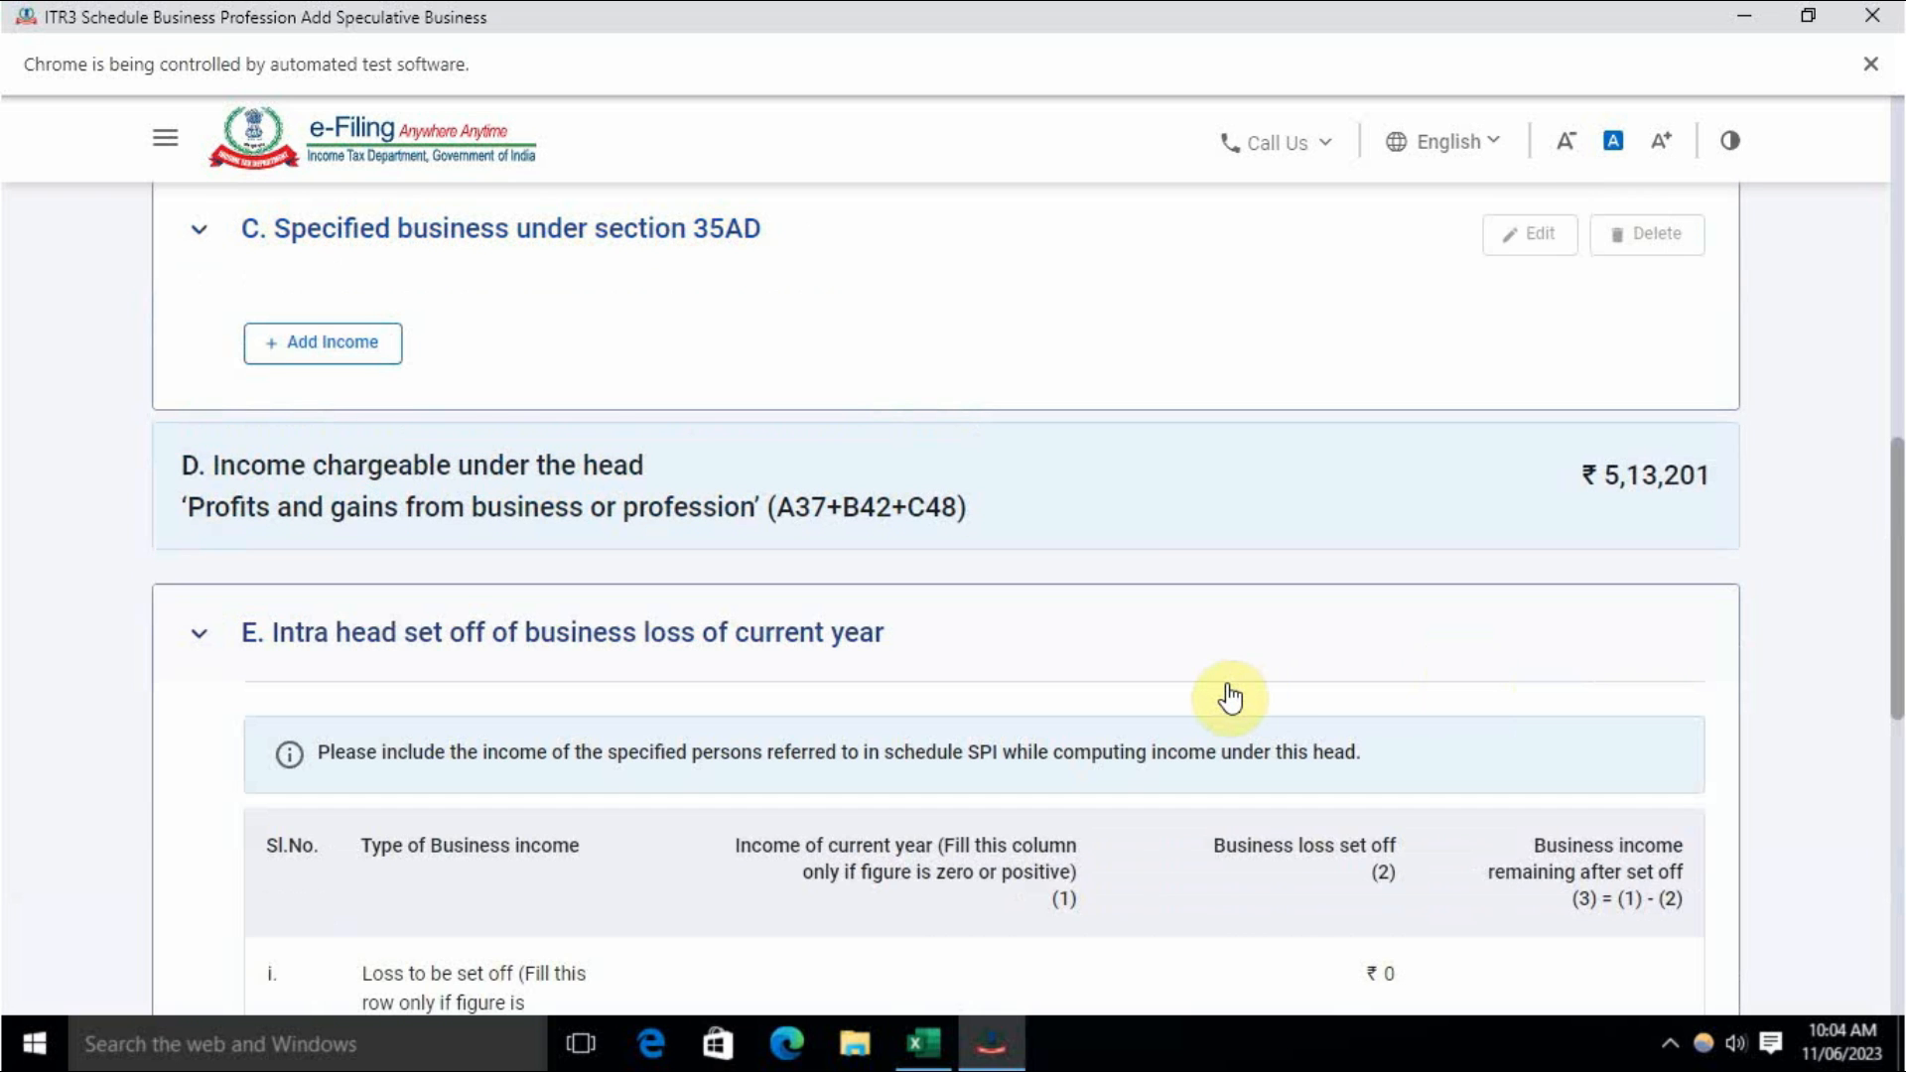
pyautogui.scroll(-5, 774, 684)
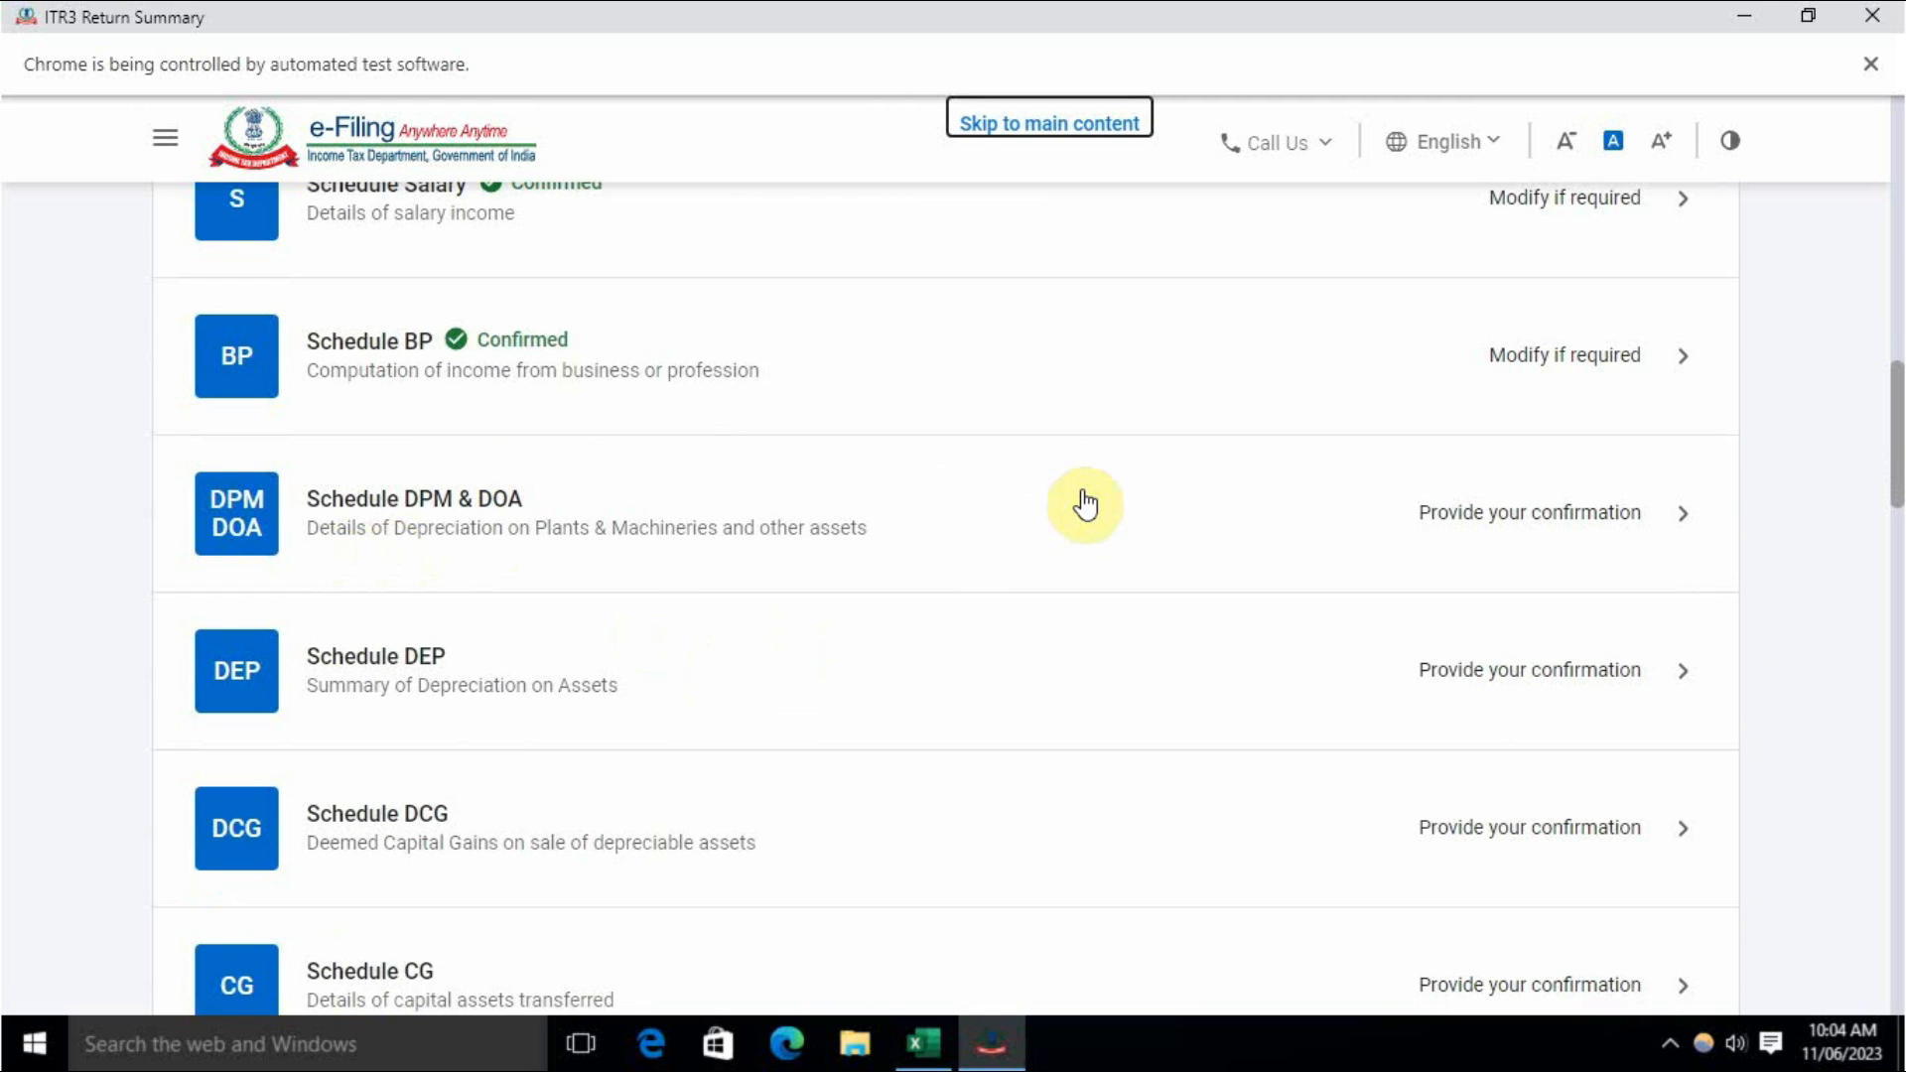
# Step: Confirm Schedule DPM & DOA and Schedule DEP without adding any depreciation details
pyautogui.click(1378, 516)
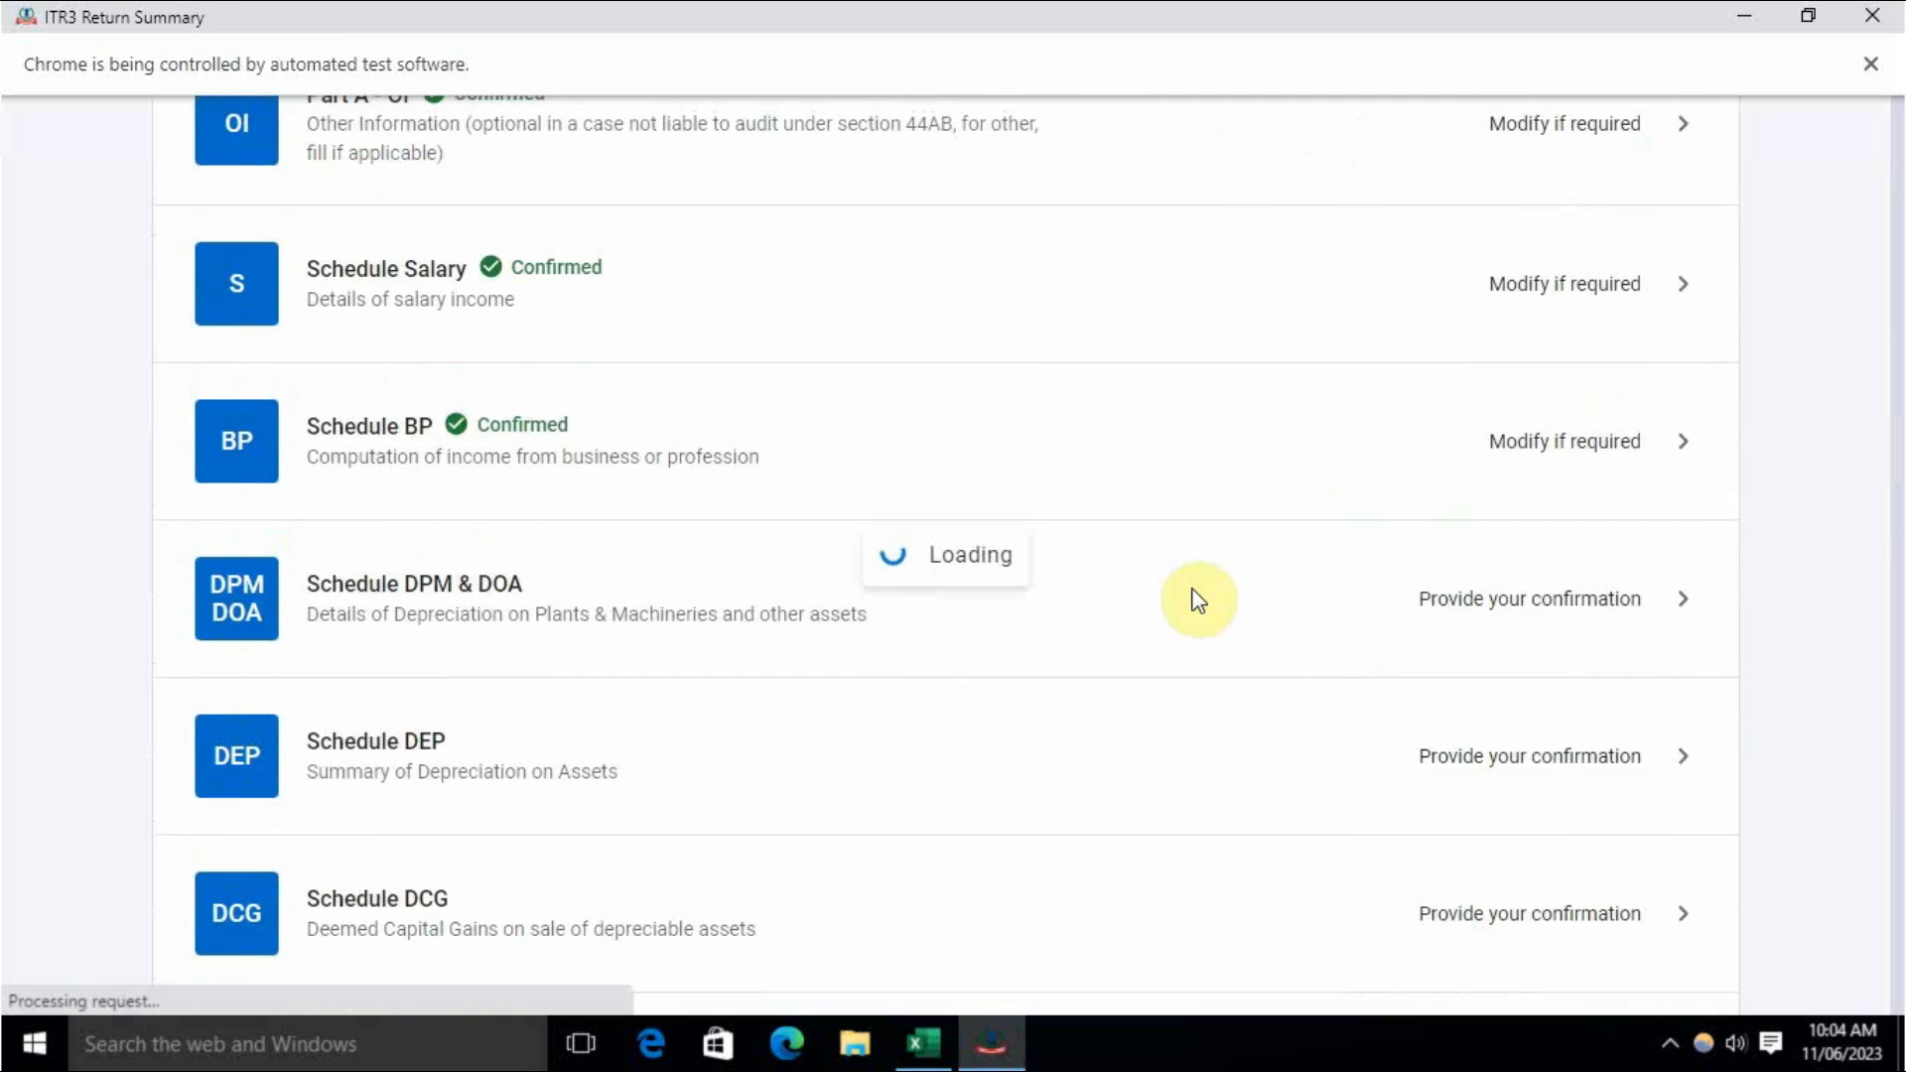
pyautogui.scroll(-4, 906, 723)
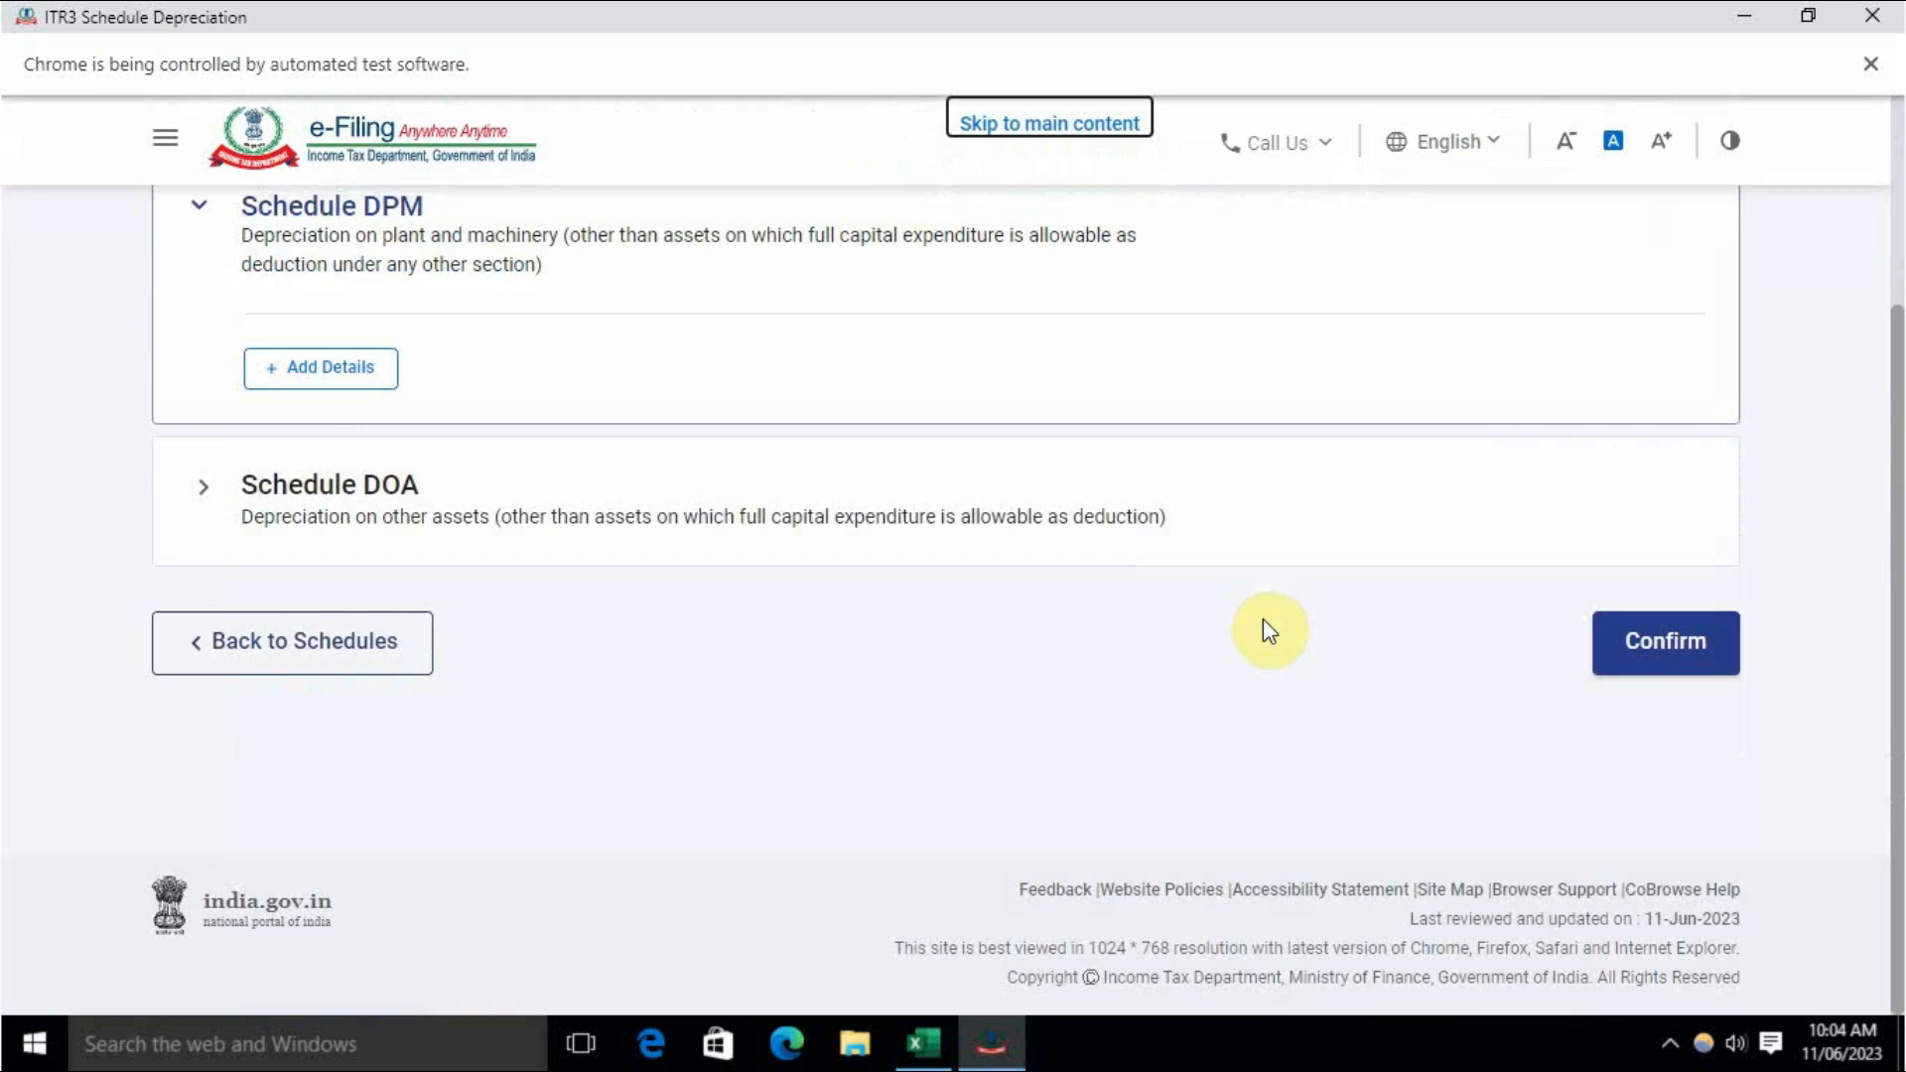
pyautogui.click(1666, 662)
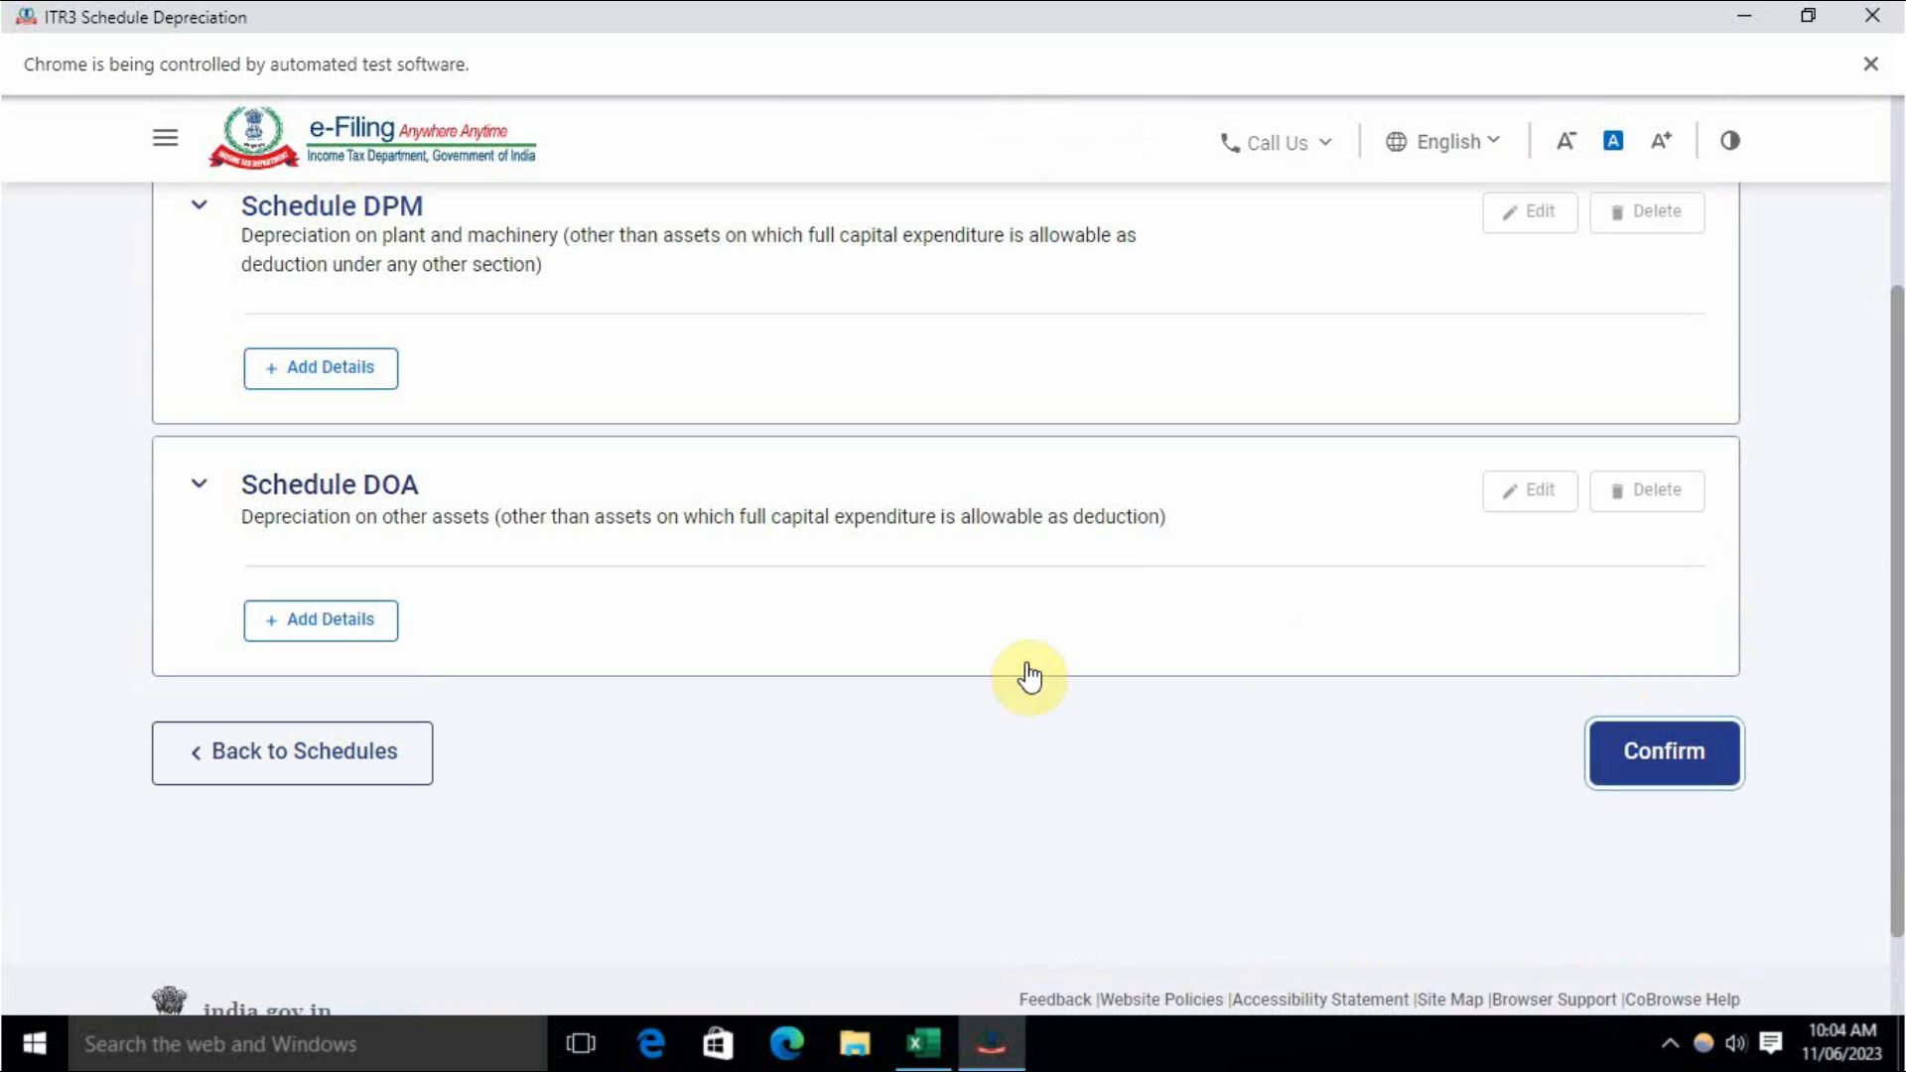
pyautogui.click(1697, 776)
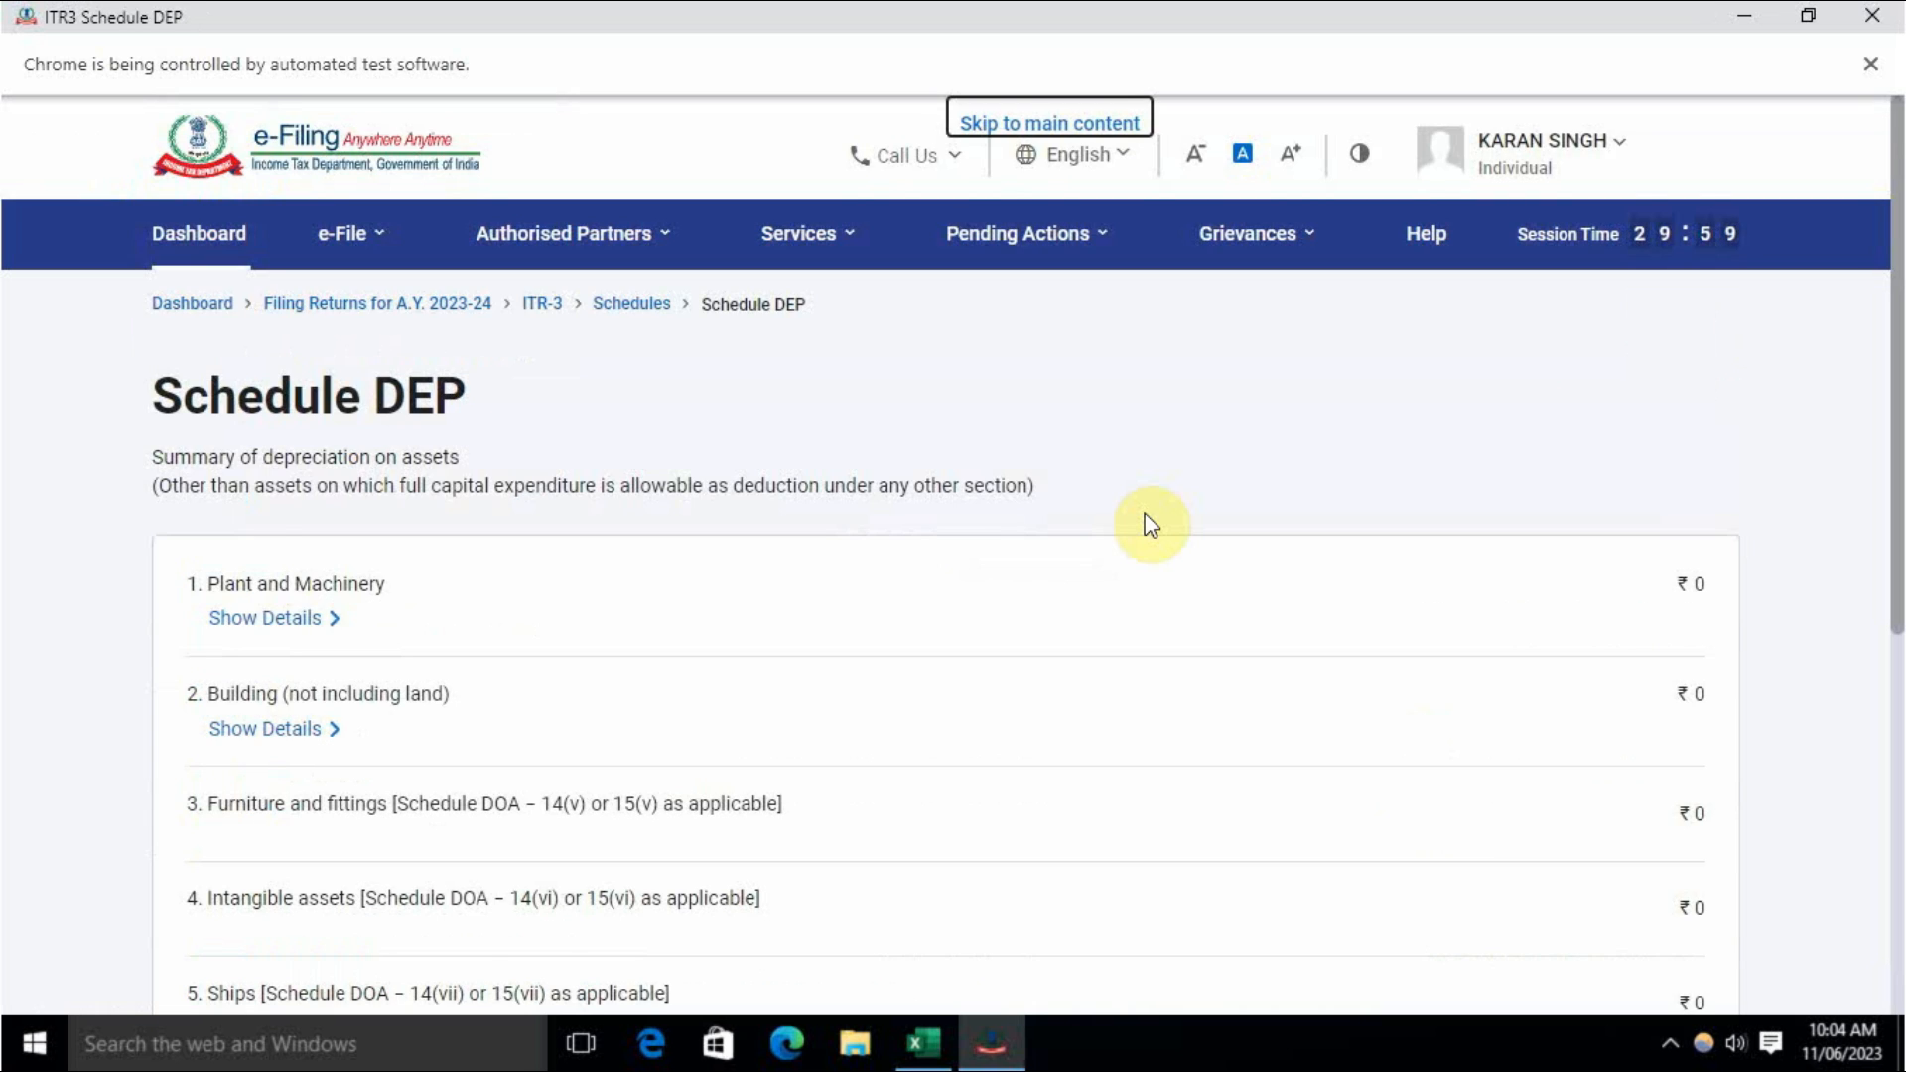
pyautogui.scroll(-6, 1145, 515)
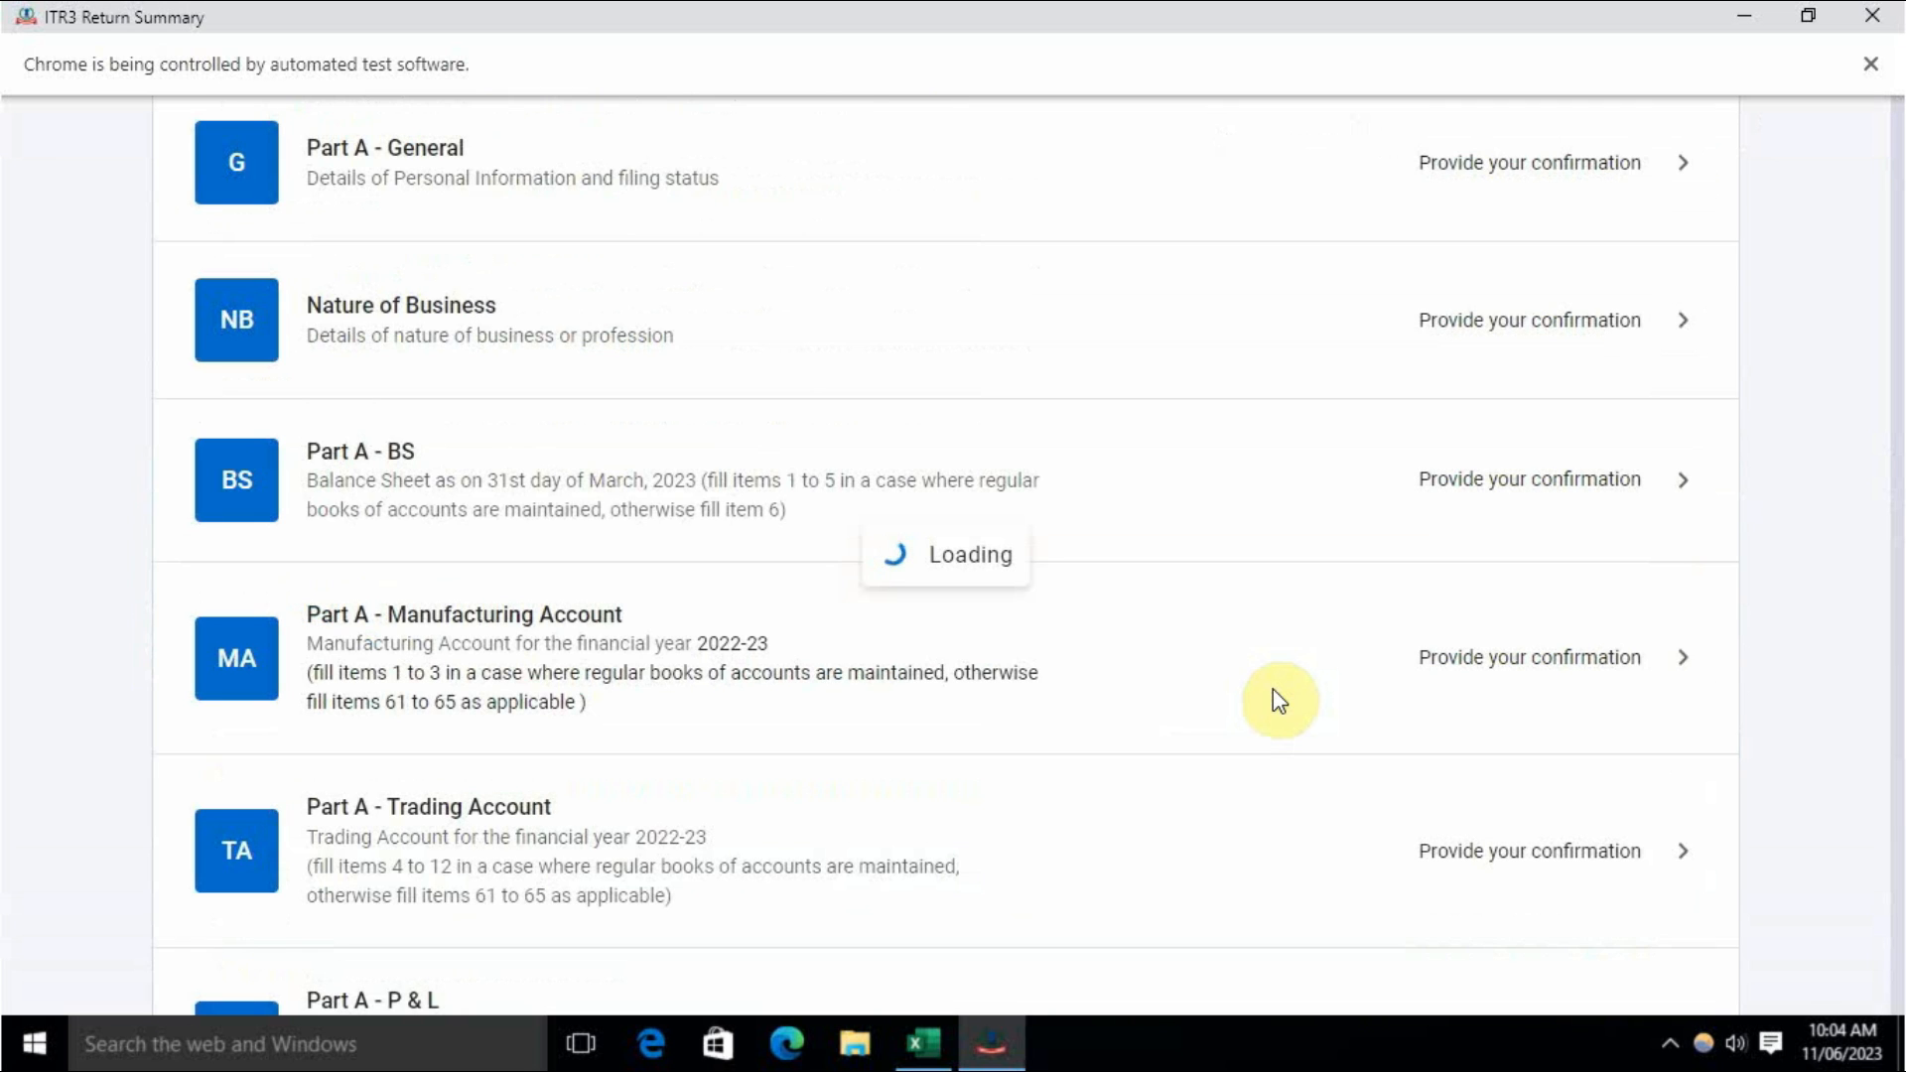
# Step: Open Schedule DCG, deemed capital gains on sale of depreciable assets, and confirm it without changes
pyautogui.scroll(-7, 731, 759)
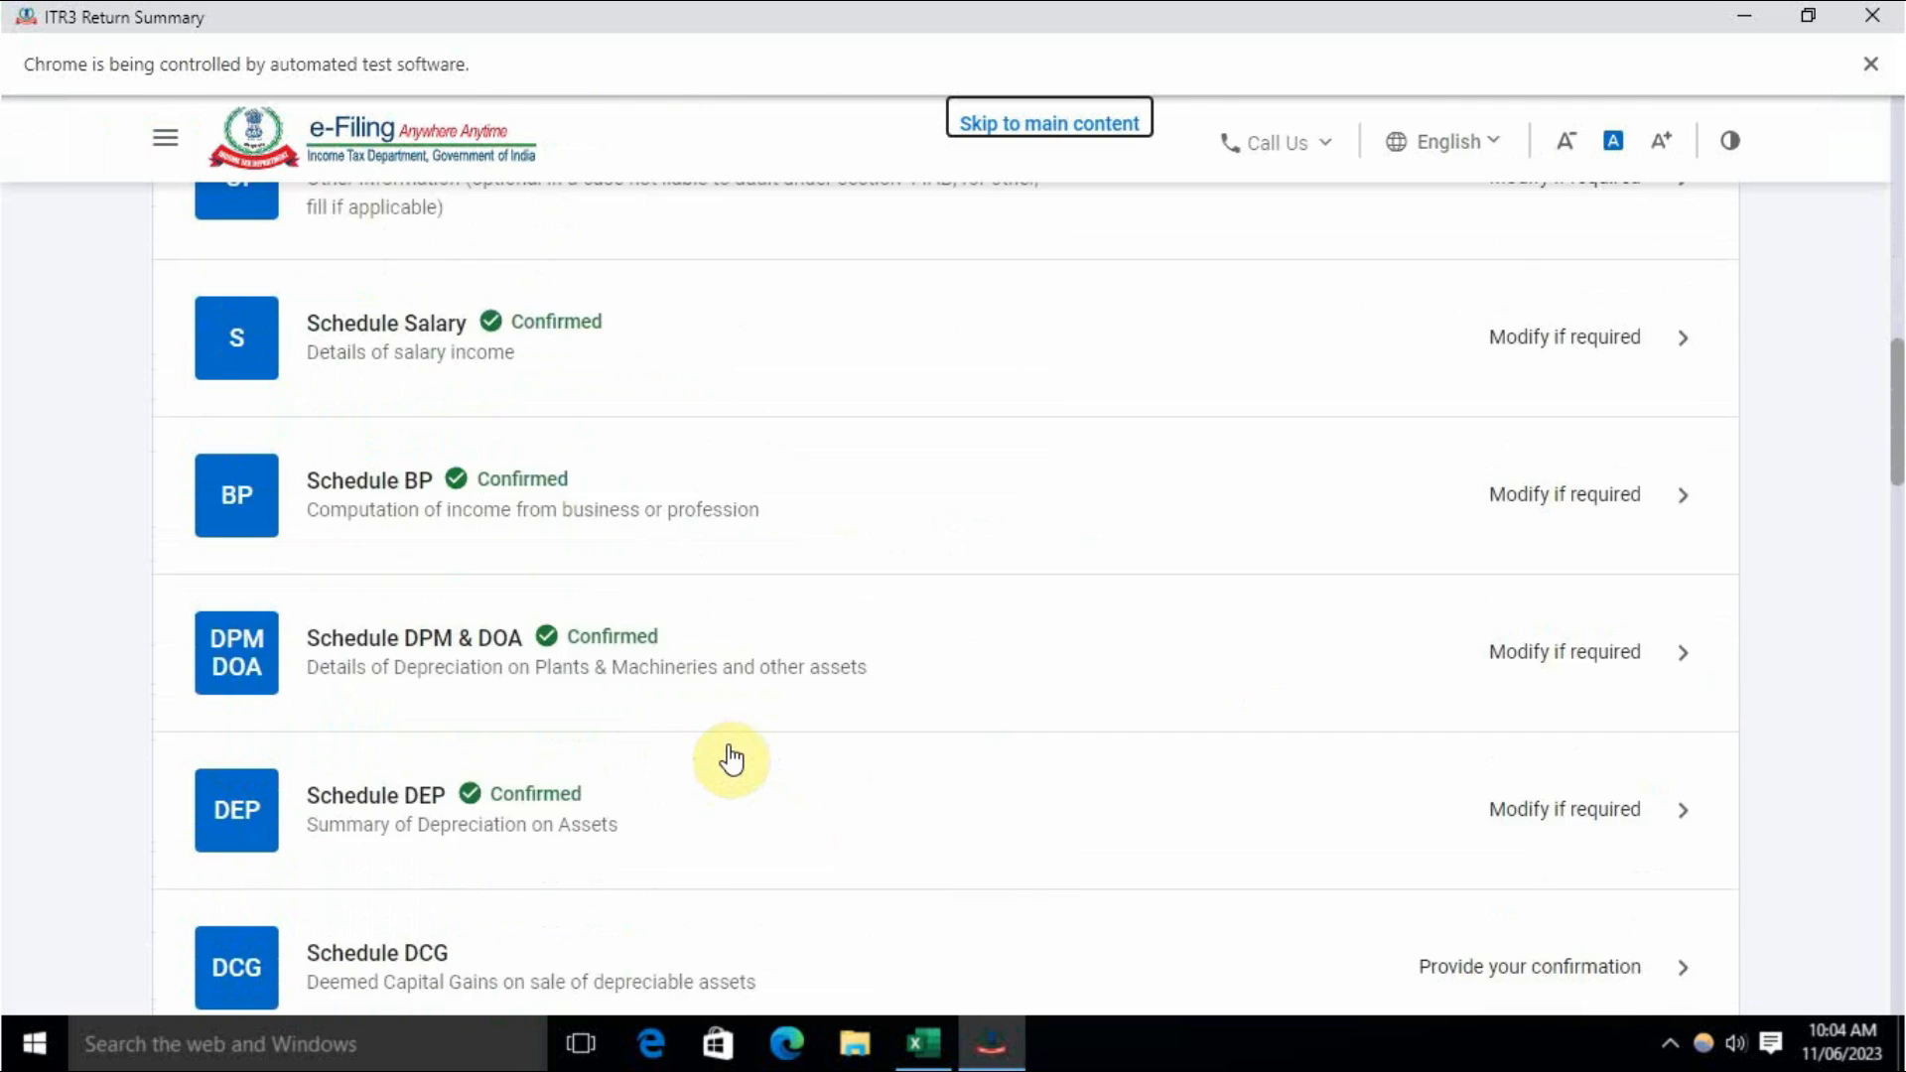
pyautogui.scroll(-4, 732, 759)
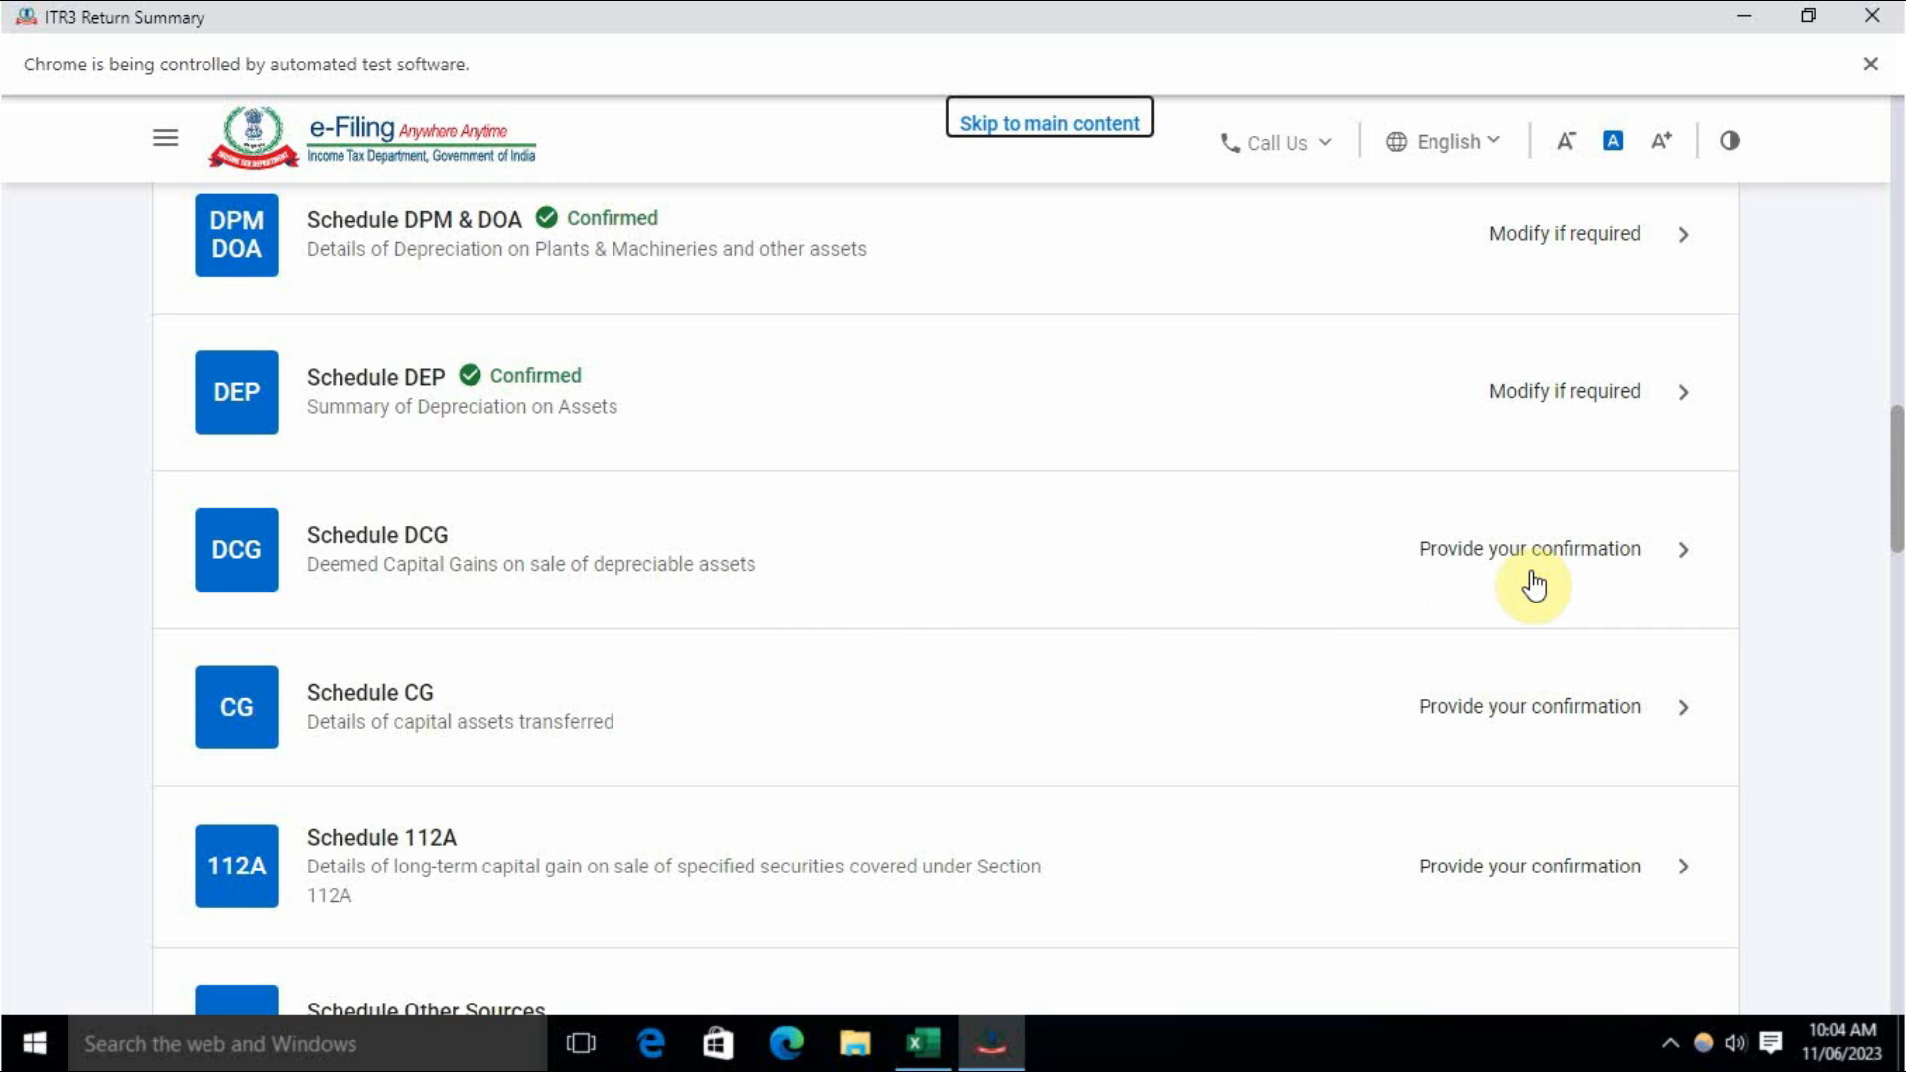
pyautogui.click(1450, 583)
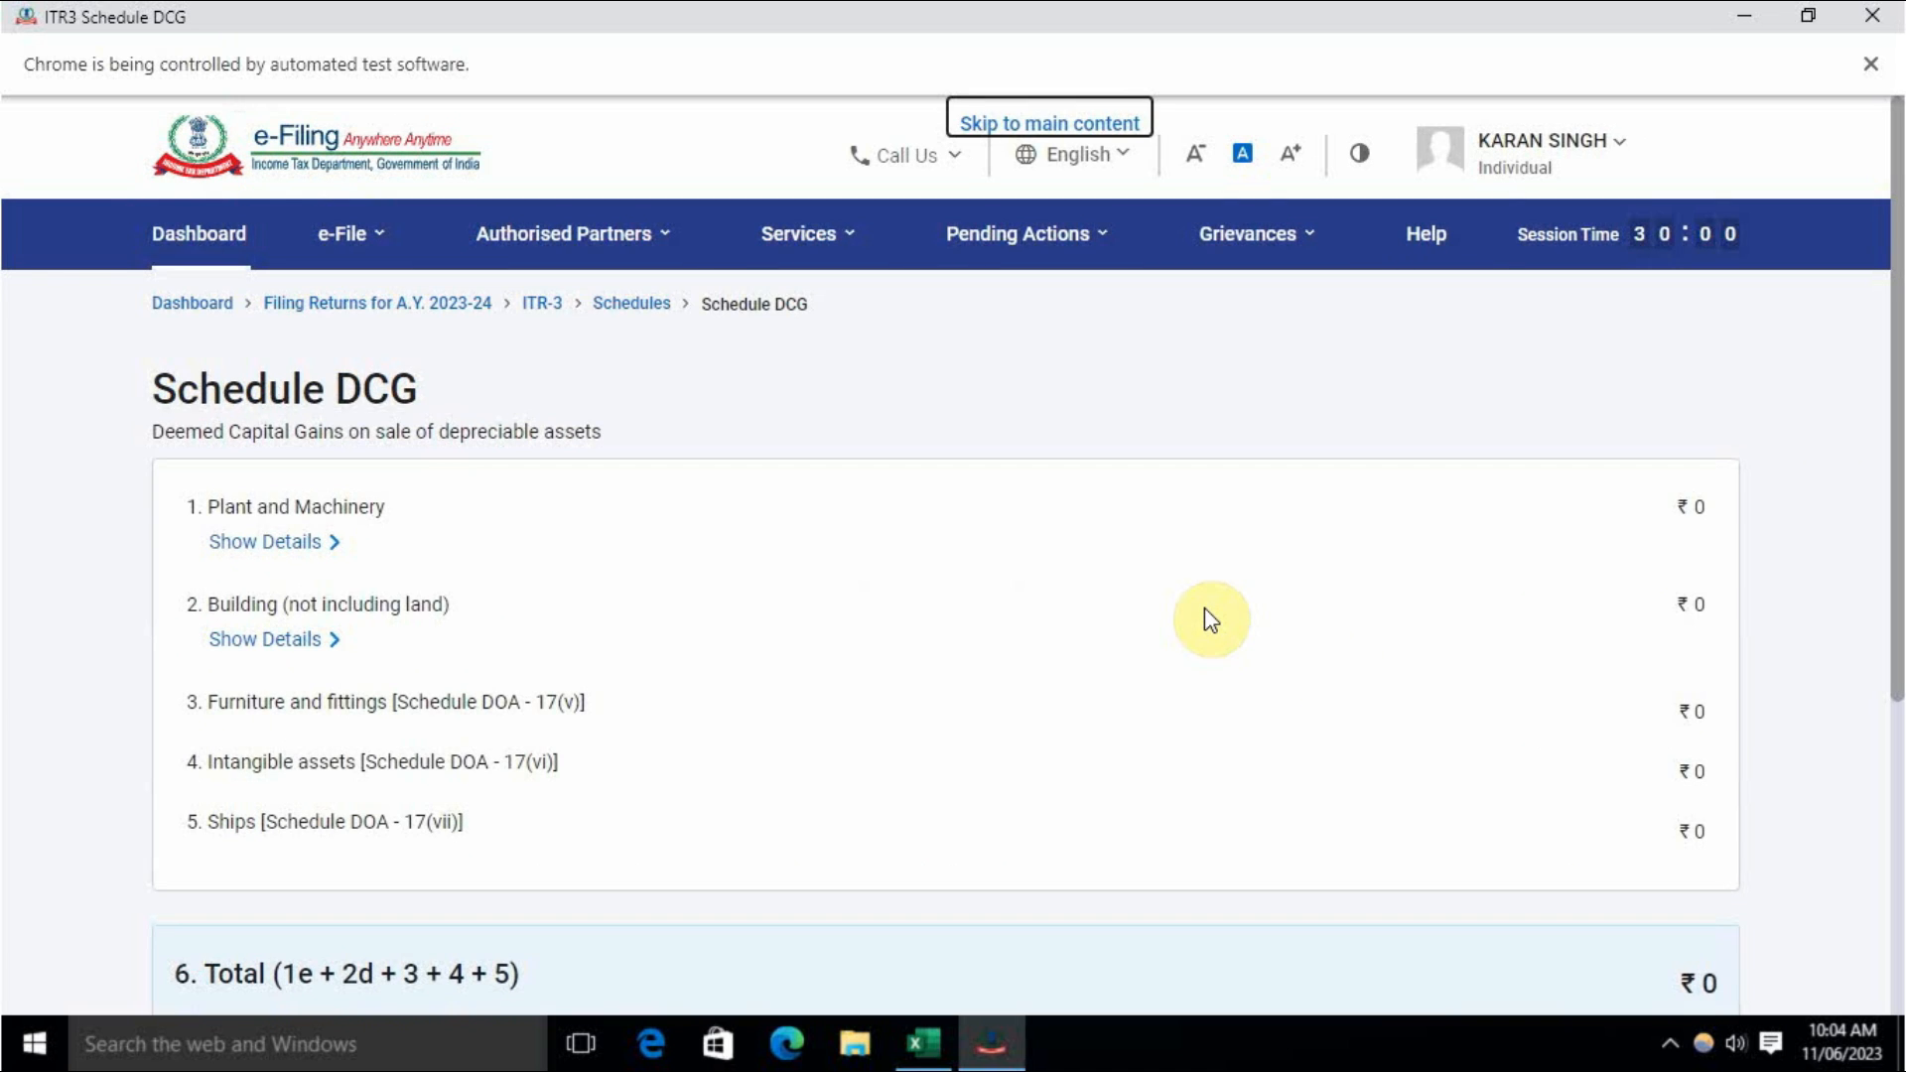
pyautogui.scroll(-5, 1205, 610)
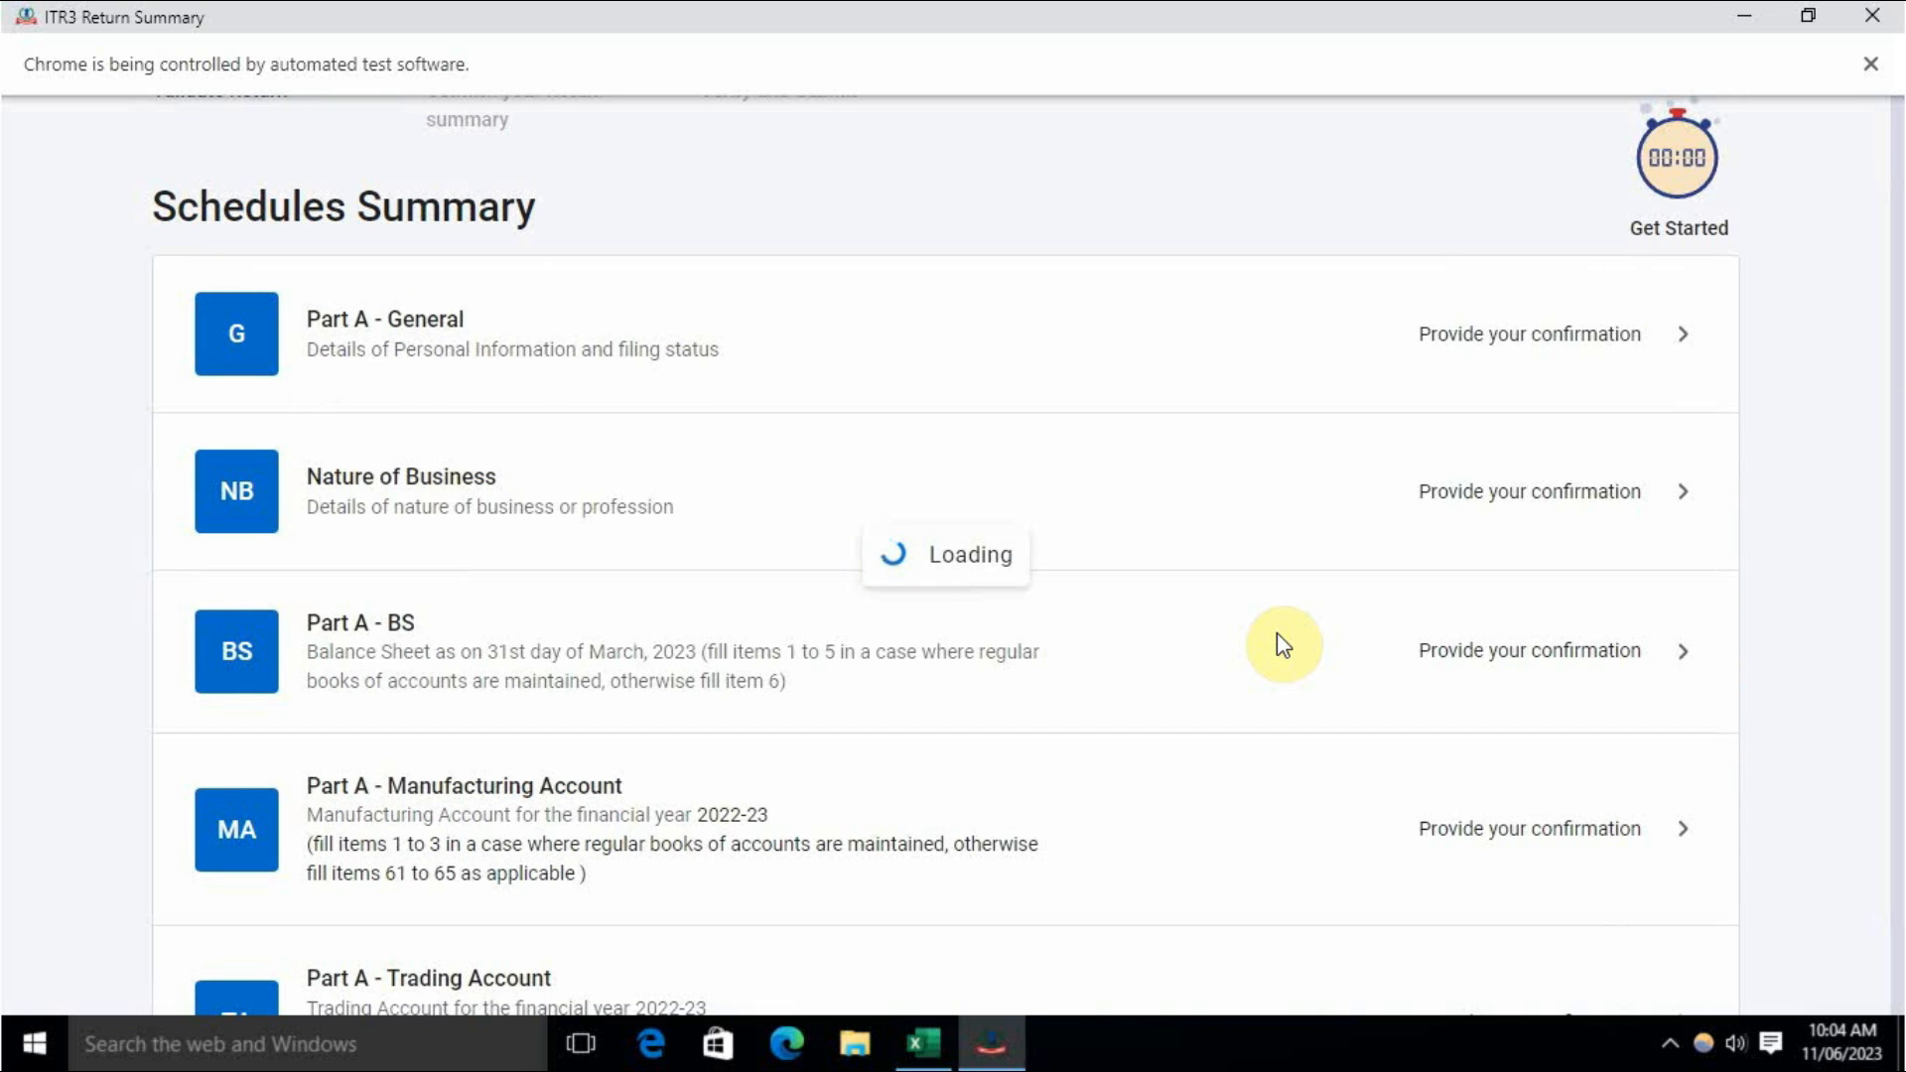
# Step: Open Schedule CG from the Schedules Summary and look over the types of capital assets offered
pyautogui.scroll(-10, 1021, 629)
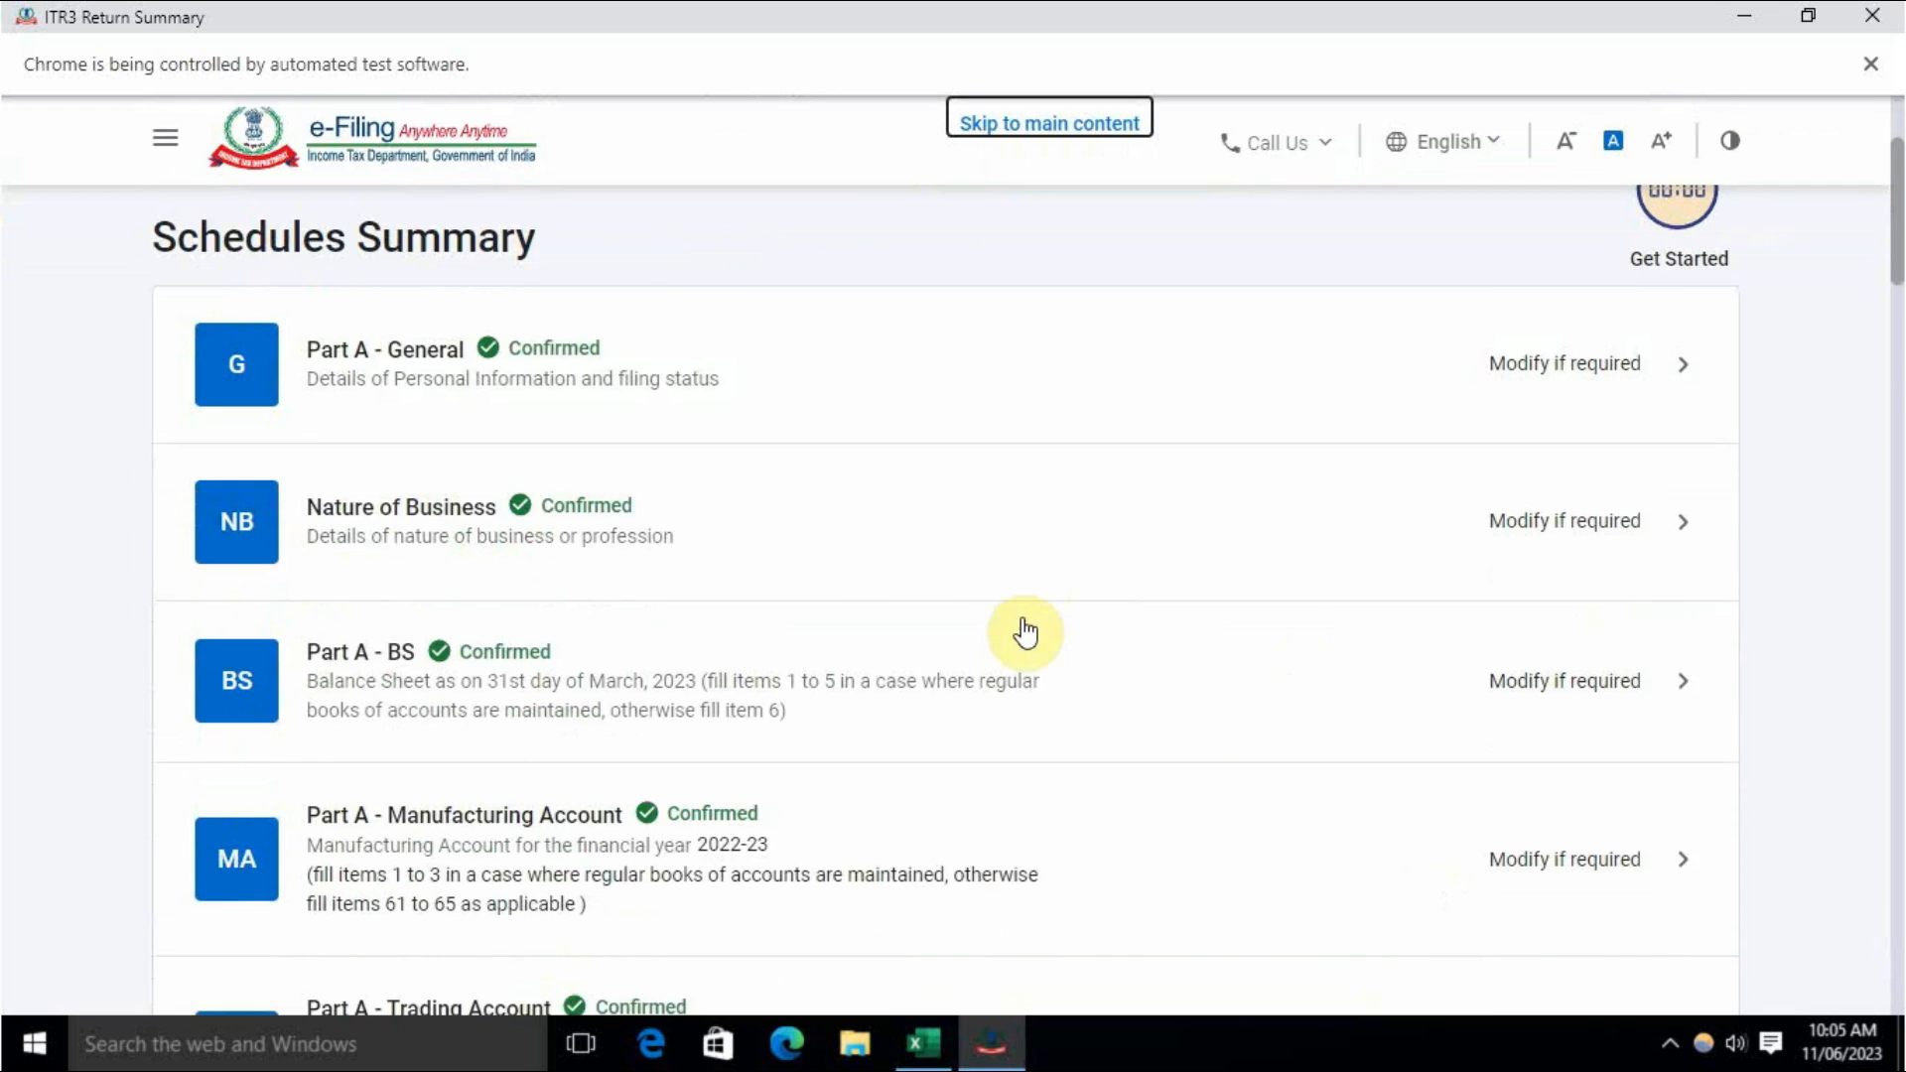
pyautogui.scroll(-10, 961, 603)
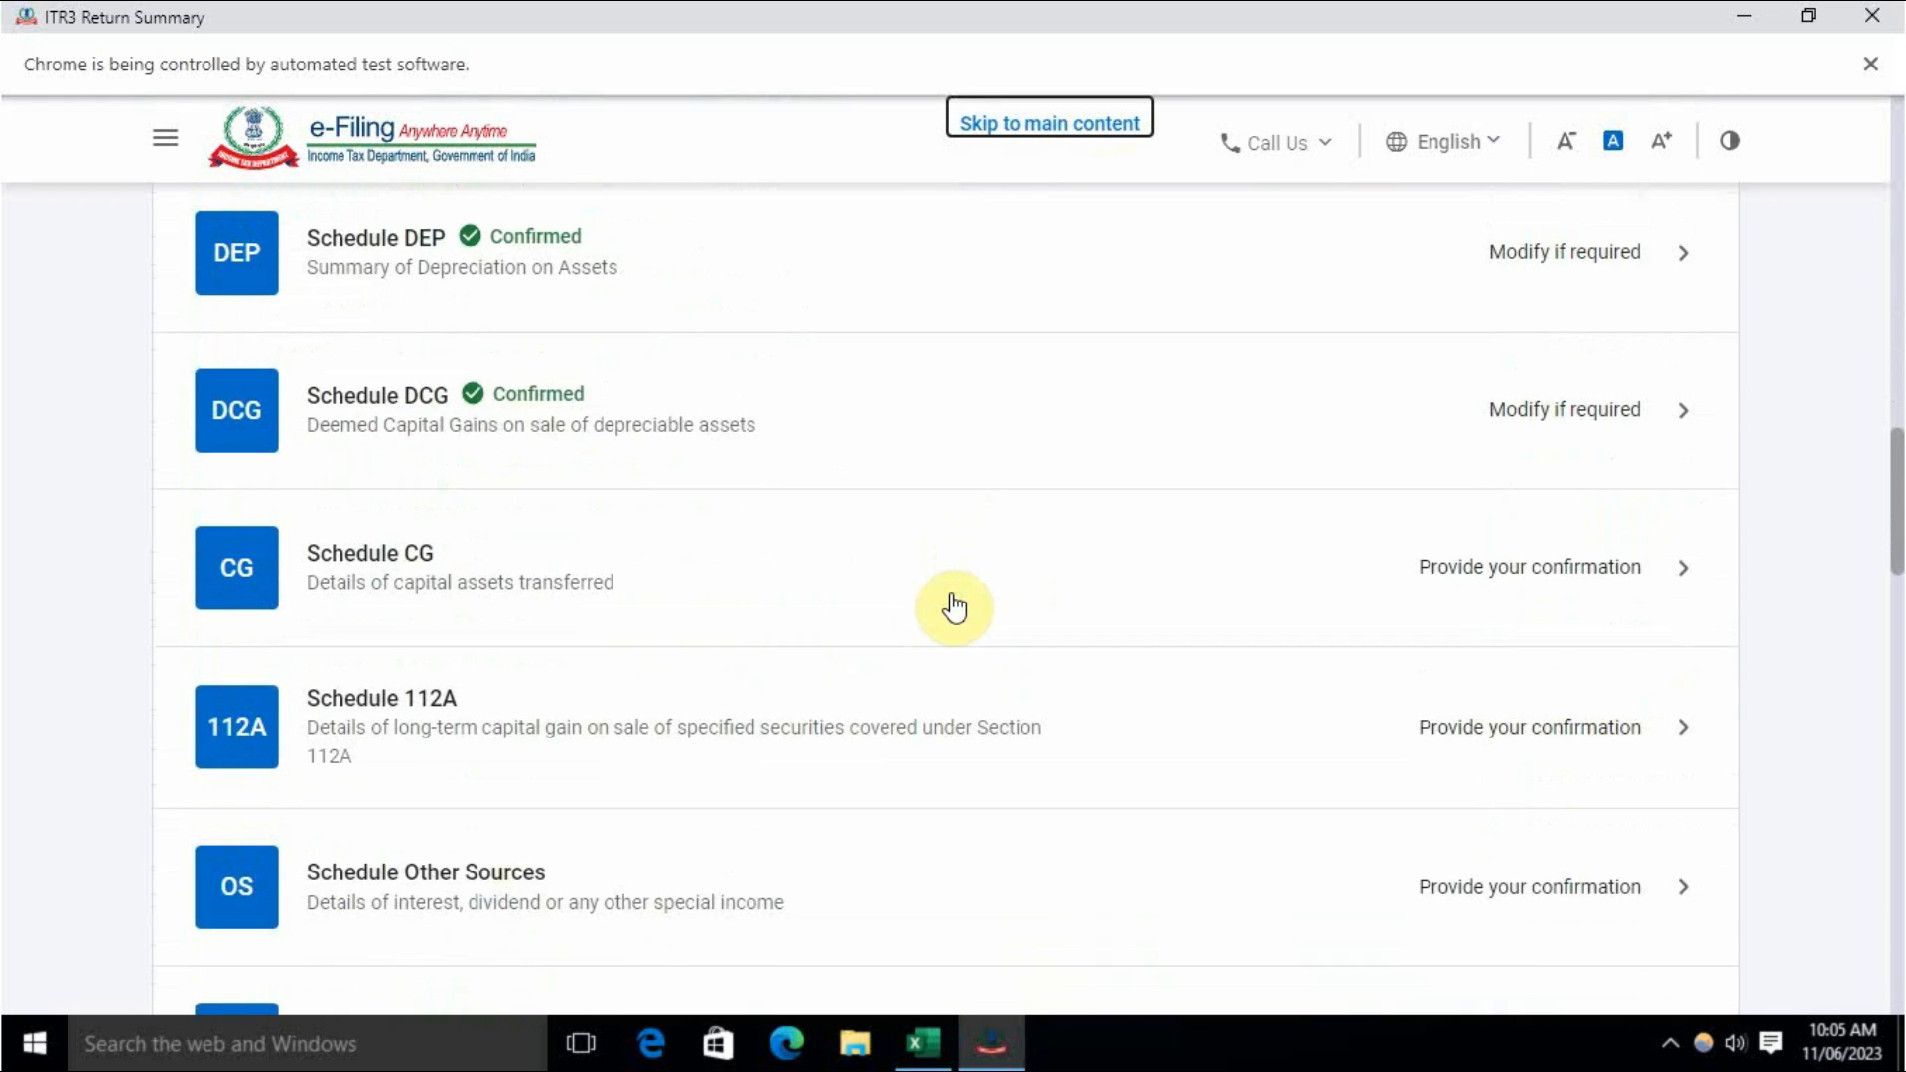
pyautogui.click(1554, 585)
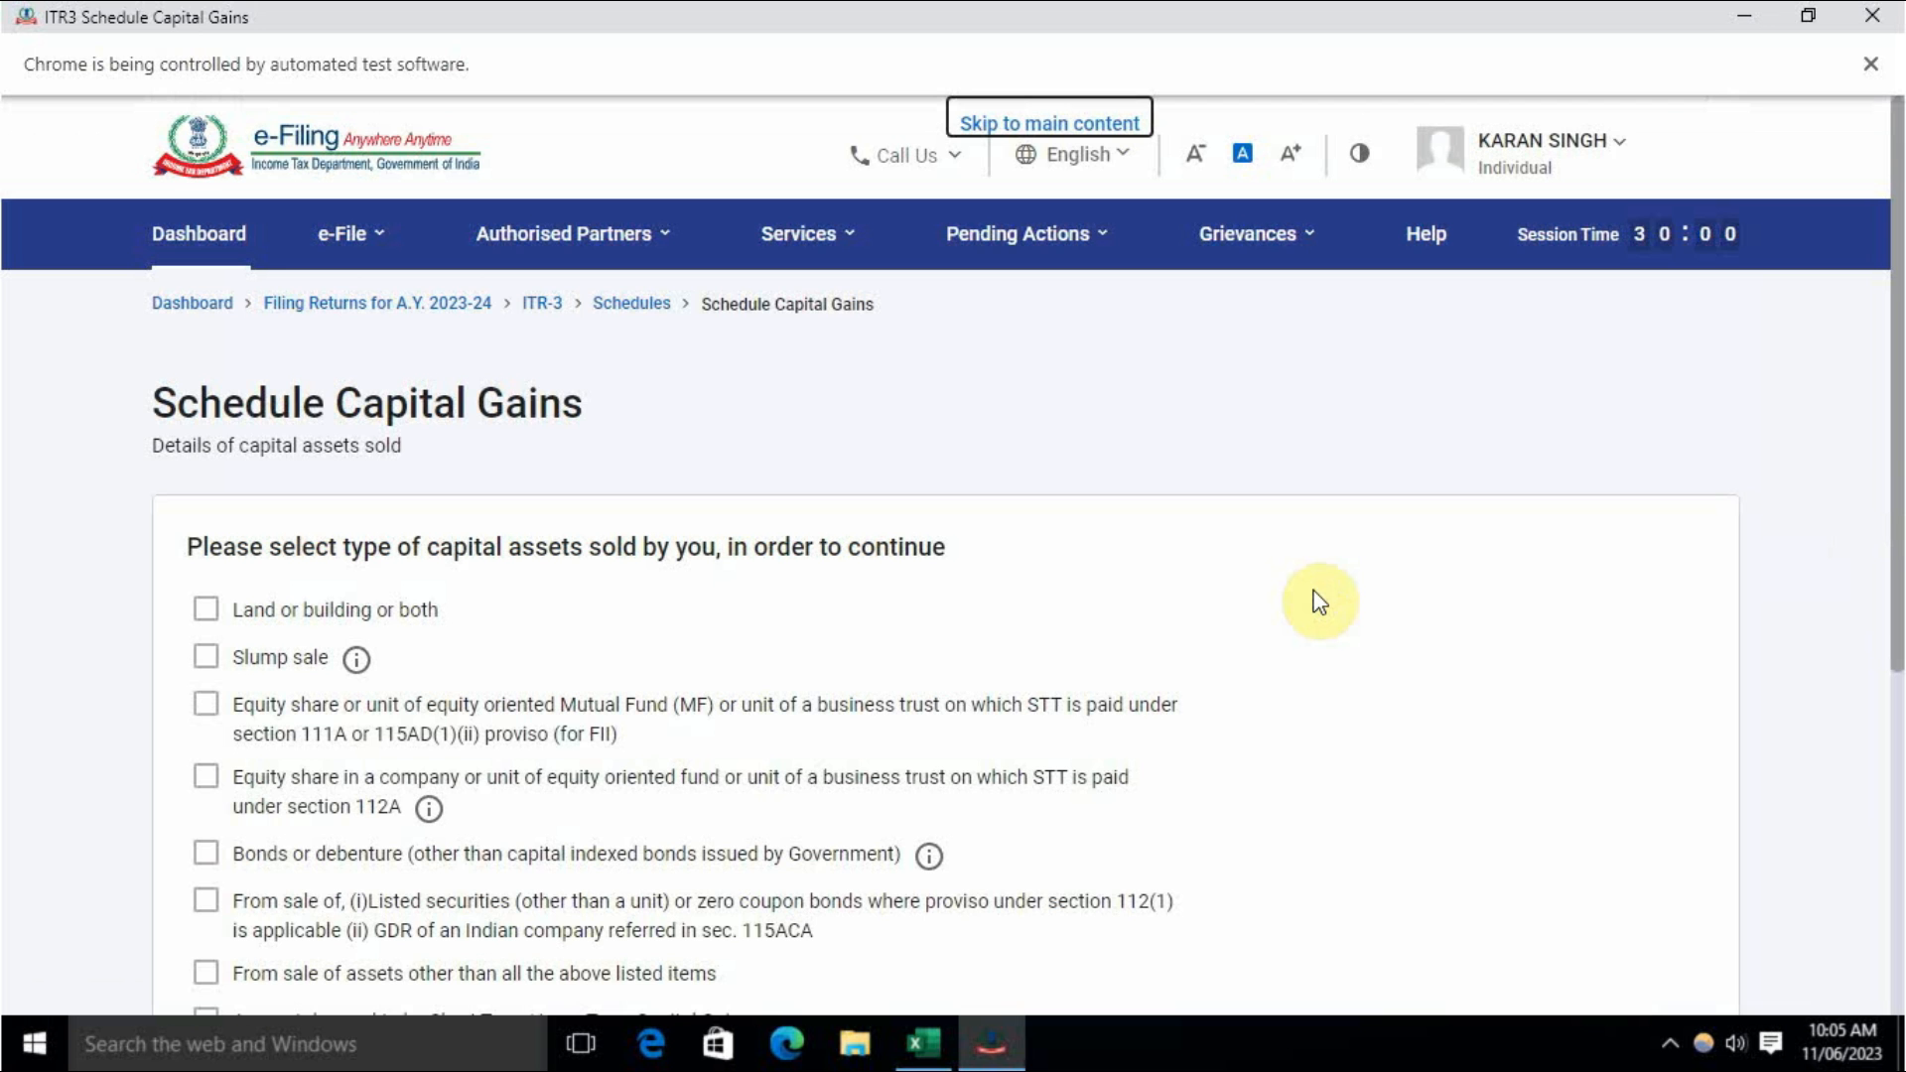
pyautogui.scroll(-5, 1315, 601)
pyautogui.scroll(3, 647, 685)
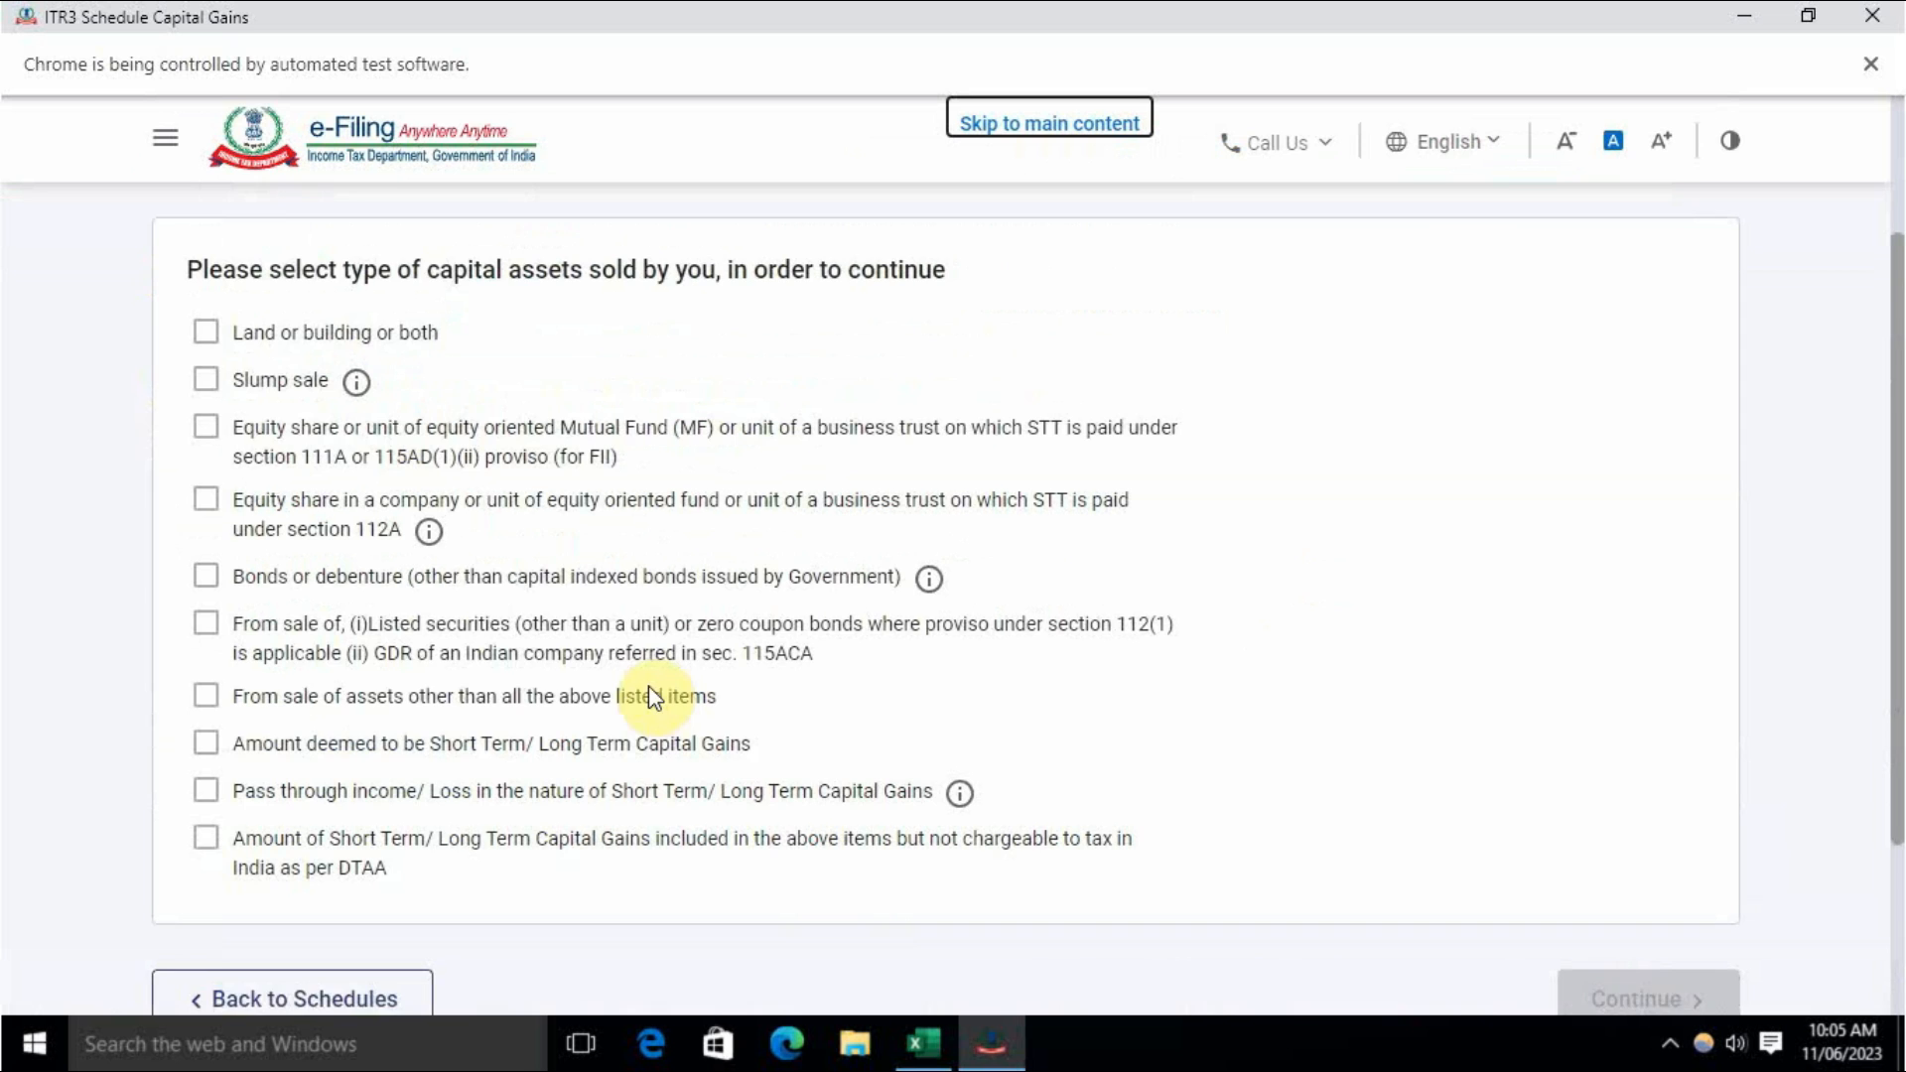
pyautogui.scroll(-3, 647, 672)
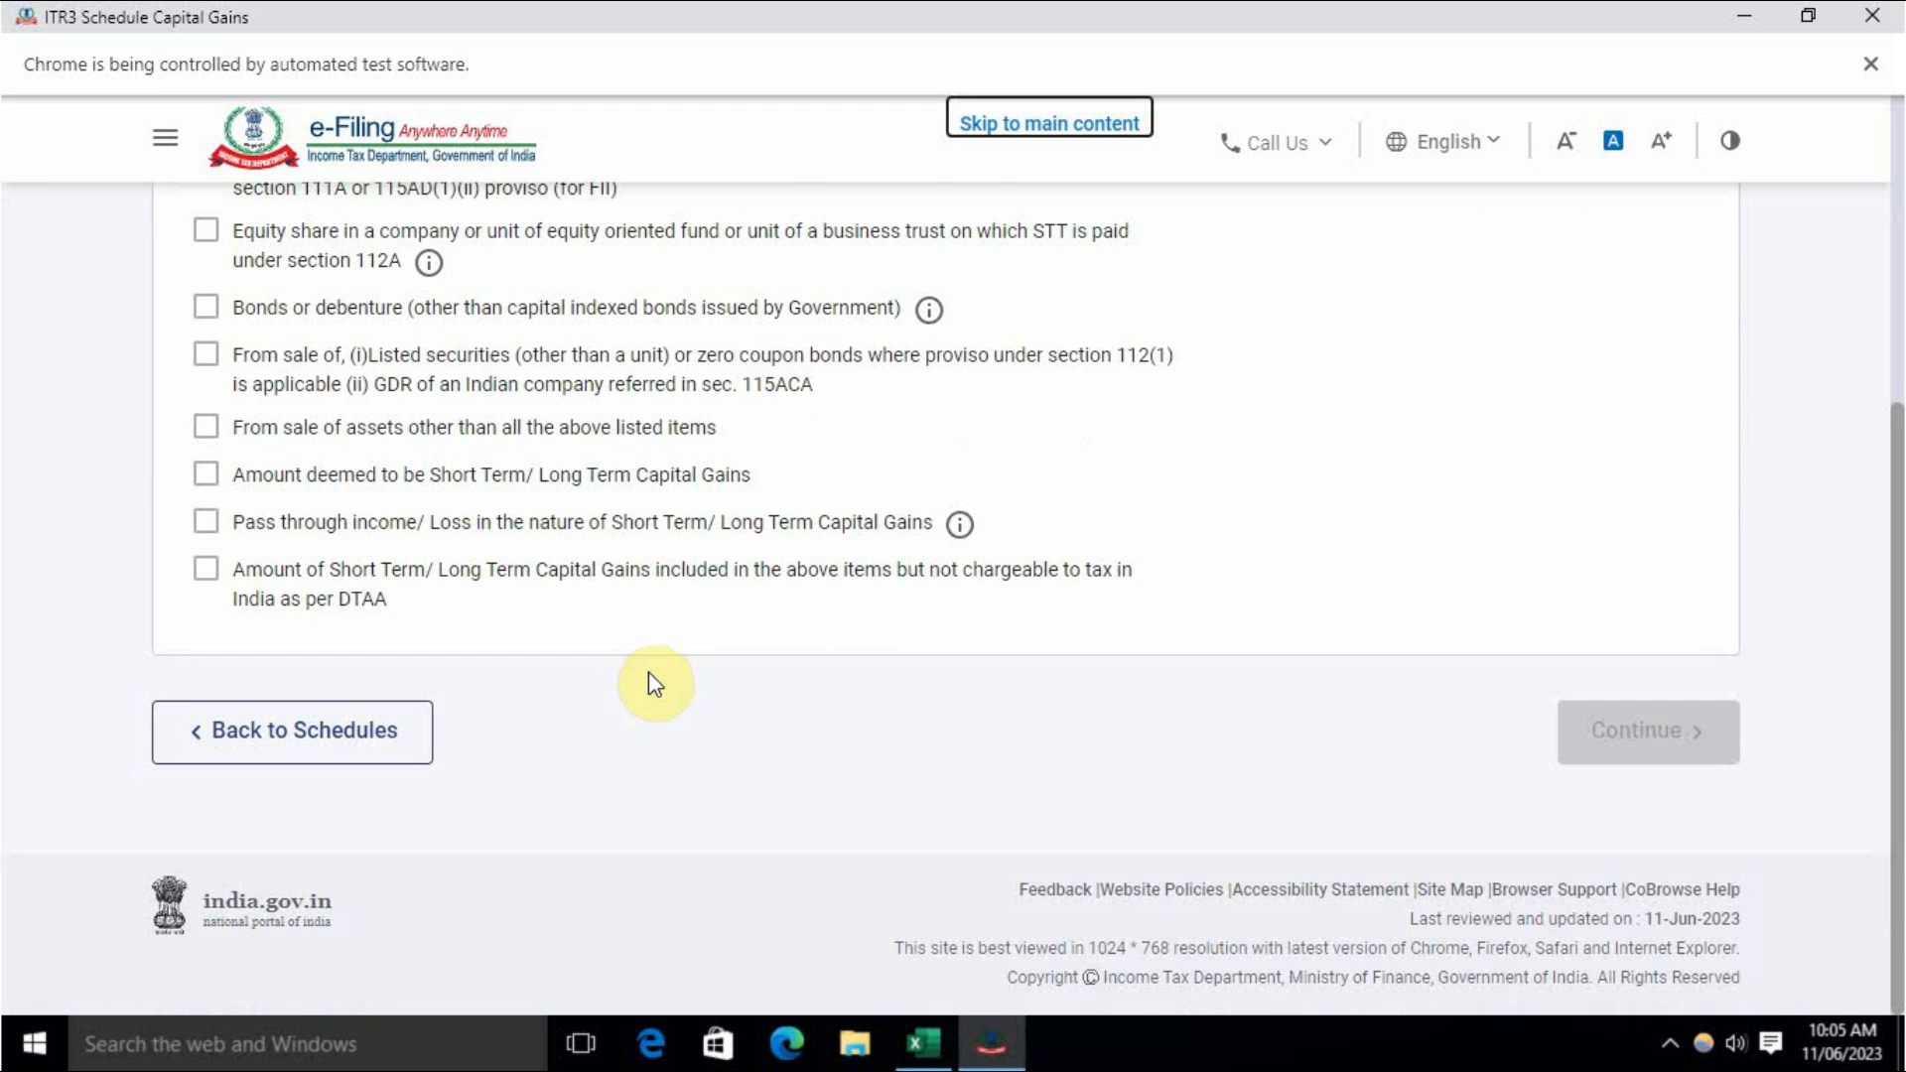
pyautogui.scroll(3, 647, 681)
pyautogui.scroll(-3, 651, 676)
pyautogui.scroll(5, 1297, 626)
pyautogui.scroll(-5, 1247, 687)
pyautogui.scroll(3, 1247, 687)
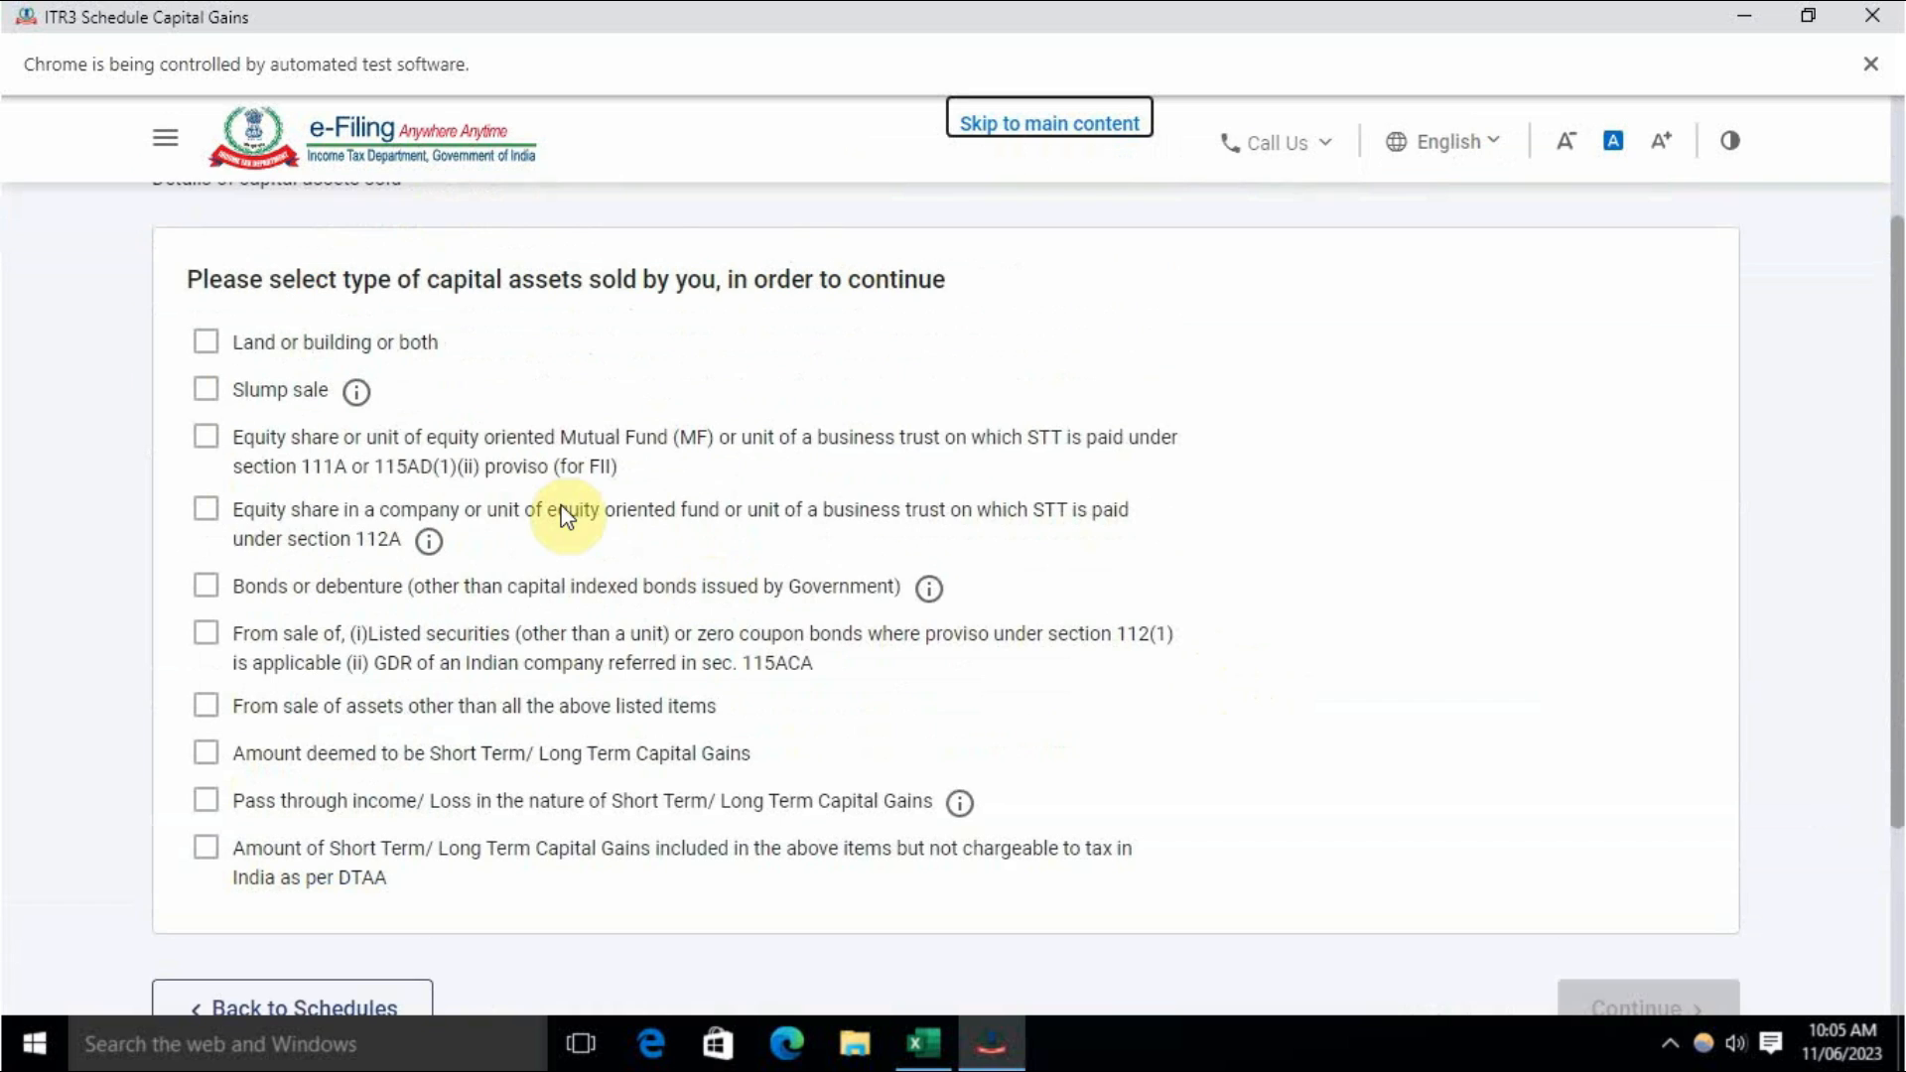
# Step: Select Land or building or both as the type of capital asset sold and continue
pyautogui.click(209, 347)
pyautogui.scroll(-3, 210, 348)
pyautogui.click(1637, 730)
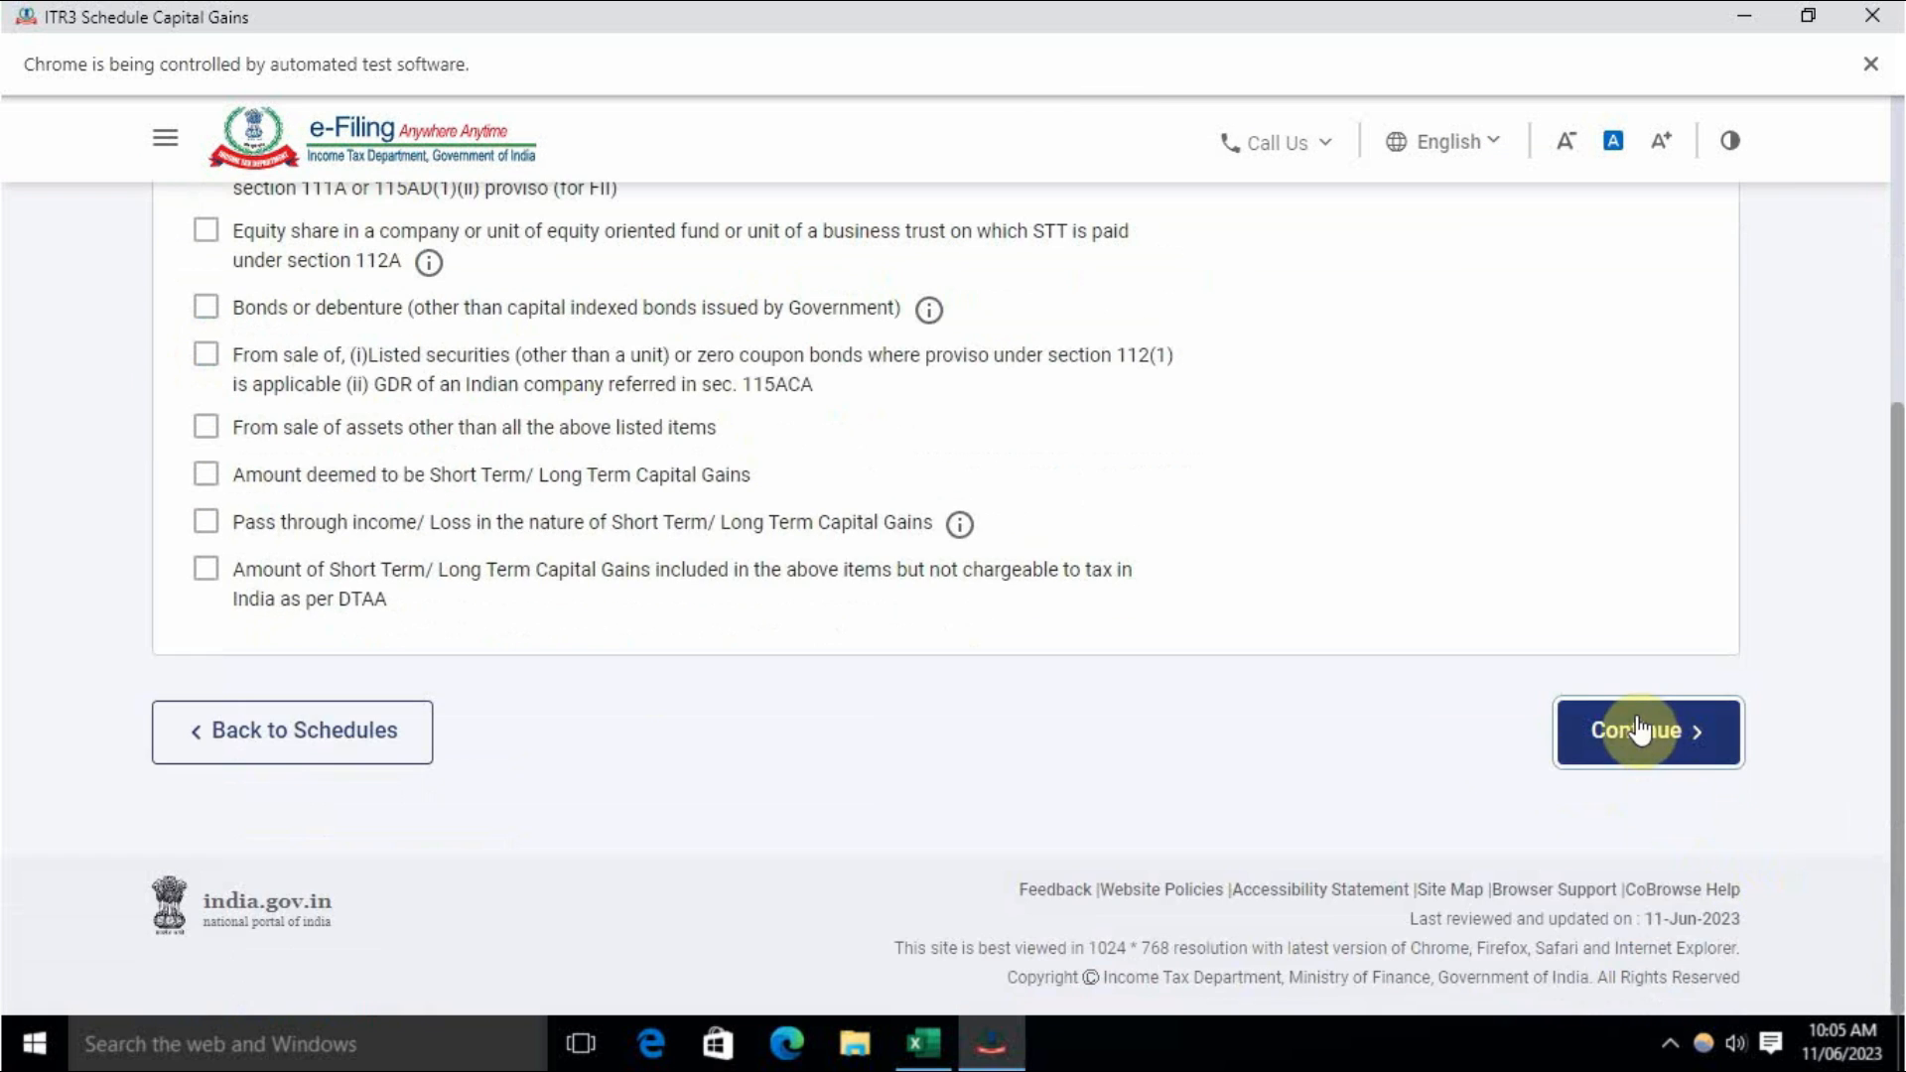
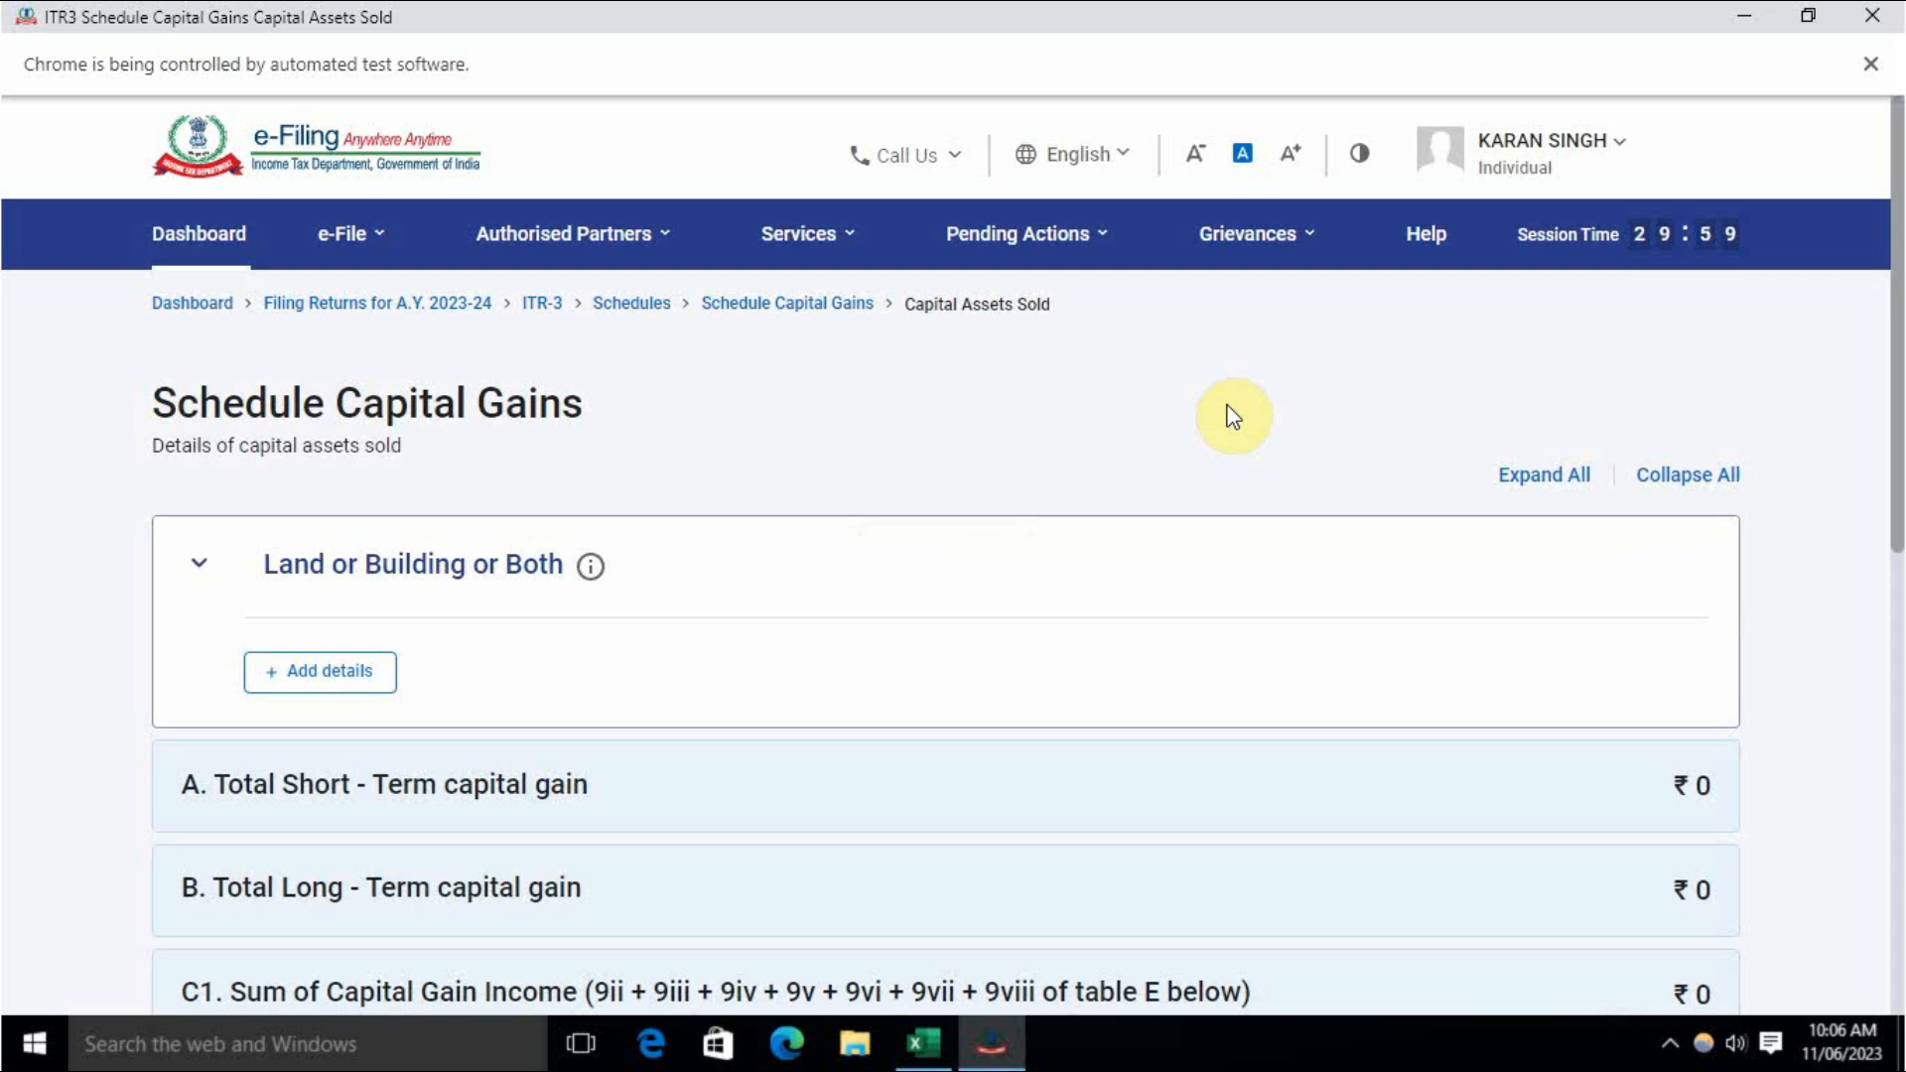
# Step: Confirm Schedule CG without adding land or building details, and confirm Schedule 112A without adding any entries
pyautogui.scroll(-10, 1254, 531)
pyautogui.click(1642, 756)
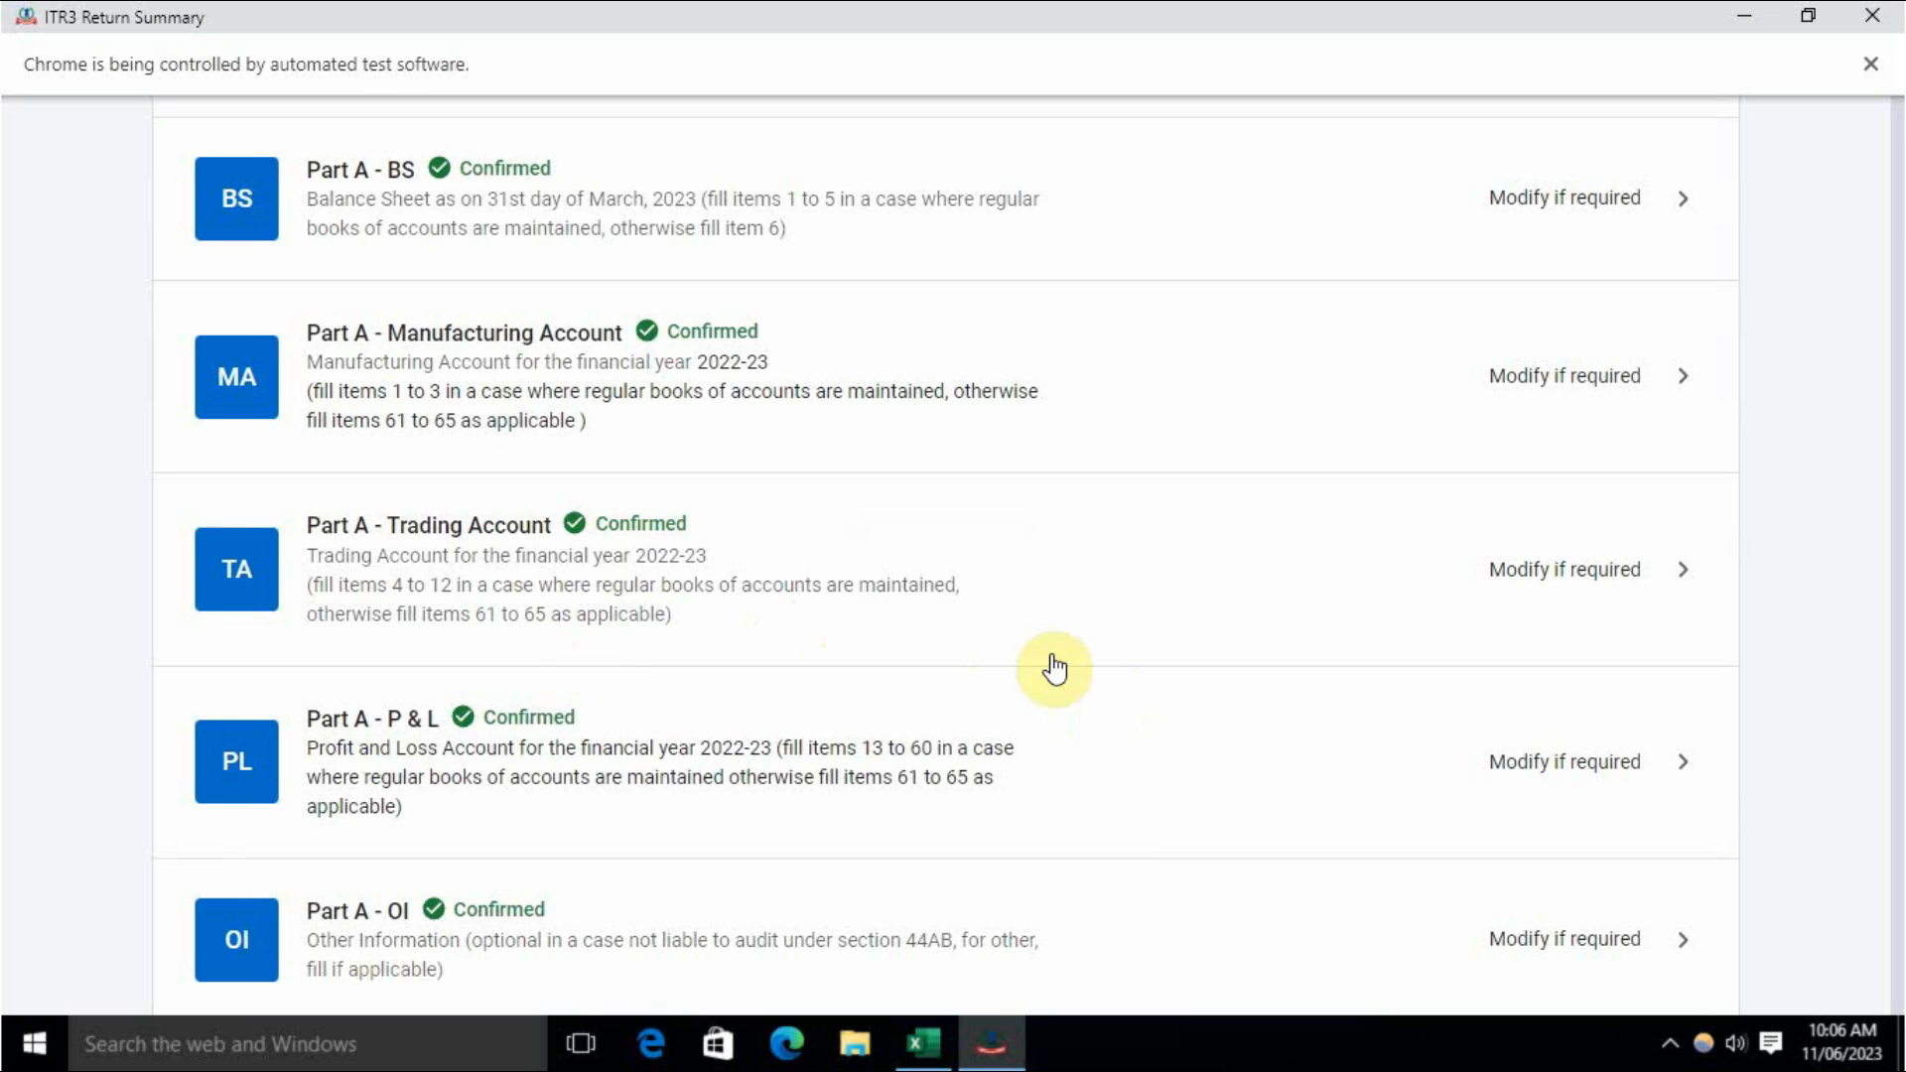
pyautogui.scroll(-15, 1033, 641)
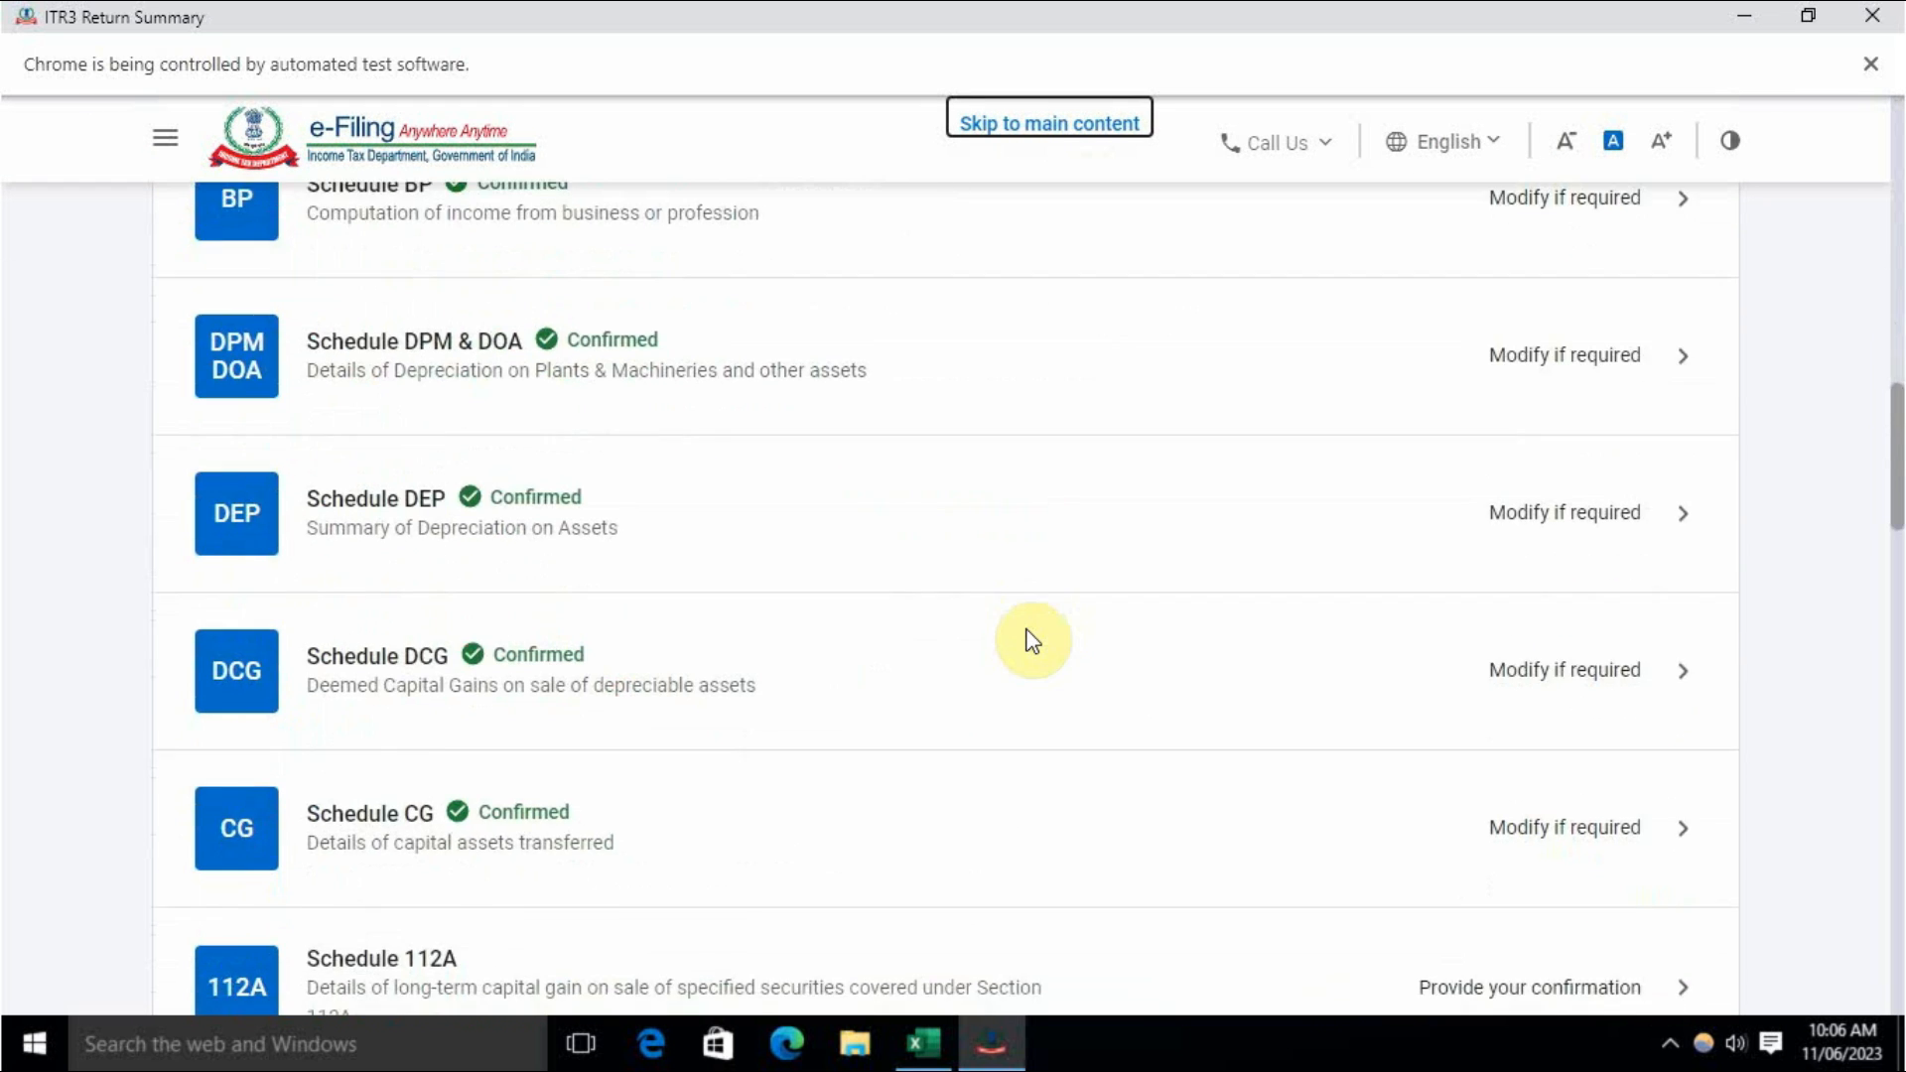
pyautogui.scroll(-9, 1028, 640)
pyautogui.scroll(3, 1025, 642)
pyautogui.scroll(2, 600, 526)
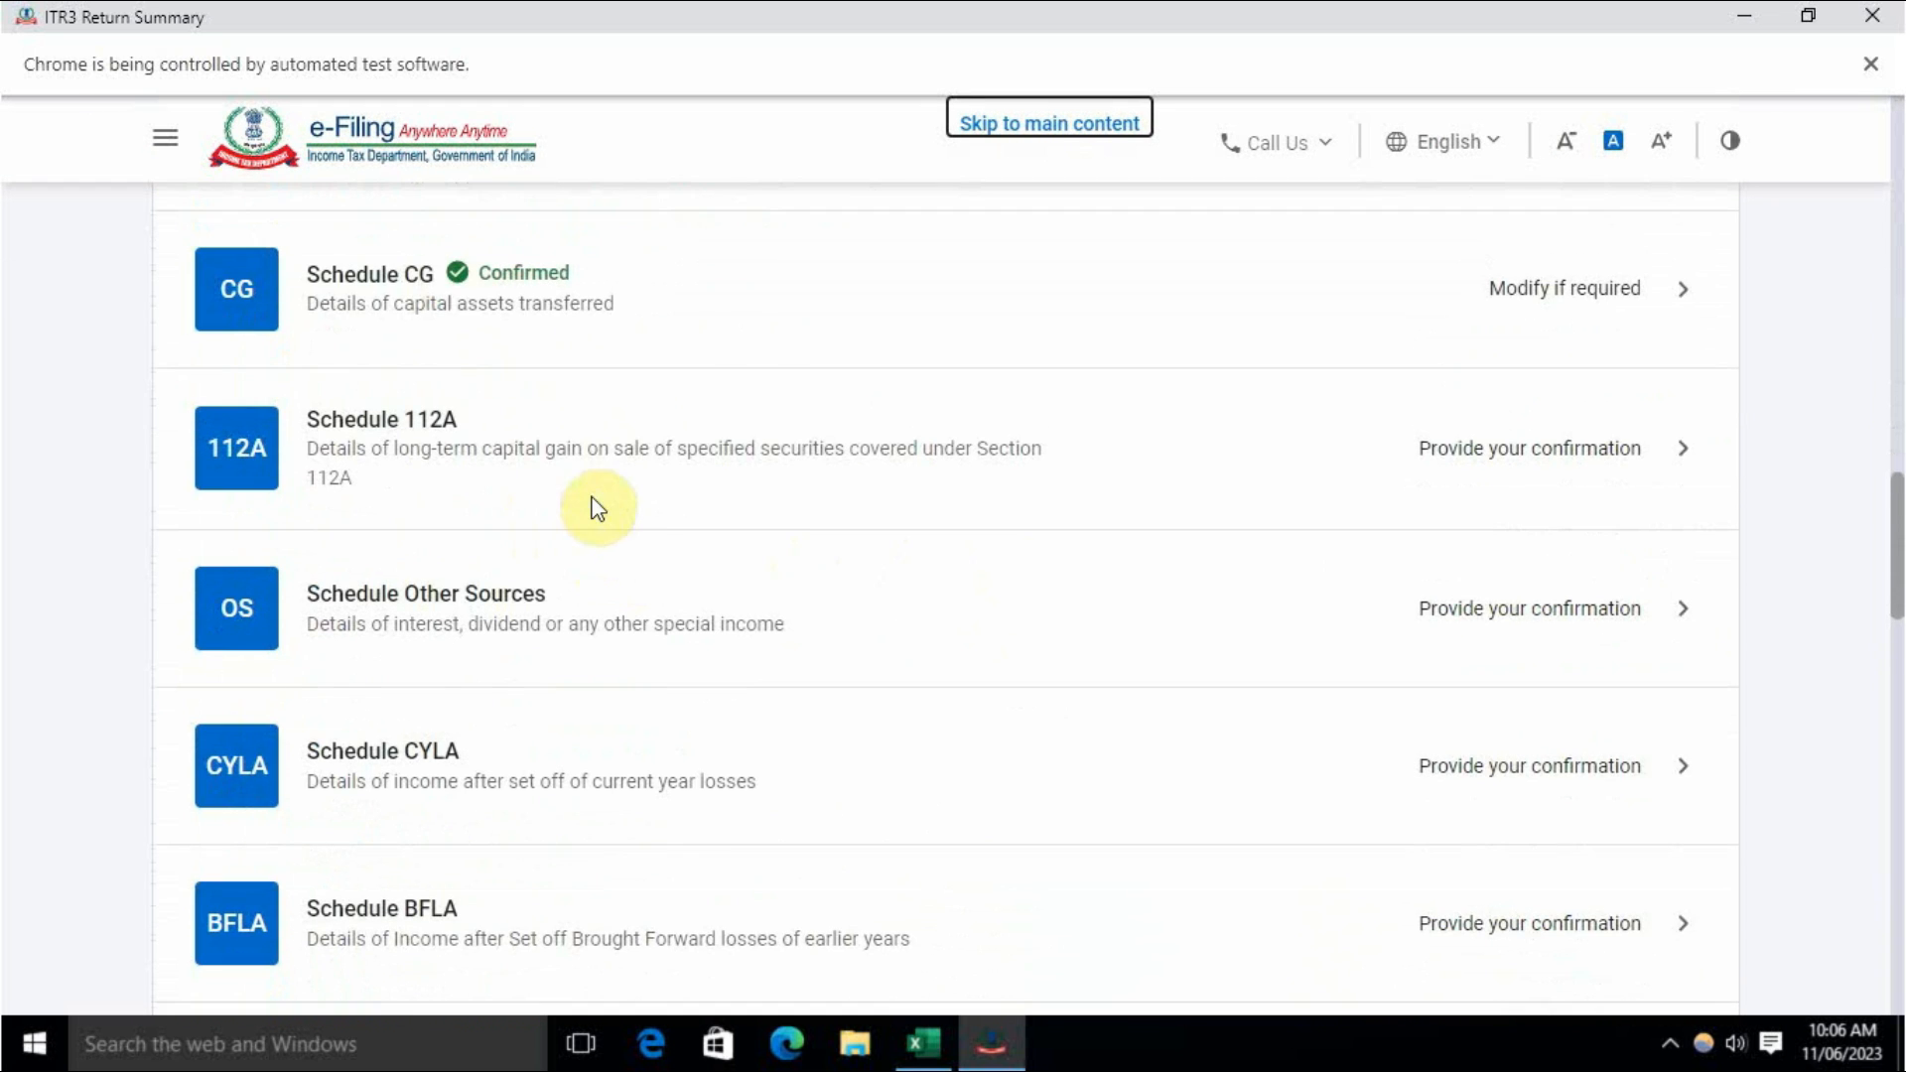
pyautogui.click(1565, 485)
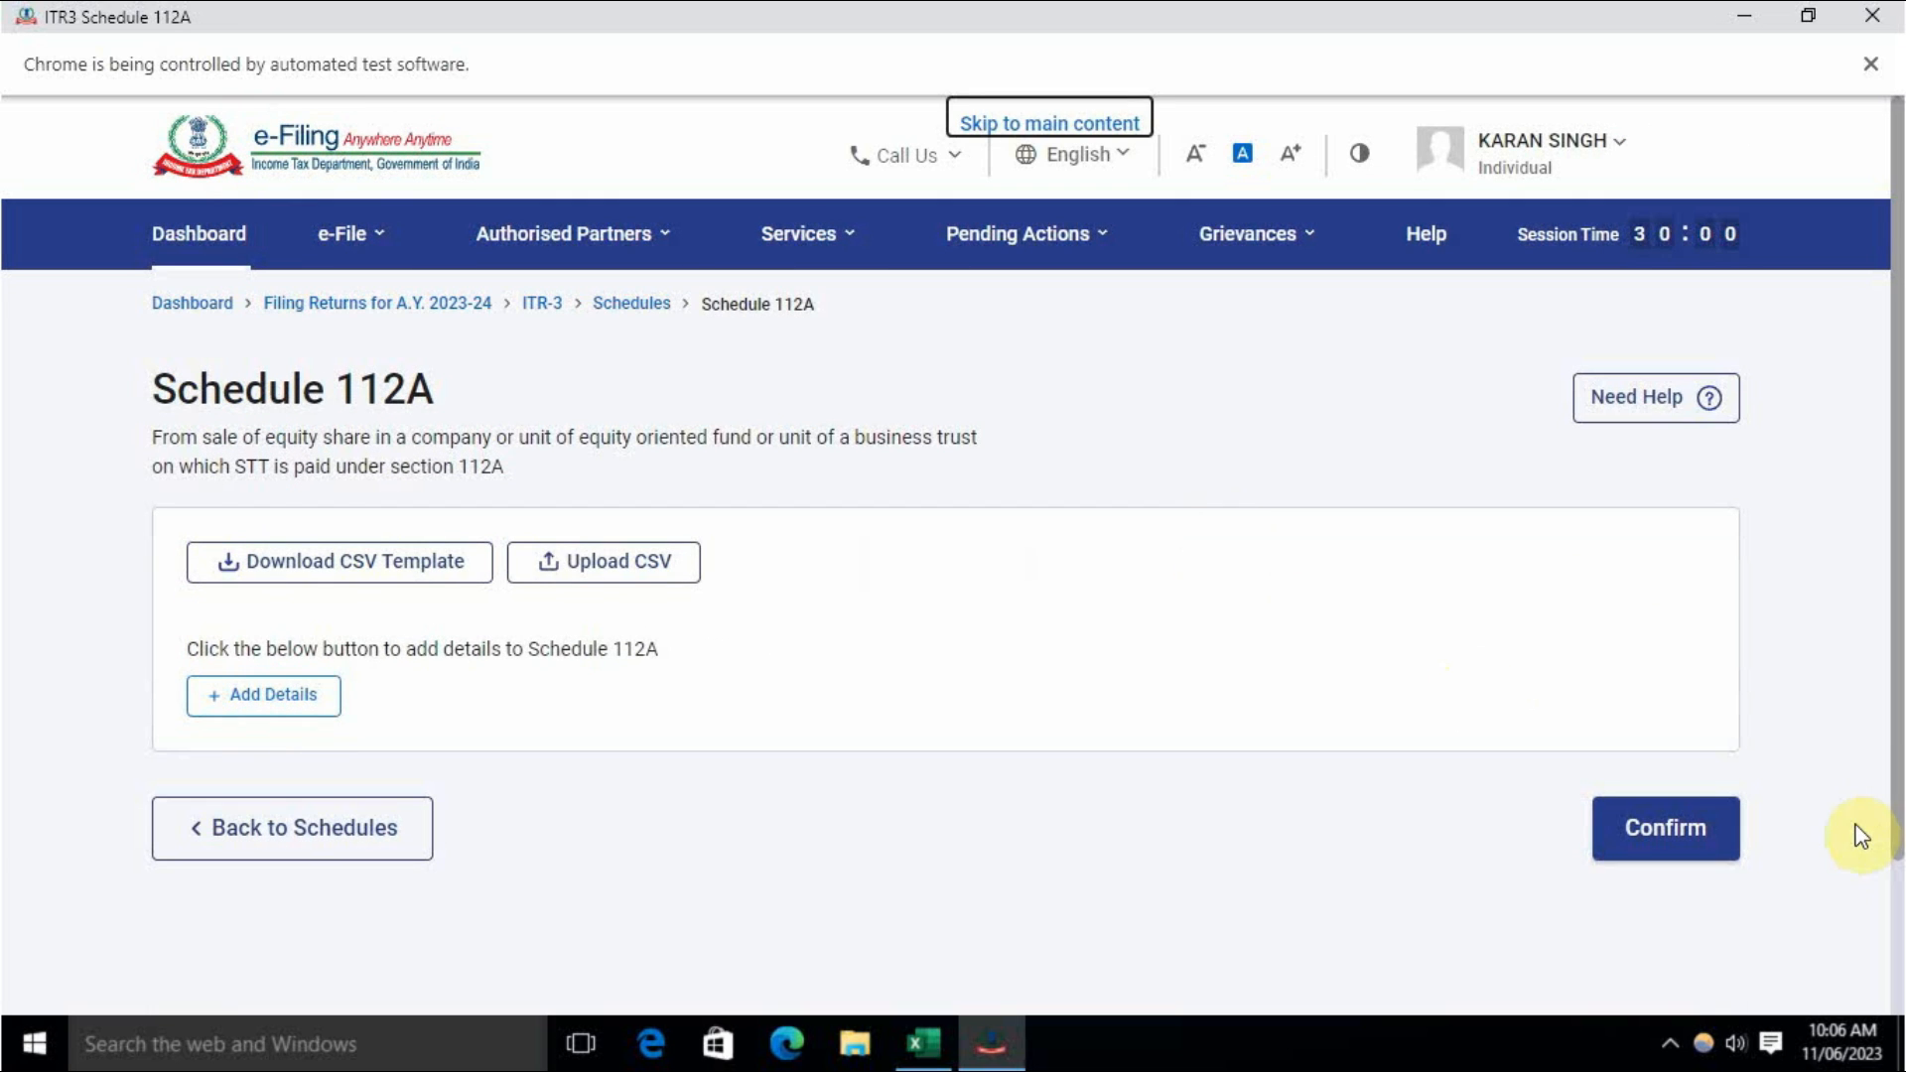
pyautogui.click(1665, 828)
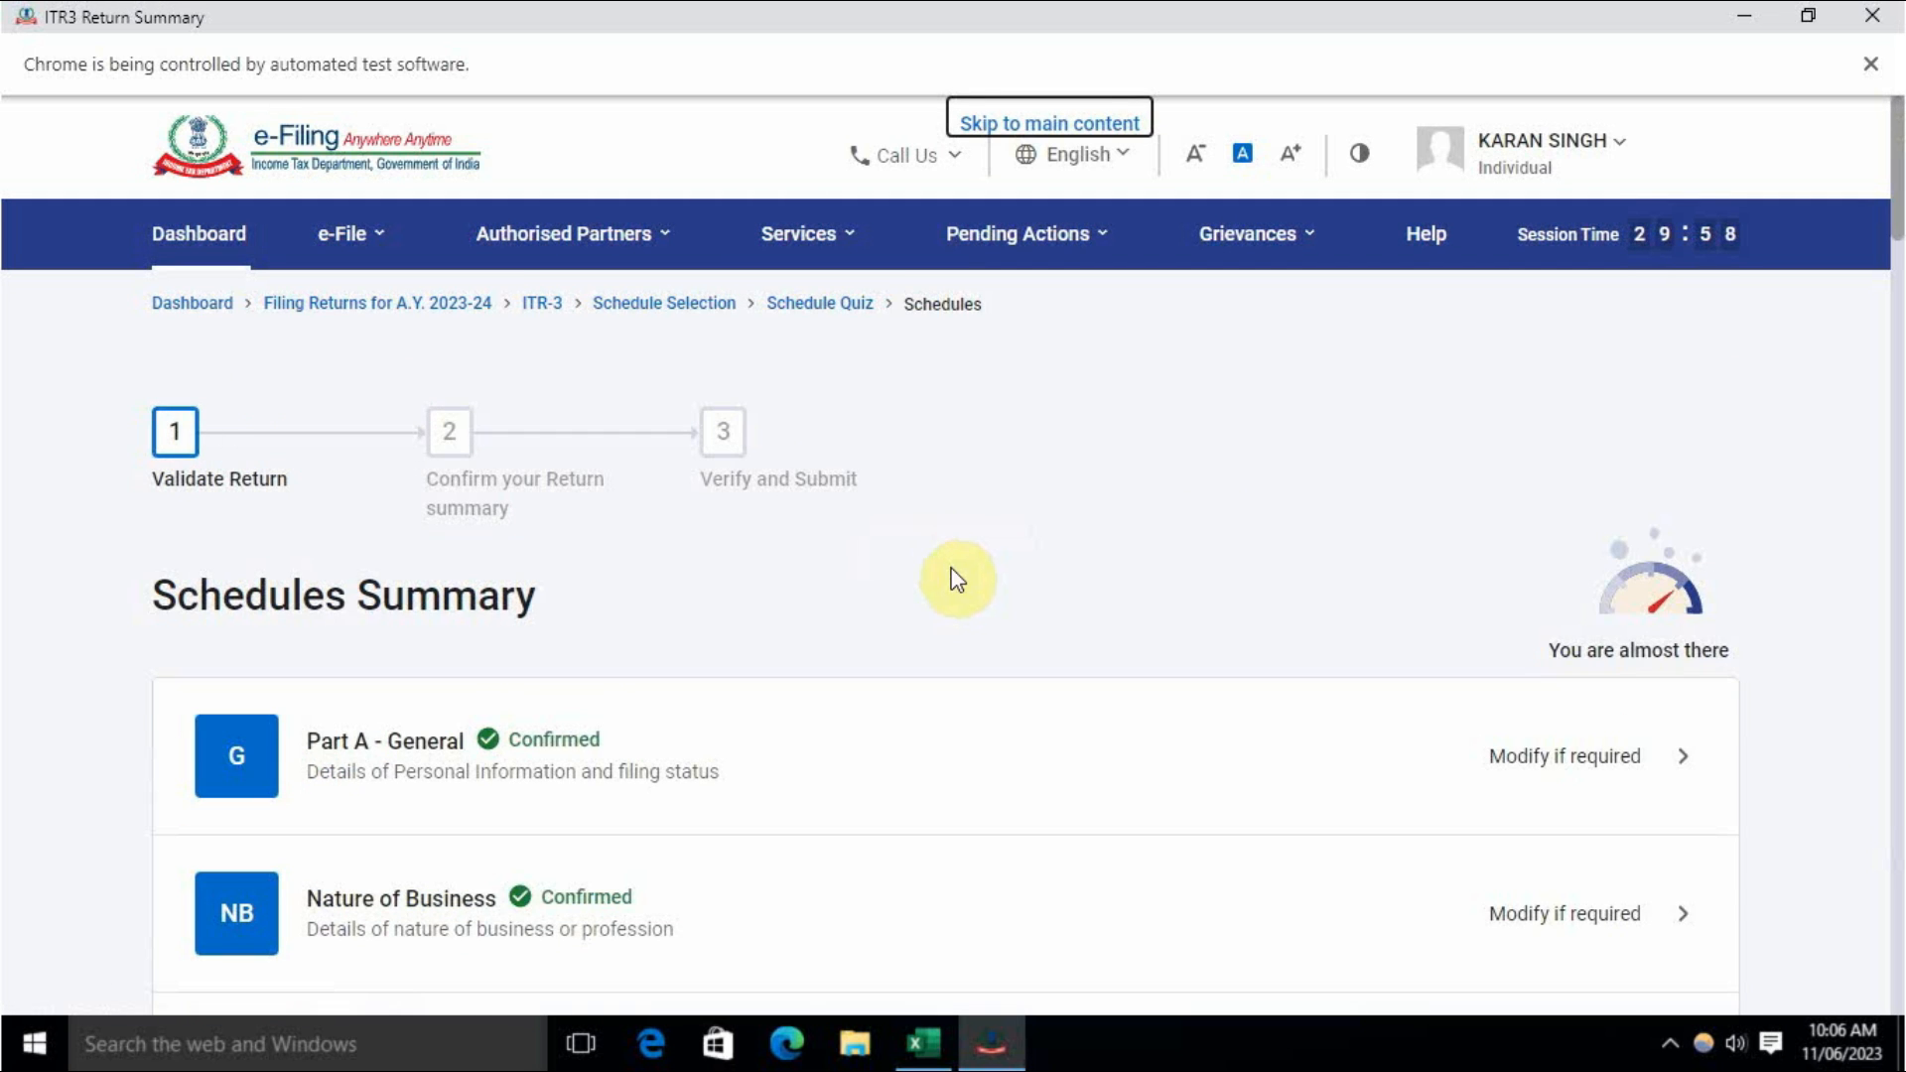
# Step: Open Schedule Other Sources, look over its income and deduction items, and confirm it without adding any details
pyautogui.scroll(-12, 778, 731)
pyautogui.scroll(-10, 776, 729)
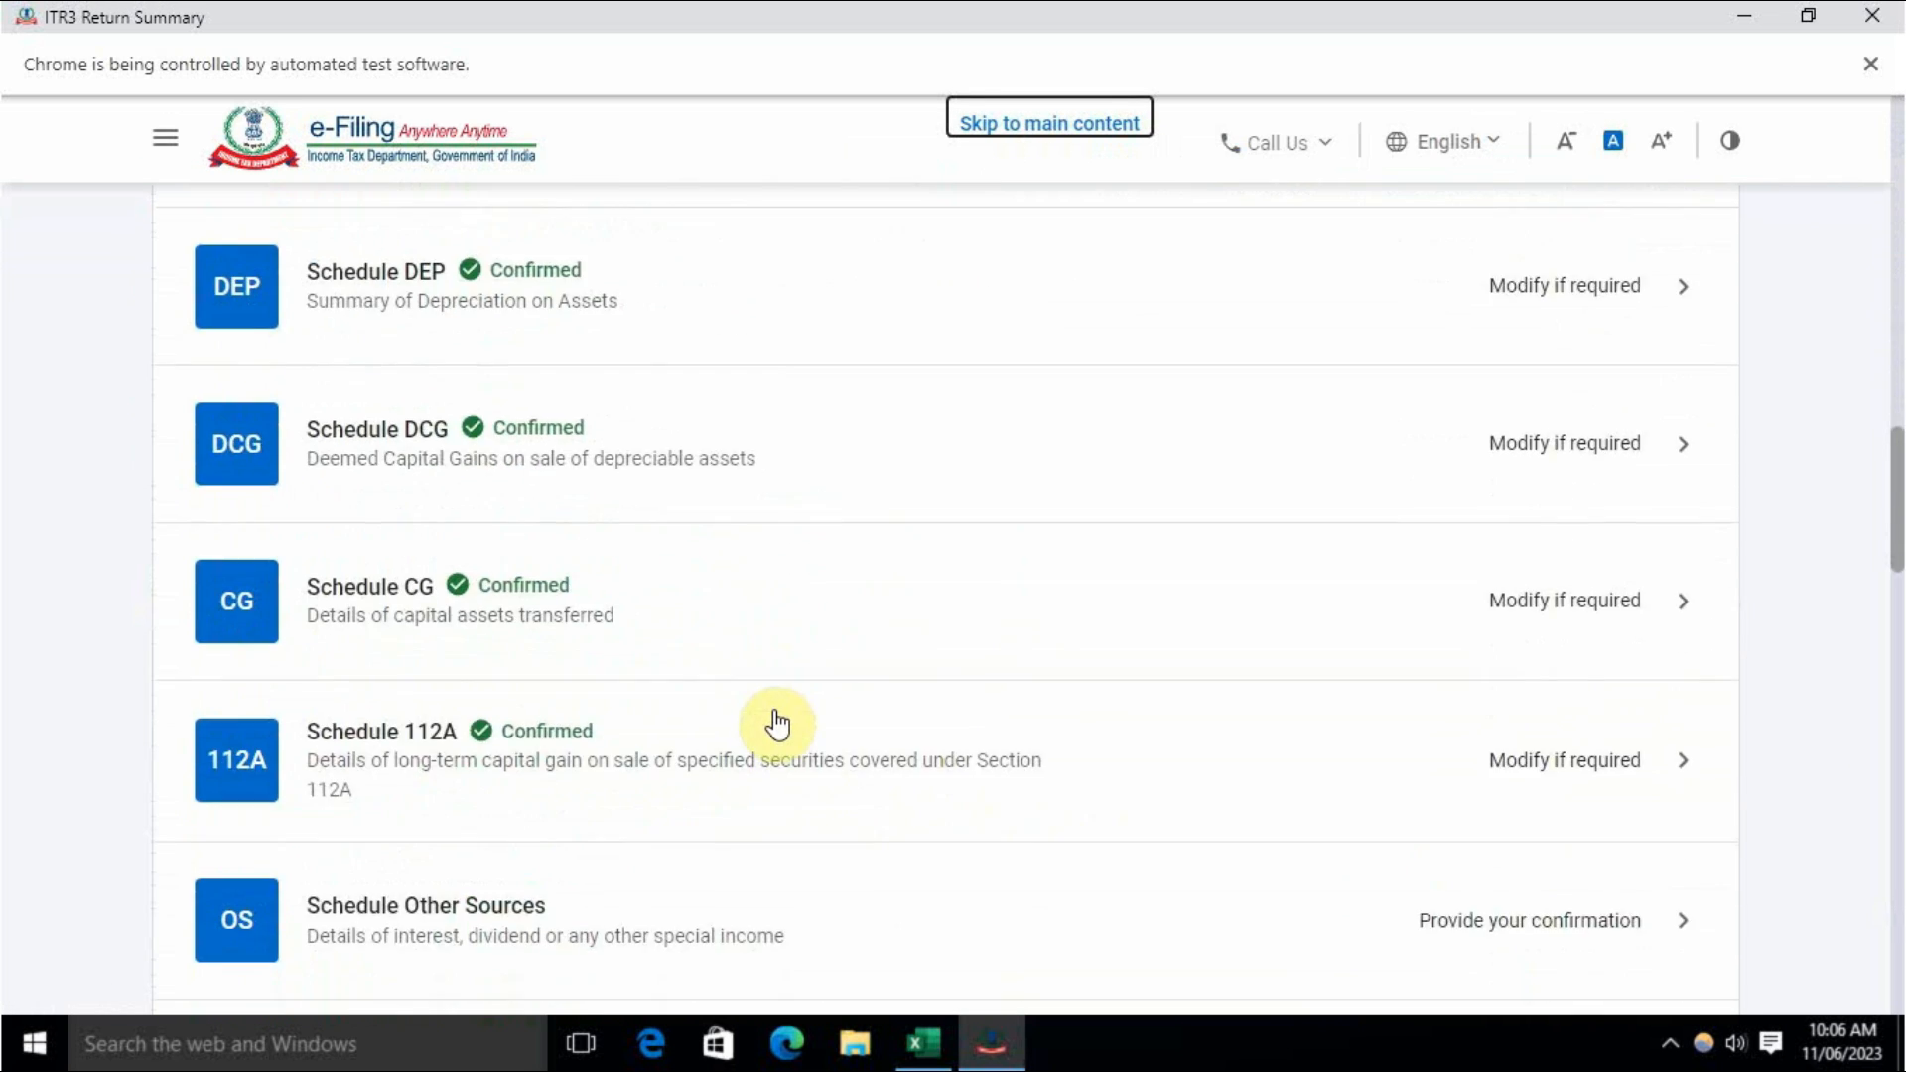
pyautogui.click(1534, 642)
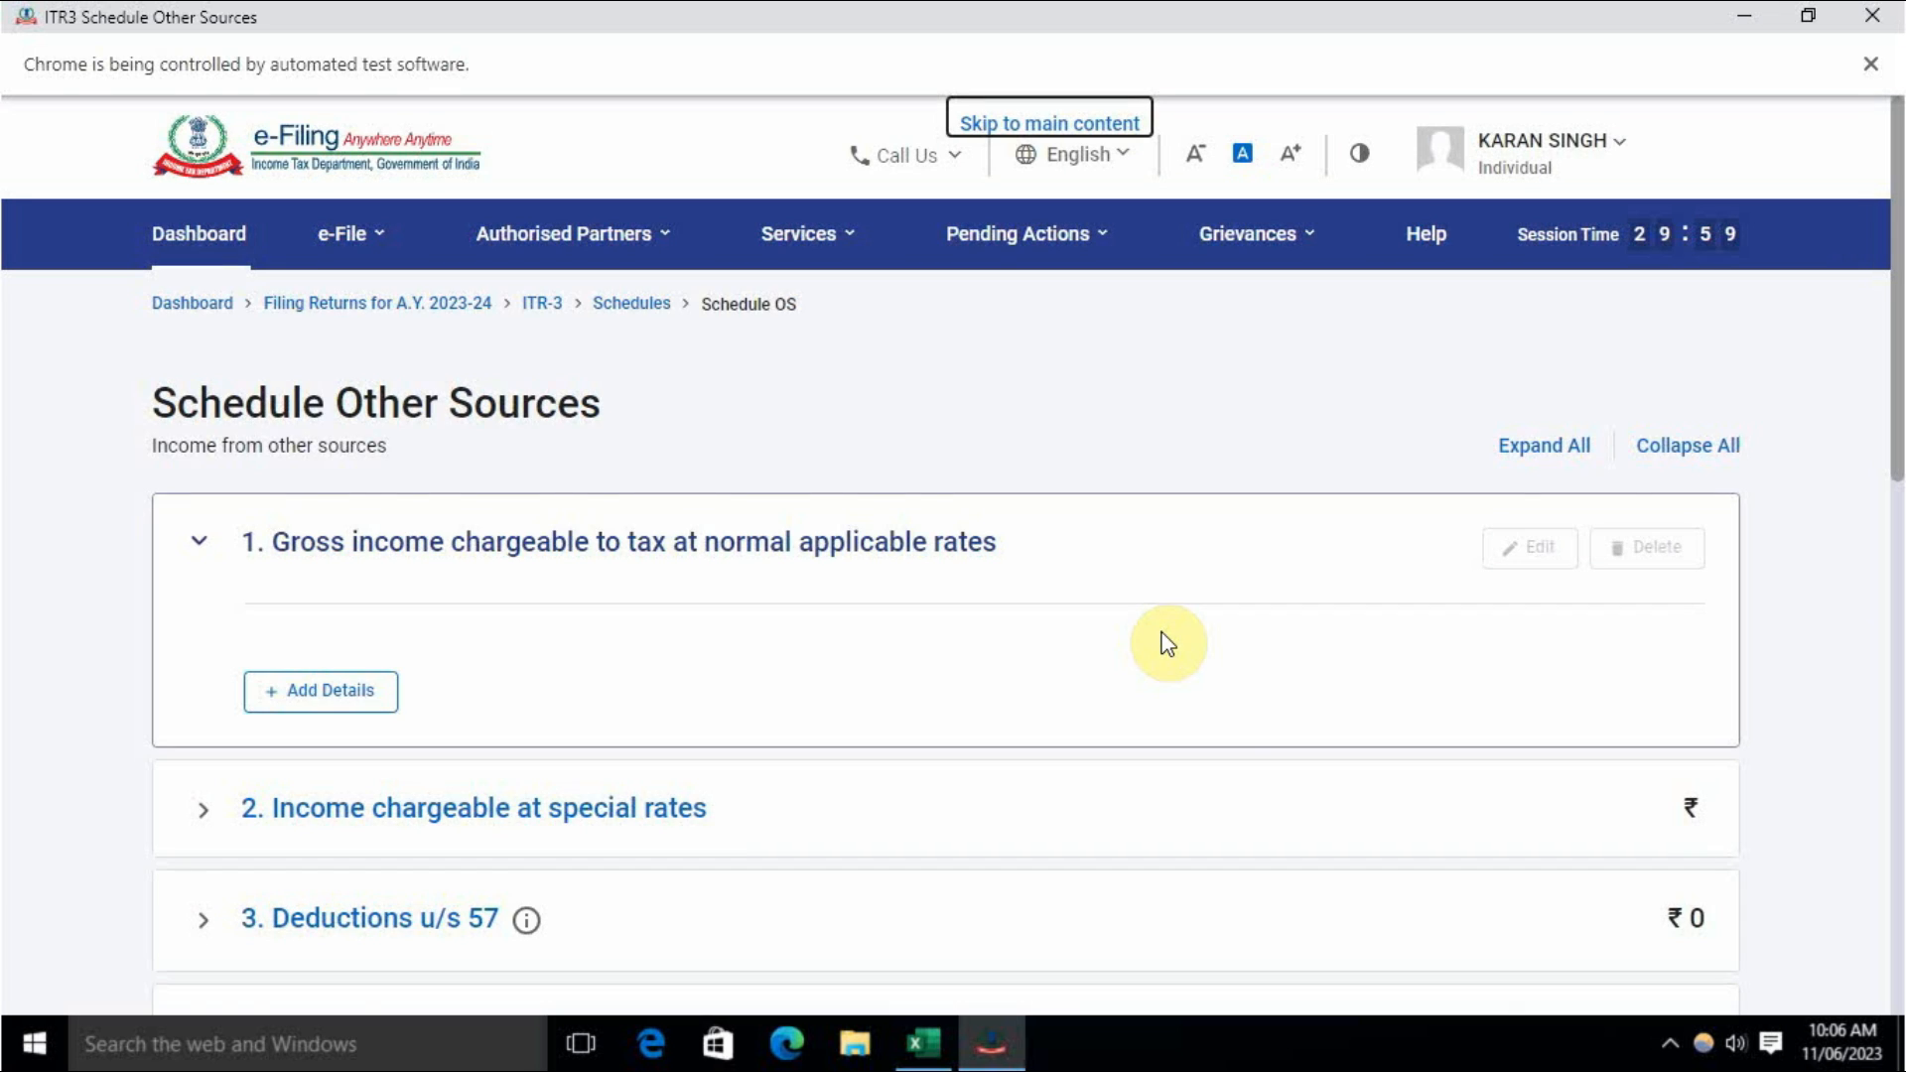
pyautogui.scroll(-15, 1167, 643)
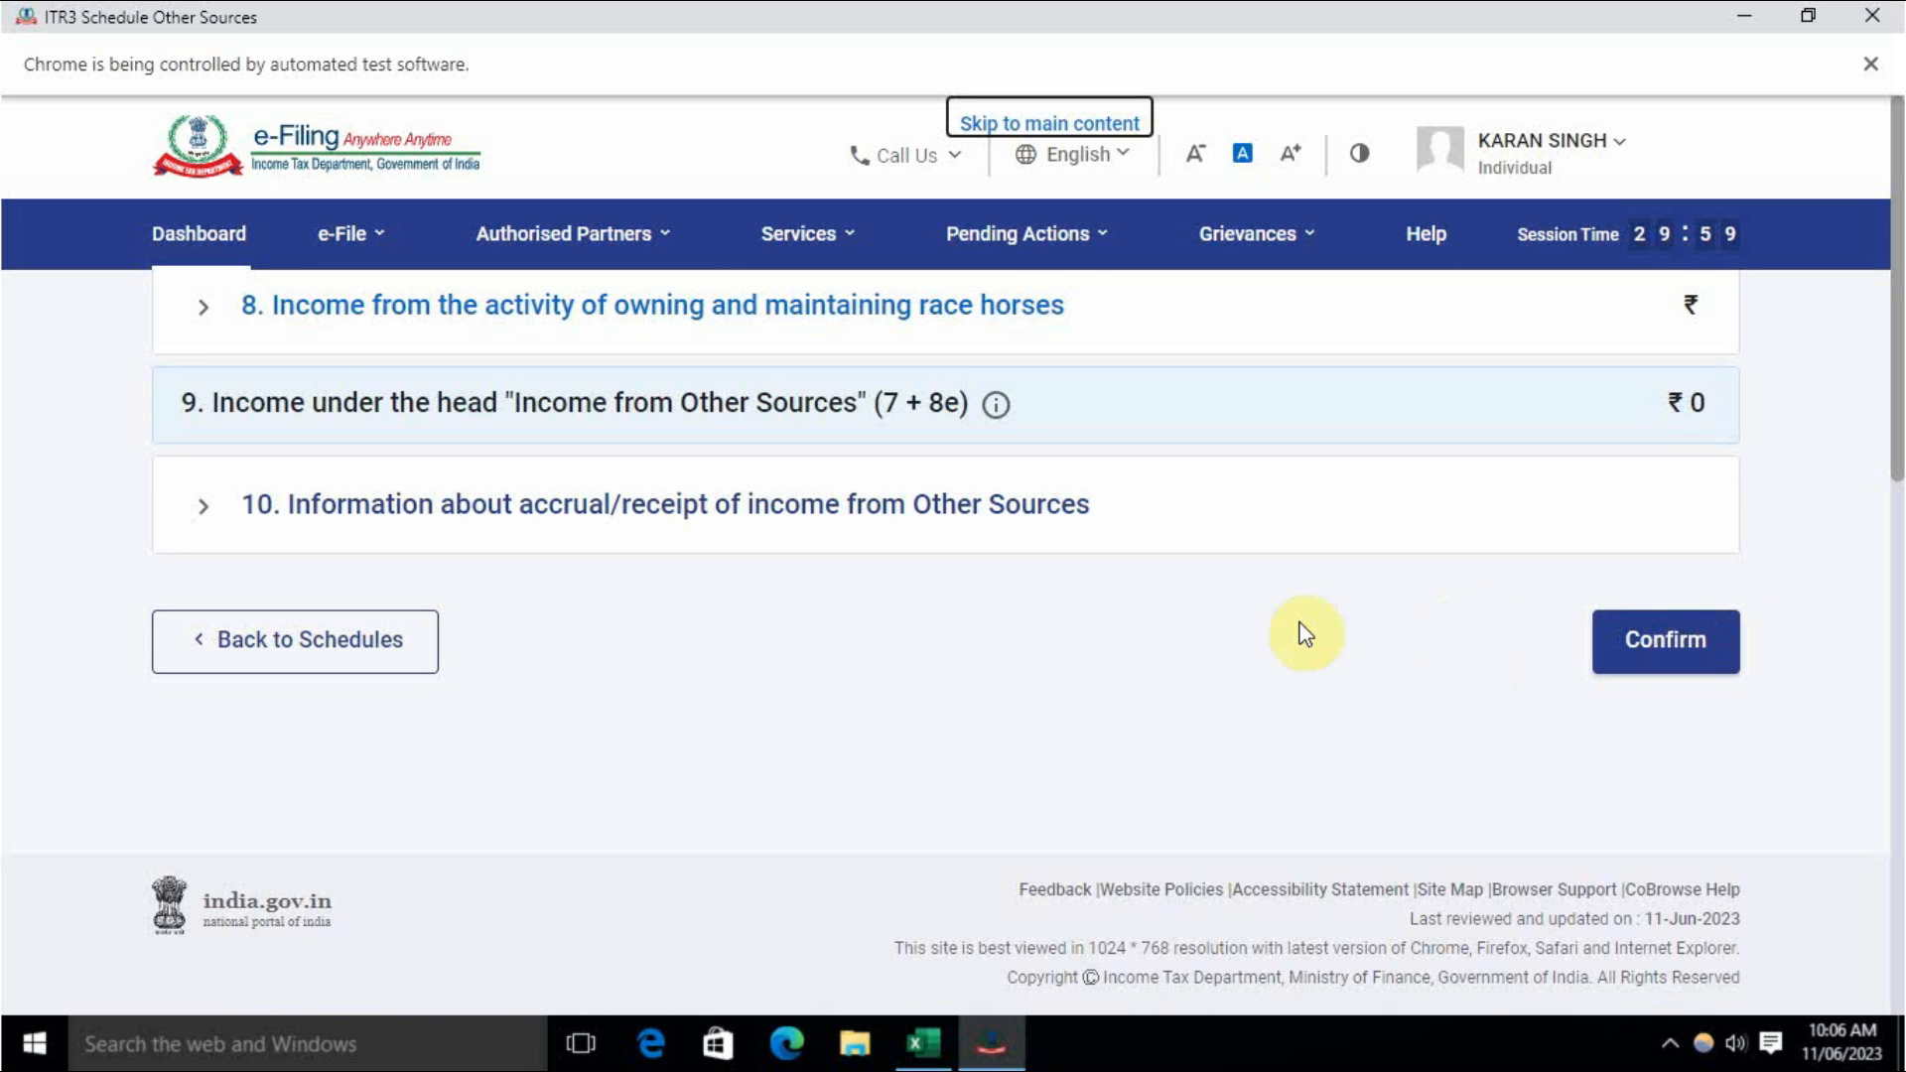
pyautogui.scroll(15, 1349, 748)
pyautogui.scroll(-15, 1359, 762)
pyautogui.scroll(15, 1242, 796)
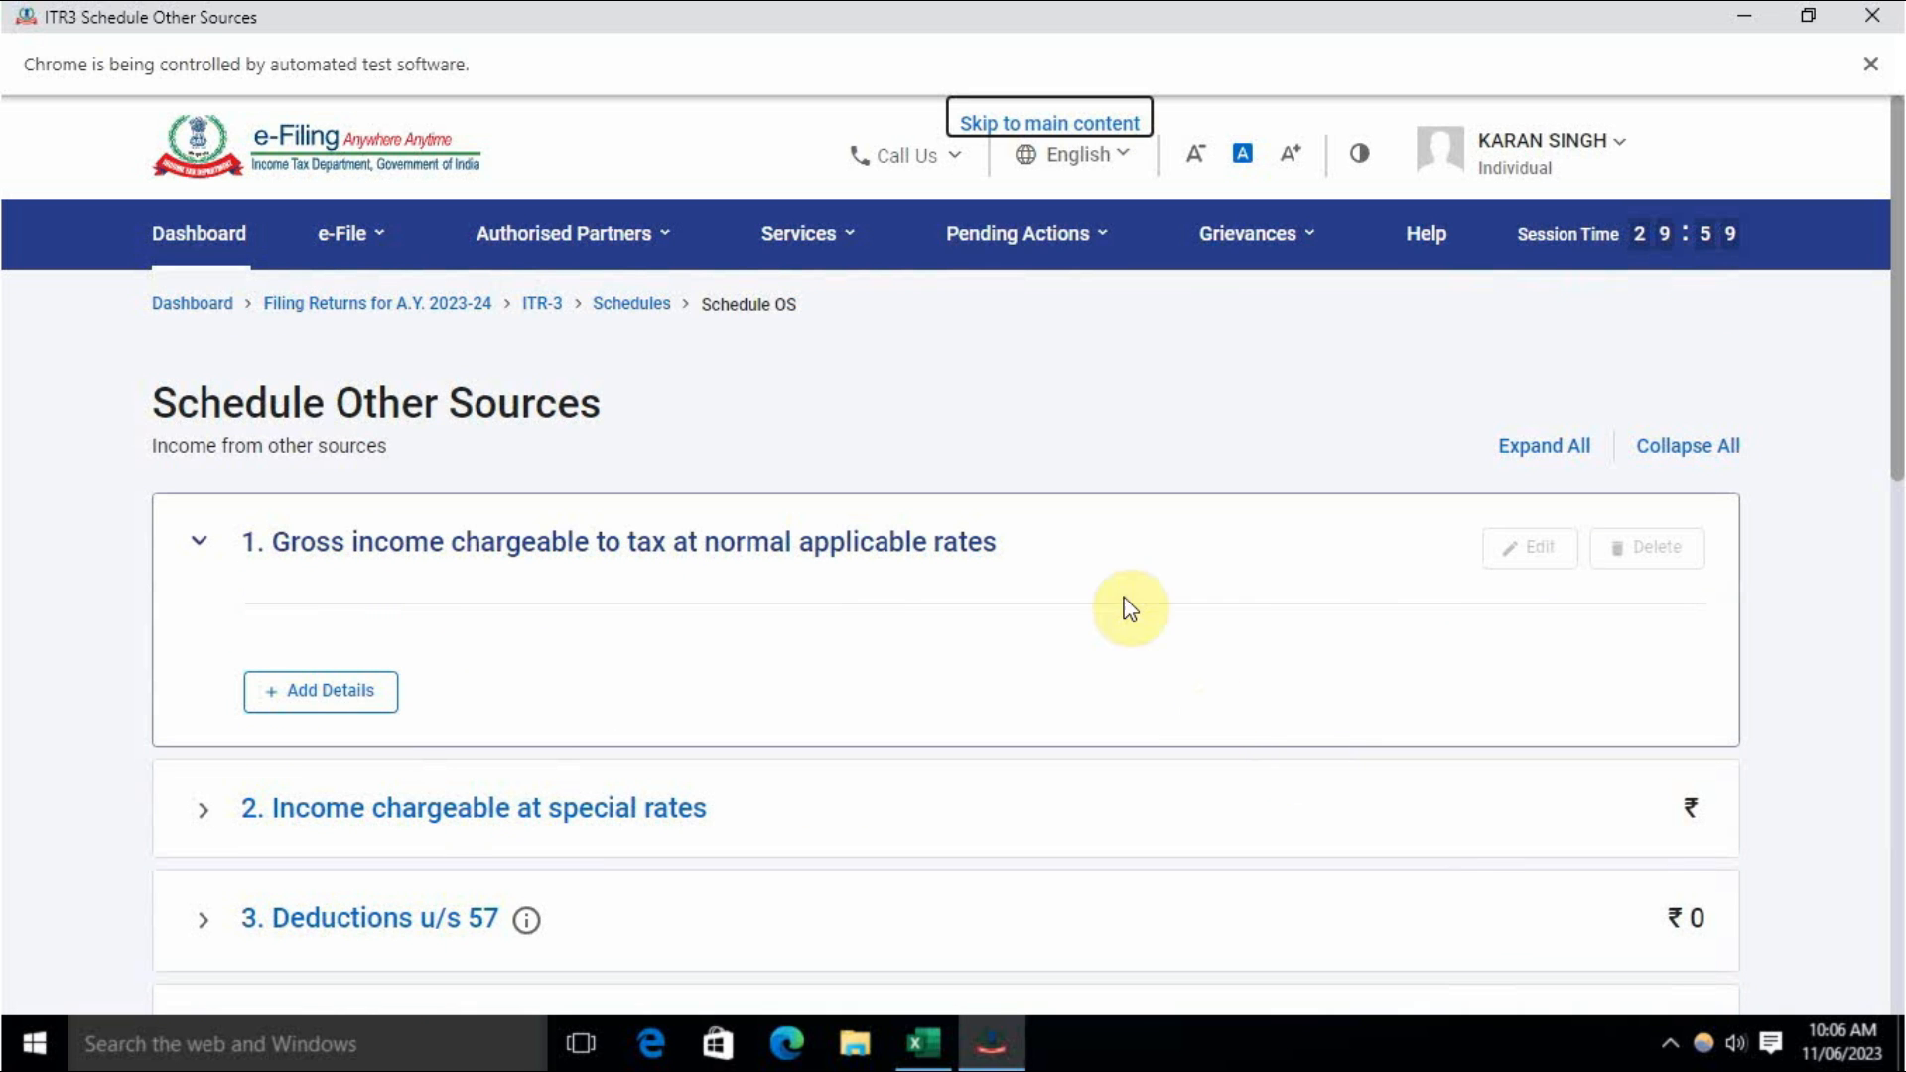
pyautogui.scroll(-4, 629, 655)
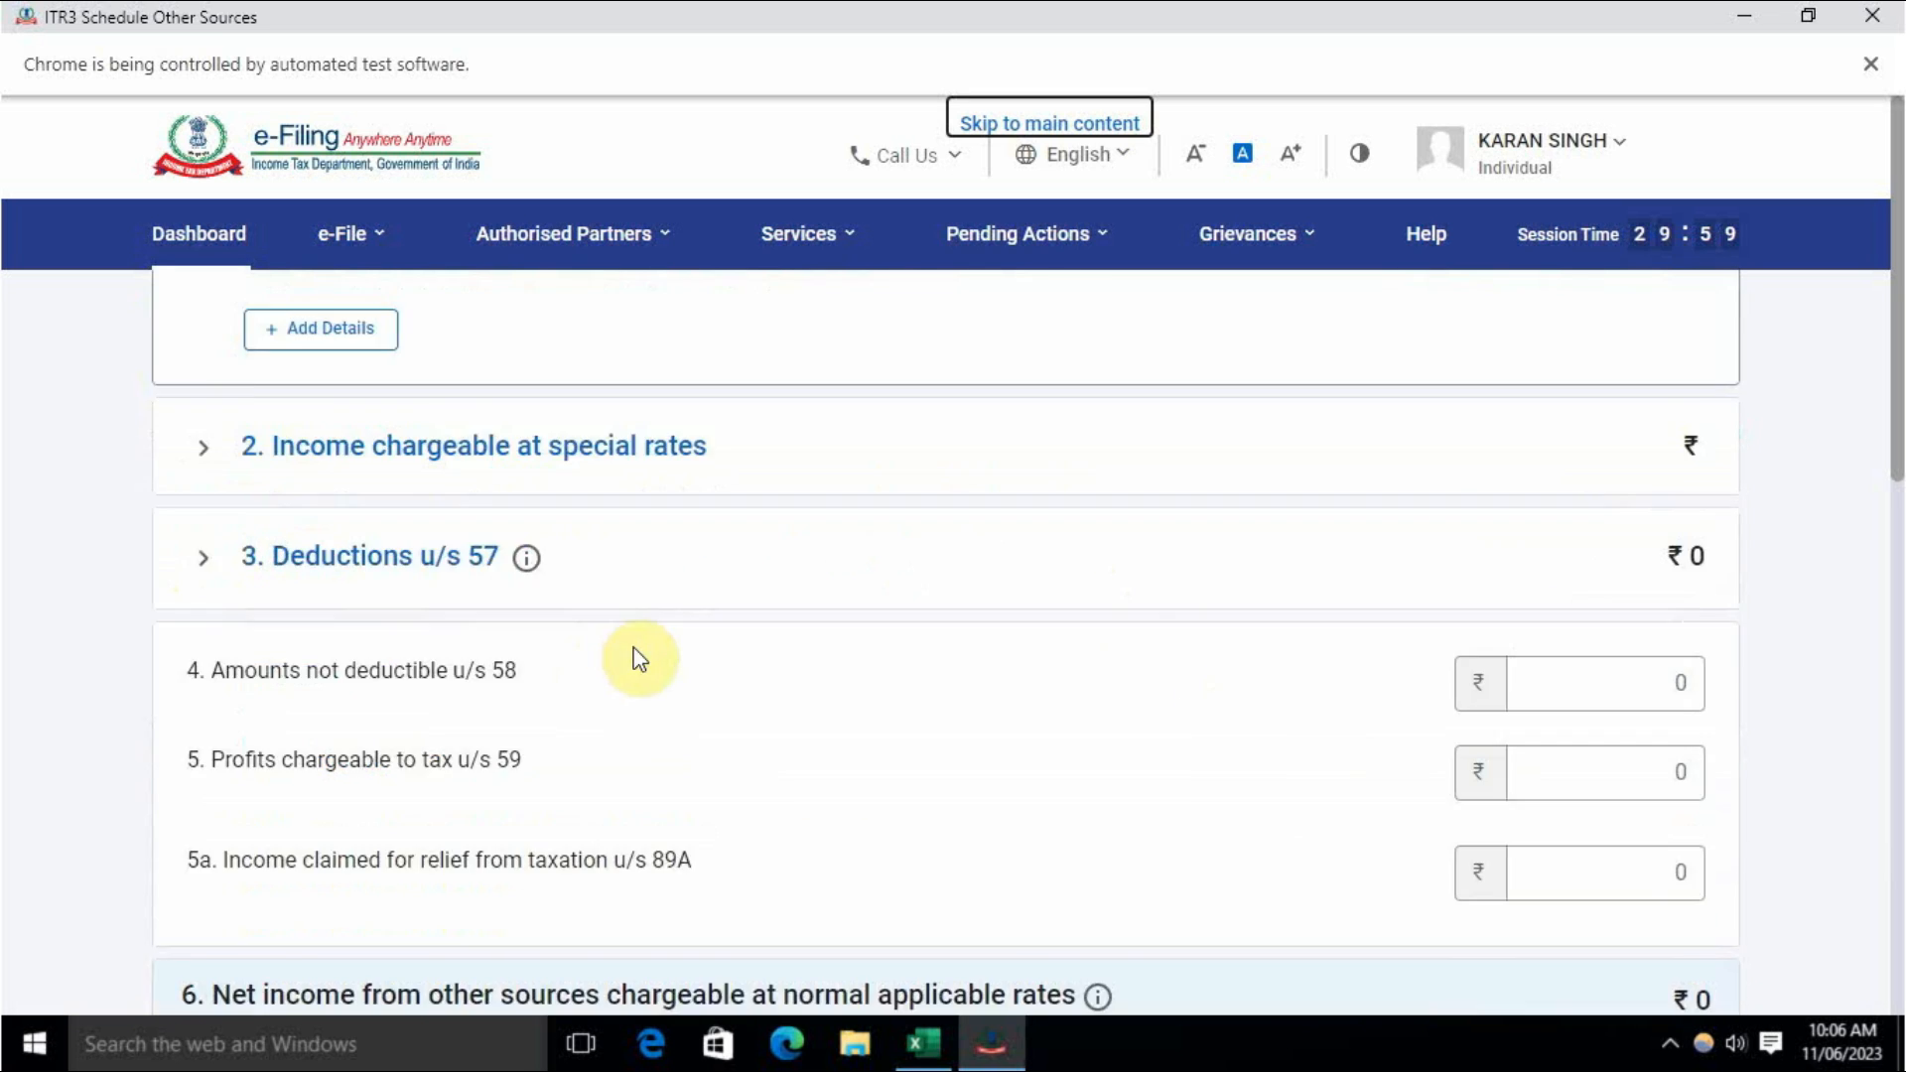
pyautogui.scroll(-9, 704, 685)
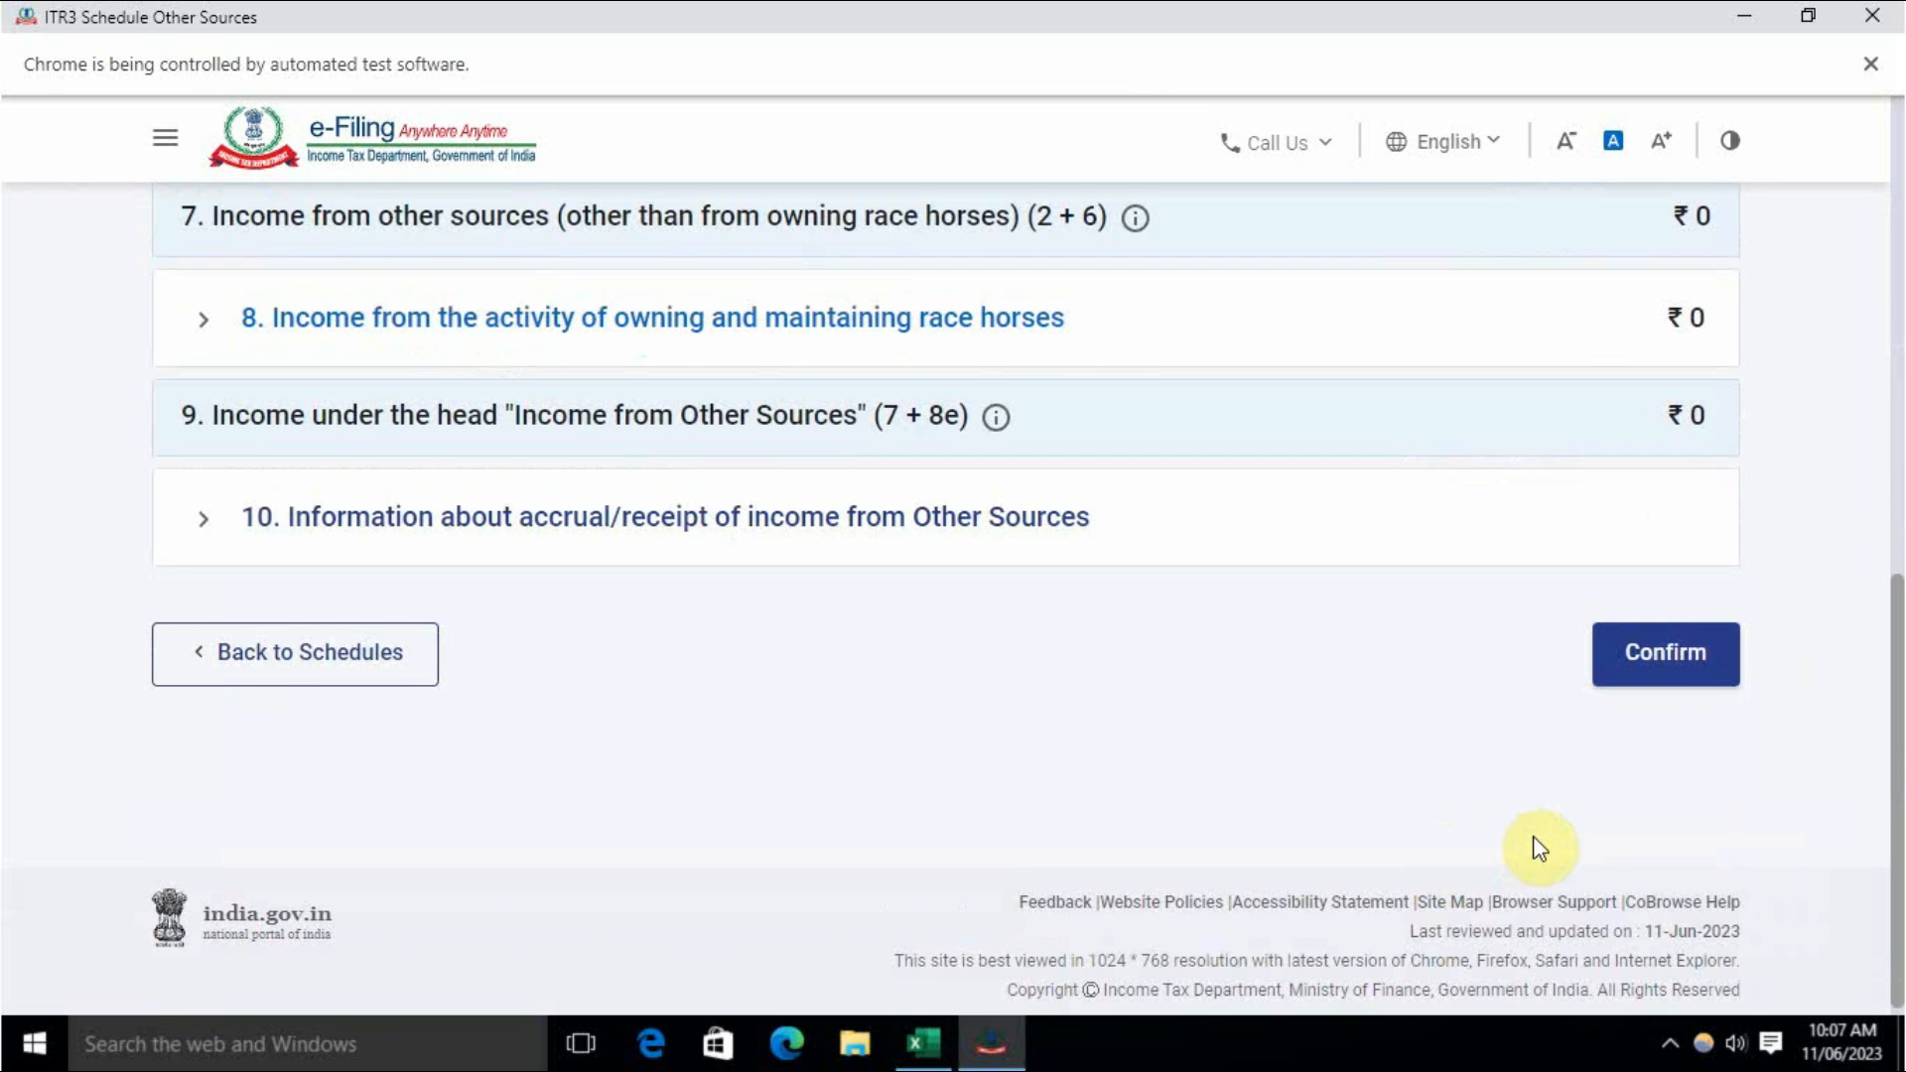
pyautogui.click(1652, 667)
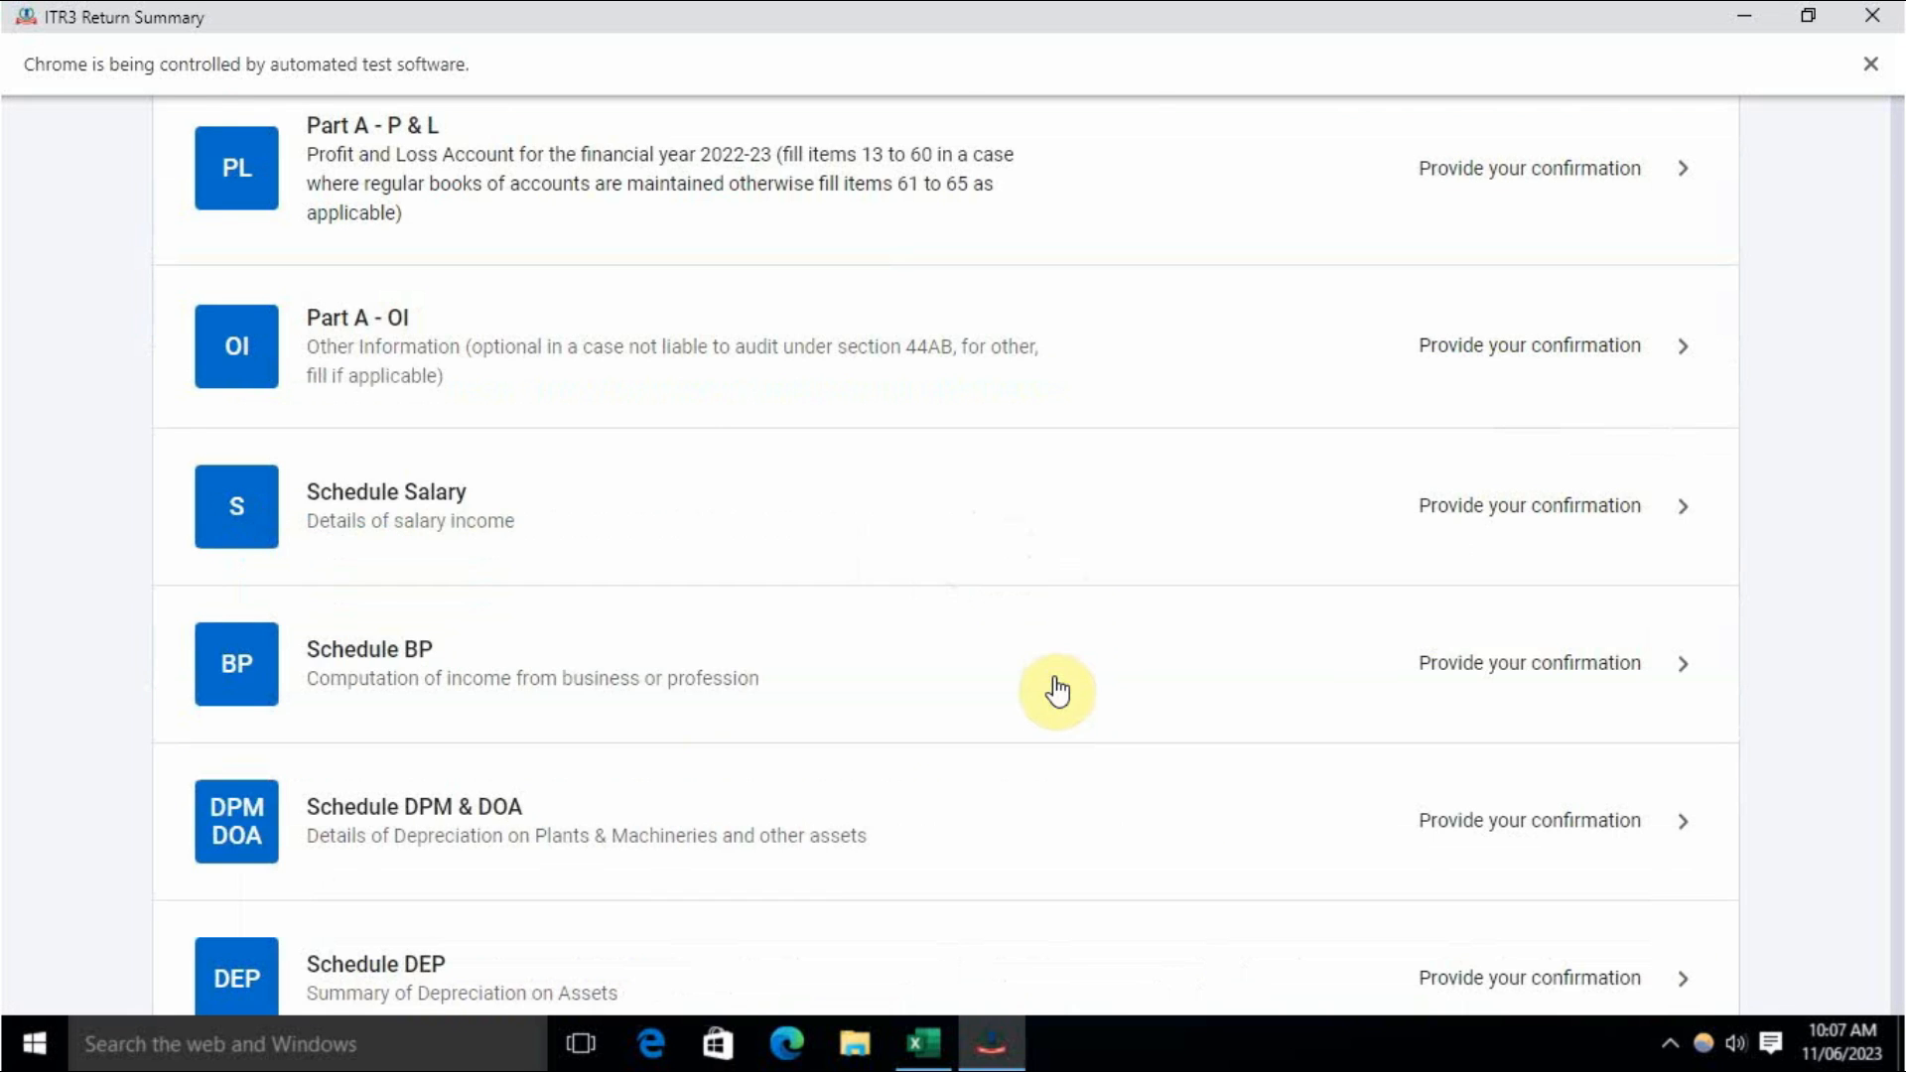
# Step: Open Schedule CYLA, income after set-off of current year losses, and confirm it without changes
pyautogui.scroll(-5, 1039, 680)
pyautogui.scroll(-20, 685, 707)
pyautogui.scroll(3, 681, 707)
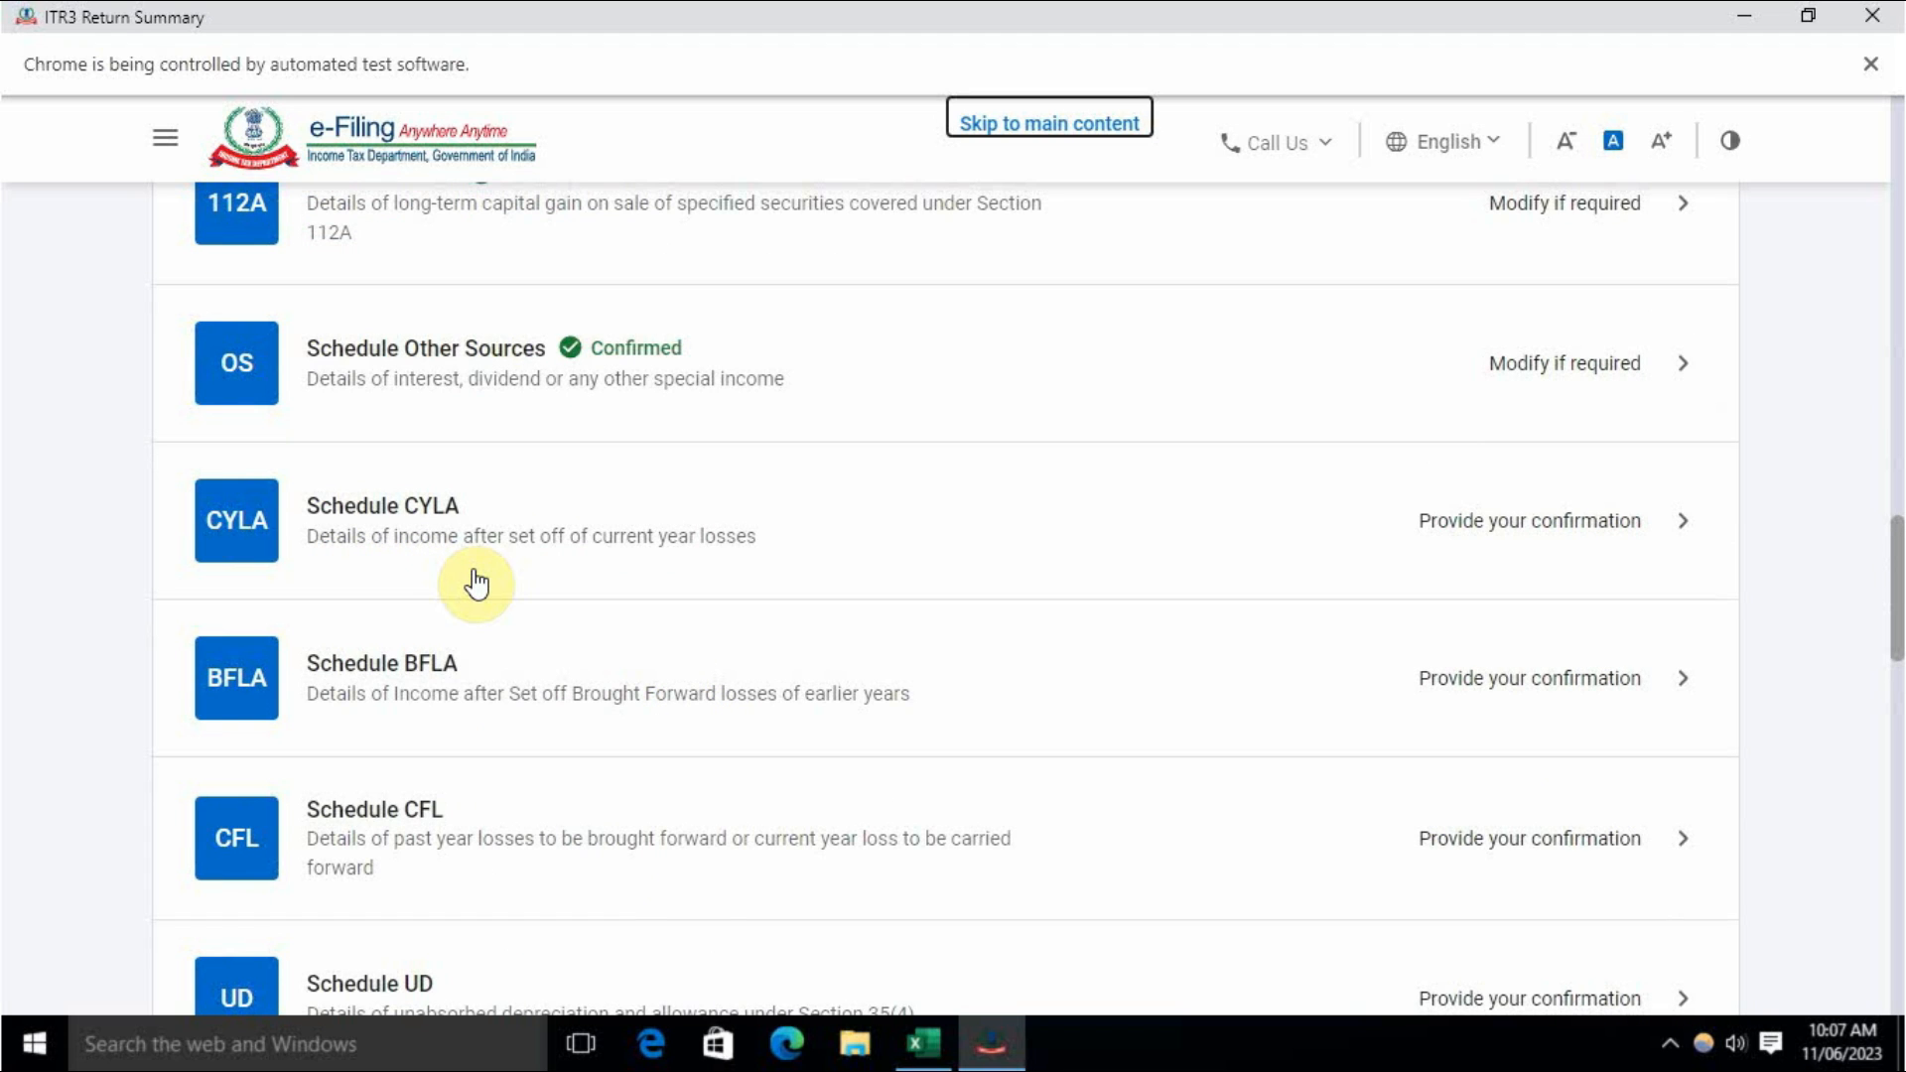
pyautogui.click(1529, 526)
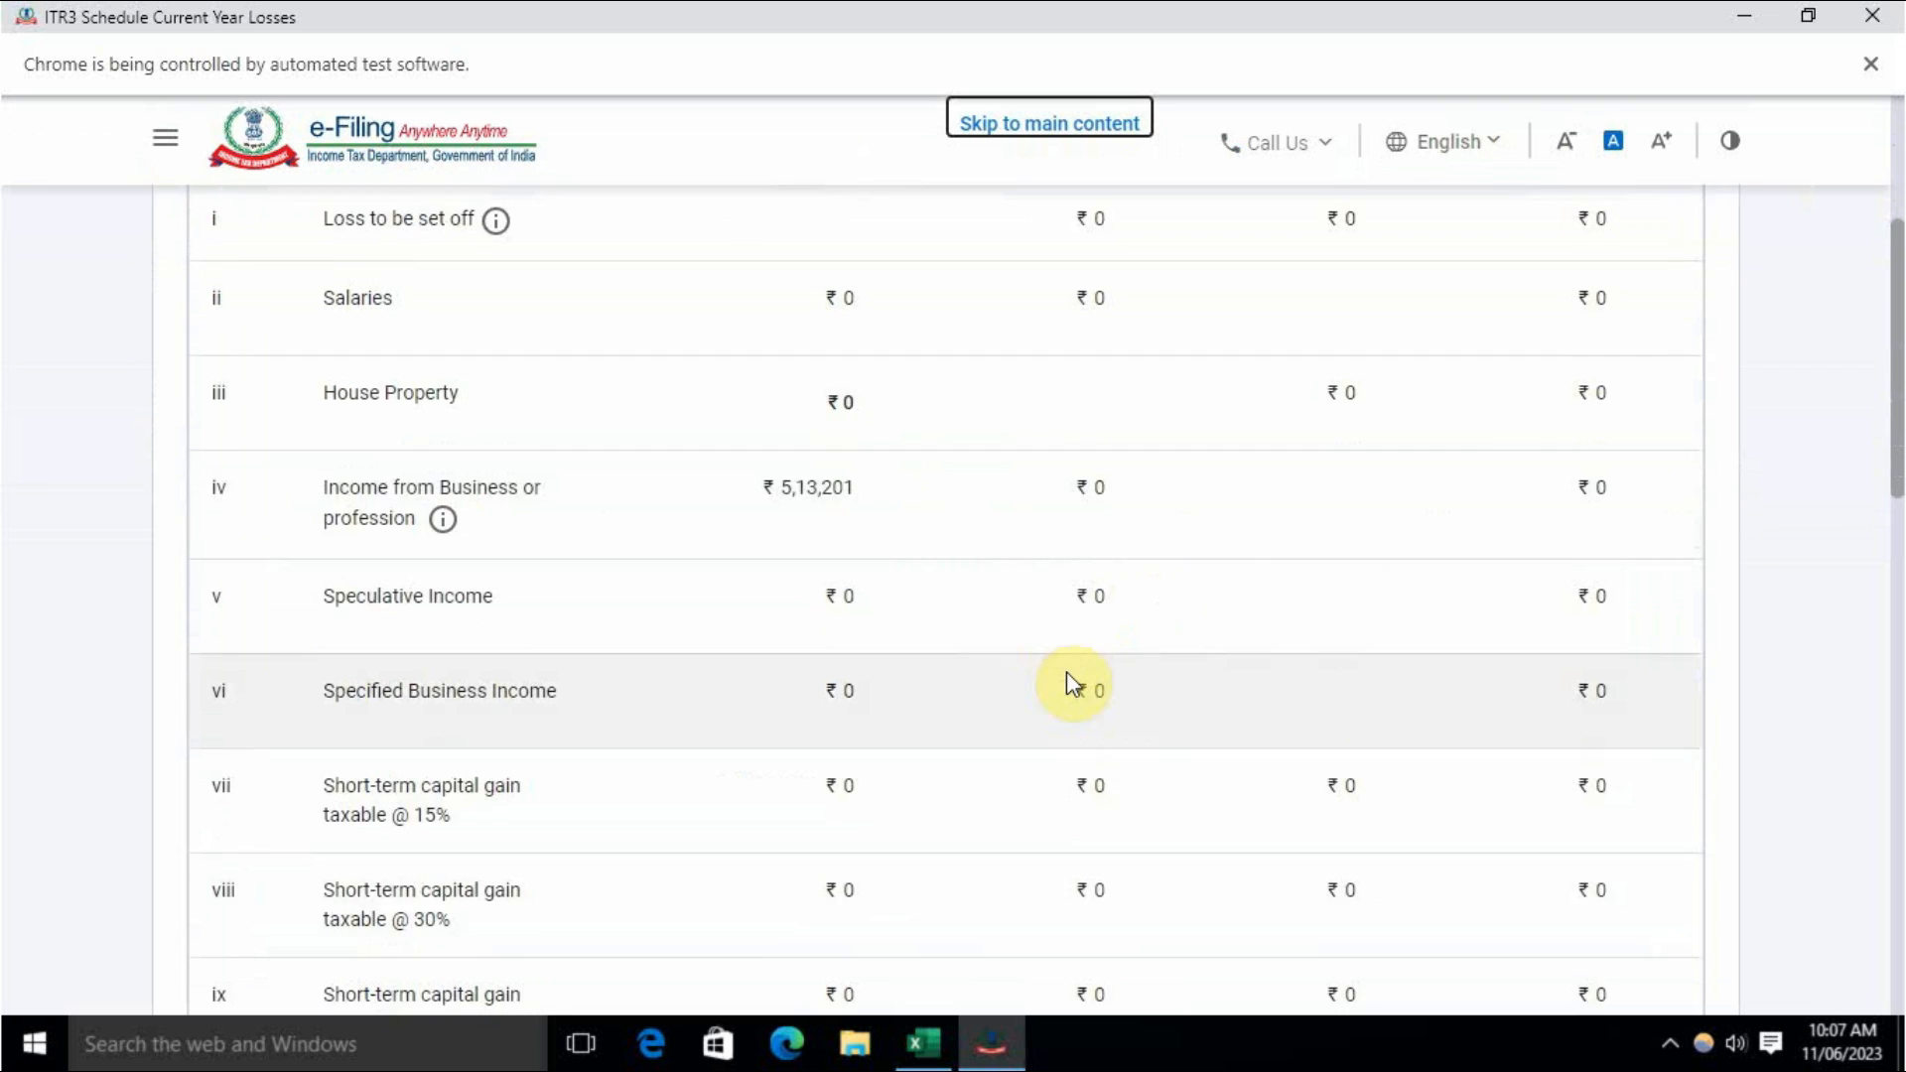
pyautogui.scroll(3, 1065, 673)
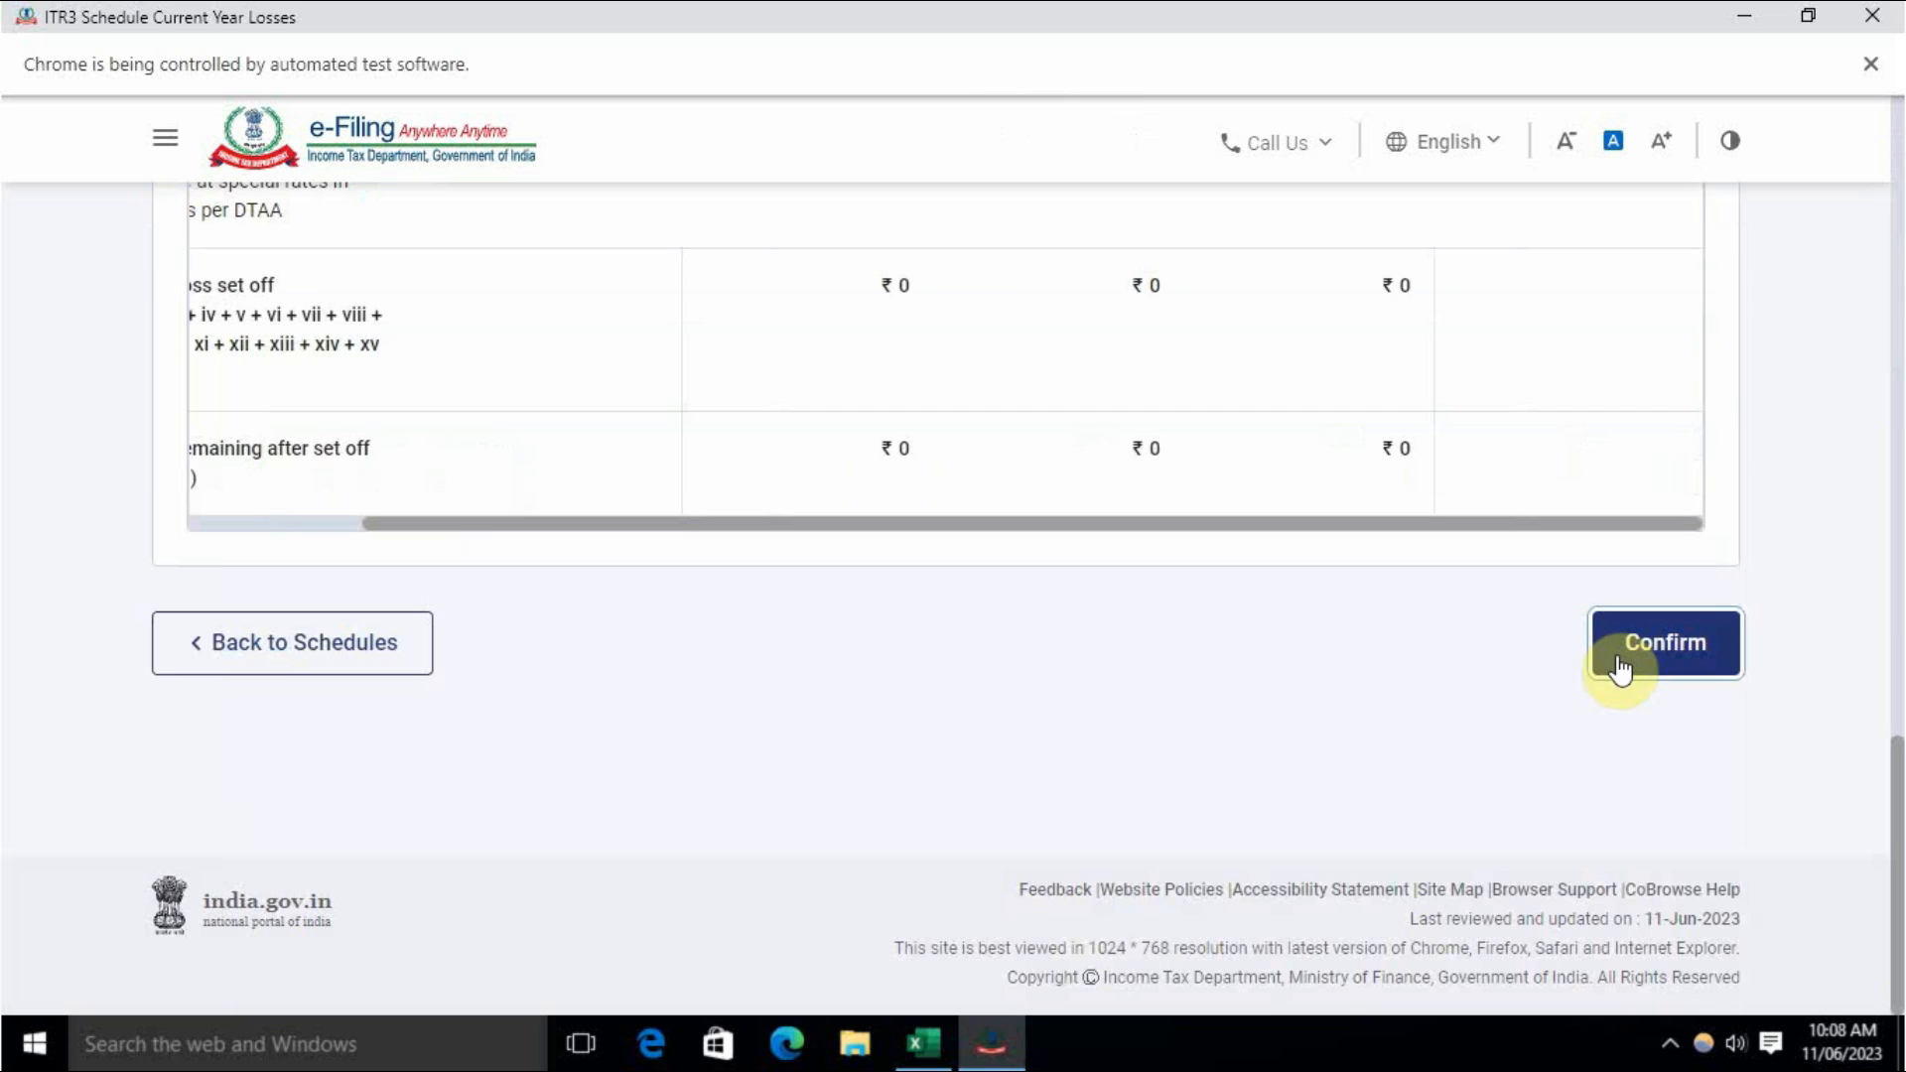
pyautogui.click(1618, 659)
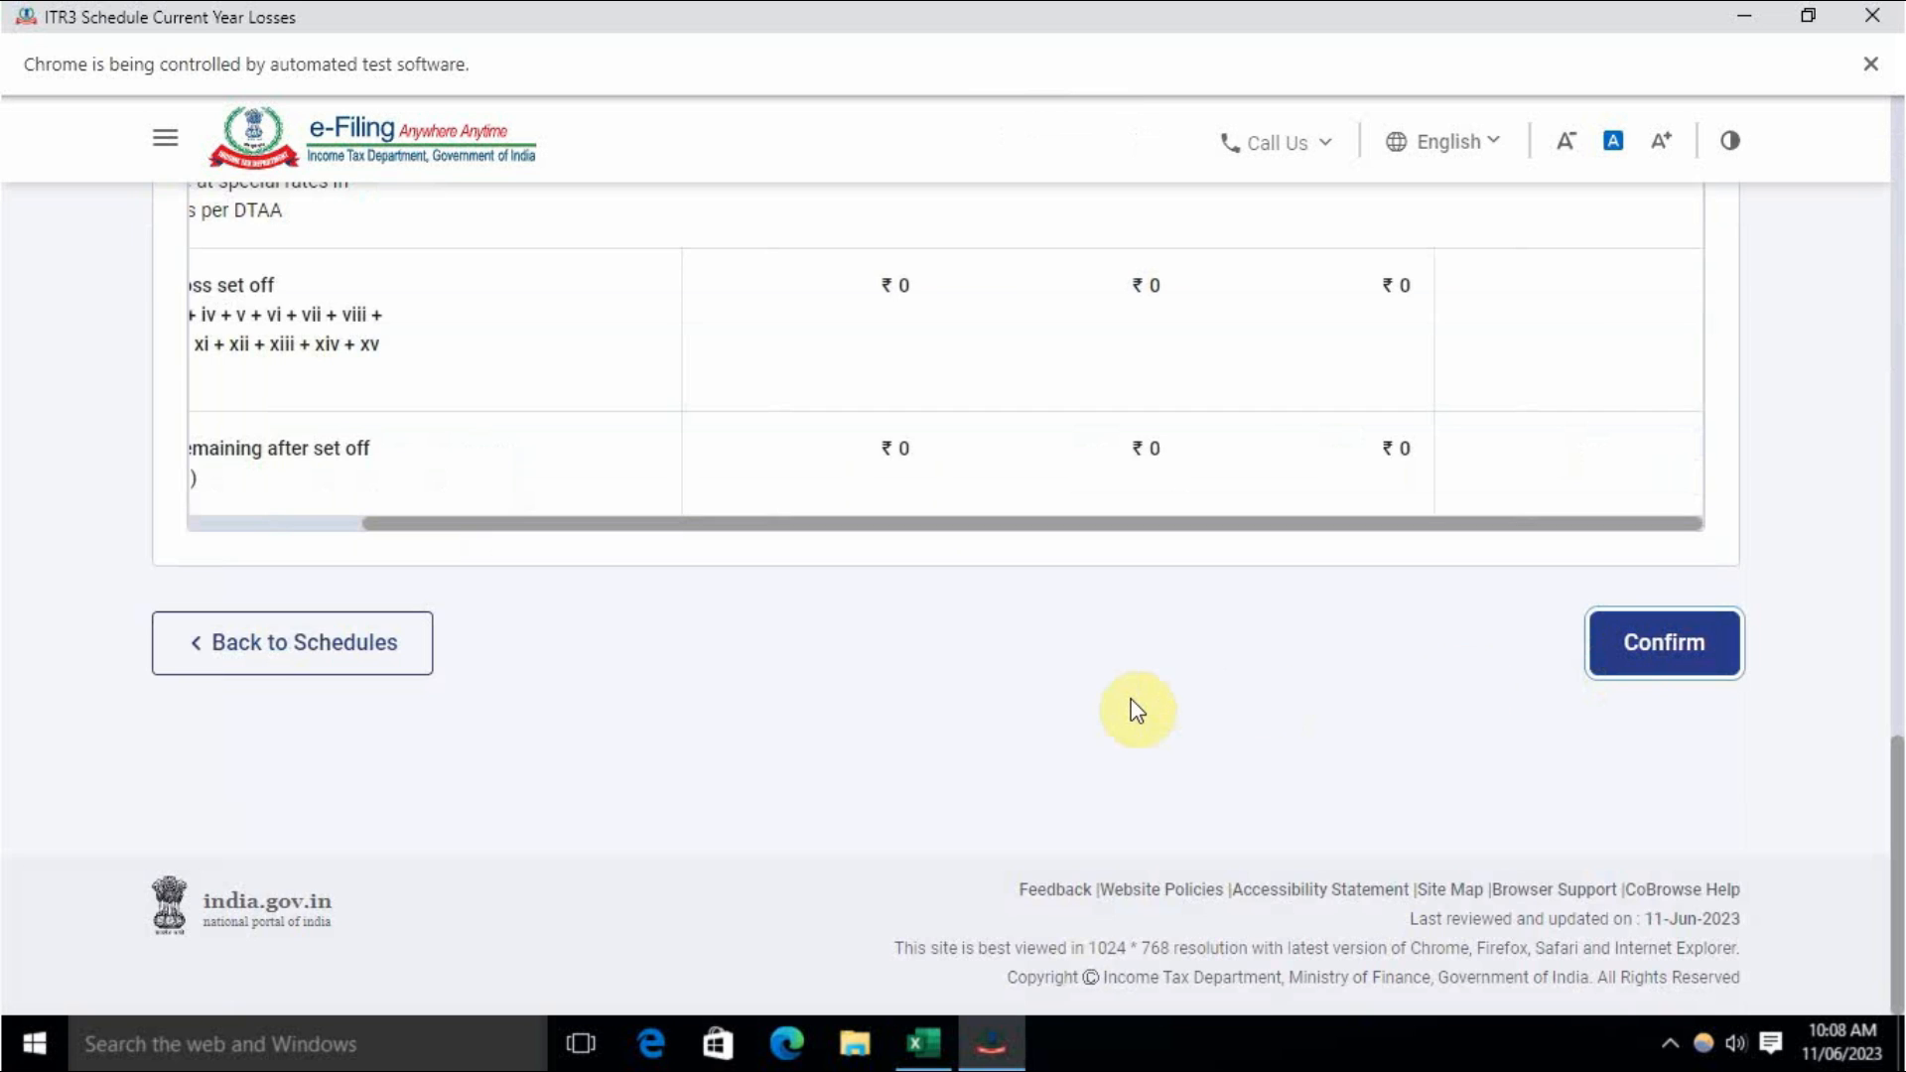
# Step: Open Schedule BFLA and examine the income after set-off of brought forward losses for each head of income
pyautogui.click(1549, 393)
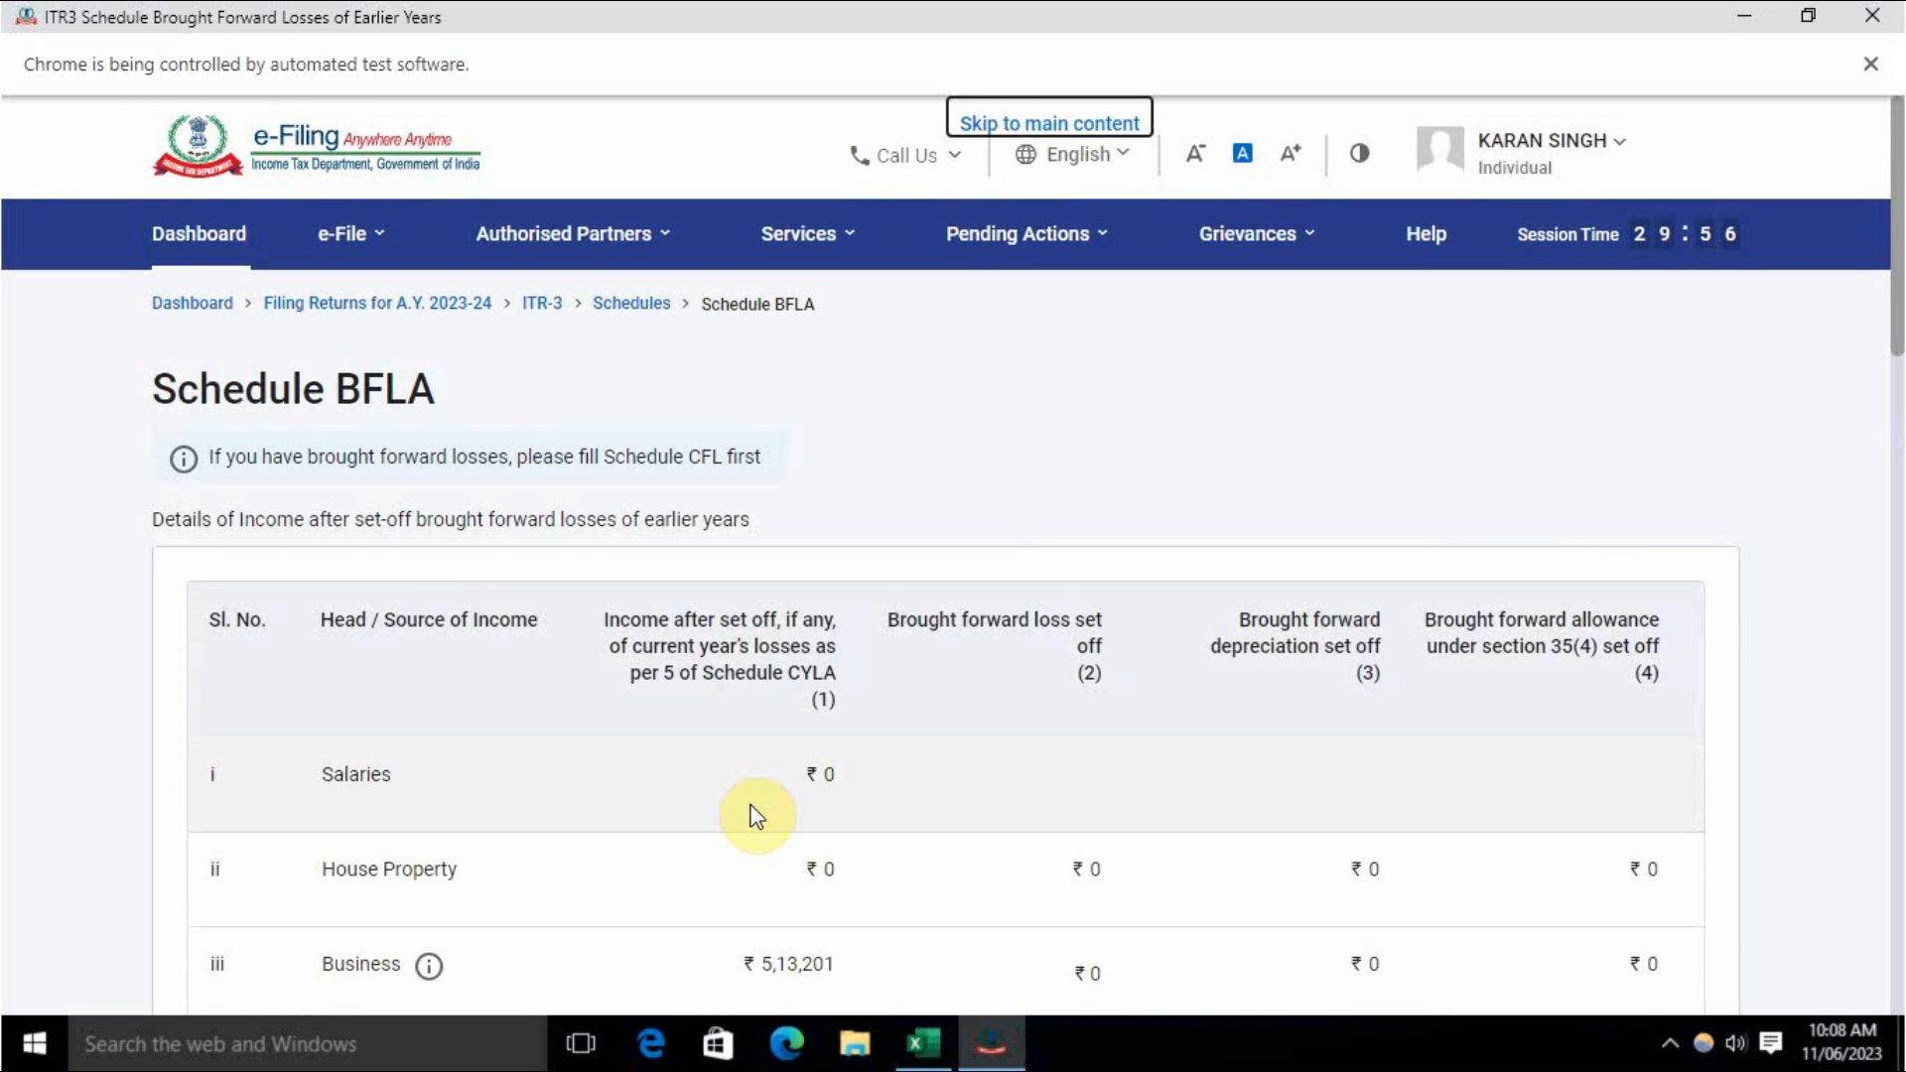
pyautogui.scroll(-3, 751, 813)
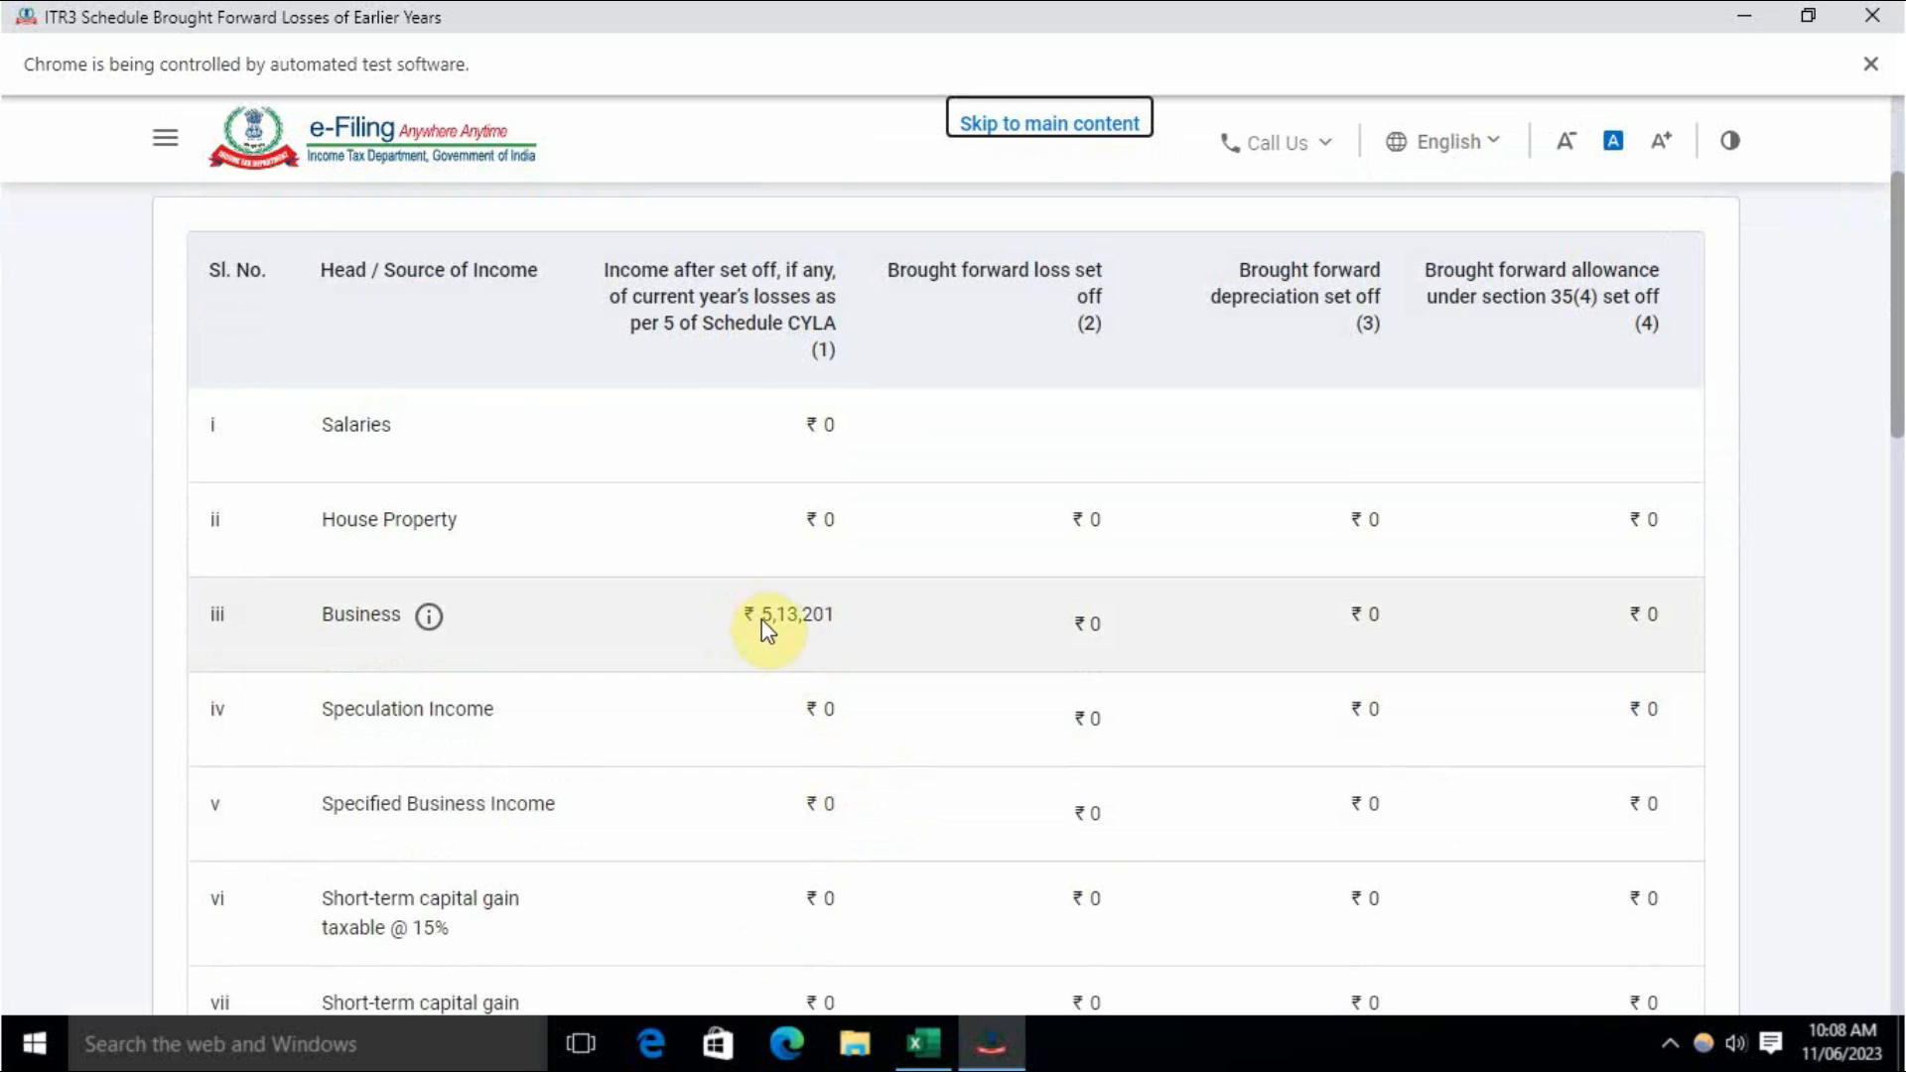
pyautogui.scroll(3, 659, 630)
pyautogui.scroll(-14, 749, 621)
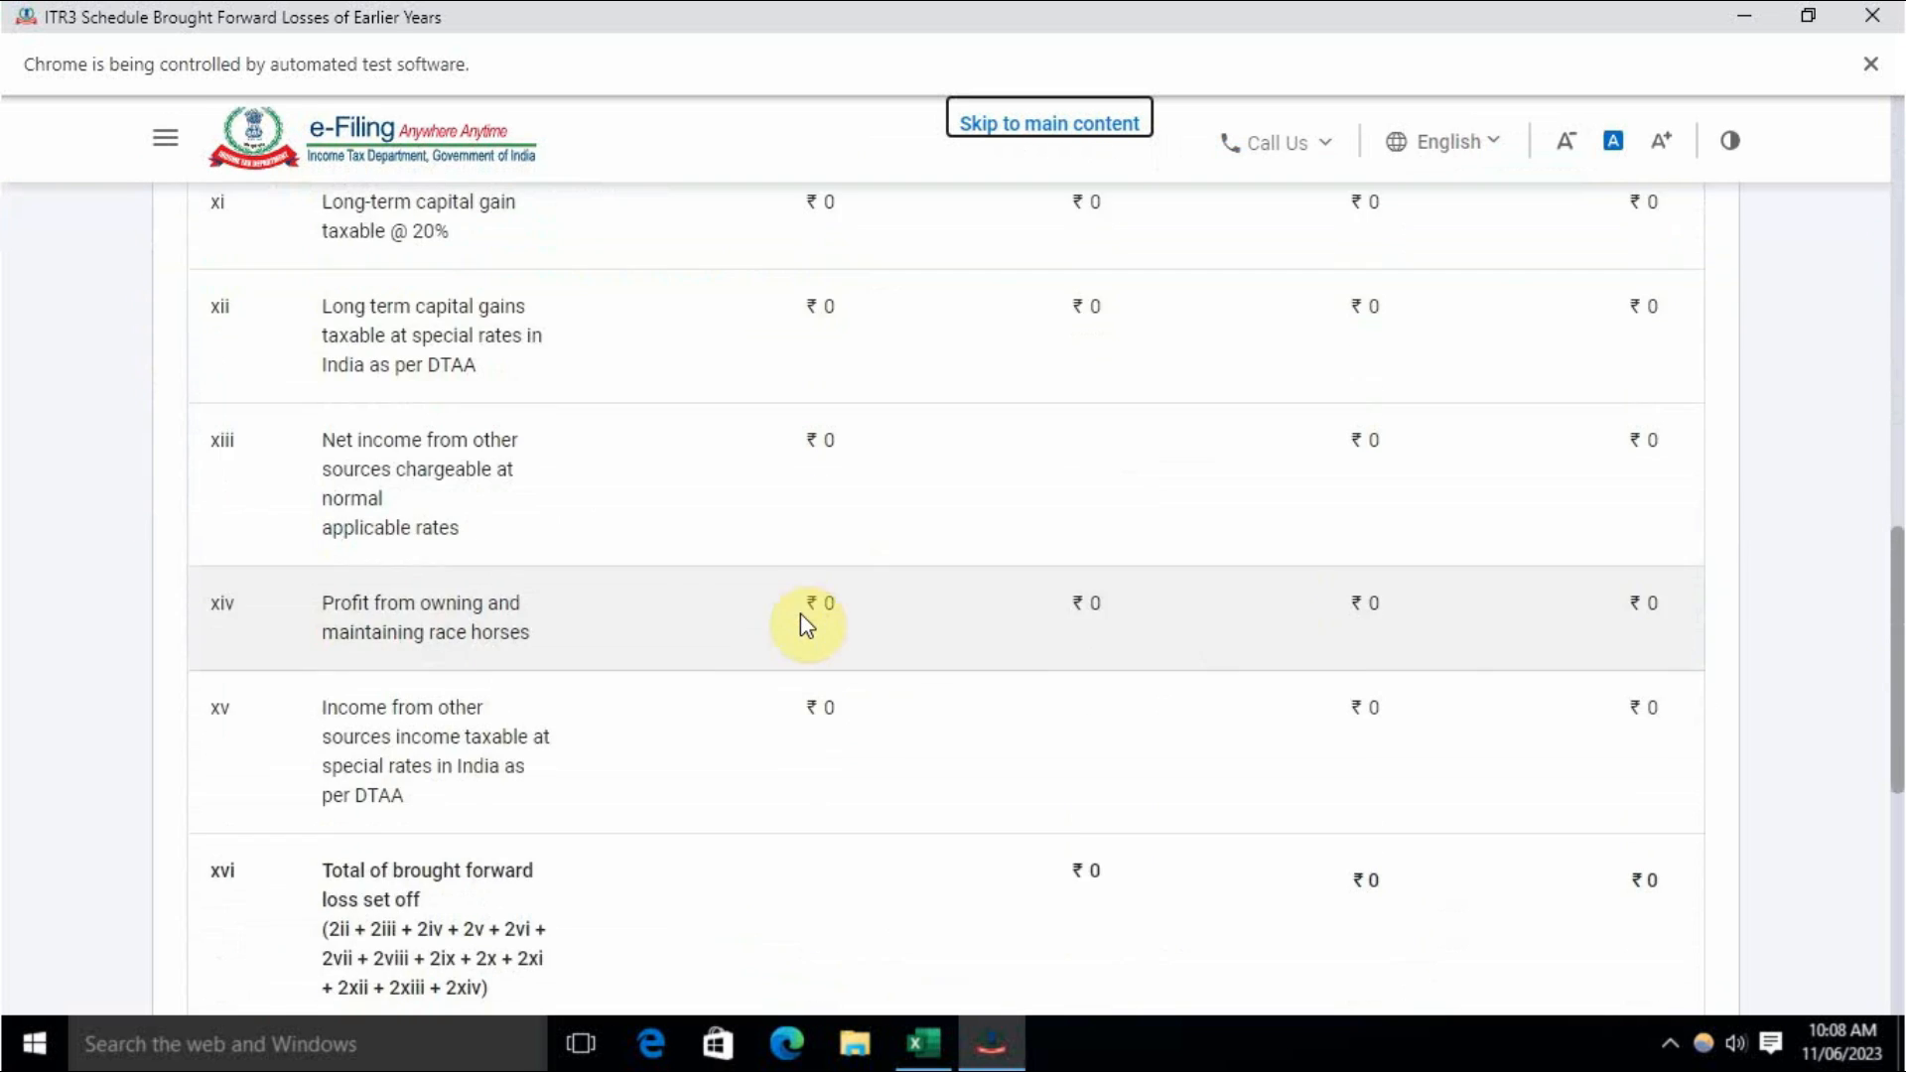
pyautogui.scroll(-7, 800, 611)
pyautogui.hscroll(5, 1212, 541)
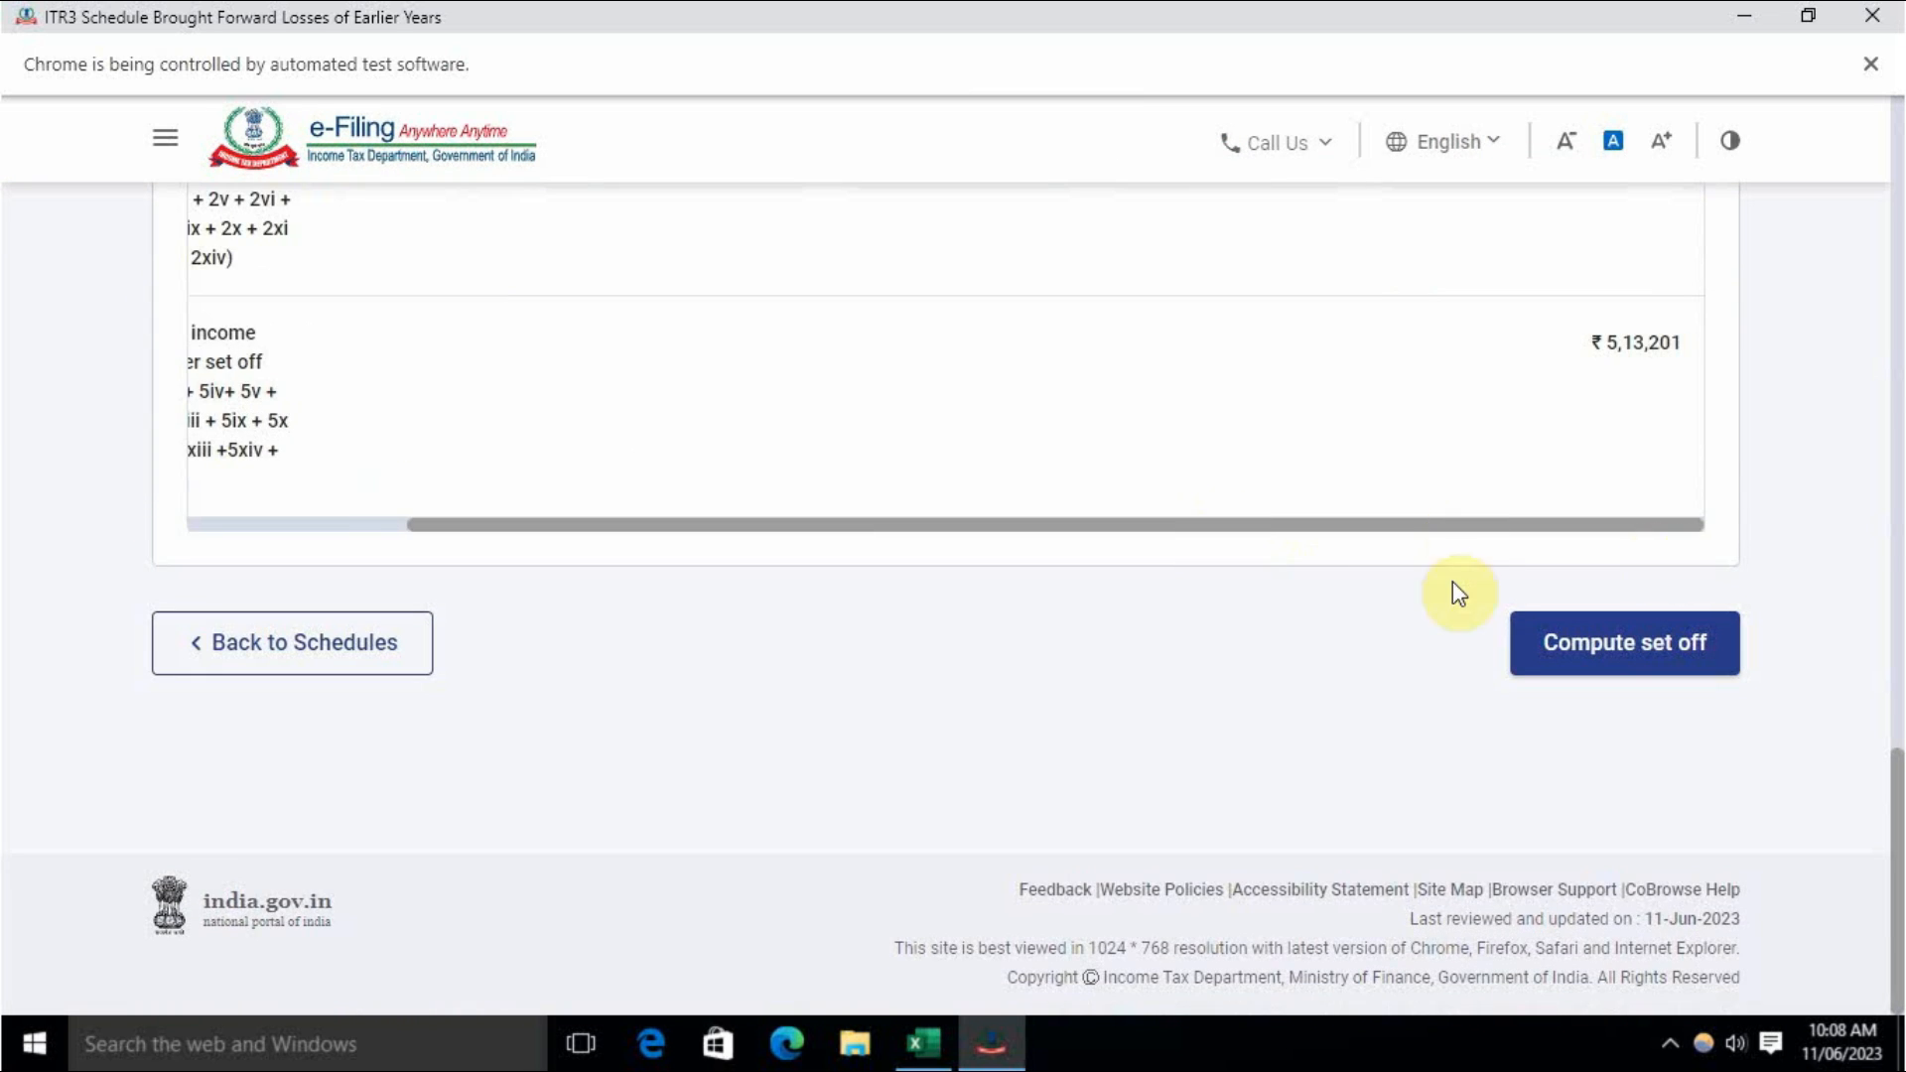
pyautogui.scroll(4, 1076, 722)
pyautogui.moveTo(982, 940); pyautogui.dragTo(640, 951)
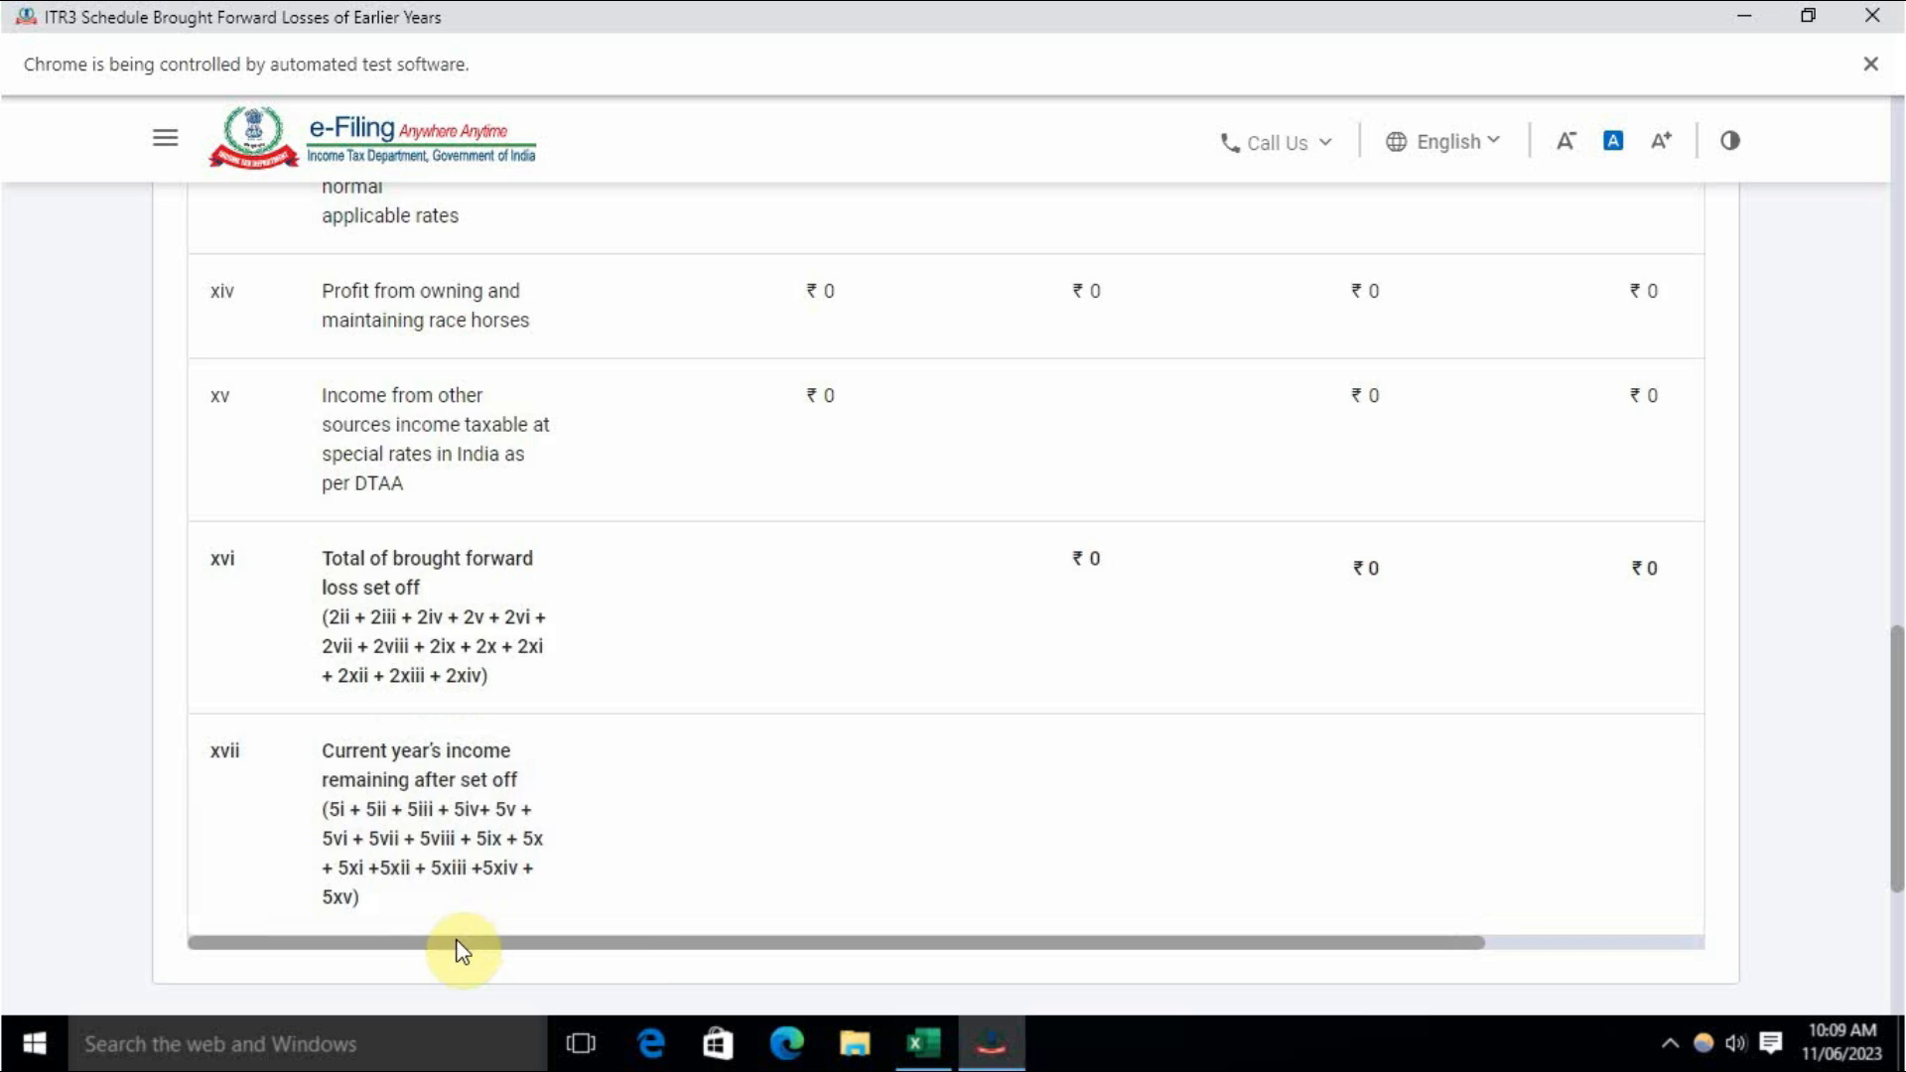
pyautogui.moveTo(461, 943); pyautogui.dragTo(1081, 938)
pyautogui.scroll(15, 1272, 861)
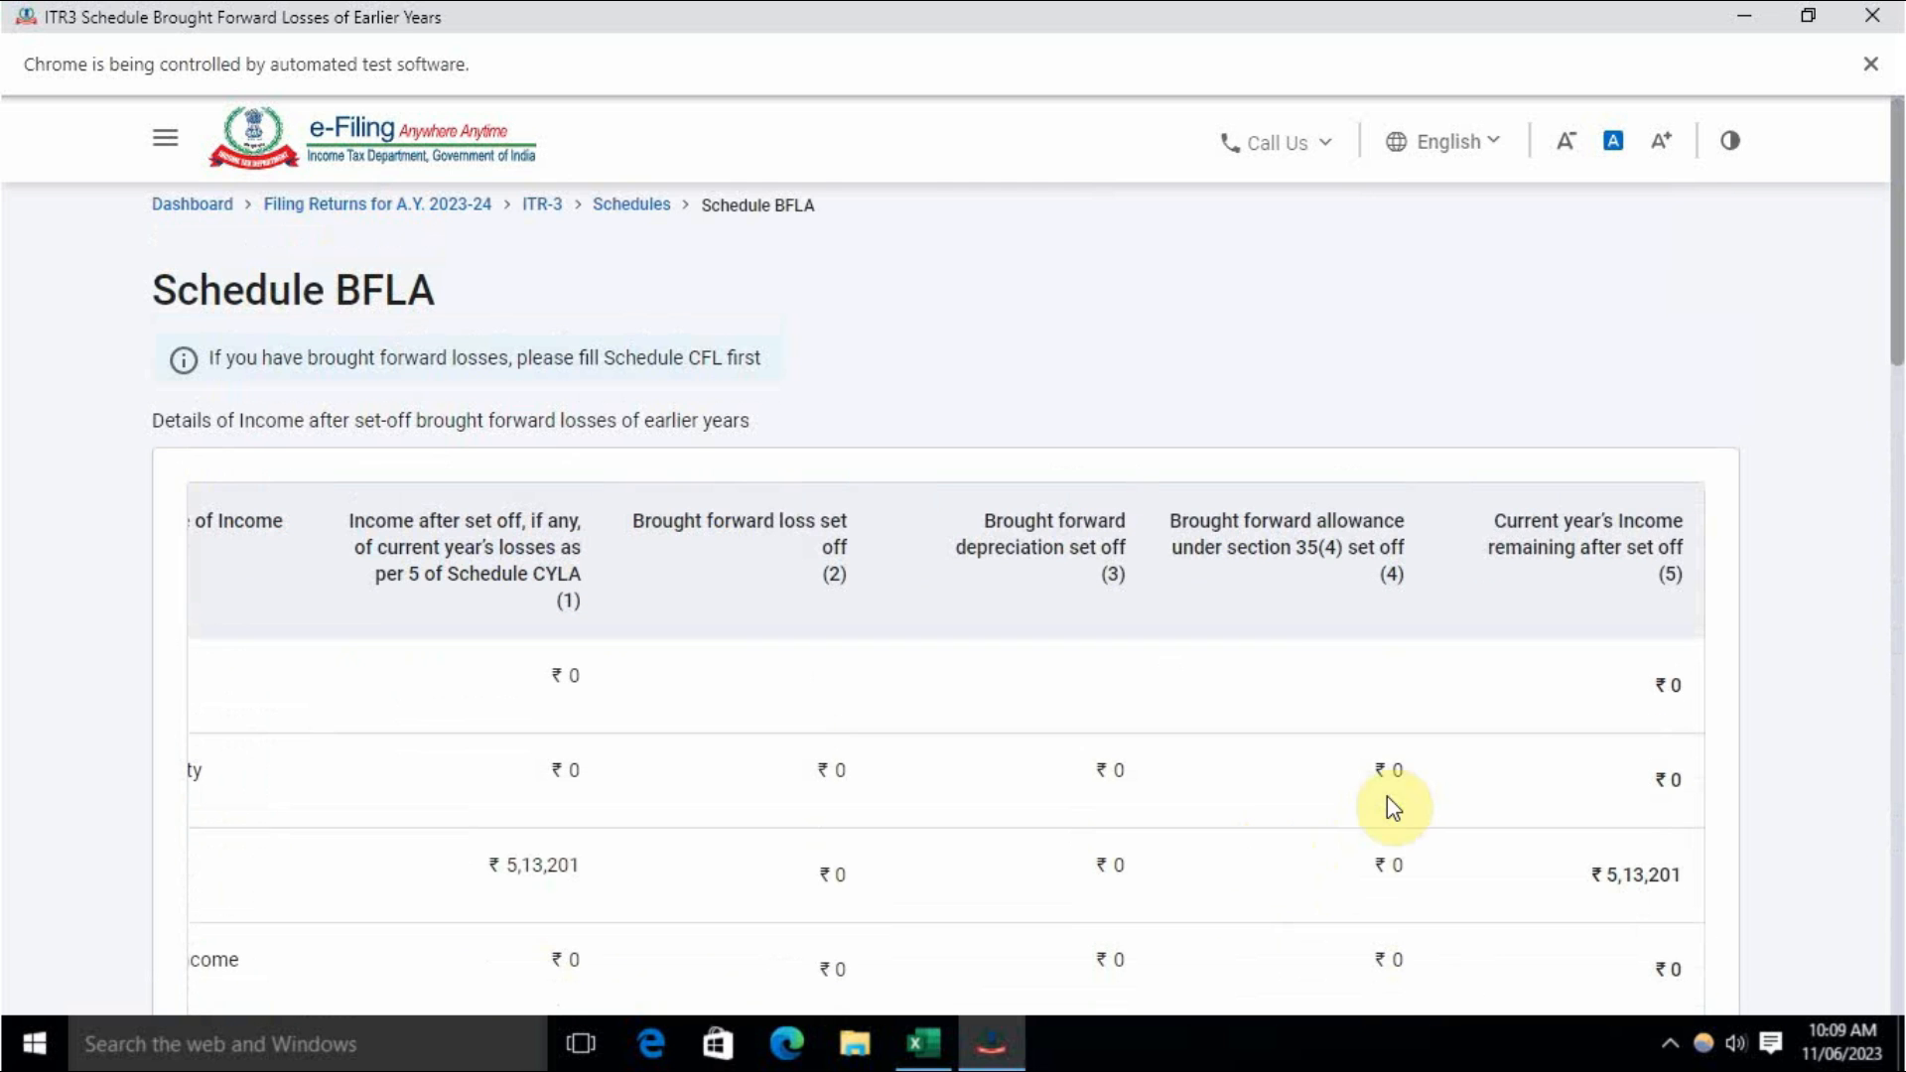
# Step: Compute the set-off in Schedule BFLA and continue past the request for a quarterly LTCG and STCG break-up
pyautogui.scroll(-15, 1629, 584)
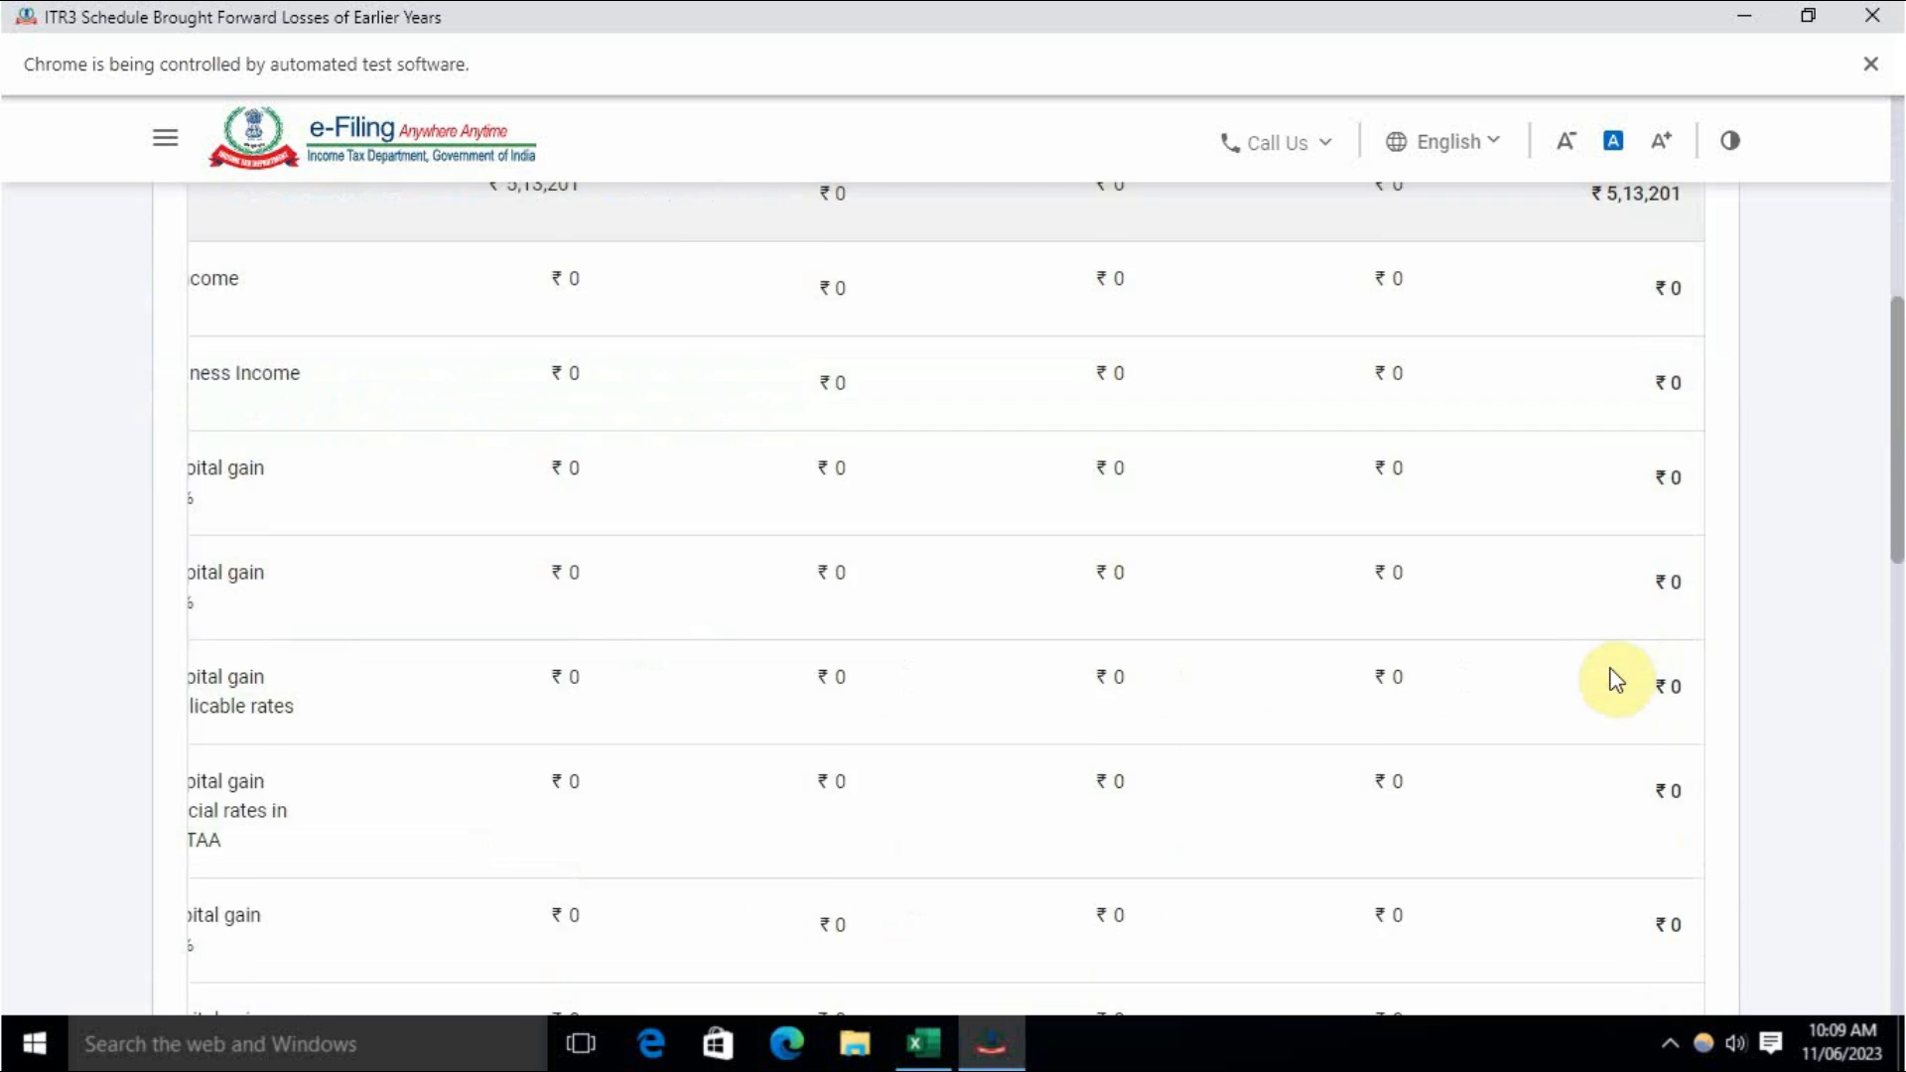
pyautogui.click(1667, 675)
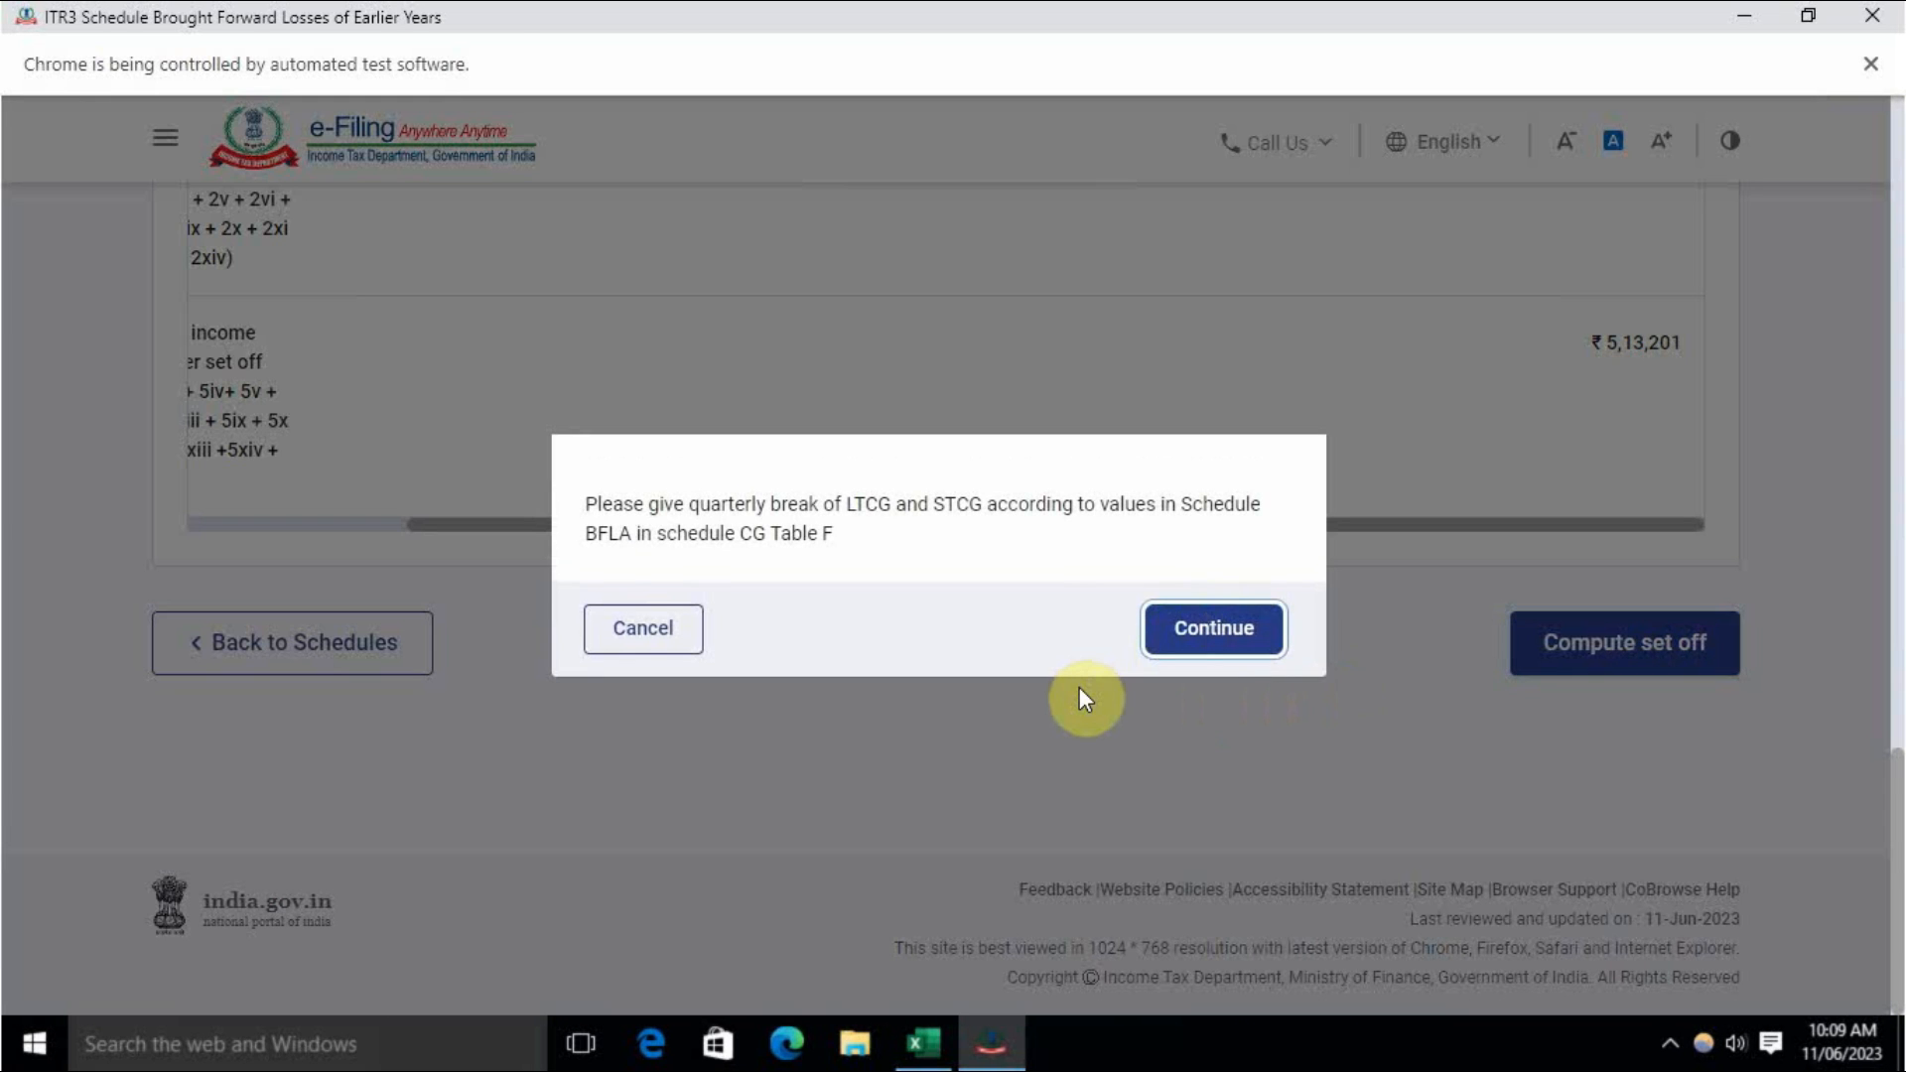
pyautogui.click(1201, 625)
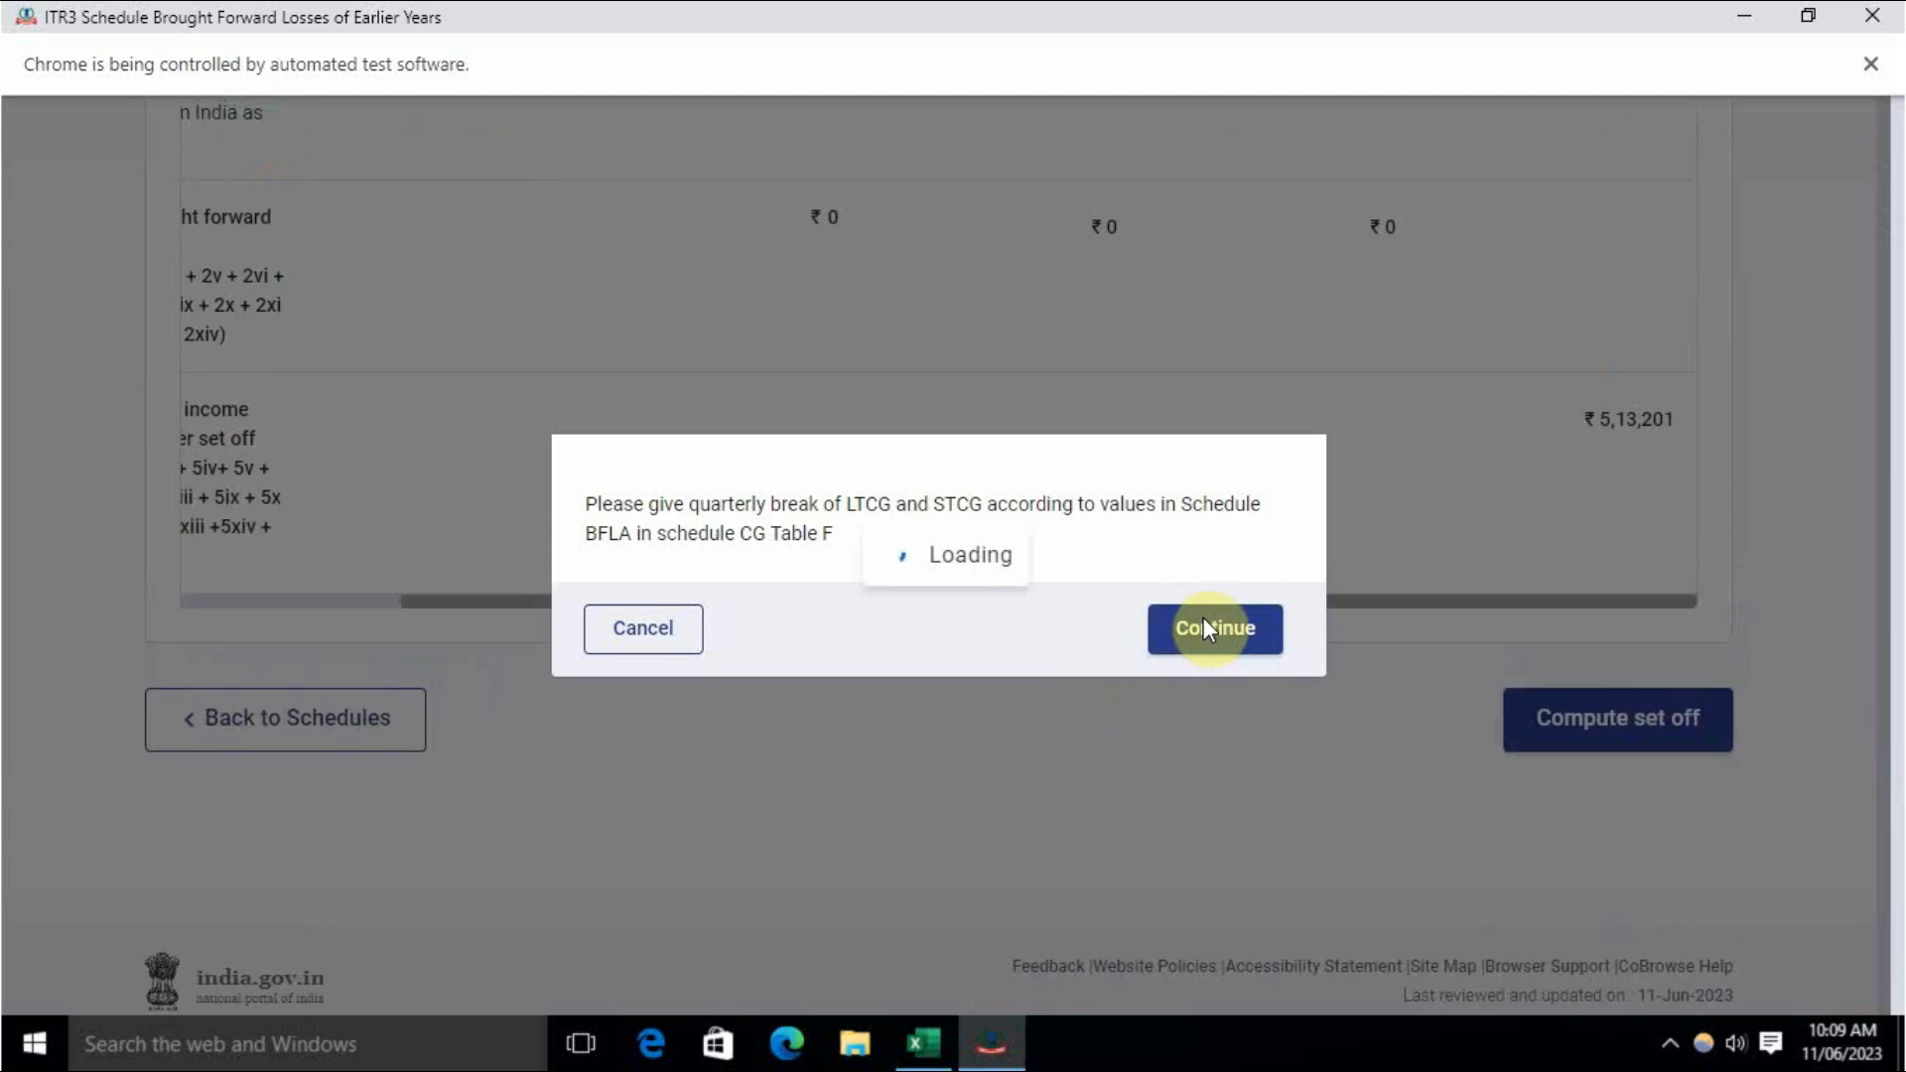
# Step: Open Schedule CFL, losses to be carried forward, from the Schedules Summary
pyautogui.scroll(-3, 1093, 710)
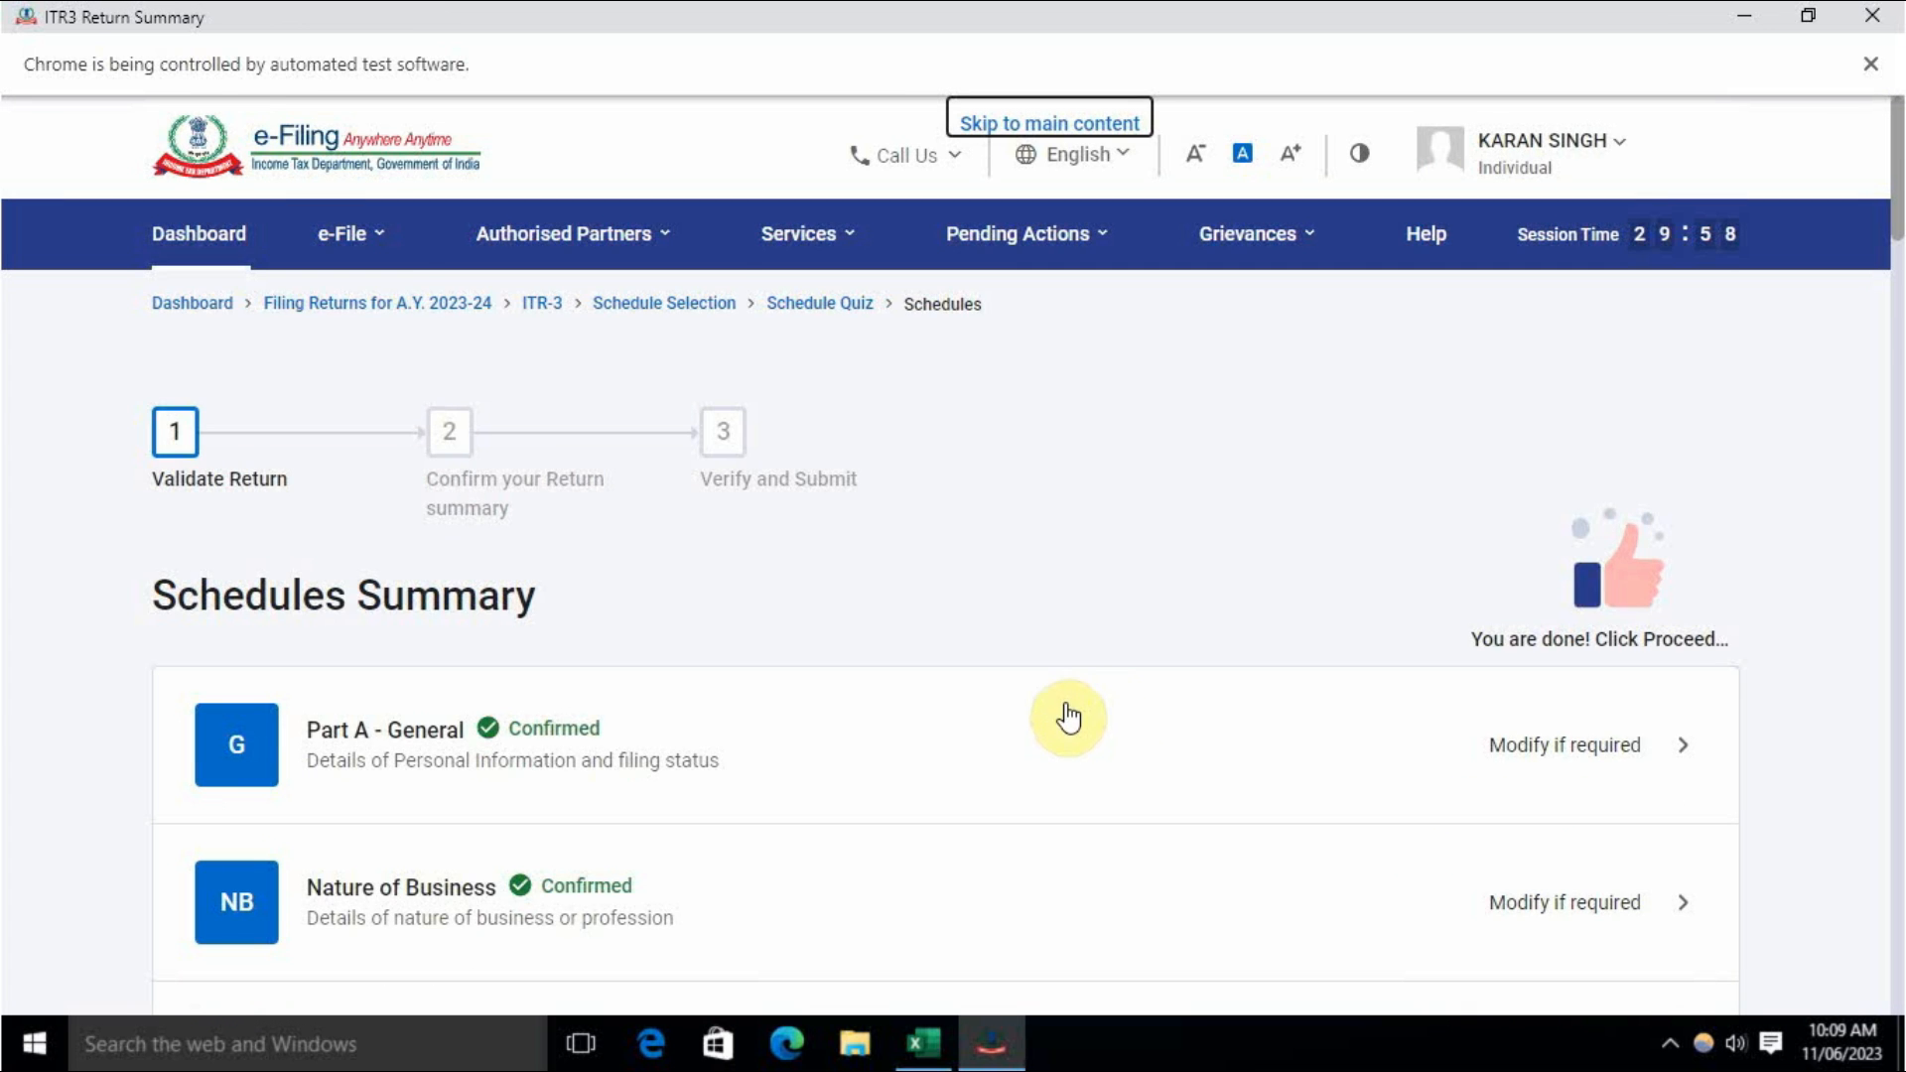
pyautogui.scroll(-6, 993, 744)
pyautogui.scroll(-15, 930, 775)
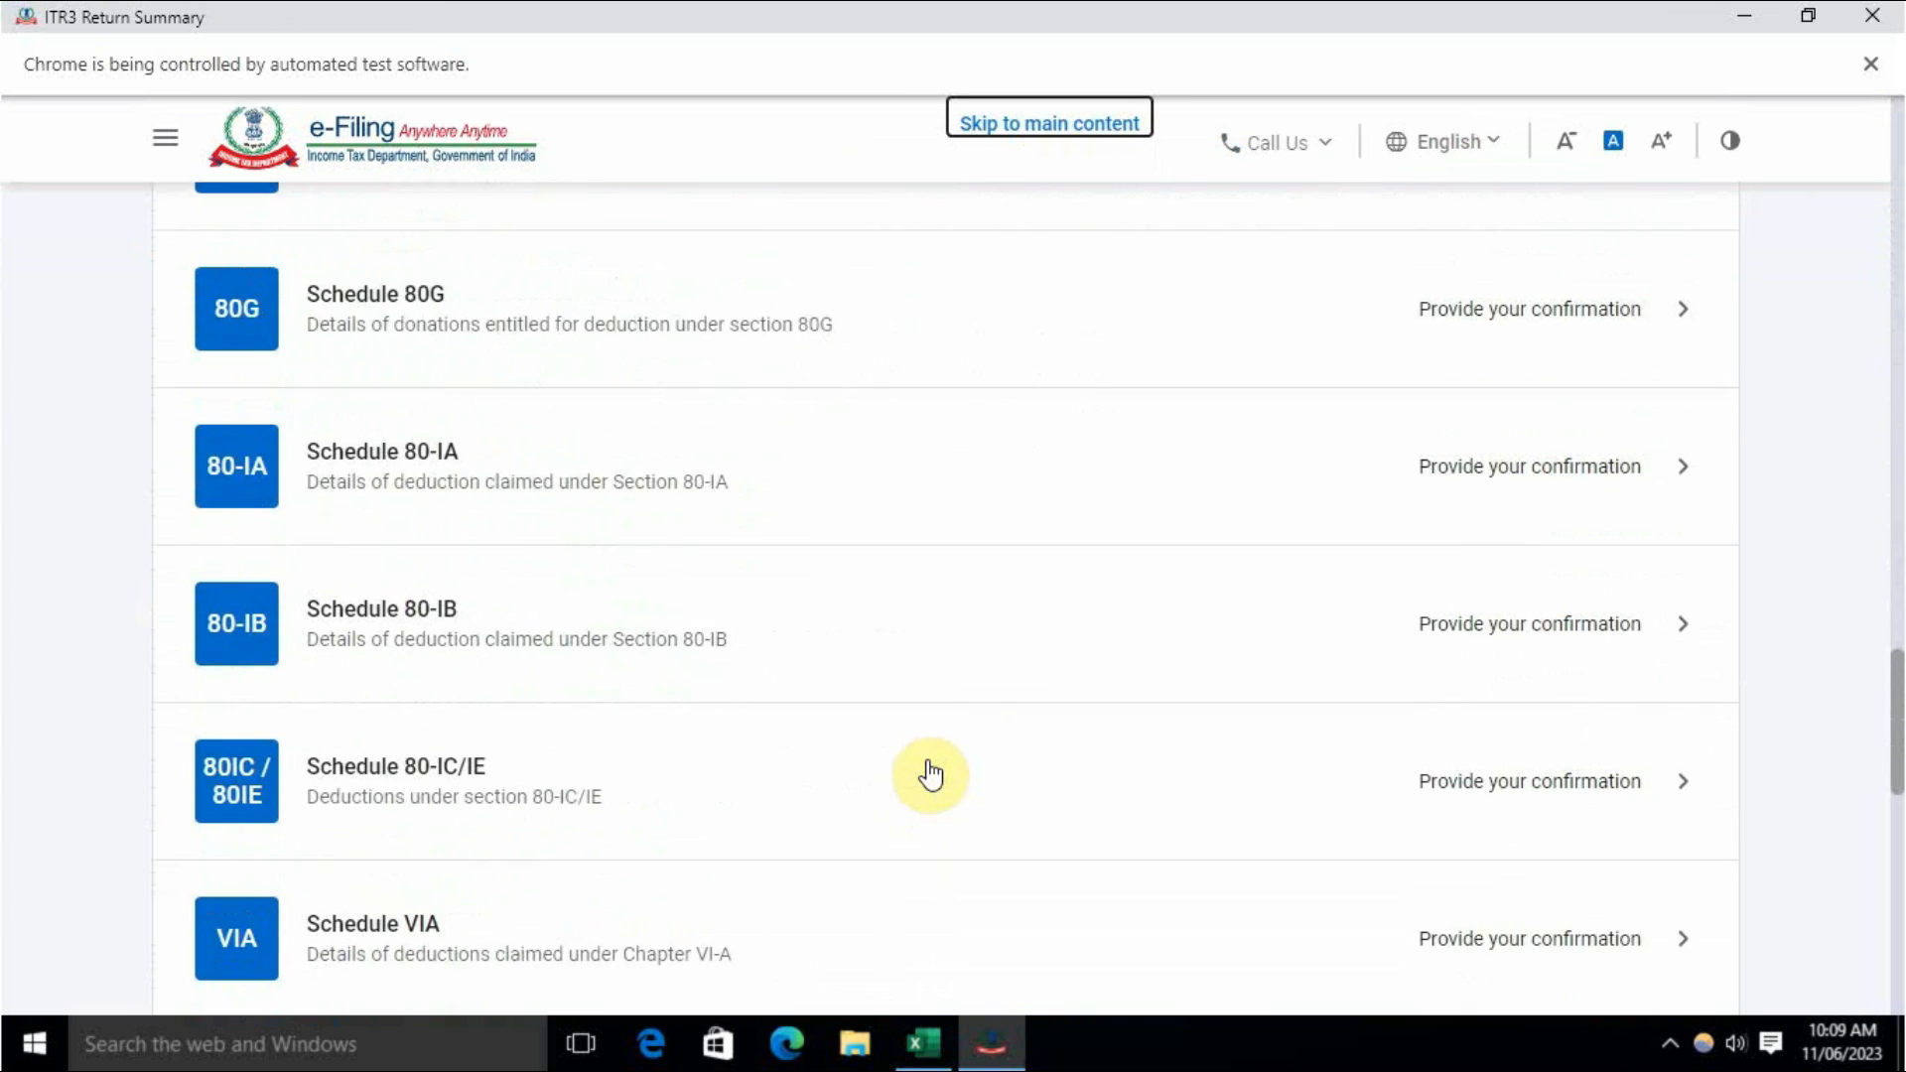
pyautogui.scroll(4, 764, 655)
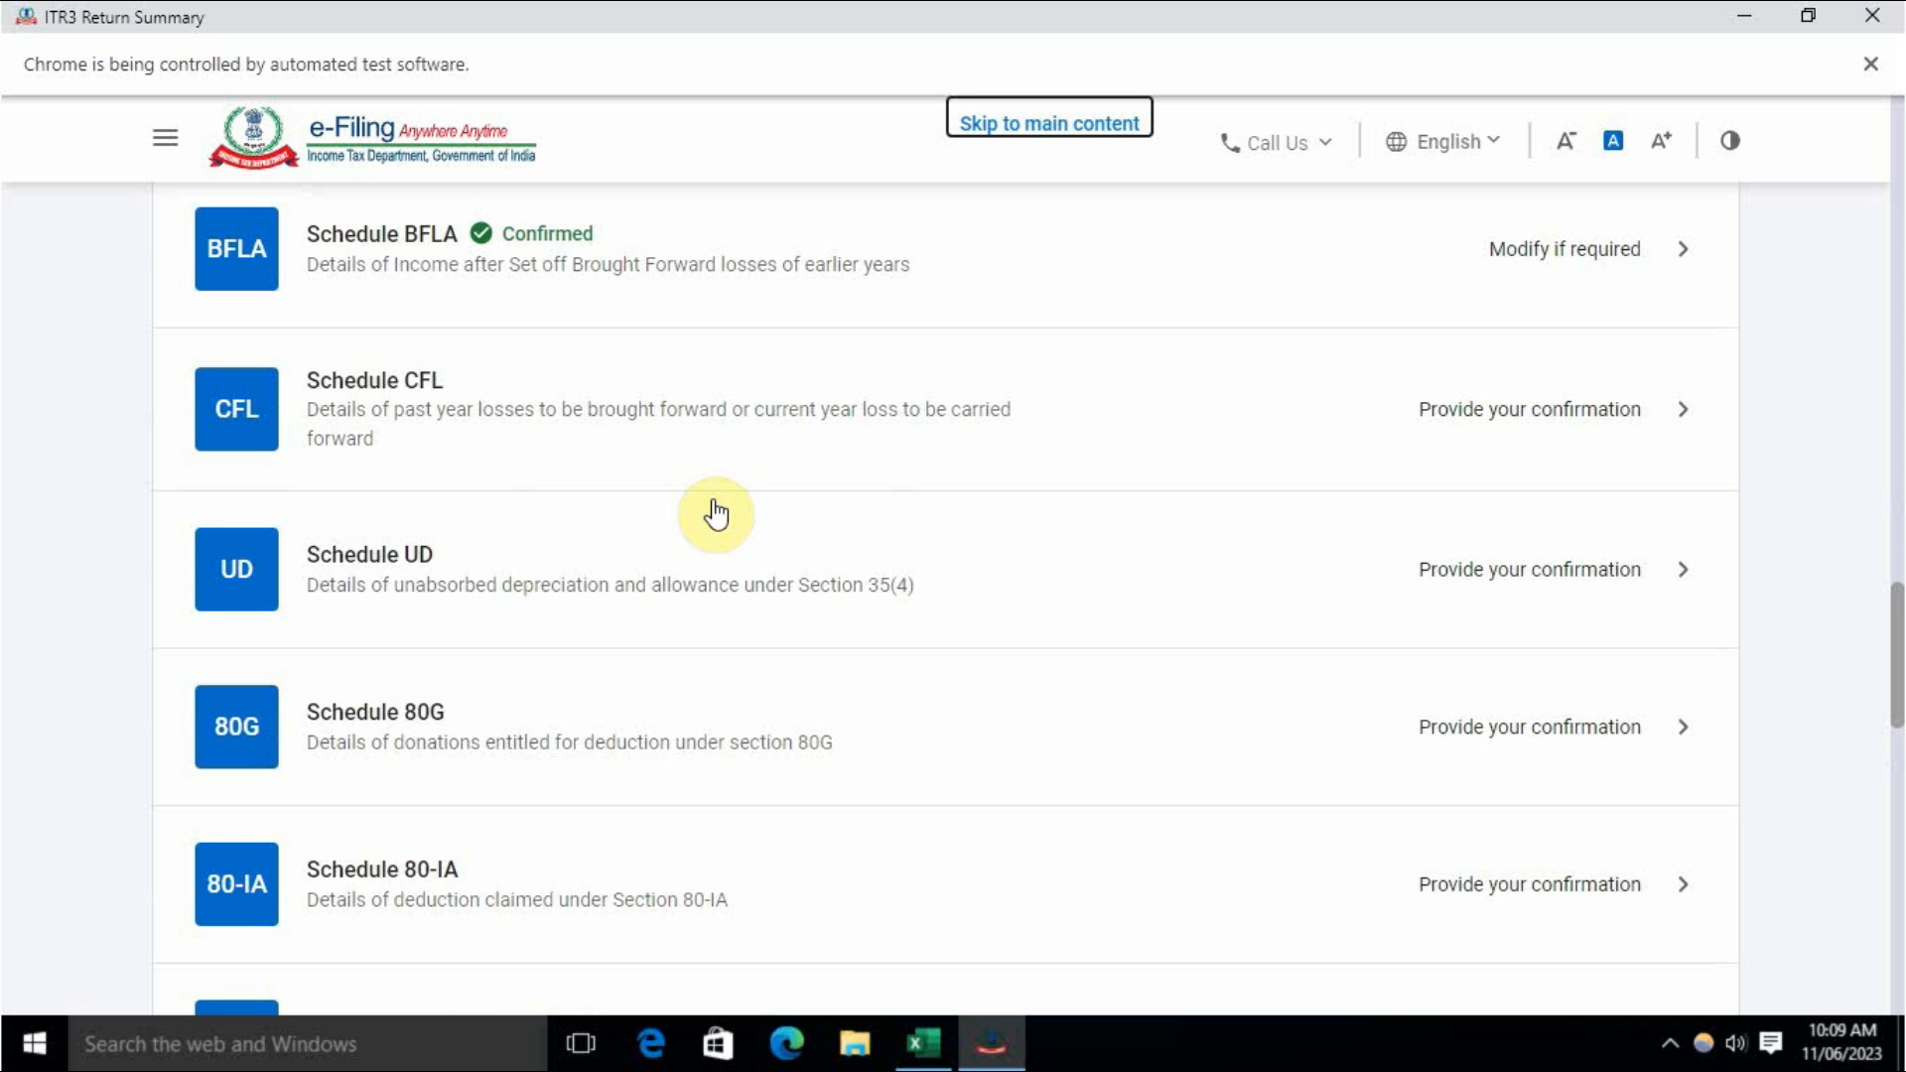
pyautogui.click(1511, 407)
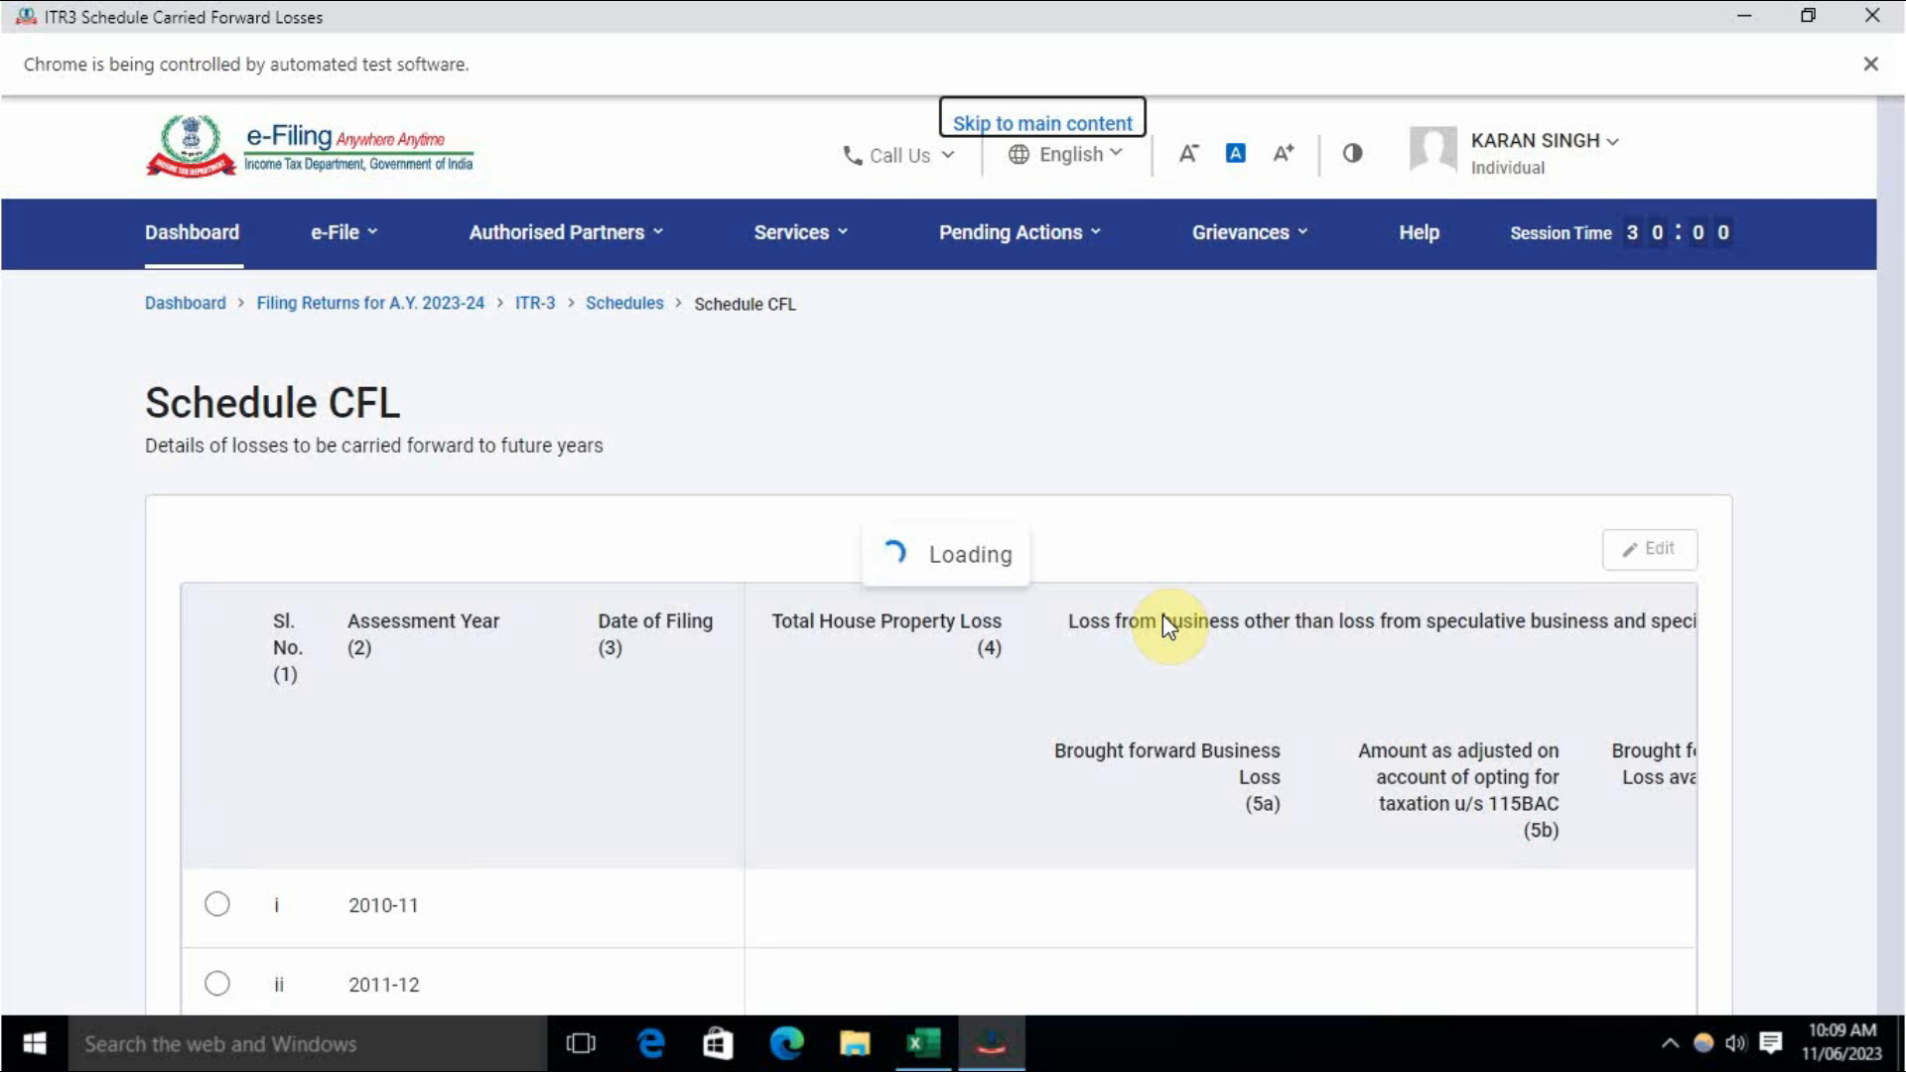
# Step: Examine the 2023-24 and total carried-forward losses in Schedule CFL, especially the speculative business loss column
pyautogui.scroll(-15, 1163, 620)
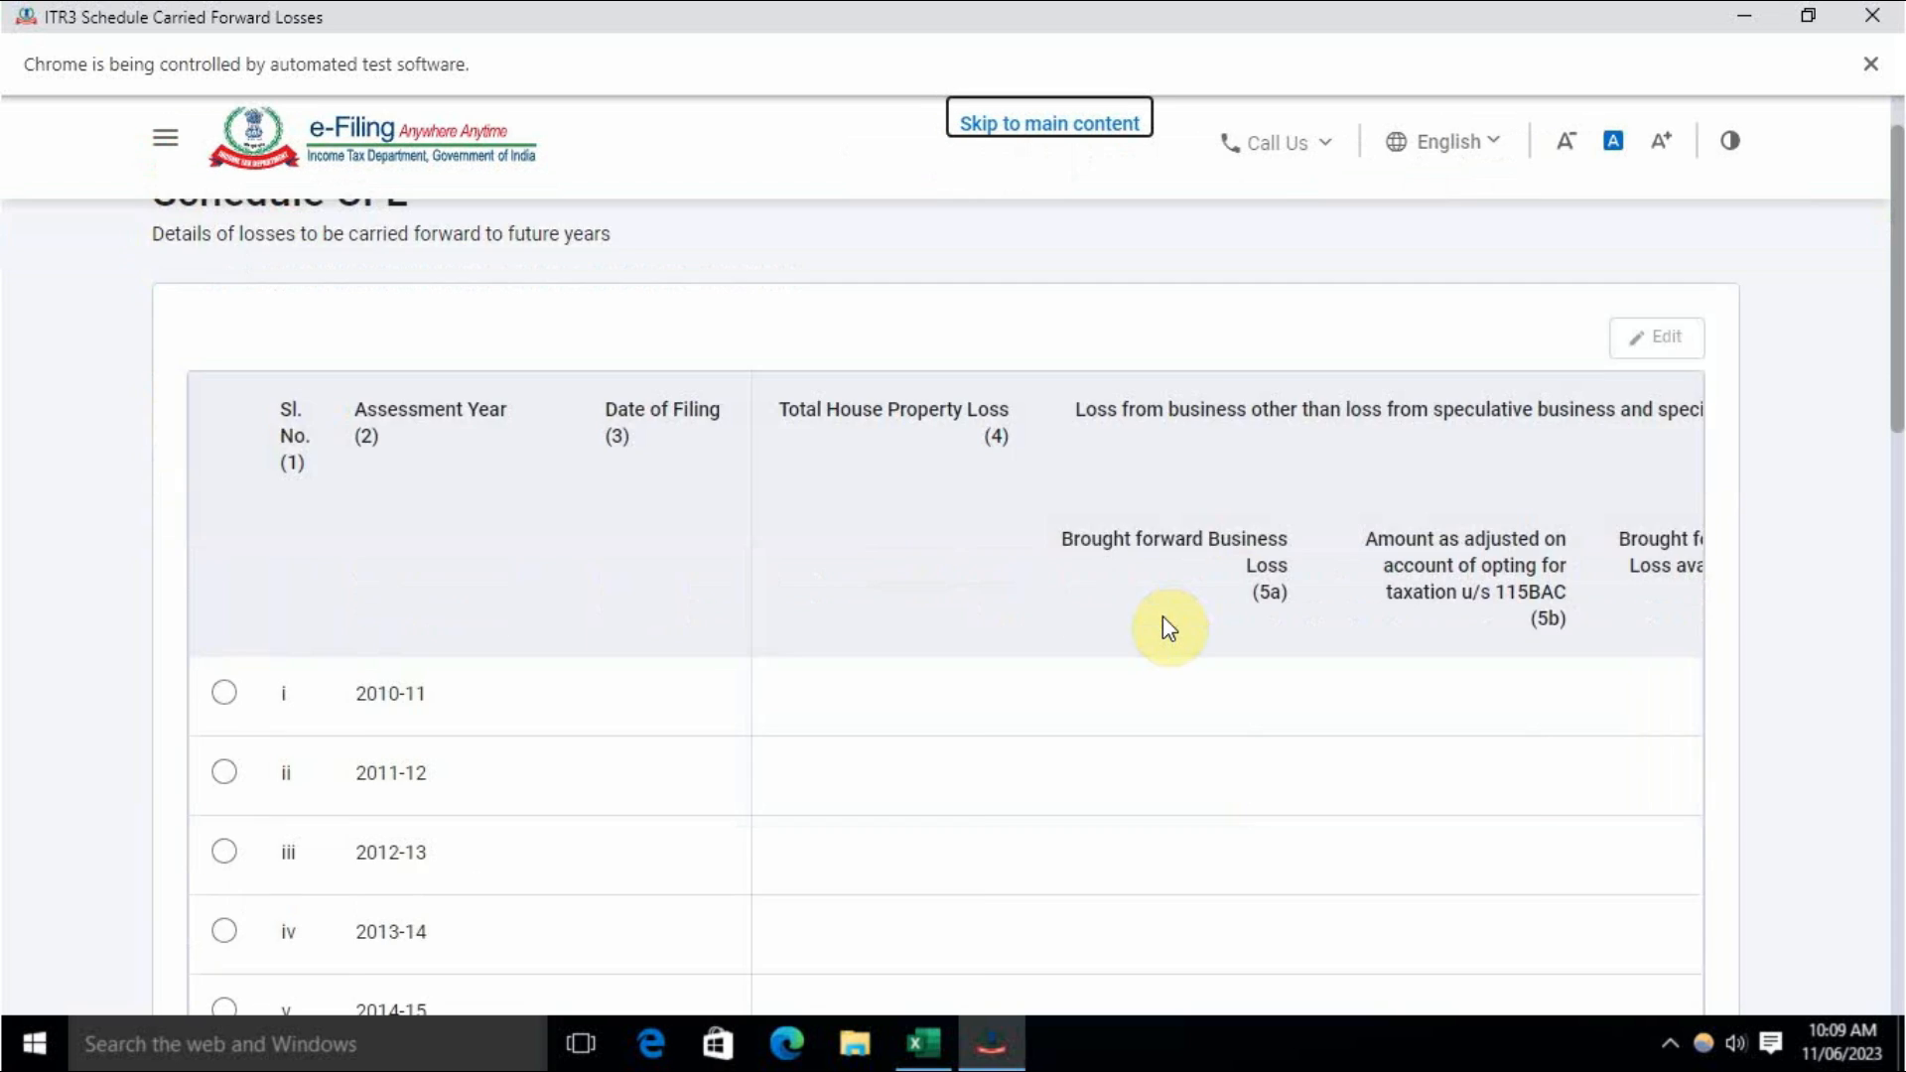
pyautogui.scroll(-3, 1167, 638)
pyautogui.moveTo(859, 523); pyautogui.dragTo(884, 562)
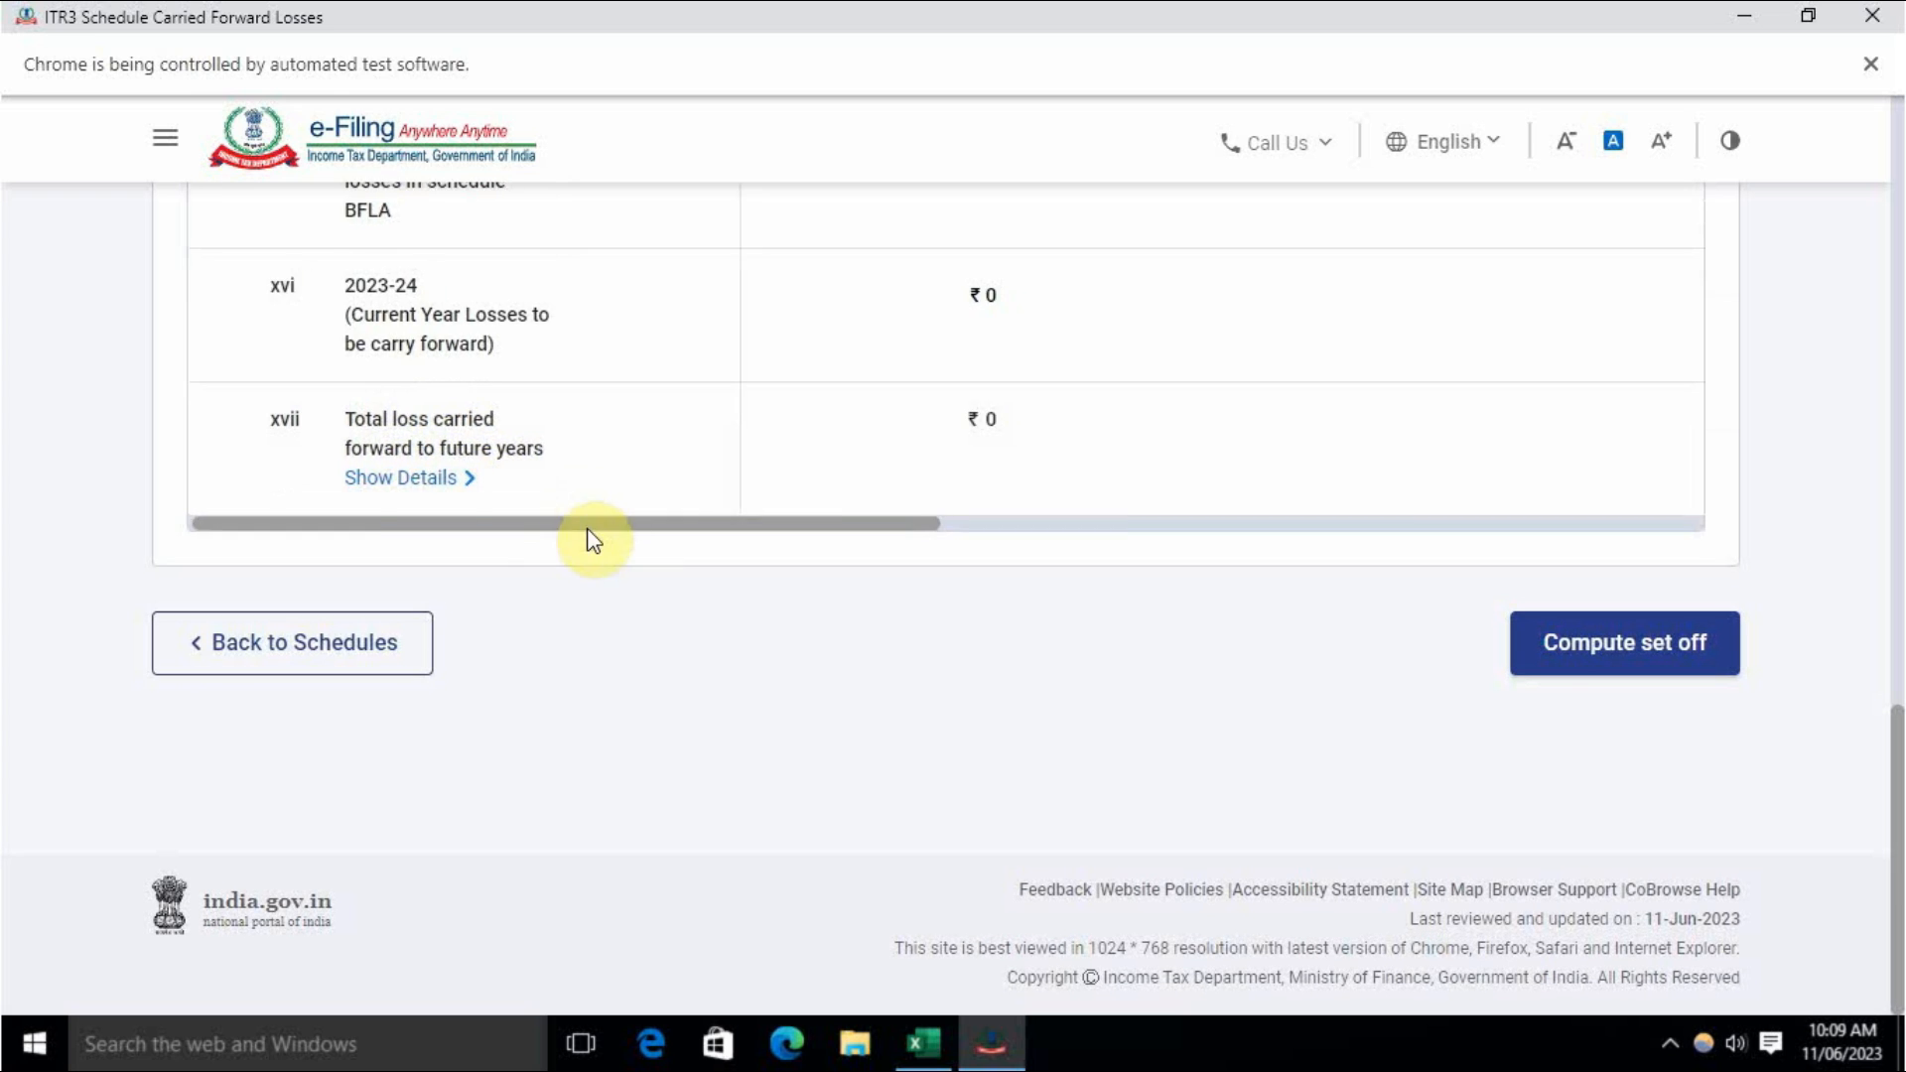
pyautogui.moveTo(591, 526); pyautogui.dragTo(1032, 531)
pyautogui.moveTo(1043, 424); pyautogui.dragTo(1157, 416)
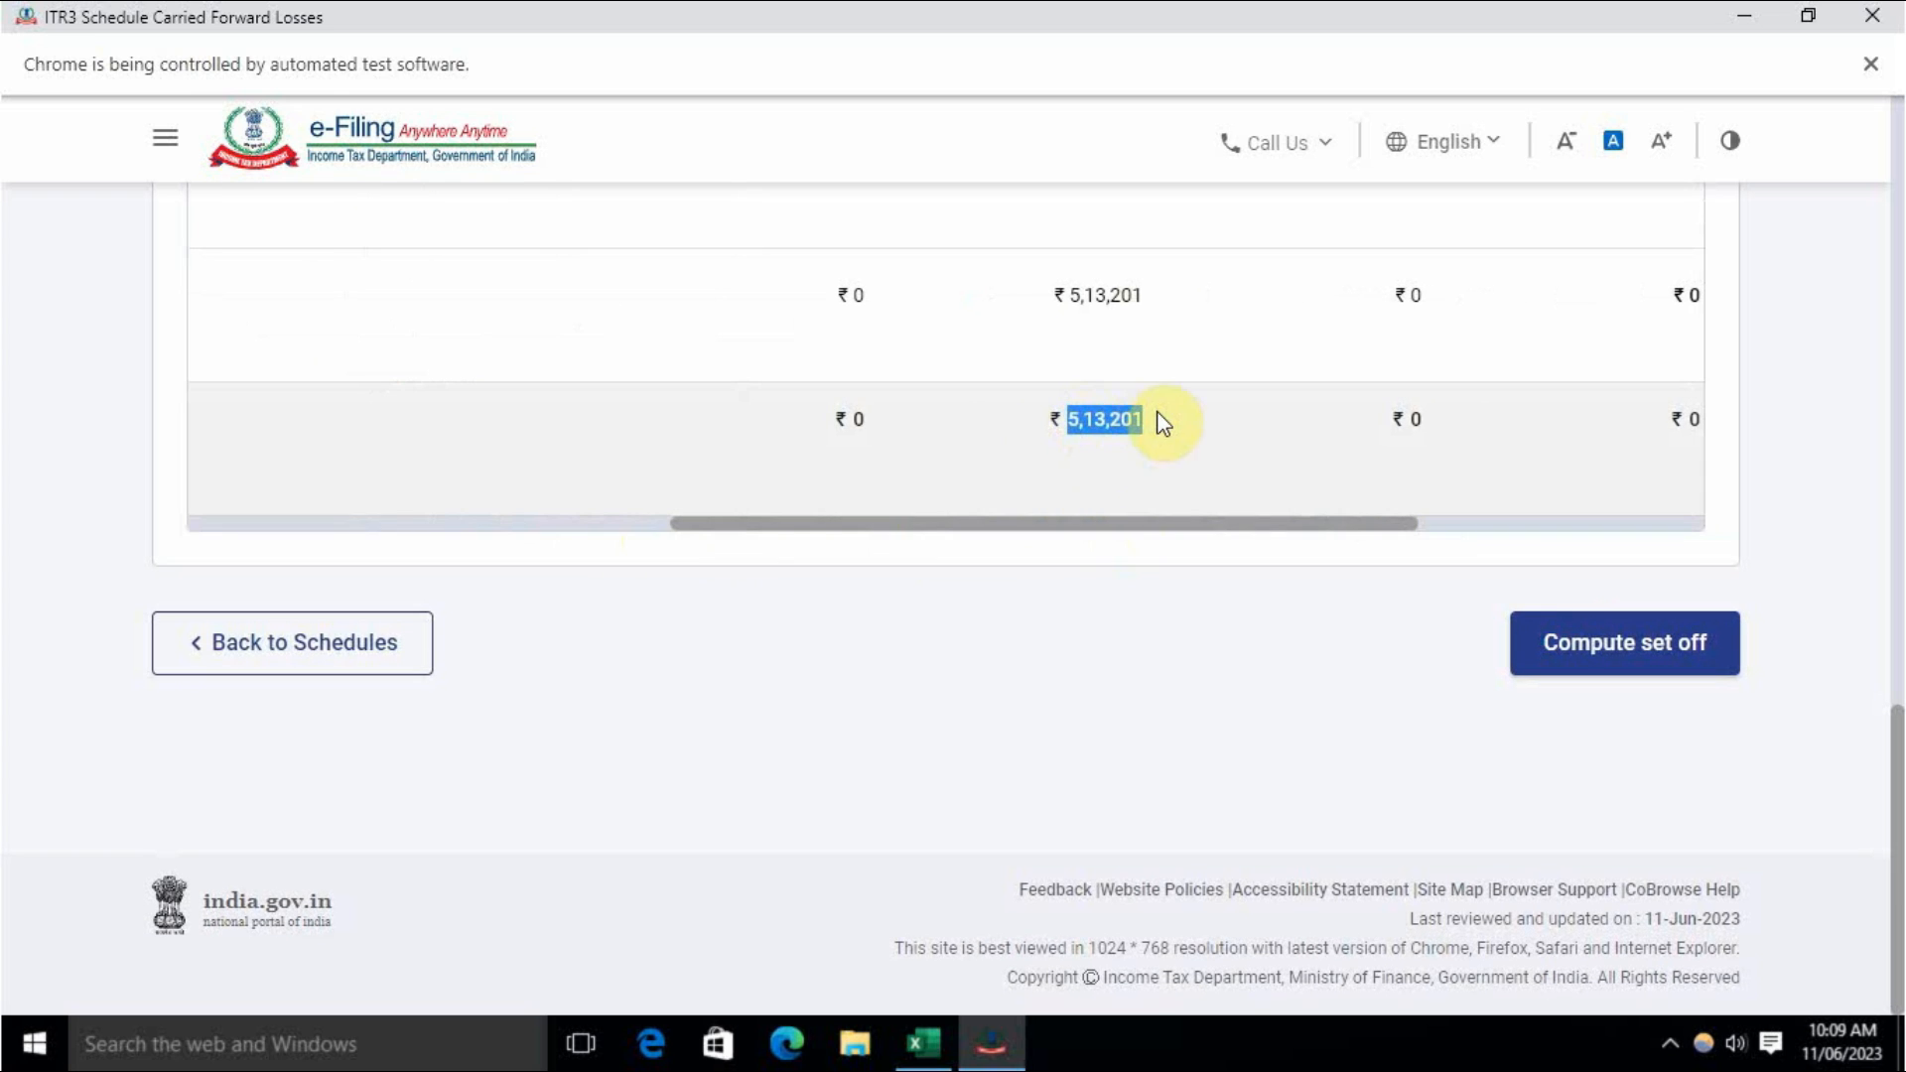
pyautogui.moveTo(1140, 529); pyautogui.dragTo(1492, 548)
pyautogui.hscroll(-2, 1483, 553)
pyautogui.moveTo(711, 418); pyautogui.dragTo(791, 421)
pyautogui.scroll(1, 782, 516)
pyautogui.scroll(10, 776, 504)
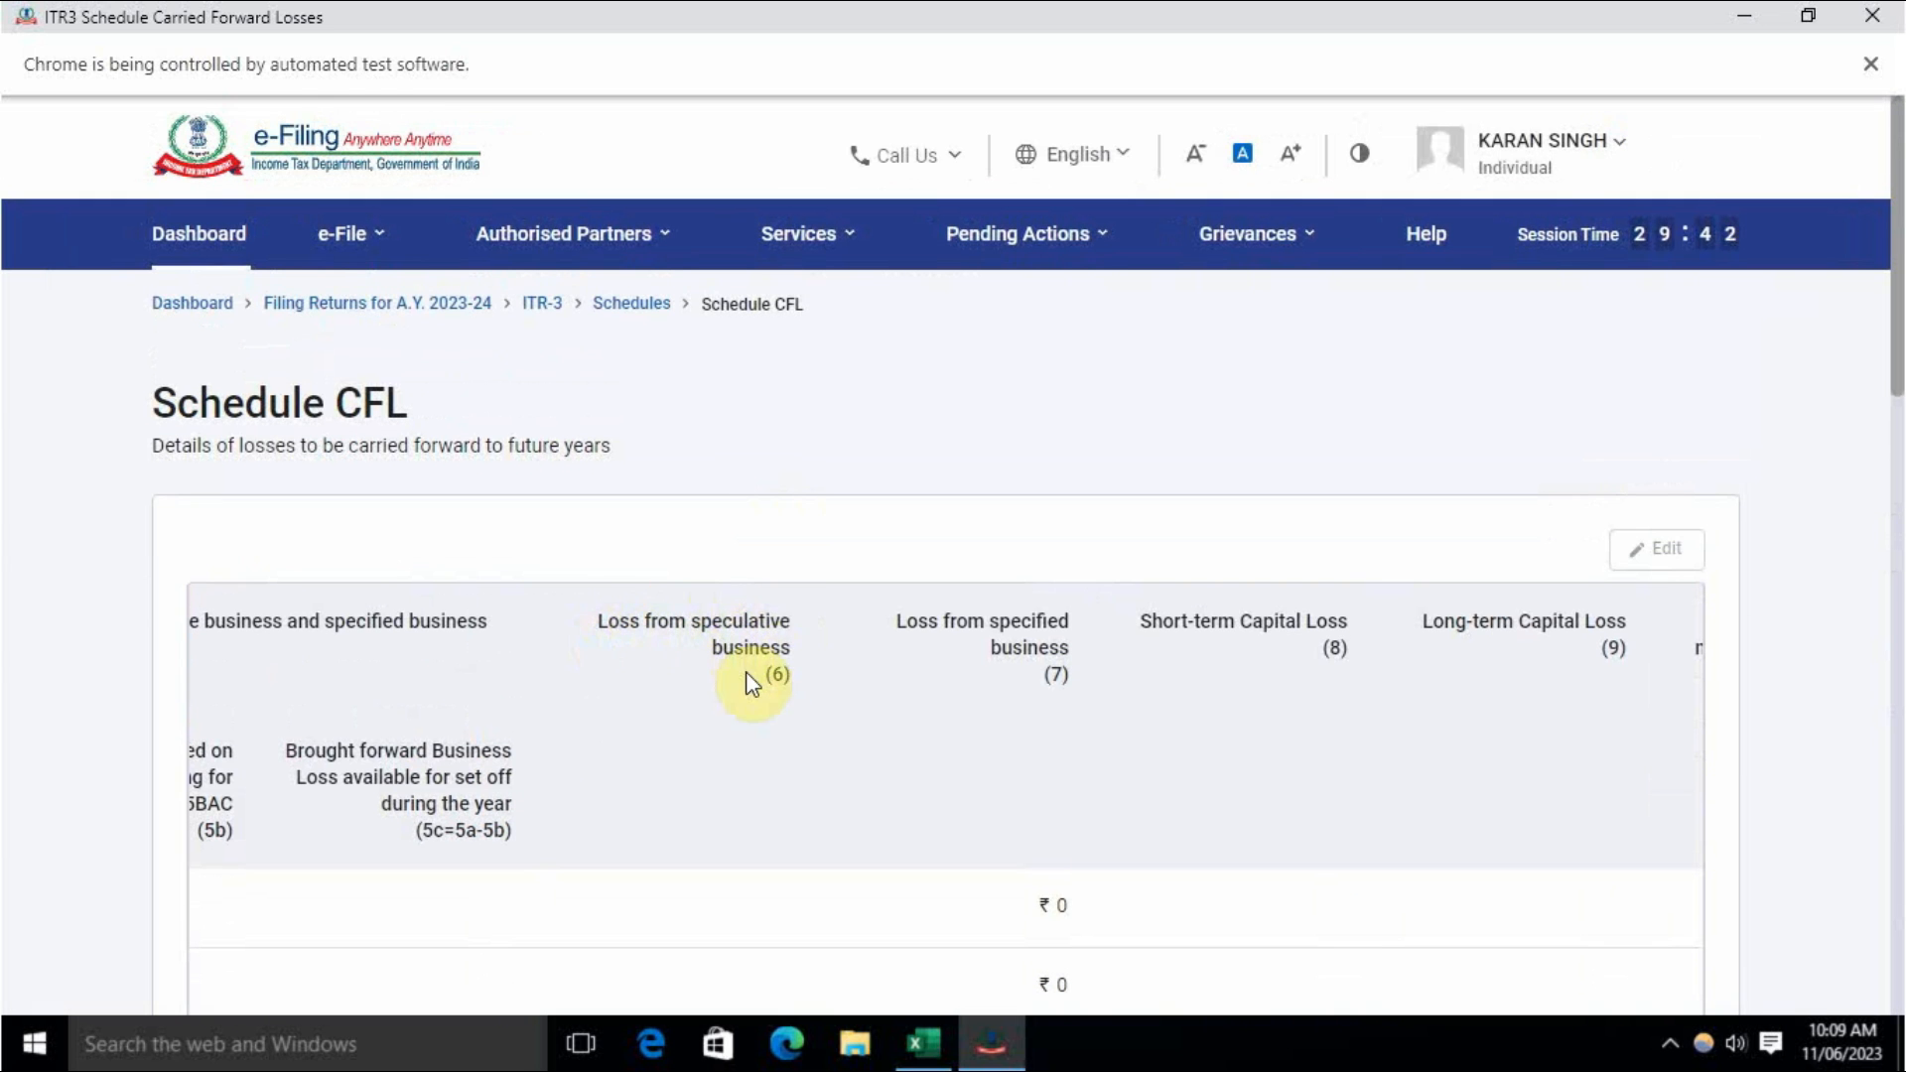
pyautogui.scroll(-15, 751, 683)
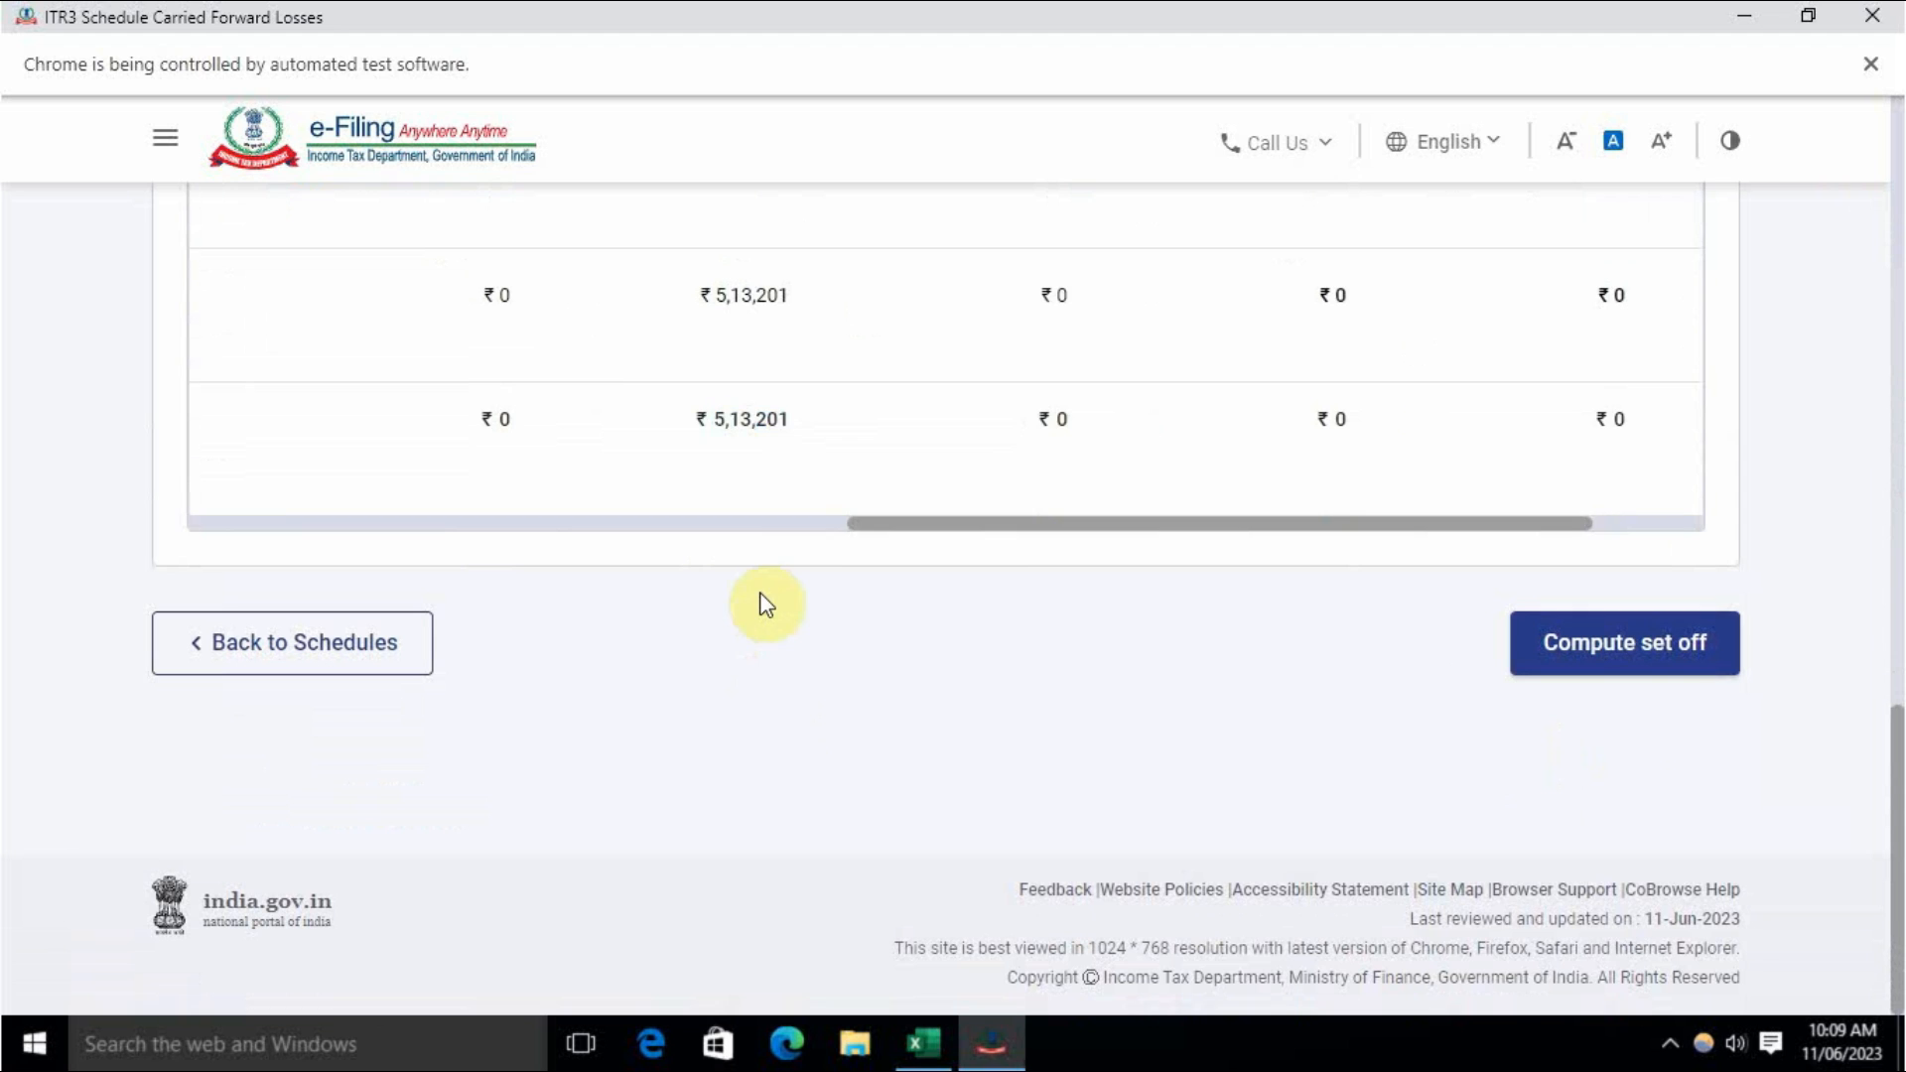
# Step: Compute the set-off in Schedule CFL and confirm Schedule UD without adding unabsorbed depreciation details
pyautogui.moveTo(885, 520); pyautogui.dragTo(1773, 520)
pyautogui.click(1675, 643)
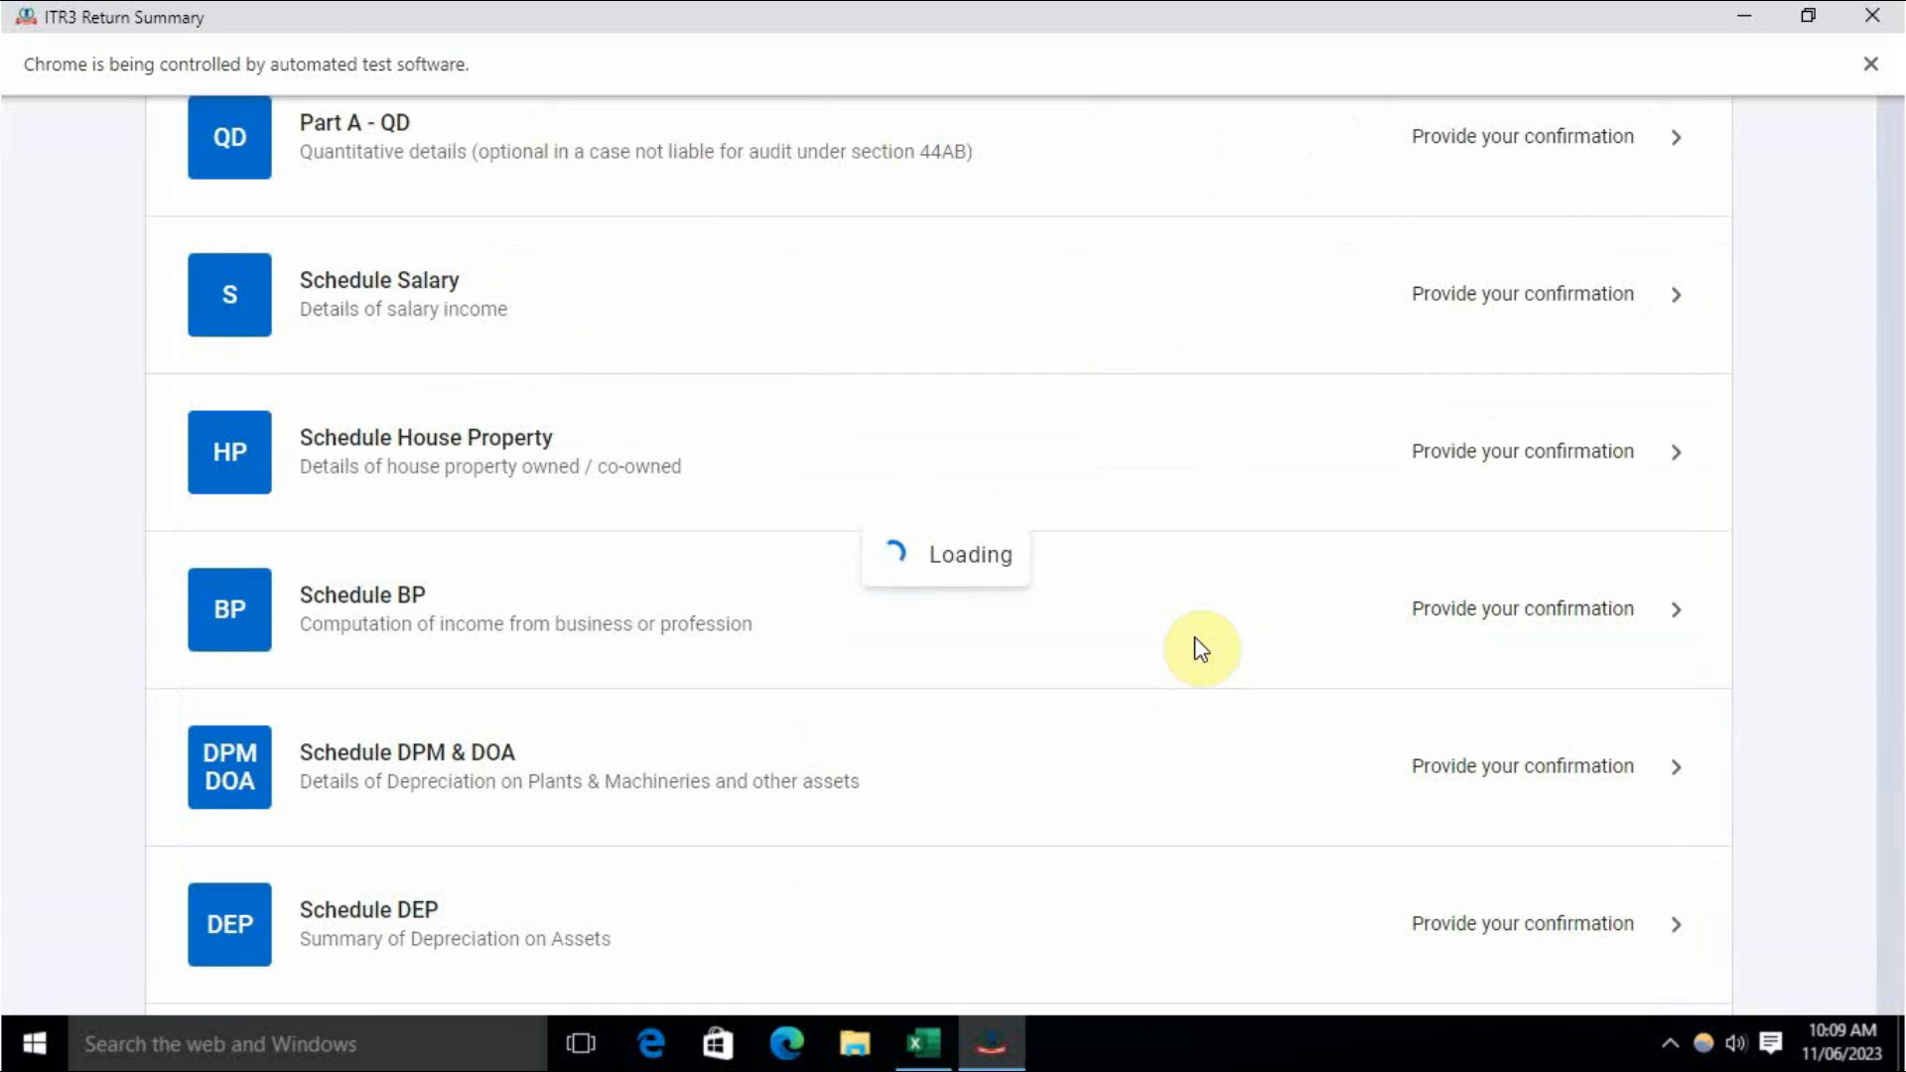
pyautogui.scroll(-13, 1195, 640)
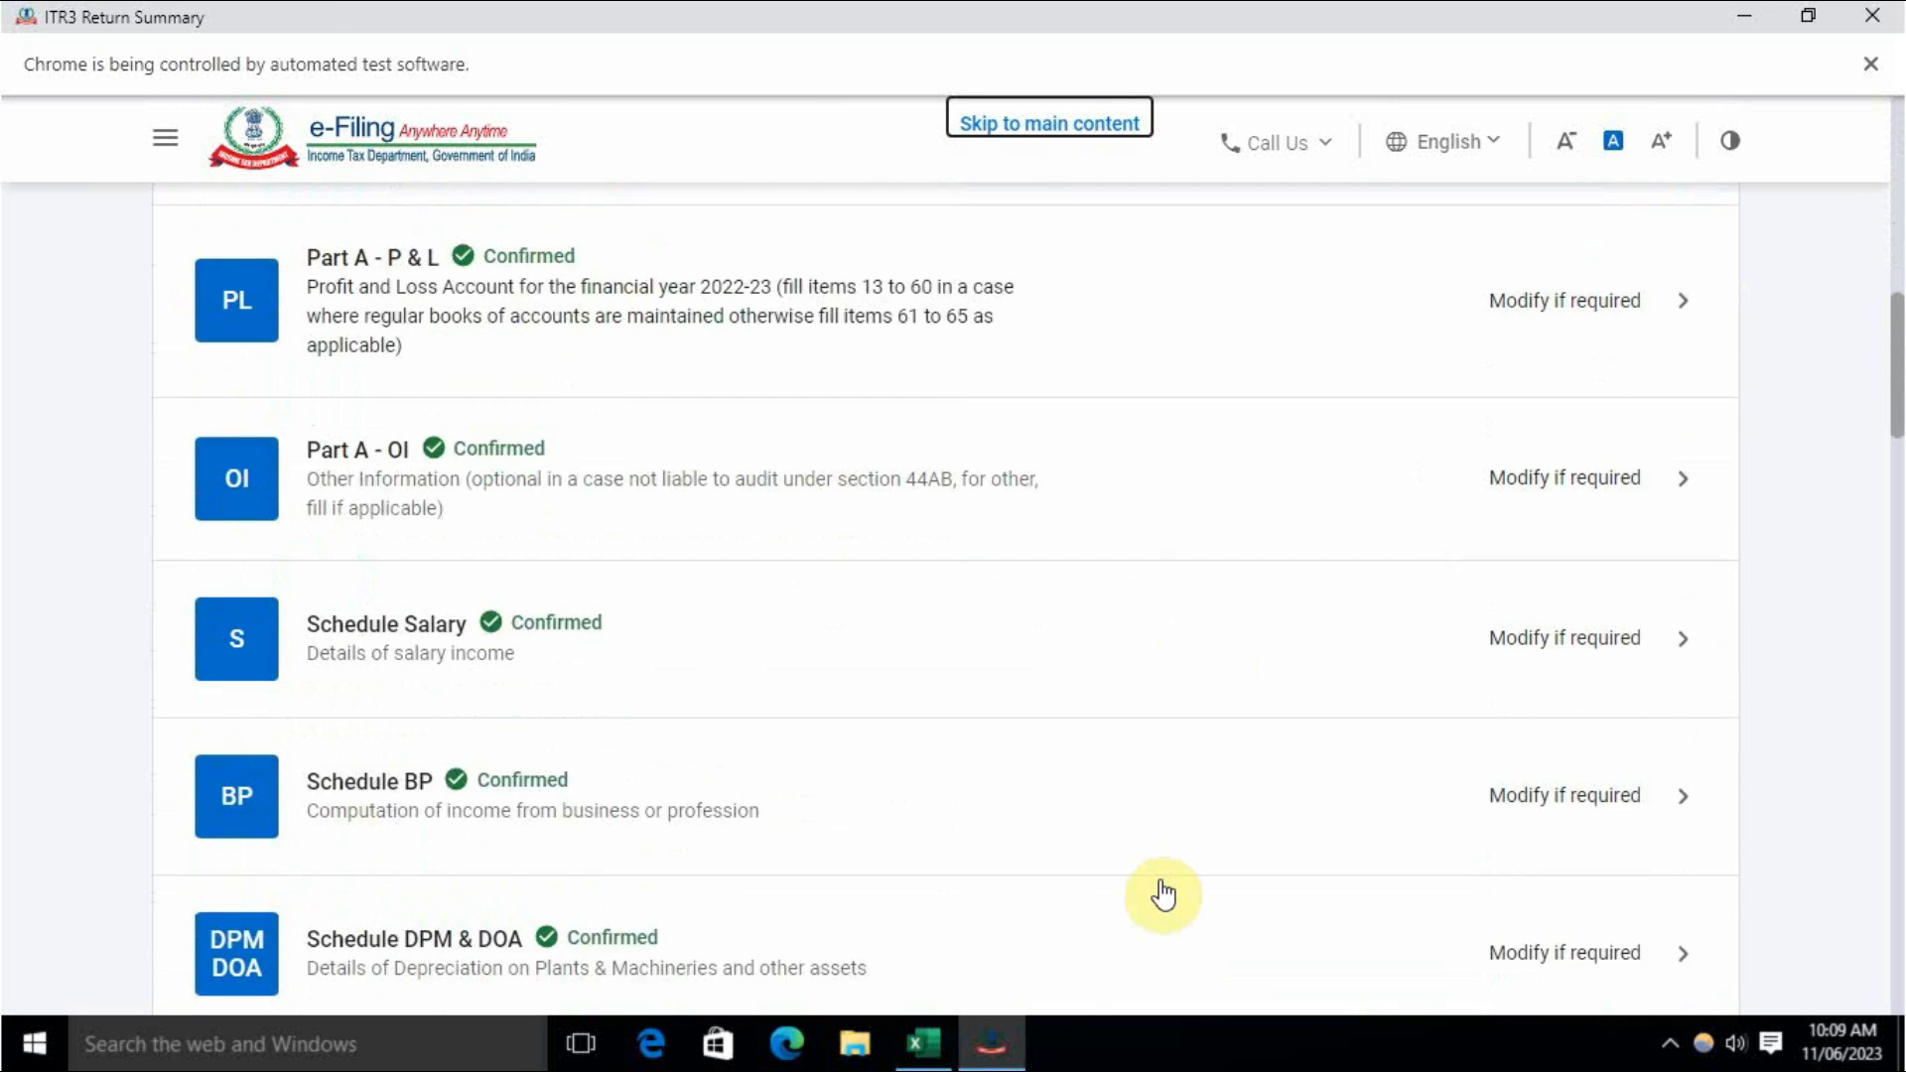
pyautogui.scroll(-15, 1164, 896)
pyautogui.scroll(3, 1238, 863)
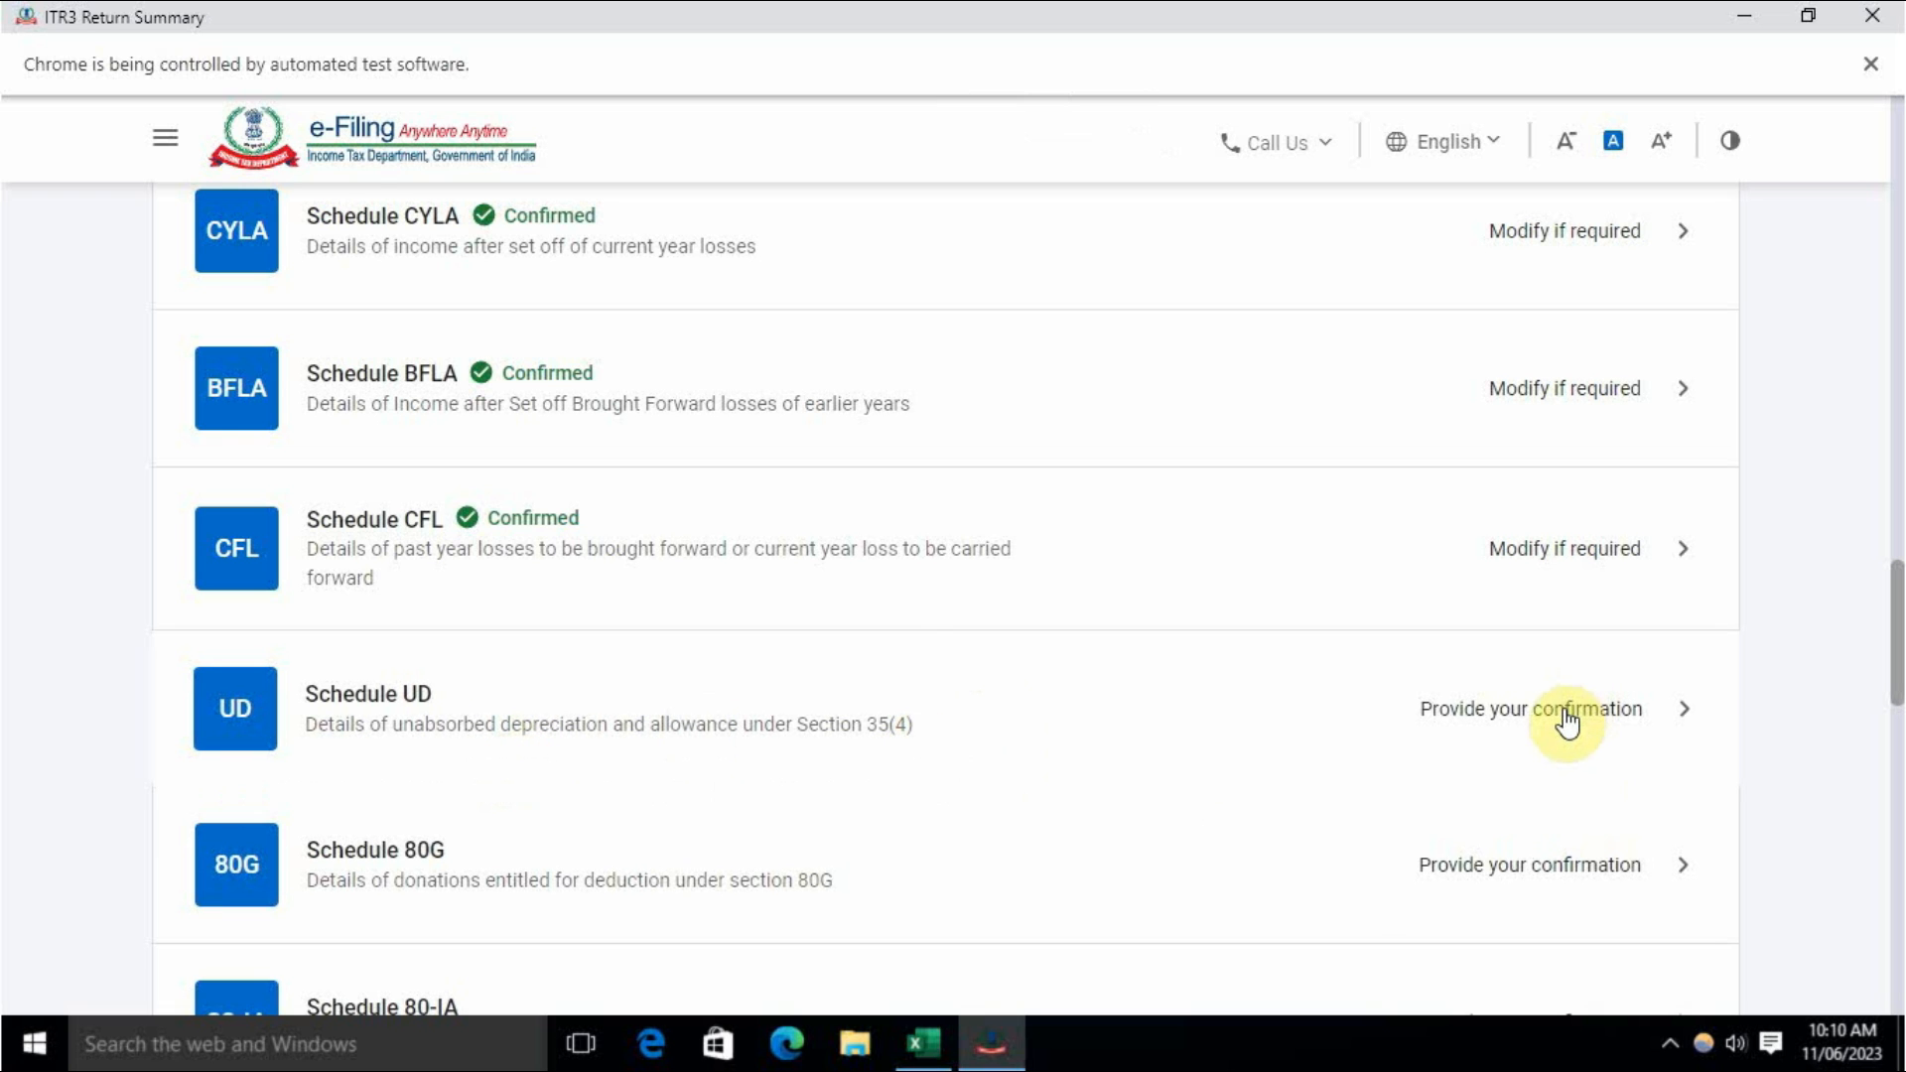
pyautogui.click(1204, 728)
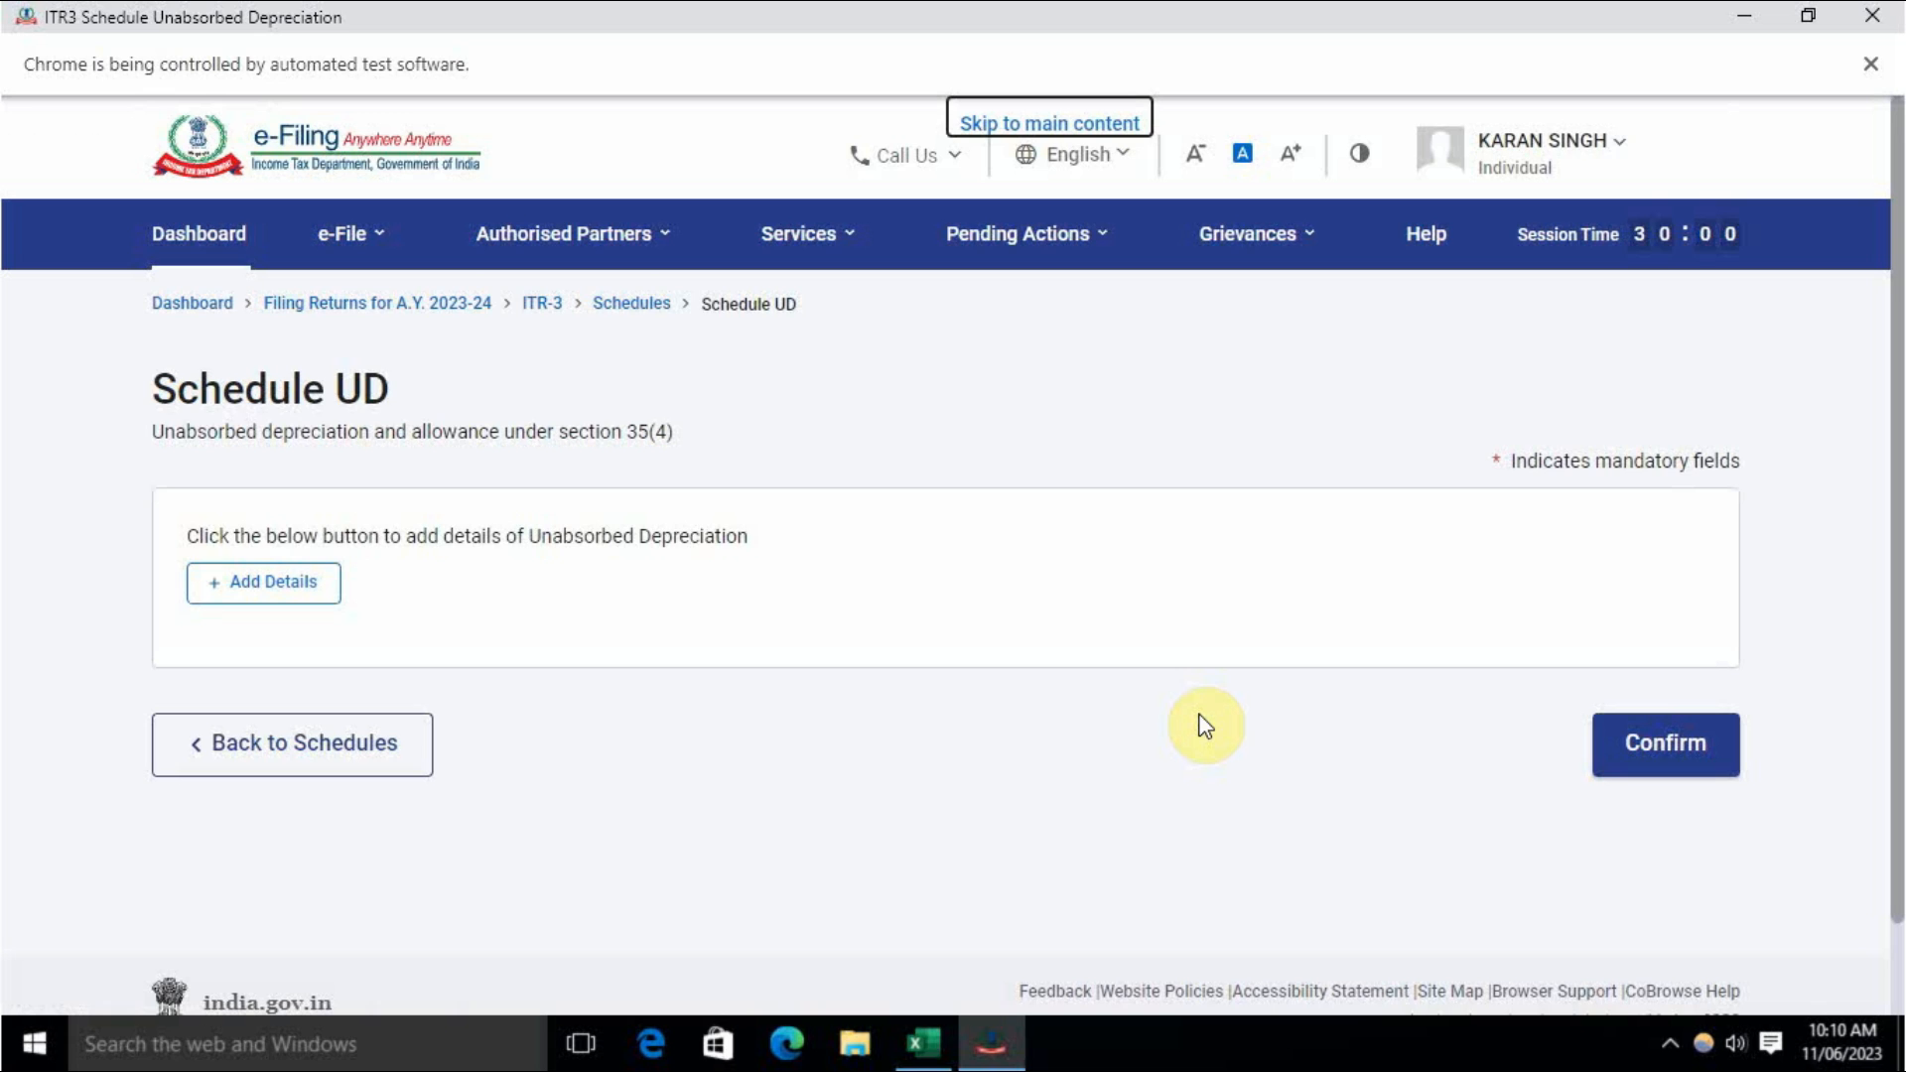
pyautogui.click(1664, 745)
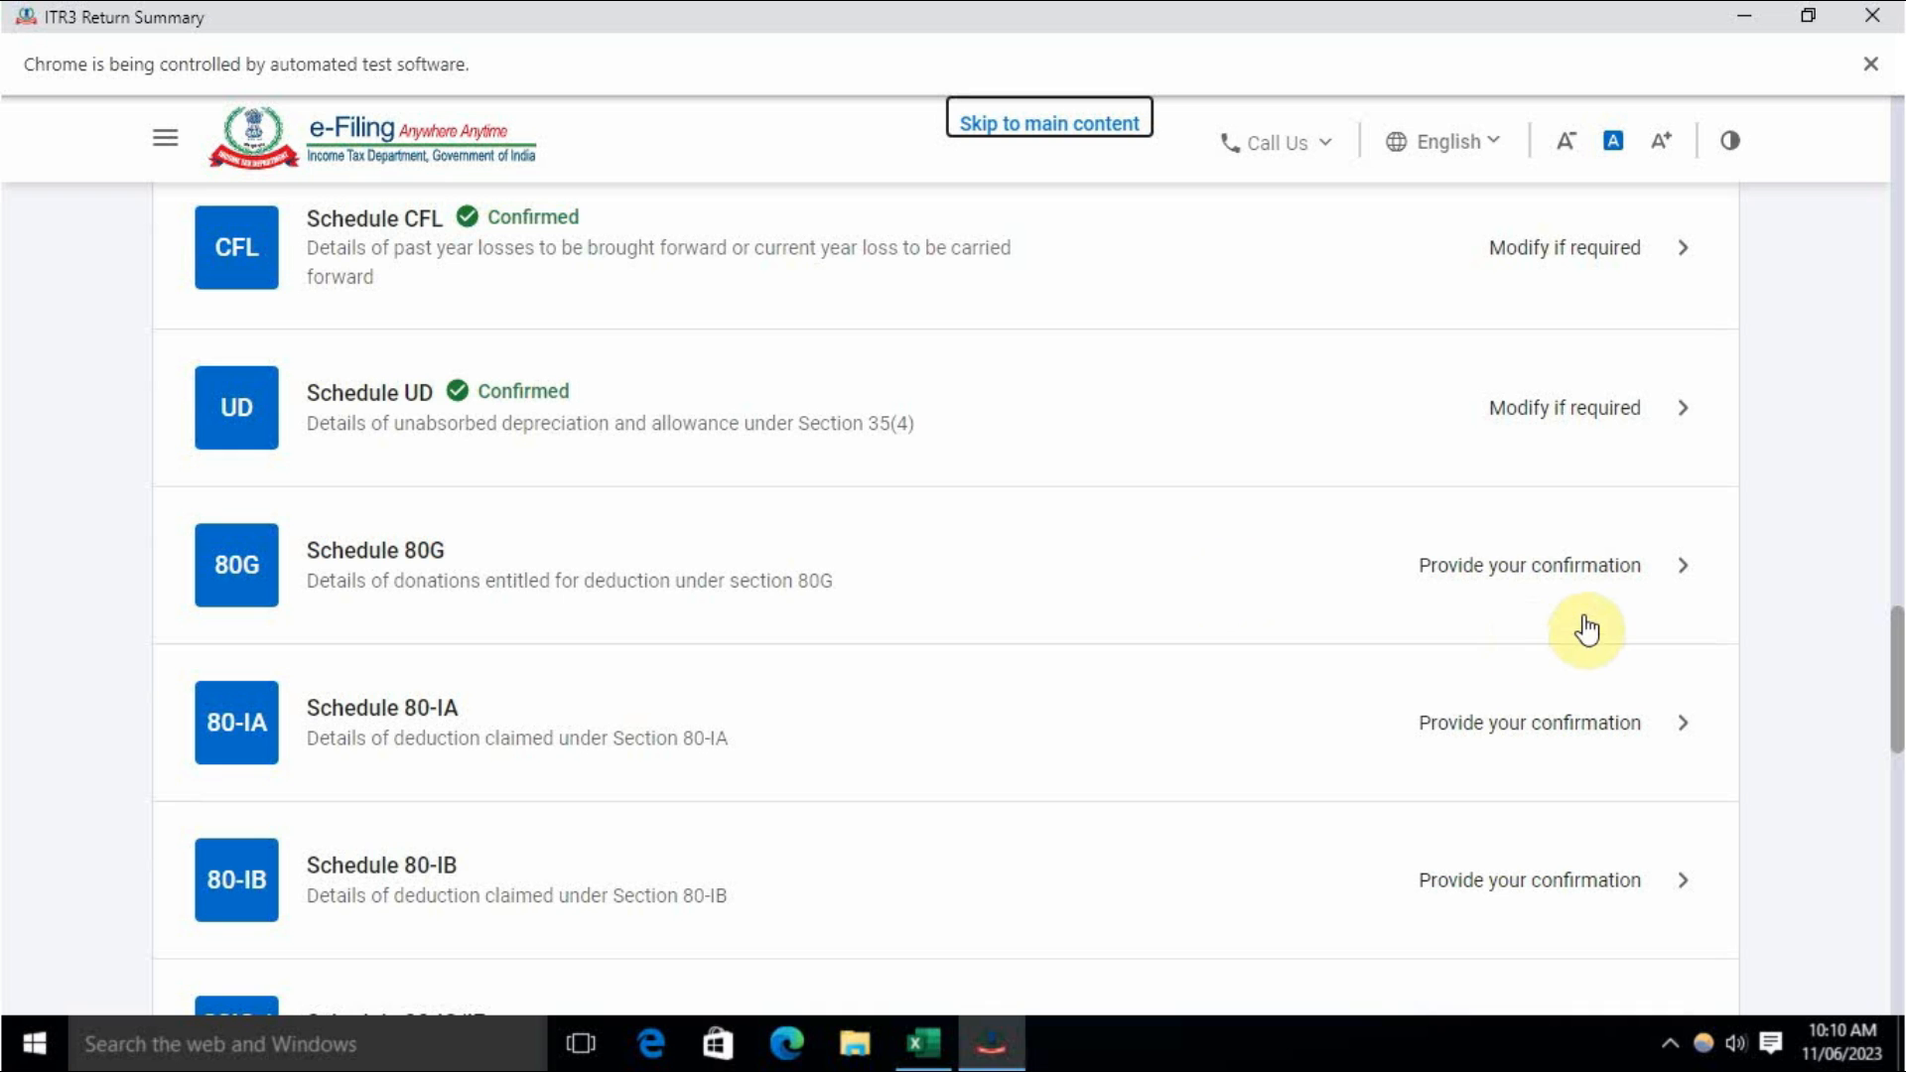
# Step: Confirm Schedule 80G and Schedule 80-IA without adding any donation or deduction details
pyautogui.click(1529, 581)
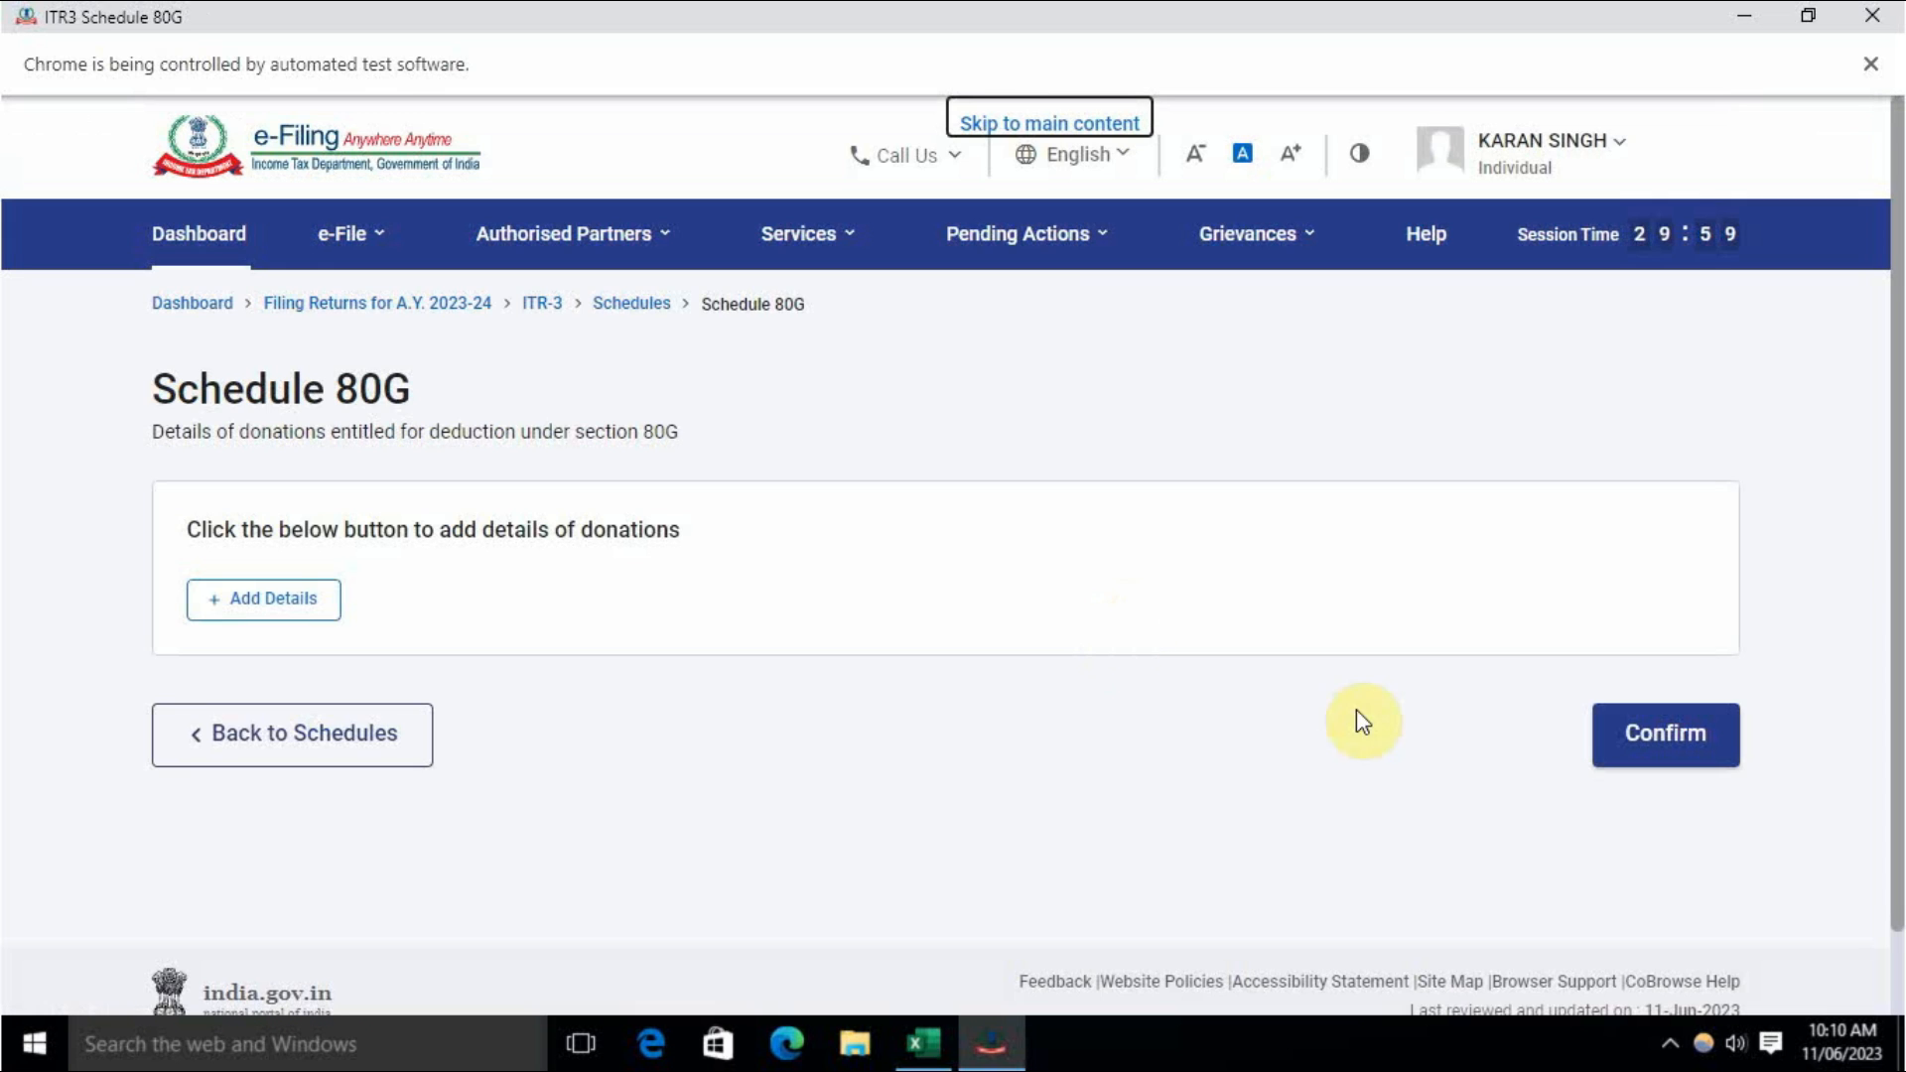
pyautogui.click(1655, 731)
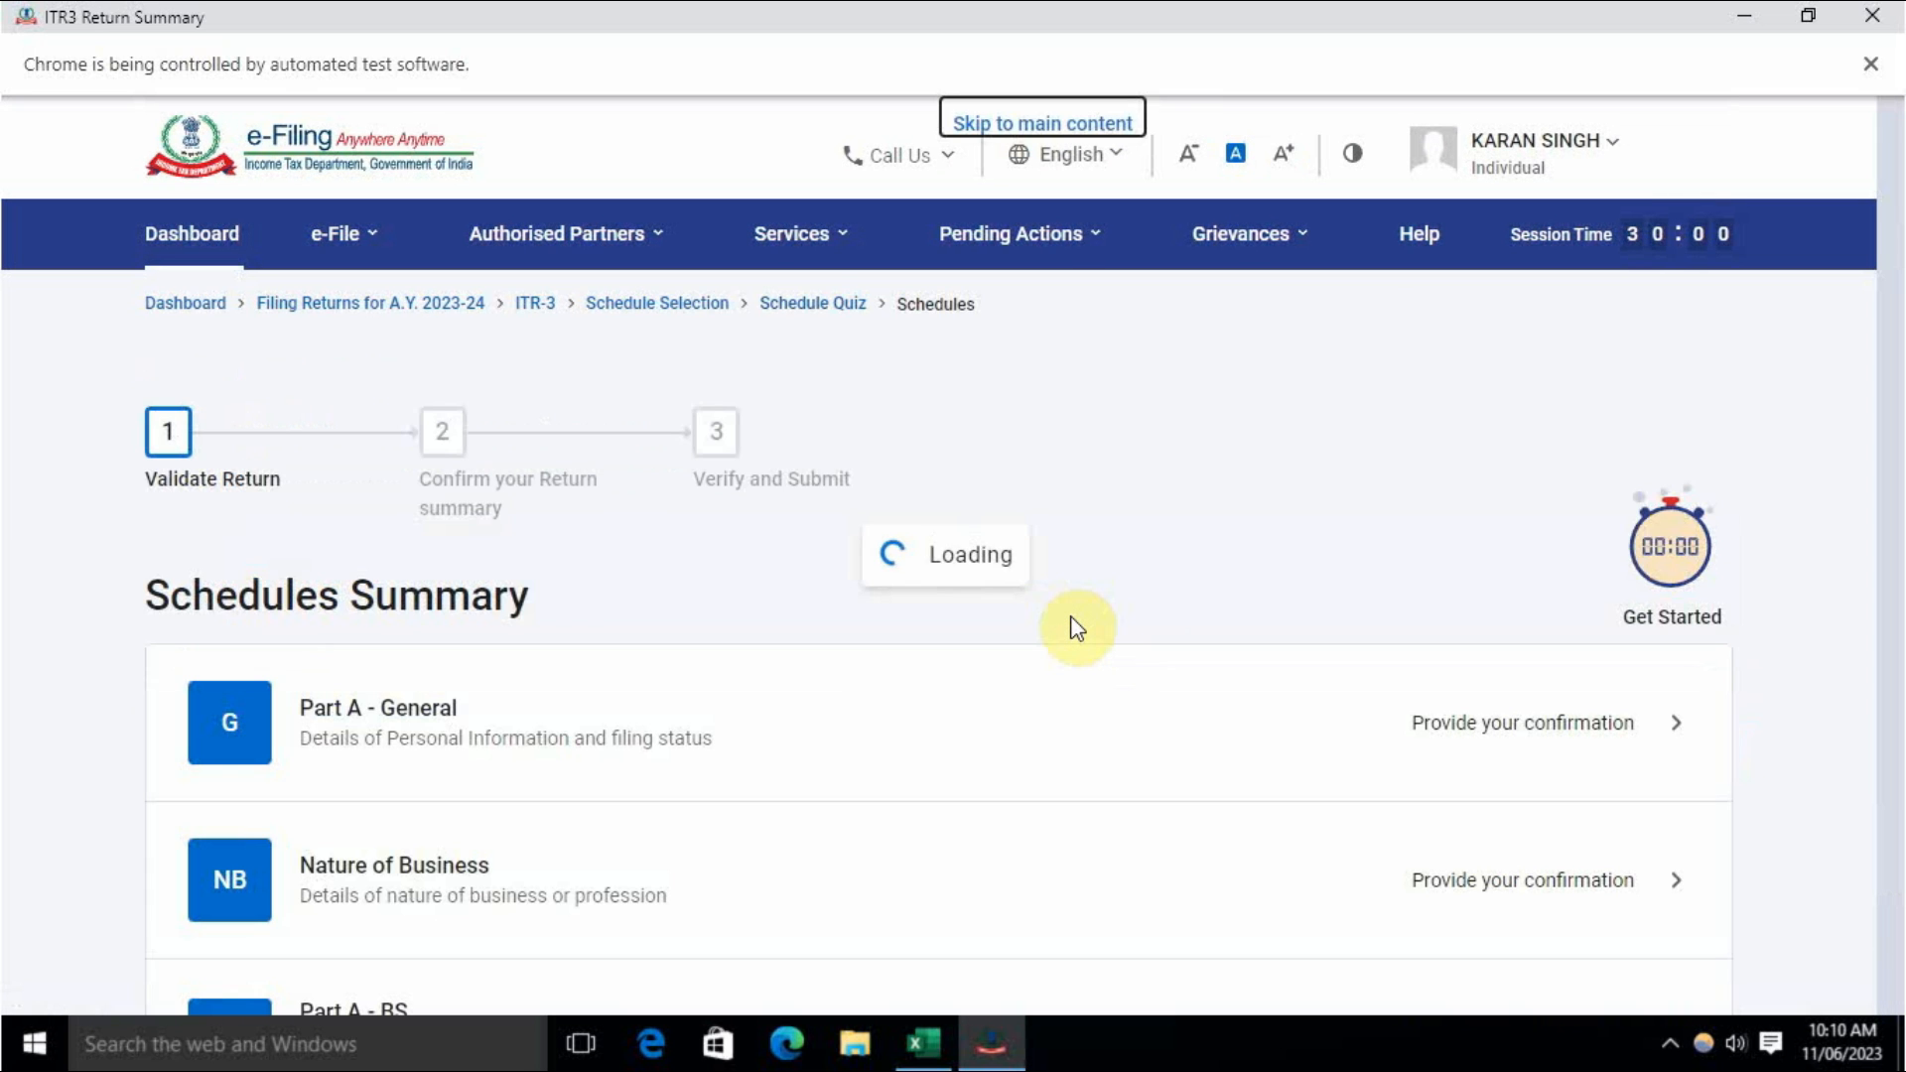
pyautogui.scroll(-20, 1072, 630)
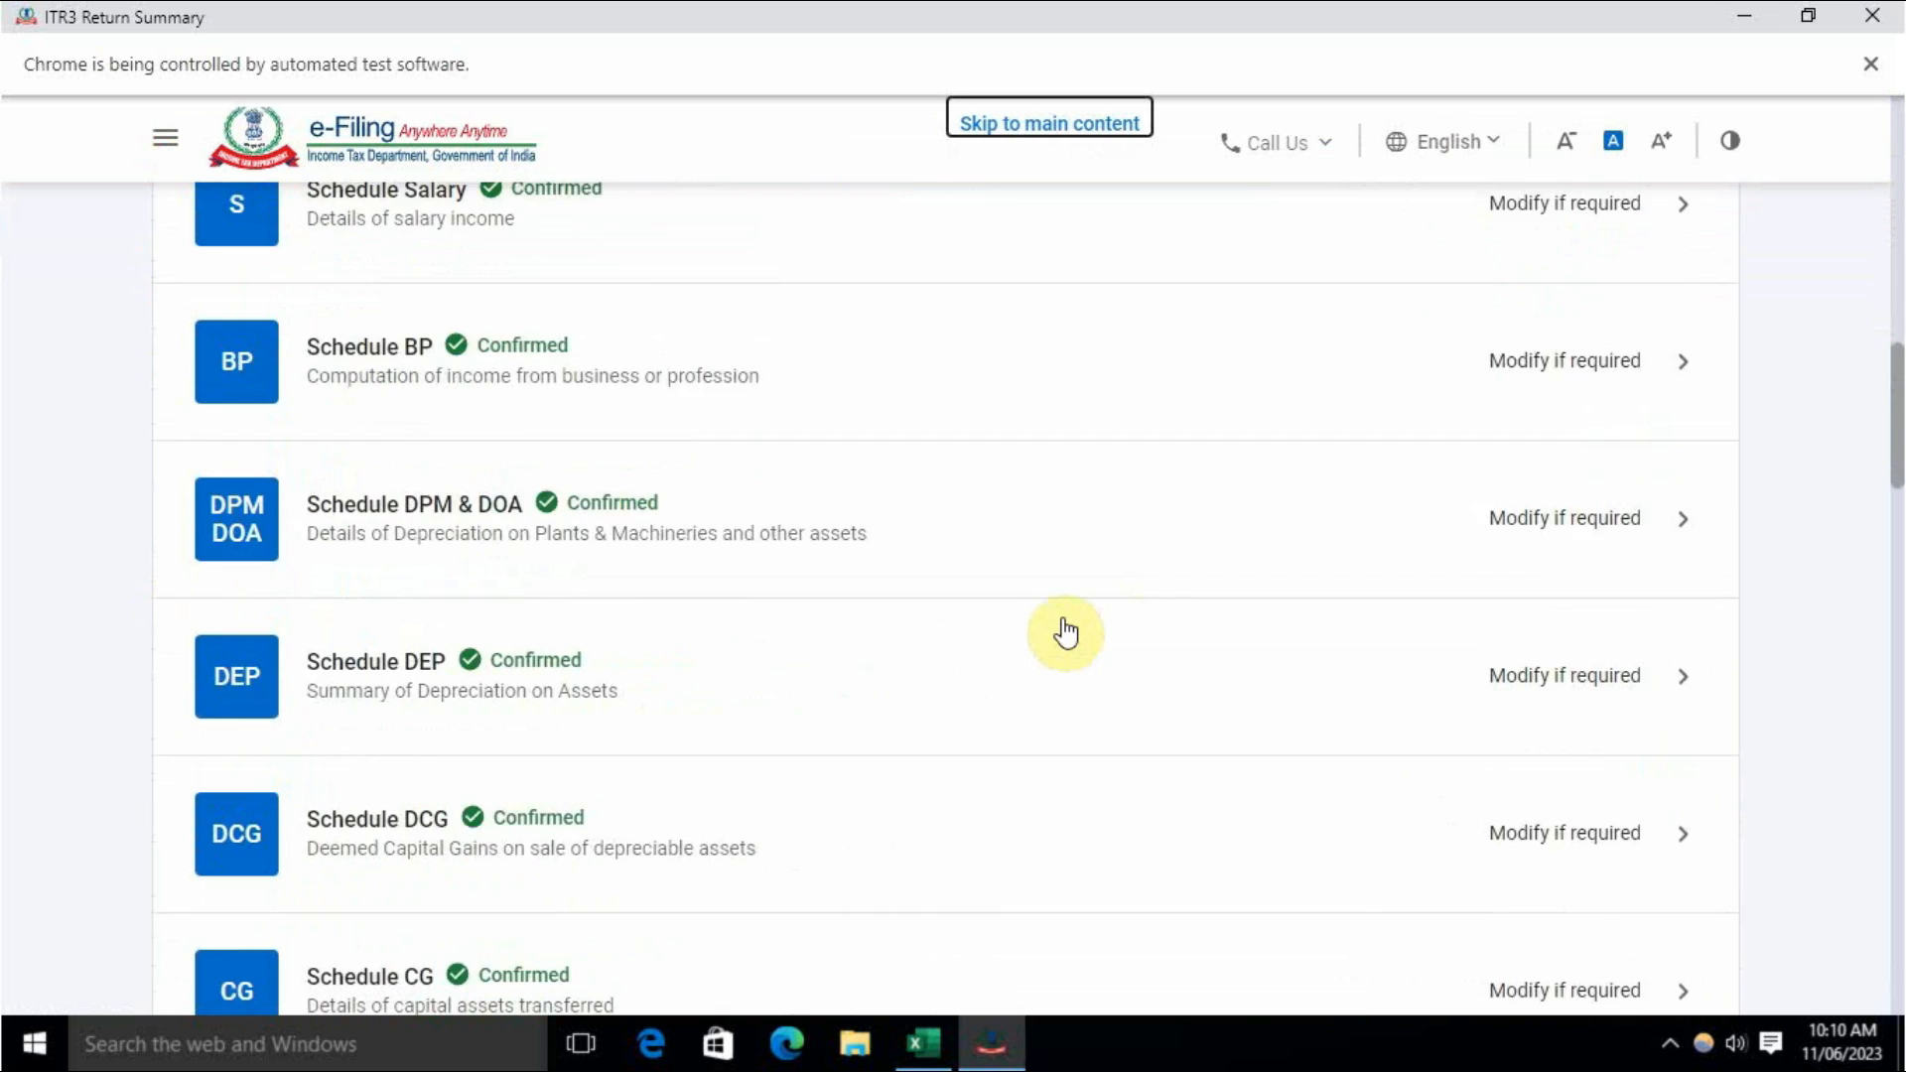
pyautogui.scroll(-10, 1060, 629)
pyautogui.scroll(3, 1038, 630)
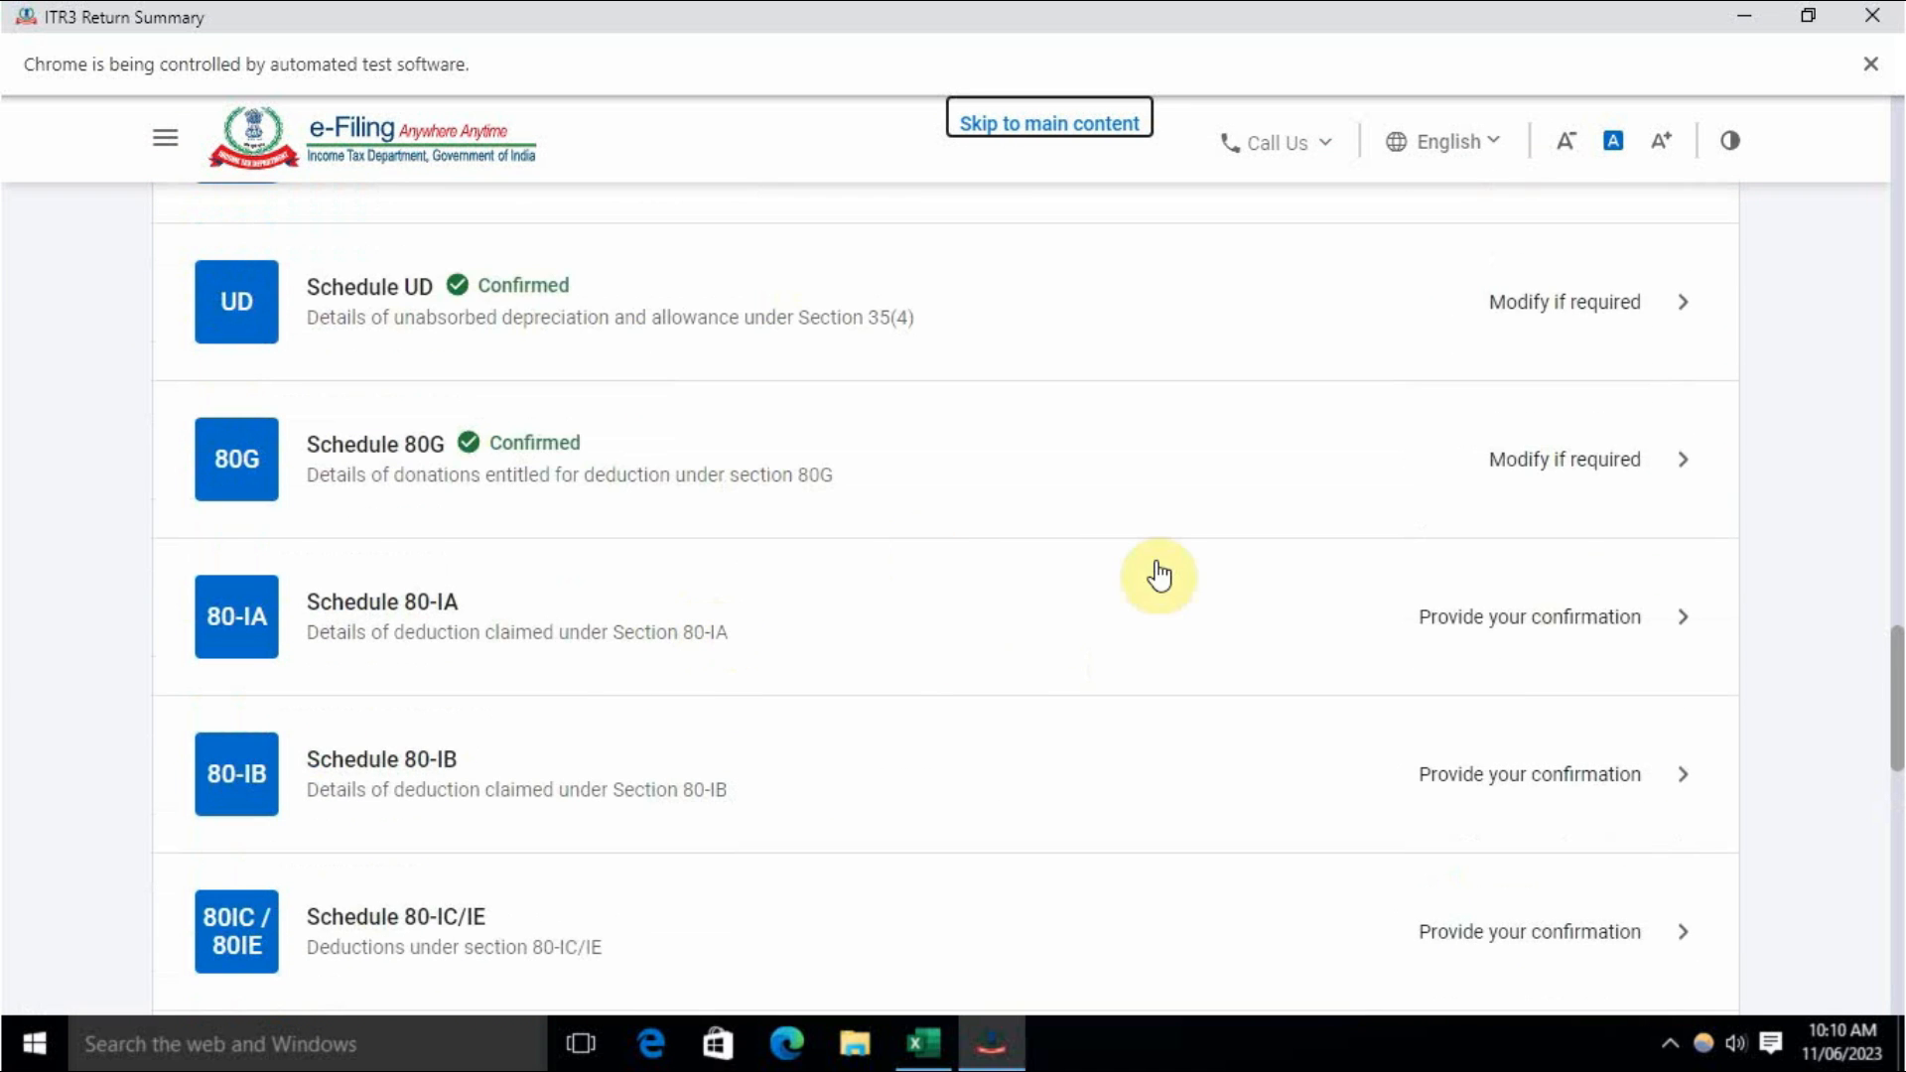
pyautogui.click(1484, 620)
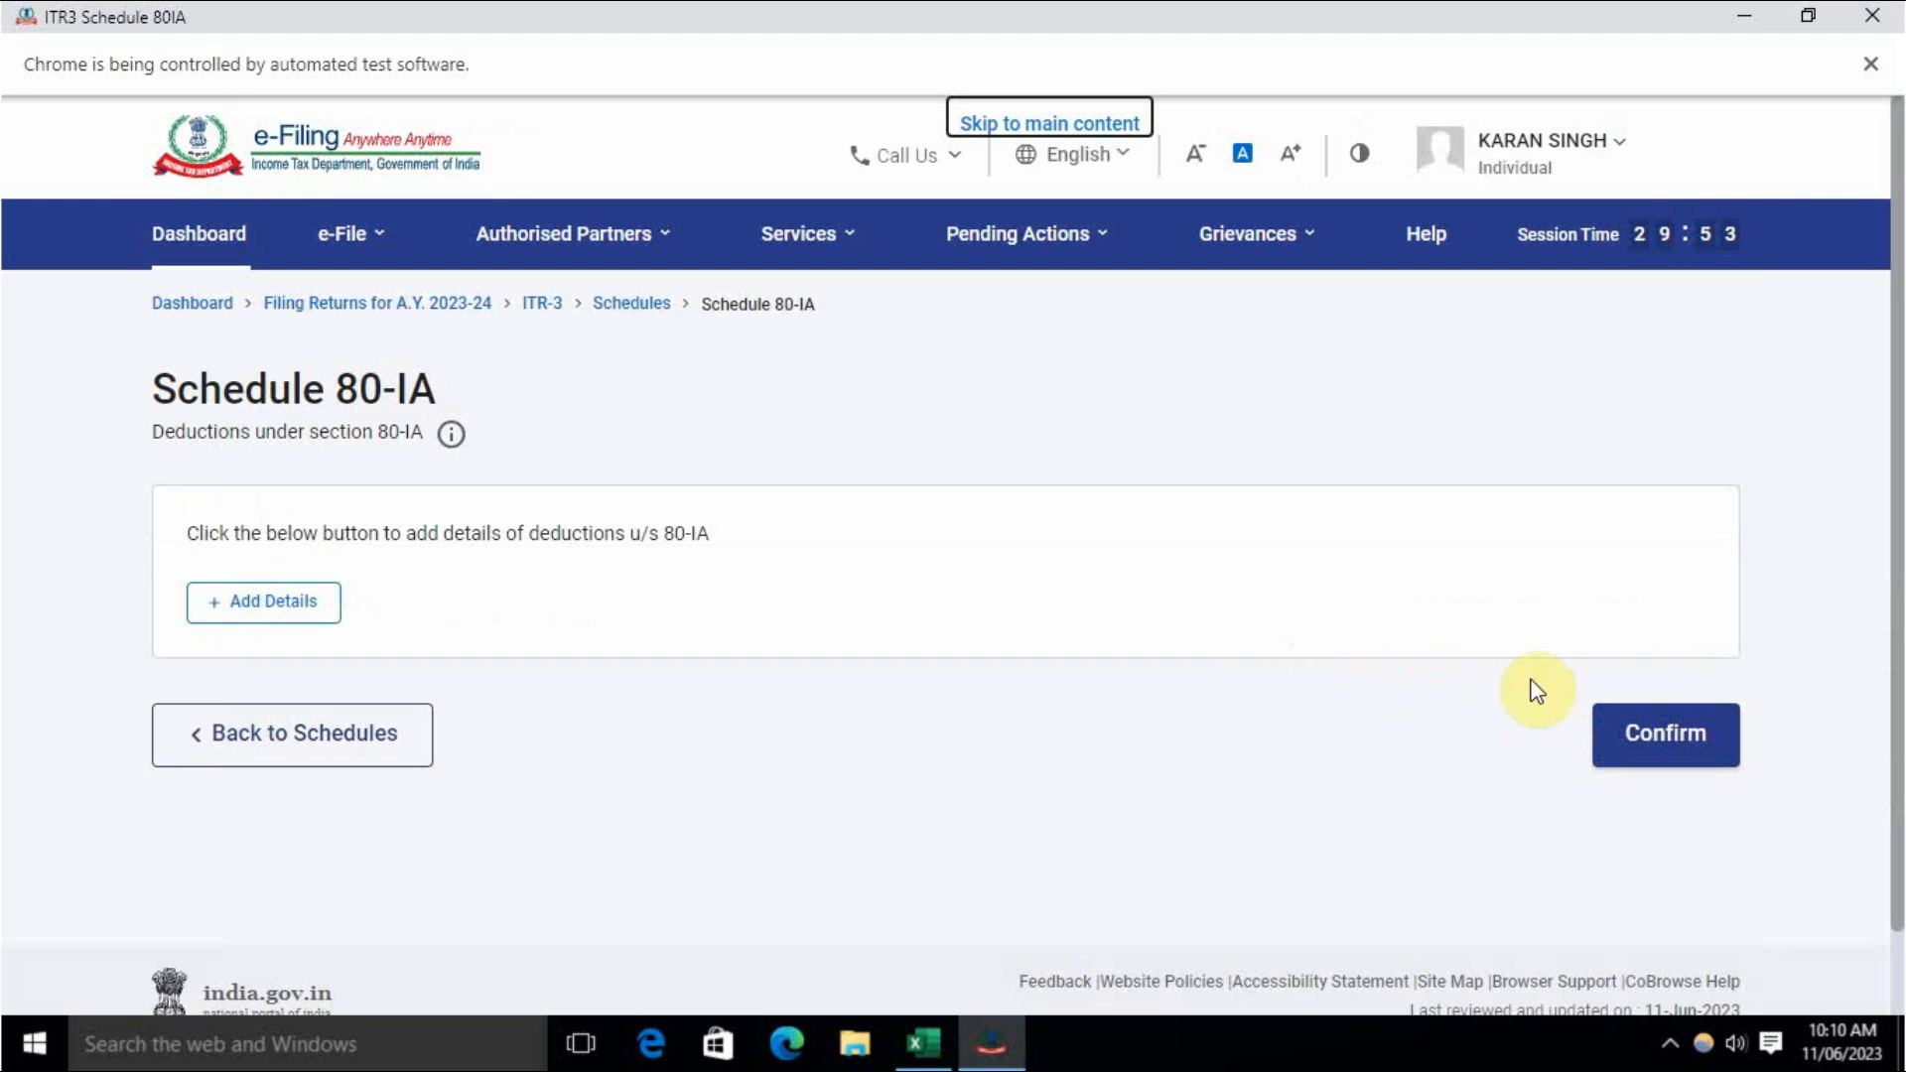
pyautogui.click(1678, 760)
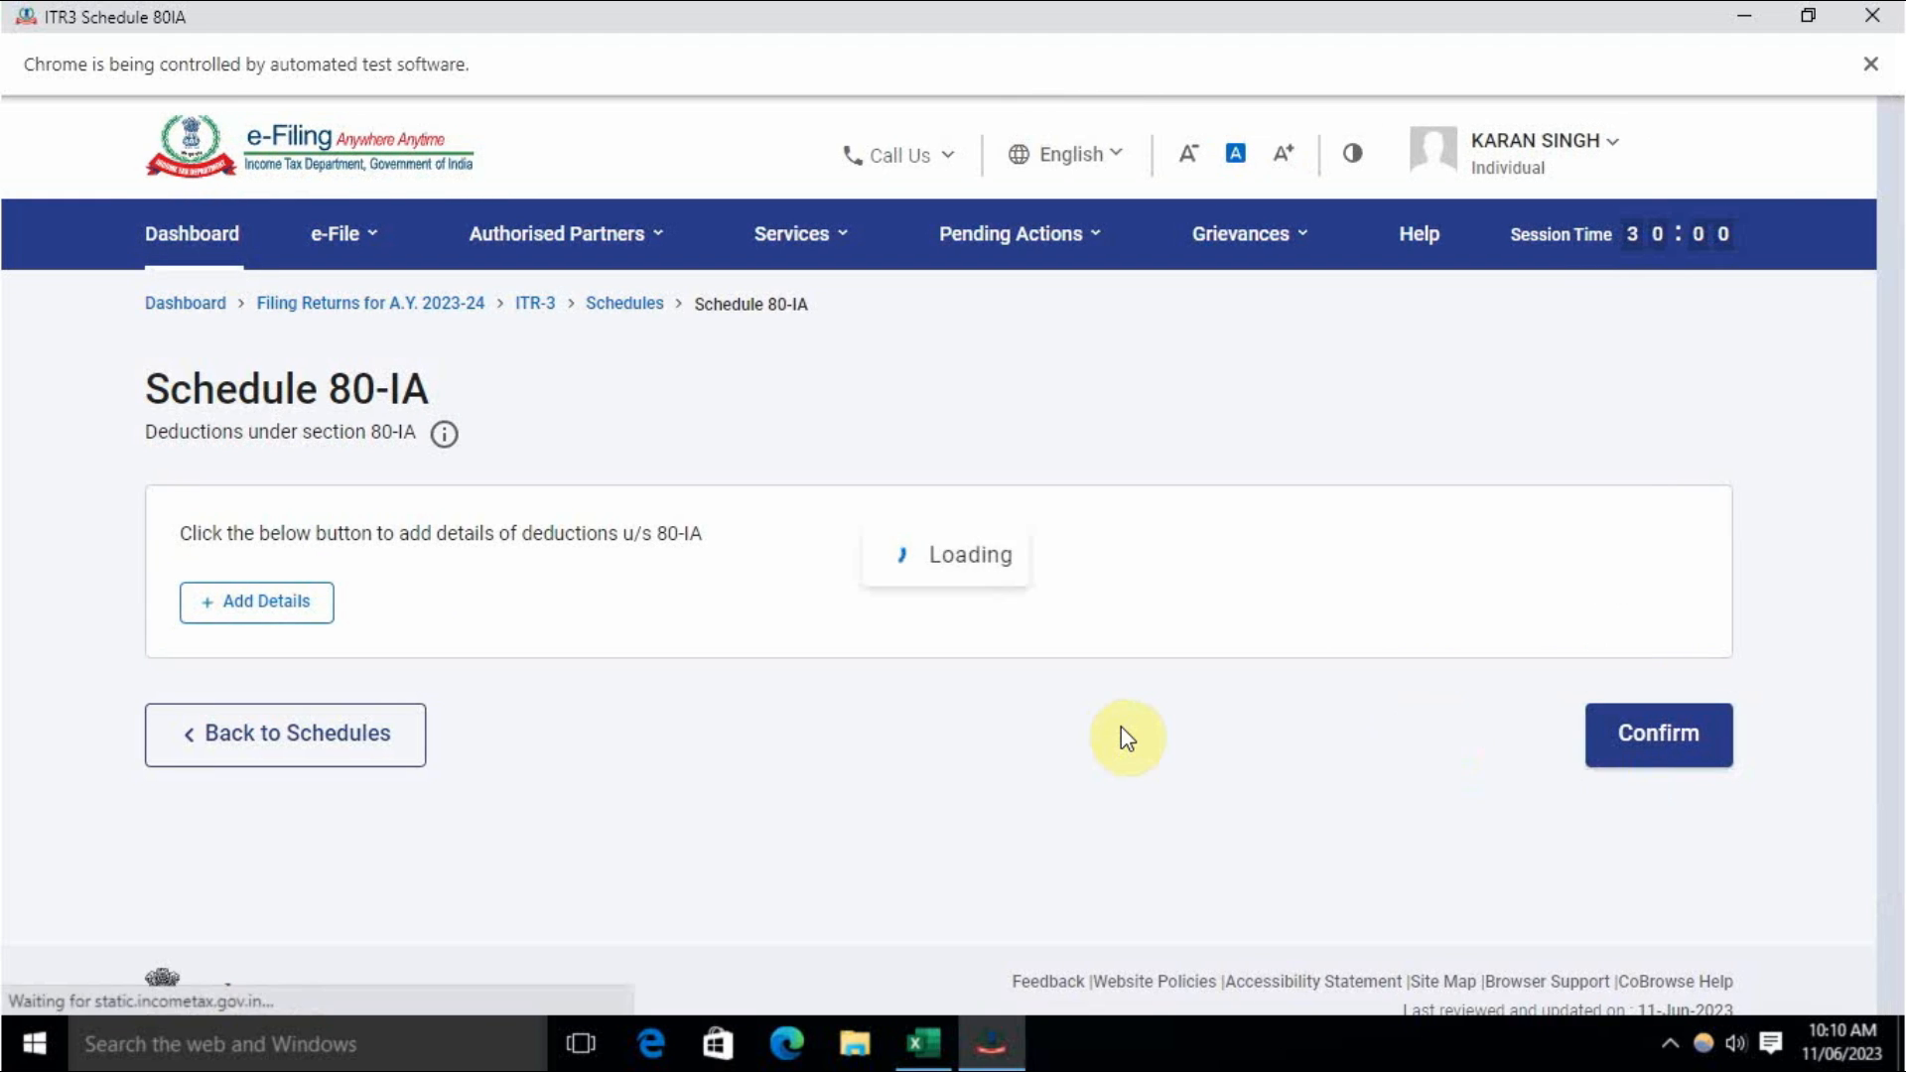
# Step: Confirm Schedule 80-IB and Schedule 80-IC/IE without adding any deduction details
pyautogui.scroll(-15, 1118, 736)
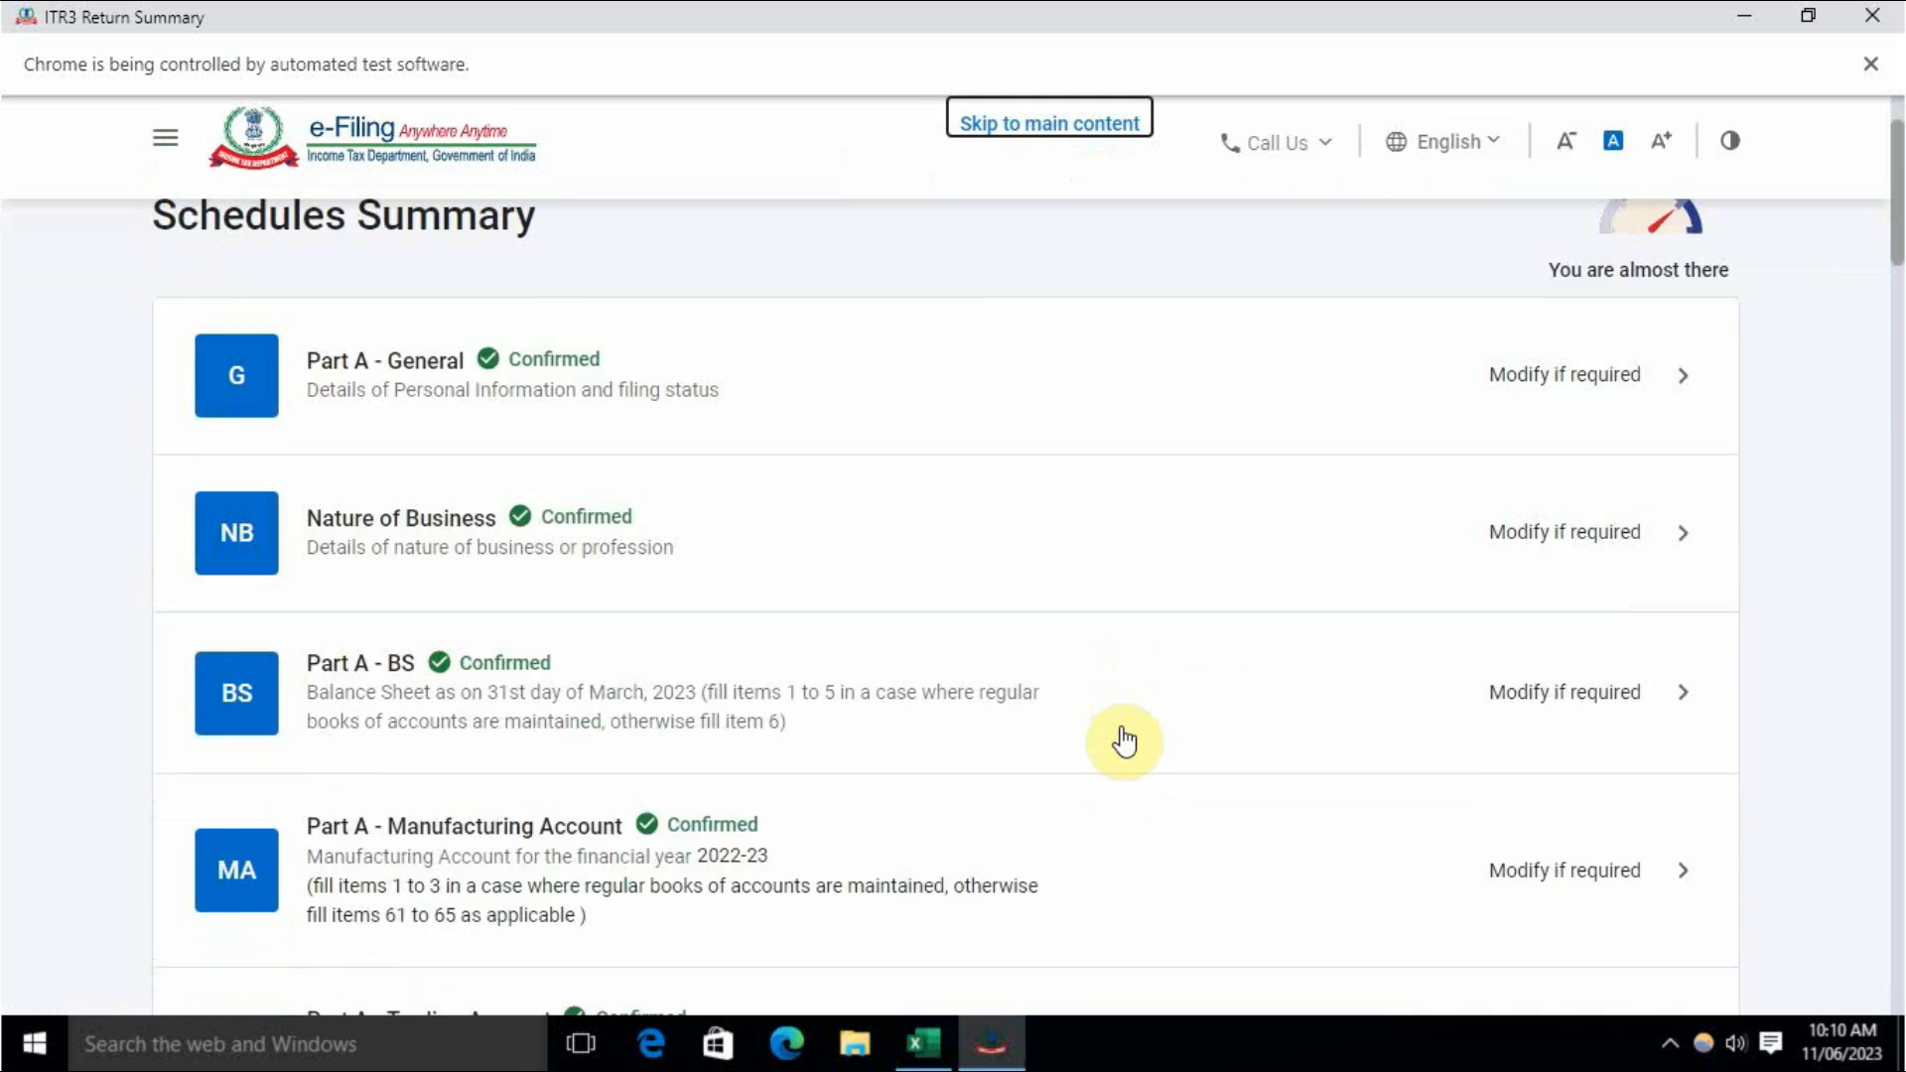
pyautogui.scroll(-20, 721, 730)
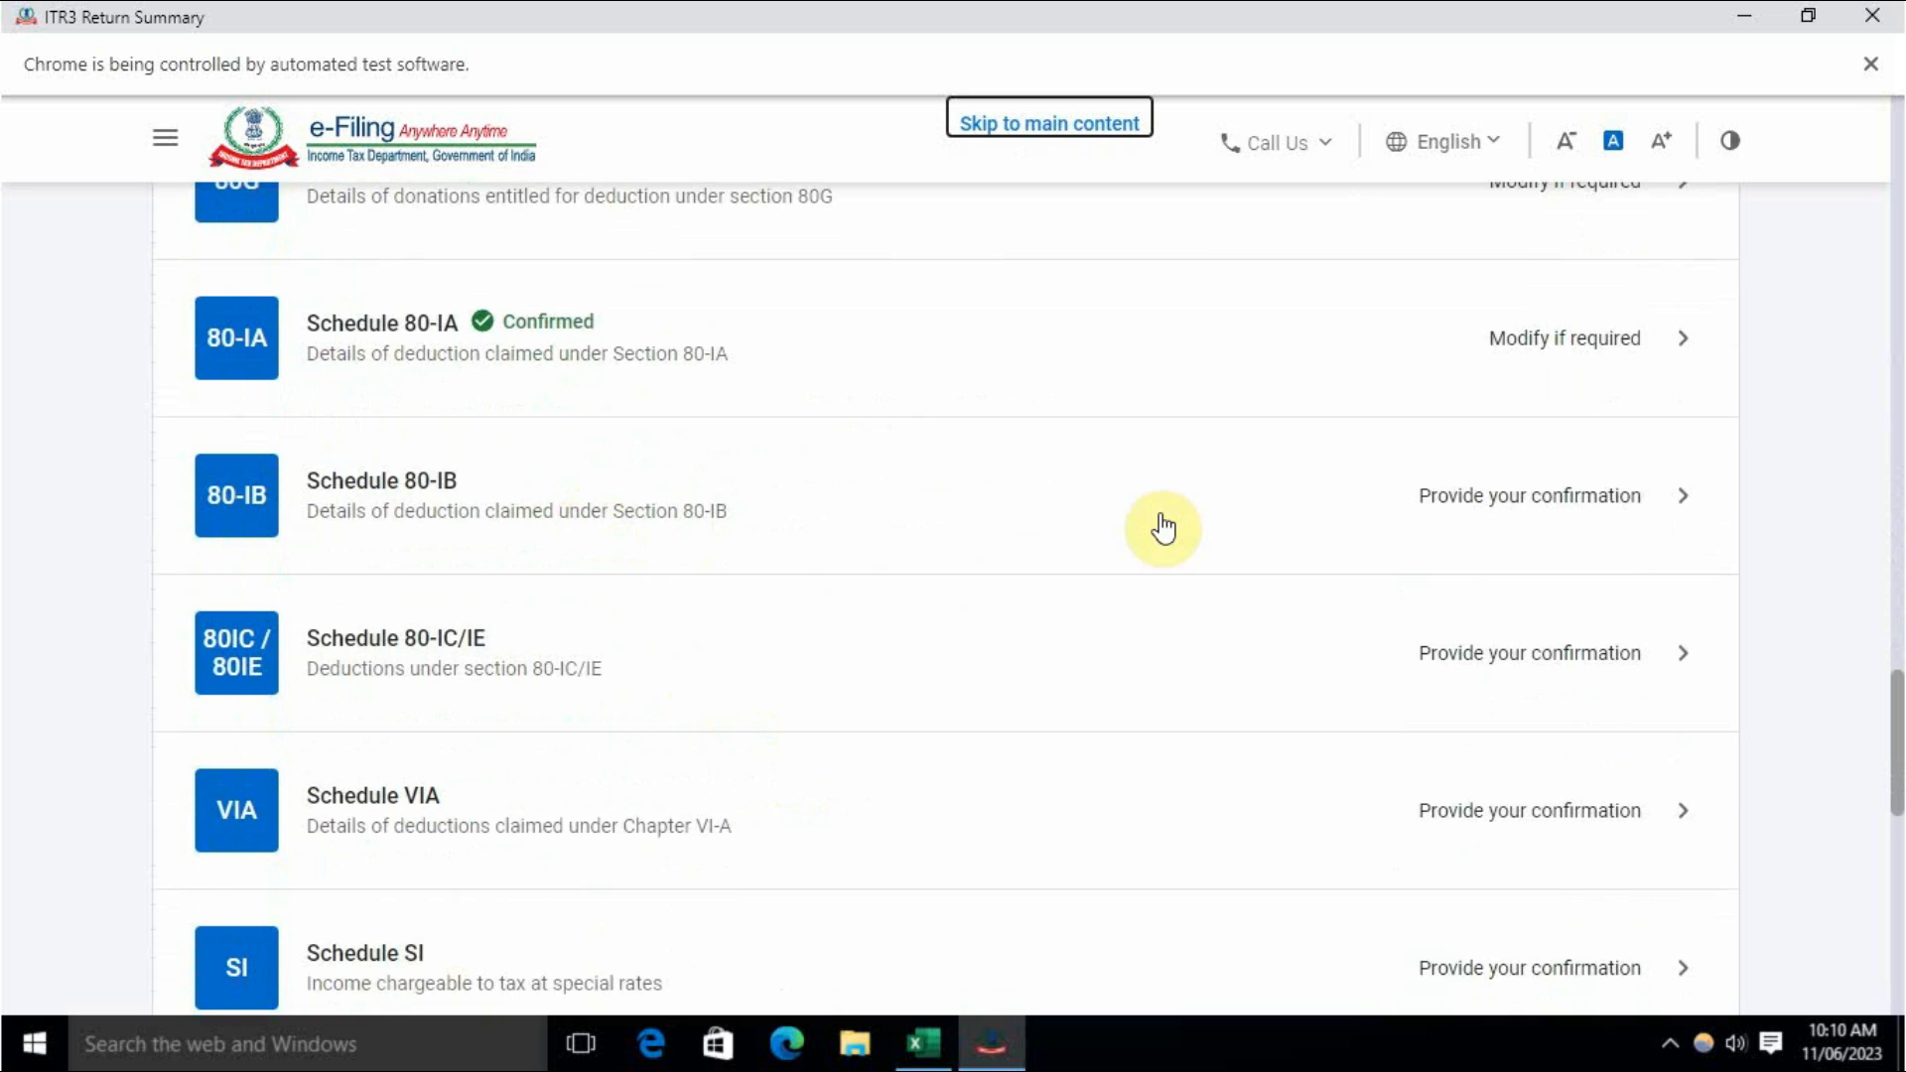
pyautogui.click(1537, 513)
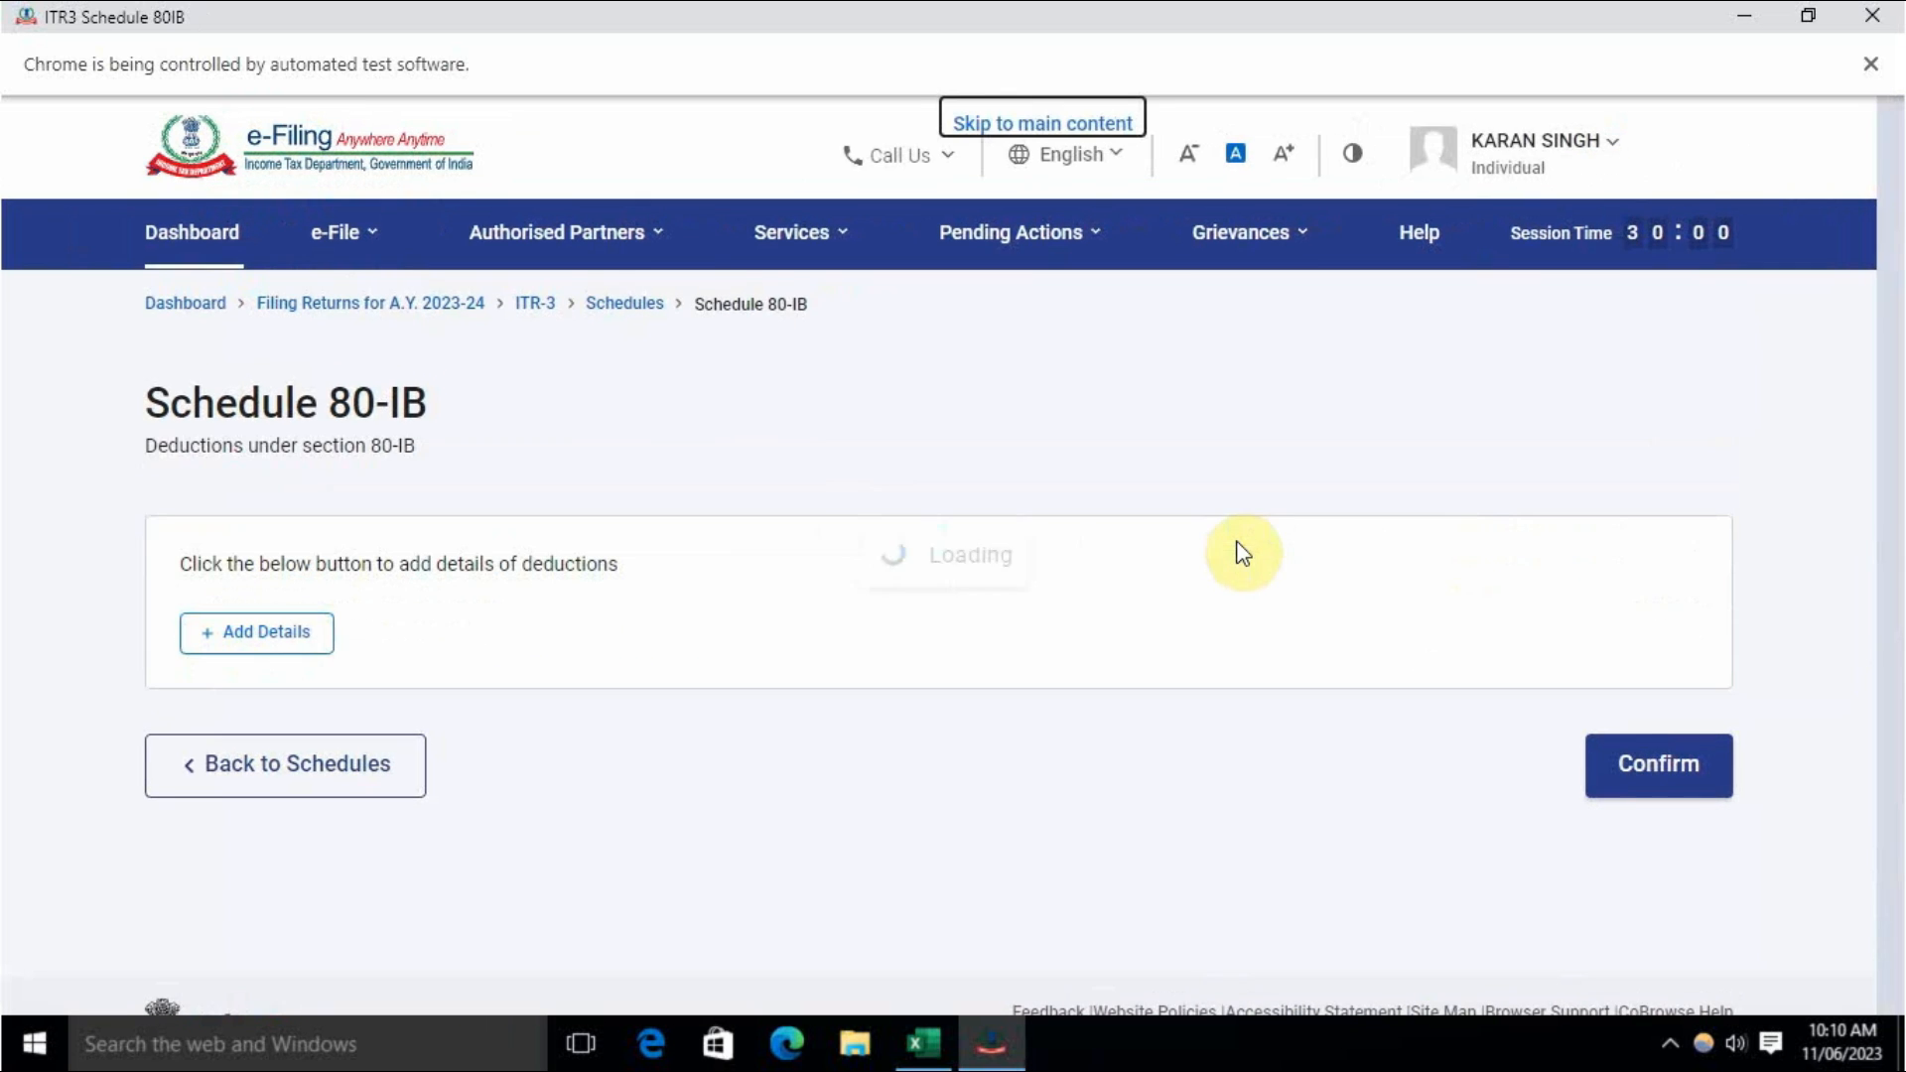
pyautogui.click(1667, 769)
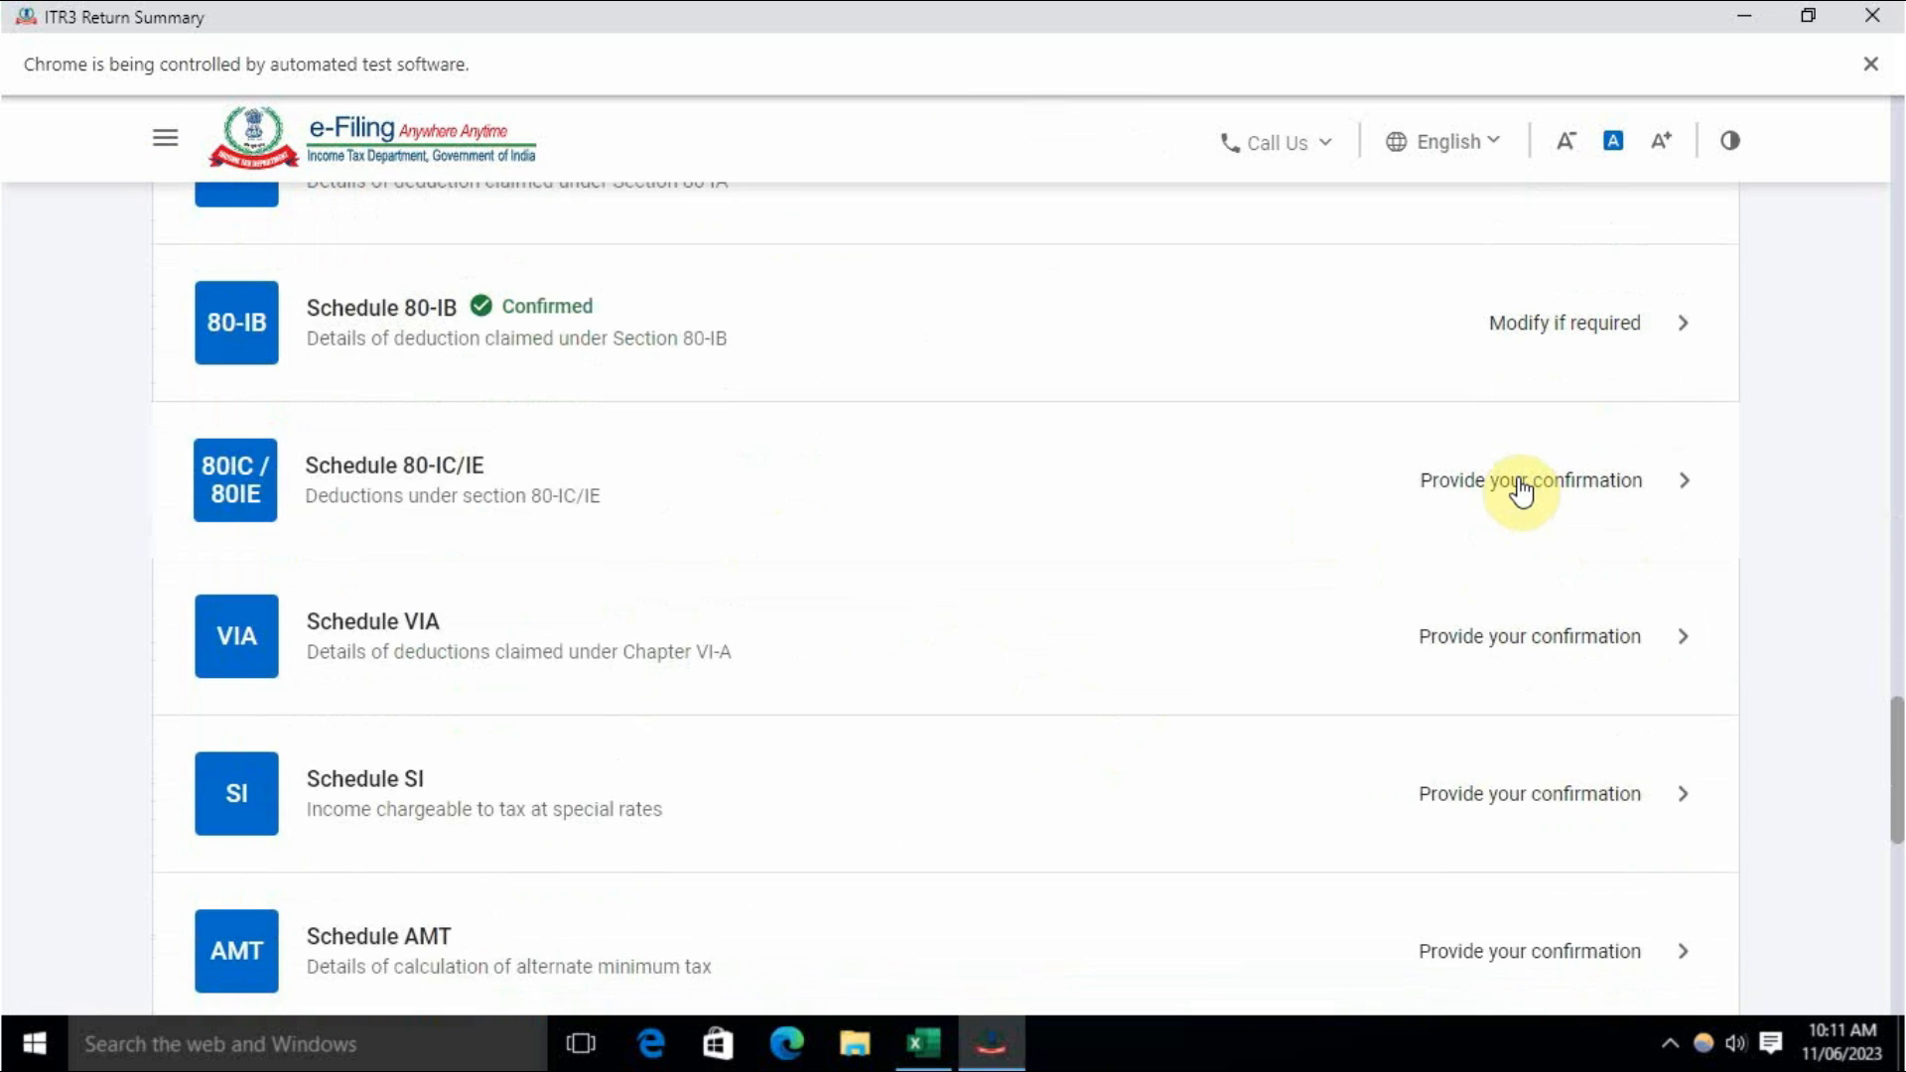
pyautogui.click(1518, 486)
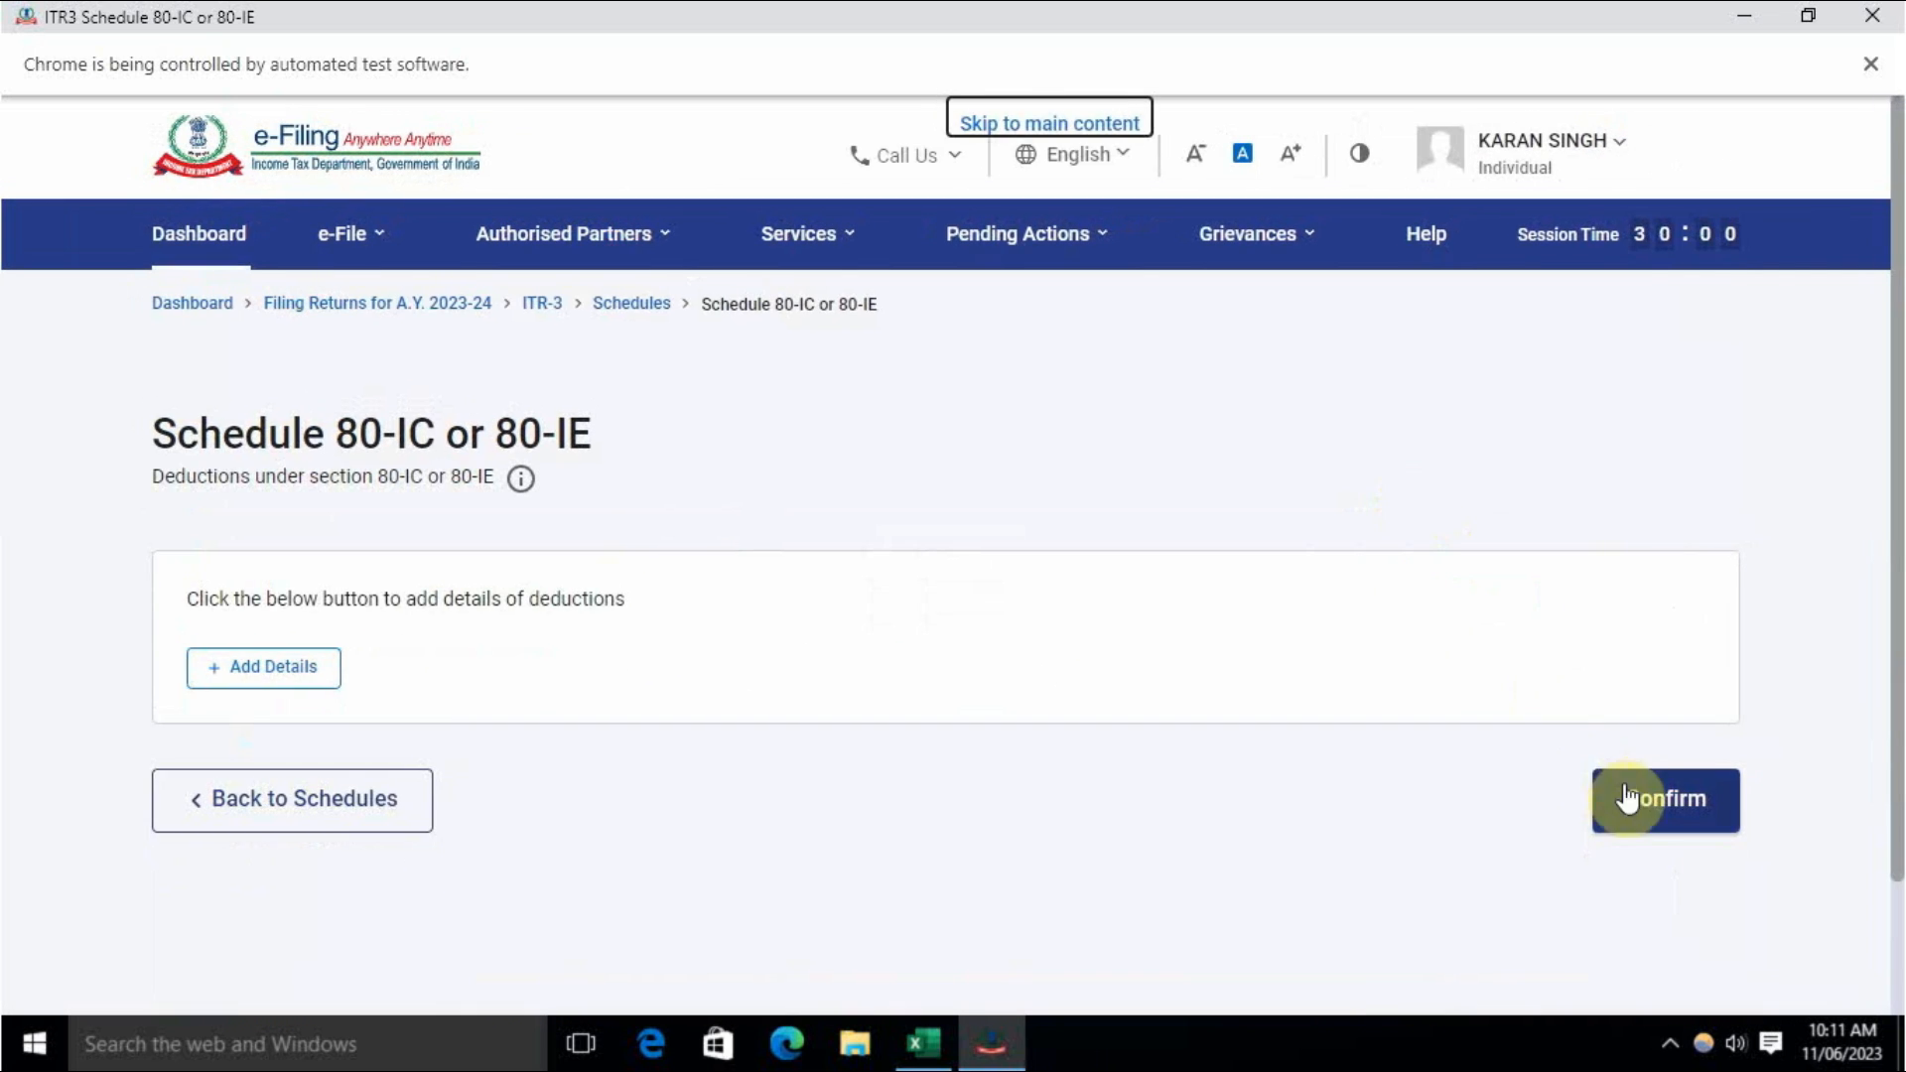
pyautogui.click(1625, 795)
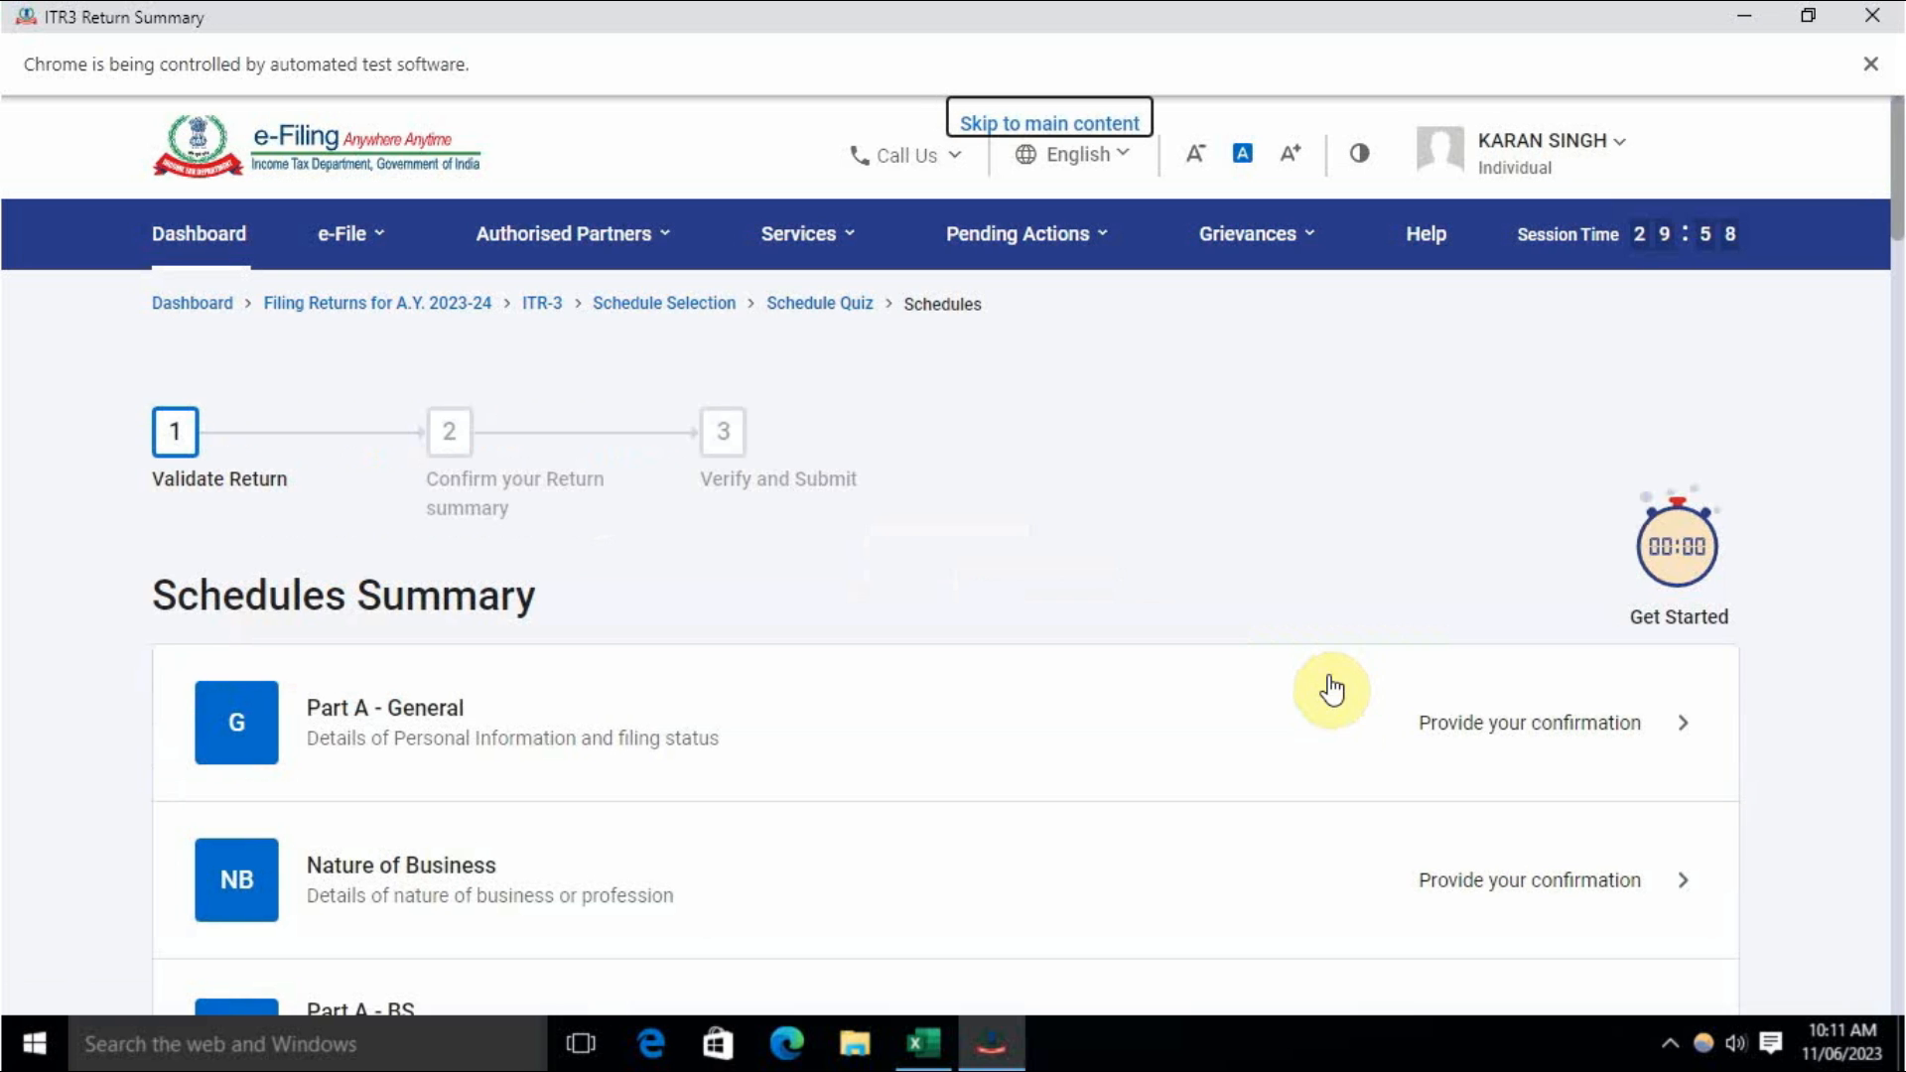
# Step: Open Schedule VIA for Chapter VI-A deductions and confirm it without adding any deductions
pyautogui.scroll(-14, 1328, 677)
pyautogui.scroll(-20, 1330, 686)
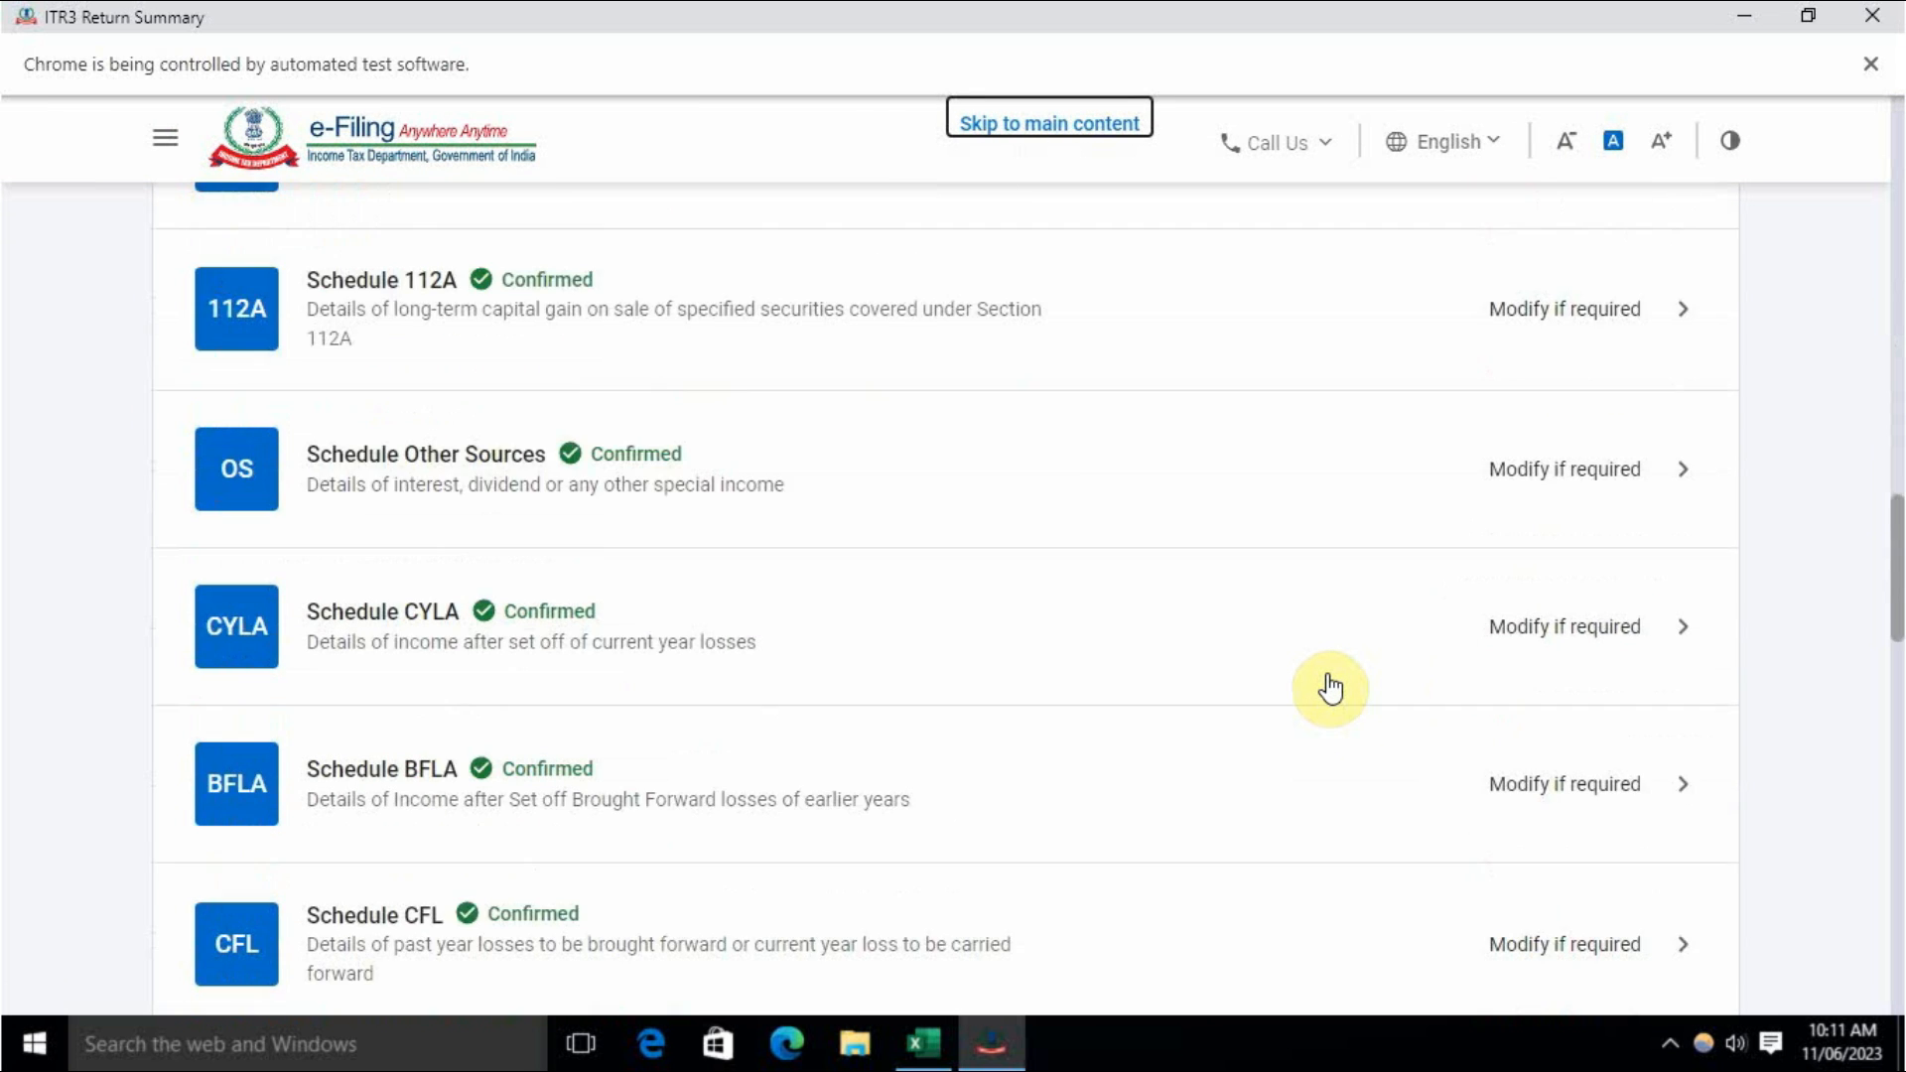
pyautogui.scroll(1, 1330, 686)
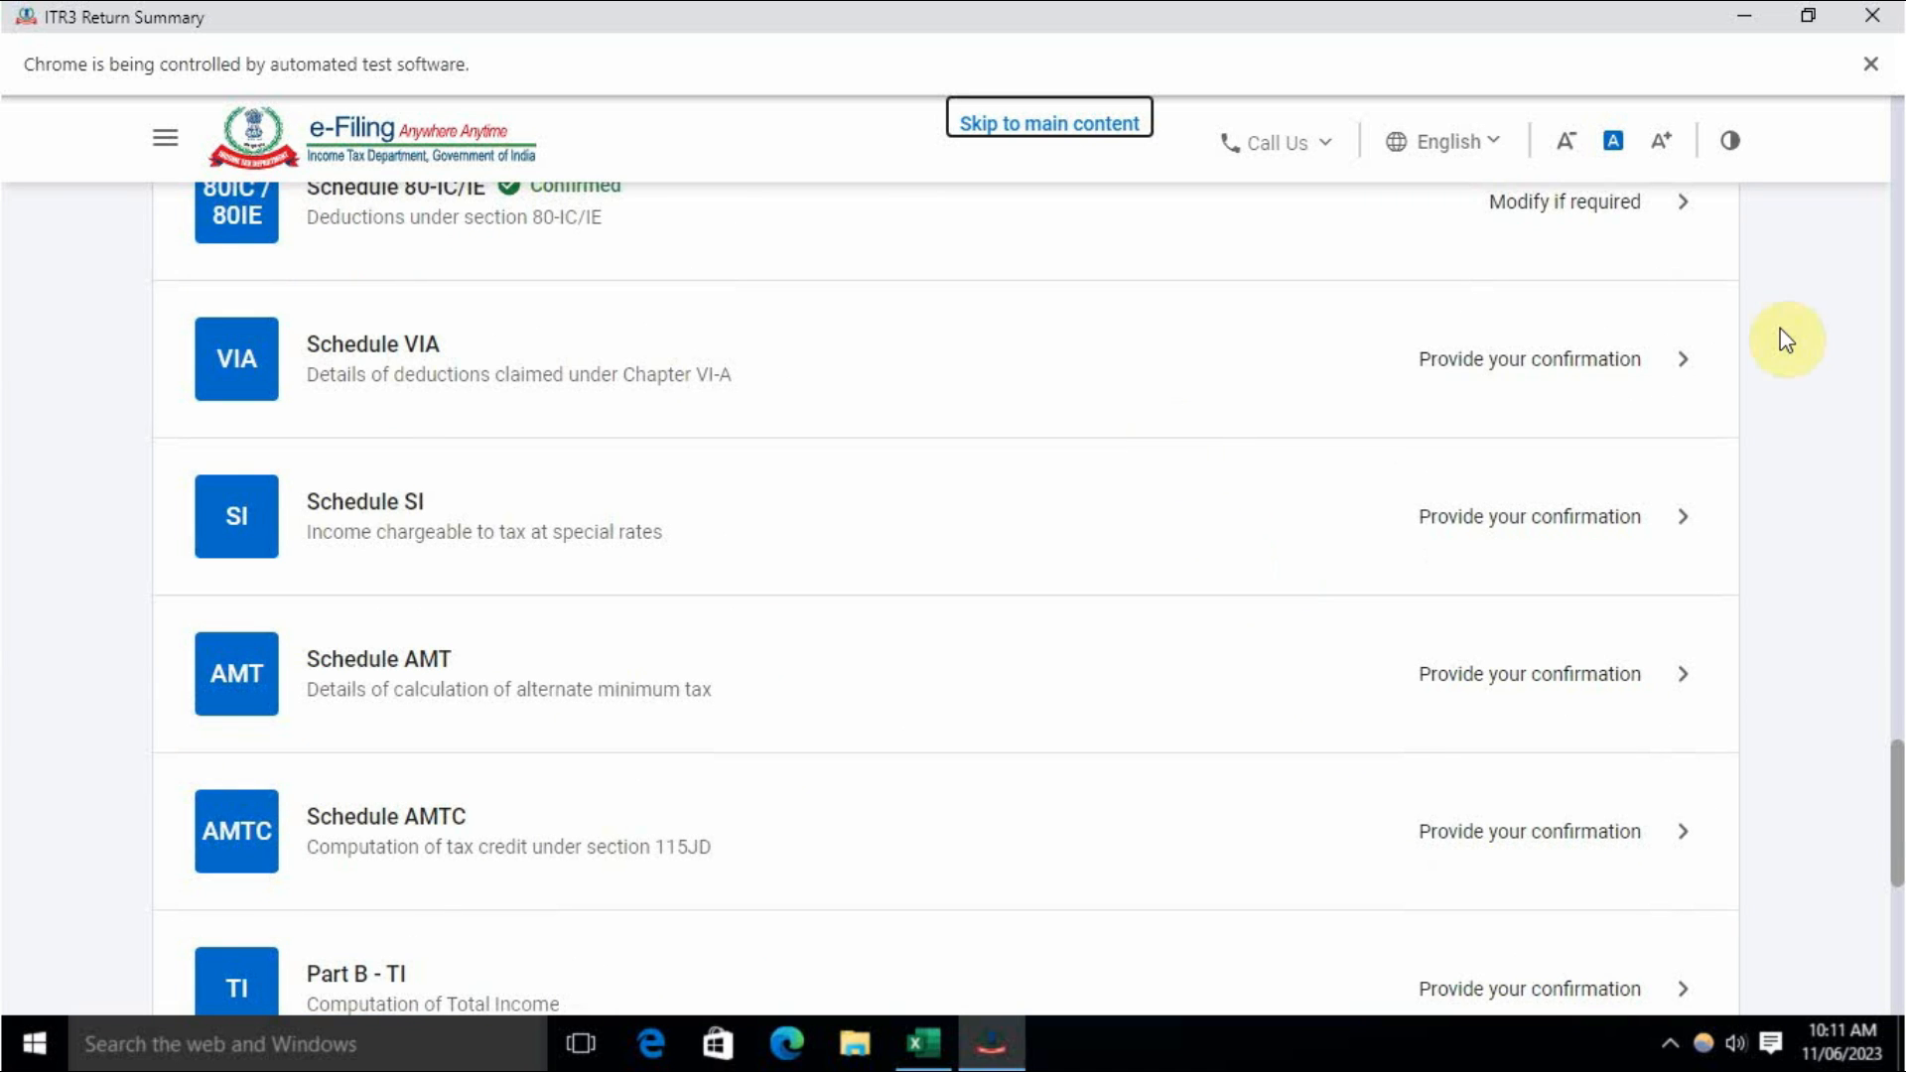
pyautogui.click(1548, 362)
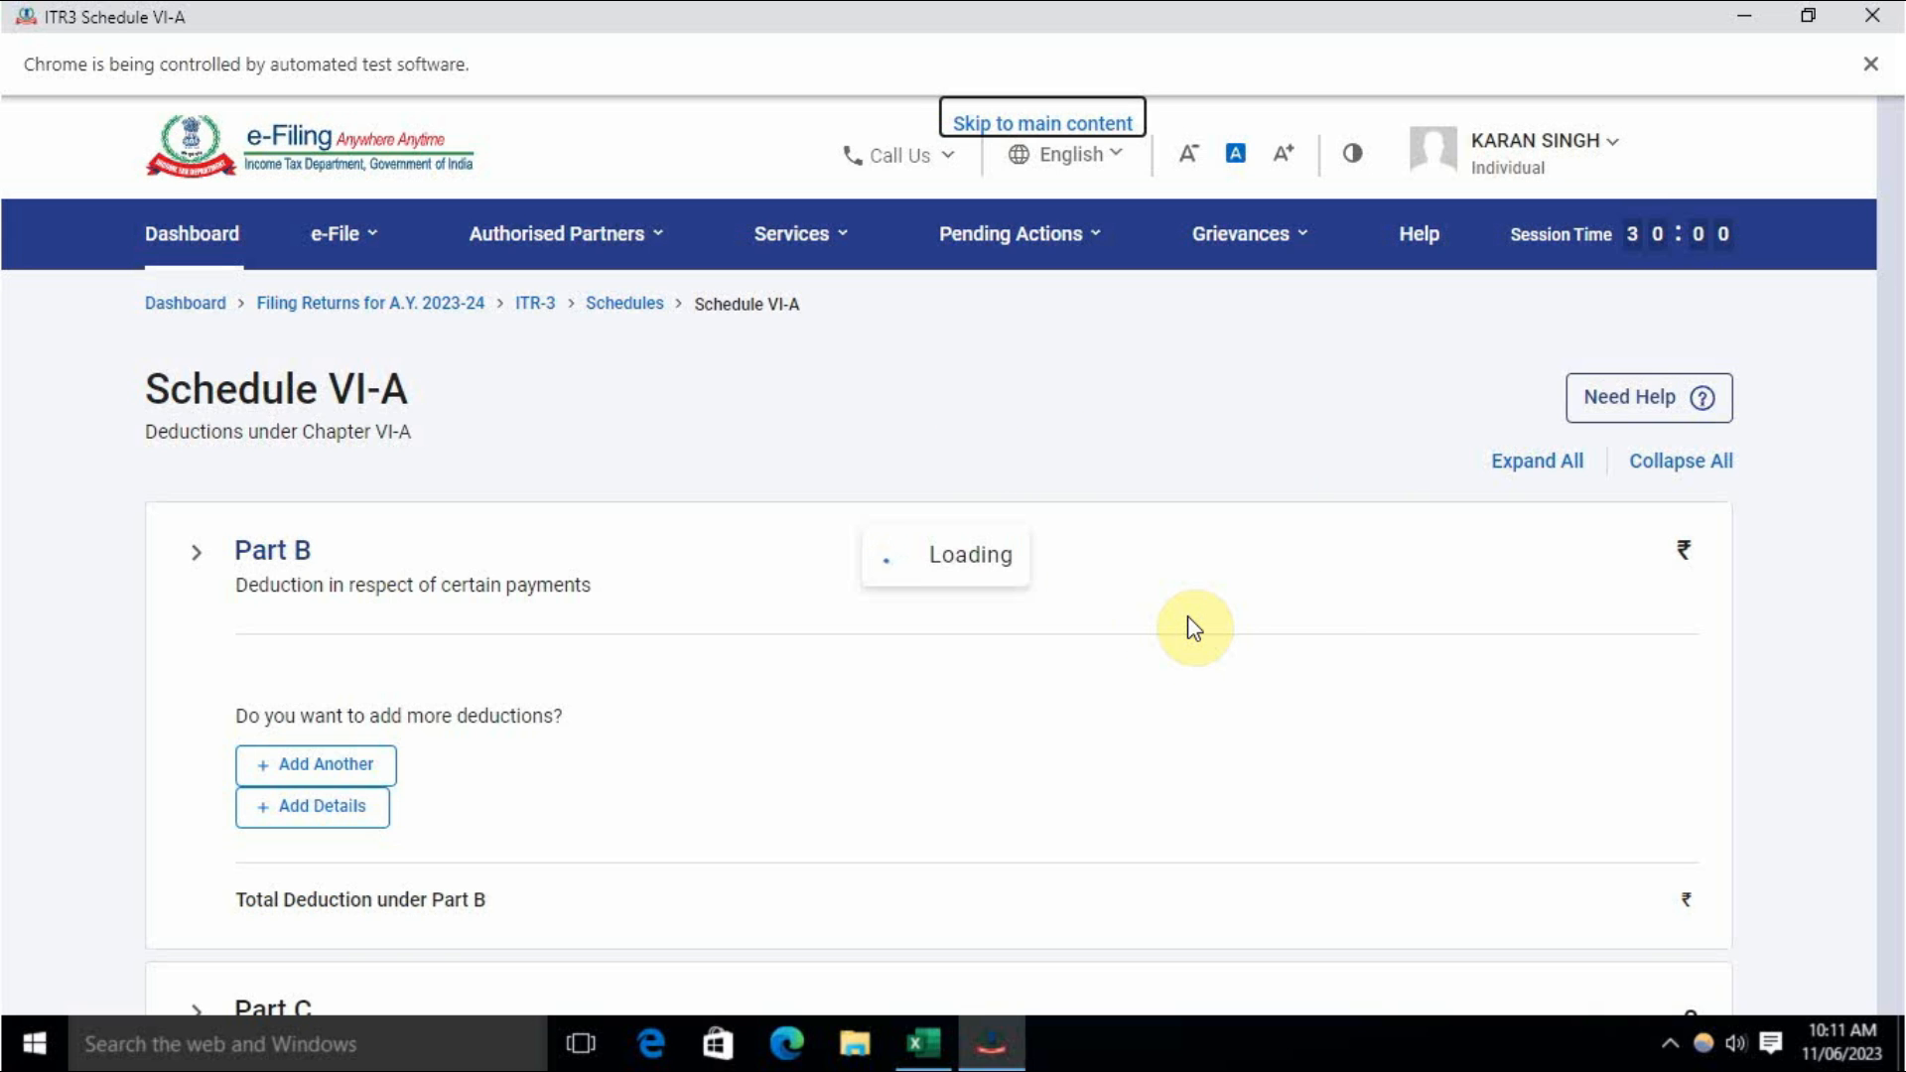
pyautogui.scroll(-6, 1194, 626)
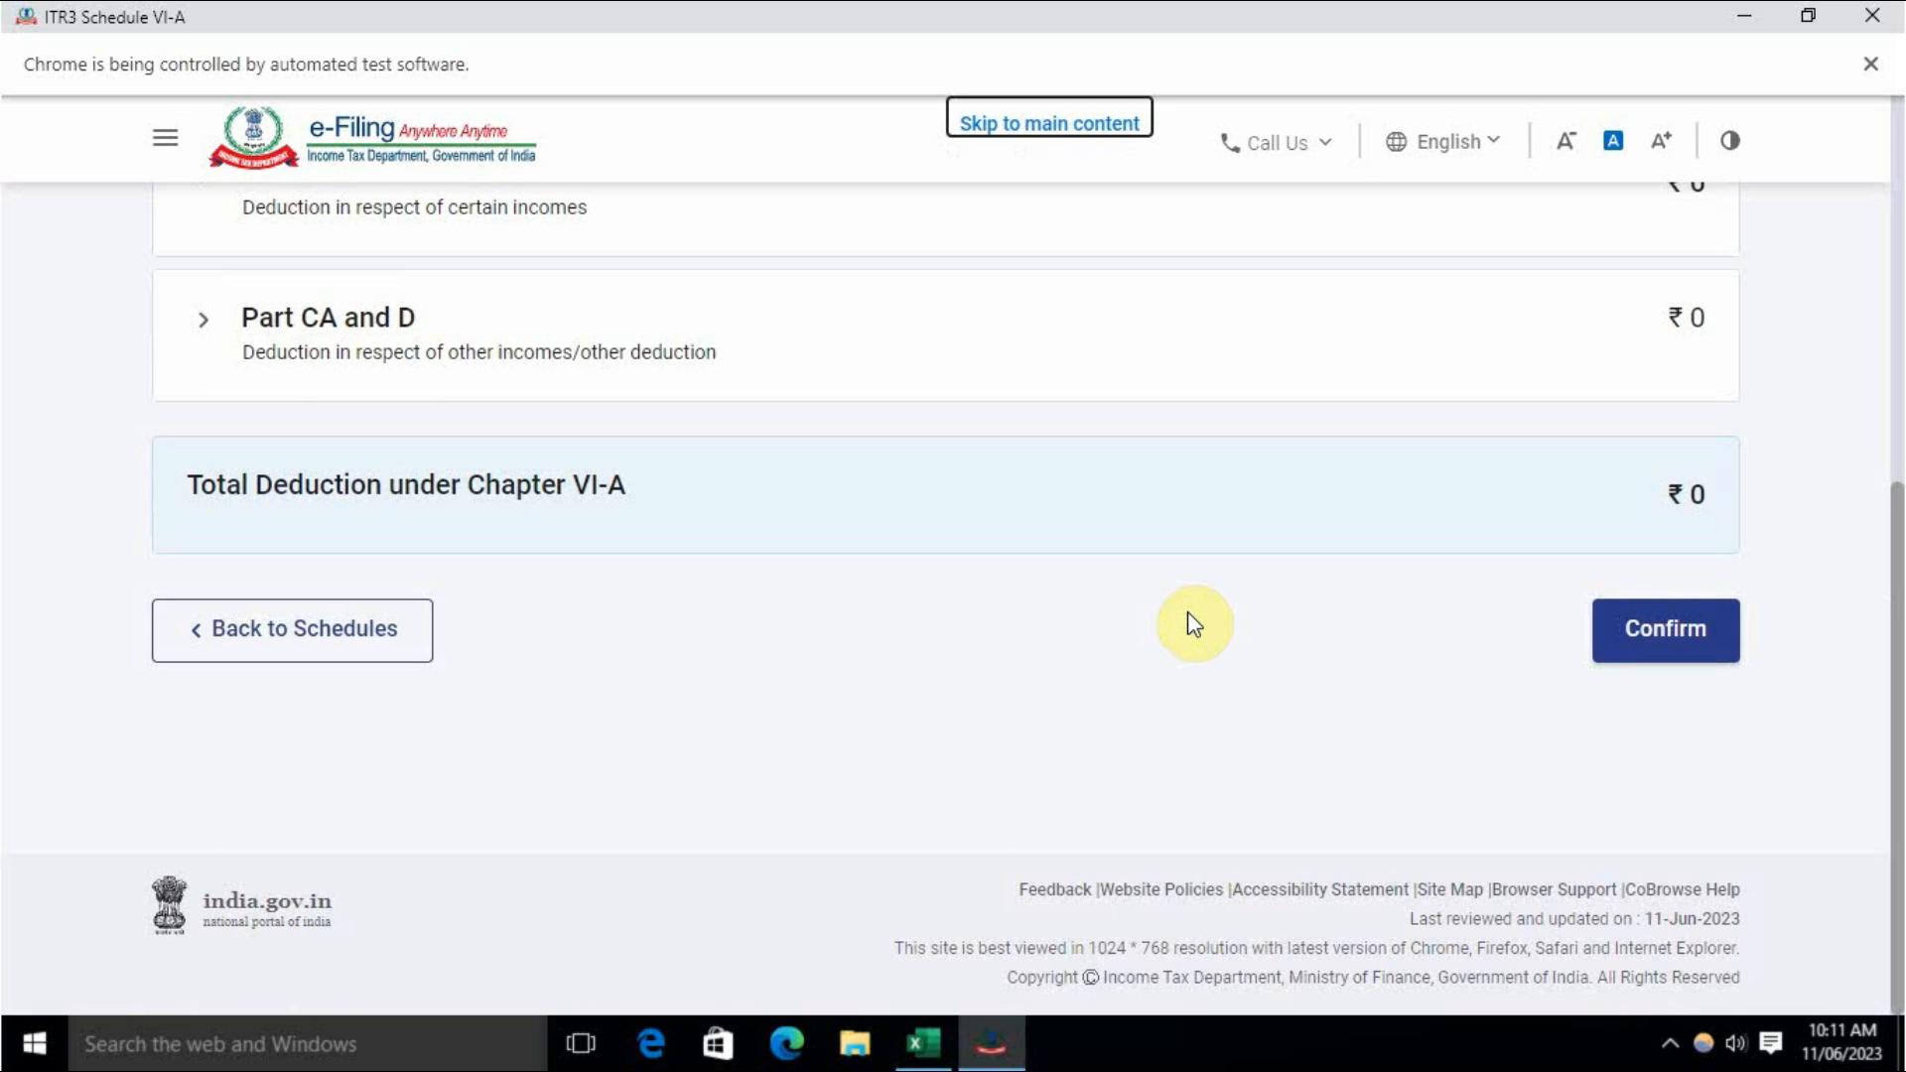
pyautogui.click(1660, 629)
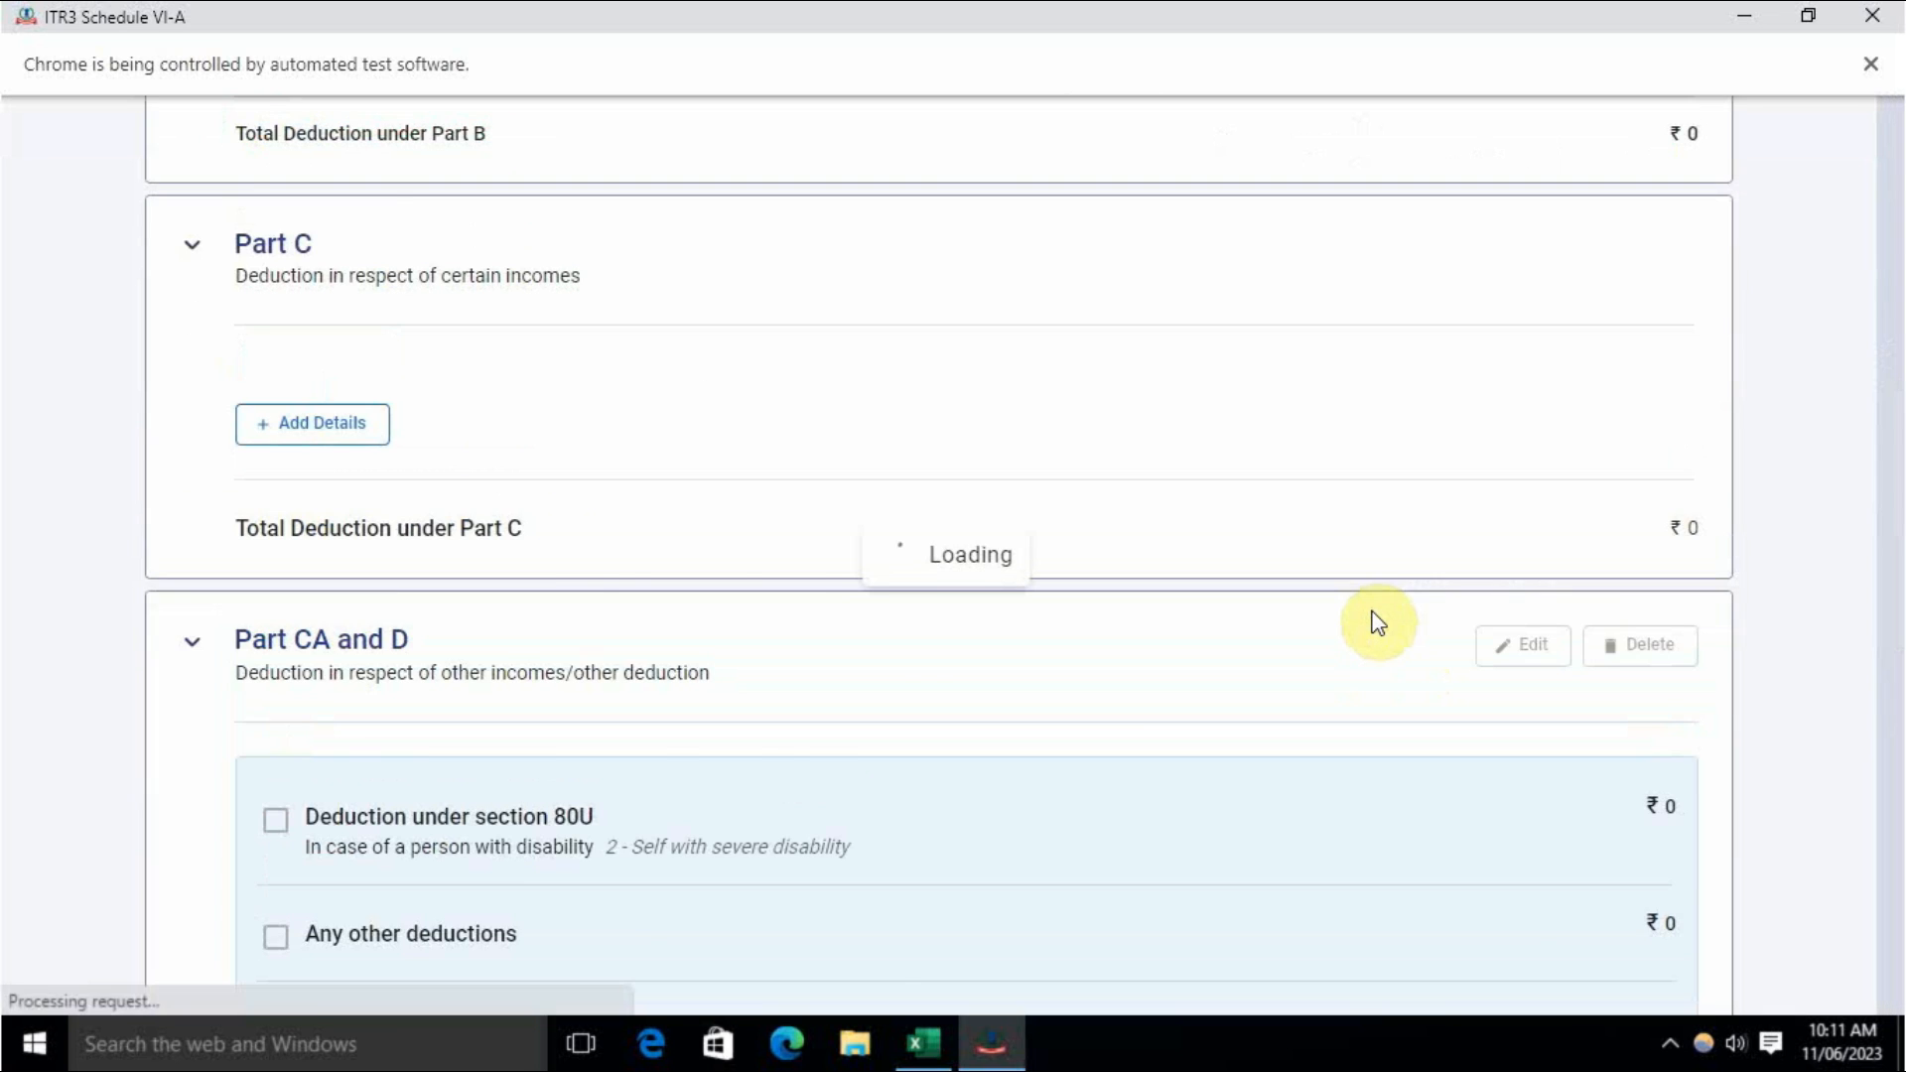
# Step: Review the special-rate incomes in Schedule SI down to the 115BBH virtual digital asset row, and confirm the schedule
pyautogui.scroll(-10, 1379, 621)
pyautogui.scroll(-20, 1386, 617)
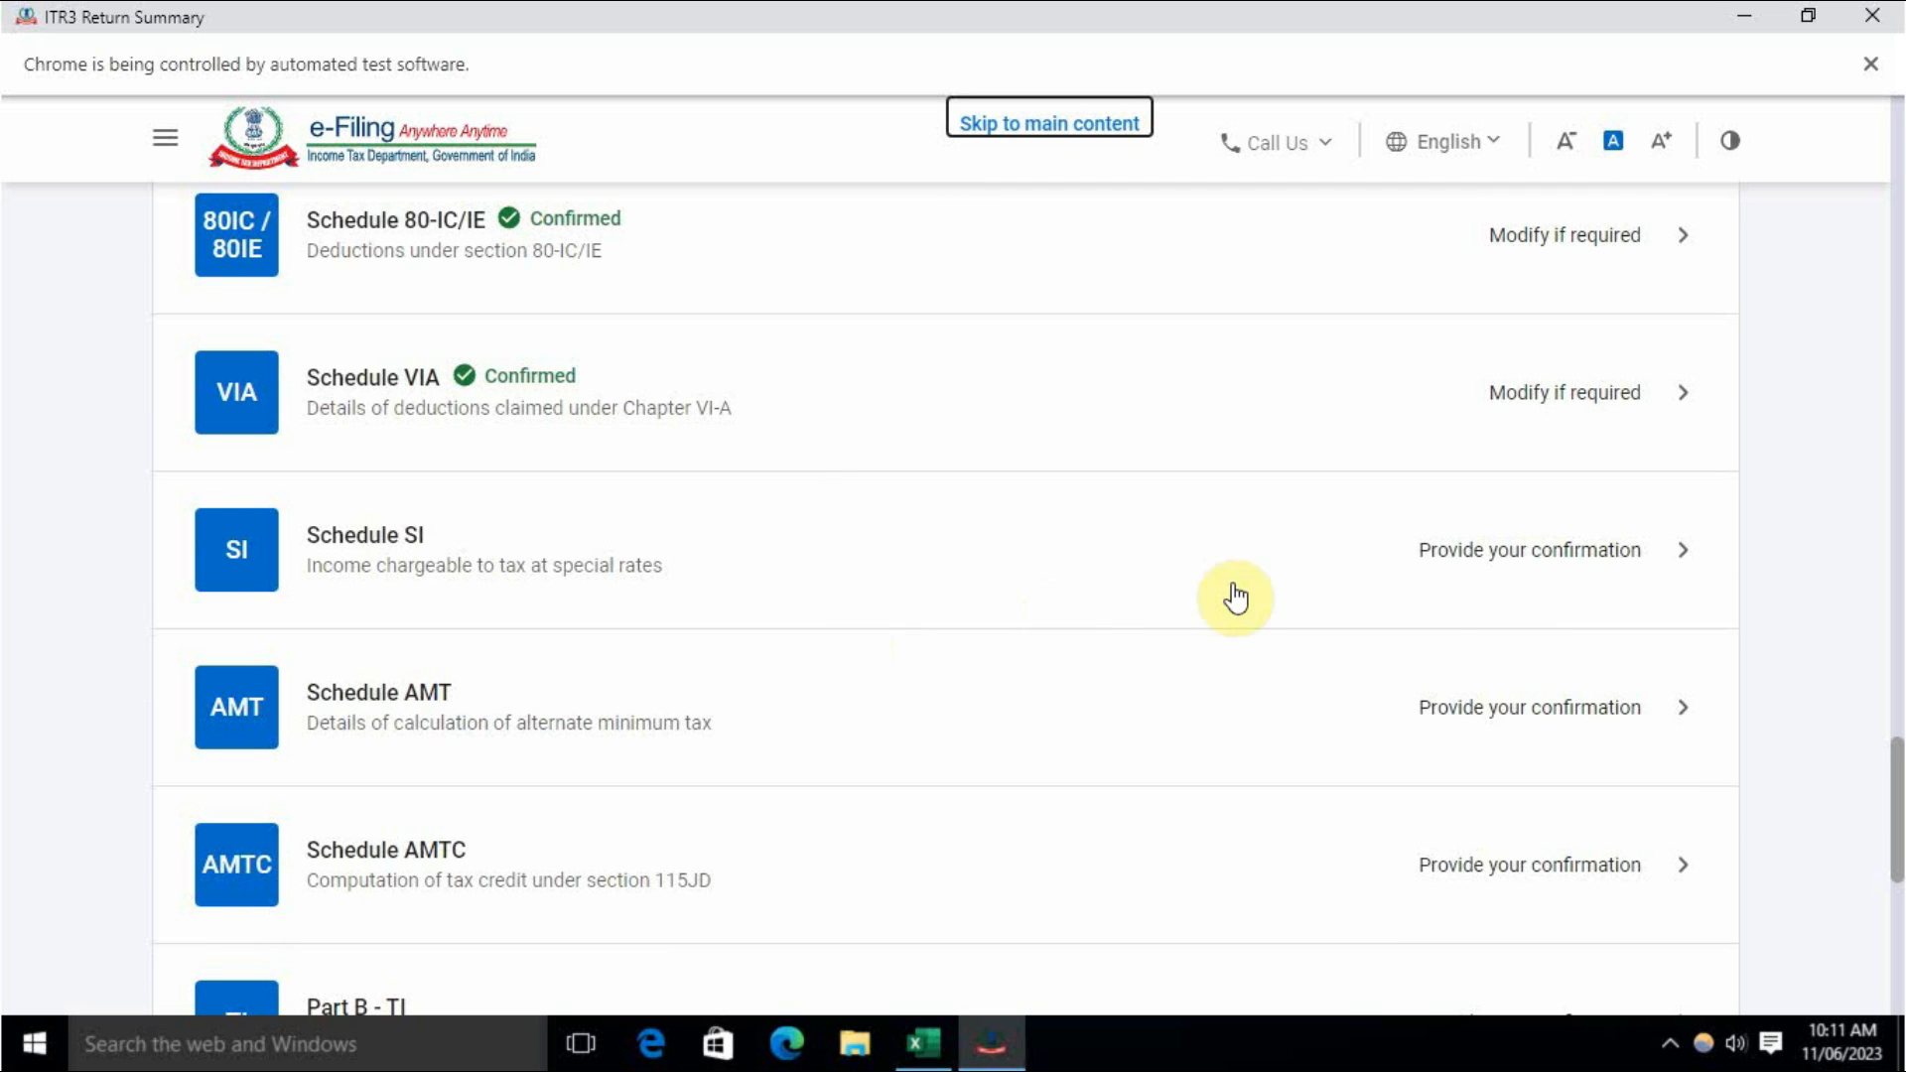
pyautogui.click(1489, 554)
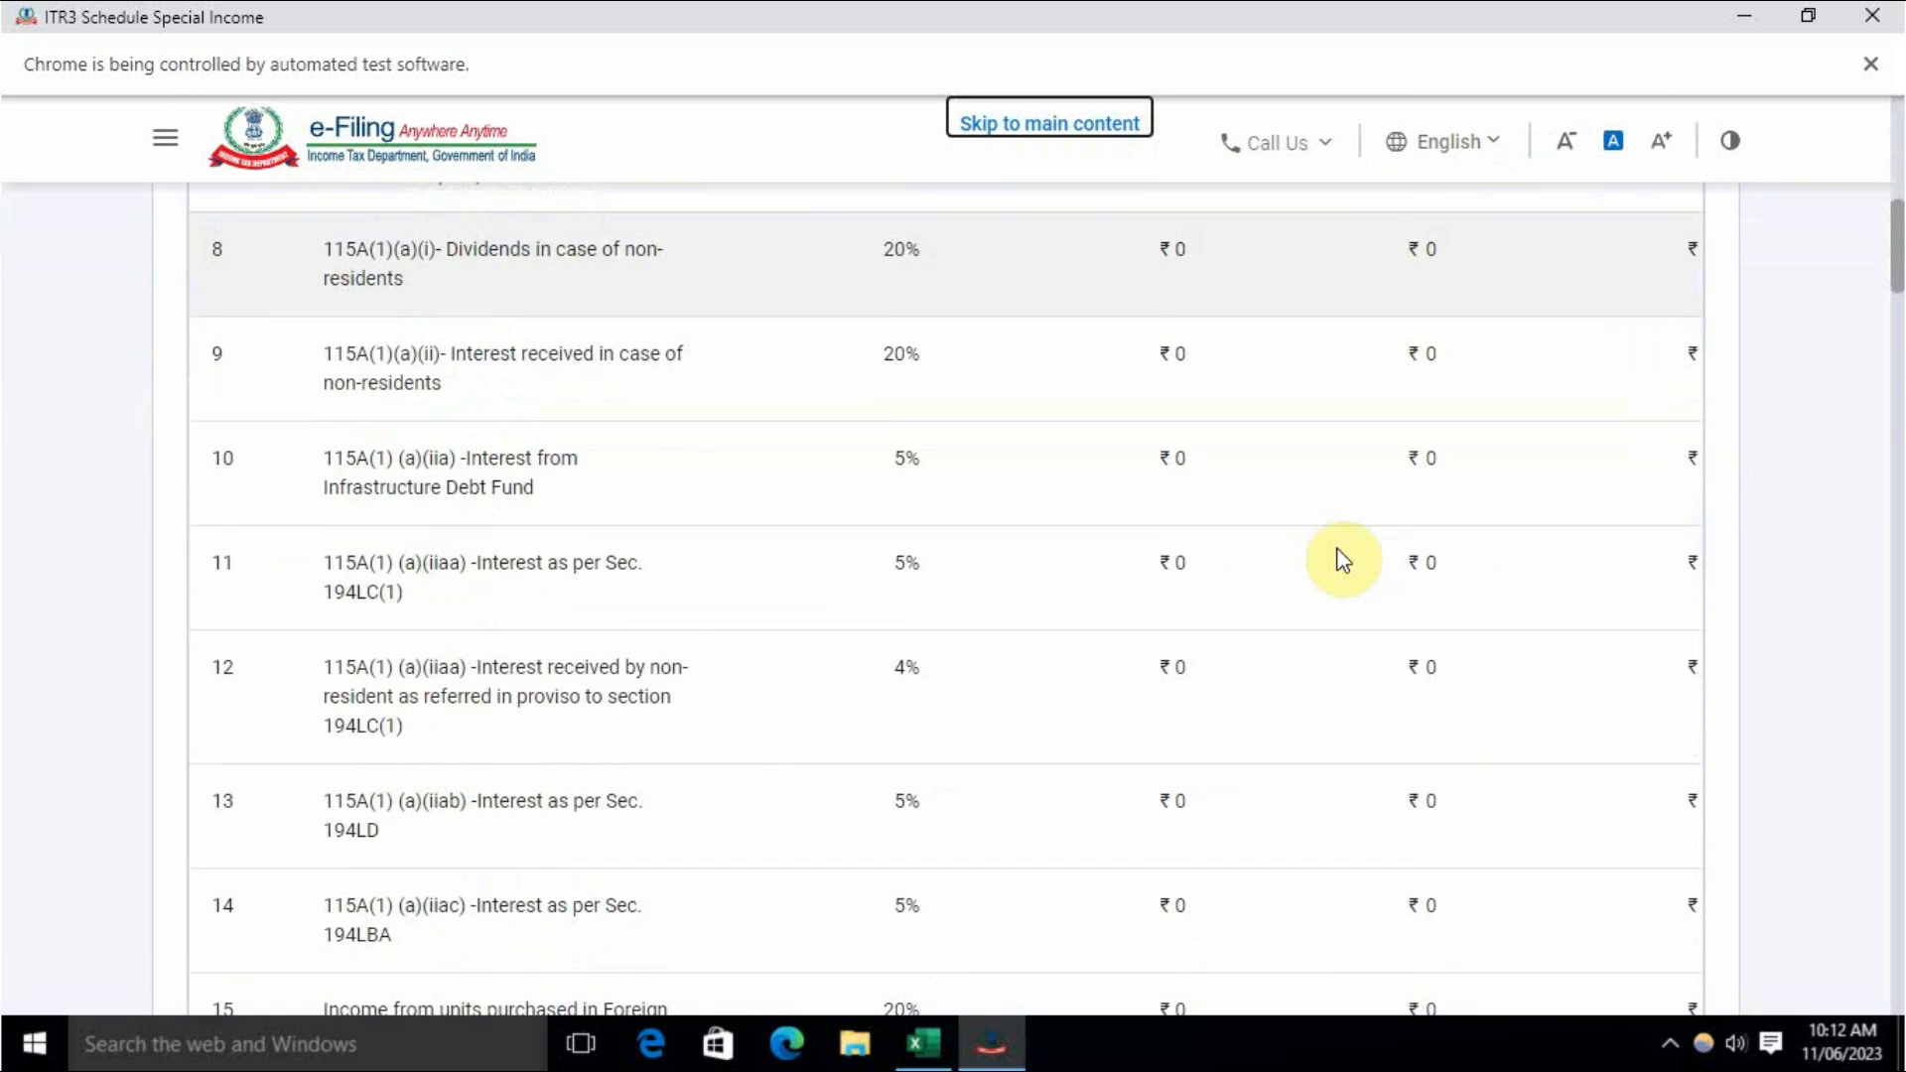
pyautogui.scroll(-20, 1338, 548)
pyautogui.scroll(-20, 1338, 547)
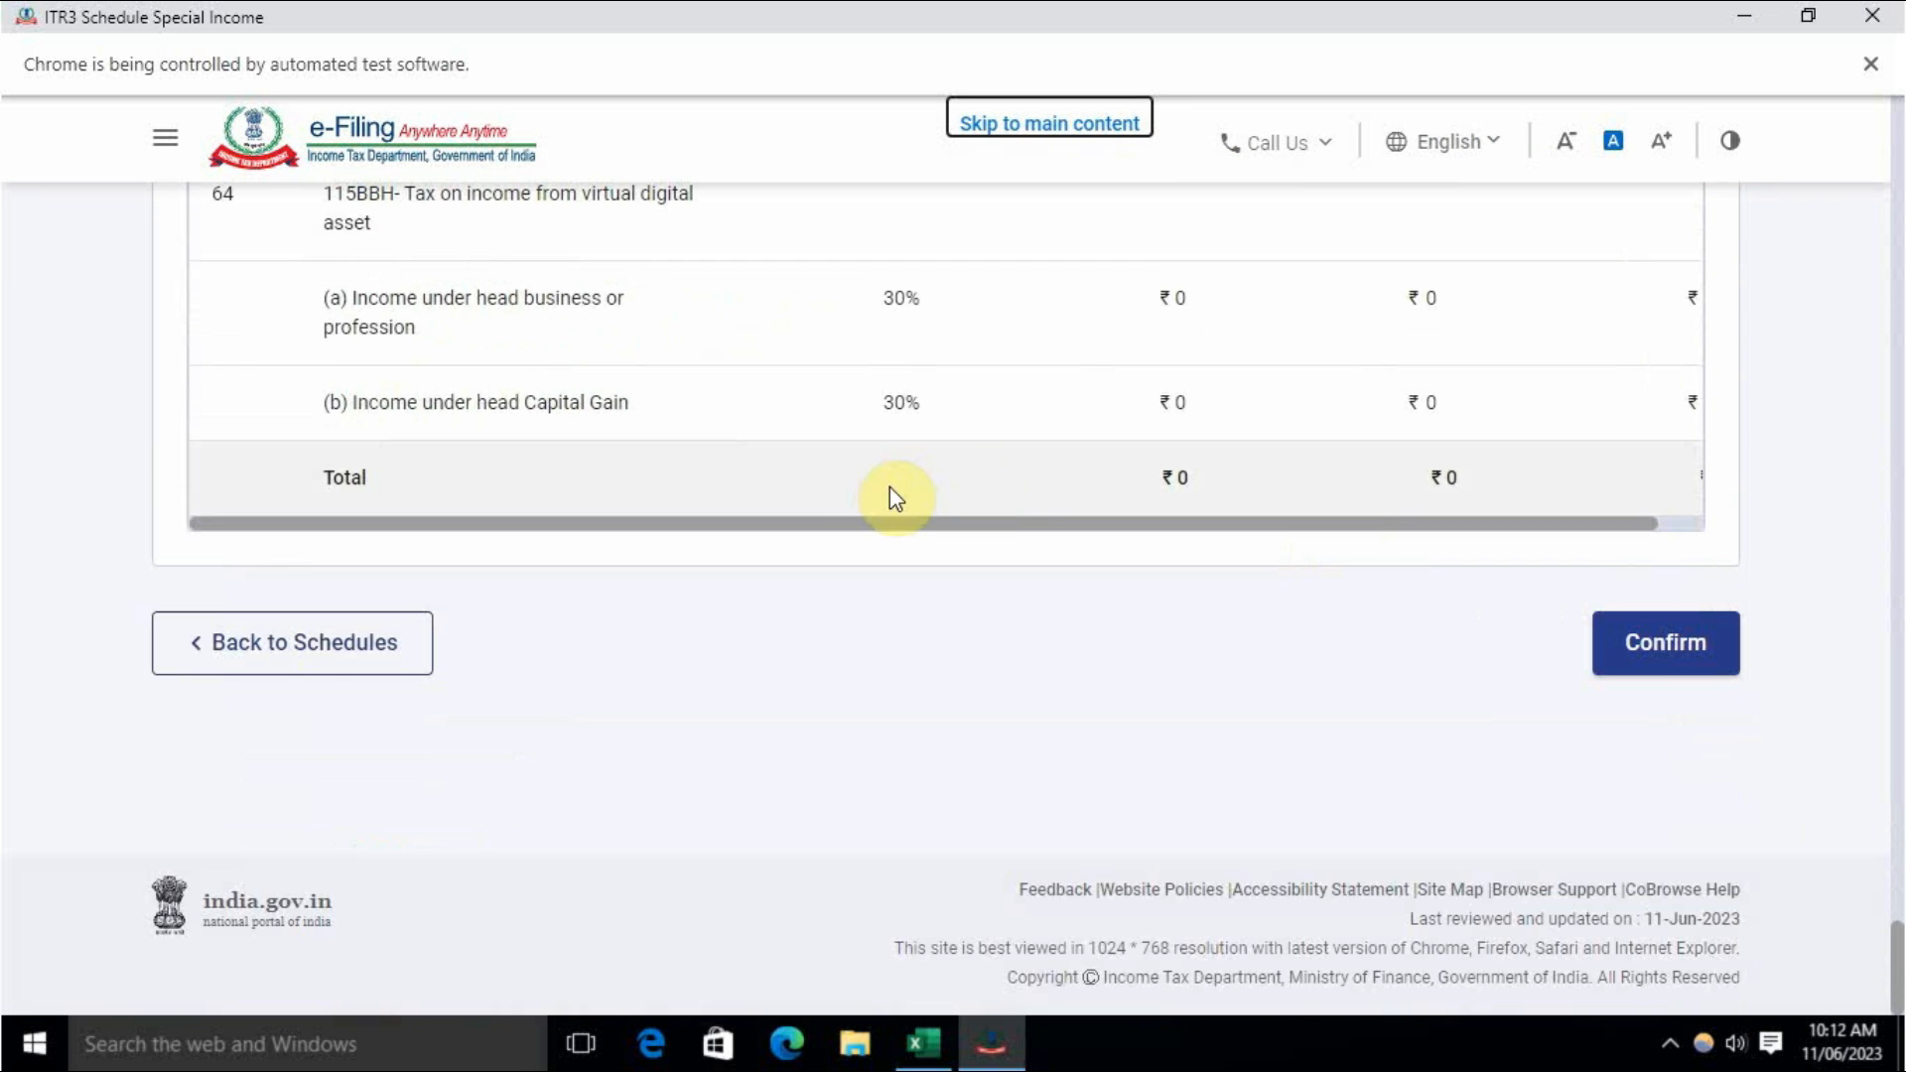
pyautogui.scroll(3, 789, 532)
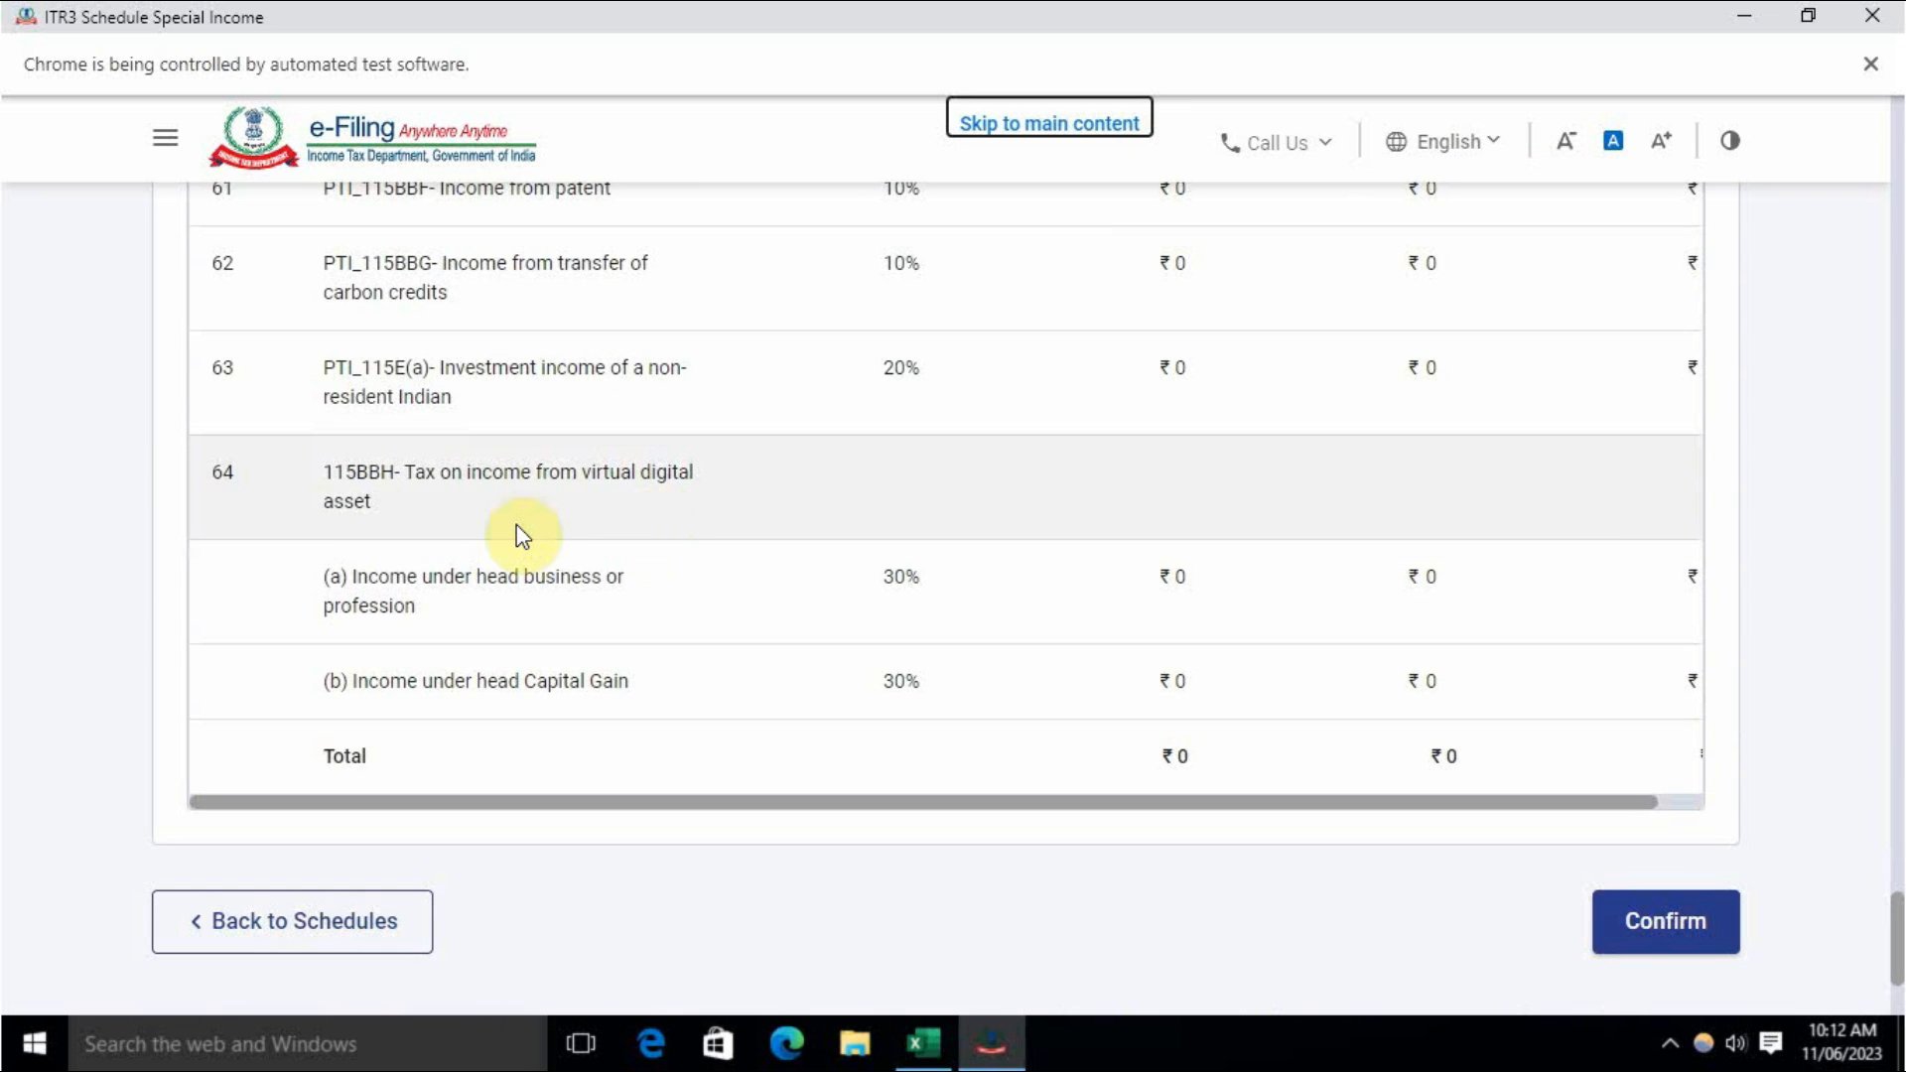
pyautogui.moveTo(326, 475); pyautogui.dragTo(725, 498)
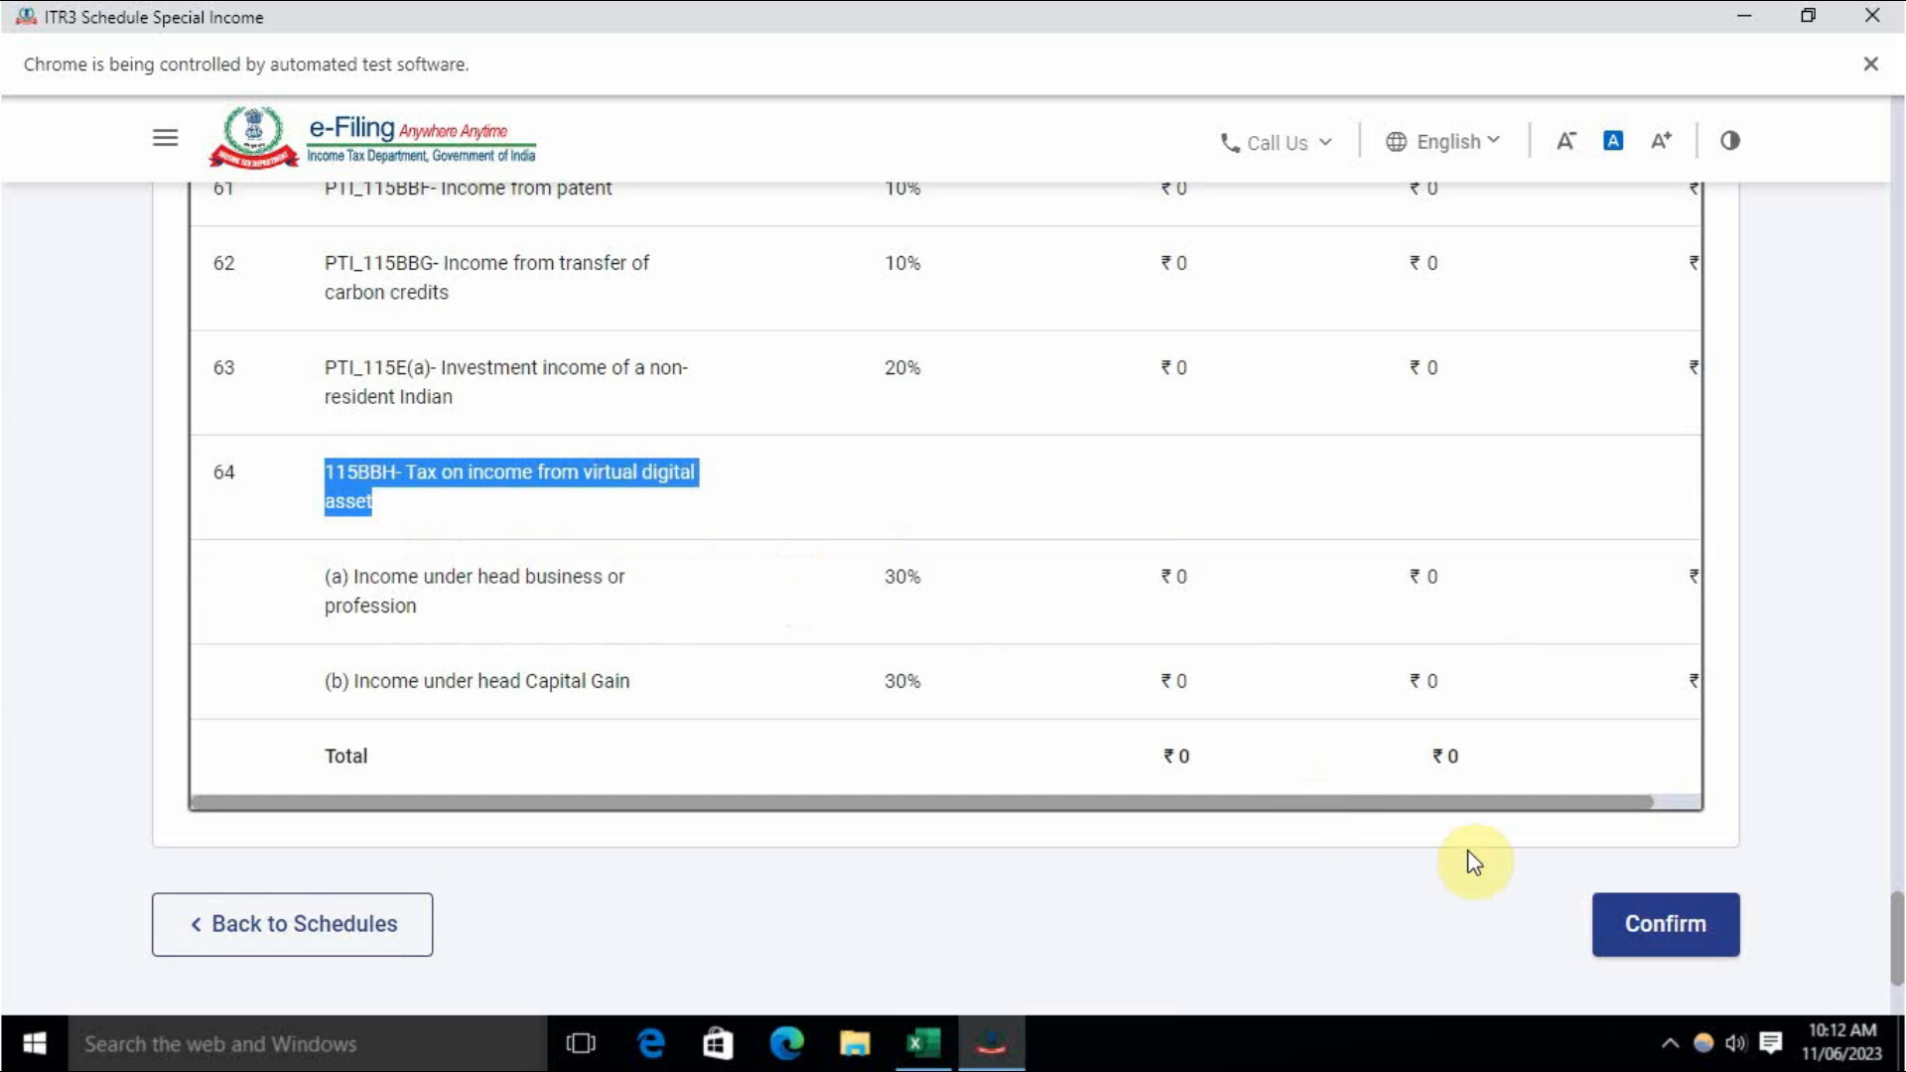
pyautogui.click(1659, 921)
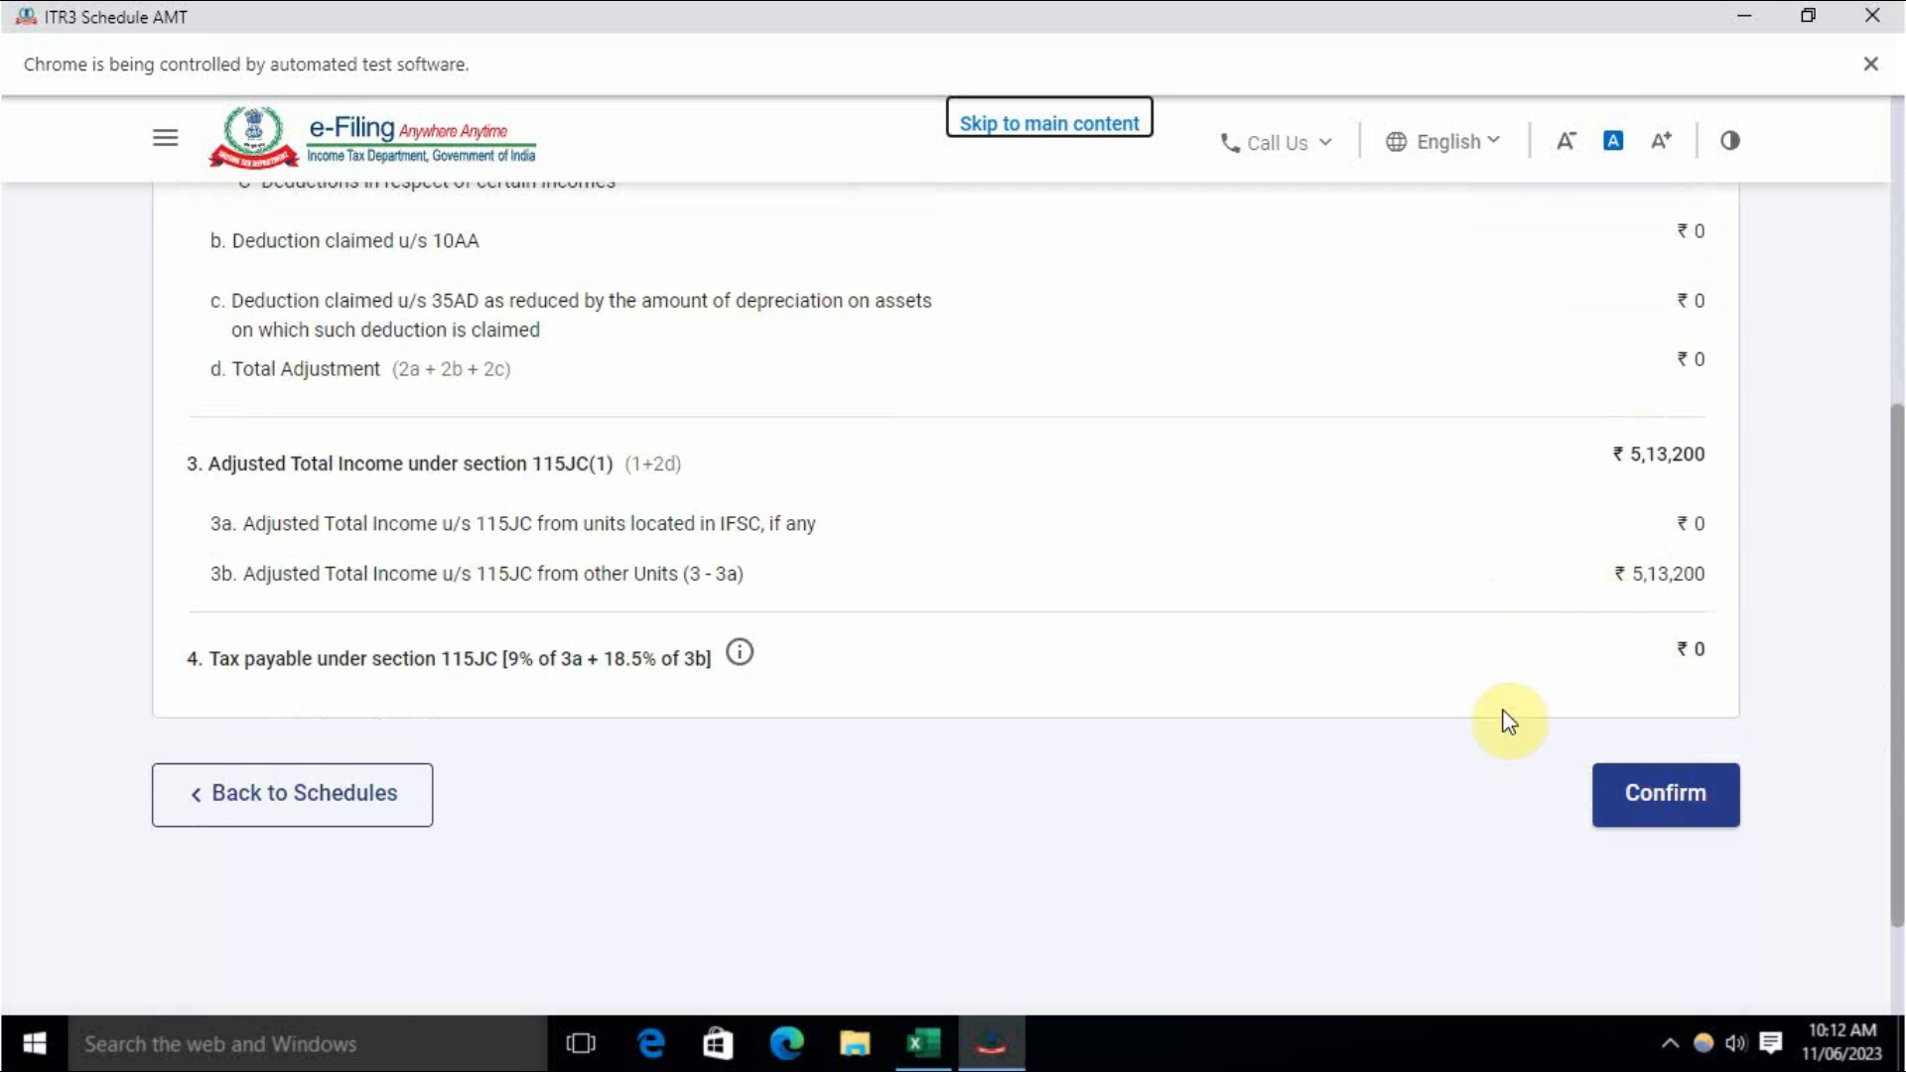
# Step: Confirm the alternate minimum tax in Schedule AMT, and confirm Schedule AMTC without adding tax credit details
pyautogui.click(1663, 789)
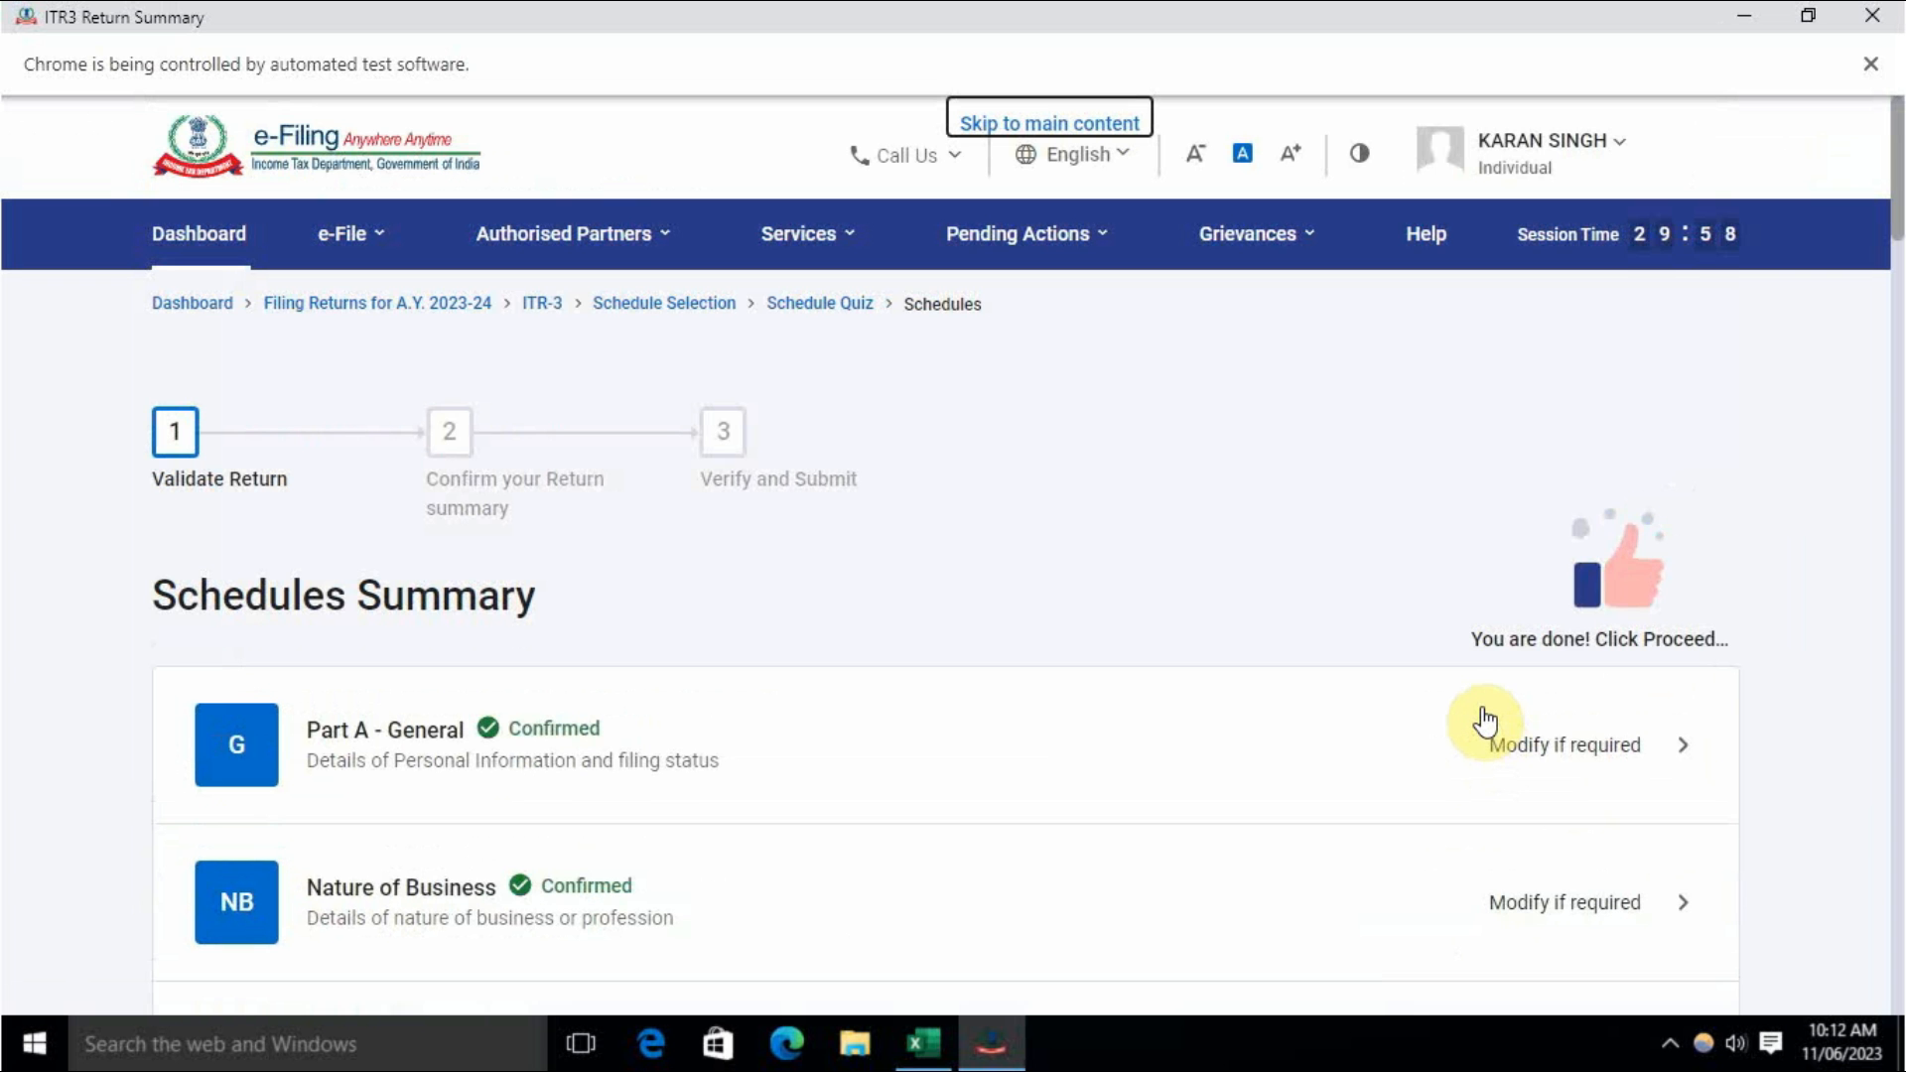
pyautogui.scroll(-20, 867, 594)
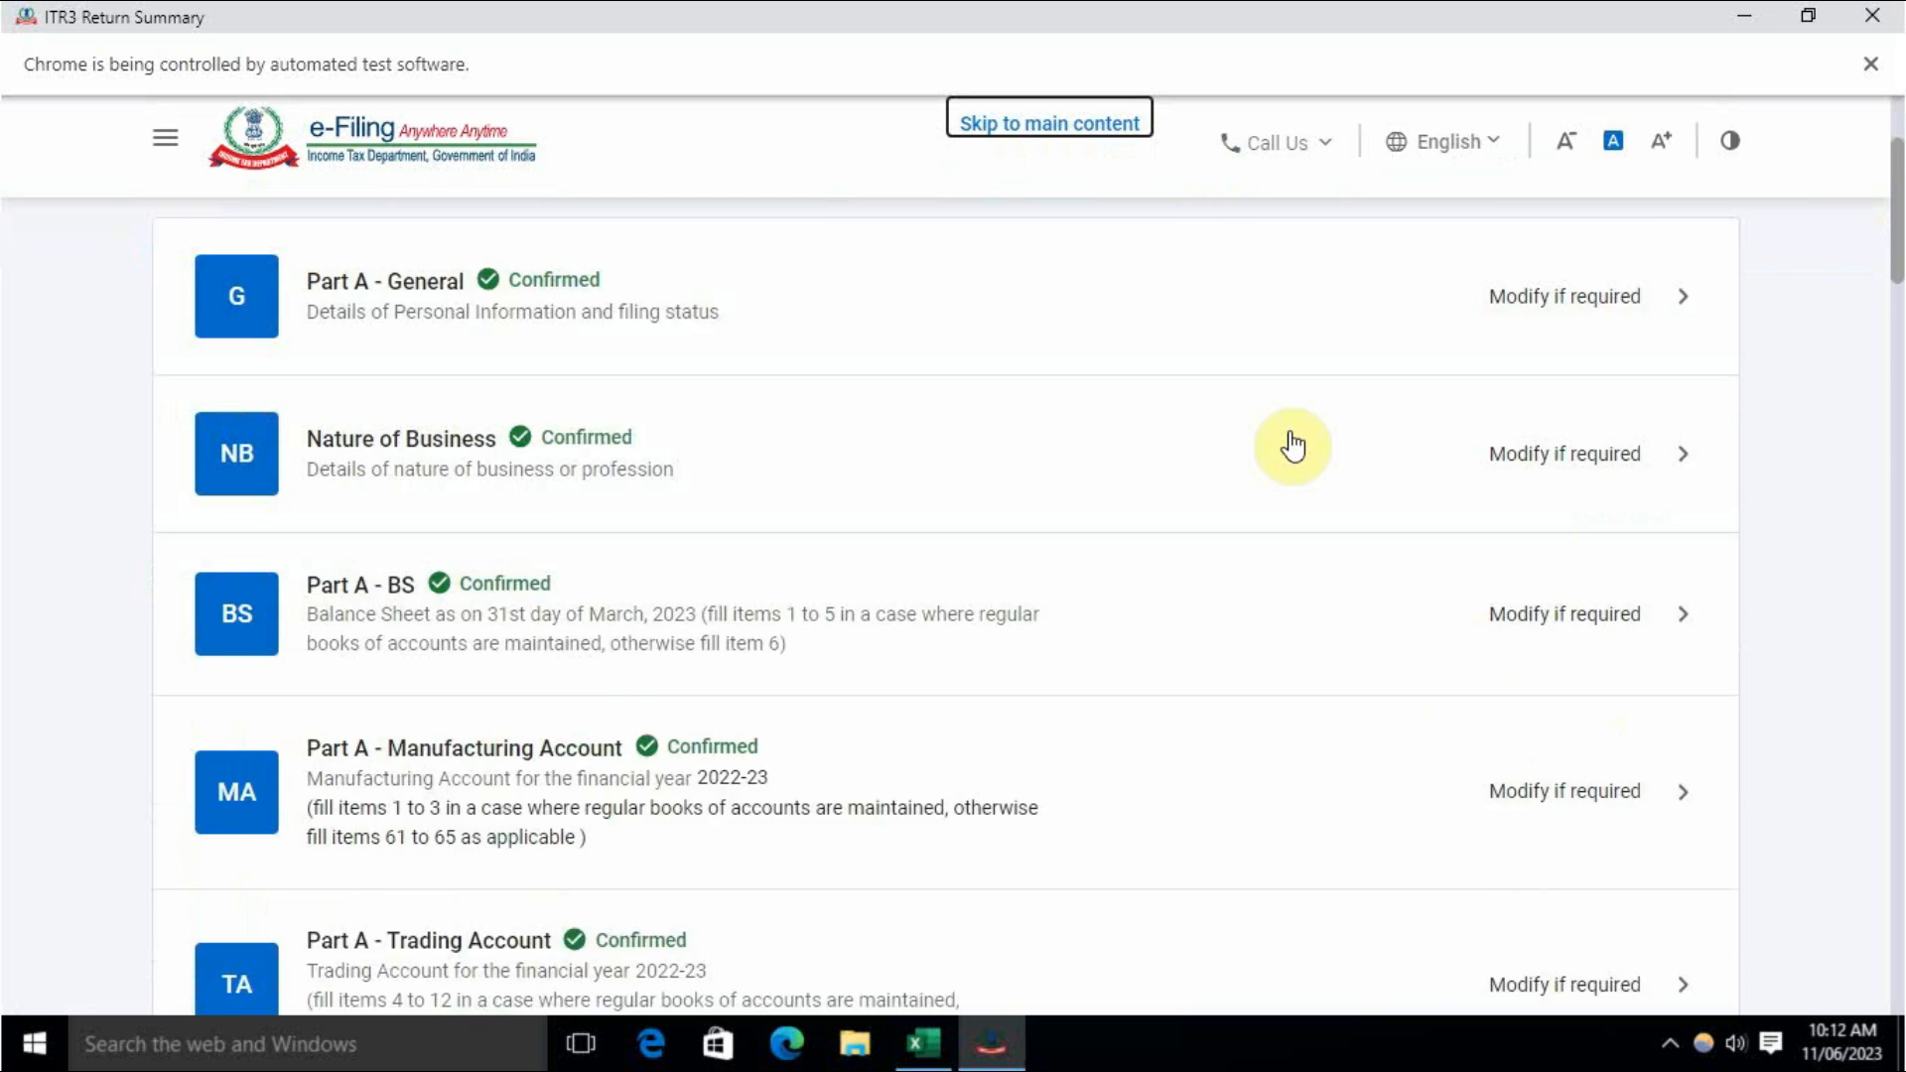
pyautogui.scroll(-20, 866, 593)
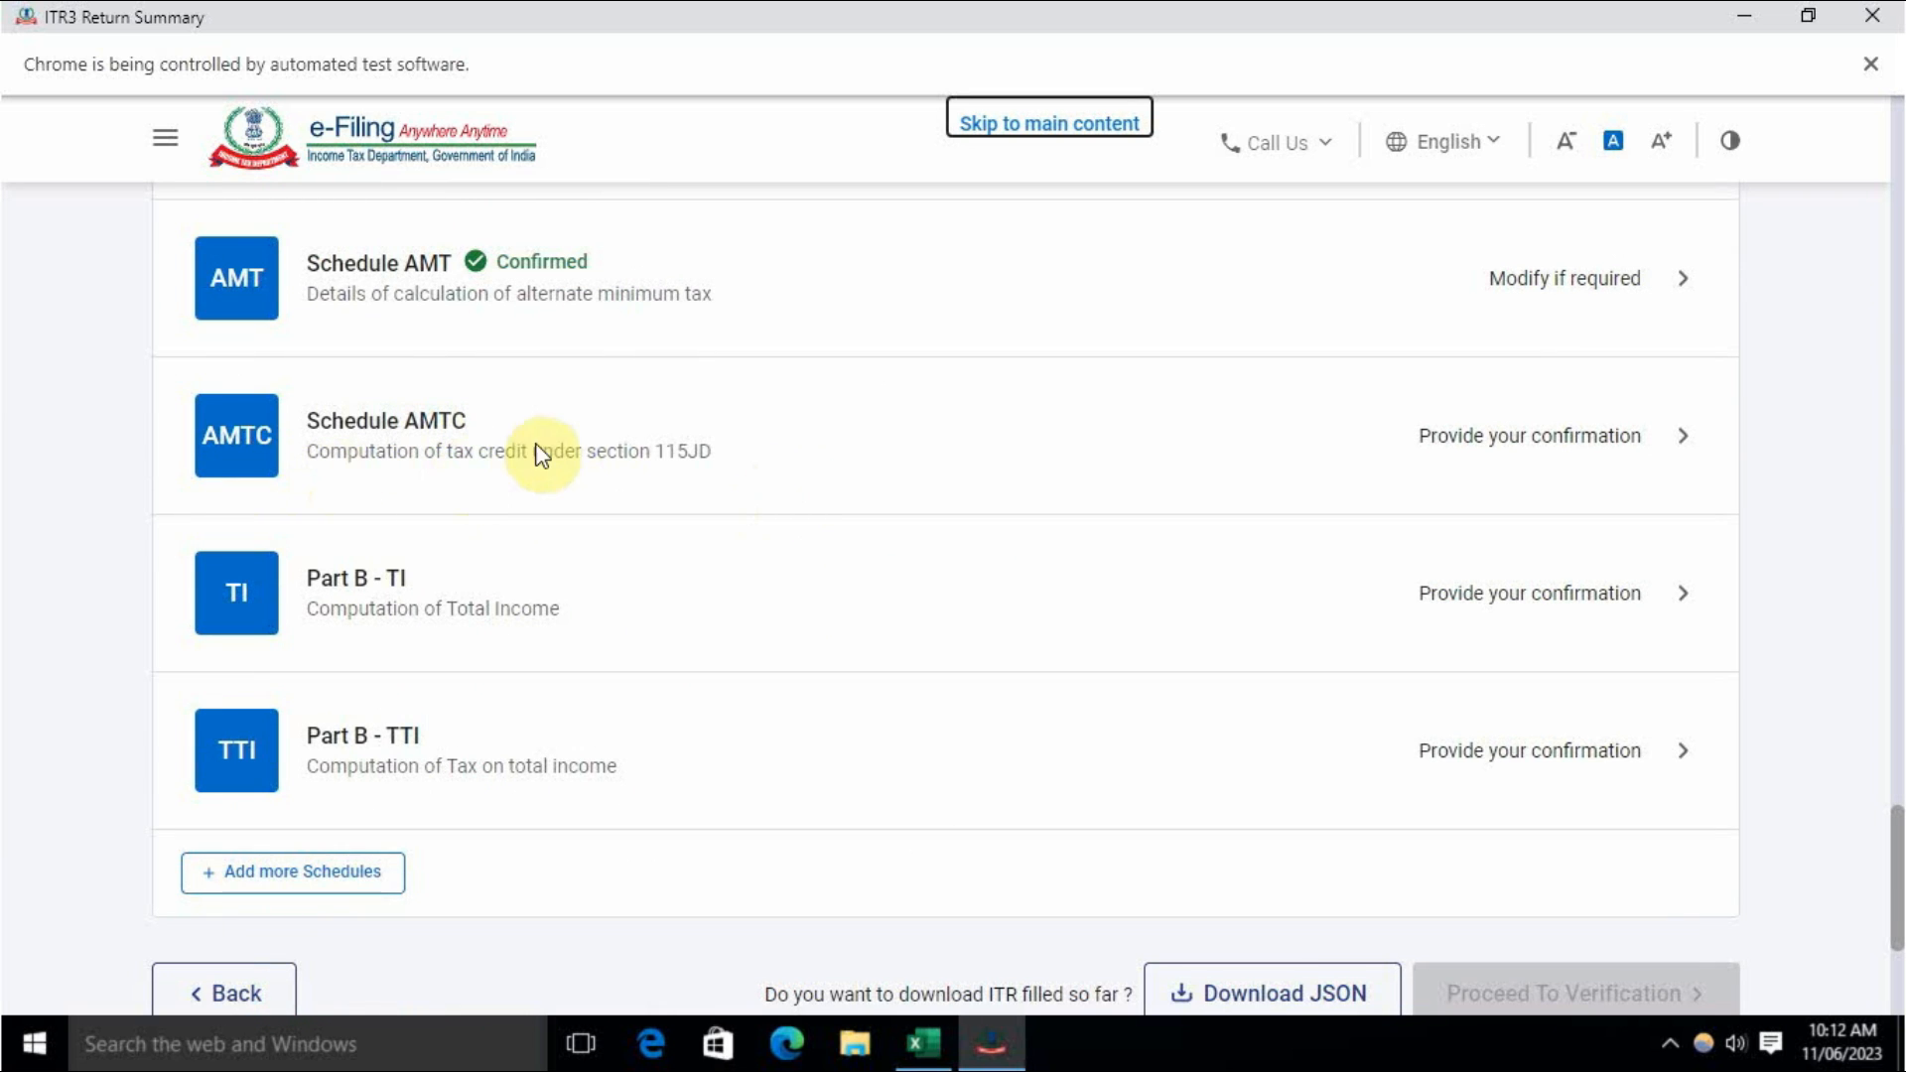
pyautogui.click(1497, 444)
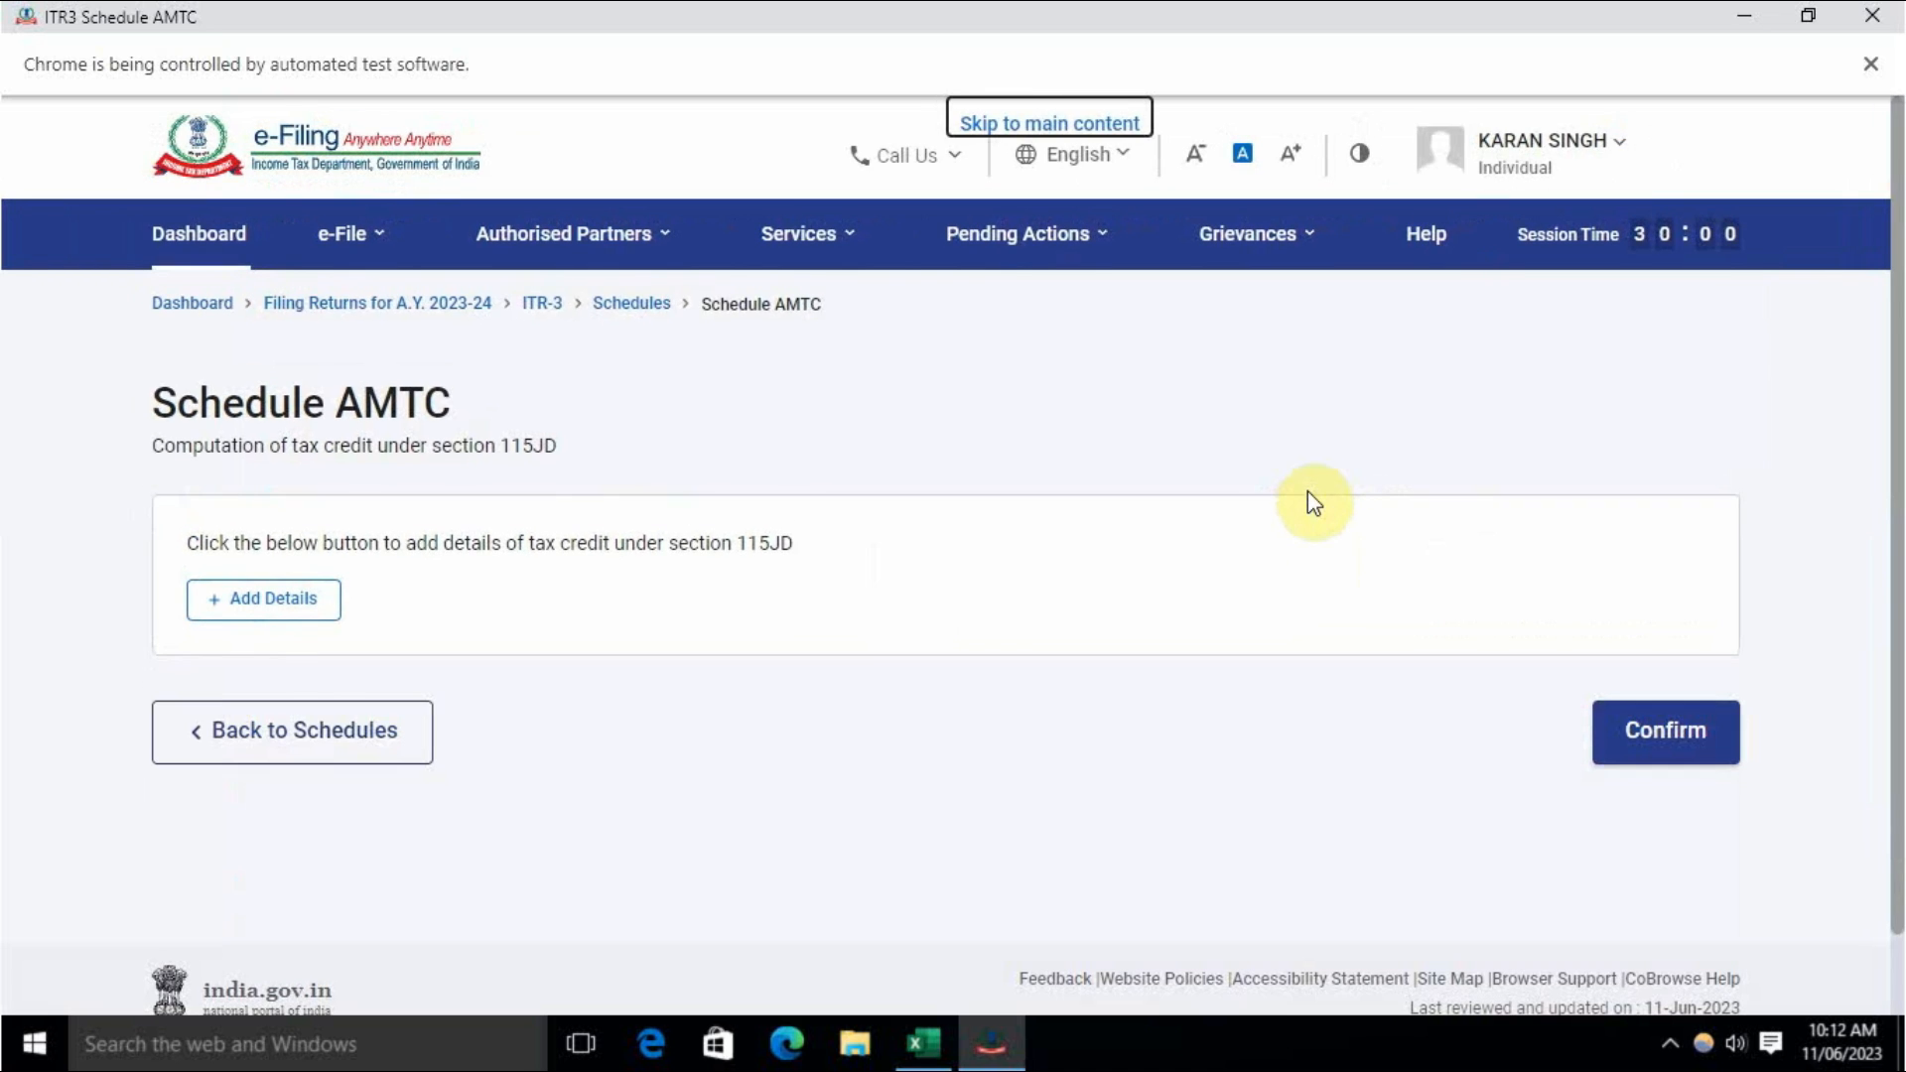
pyautogui.click(1675, 754)
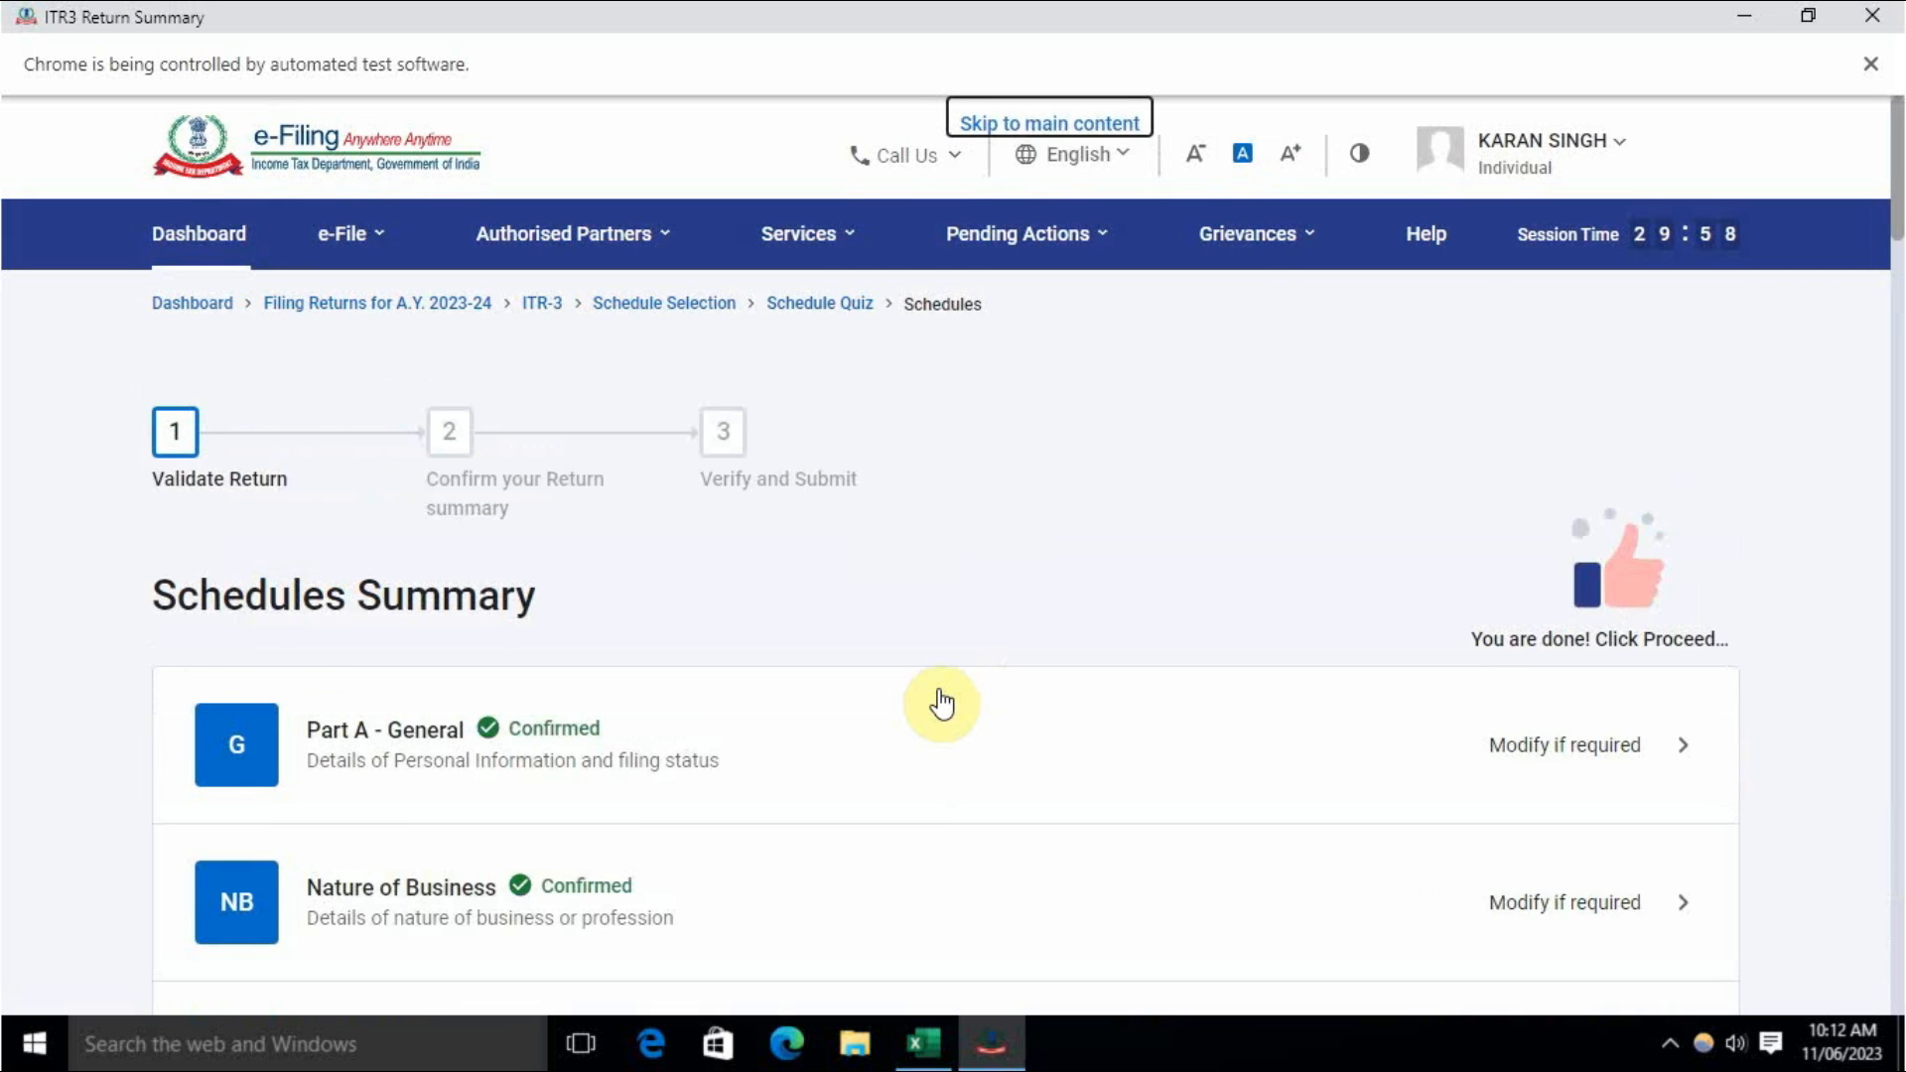
# Step: Open Part B - TI and expand the details of profits and gains from business or profession
pyautogui.scroll(-10, 941, 694)
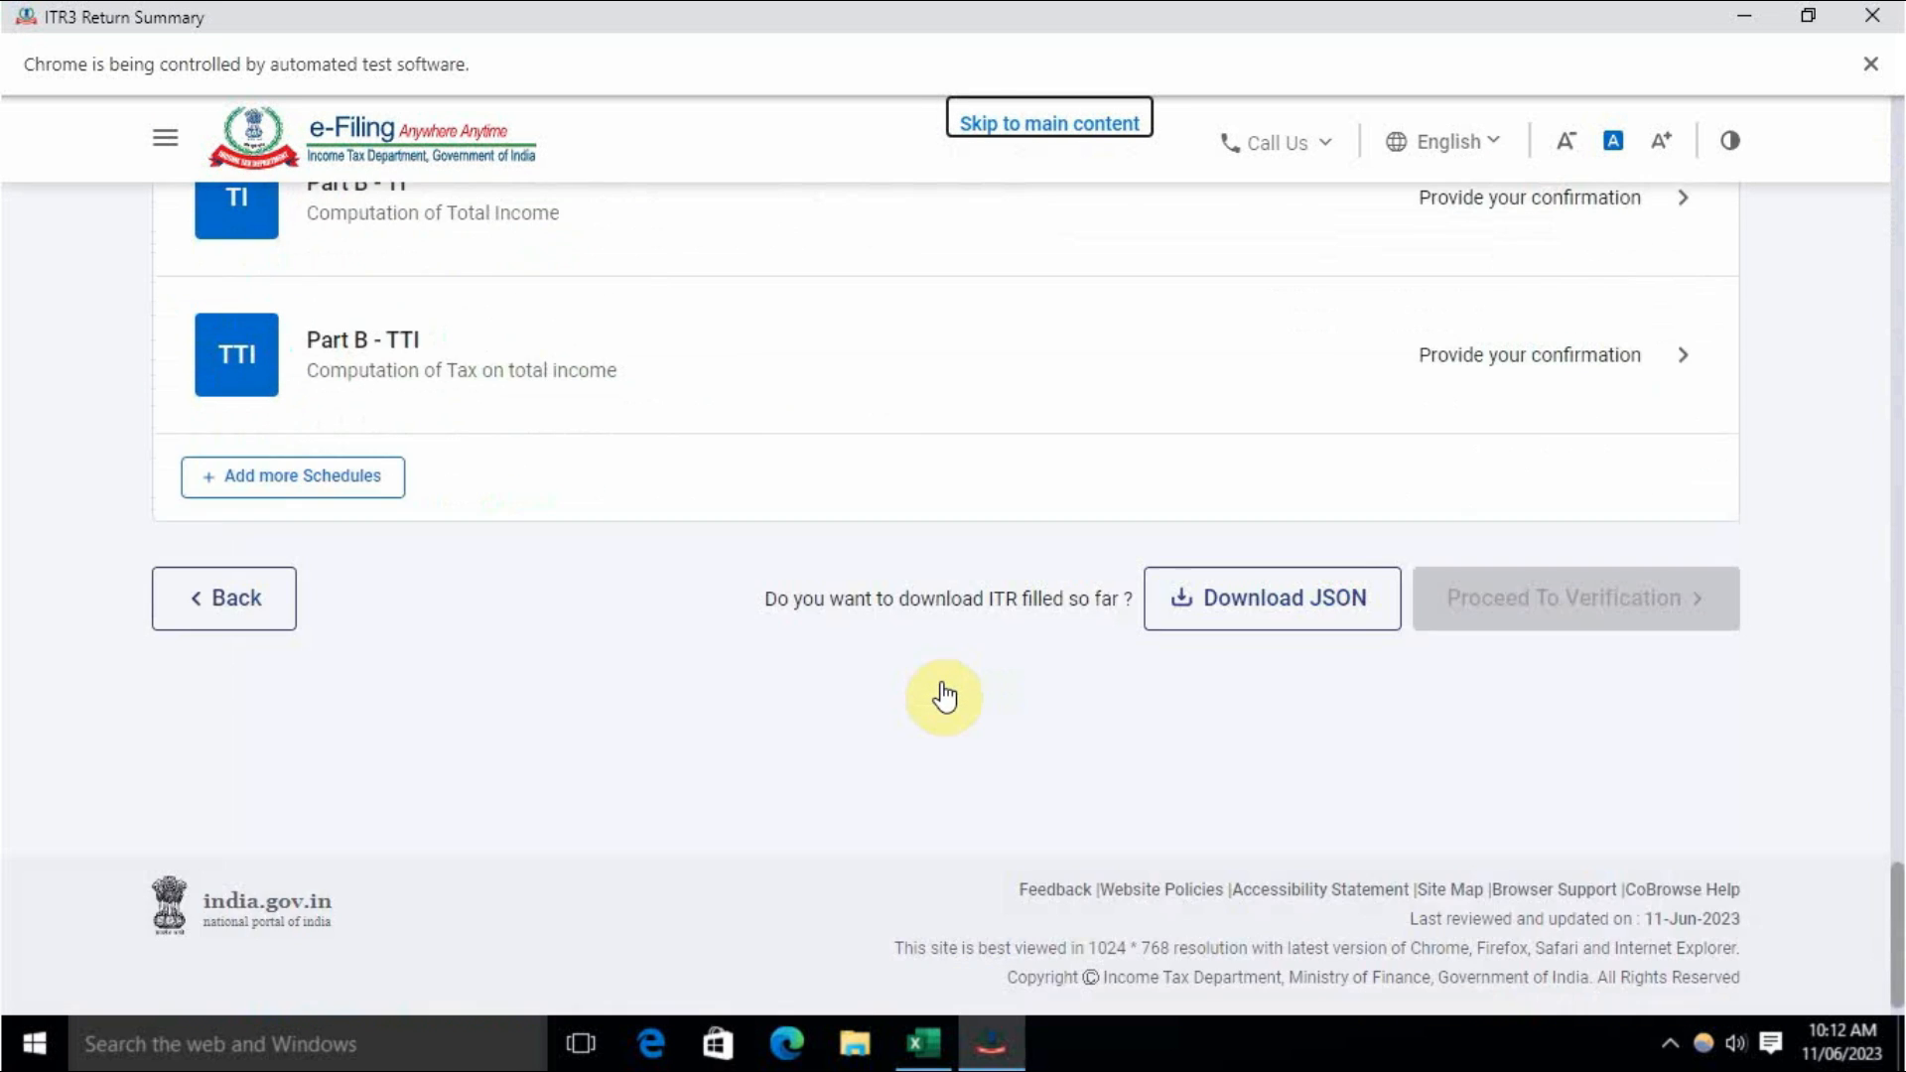
pyautogui.scroll(2, 941, 695)
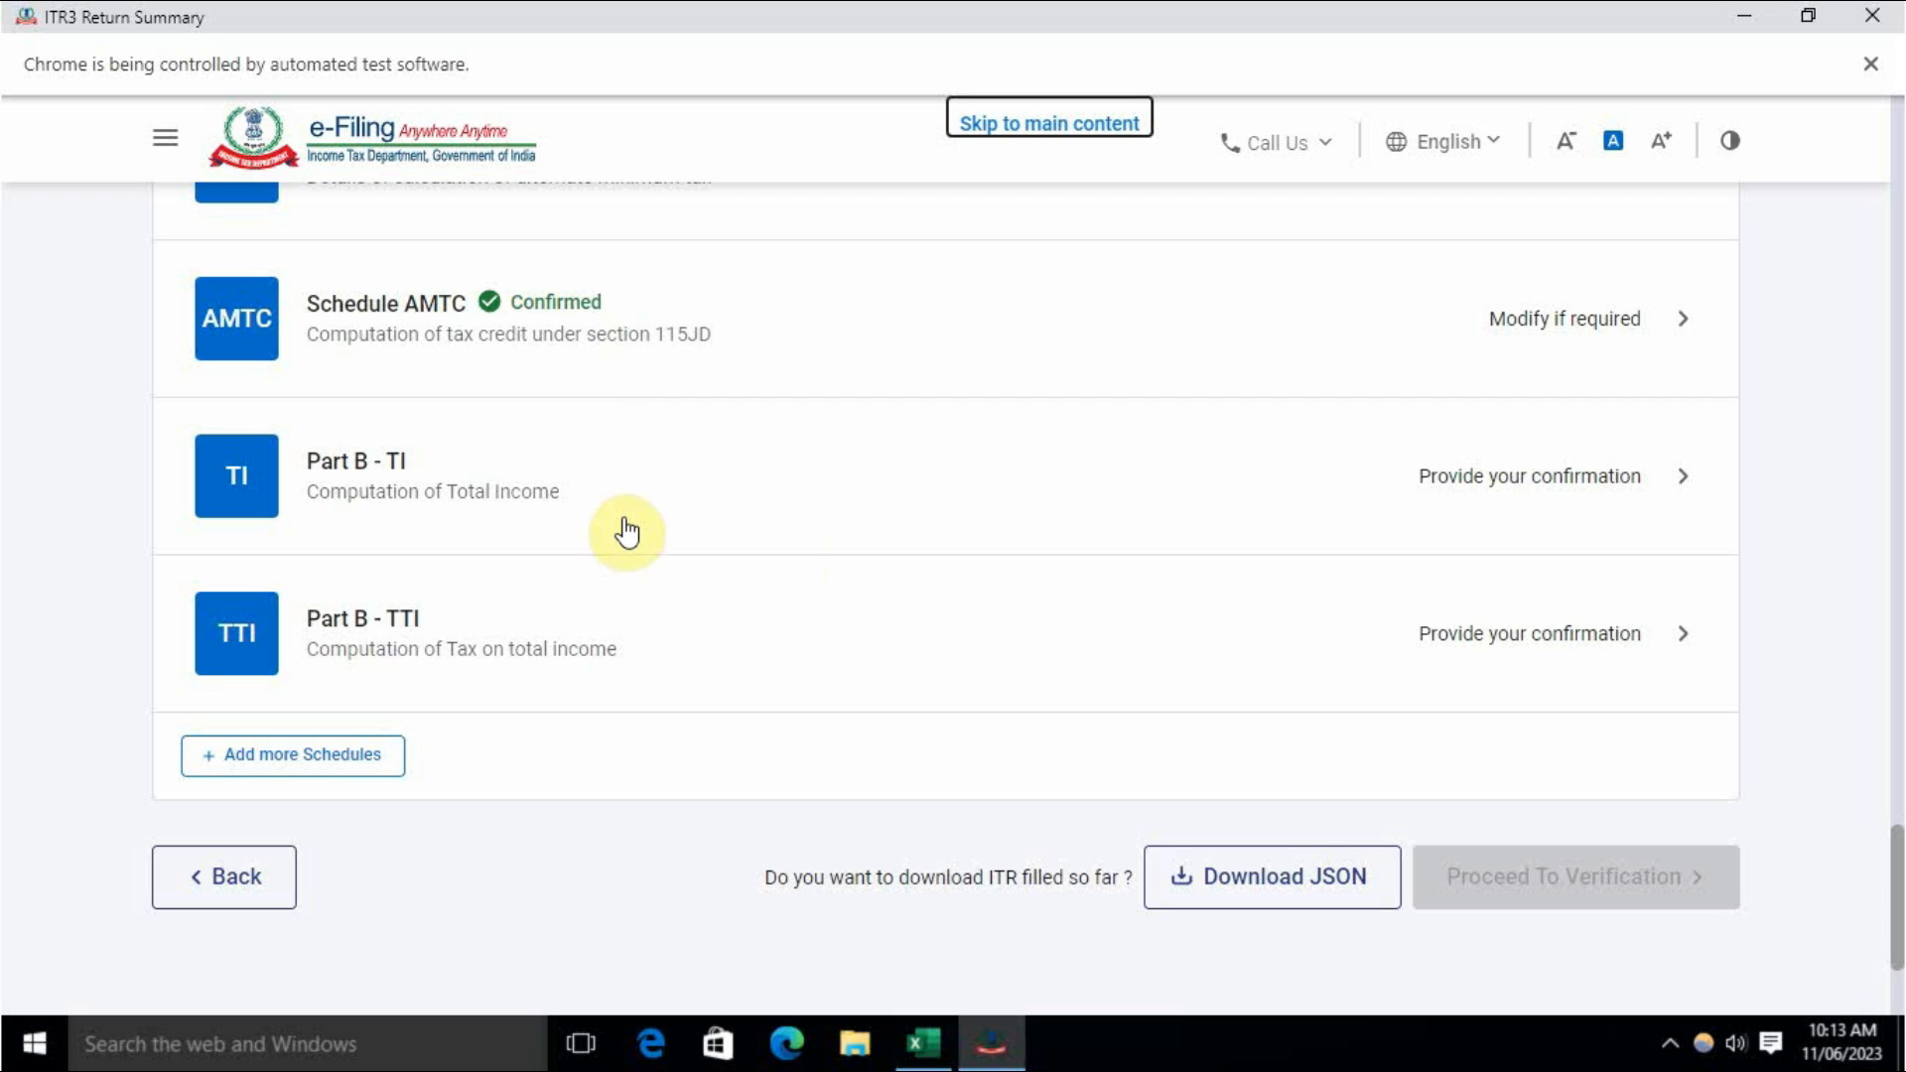
pyautogui.click(1528, 494)
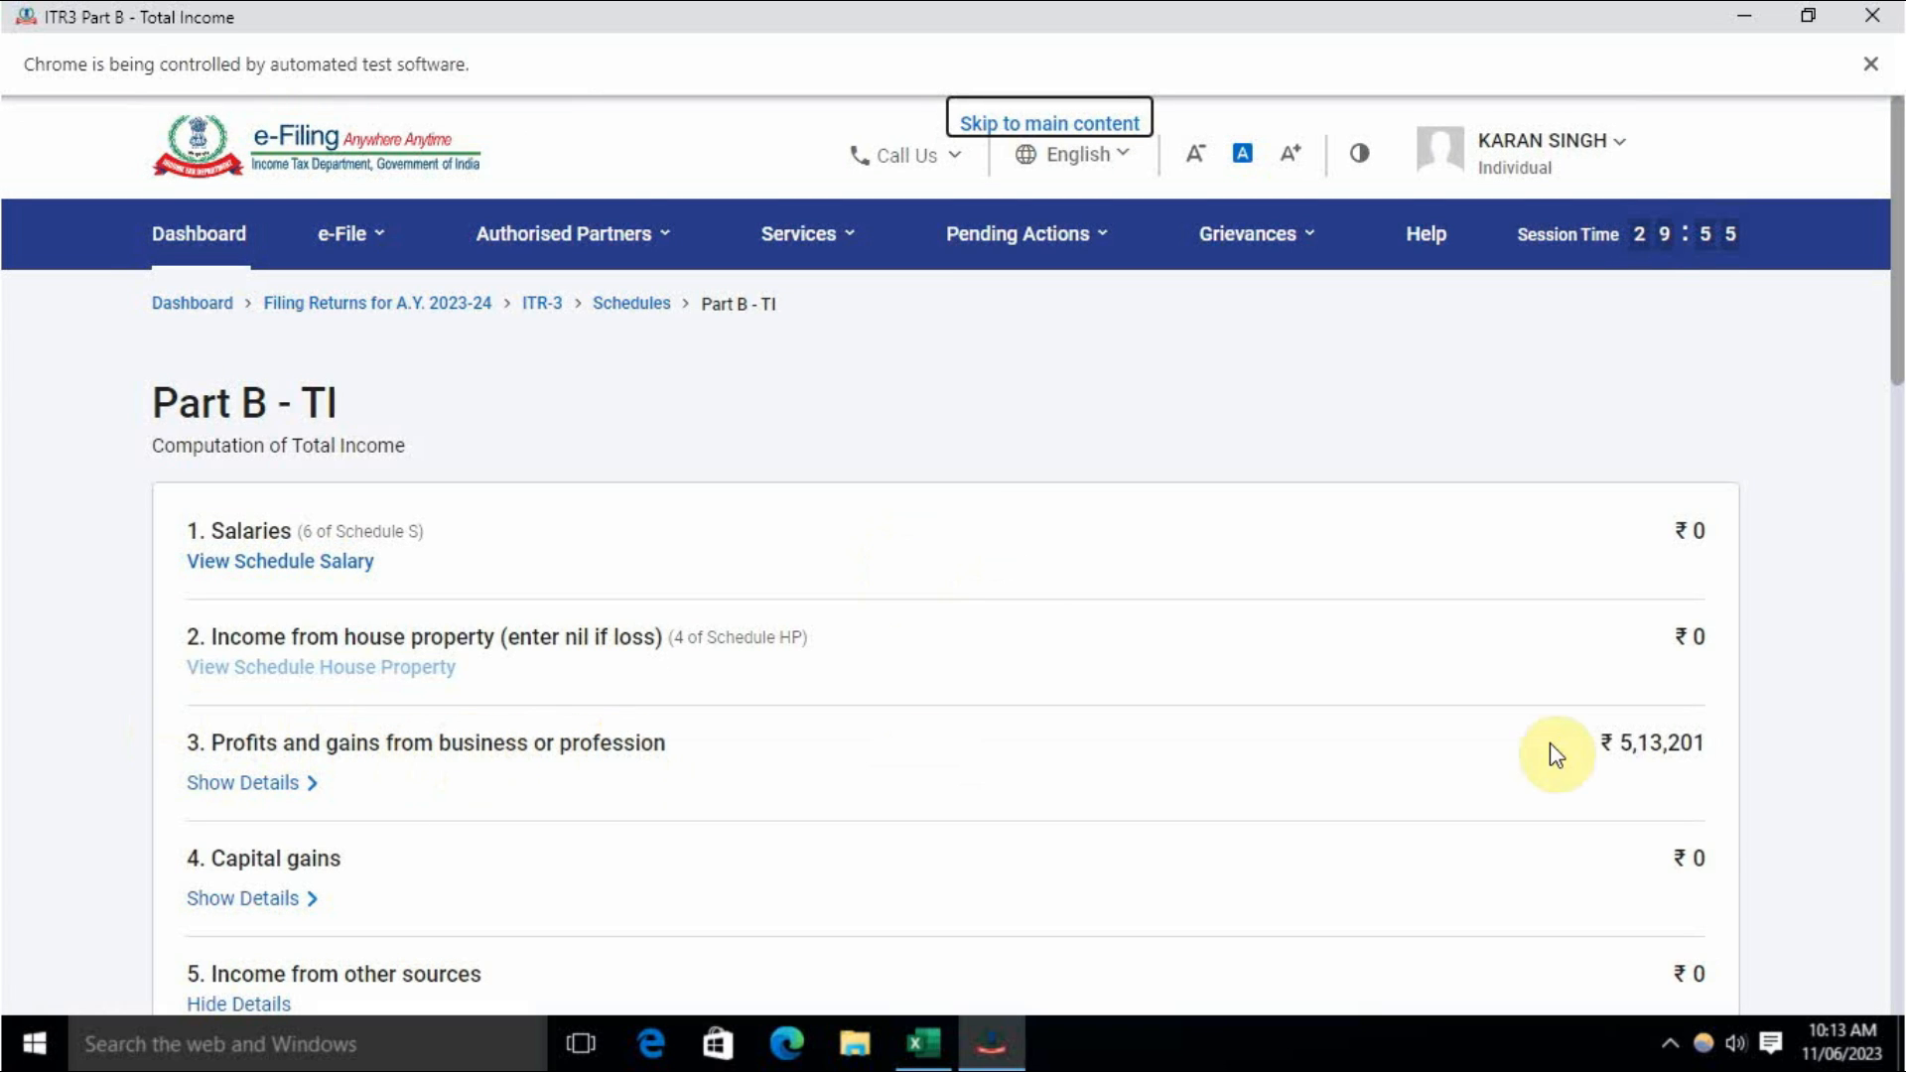
pyautogui.moveTo(1615, 748); pyautogui.dragTo(1713, 757)
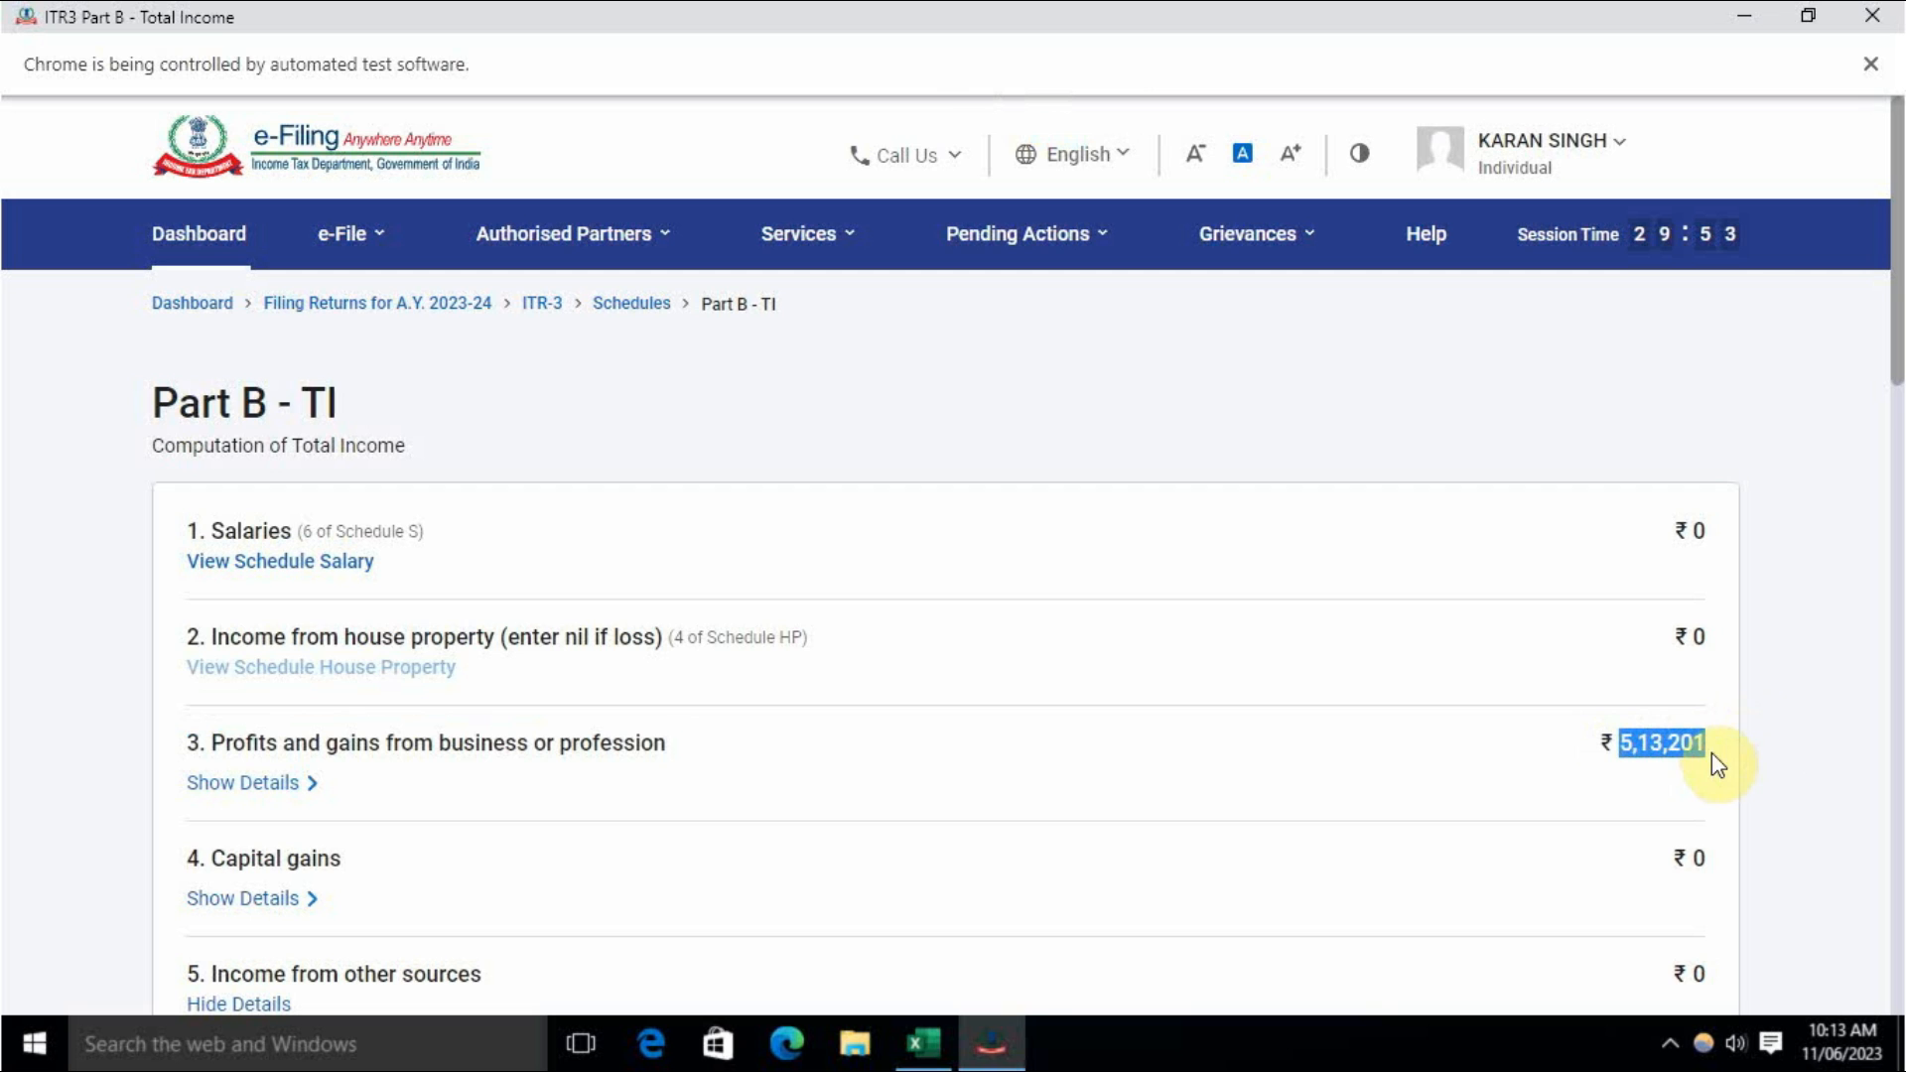
pyautogui.click(962, 715)
pyautogui.click(276, 789)
# Step: Examine the business income breakdown in Part B - TI, comparing the non-speculative profit row with the speculative profit row and its Schedule CFL note
pyautogui.scroll(-5, 987, 736)
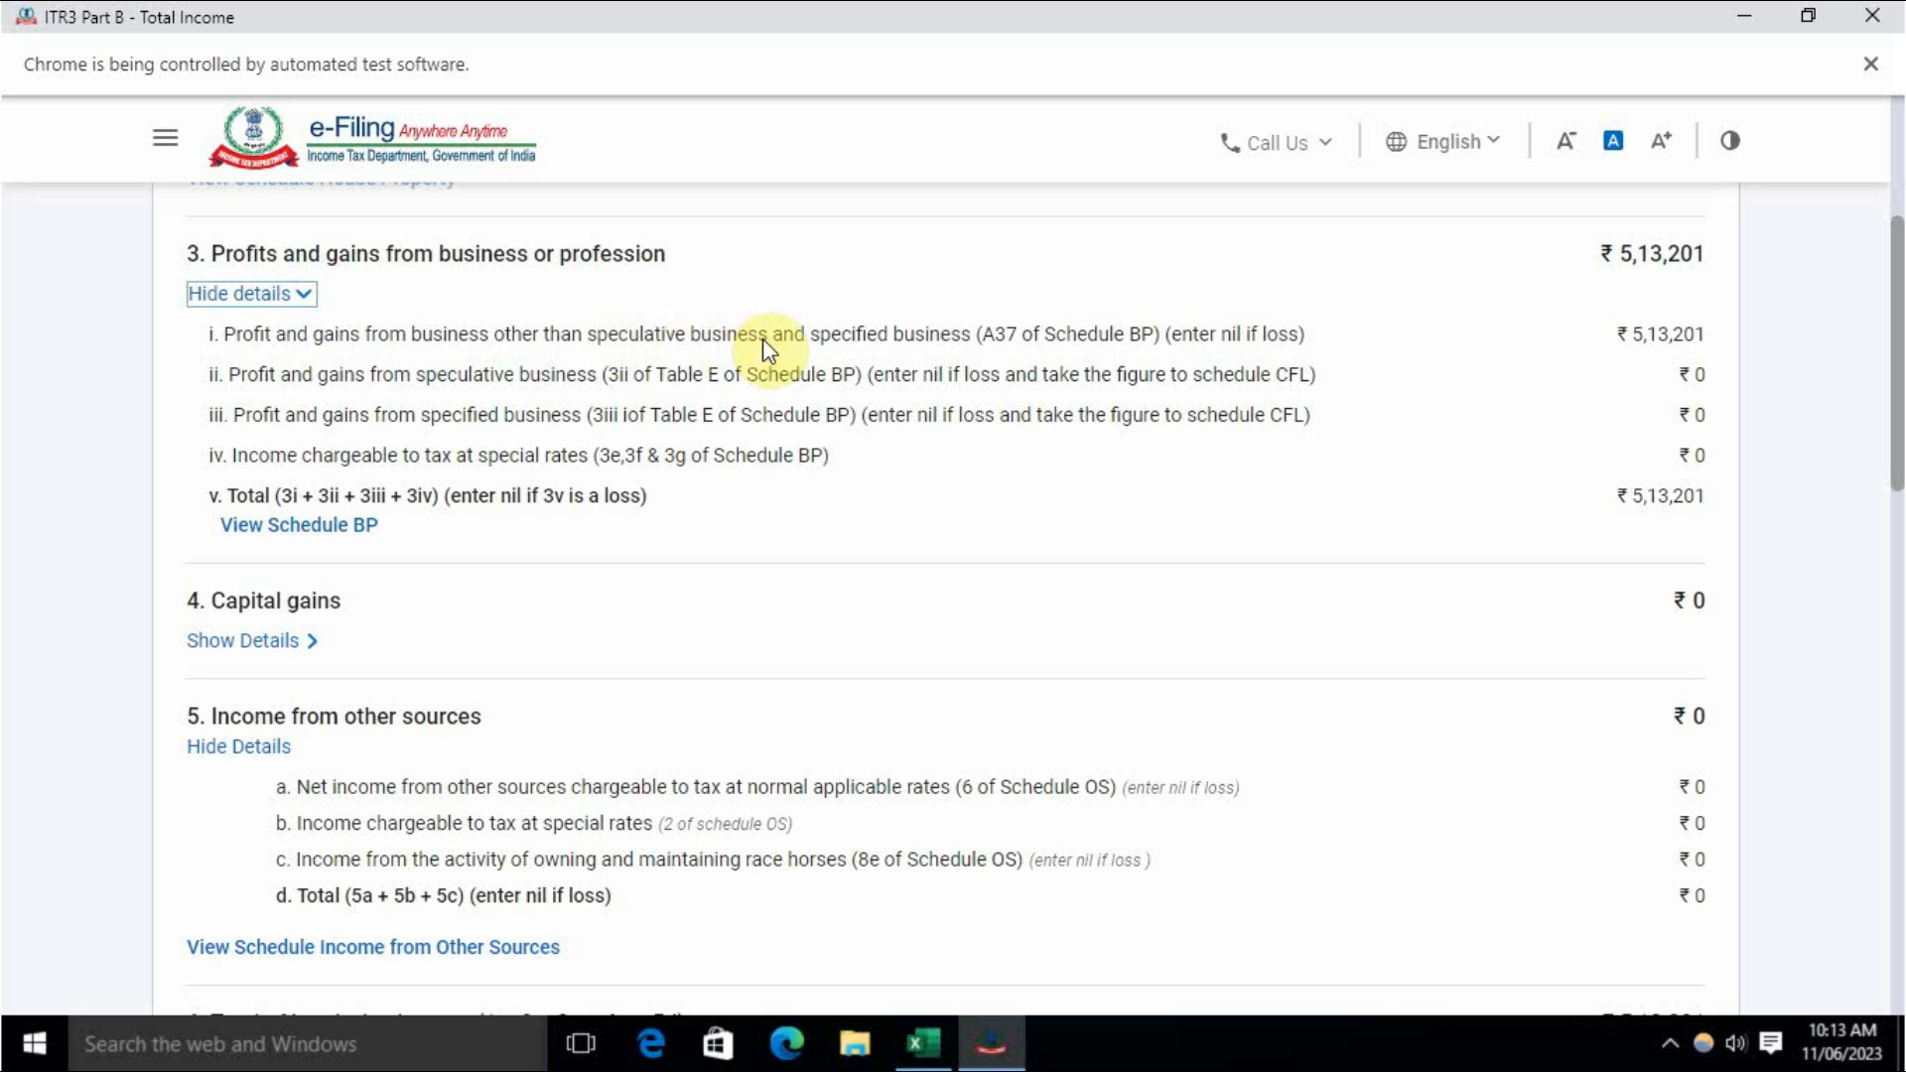
pyautogui.scroll(3, 833, 333)
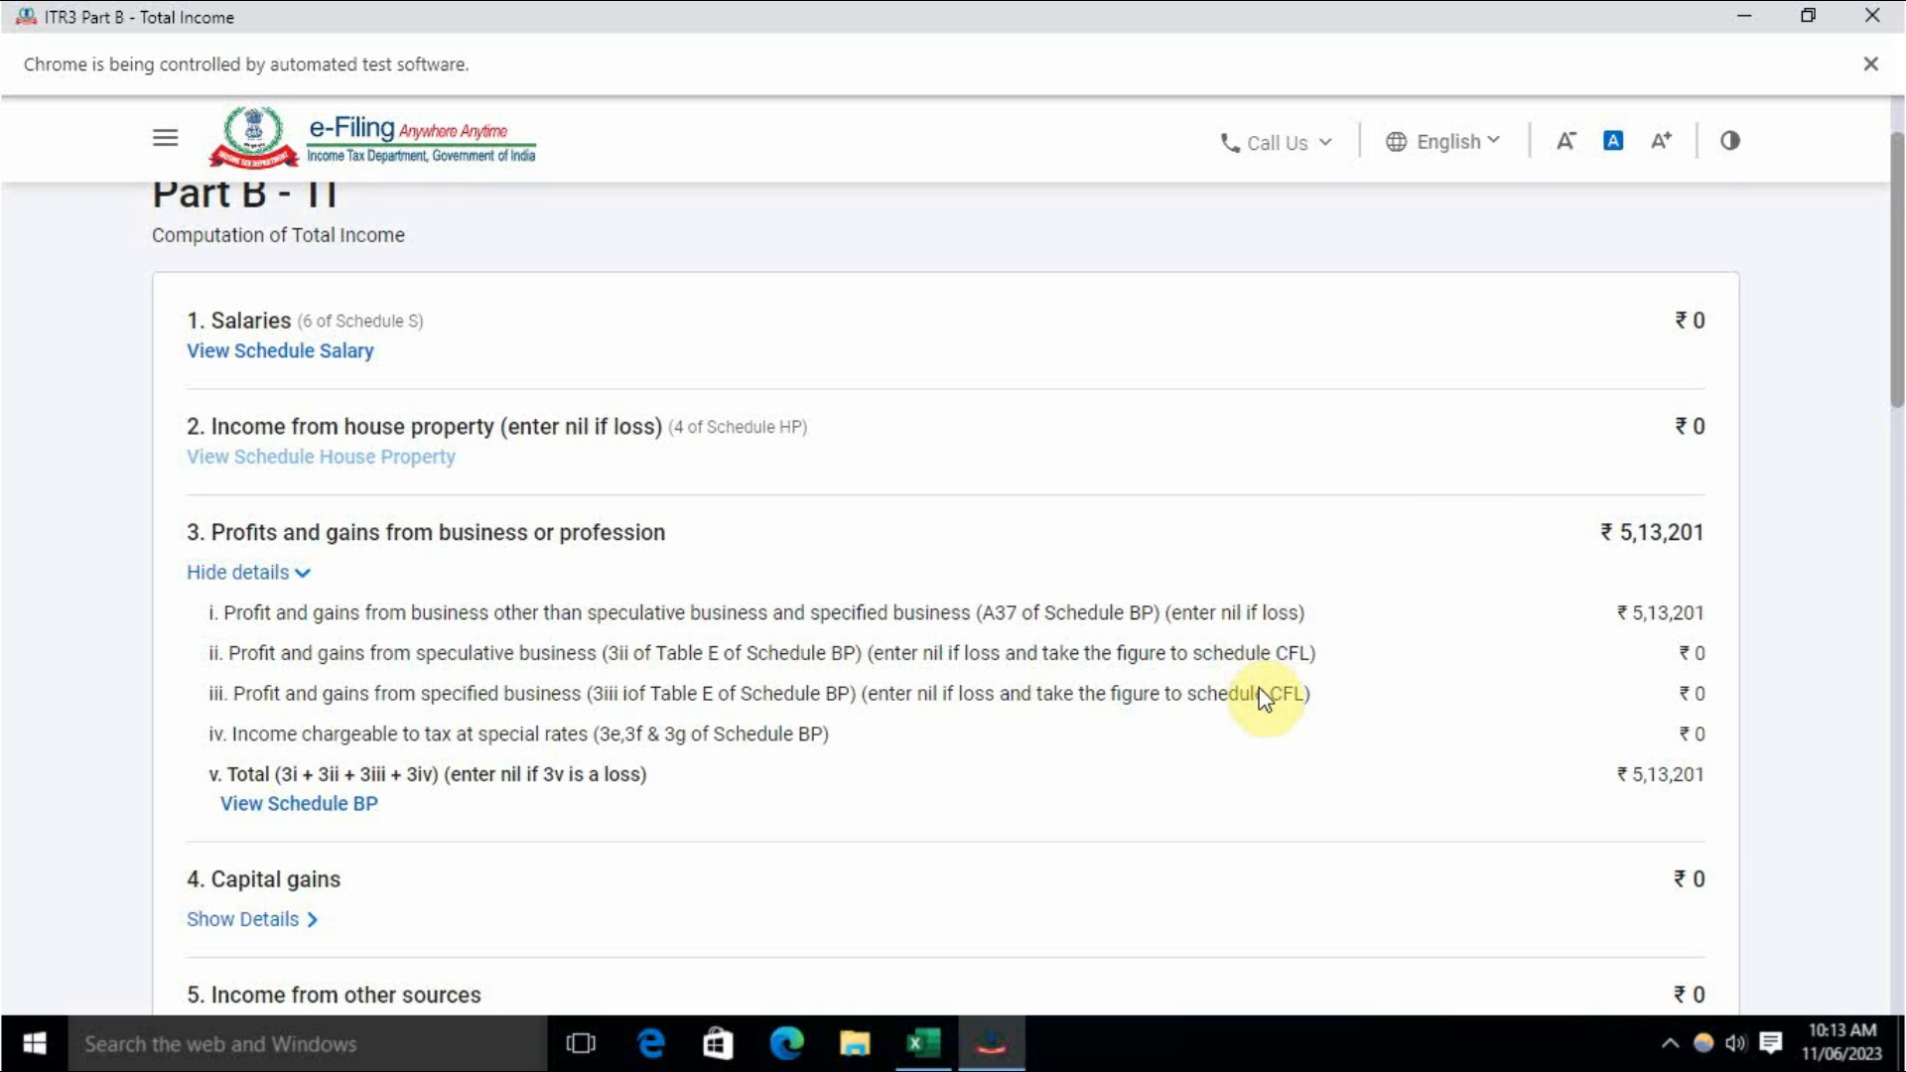
pyautogui.scroll(-3, 1261, 698)
pyautogui.scroll(-3, 1262, 700)
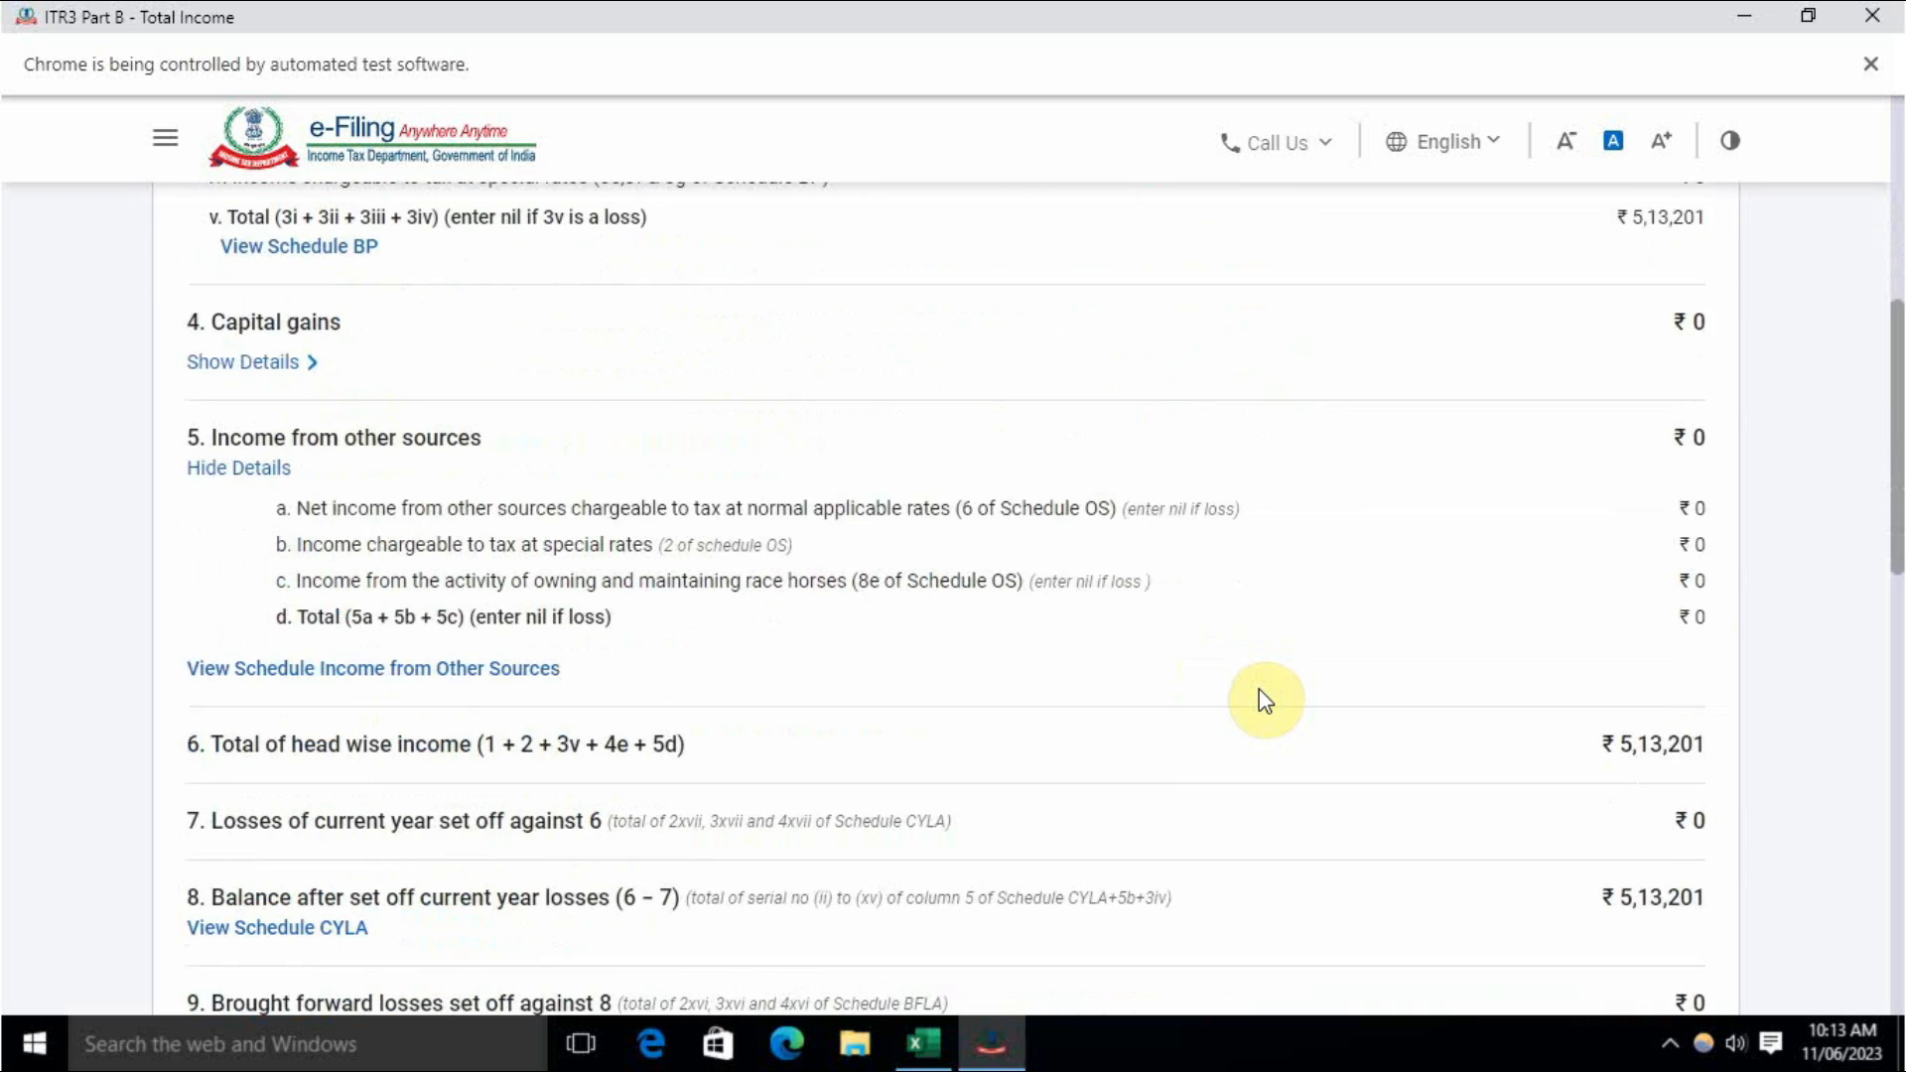
pyautogui.scroll(3, 1259, 689)
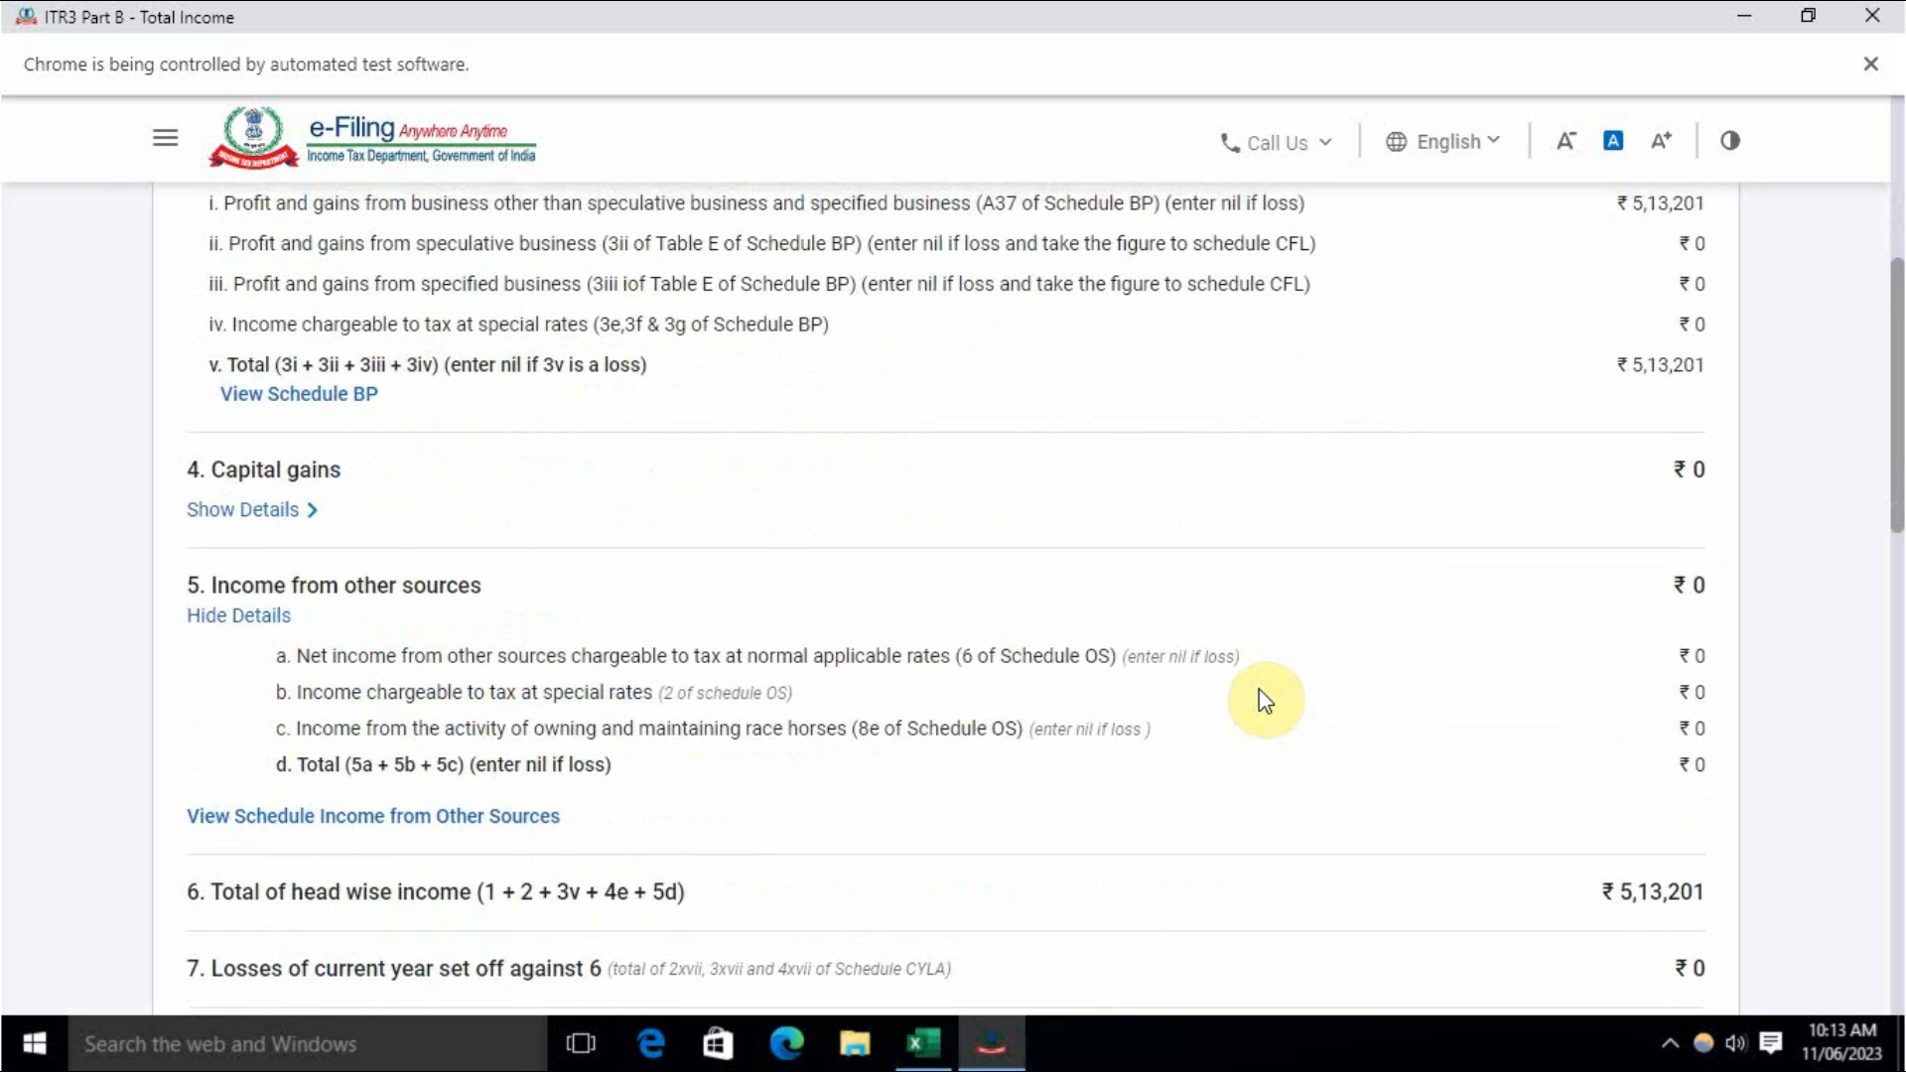
pyautogui.scroll(3, 544, 667)
pyautogui.moveTo(213, 612); pyautogui.dragTo(513, 617)
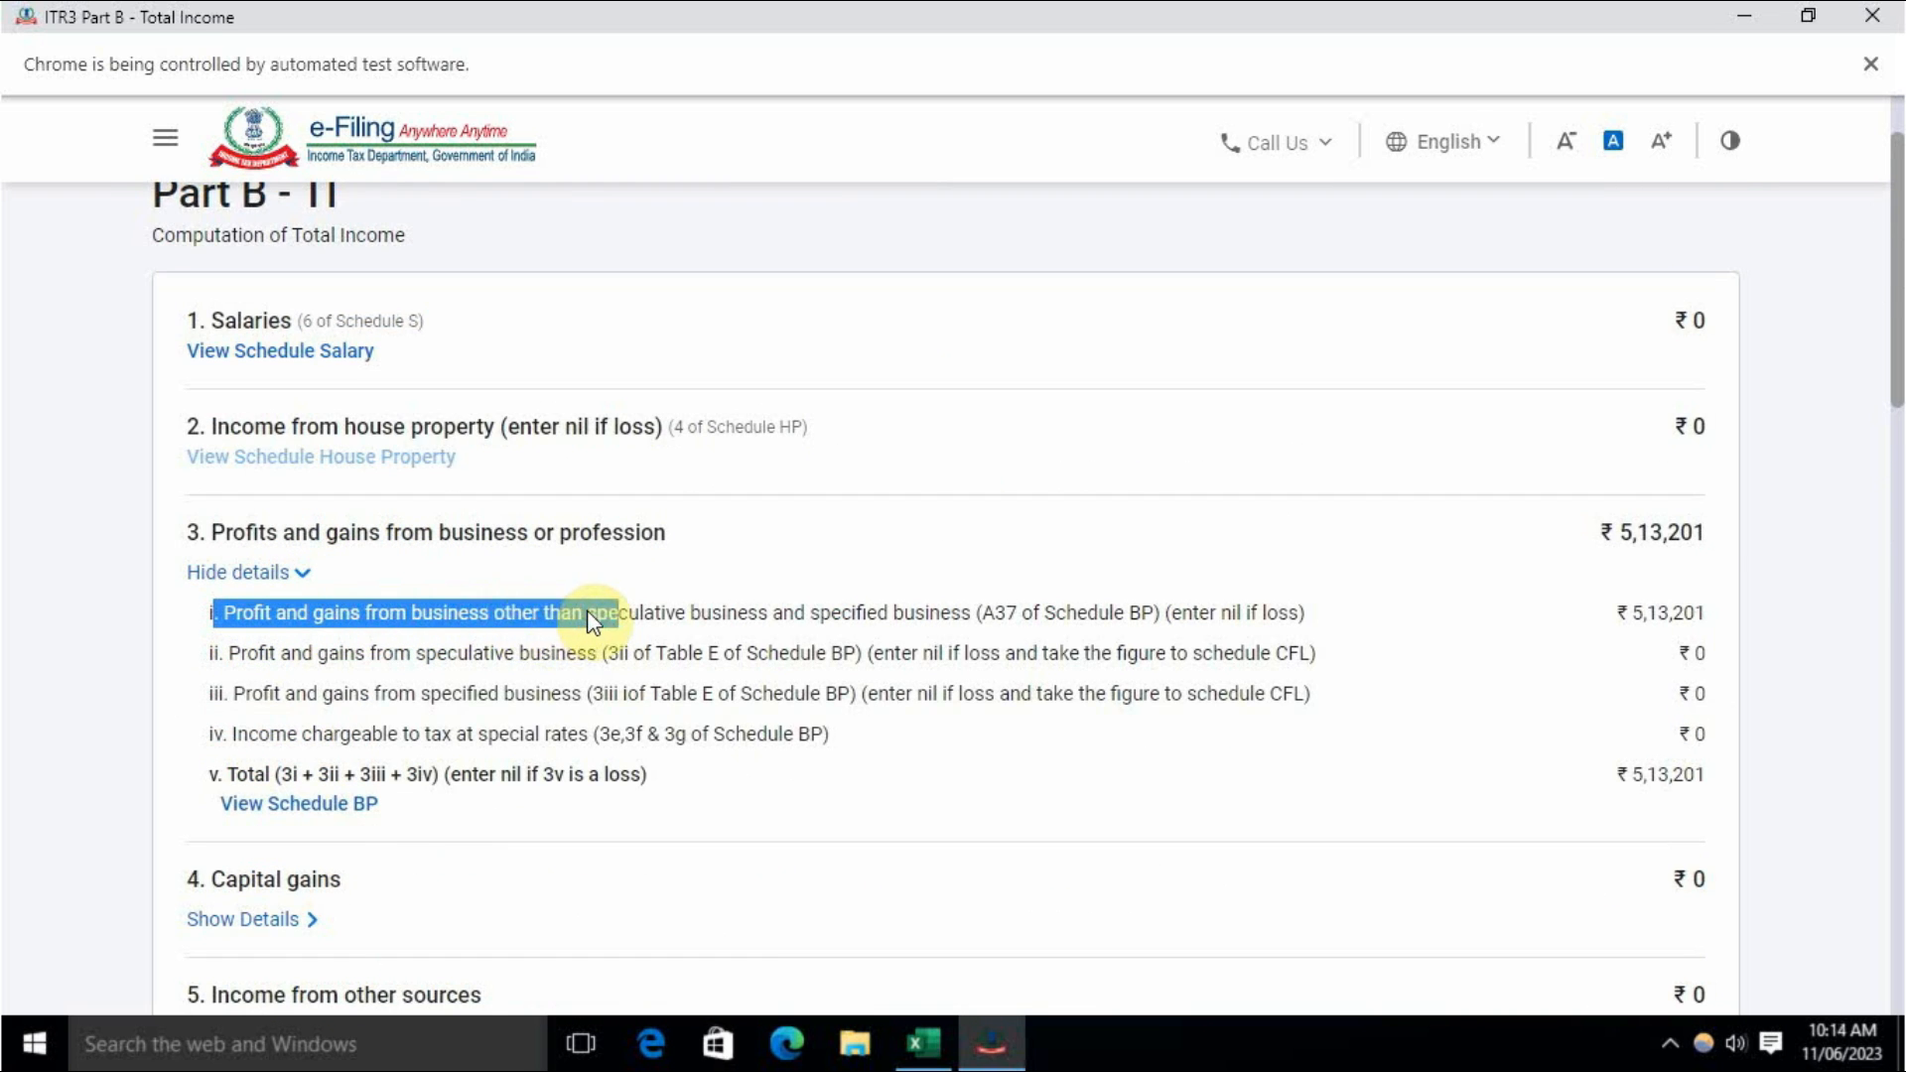
pyautogui.moveTo(719, 615); pyautogui.dragTo(941, 620)
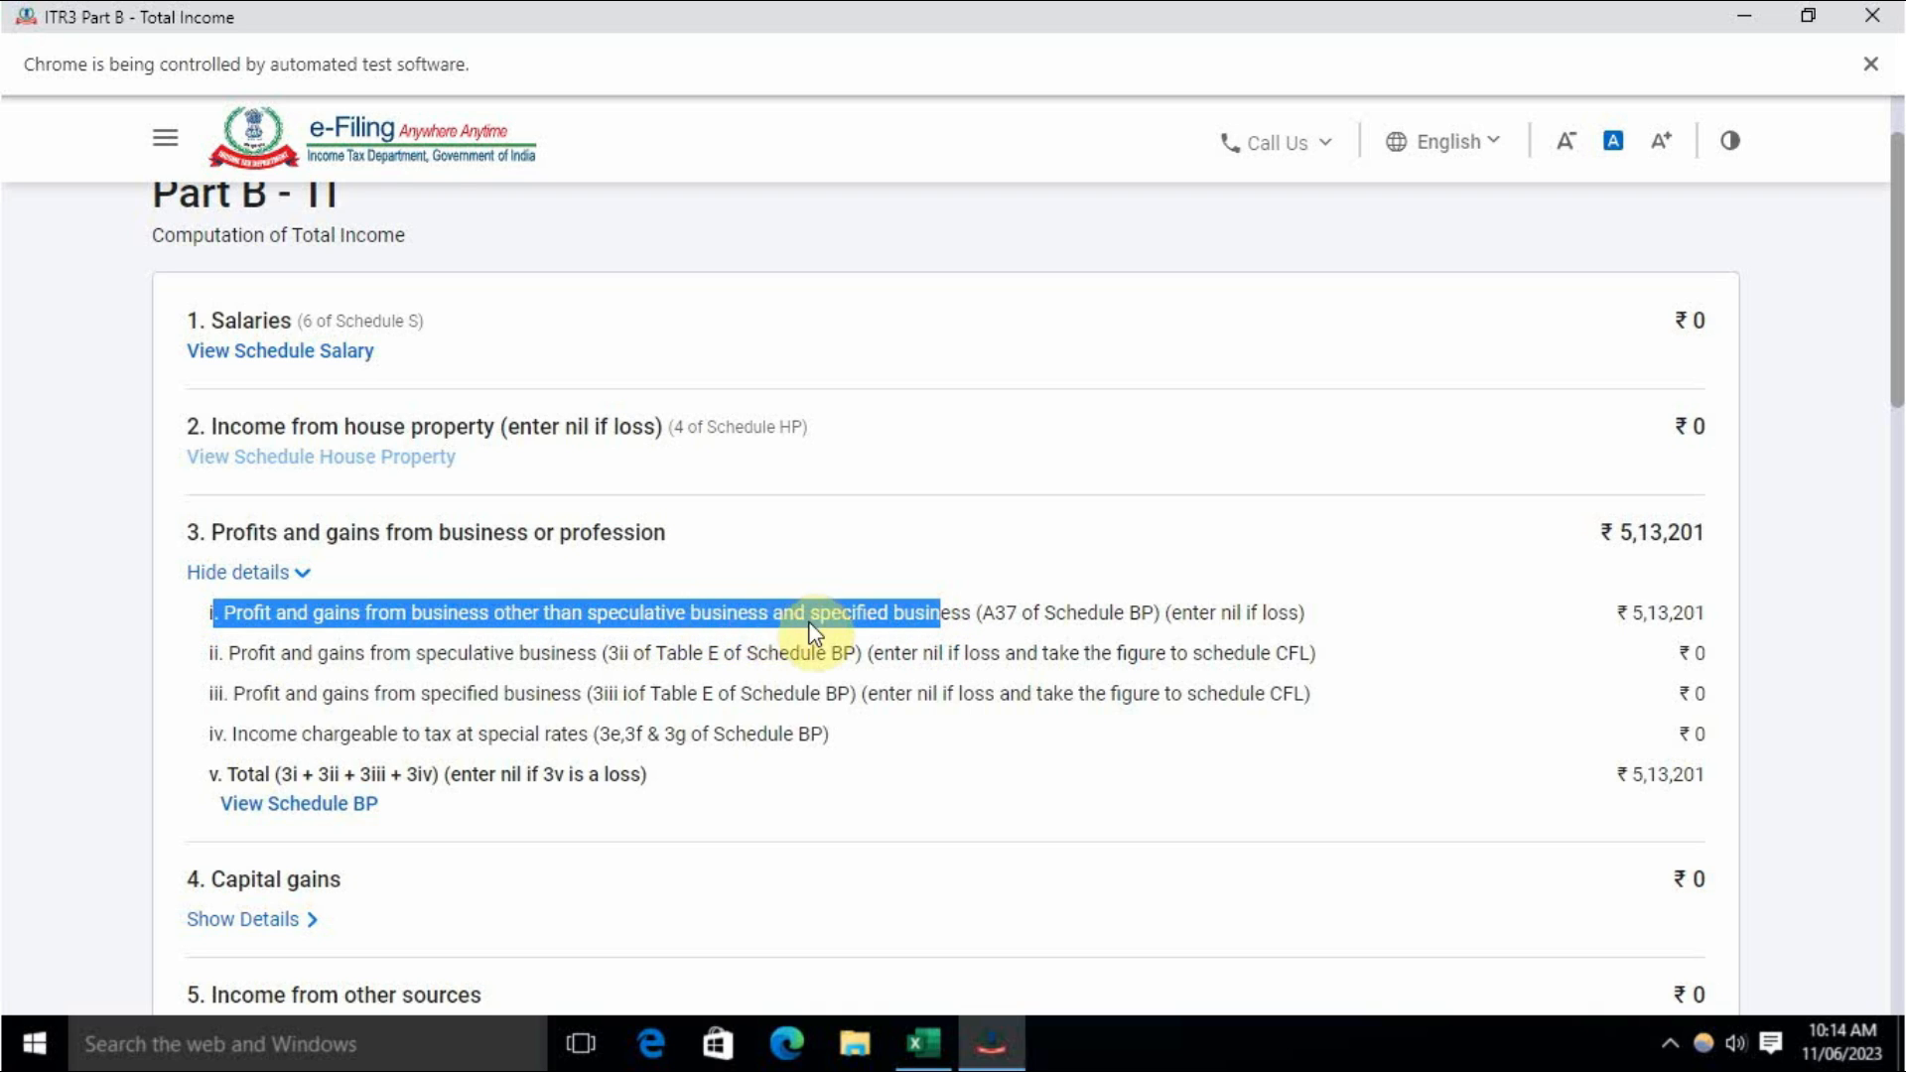
pyautogui.moveTo(241, 659); pyautogui.dragTo(578, 659)
pyautogui.moveTo(883, 661); pyautogui.dragTo(1272, 658)
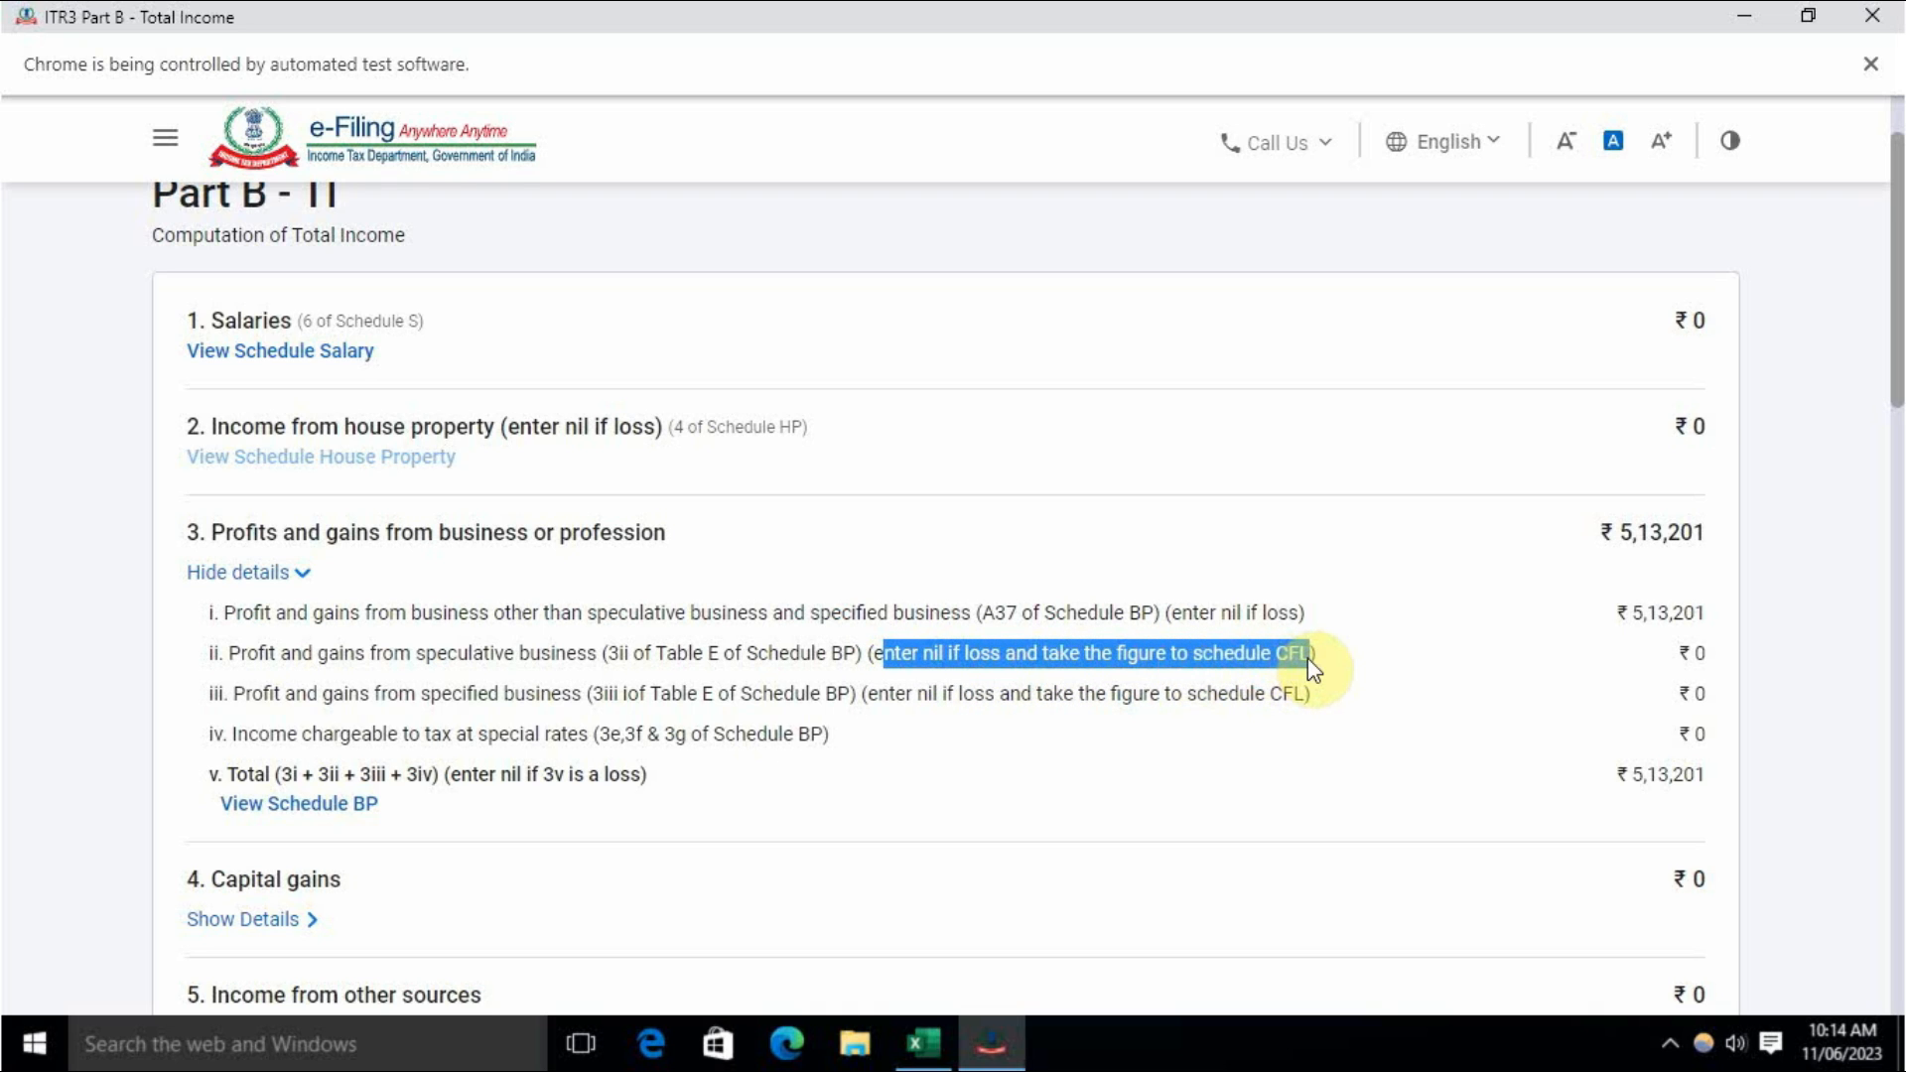
pyautogui.moveTo(870, 652); pyautogui.dragTo(1288, 647)
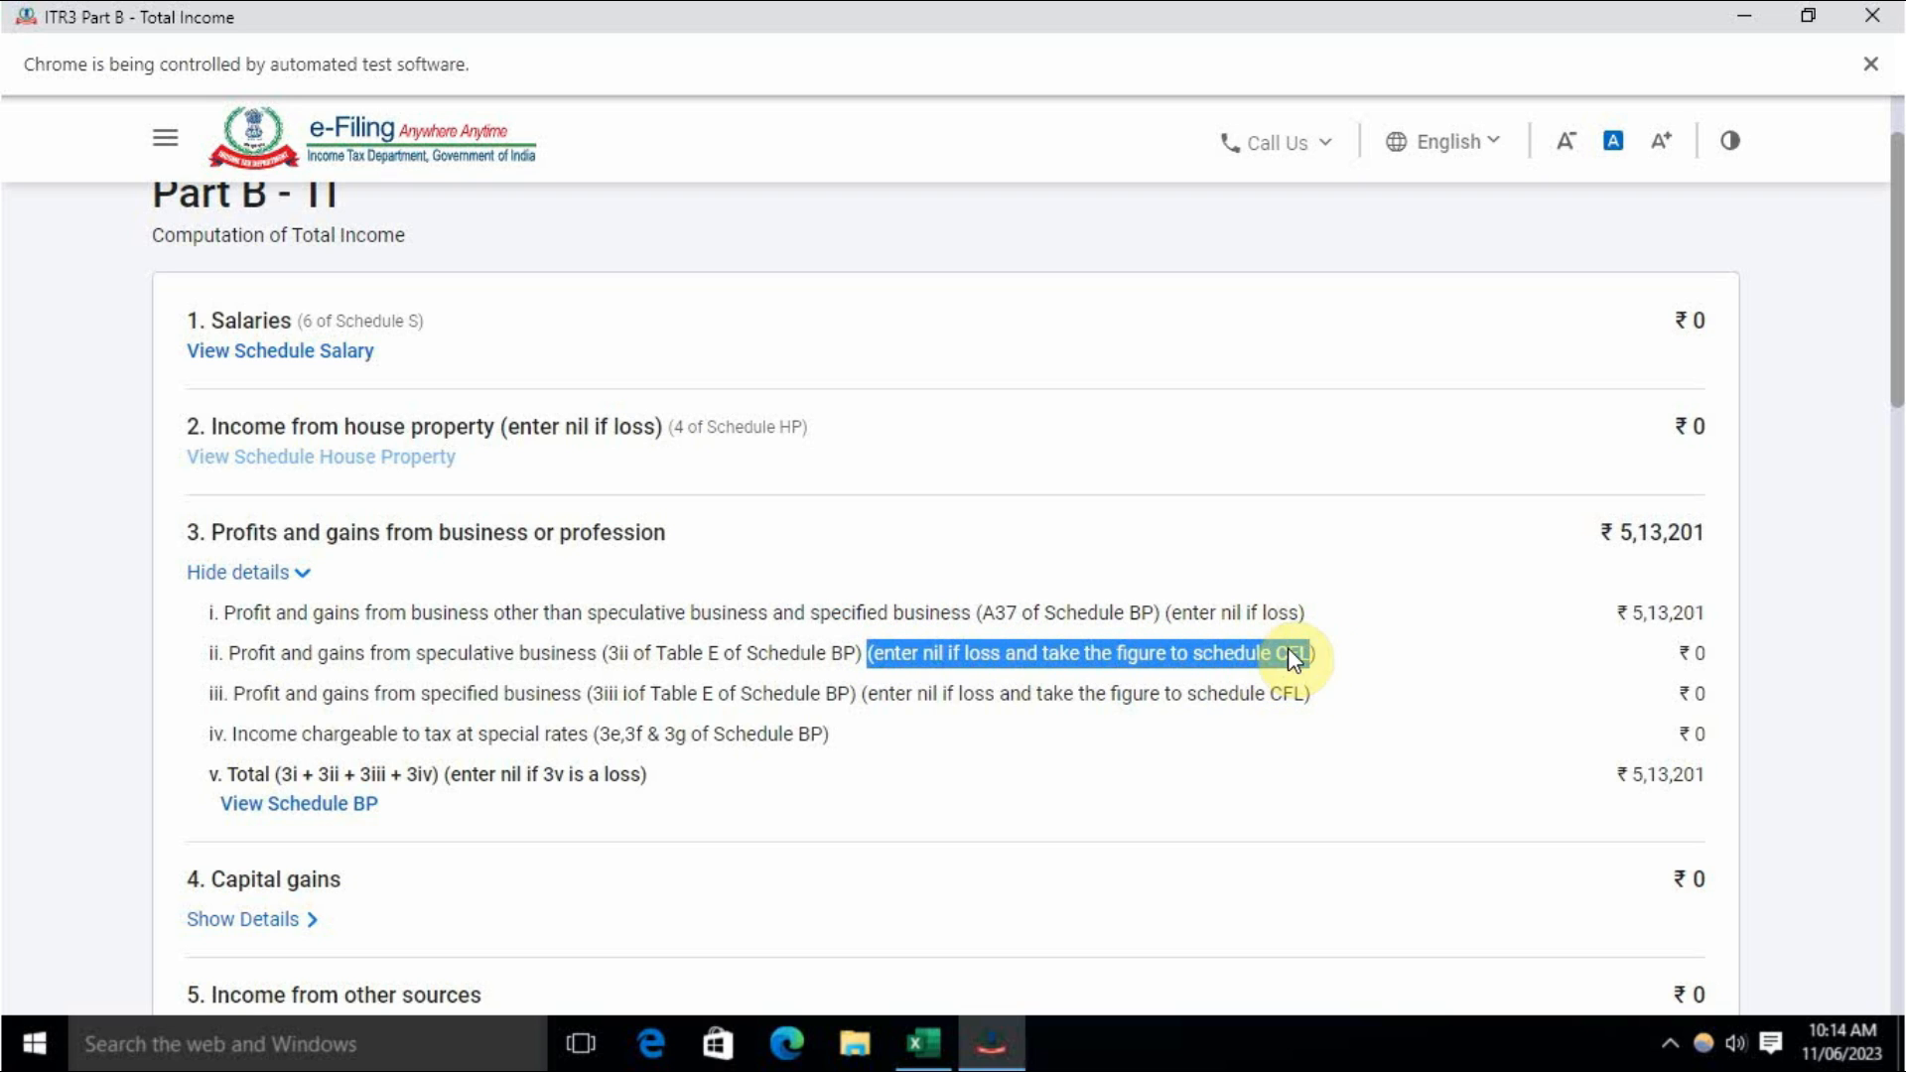
pyautogui.click(1479, 631)
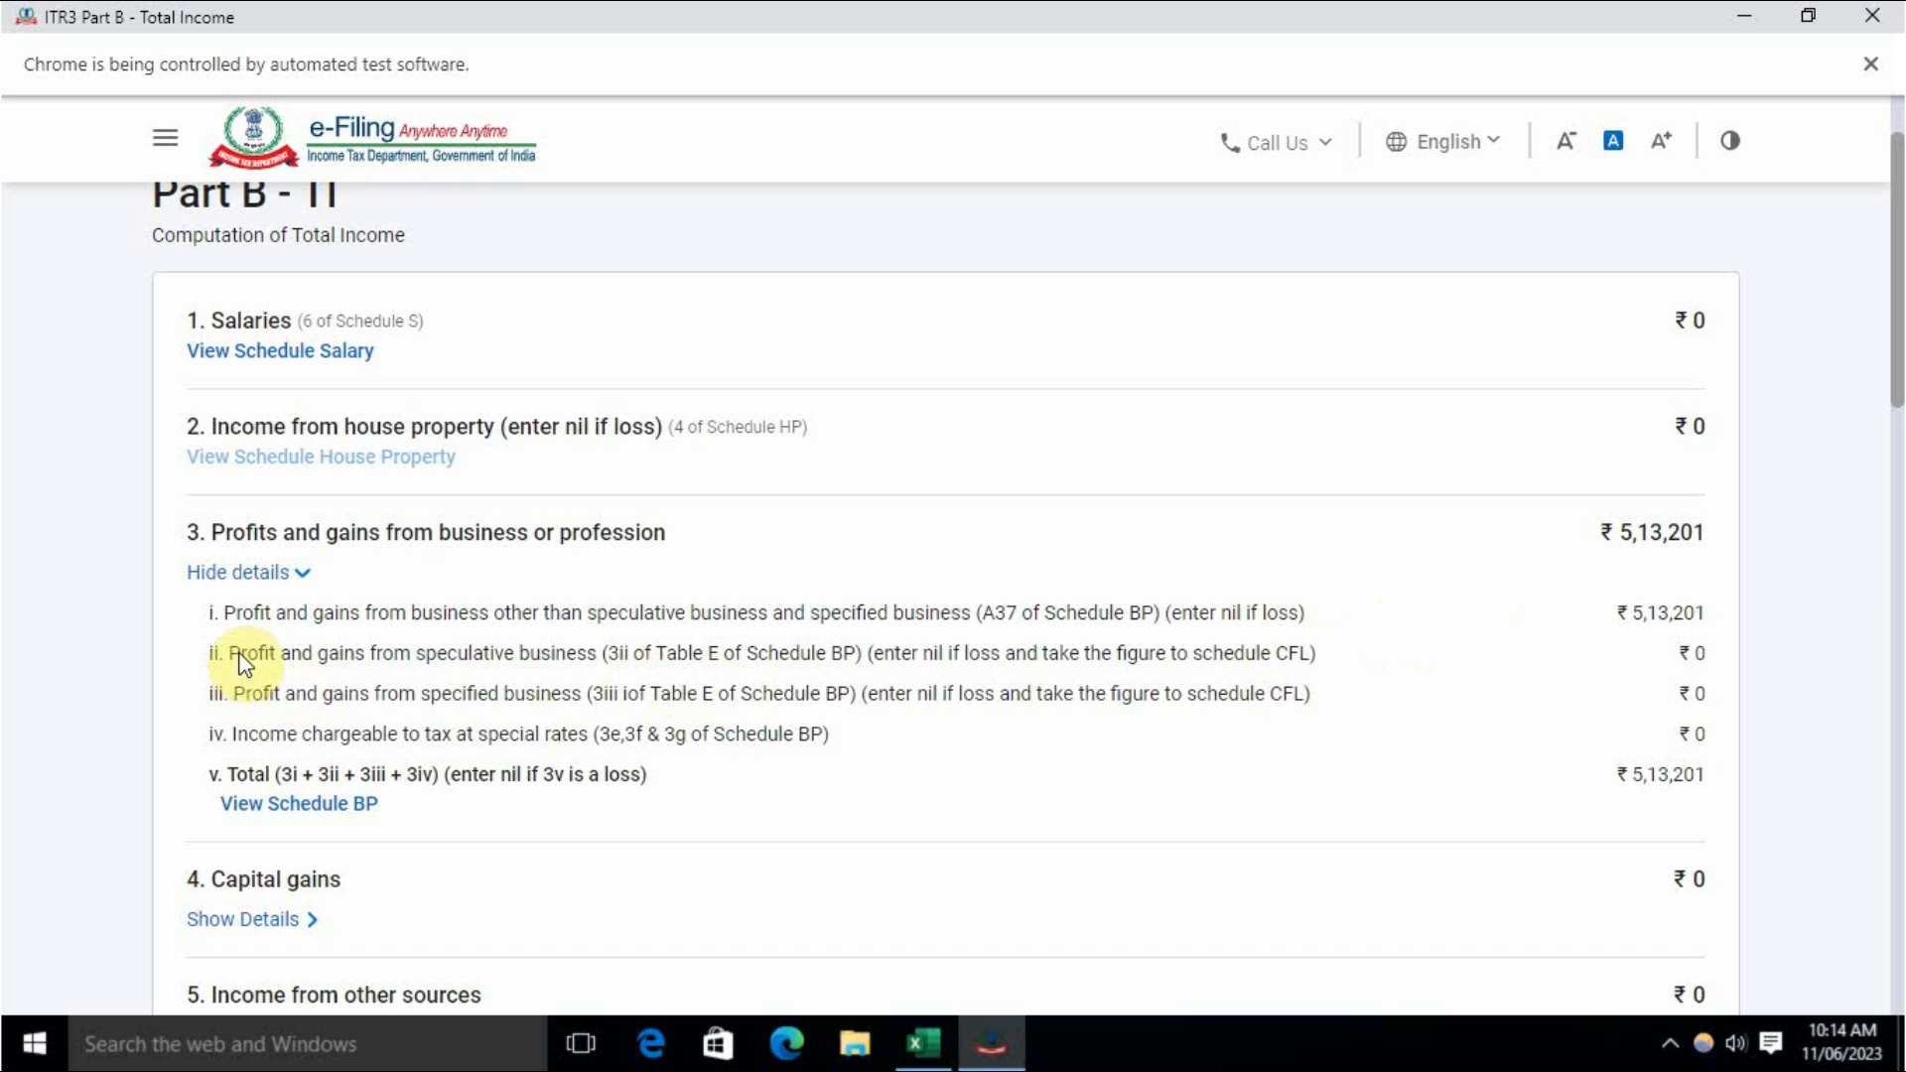
pyautogui.moveTo(241, 661); pyautogui.dragTo(1297, 660)
pyautogui.click(1588, 625)
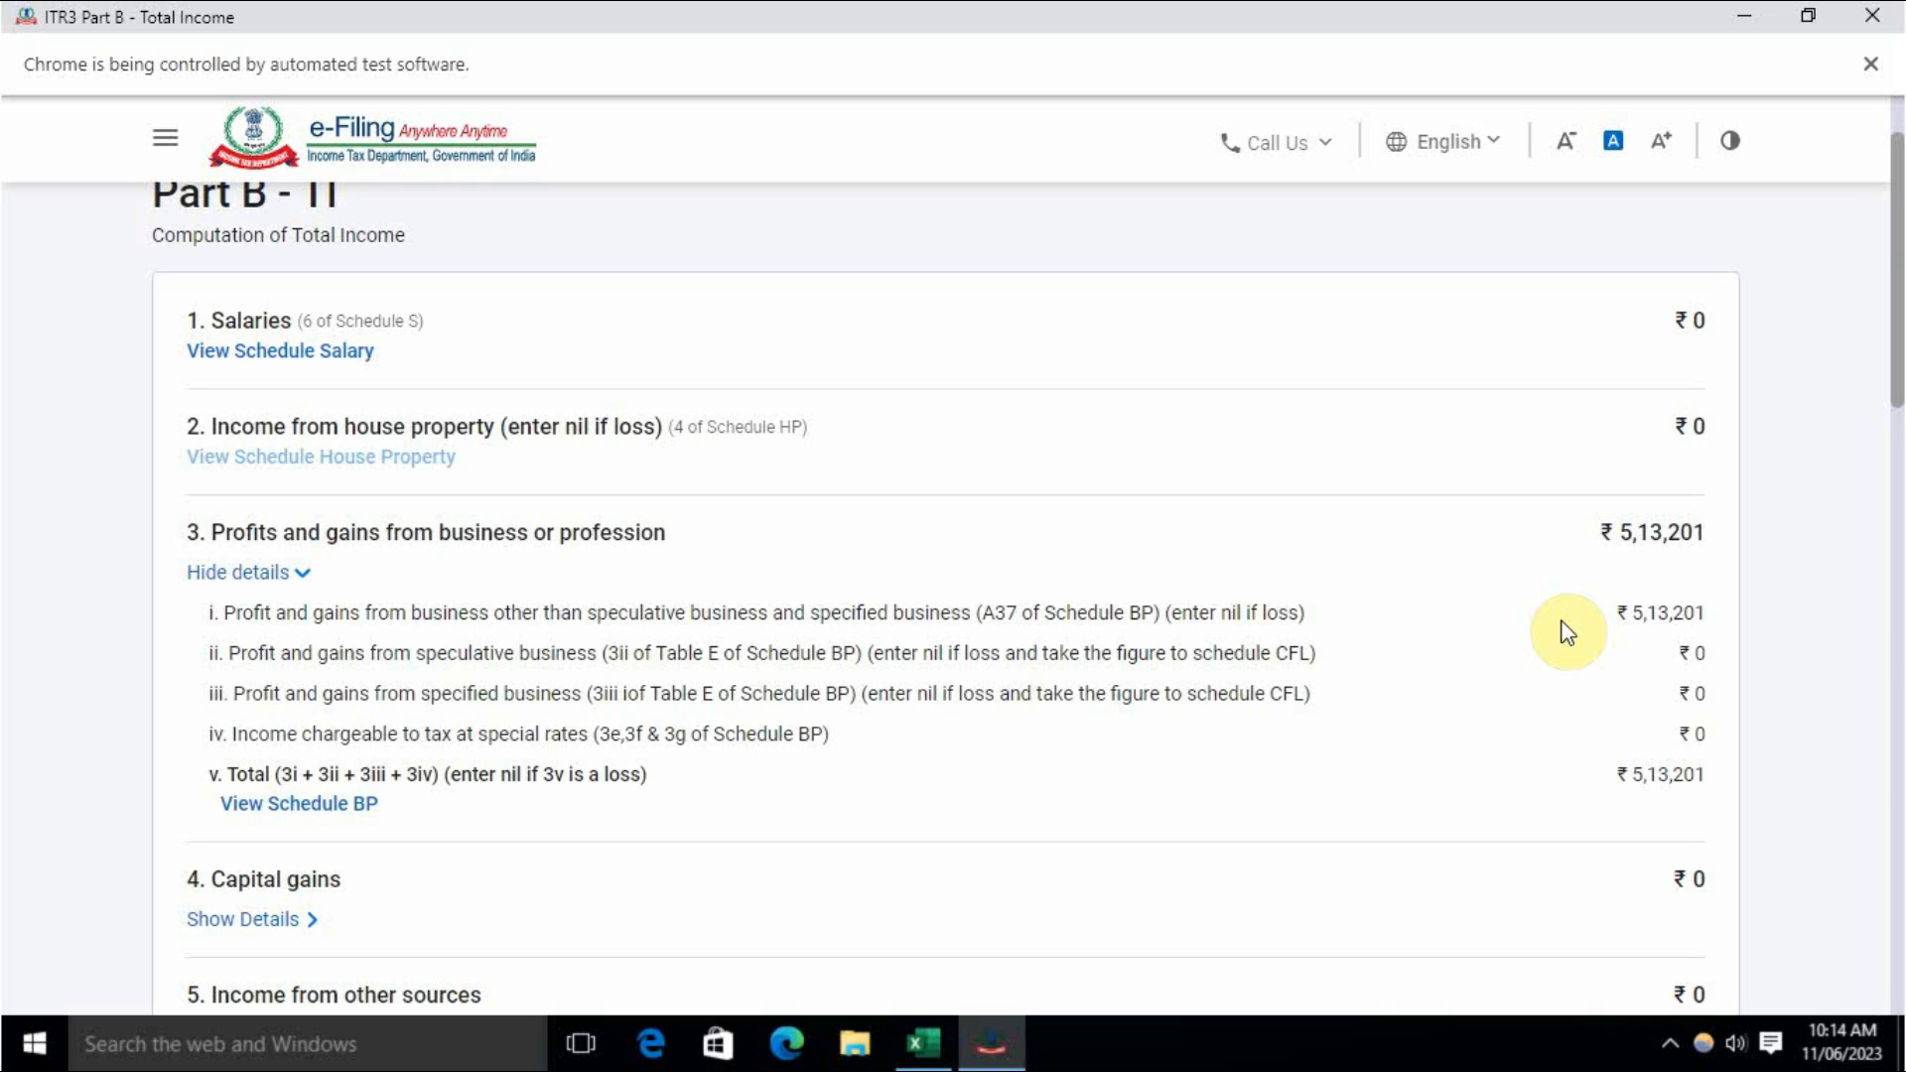
# Step: Confirm the total income computation in Part B - TI and open Part B - TTI
pyautogui.scroll(-15, 1566, 632)
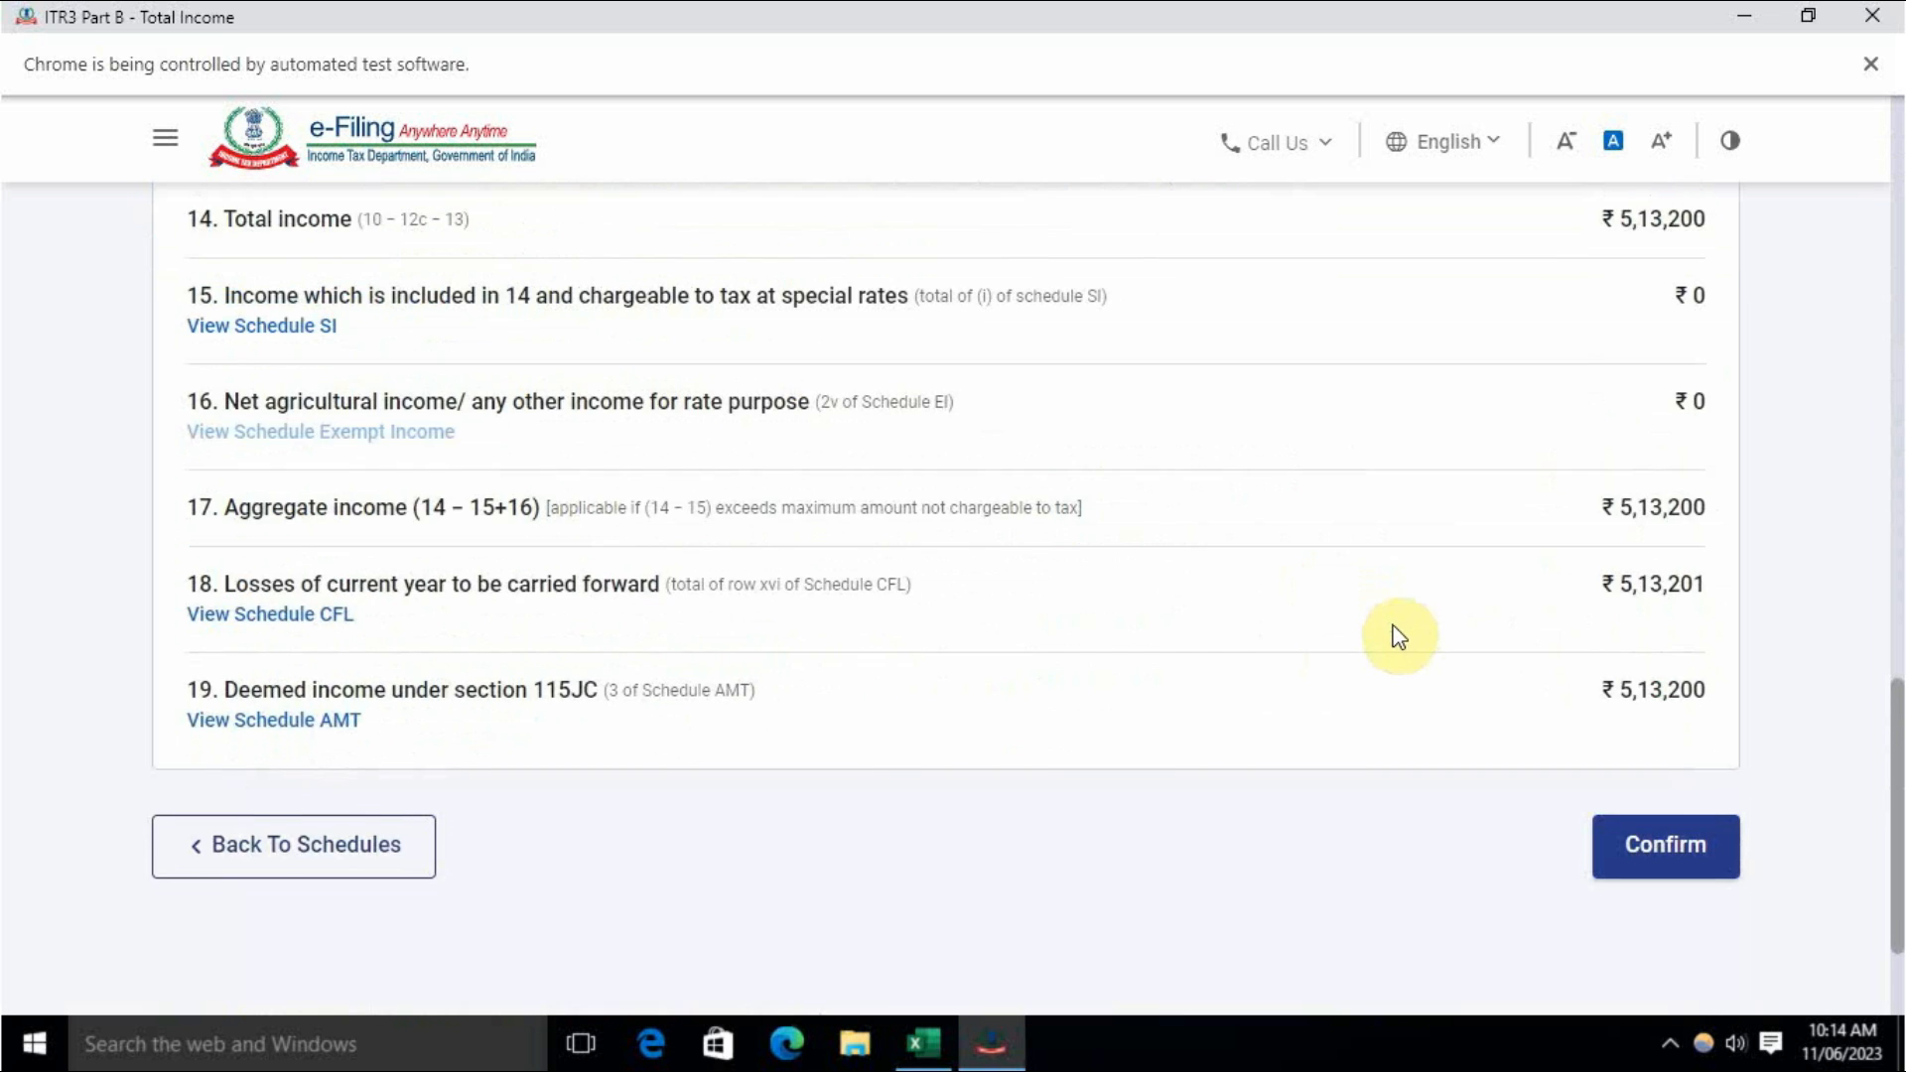
pyautogui.click(1628, 649)
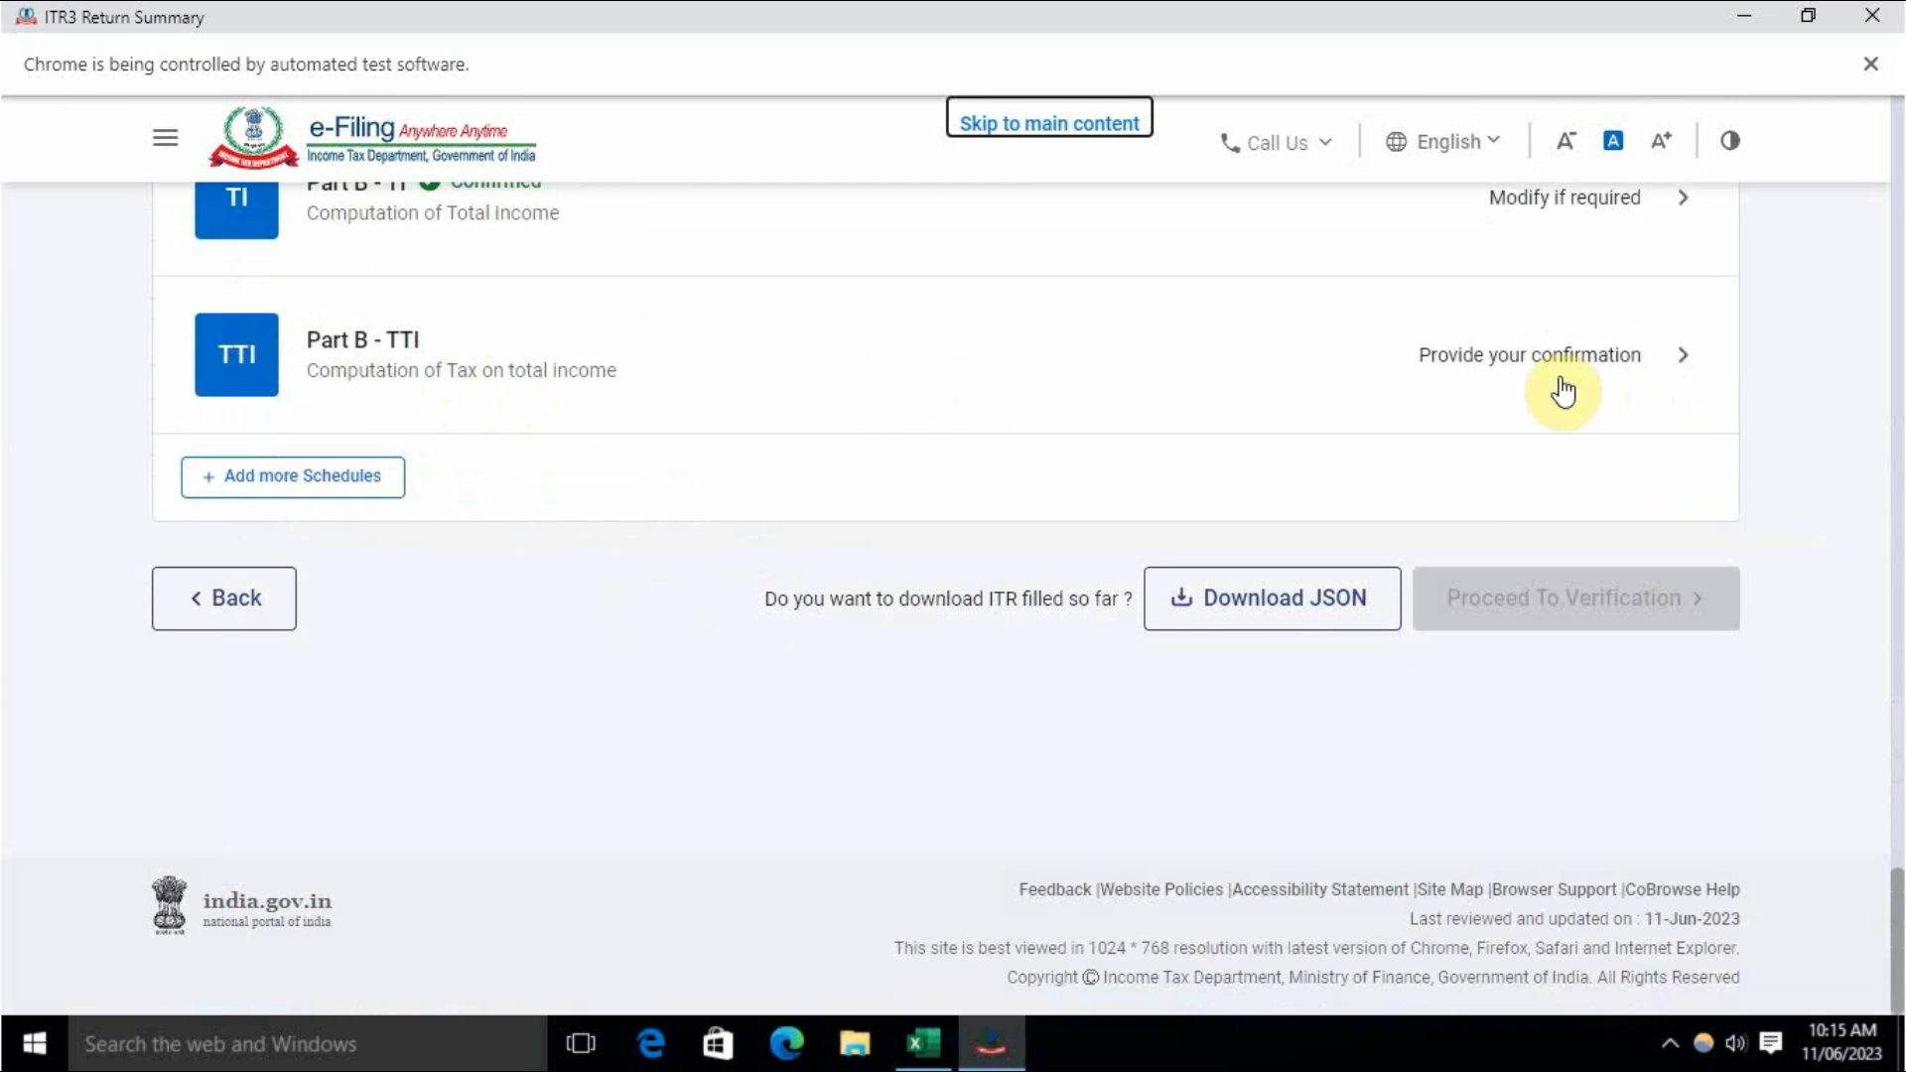
pyautogui.click(1524, 361)
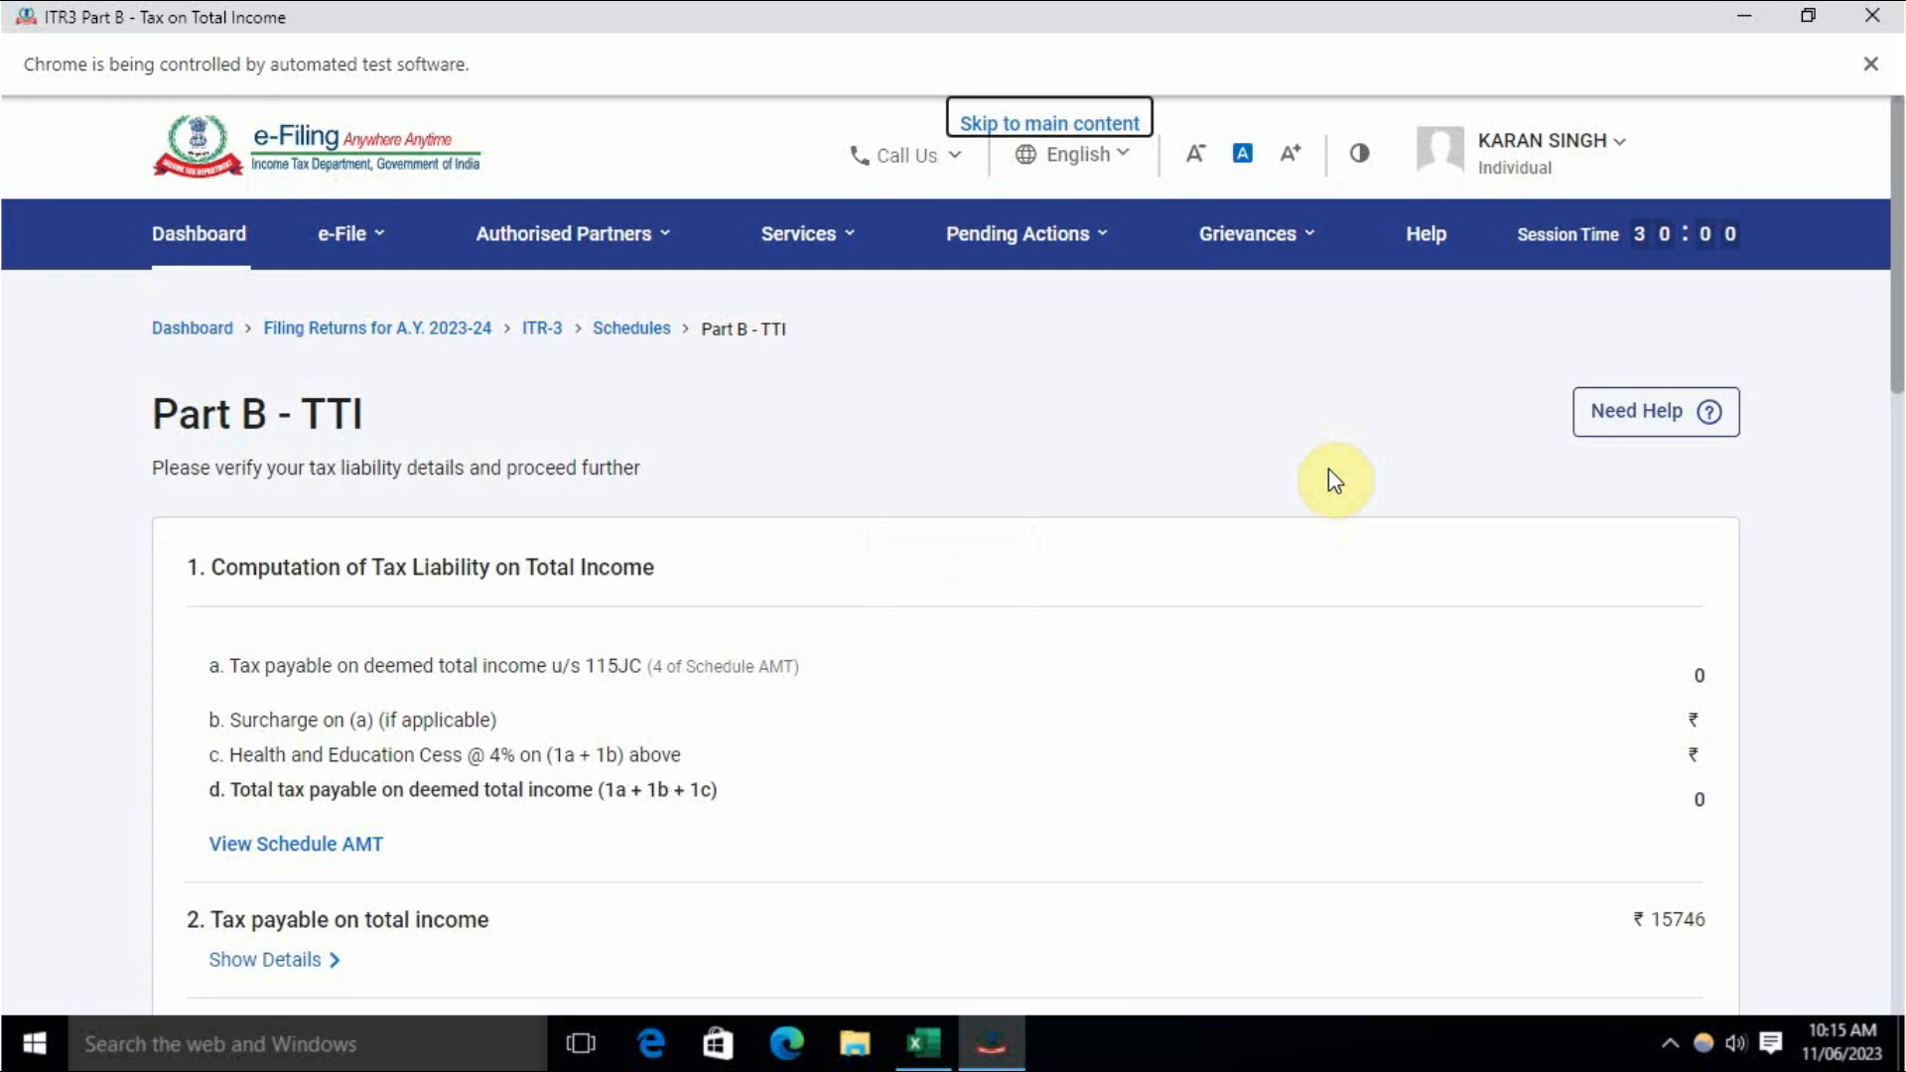
# Step: Review the tax liability in Part B - TTI from gross tax down to amount payable and refund, and return to the schedules without paying
pyautogui.scroll(-5, 1328, 474)
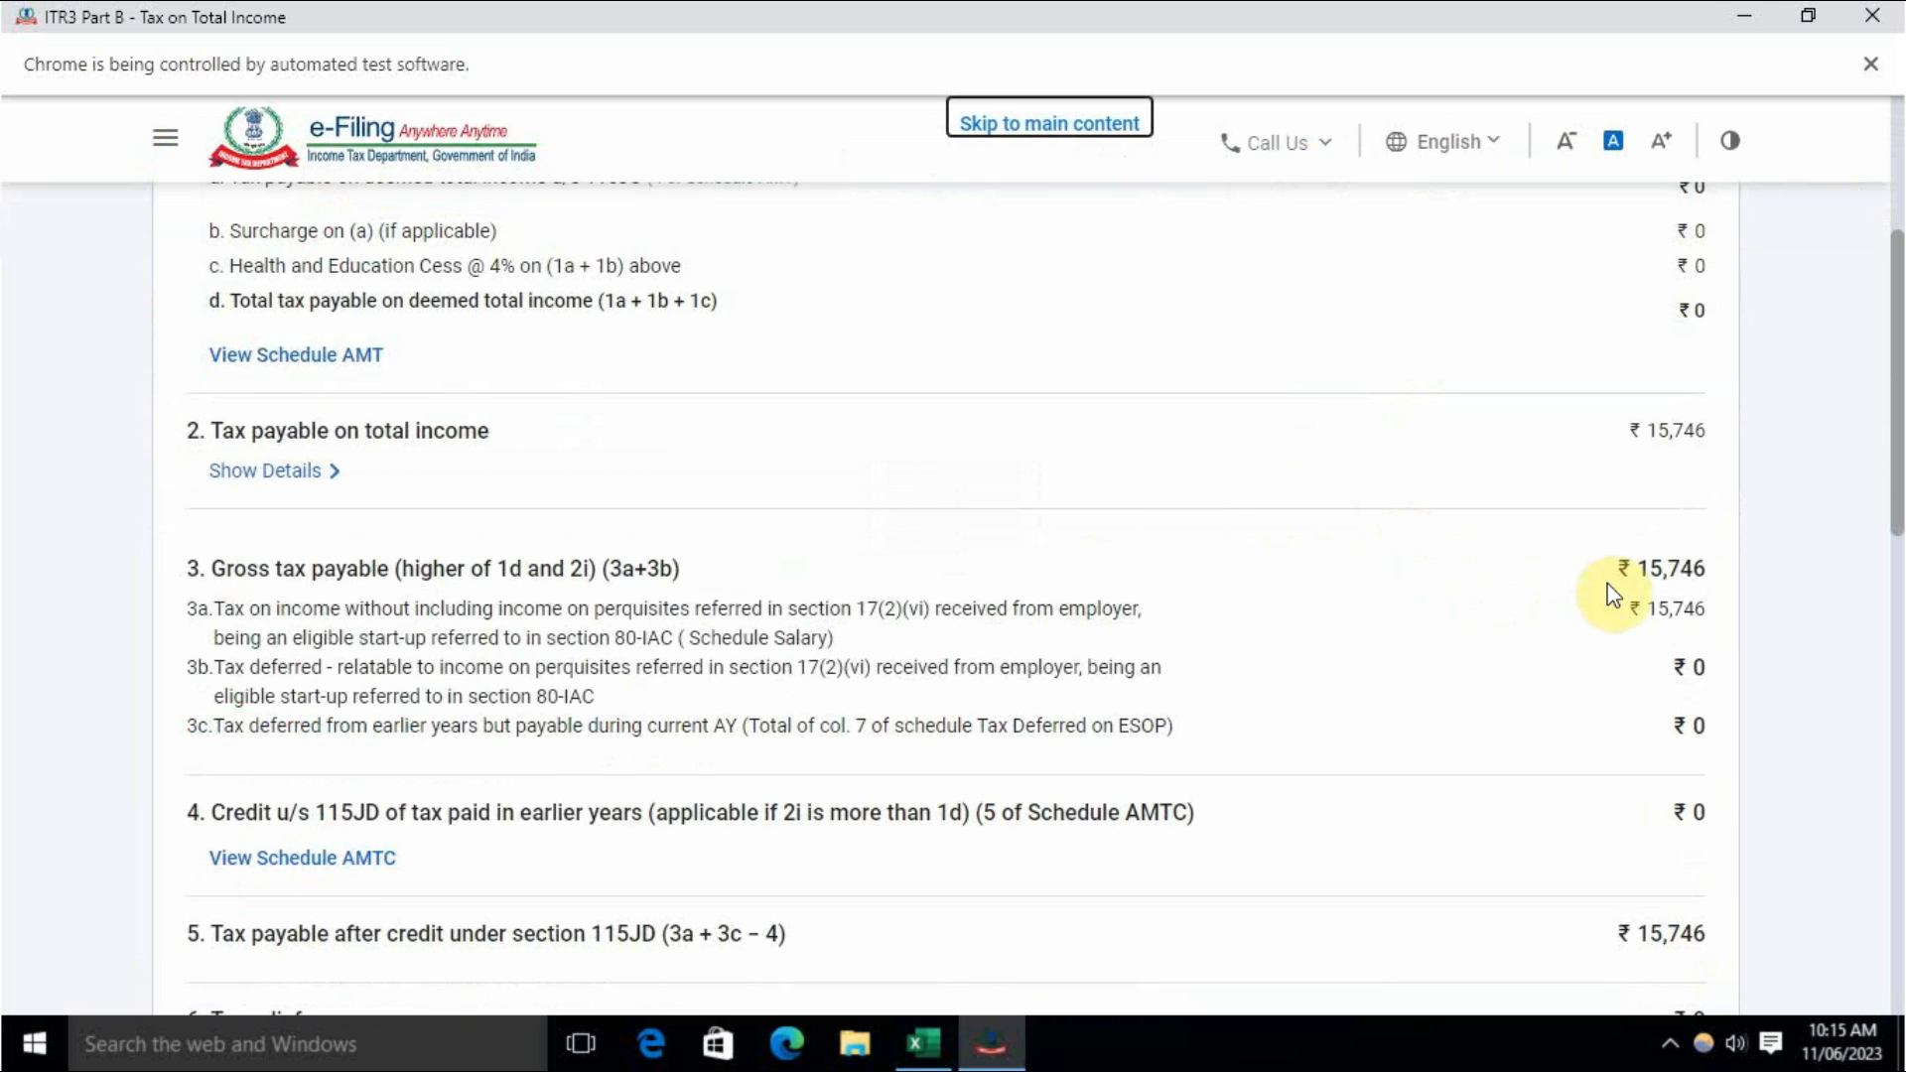
pyautogui.tripleClick(1742, 571)
pyautogui.scroll(-5, 1687, 631)
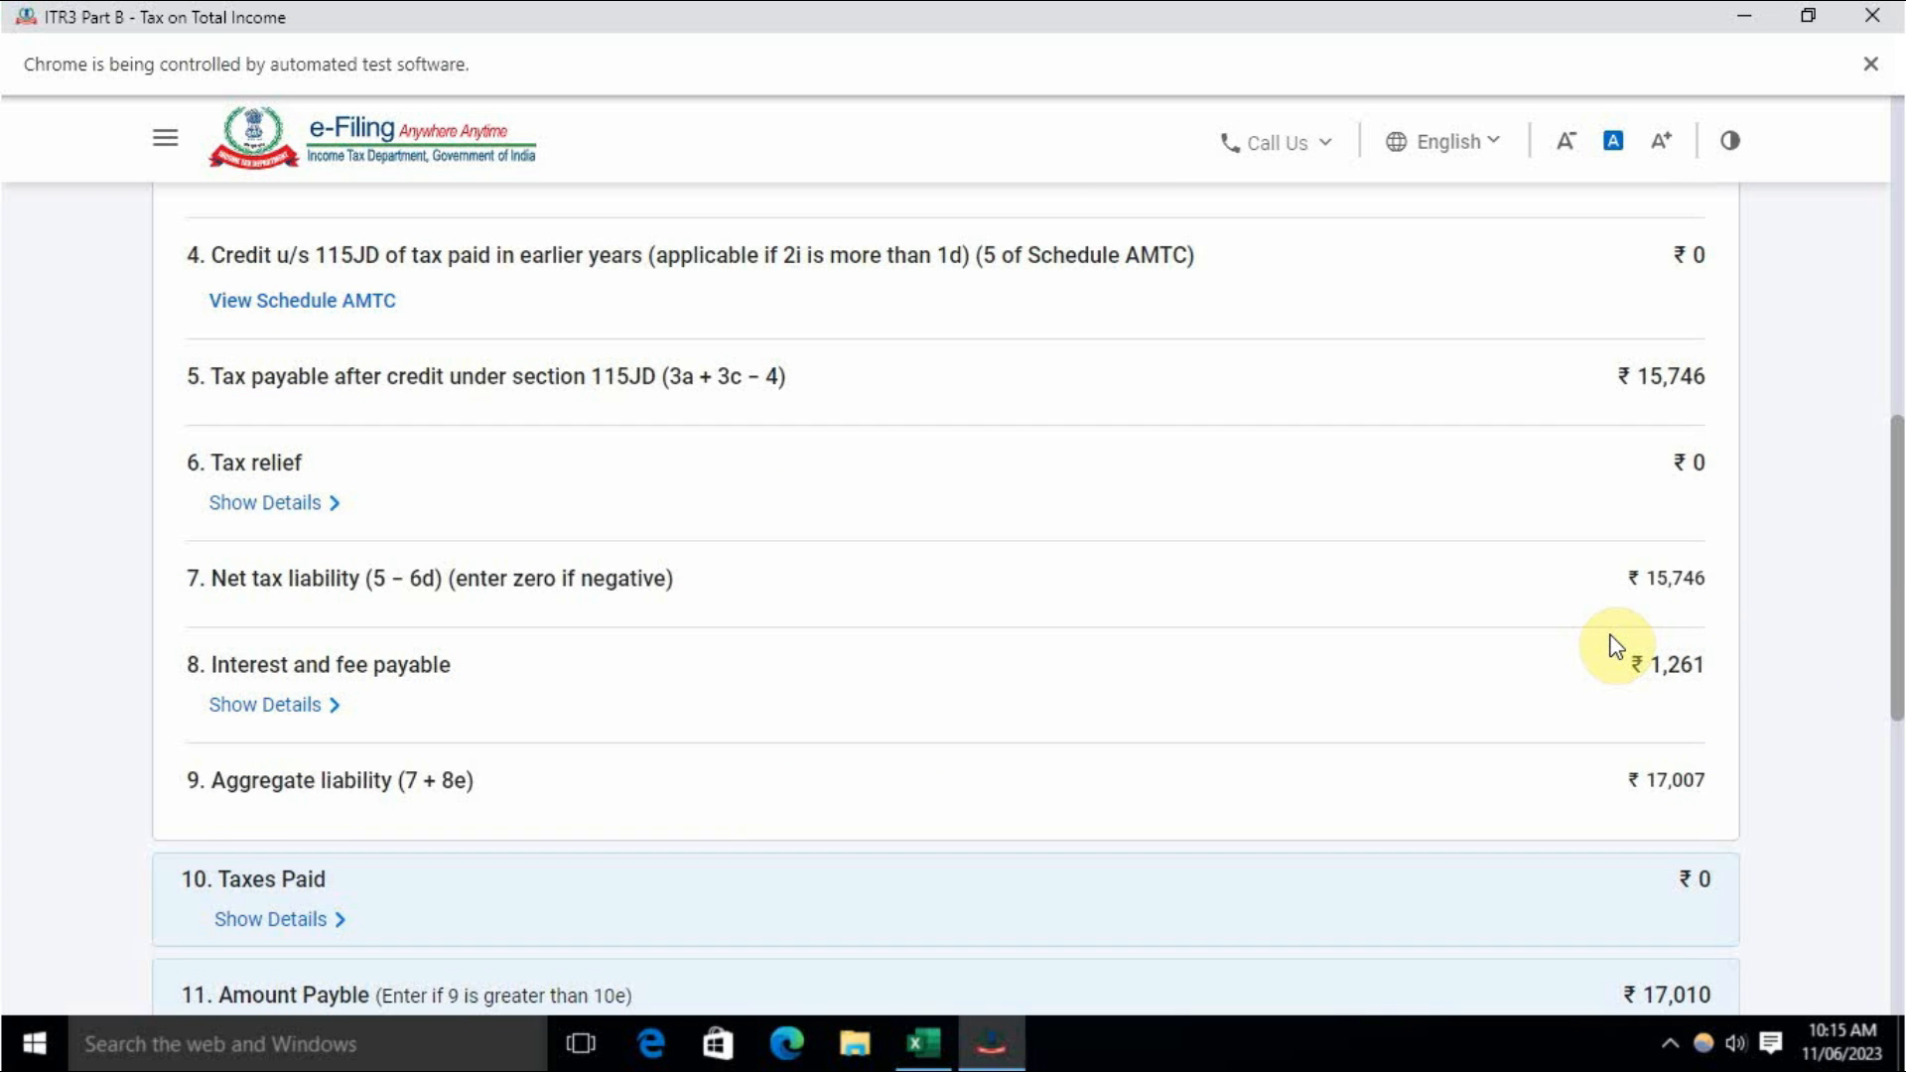
pyautogui.scroll(-4, 1705, 714)
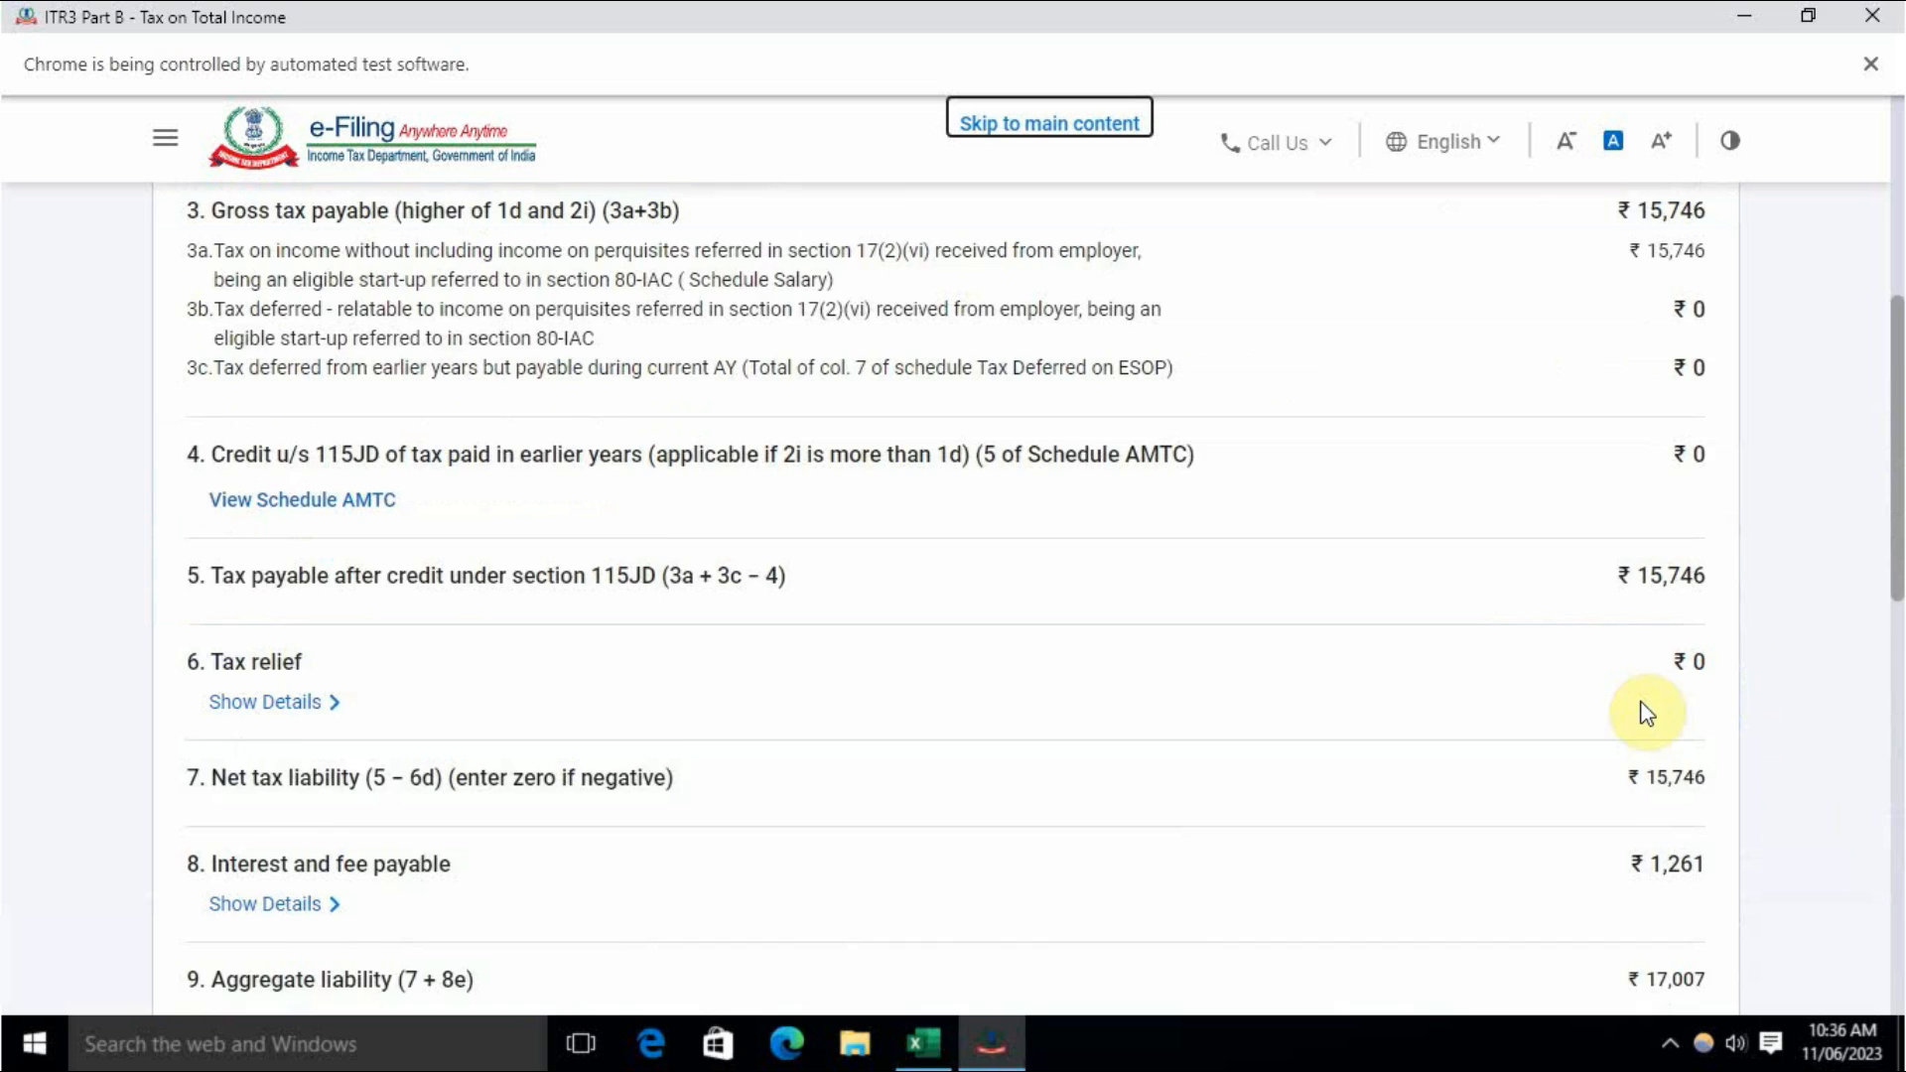
pyautogui.scroll(-5, 1643, 713)
pyautogui.scroll(-3, 1623, 725)
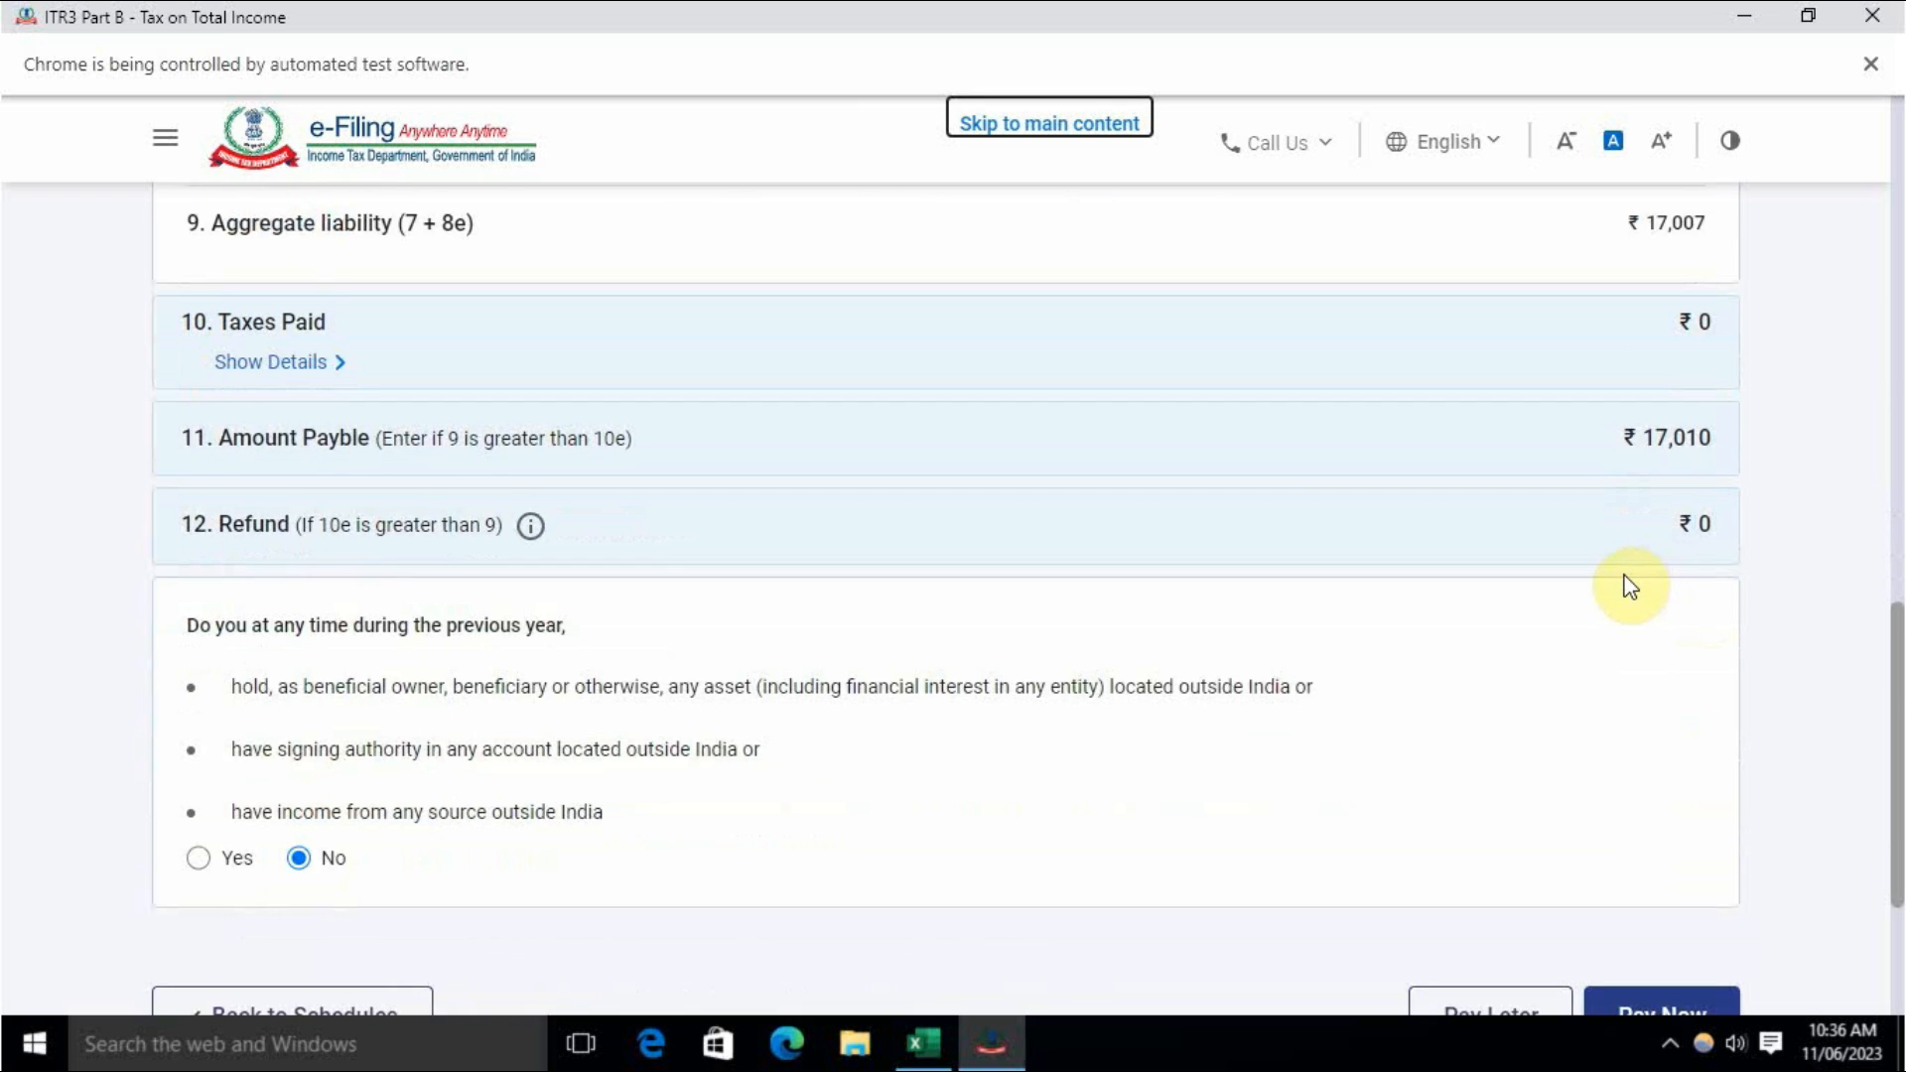
pyautogui.scroll(-3, 1618, 593)
pyautogui.click(266, 749)
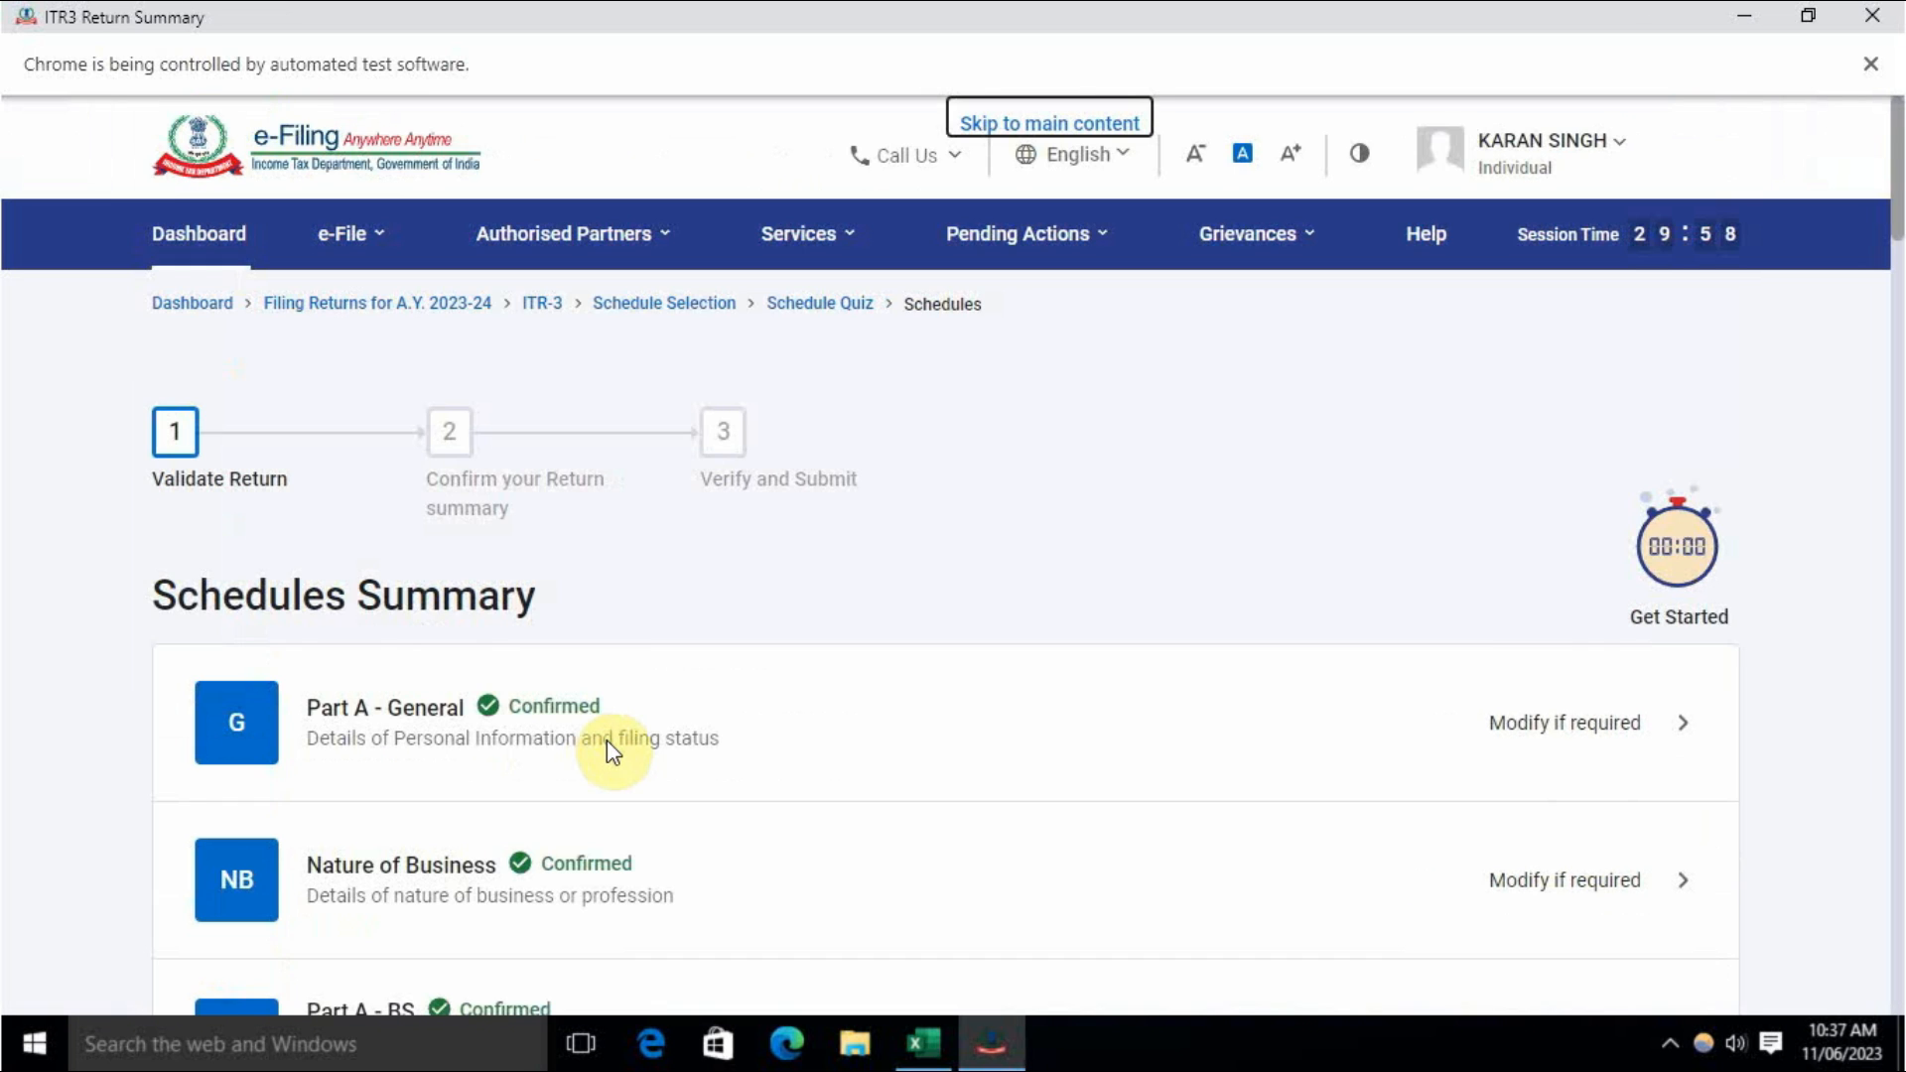
# Step: Open Part A - Trading Account and expand item 12, gross profit or loss transferred to the Profit and Loss account
pyautogui.scroll(-5, 605, 741)
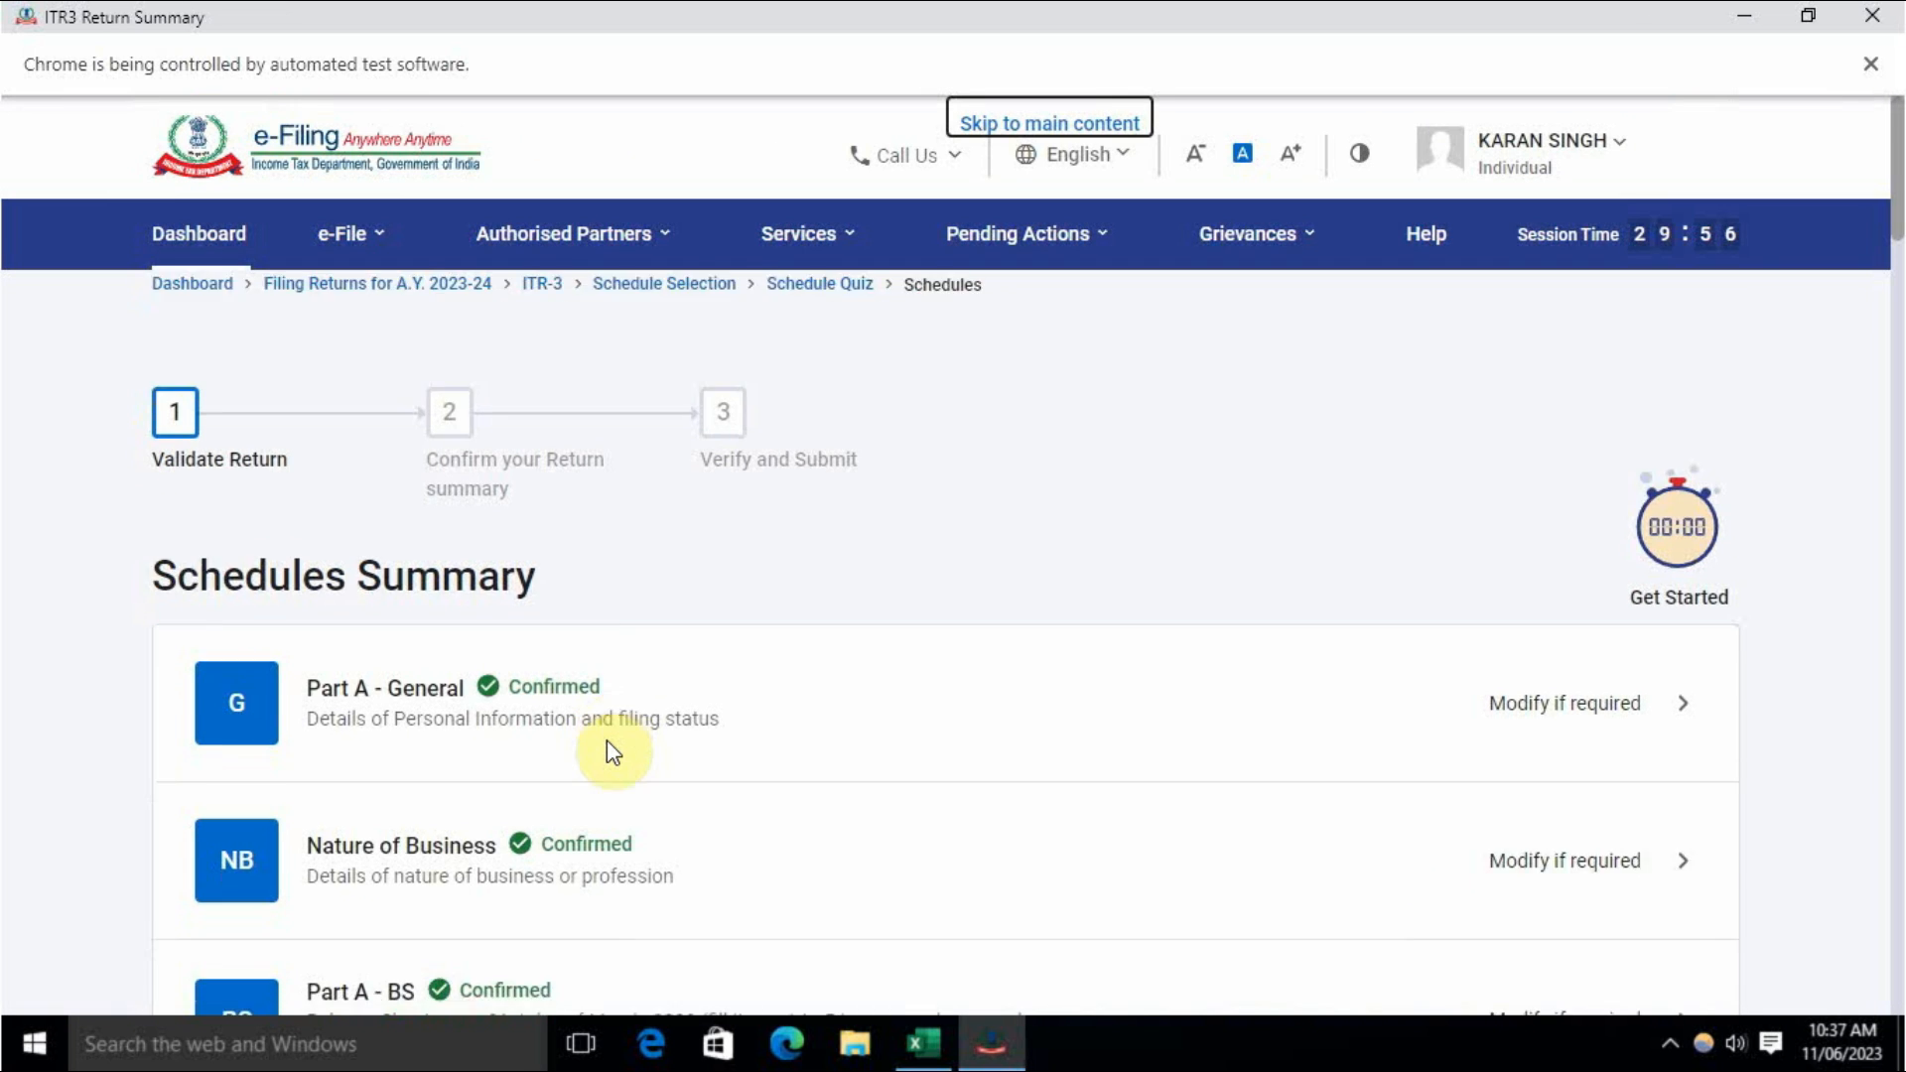
pyautogui.scroll(-1, 605, 740)
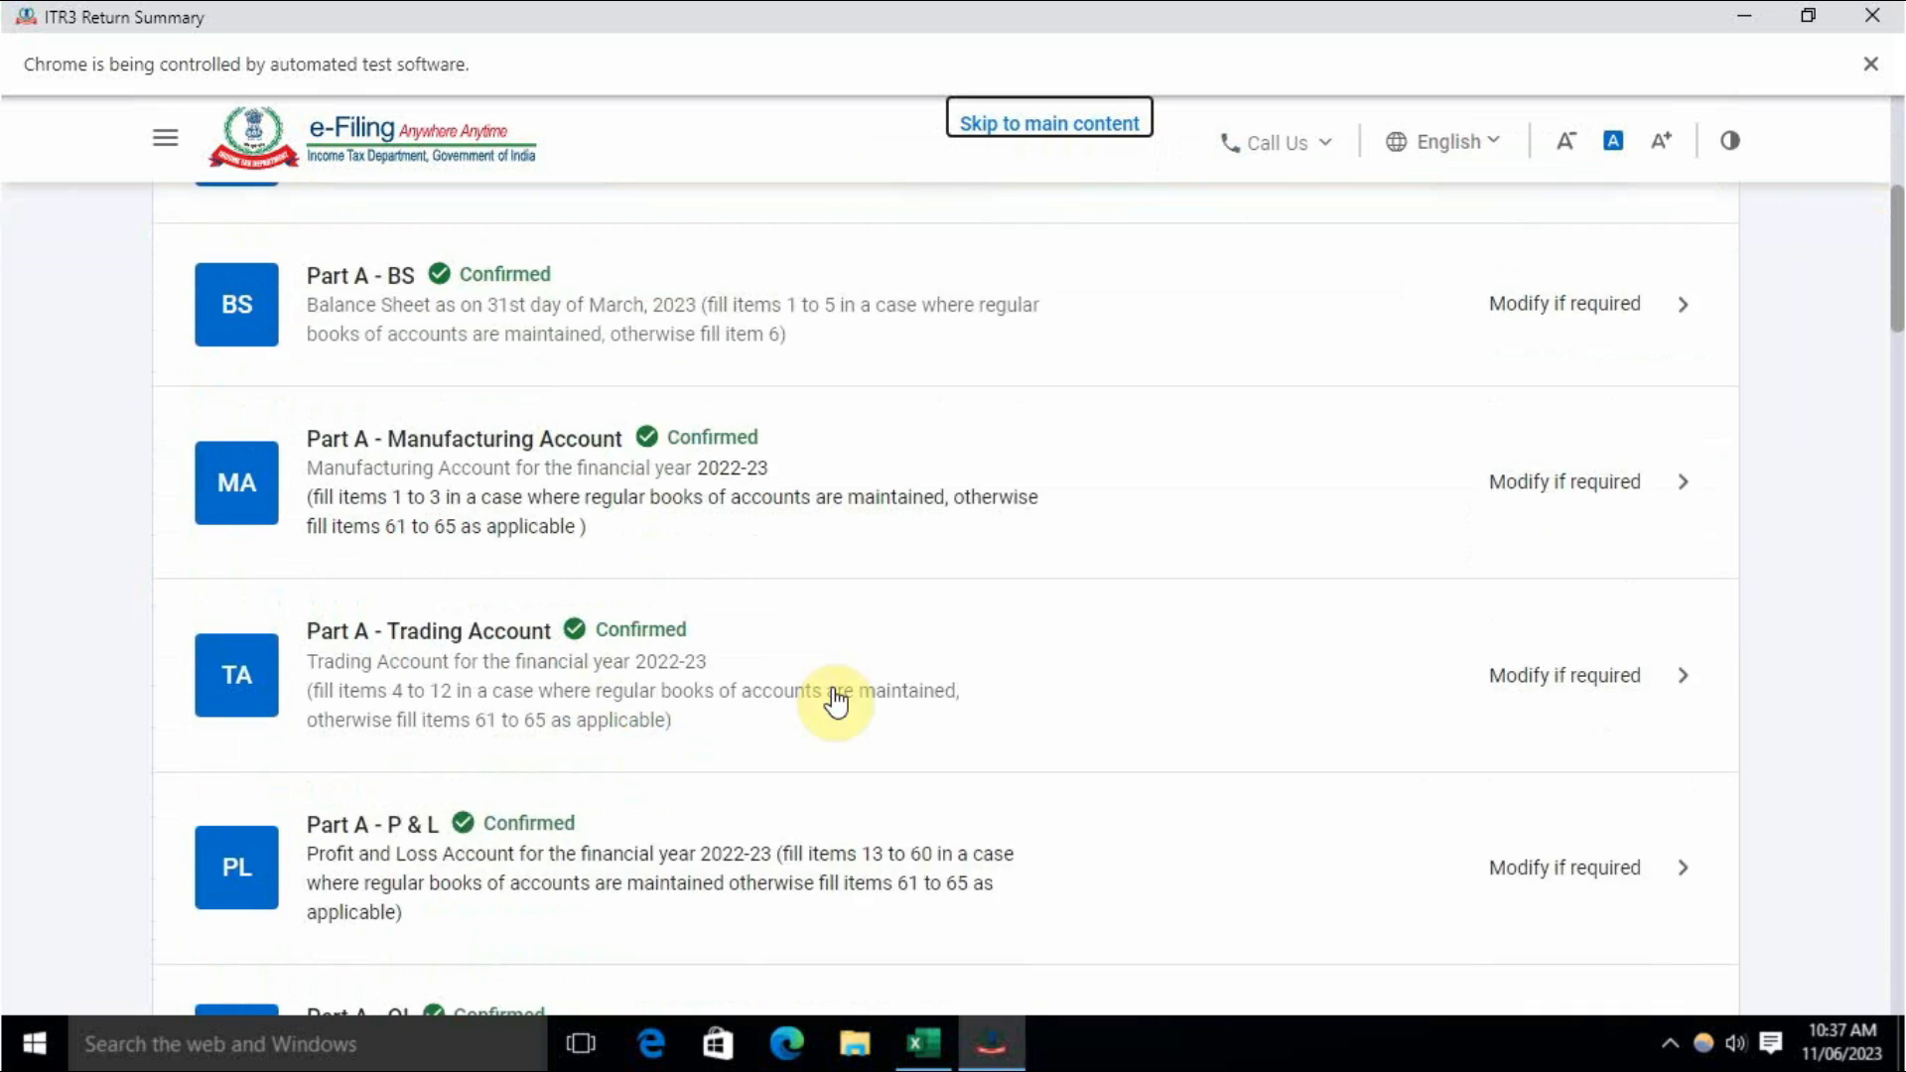
pyautogui.click(1579, 643)
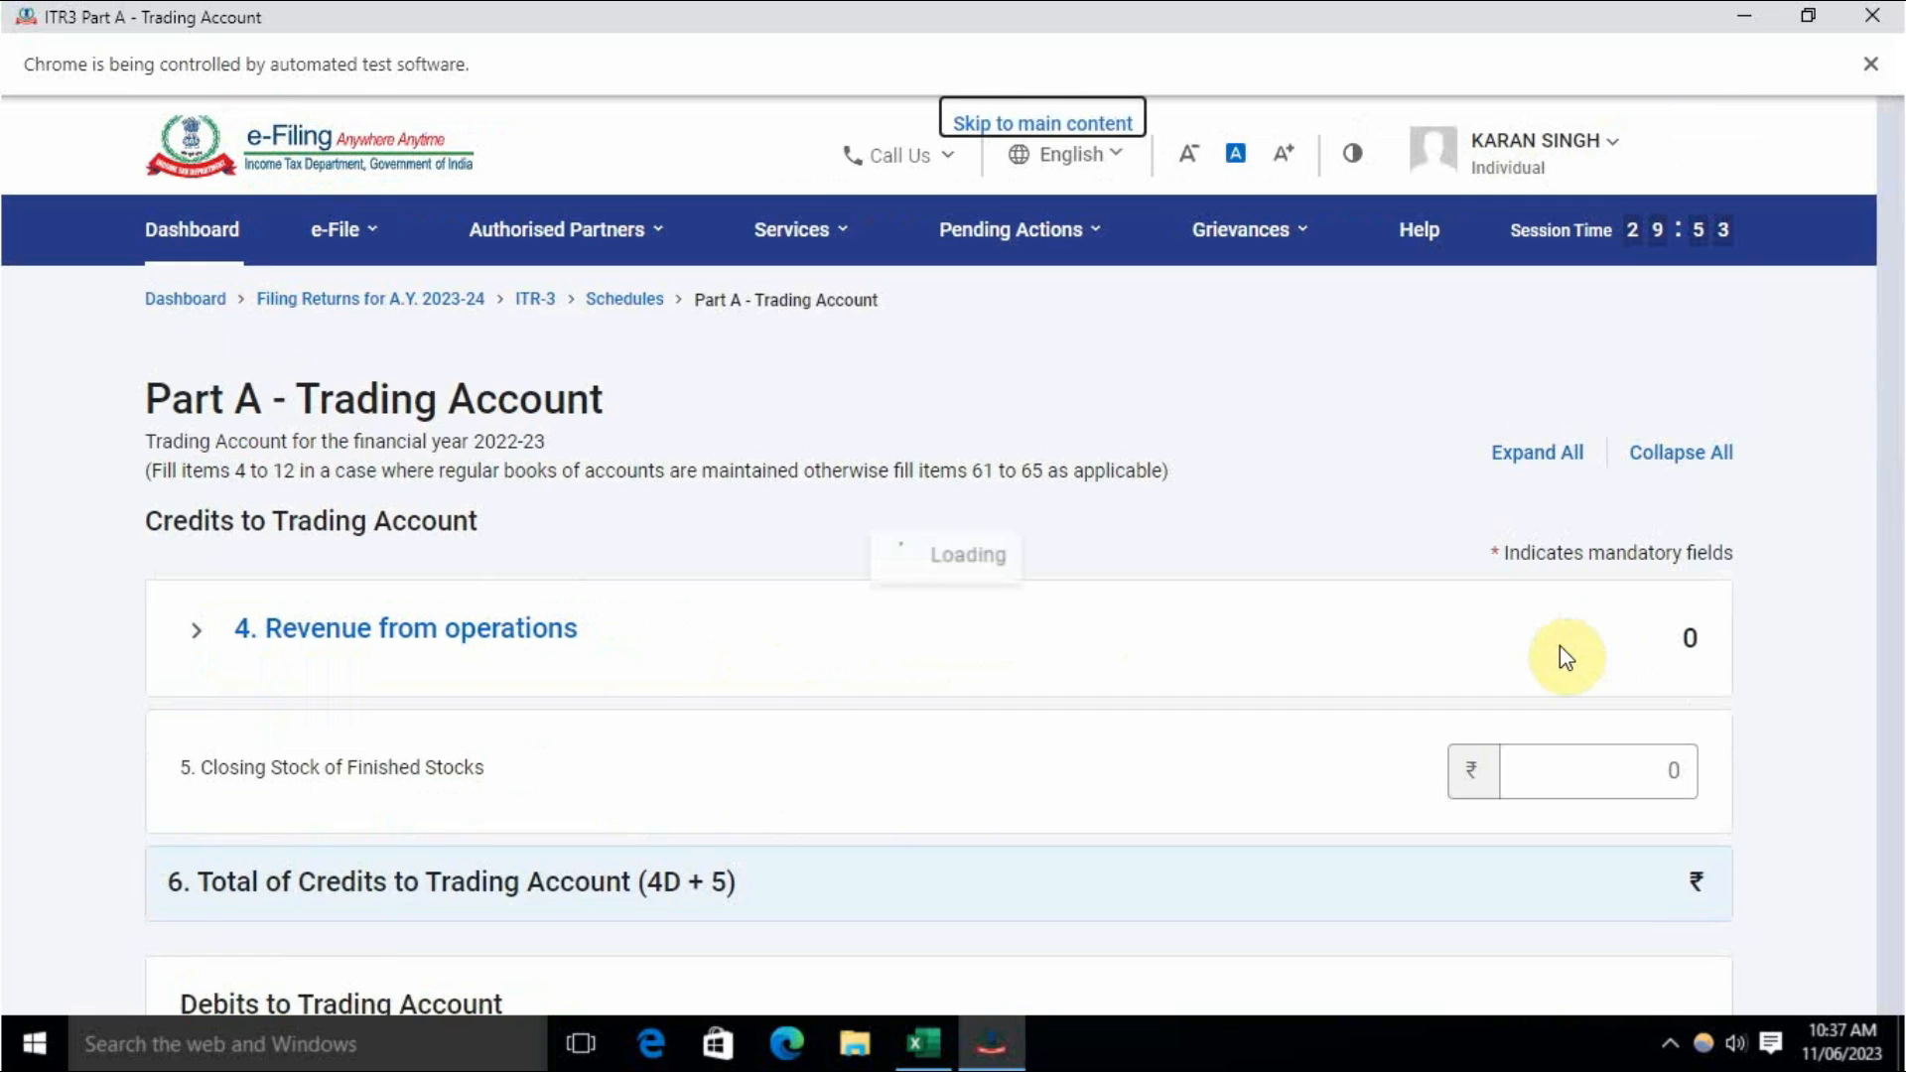
pyautogui.scroll(-12, 1241, 689)
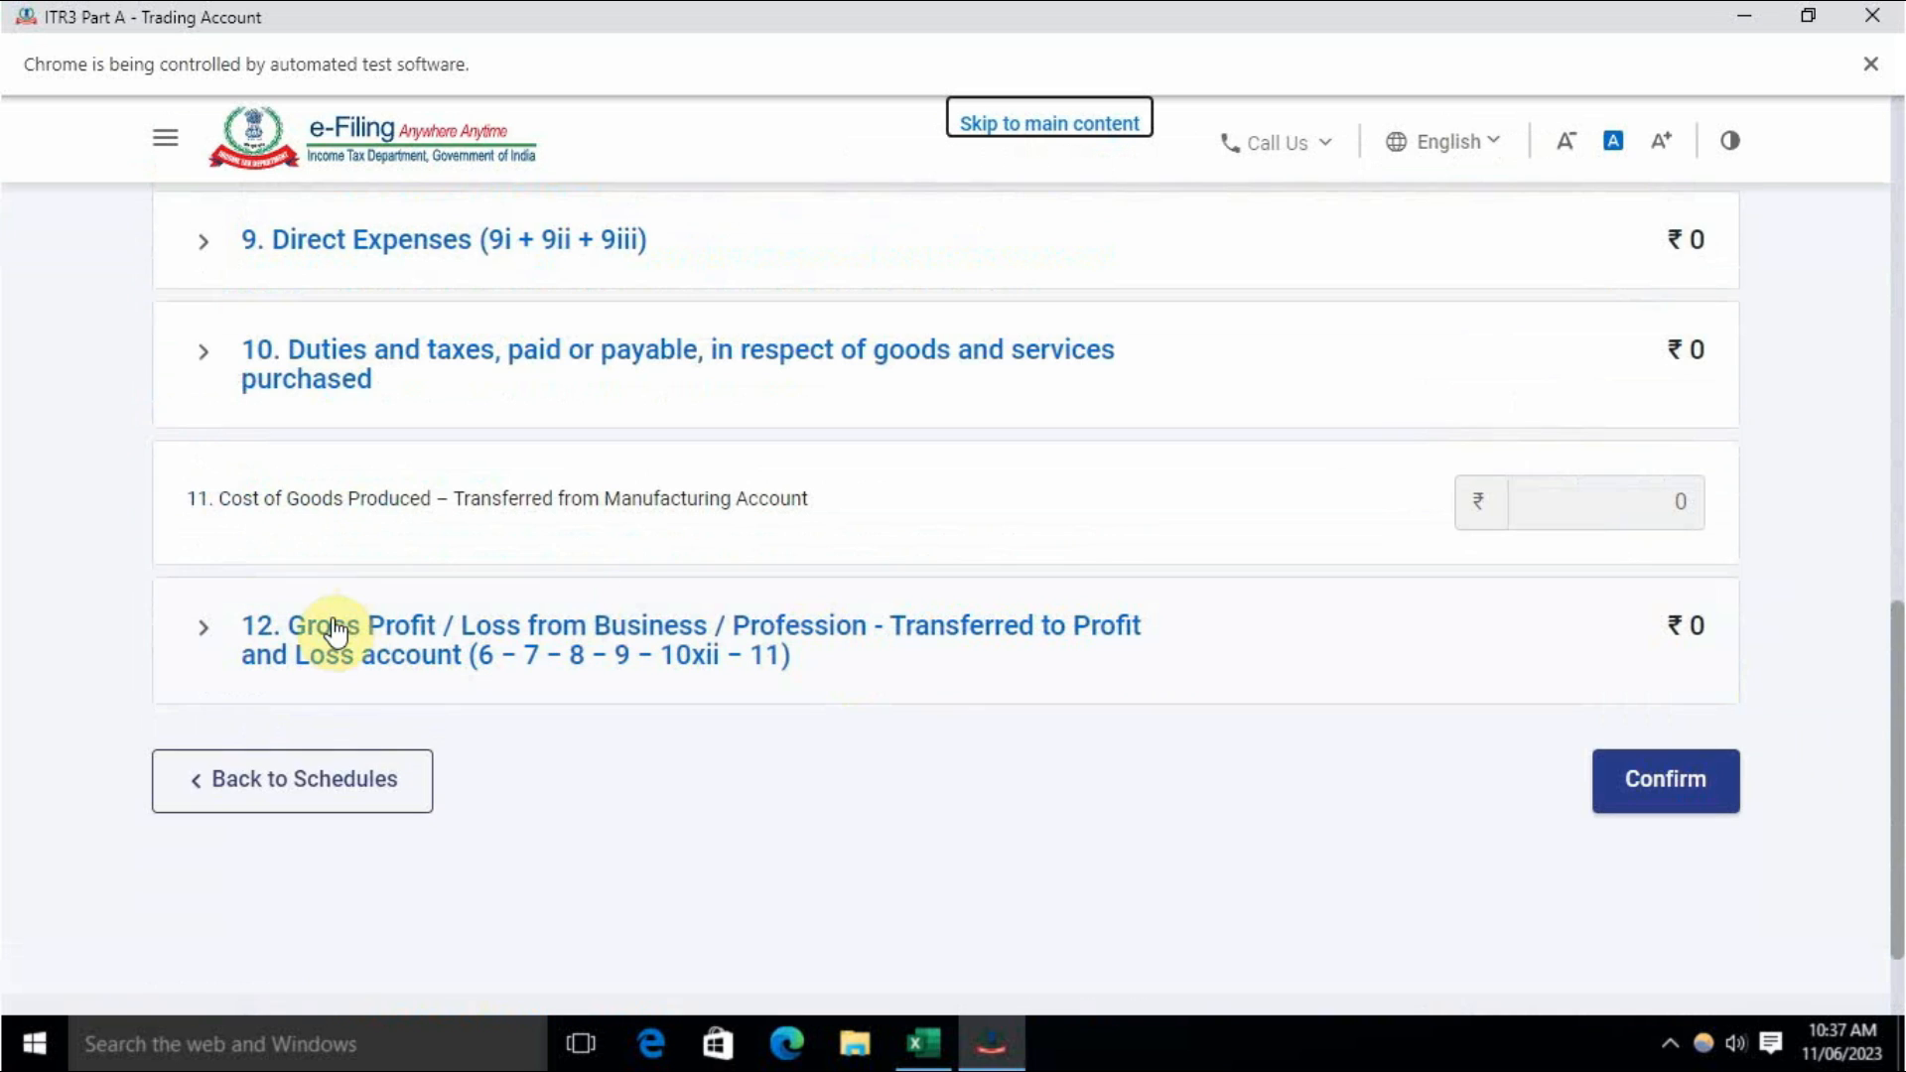
pyautogui.click(640, 653)
pyautogui.scroll(-3, 640, 653)
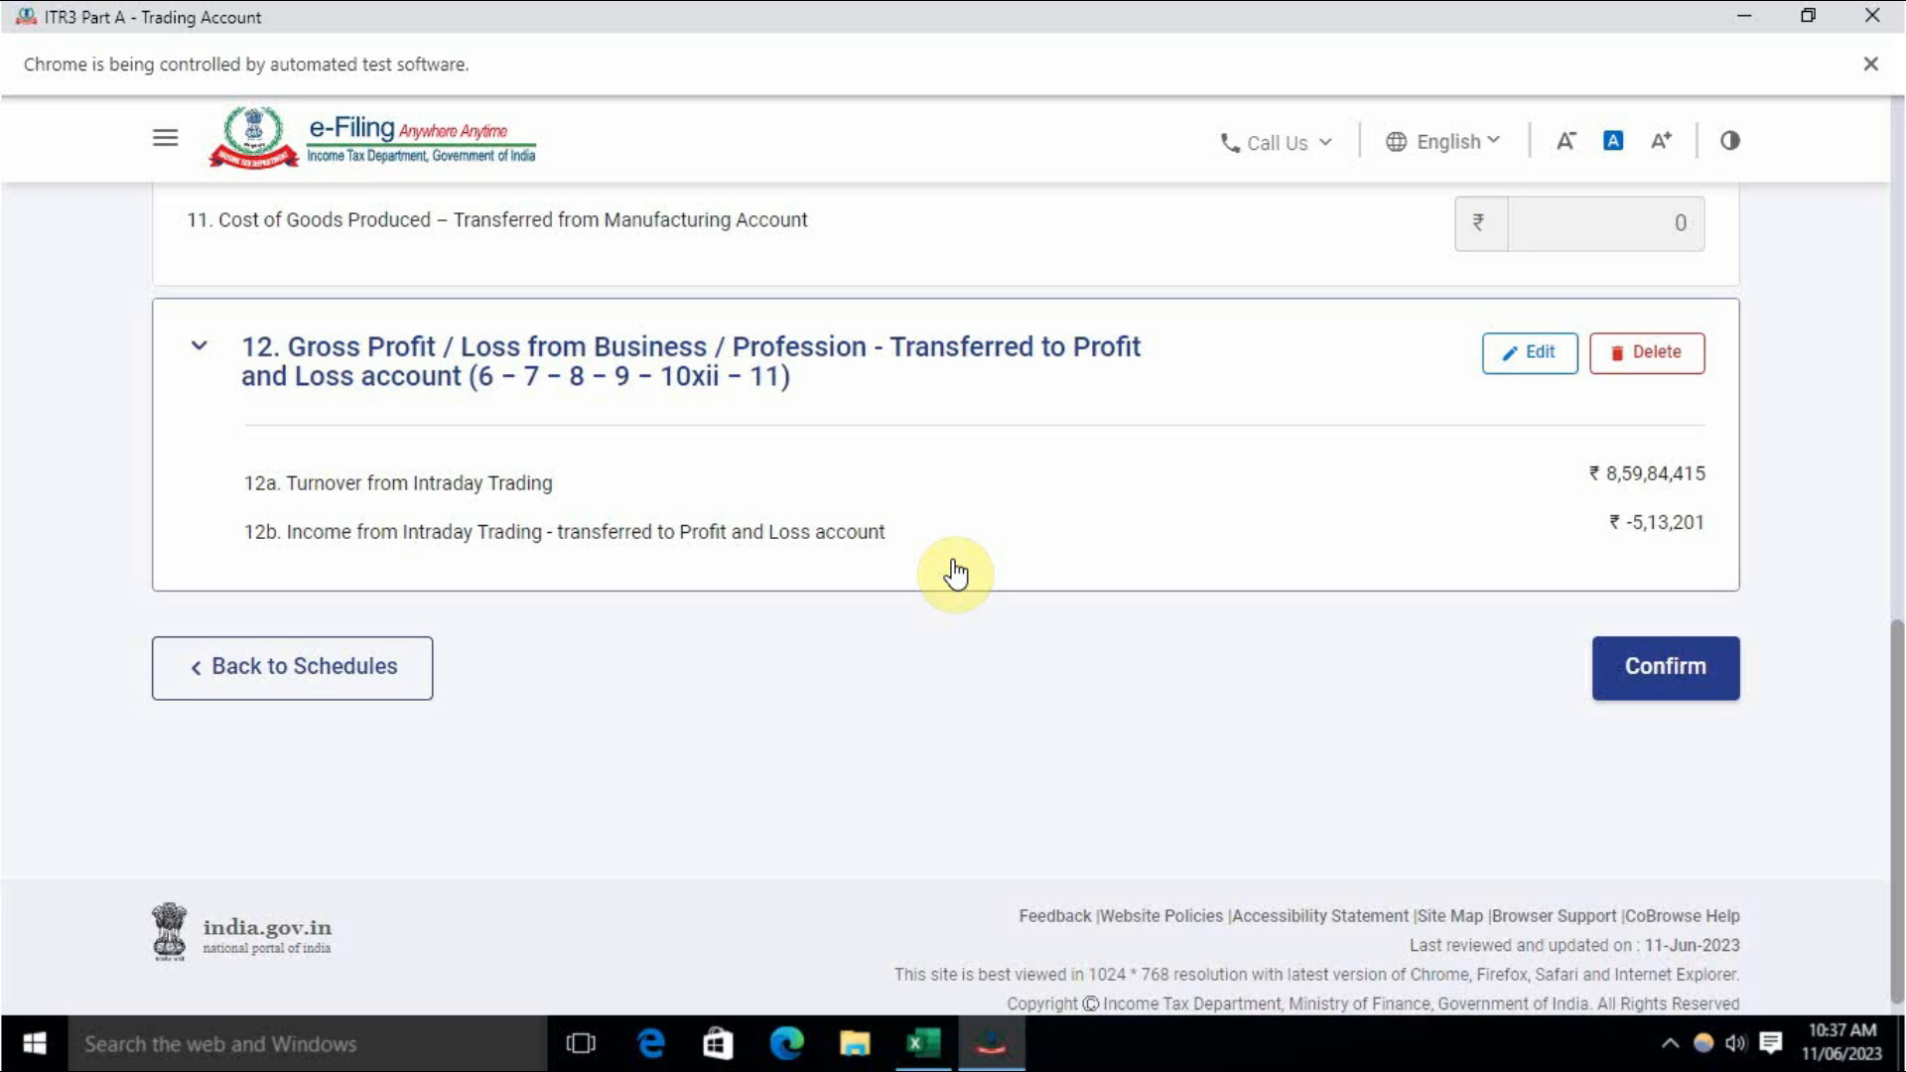
# Step: Set the 12b income from intraday trading to 0, save item 12, and confirm the Trading Account
pyautogui.click(1526, 352)
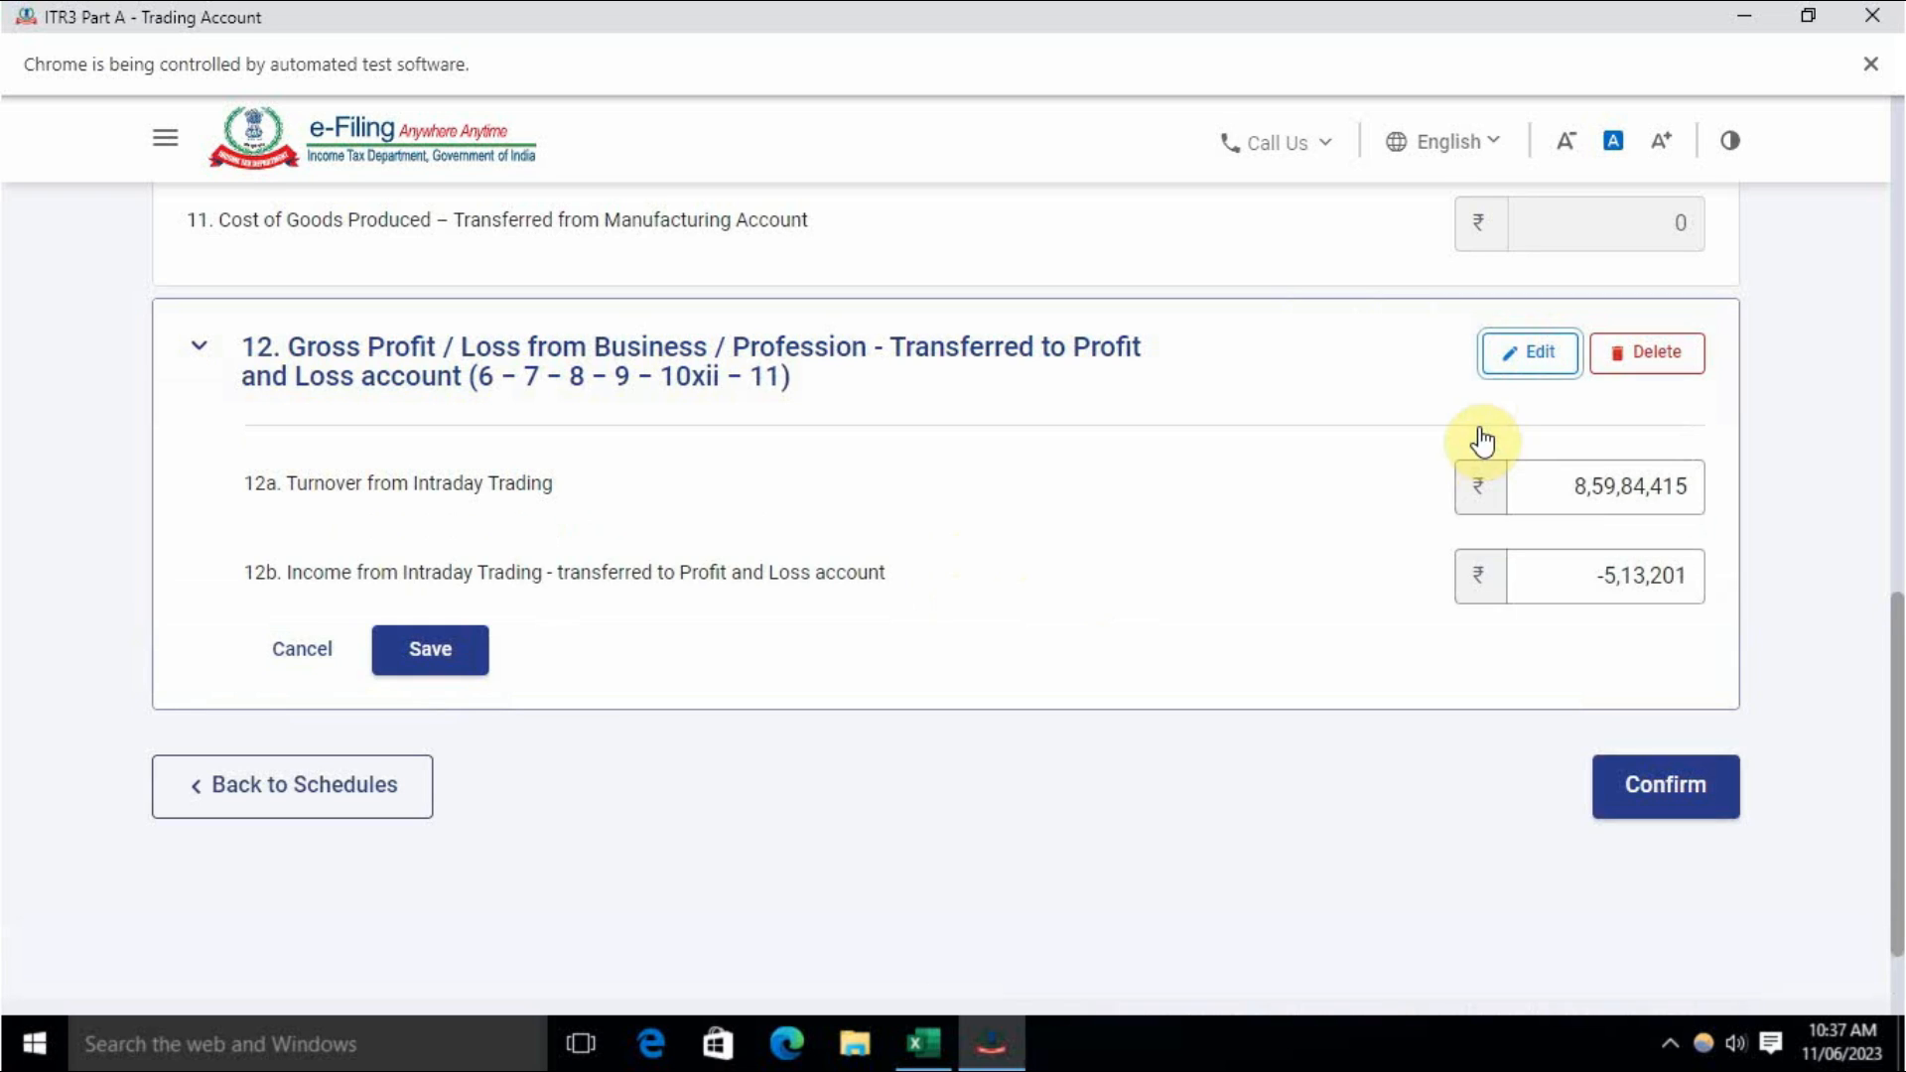
pyautogui.moveTo(1574, 575); pyautogui.dragTo(1701, 570)
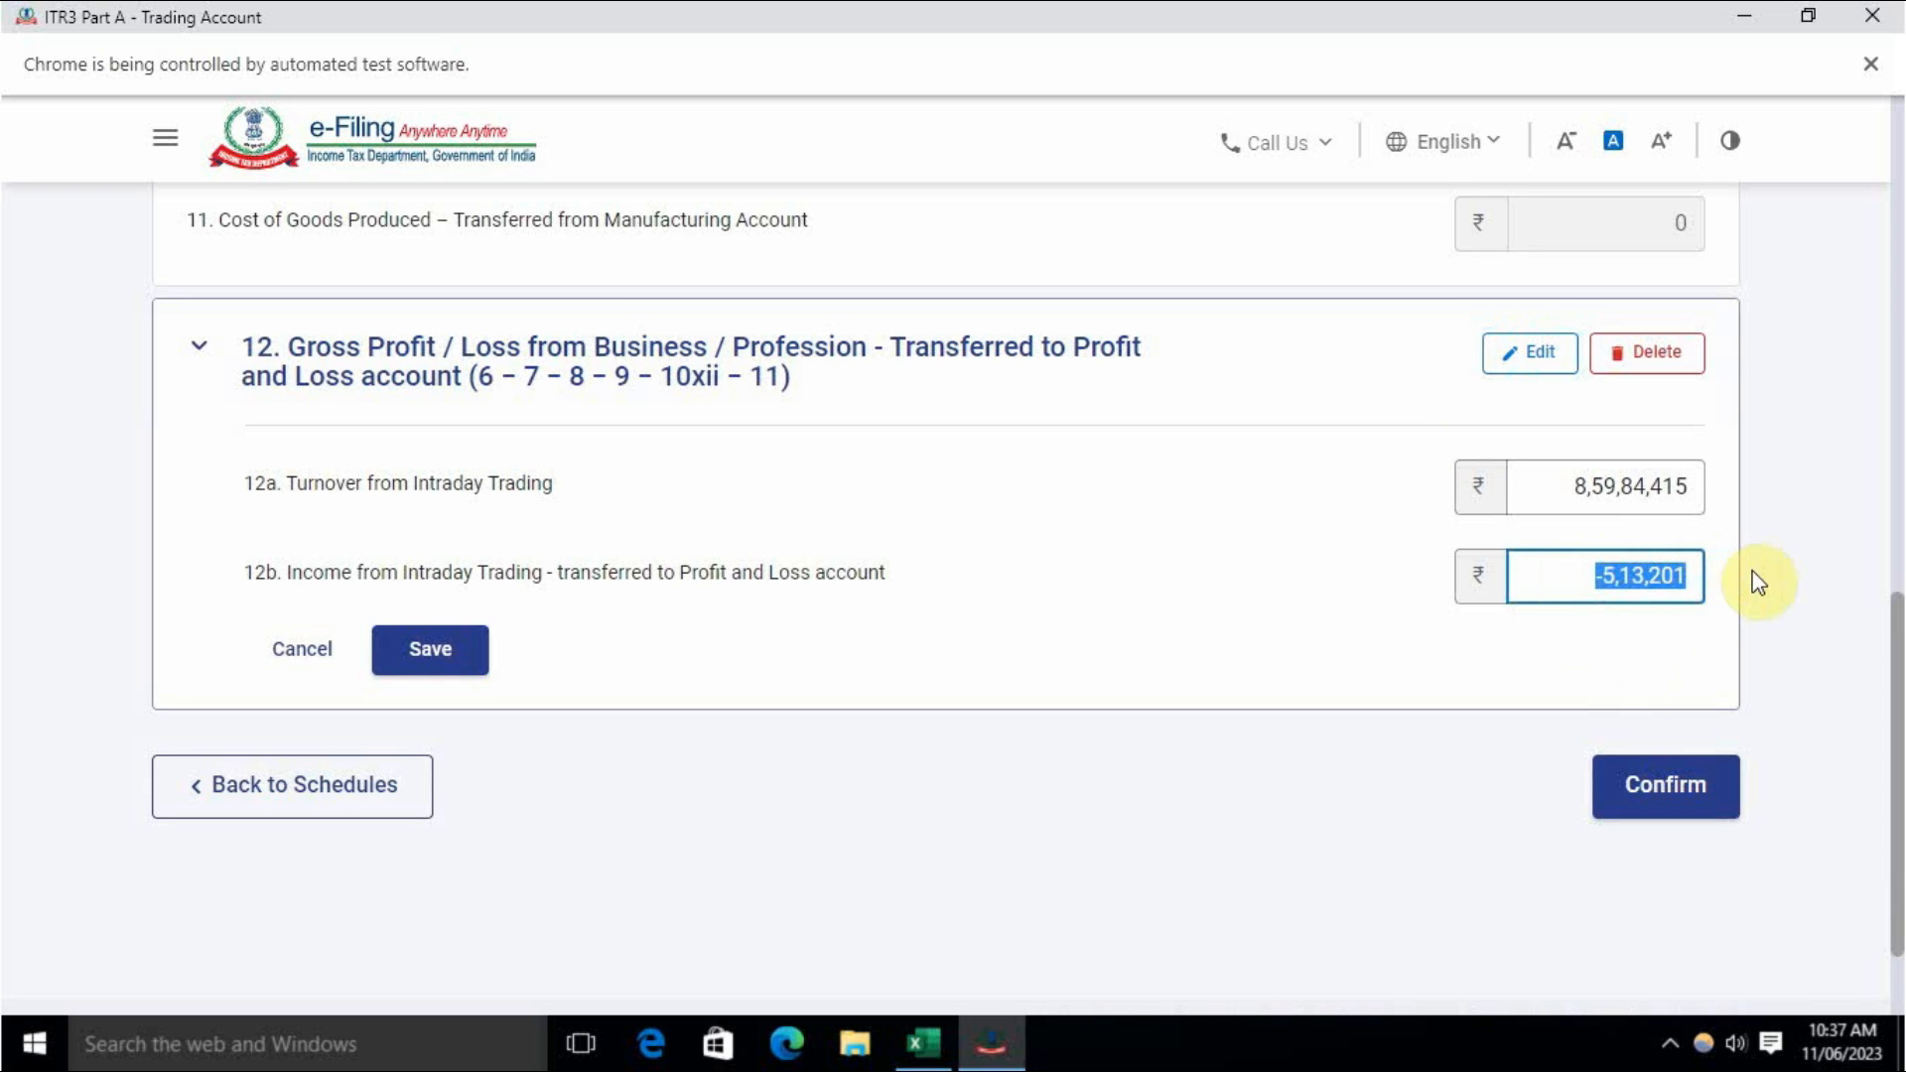
pyautogui.write('0')
pyautogui.click(1156, 645)
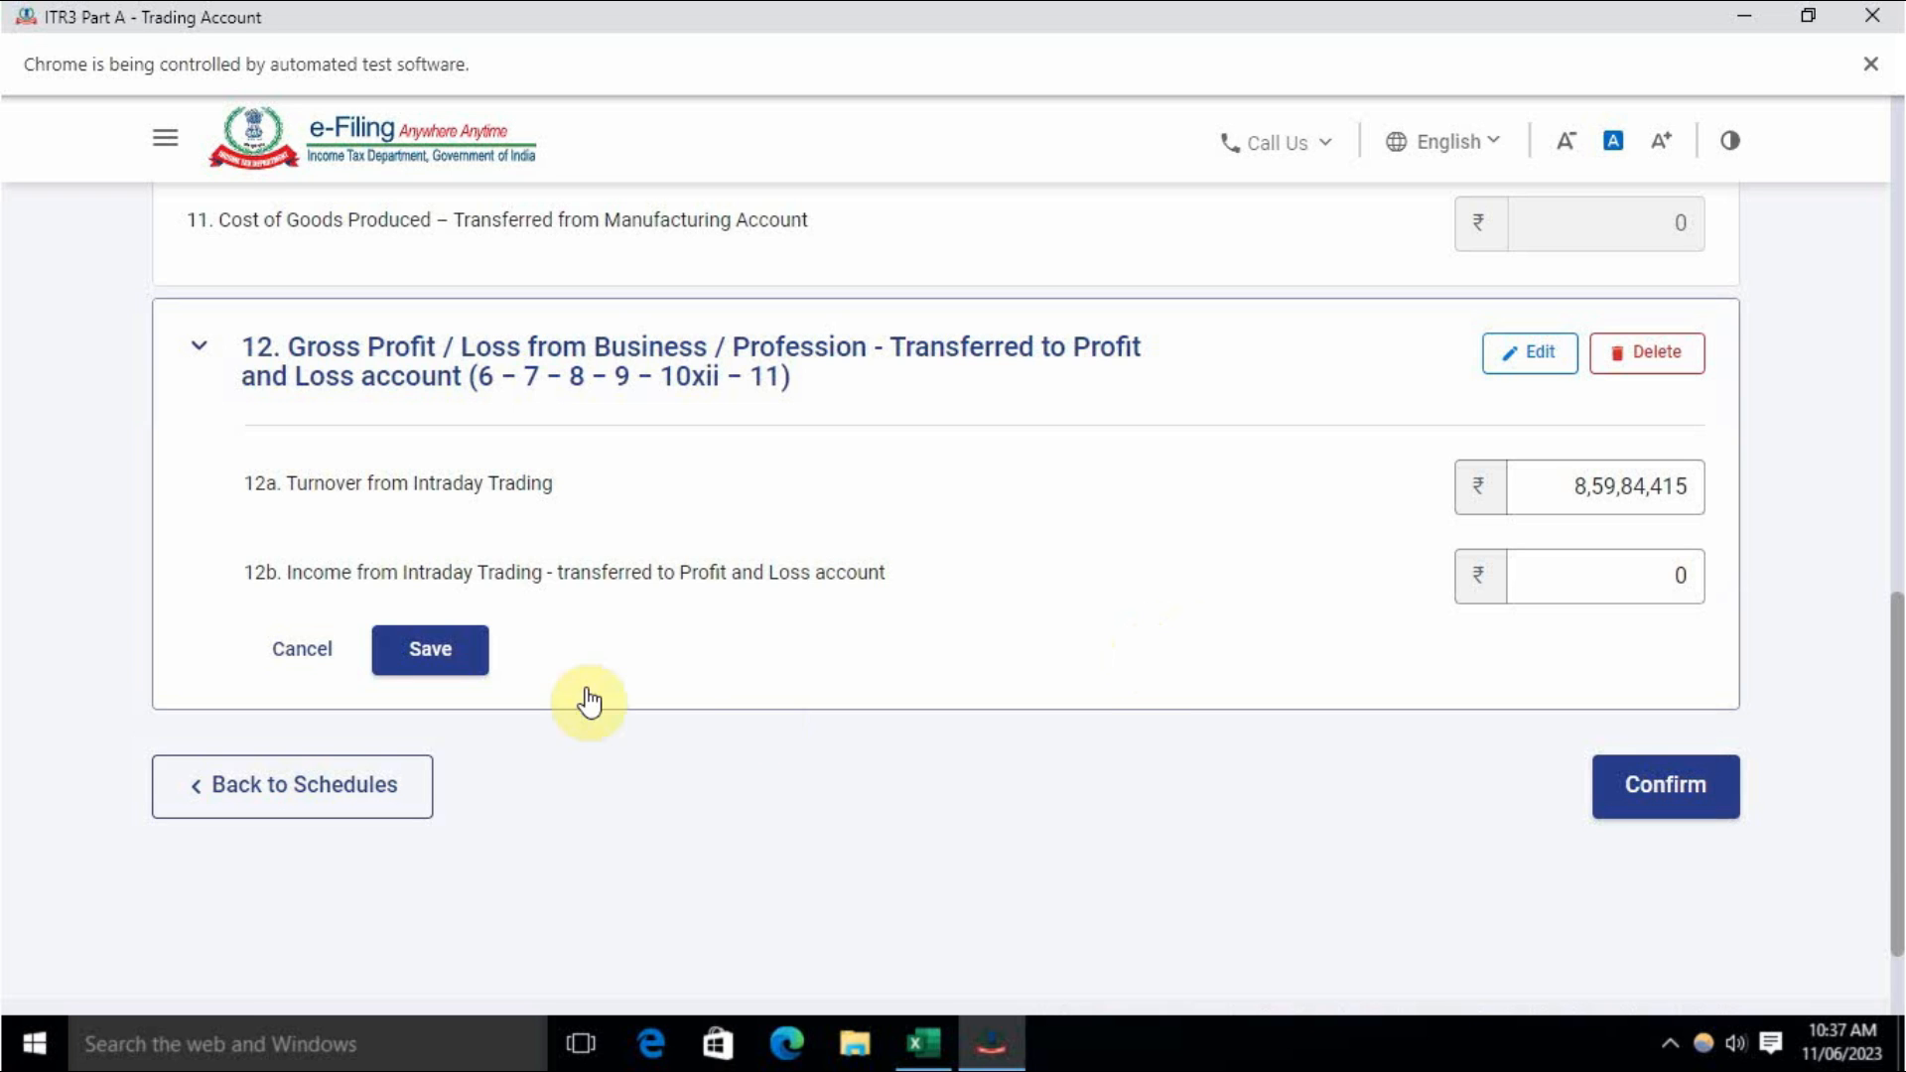
pyautogui.click(426, 651)
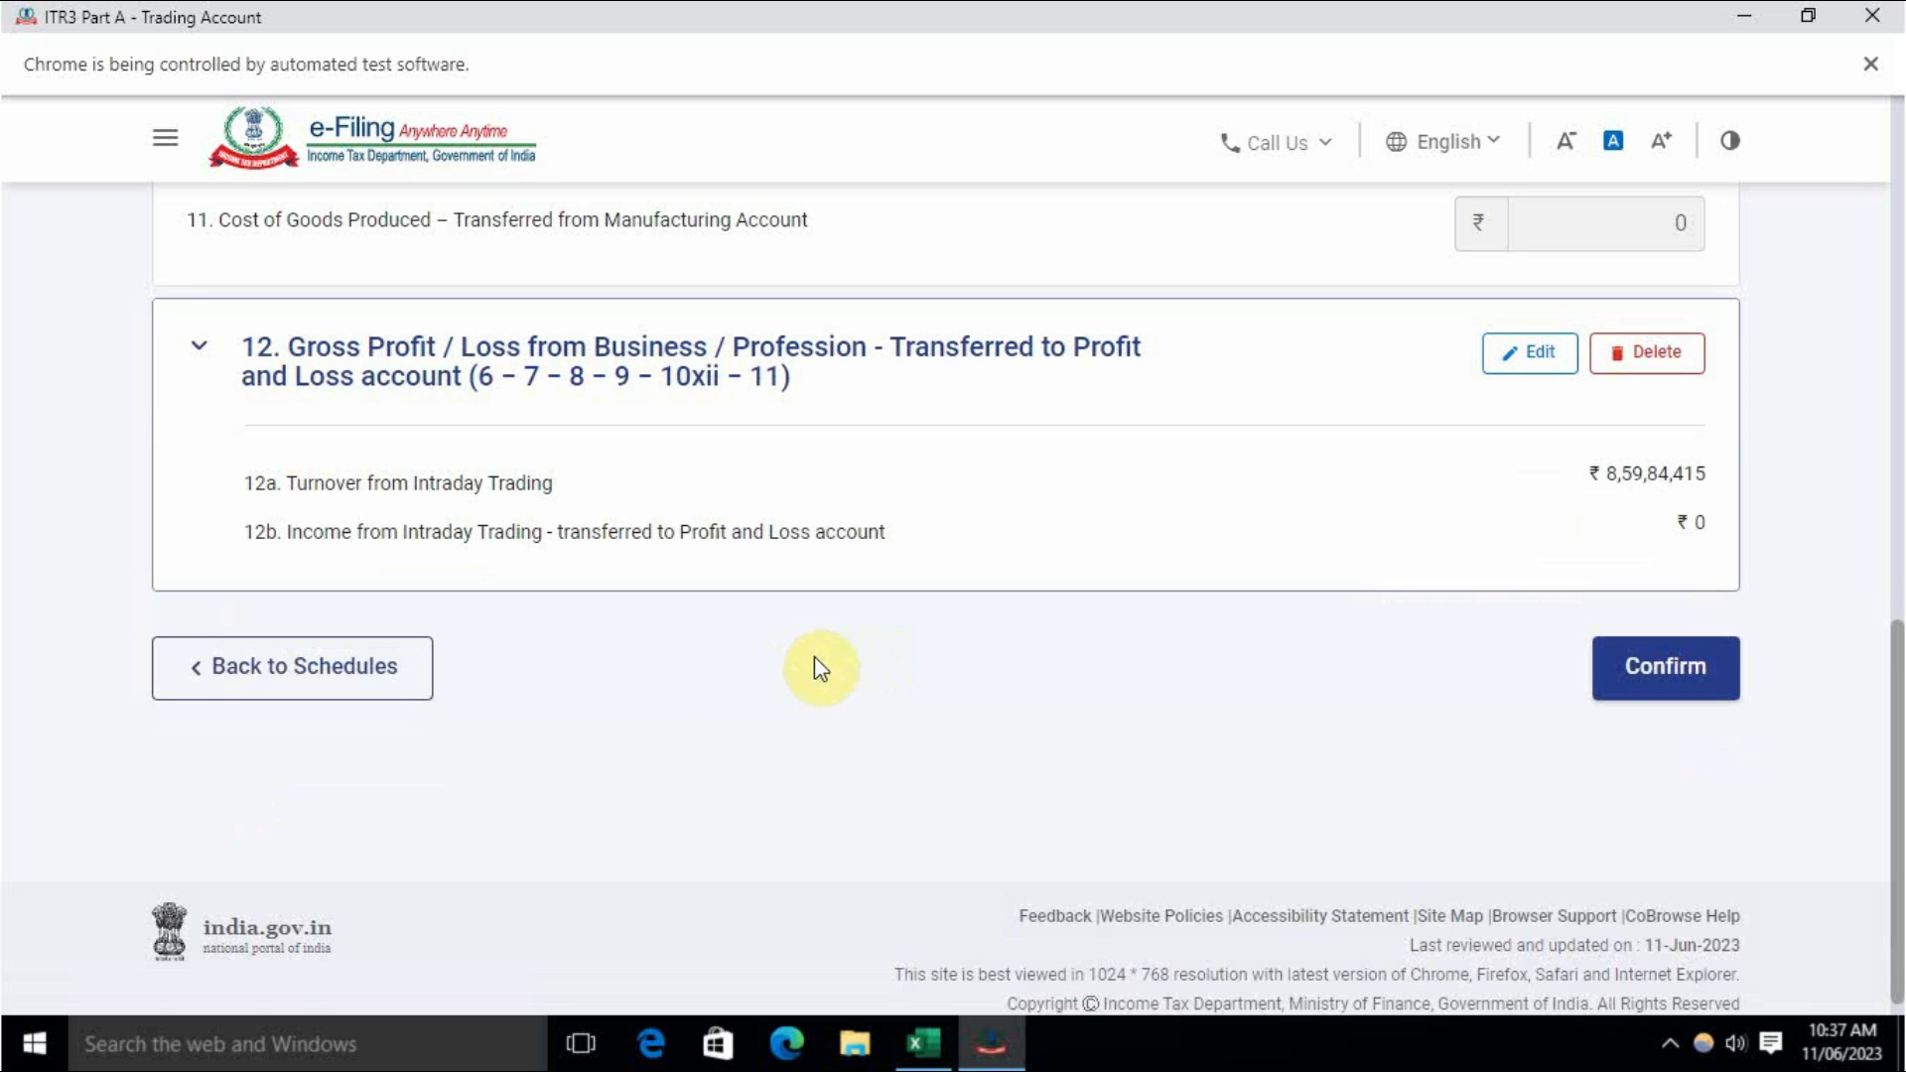
pyautogui.click(1698, 655)
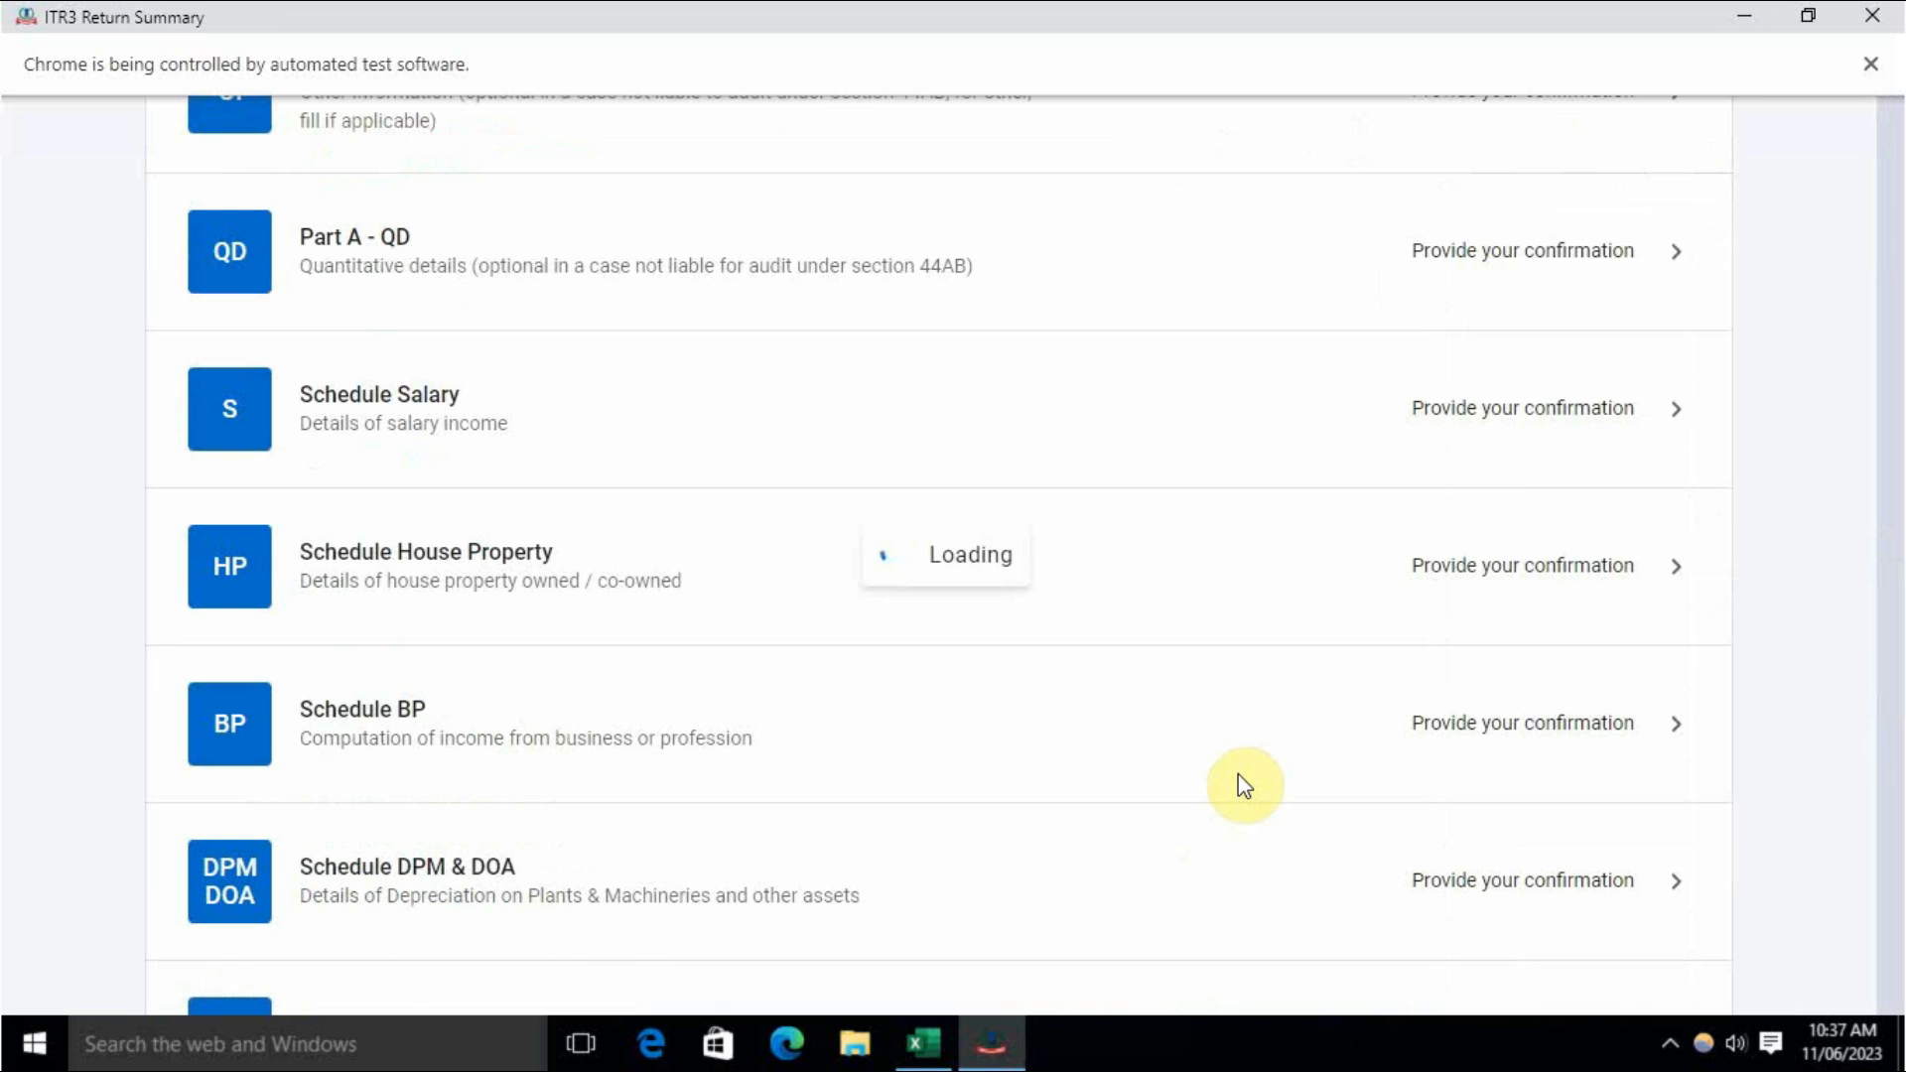
# Step: Open Schedule BP from the schedules summary and expand section B, Speculative business
pyautogui.scroll(-5, 1237, 782)
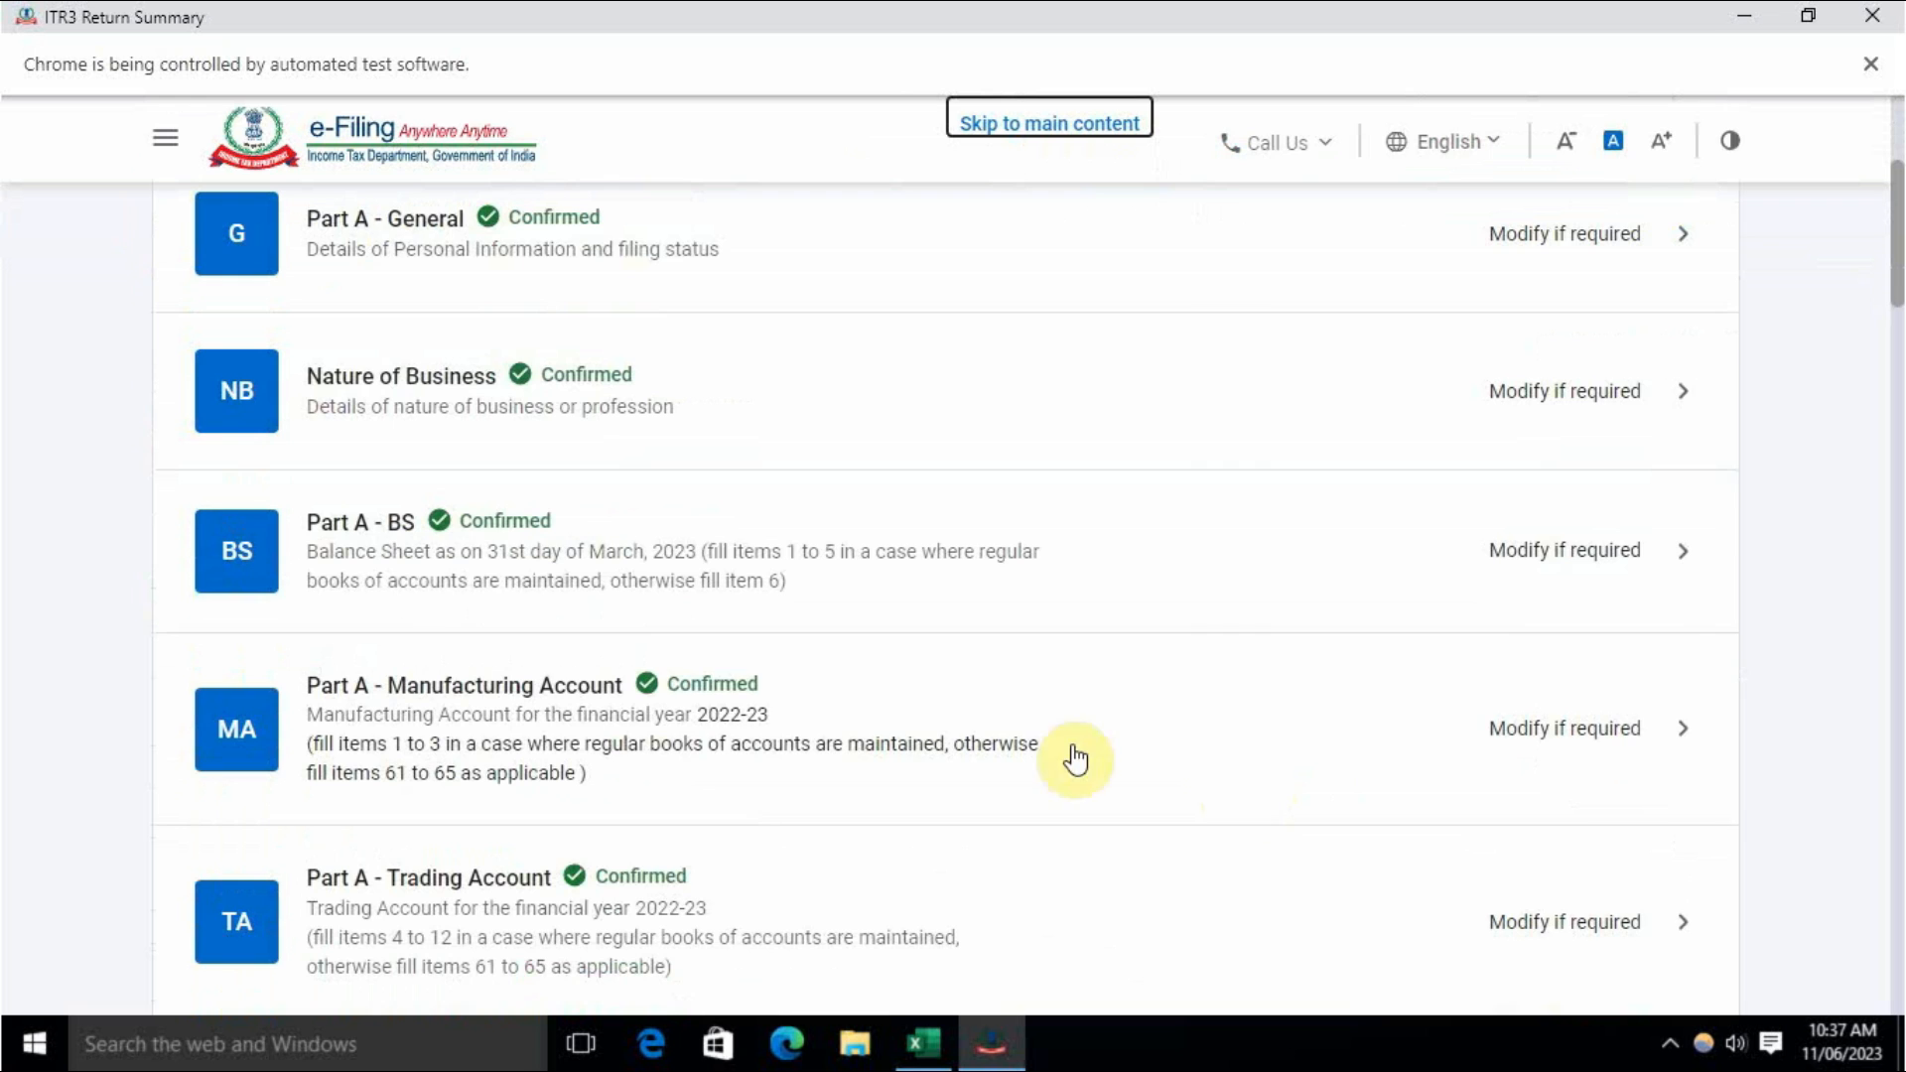
pyautogui.scroll(-8, 923, 709)
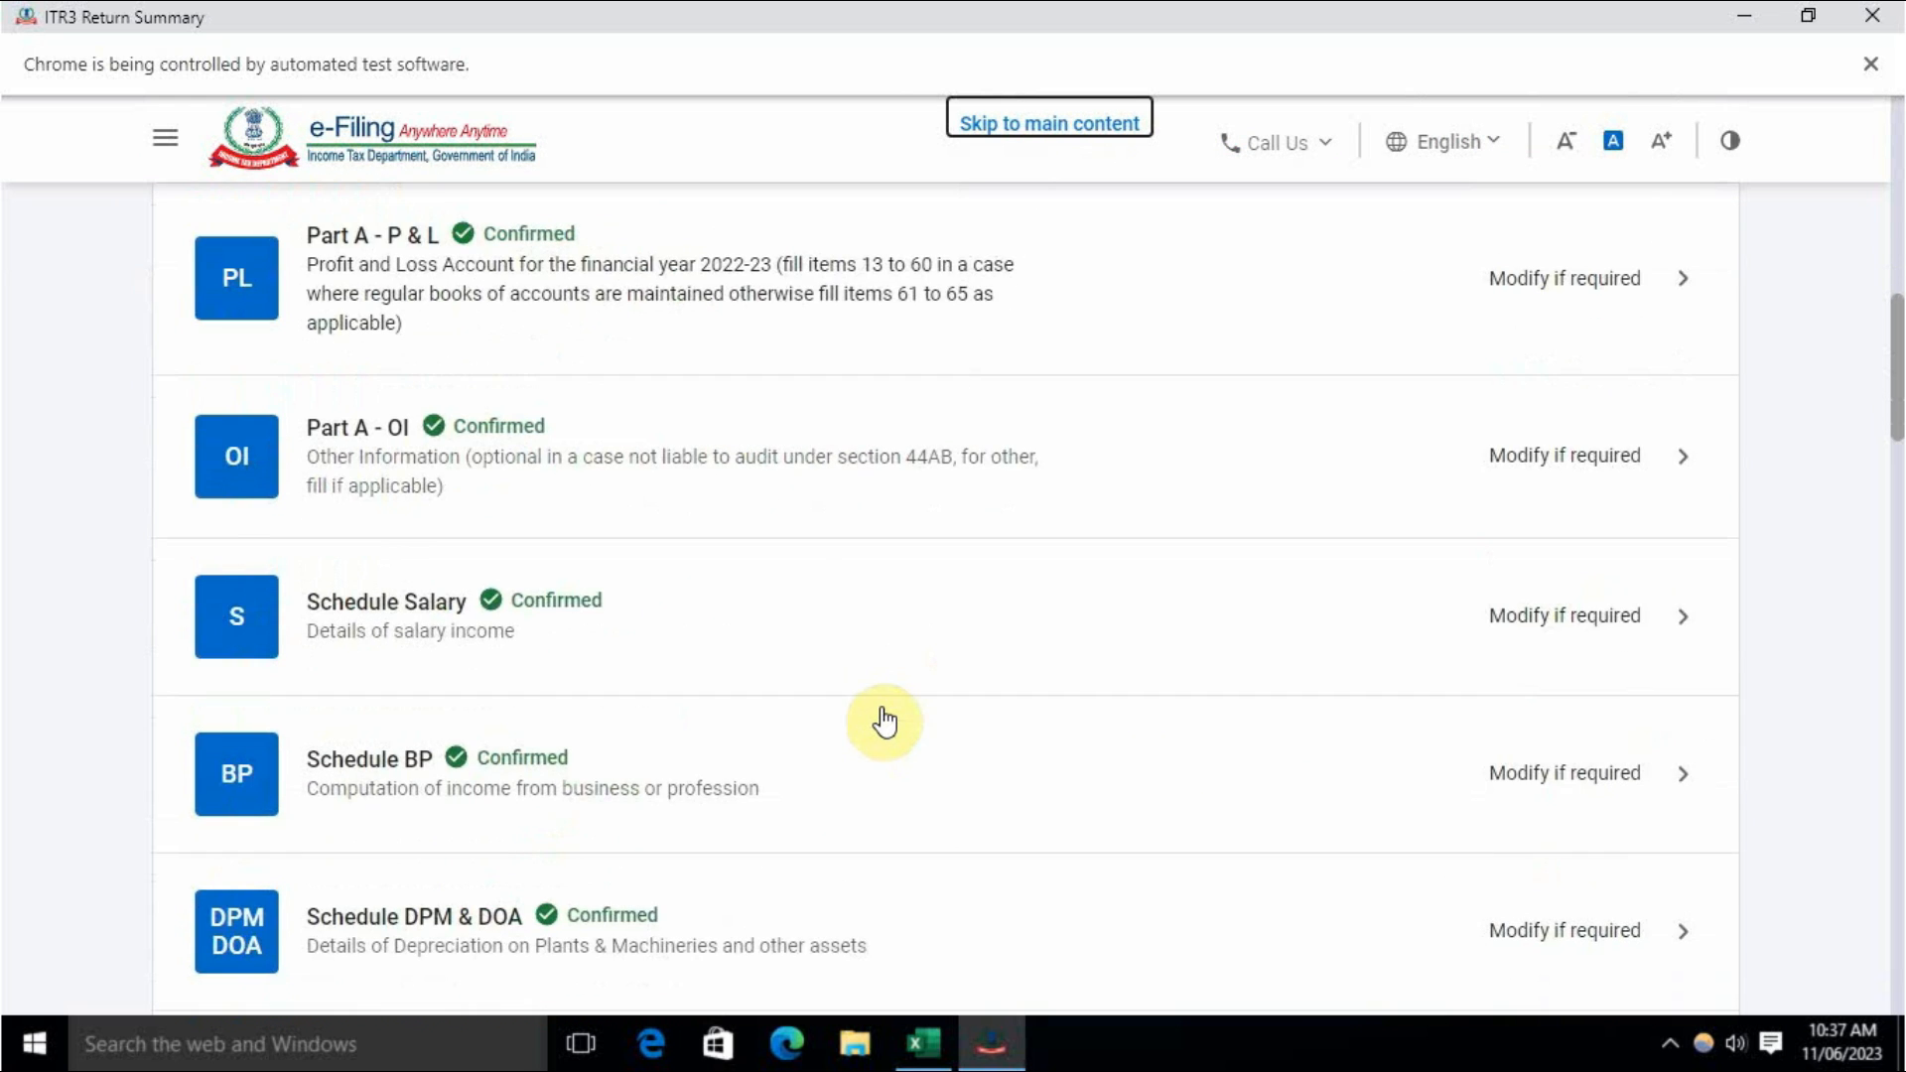
pyautogui.click(425, 757)
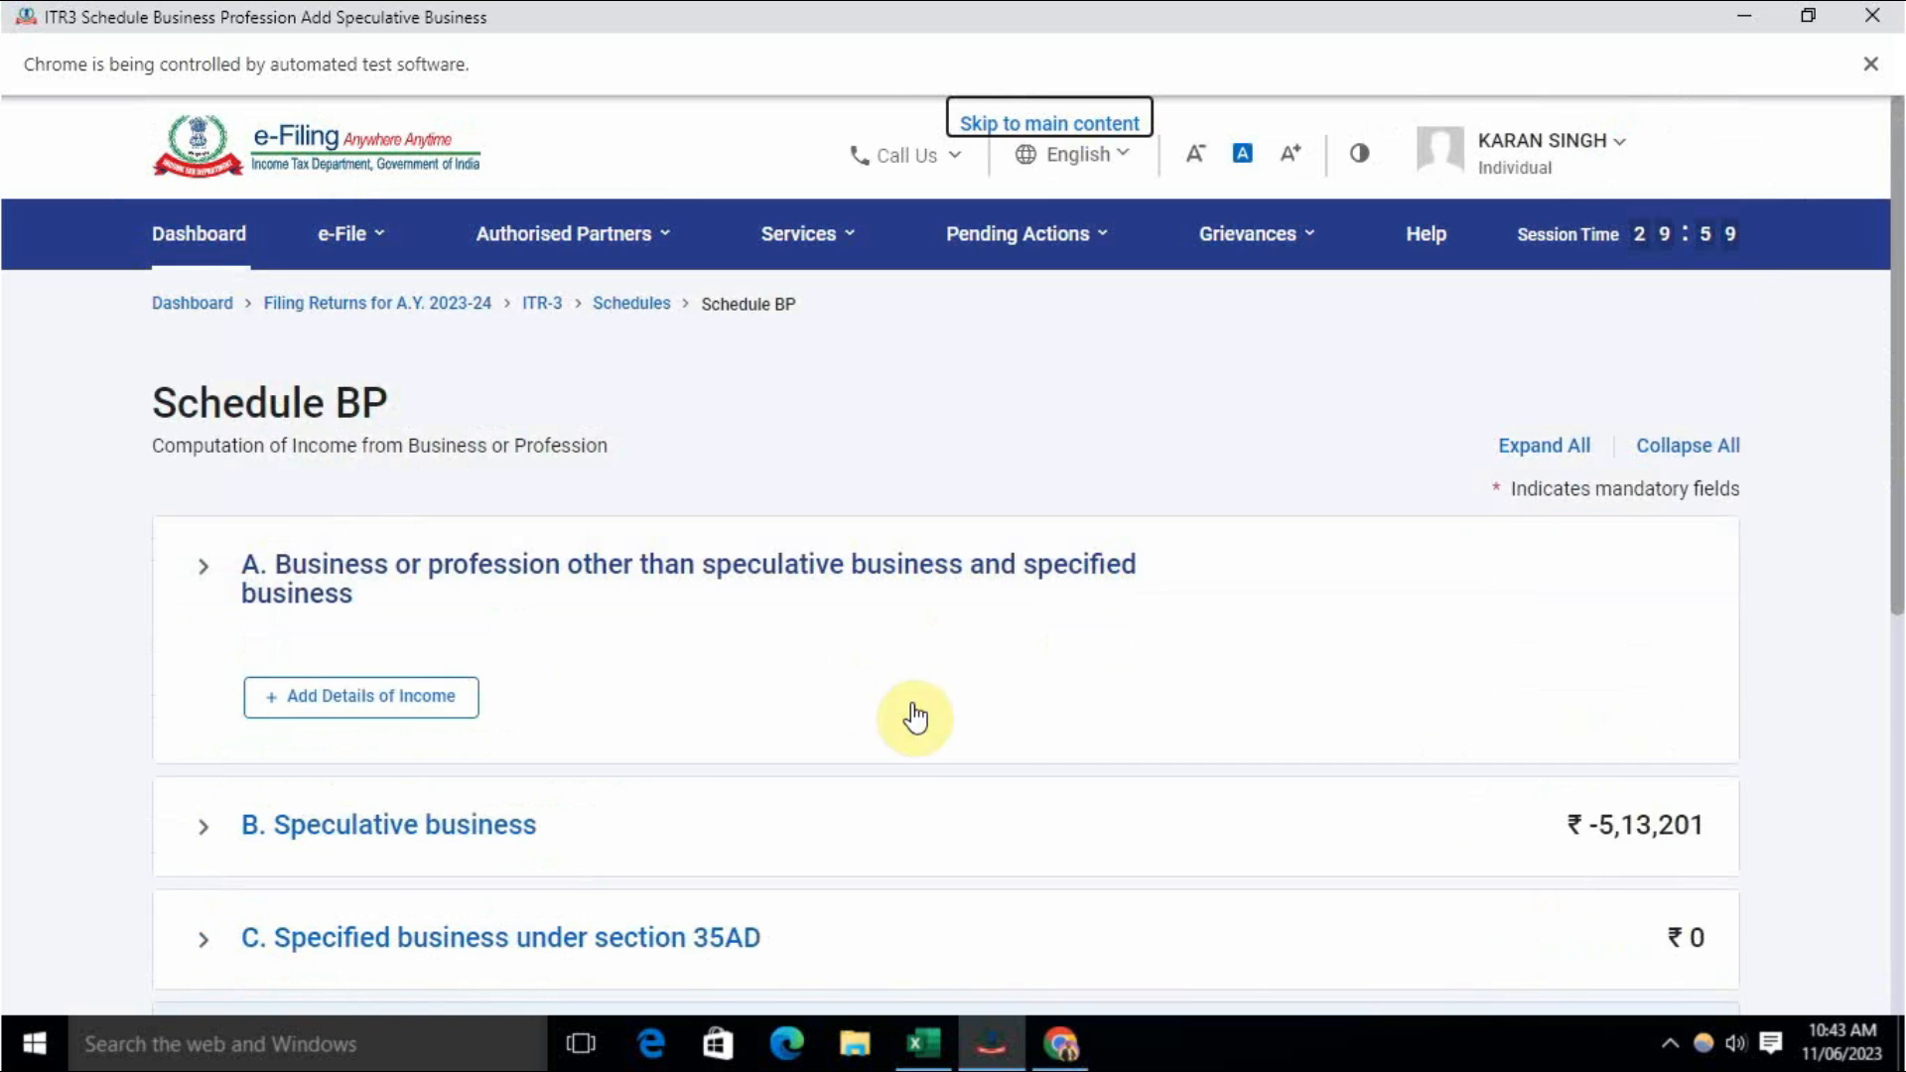
pyautogui.scroll(-2, 906, 715)
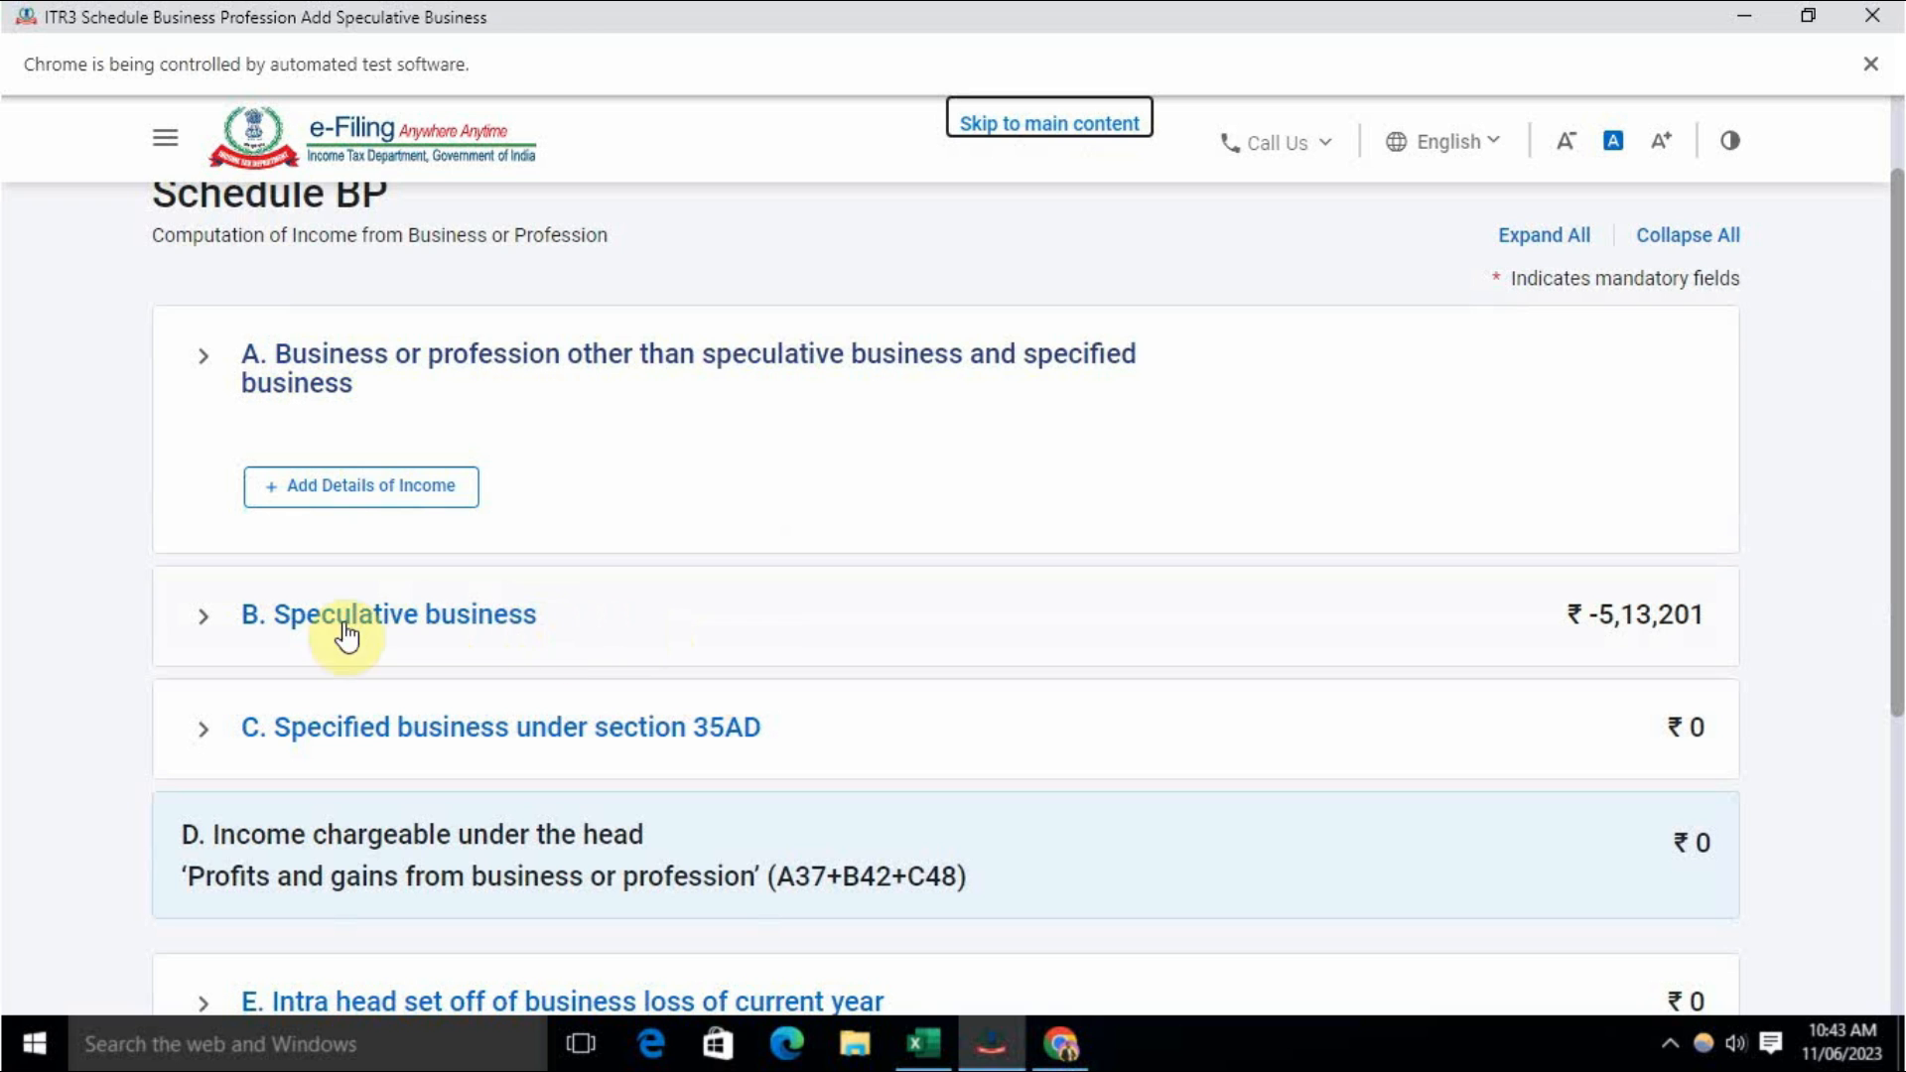
pyautogui.click(657, 643)
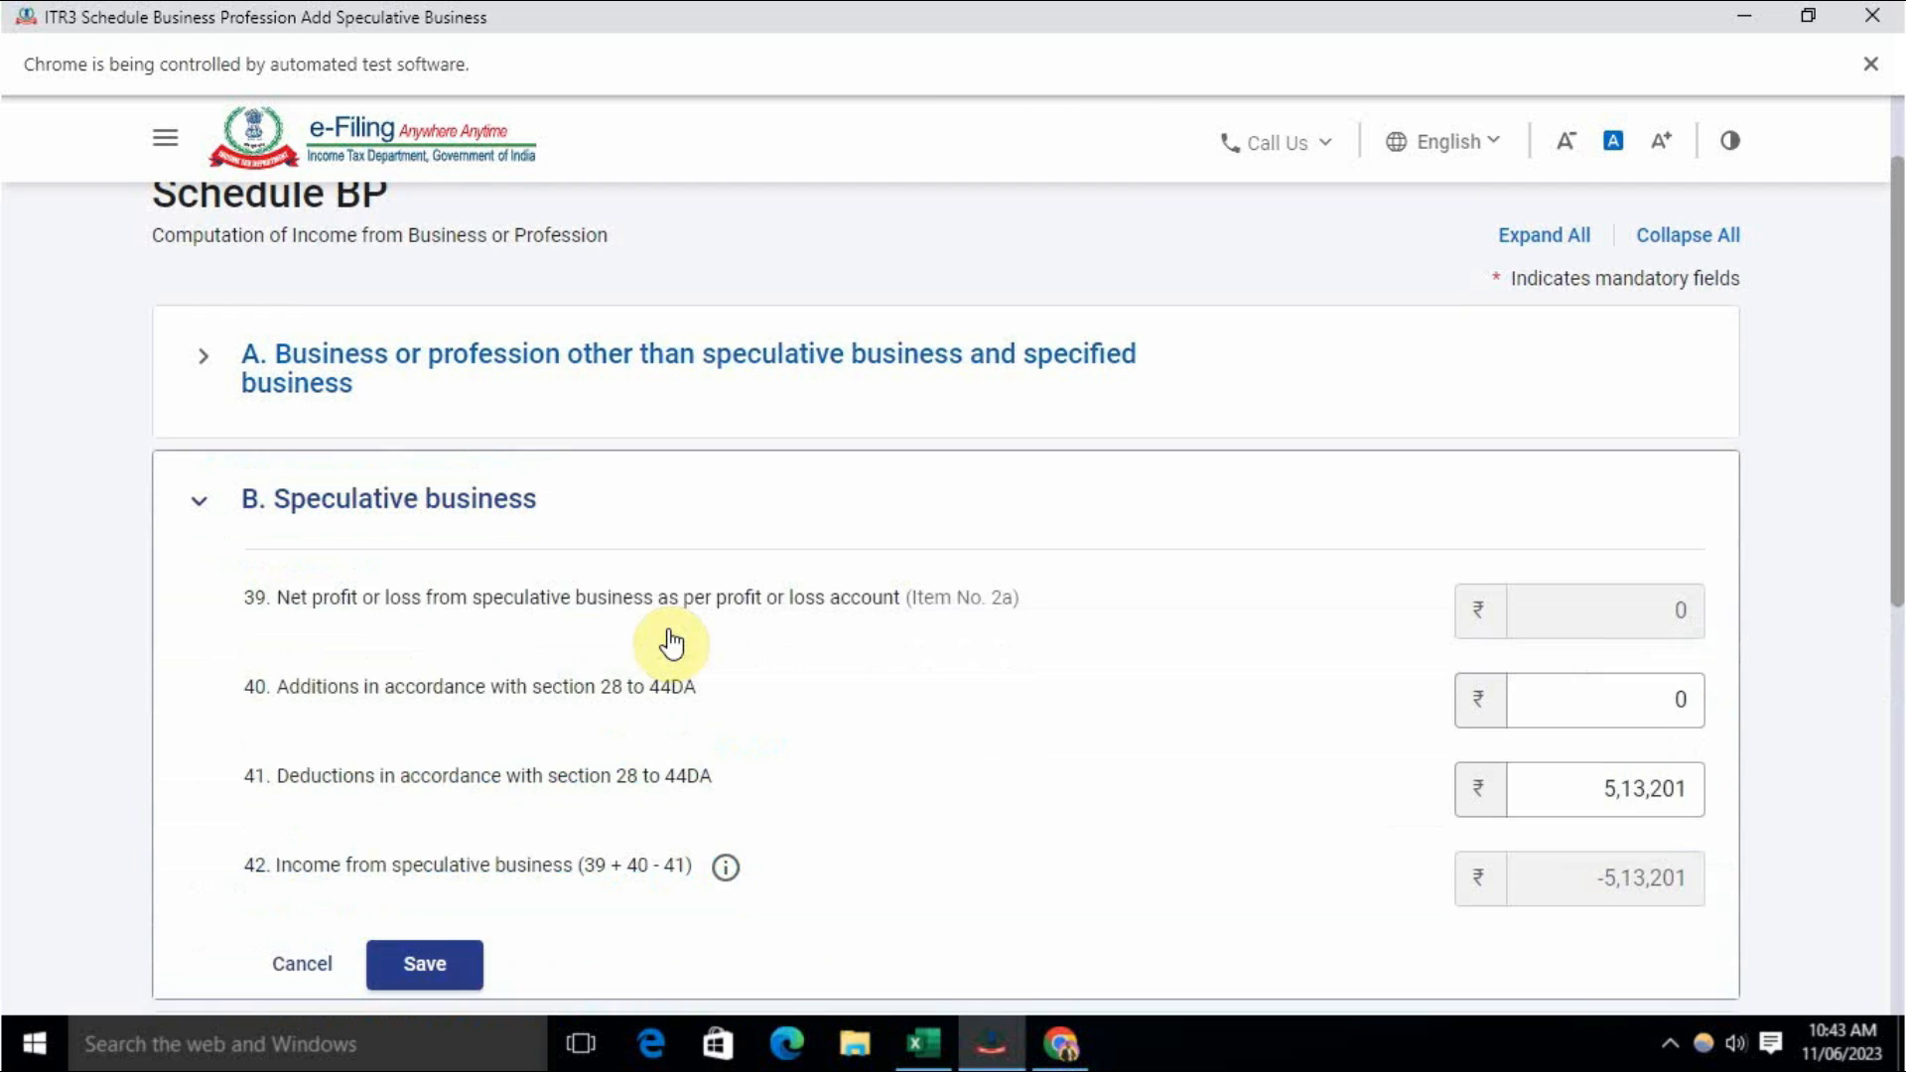
pyautogui.scroll(-1, 683, 662)
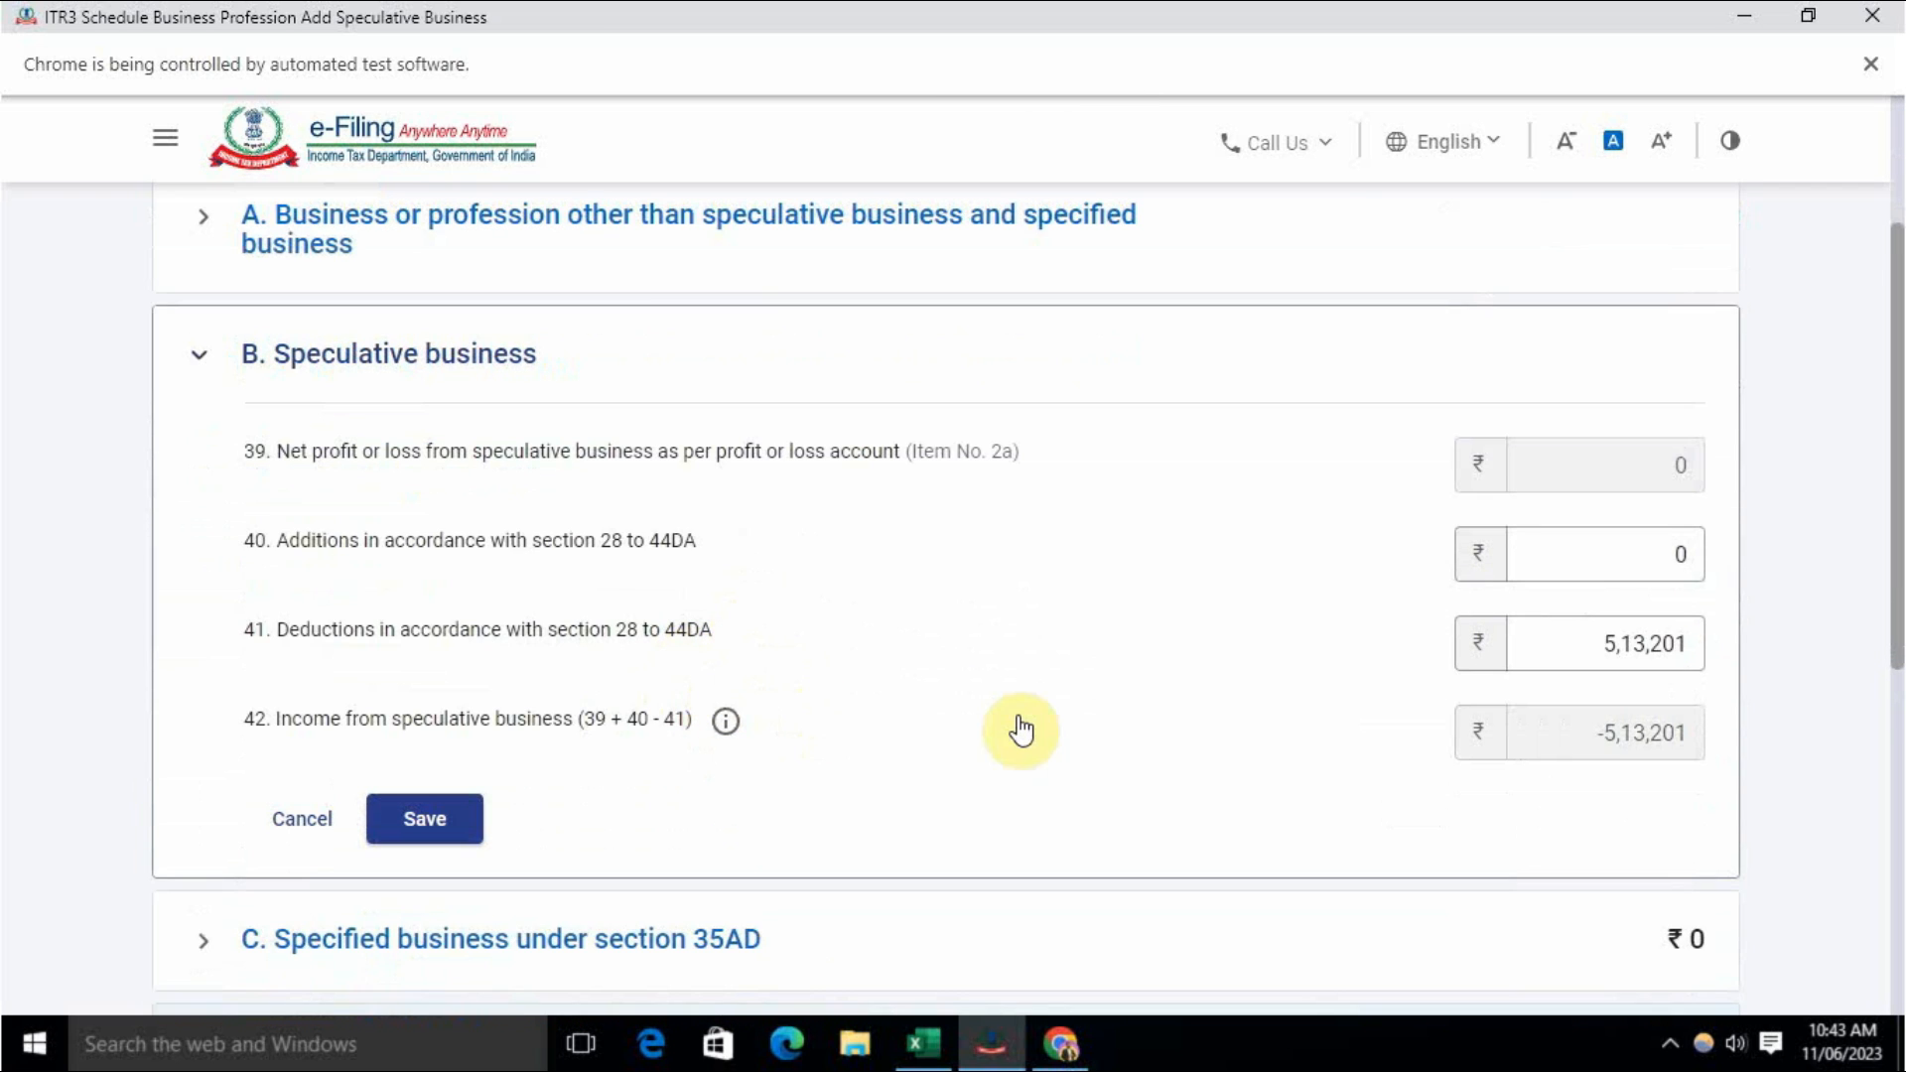
# Step: Compare section B with the net loss in the Excel profit and loss sheet, and read the note on item 42, income from speculative business
pyautogui.click(922, 1043)
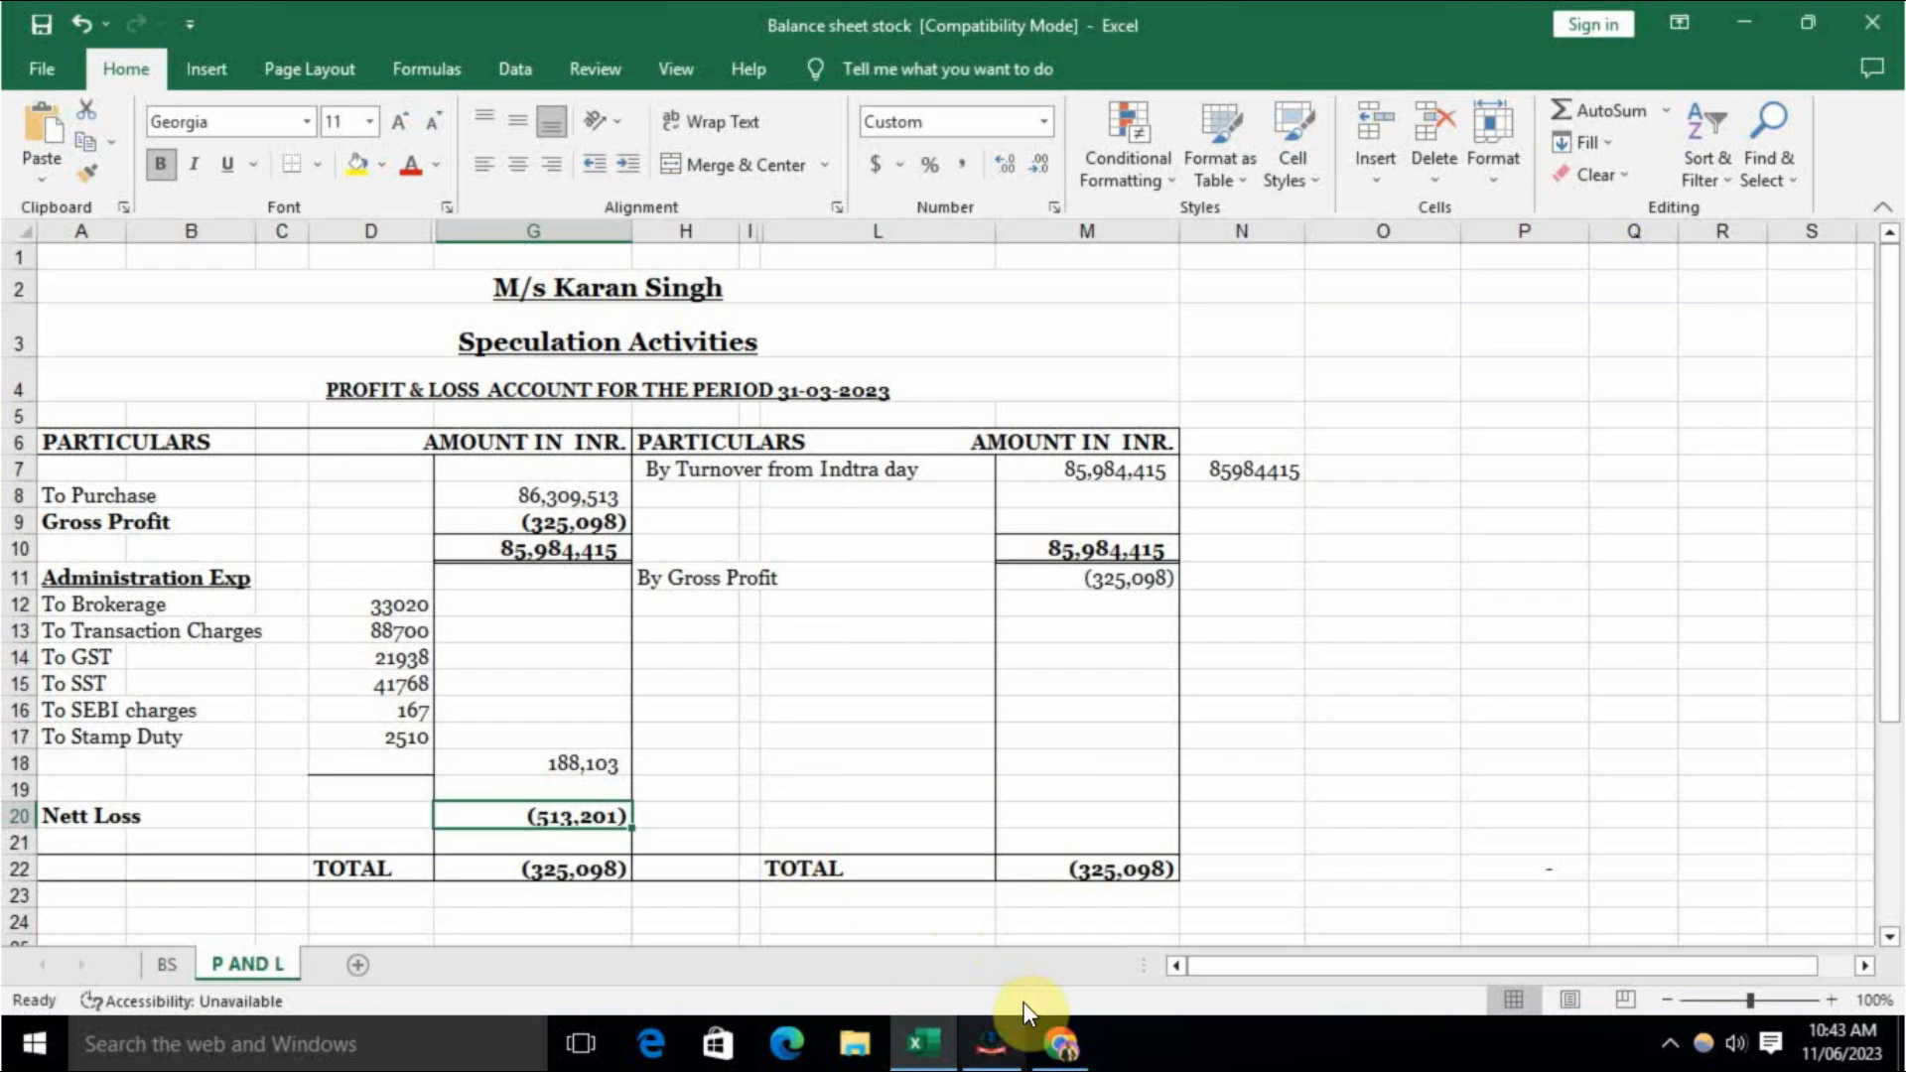
pyautogui.click(997, 1041)
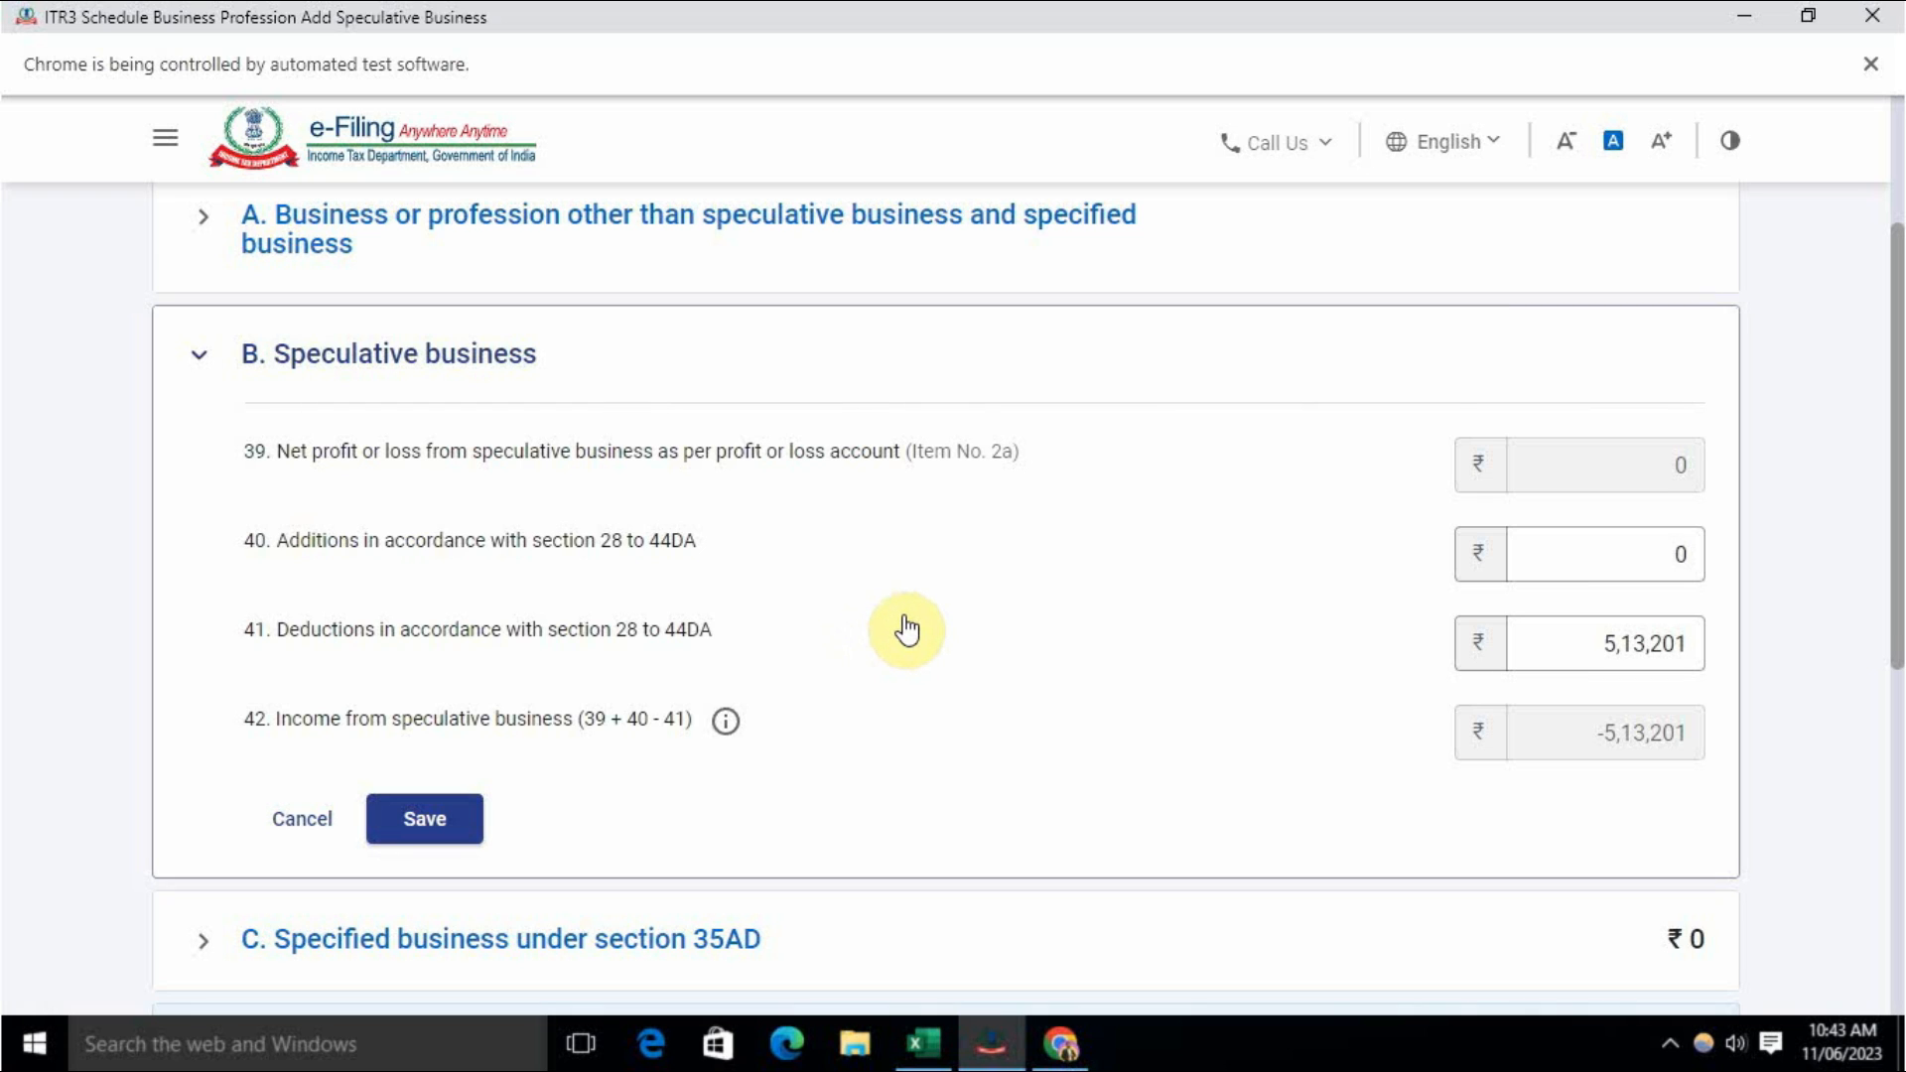
pyautogui.moveTo(739, 739)
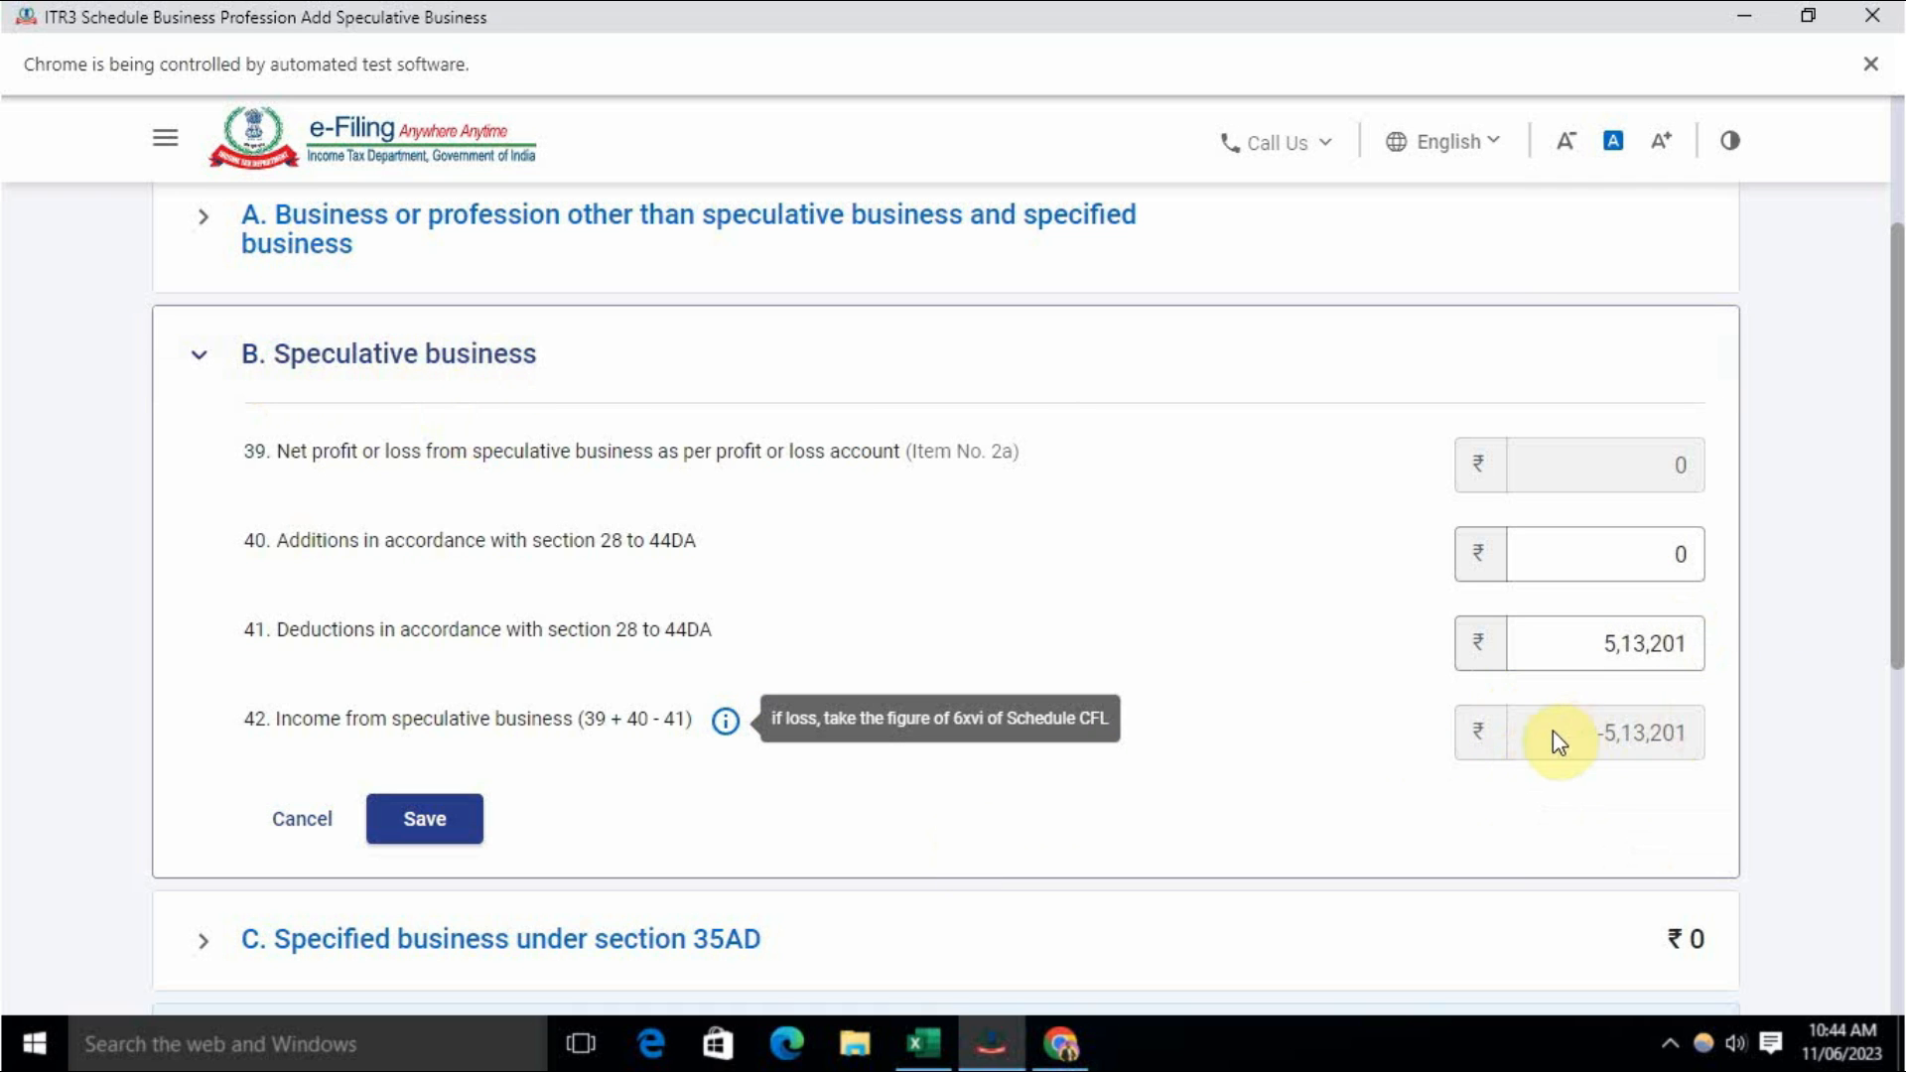
pyautogui.moveTo(1557, 742); pyautogui.dragTo(1714, 745)
pyautogui.scroll(4, 1353, 758)
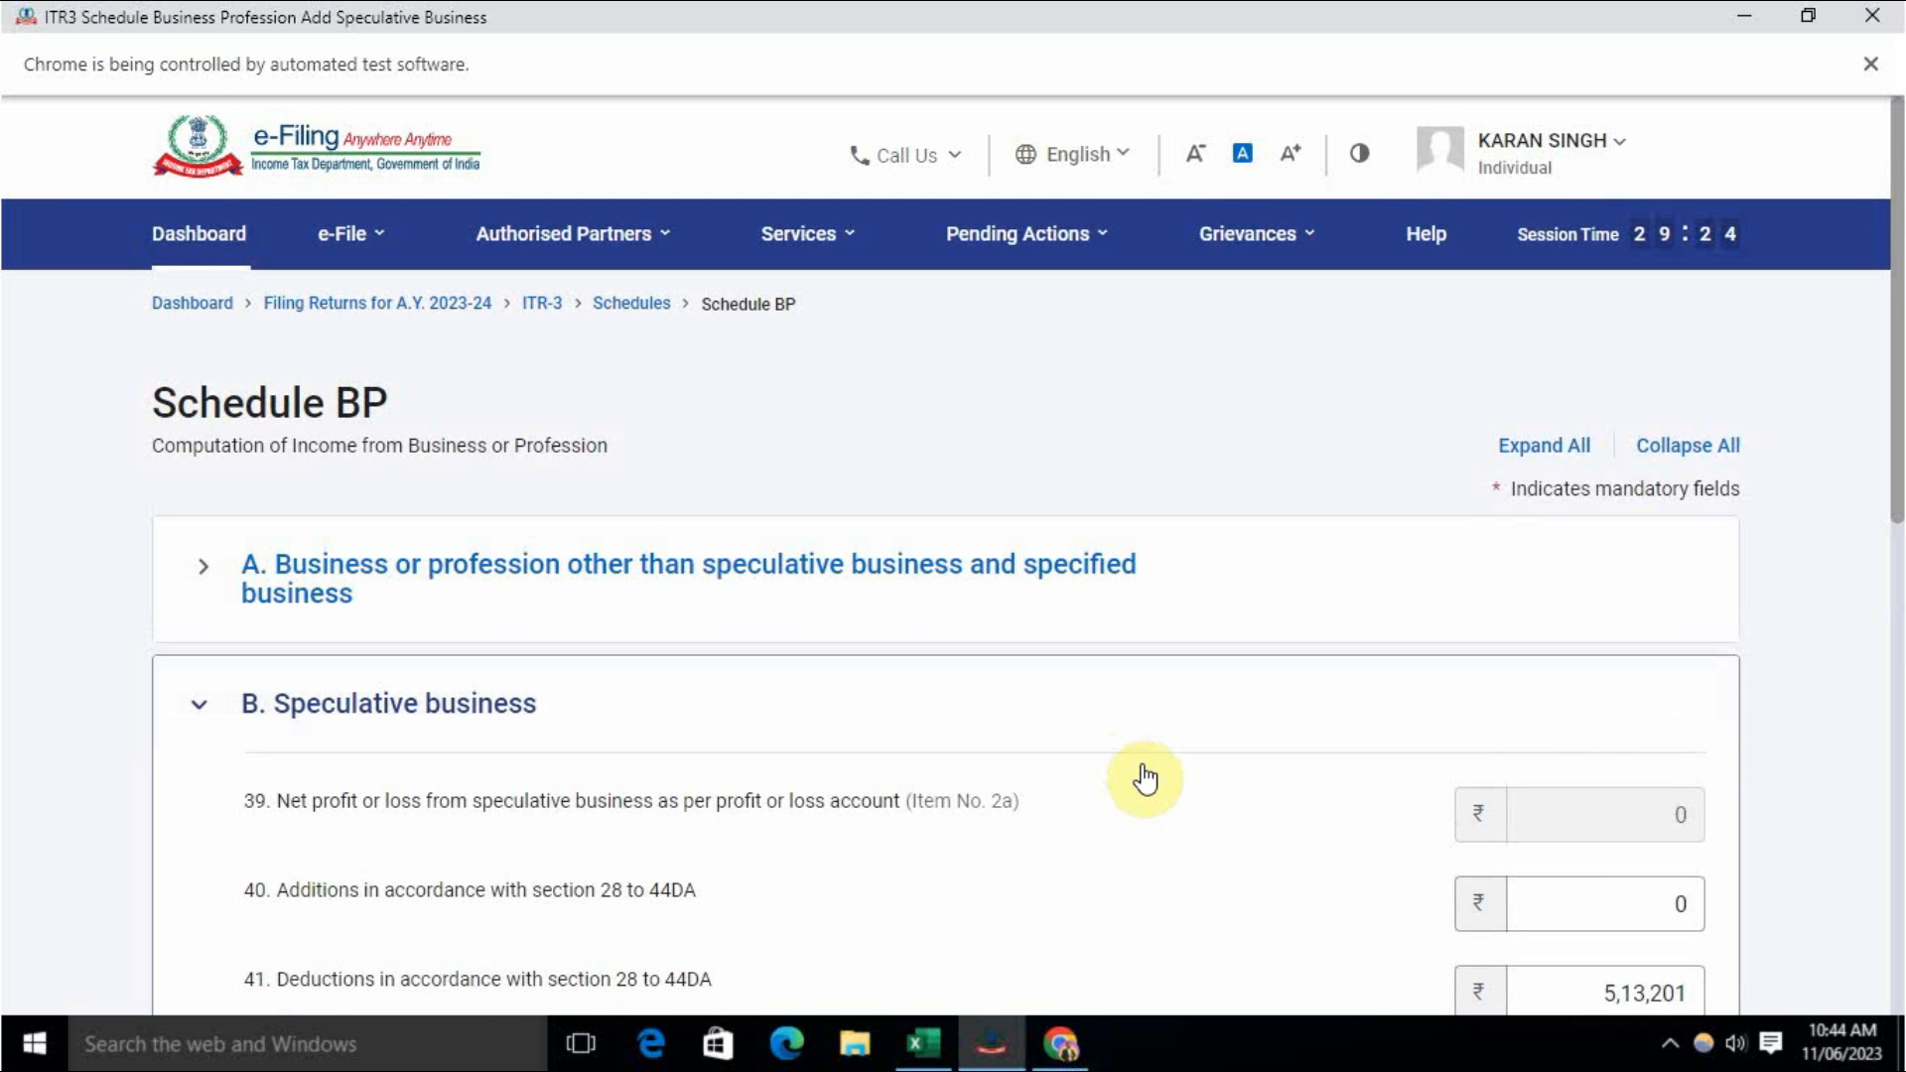
# Step: Check the speculative business deductions and the income chargeable in sections C to E, and confirm Schedule BP
pyautogui.scroll(-5, 1144, 778)
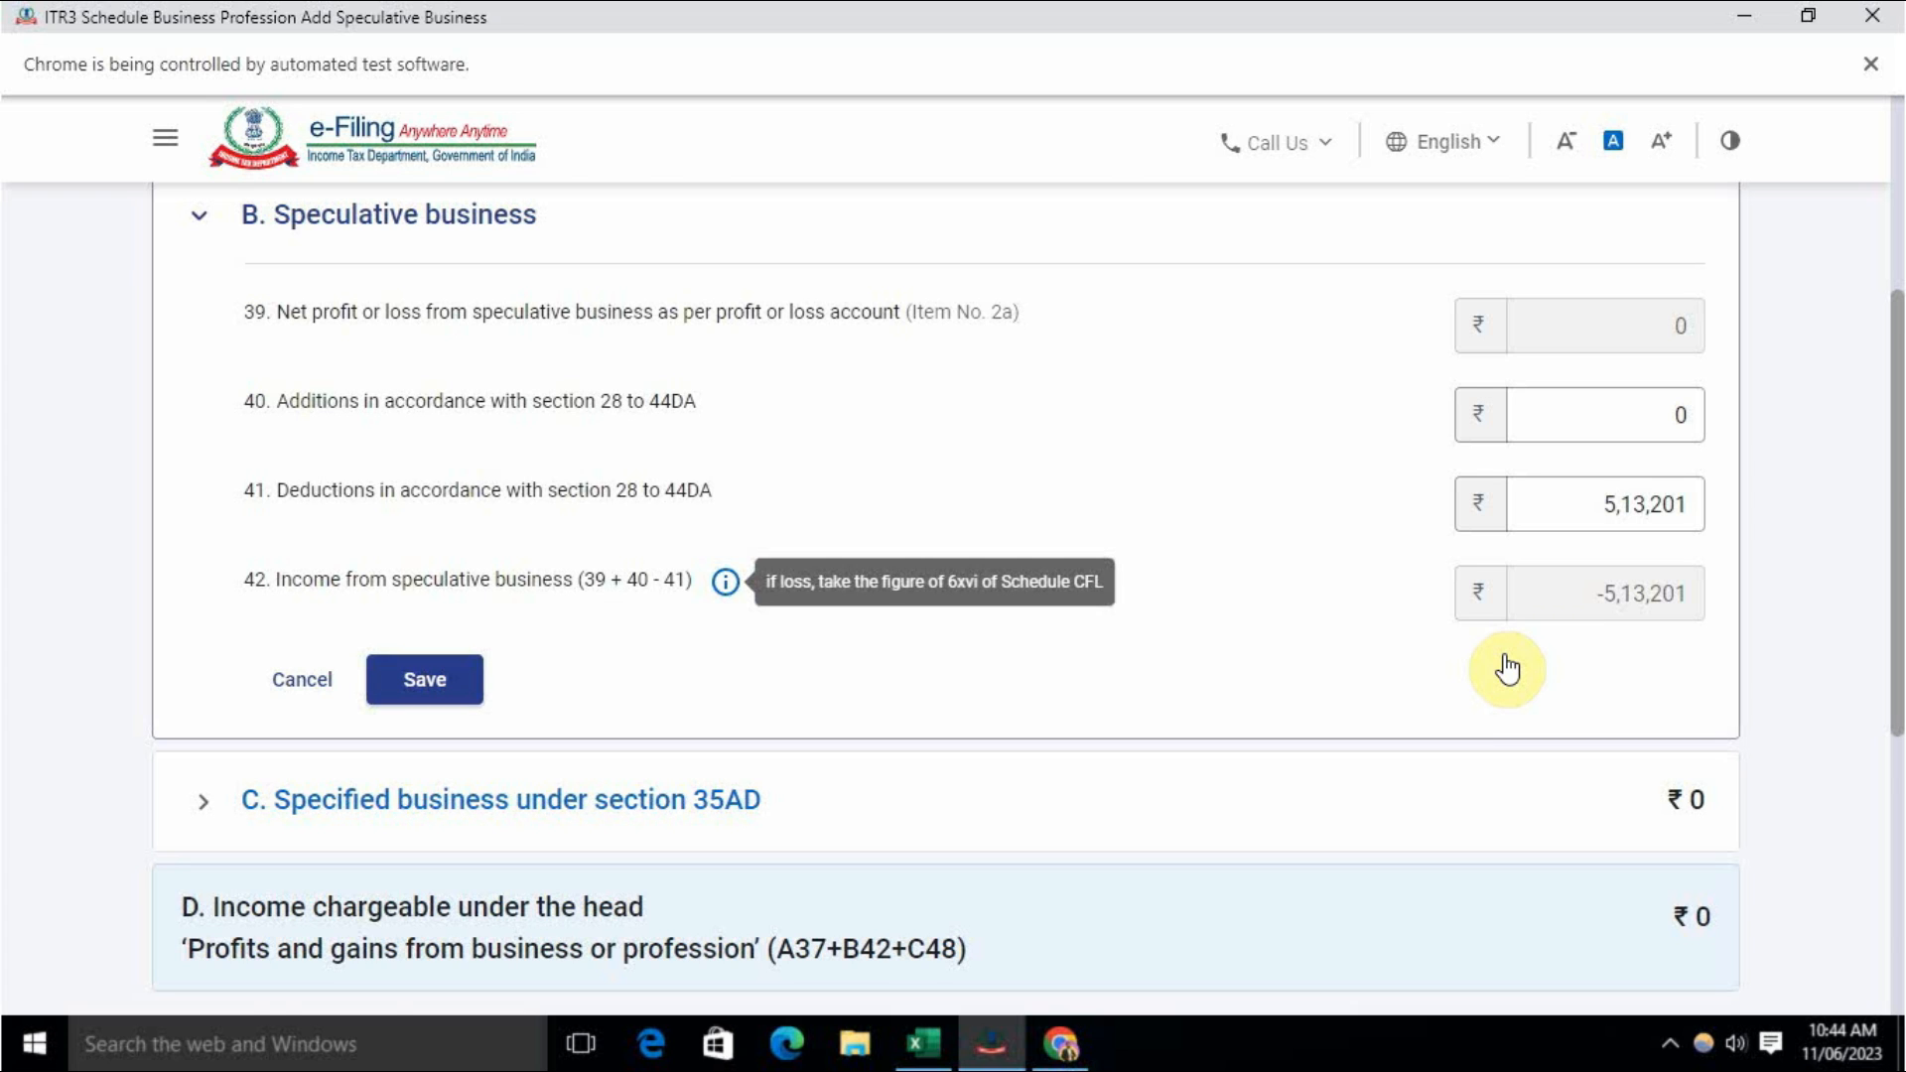
pyautogui.scroll(-4, 1499, 660)
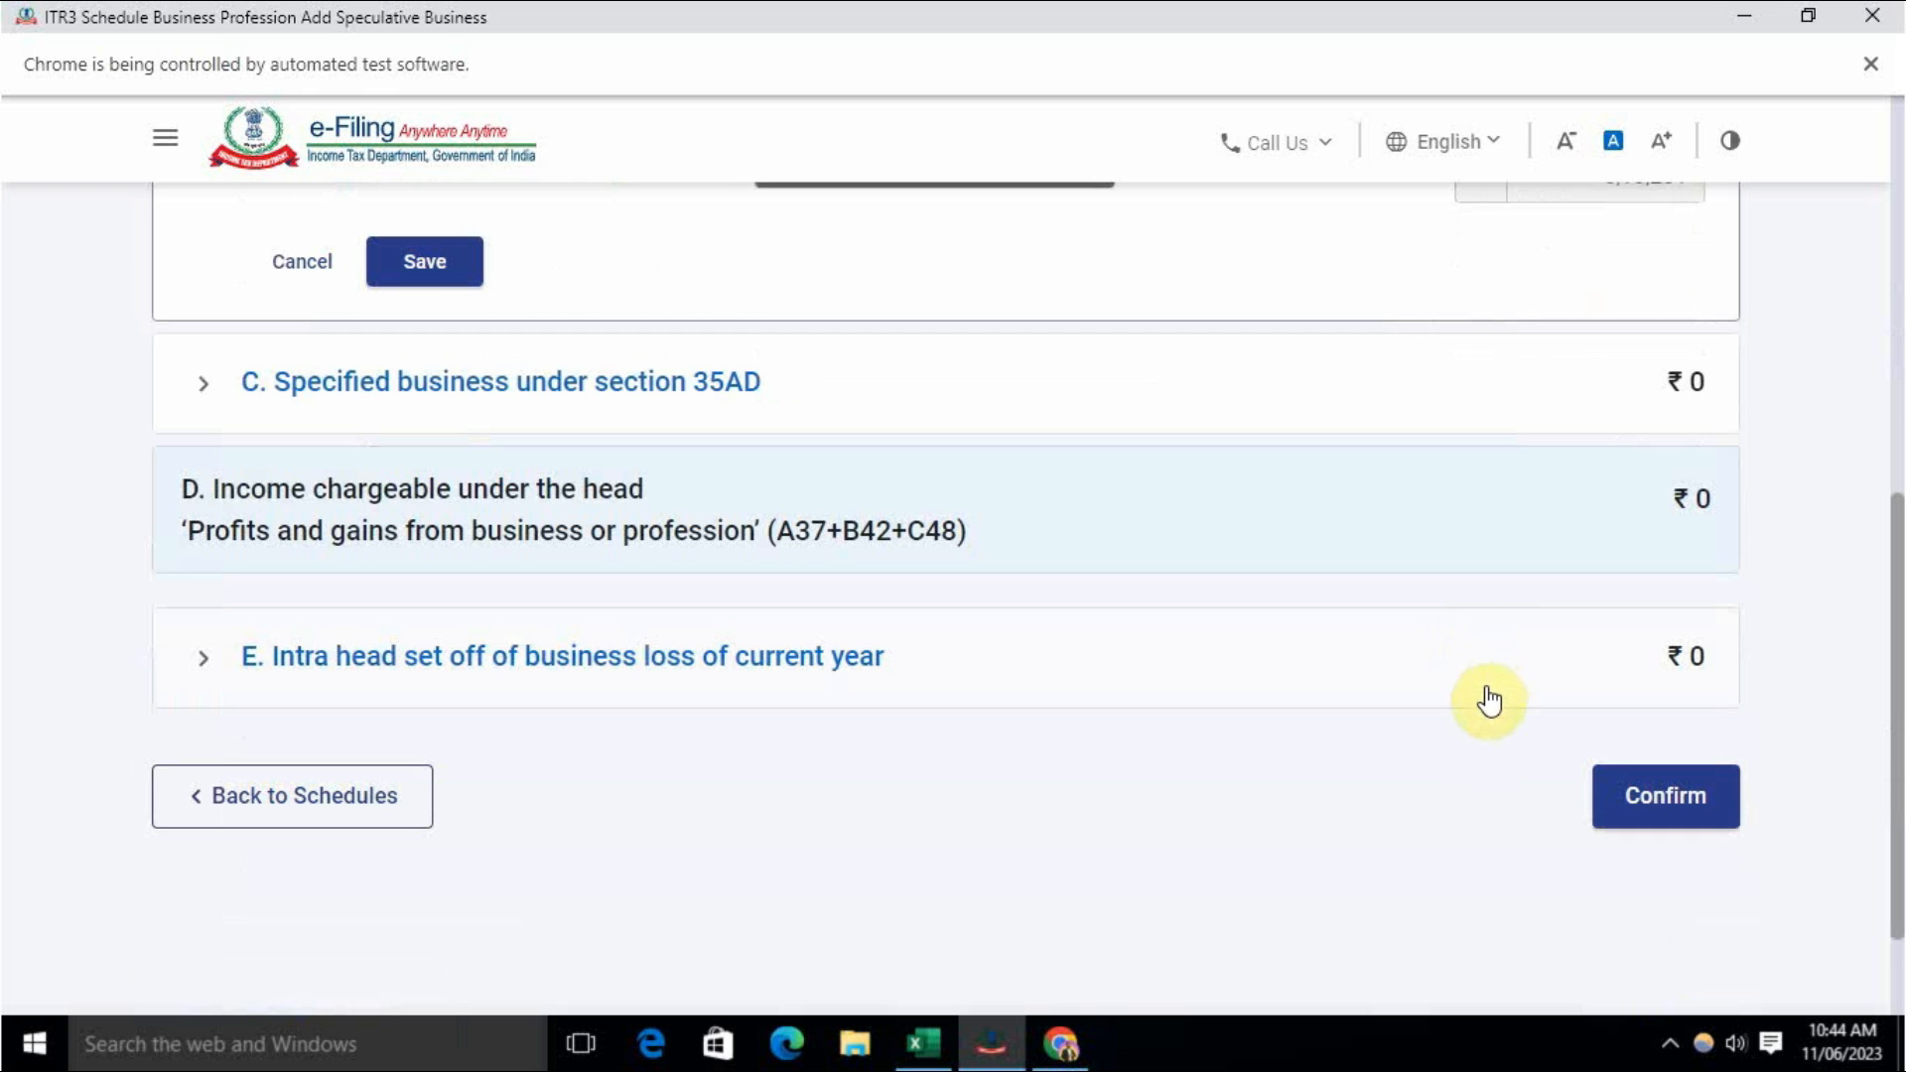
pyautogui.scroll(3, 1481, 684)
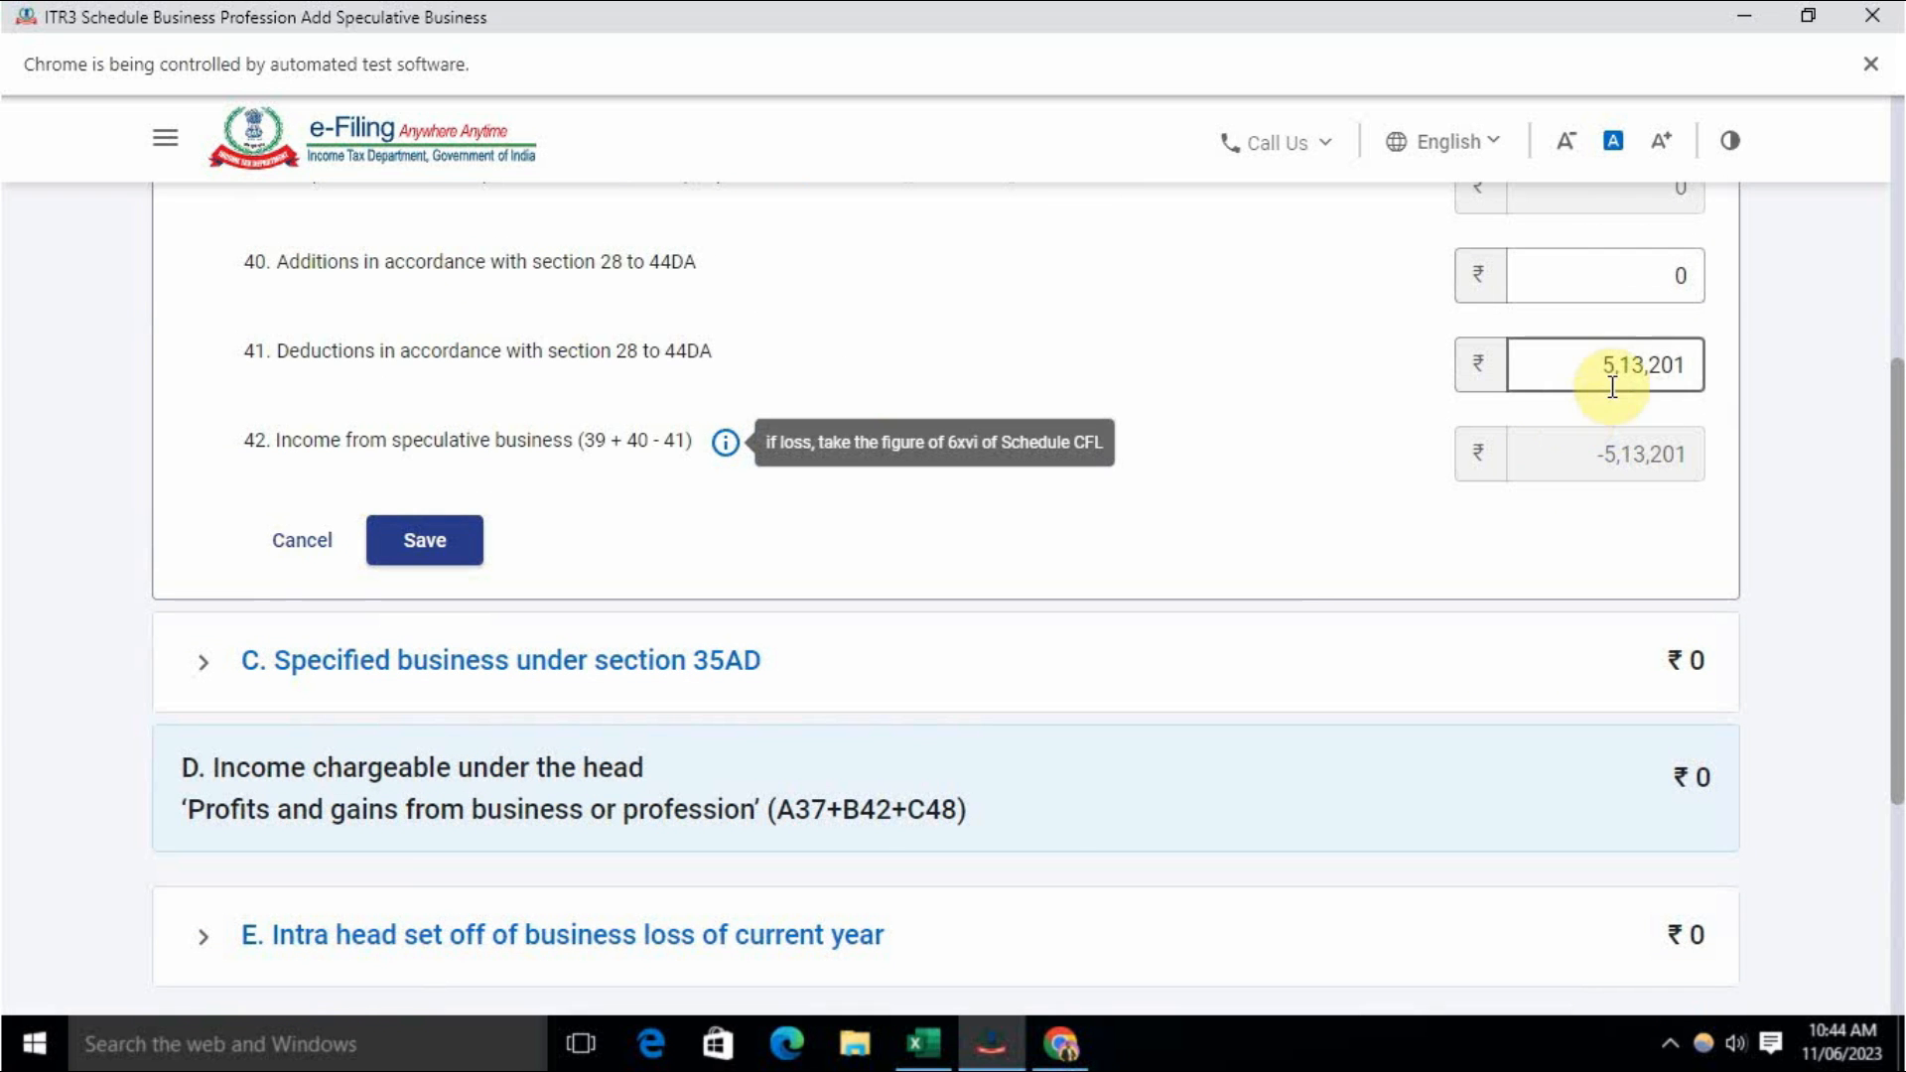
pyautogui.scroll(5, 1336, 548)
pyautogui.scroll(-4, 1355, 584)
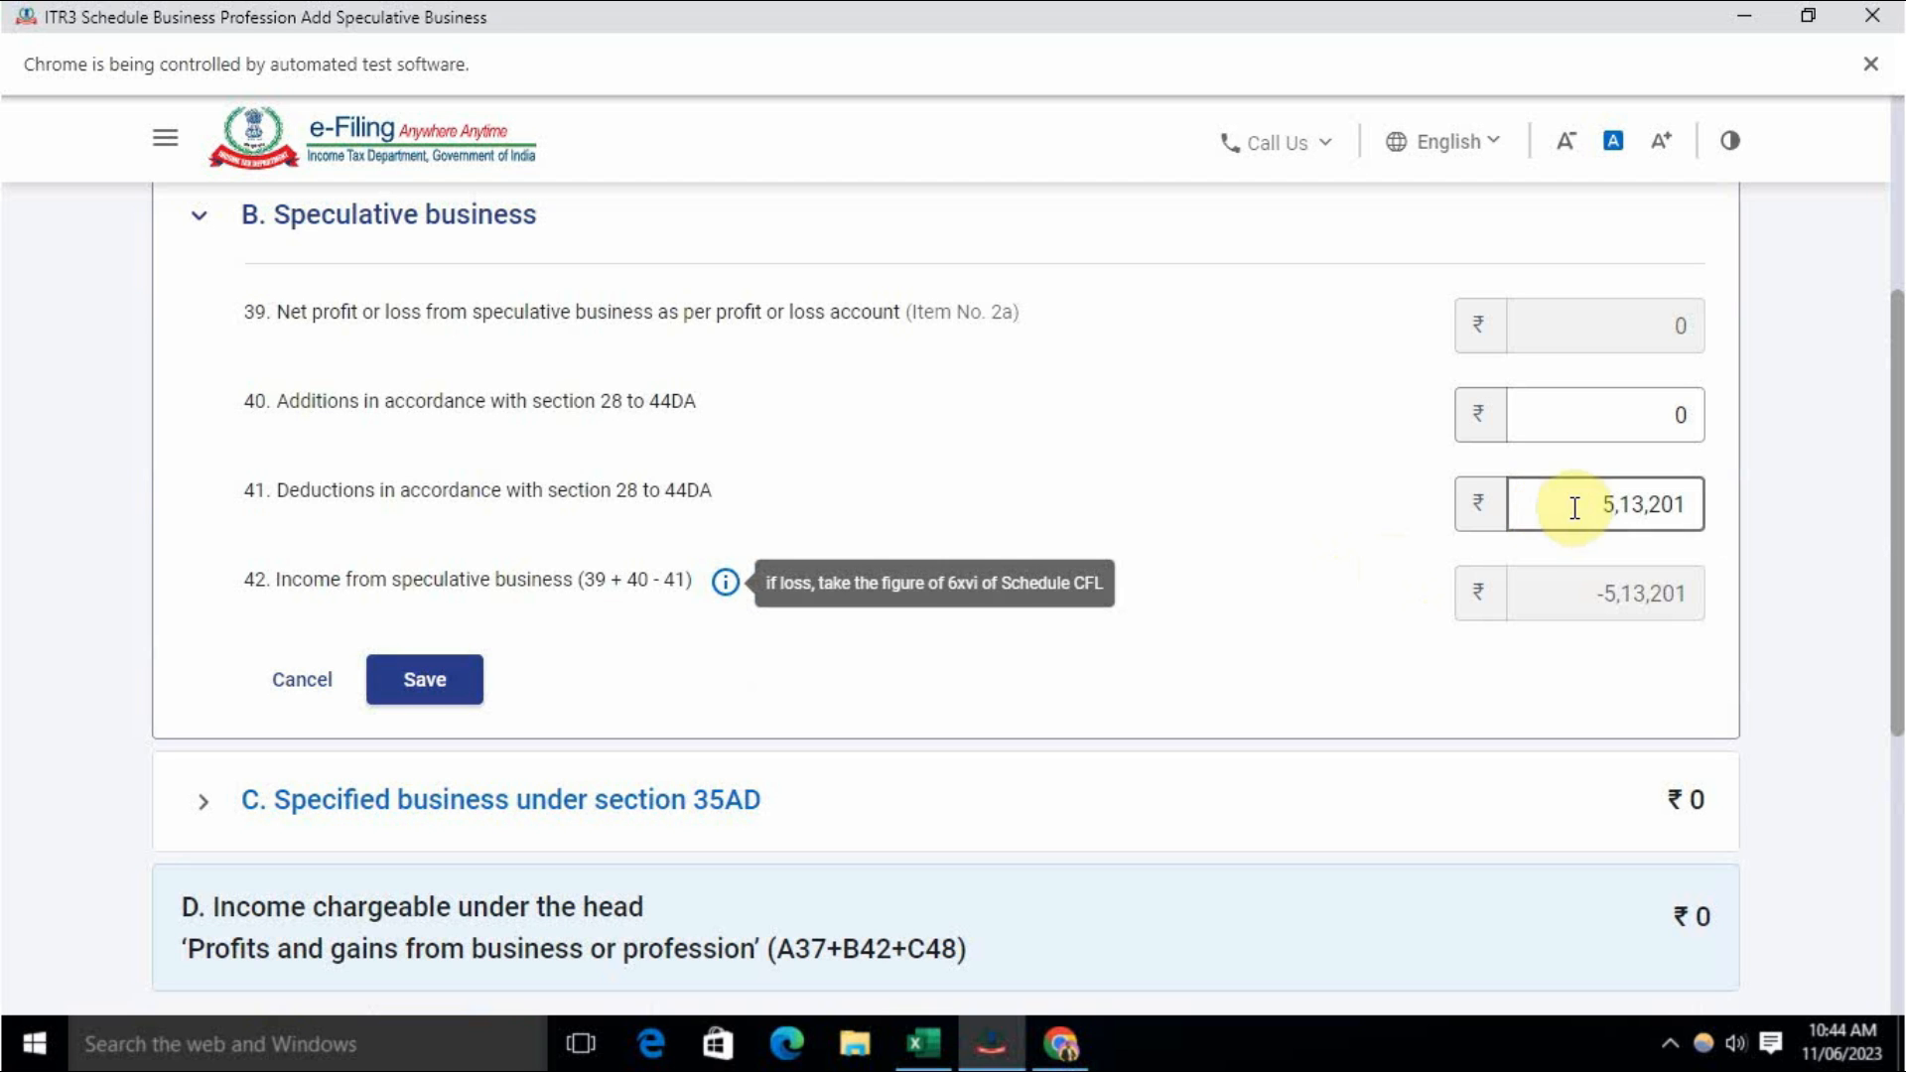
pyautogui.scroll(2, 1557, 553)
pyautogui.scroll(-2, 1628, 636)
pyautogui.scroll(-5, 1649, 665)
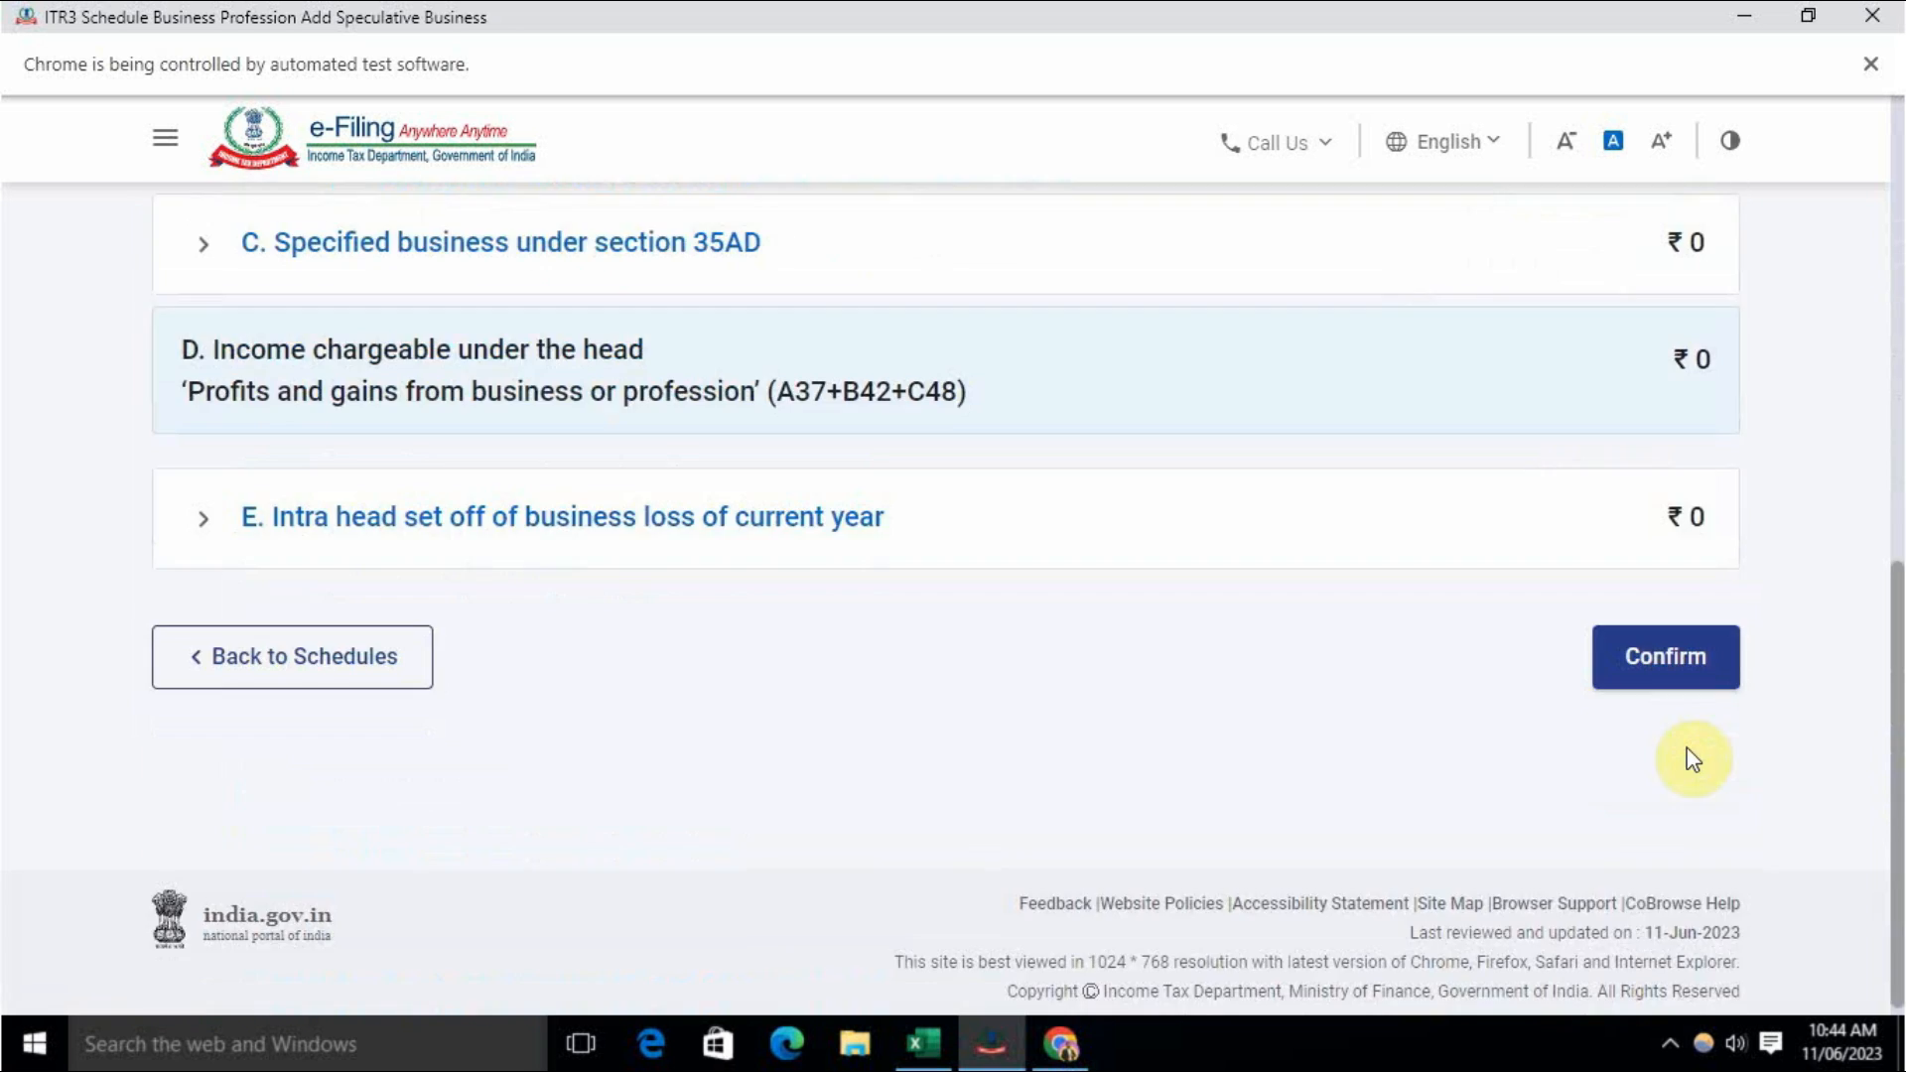
pyautogui.click(1667, 680)
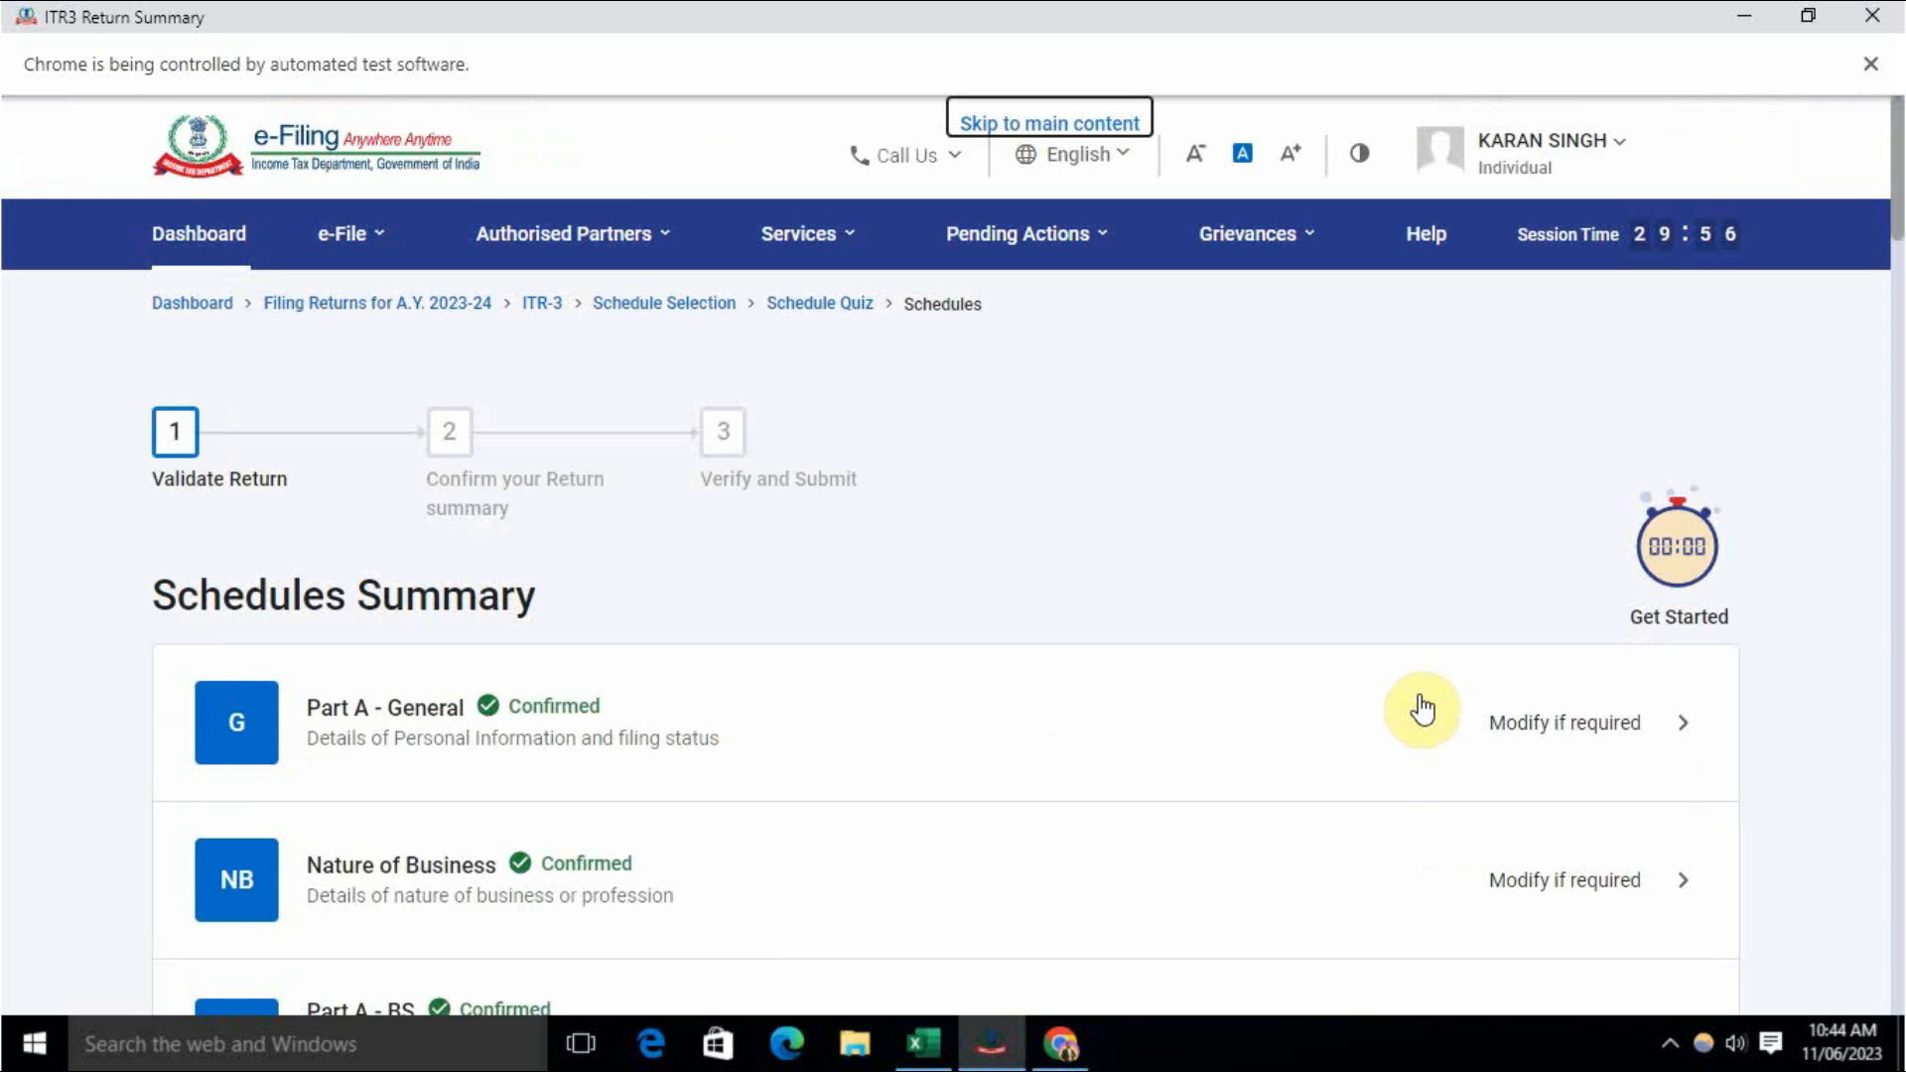
# Step: Open Part B - TI, Computation of Total Income, from the schedules summary
pyautogui.scroll(-20, 677, 683)
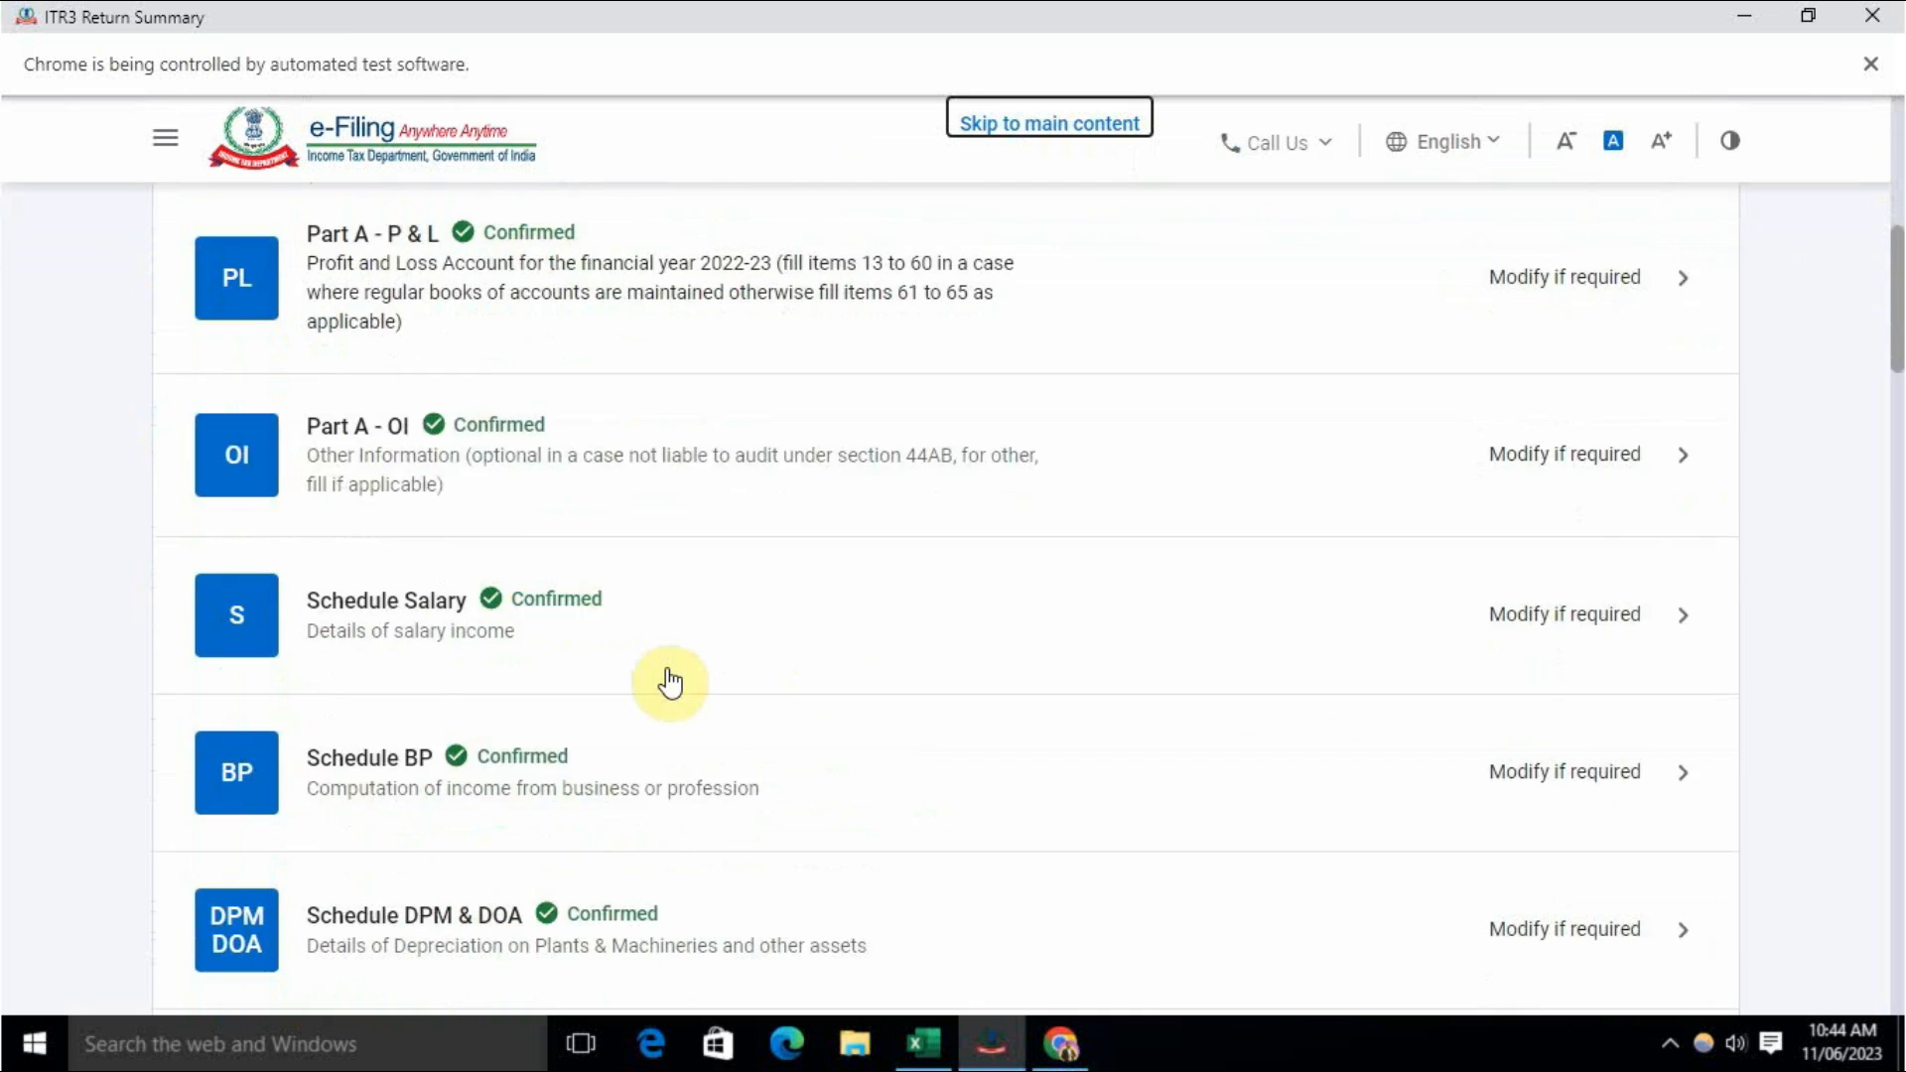
pyautogui.scroll(-20, 677, 683)
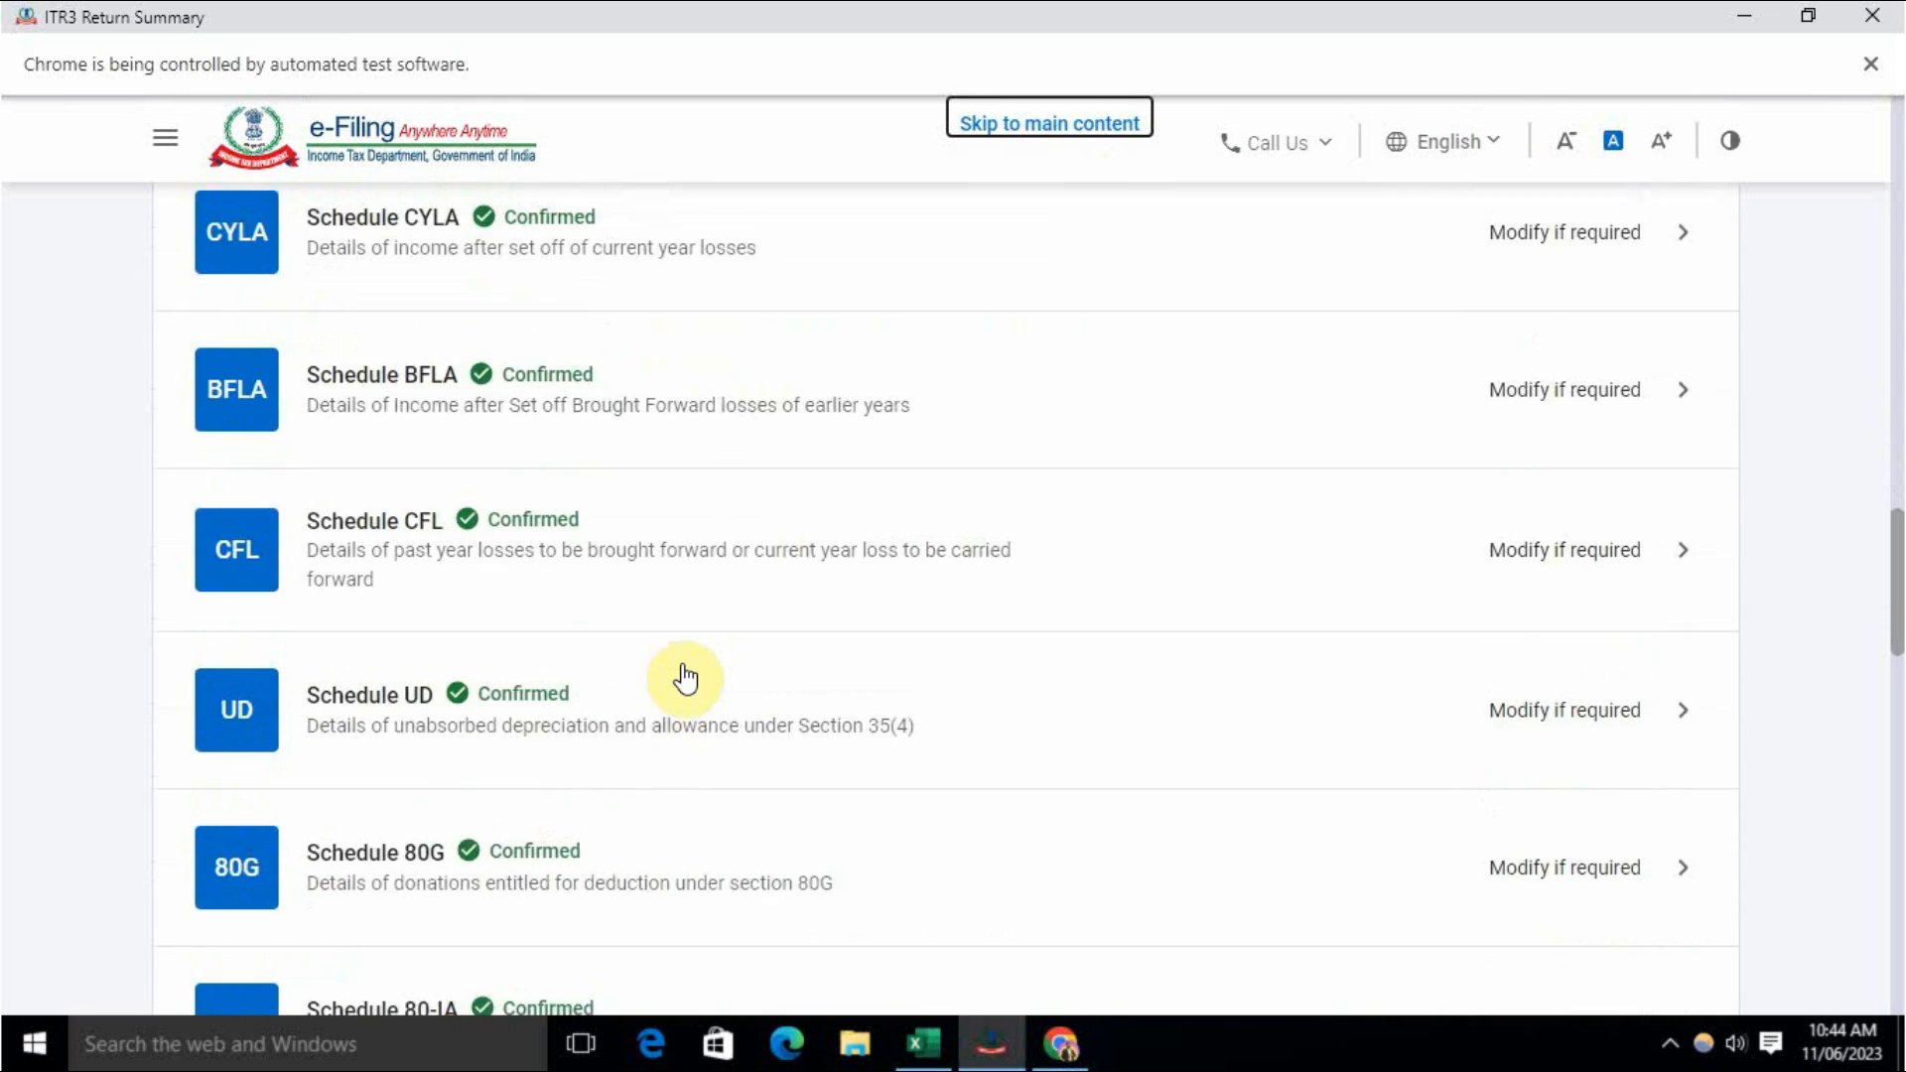
pyautogui.scroll(-7, 685, 679)
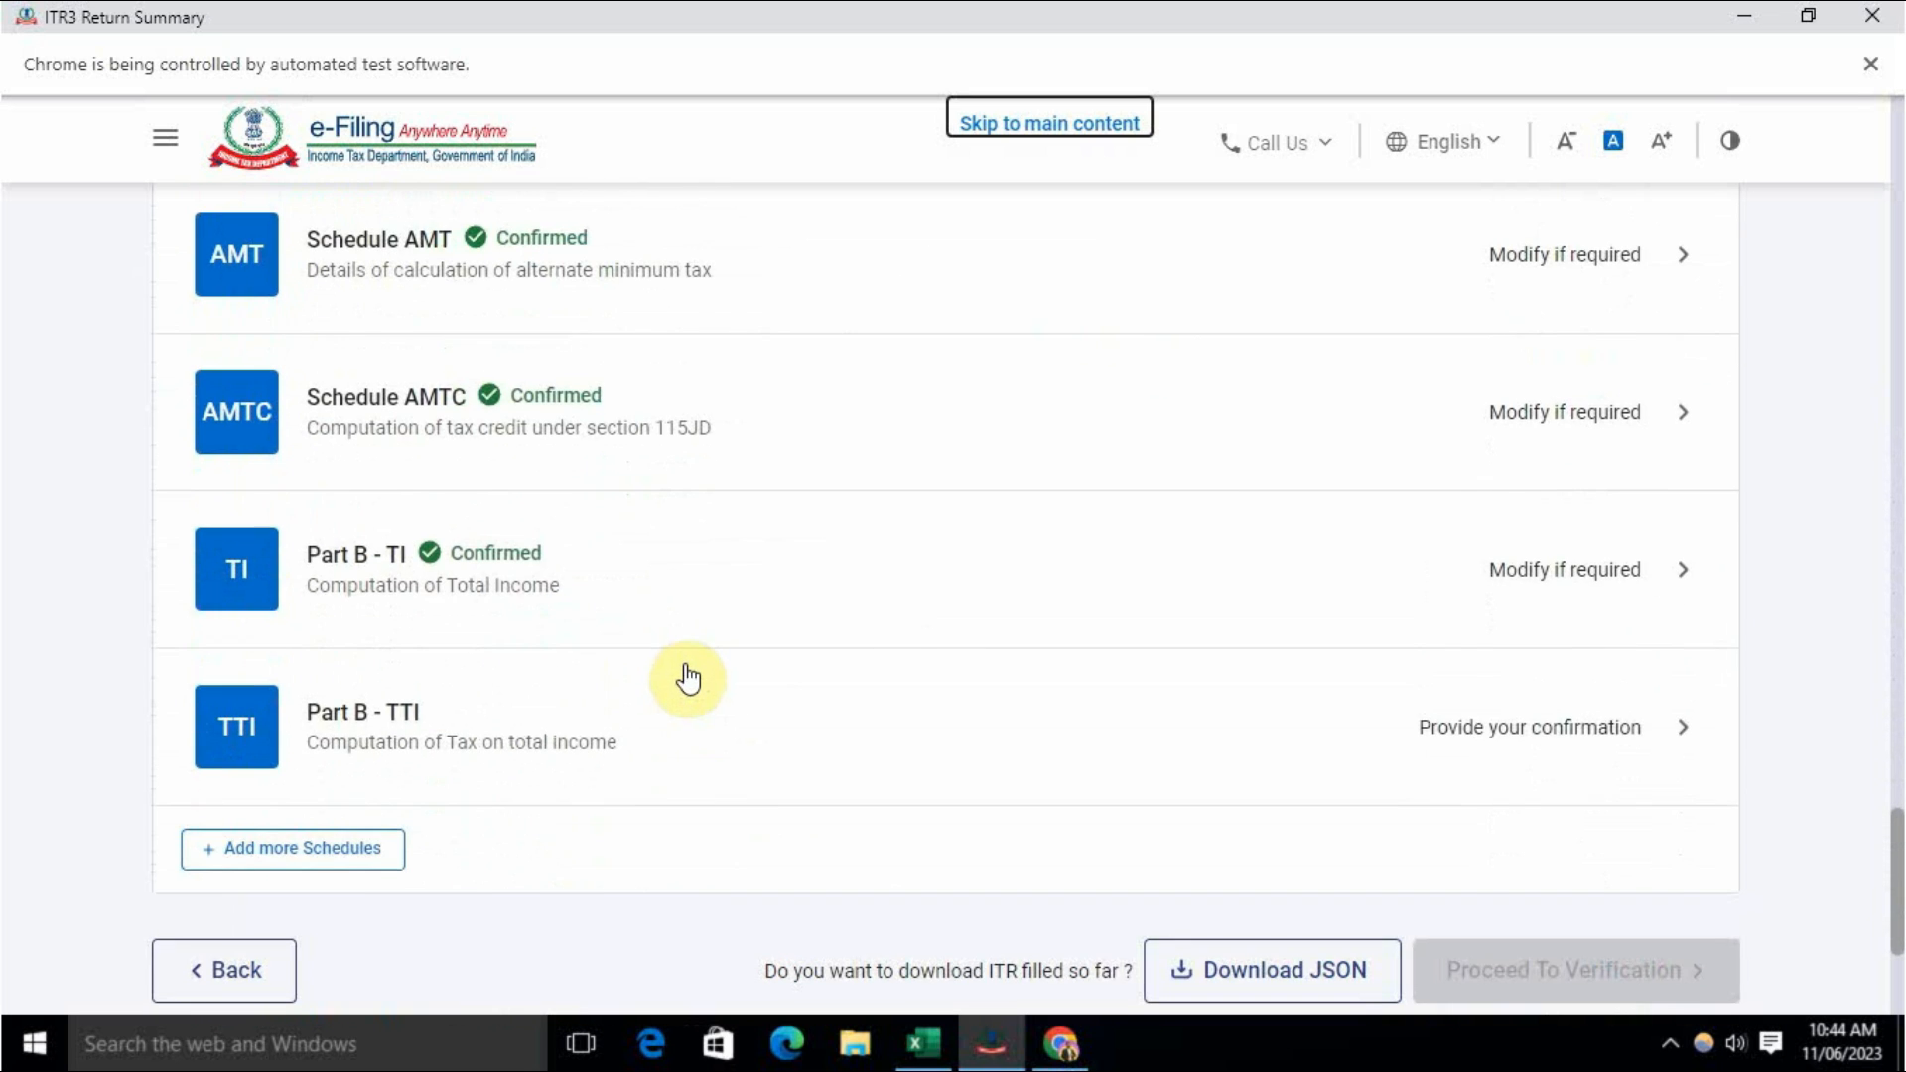
pyautogui.click(665, 586)
pyautogui.scroll(-1, 705, 610)
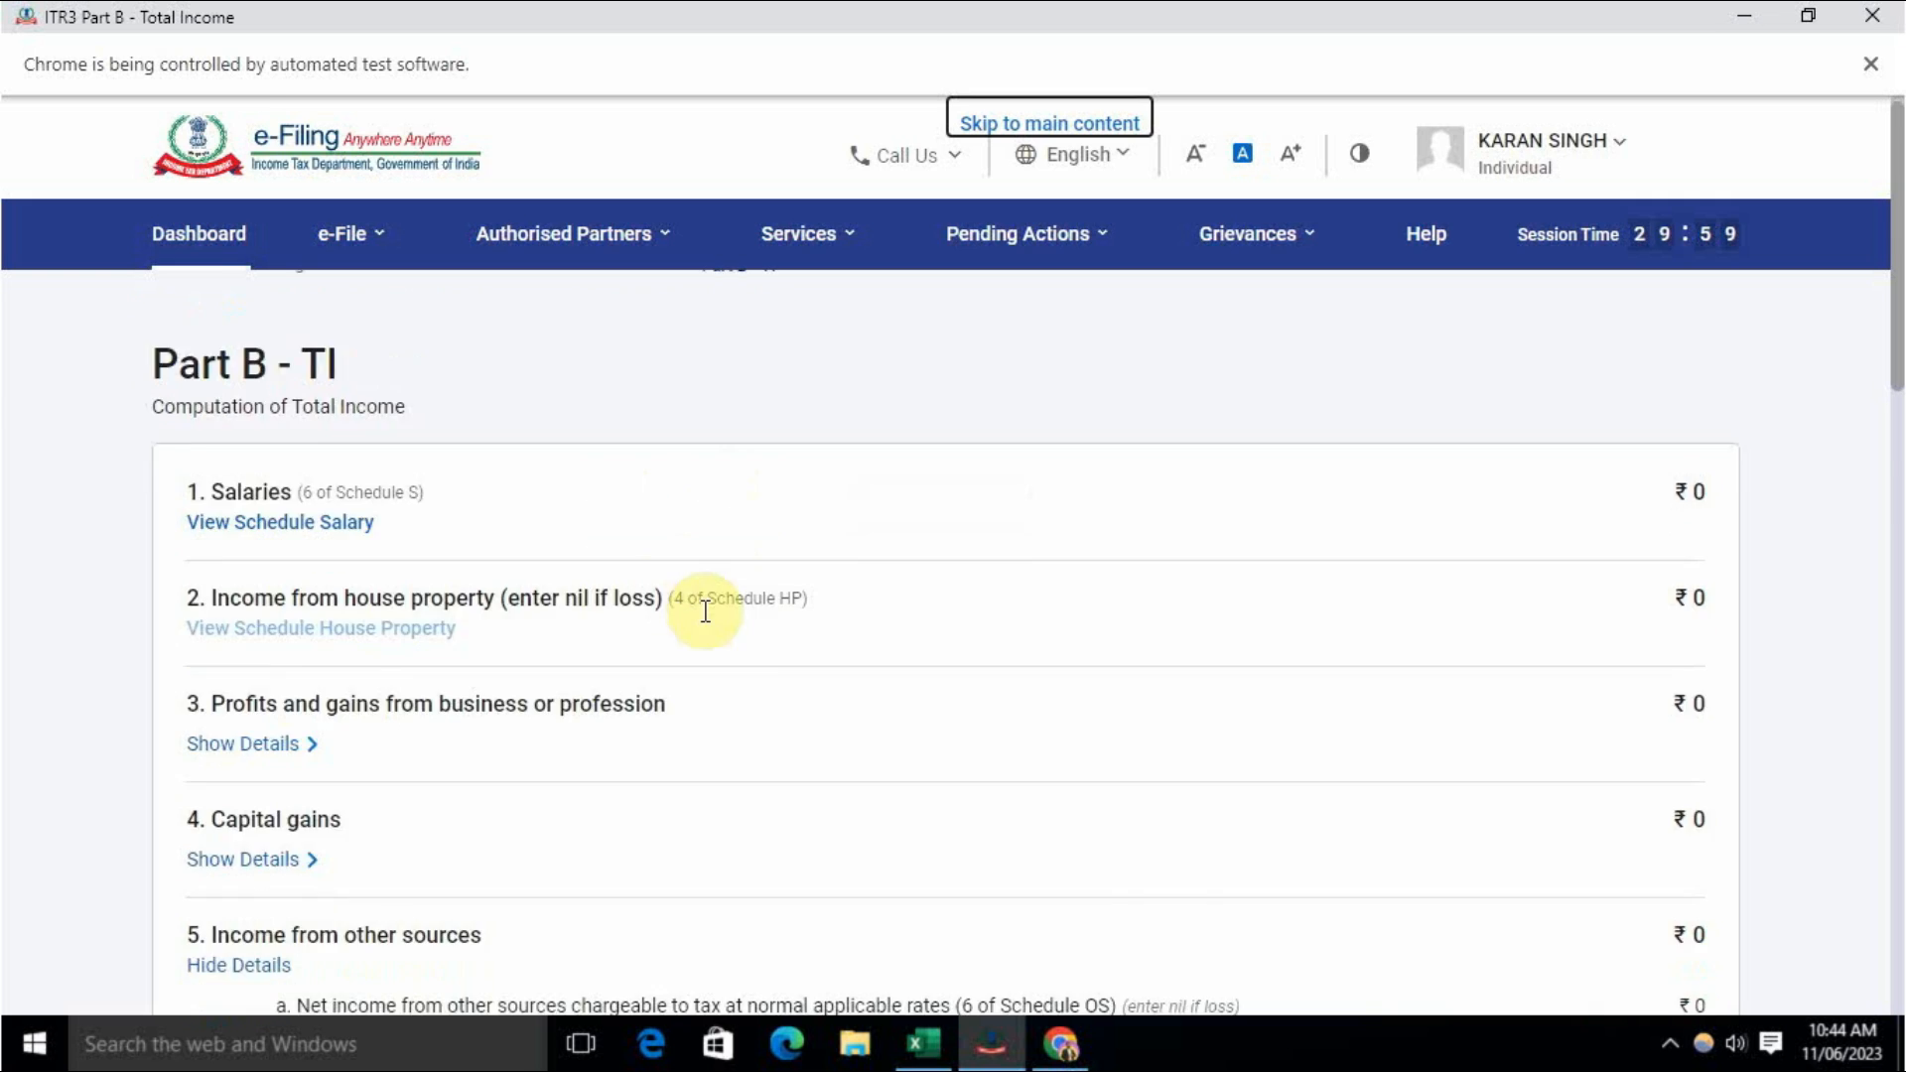
# Step: Review the heads of income, total income and item 18, current year losses carried forward, and confirm Part B - TI
pyautogui.scroll(-4, 489, 489)
pyautogui.scroll(1, 489, 532)
pyautogui.scroll(-1, 391, 605)
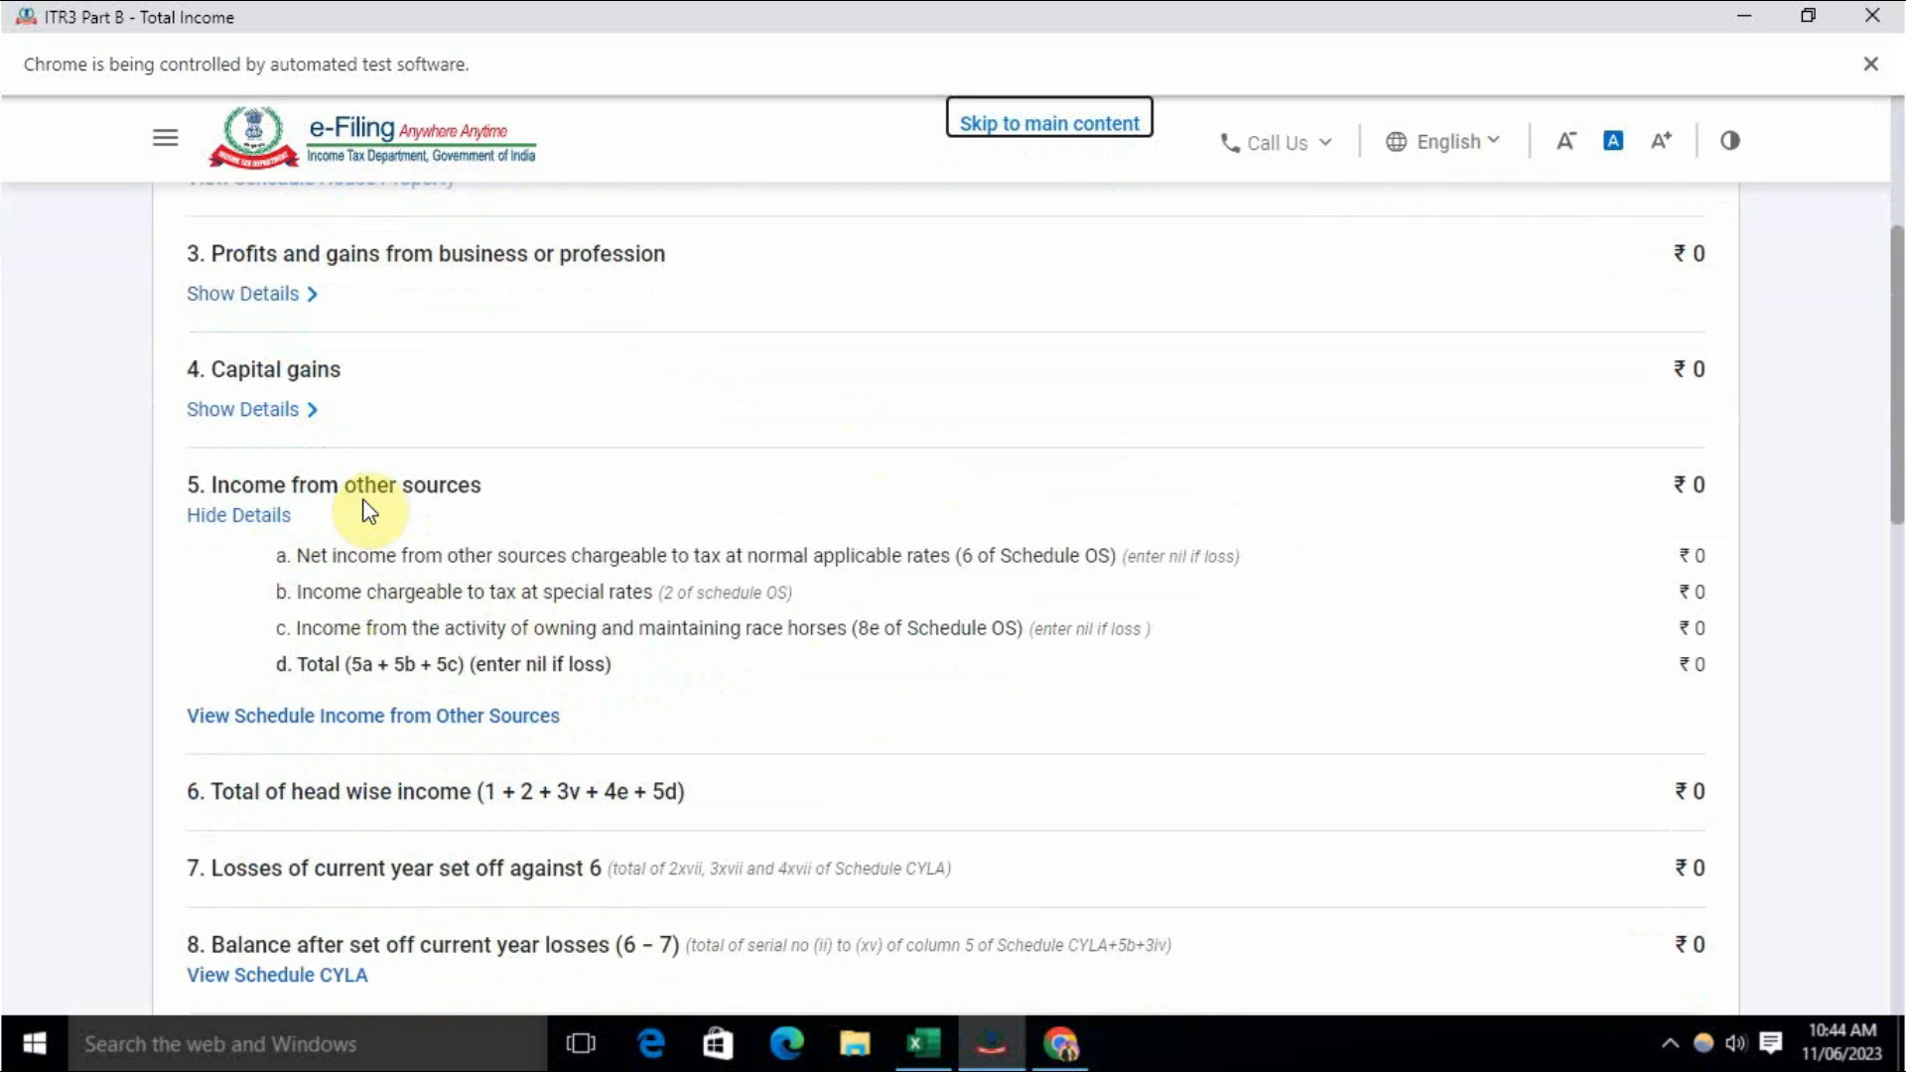
pyautogui.scroll(5, 541, 643)
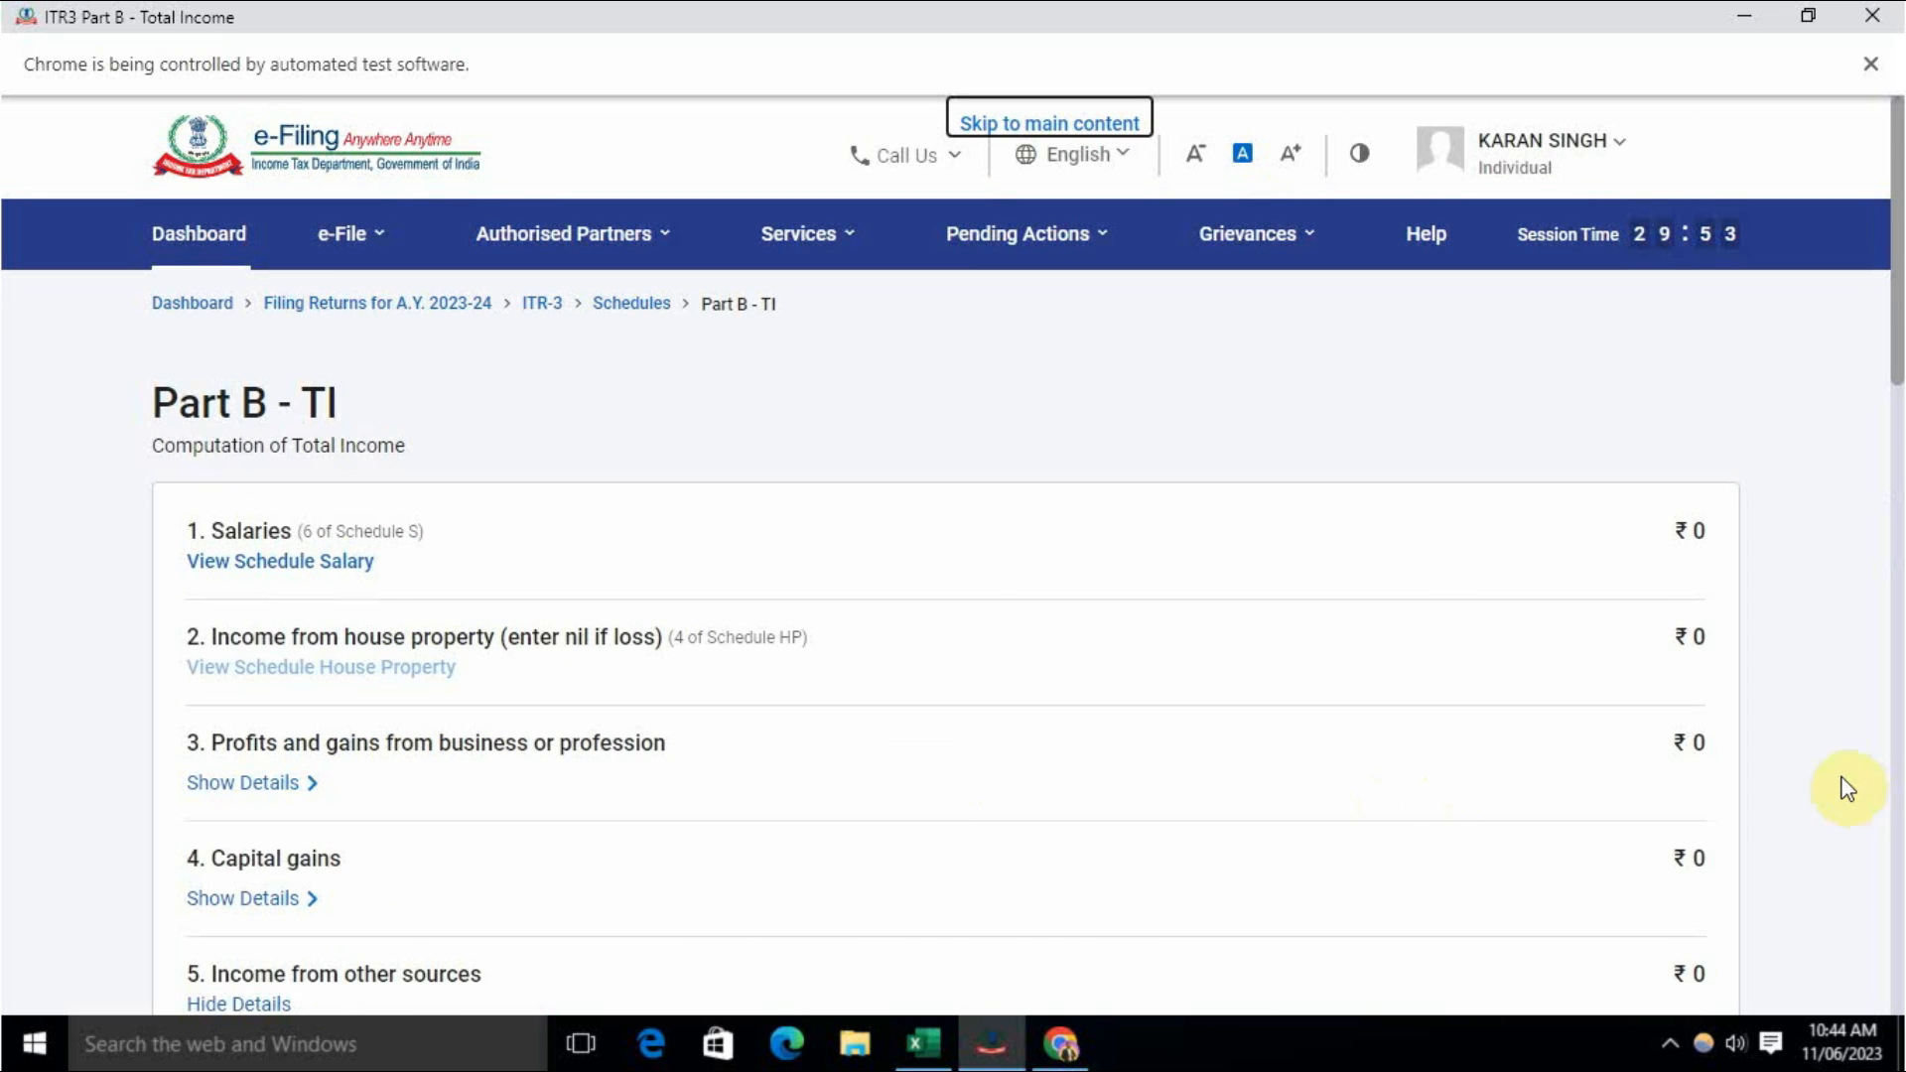
pyautogui.scroll(-12, 744, 651)
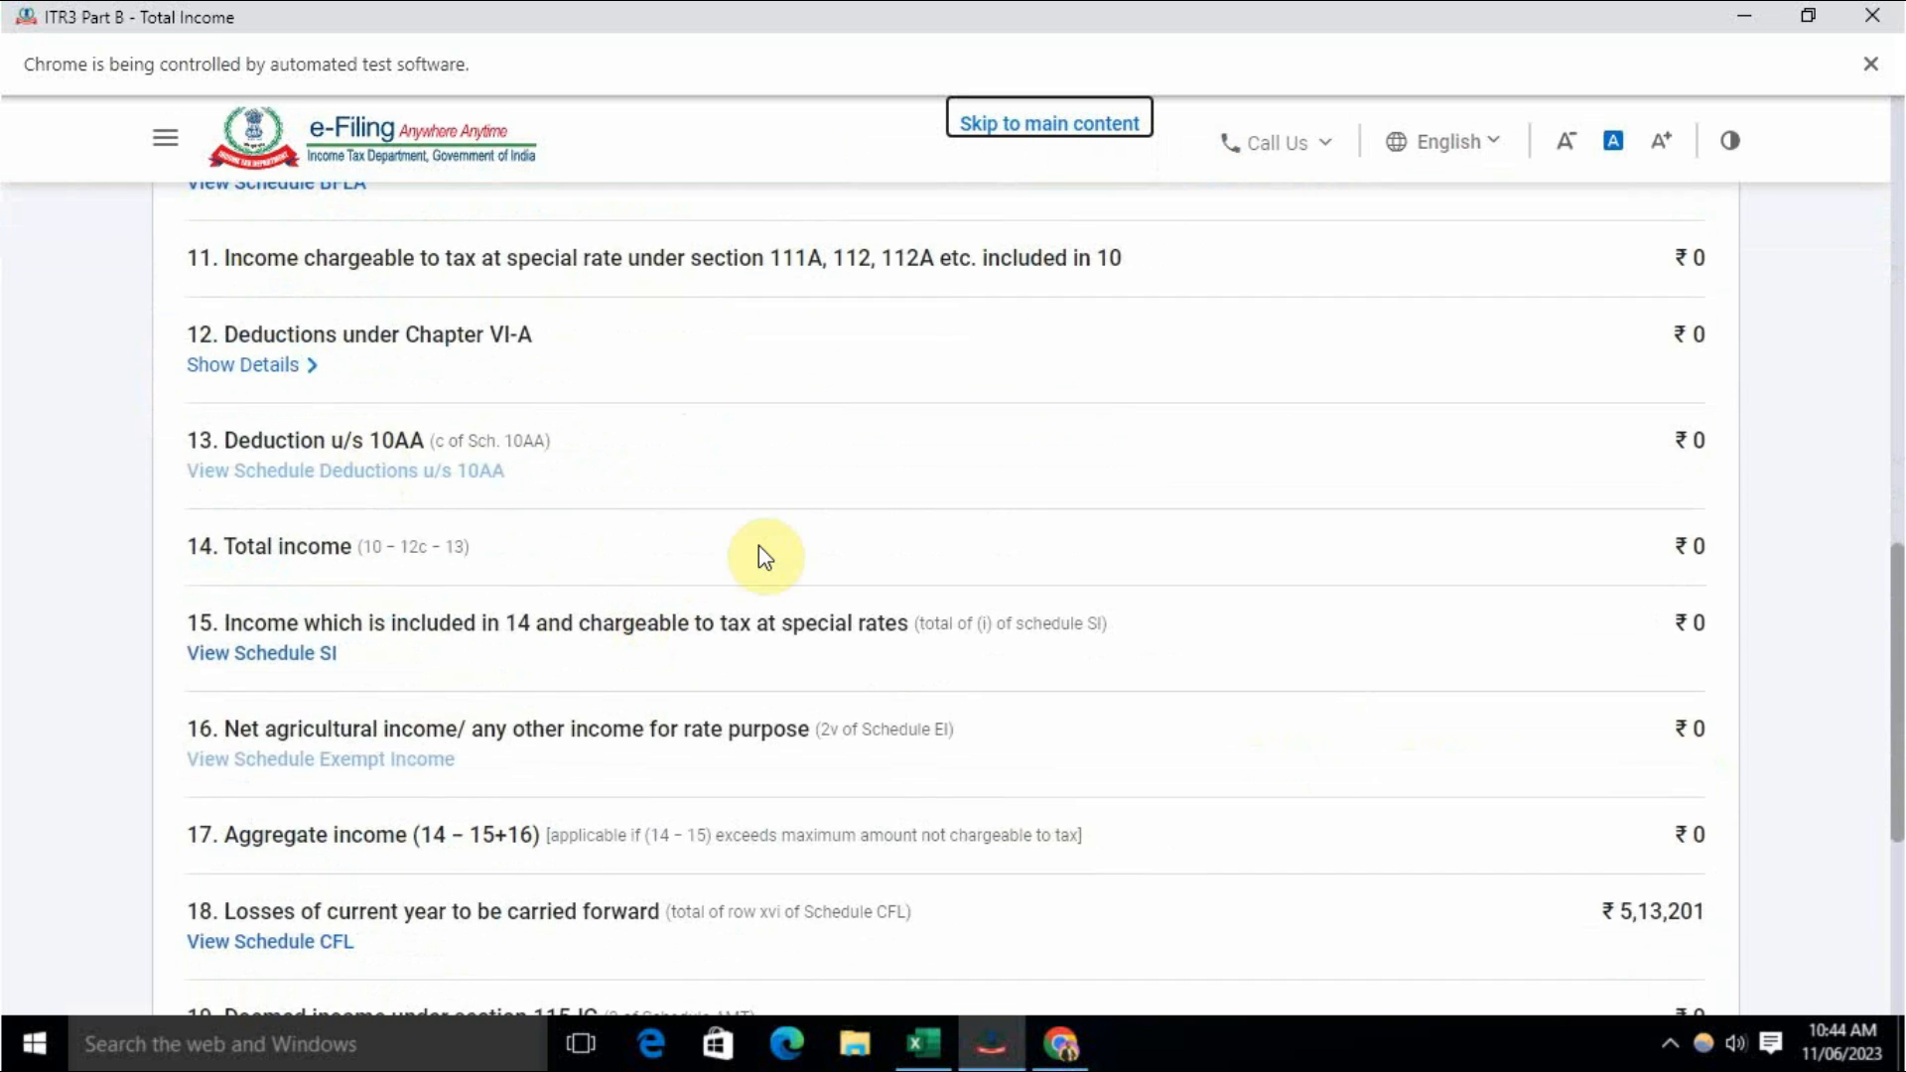
pyautogui.scroll(-4, 1501, 541)
pyautogui.moveTo(234, 493); pyautogui.dragTo(419, 491)
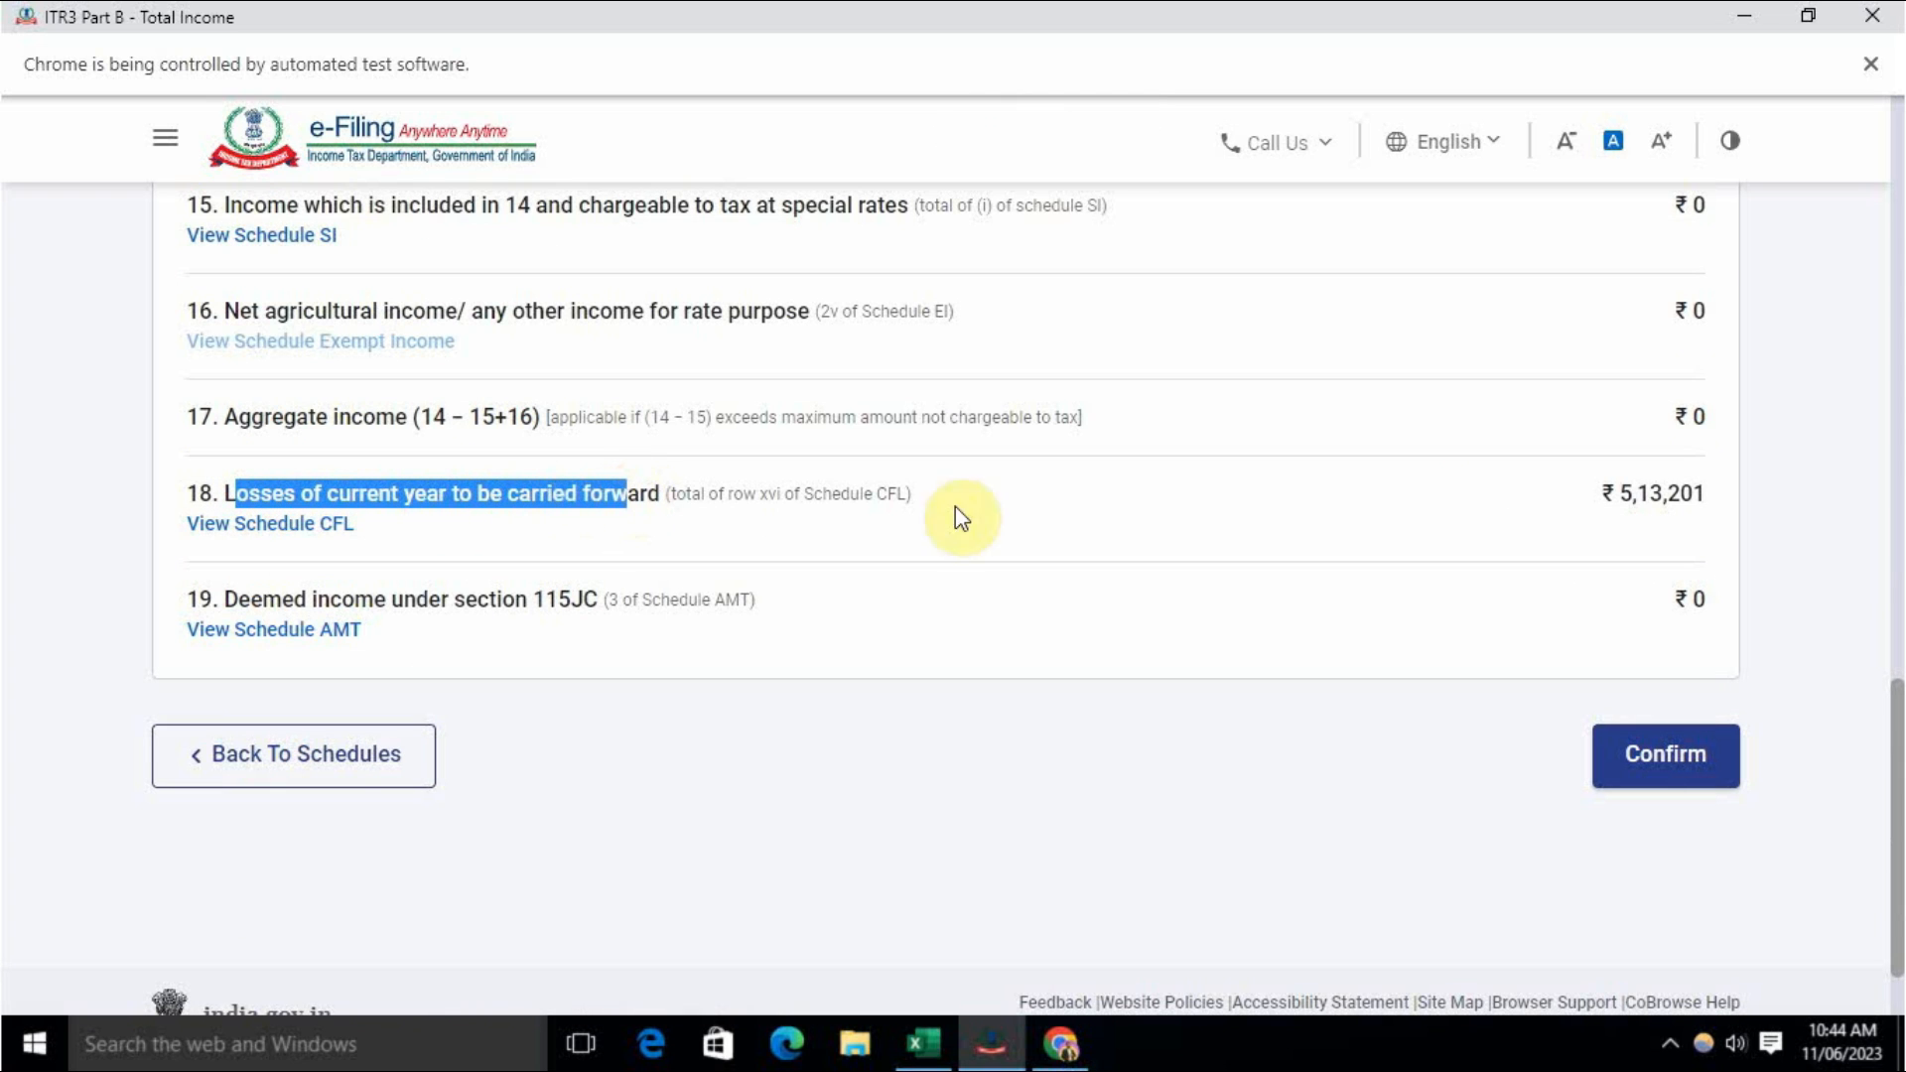
pyautogui.click(1707, 516)
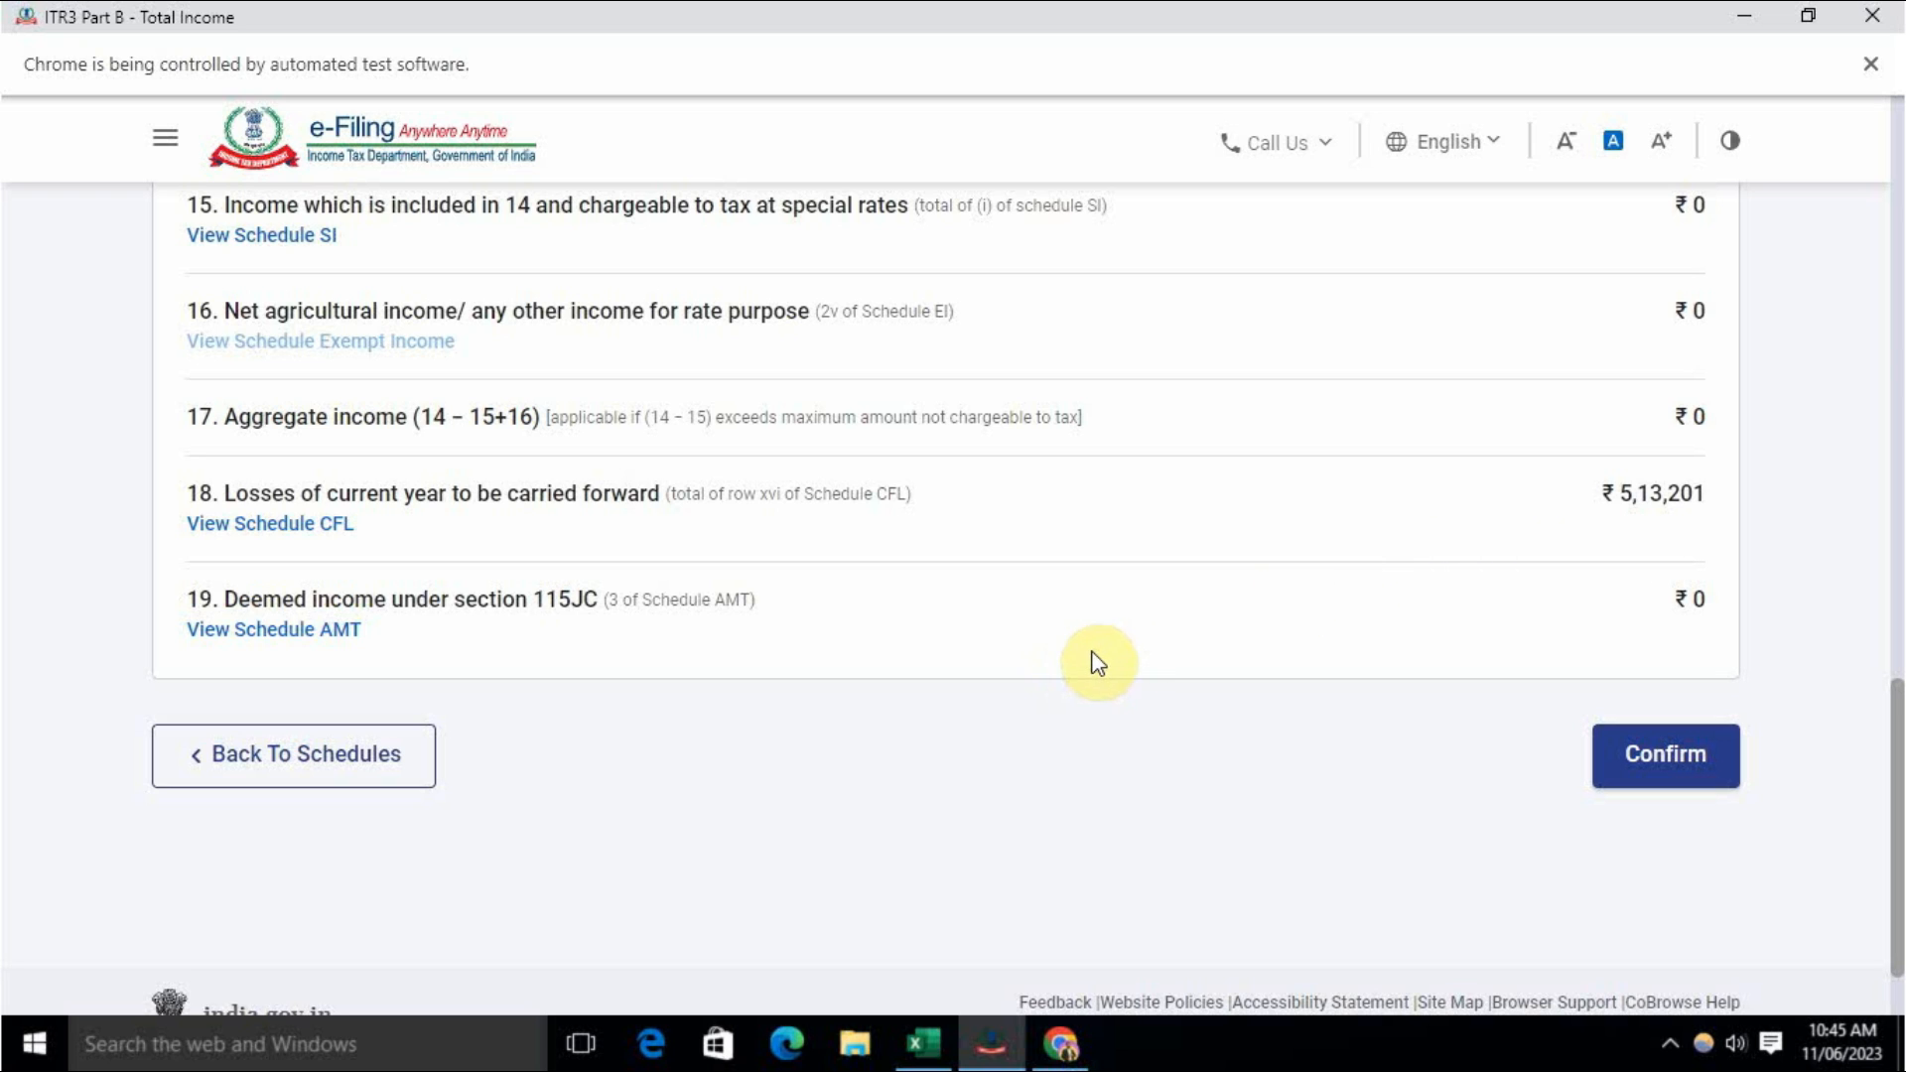
pyautogui.click(1682, 756)
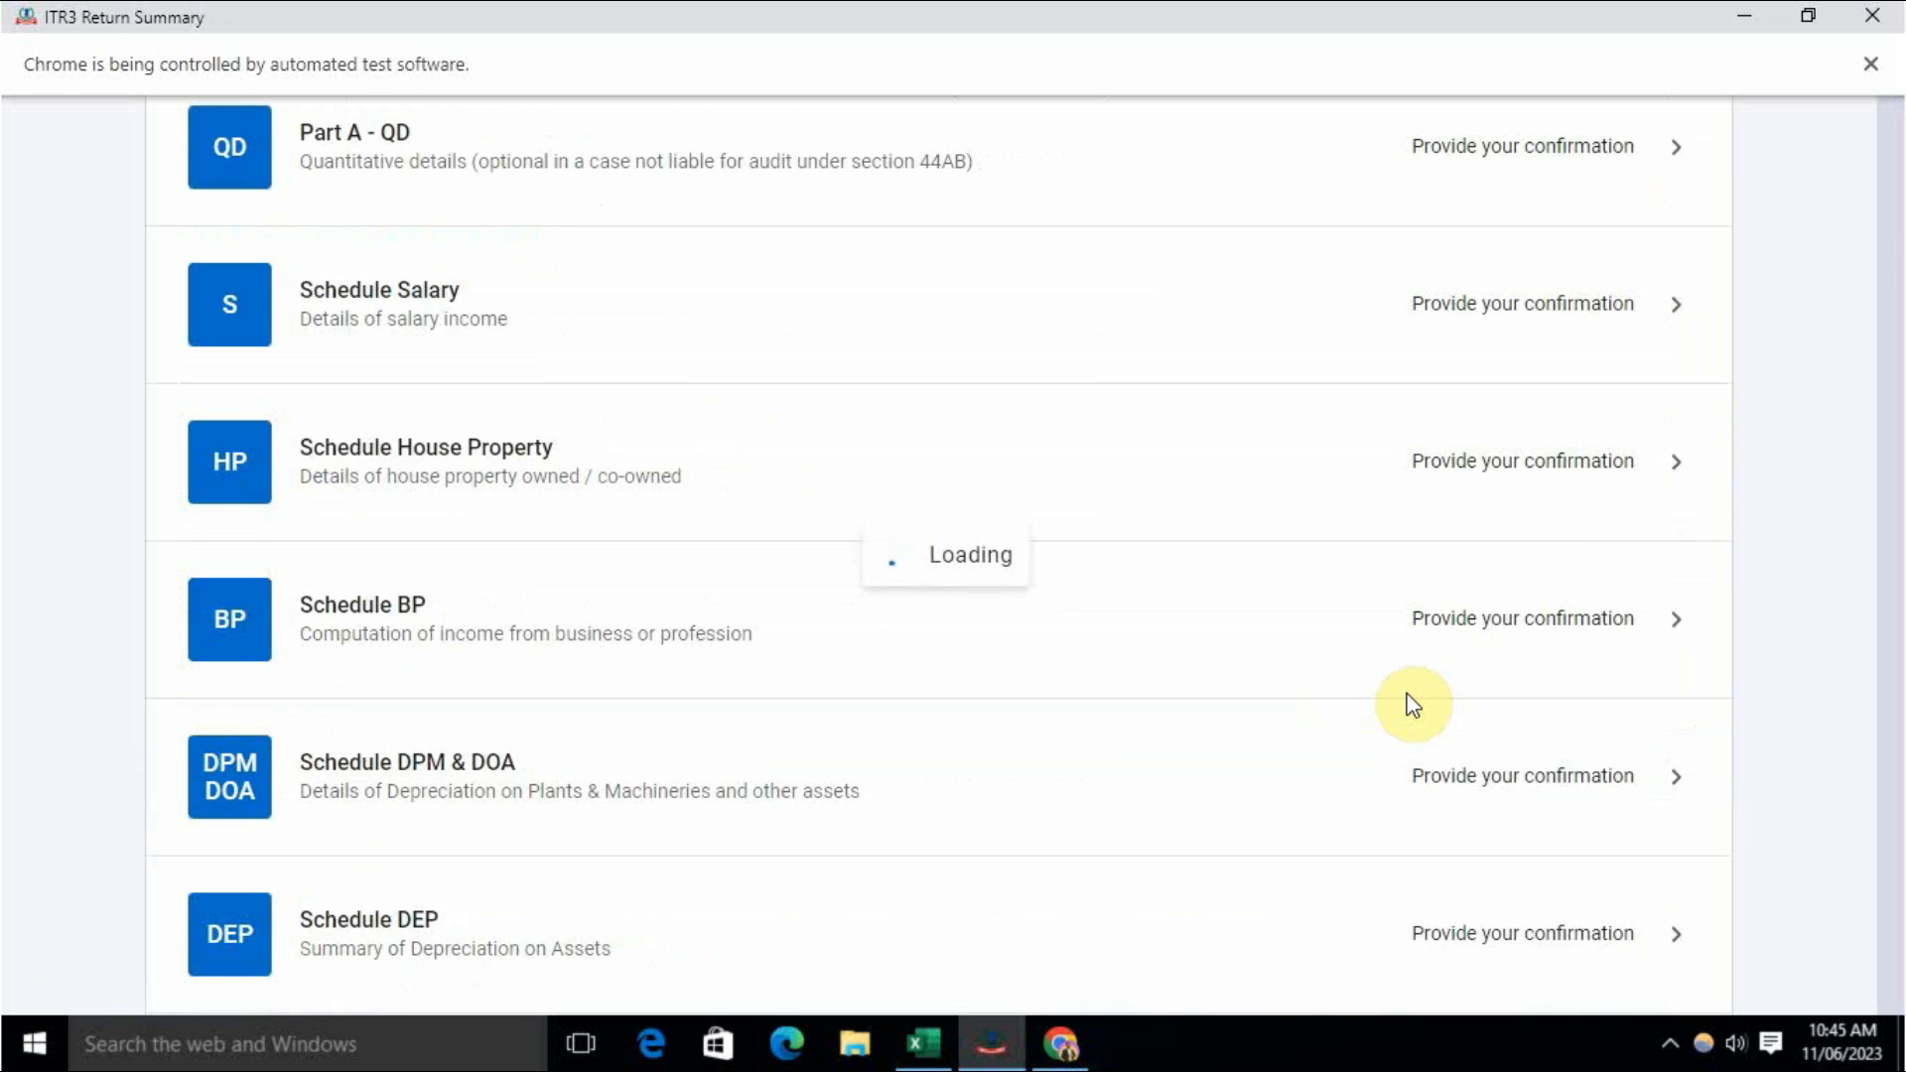
# Step: Open Part B - TTI, check the tax liability through to the refund and the foreign asset declaration, and request the return preview
pyautogui.scroll(-12, 583, 555)
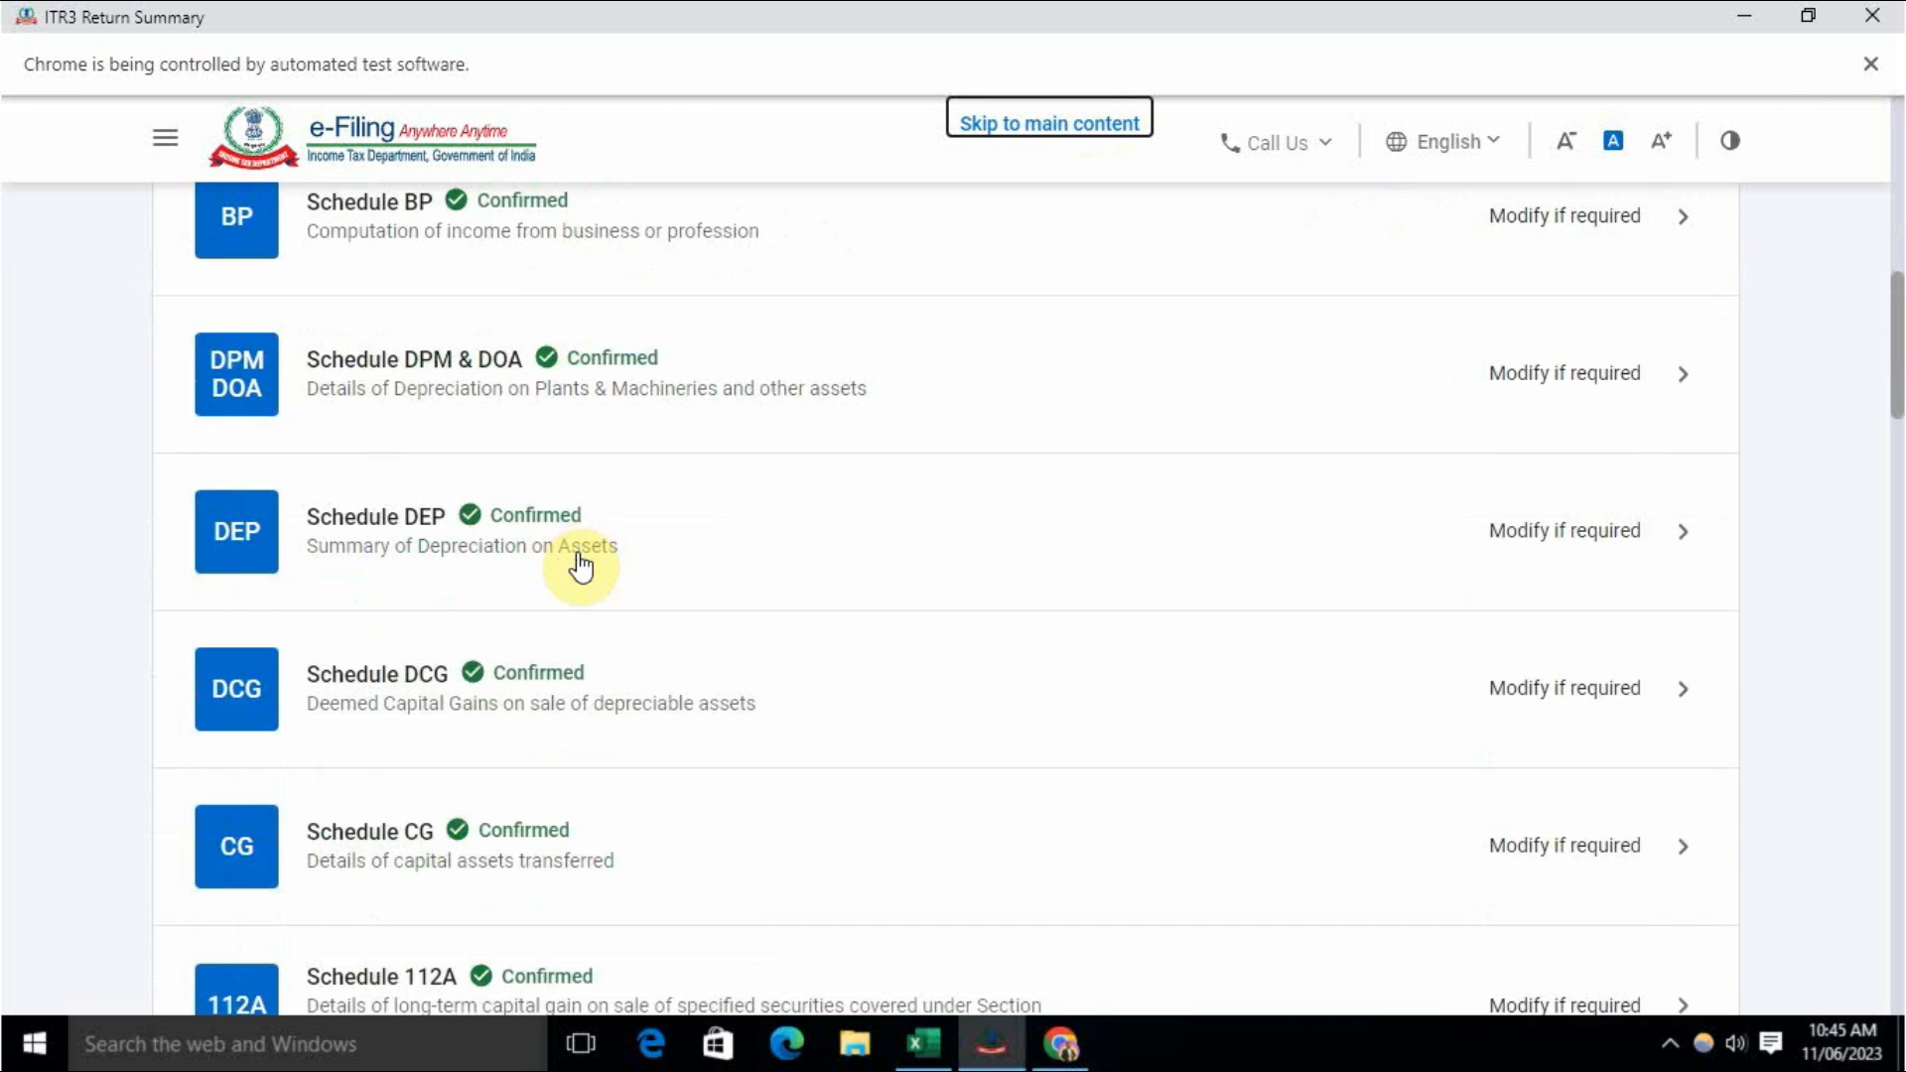
pyautogui.scroll(-20, 582, 565)
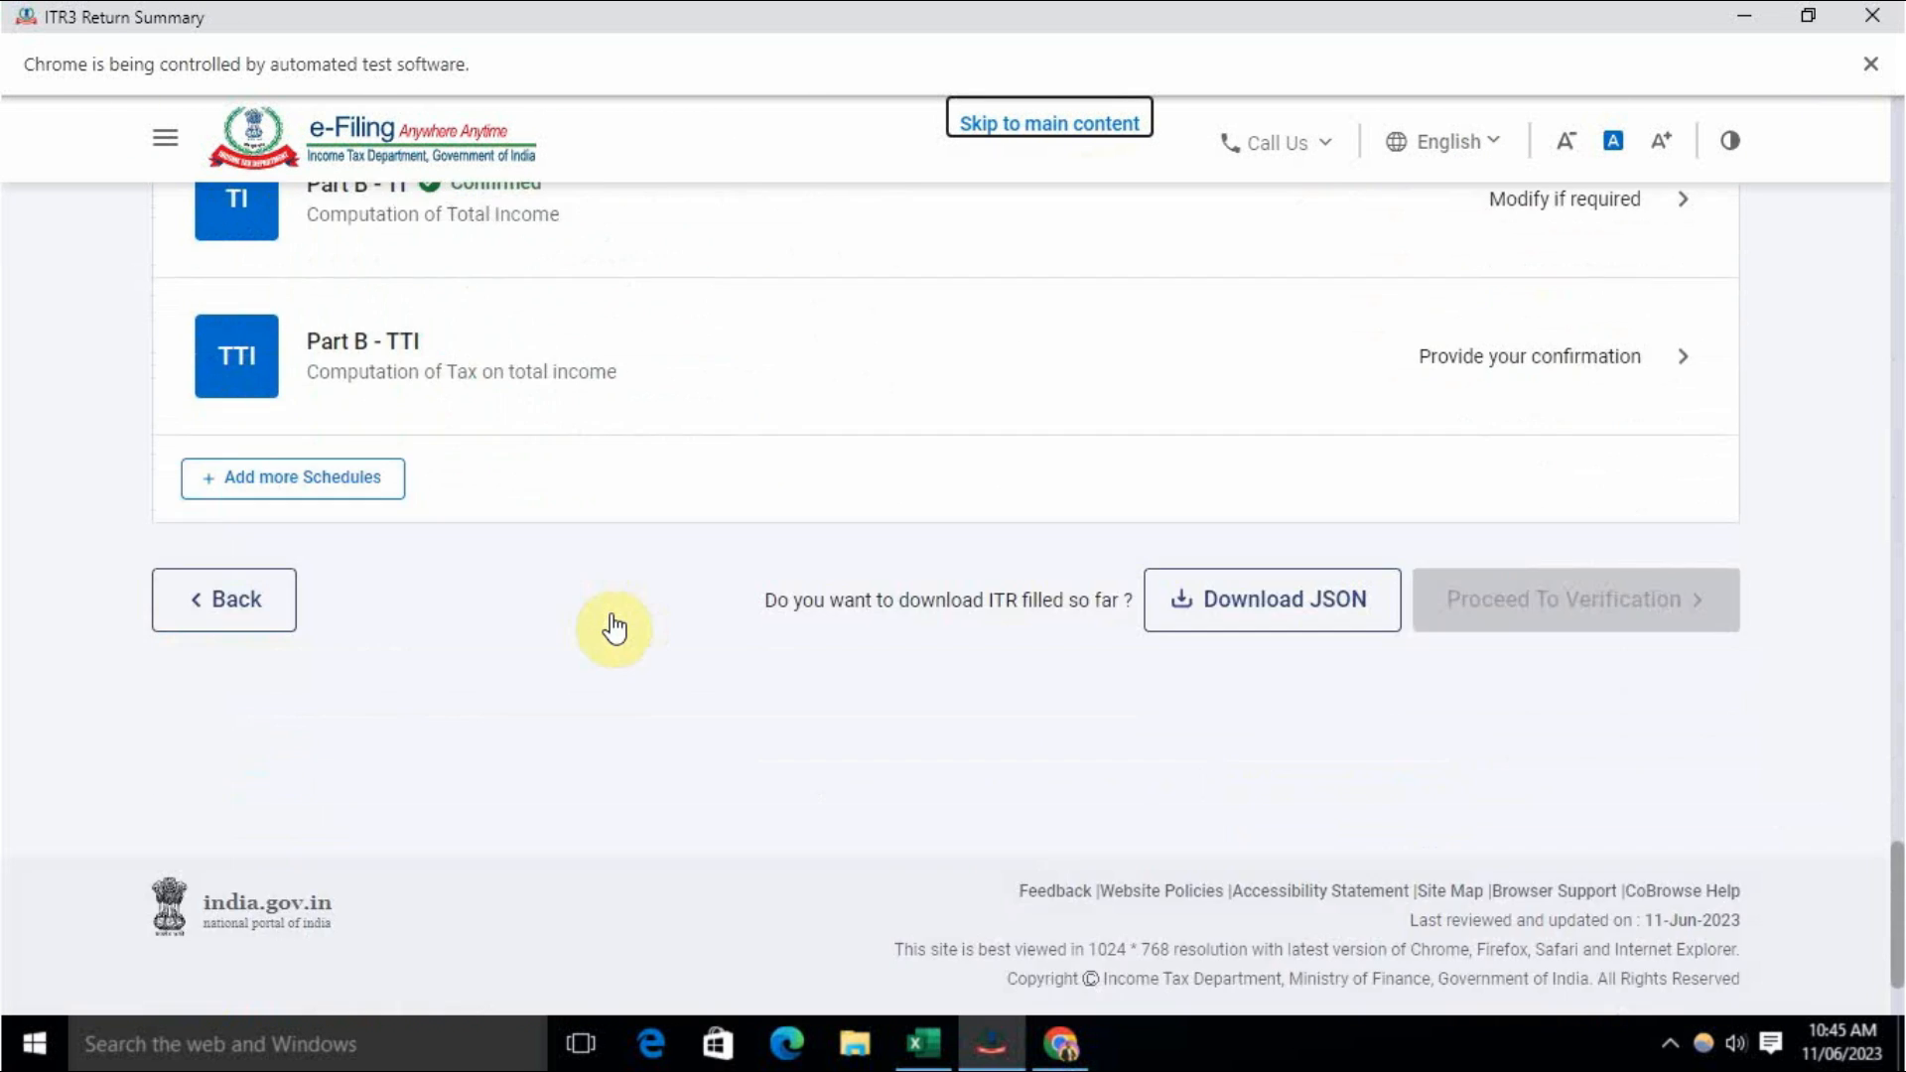
pyautogui.click(1479, 365)
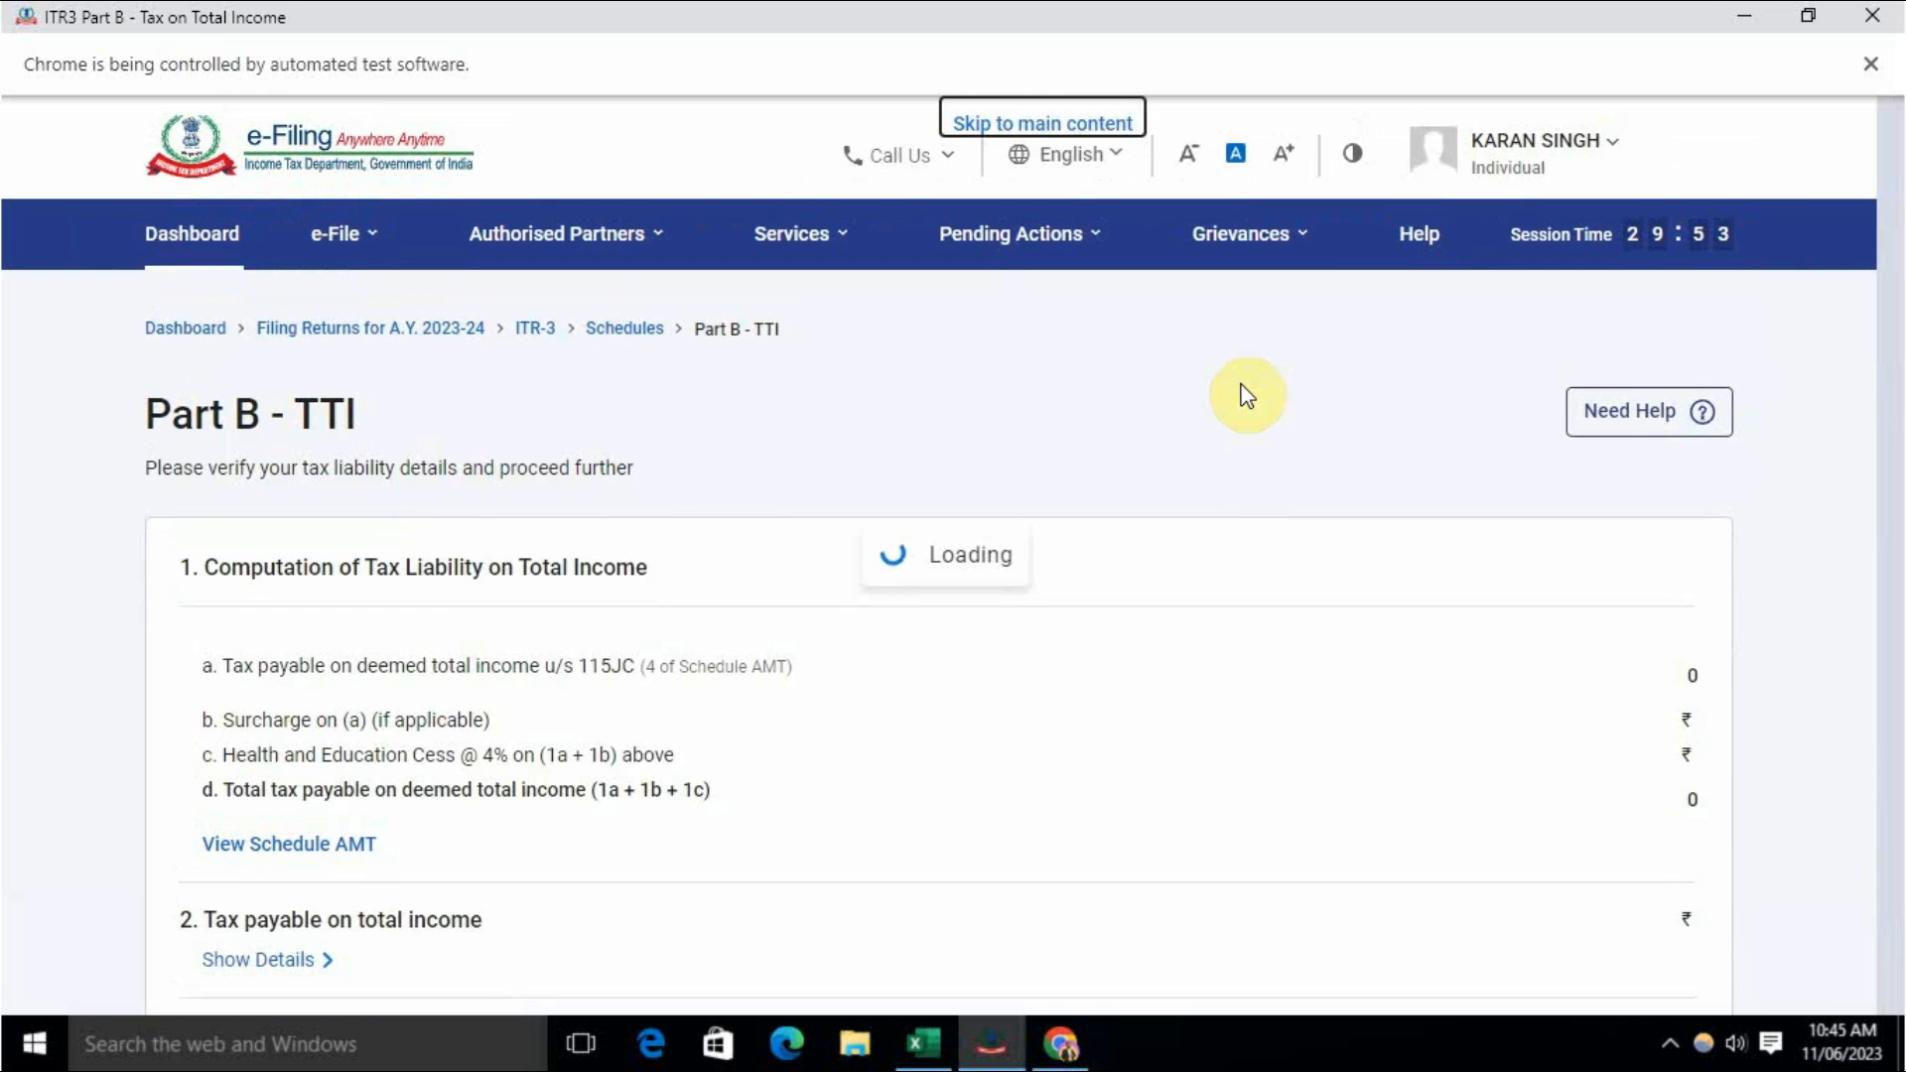
pyautogui.scroll(-10, 1307, 478)
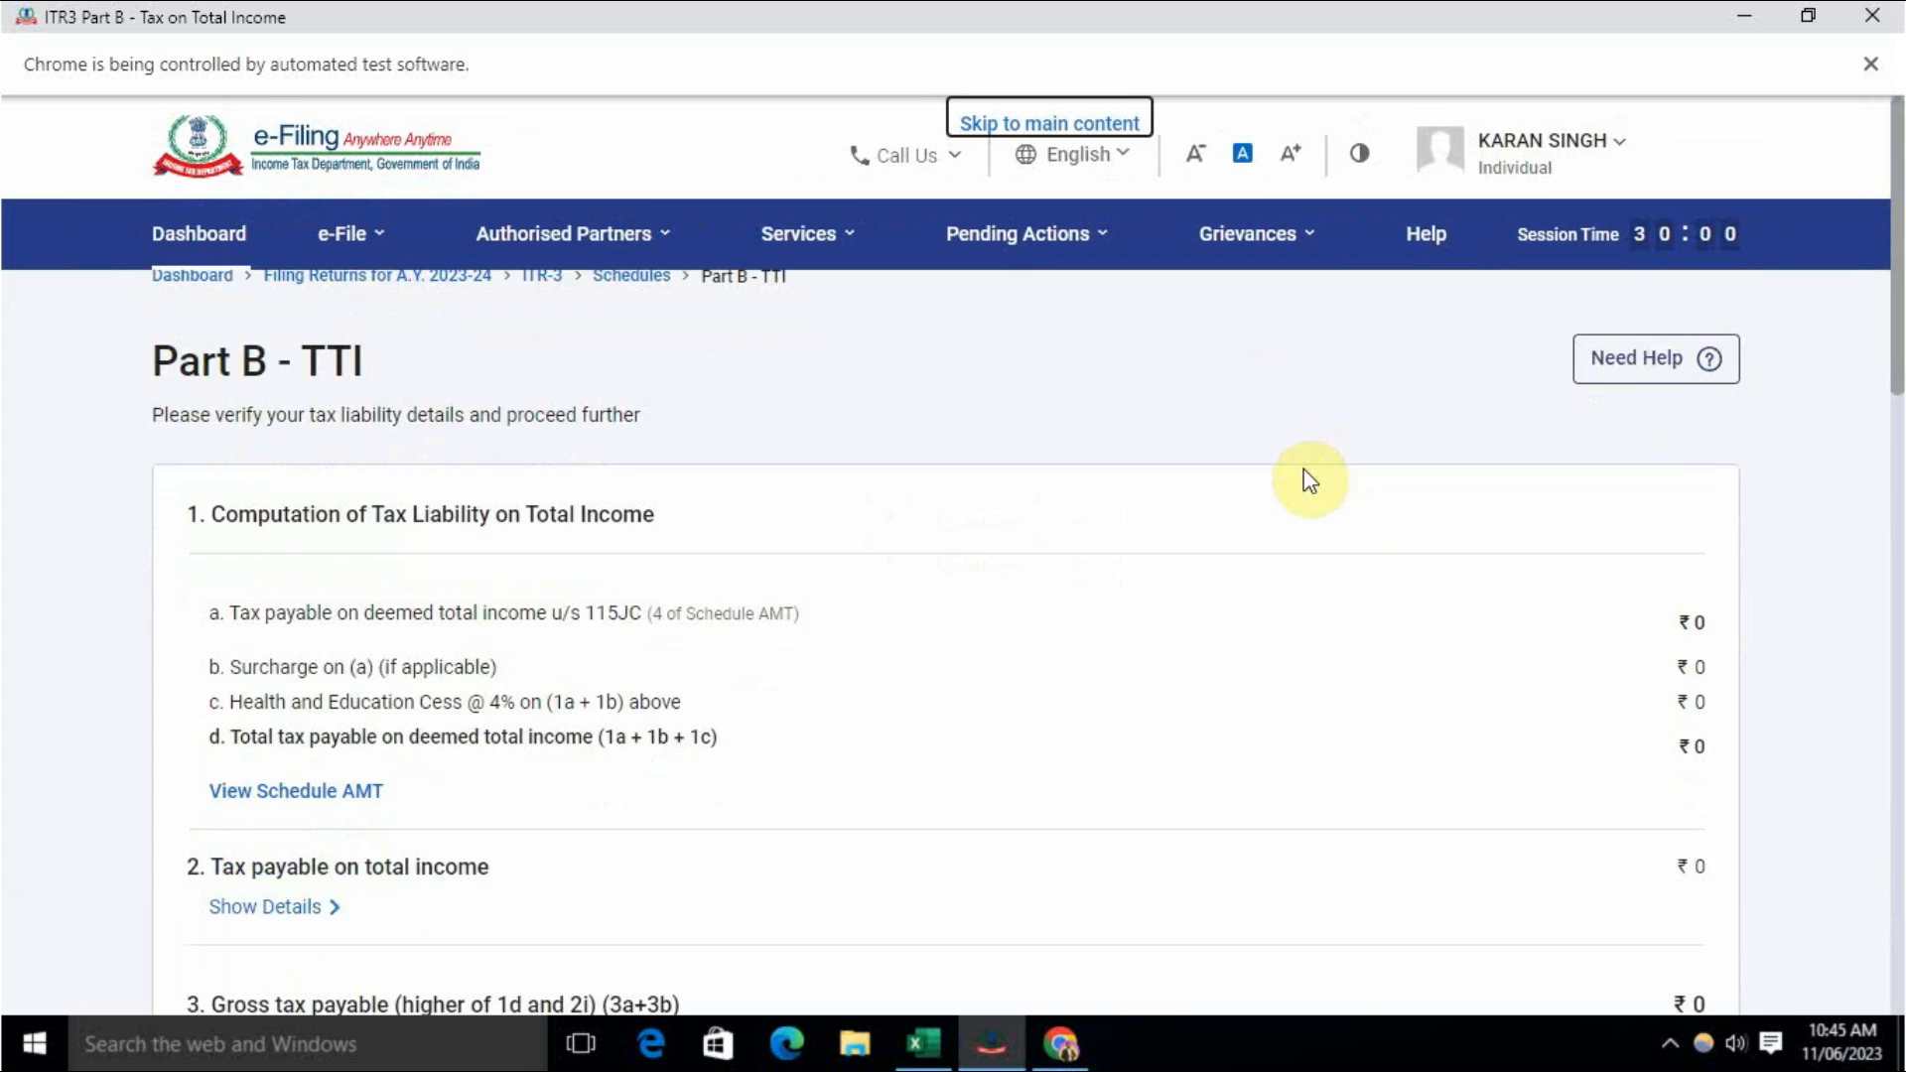
pyautogui.scroll(-5, 1640, 663)
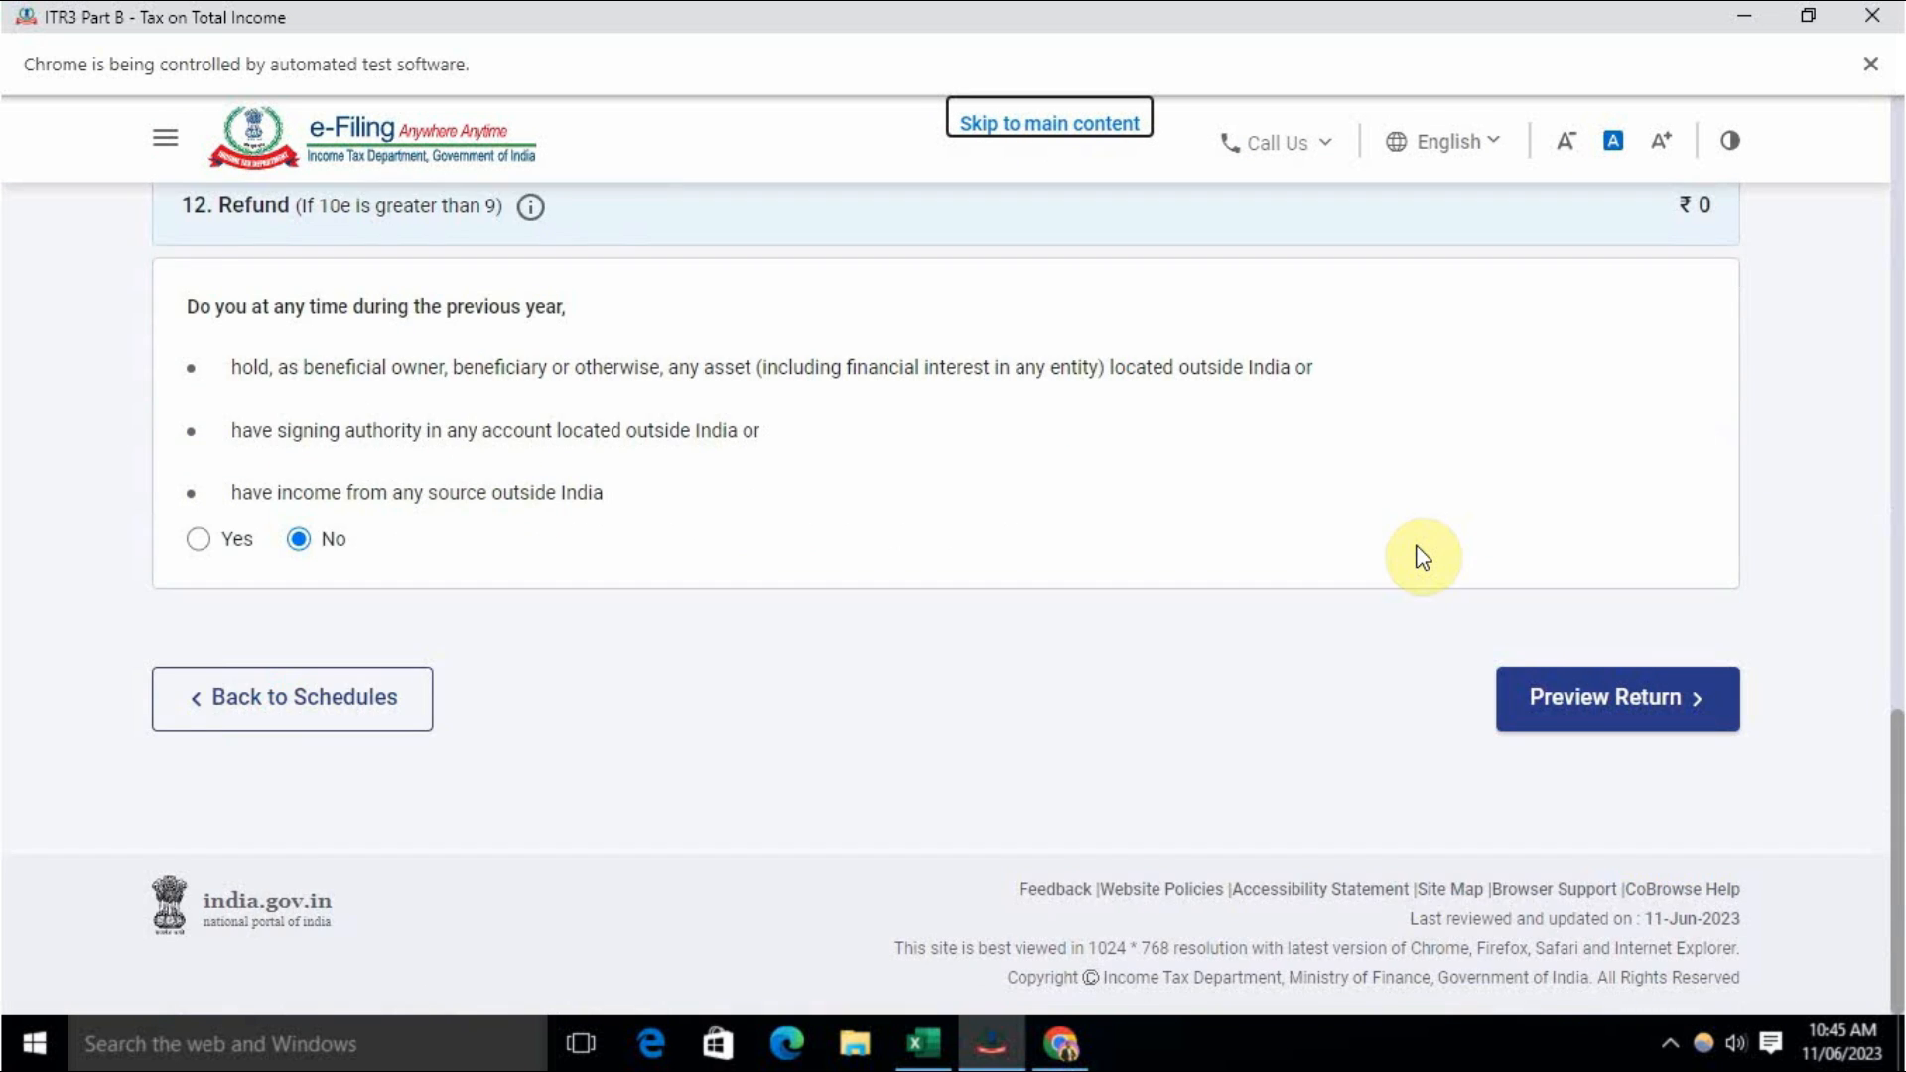
pyautogui.click(1636, 720)
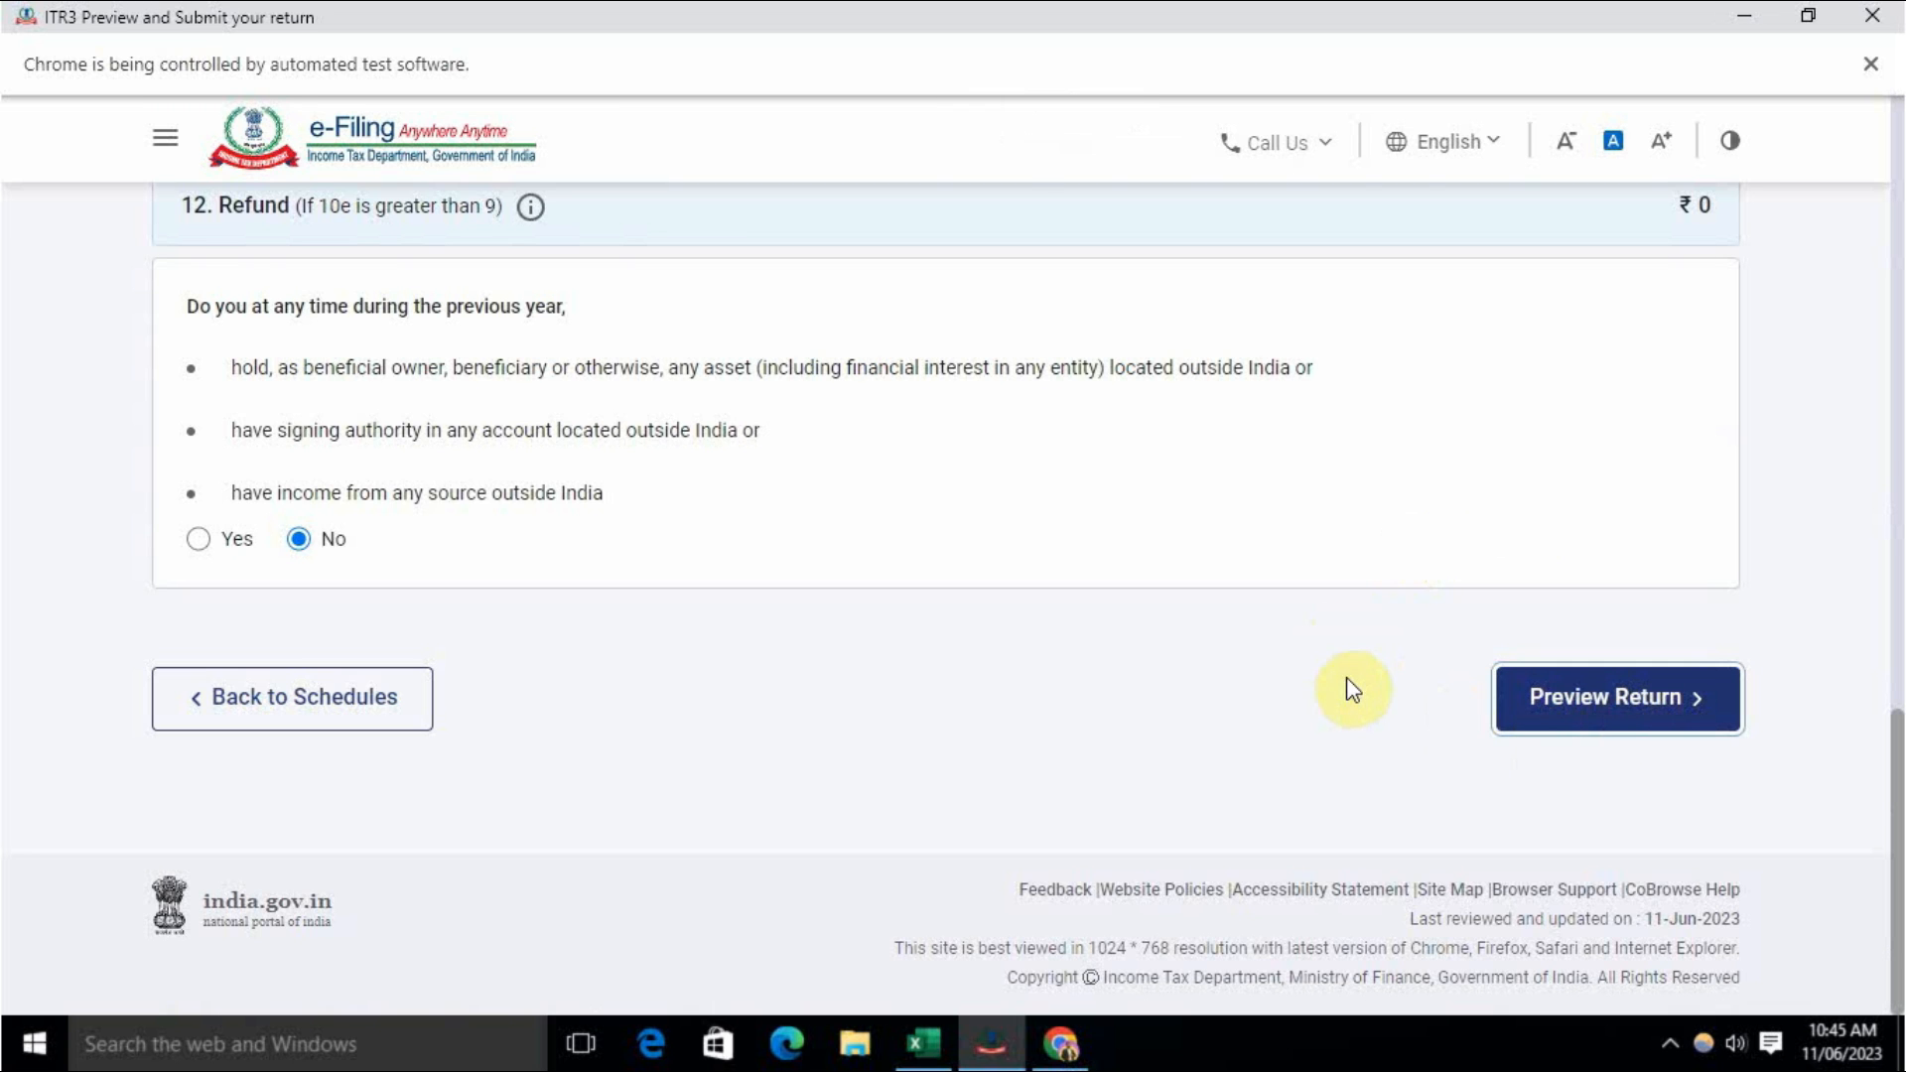
# Step: Accept the declaration for filing in the capacity of Self and proceed to the preview of the ITR-3 return
pyautogui.scroll(-3, 579, 730)
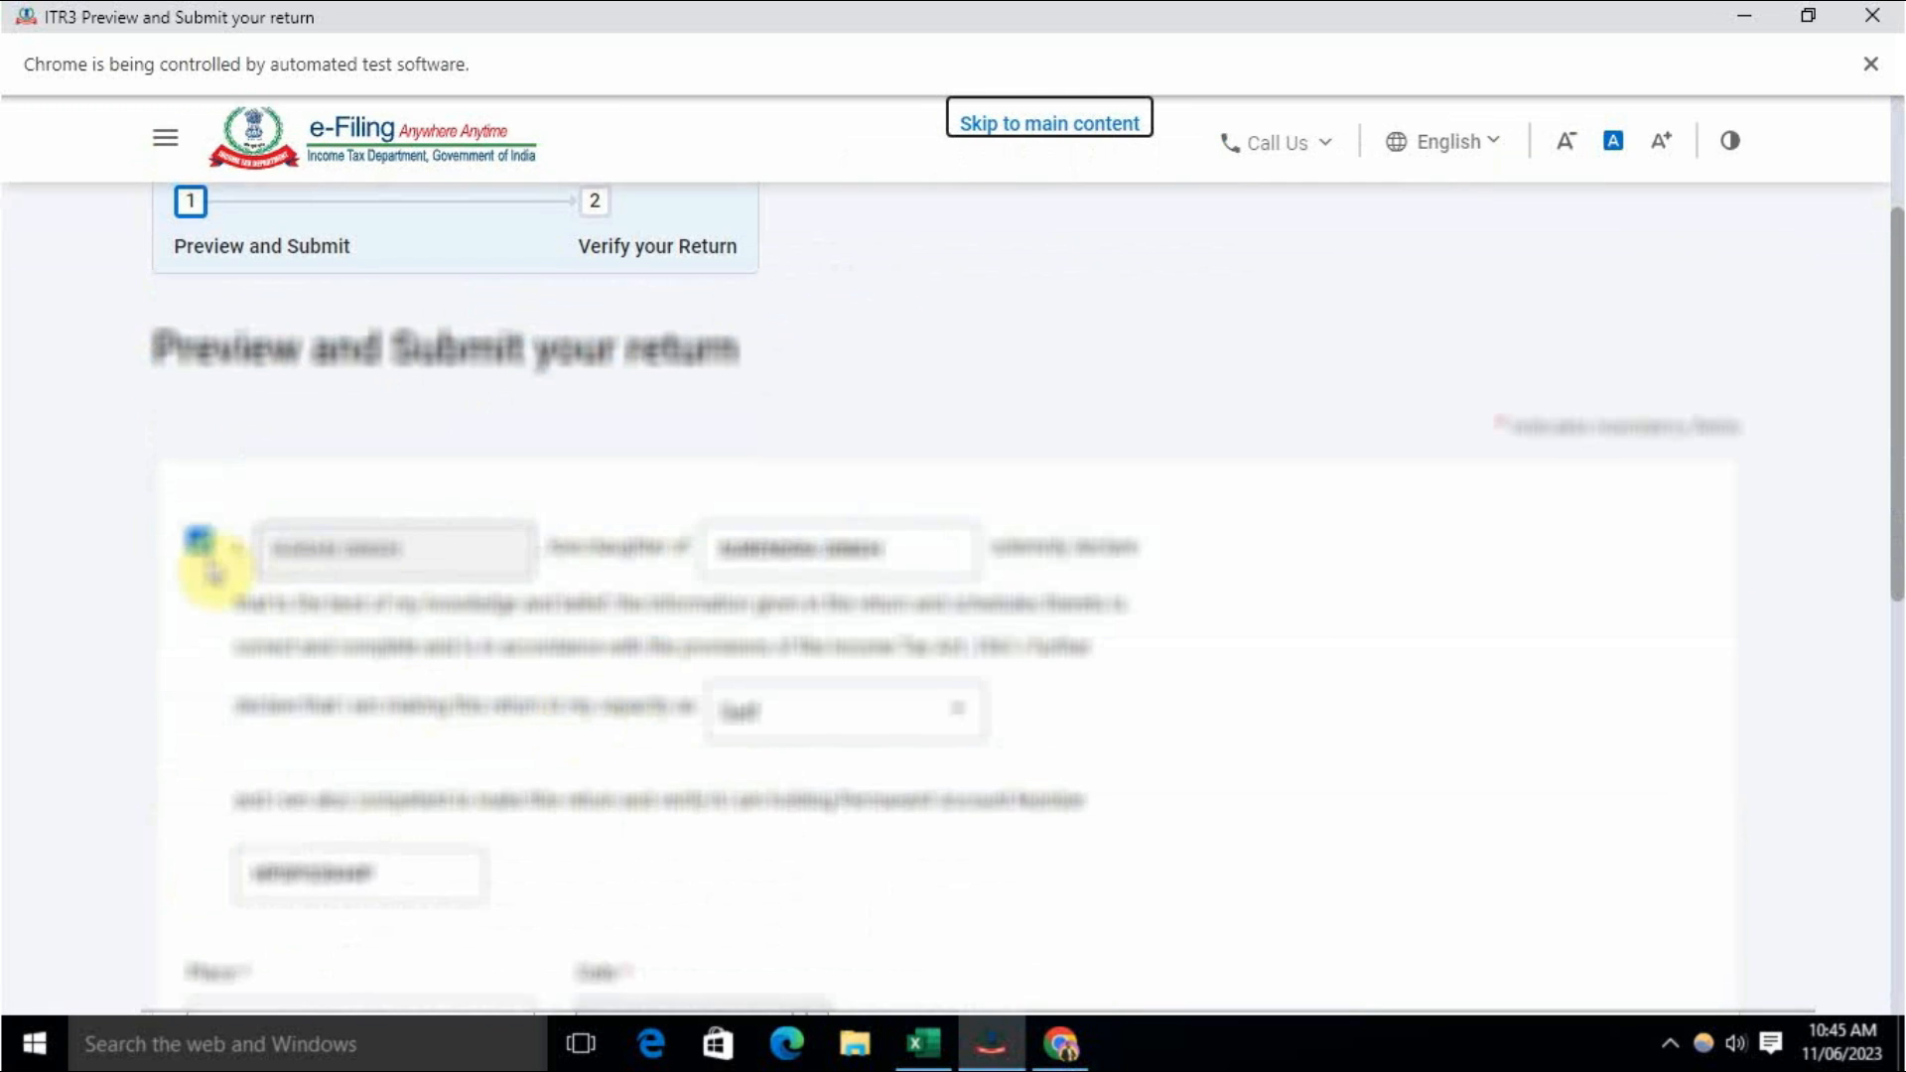
pyautogui.scroll(-10, 587, 583)
pyautogui.click(1510, 646)
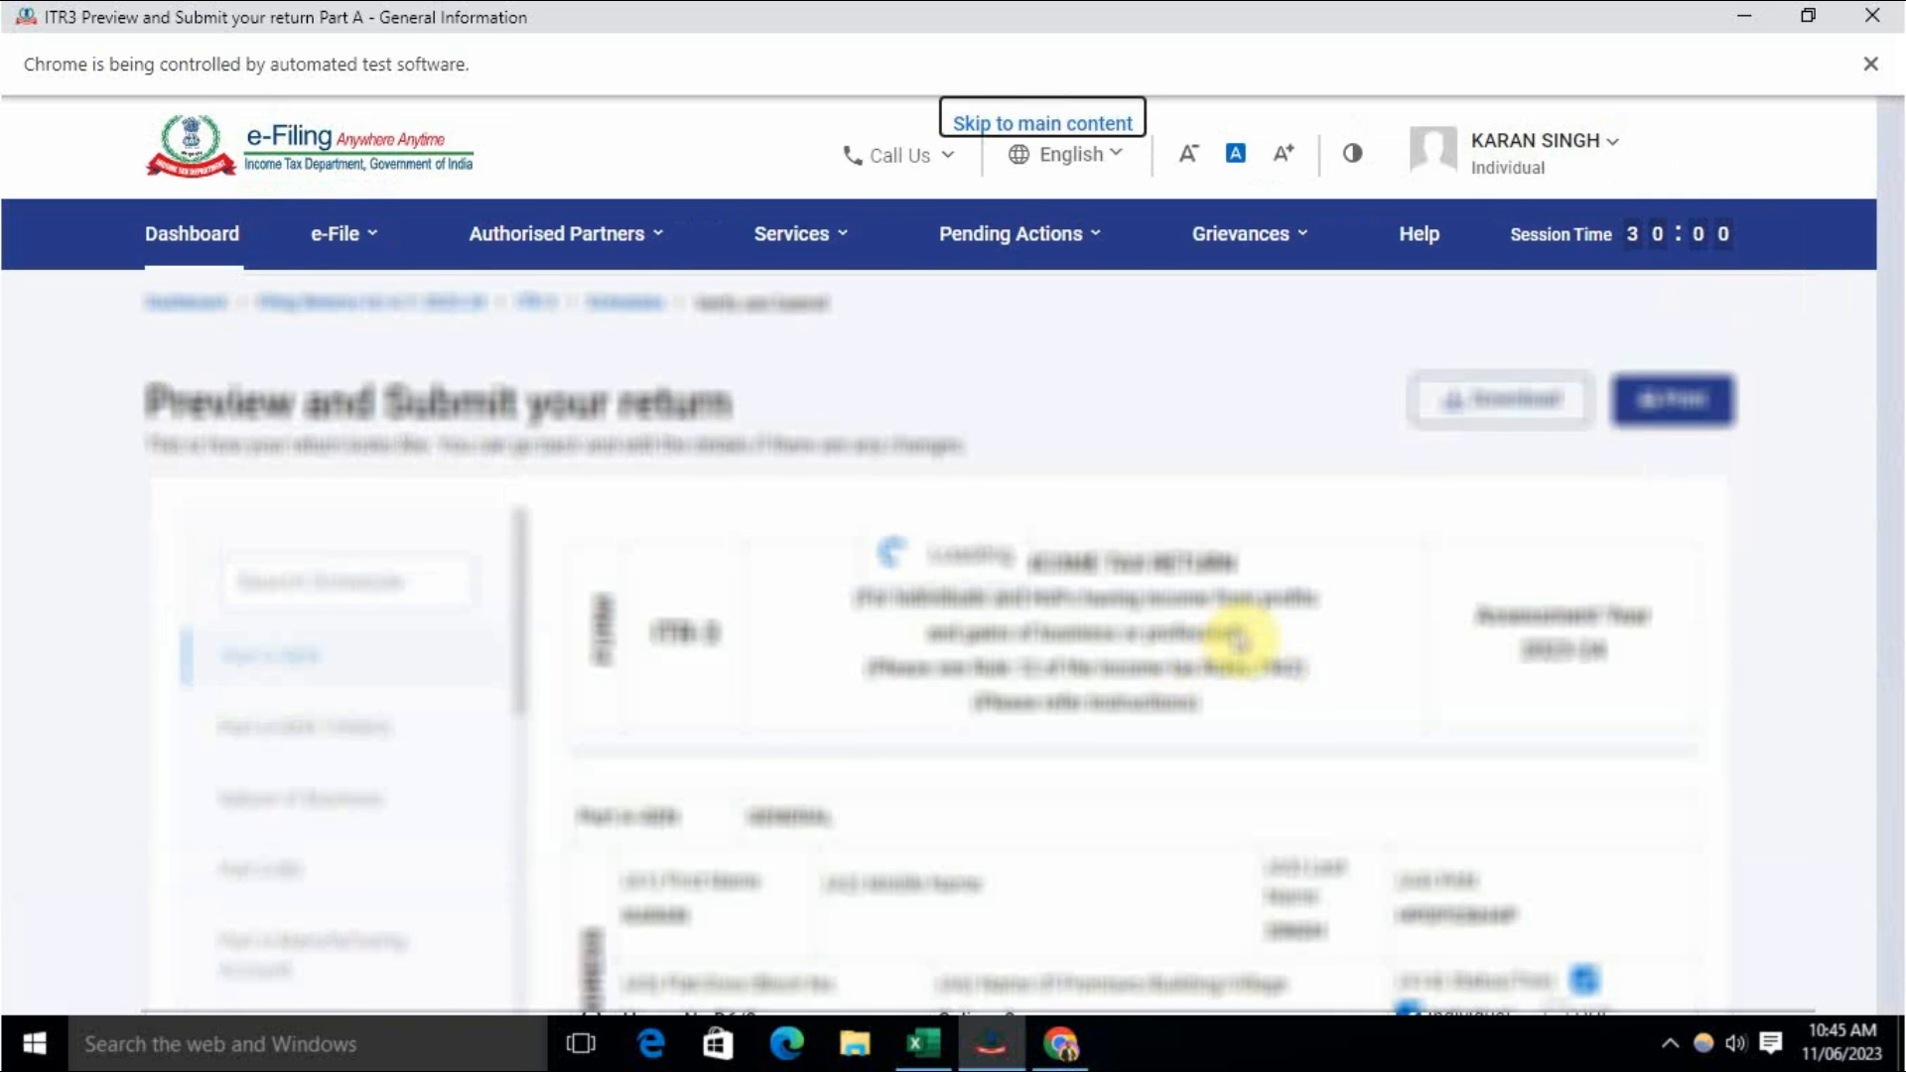
# Step: Look through the Part A General preview, including the audit details, and send the return to validation
pyautogui.scroll(-10, 1238, 635)
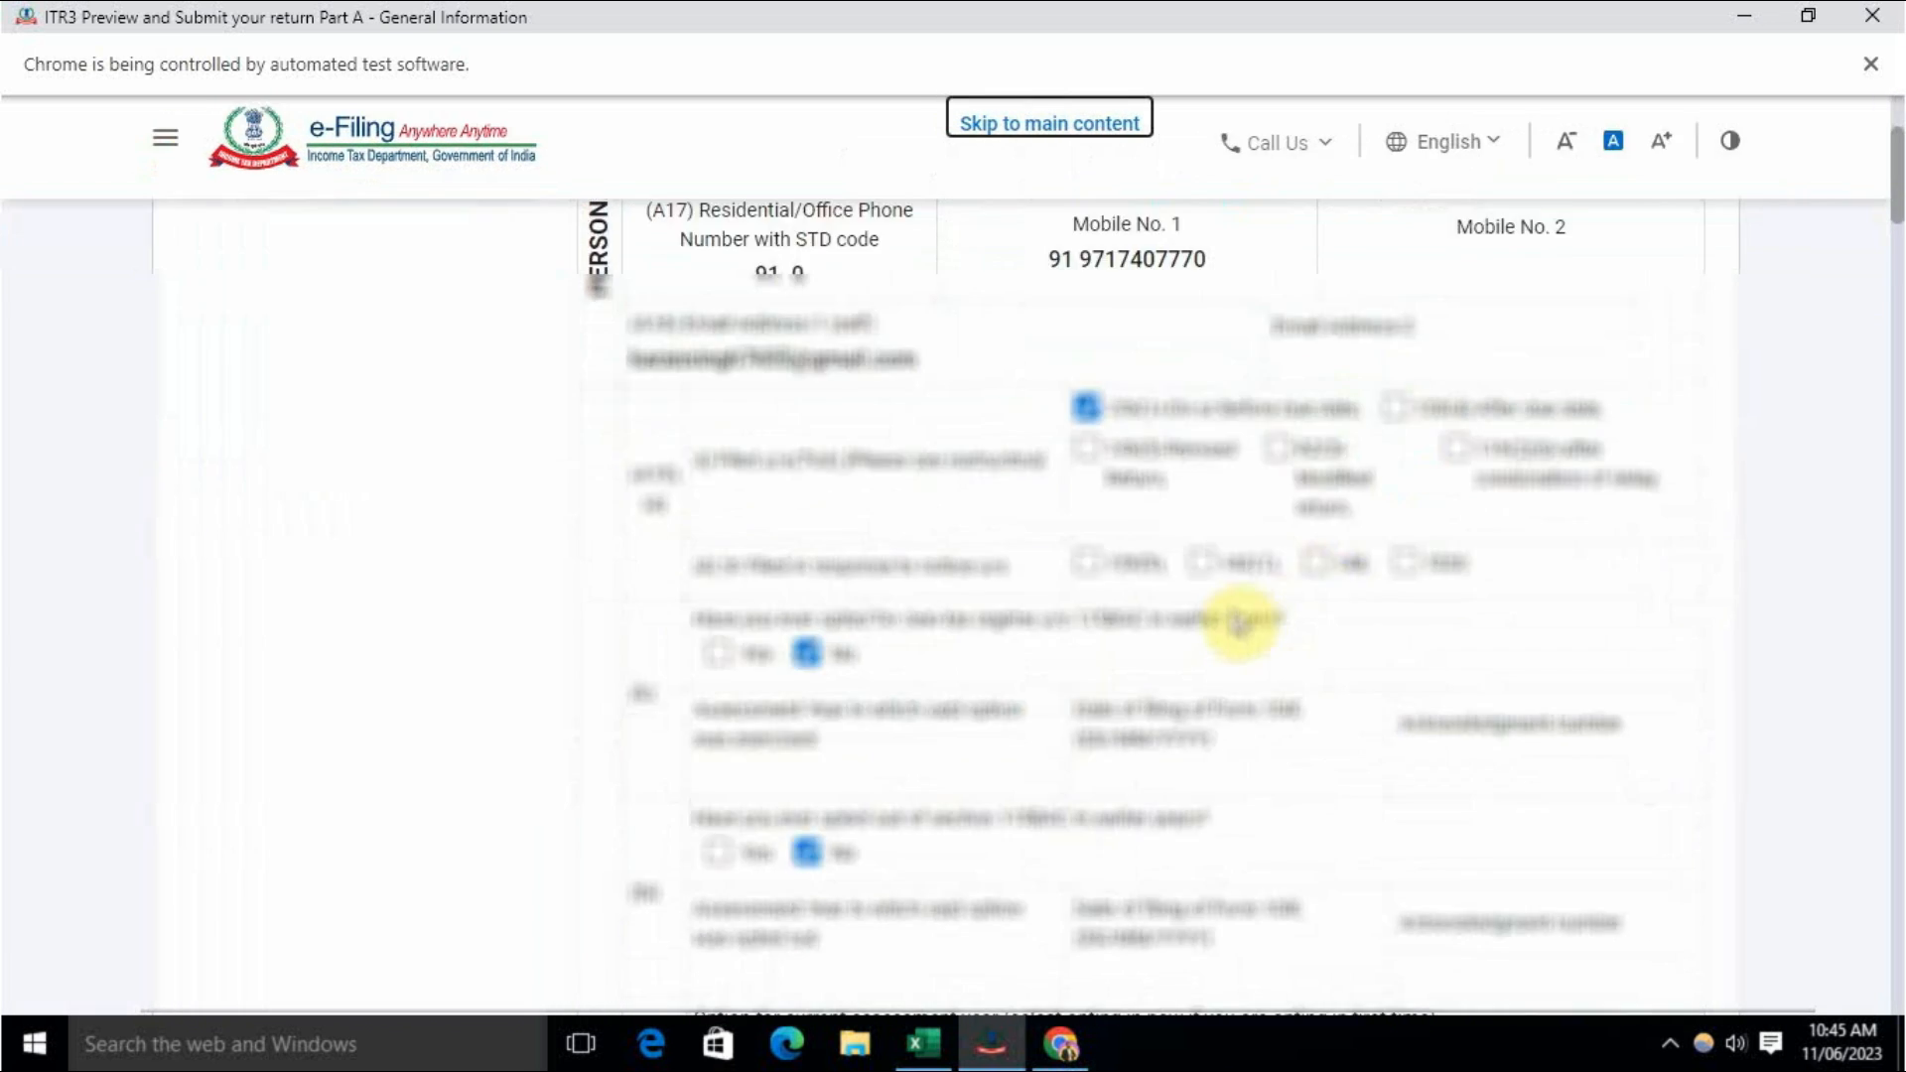
pyautogui.scroll(-20, 1238, 622)
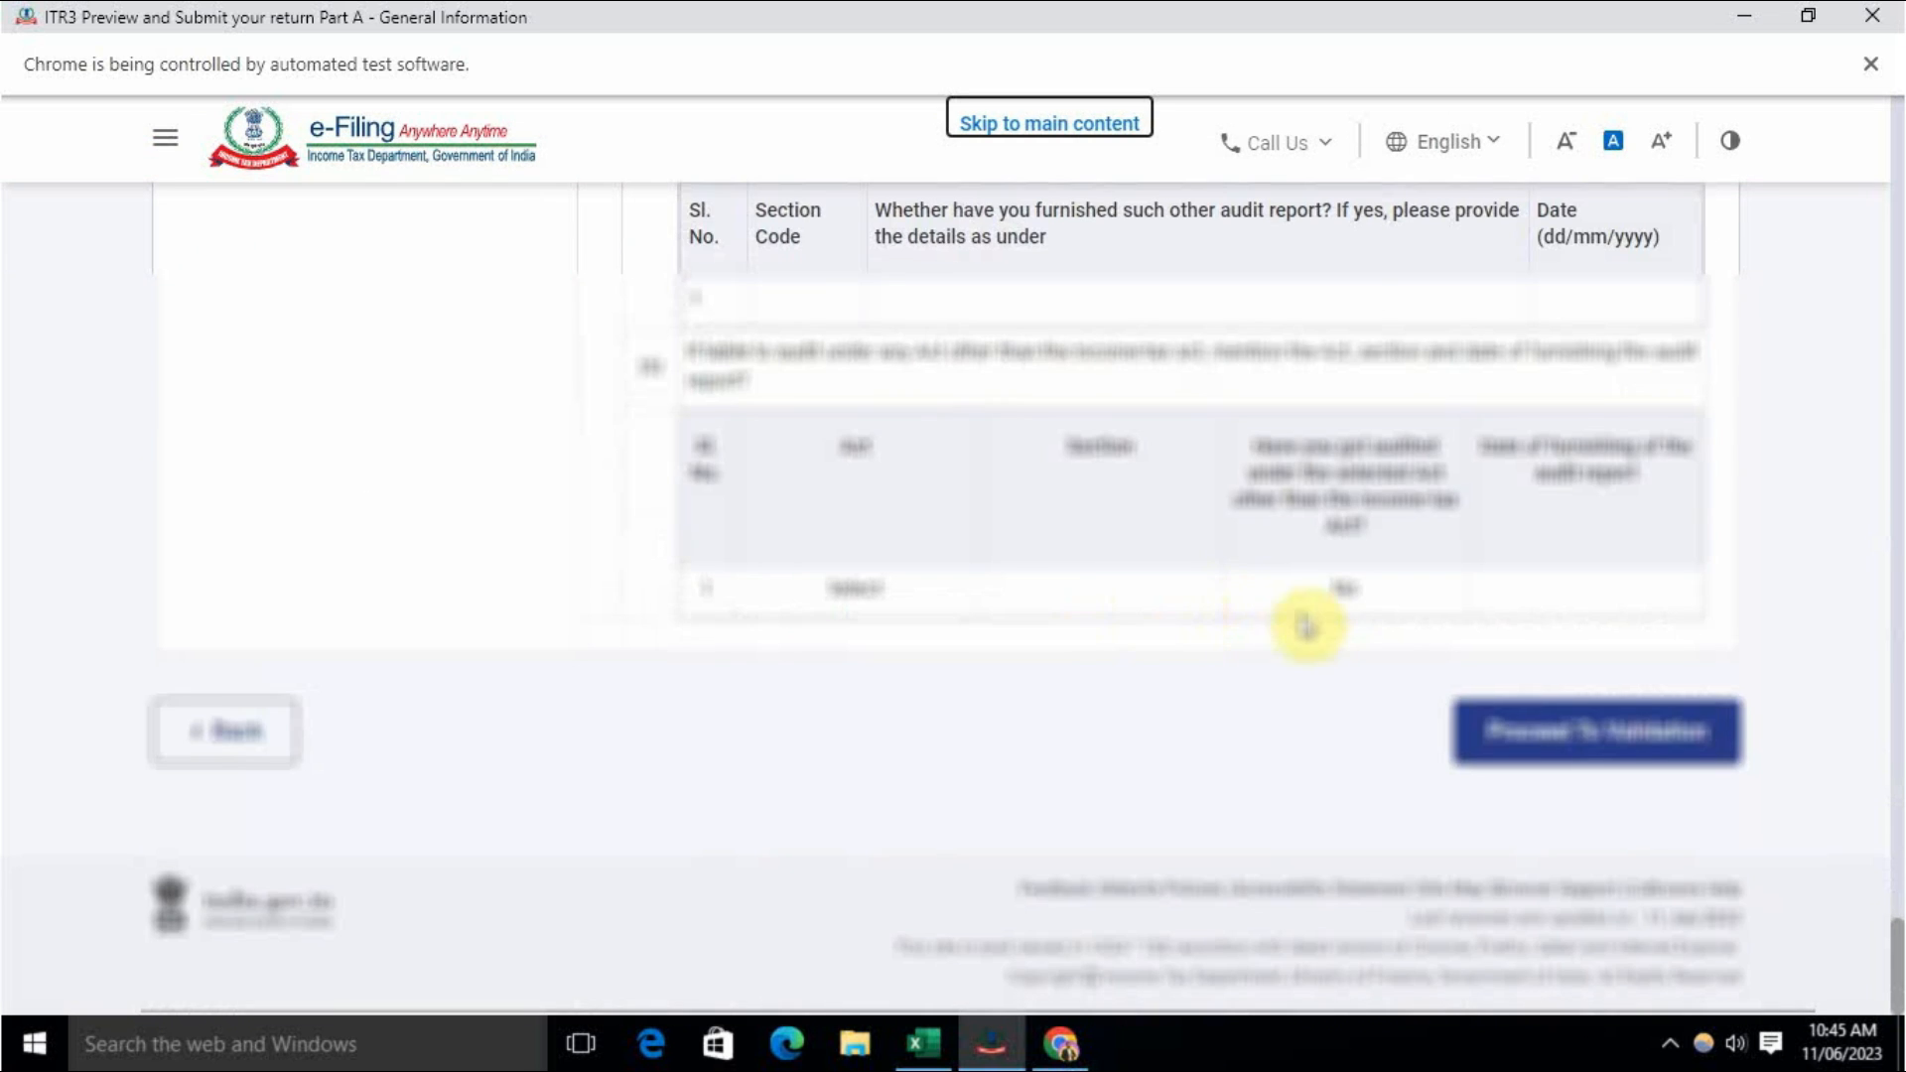
pyautogui.click(1517, 747)
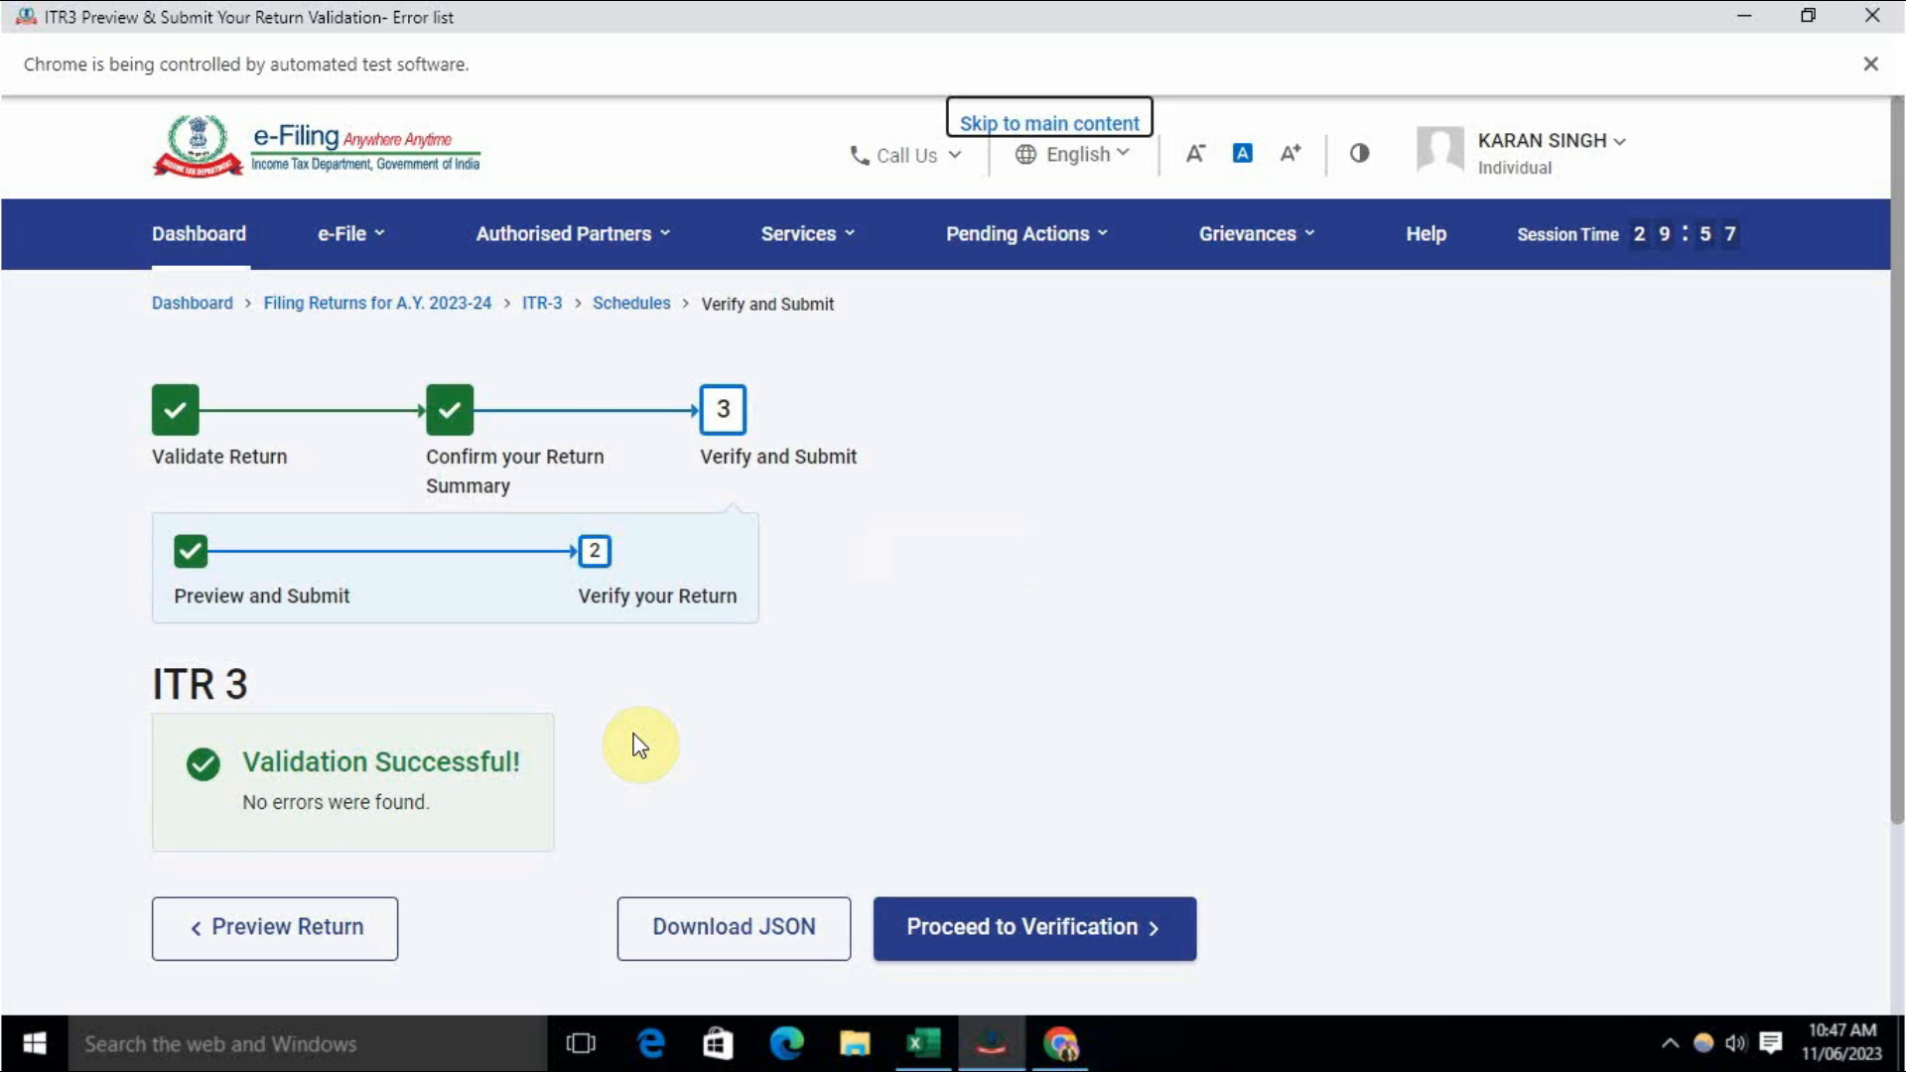
# Step: Proceed to verification of the validated return and continue with e-Verify Now as the verification method
pyautogui.click(981, 927)
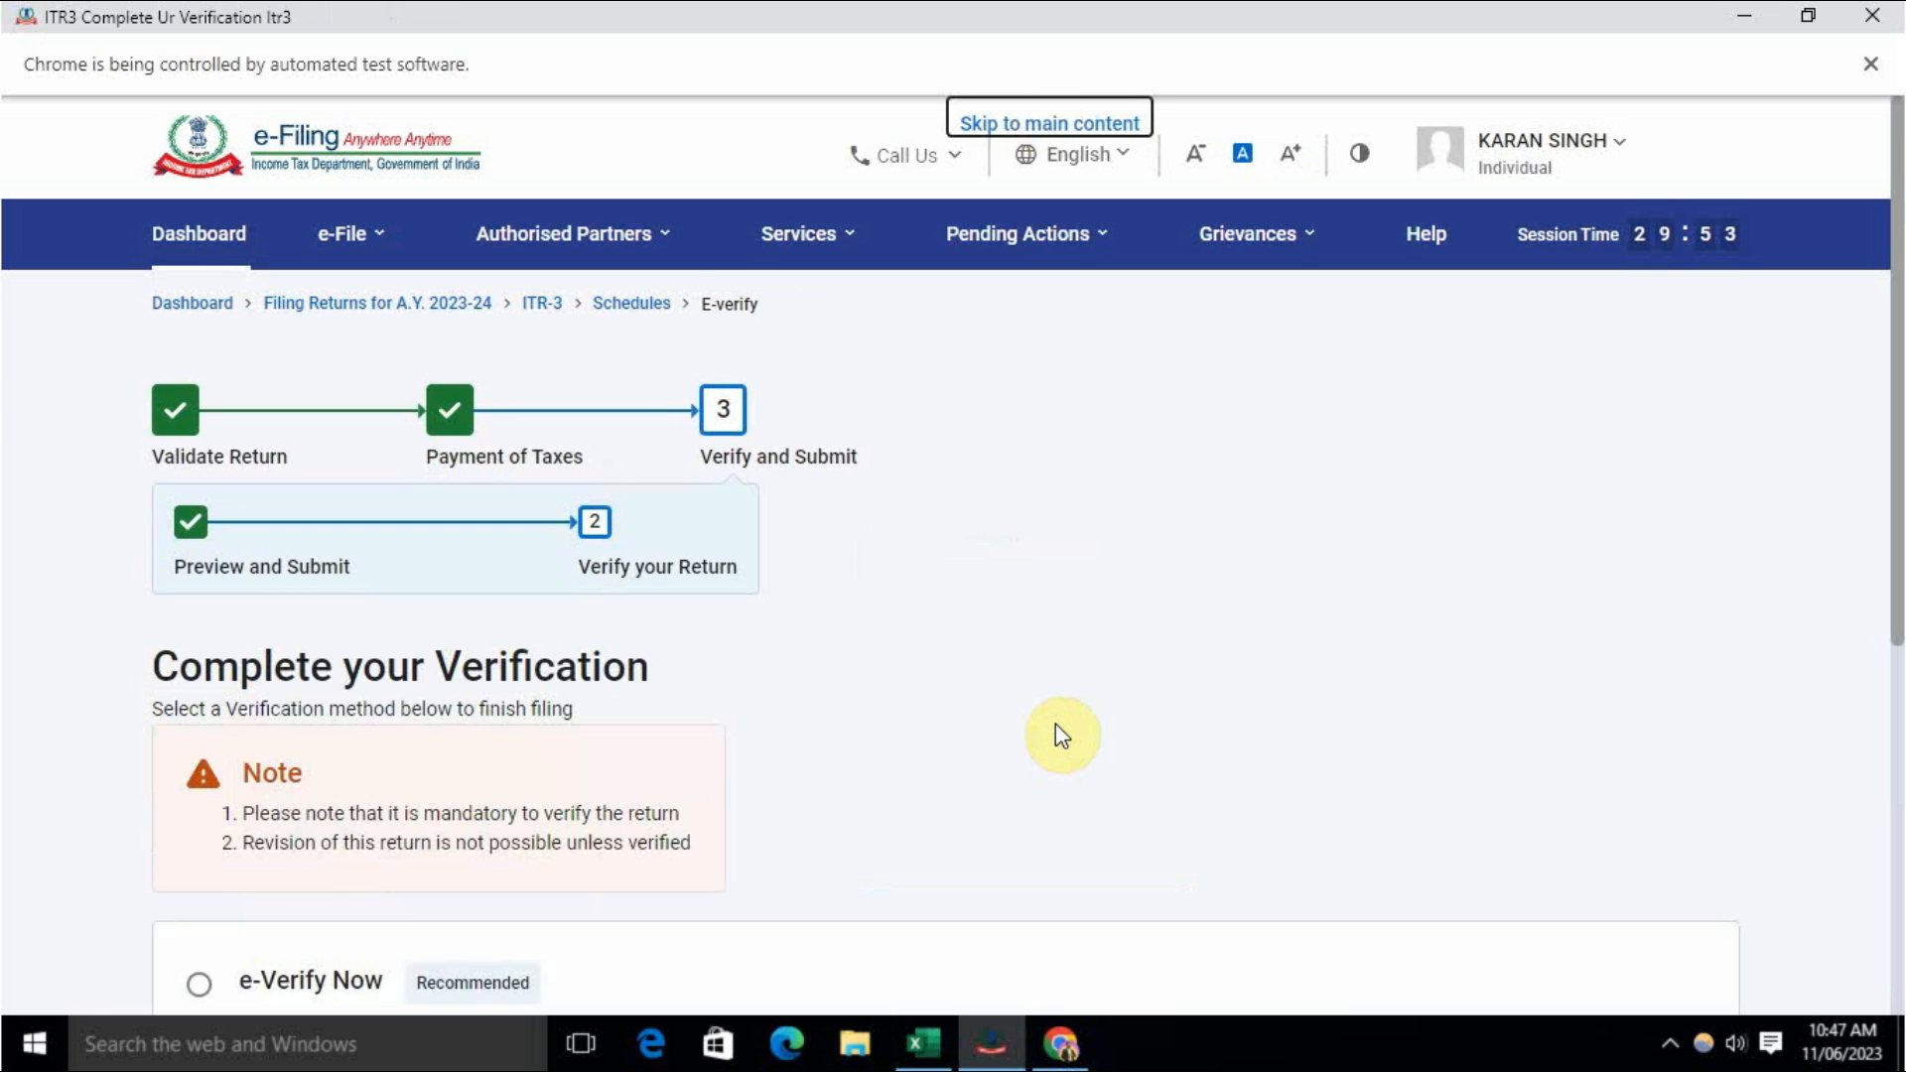
pyautogui.scroll(-6, 1056, 723)
pyautogui.click(199, 372)
pyautogui.click(1715, 752)
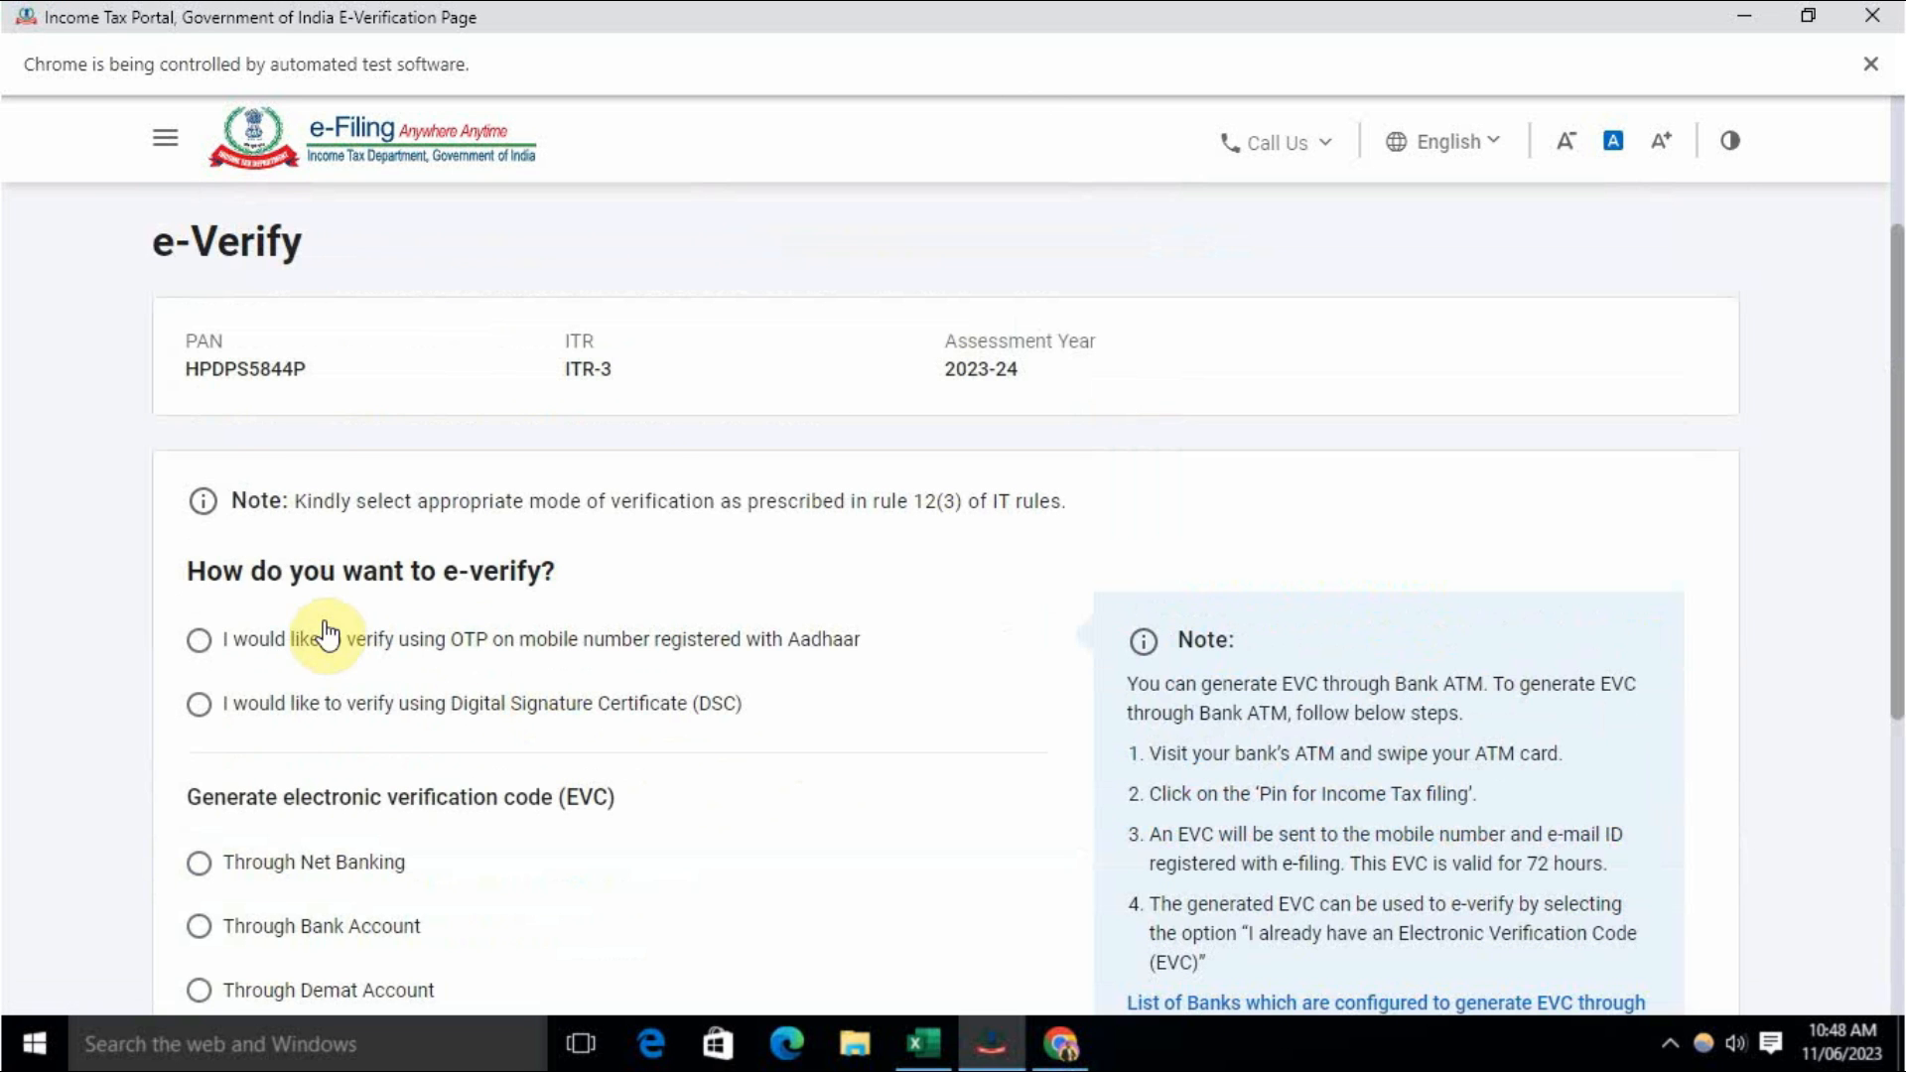
# Step: Choose e-verification by OTP on the mobile number registered with Aadhaar and continue to the OTP request
pyautogui.click(291, 655)
pyautogui.scroll(-4, 970, 659)
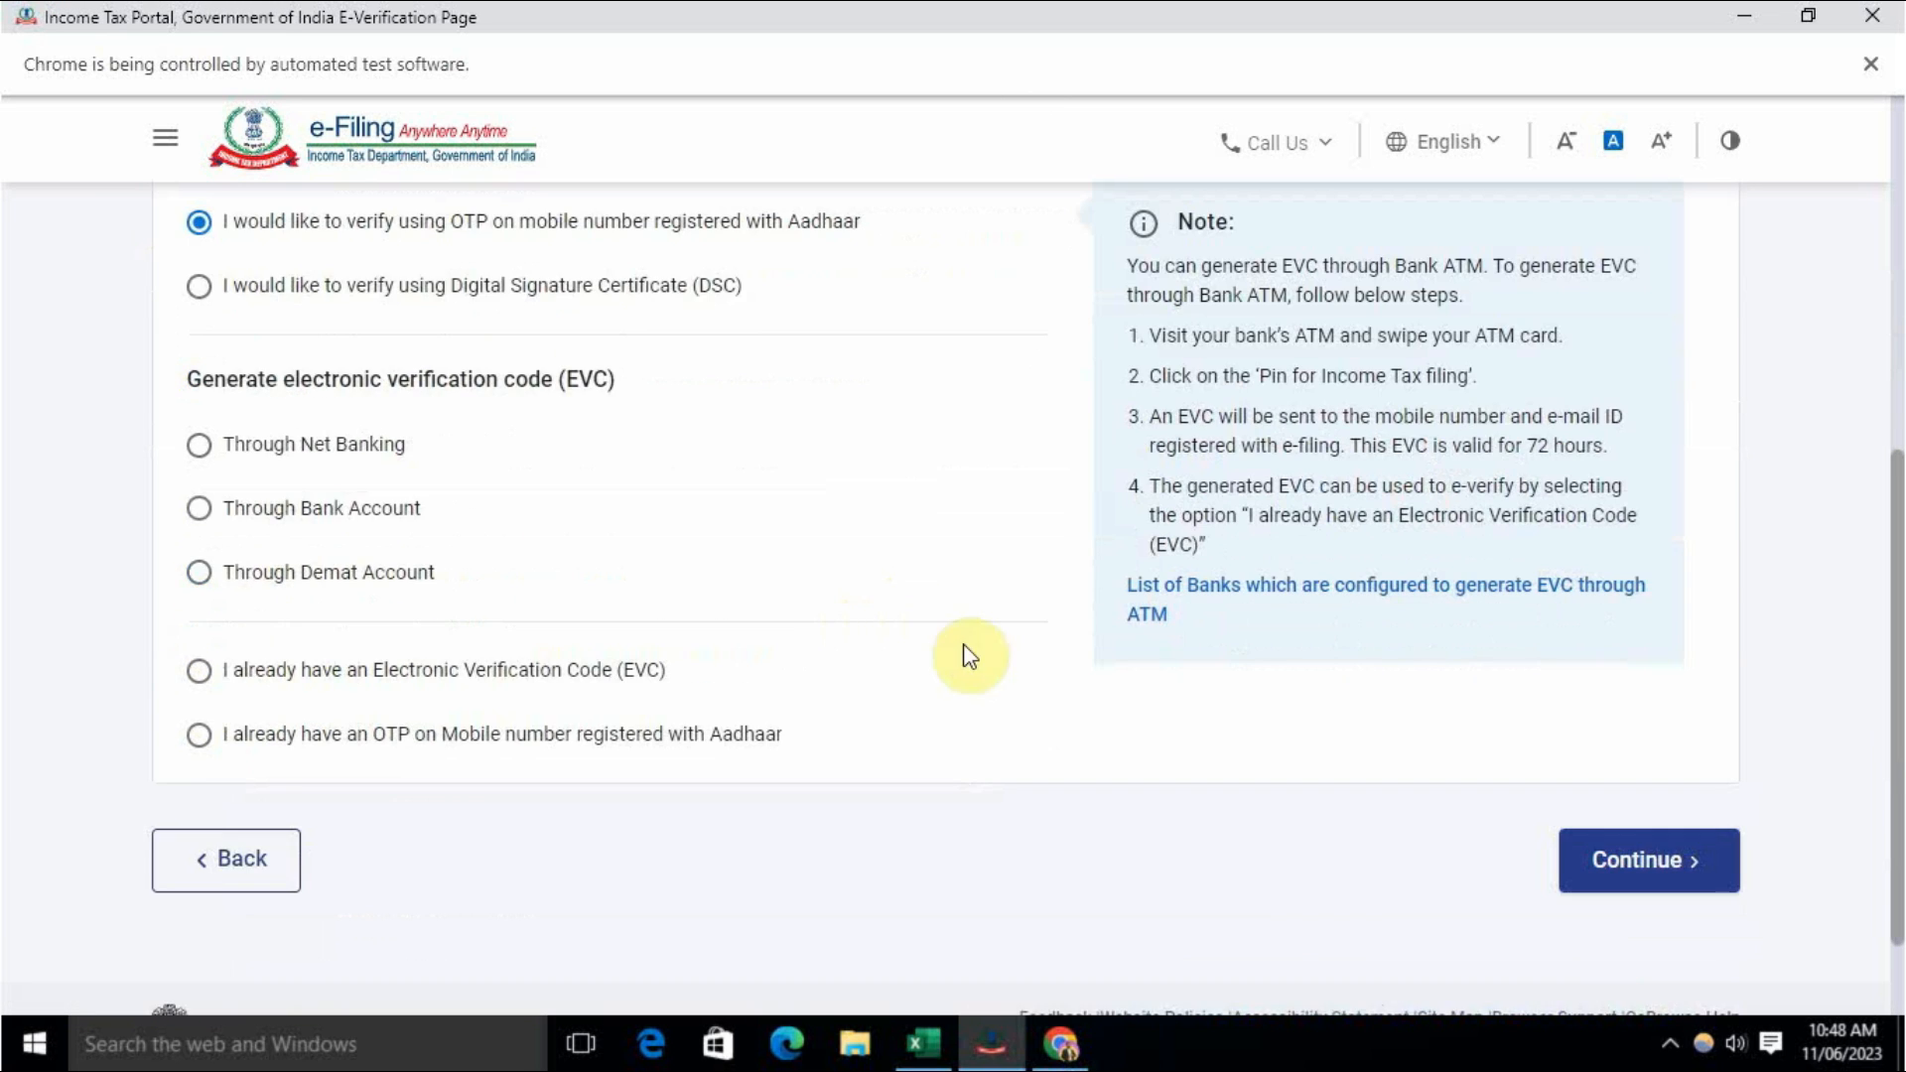
pyautogui.scroll(2, 753, 636)
pyautogui.scroll(1, 752, 635)
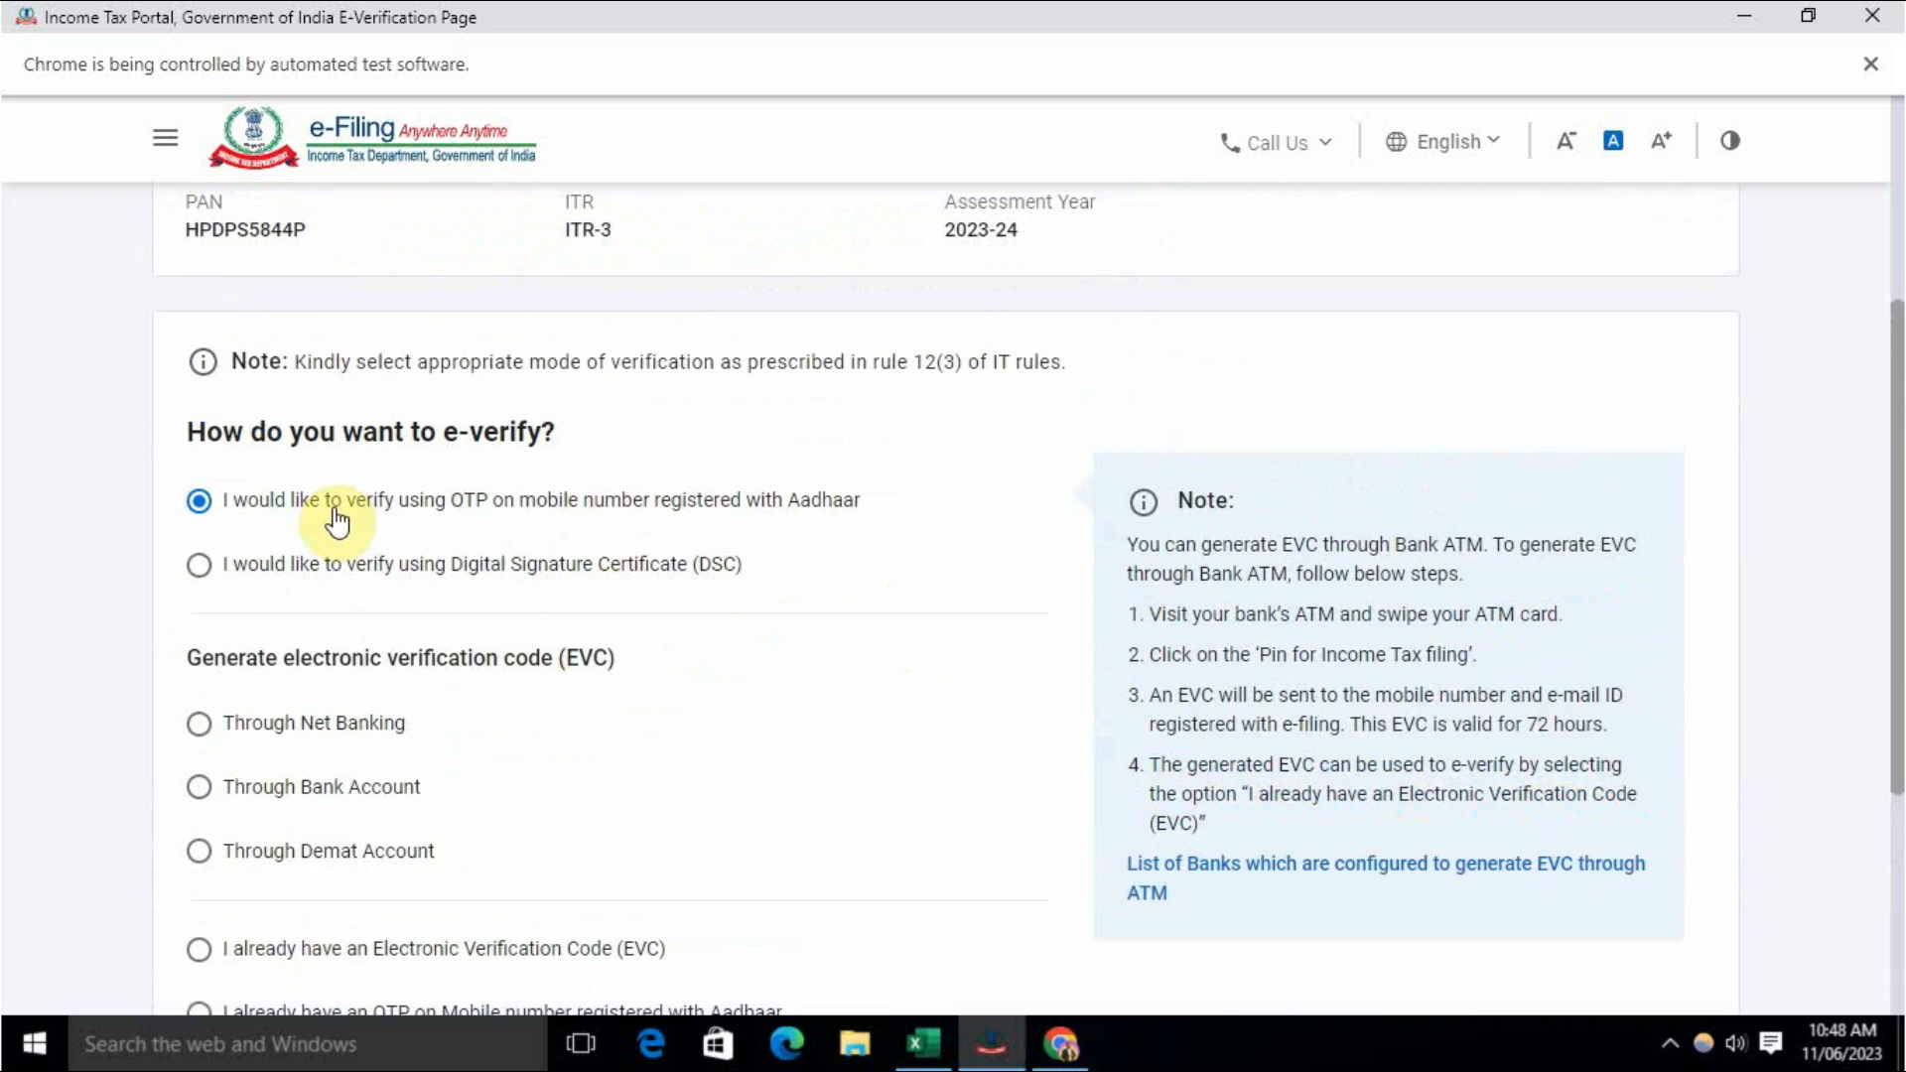
pyautogui.scroll(-3, 896, 623)
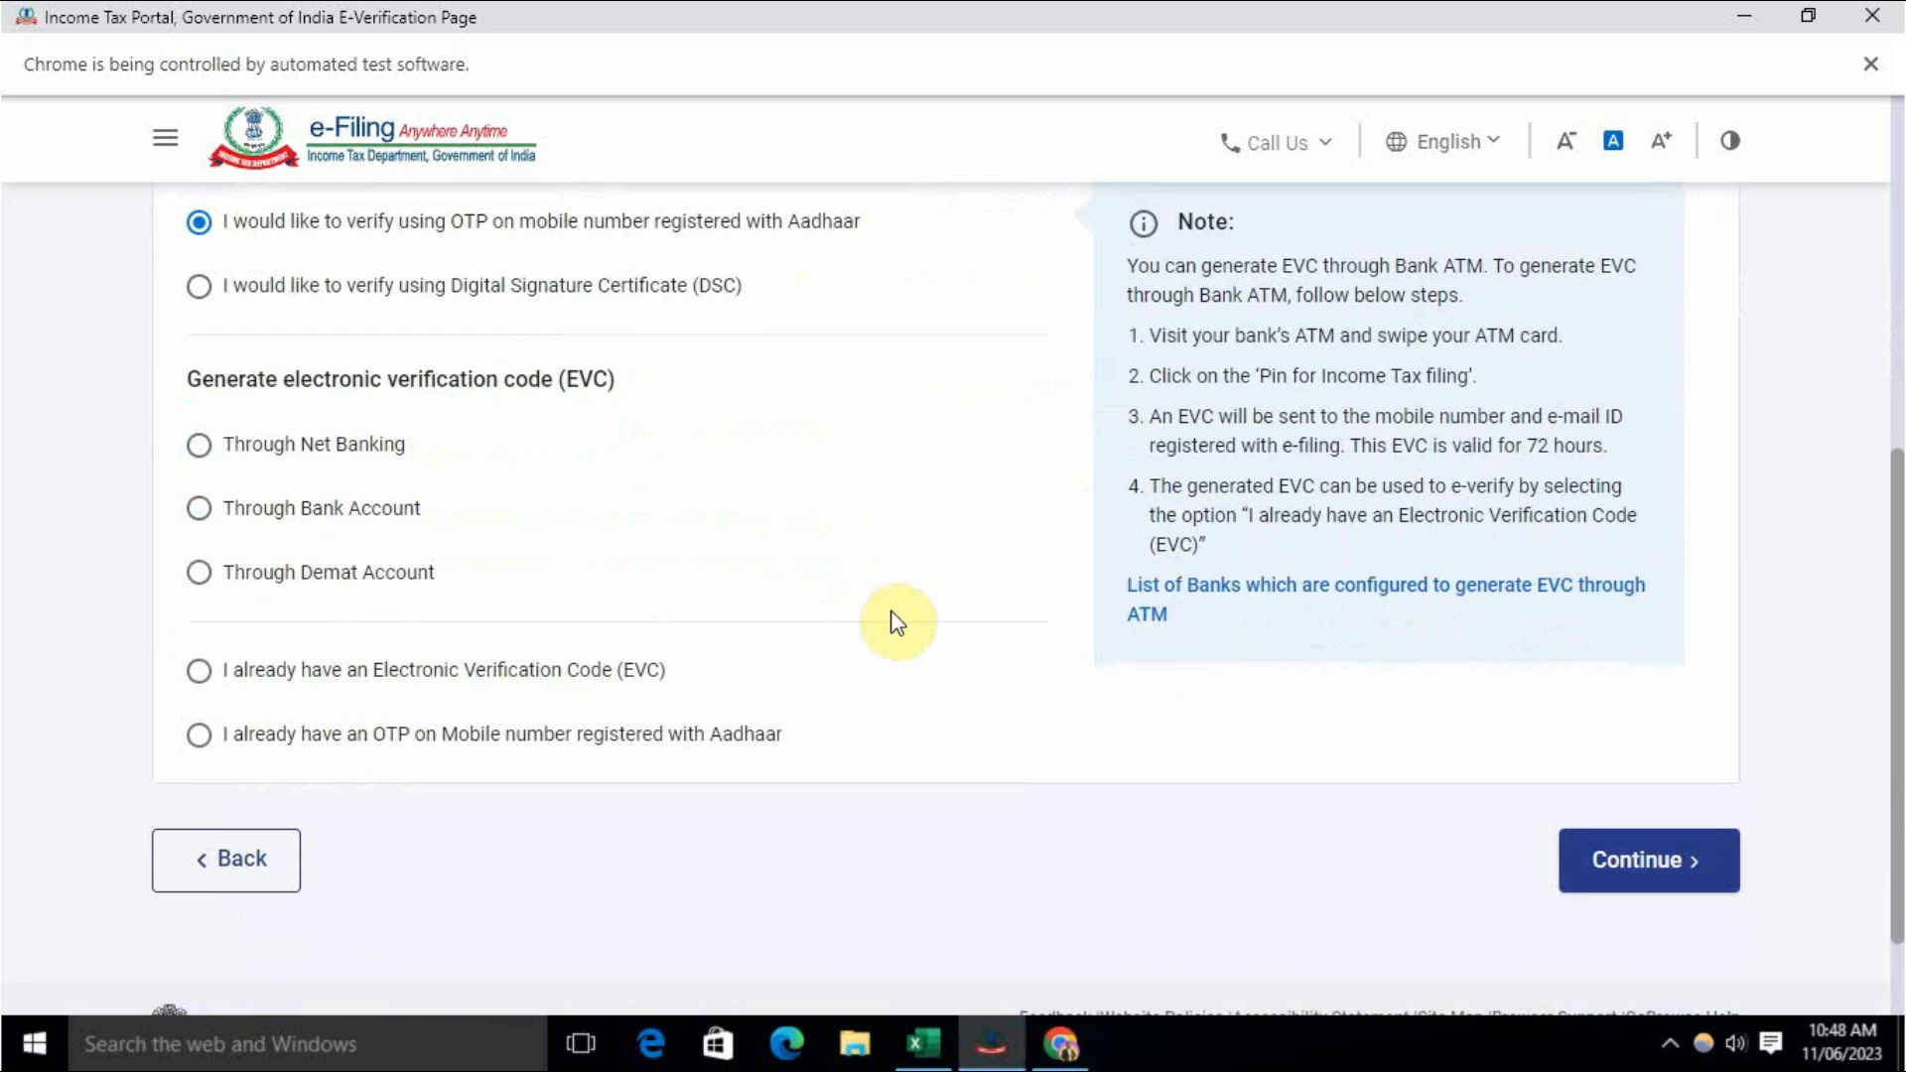
pyautogui.click(1667, 861)
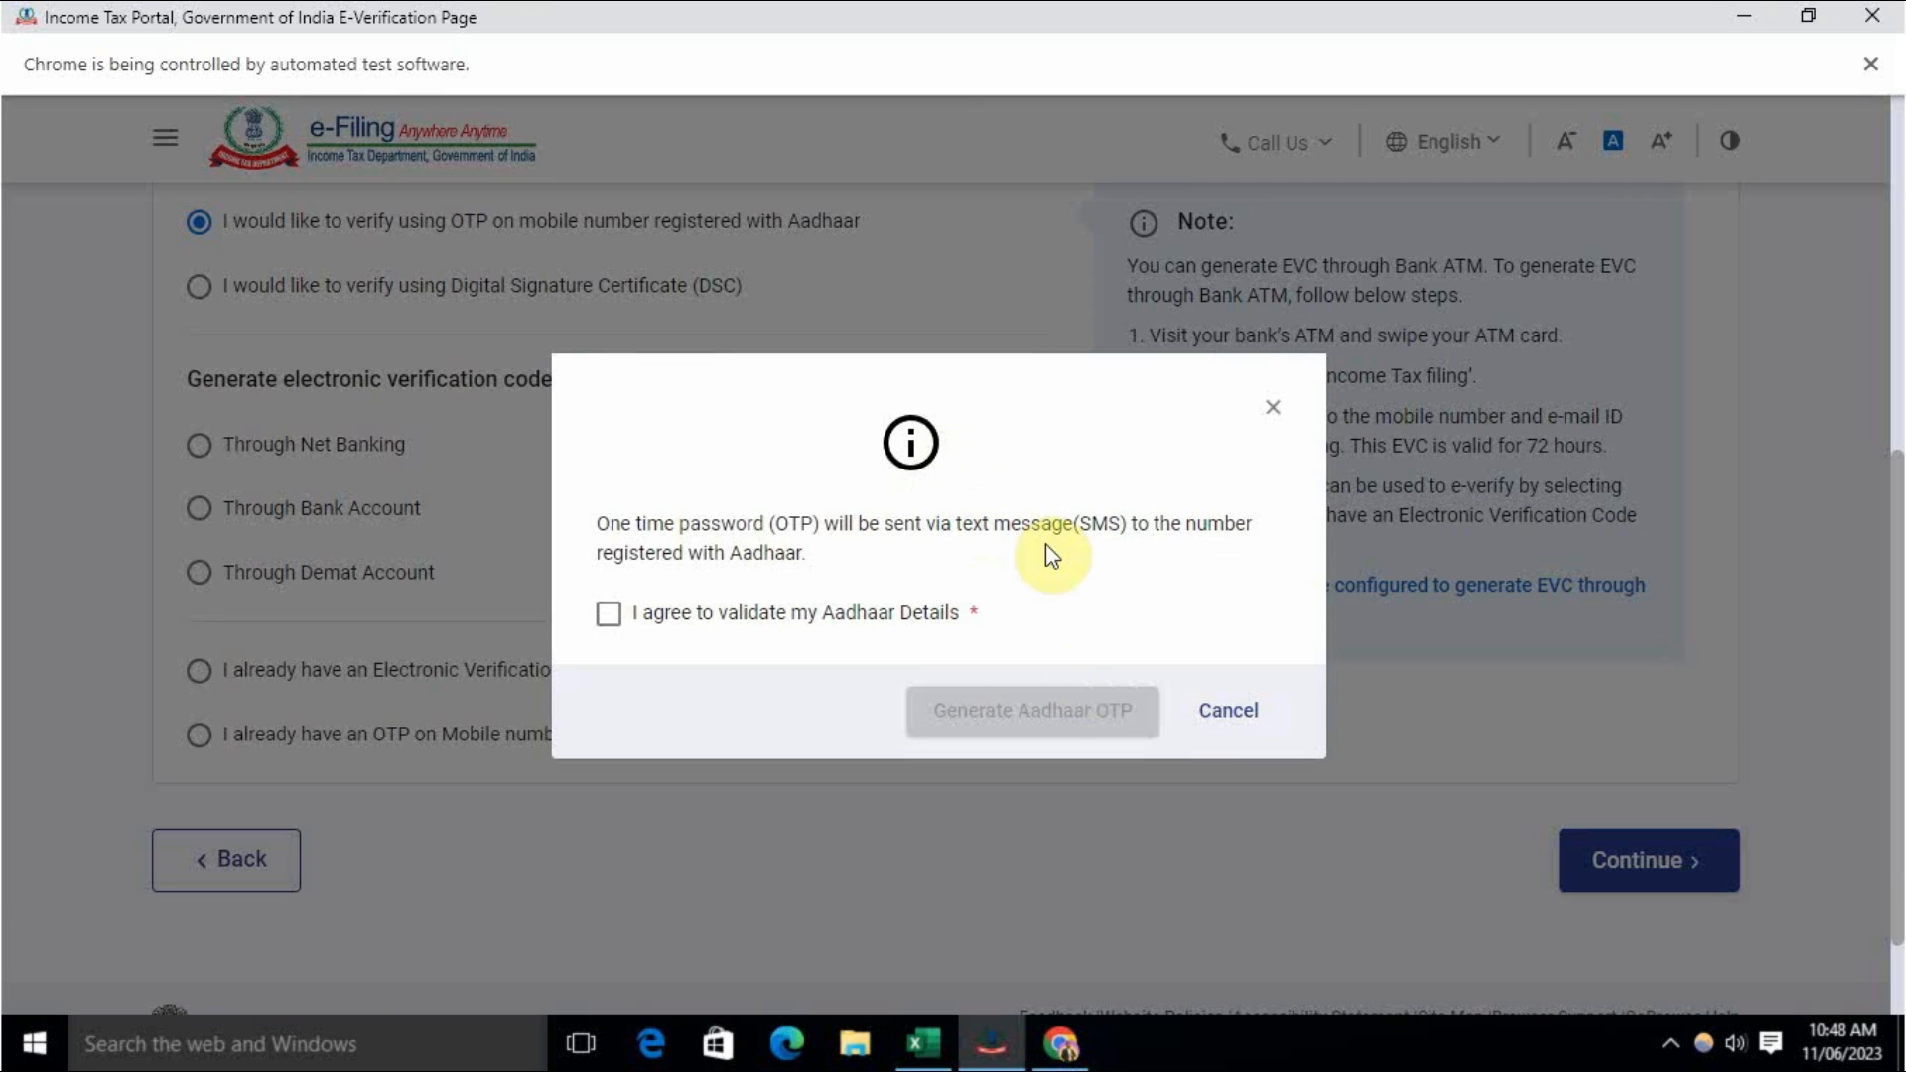
# Step: Dismiss the Aadhaar OTP request without generating a code and log out to the portal's home page
pyautogui.click(1274, 415)
pyautogui.scroll(8, 1212, 583)
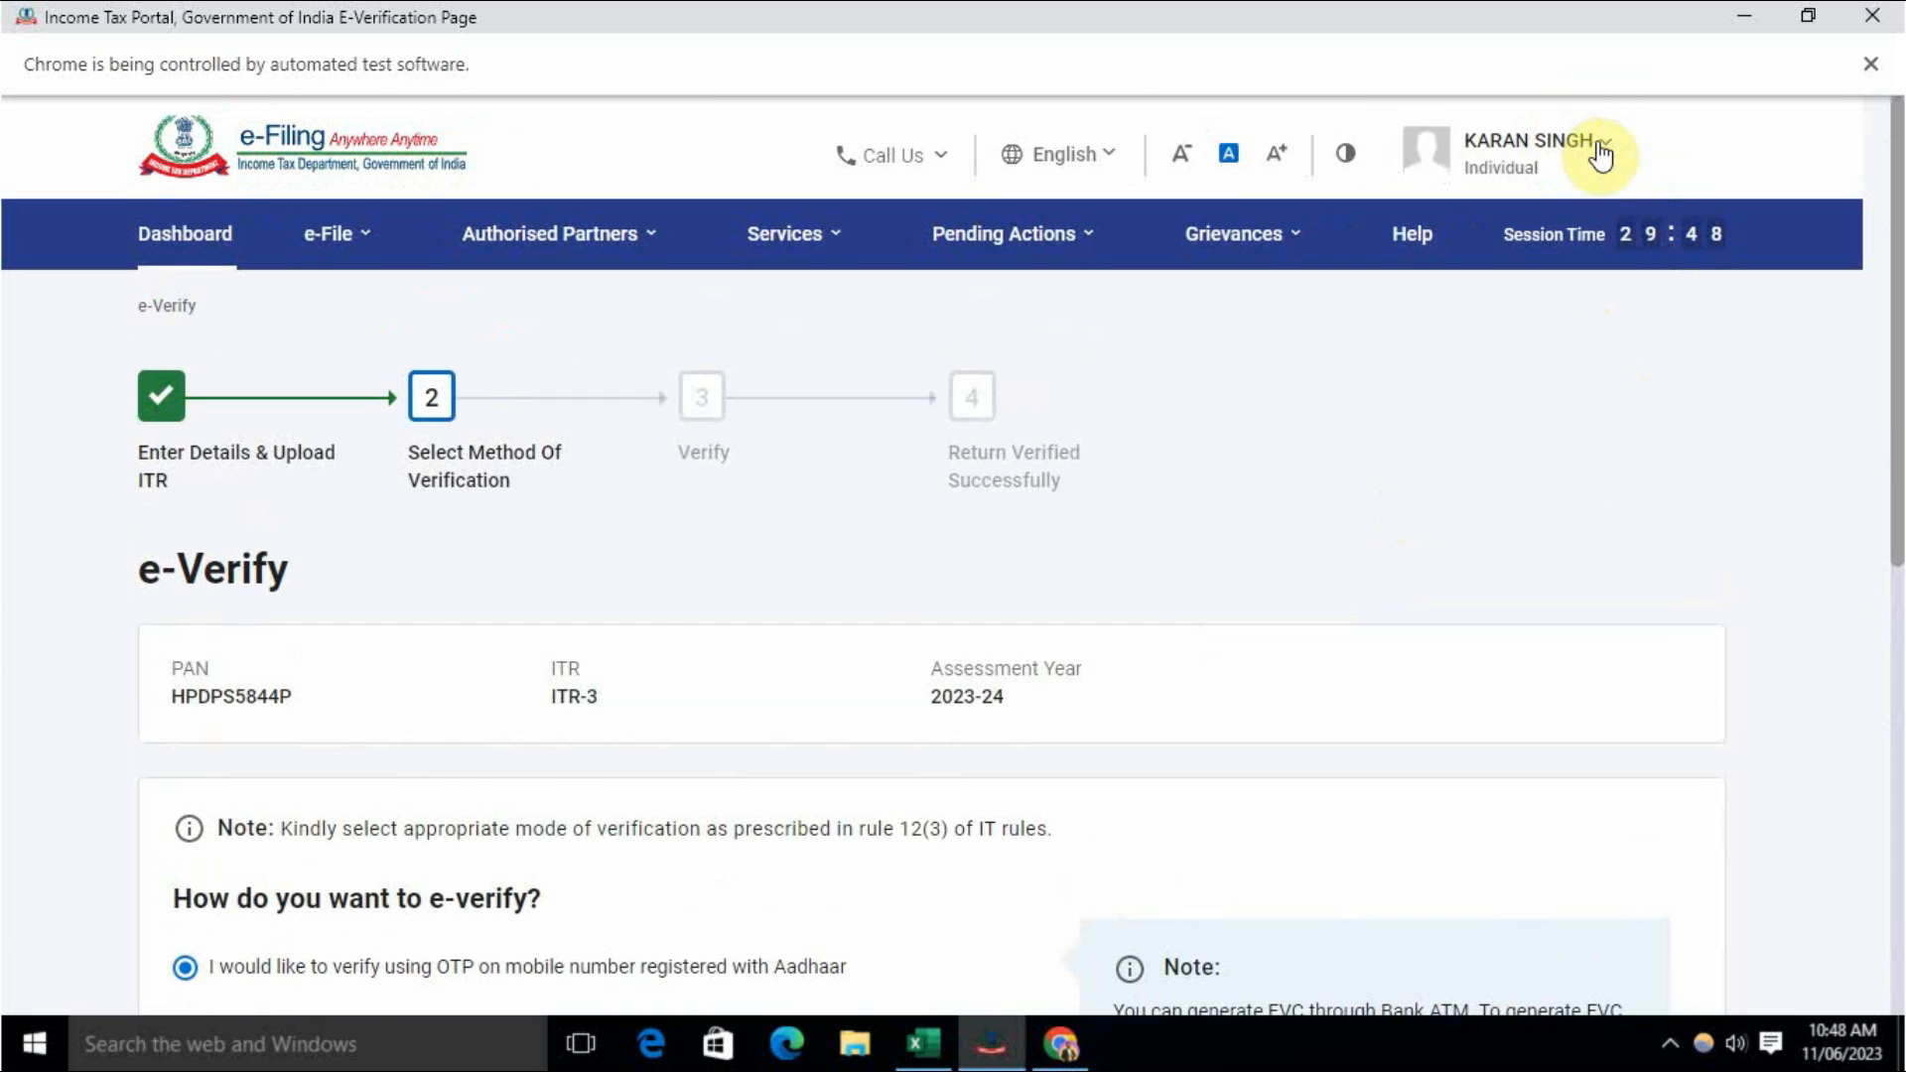
pyautogui.scroll(-5, 953, 706)
pyautogui.scroll(3, 948, 697)
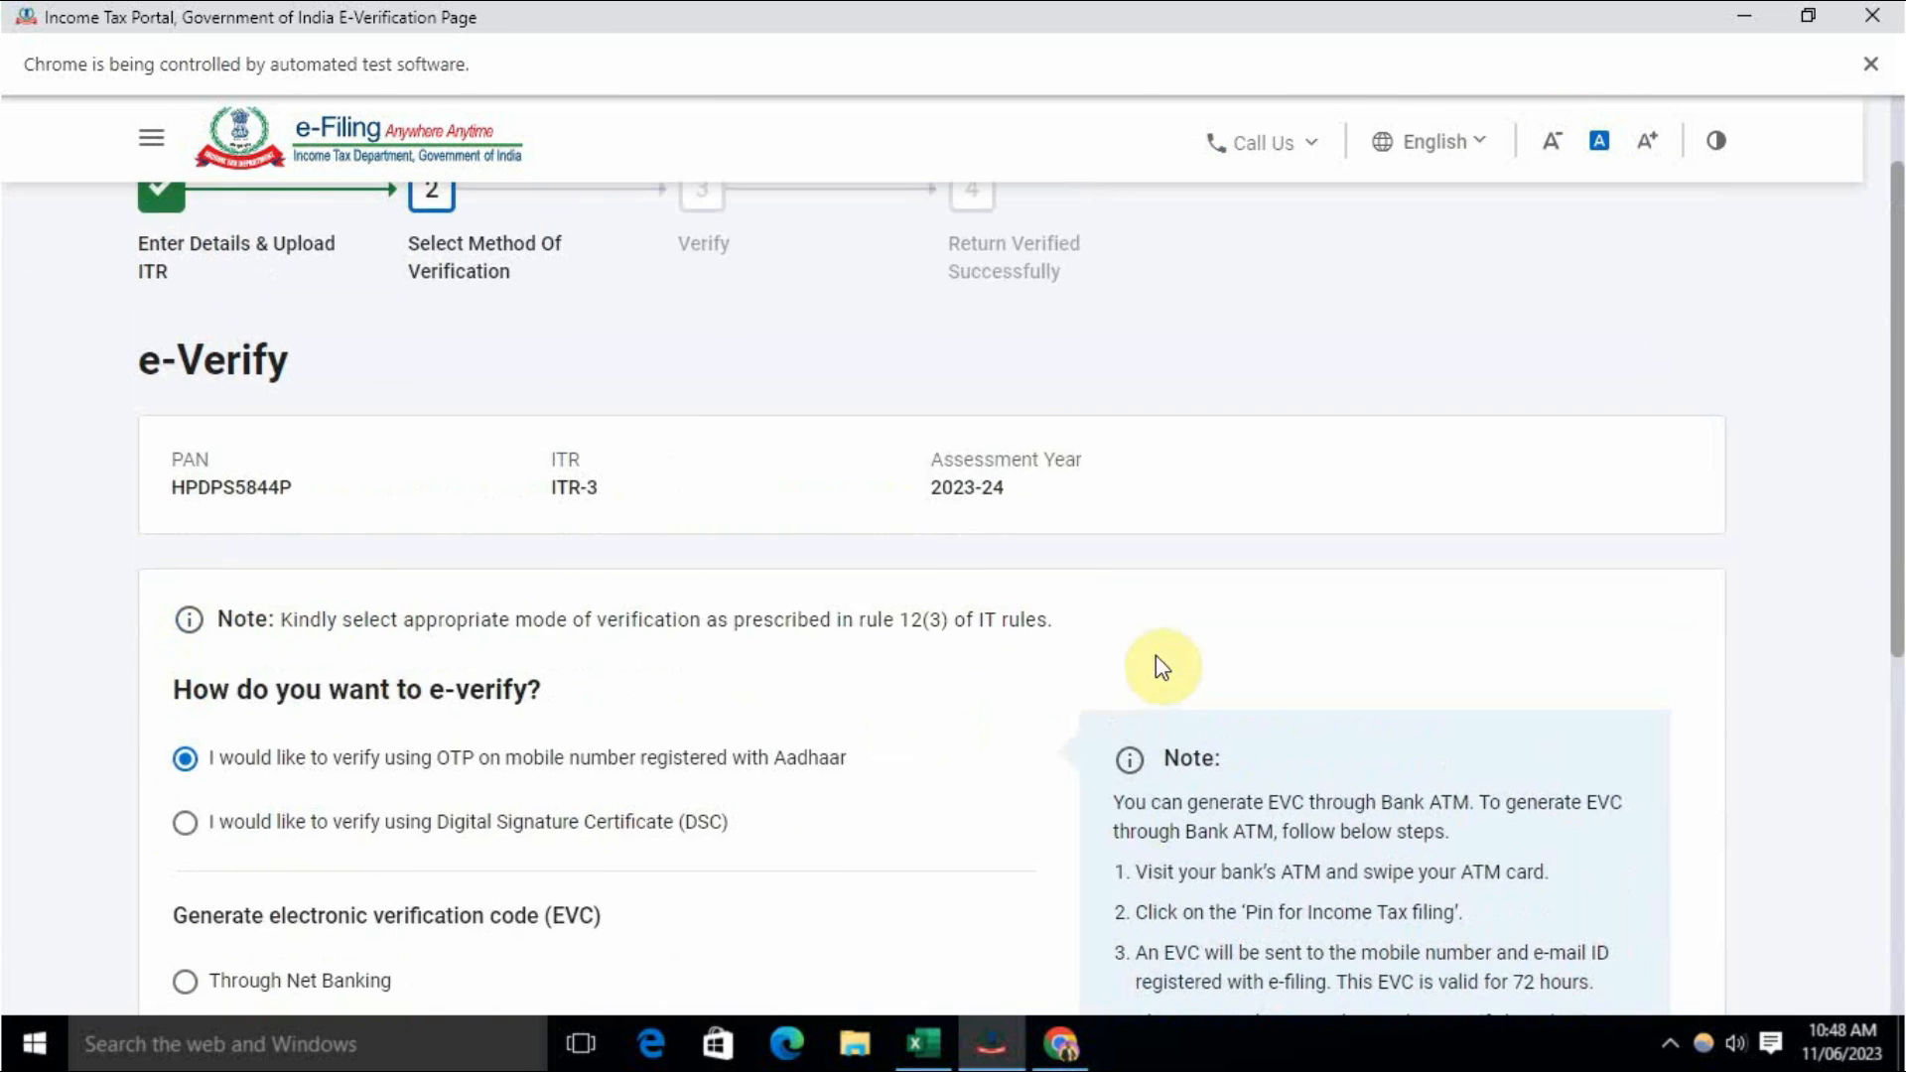
pyautogui.scroll(2, 1162, 667)
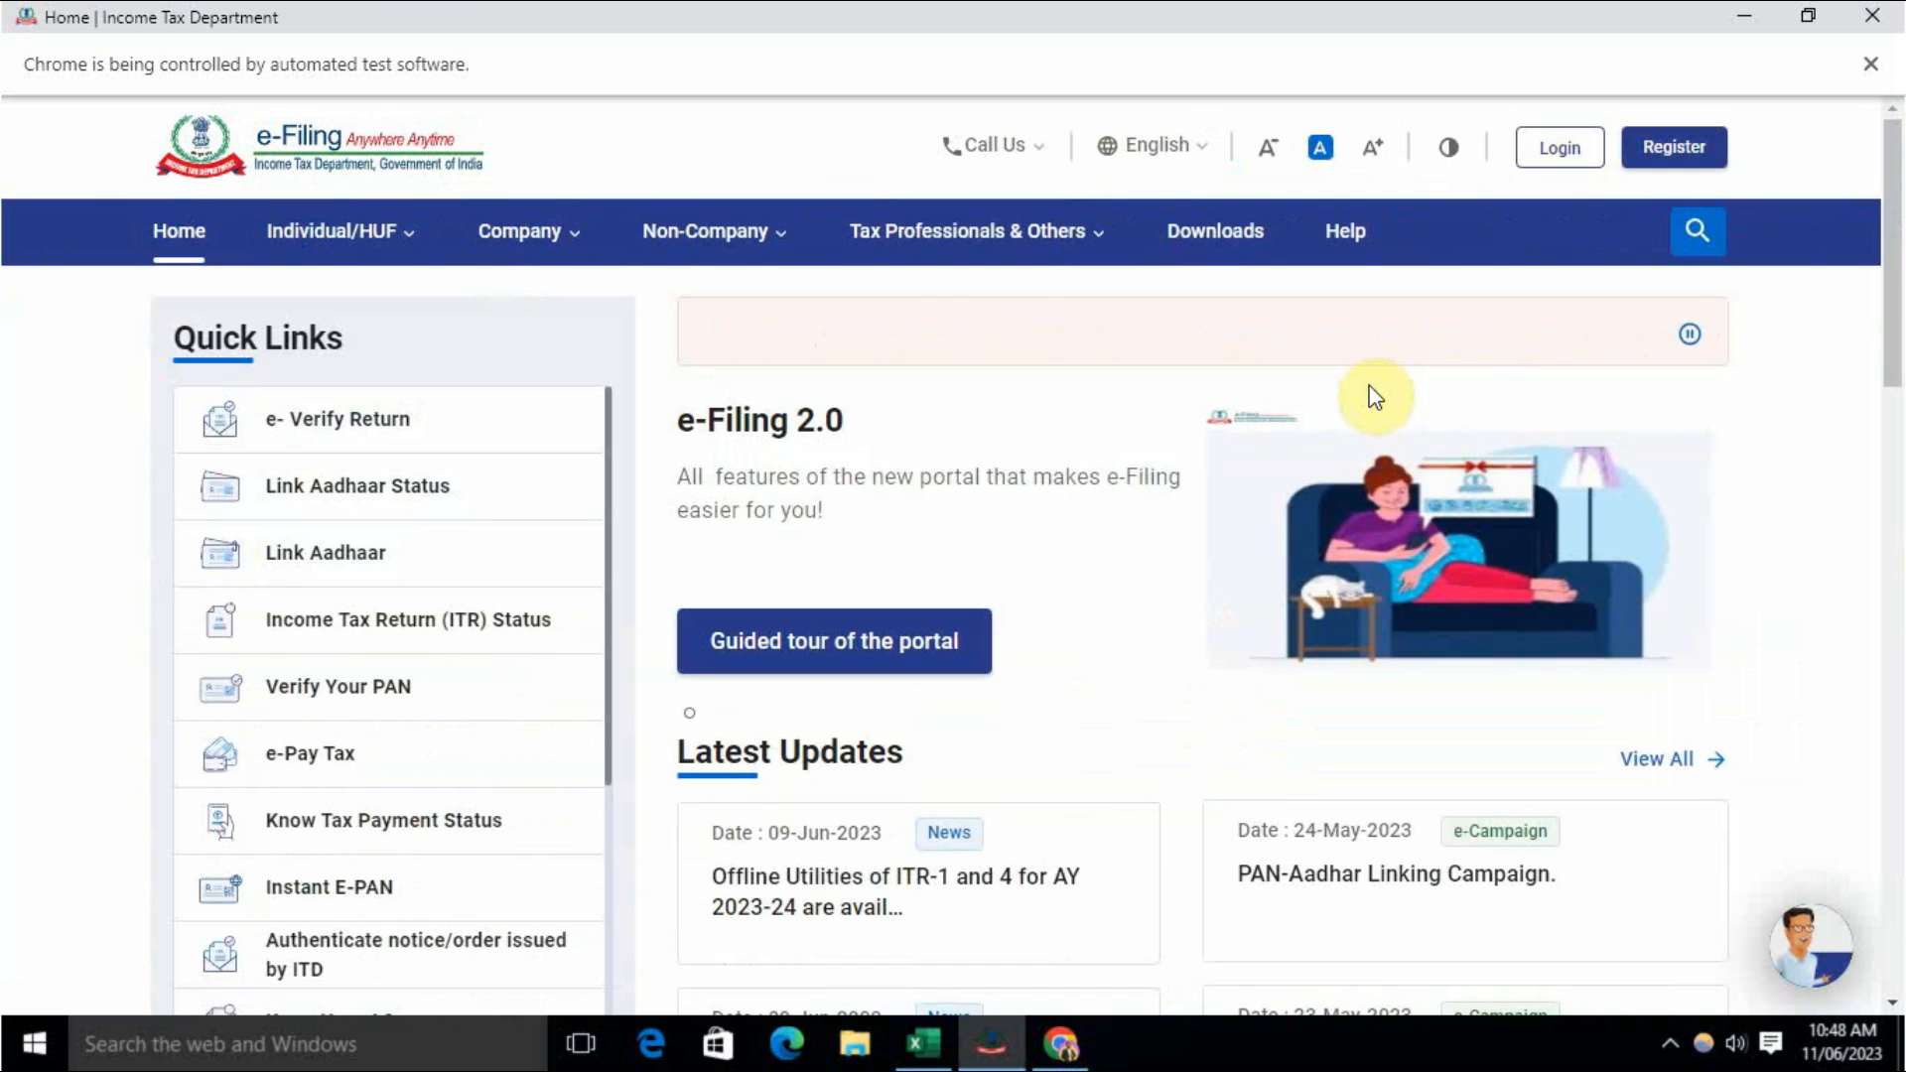